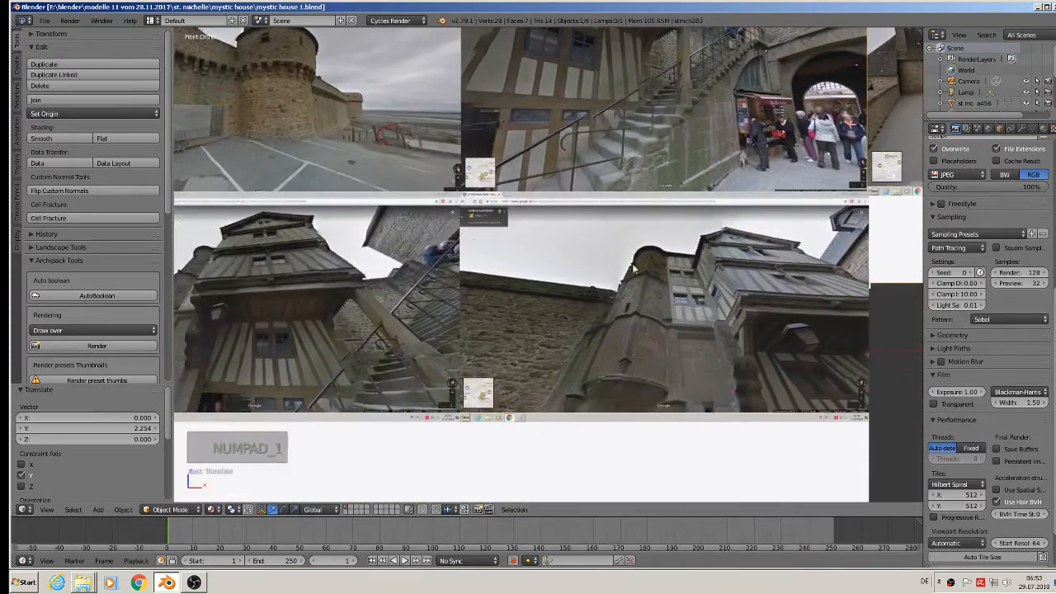
Step: Add a 32-vertex cylinder in front of the round-tower reference photo and scale it to about 0.112
scroll(319, 152, "up", 2)
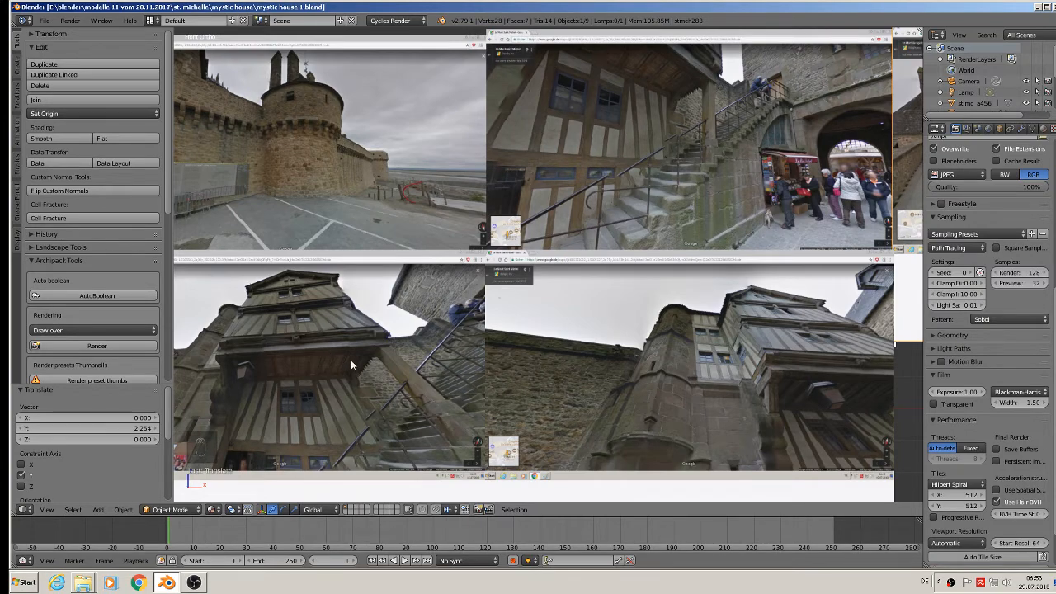
scroll(560, 243, "down", 5)
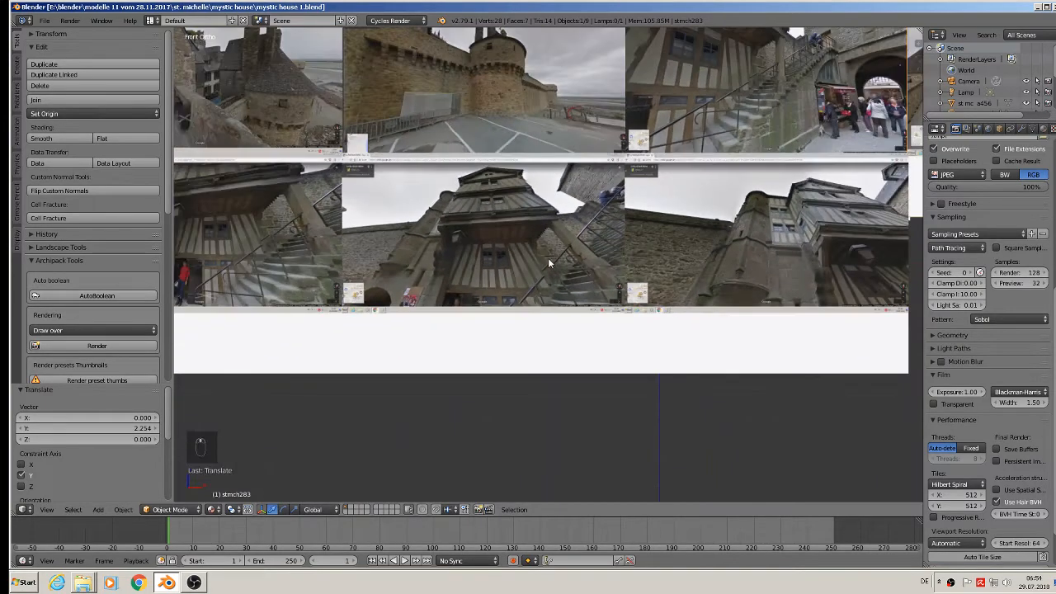
scroll(541, 270, "up", 1)
scroll(496, 275, "up", 1)
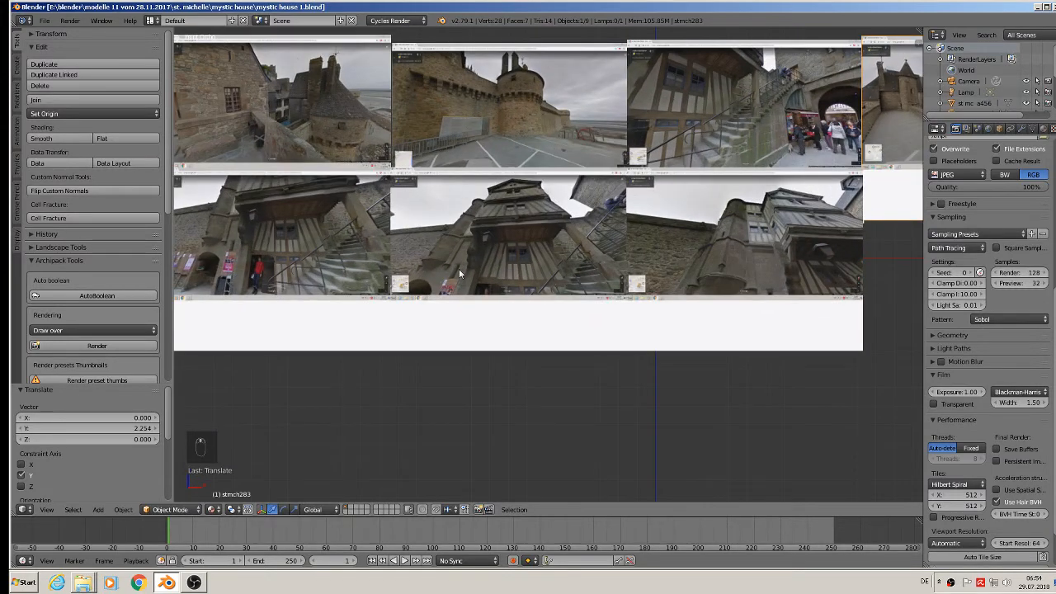
middle_click_drag(520, 116, 510, 245, "shift")
scroll(486, 256, "up", 3)
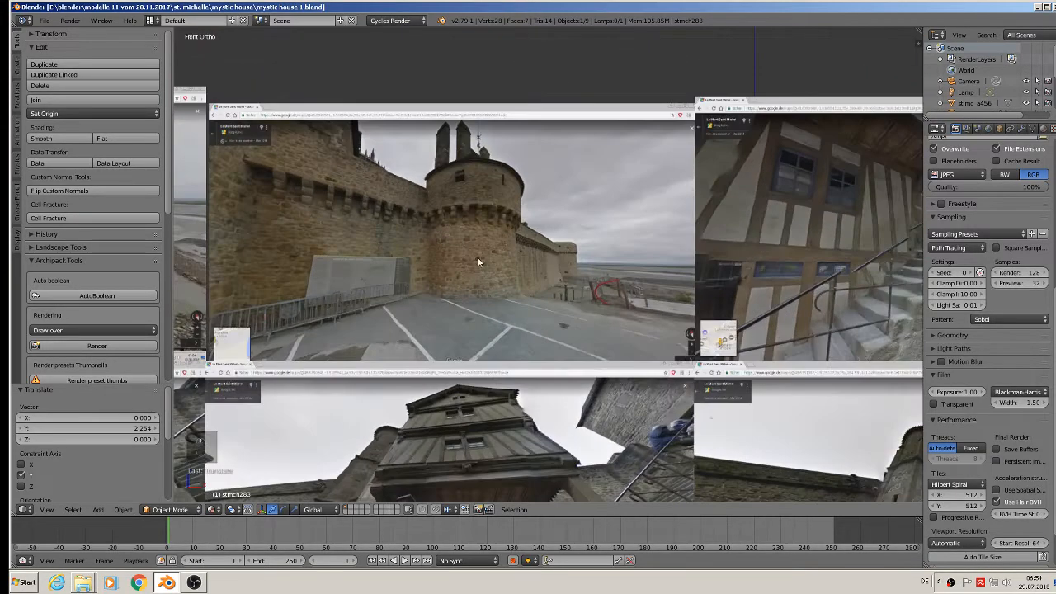
left_click(98, 509)
mouse_move(115, 496)
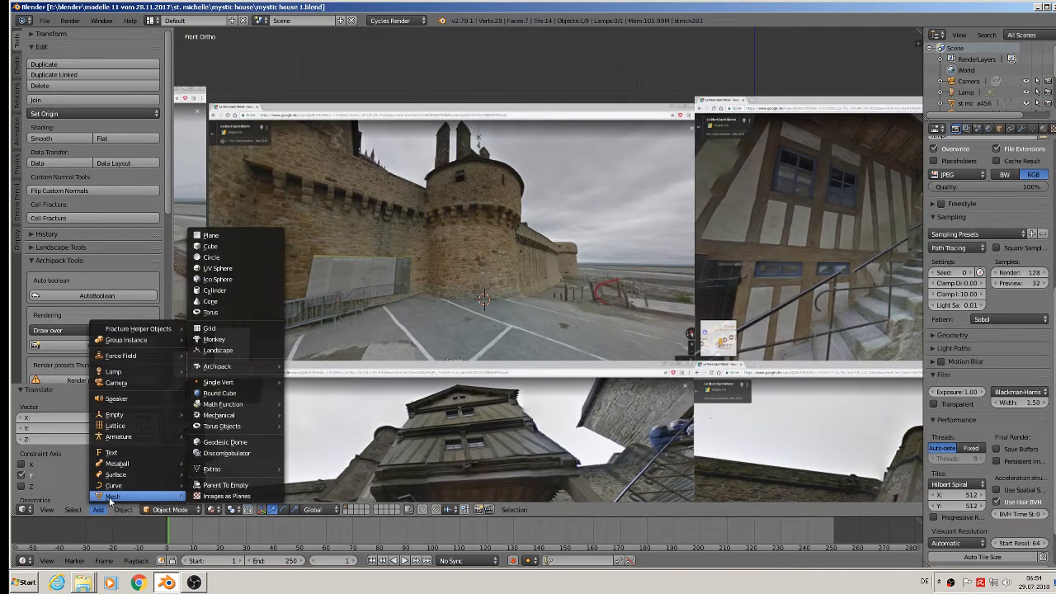
left_click(255, 292)
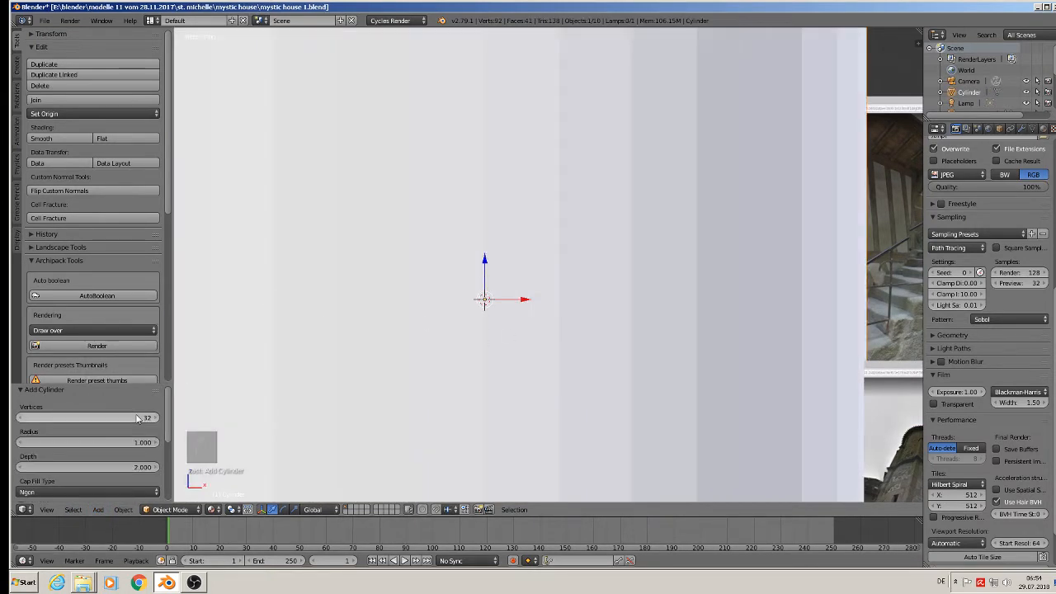
key("s")
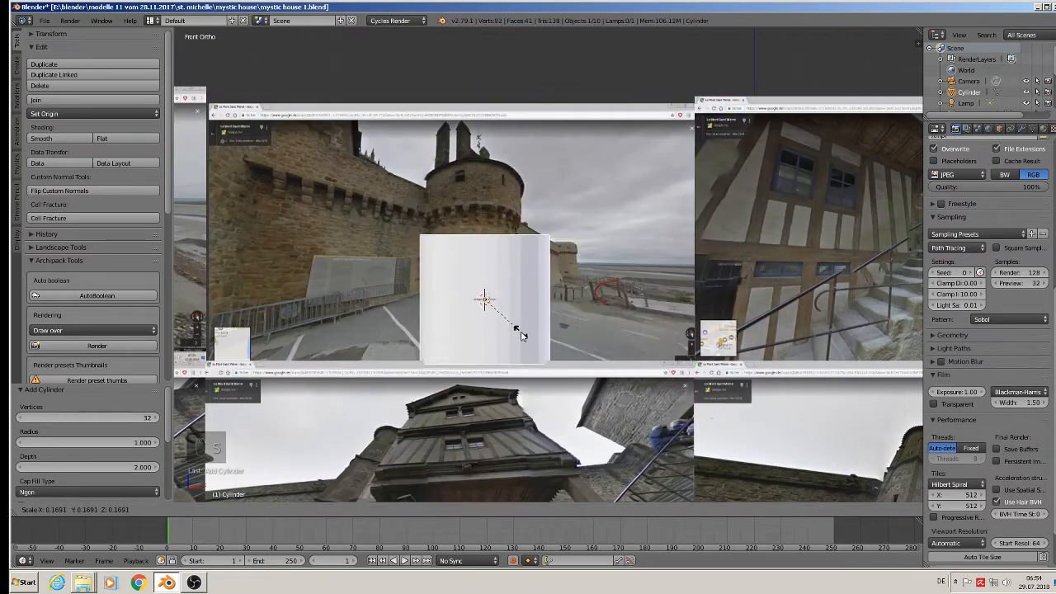
left_click(500, 324)
Step: Move the cylinder along Z and X so it stands on the pavement just to the right of the photographed tower
key("g")
key("z")
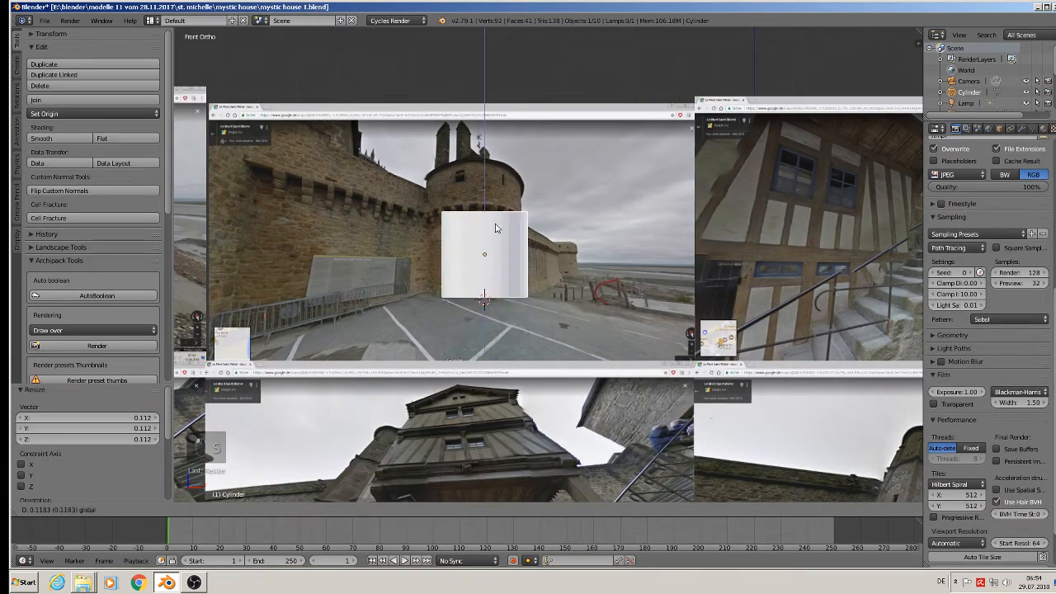
left_click(496, 231)
key("g")
key("x")
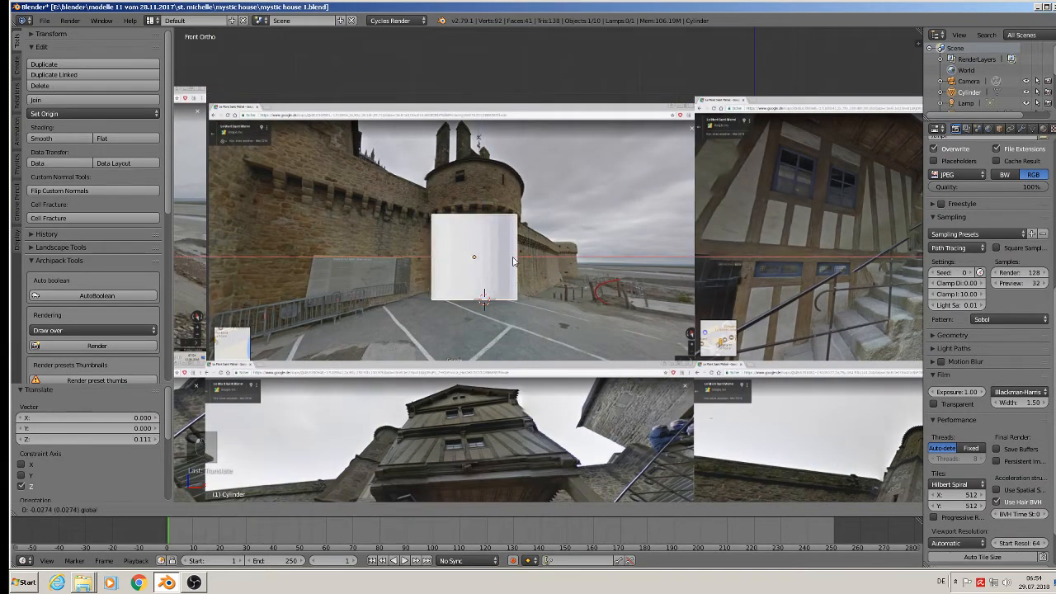
key("Escape")
key("g")
key("z")
left_click(509, 314)
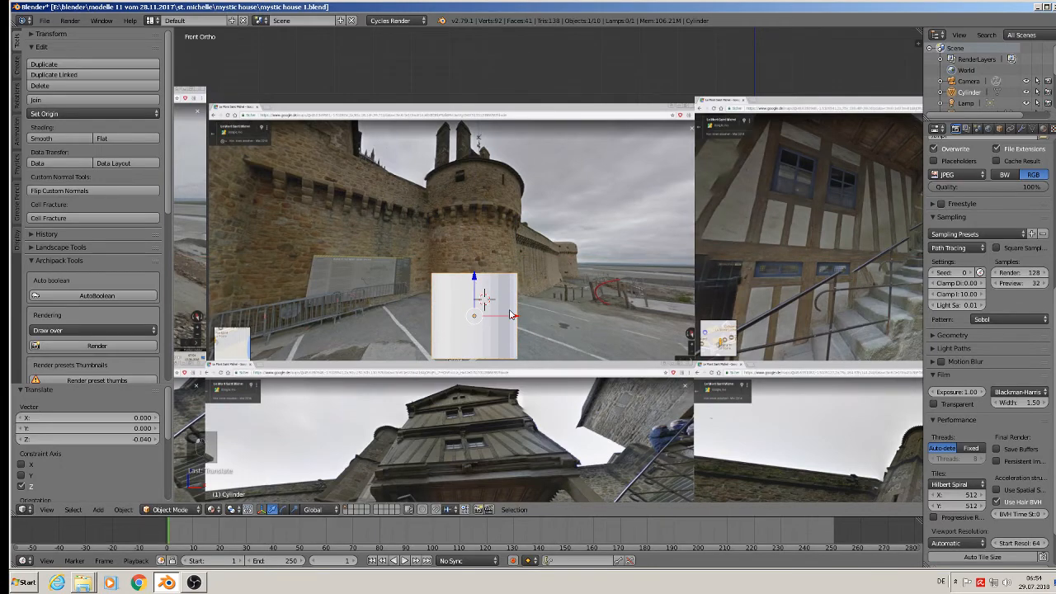
key("g")
key("x")
left_click(614, 313)
Step: Select the cylinder's upper edge loop in Edit Mode and raise it about 0.014 along Z
key("Tab")
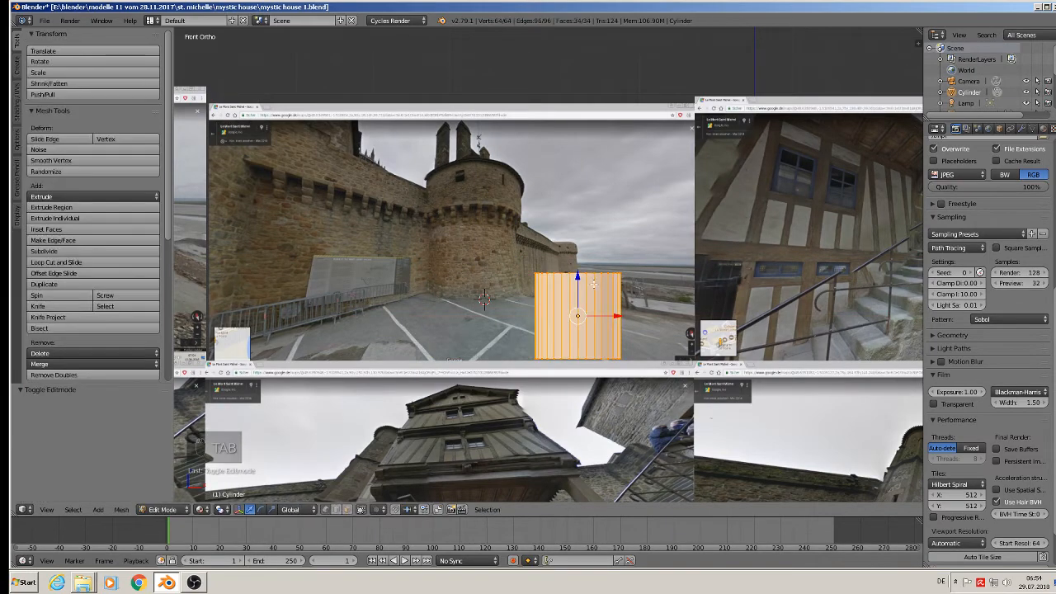
scroll(590, 281, "up", 3)
left_click(559, 265, "alt")
left_click_drag(565, 241, 570, 229)
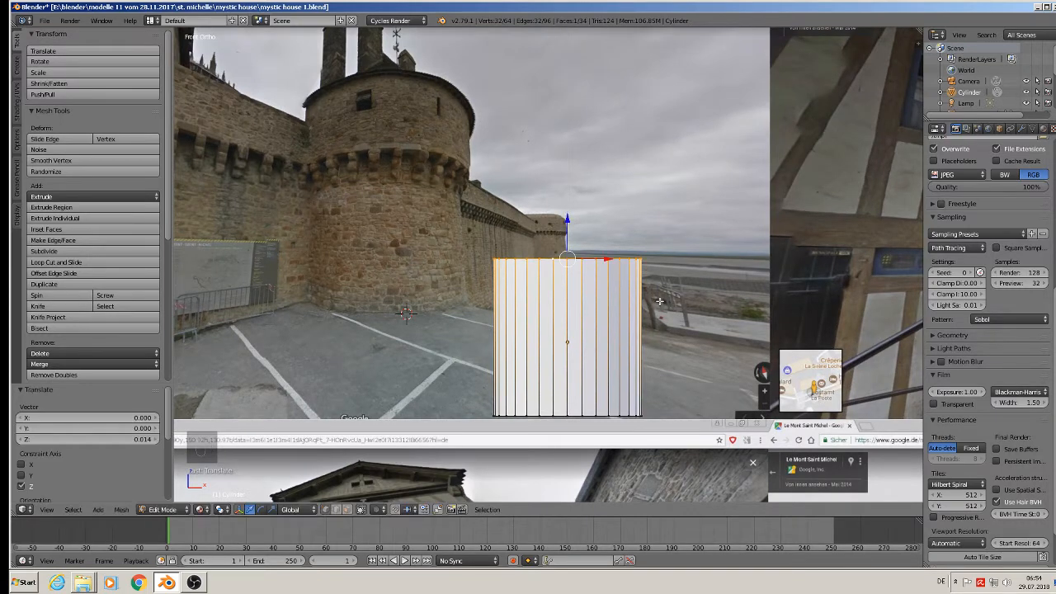
Step: Extrude the top loop outward at a scale of about 1.2, and extrude it again upward about 0.141 as the wider upper storey
key("e")
key("s")
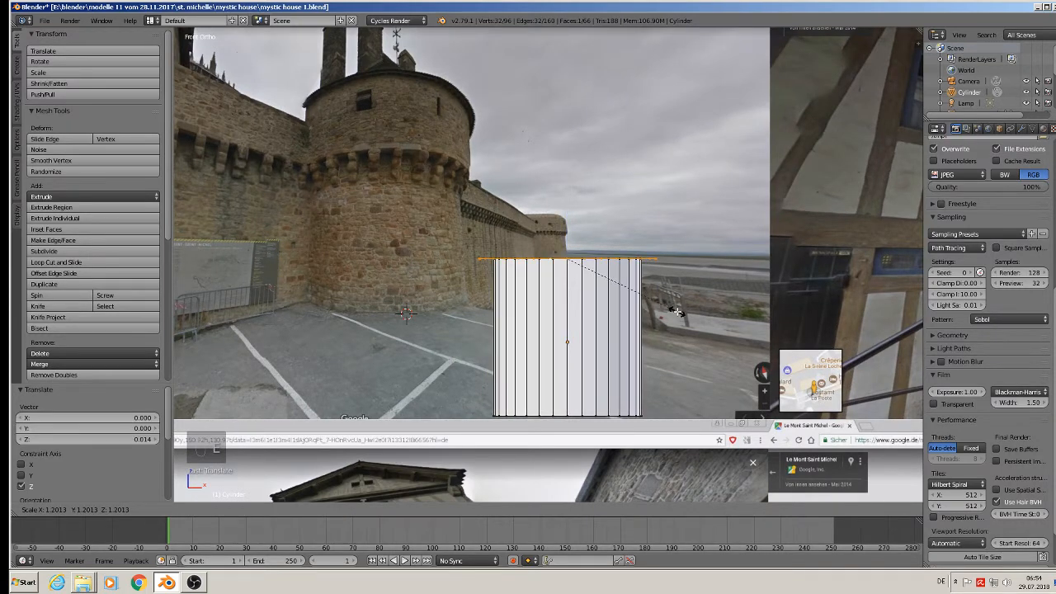
key("Escape")
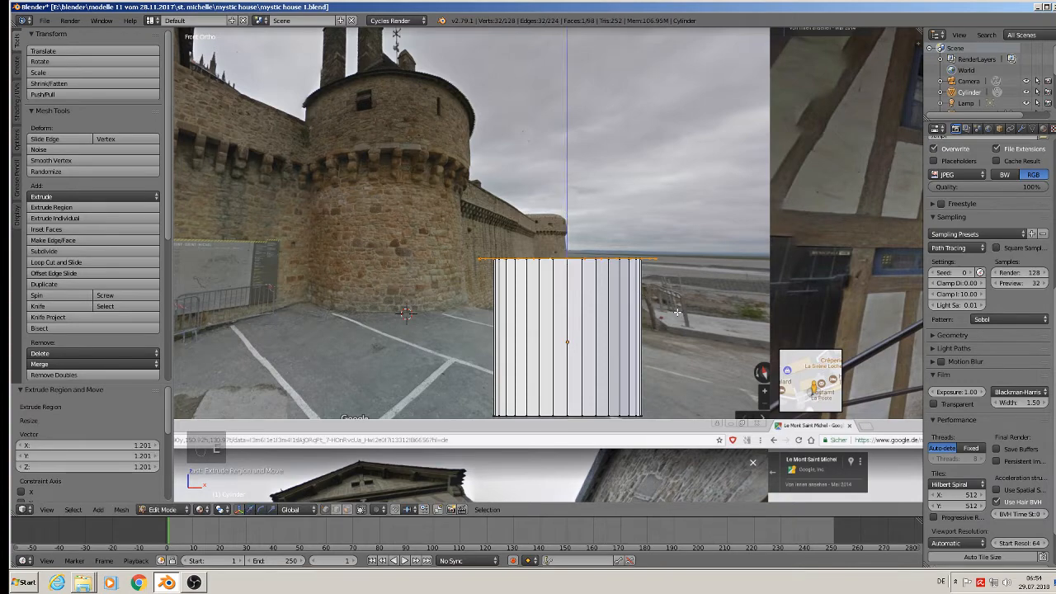
left_click_drag(569, 226, 579, 132)
Step: Extrude the upper storey's top loop once more and raise it about 0.263 along Z for the roof
scroll(579, 132, "down", 5)
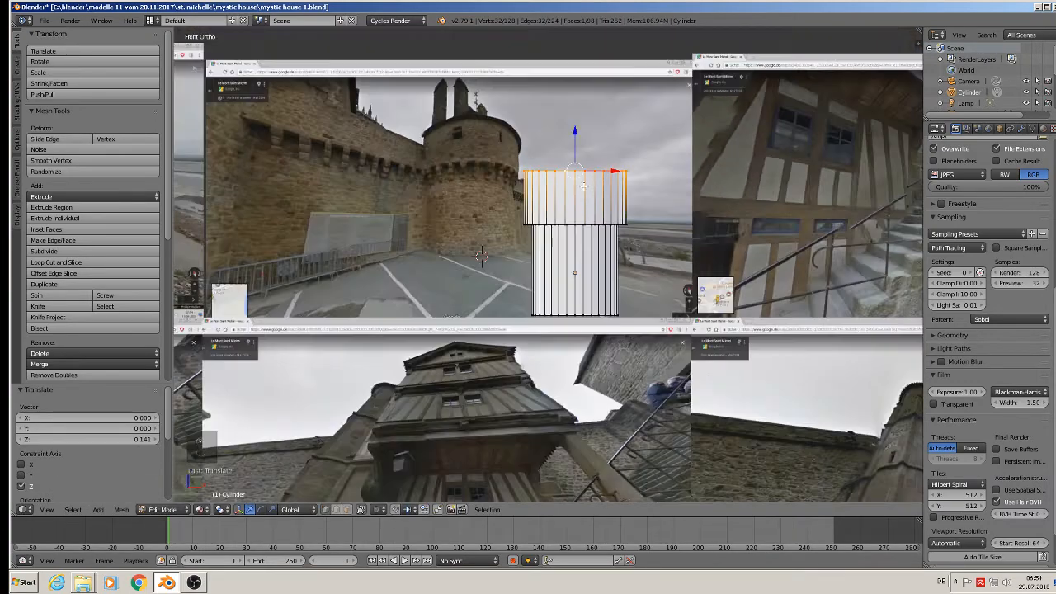
scroll(258, 213, "up", 3)
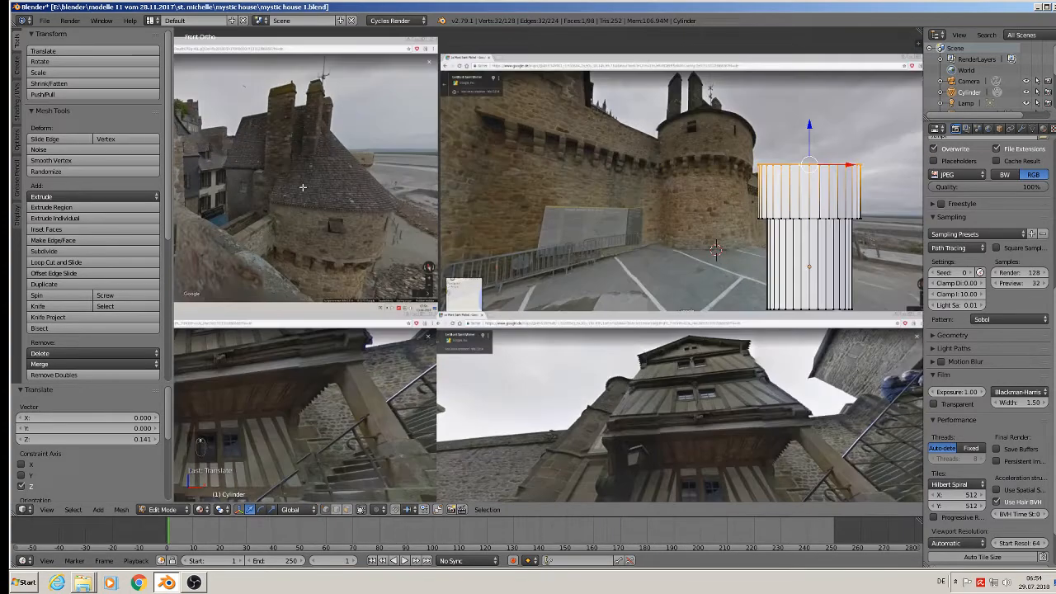
middle_click_drag(628, 243, 613, 261, "shift")
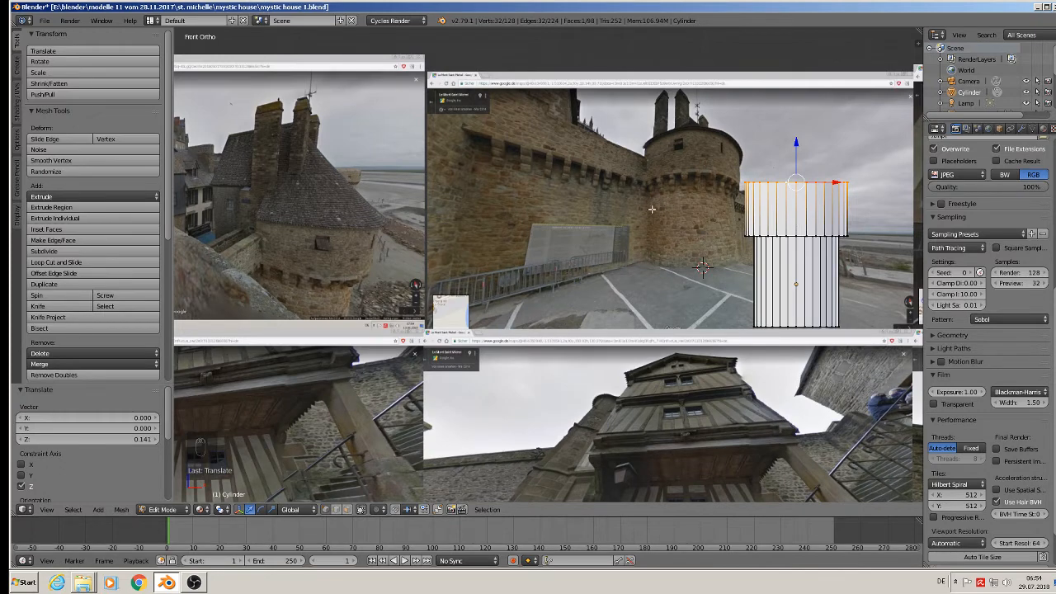
key("e")
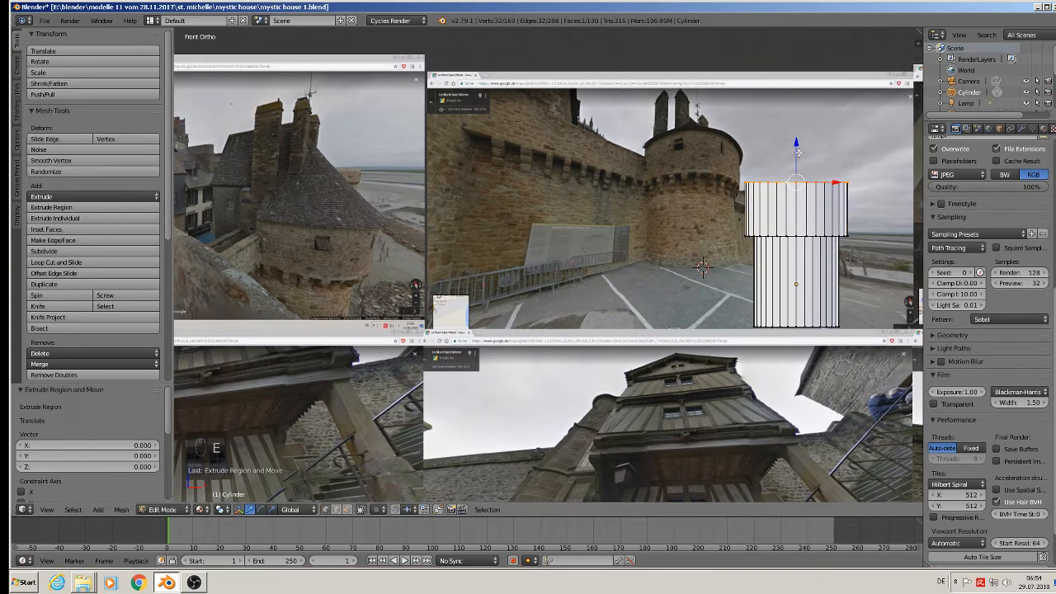
left_click_drag(796, 152, 790, 48)
Step: Shrink the roof's top loop almost to a point and shift it about -0.038 in Z and -0.128 in X
key("s")
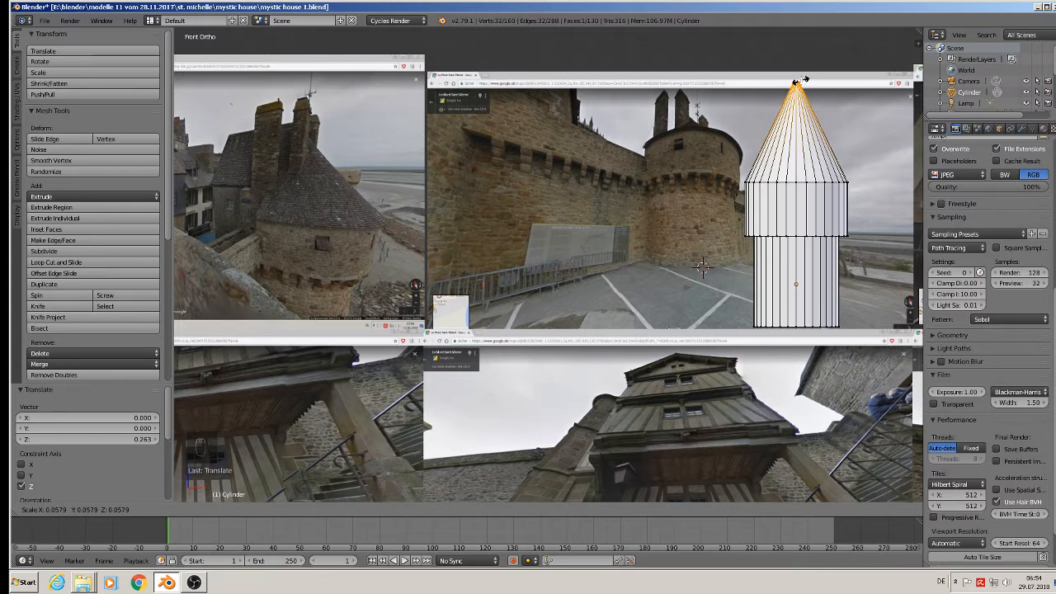
left_click(797, 84)
left_click_drag(792, 62, 783, 107)
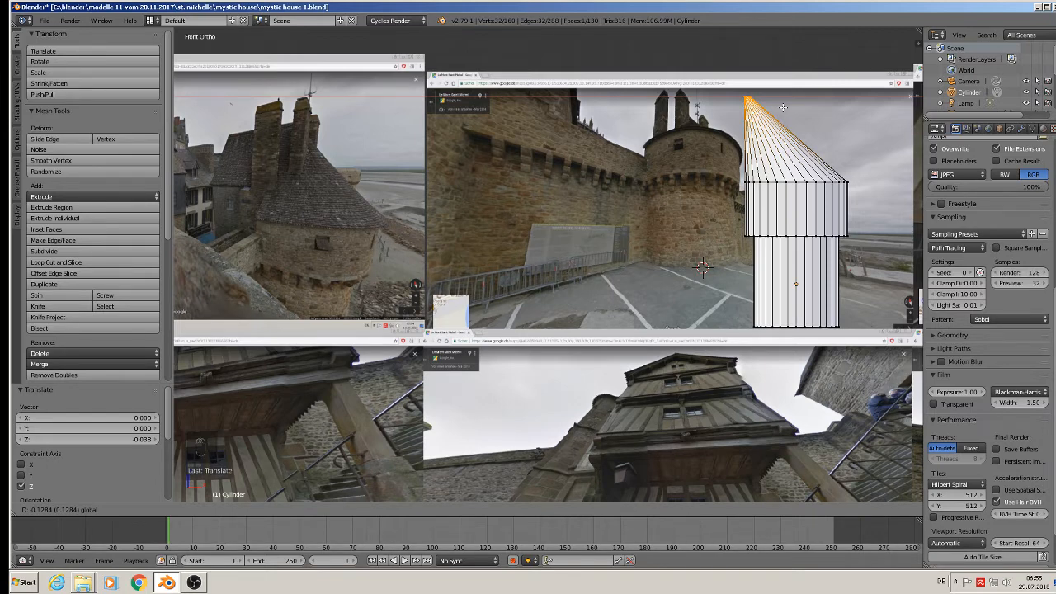
left_click(783, 107)
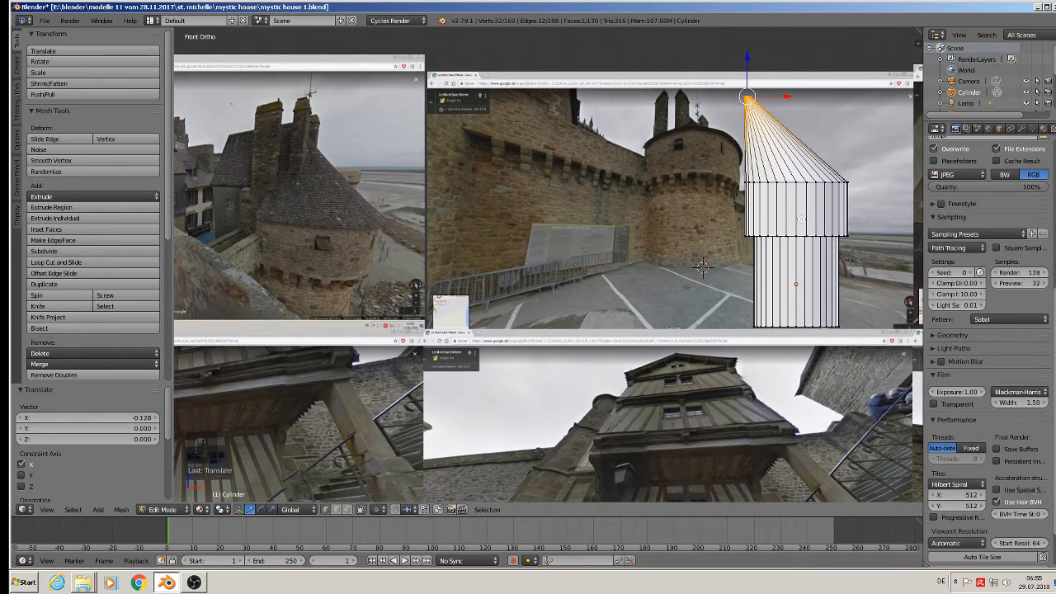
Step: Add two loop cuts to the lower shaft, one slid close to its bottom edge and one close to its top edge
middle_click_drag(824, 306, 749, 231, "shift")
scroll(748, 231, "up", 3)
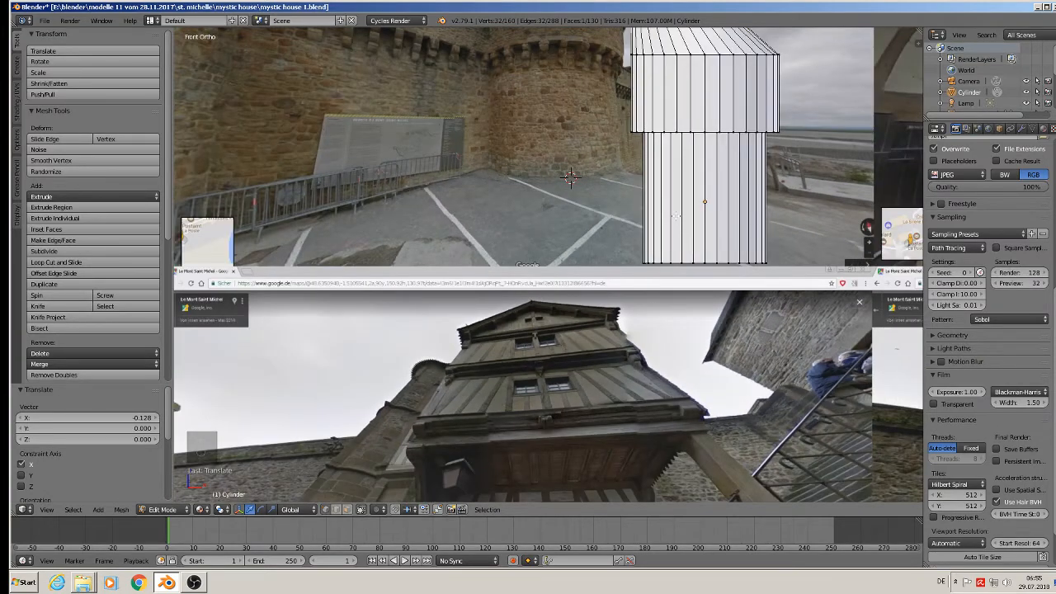
key("ctrl+r")
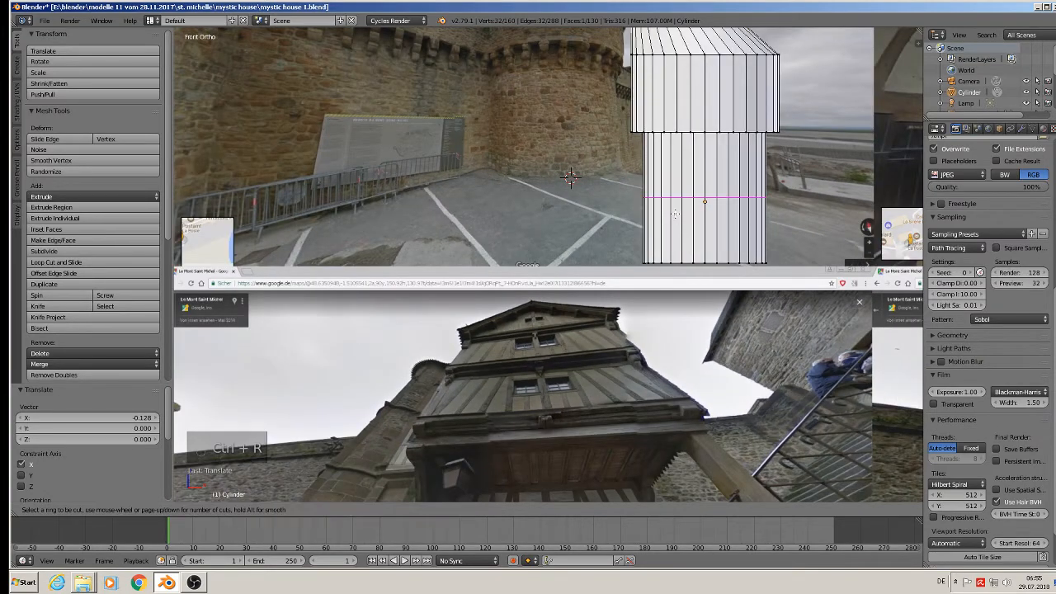
left_click(674, 213)
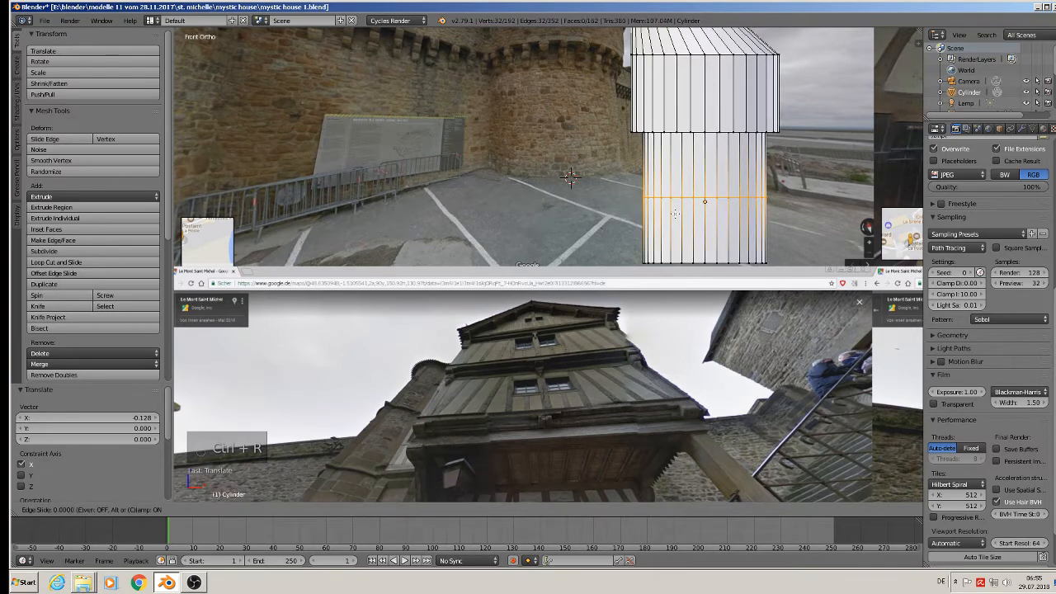
left_click(686, 278)
scroll(700, 214, "up", 4)
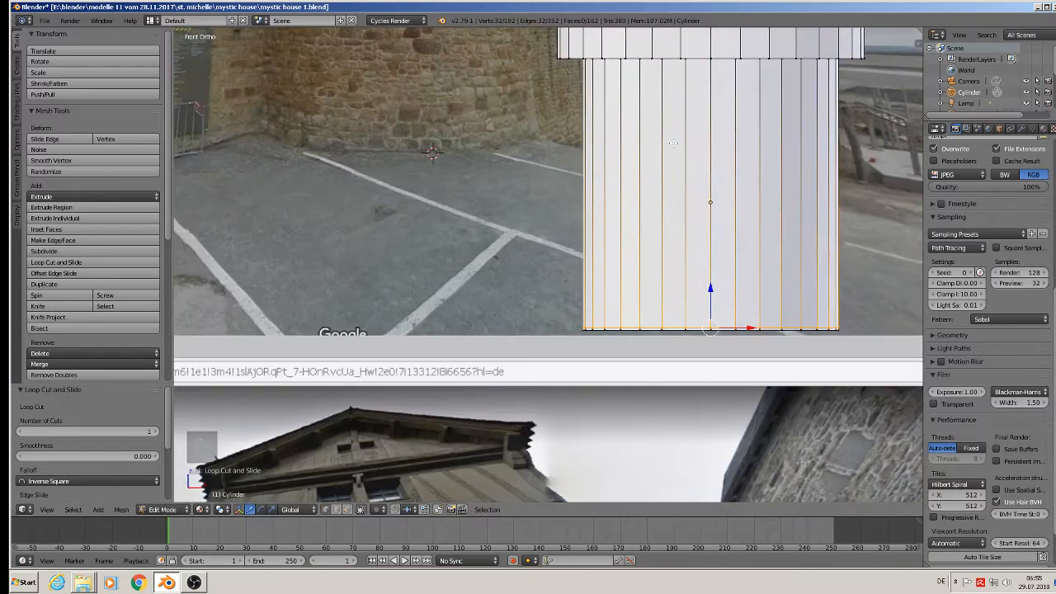
key("ctrl+r")
left_click(673, 148)
left_click(678, 490)
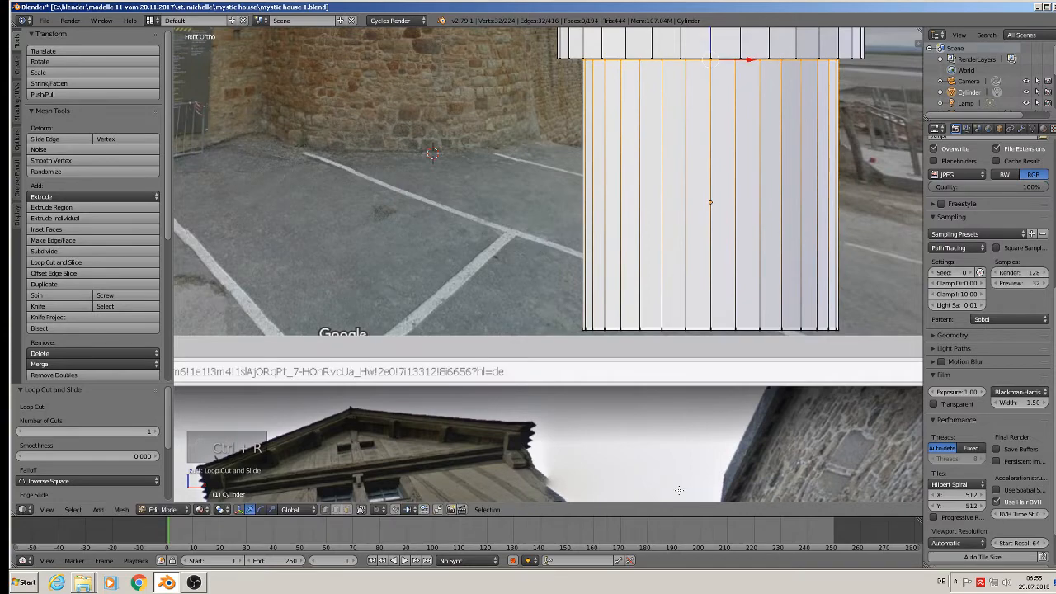
Step: Add two loop cuts to the wider upper storey, sliding one close to its top edge and one close to its bottom edge
middle_click_drag(654, 475, 546, 191, "shift")
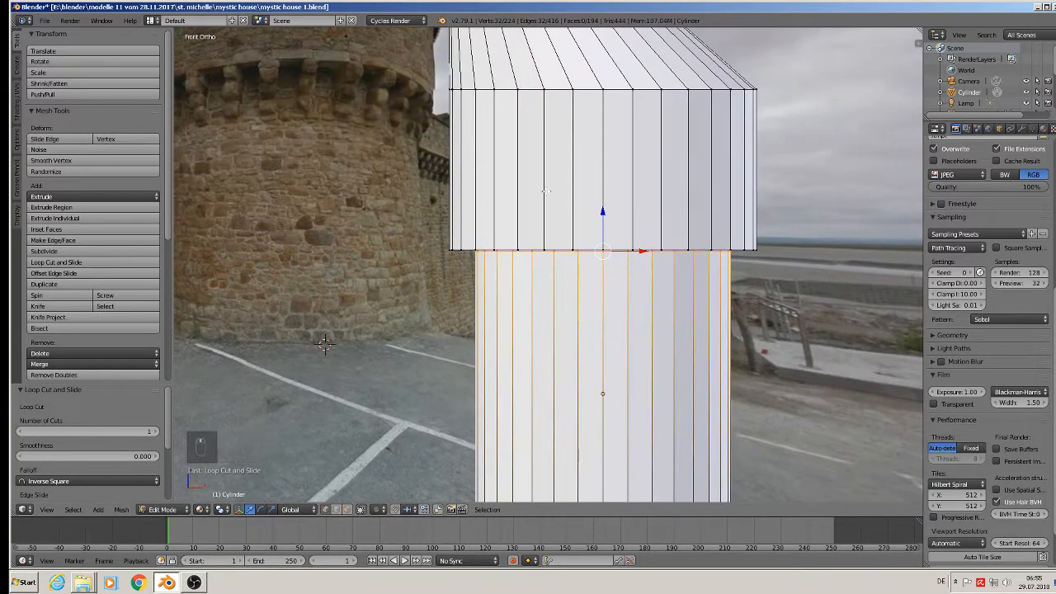
key("ctrl+r")
left_click(654, 142)
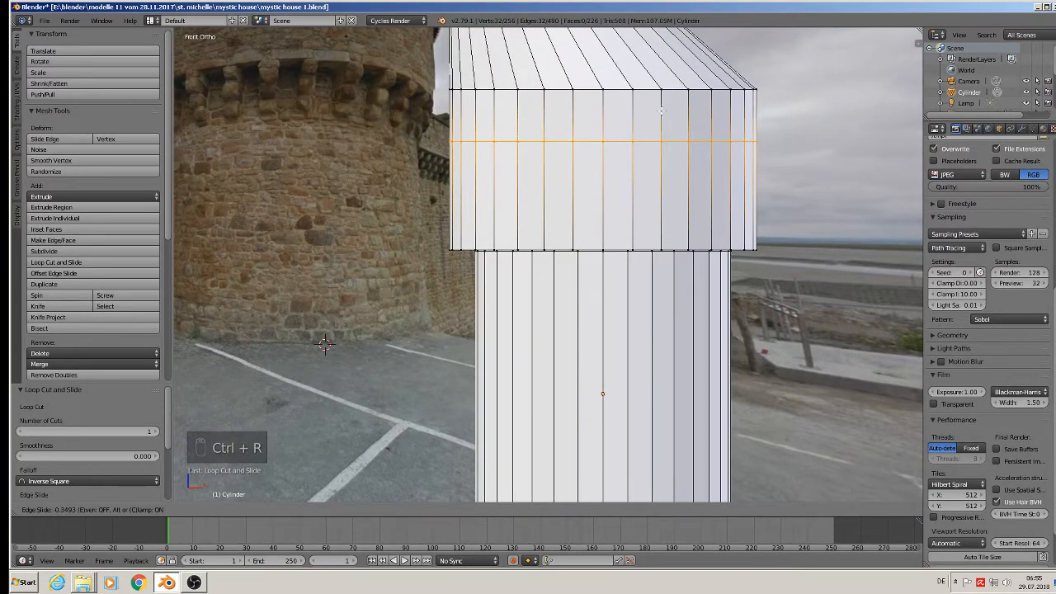
left_click(674, 64)
key("ctrl+r")
left_click(655, 147)
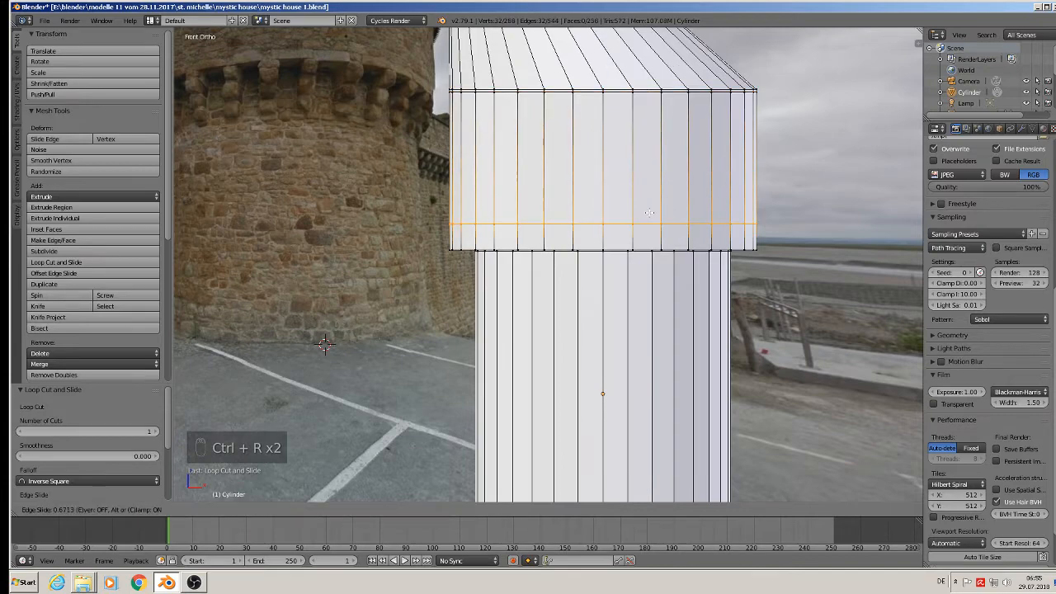
left_click(648, 235)
Step: Add two loop cuts to the slanted roof, sliding one down to the eaves and one up near the tip
middle_click_drag(648, 235, 652, 394, "shift")
scroll(407, 422, "down", 2)
key("ctrl+r")
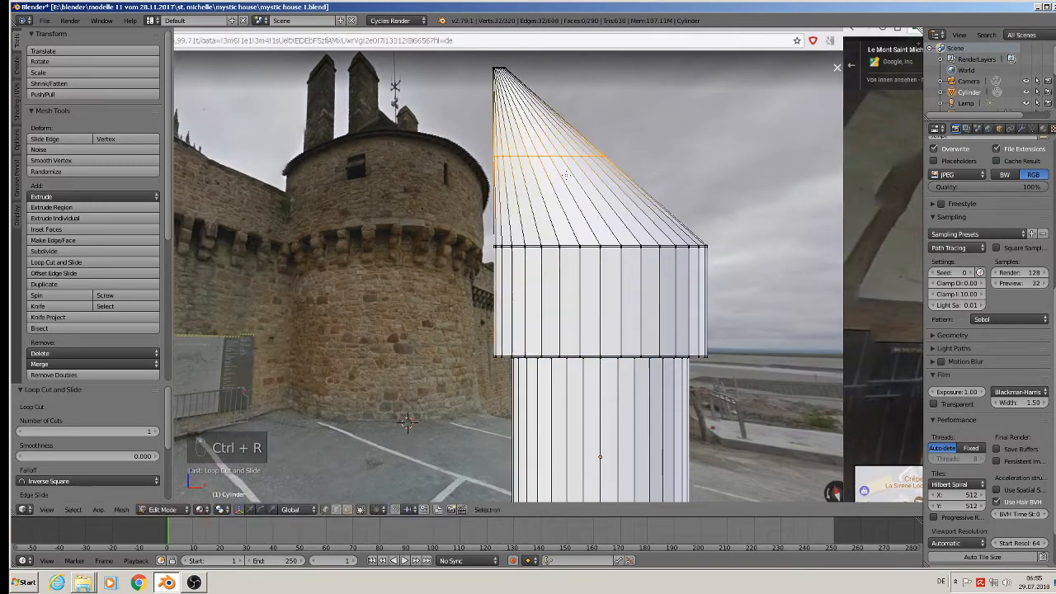
left_click(582, 194)
left_click(607, 267)
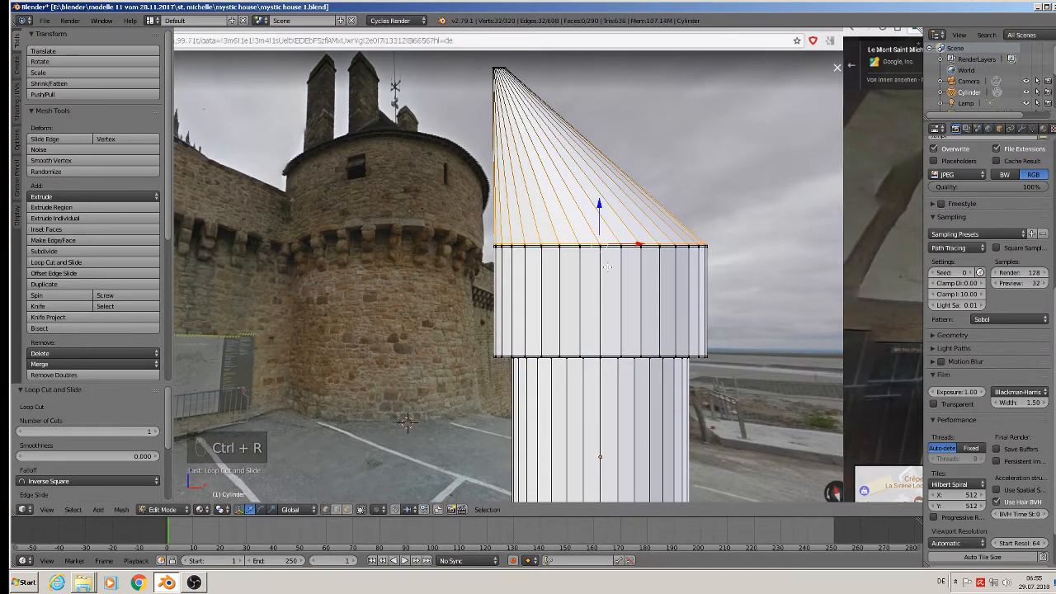
key("ctrl+r")
left_click(569, 173)
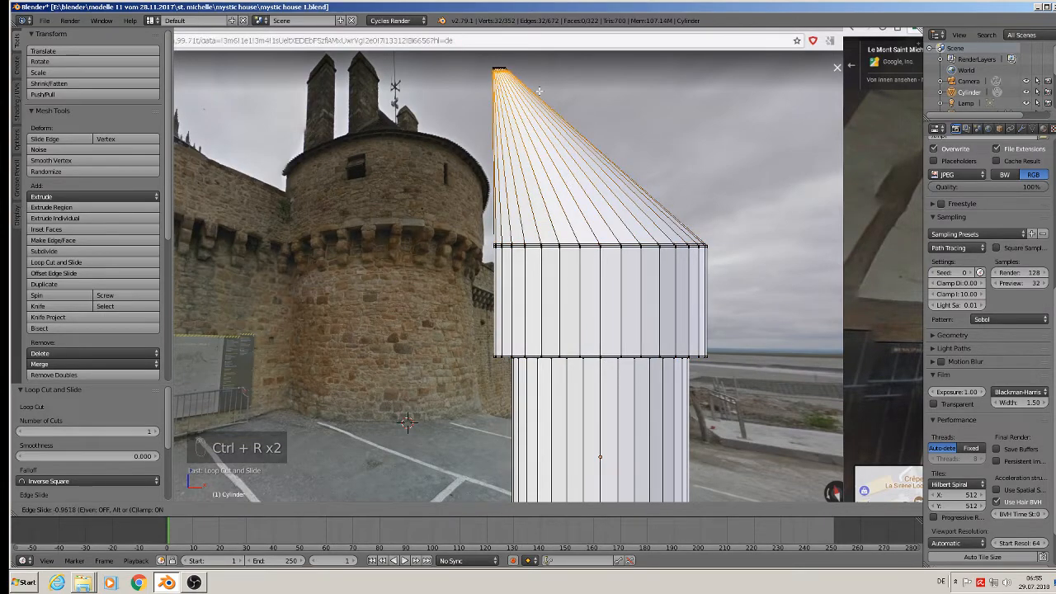
left_click(537, 88)
Step: Mark the edge loop around the bottom of the tower's lower shaft as a seam
scroll(589, 214, "down", 5)
scroll(607, 312, "up", 1)
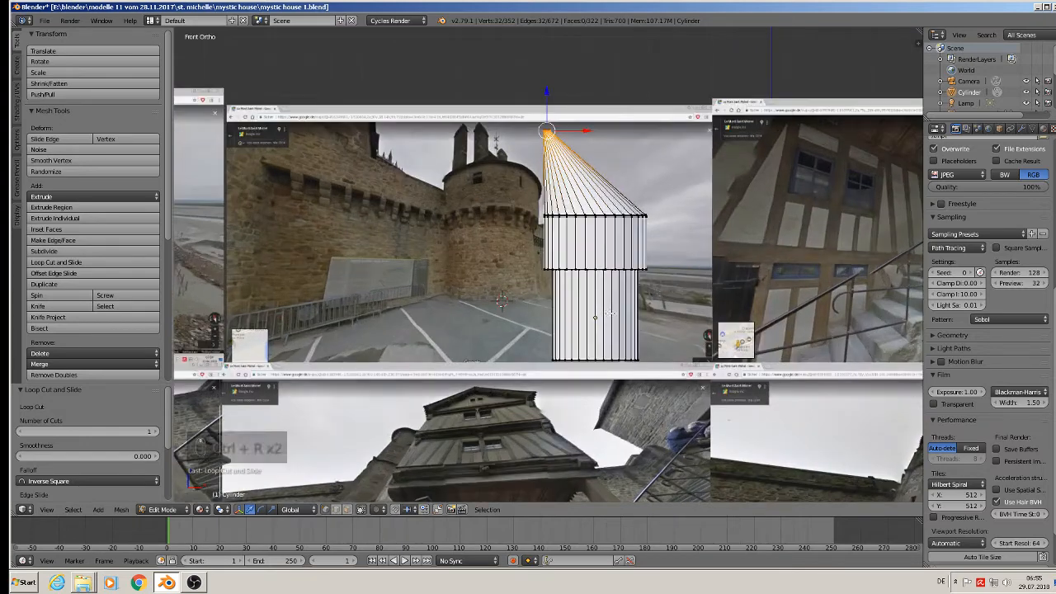
middle_click_drag(604, 313, 566, 238, "shift")
scroll(564, 237, "up", 3)
scroll(567, 313, "up", 3)
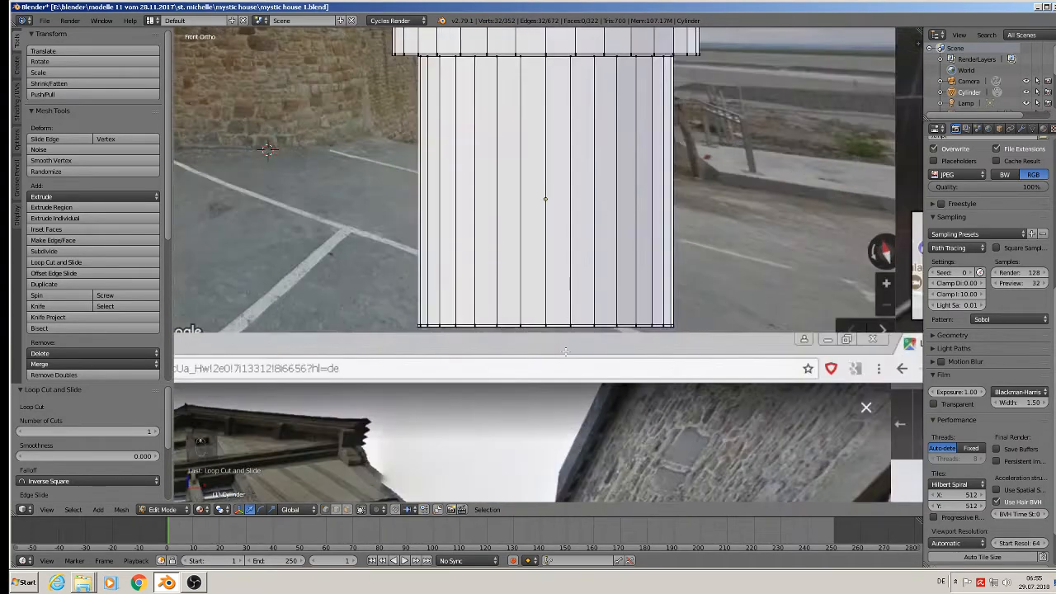
right_click(541, 327, "alt")
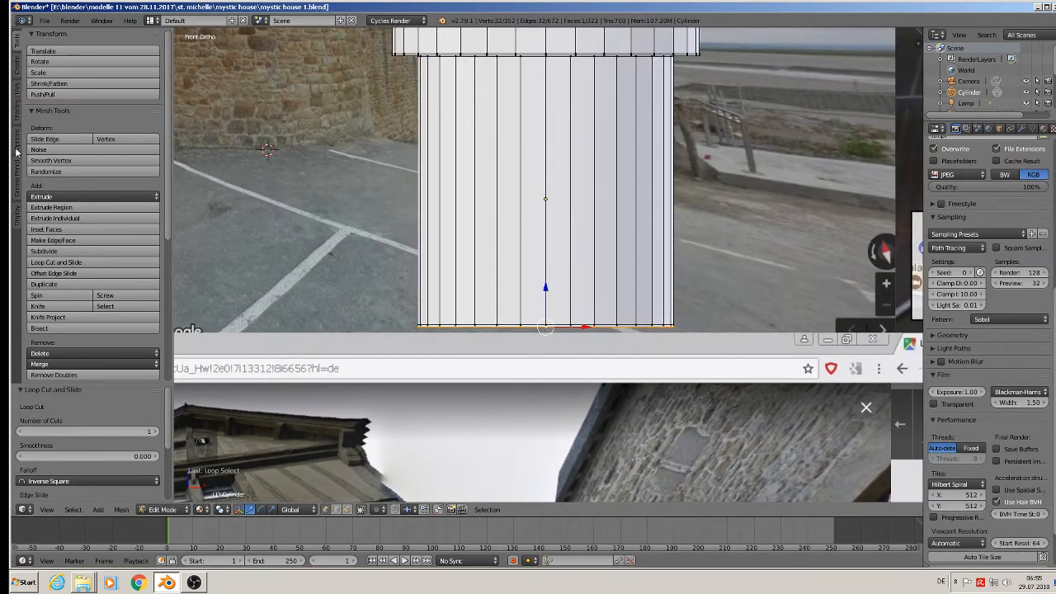
left_click(15, 107)
left_click(47, 207)
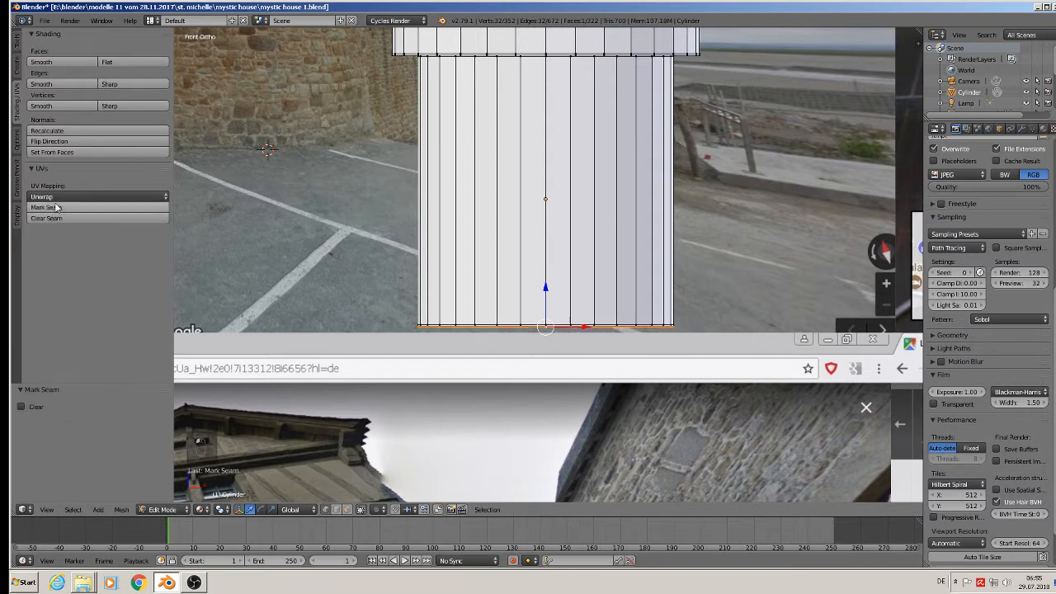
Step: Mark the edge loop at the top of the lower shaft, just beneath the overhang, as a seam
middle_click_drag(504, 132, 475, 273, "shift")
scroll(457, 205, "up", 2)
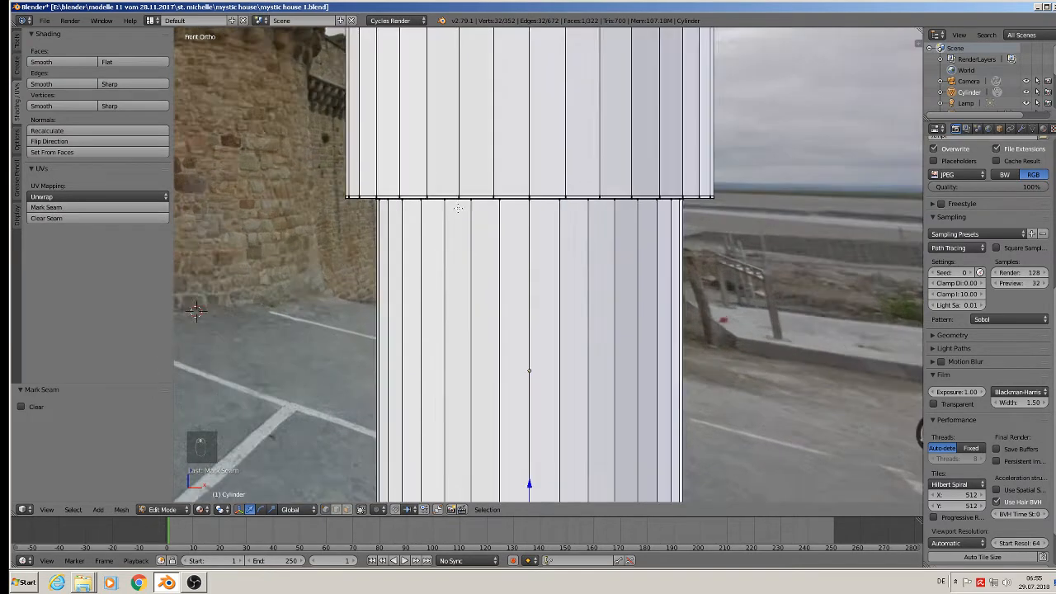
right_click(422, 203, "alt")
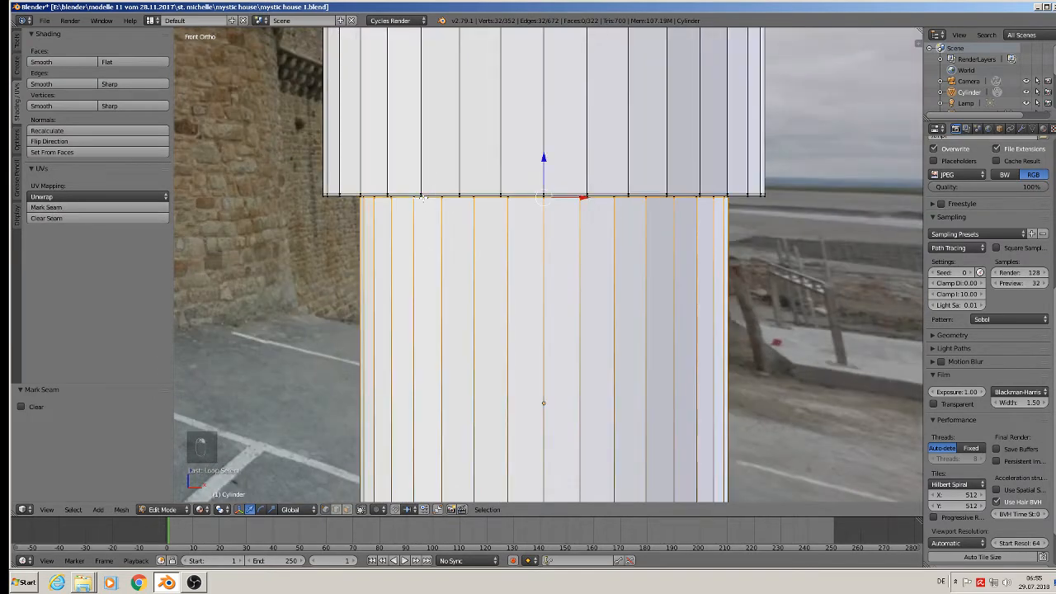
left_click(89, 209)
Step: Mark the edge loop near the upper storey's top edge and the loop at the roof tip as seams
scroll(245, 281, "down", 3)
middle_click_drag(445, 132, 438, 204, "shift")
scroll(437, 204, "up", 1)
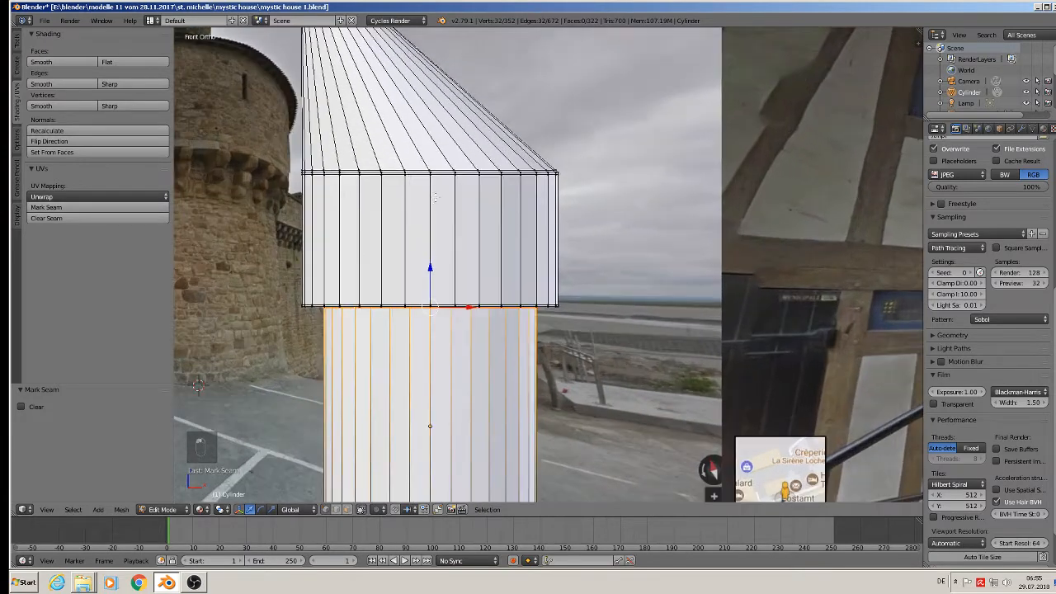
right_click(391, 173, "alt")
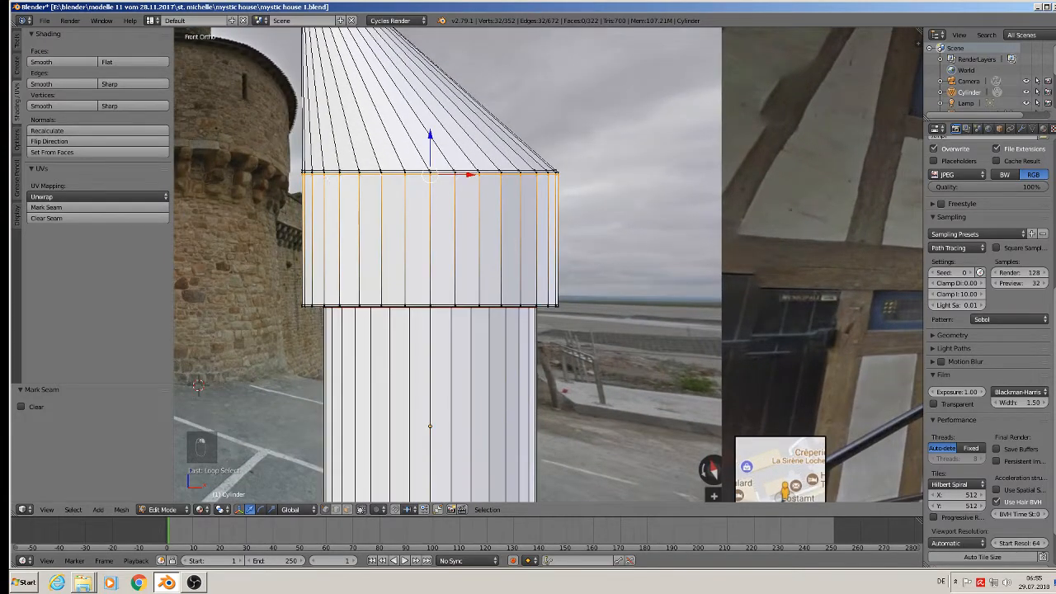
left_click(87, 210)
middle_click_drag(444, 221, 524, 394, "shift")
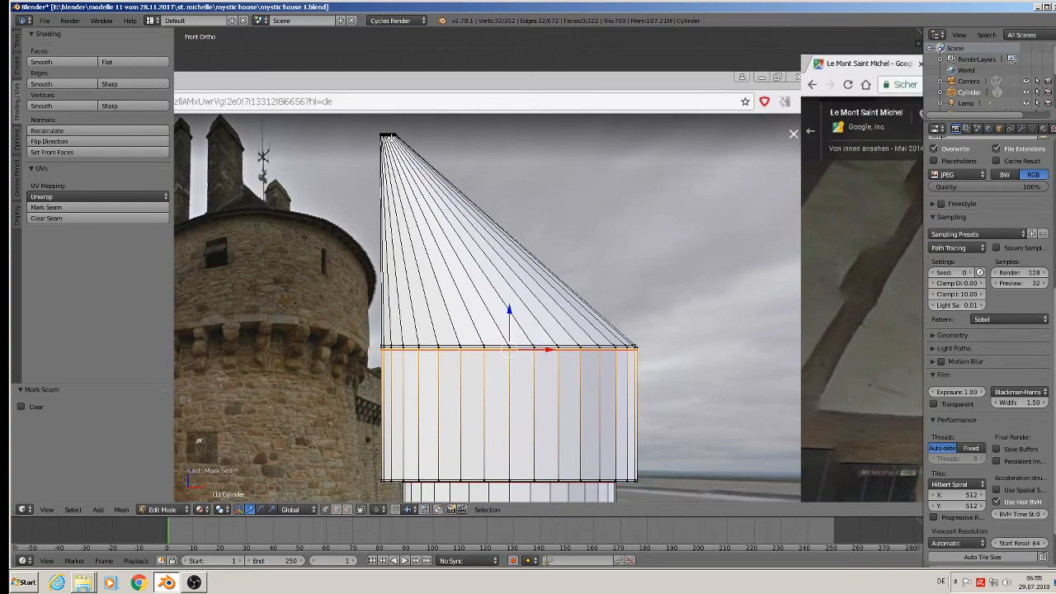
right_click(387, 134, "alt")
left_click(48, 209)
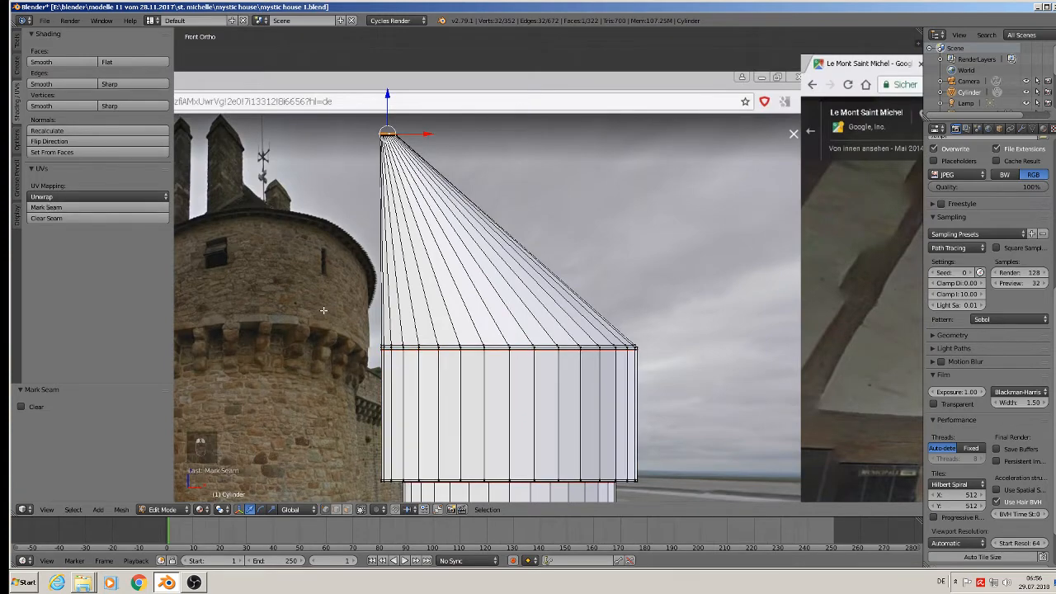
Step: Move the whole tower along the Y axis, away from the reference photos, and return to editing its mesh
middle_click_drag(323, 310, 339, 441)
scroll(339, 441, "down", 3)
key("Tab")
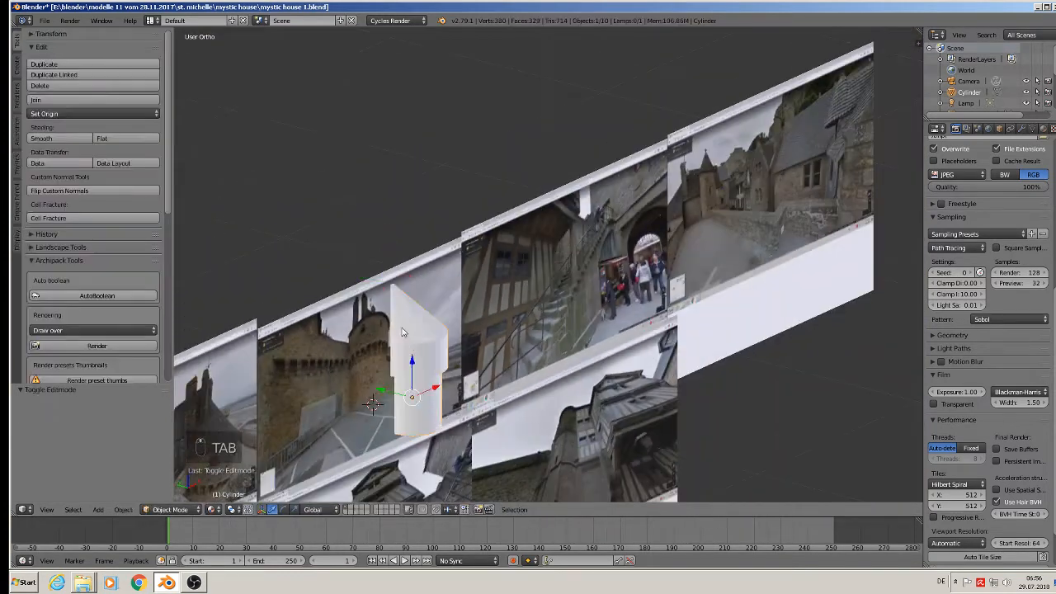
left_click_drag(382, 393, 607, 448)
middle_click_drag(606, 447, 490, 263, "shift")
scroll(502, 262, "up", 3)
key("Tab")
scroll(491, 262, "up", 2)
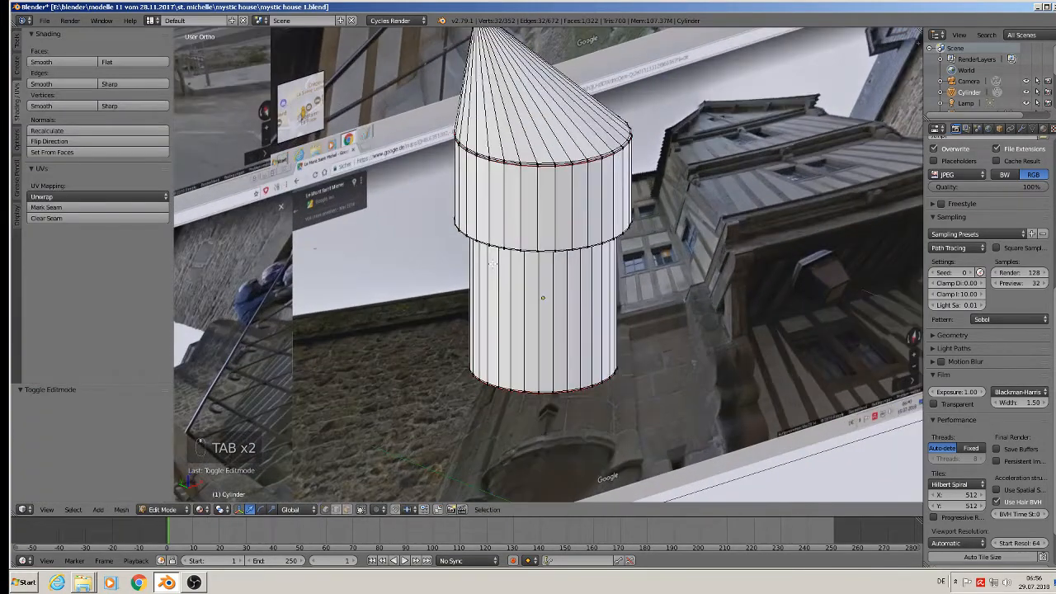
Step: Select a vertical edge loop running up the side of the upper storey and roof and mark it as a seam
right_click(505, 211, "alt")
middle_click_drag(505, 210, 469, 266)
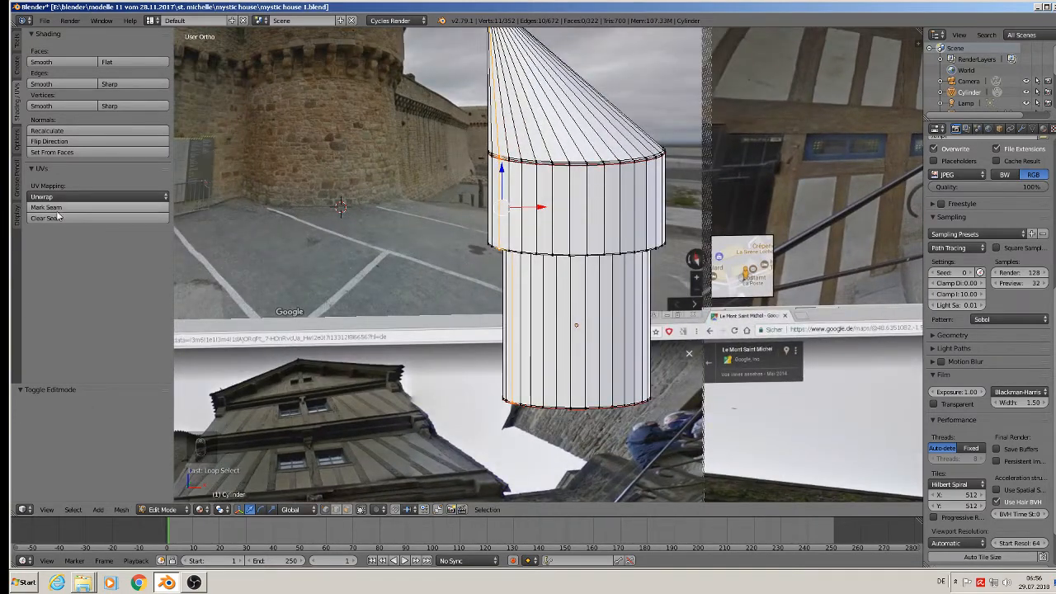
middle_click_drag(633, 239, 634, 247)
Step: Apply smooth shading to the tower object and save the Blender file
key("Tab")
scroll(634, 247, "up", 1)
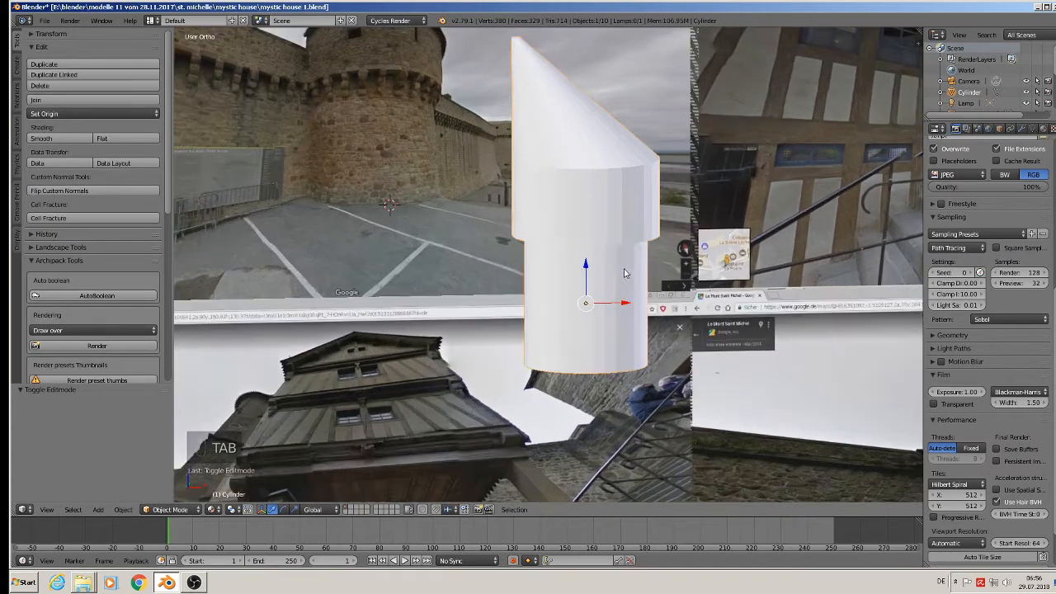
left_click(52, 139)
key("KP_1")
scroll(635, 241, "down", 2)
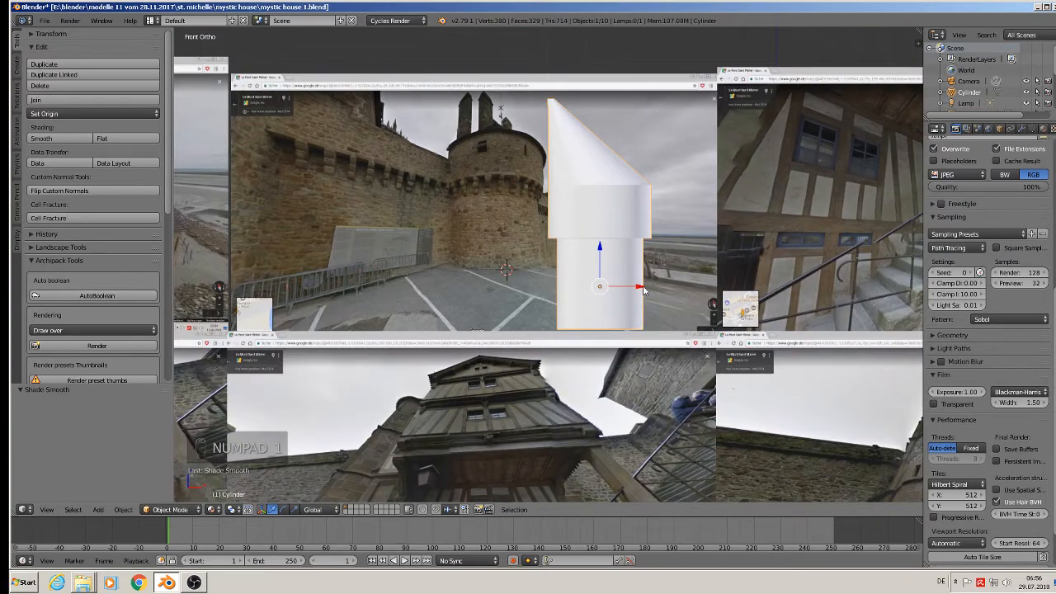
left_click(45, 20)
left_click(58, 107)
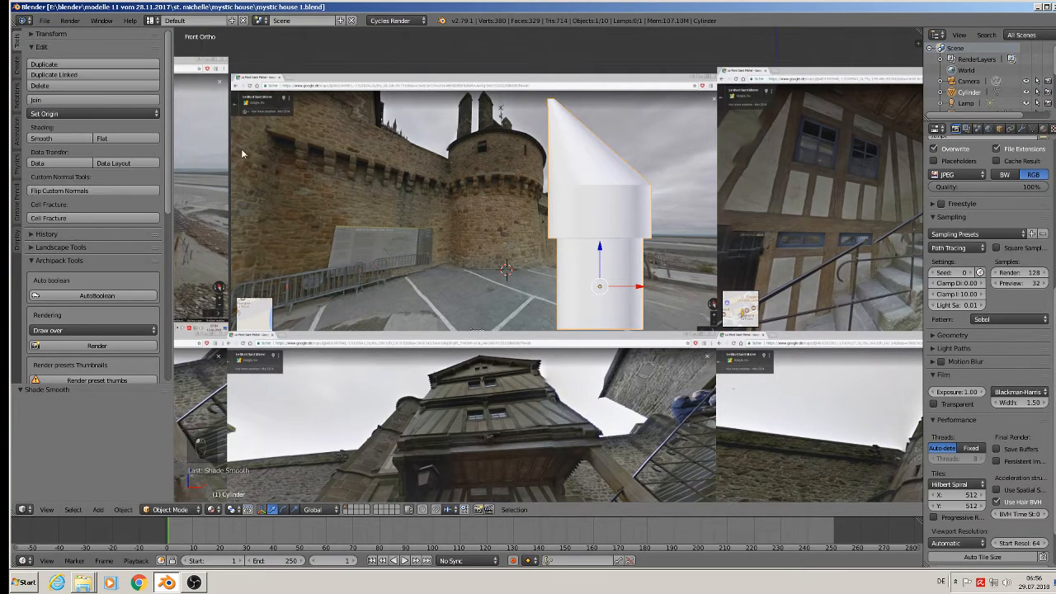
Step: Examine the reference photos of the half-timbered house below the tower photo
scroll(503, 198, "down", 3)
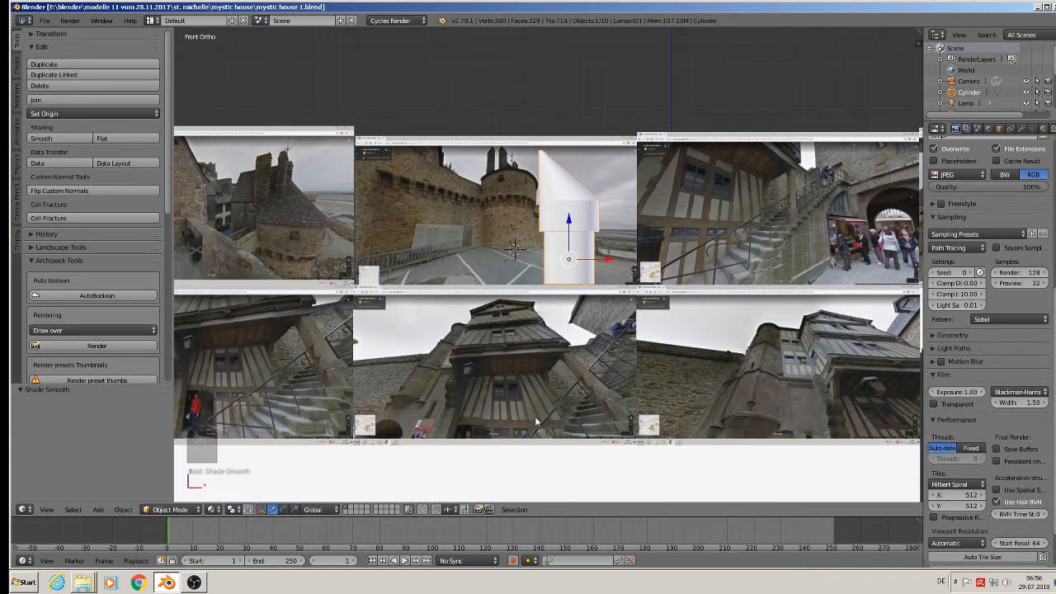
middle_click_drag(701, 385, 658, 230, "shift")
scroll(656, 239, "down", 2)
scroll(656, 239, "up", 2)
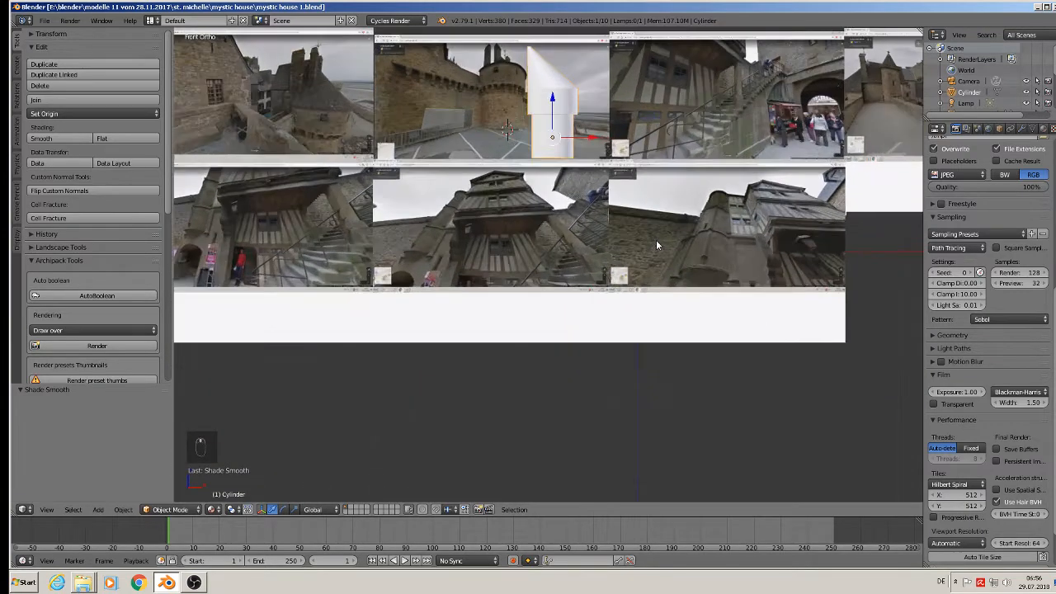
scroll(644, 241, "up", 2)
middle_click_drag(563, 253, 585, 248, "shift")
scroll(580, 255, "up", 1)
scroll(541, 258, "down", 4)
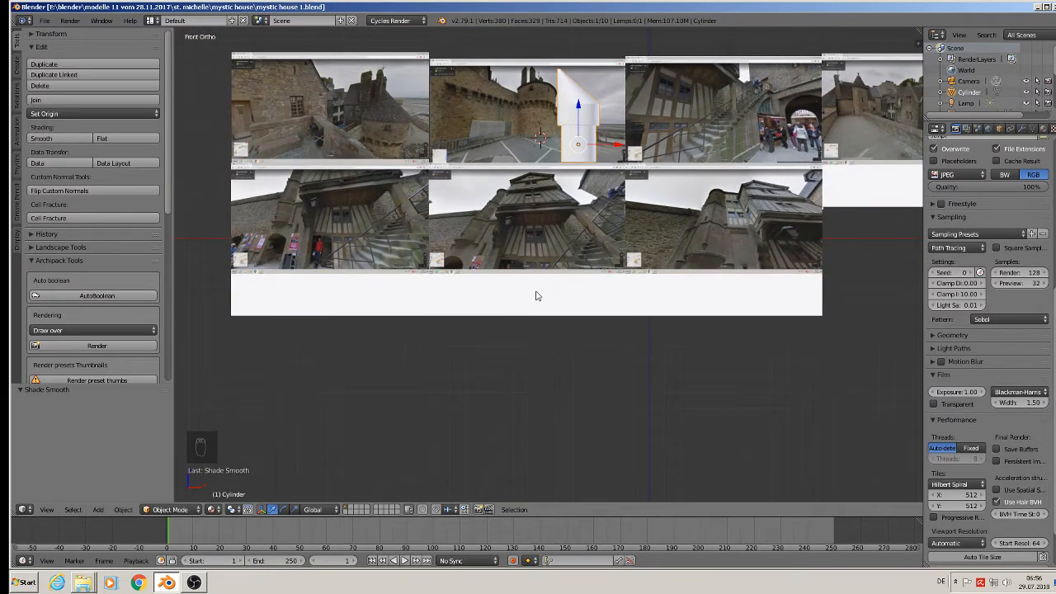
Step: Place the 3D cursor just below the half-timbered house photo and add a cube there
left_click(496, 283)
left_click(98, 509)
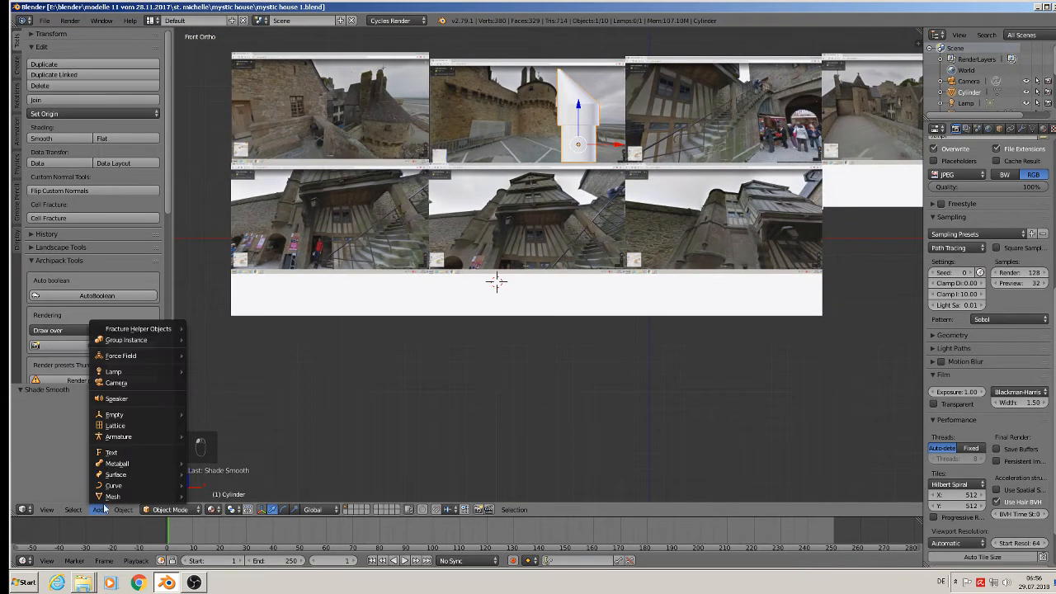
mouse_move(113, 496)
left_click(257, 247)
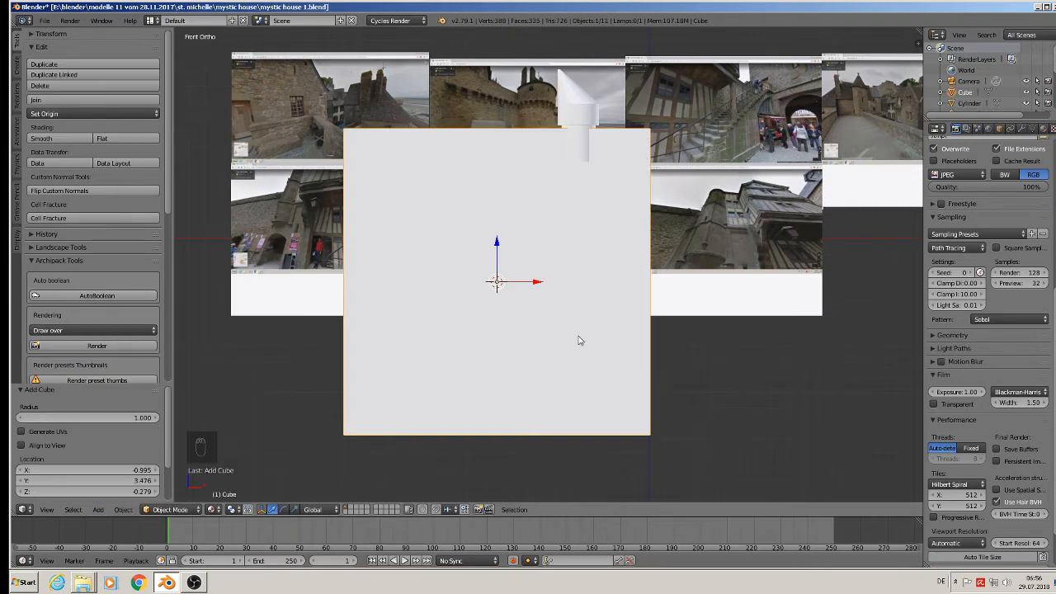
Step: Scale the cube to 0.378 overall, then by 0.762 in X and 1.535 in Z to form a tall block
key("s")
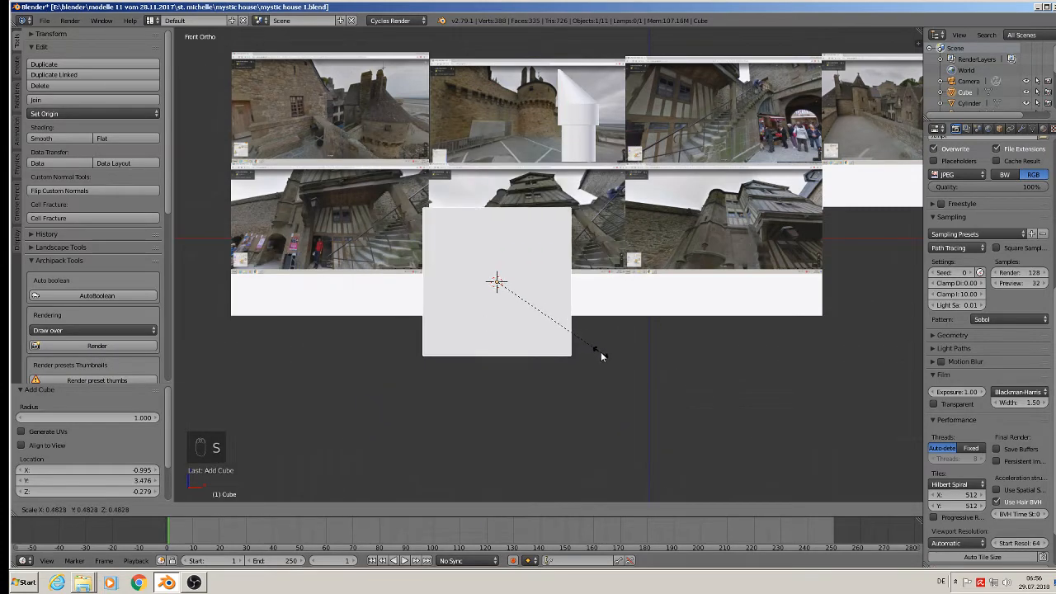
left_click(577, 341)
key("s")
key("x")
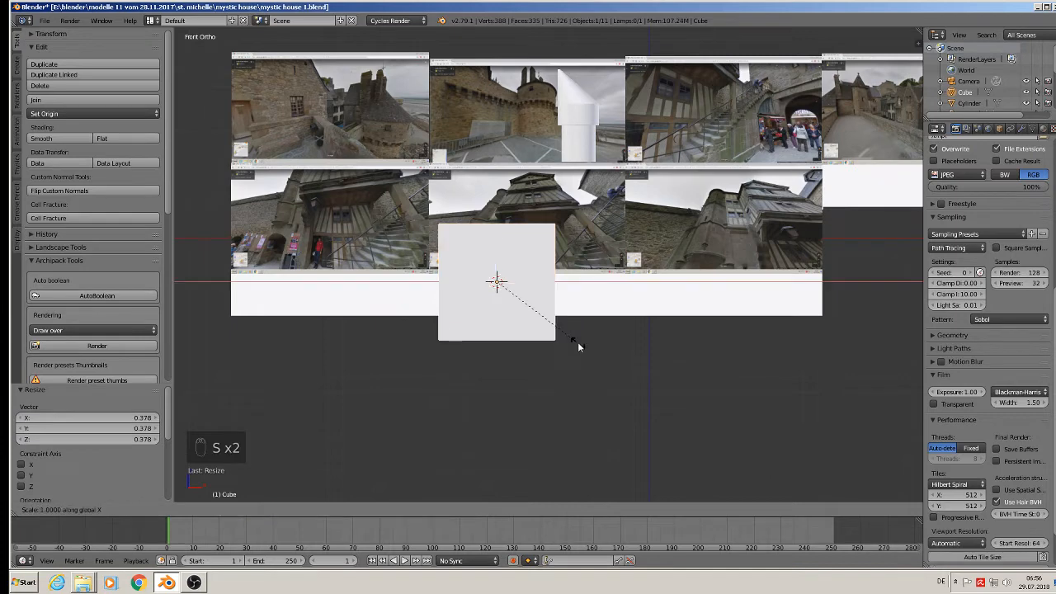
left_click(558, 333)
key("s")
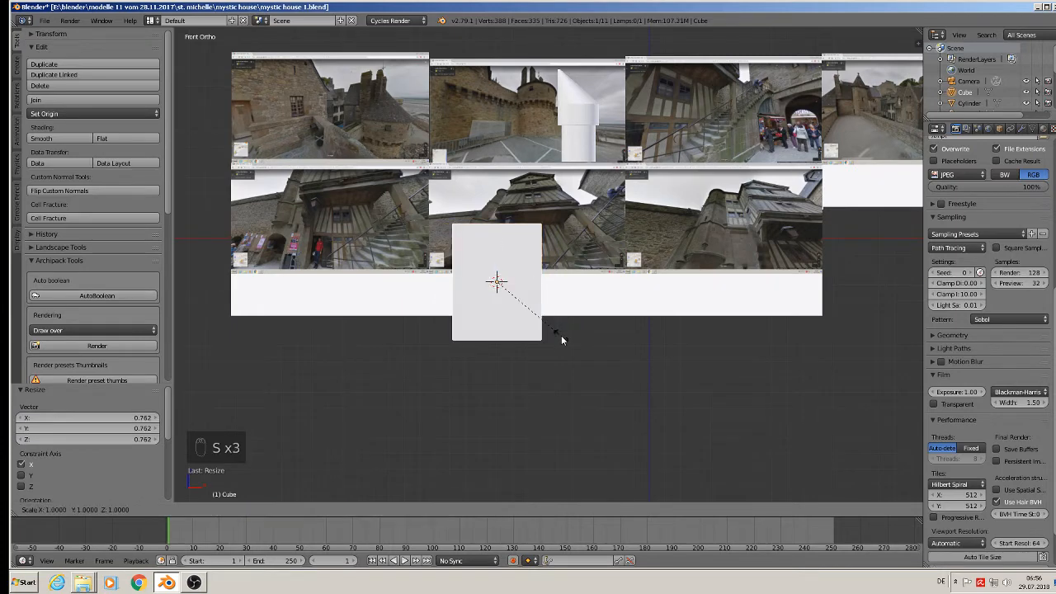
key("z")
left_click(556, 394)
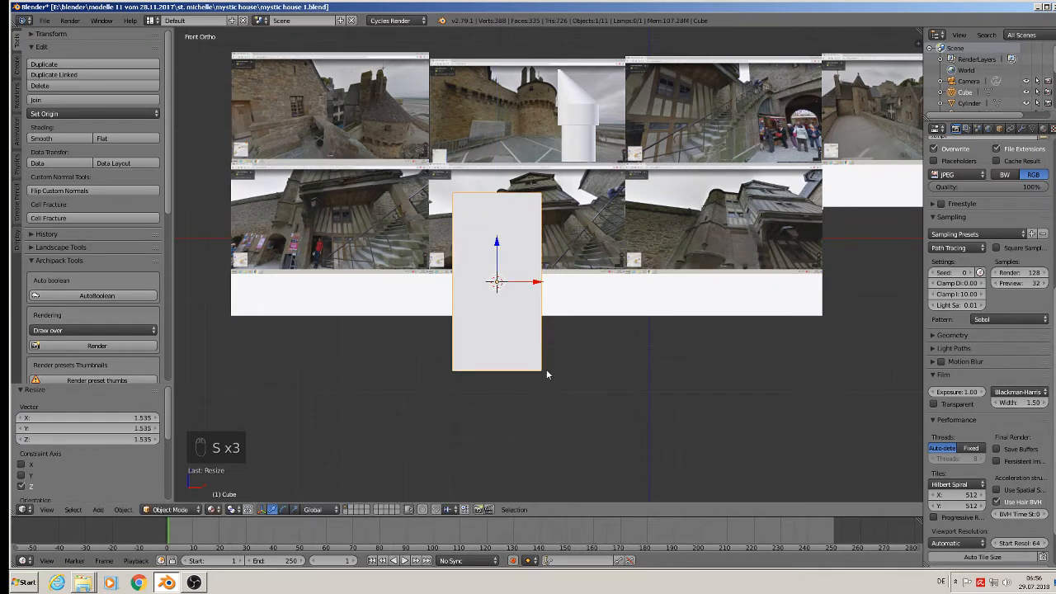
Step: Move the block 1.037 along X, beside the house photo, and scale it by 1.388 in X
left_click_drag(531, 289, 689, 332)
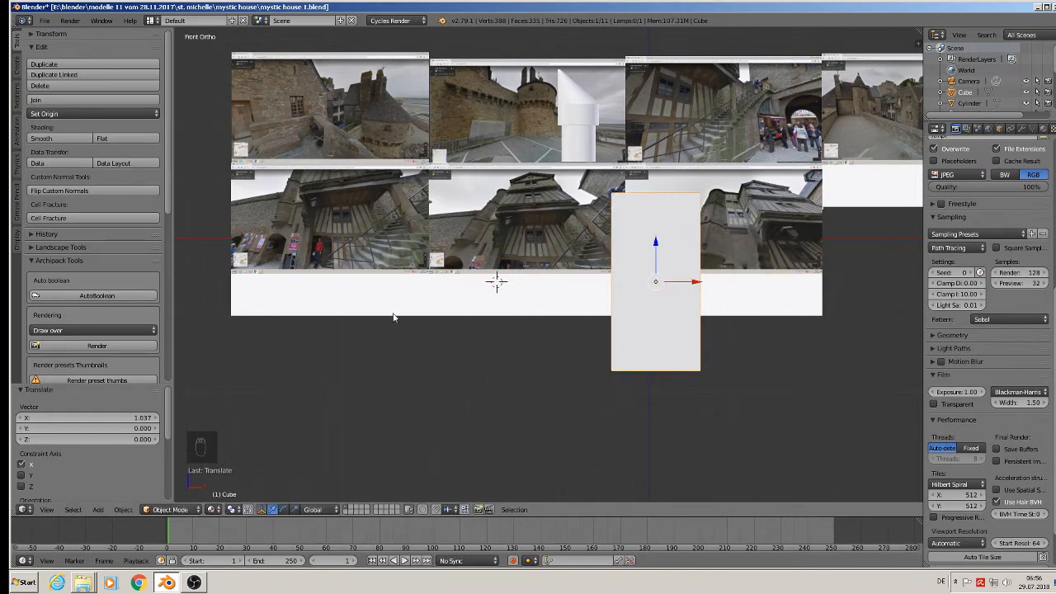
middle_click_drag(363, 262, 452, 268, "shift")
scroll(621, 218, "up", 4)
scroll(620, 212, "up", 2)
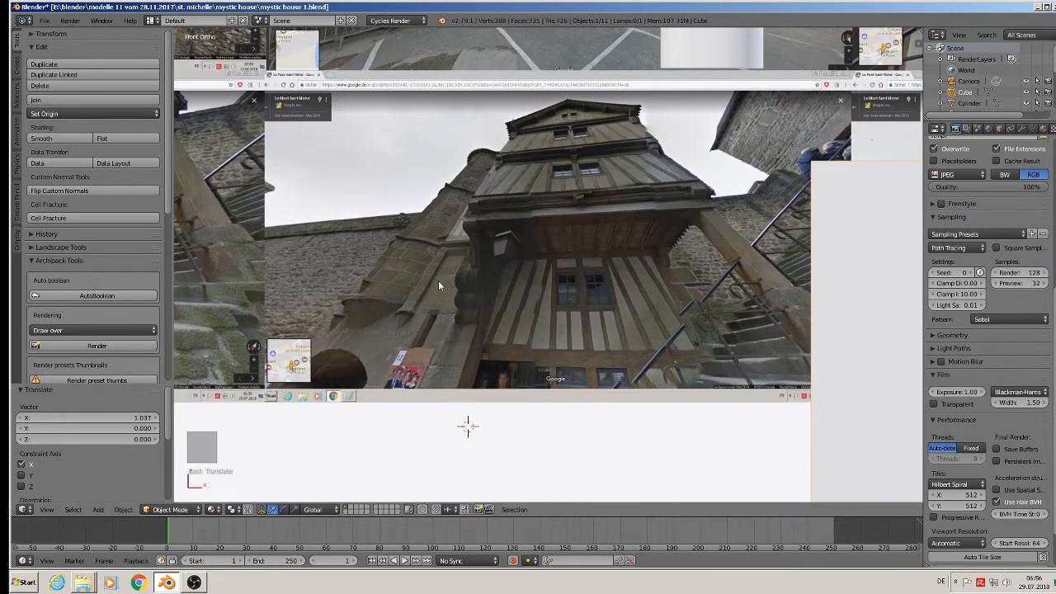
scroll(438, 286, "down", 6)
key("s")
key("x")
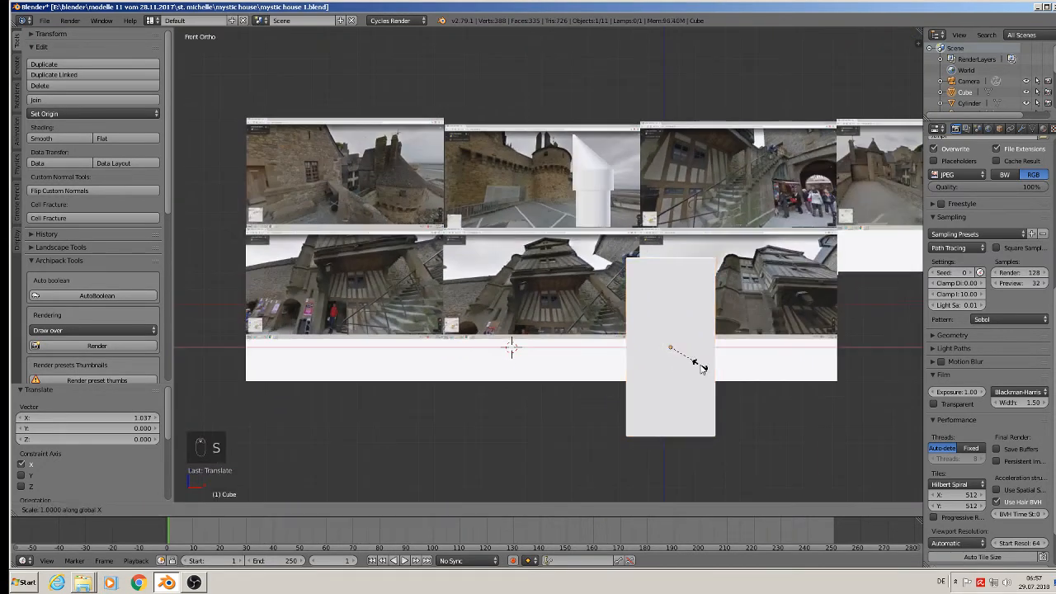
left_click(716, 371)
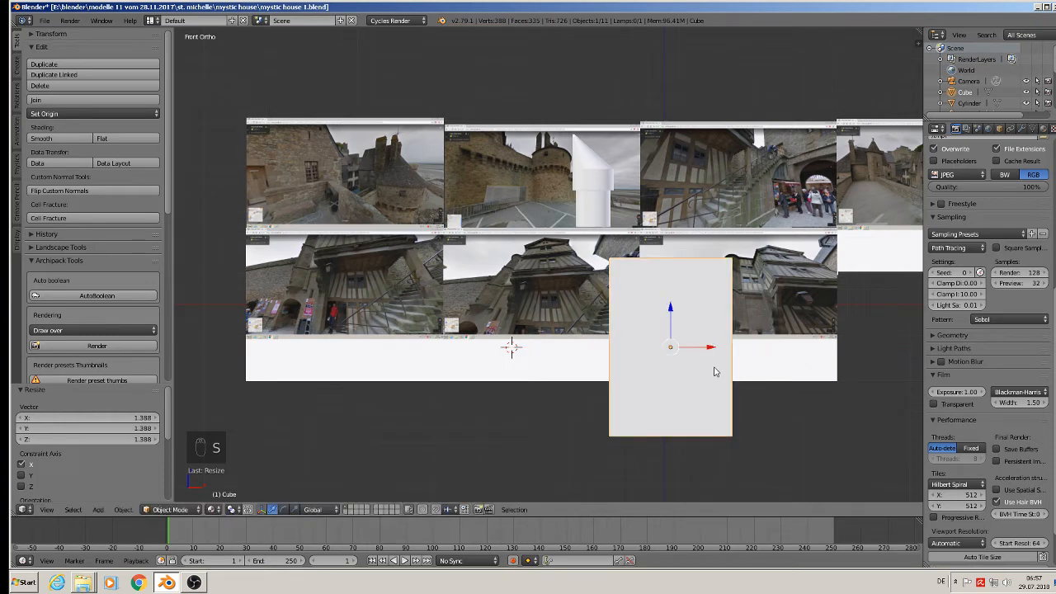
Step: Add one vertical loop cut to the block, slid about halfway from its centre toward its left side
scroll(536, 294, "up", 2)
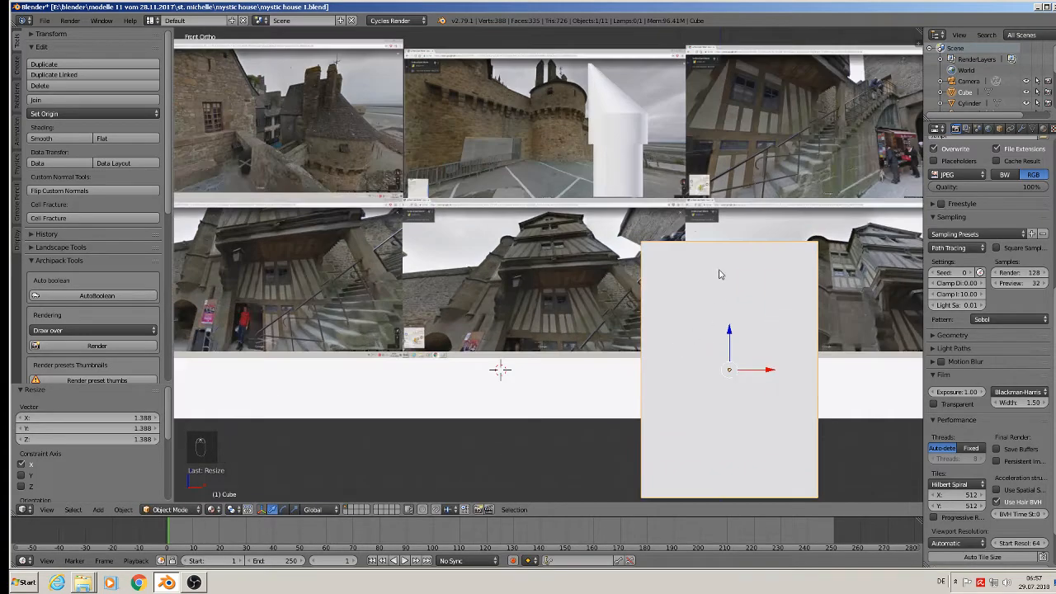
key("Tab")
key("ctrl+r")
left_click(680, 252)
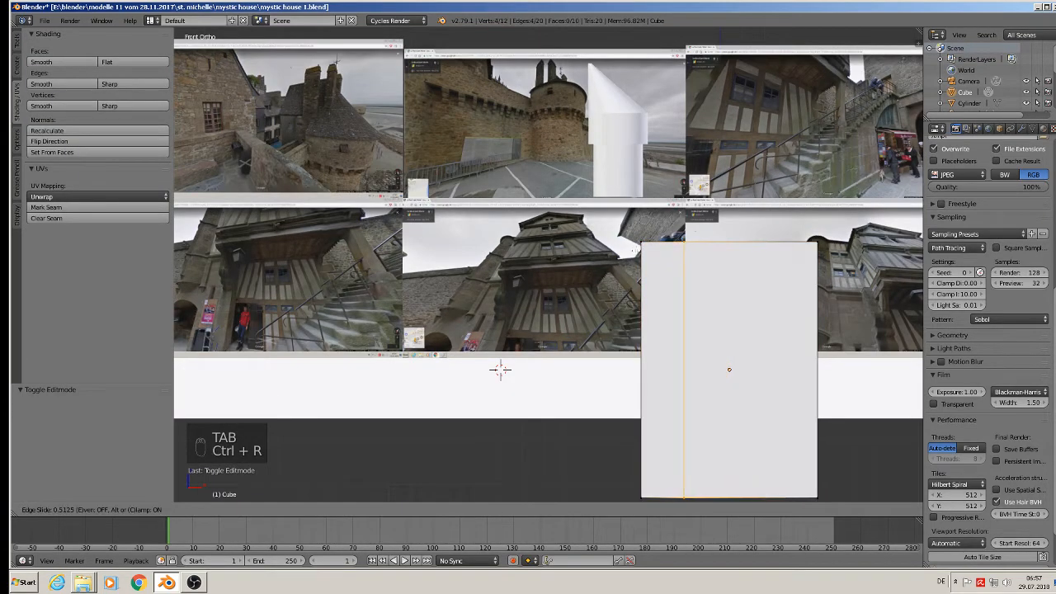
left_click(645, 255)
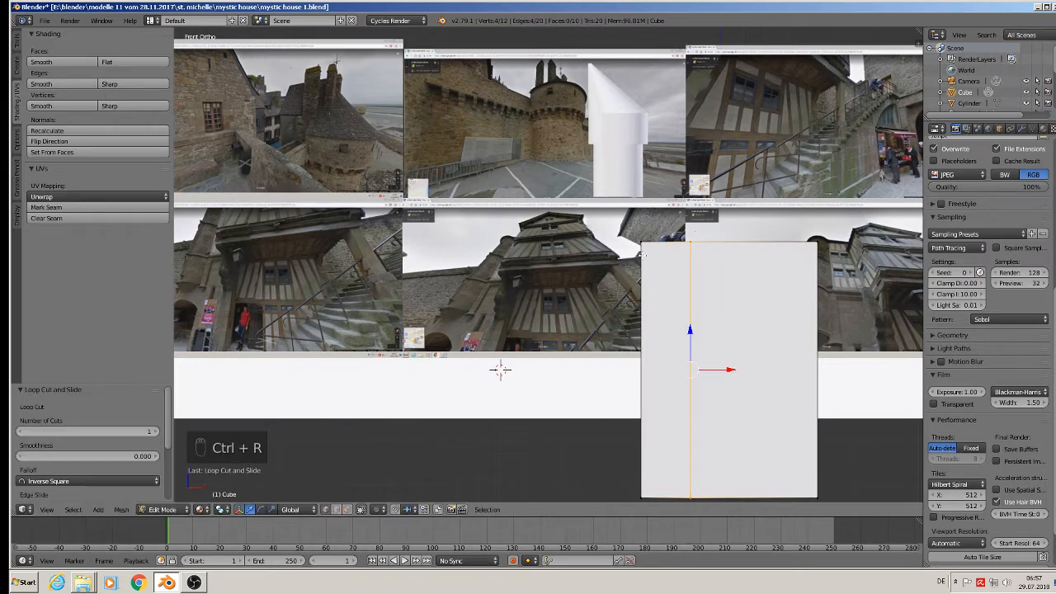
Step: Add two evenly spaced horizontal loop cuts to the block, without sliding them
scroll(648, 285, "down", 2)
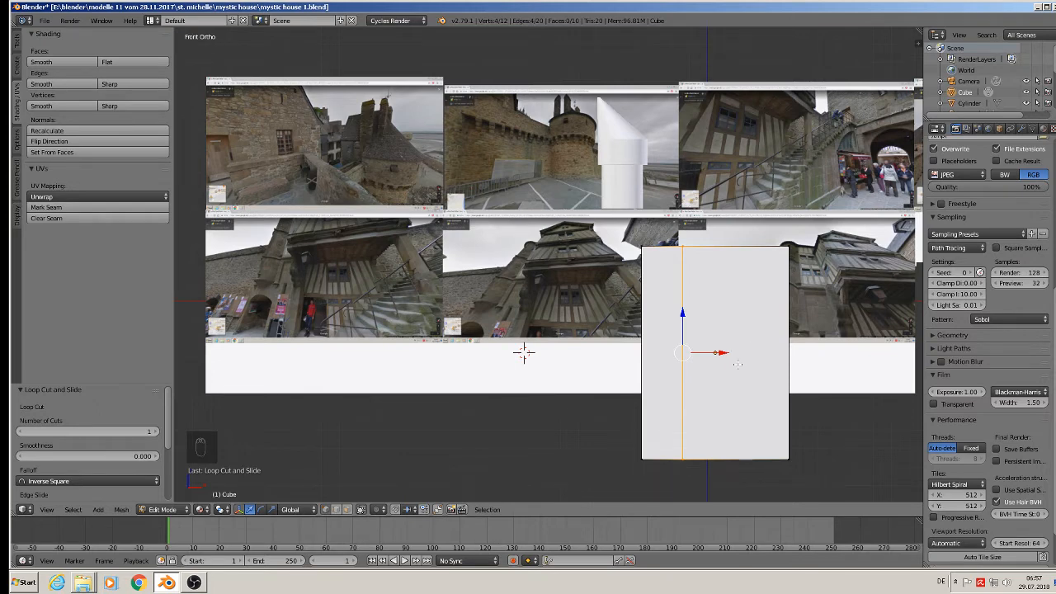
key("ctrl+r")
scroll(659, 334, "up", 1)
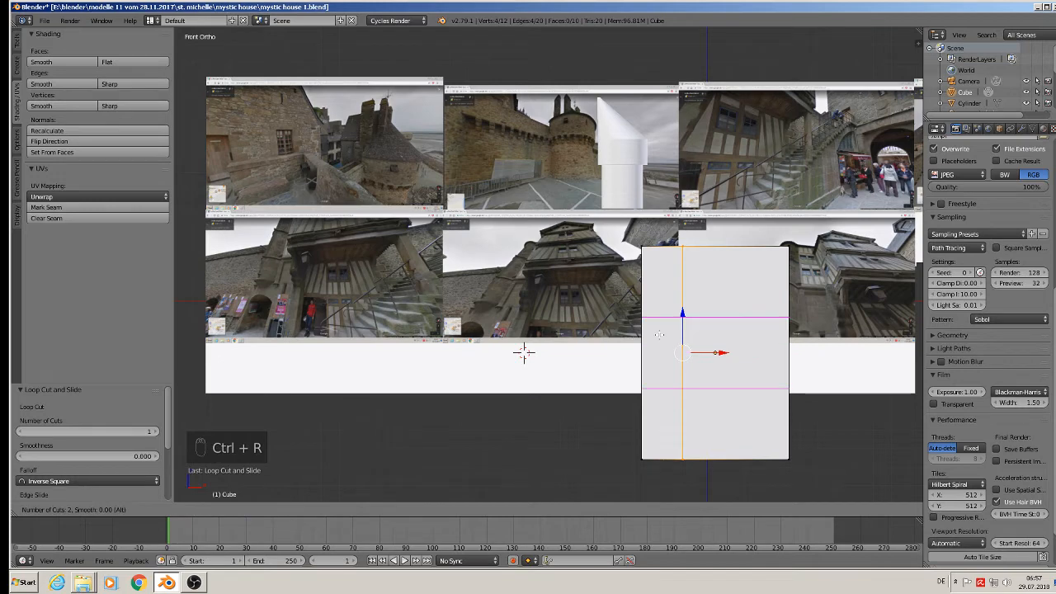
left_click(659, 334)
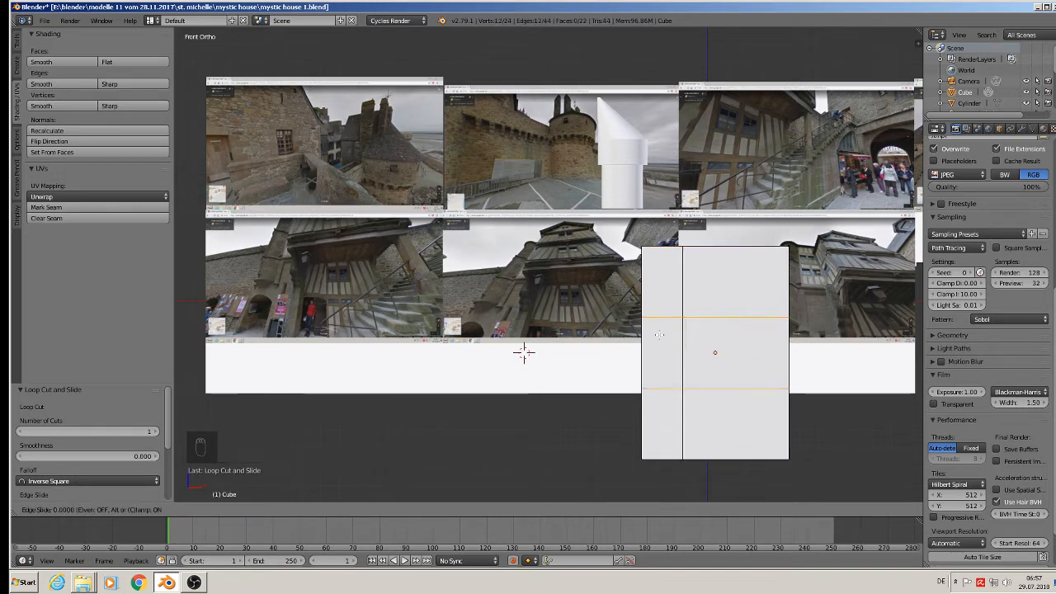
right_click(659, 334)
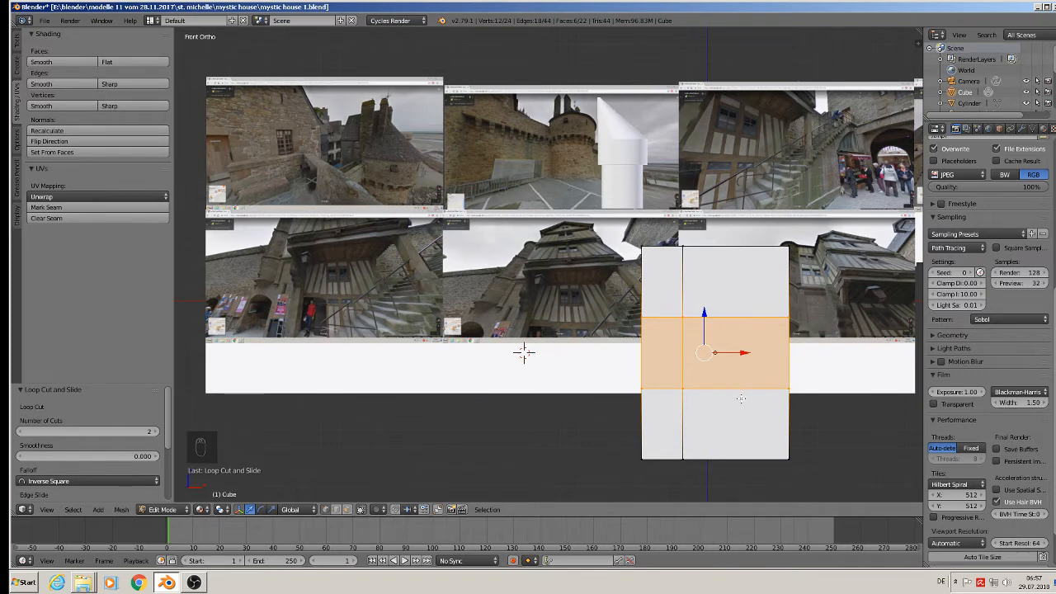
Step: Extrude the middle and upper front faces of the block's wide column by 0.313 toward negative Y
key("a")
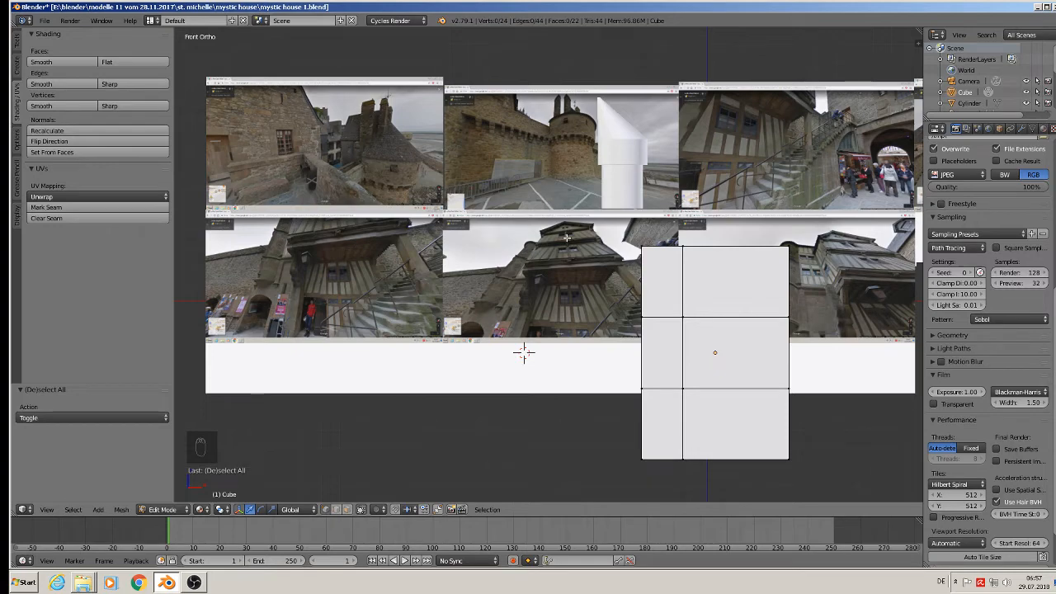
middle_click_drag(670, 381, 671, 416)
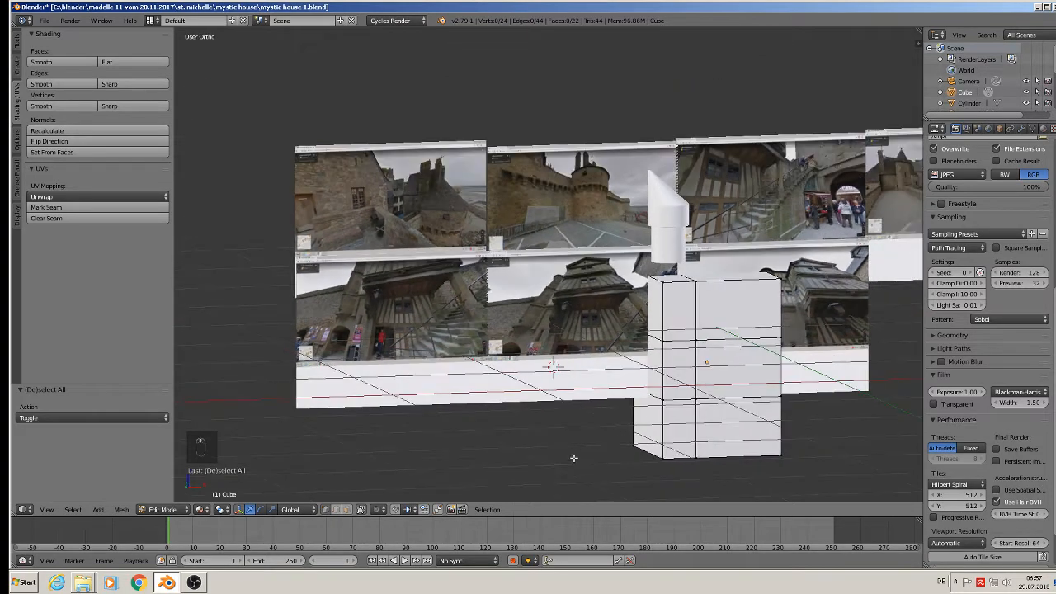
left_click(347, 509)
right_click(722, 375)
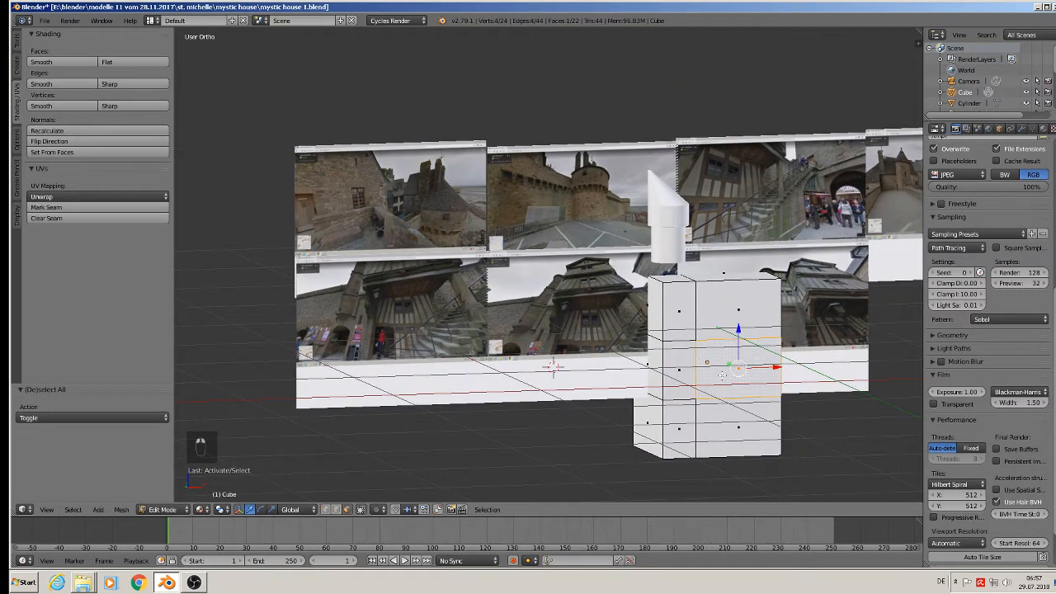
right_click(736, 312, "shift")
middle_click_drag(736, 360, 769, 372)
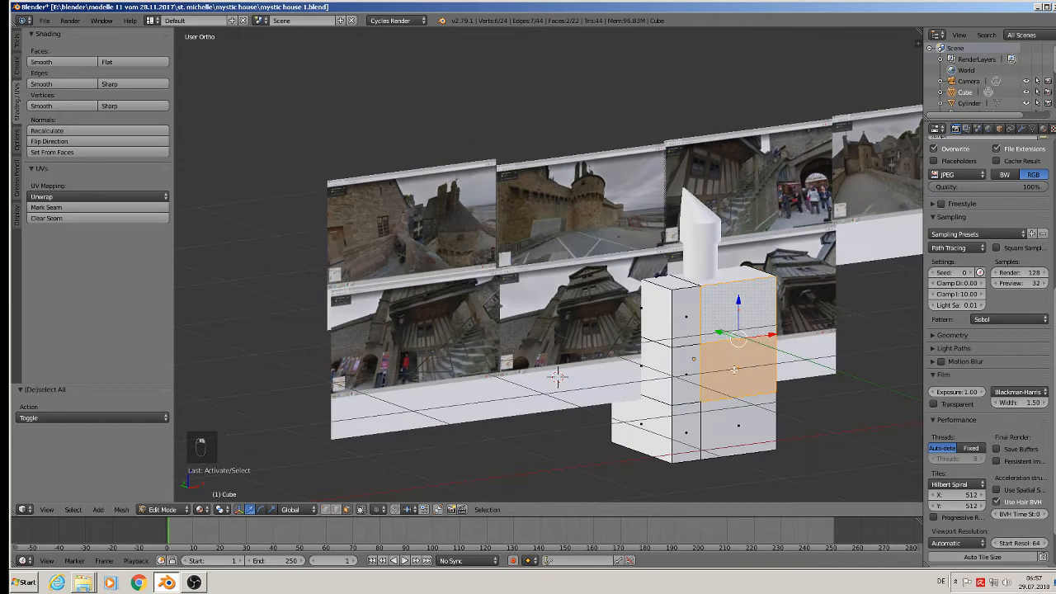
key("e")
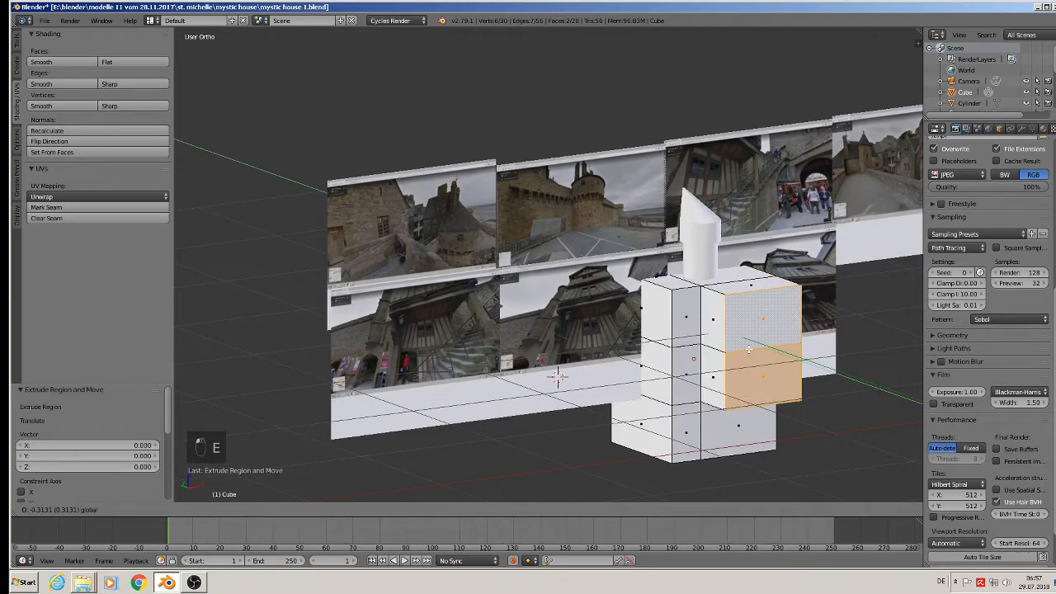
left_click(749, 349)
scroll(739, 400, "up", 2)
scroll(730, 399, "down", 1)
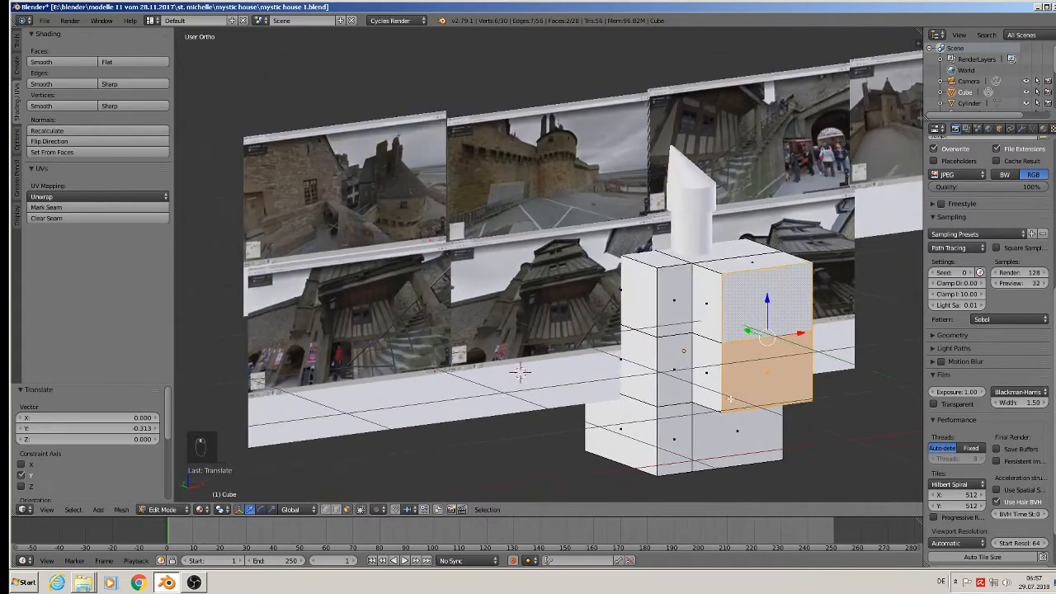
Step: Move the whole block -1.164 along Y in Object Mode, away from the reference photos
key("Tab")
scroll(707, 375, "down", 2)
key("g")
key("x")
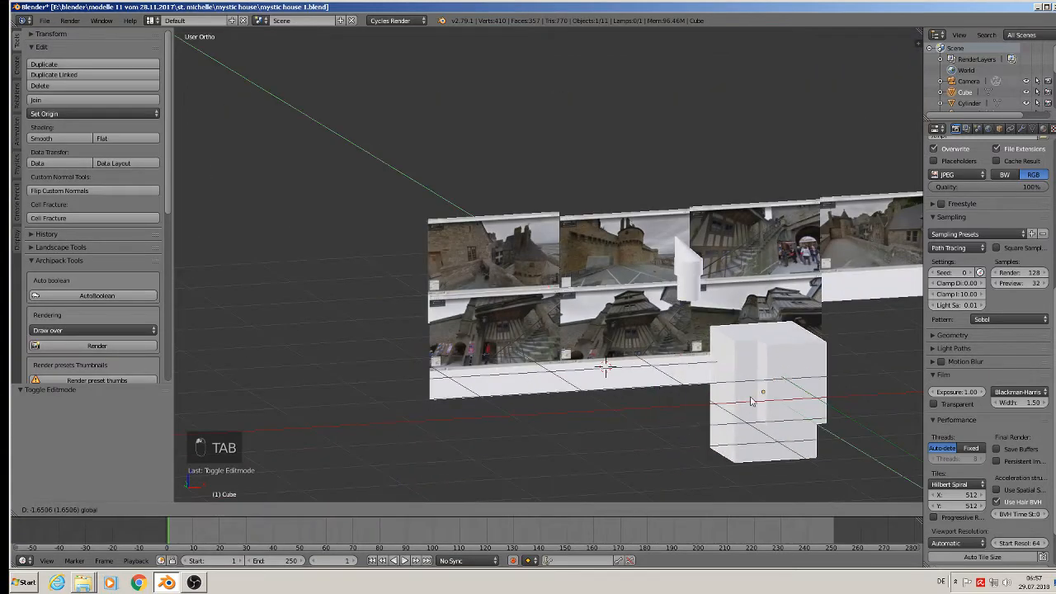
left_click(734, 396)
Step: Check the half-timbered house photo and move the block -0.617 along X
scroll(701, 387, "up", 2)
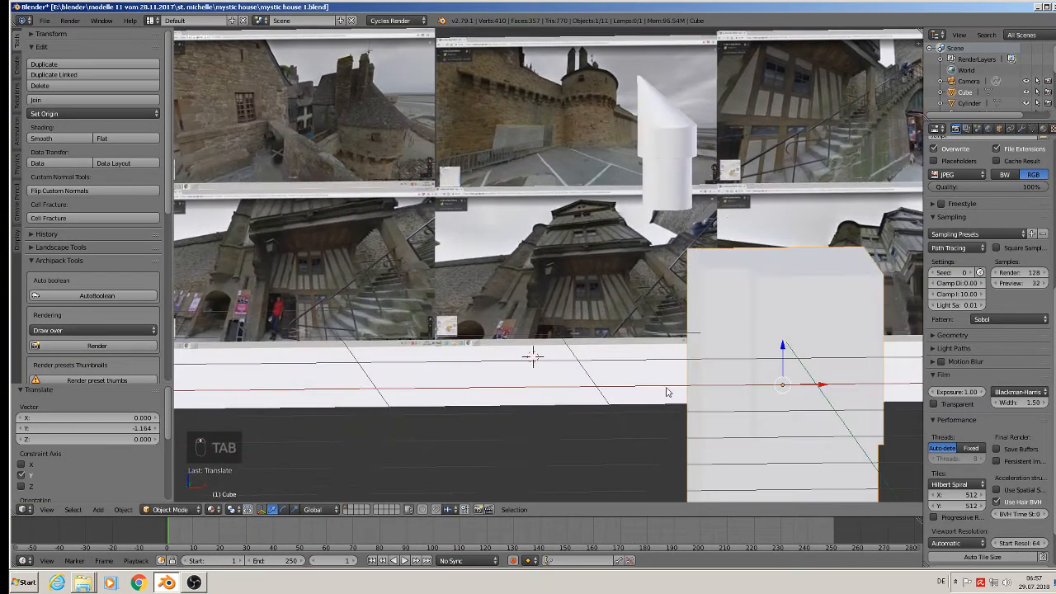
middle_click_drag(668, 393, 716, 345, "shift")
scroll(584, 272, "up", 2)
scroll(478, 228, "up", 1)
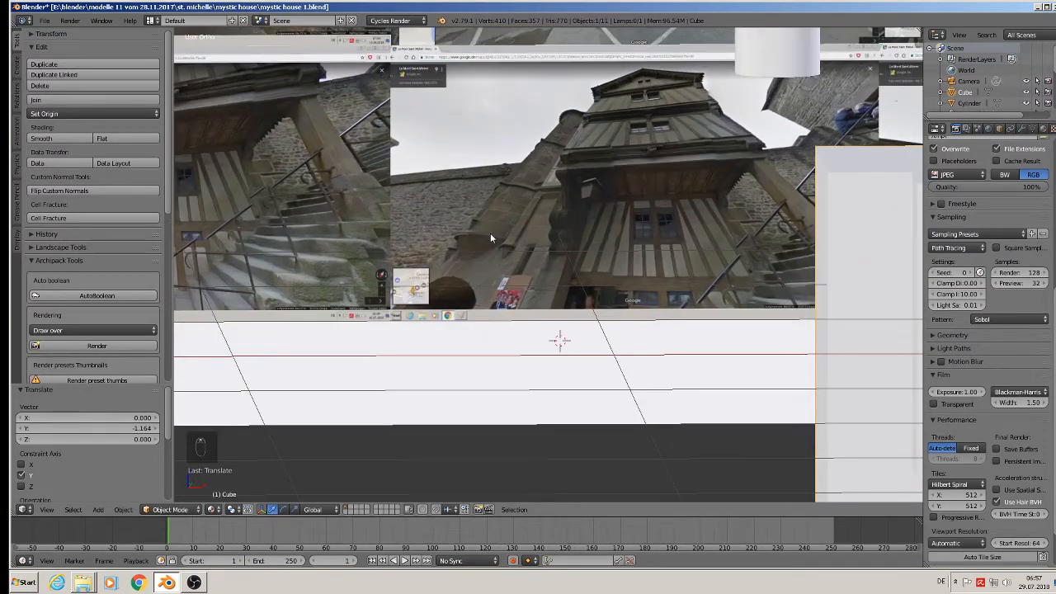
scroll(491, 235, "down", 1)
middle_click_drag(505, 243, 568, 198, "shift")
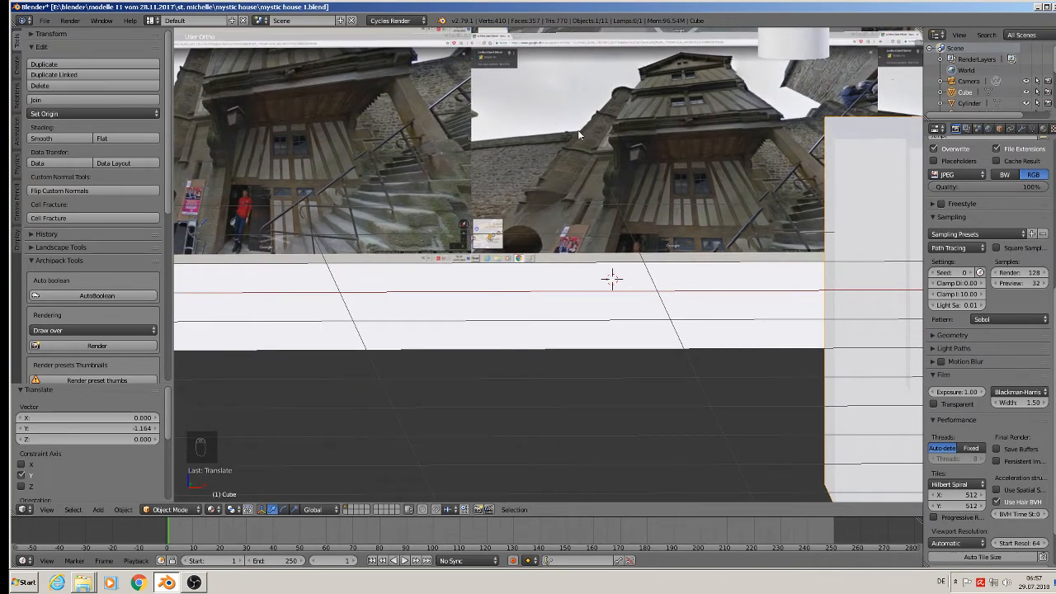
scroll(578, 130, "down", 4)
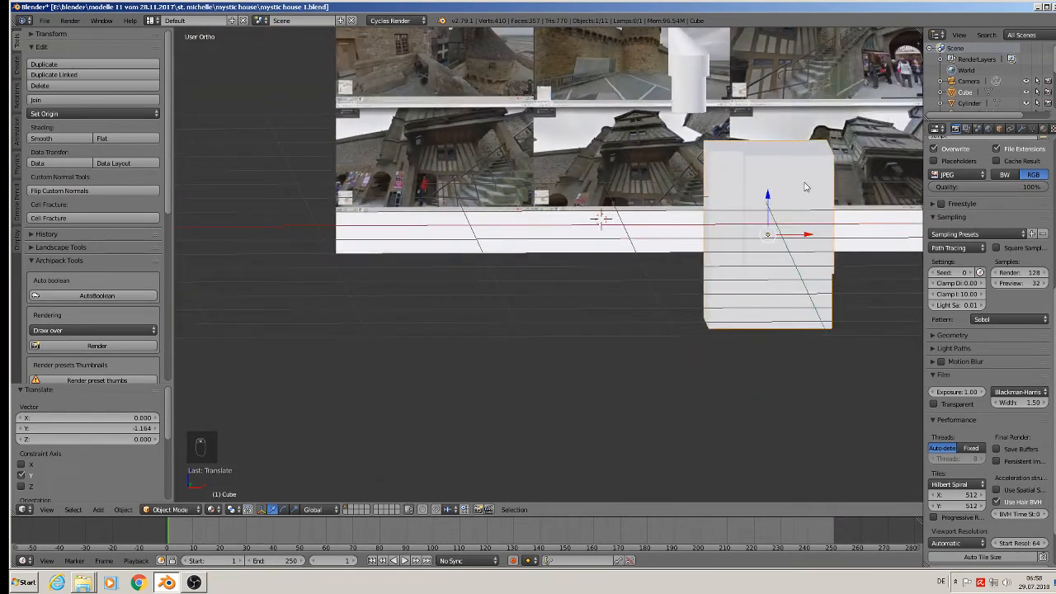
left_click_drag(808, 234, 732, 235)
Step: Place the 3D cursor just left of the block and add a 32-vertex cylinder there
middle_click_drag(733, 235, 572, 303, "shift")
scroll(658, 221, "up", 3)
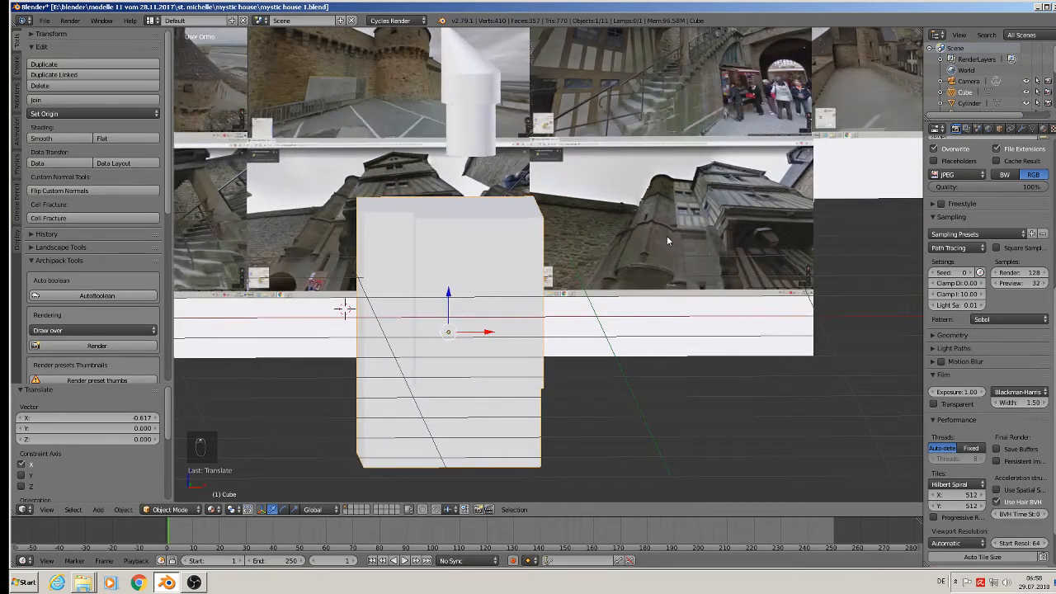
middle_click_drag(716, 216, 708, 248, "shift")
scroll(823, 187, "up", 2)
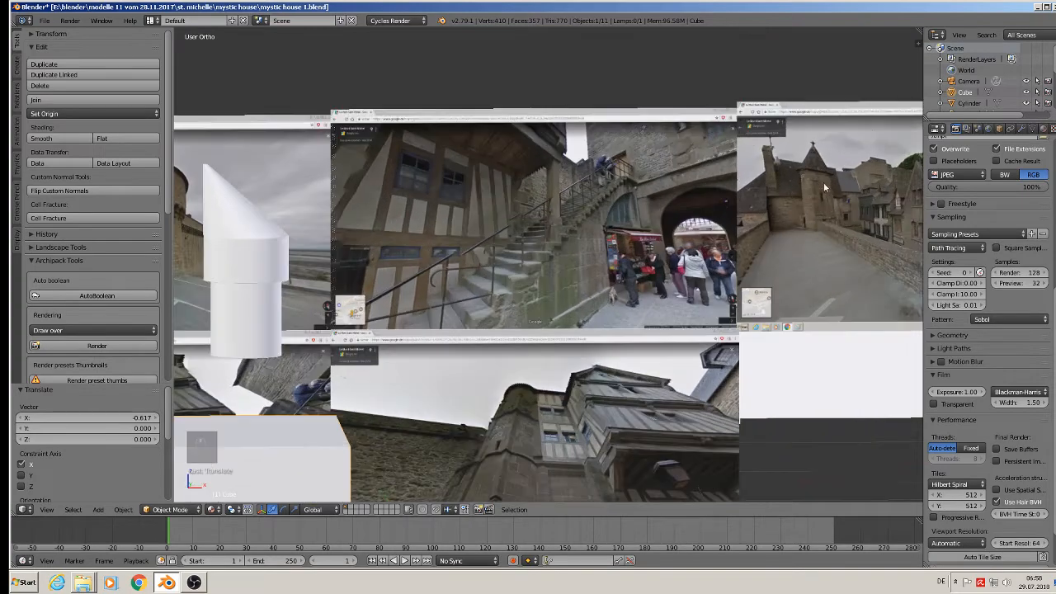
scroll(812, 194, "down", 4)
middle_click_drag(430, 425, 489, 283, "shift")
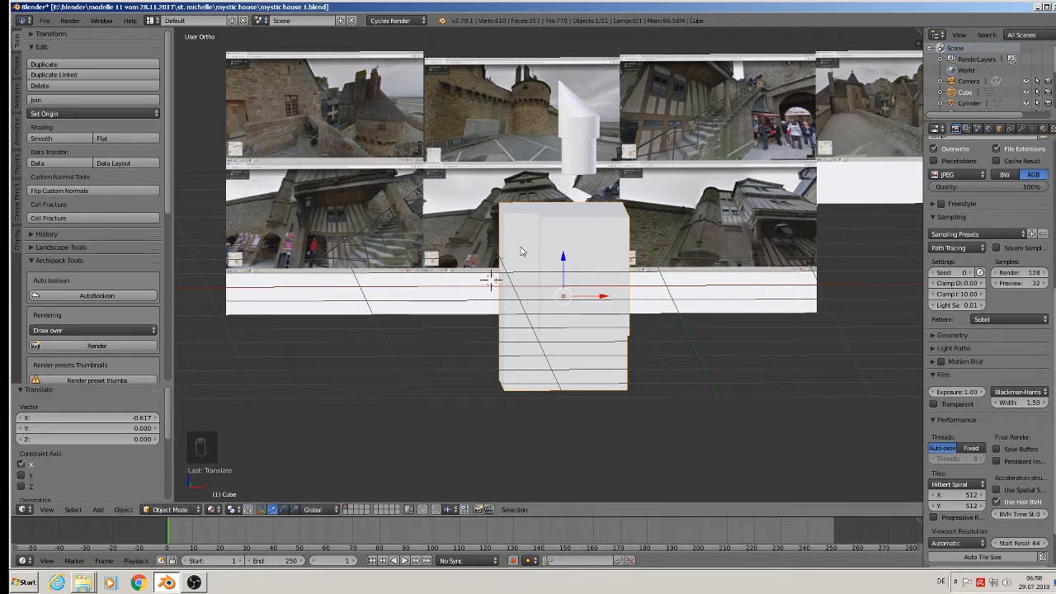
left_click(478, 327)
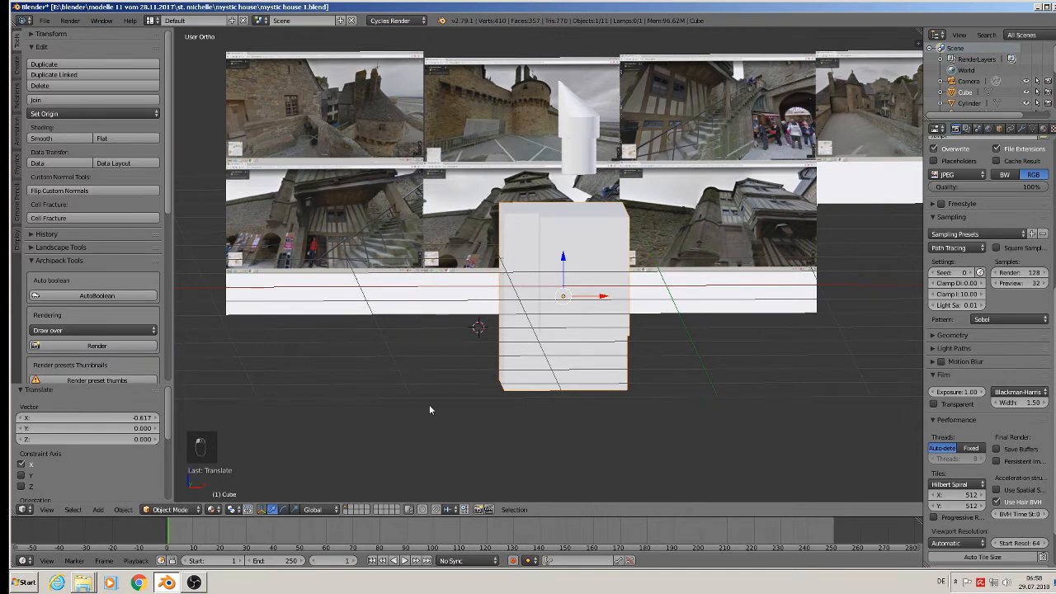
left_click(97, 509)
mouse_move(110, 501)
left_click(222, 299)
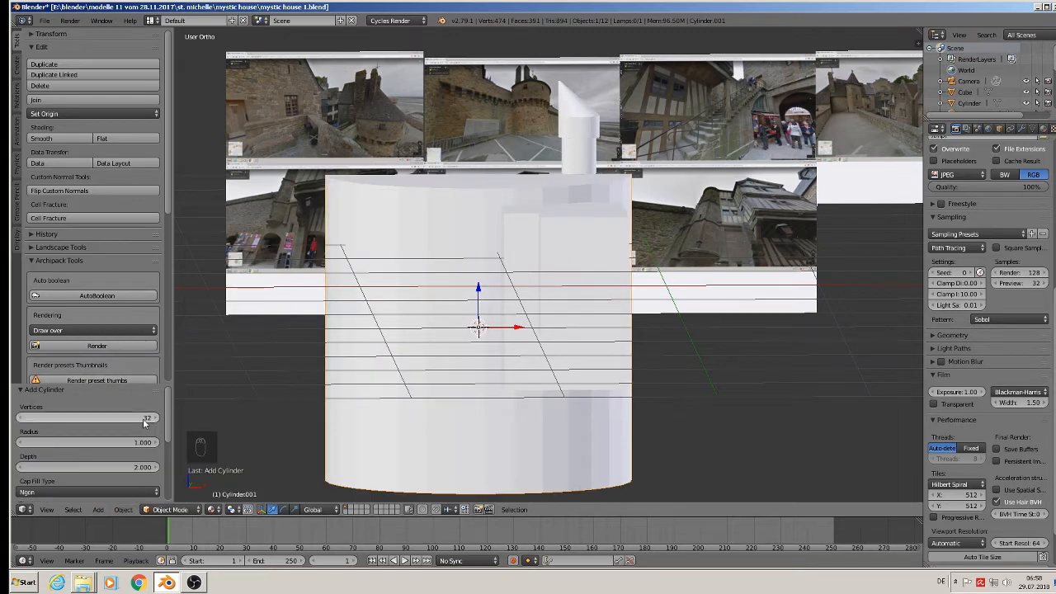
Step: Scale the new cylinder to 0.102 overall and move it -1.437 along Y, beside the block
key("s")
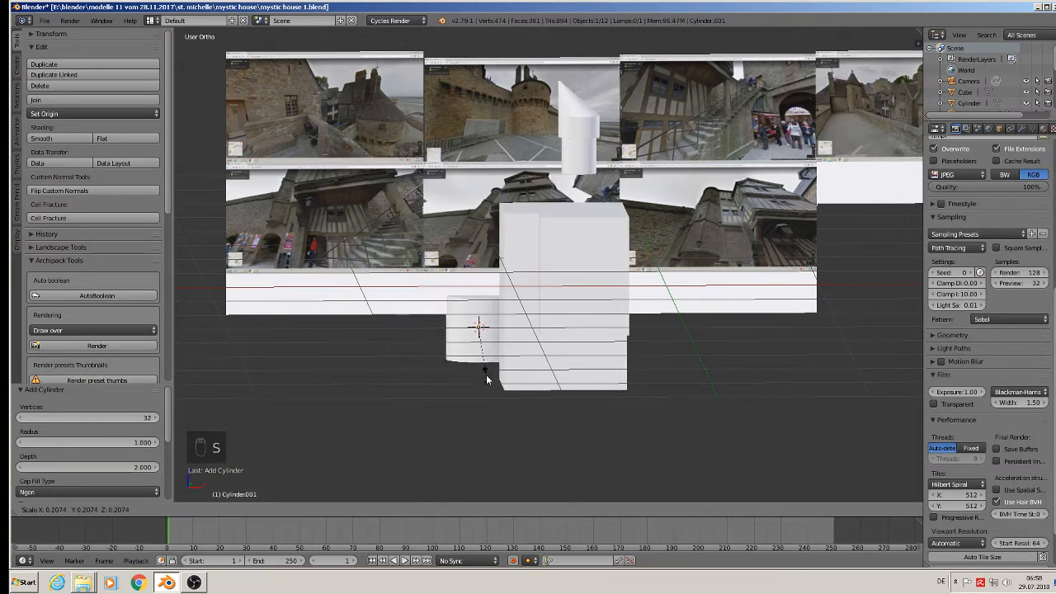
left_click(487, 349)
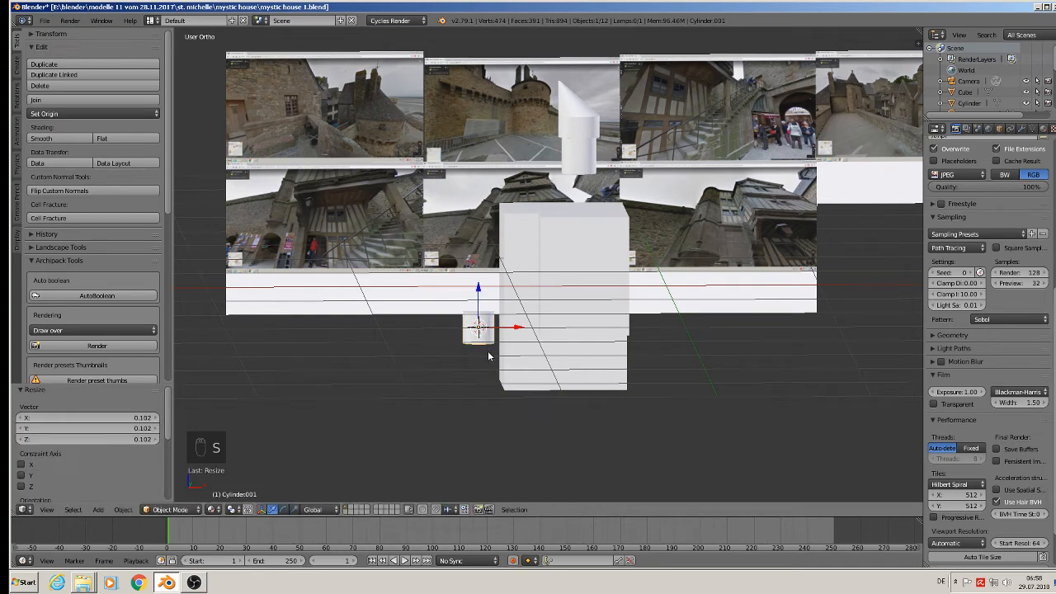
middle_click_drag(488, 356, 525, 373)
left_click_drag(462, 317, 549, 386)
Step: Enlarge the cylinder by about 1.3 overall and move it -0.029 along X
middle_click_drag(686, 448, 650, 429)
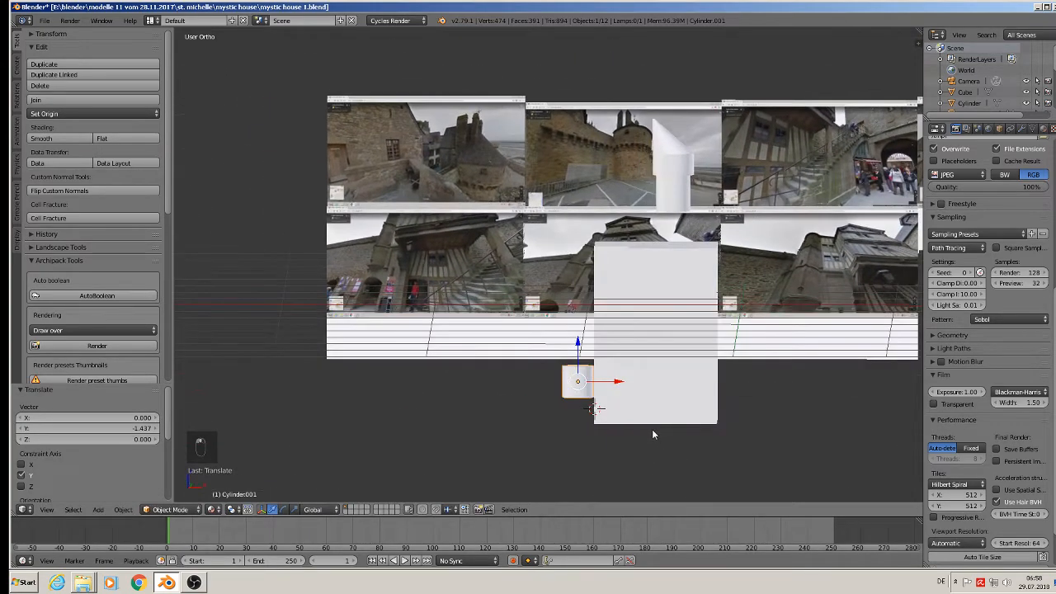
key("s")
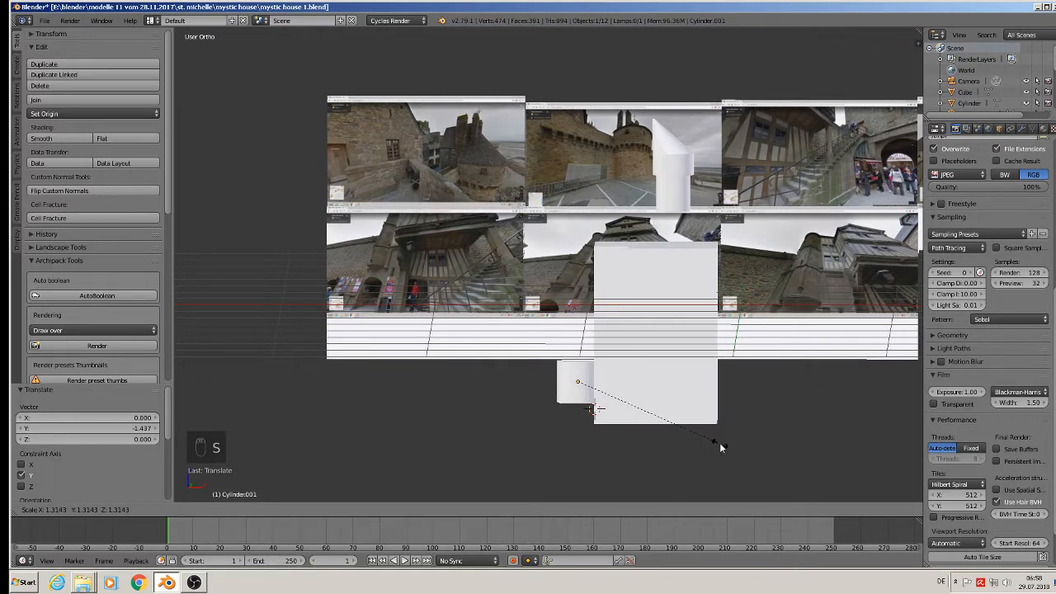
left_click(719, 442)
left_click_drag(620, 382, 611, 380)
Step: Scale the cylinder by 3.875 in Z and raise it 0.374 to form a round column beside the block
key("s")
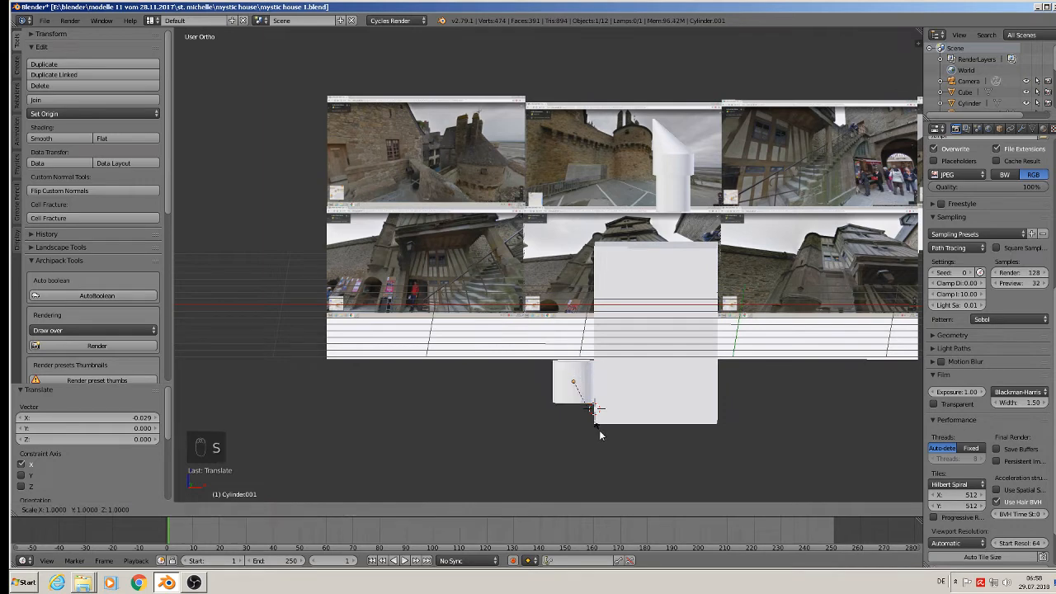
key("z")
left_click(653, 114)
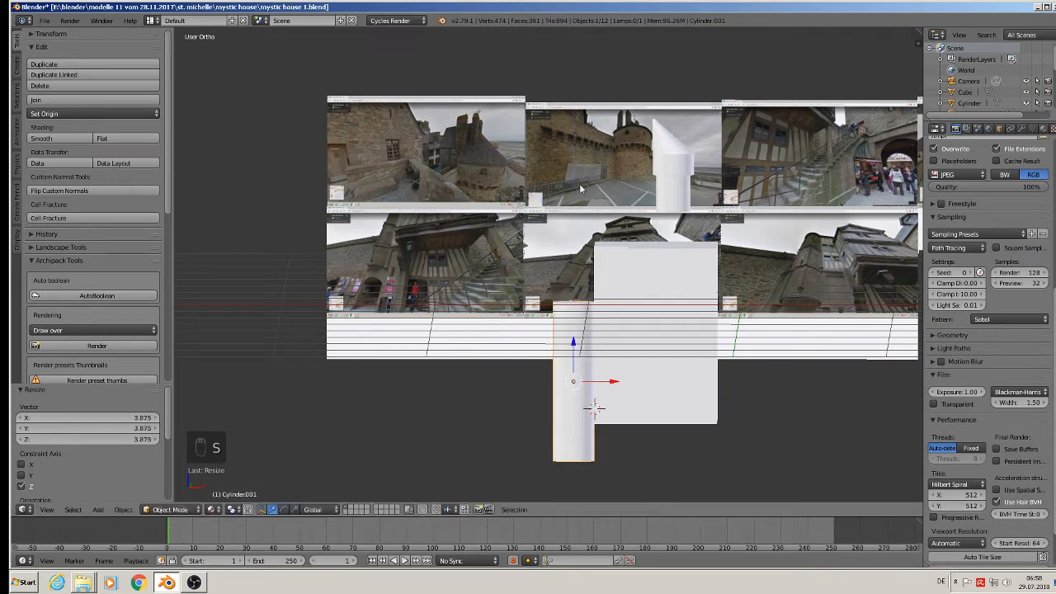
left_click_drag(568, 353, 587, 300)
Step: Stretch the column by about 1.3 in Z and raise it 0.047 so its base lines up with the block's
key("s")
key("z")
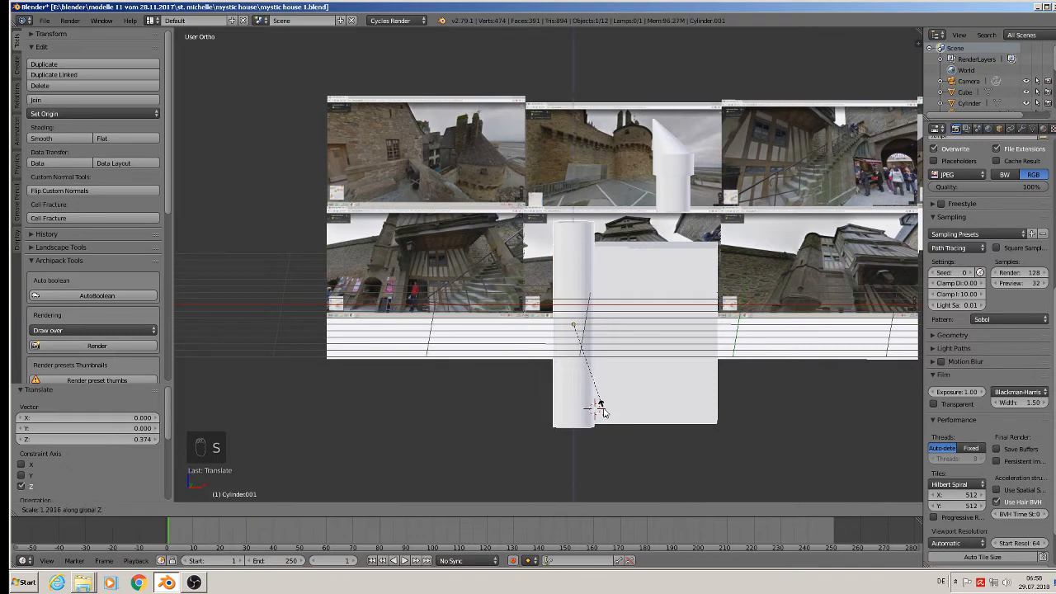
left_click(603, 413)
left_click_drag(576, 290, 577, 290)
scroll(581, 315, "up", 2)
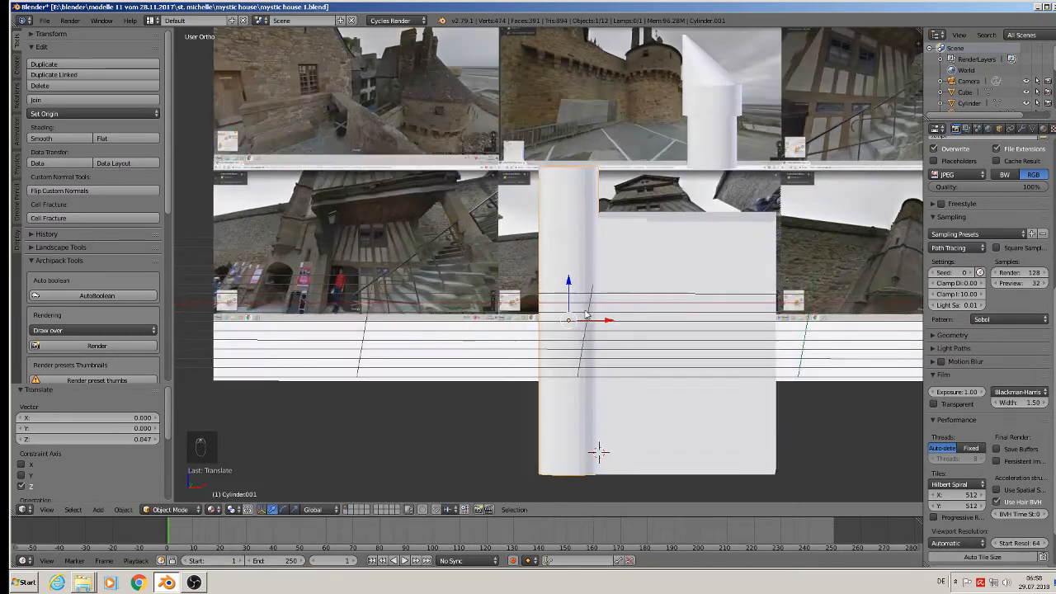
Step: Add one horizontal loop cut close to the column's bottom edge and another close to its top edge
key("Tab")
key("ctrl+r")
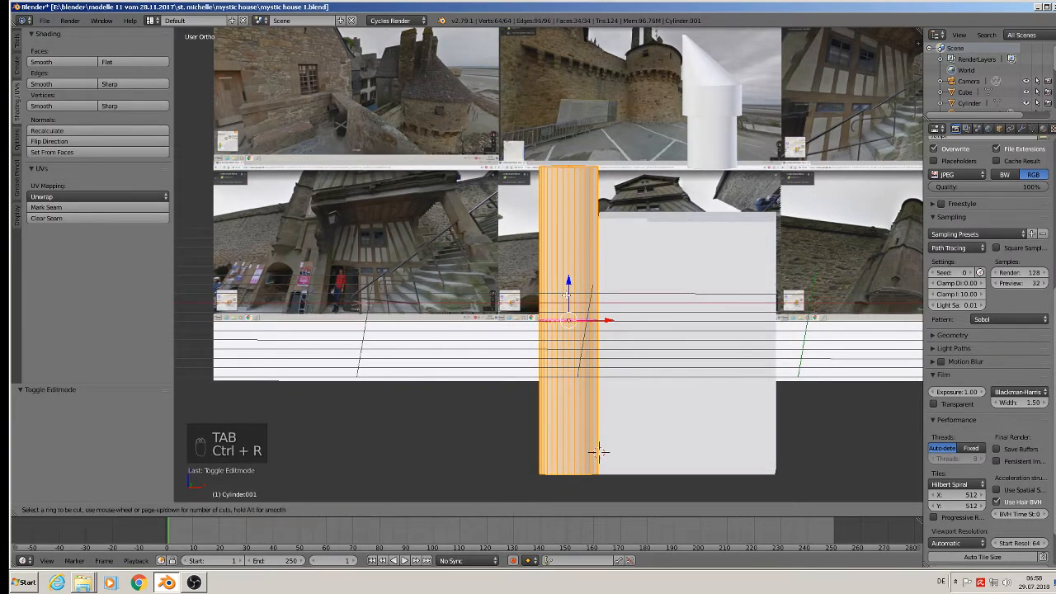
left_click(597, 451)
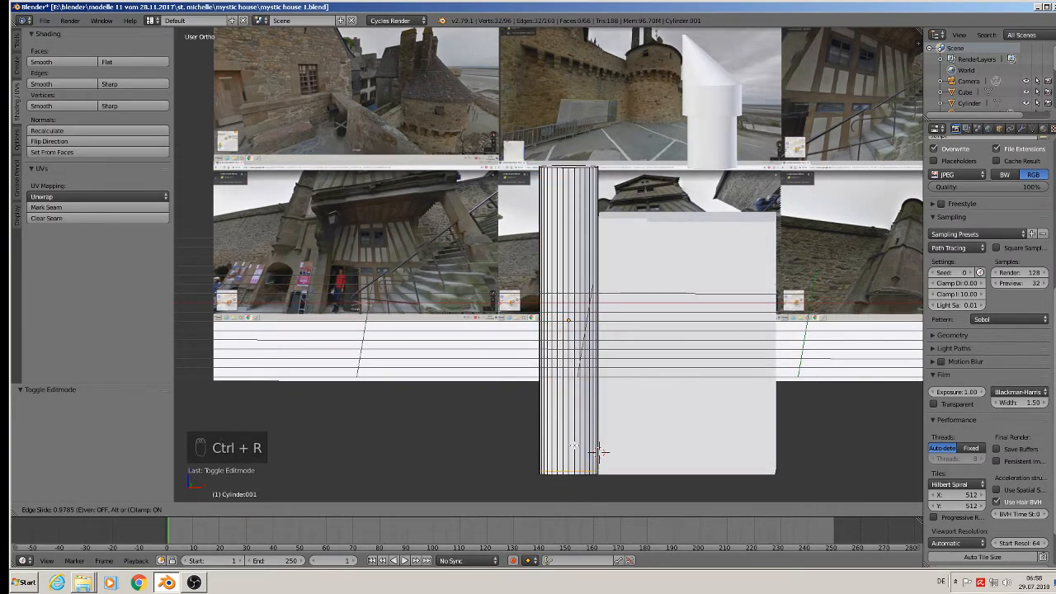
left_click(603, 451)
key("ctrl+r")
left_click(602, 451)
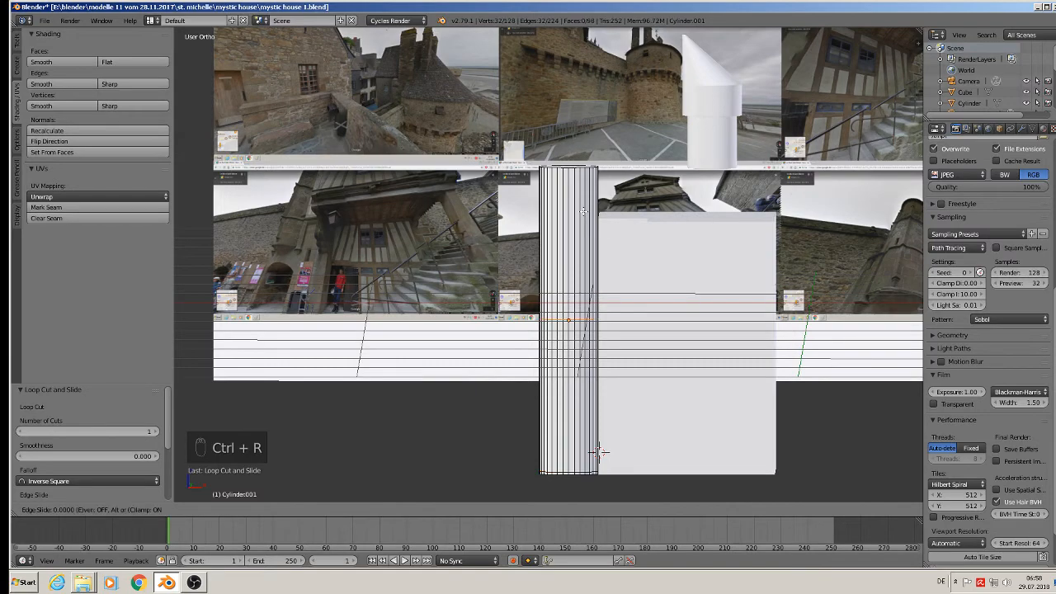
left_click(601, 451)
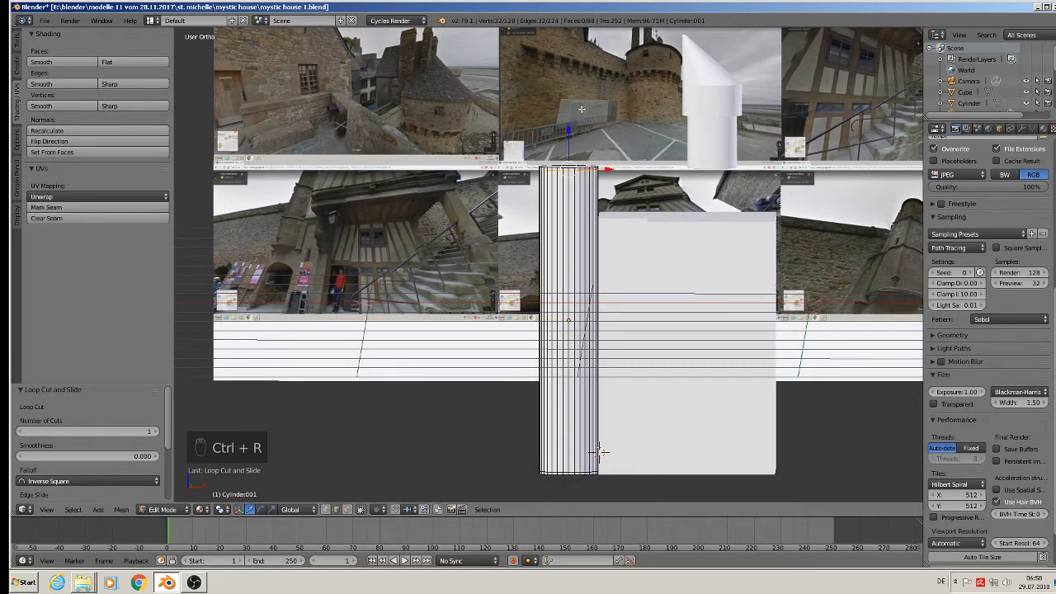
Step: Add two evenly spaced horizontal loop cuts across the middle section of the column
scroll(590, 381, "down", 3)
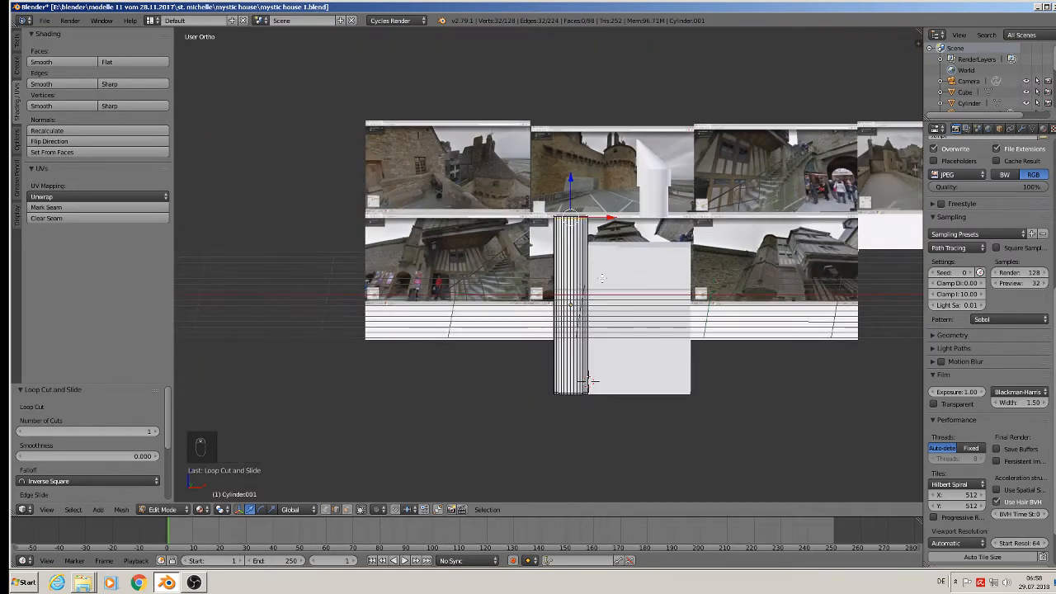
scroll(583, 423, "up", 2)
key("ctrl+r")
scroll(582, 424, "up", 1)
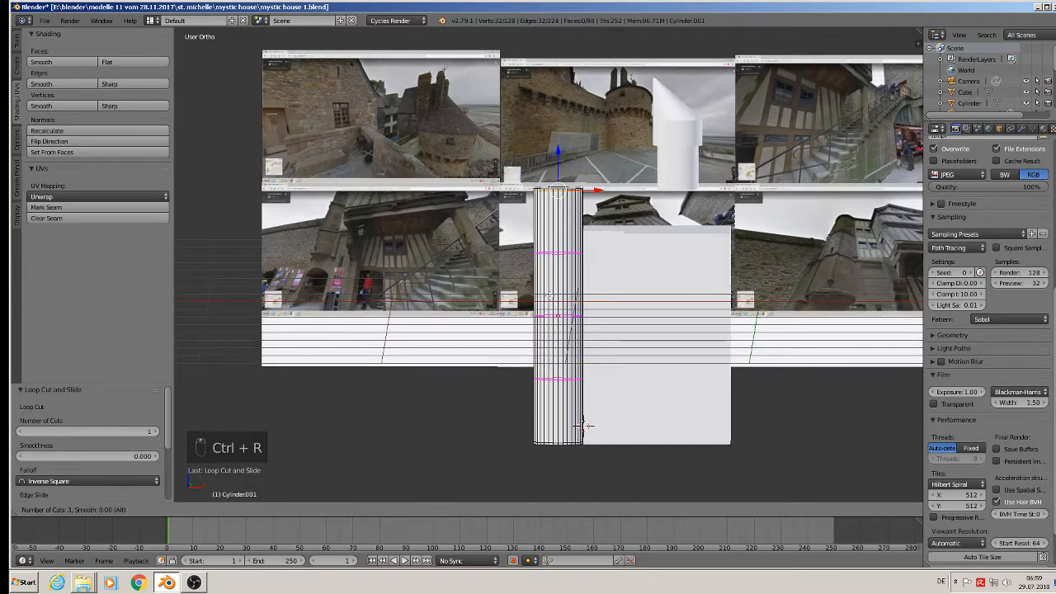
left_click(582, 424)
left_click(583, 424)
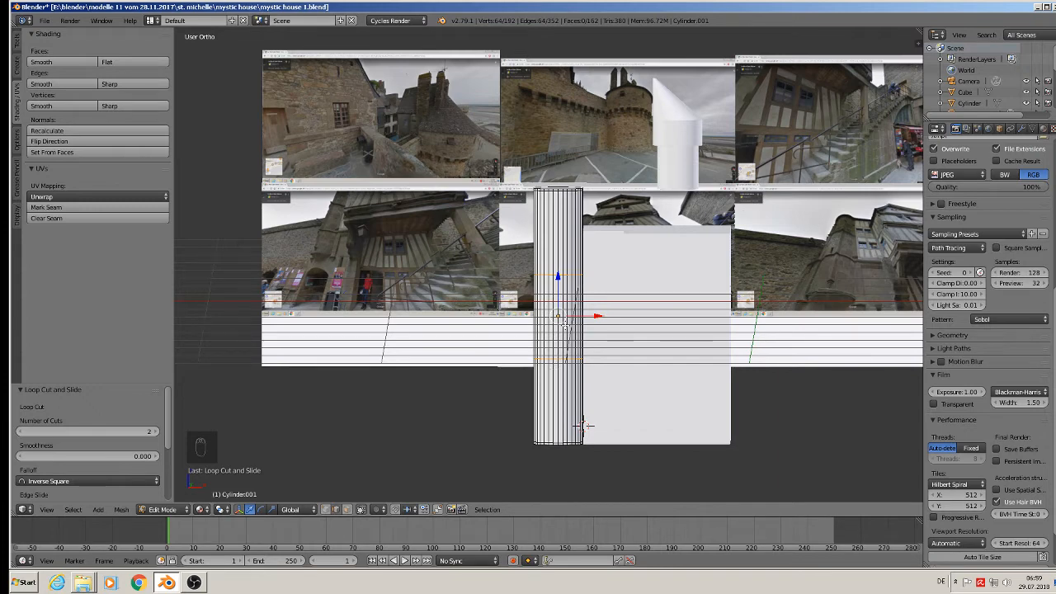
Step: Apply smooth shading to the whole column and save the file
scroll(582, 424, "down", 1)
key("Tab")
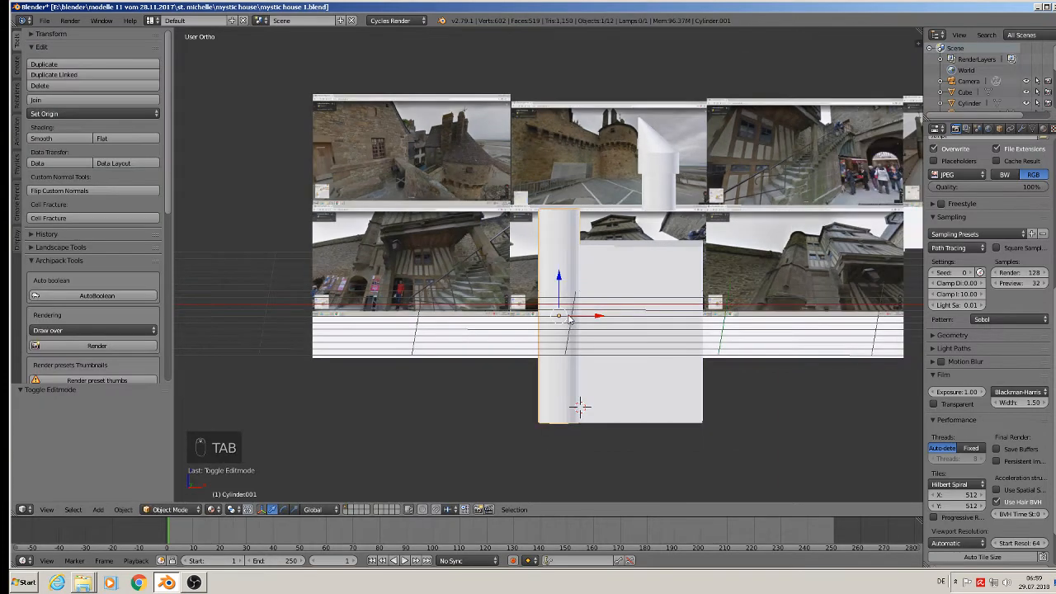
left_click(58, 138)
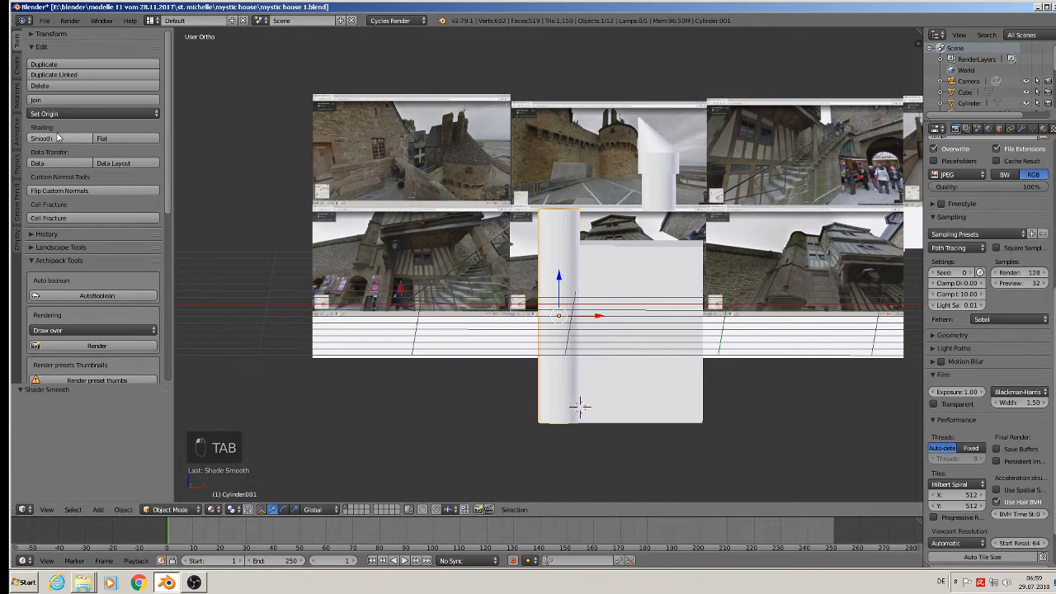
left_click(44, 20)
left_click(54, 105)
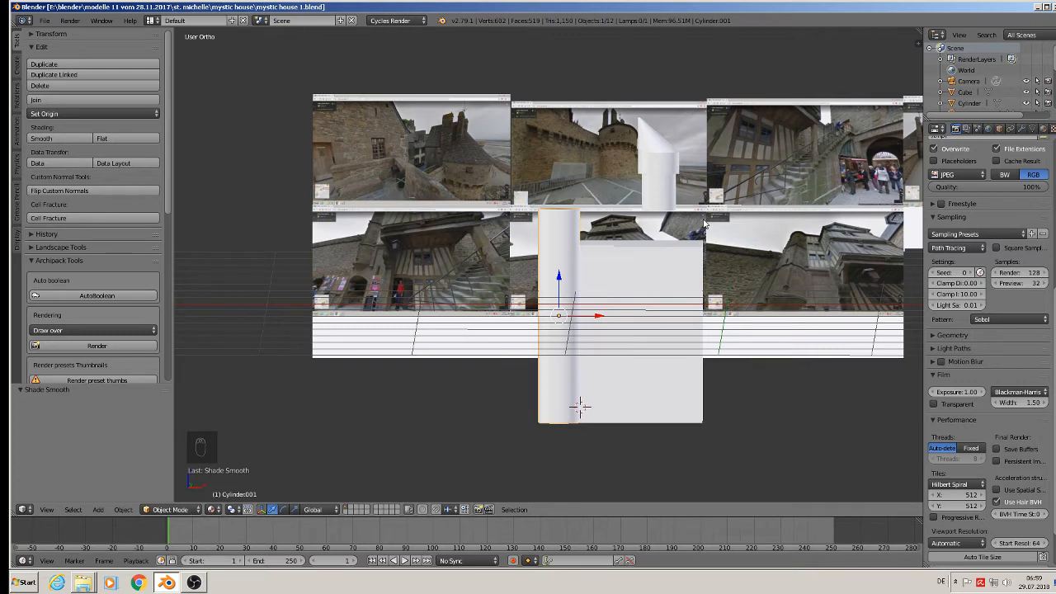
Step: Give the column two material slots with new materials, leaving the first white and colouring the second red
left_click(1044, 129)
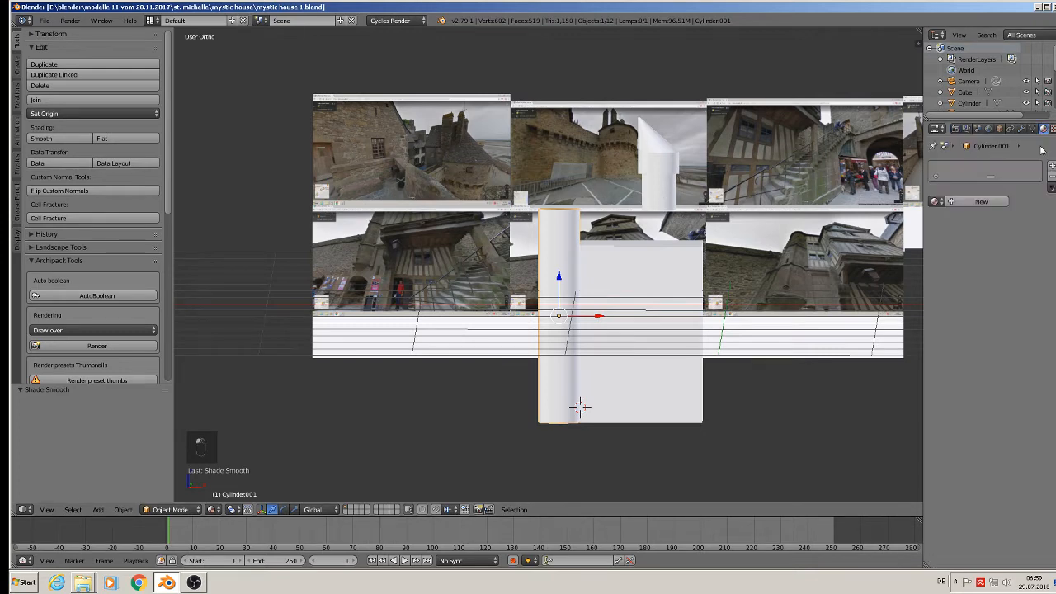
left_click(980, 201)
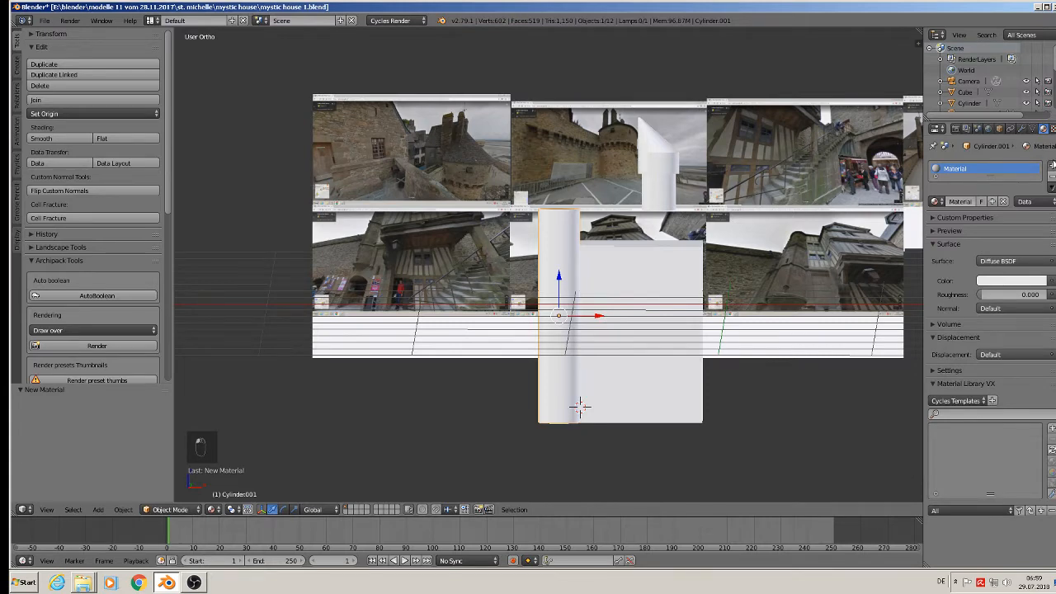
left_click(1051, 165)
left_click(977, 229)
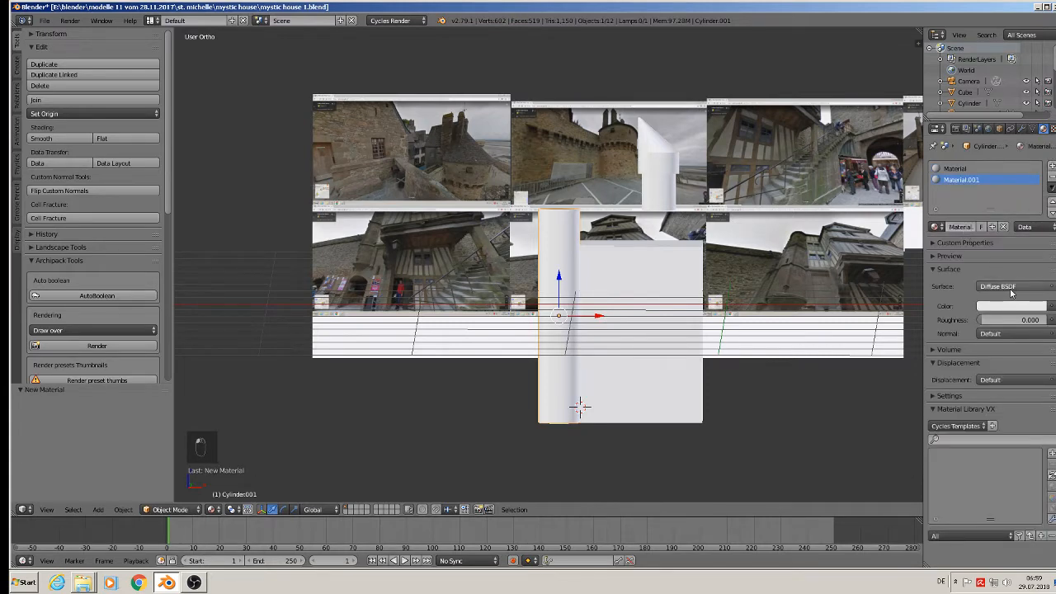
left_click(1010, 306)
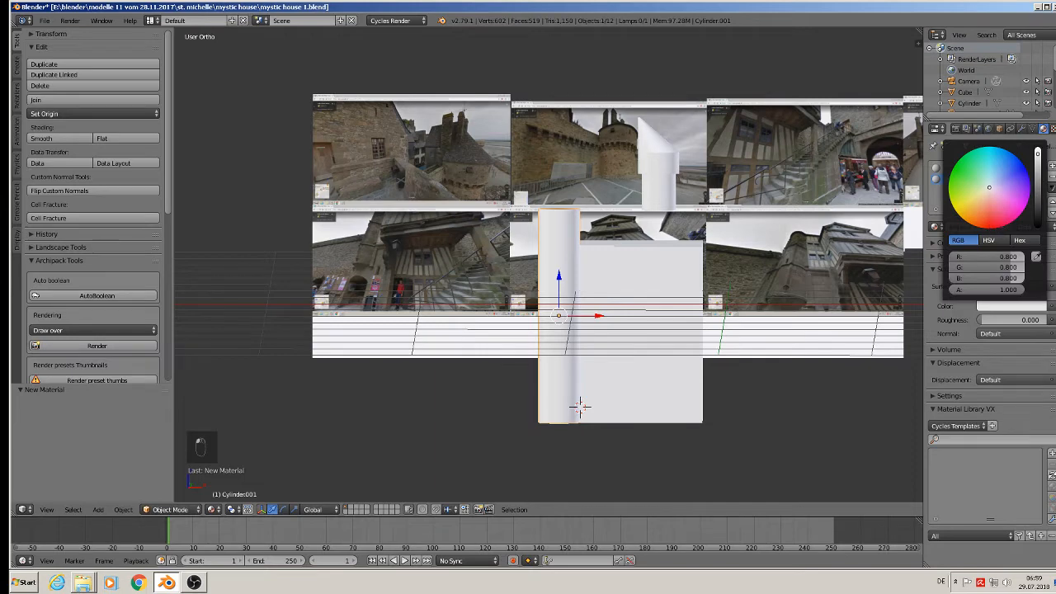
left_click(993, 222)
Step: Select the block's middle ring of faces and give the block the existing red material in its first slot
scroll(589, 283, "up", 2)
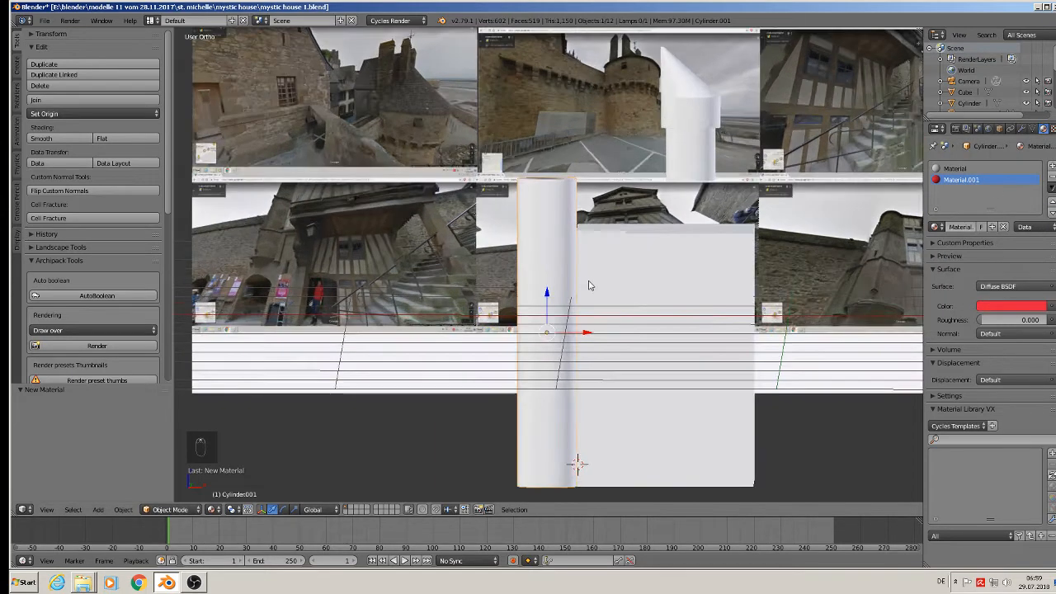
right_click(645, 307)
key("Tab")
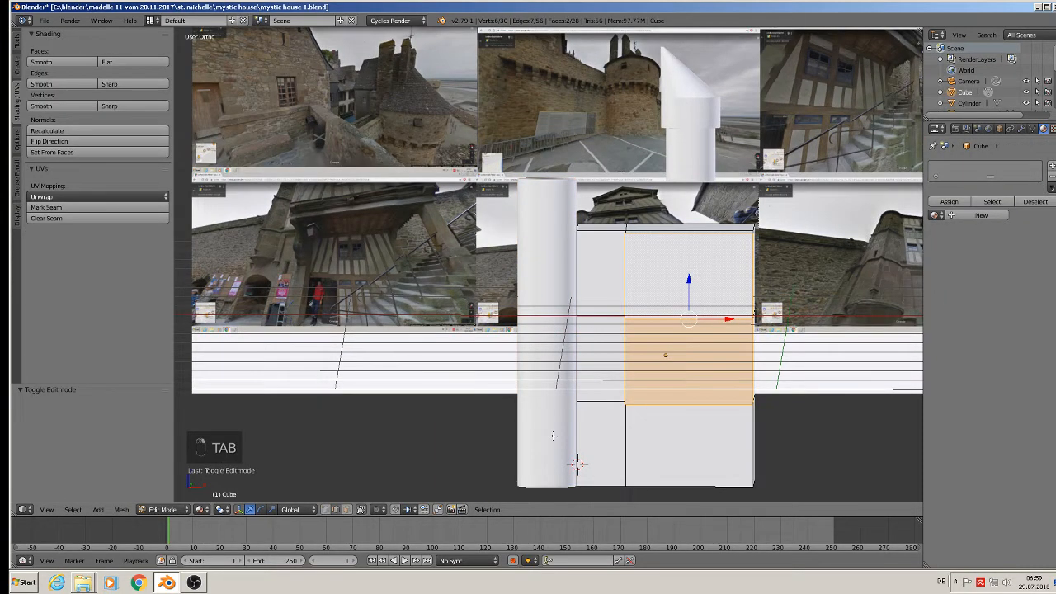
left_click(347, 509)
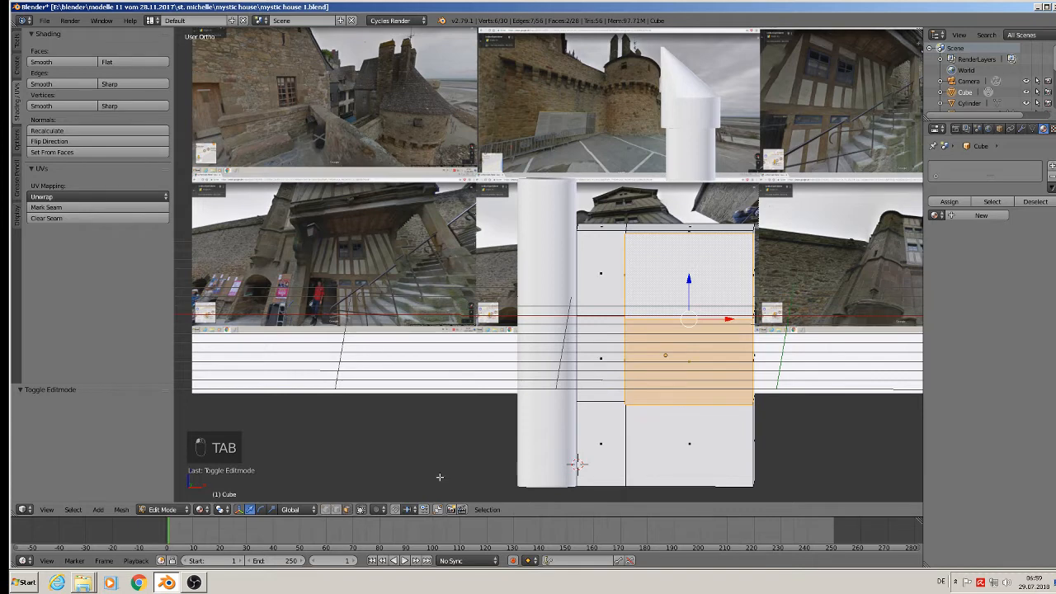
right_click(614, 354, "alt")
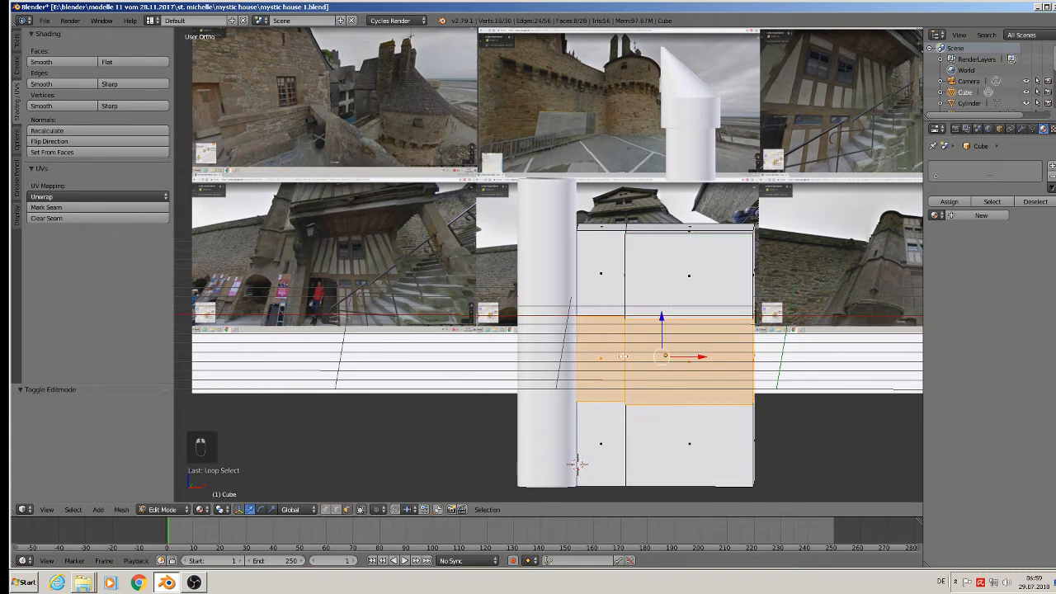
left_click(935, 215)
left_click(893, 244)
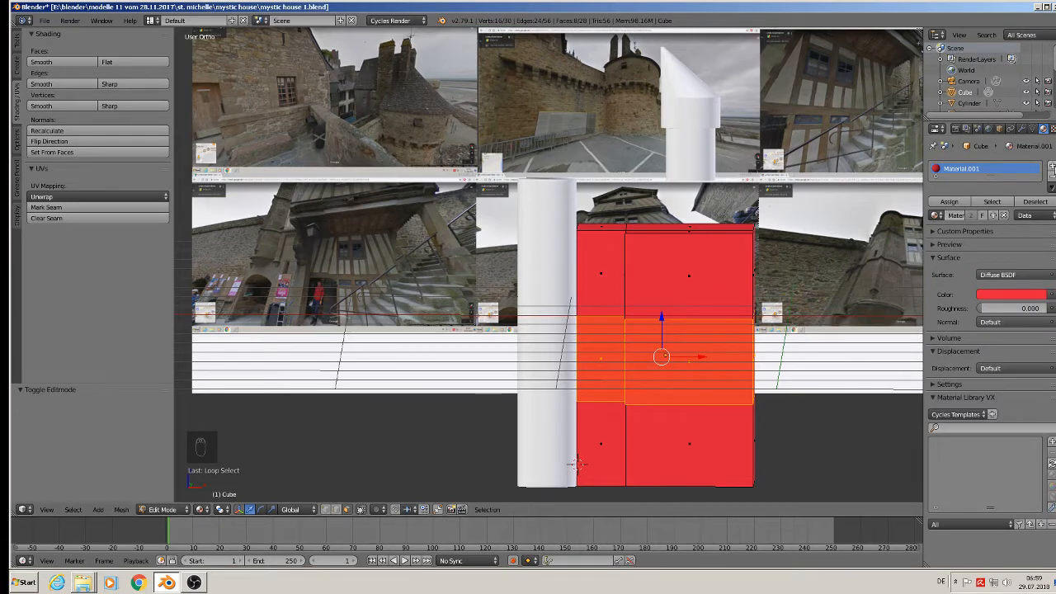
Step: Add a second material slot to the block with the existing white material and assign it to the middle band
left_click(1051, 167)
left_click(935, 240)
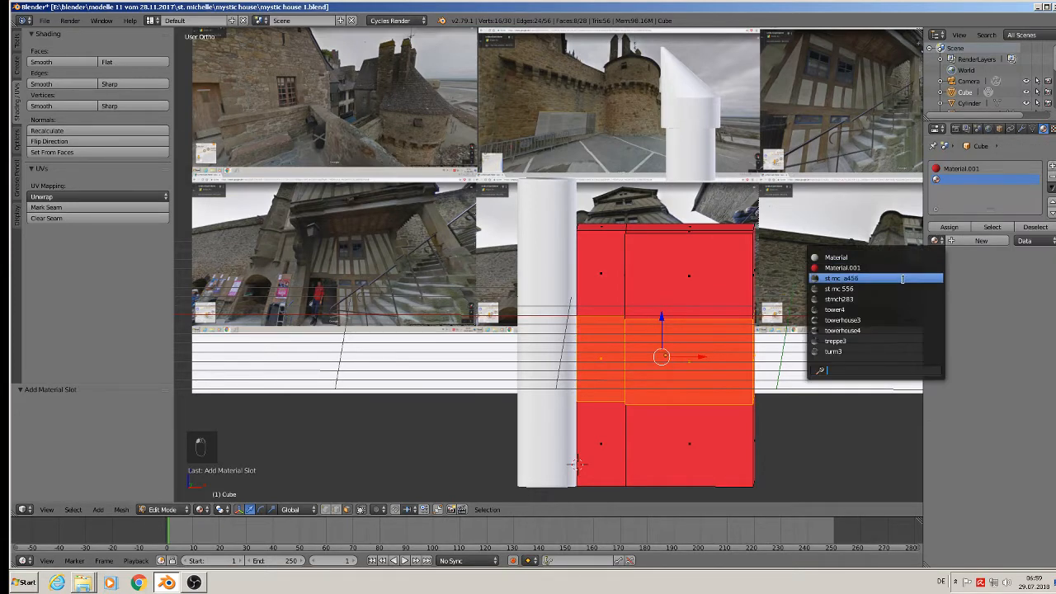
left_click(857, 256)
left_click(948, 227)
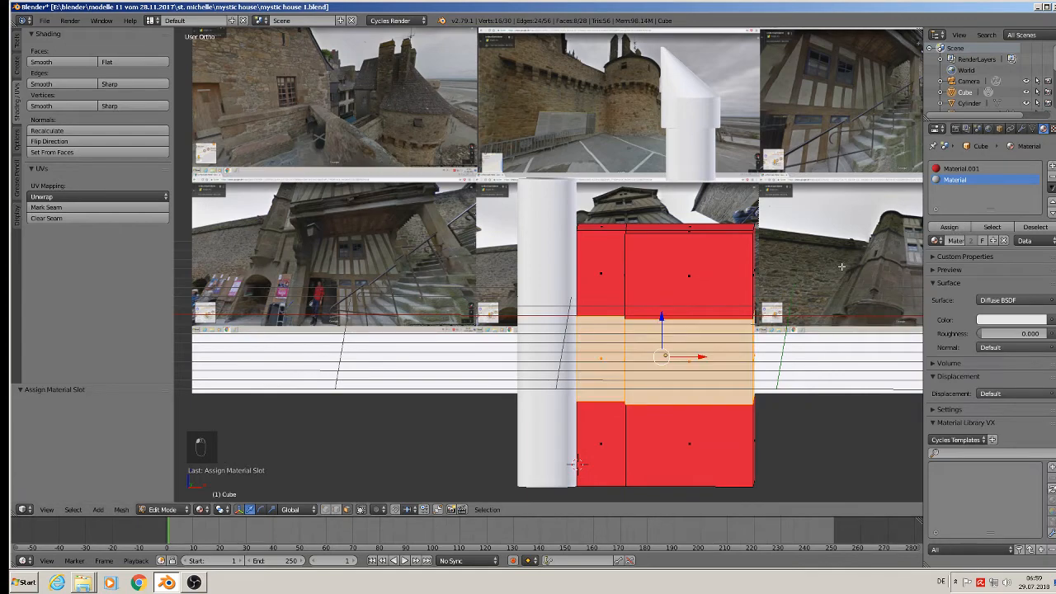
Step: Assign the red material to the ring of faces in the middle of the column
scroll(664, 337, "down", 1)
key("Tab")
right_click(569, 302)
key("Tab")
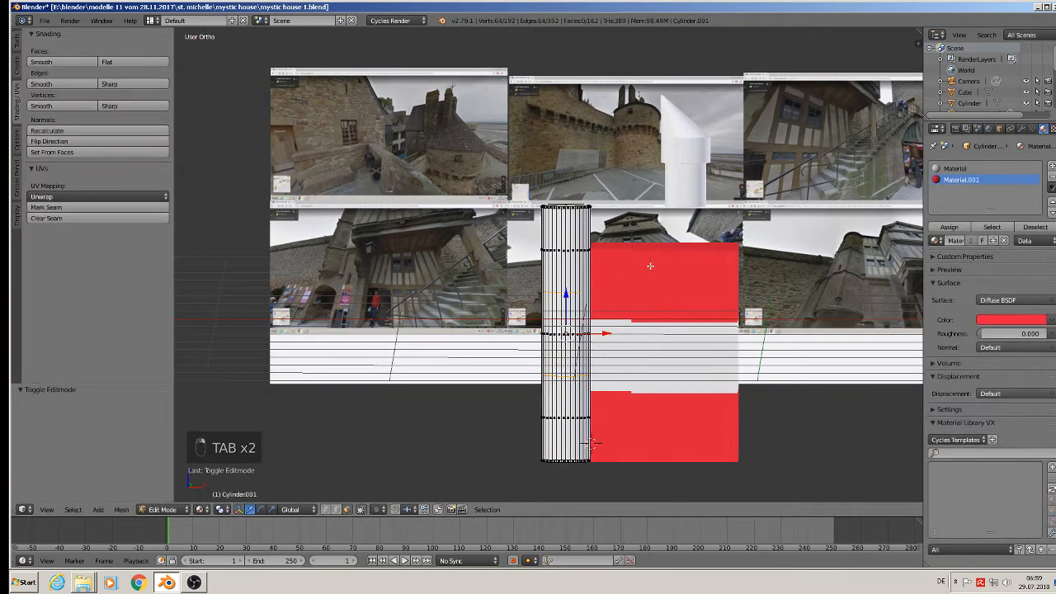
scroll(590, 443, "up", 1)
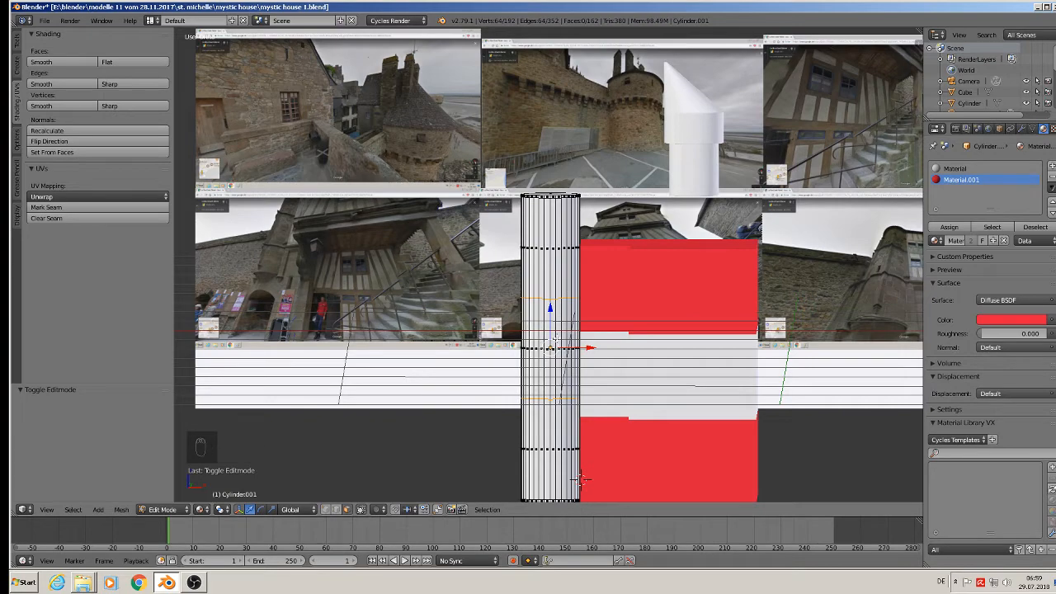
right_click(555, 338, "alt")
left_click(945, 226)
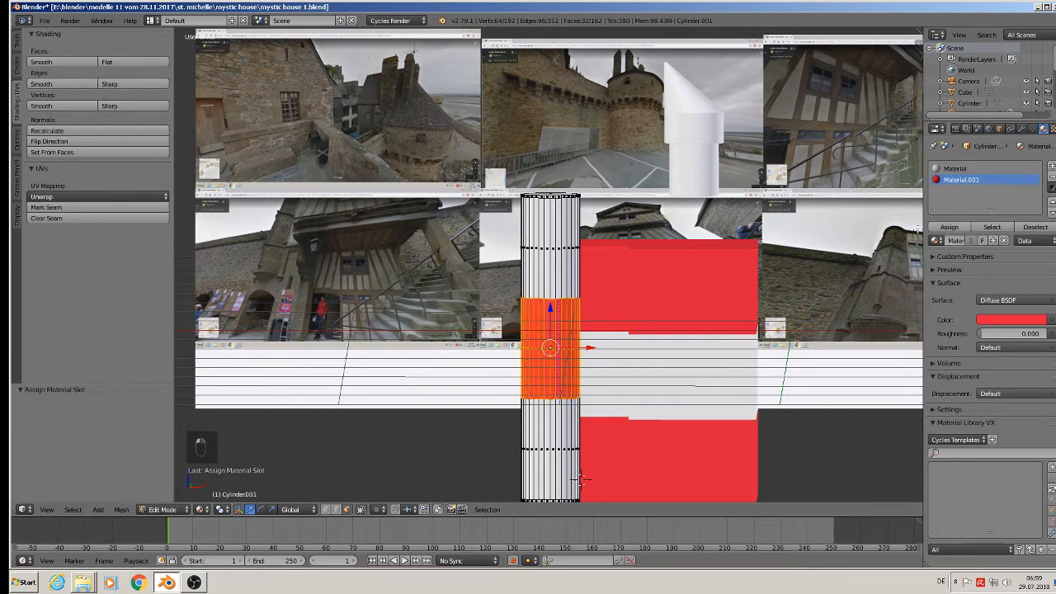
key("Tab")
scroll(637, 257, "down", 3)
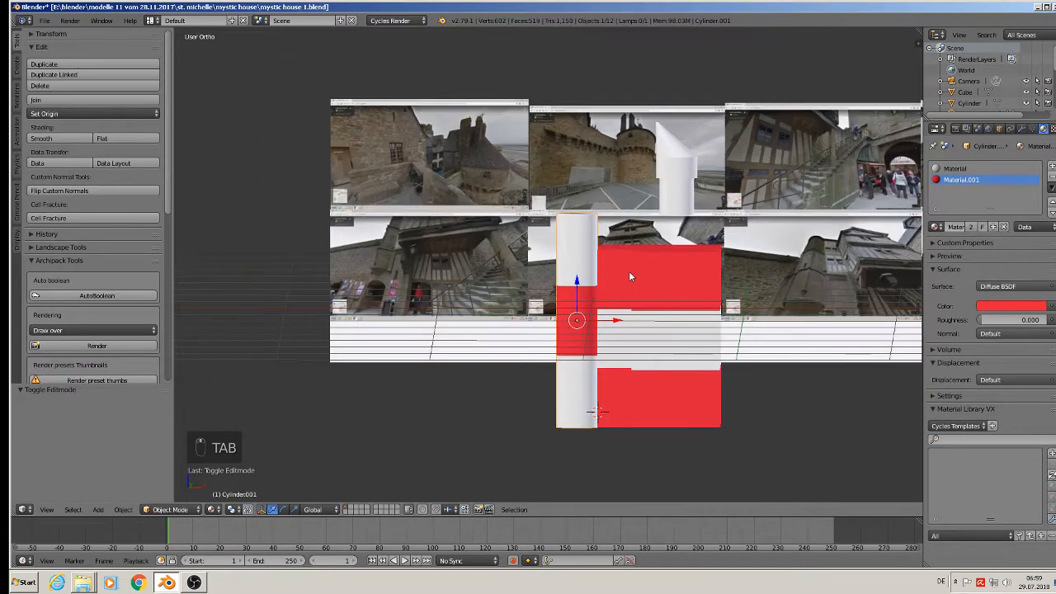
Step: Lower the red band's bottom edge loop by 0.084 and its top edge loop by 0.153 to match the block's white band
middle_click_drag(694, 277, 546, 248, "shift")
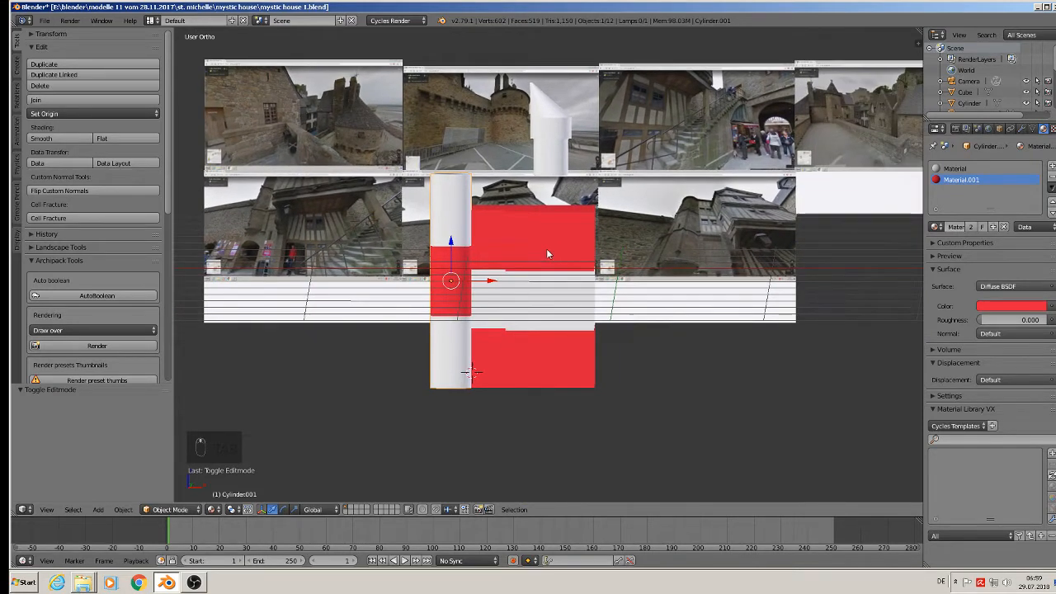
scroll(546, 248, "up", 2)
key("Tab")
scroll(546, 248, "up", 1)
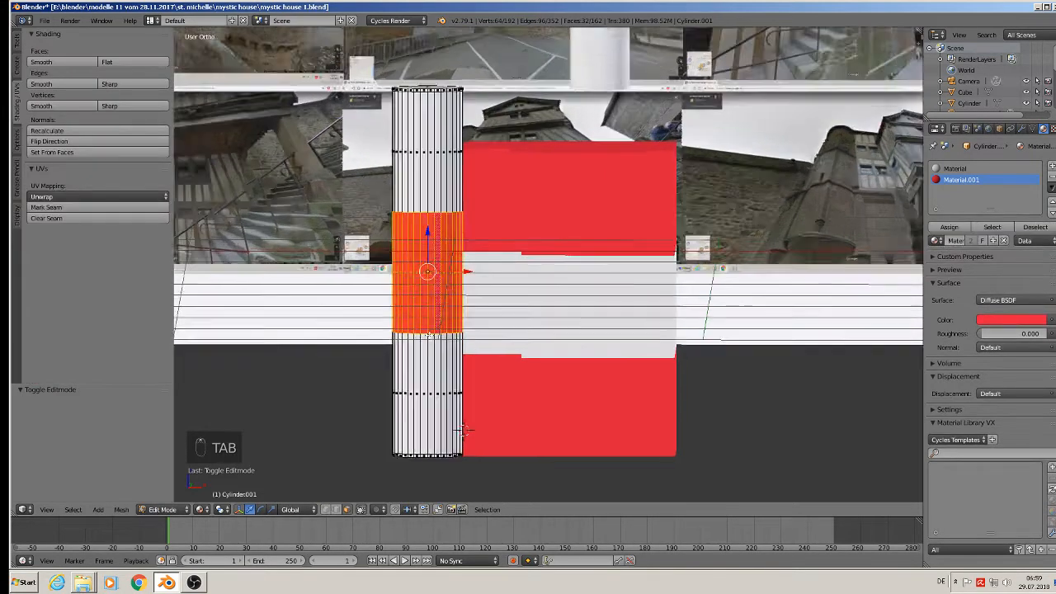
scroll(465, 430, "up", 2)
right_click(478, 469, "alt")
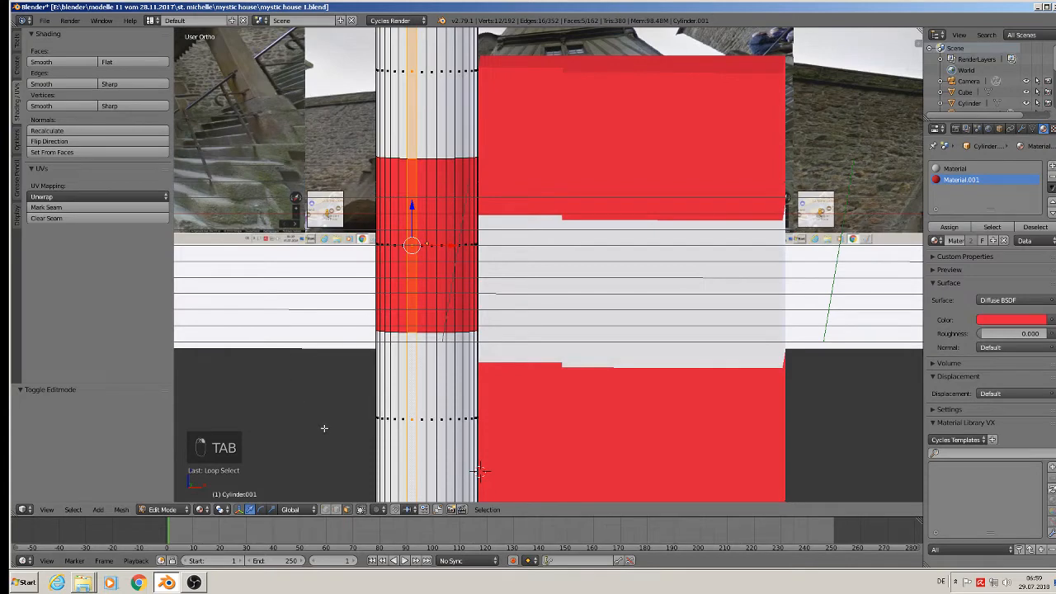
left_click(336, 510)
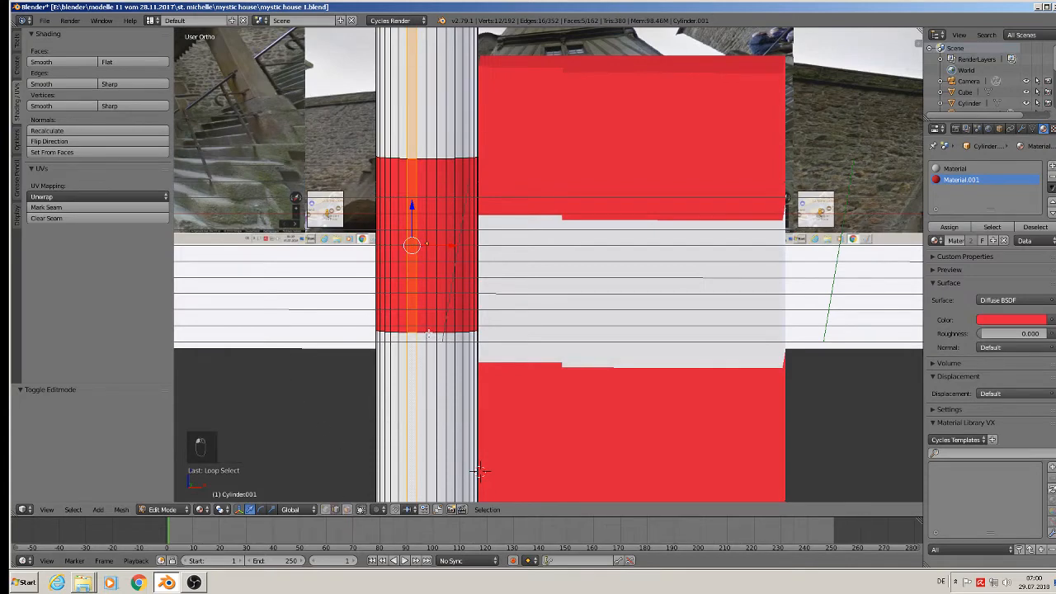
right_click(428, 333, "alt")
mouse_move(431, 304)
left_mouse_down()
mouse_move(433, 330)
mouse_move(437, 322)
left_mouse_up()
right_click(429, 158, "alt")
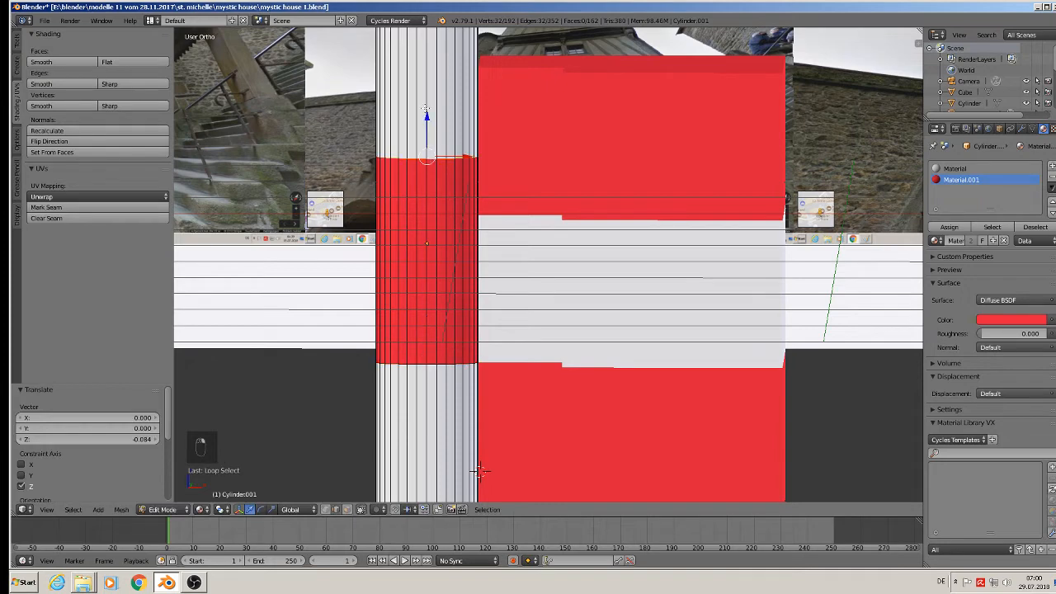
left_click_drag(425, 109, 430, 175)
scroll(430, 174, "down", 3)
Step: Add a horizontal loop cut near the column's top, level with the block's top edge, and assign red to the faces above it
middle_click_drag(463, 356, 473, 446, "shift")
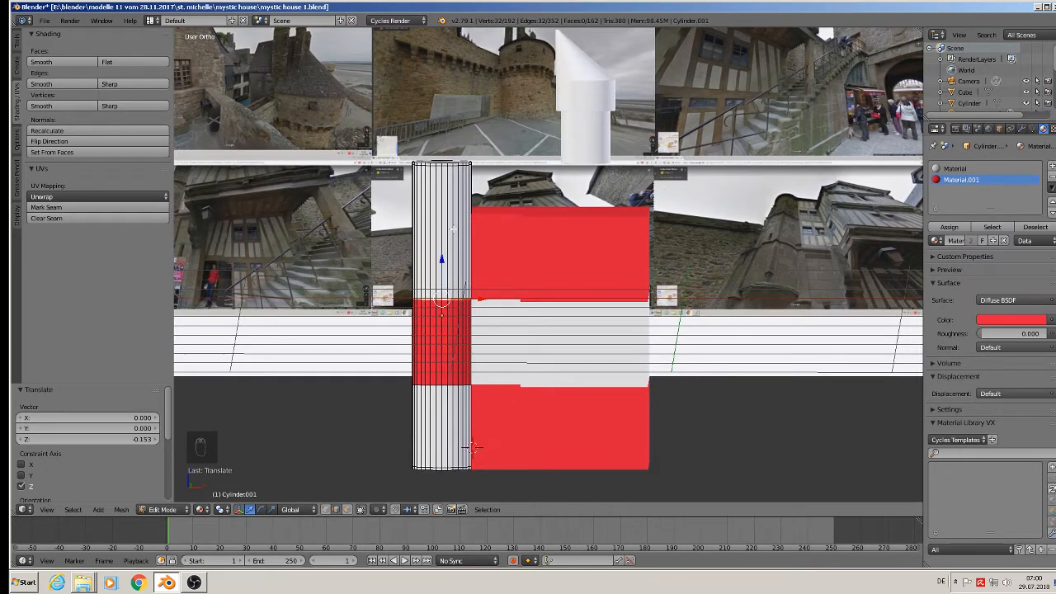
key("ctrl+r")
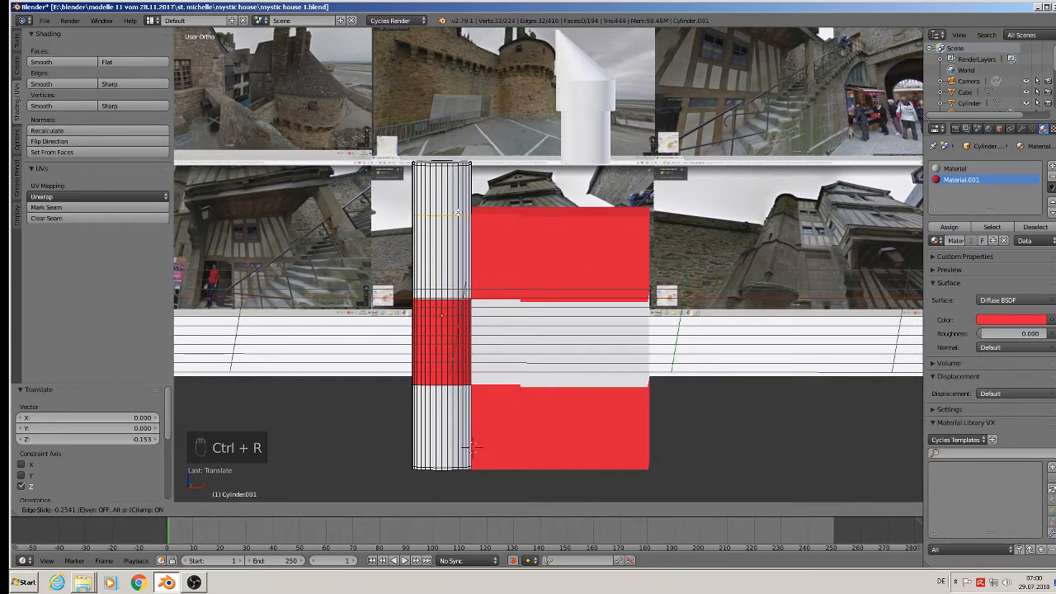
left_click(457, 209)
left_click(458, 210)
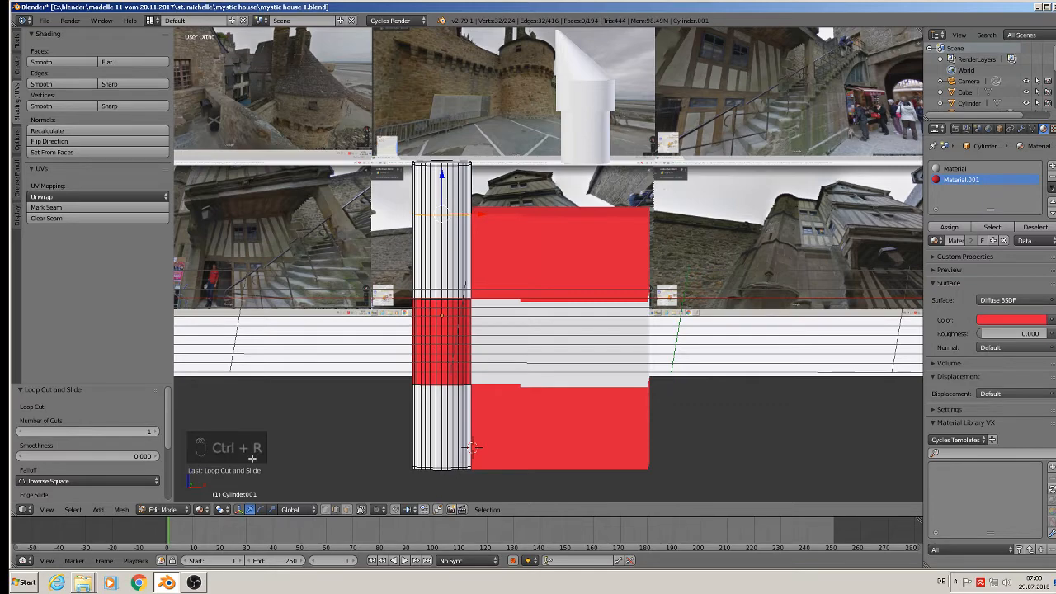
left_click(347, 509)
right_click(471, 181, "alt")
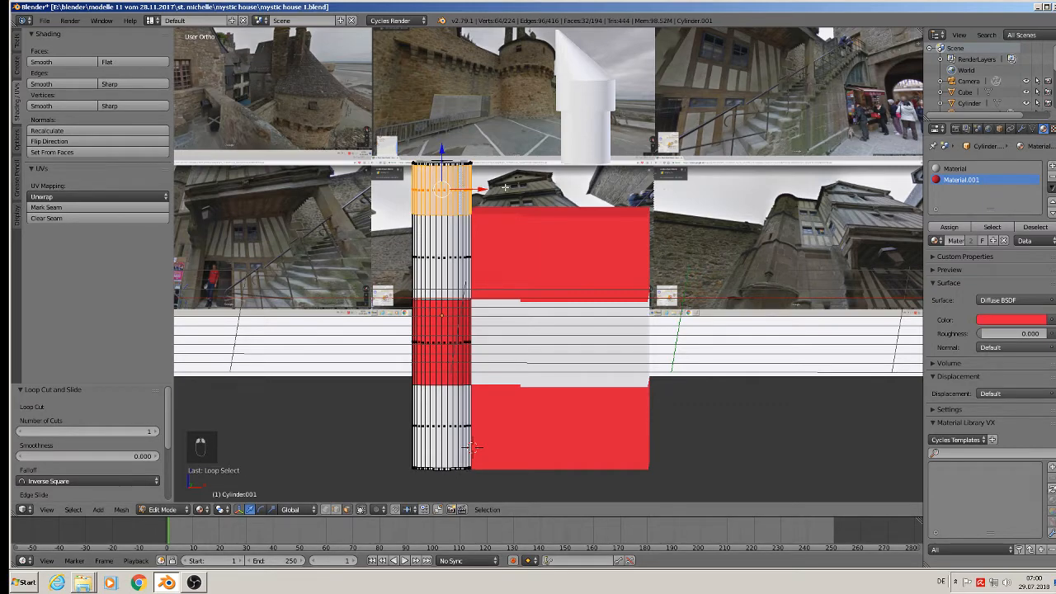
left_click(950, 226)
key("a")
scroll(605, 231, "down", 3)
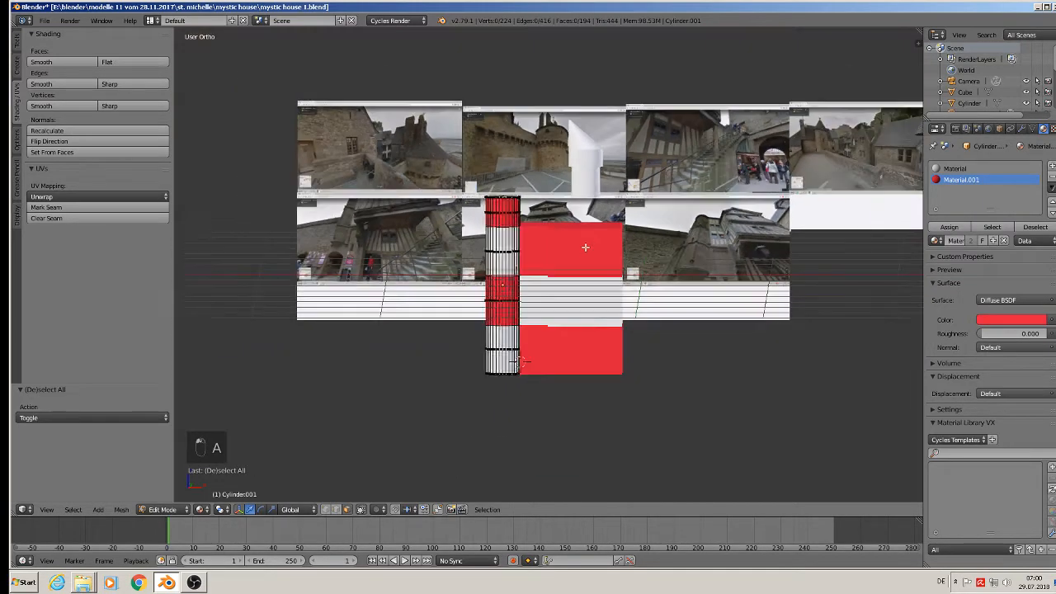
Step: Return the column to Object Mode and save the file
key("Tab")
left_click(45, 21)
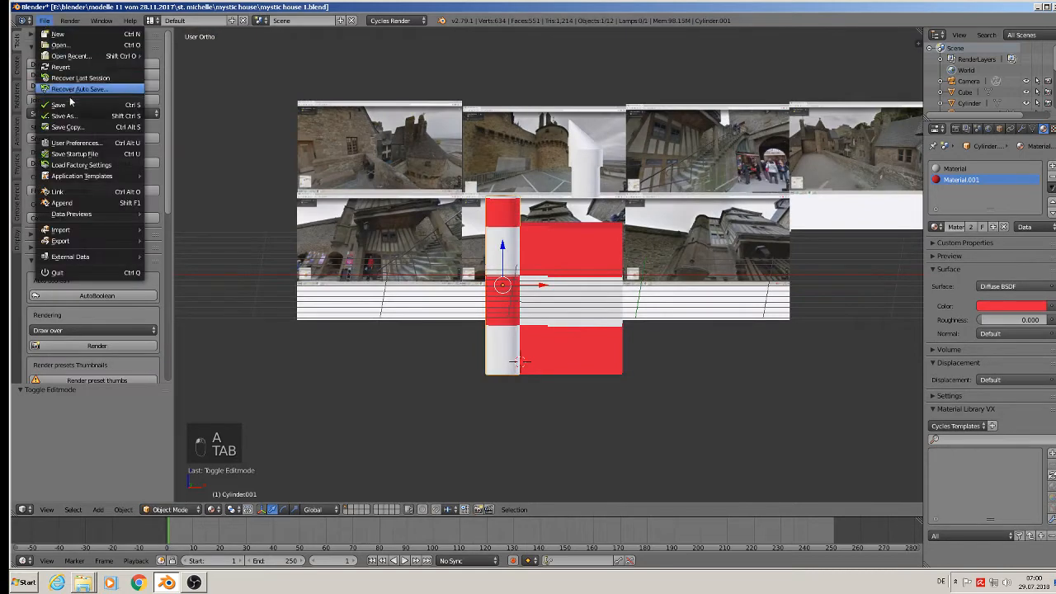
left_click(58, 103)
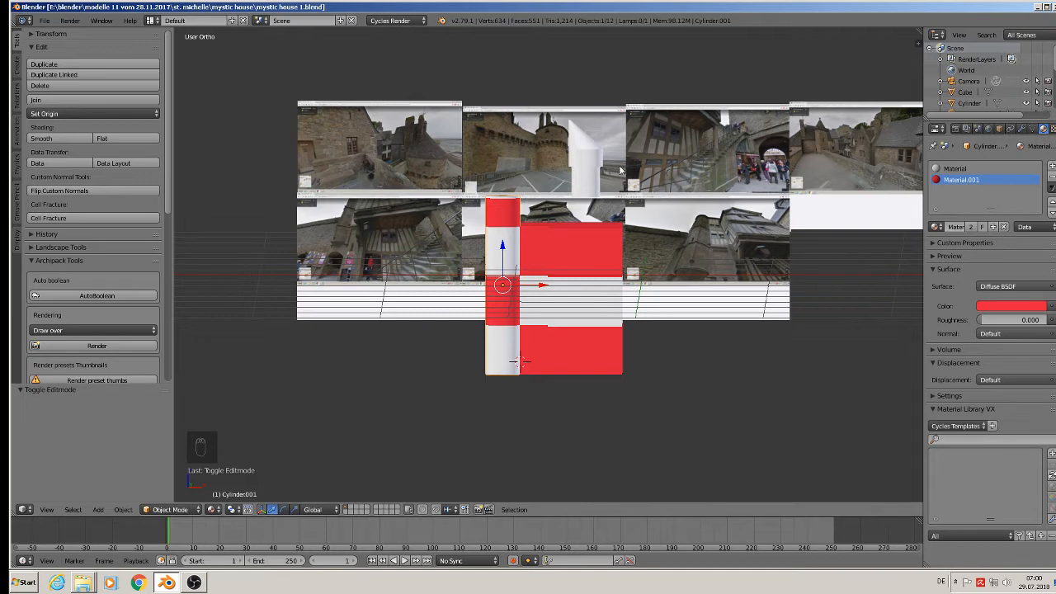
Step: Select the column and the block together and move them about 1.94 along negative Y, away from the reference photos
scroll(452, 138, "up", 4)
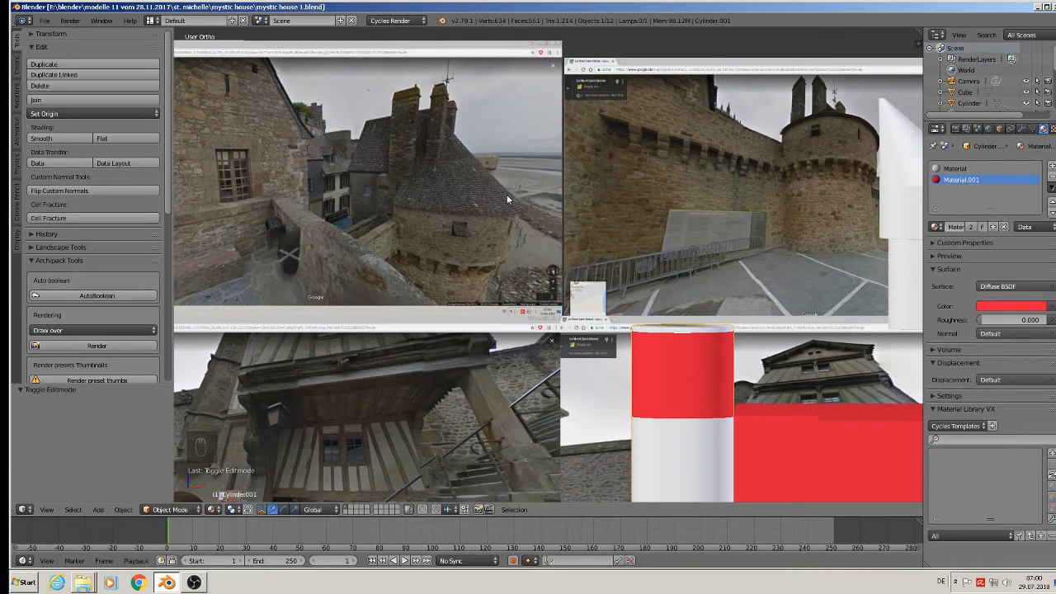
scroll(506, 194, "down", 6)
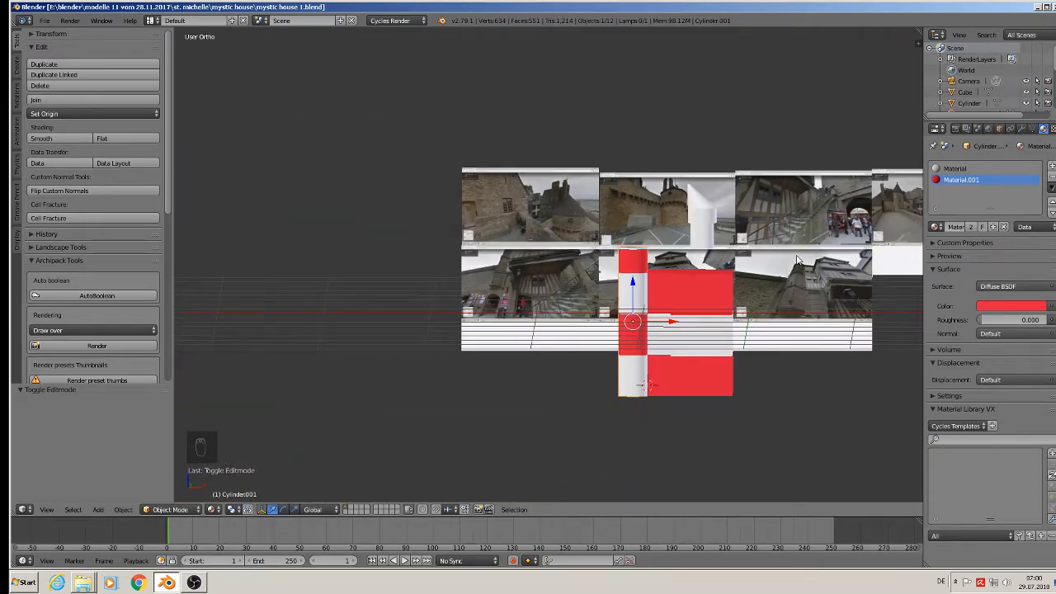
middle_click_drag(797, 261, 706, 281)
scroll(702, 280, "up", 3)
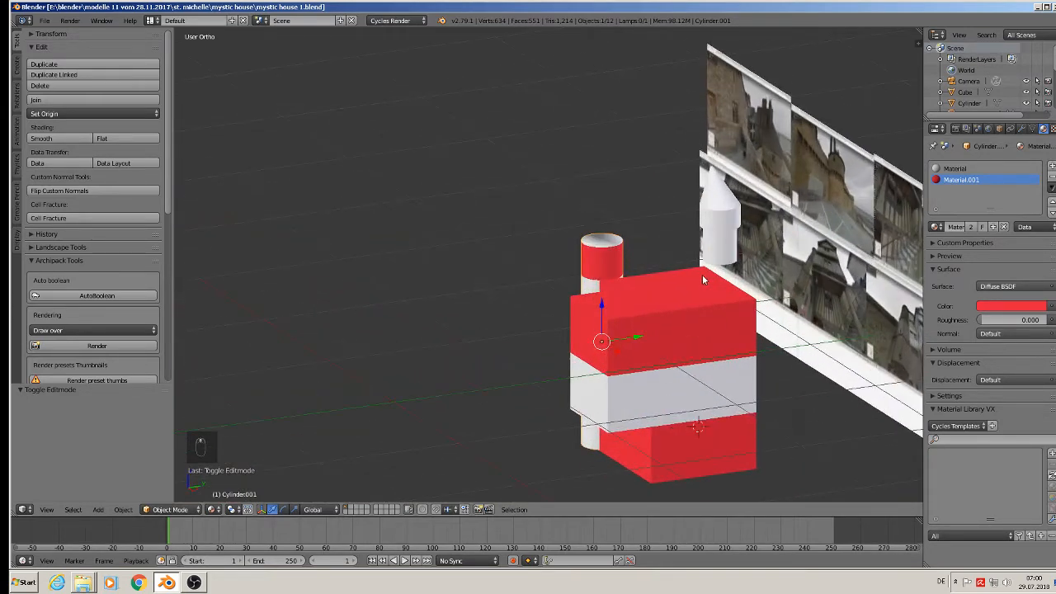
scroll(702, 279, "down", 2)
right_click(630, 269)
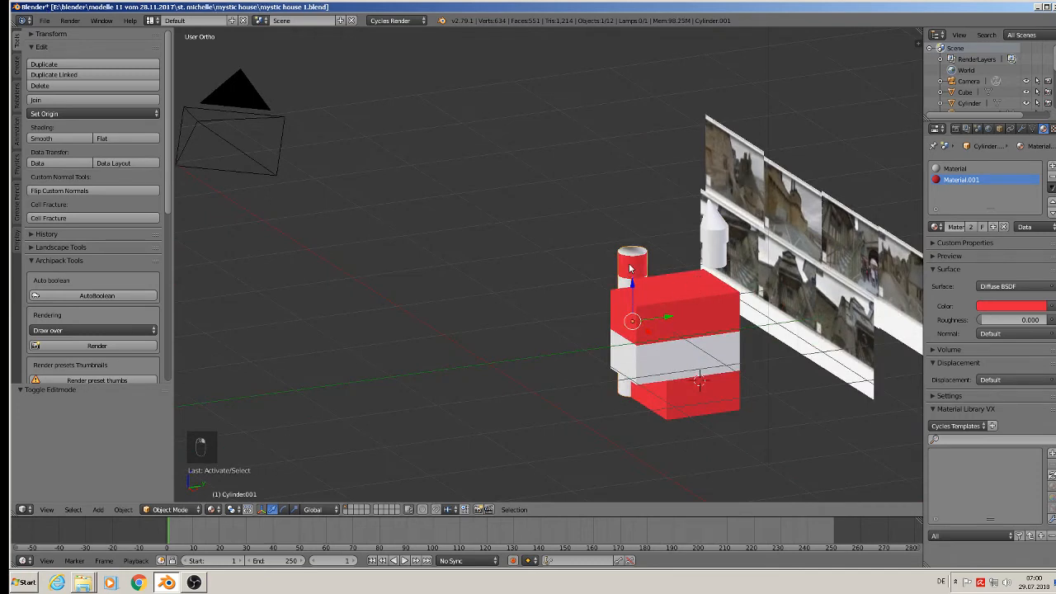
left_click_drag(645, 316, 458, 341)
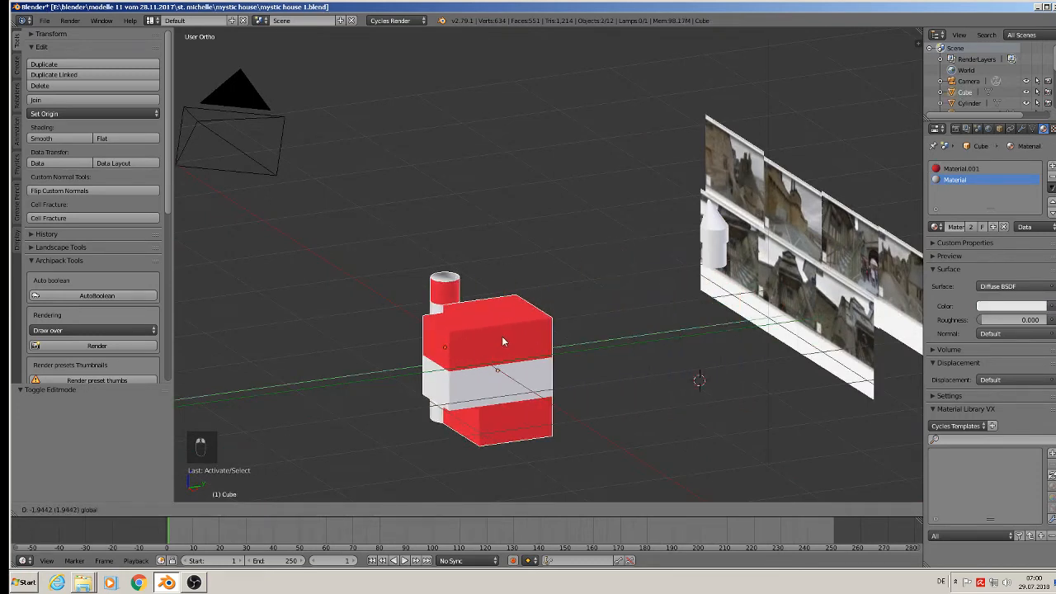
Step: Move the white tower about 2.0 along negative Y toward the red-and-white house, and rotate it 90 degrees around Z
right_click(713, 241)
left_click_drag(754, 249, 558, 285)
middle_click_drag(508, 286, 467, 283)
type("rz")
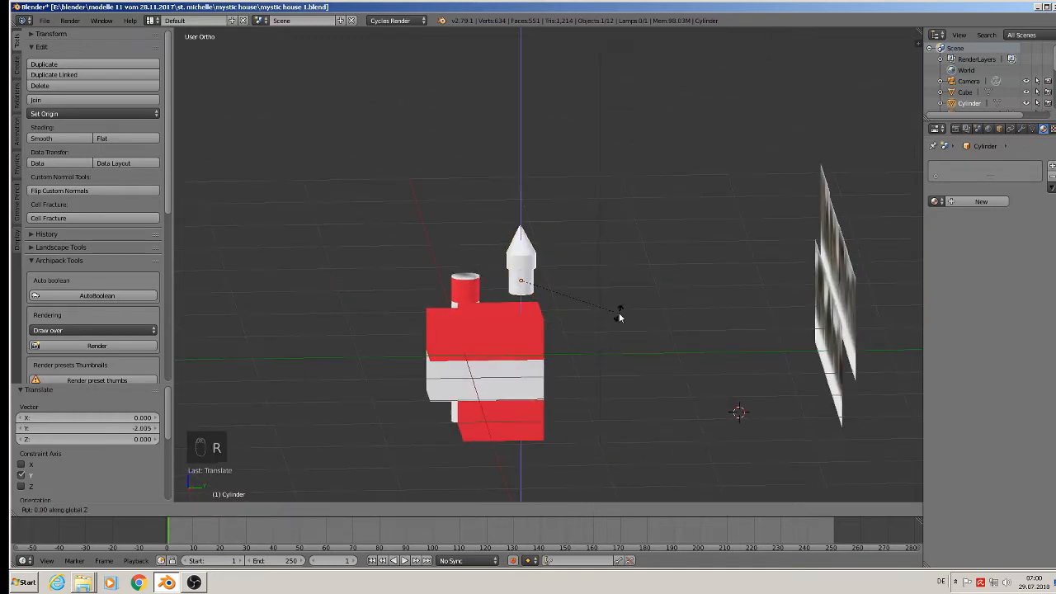
type("90")
key("Return")
Step: Scale the tower up about 4.12 times, lower it beside the block, and shrink it to suit the block's height
key("s")
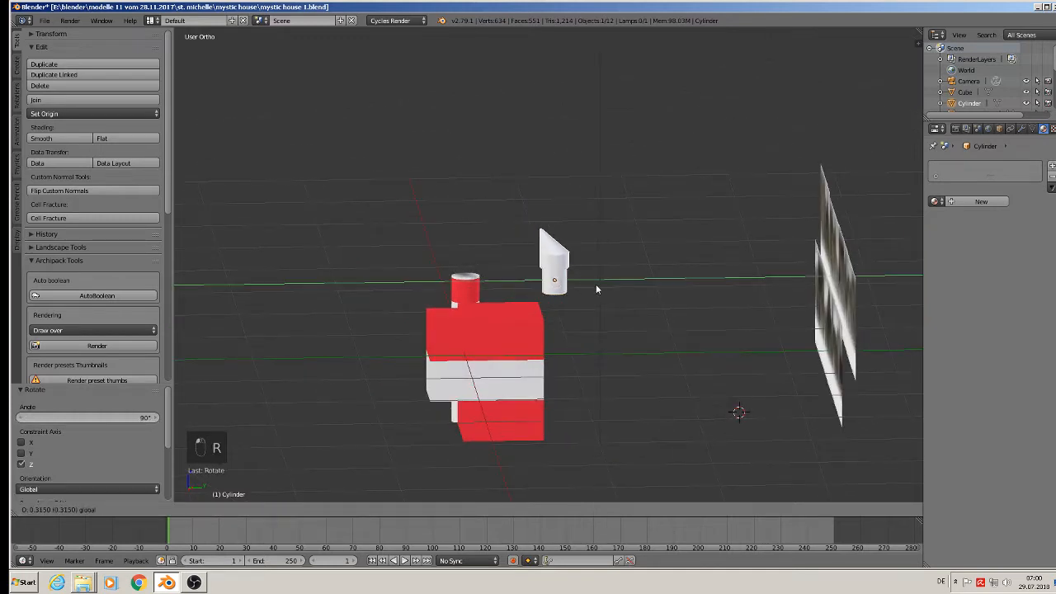
left_click(871, 437)
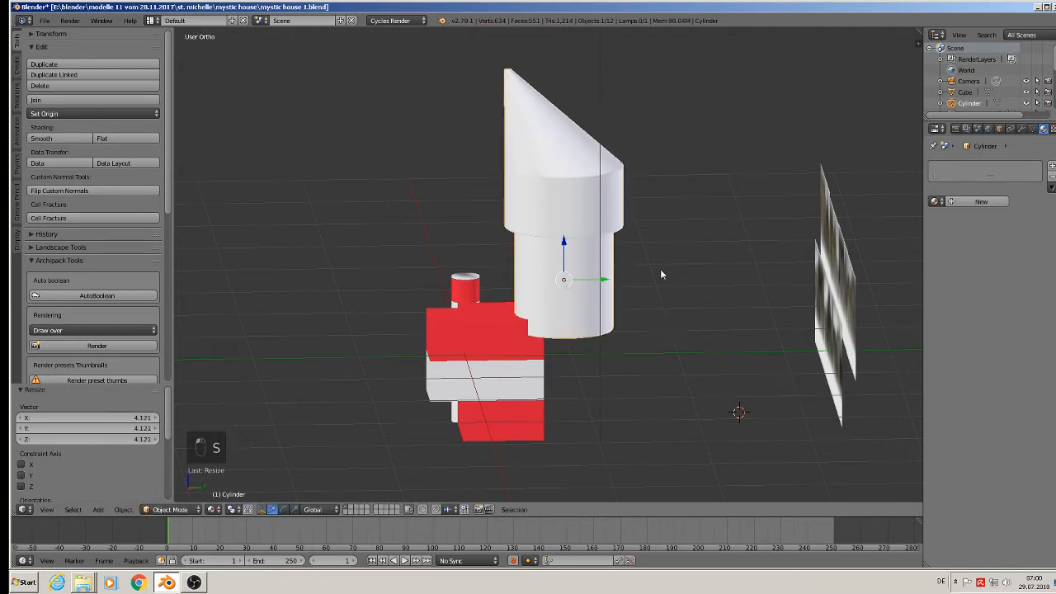
left_click(572, 242)
left_click_drag(565, 246, 613, 382)
key("s")
left_click(707, 401)
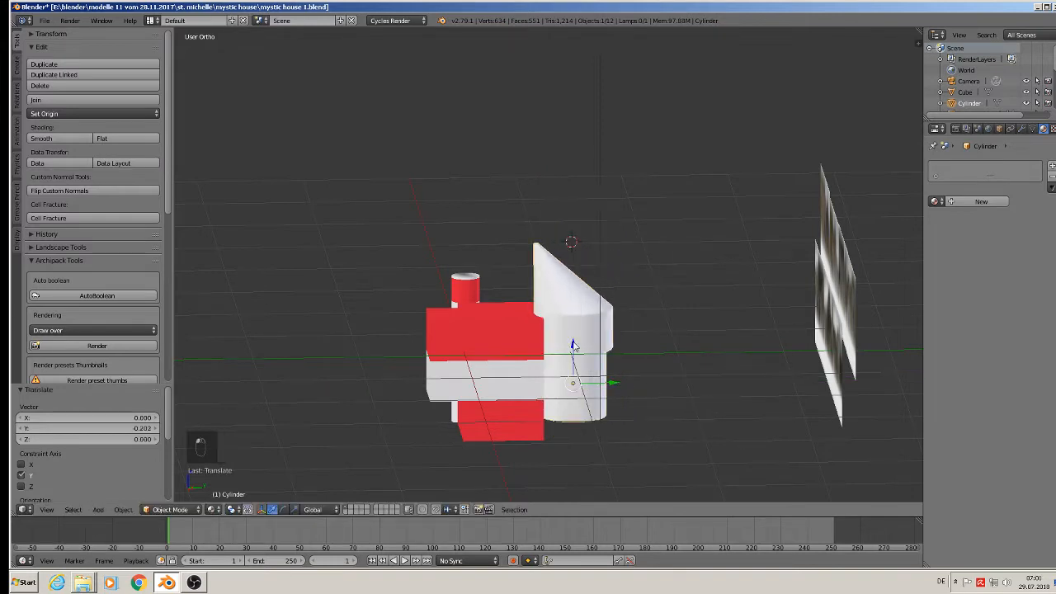
Step: Lower the tower by 0.164, raise it by 0.032, and shift it 0.114 along negative X to centre it on the block's end
left_click_drag(573, 345, 573, 361)
mouse_move(573, 361)
middle_mouse_down()
mouse_move(495, 357)
mouse_move(552, 355)
middle_mouse_up()
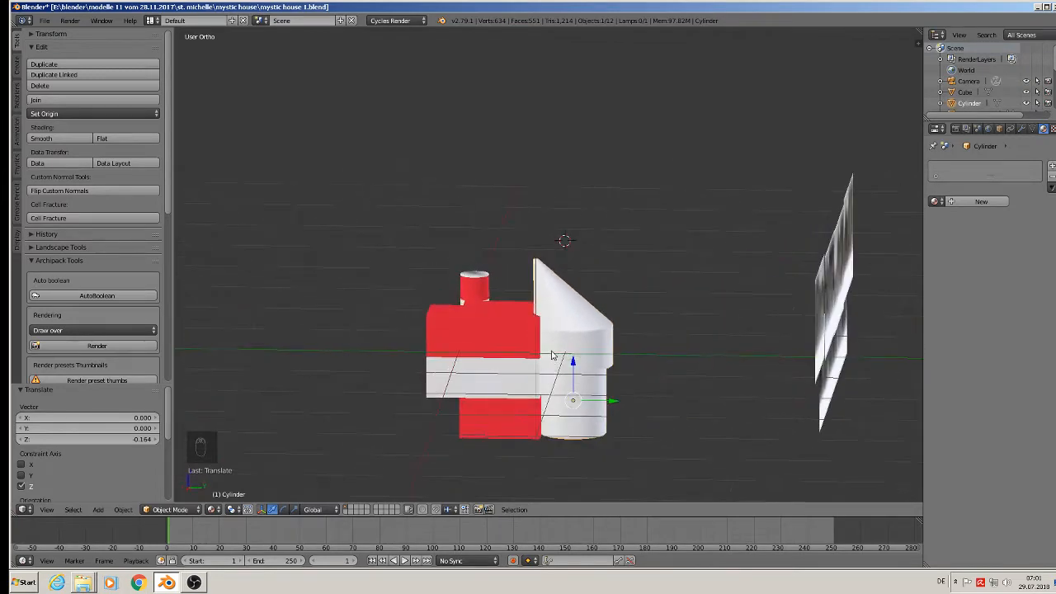
left_click_drag(582, 374, 569, 362)
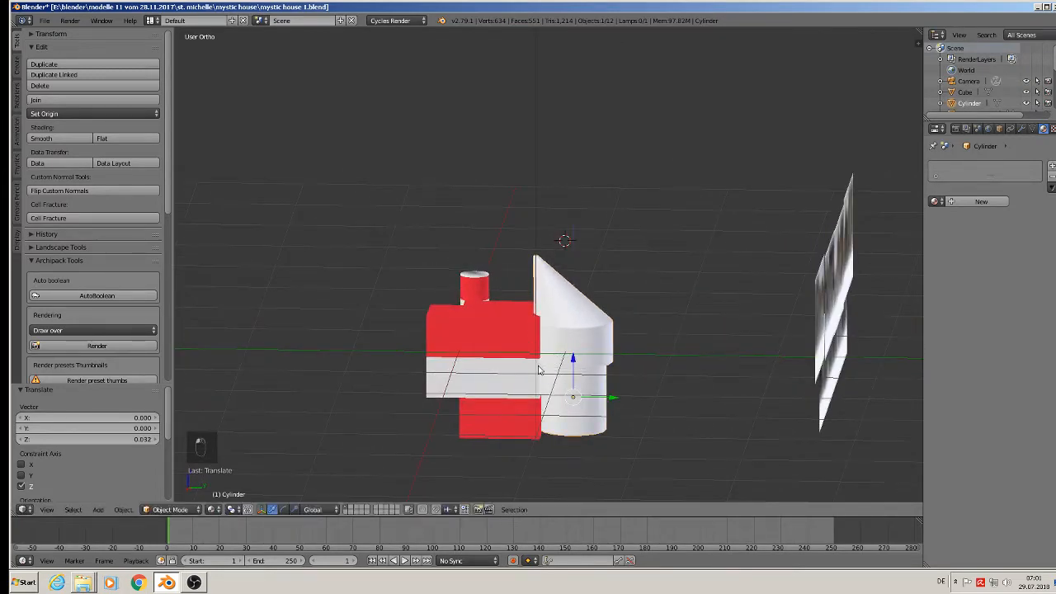
middle_click_drag(539, 370, 675, 386)
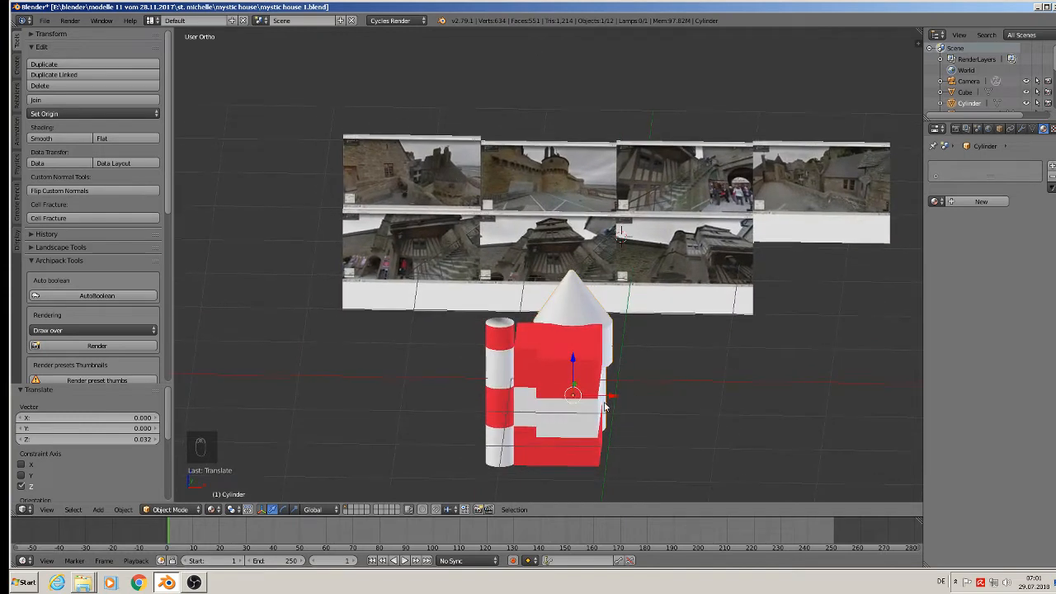
left_click_drag(605, 406, 556, 290)
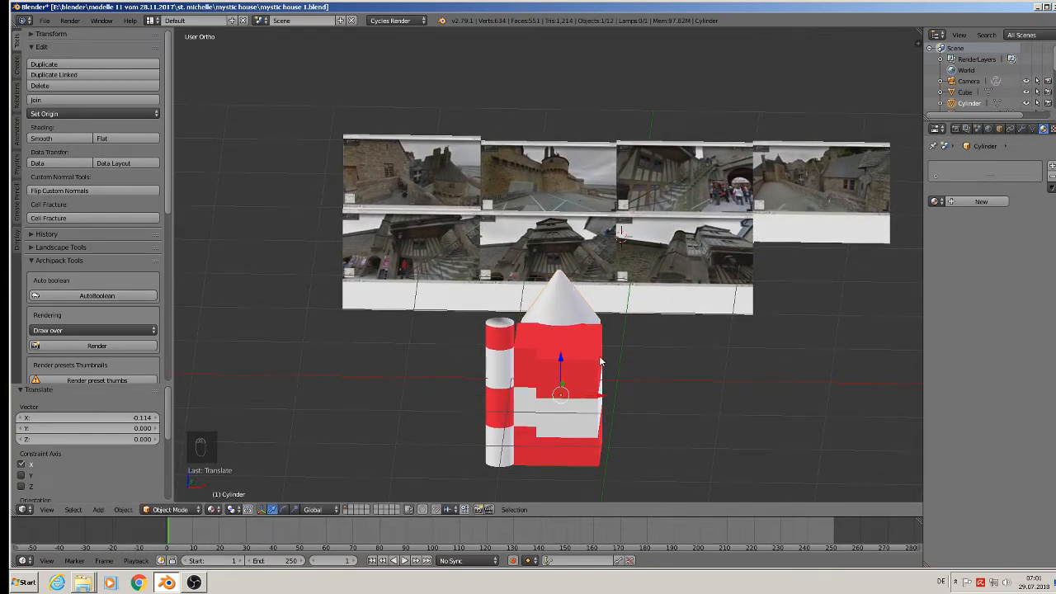
Step: Scale the tower up uniformly by 1.092 so it overlaps the block's end
middle_click_drag(601, 361, 500, 351)
key("s")
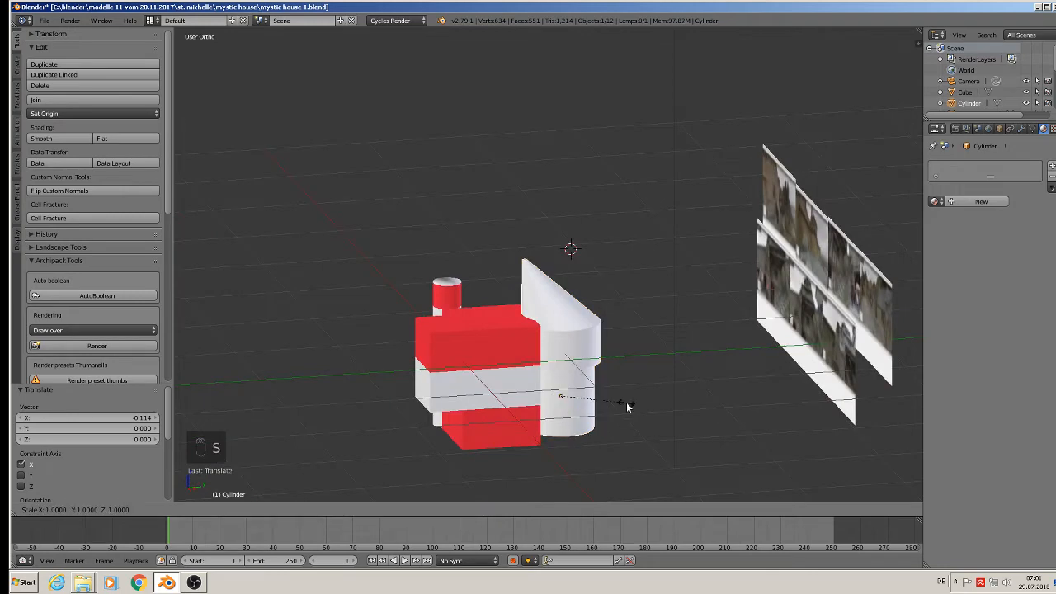
left_click(626, 406)
Step: Examine the reference photos for how the round tower's conical roof joins the neighbouring building
scroll(531, 328, "up", 4)
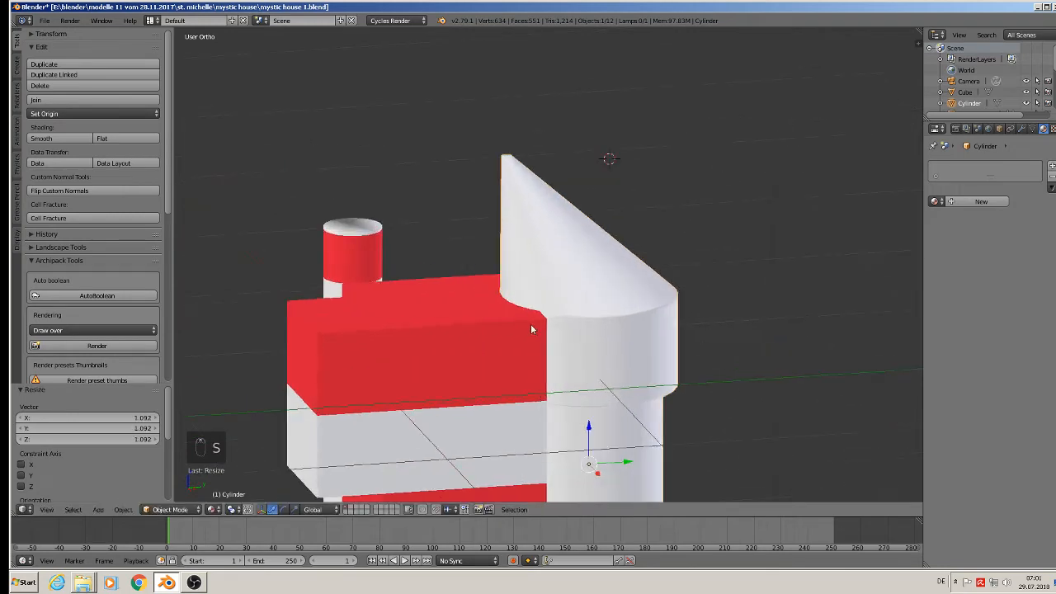
scroll(545, 329, "down", 6)
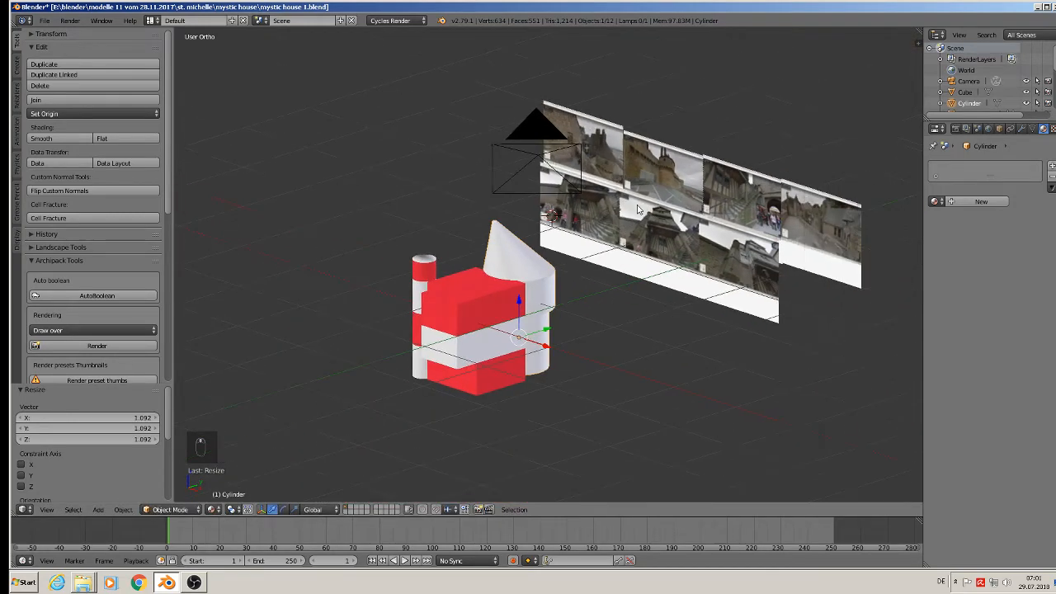
scroll(636, 210, "up", 10)
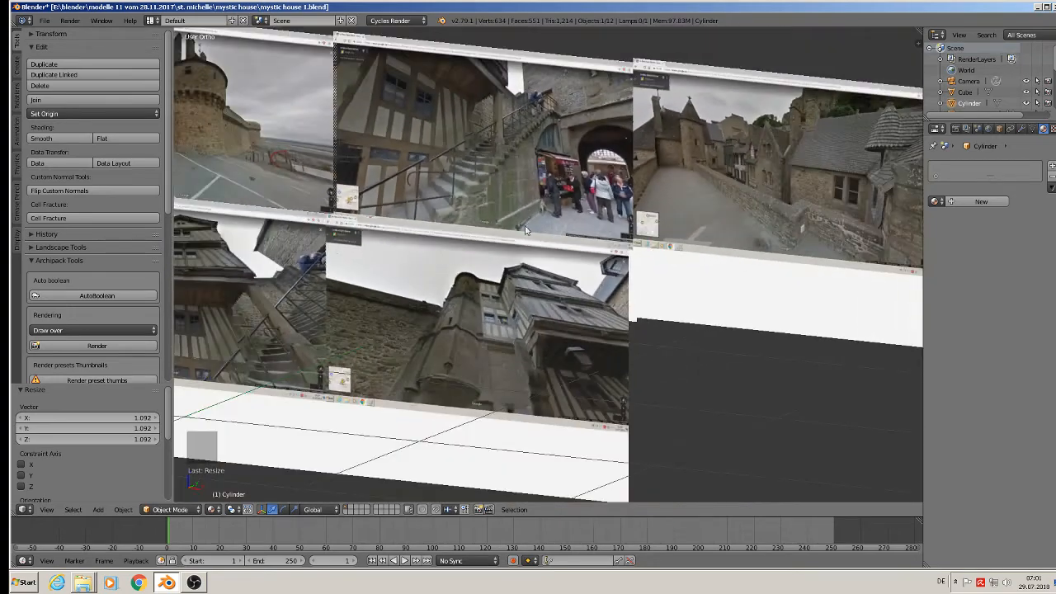
middle_click_drag(525, 229, 690, 201, "shift")
middle_click_drag(398, 175, 560, 310, "shift")
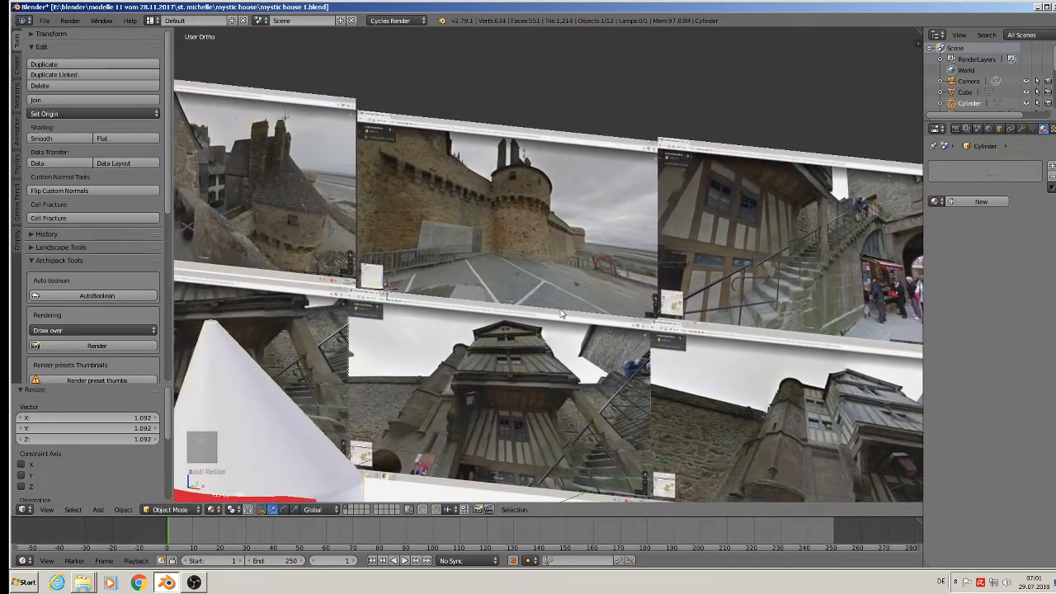
middle_click_drag(419, 228, 665, 250, "shift")
scroll(477, 176, "up", 3)
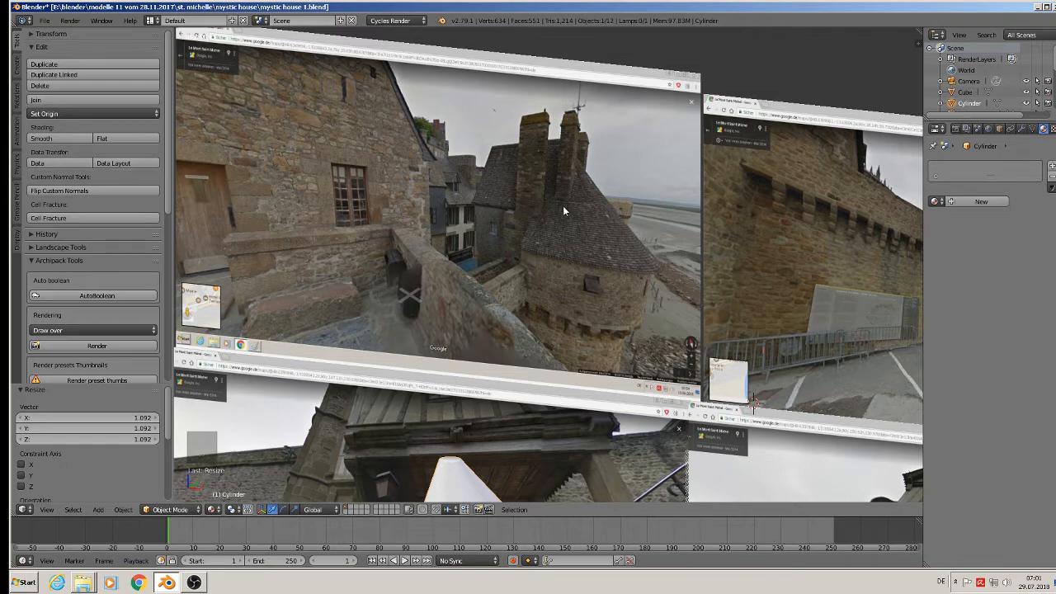
scroll(563, 211, "down", 6)
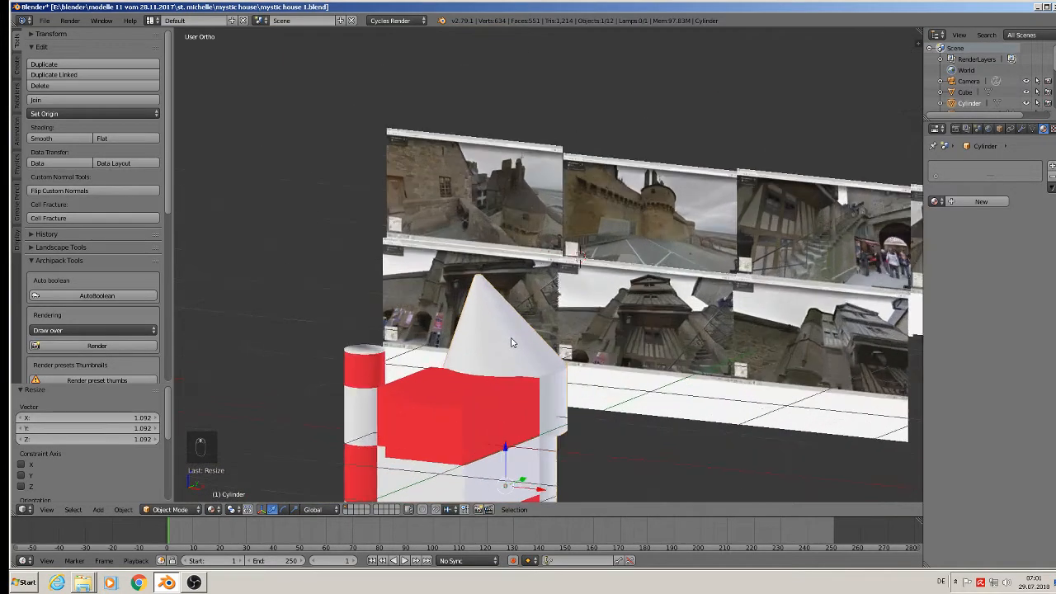
Step: Add one horizontal loop cut around the tower's conical roof, about two thirds of the way down from its tip
middle_click_drag(512, 342, 391, 330)
key("Tab")
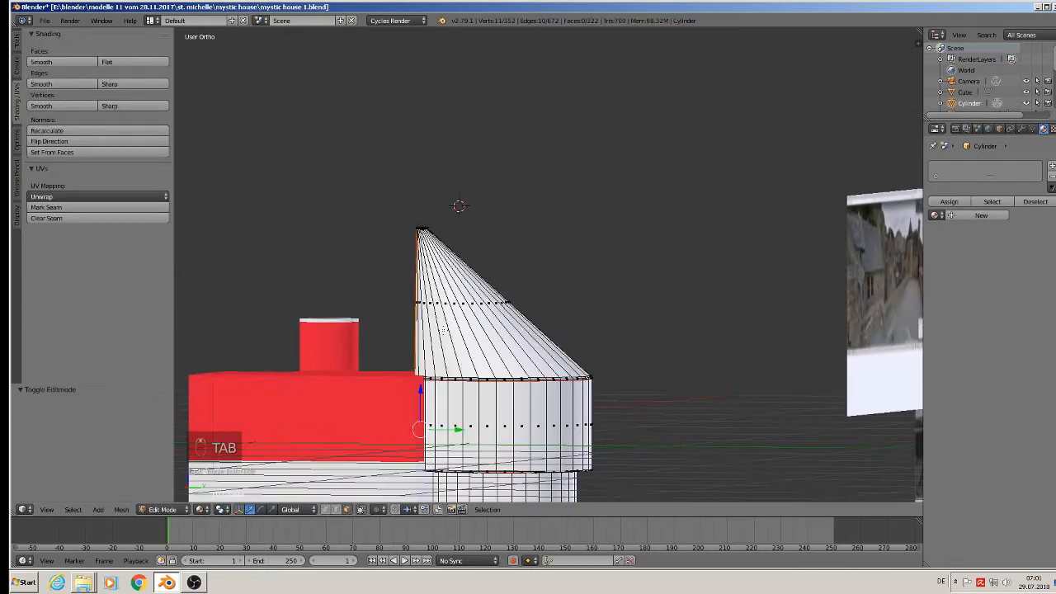
key("ctrl+r")
left_click(441, 329)
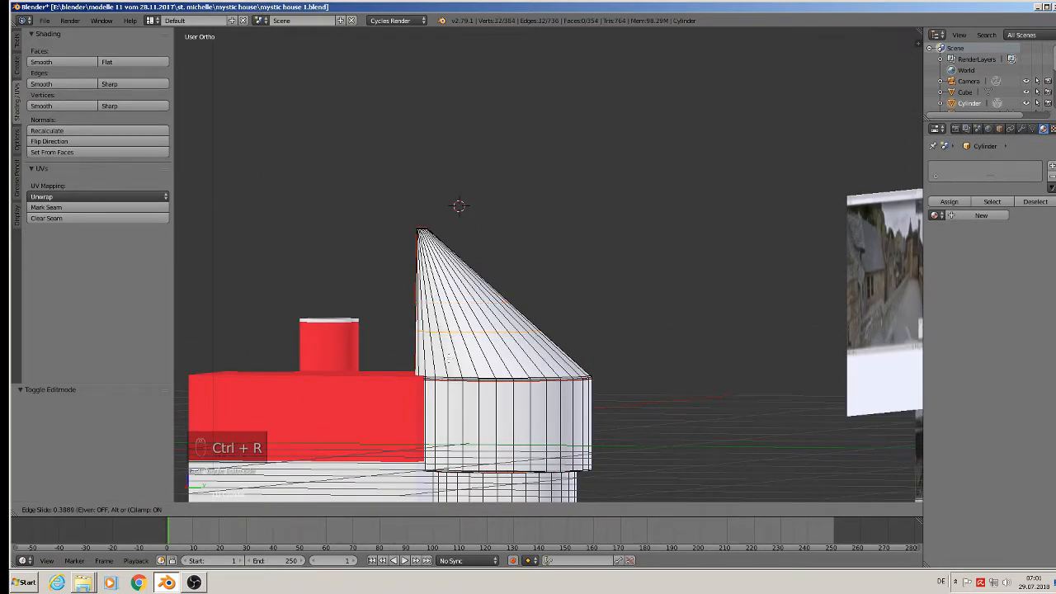
left_click(446, 353)
mouse_move(446, 352)
middle_mouse_down()
mouse_move(511, 224)
mouse_move(542, 228)
mouse_move(465, 231)
mouse_move(479, 227)
mouse_move(447, 352)
middle_mouse_up()
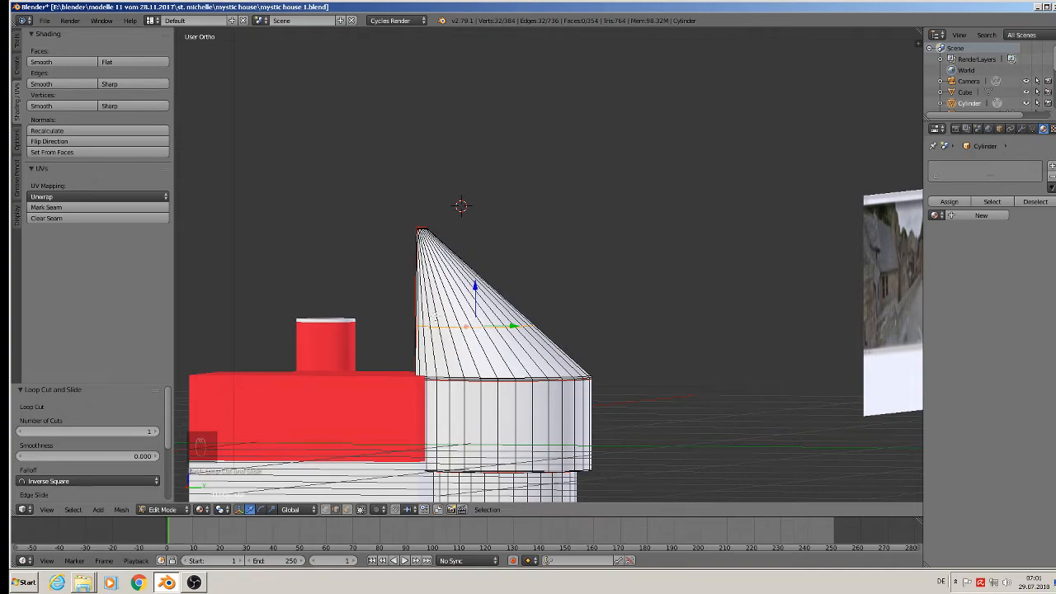
Step: Extrude two opposite upper edges of the cone, one per side, 1.136 along negative Y over the block to form two sloping roof panels
right_click(437, 315)
middle_click_drag(437, 315, 646, 412)
scroll(478, 339, "up", 2)
mouse_move(479, 338)
middle_mouse_down()
mouse_move(495, 353)
mouse_move(493, 346)
middle_mouse_up()
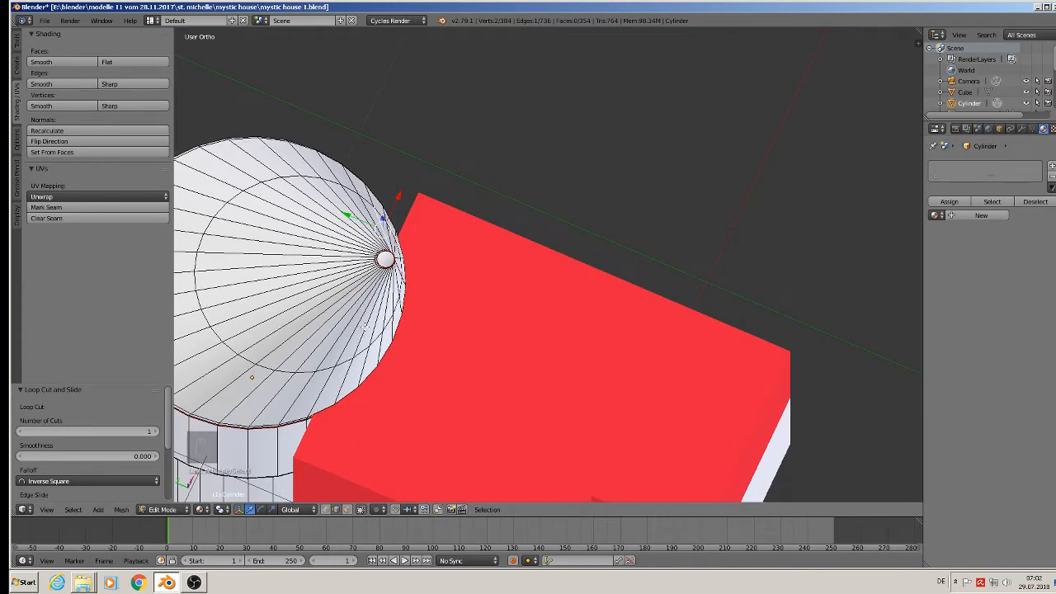
right_click(365, 325, "shift")
mouse_move(364, 317)
middle_mouse_down()
mouse_move(335, 322)
mouse_move(351, 320)
middle_mouse_up()
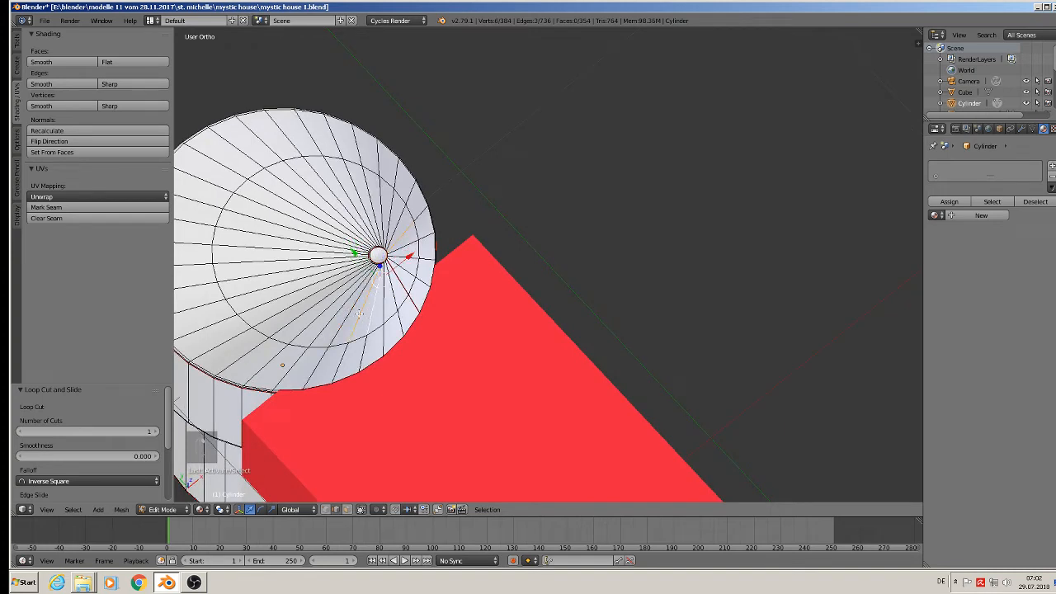
right_click(350, 311, "shift")
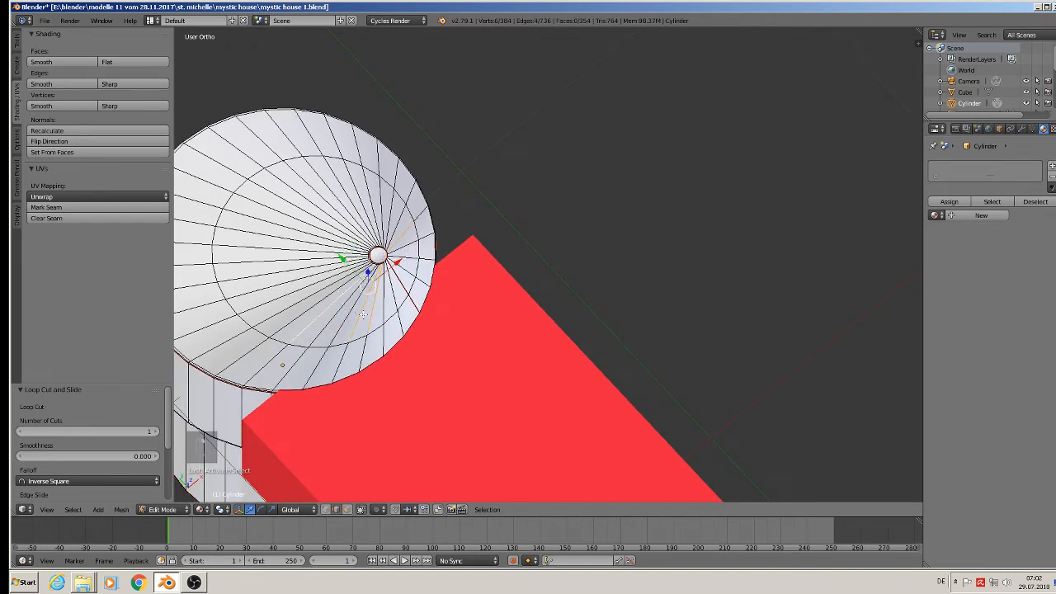
right_click(362, 314, "shift")
right_click(374, 315, "shift")
middle_click_drag(378, 316, 366, 334)
right_click(310, 264, "shift")
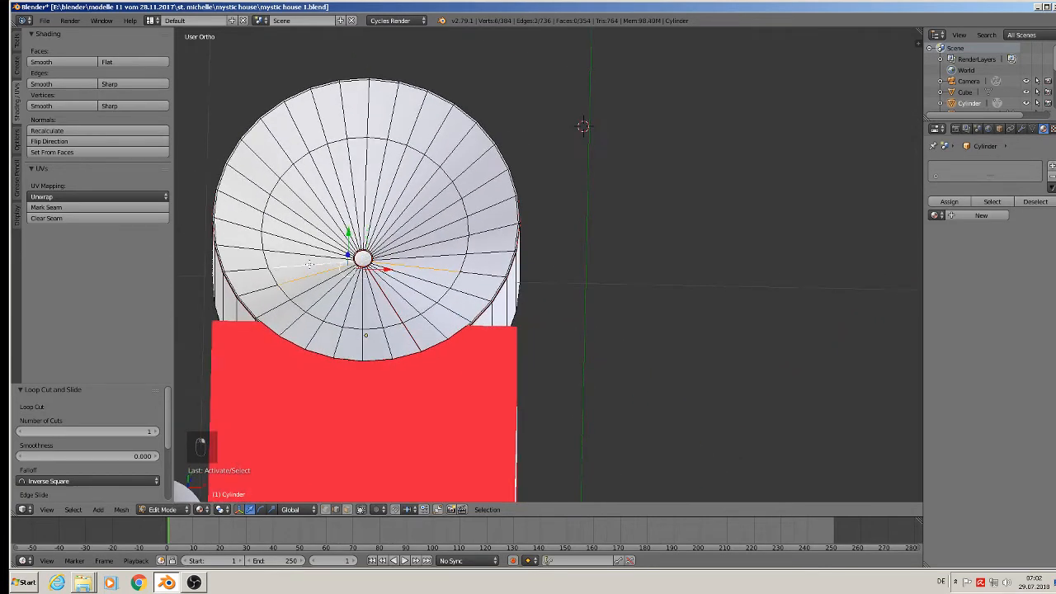
right_click(316, 277, "shift")
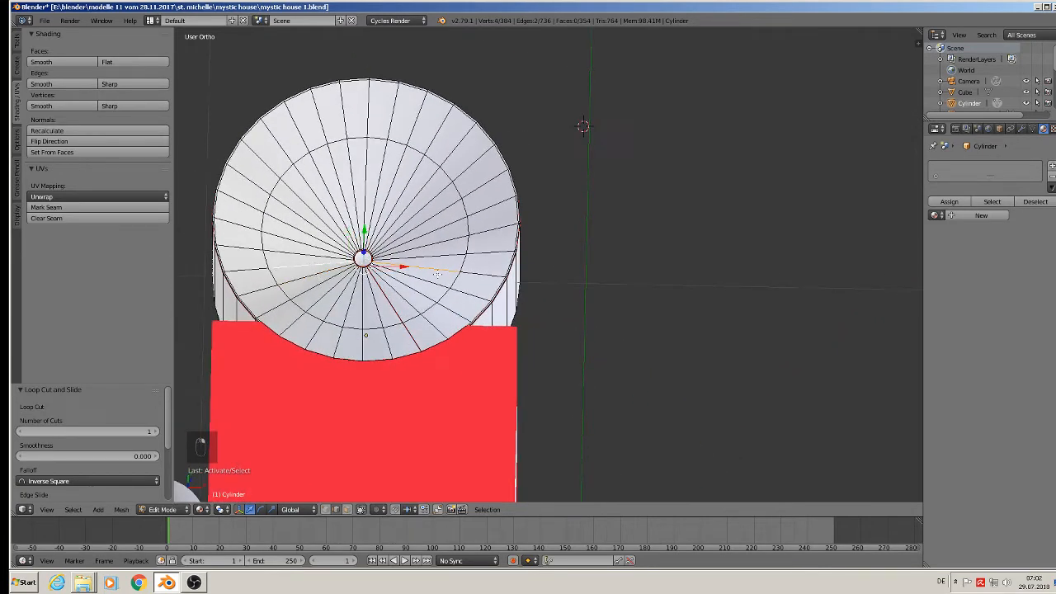
middle_click_drag(476, 274, 311, 234)
scroll(313, 237, "down", 2)
middle_click_drag(338, 268, 311, 259)
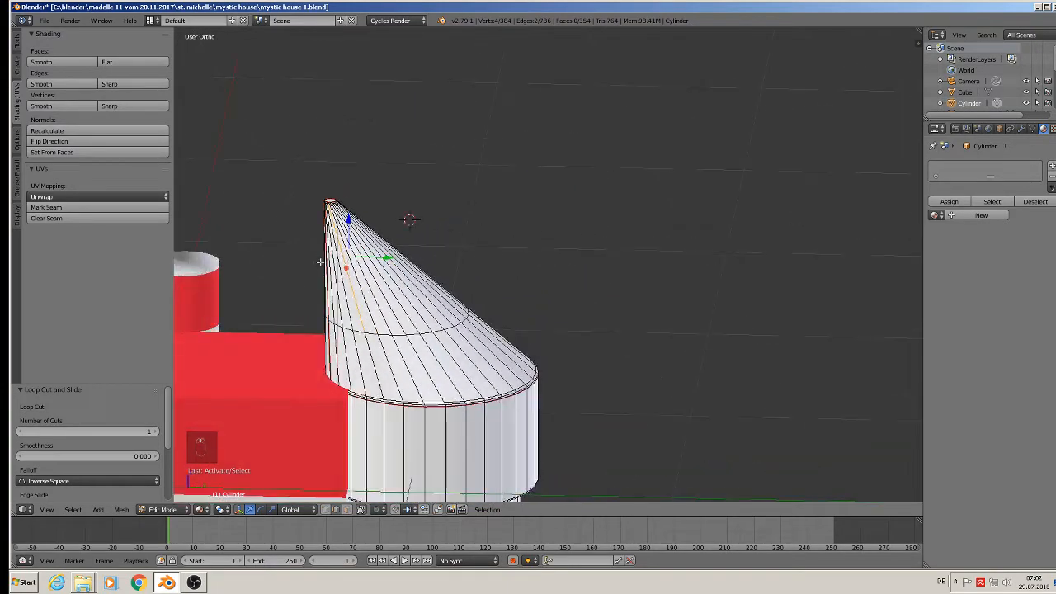
middle_click_drag(442, 286, 660, 277, "shift")
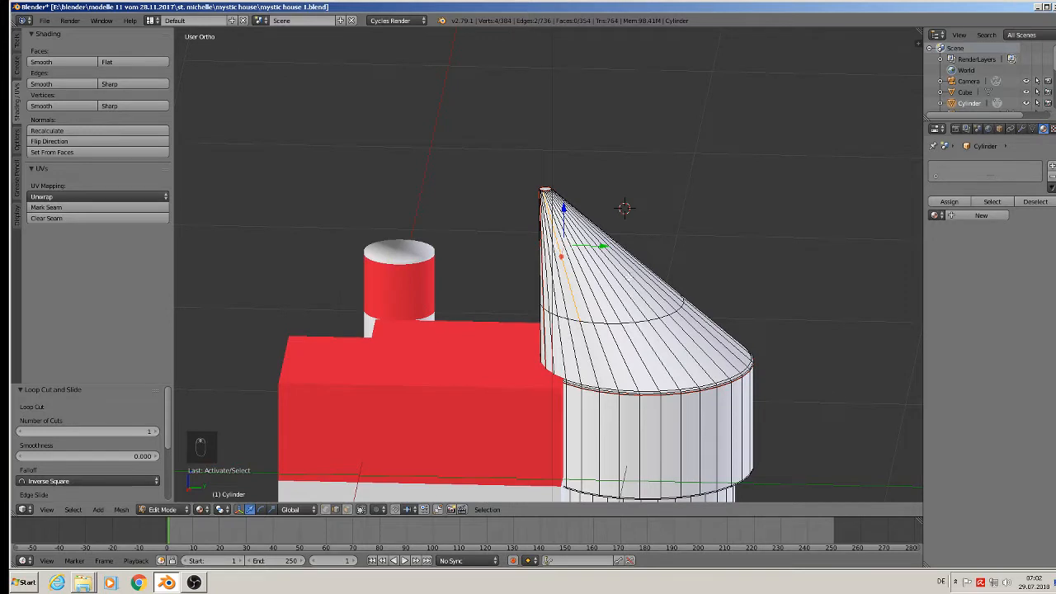
key("e")
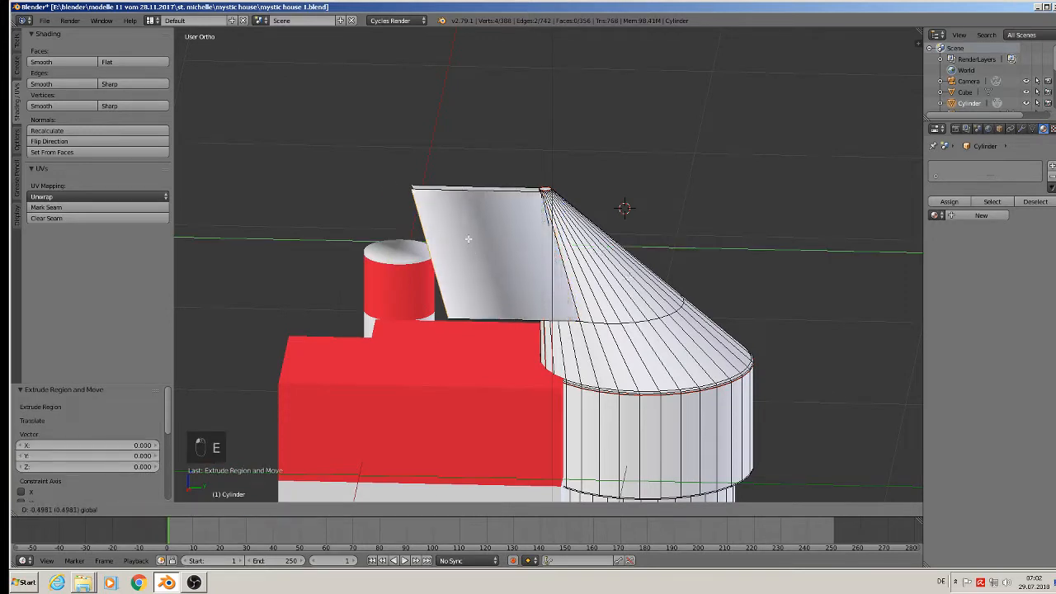
left_click(305, 229)
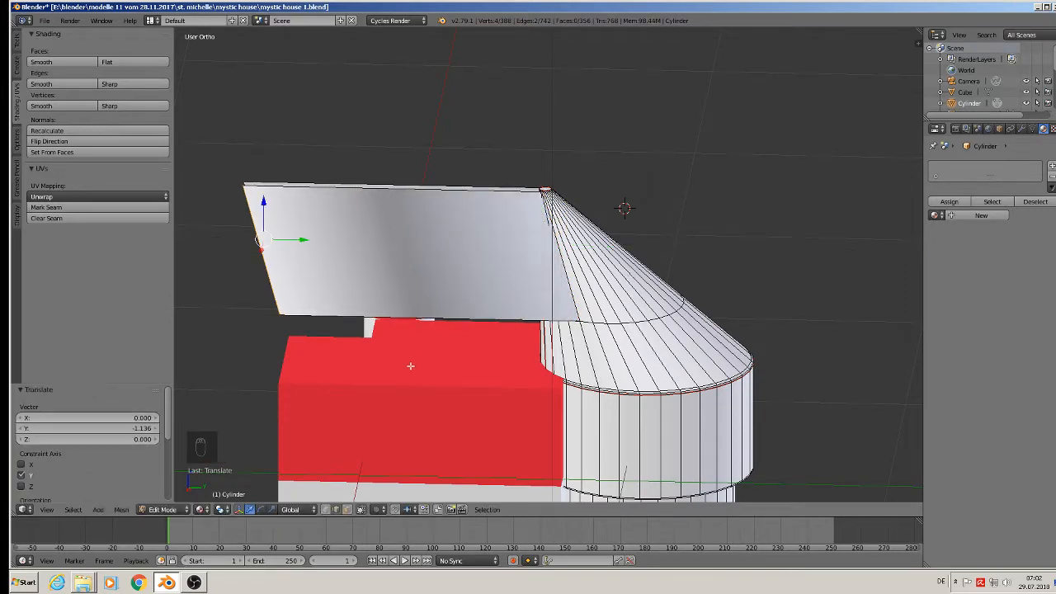
Step: Flatten the extruded roof edges by scaling them to 0 along Y, and move them 0.113 along positive Y
key("s")
key("y")
key("0")
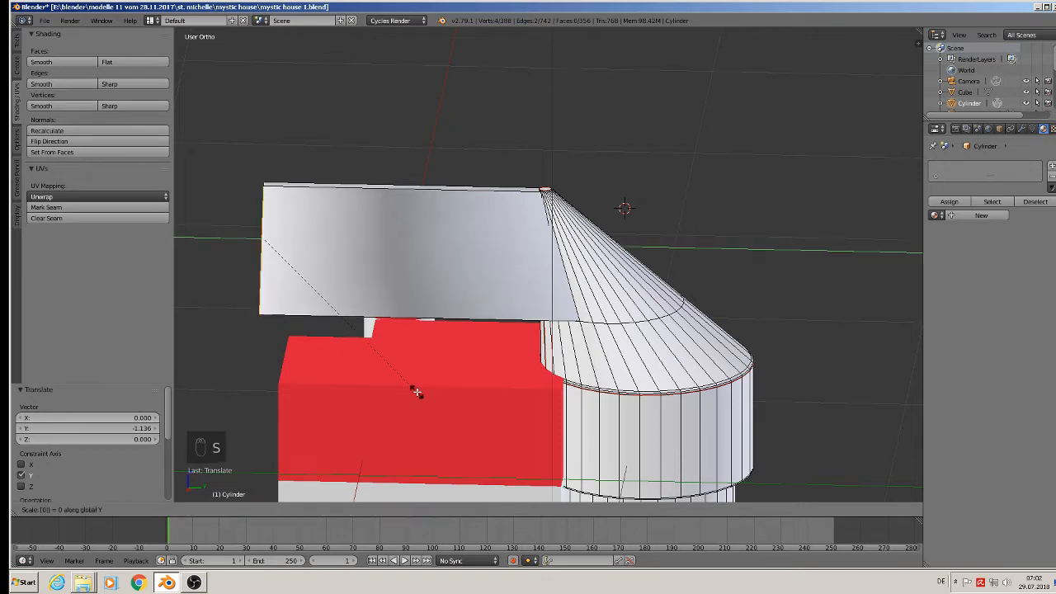
key("Return")
left_click_drag(304, 249, 323, 246)
middle_click_drag(323, 246, 390, 234)
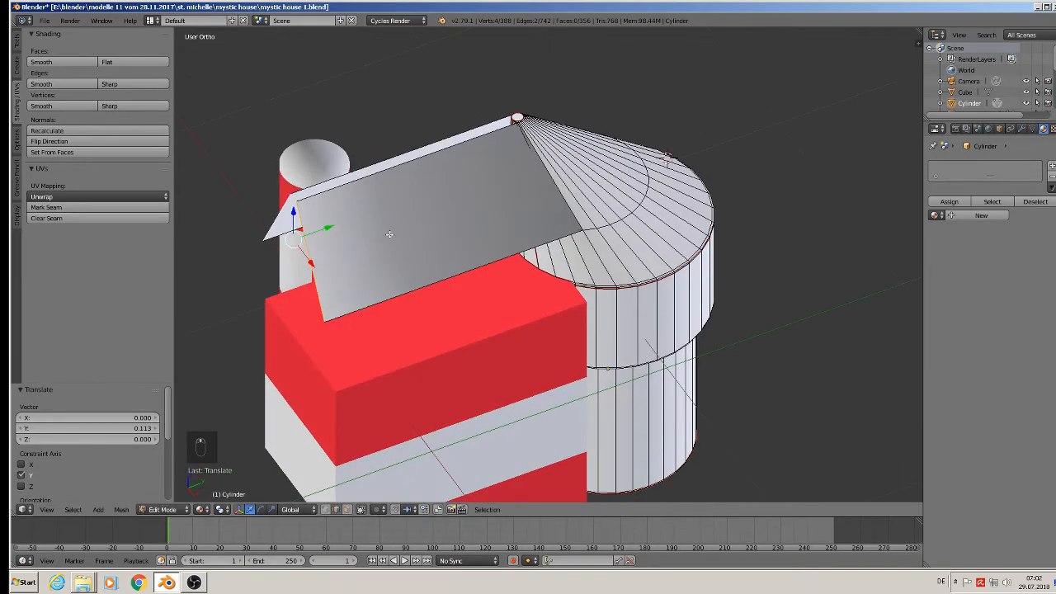
Step: Fill the gap between the two roof panels' upper edges with a ridge face, and clear the selection
middle_click_drag(387, 194, 483, 236, "shift")
scroll(470, 237, "up", 1)
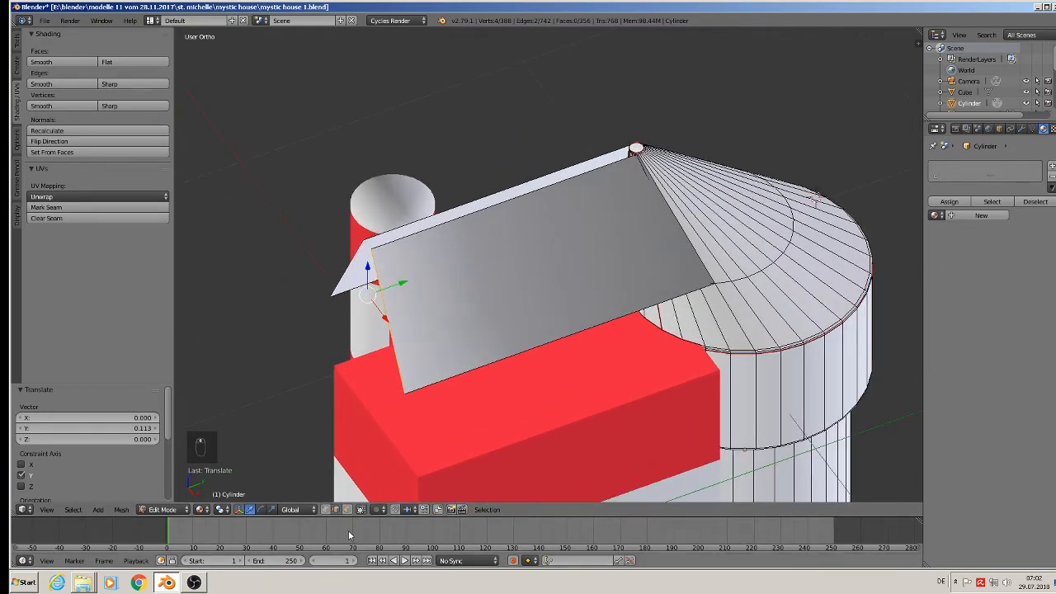
right_click(436, 227)
middle_click_drag(437, 228, 565, 231)
right_click(471, 264, "shift")
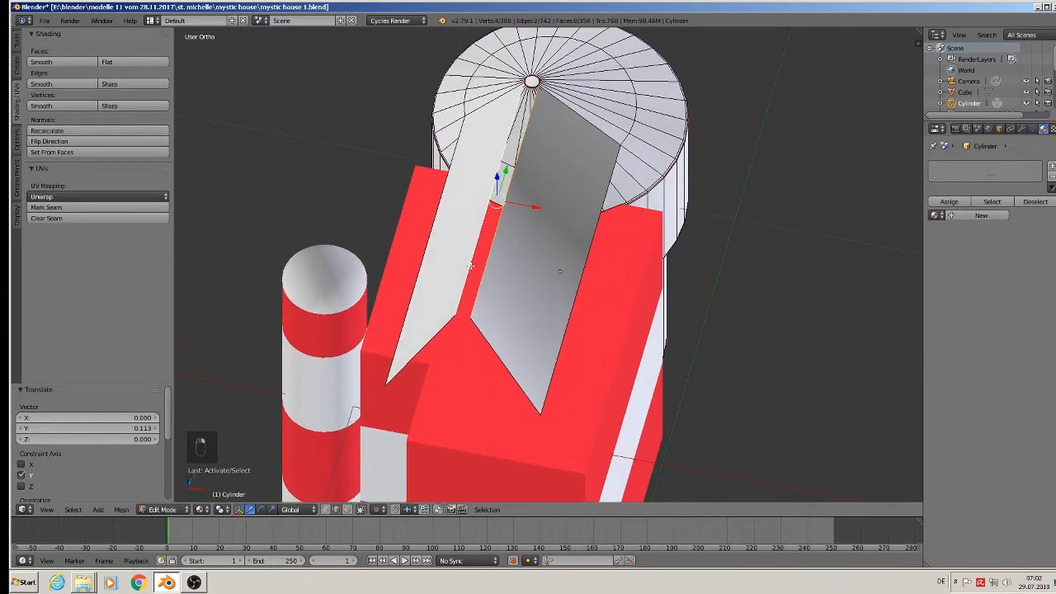
key("f")
key("a")
middle_click_drag(506, 283, 458, 274)
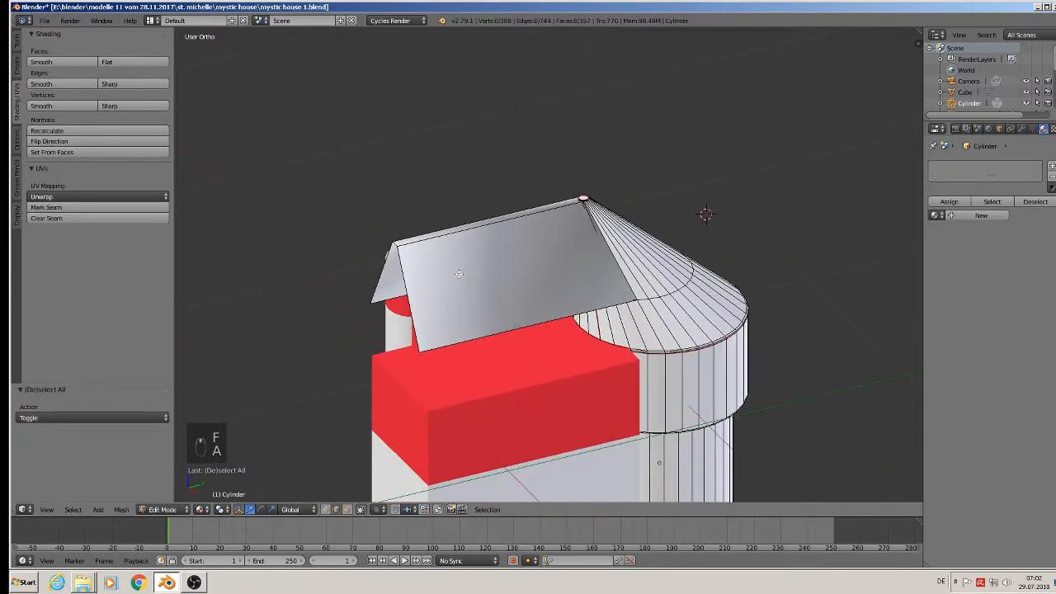
Step: Select the ridge face and both roof panels, apply flat shading to them, and return the tower to Object Mode
left_click(347, 509)
left_click(460, 226, "alt")
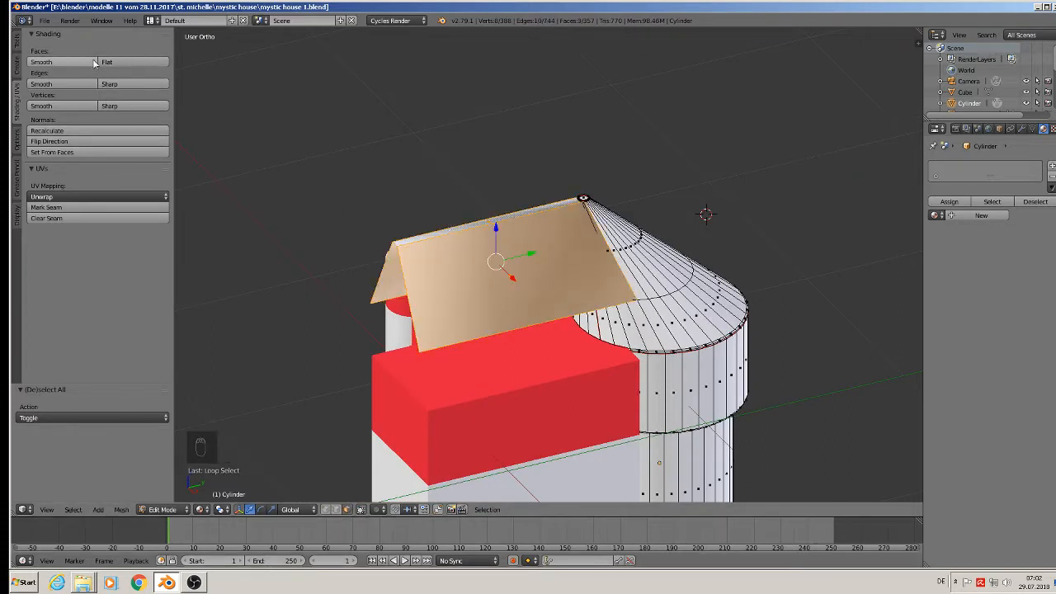
left_click(122, 62)
left_click(58, 62)
key("Tab")
middle_click_drag(644, 357, 575, 353)
scroll(611, 330, "up", 4)
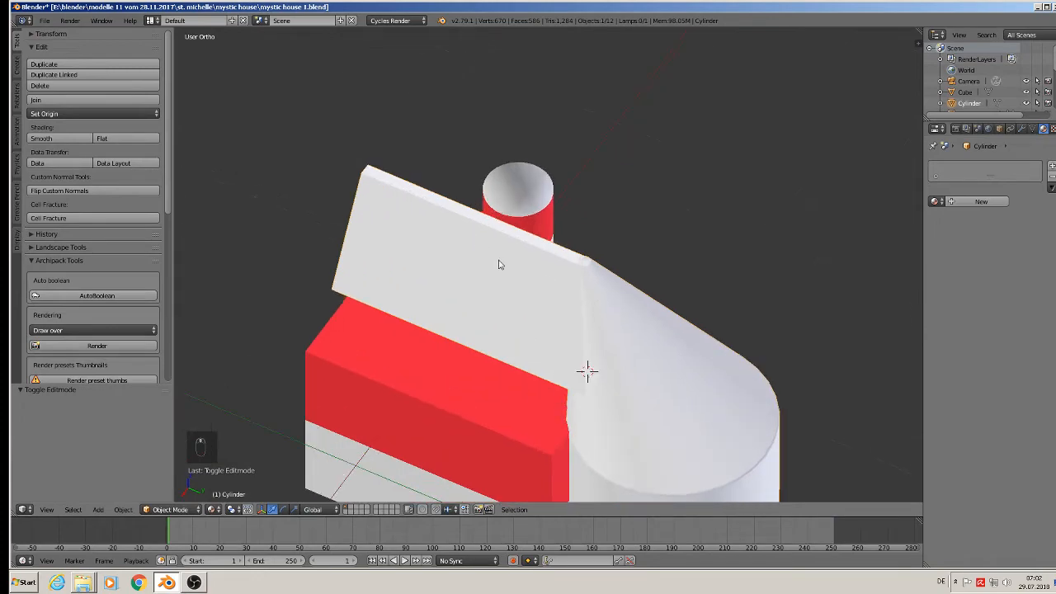
middle_click_drag(585, 302, 705, 231)
scroll(634, 266, "up", 2)
scroll(705, 231, "down", 6)
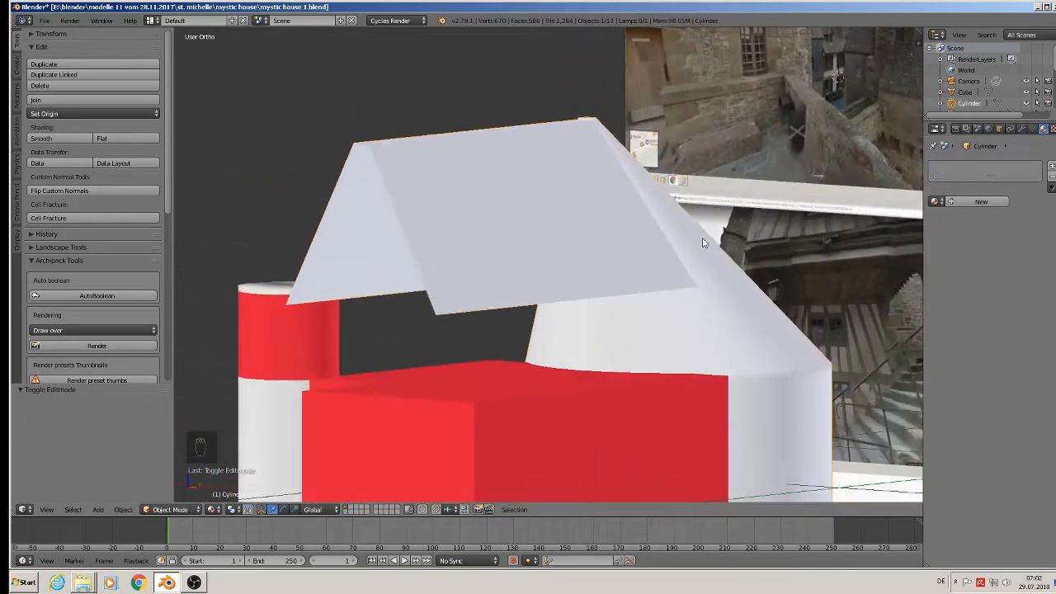
Step: Select the house block and the column together and scale both uniformly to 0.764
middle_click_drag(767, 324, 547, 259, "shift")
scroll(557, 160, "up", 3)
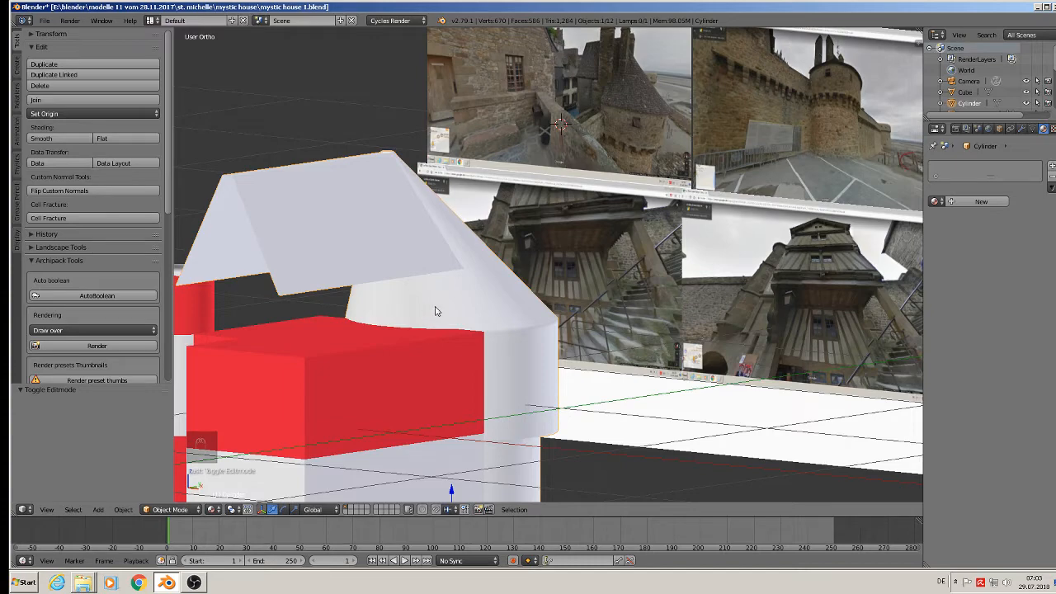
middle_click_drag(497, 358, 584, 275, "shift")
scroll(582, 250, "down", 3)
right_click(544, 283)
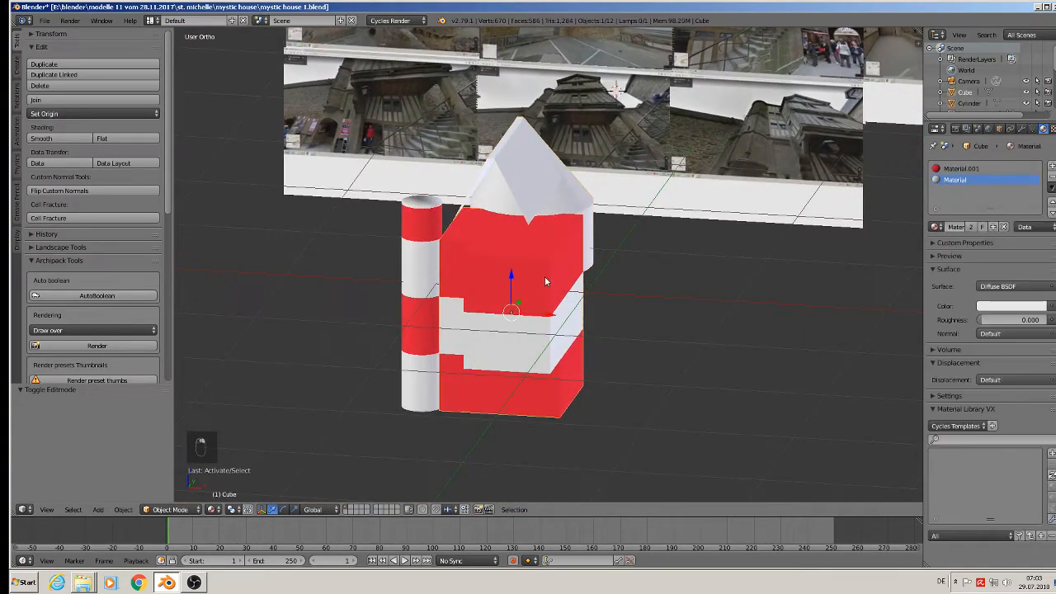
right_click(435, 271)
key("s")
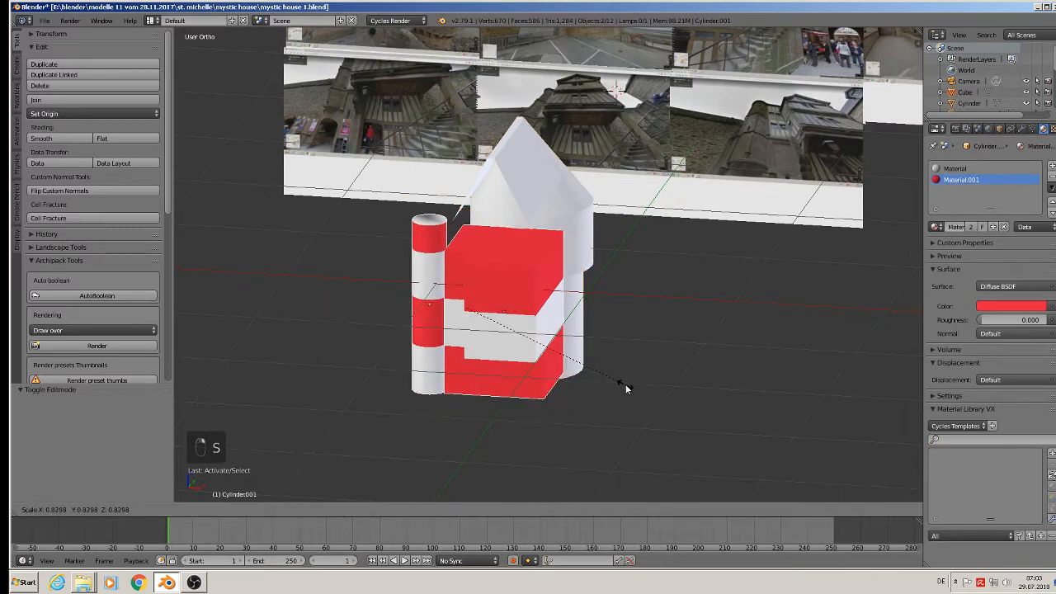
left_click(610, 382)
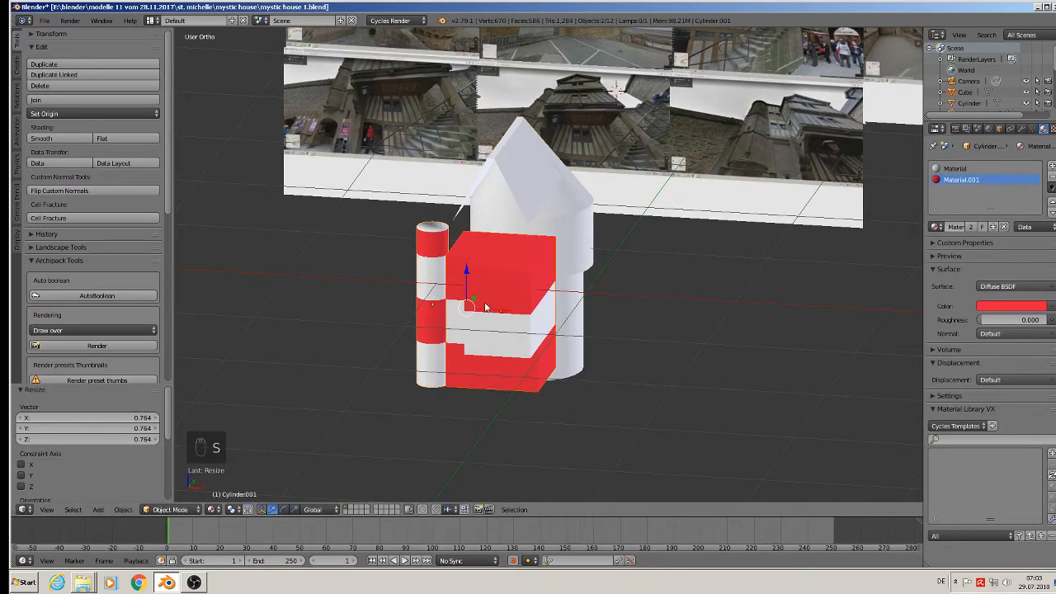
Step: Move the scaled house block and column back against the round tower, and raise them 0.108 along Z
key("g")
left_click_drag(512, 316, 515, 320)
middle_click_drag(515, 320, 392, 301)
left_click_drag(501, 316, 524, 312)
left_click_drag(502, 272, 503, 252)
middle_click_drag(503, 253, 540, 281)
Step: Select the round tower with its attached roof and scale it uniformly to 0.896
right_click(587, 248)
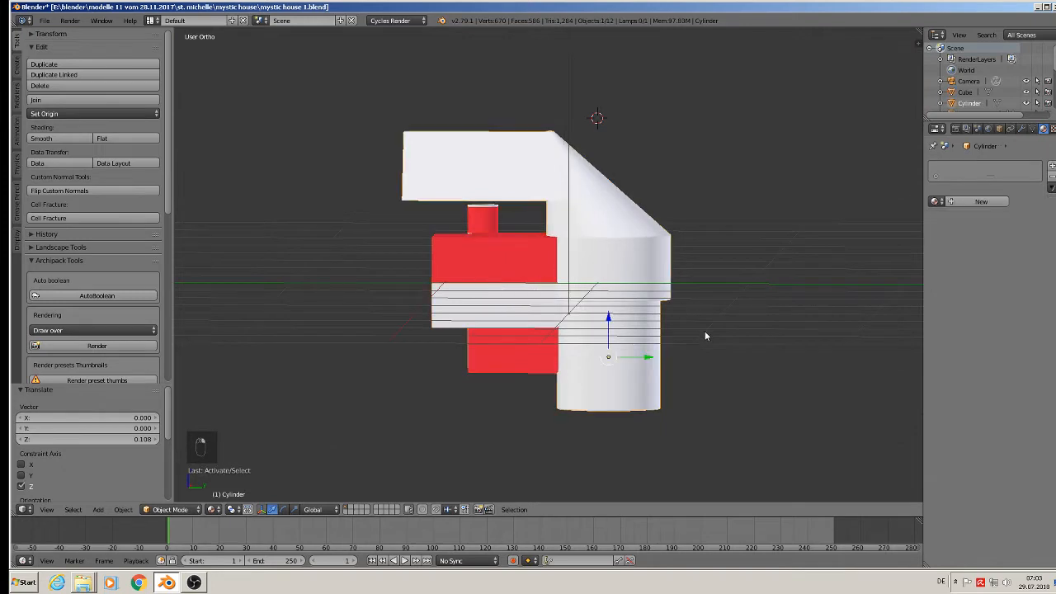
key("s")
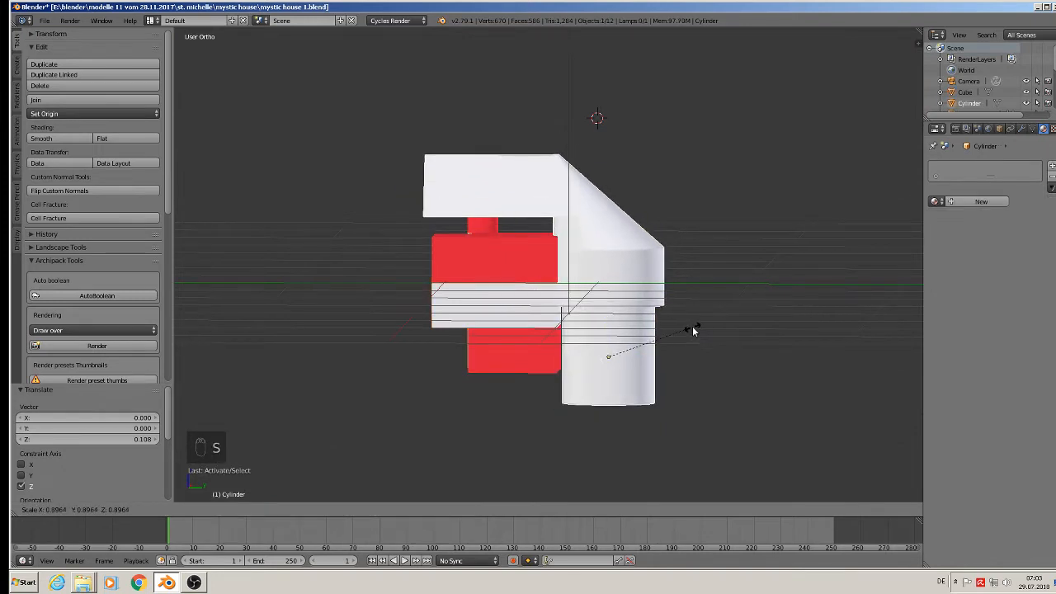
left_click(693, 330)
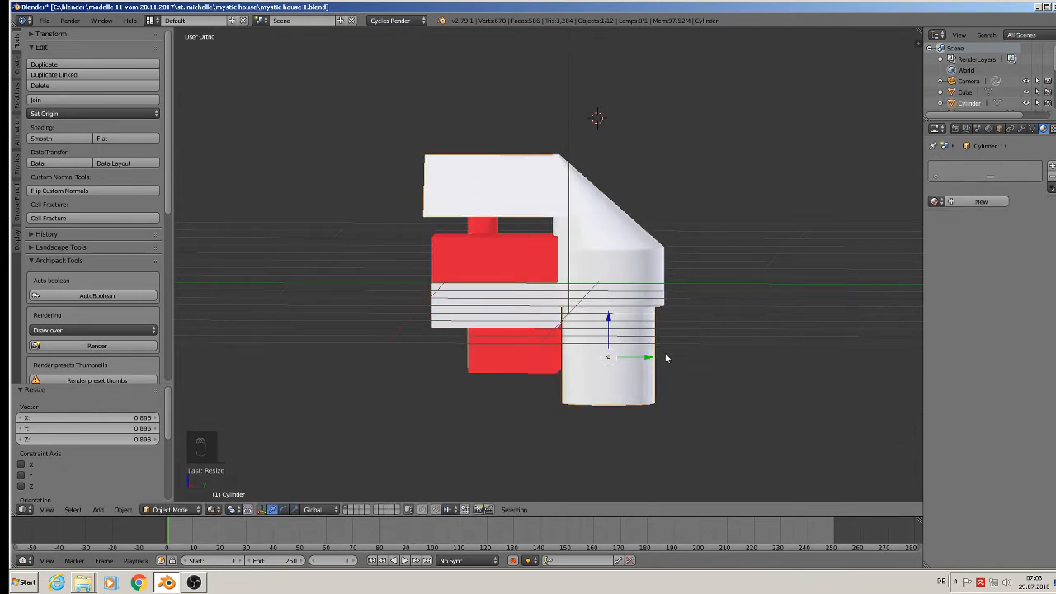
Step: In Edit Mode, shorten the tower's lower shaft along Z and move it 0.137 up, so its base aligns with the house's base
key("Tab")
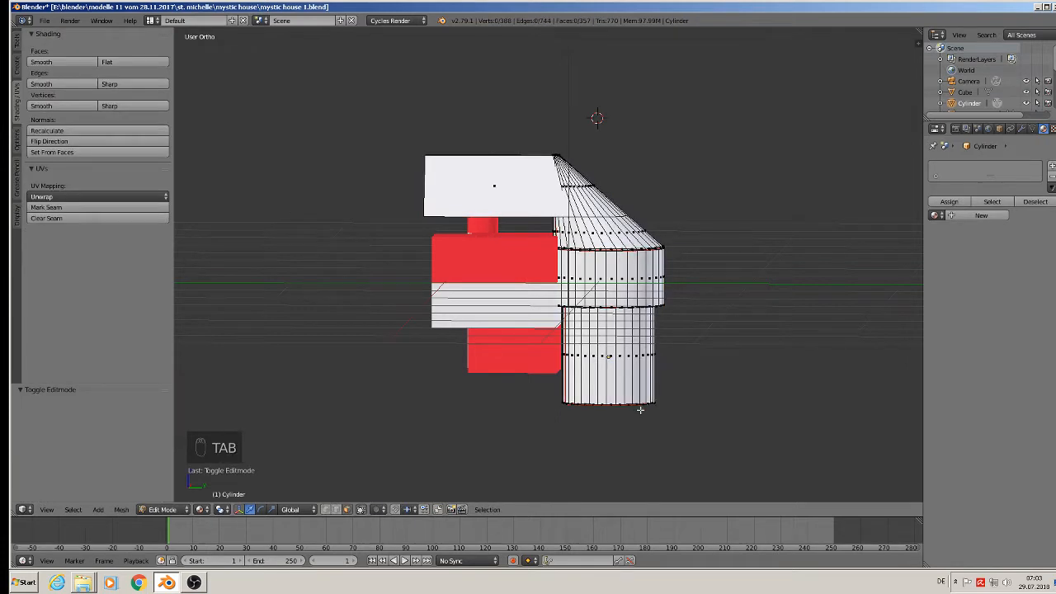
right_click(608, 407, "alt")
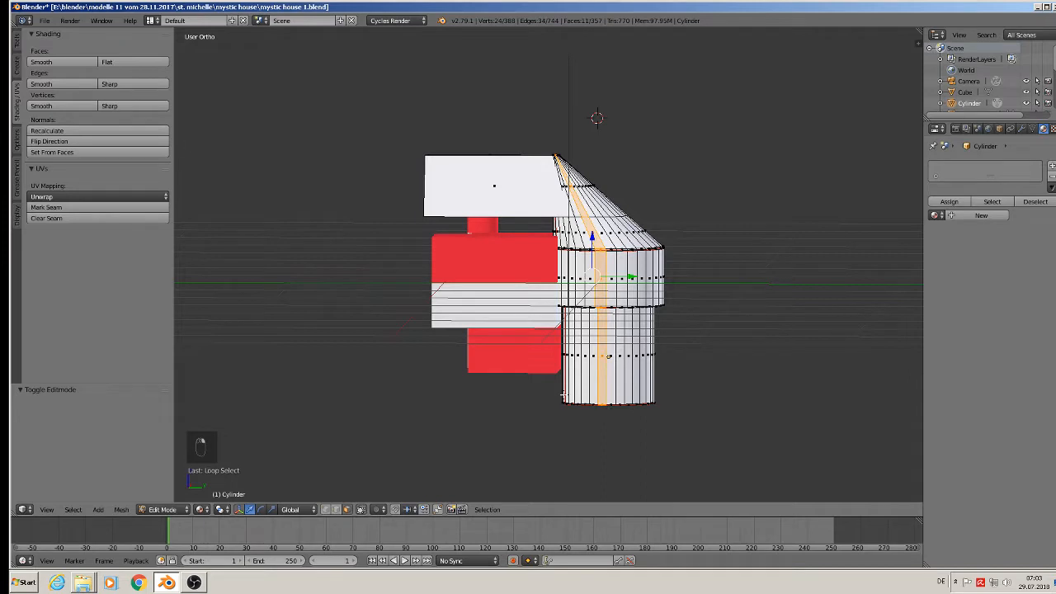
key("a")
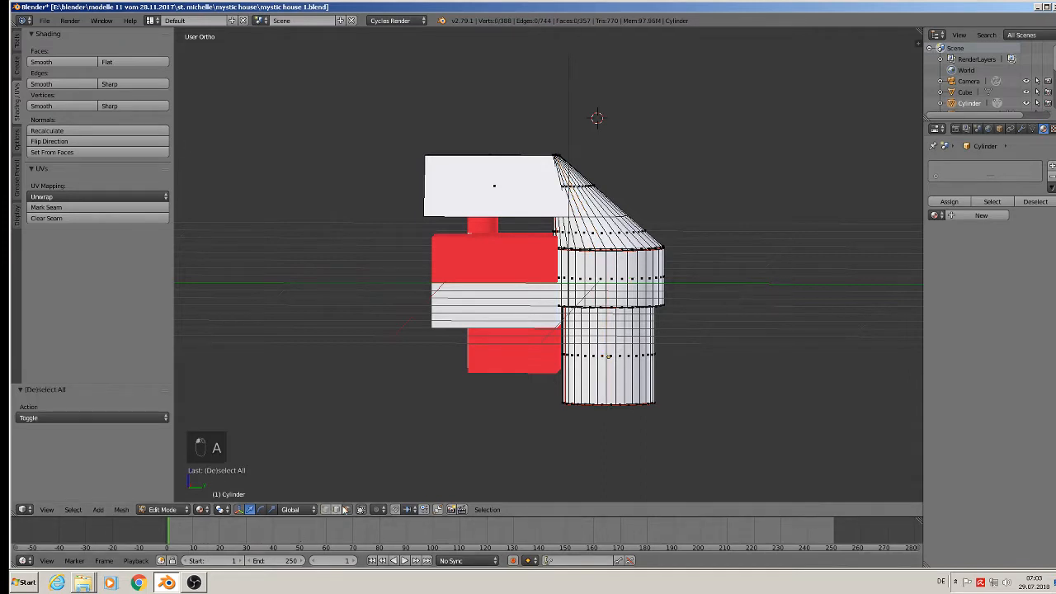
scroll(669, 436, "up", 5)
right_click(532, 360, "alt")
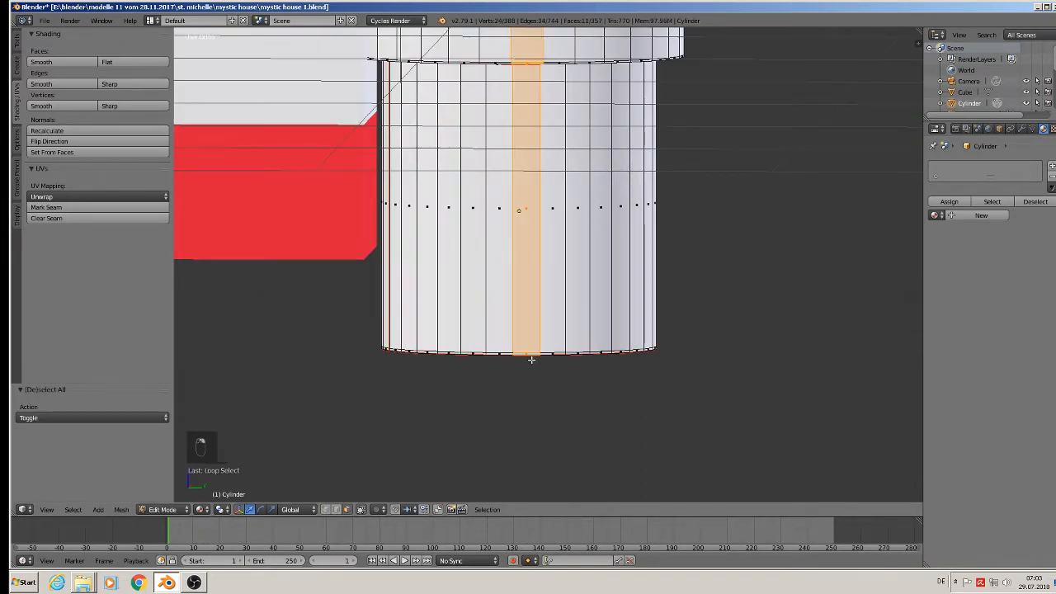
right_click(512, 354, "alt")
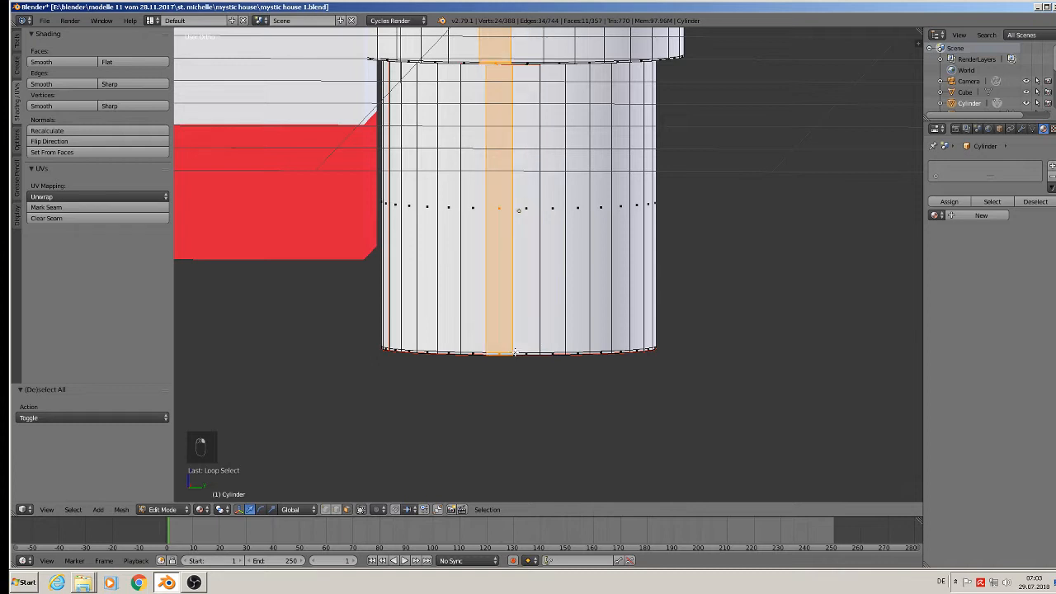
right_click(512, 355, "alt")
right_click(512, 355, "alt")
right_click(511, 353, "alt")
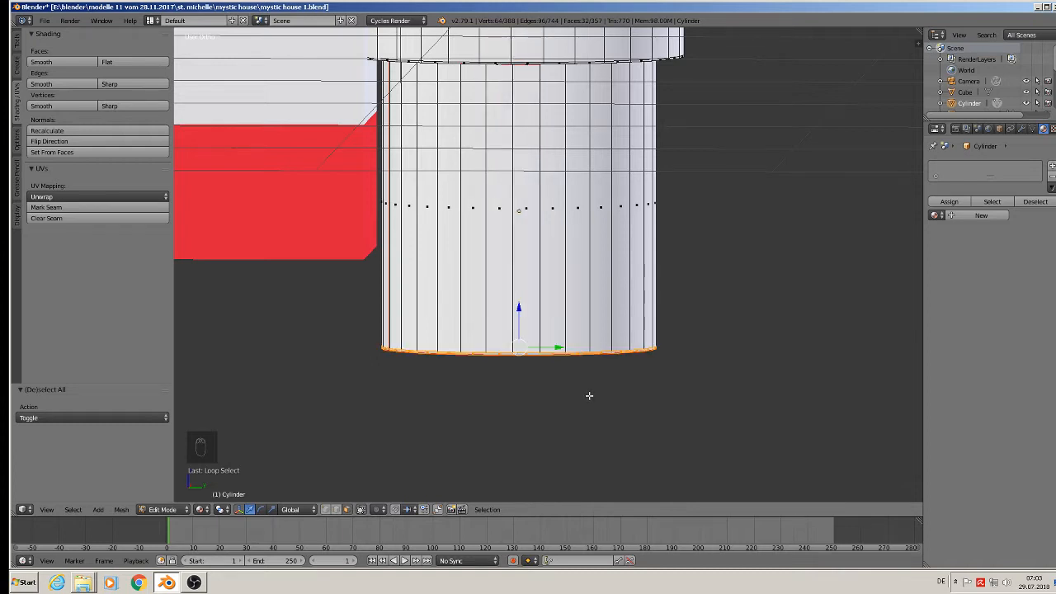
key("ctrl+KP_Add")
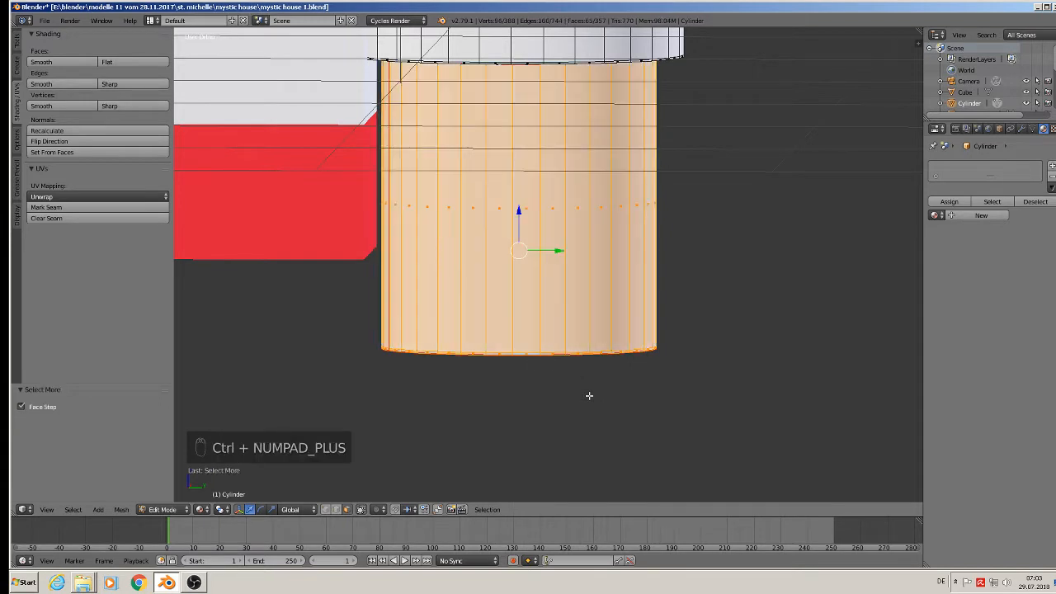
scroll(628, 290, "down", 3)
key("s")
key("z")
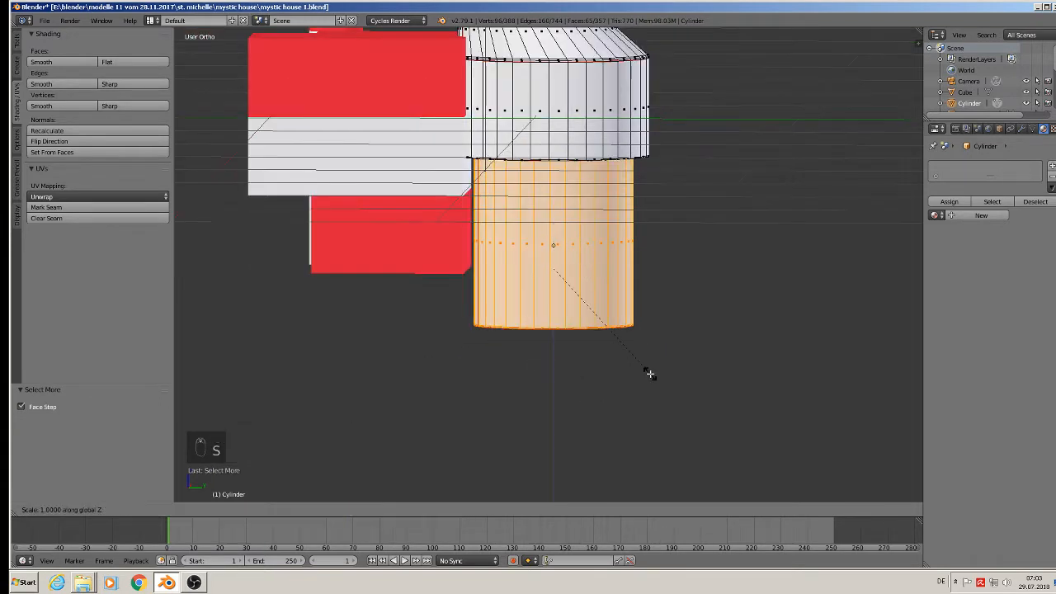
left_click(624, 341)
left_click_drag(554, 232, 556, 193)
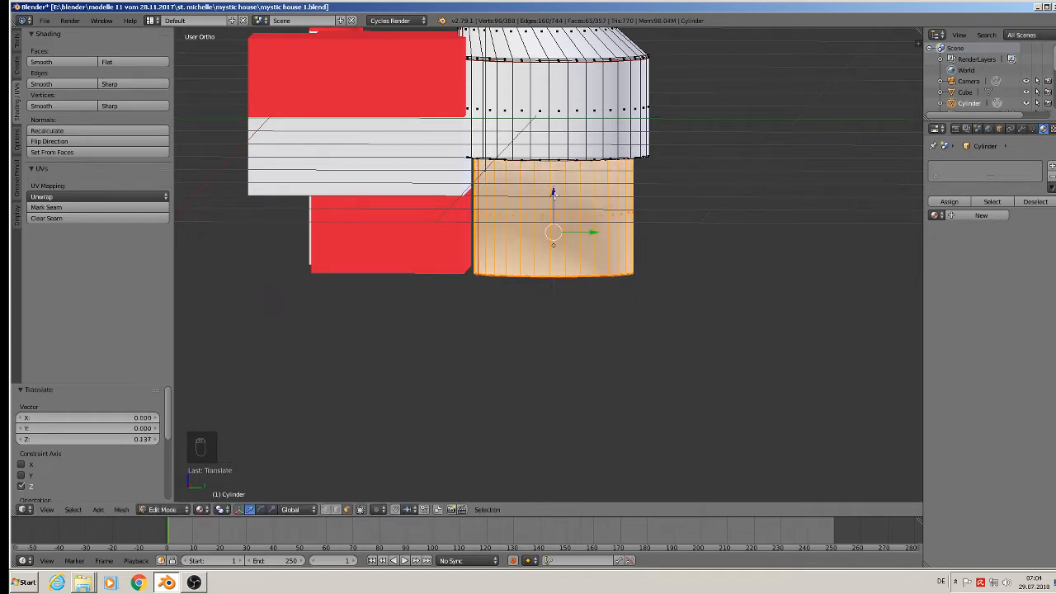
Step: Select the ring of faces under the tower's overhang and raise it 0.153 along Z
scroll(556, 190, "down", 1)
scroll(556, 189, "down", 1)
scroll(544, 190, "up", 4)
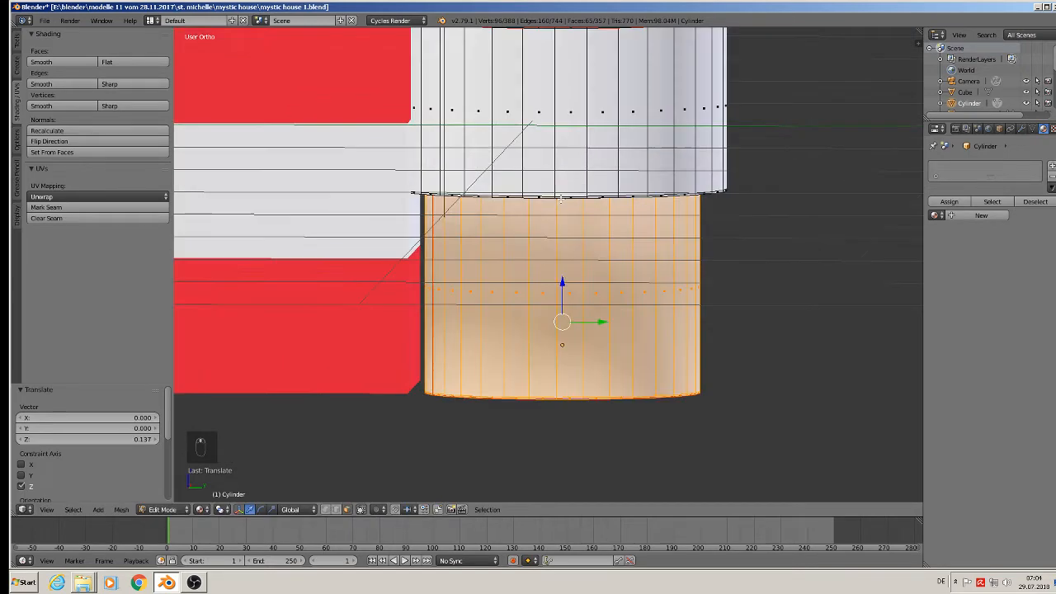
right_click(523, 197, "alt")
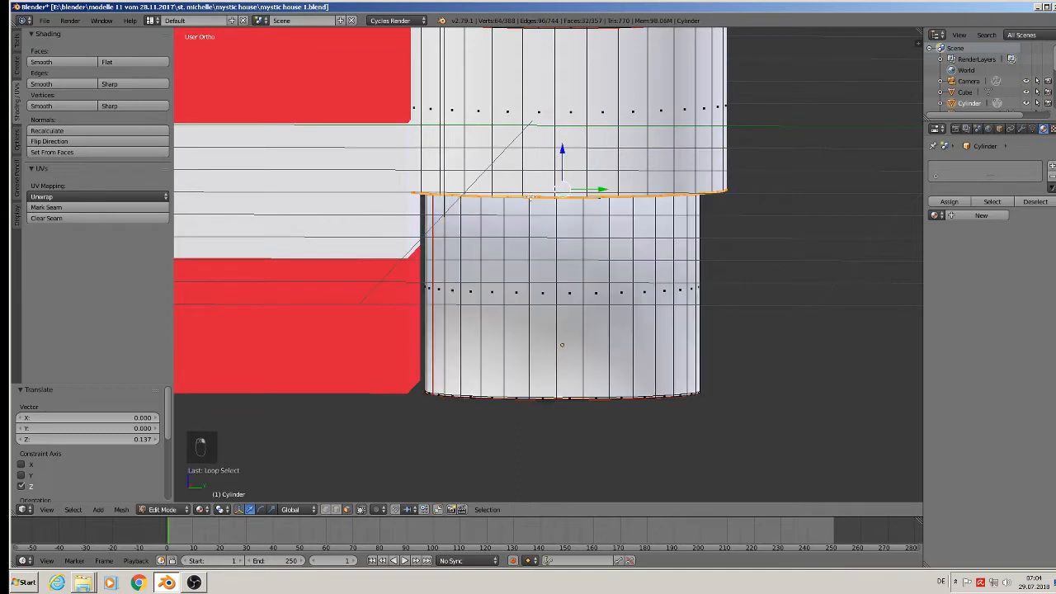
left_click_drag(563, 149, 564, 90)
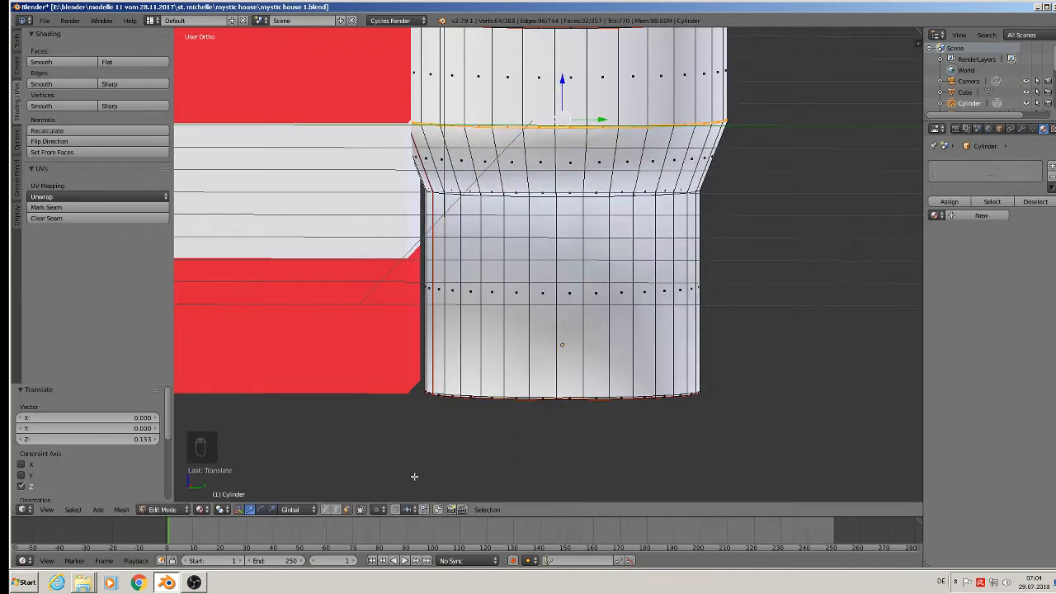
Step: Select the edge loop at the top of the tower's lower shaft and raise it 0.148 along Z to the overhang
left_click(336, 510)
right_click(532, 193, "alt")
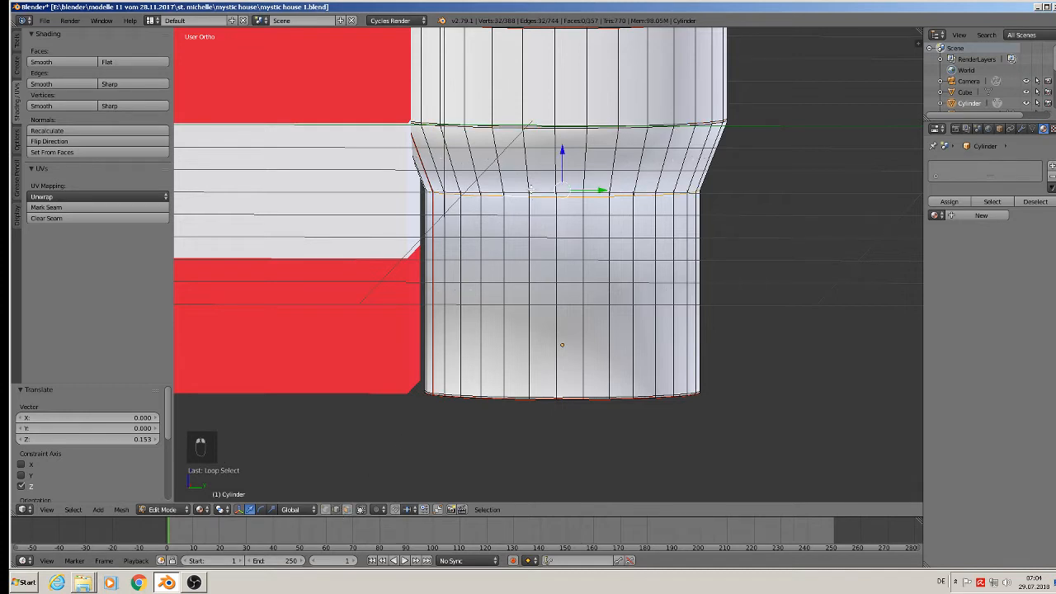
key("g")
key("z")
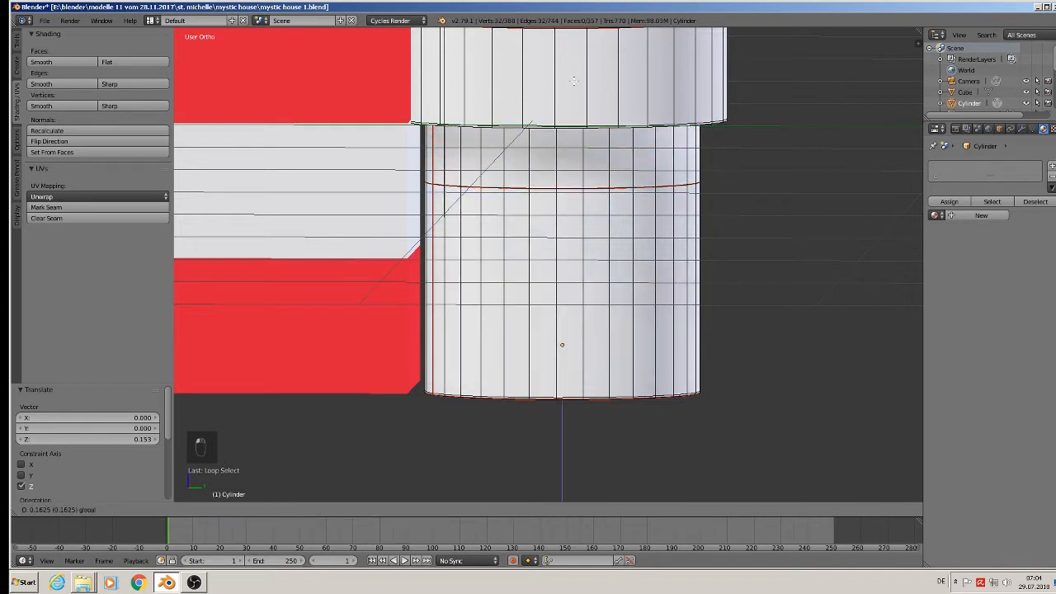
left_click(574, 86)
Step: Raise the remaining edge loop on the lower shaft 0.125 along Z to just beneath the overhang, and return the tower to Object Mode
scroll(576, 138, "down", 4)
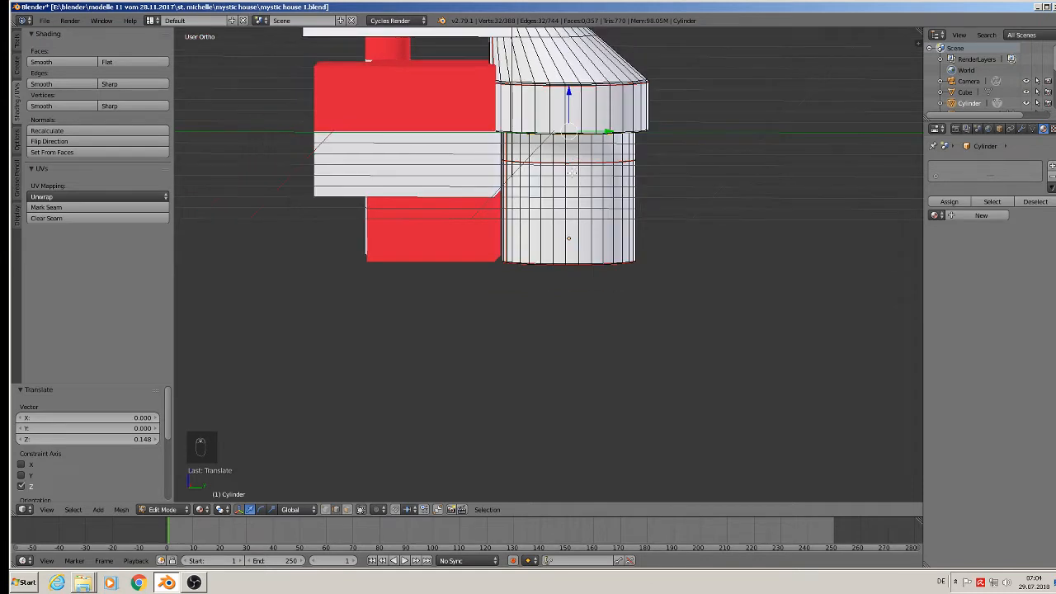
right_click(553, 160, "alt")
key("g")
key("z")
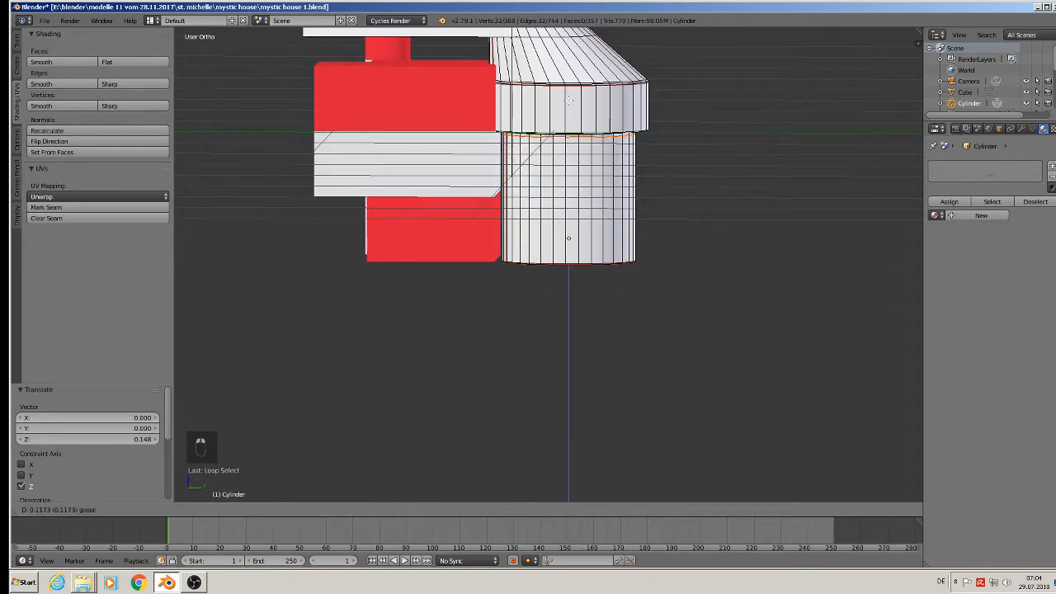
left_click(566, 97)
scroll(577, 132, "down", 3)
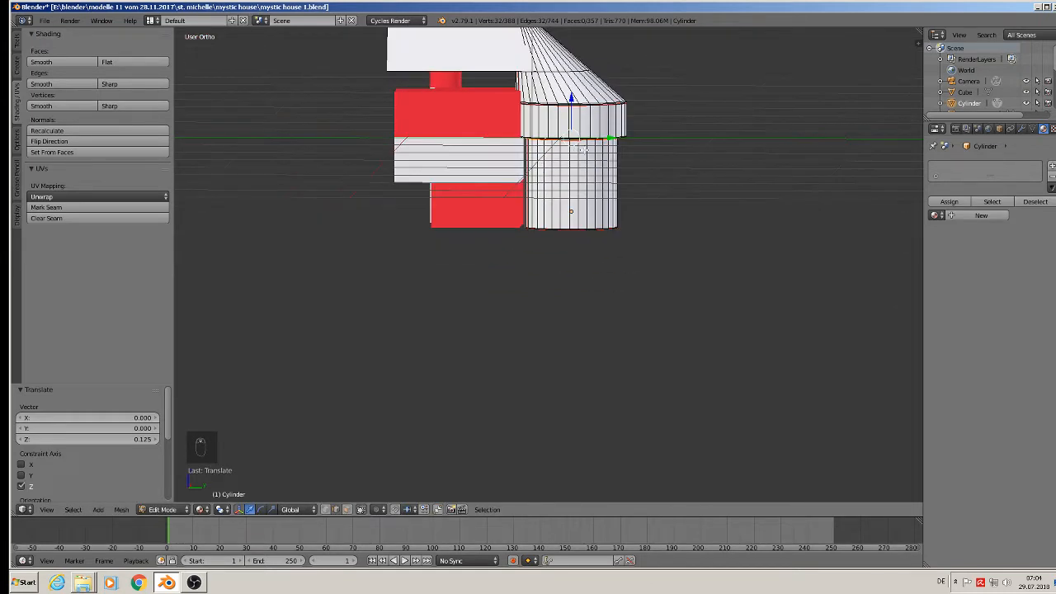
scroll(635, 231, "down", 2)
middle_click_drag(635, 231, 571, 226)
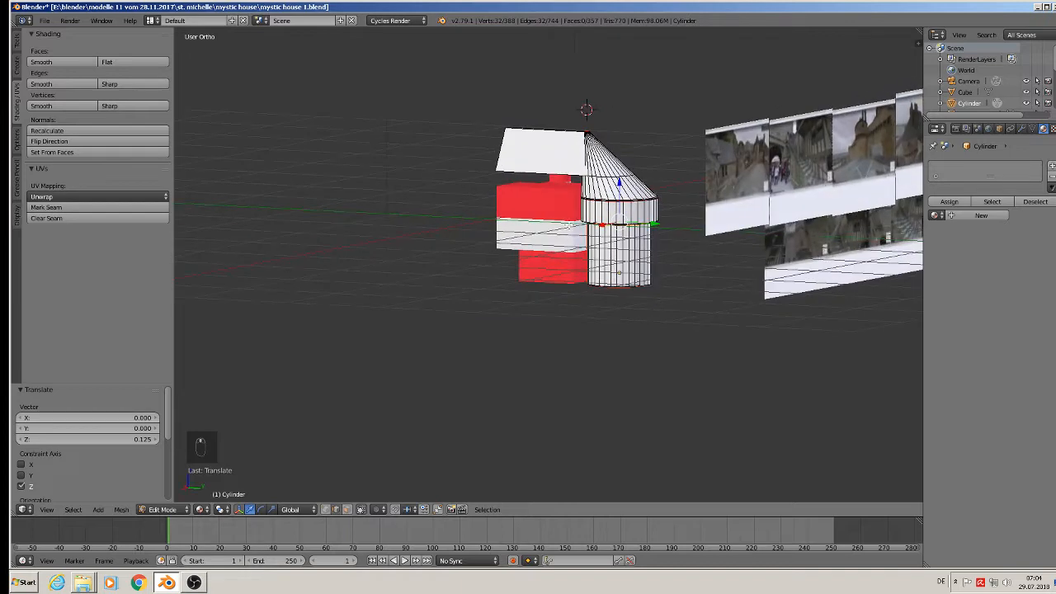
middle_click_drag(702, 200, 576, 231, "shift")
scroll(585, 225, "up", 2)
key("Tab")
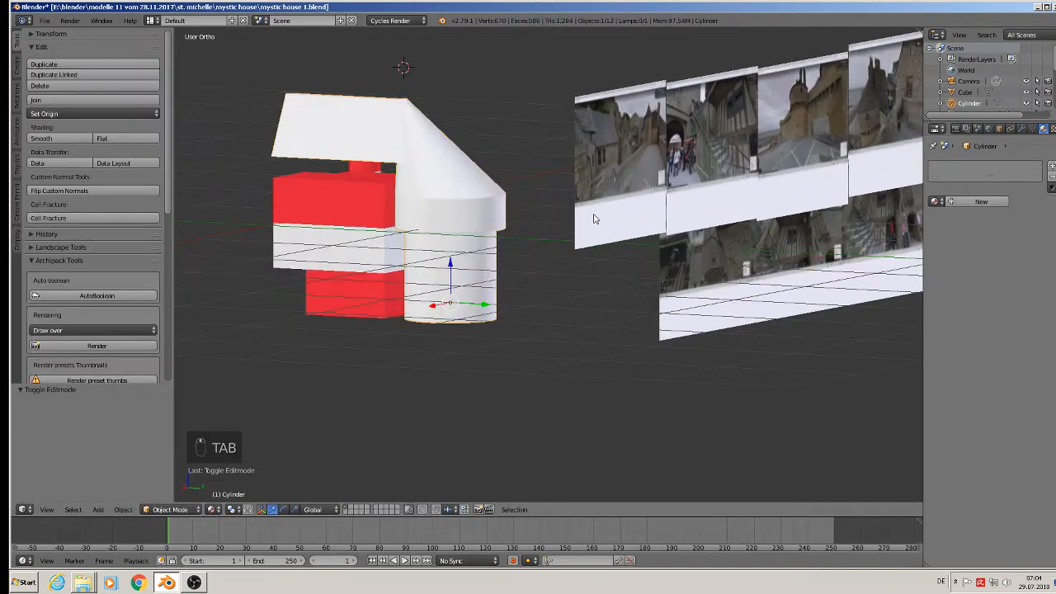
Step: Compare the model from the front with the reference photos, examining the round tower, the half-timbered facade and the outside stairs
scroll(678, 181, "down", 3)
key("KP_1")
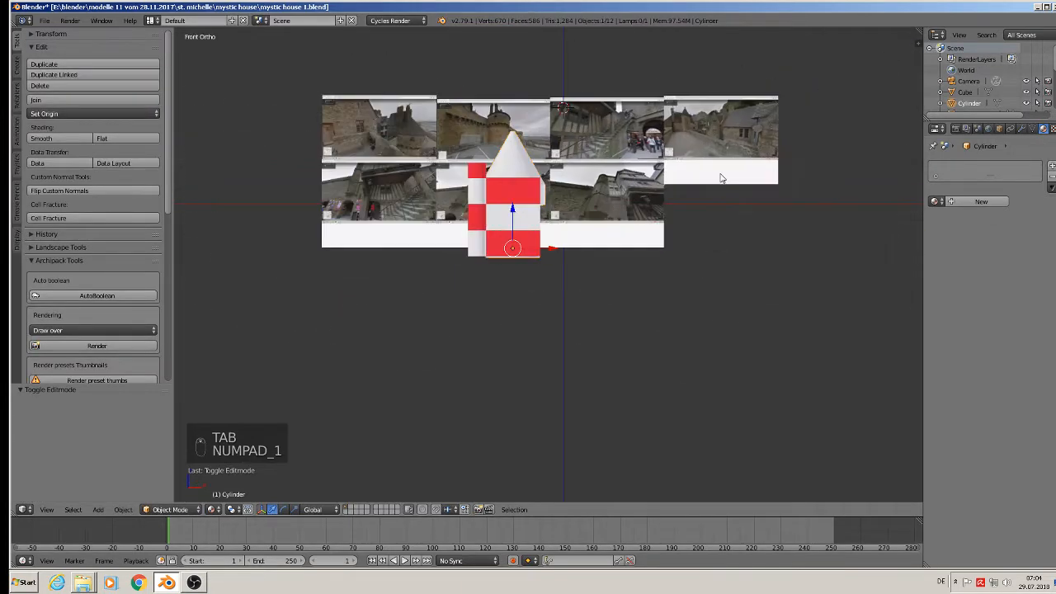
scroll(723, 169, "up", 6)
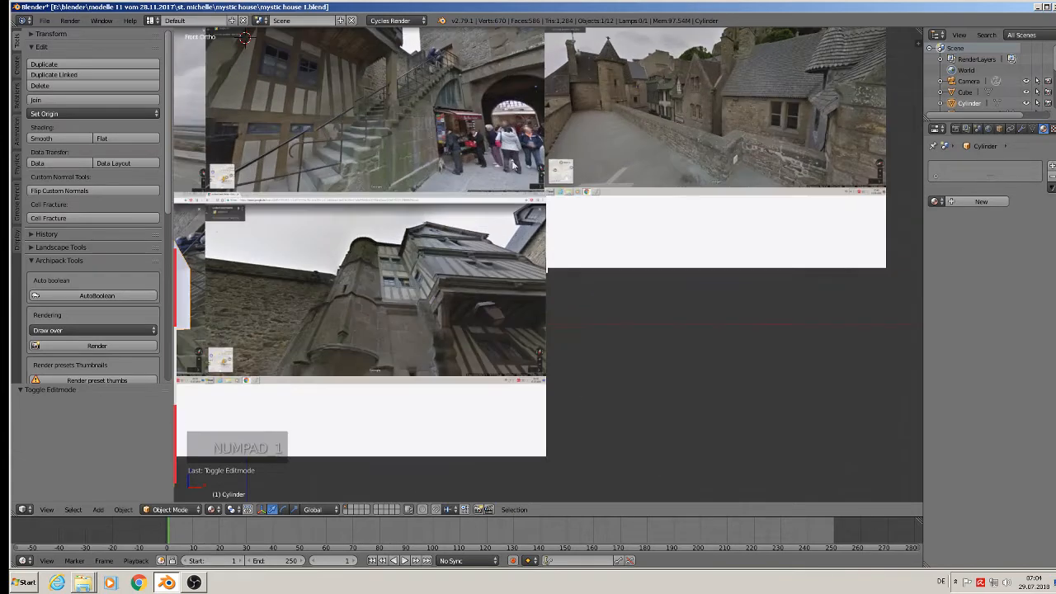
middle_click_drag(489, 233, 818, 181, "shift")
middle_click_drag(329, 225, 588, 286, "shift")
scroll(617, 107, "up", 1)
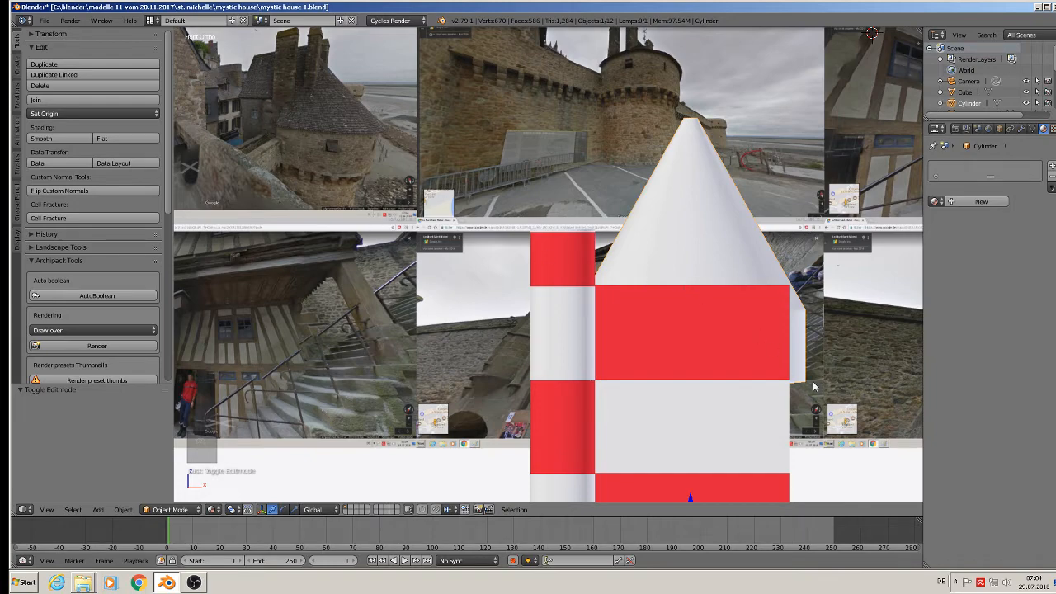
scroll(812, 386, "down", 5)
middle_click_drag(811, 381, 859, 395)
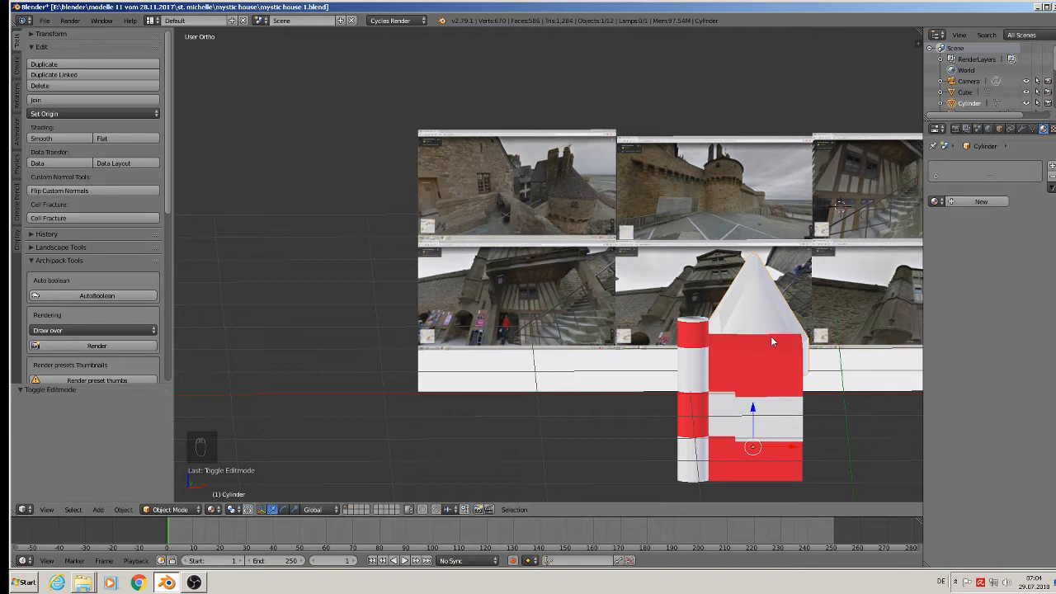
mouse_move(749, 347)
middle_mouse_down()
mouse_move(746, 322)
mouse_move(761, 338)
middle_mouse_up()
key("KP_1")
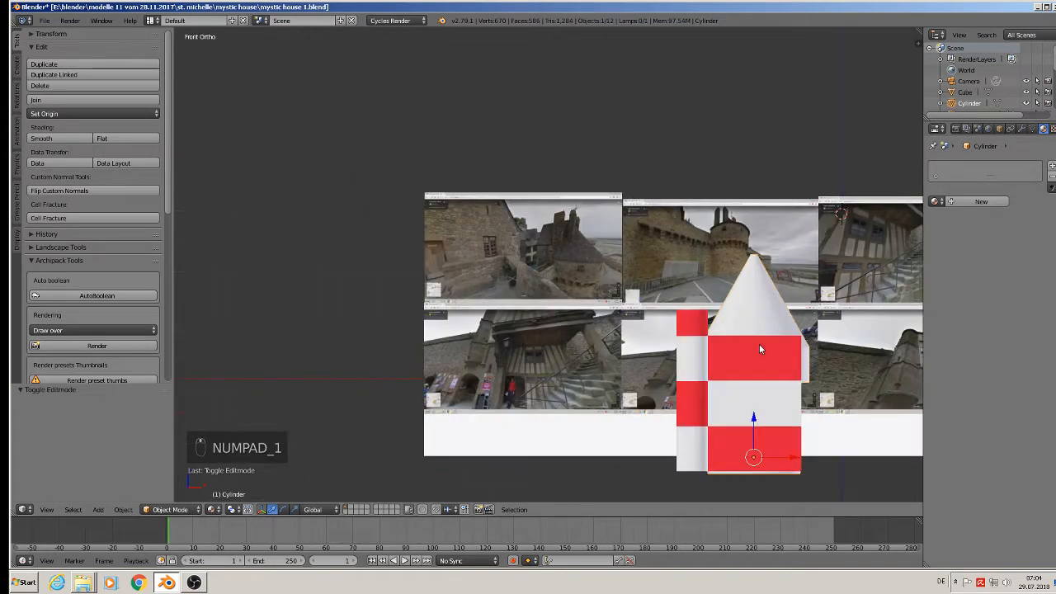
scroll(746, 354, "up", 6)
scroll(651, 333, "down", 5)
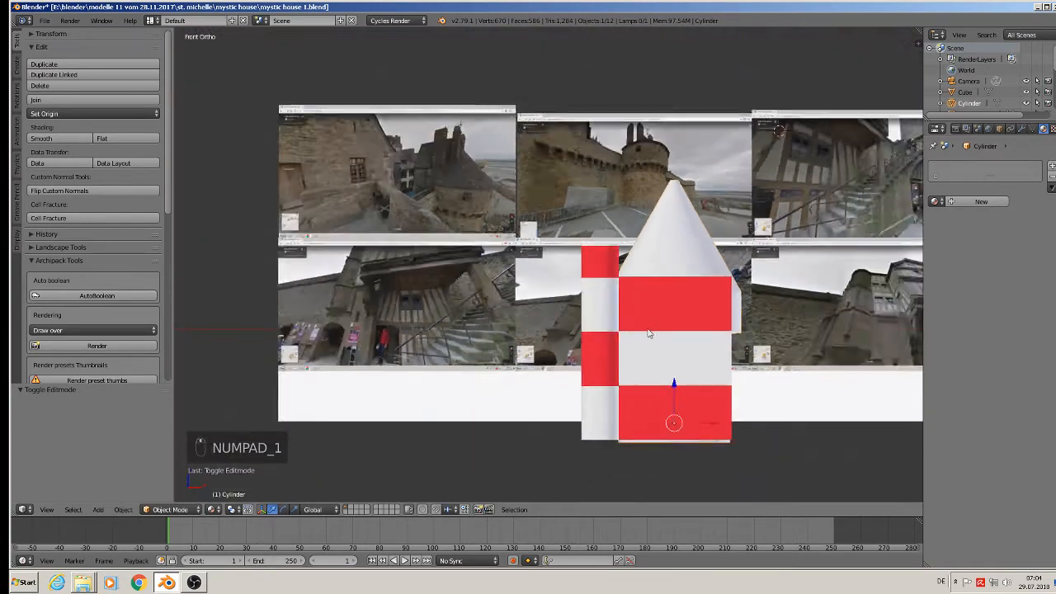
middle_click_drag(714, 350, 397, 299, "shift")
scroll(577, 202, "up", 1)
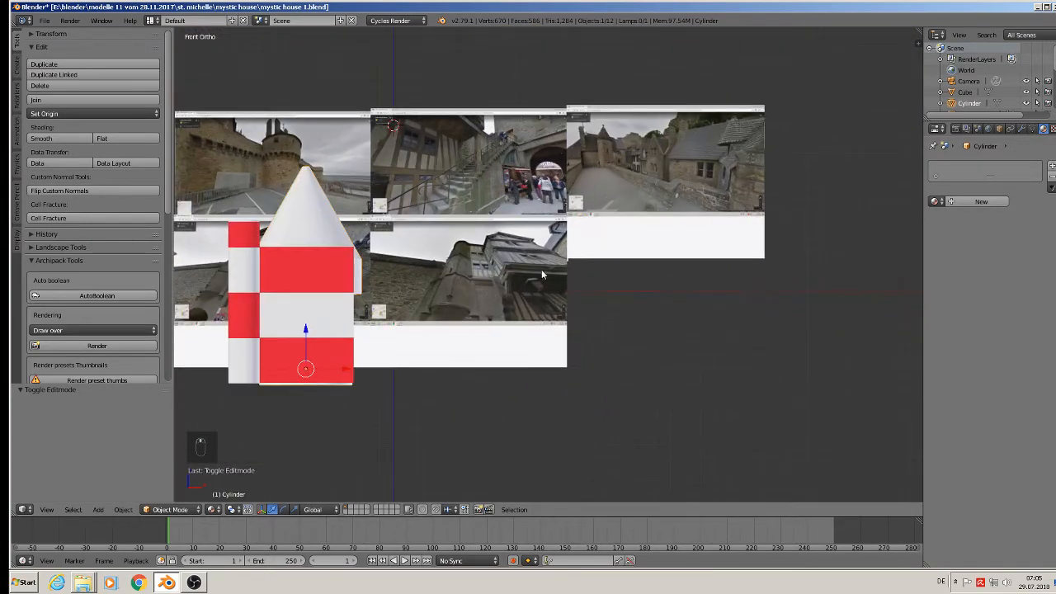
scroll(479, 248, "up", 5)
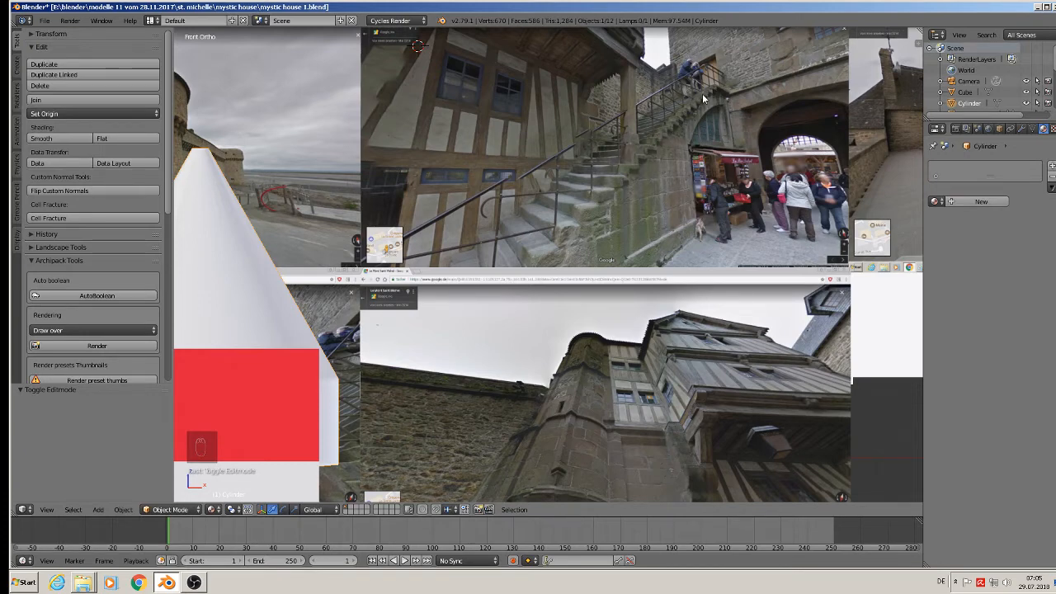
scroll(712, 87, "down", 6)
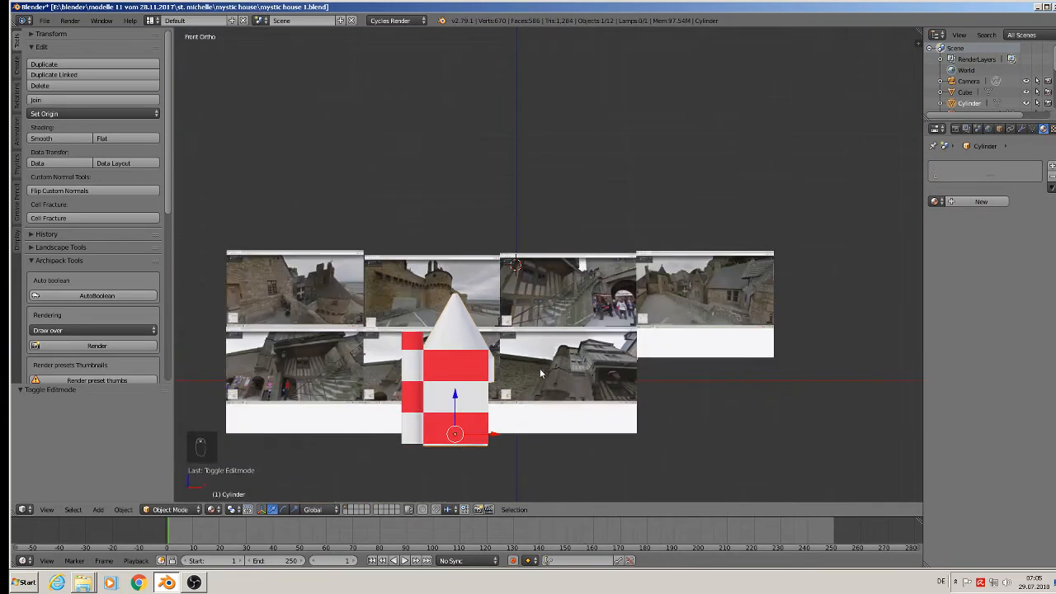
Step: Place the 3D cursor just below the house in front view and add a plane there, rotated 90° about X
key("a")
left_click(536, 334)
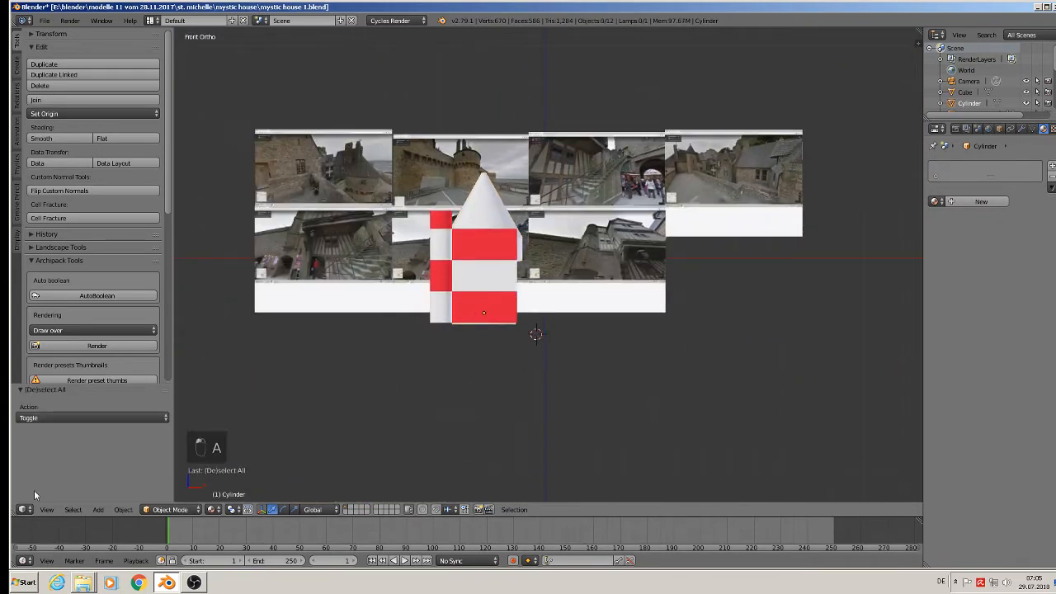
left_click(98, 510)
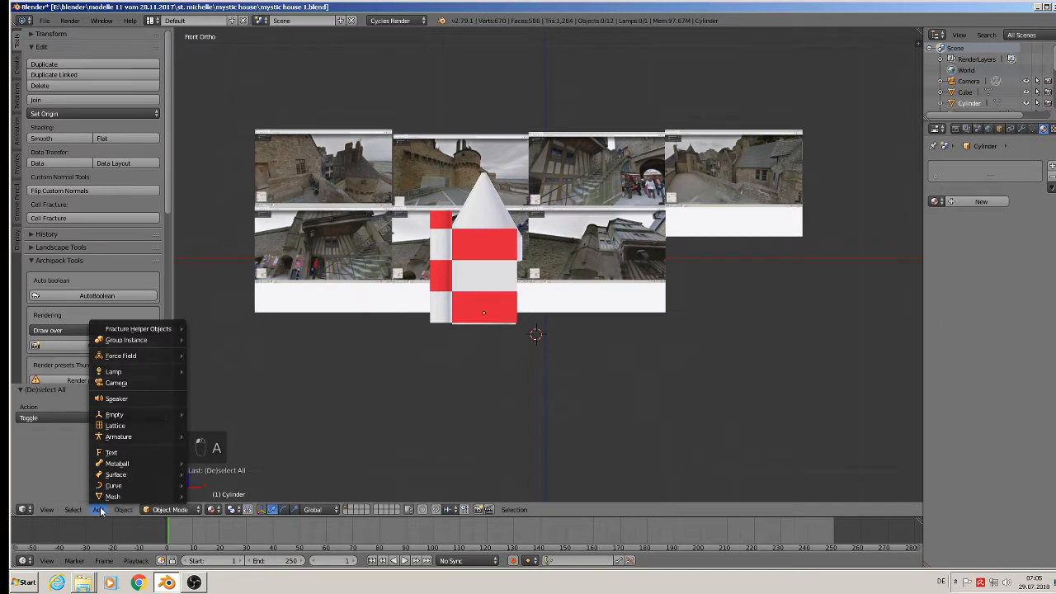
mouse_move(115, 496)
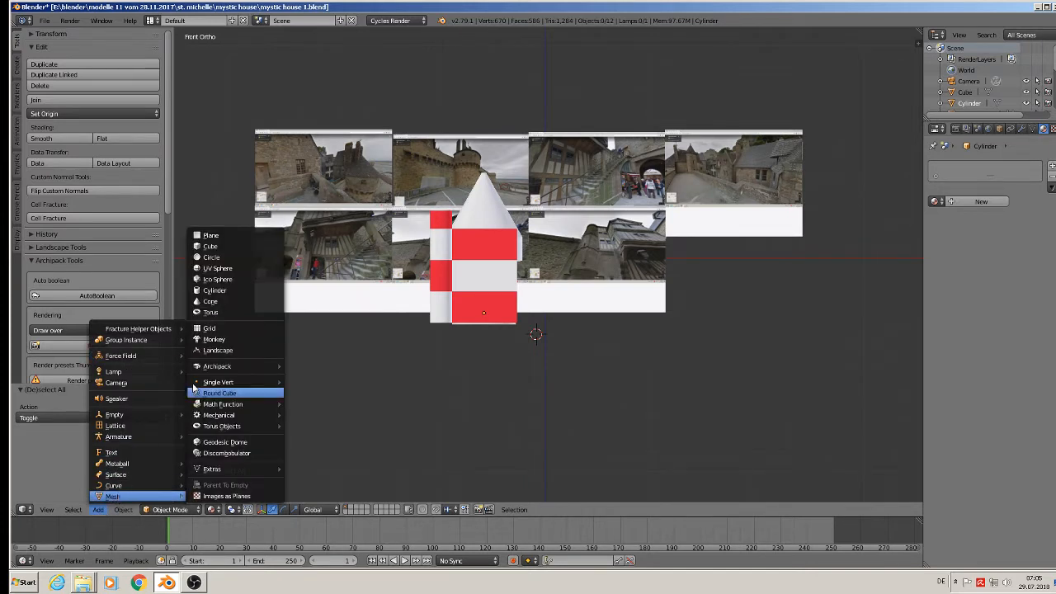
left_click(213, 236)
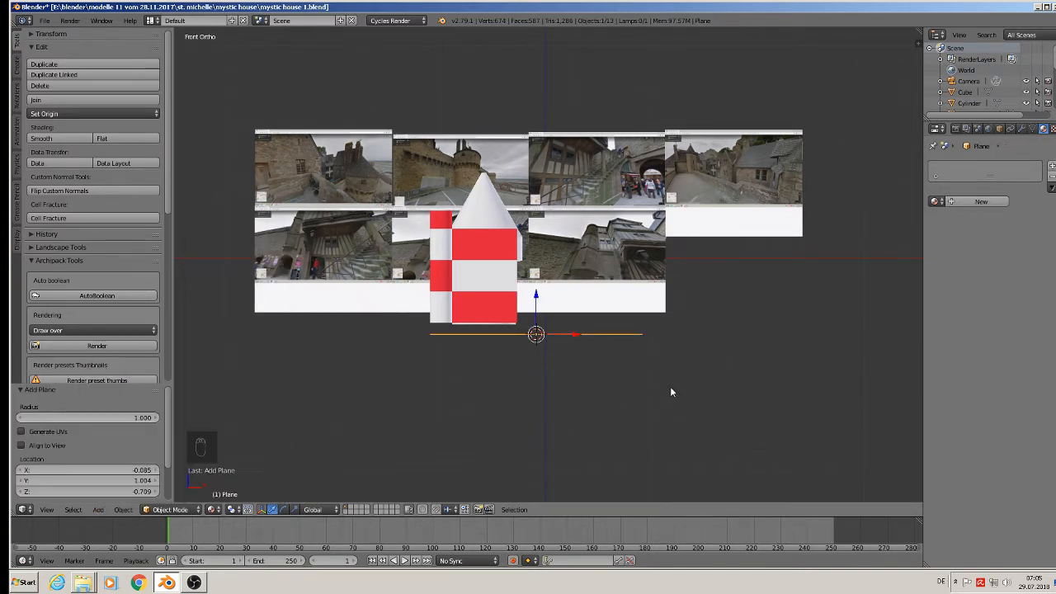
type("rx90")
key("Return")
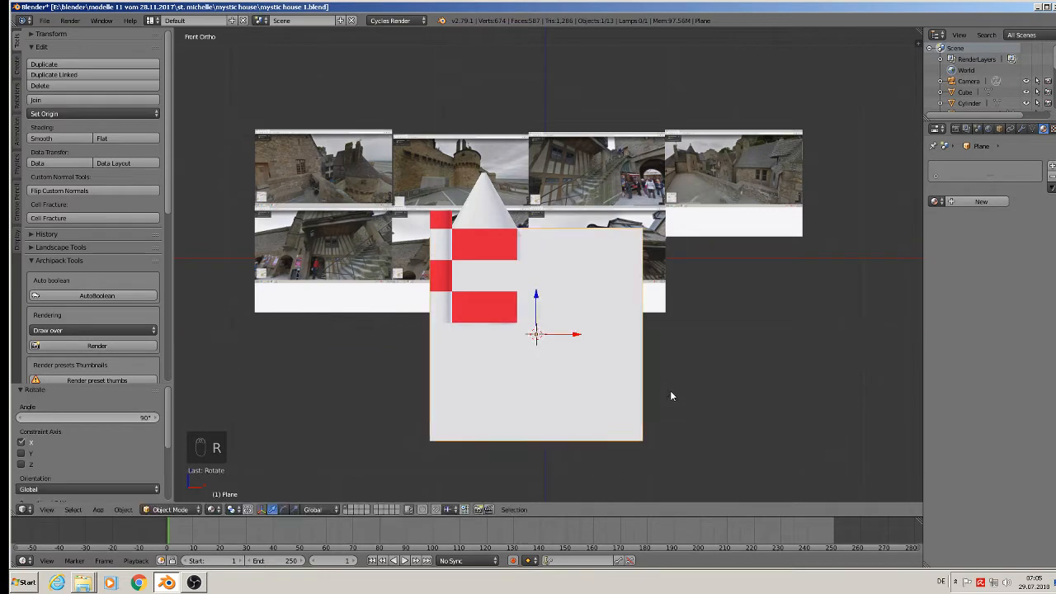
Step: Scale the new plane to 0.081 and flatten it along Z to about 0.2 to form a stair riser
key("s")
left_click(546, 342)
scroll(548, 345, "up", 3)
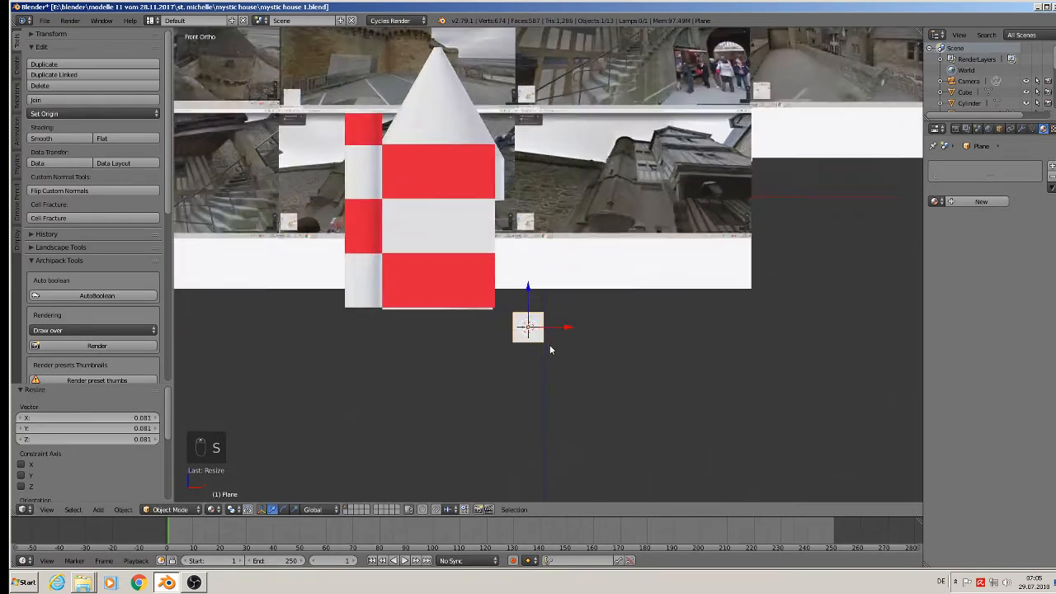
scroll(549, 346, "up", 5)
key("s")
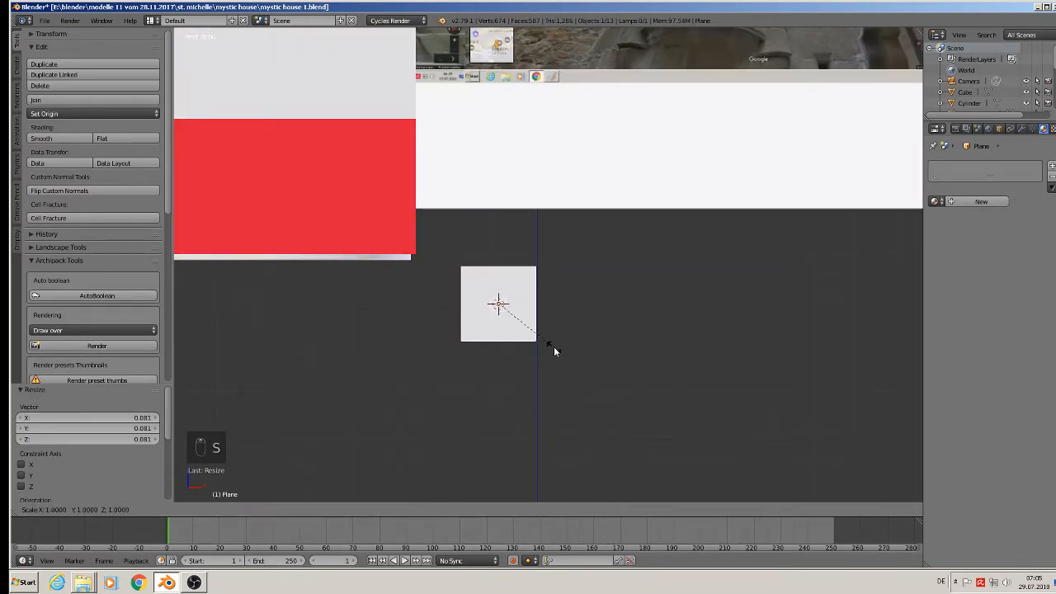
key("z")
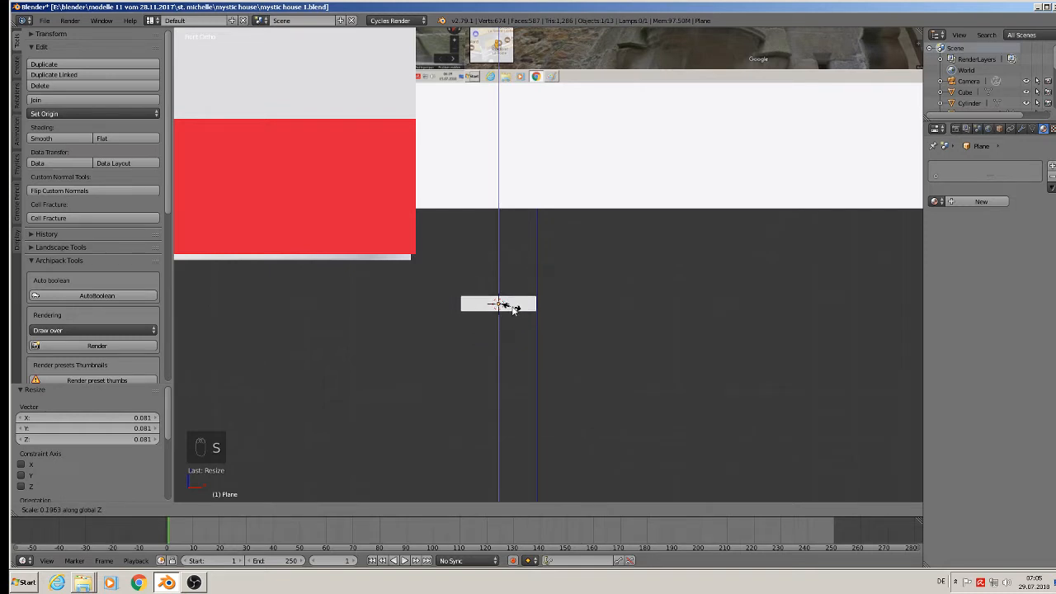
left_click(512, 307)
Step: Extrude the riser's top edge 0.043 along Y to form the tread, and return to Object Mode
middle_click_drag(511, 306, 454, 365)
key("Tab")
middle_click_drag(522, 272, 502, 294)
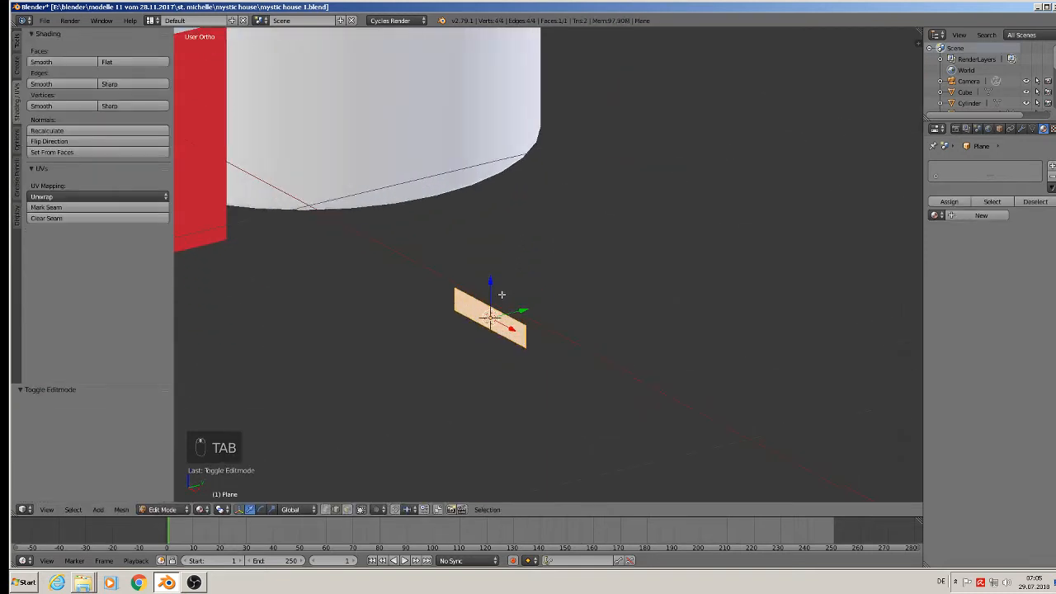
right_click(489, 306)
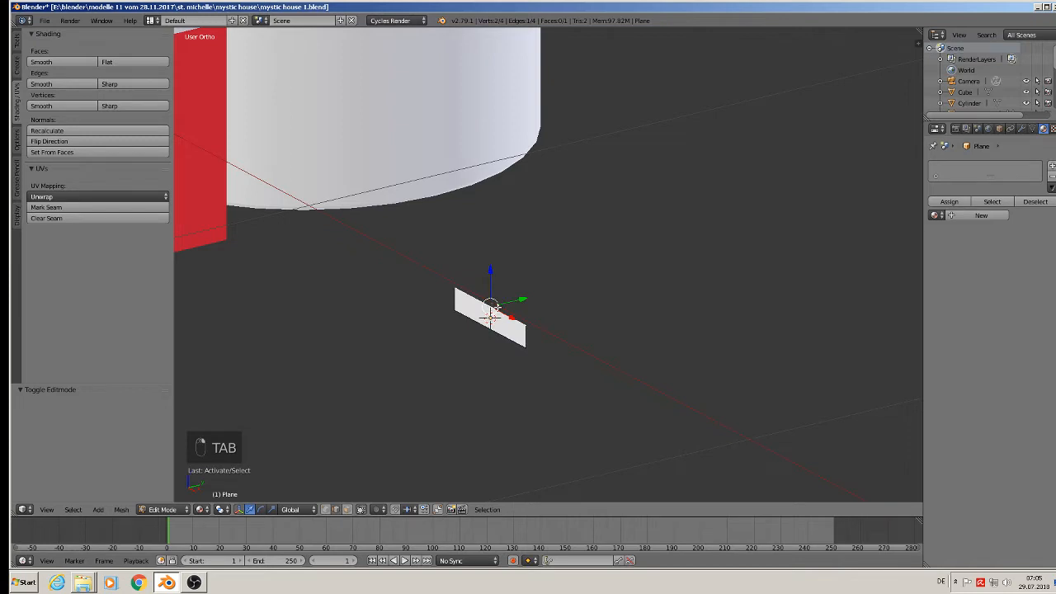
key("e")
left_click(546, 292)
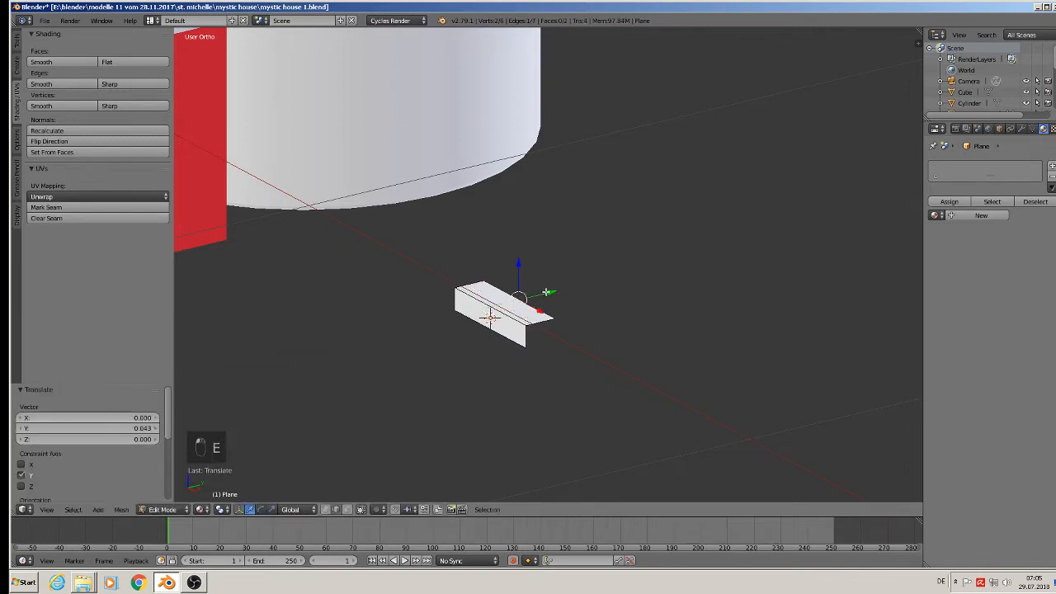
key("Tab")
Step: Add an Array modifier to the stair step with a relative Z offset of 1.0
left_click(1021, 129)
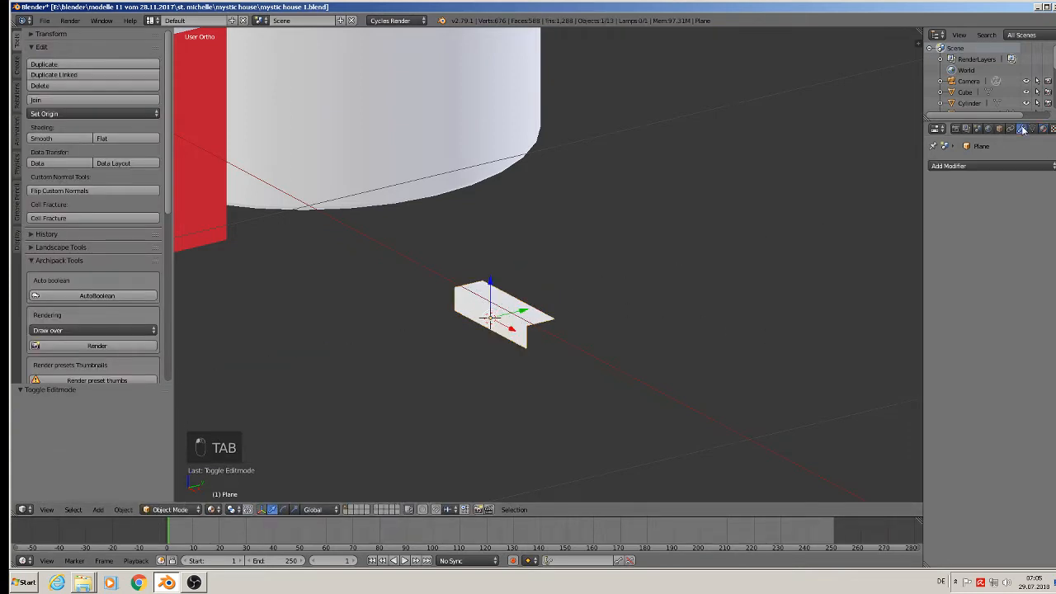
left_click(978, 167)
left_click(854, 198)
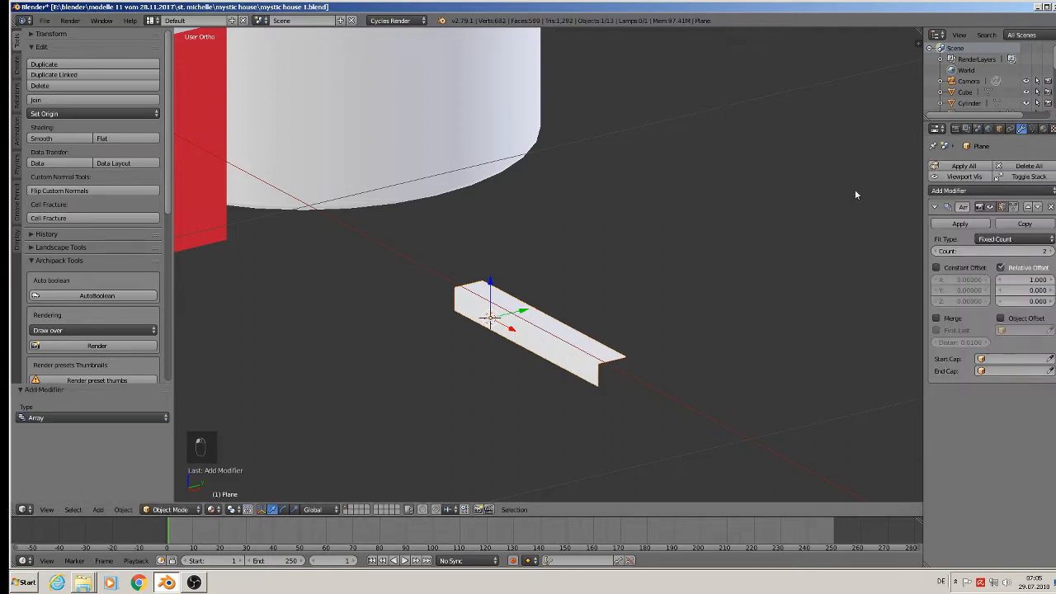
left_click(1000, 267)
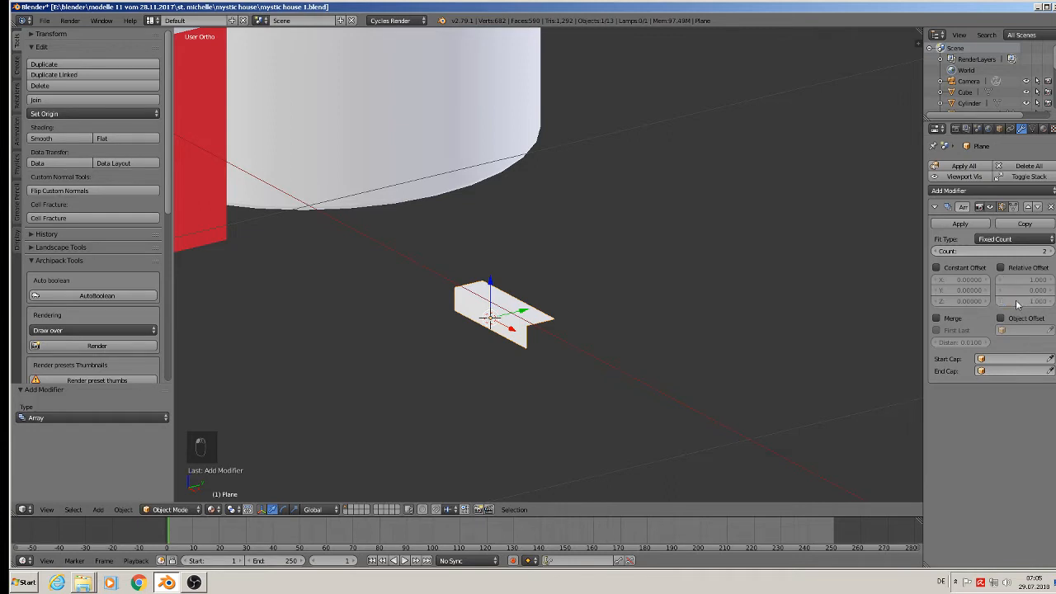
left_click(1000, 267)
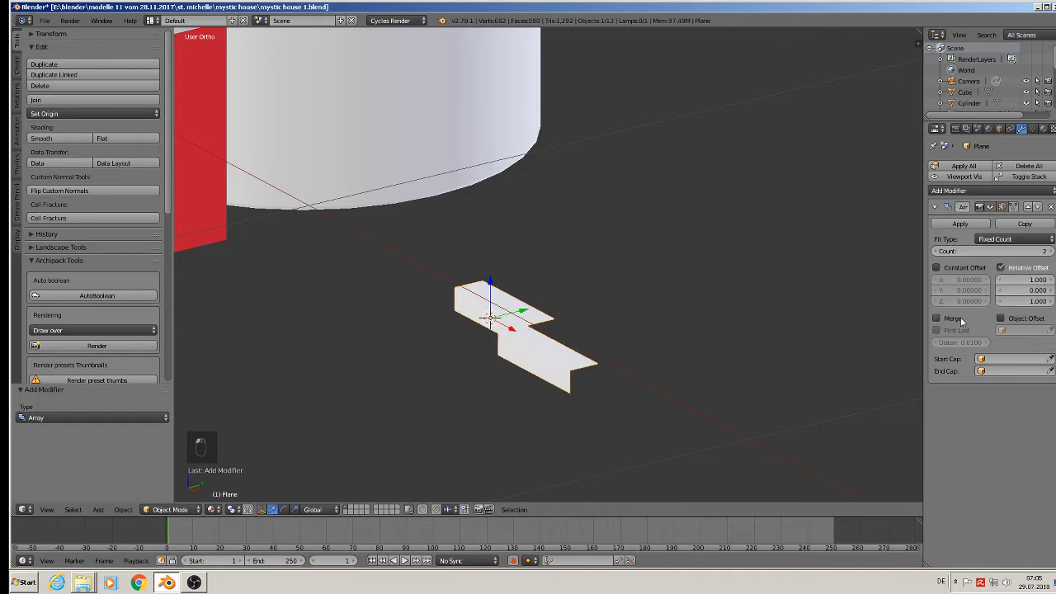
Step: Apply the stair step's rotation and scale in Object Mode
mouse_move(746, 363)
middle_mouse_down()
mouse_move(717, 347)
mouse_move(755, 357)
middle_mouse_up()
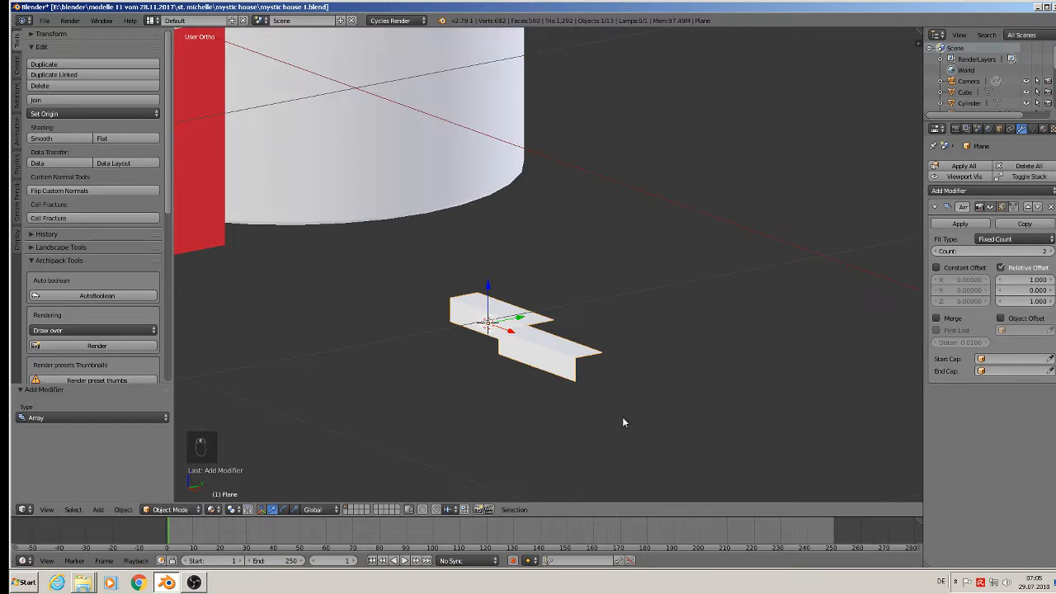
key("Tab")
key("a")
key("a")
key("a")
key("a")
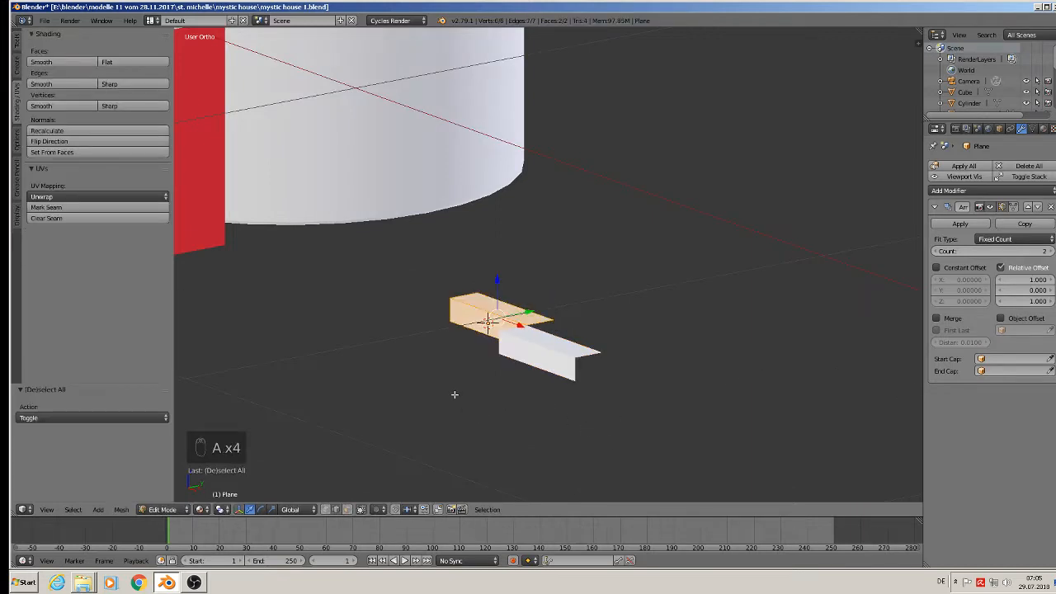
left_click(121, 508)
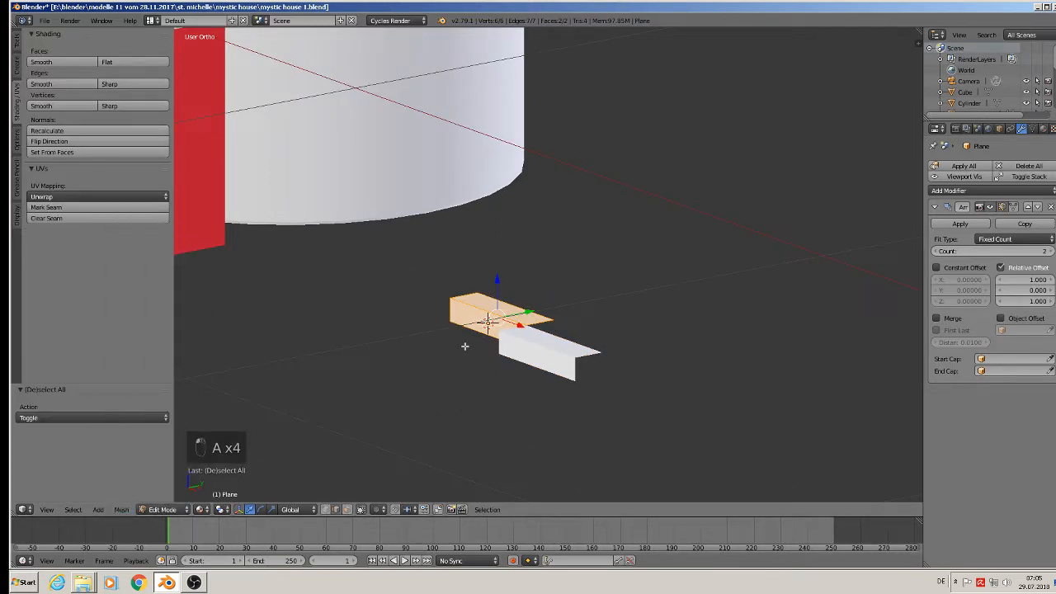
key("Tab")
left_click(122, 509)
mouse_move(173, 426)
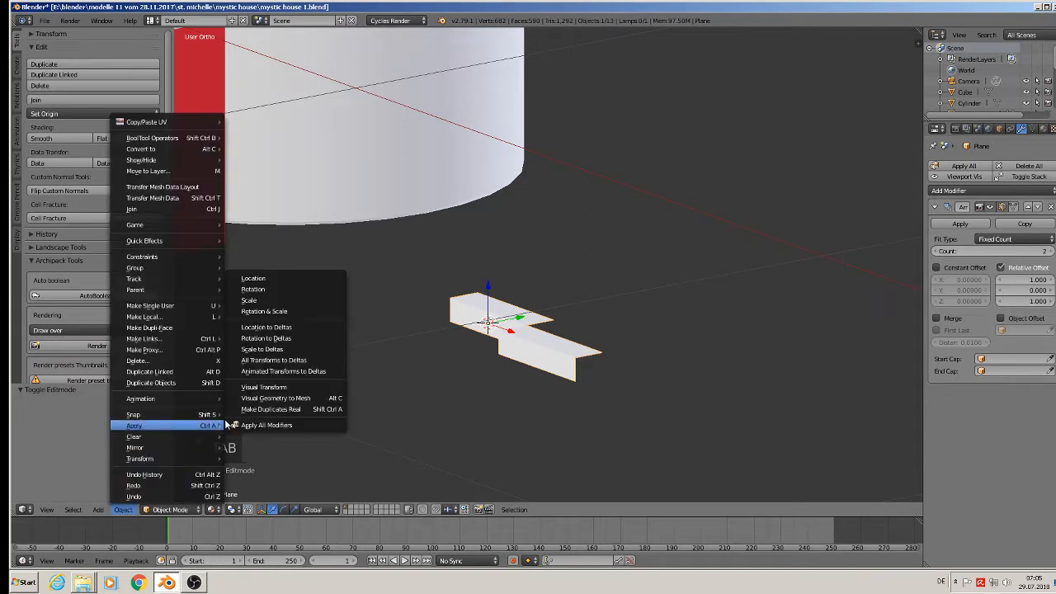
left_click(281, 316)
Step: Set the array's relative X offset to 0 and Y offset to 0.9 so the copies rise as stairs
key("Tab")
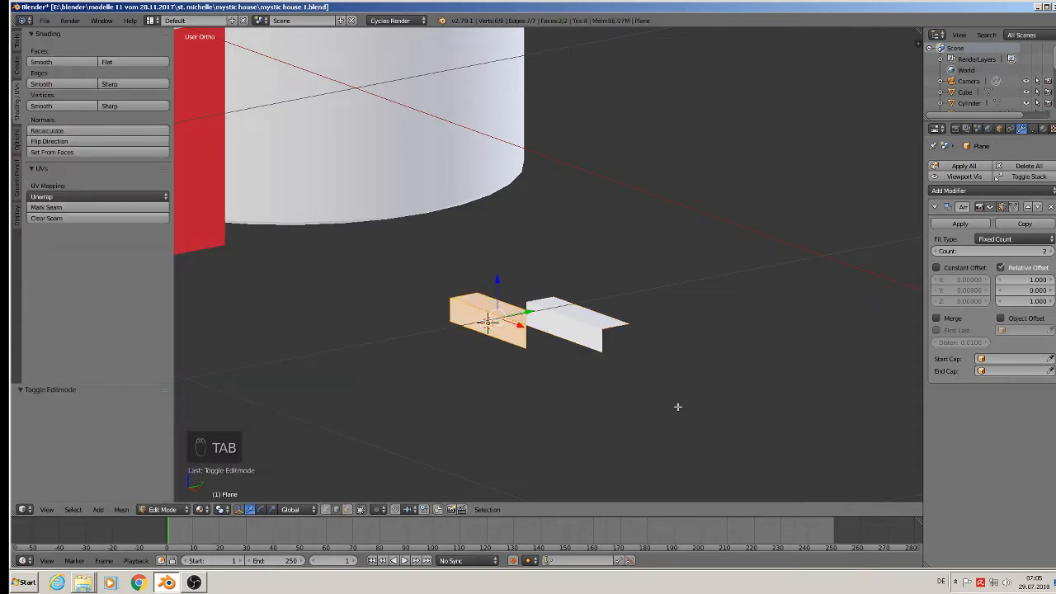
middle_click_drag(679, 405, 786, 405)
left_click(1029, 281)
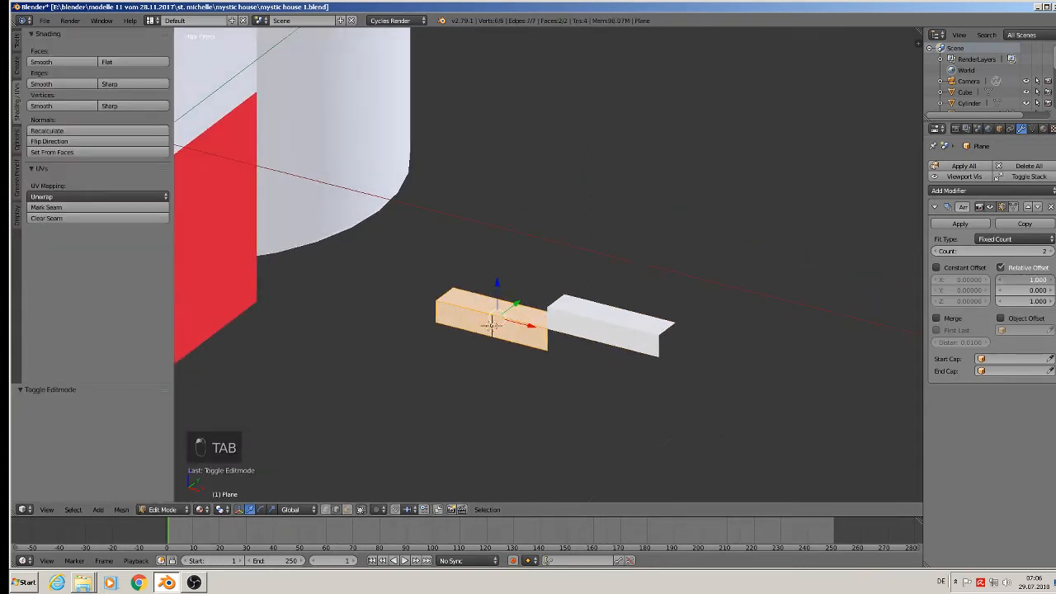
type("0")
key("Return")
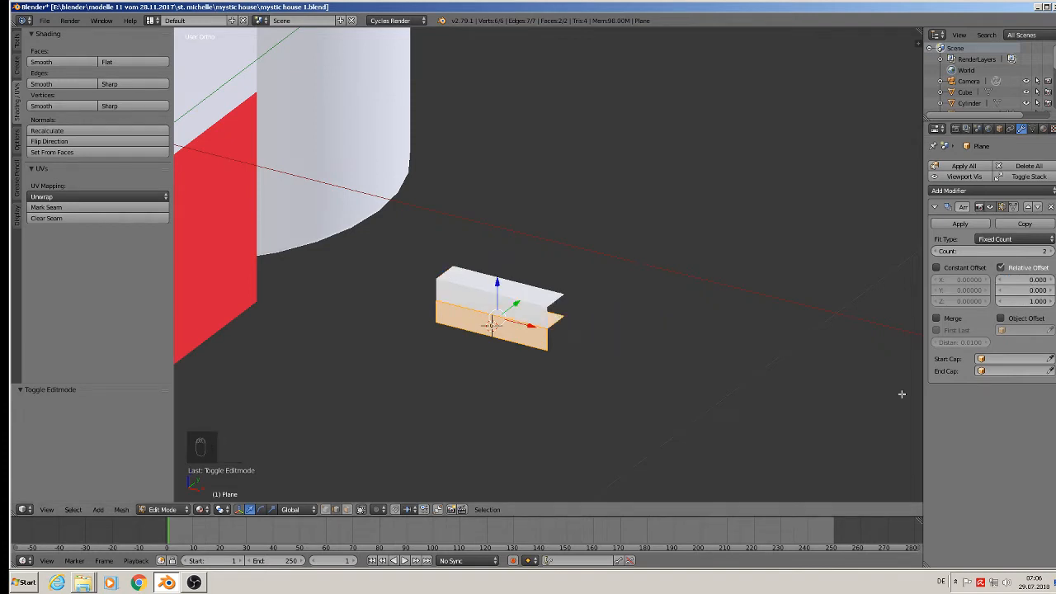
middle_click_drag(900, 394, 819, 402)
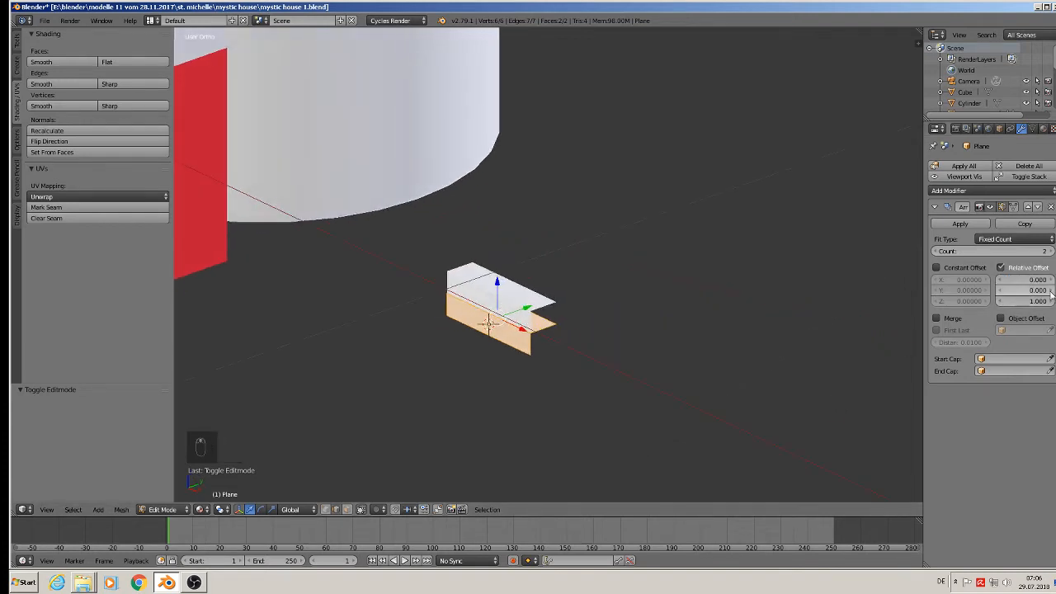
left_click_drag(1051, 293, 1055, 293)
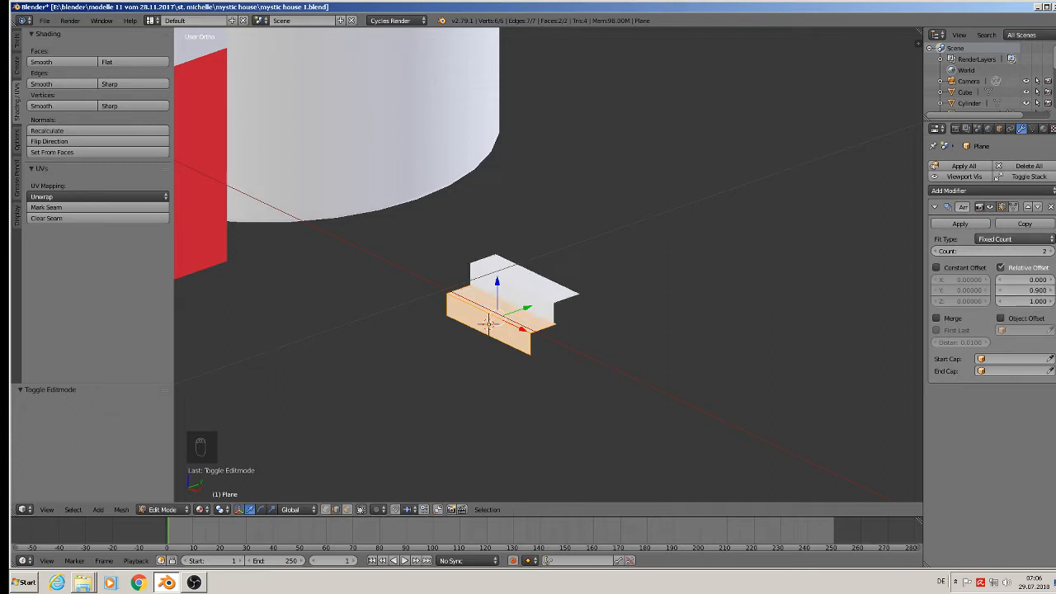
Step: Set the stair array's count to 24 and its relative Y offset to 1.0
left_click(1026, 252)
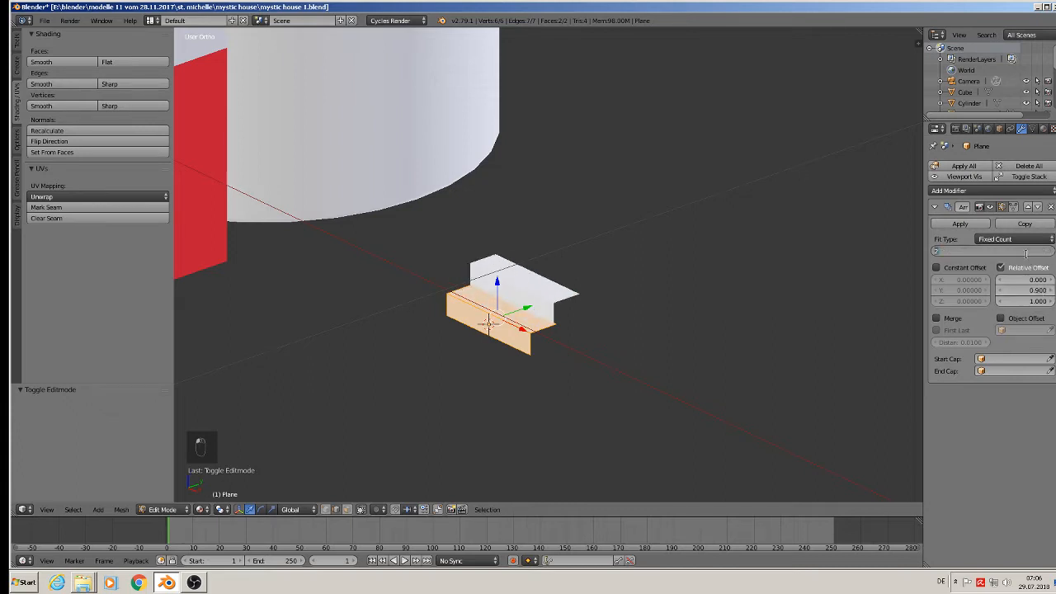
key("Return")
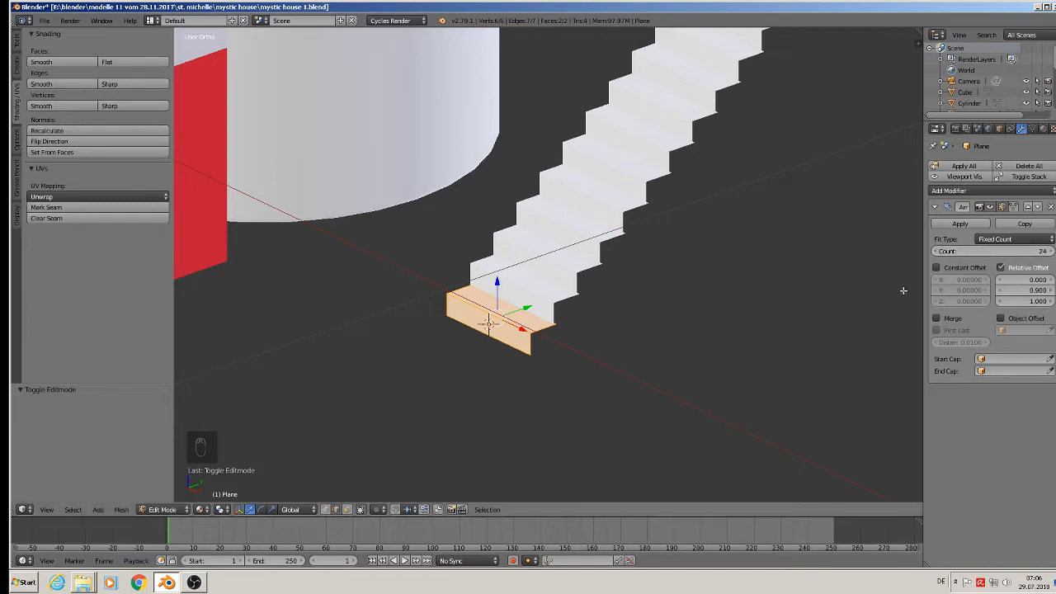
middle_click_drag(898, 332, 787, 328)
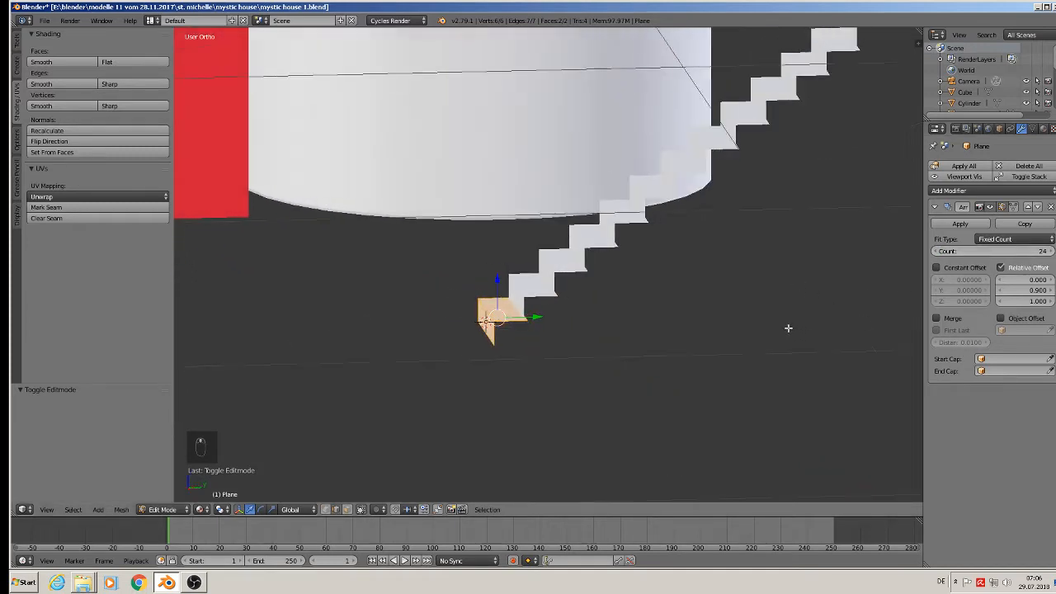
left_click(1051, 290)
middle_click_drag(875, 325, 713, 325)
scroll(803, 349, "down", 3)
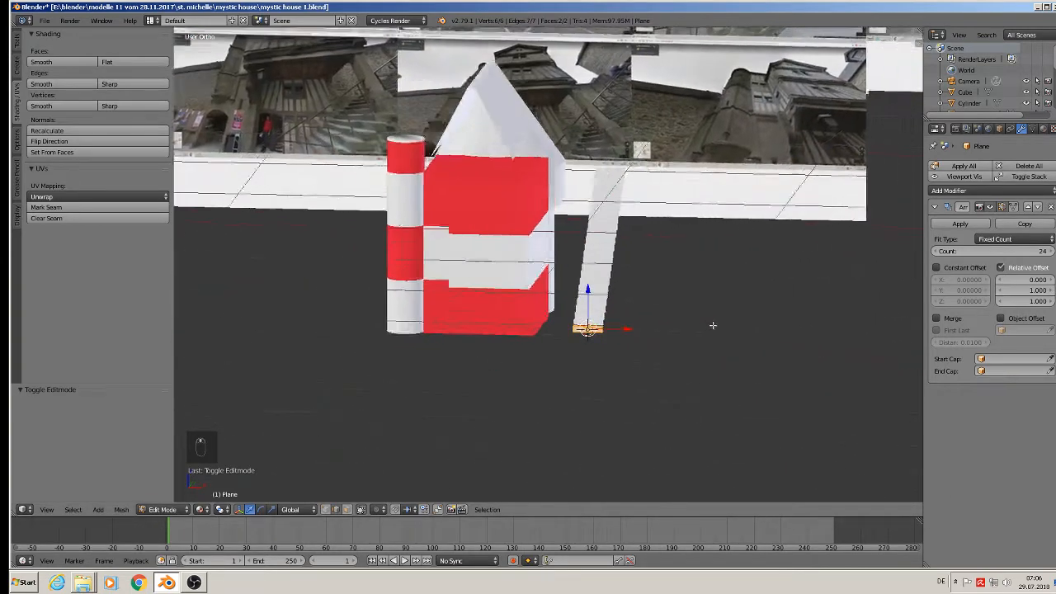
Step: Try to rotate the base stair step's mesh 90° about Z in Edit Mode
key("KP_1")
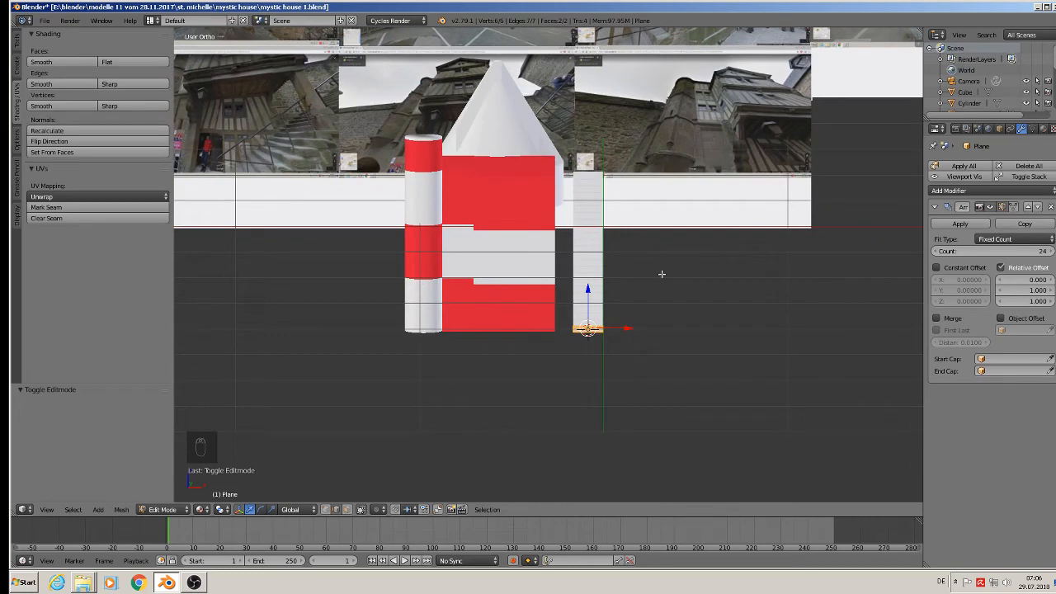
key("r")
key("z")
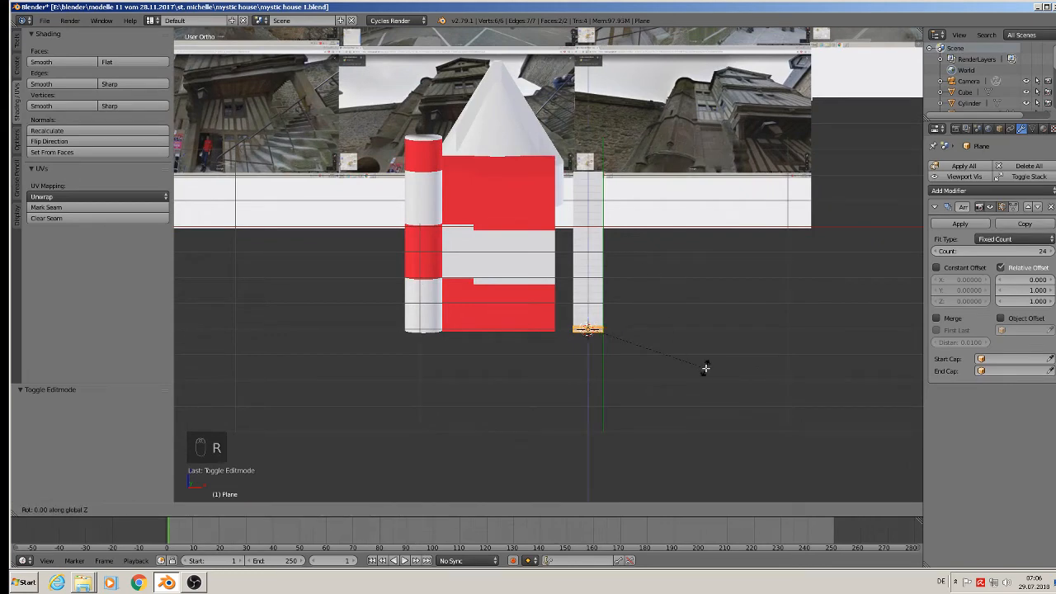
key("9")
key("0")
right_click(705, 368)
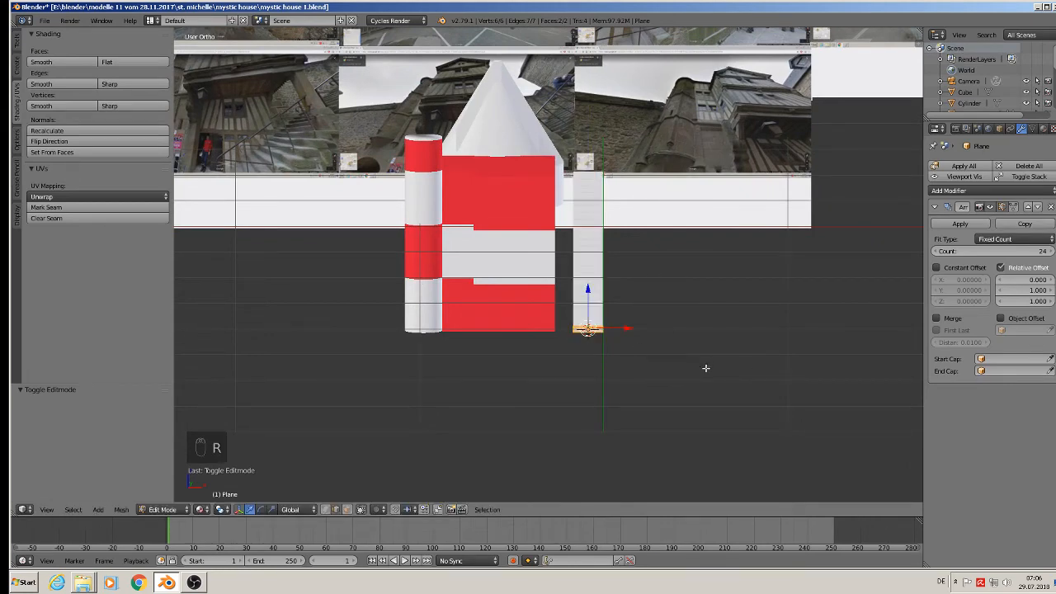
mouse_move(705, 367)
middle_mouse_down()
mouse_move(658, 368)
mouse_move(700, 369)
middle_mouse_up()
key("r")
key("z")
key("9")
key("0")
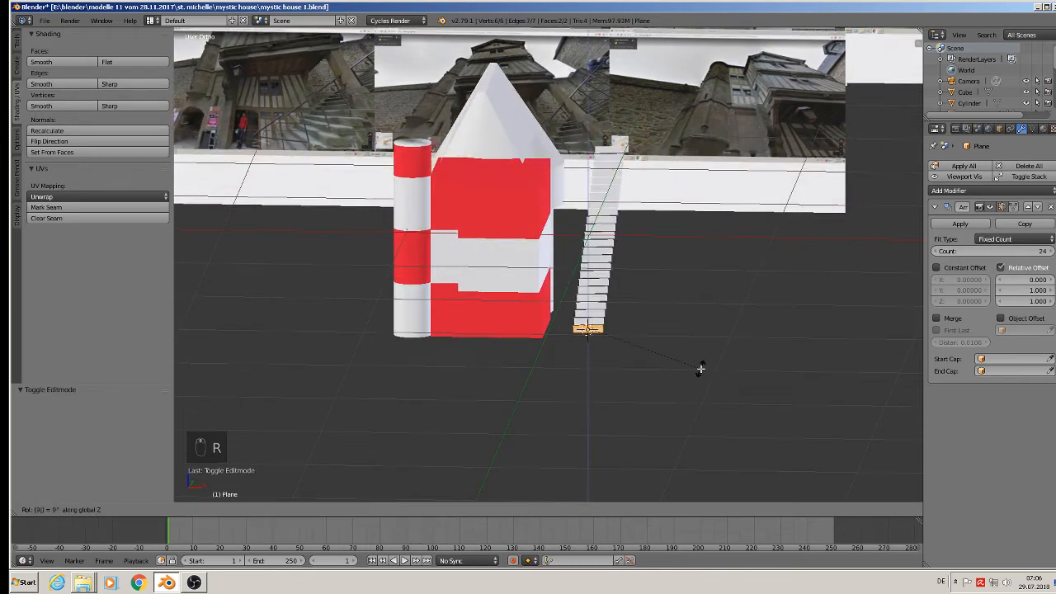
left_click(699, 368)
middle_click_drag(655, 365, 607, 389)
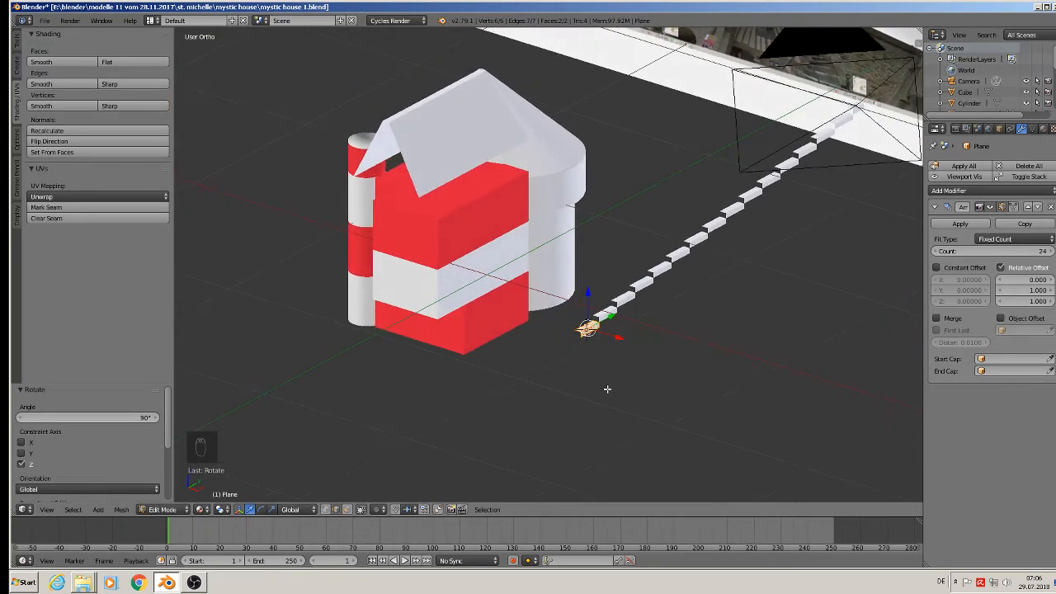
Step: Undo the base step's rotation, deselect its geometry and return the stairs to Object Mode
key("ctrl+z")
key("a")
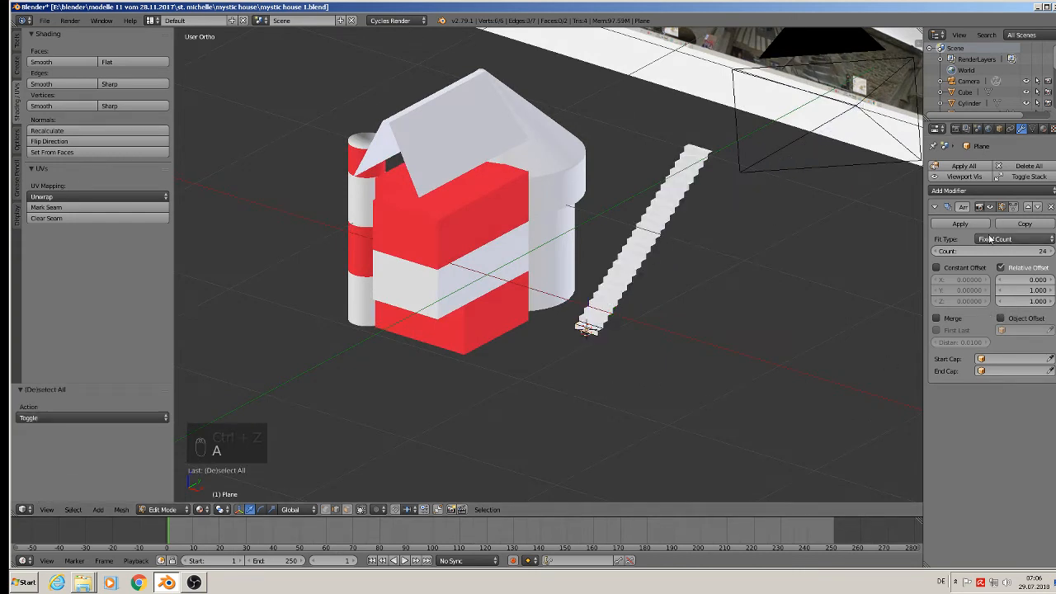
key("Tab")
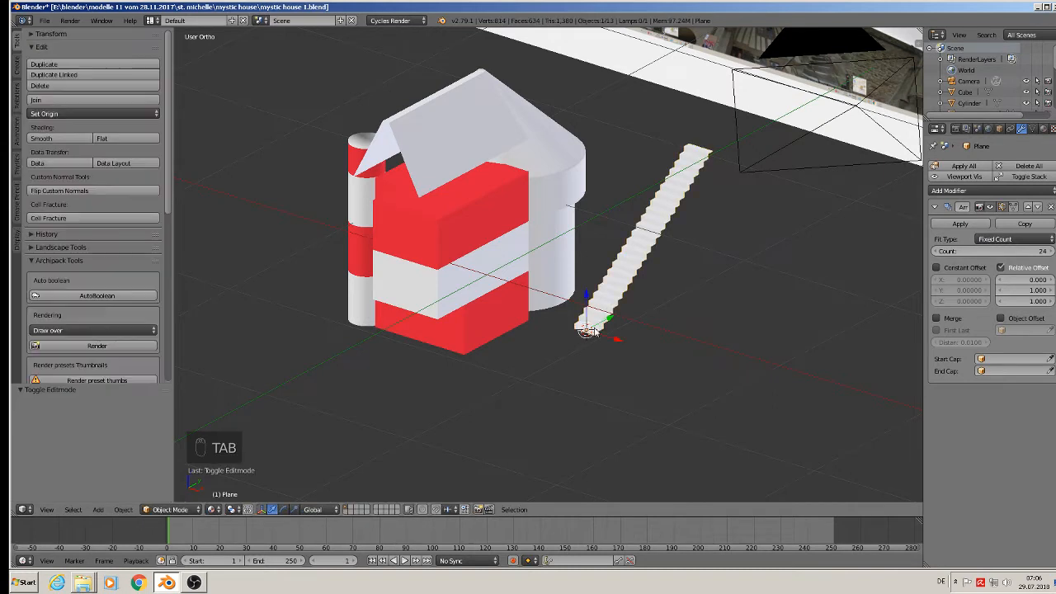
Step: Duplicate the finished stairs and move the copy about 1.08 units along the X axis
key("shift+d")
right_click(621, 343)
left_click_drag(617, 338, 776, 384)
Step: Rotate the original stairs by 90° and a further 180° about the Z axis
right_click(589, 325)
type("r")
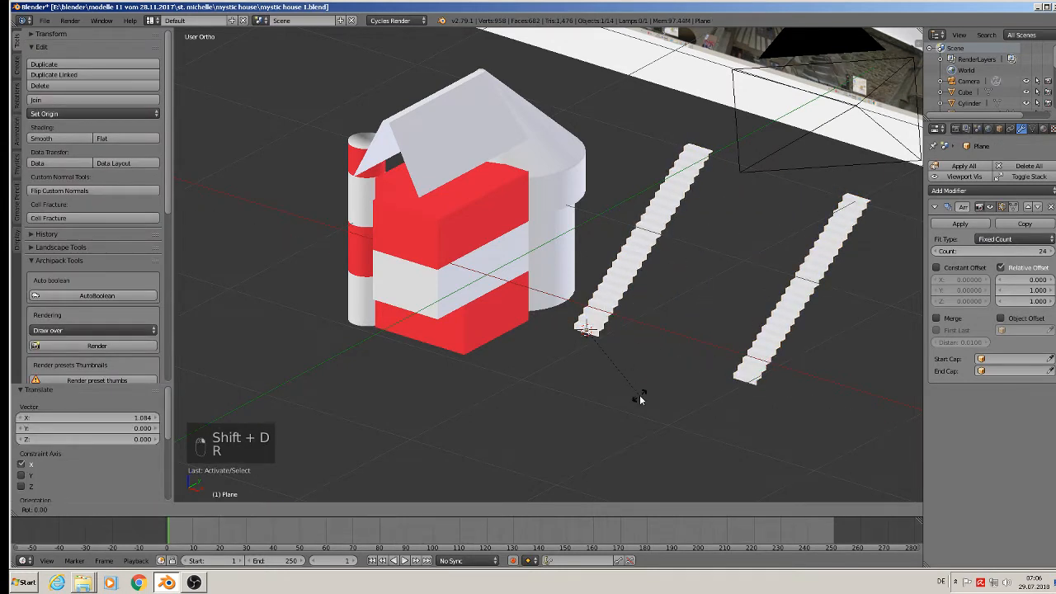
type("z90")
key("Return")
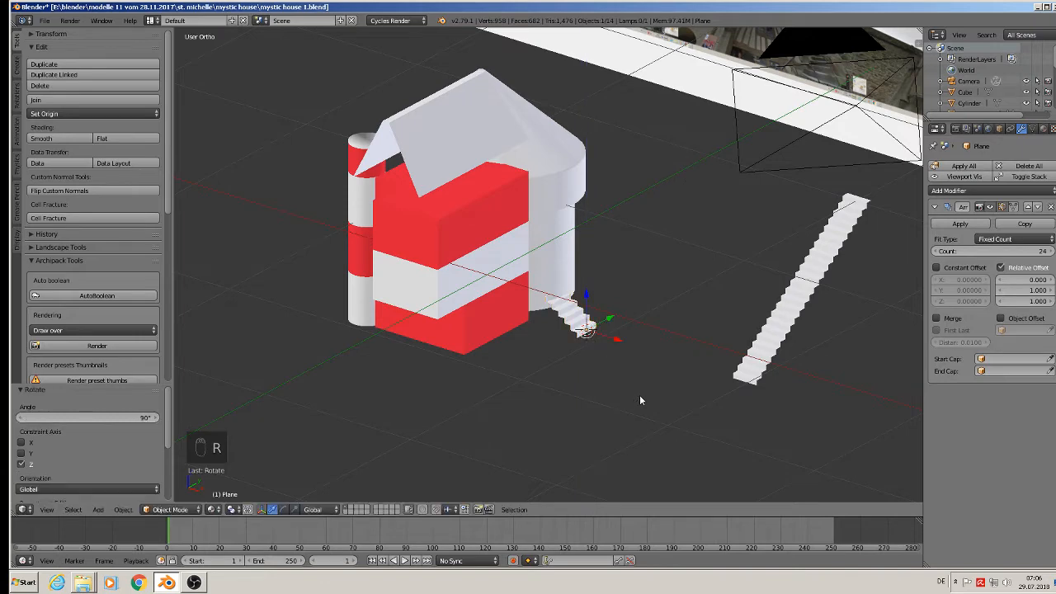
type("rz180")
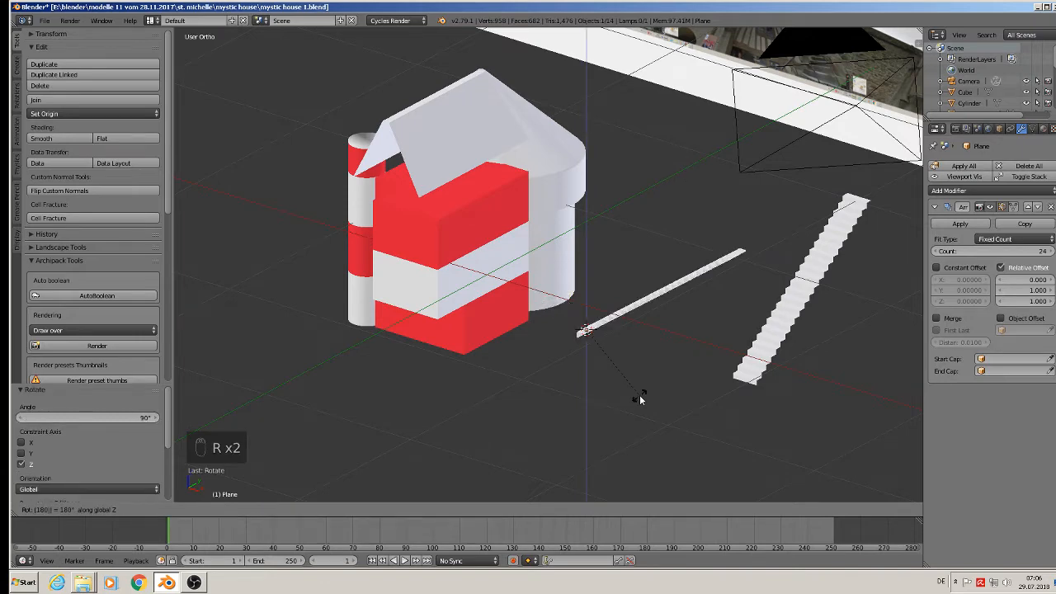
key("Return")
Step: Move the rotated stairs about -0.84 units along the Y axis, toward the front of the house
middle_click_drag(647, 412, 676, 405)
scroll(676, 405, "down", 1)
left_click_drag(571, 339, 606, 440)
middle_click_drag(617, 440, 681, 297, "shift")
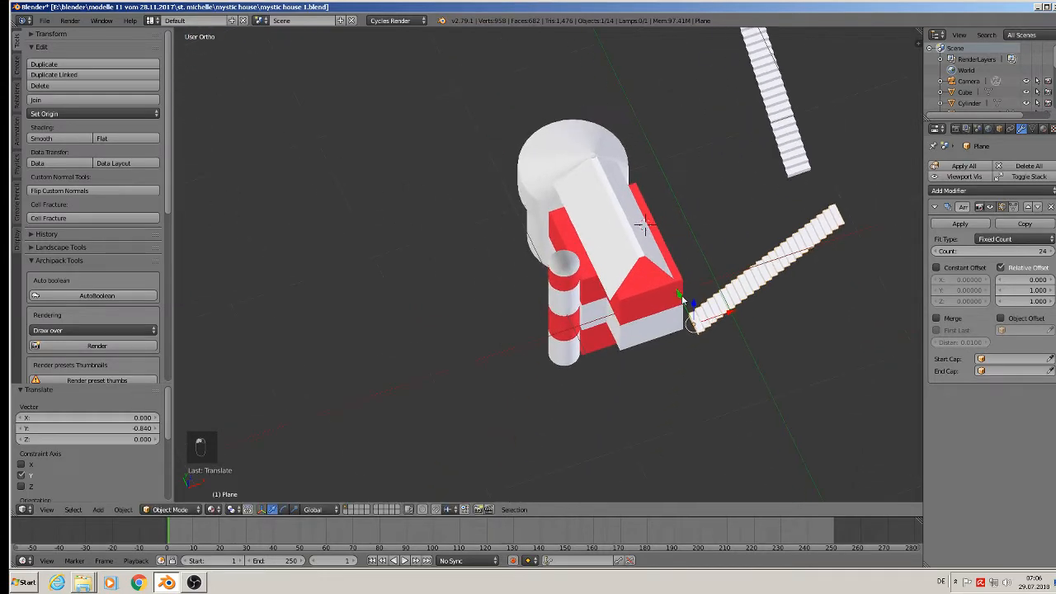
Step: Slide the stairs along X against the house front and lower them about 0.017 units to the house's base
key("KP_1")
scroll(363, 253, "up", 2)
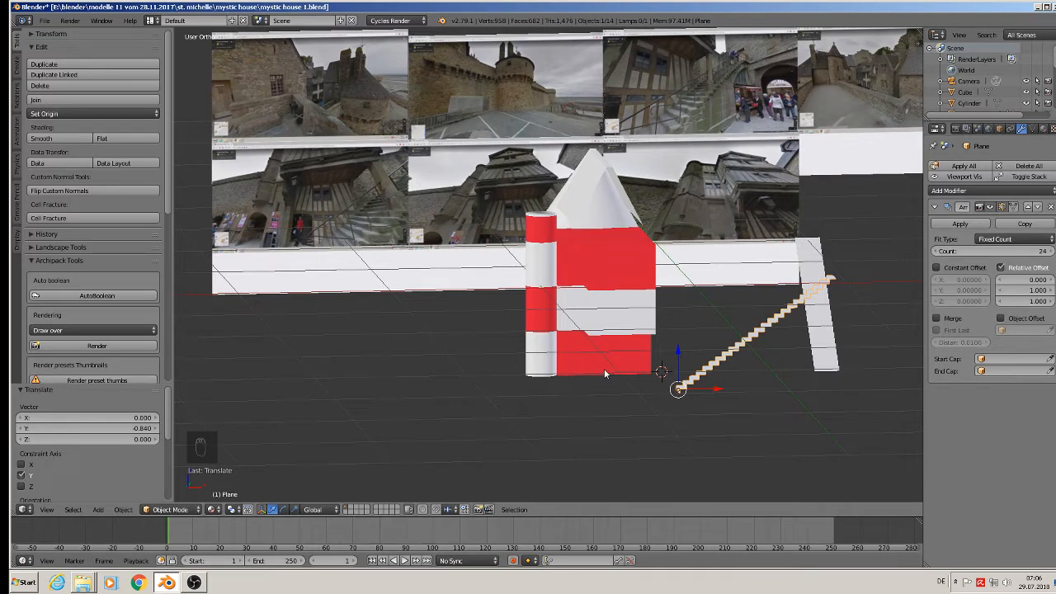
left_click_drag(713, 393, 612, 335)
middle_click_drag(612, 336, 658, 407)
scroll(666, 367, "up", 4)
left_click_drag(597, 422, 628, 446)
left_click_drag(663, 404, 664, 409)
middle_click_drag(664, 409, 672, 338)
scroll(610, 363, "down", 2)
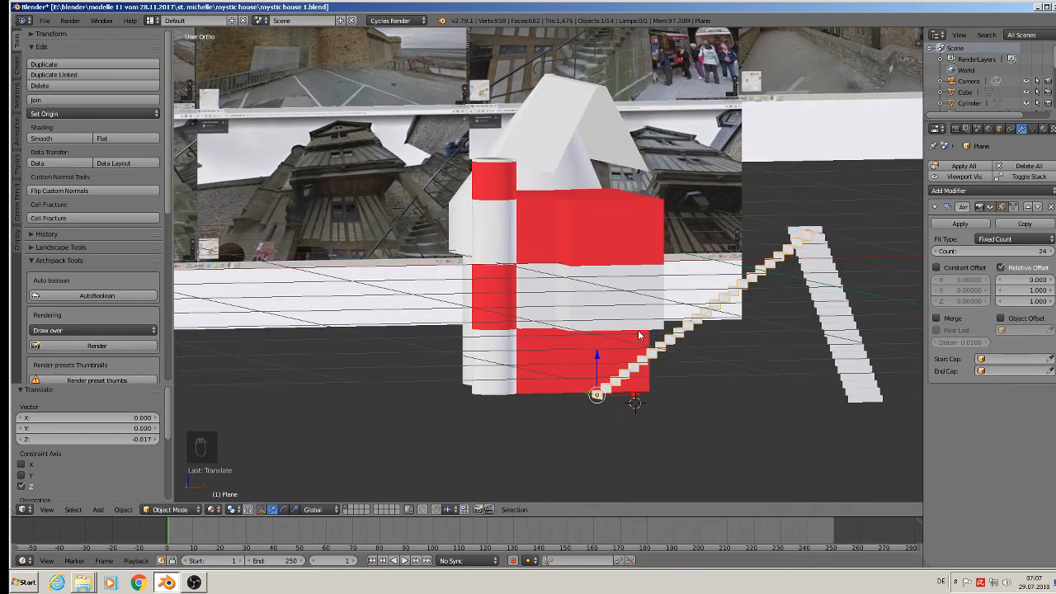
Step: Compare the stairs' slope and height with the reference photo showing the outside staircase
middle_click_drag(639, 335, 613, 332)
scroll(611, 332, "down", 2)
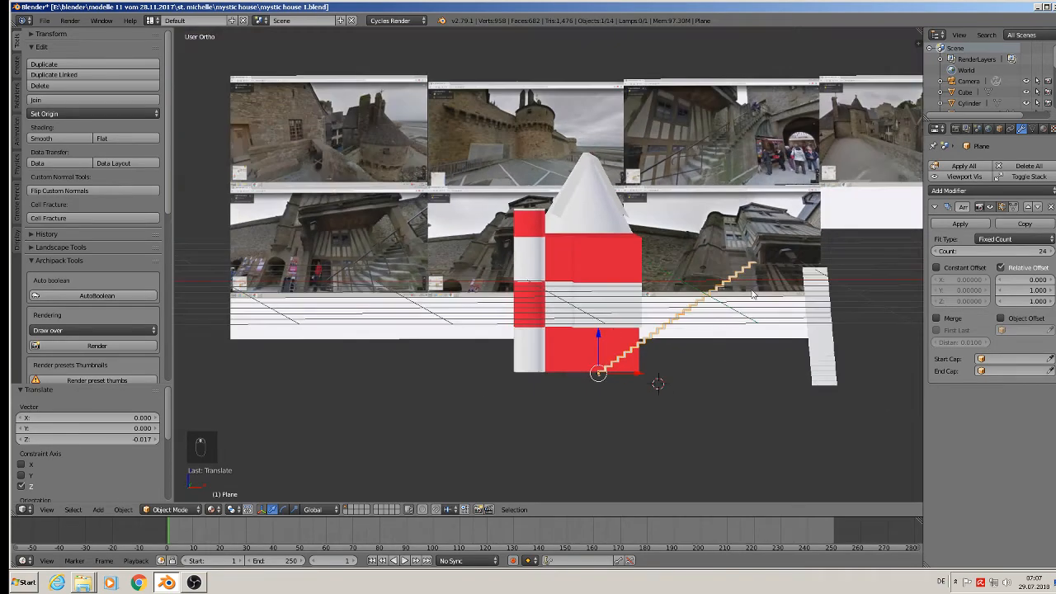
middle_click_drag(752, 294, 722, 317, "shift")
scroll(704, 216, "up", 5)
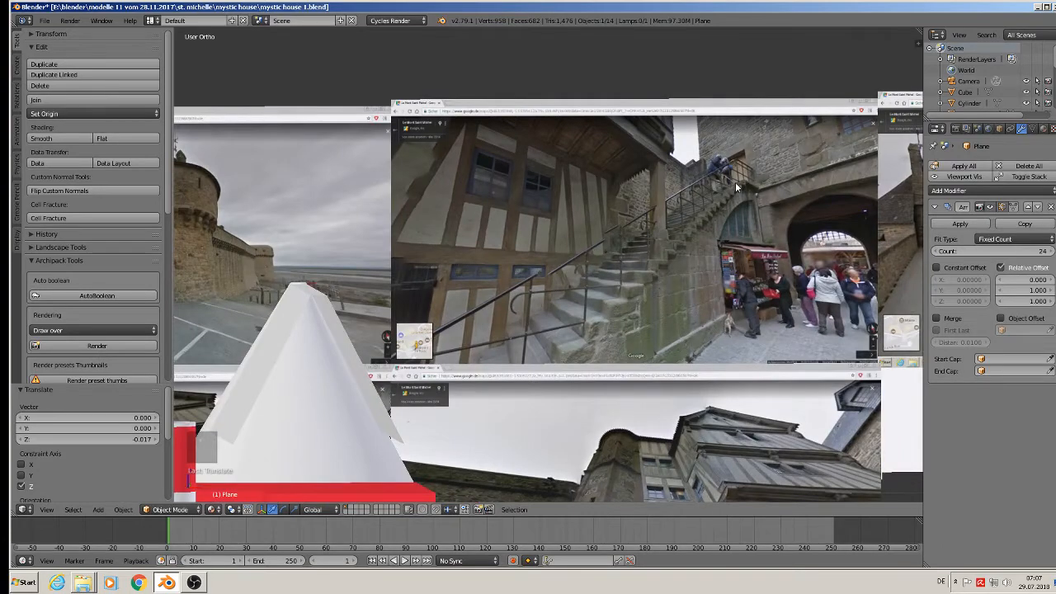
scroll(735, 184, "down", 5)
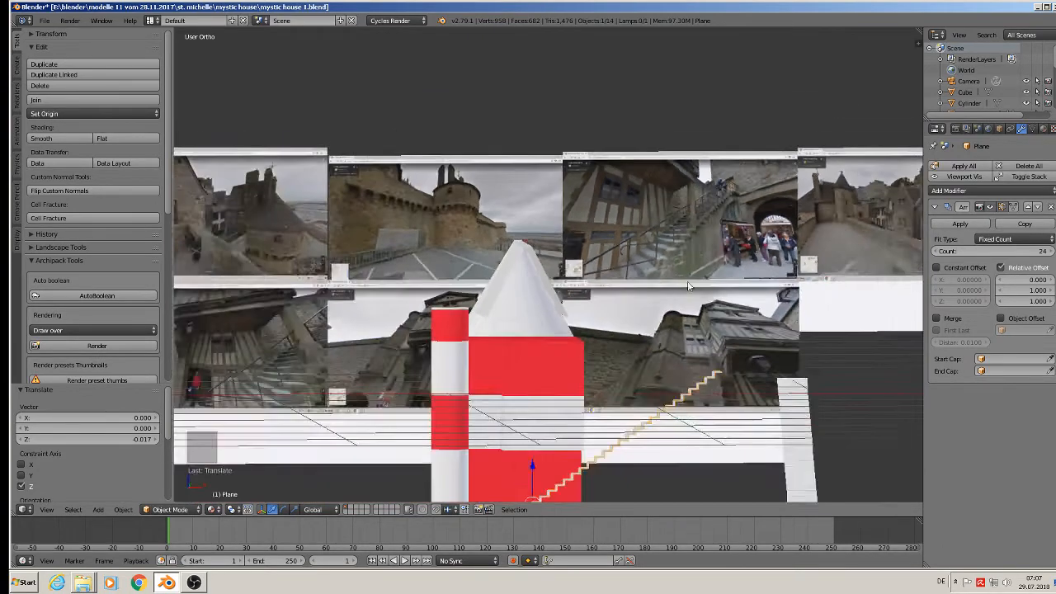
middle_click_drag(643, 349, 648, 283, "shift")
scroll(648, 283, "up", 3)
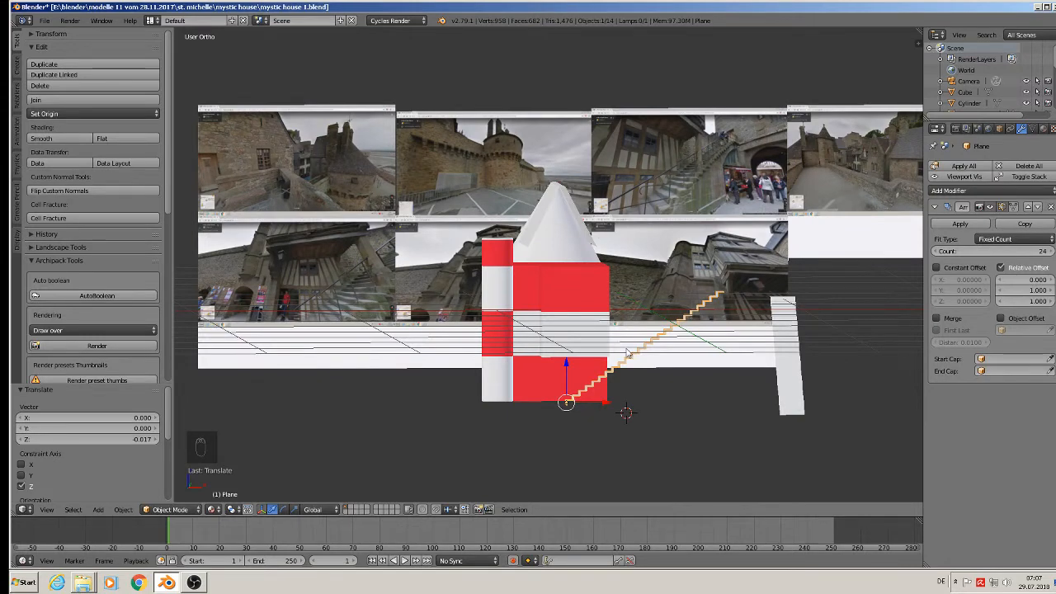
middle_click_drag(626, 353, 642, 311, "shift")
Step: Scale the base step's whole mesh to about 0.78 in Edit Mode so the front stairs shrink
scroll(617, 361, "up", 2)
scroll(620, 379, "up", 1)
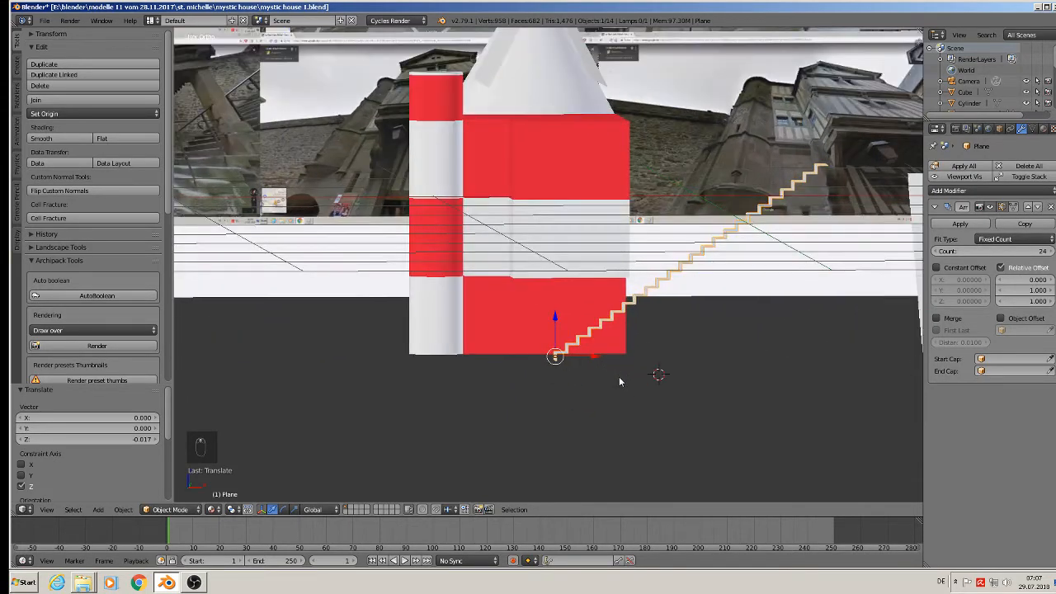
key("Tab")
key("a")
key("a")
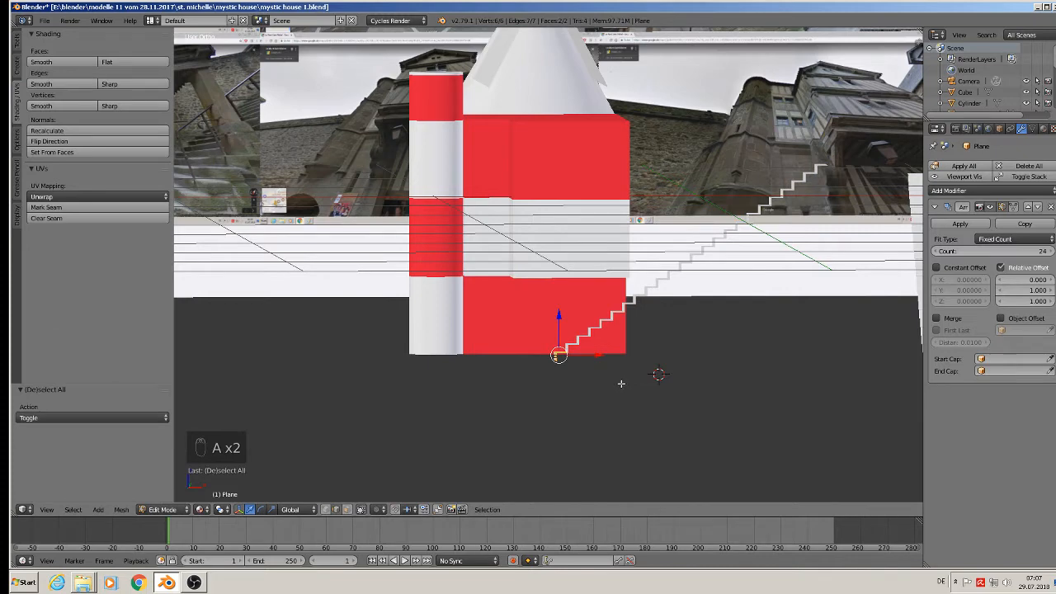
key("s")
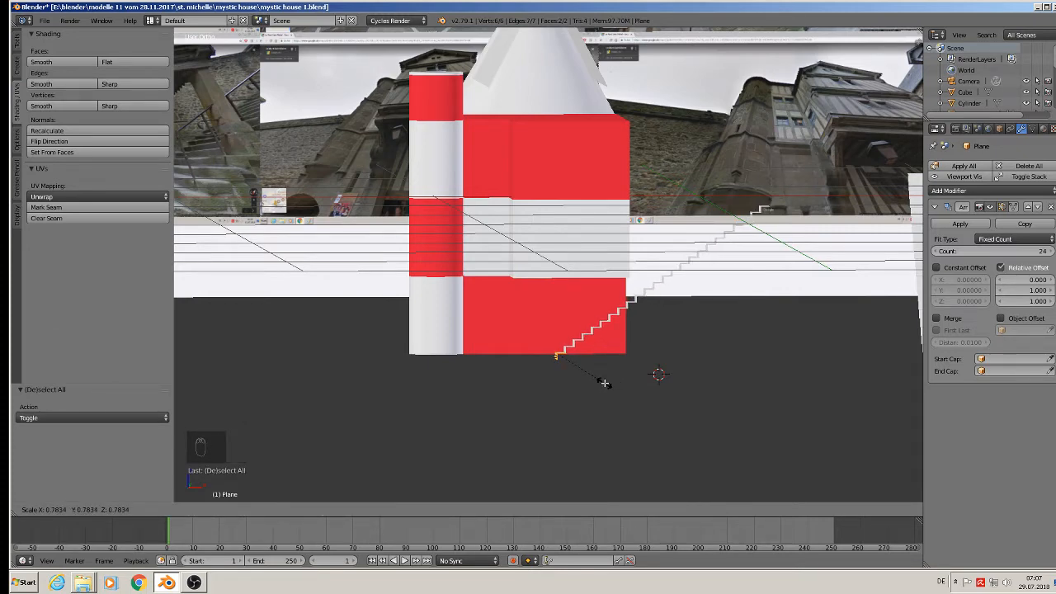
left_click(604, 382)
key("Tab")
middle_click_drag(604, 382, 620, 354)
key("a")
key("a")
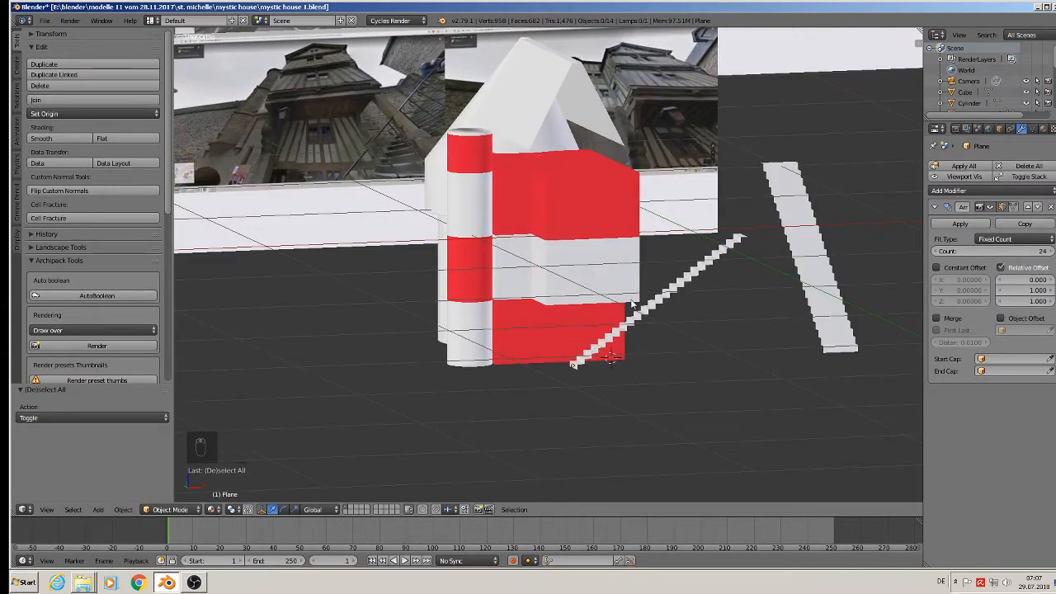
Step: Select all of the house block's vertices above its base in Edit Mode and raise them about 0.131 units along Z
key("KP_5")
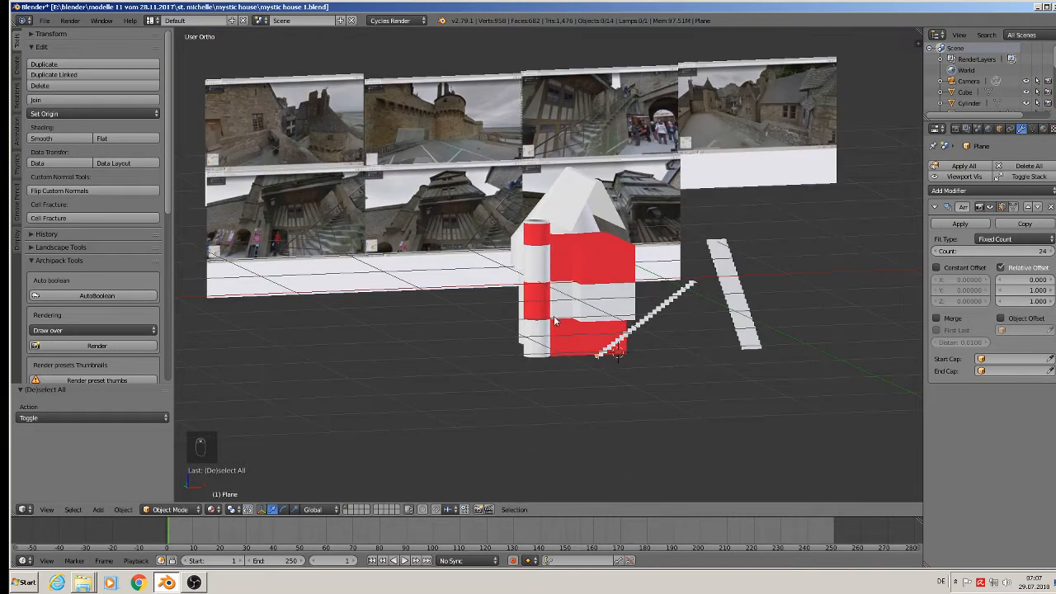
scroll(461, 284, "up", 4)
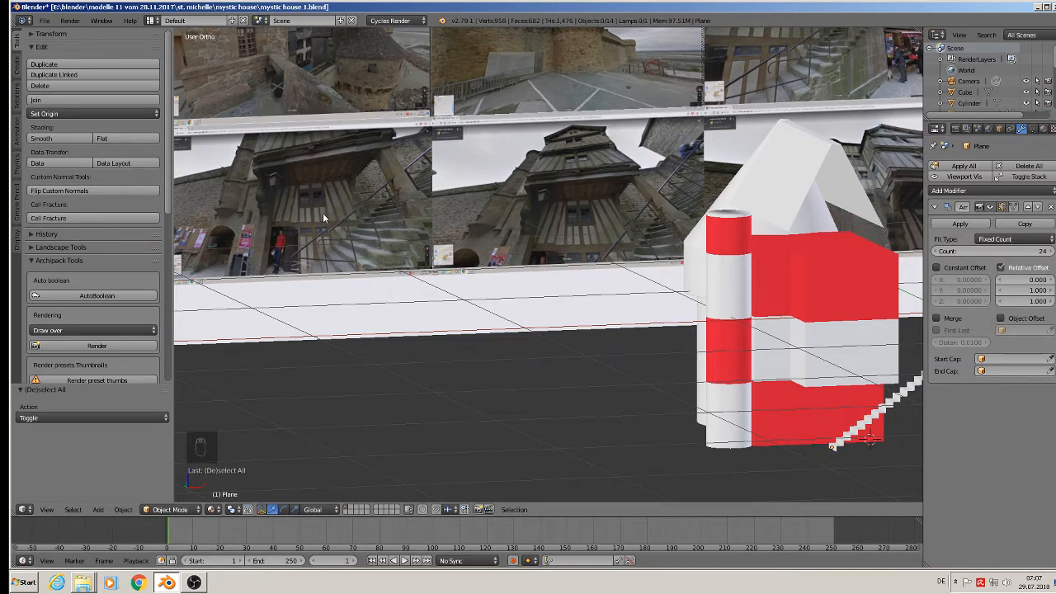
scroll(580, 302, "down", 3)
scroll(553, 291, "up", 3)
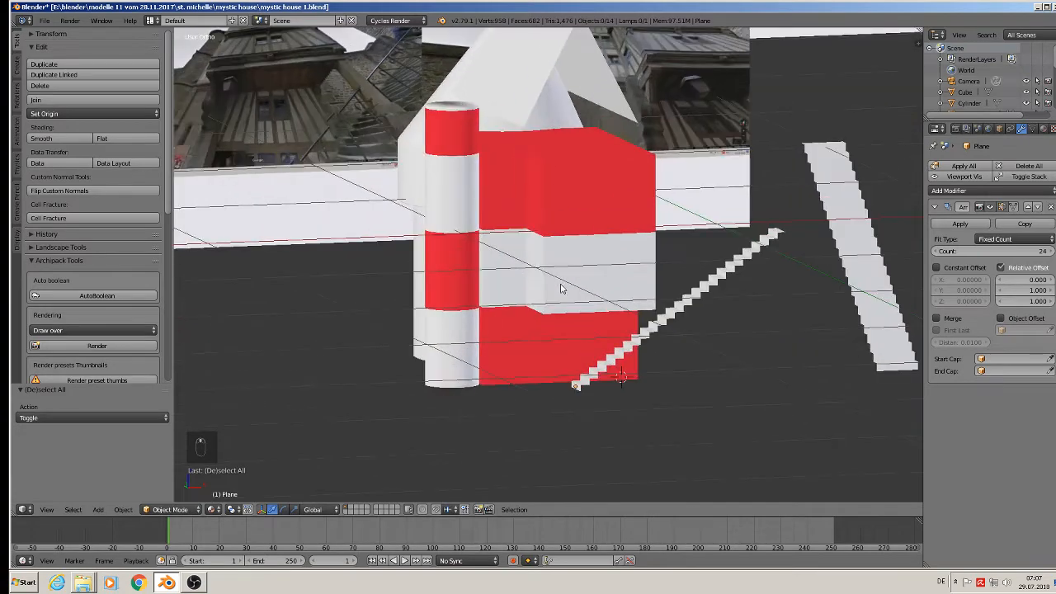
left_click(575, 283)
key("Tab")
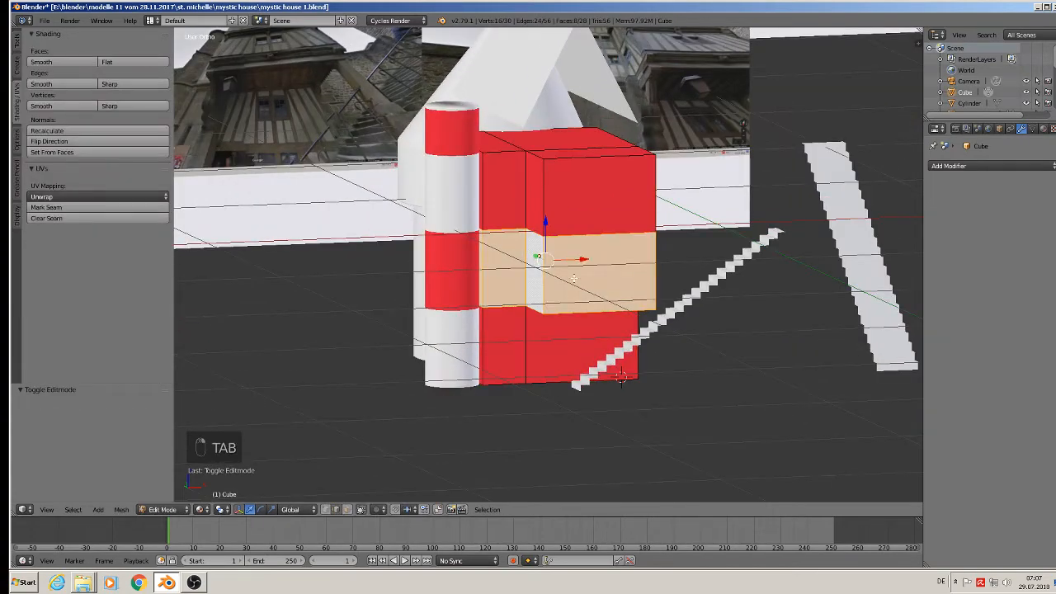
key("a")
middle_click_drag(574, 278, 540, 266)
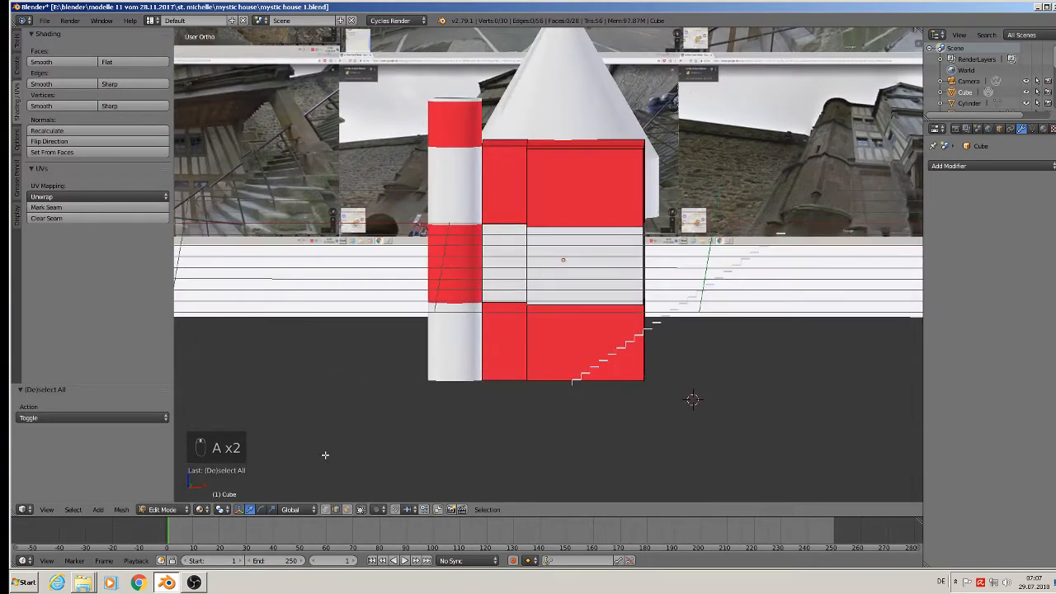
key("a")
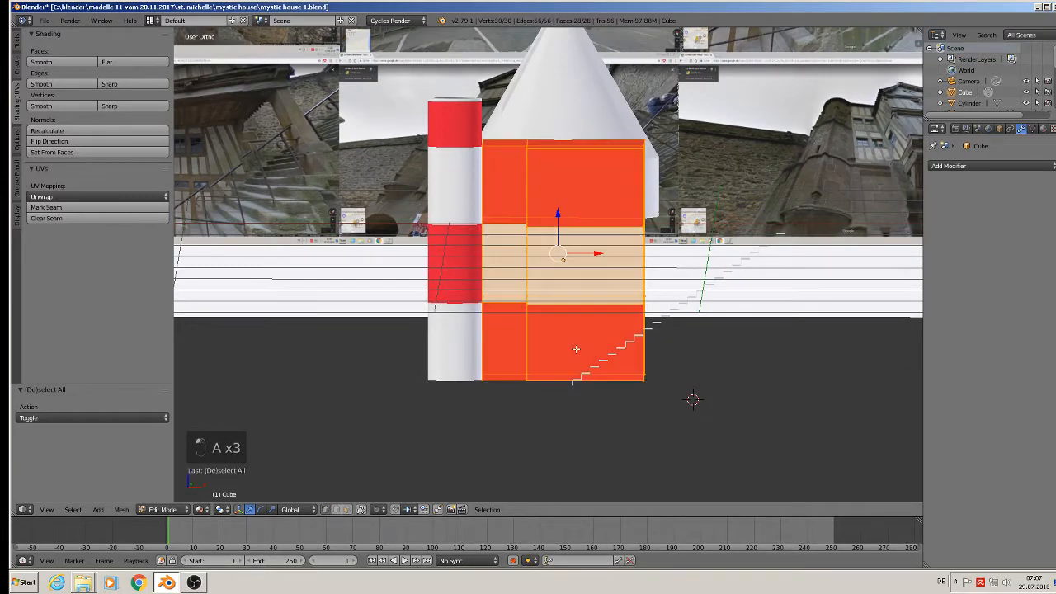
key("a")
key("b")
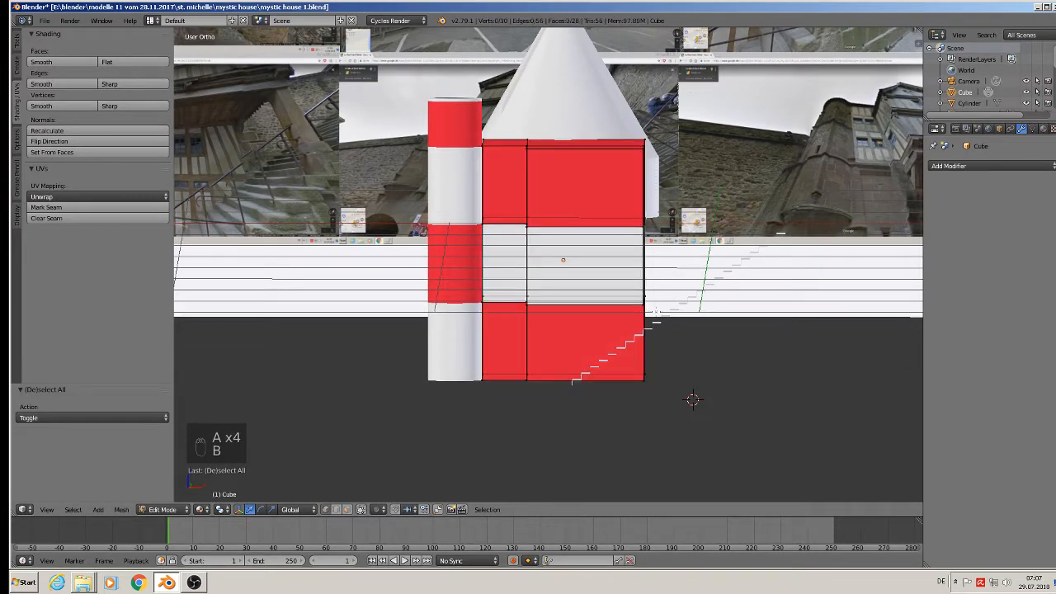
left_click_drag(447, 112, 476, 124)
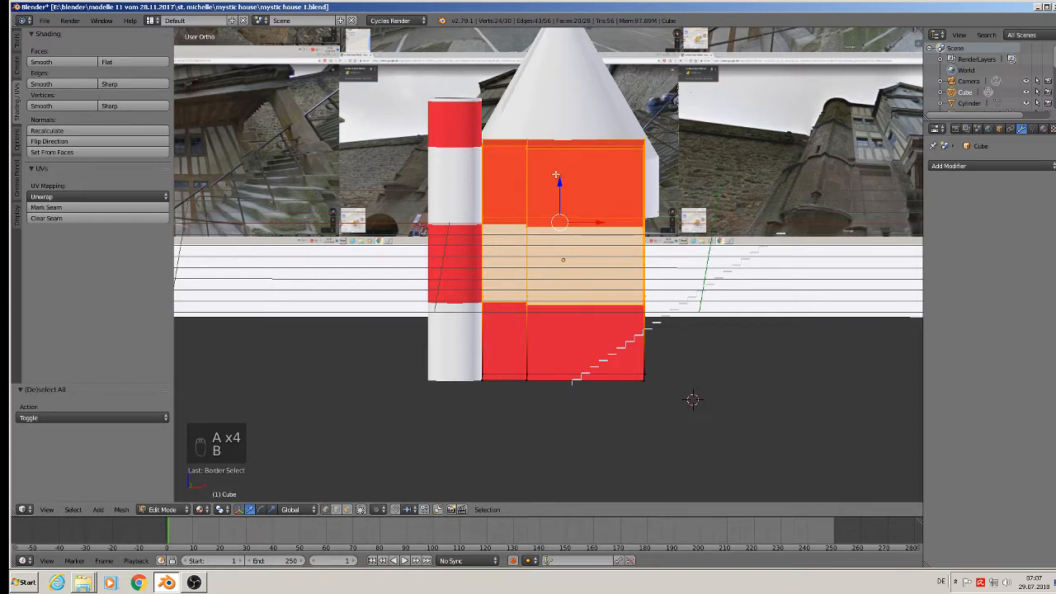
left_click_drag(556, 175, 571, 155)
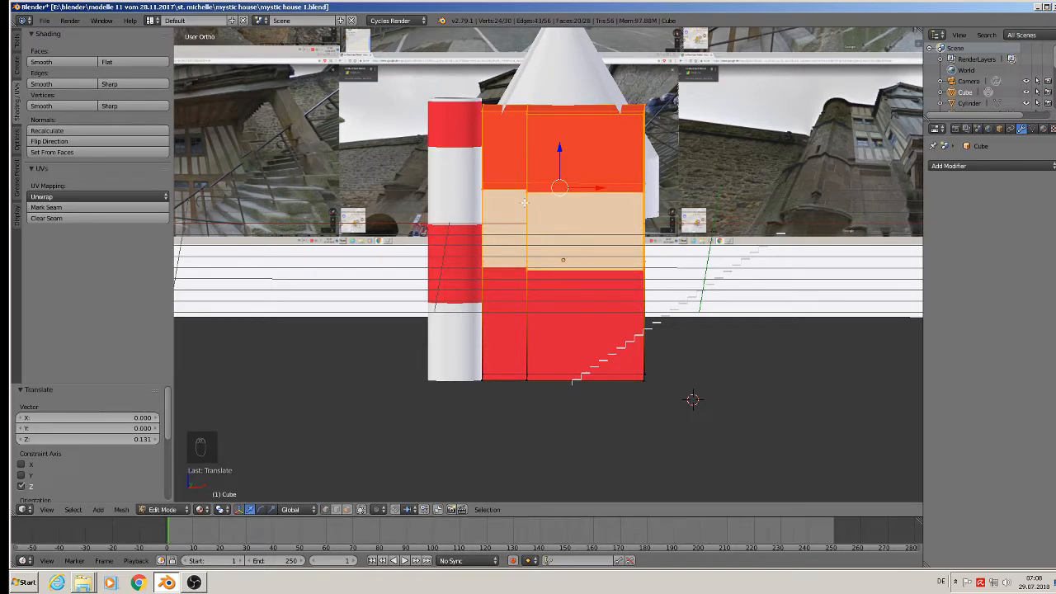
Step: Raise the column's lowest colour-band ring to the height of the house's lower storey edge
key("Tab")
right_click(478, 193)
key("Tab")
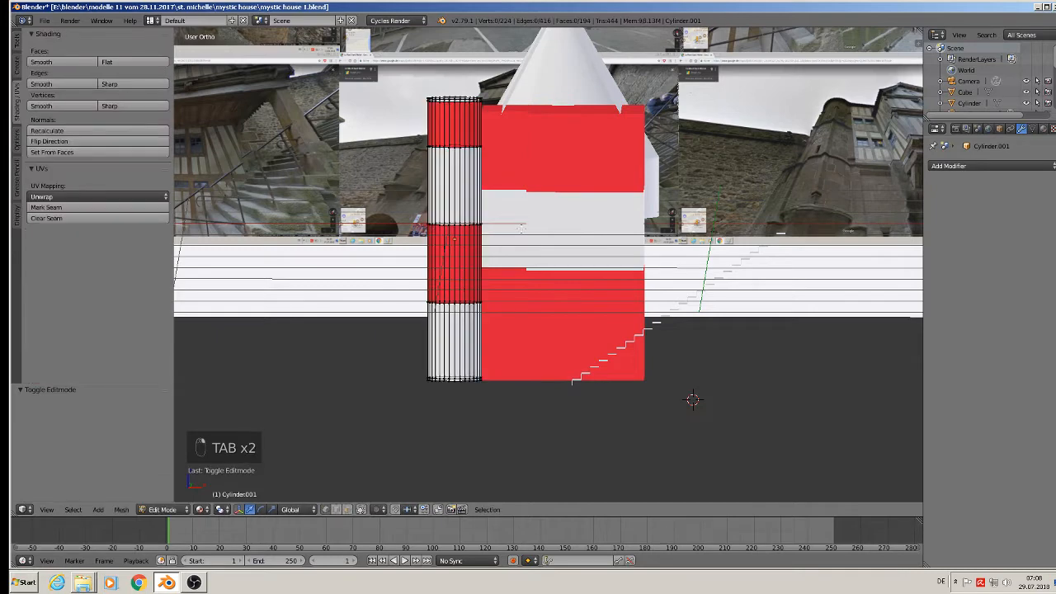
key("a")
key("a")
key("a")
key("a")
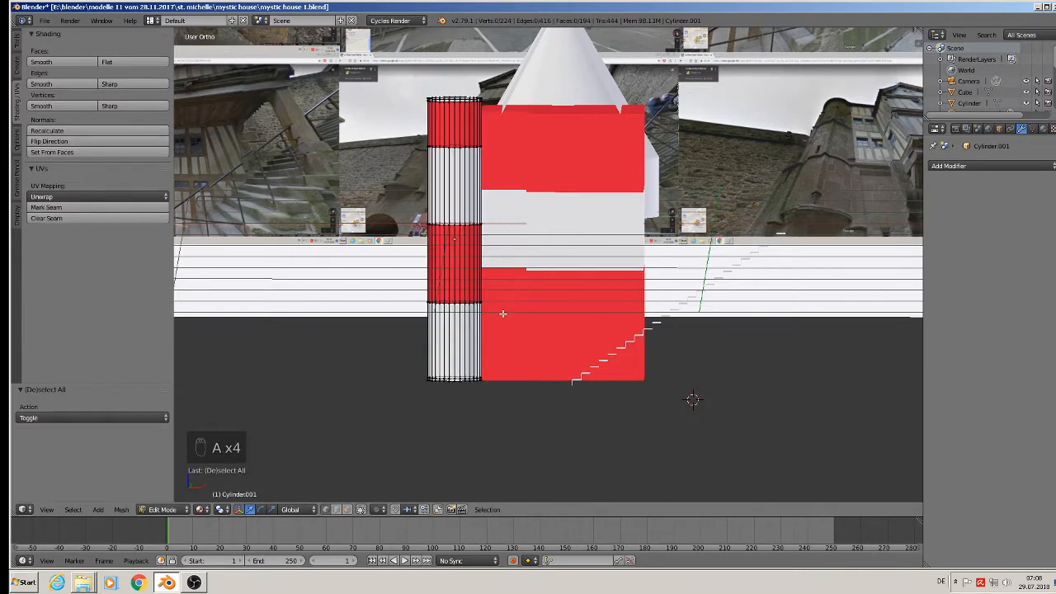
key("c")
left_click_drag(489, 306, 363, 294)
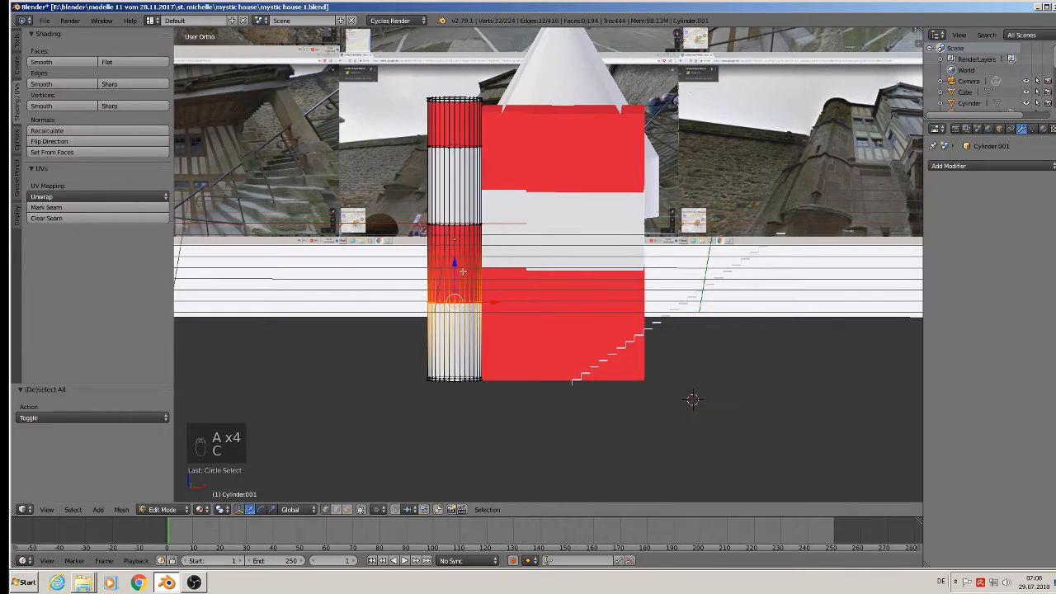
left_click_drag(462, 271, 455, 224)
Step: Raise the column's second colour-band ring to the upper edge of the house's white storey
right_click(406, 216)
key("a")
key("c")
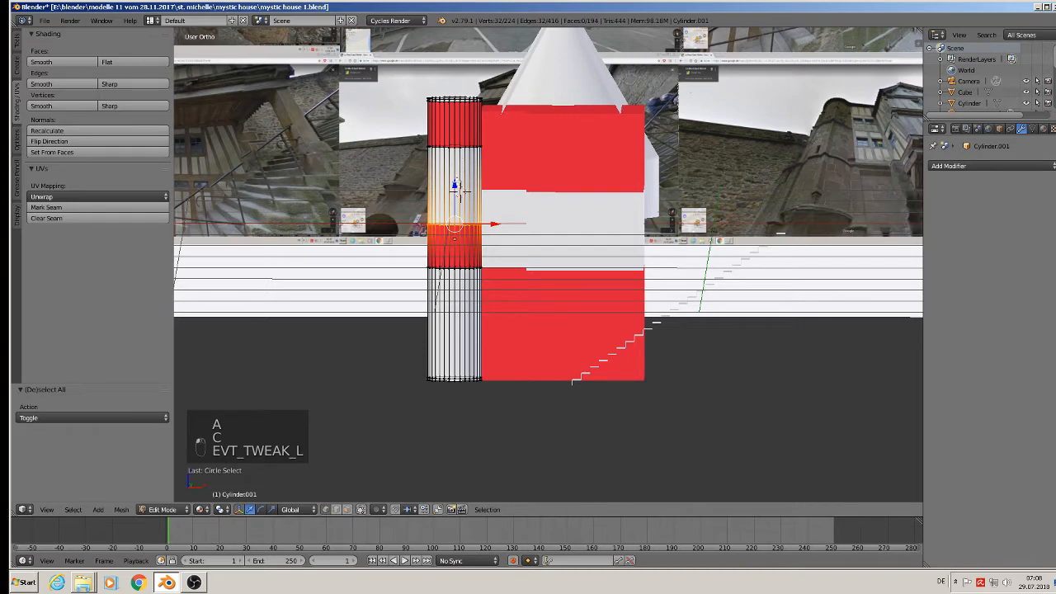
key("a")
key("a")
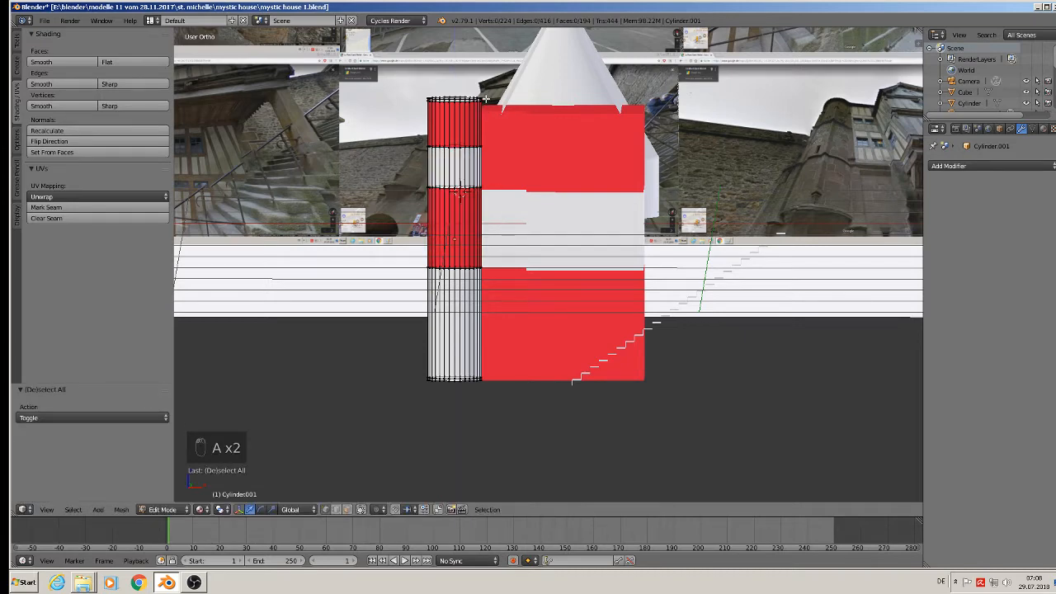
Step: Raise the column's top end about 0.12 units along Z
key("c")
left_click_drag(483, 99, 405, 93)
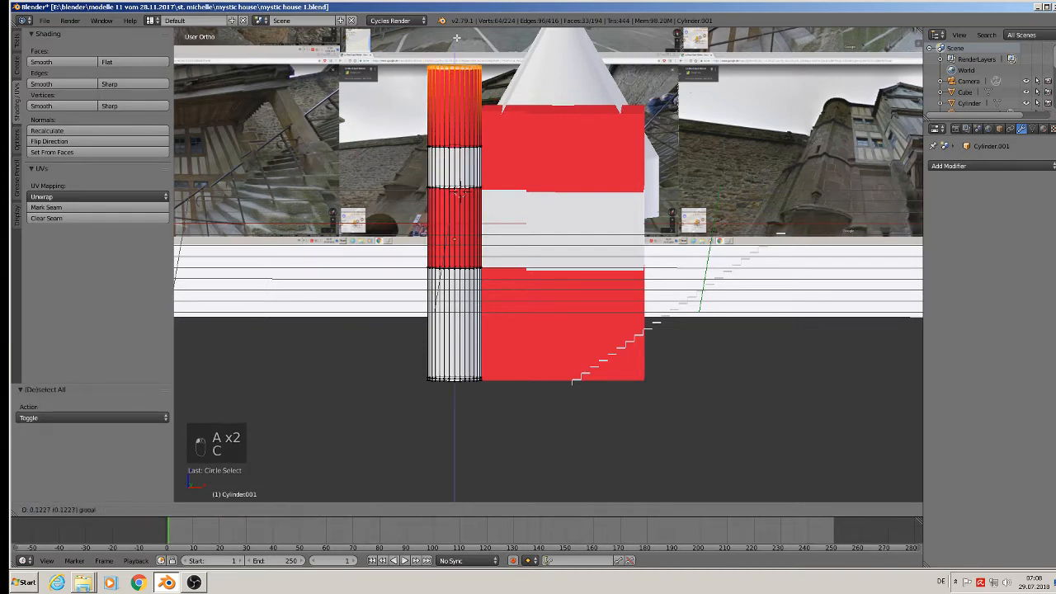
key("a")
key("v")
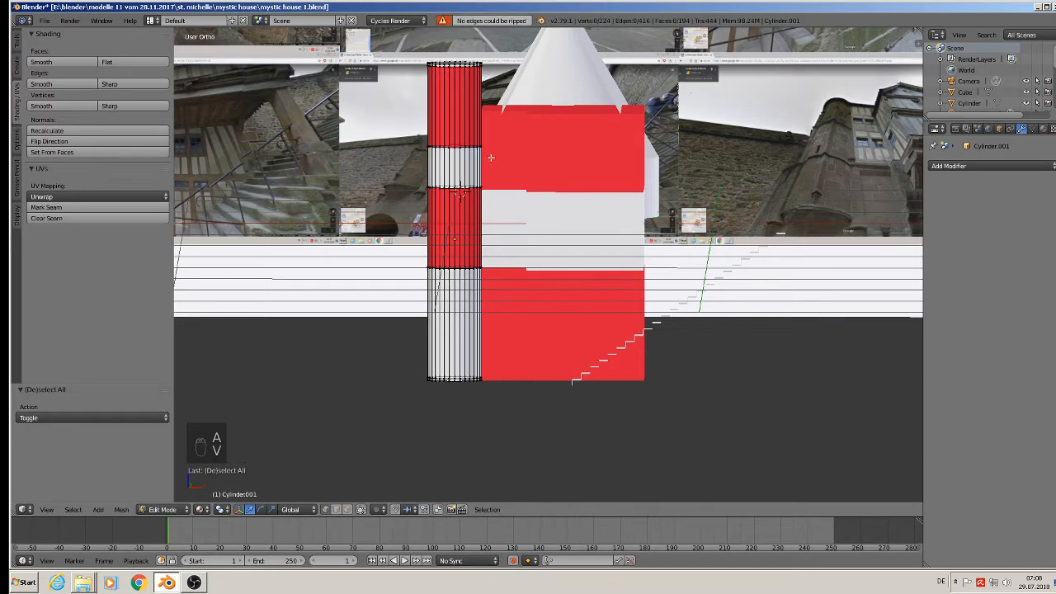
Step: Raise the lower ring of the column's top red band, return to Object Mode and save the file
key("c")
left_click_drag(491, 150, 370, 148)
right_click(370, 148)
left_click_drag(457, 116, 460, 83)
scroll(476, 174, "down", 2)
key("Tab")
middle_click_drag(568, 237, 577, 275)
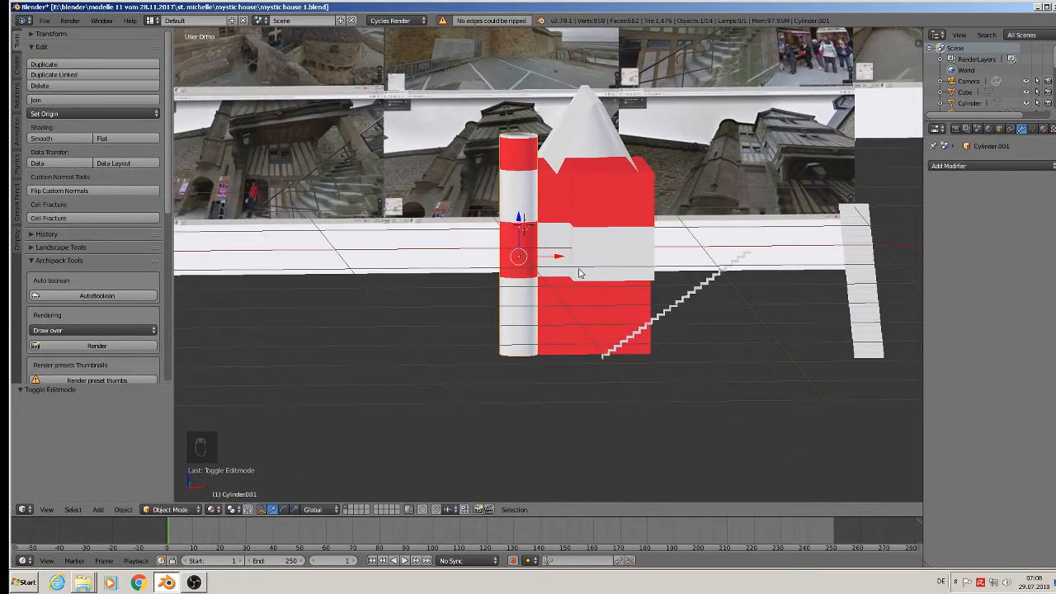
left_click(51, 23)
left_click(76, 108)
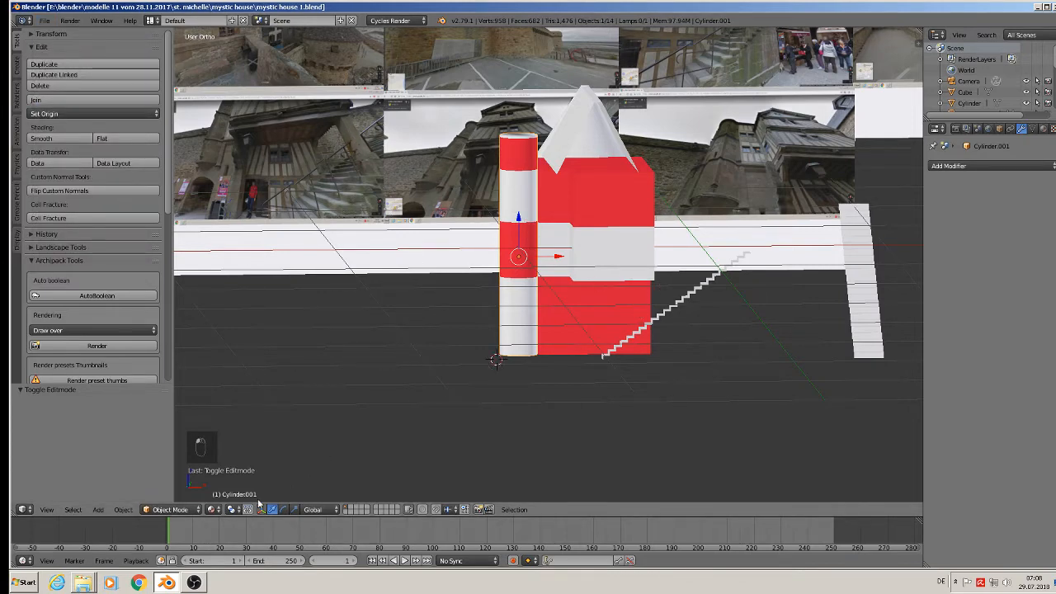
Step: Add a cube at the column's foot, scale it to 0.026, move it about 0.68 along X and stretch it along Z into a post
left_click(97, 510)
mouse_move(148, 554)
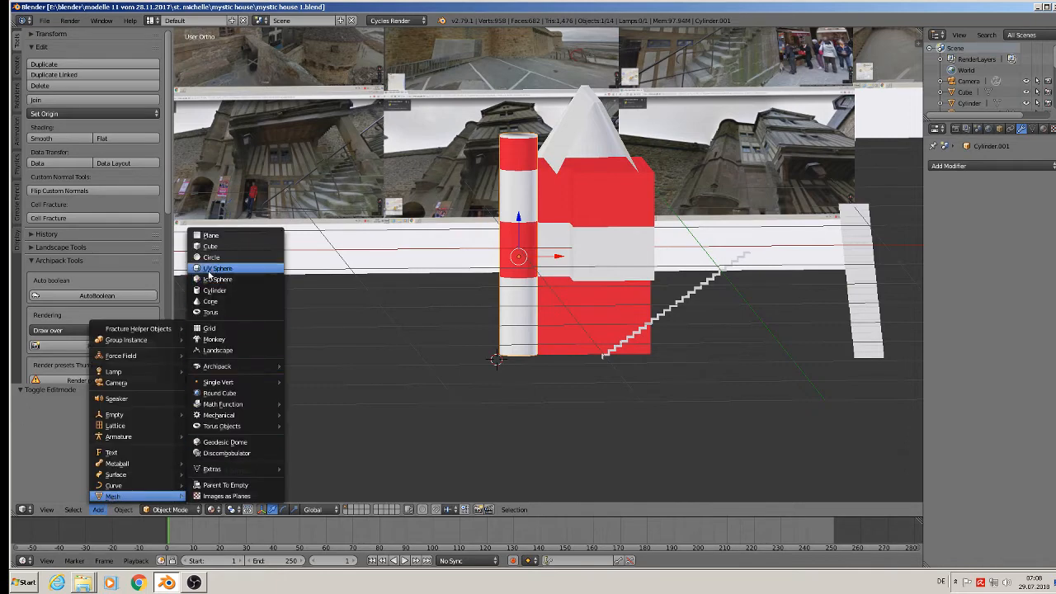
left_click(210, 248)
key("s")
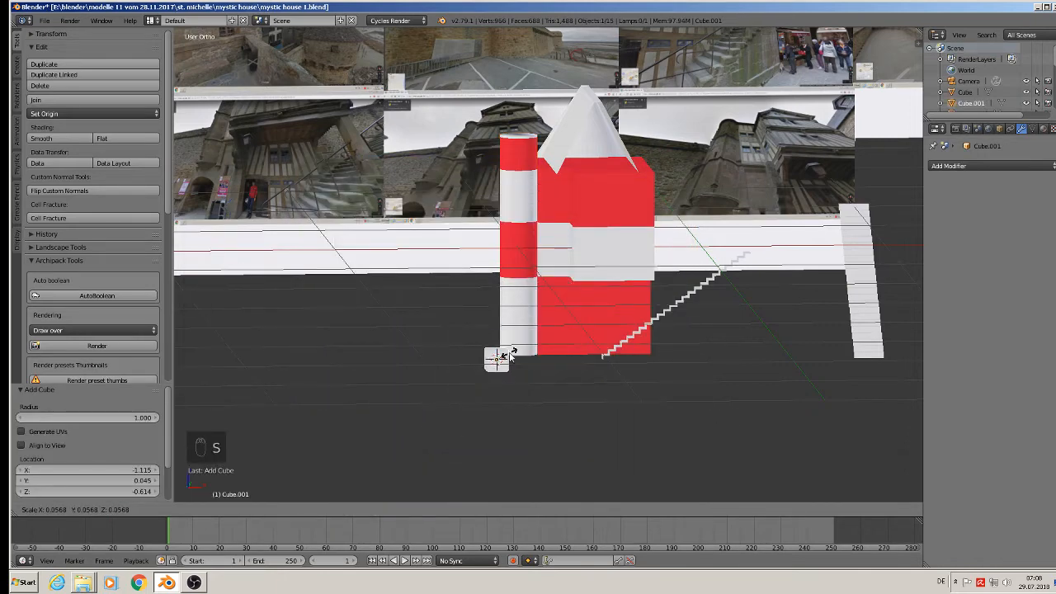
left_click(499, 361)
left_click_drag(513, 360, 621, 358)
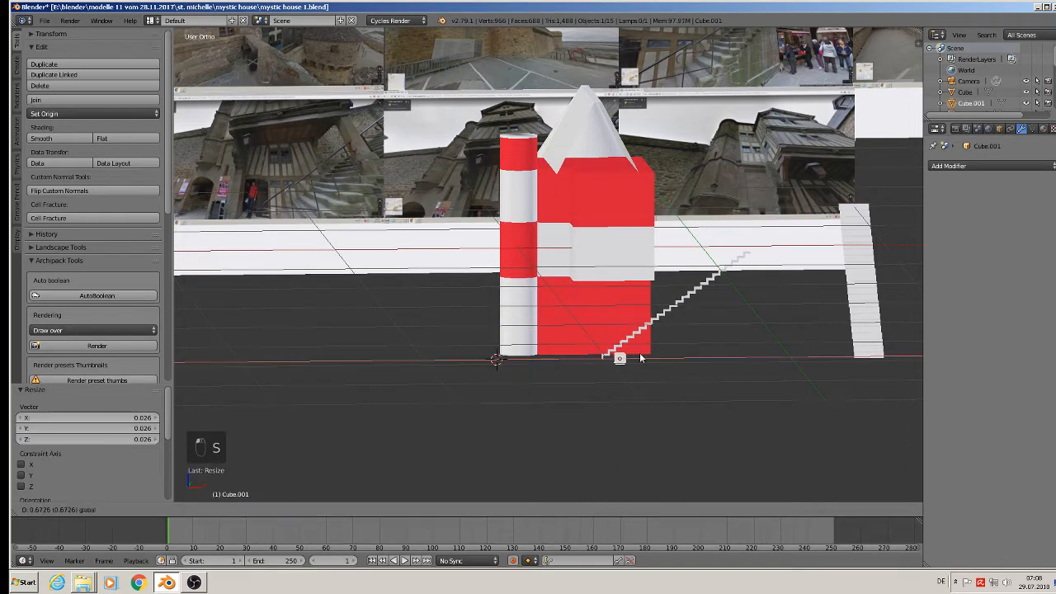
key("s")
key("z")
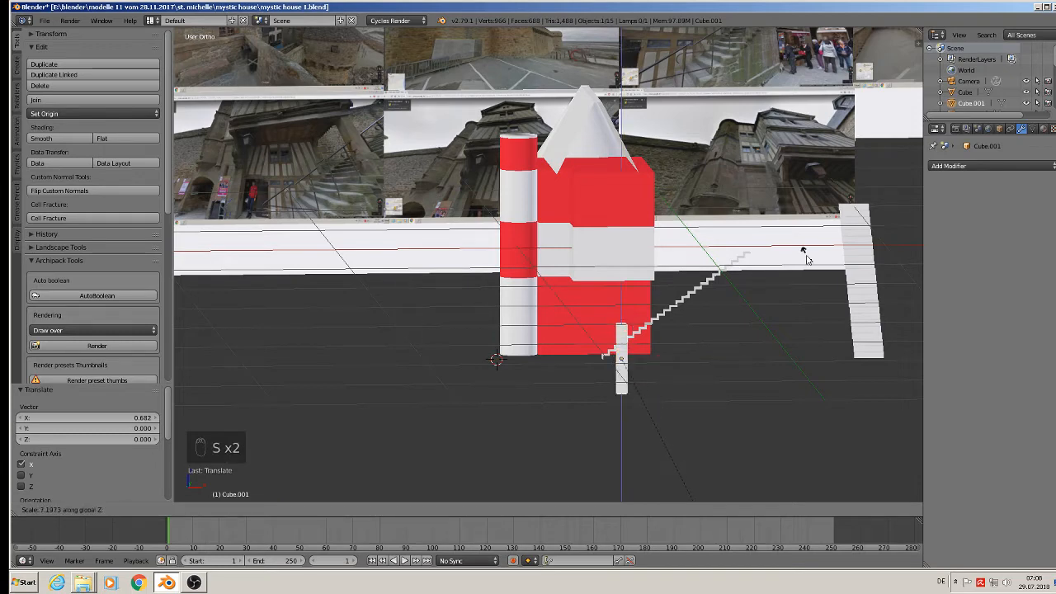
left_click(803, 252)
Step: Move the post about 0.146 along X and -0.116 along Y to the house's front corner by the stairs
scroll(775, 269, "up", 2)
left_click_drag(557, 361, 631, 320)
left_click(597, 323)
middle_click_drag(631, 321, 563, 319)
scroll(563, 320, "up", 5)
key("g")
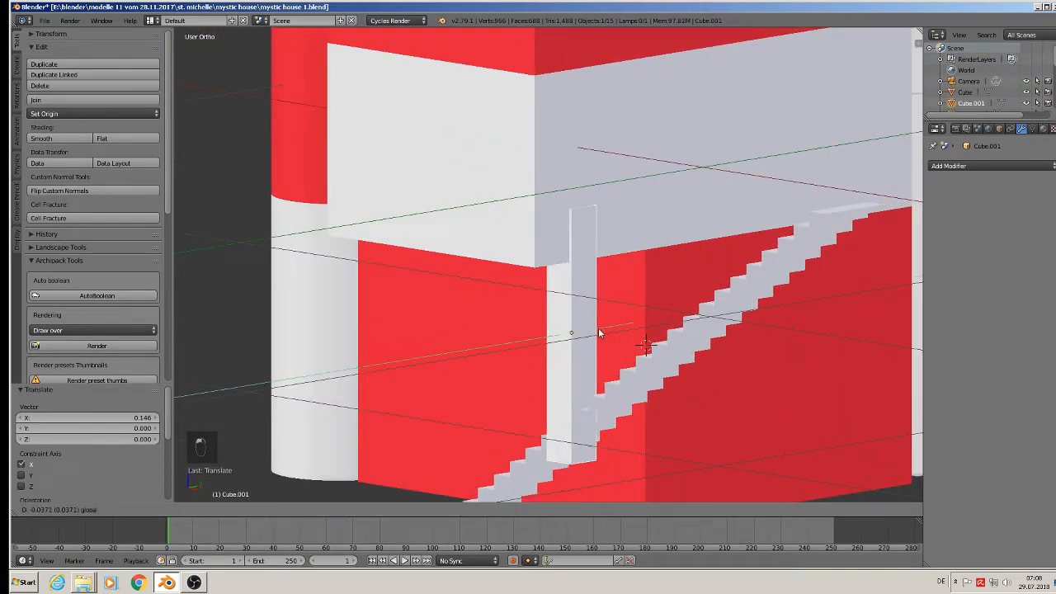
left_click_drag(568, 334, 565, 334)
middle_click_drag(565, 334, 706, 355)
Step: Scale the outside stairs by about 1.58, shift them along Y beside the house and deselect everything
scroll(693, 358, "down", 2)
scroll(656, 371, "down", 2)
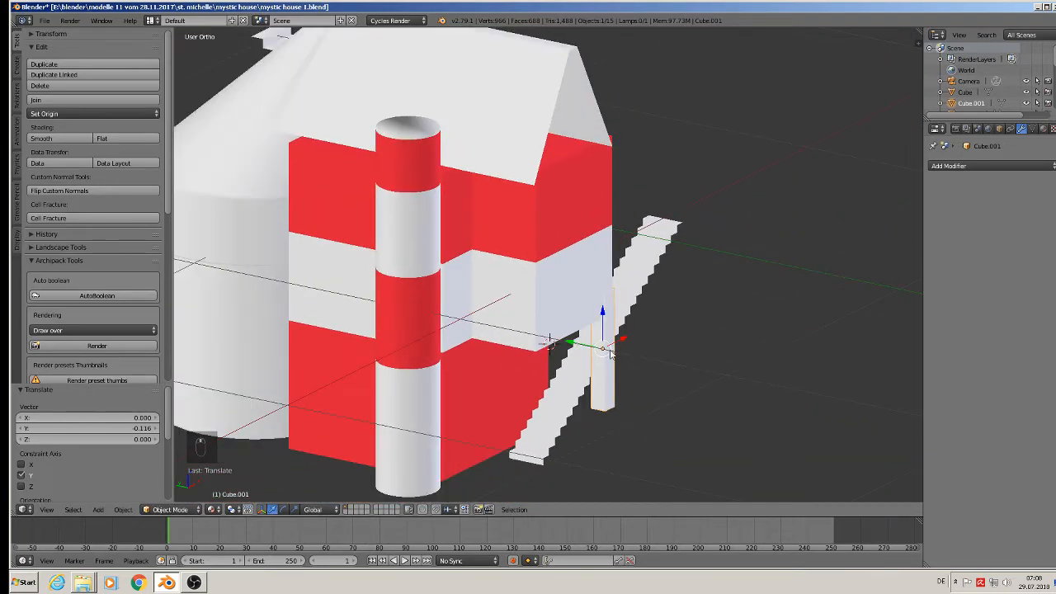
middle_click_drag(610, 355, 694, 362)
right_click(633, 395)
key("s")
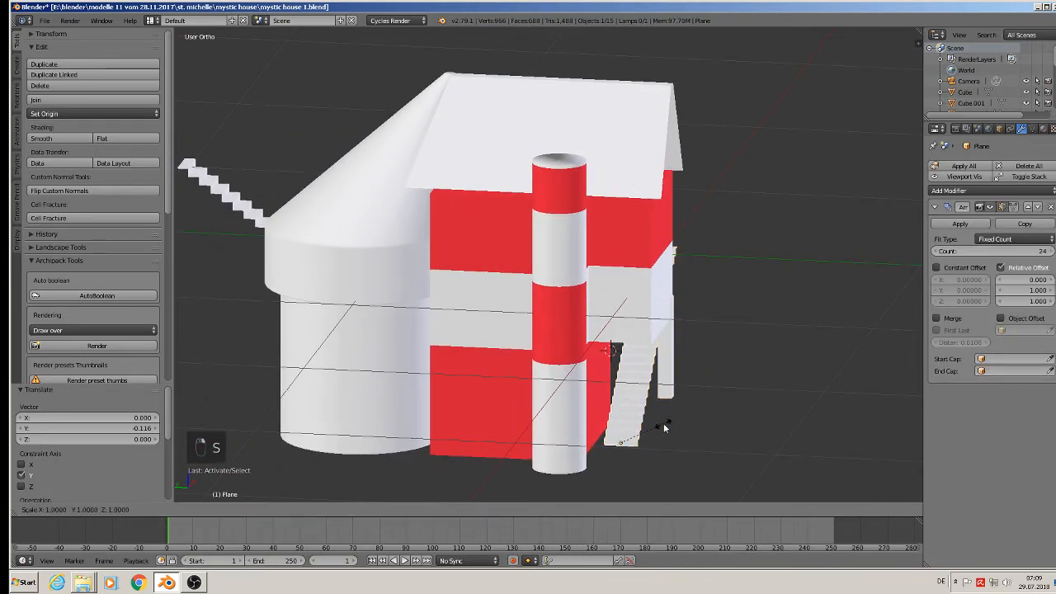
left_click(695, 438)
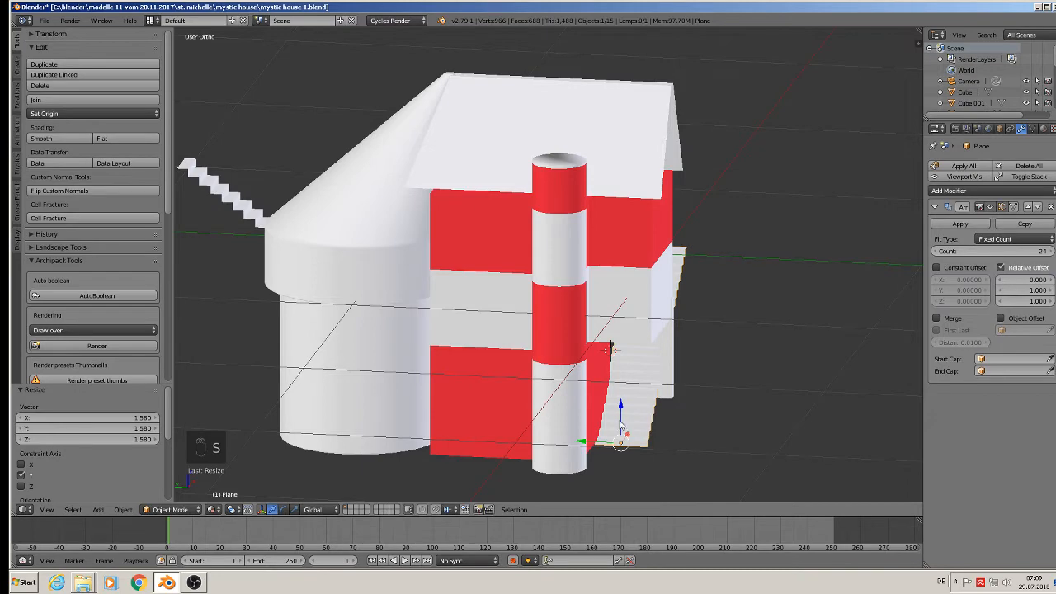
left_click_drag(610, 444, 611, 444)
key("KP_1")
key("a")
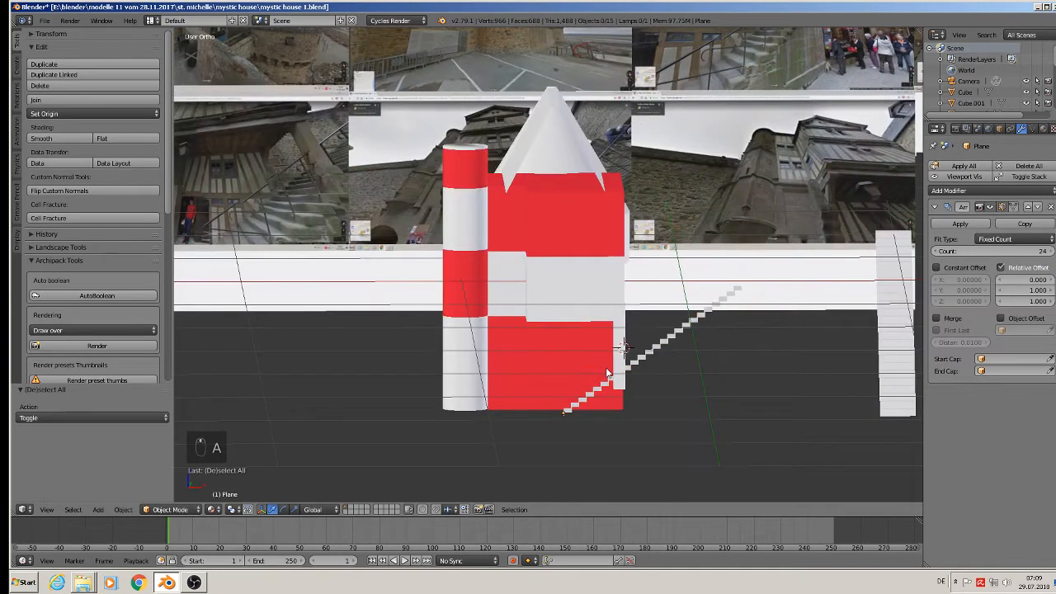
Step: Raise the corner post's bottom face about 0.054 along Z in Edit Mode and return to Object Mode
middle_click_drag(613, 367, 622, 353)
key("KP_1")
right_click(622, 354)
scroll(623, 351, "up", 4)
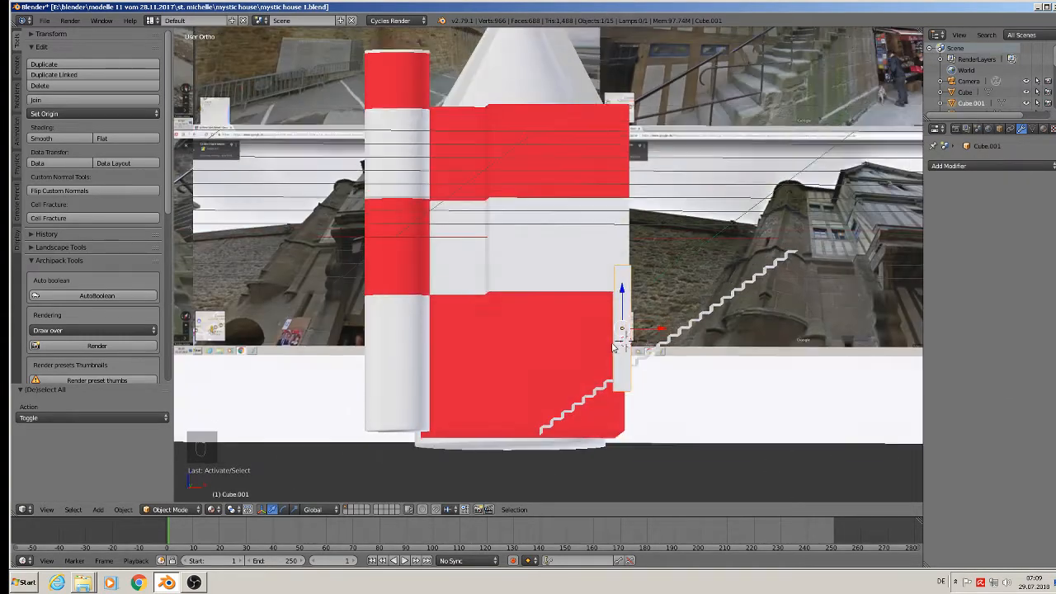
key("Tab")
scroll(618, 321, "up", 3)
key("a")
key("a")
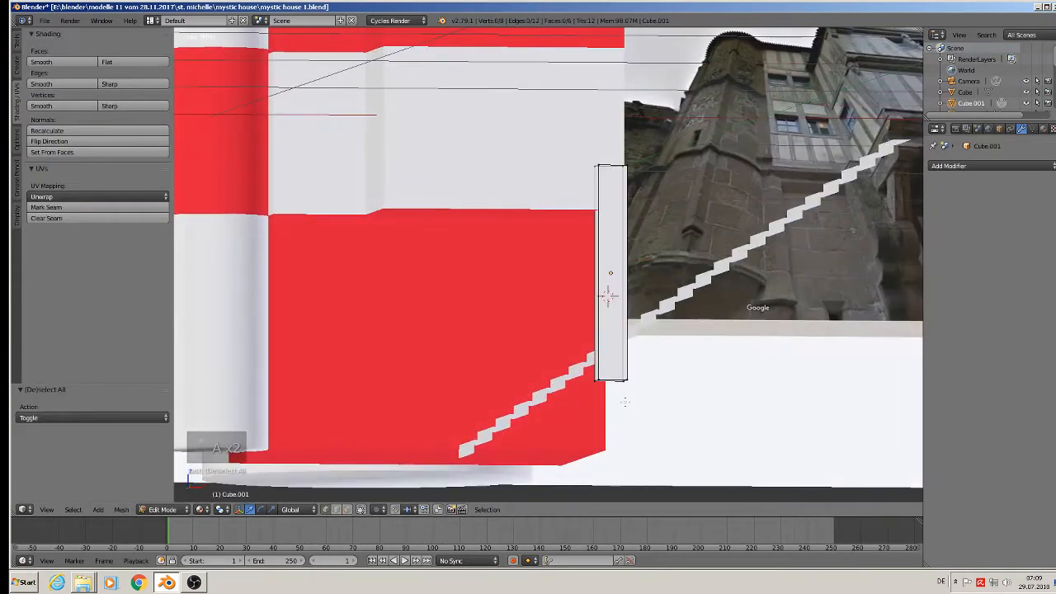
right_click(603, 384)
left_click_drag(609, 360, 616, 331)
middle_click_drag(616, 330, 581, 361)
scroll(580, 360, "down", 6)
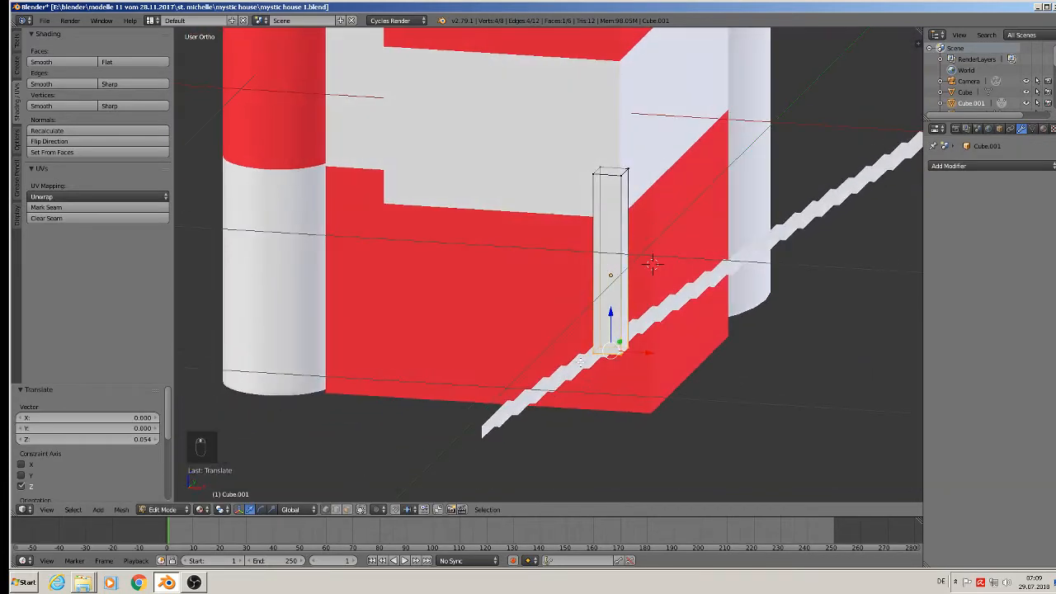
key("a")
middle_click_drag(438, 352, 521, 333, "shift")
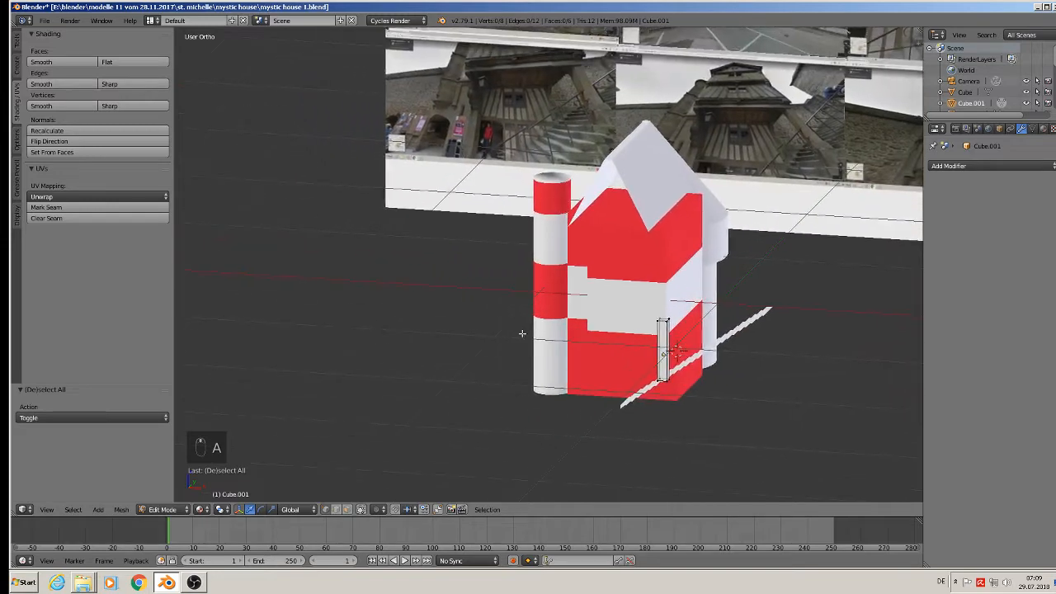
middle_click_drag(563, 124, 609, 180)
scroll(645, 248, "up", 2)
middle_click_drag(656, 276, 613, 276)
key("Tab")
Step: Move the outside stairs about -0.027 along Y, scale them up slightly and deselect them
right_click(577, 387)
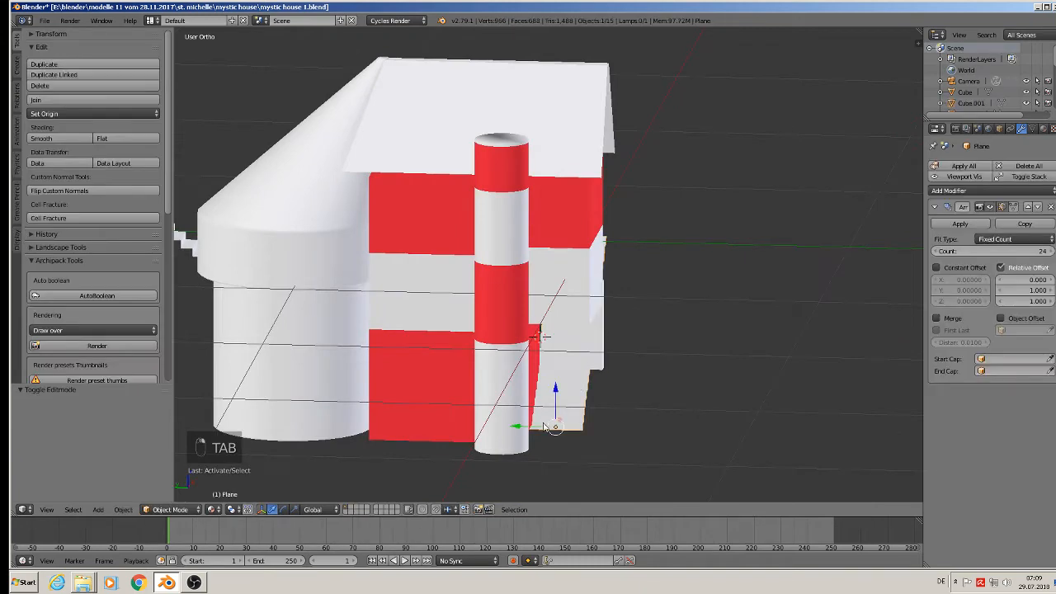
left_click_drag(546, 426, 541, 426)
key("s")
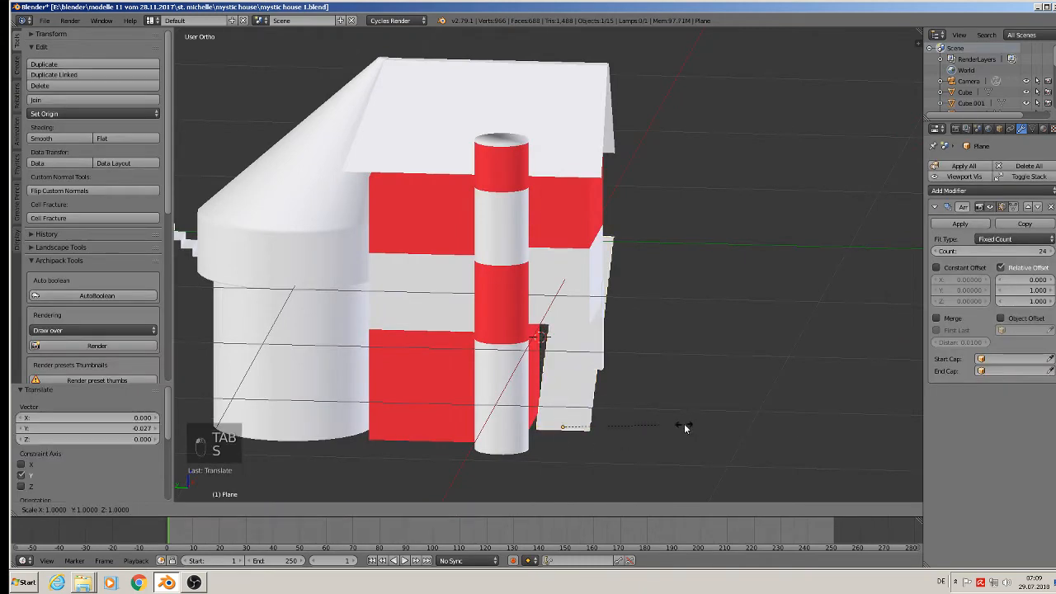
left_click(709, 431)
middle_click_drag(692, 404, 628, 390)
key("a")
Step: Add a cube over the left upper window in the reference photo of the house entrance and scale it to about 0.019
scroll(613, 397, "down", 3)
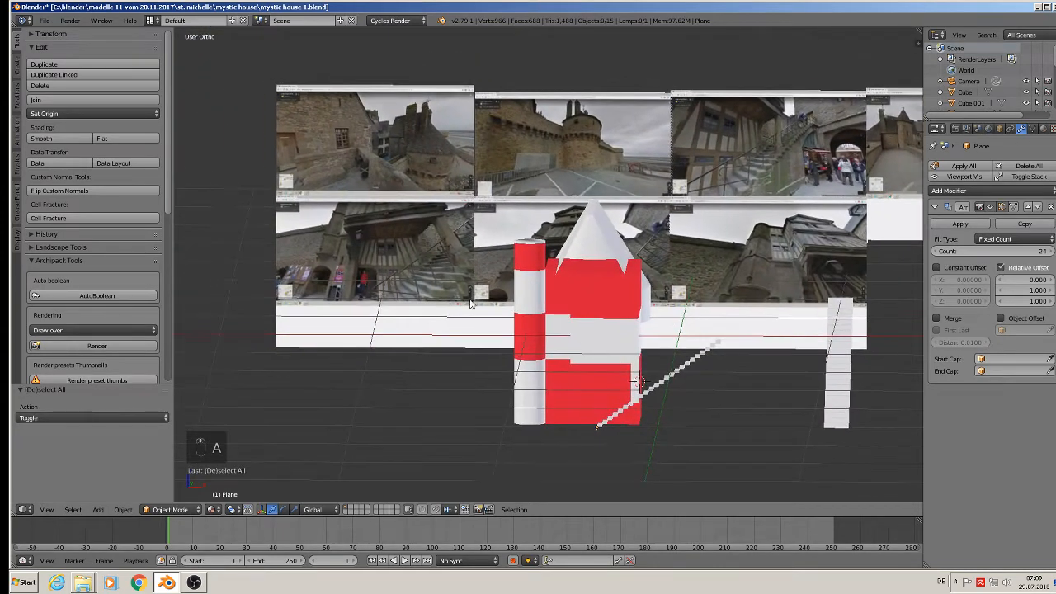
scroll(328, 258, "up", 4)
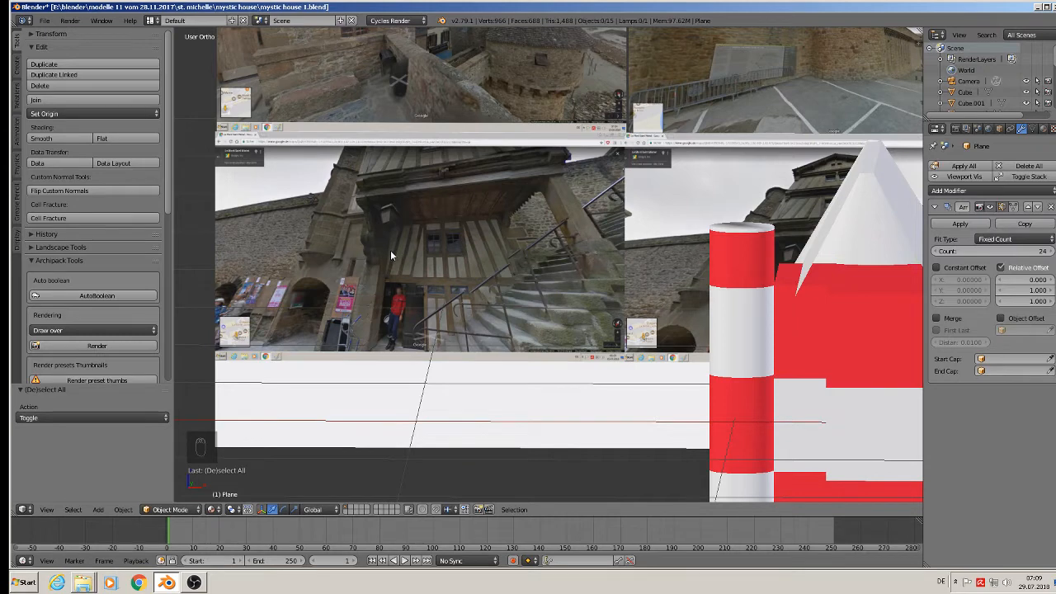
scroll(390, 250, "down", 1)
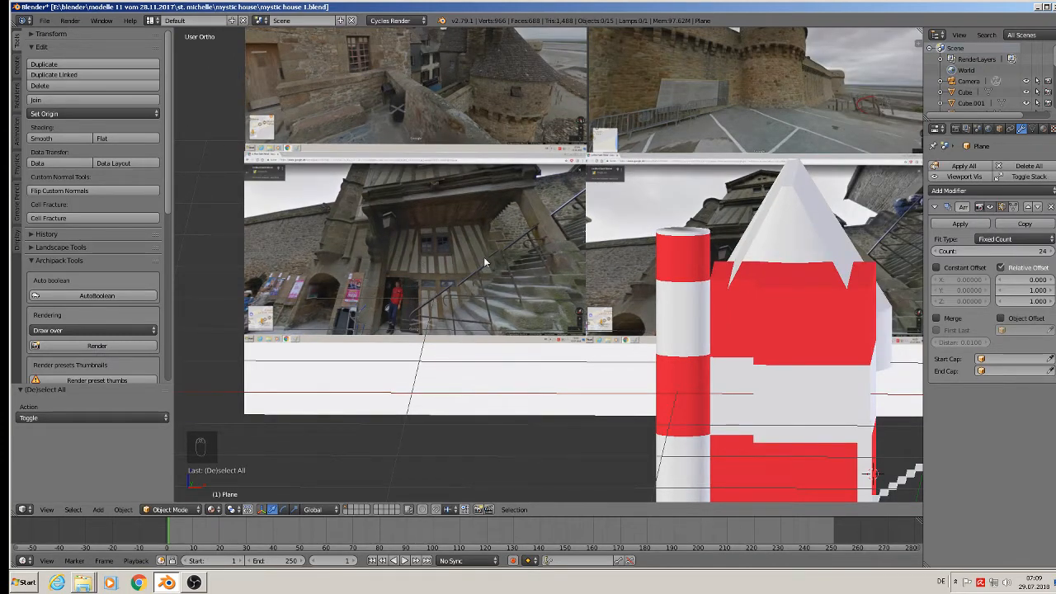
middle_click_drag(483, 258, 572, 255, "shift")
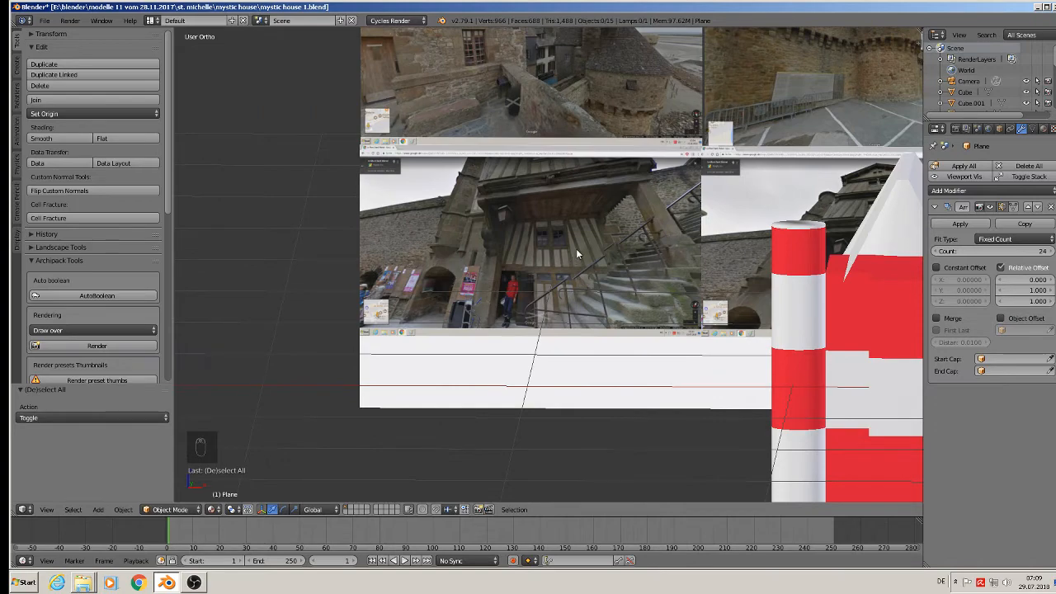
scroll(555, 232, "up", 6)
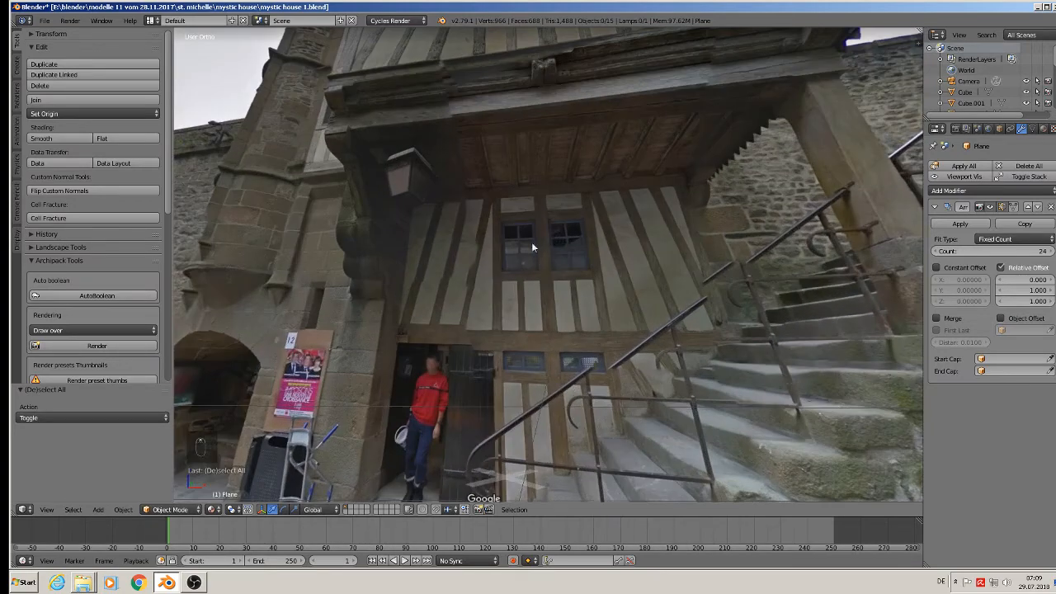
left_click(521, 245)
left_click(105, 512)
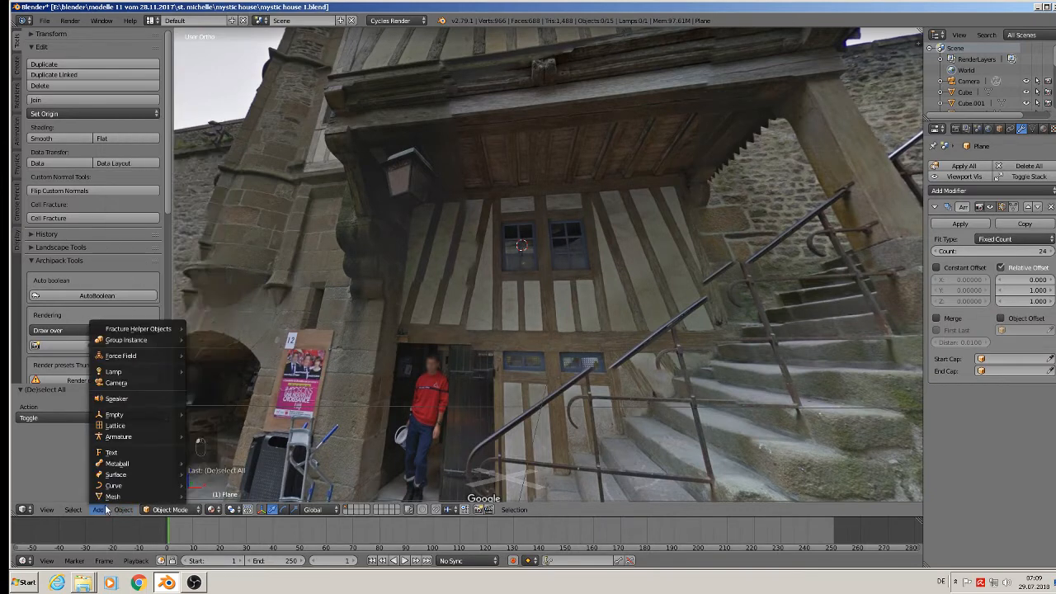
mouse_move(132, 495)
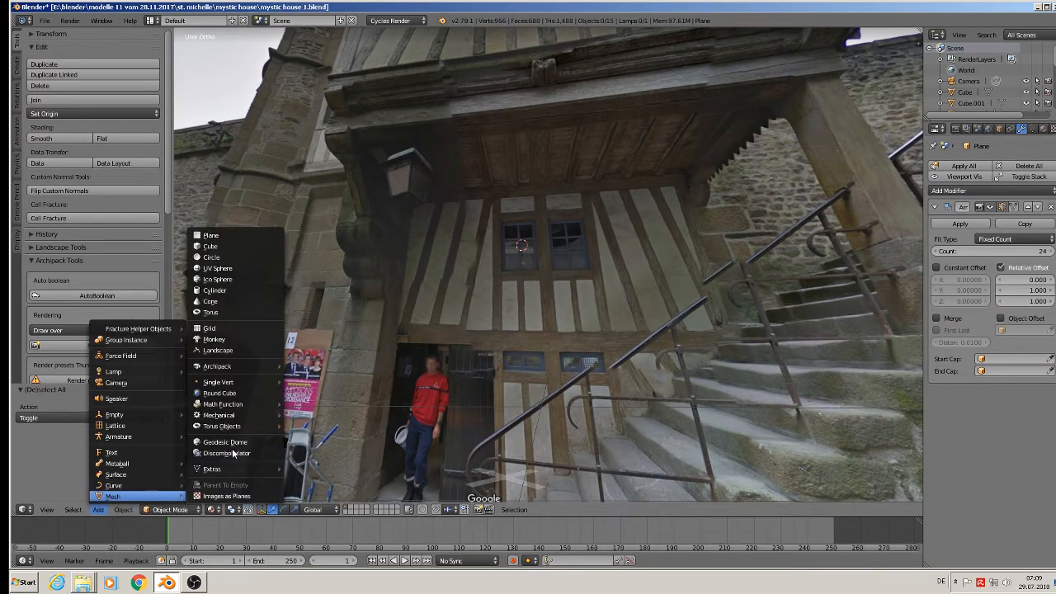
left_click(257, 247)
key("s")
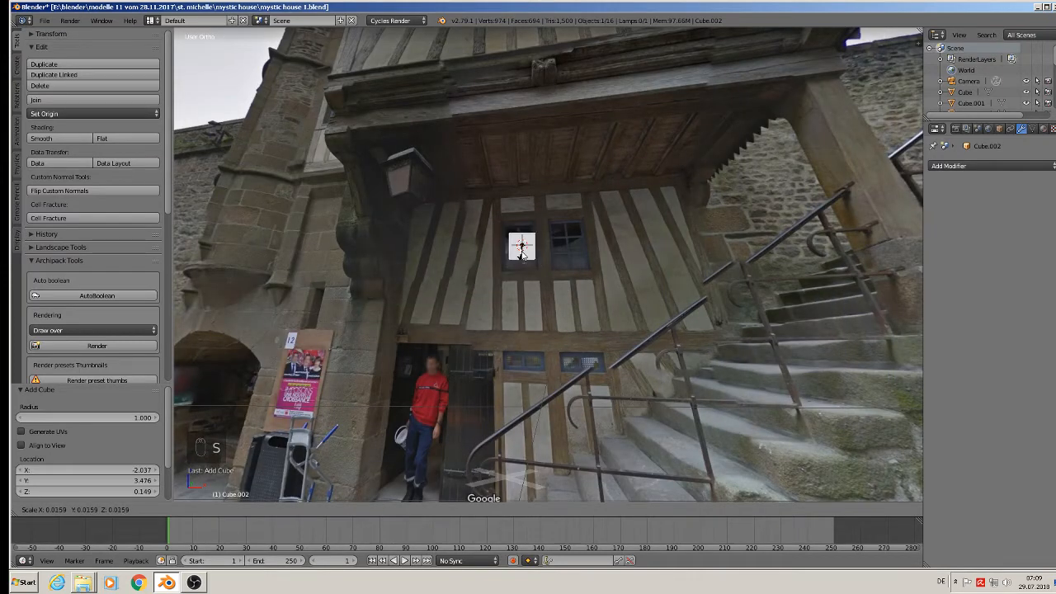
left_click(523, 256)
Step: Stretch the window cube by about 1.449 along Z and enlarge it slightly to cover the photographed window
key("s")
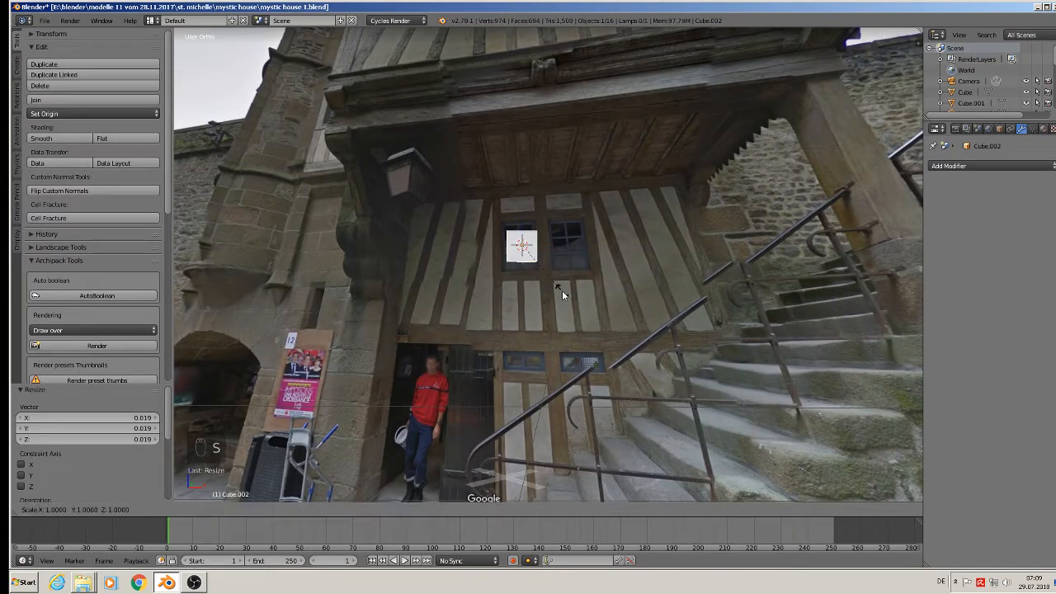
key("z")
left_click(571, 319)
key("s")
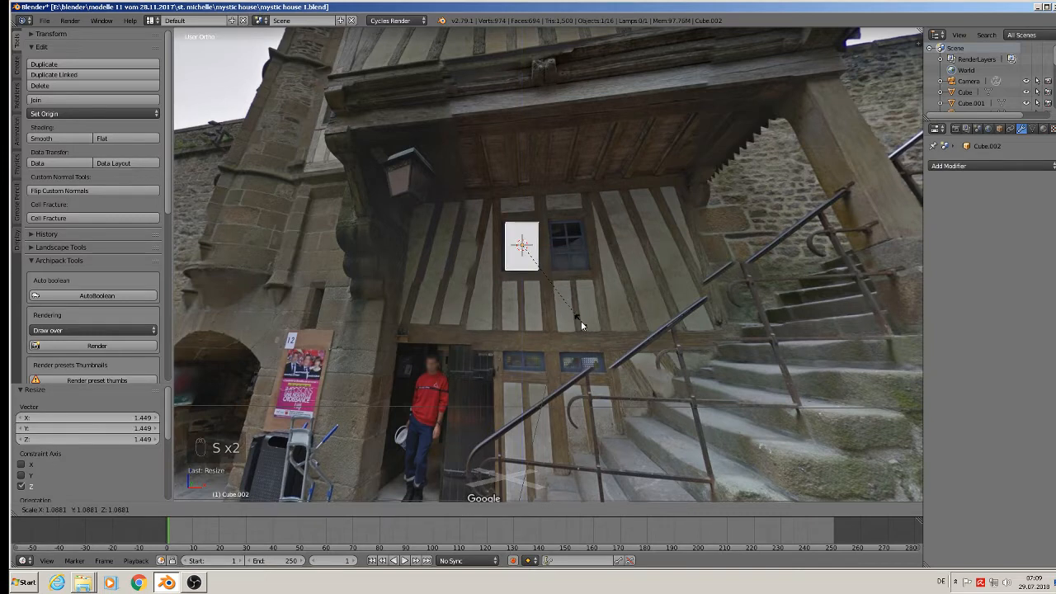
left_click(580, 321)
Step: Duplicate the window block about 0.059 along X onto the right upper window
key("shift+d")
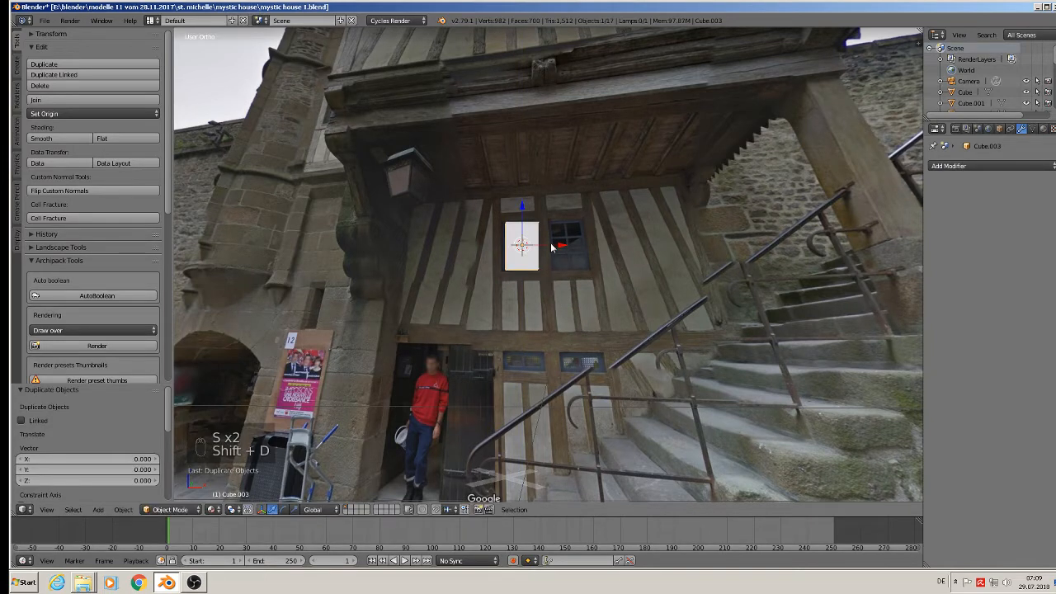
key("x")
left_click(606, 258)
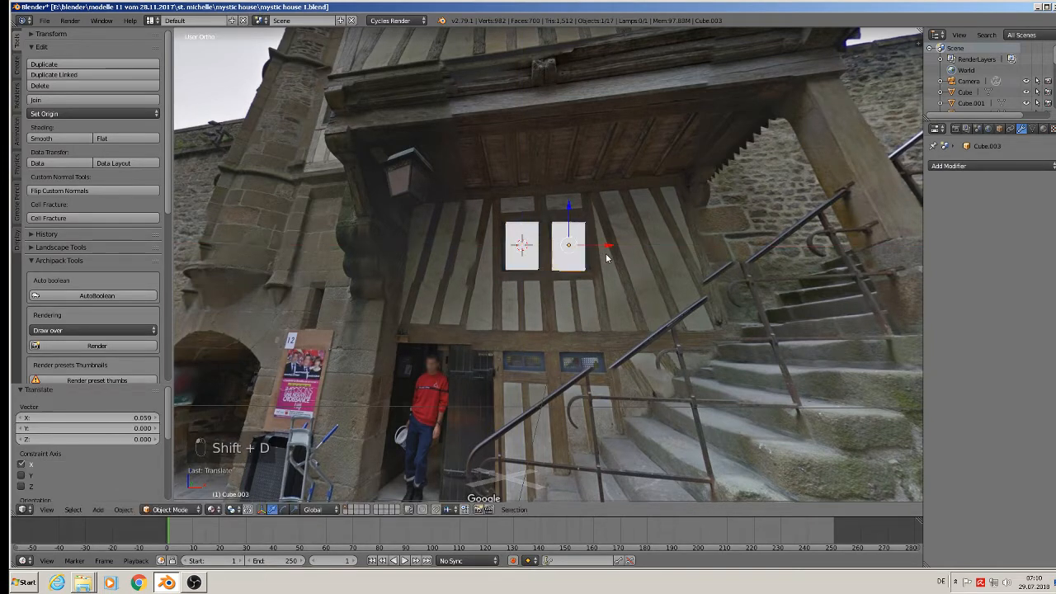
Step: Duplicate the right window block -0.148 along Z, flatten it to 0.381, widen it and shift it 0.019 along X over the lower window
key("shift+d")
left_click_drag(575, 220, 579, 324)
key("s")
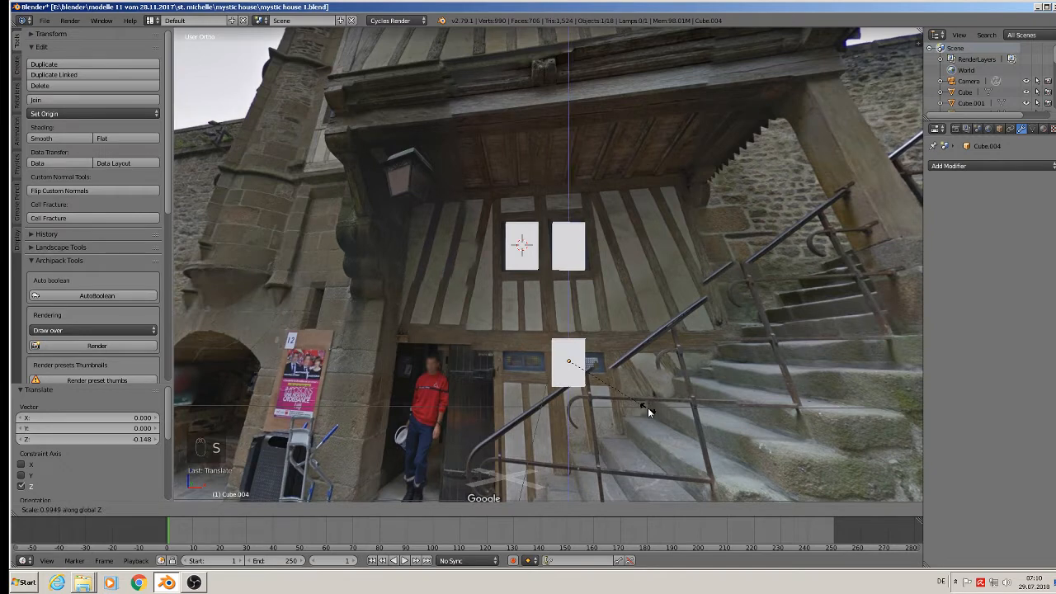
left_click(596, 390)
key("s")
key("x")
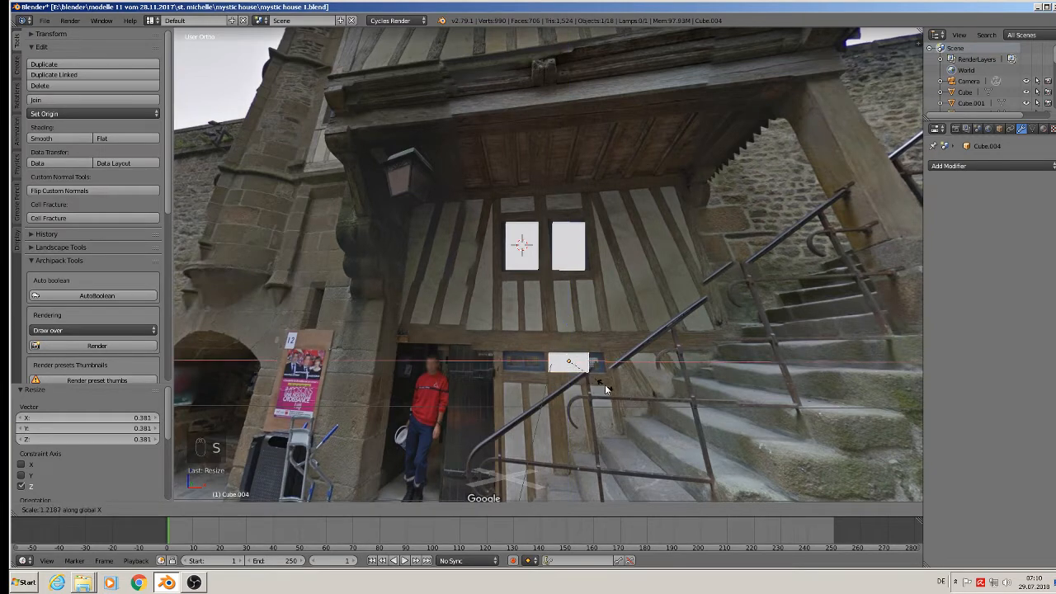
left_click(610, 385)
left_click_drag(604, 360, 620, 363)
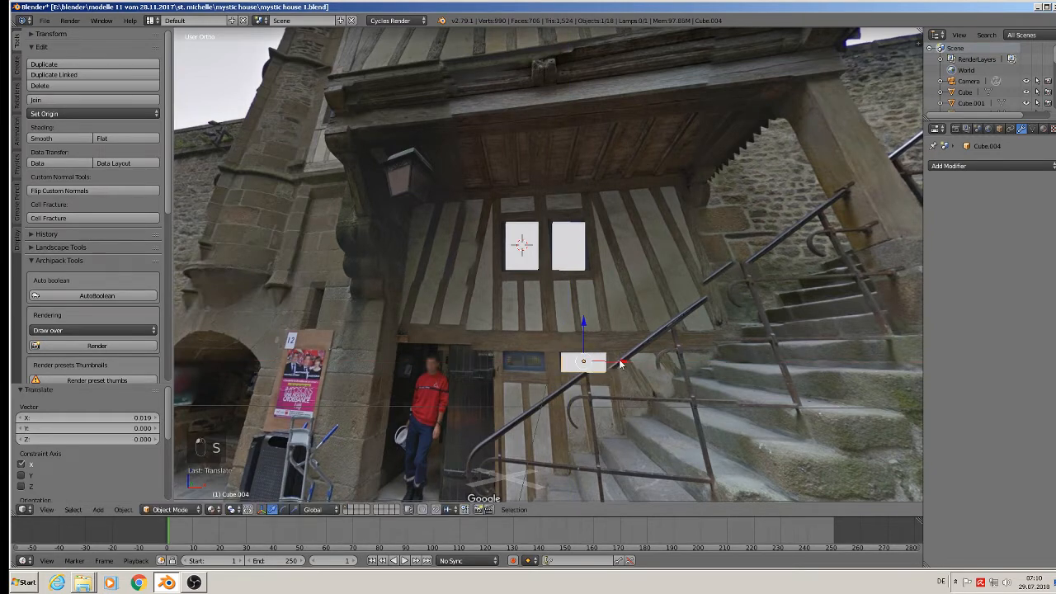
Step: Duplicate the low window block about -0.075 along X onto the left lower window
key("shift+d")
key("x")
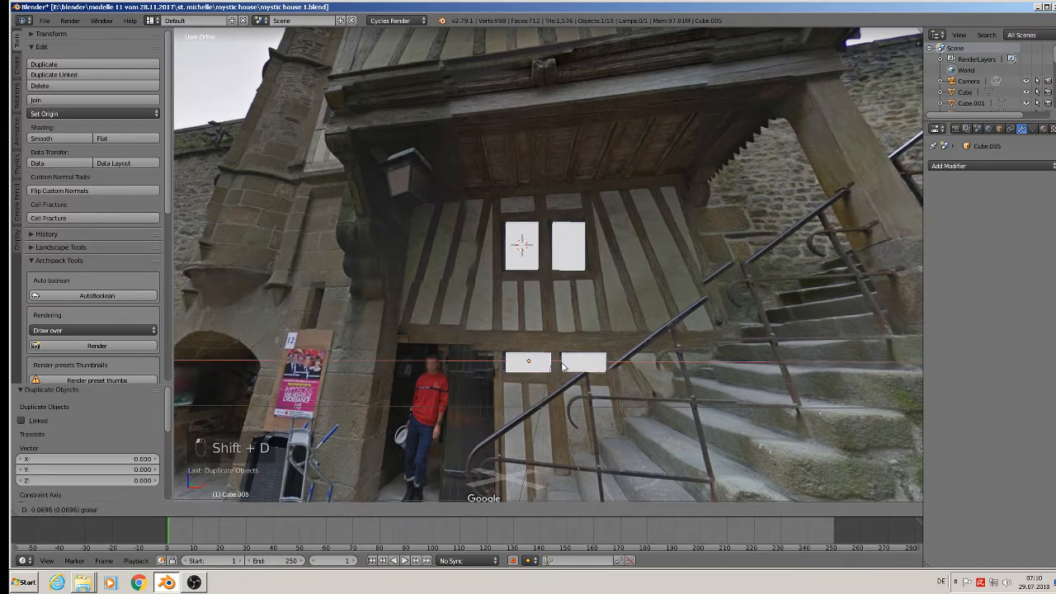
left_click(557, 367)
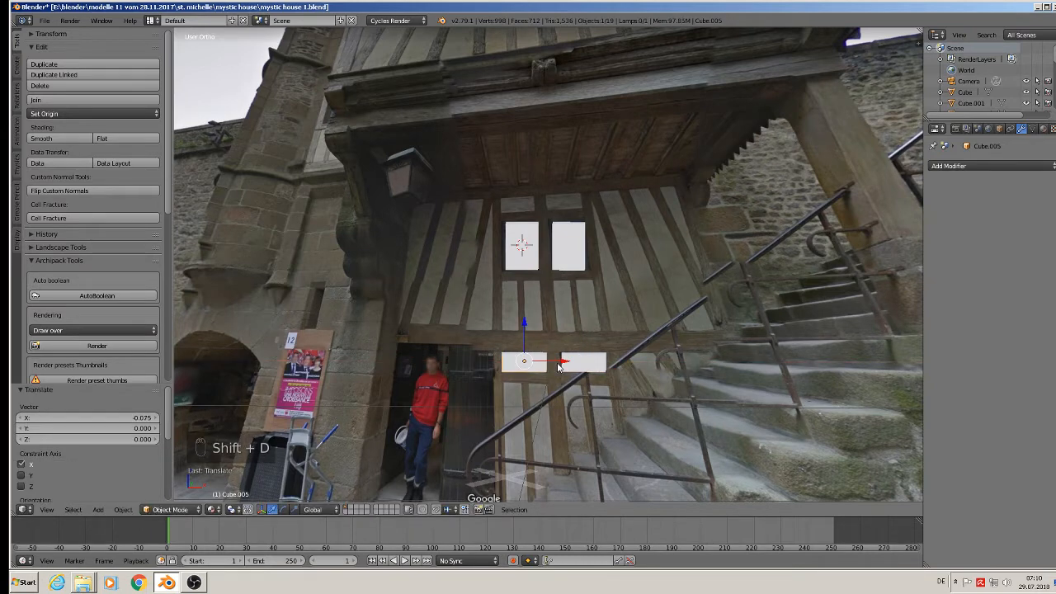
Step: Duplicate the left low window block about -0.133 along X to the top of the doorway
key("shift+d")
right_click(558, 367)
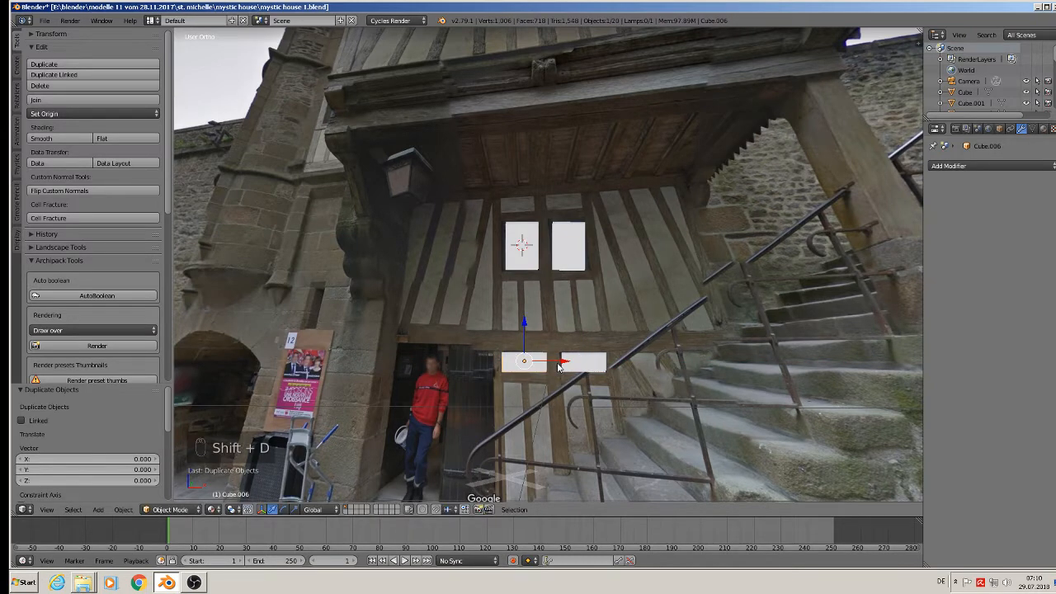
left_click_drag(557, 367, 450, 357)
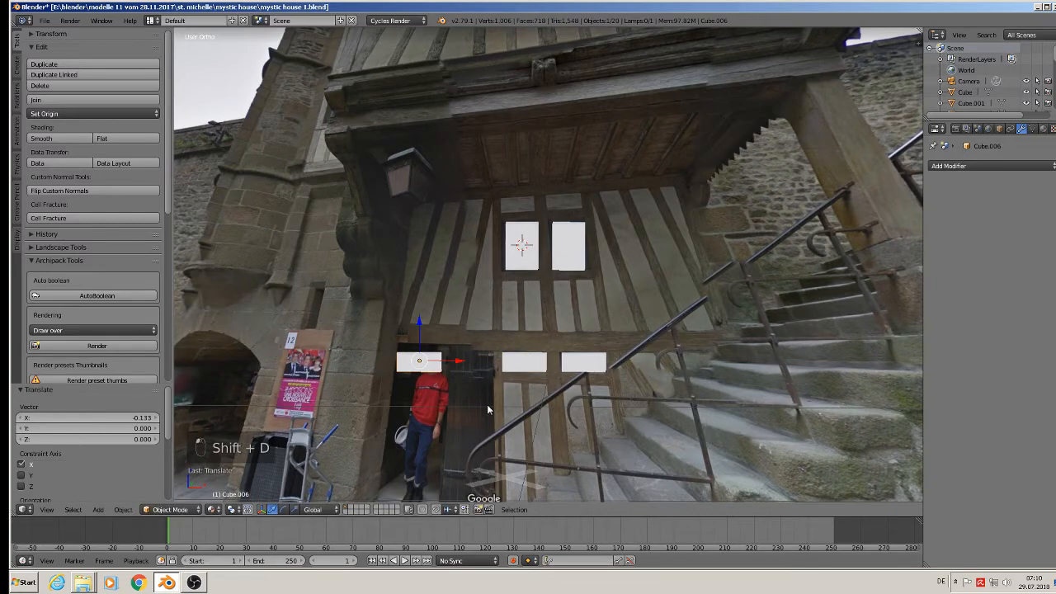
Step: Stretch the doorway block along Z by 6.862 and 1.245, moving it -0.063 and -0.024 along Z to cover the door's height
scroll(487, 404, "down", 3)
middle_click_drag(508, 415, 515, 362, "shift")
key("s")
key("z")
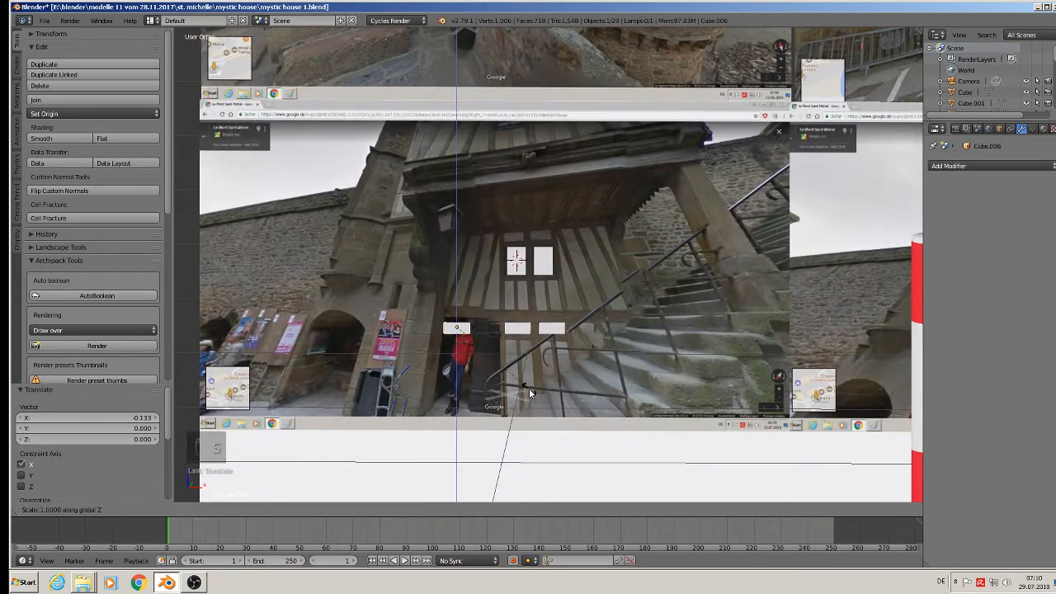
left_click(361, 120)
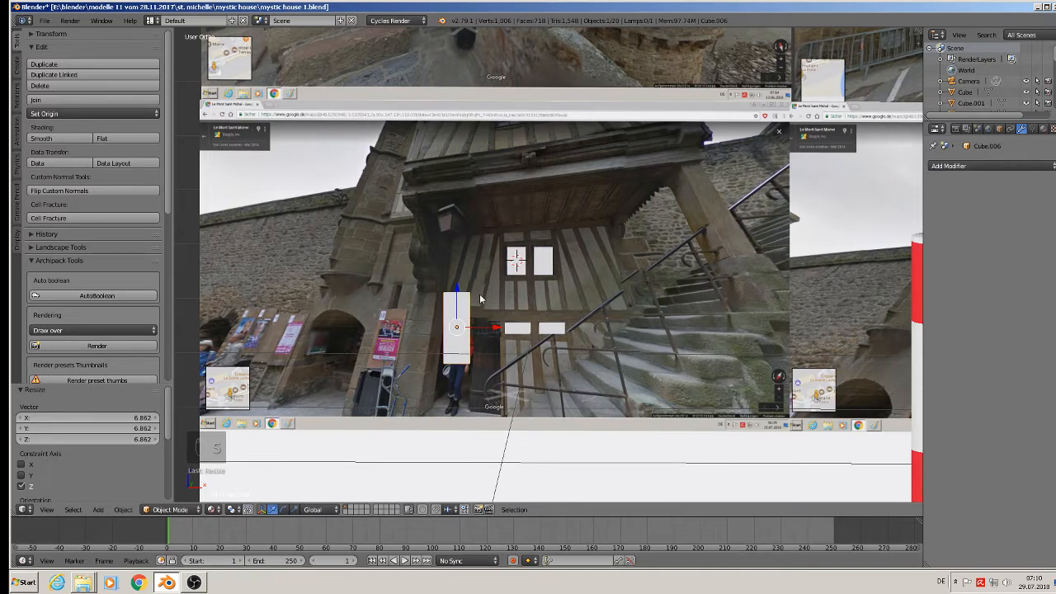
key("g")
key("z")
left_click(480, 324)
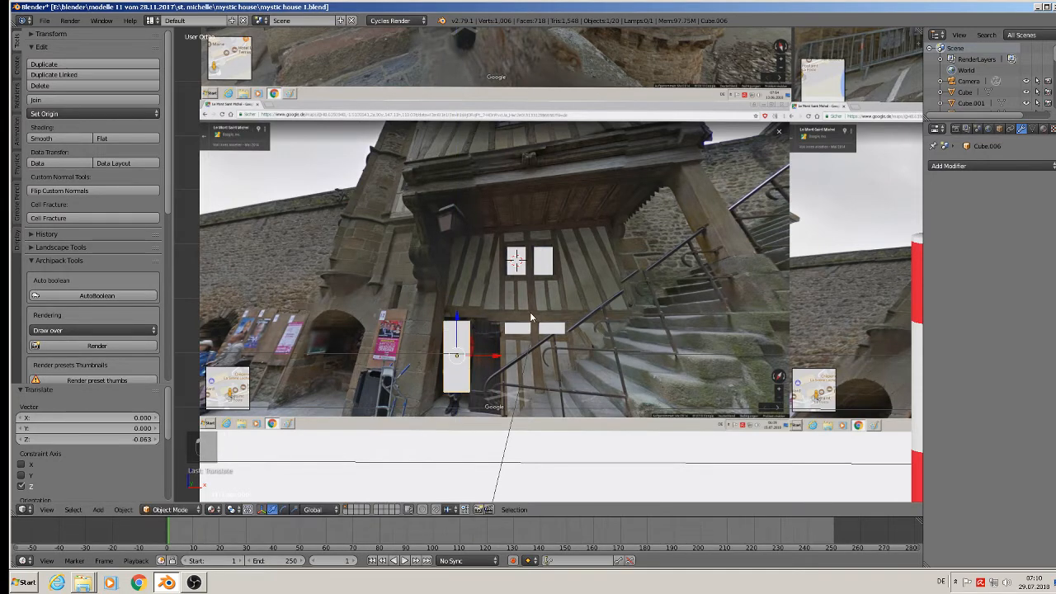
key("s")
left_click(490, 330)
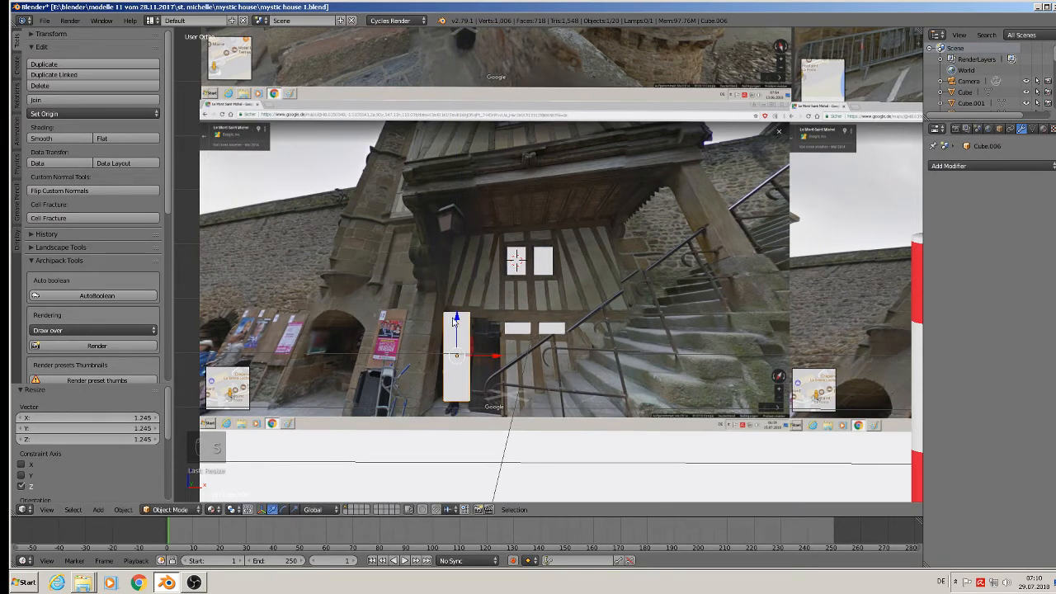
left_click_drag(455, 320, 461, 334)
Step: Widen the door block by 2.257 along X, shift it 0.031 along X, and trim its width by a factor of 0.963
key("s")
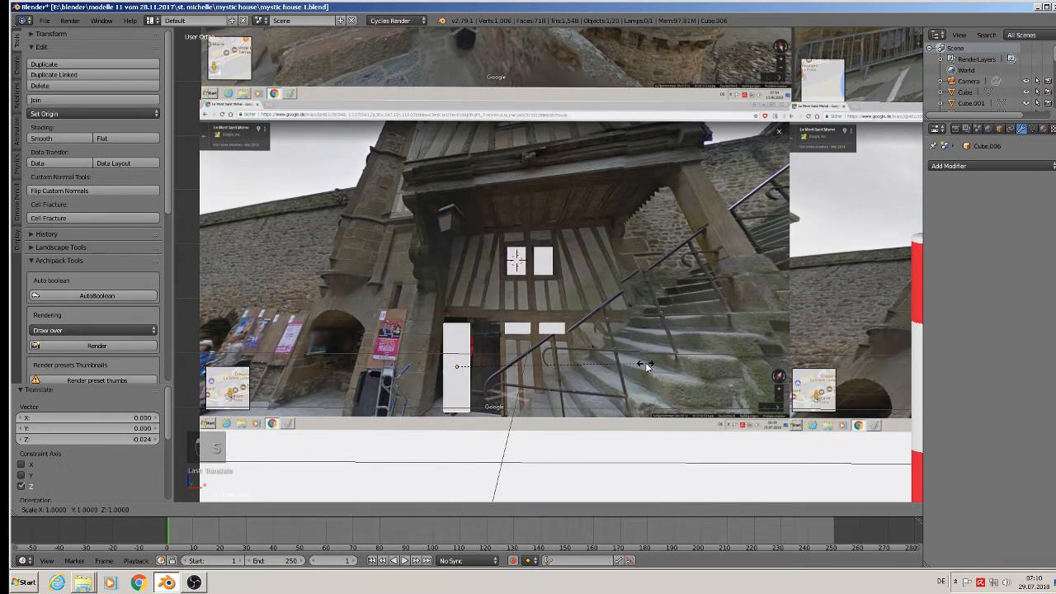
key("x")
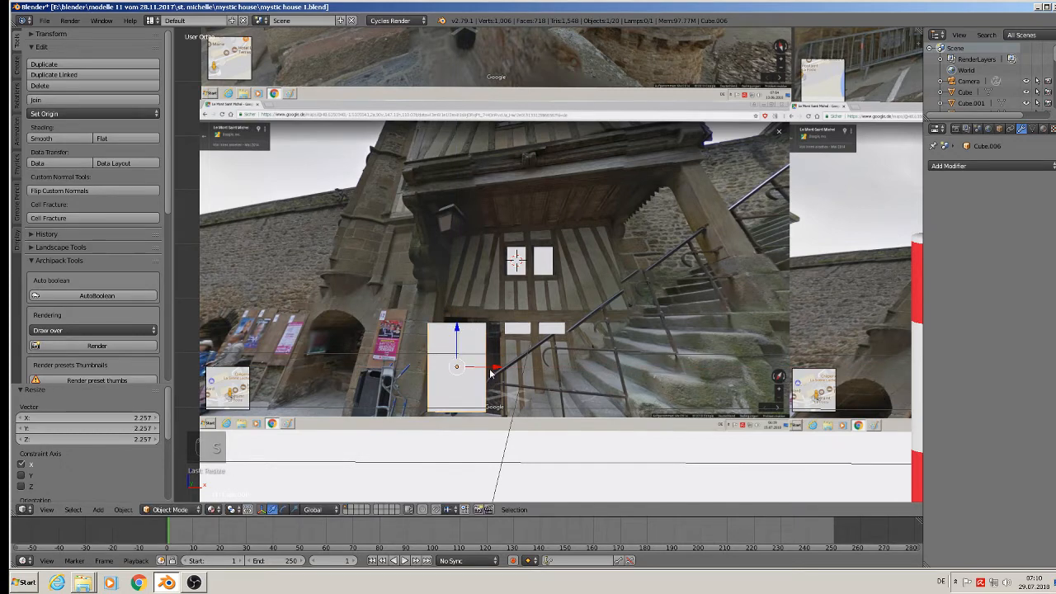
left_click_drag(490, 374, 504, 374)
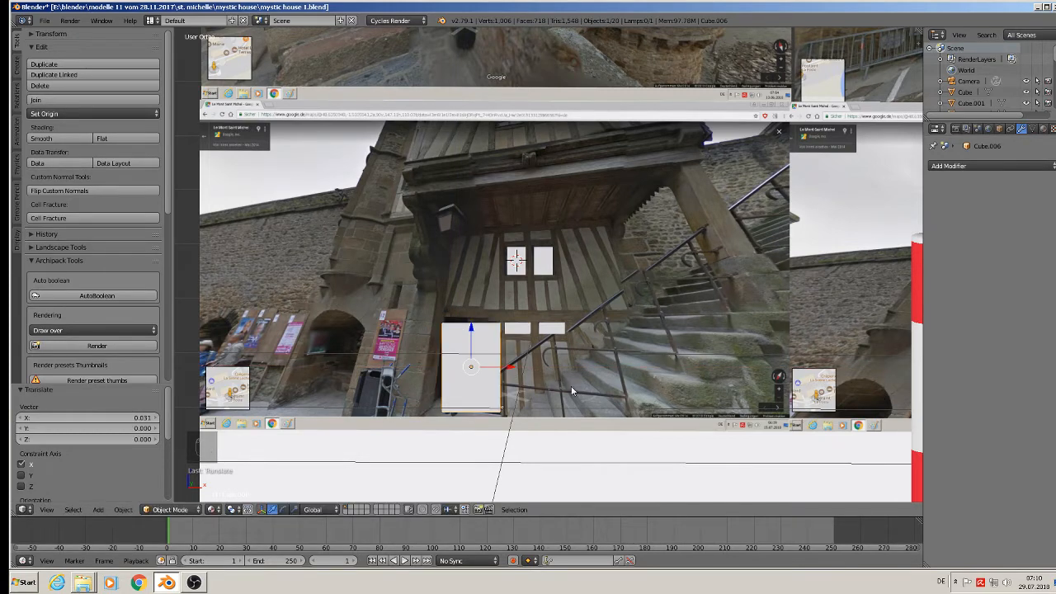
key("s")
left_click(569, 390)
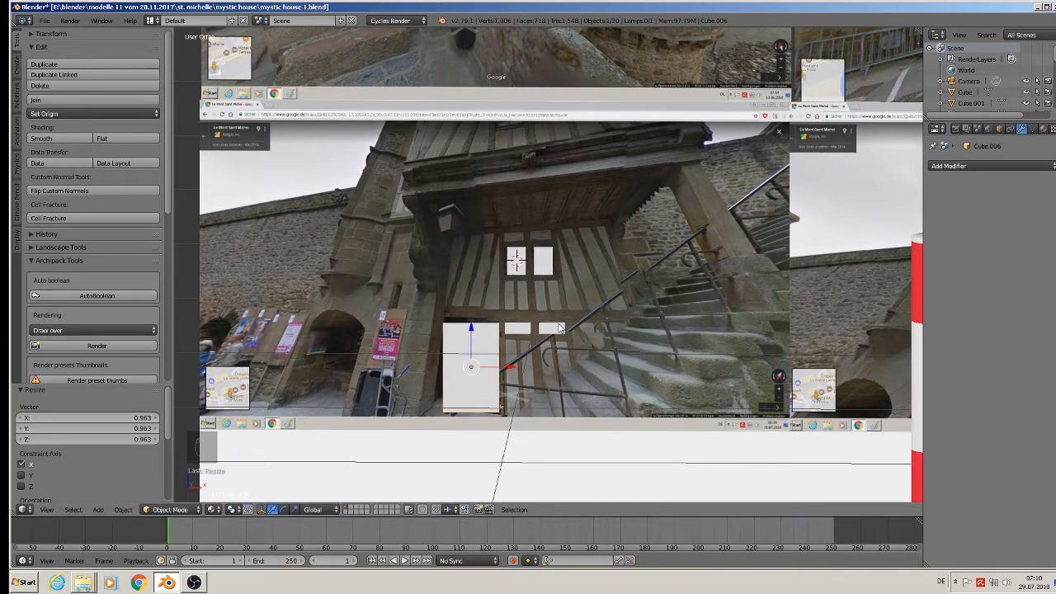
Step: Move the door block and all four window blocks together -0.972 along X, clear of the reference photo
left_click(528, 333)
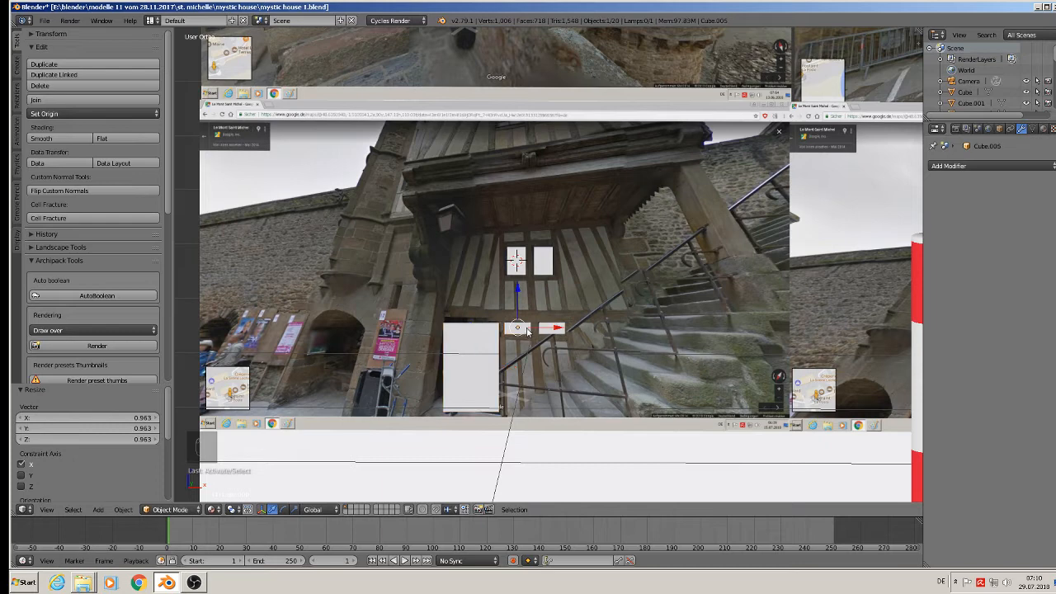
left_click(489, 349, "shift")
left_click(552, 328, "shift")
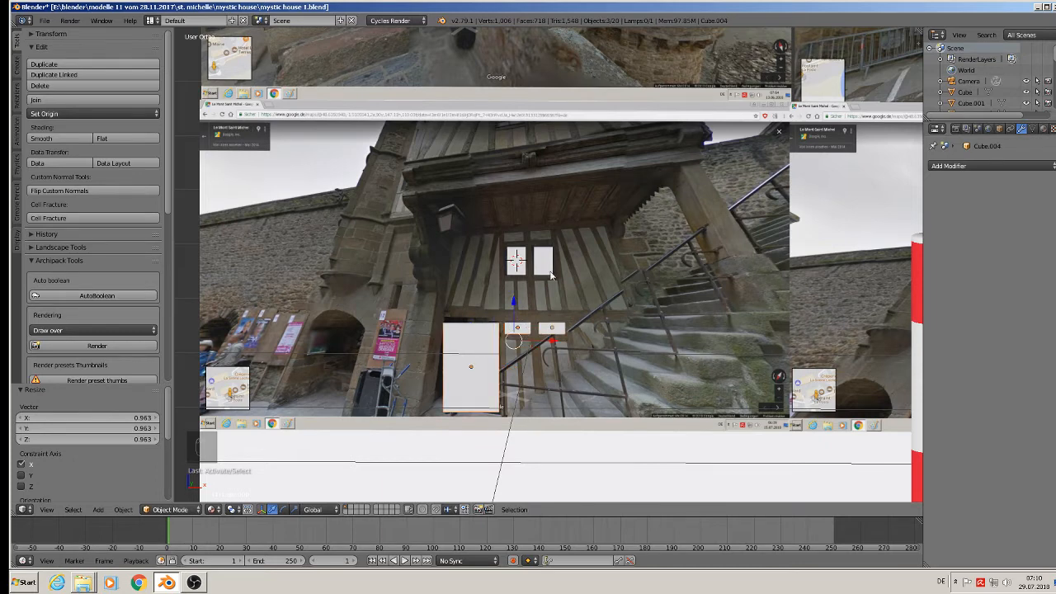
left_click(544, 264, "shift")
left_click(517, 267, "shift")
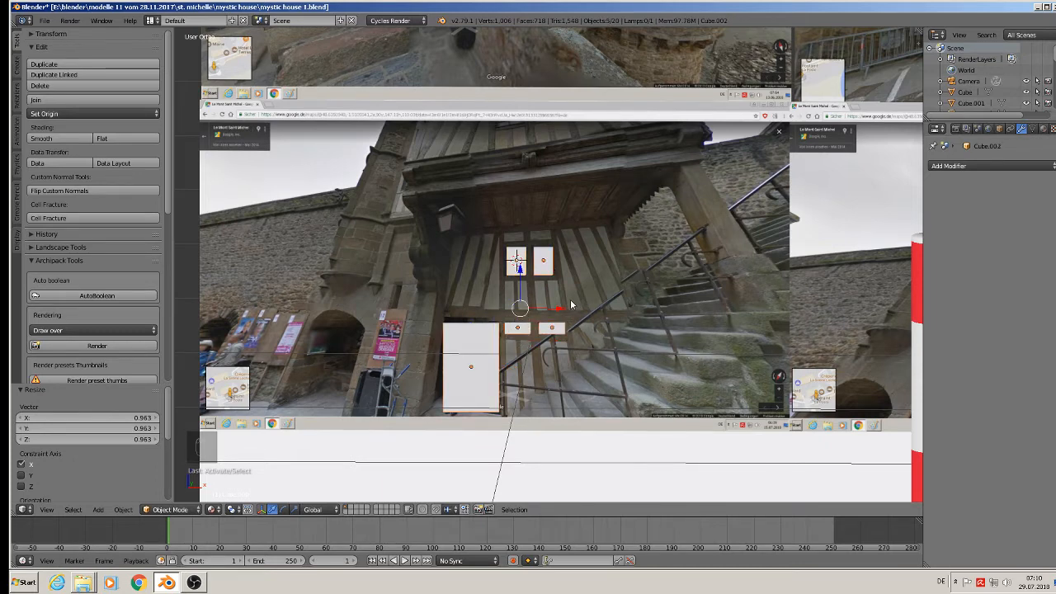
scroll(570, 305, "down", 5)
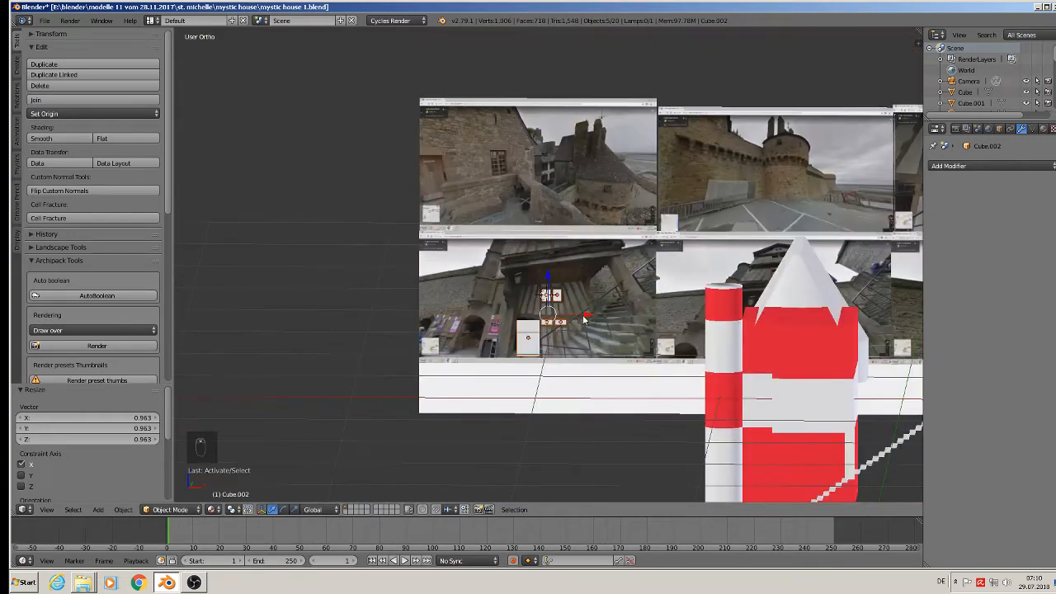
left_click_drag(584, 320, 412, 320)
scroll(462, 322, "up", 4)
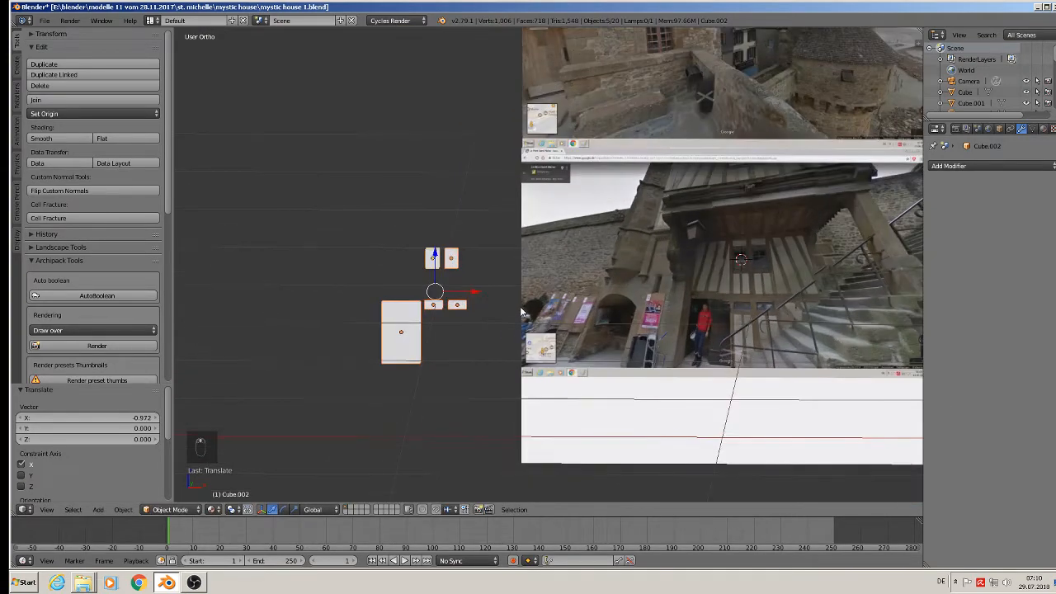
scroll(532, 312, "up", 1)
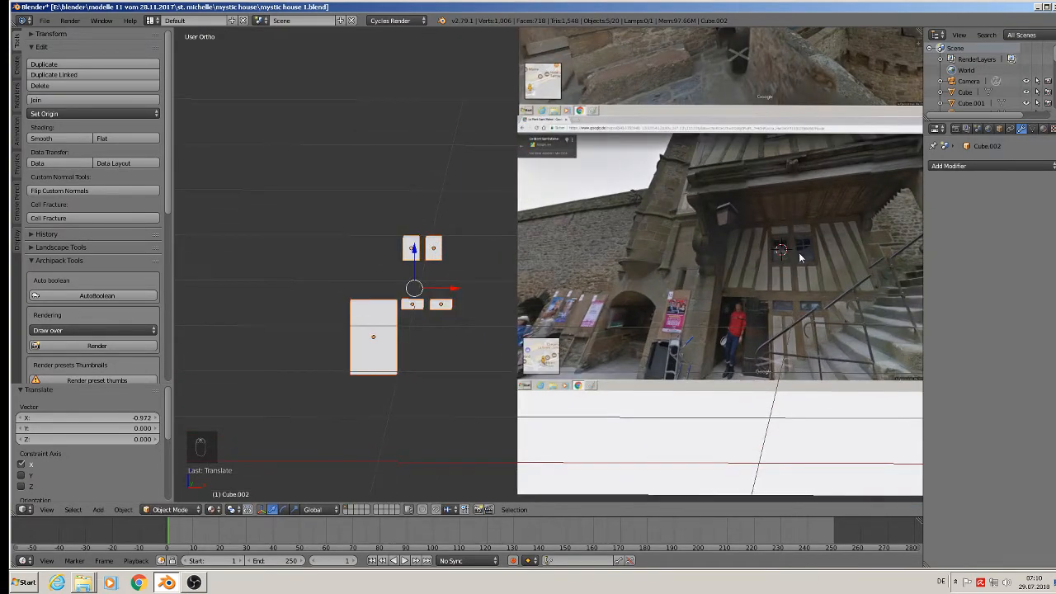
Step: In front view, enlarge the left upper window block to about 1.3 times its size and shift it 0.005 along X
key("KP_1")
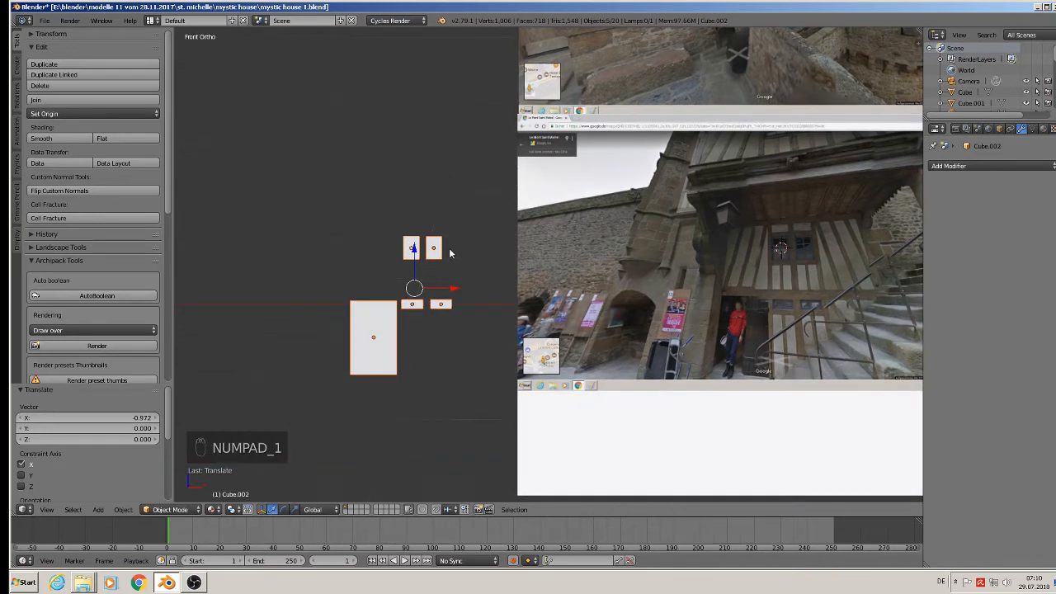
scroll(445, 254, "up", 2)
scroll(428, 254, "down", 3)
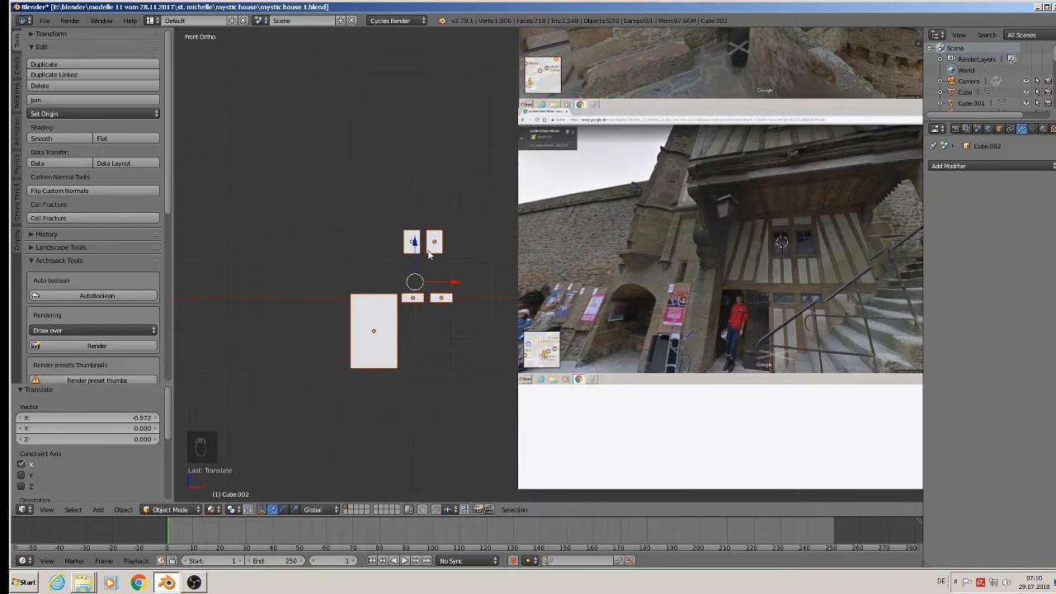
scroll(428, 254, "up", 4)
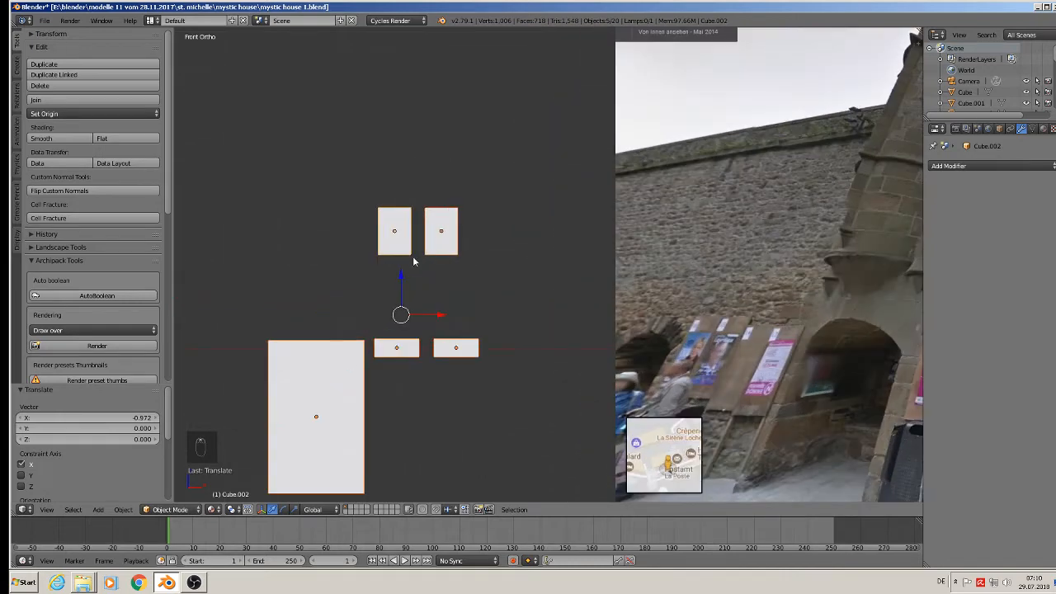
left_click(409, 253)
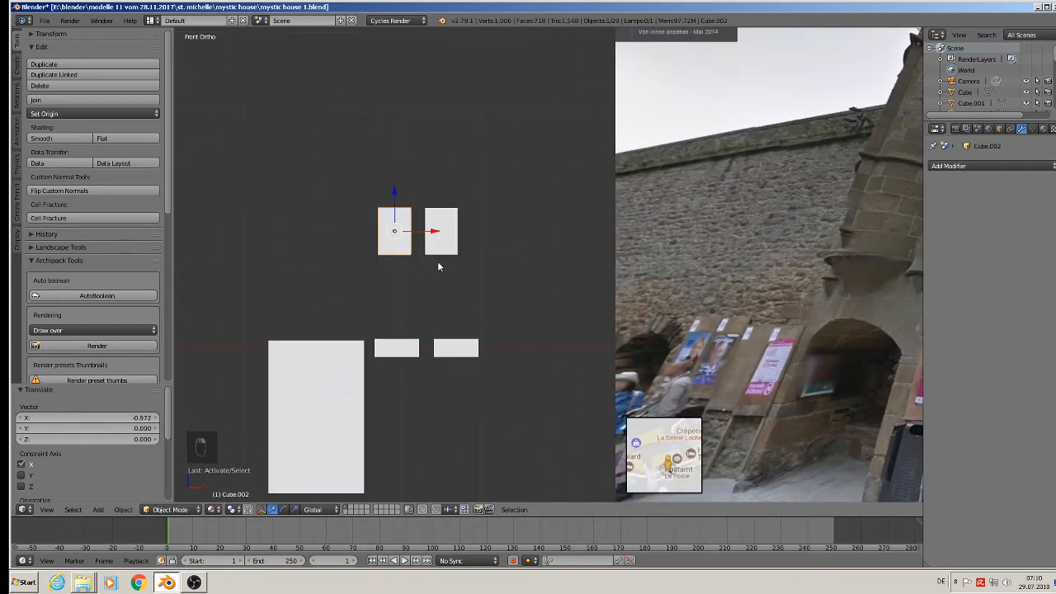
key("s")
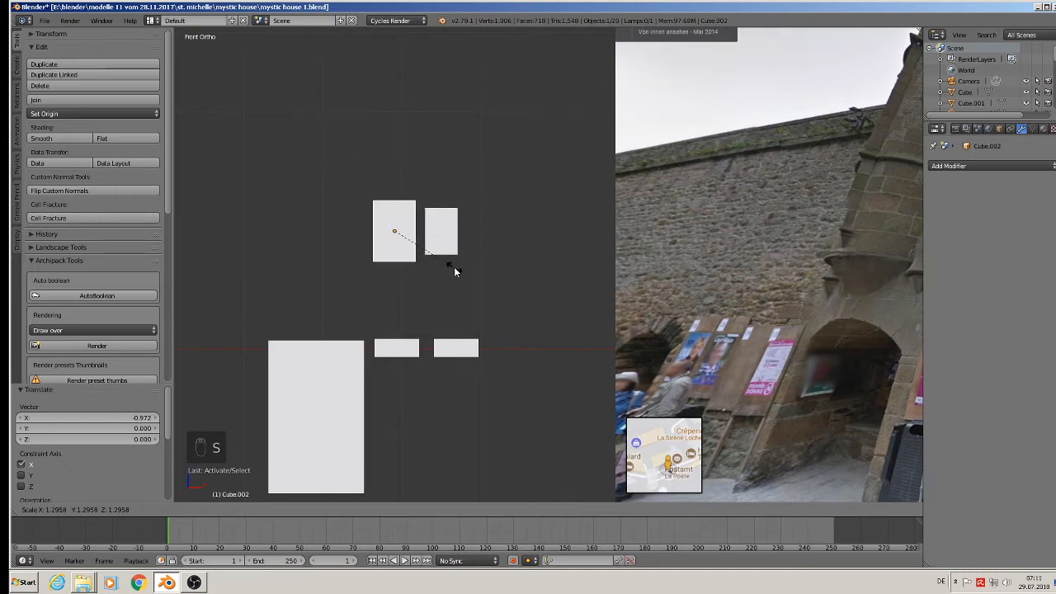
left_click(437, 257)
key("g")
key("x")
left_click(441, 257)
Step: Replace the right upper window block with a duplicate of the enlarged left one, placed 0.074 along X
left_click(449, 238)
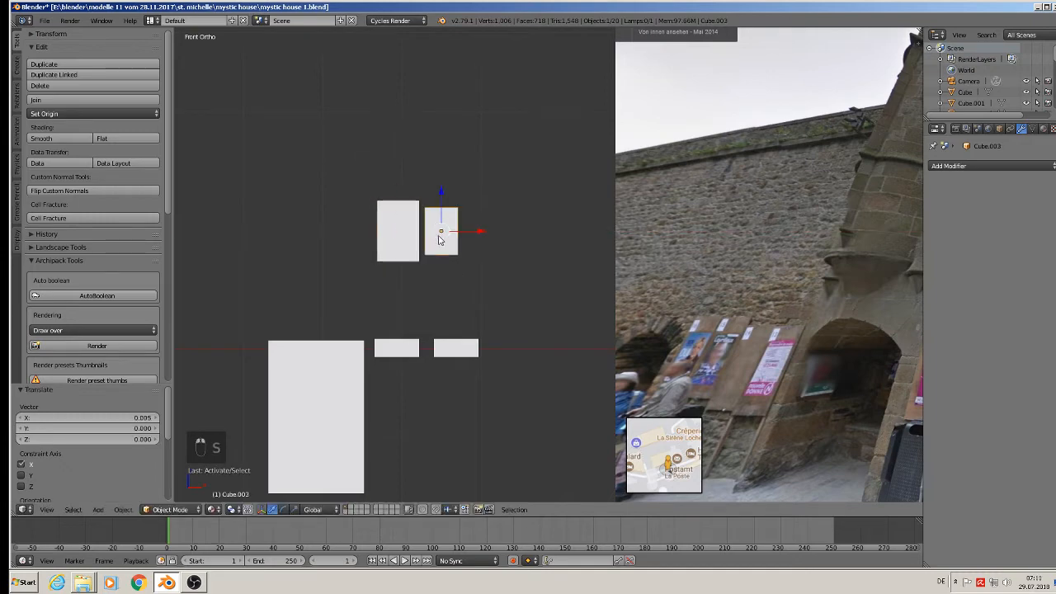
key("x")
left_click(466, 234)
right_click(420, 232)
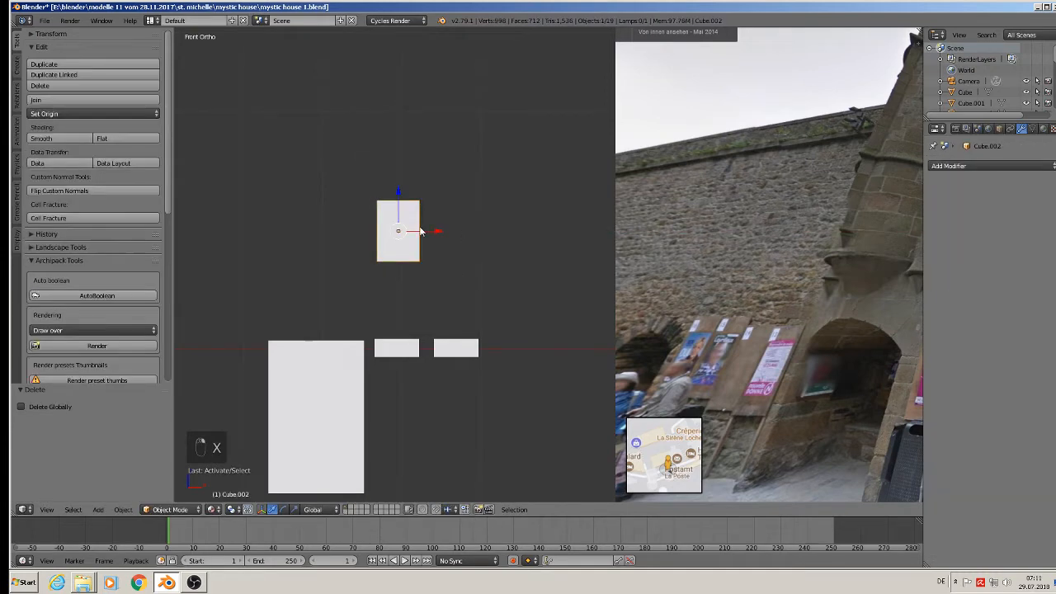
key("shift+d")
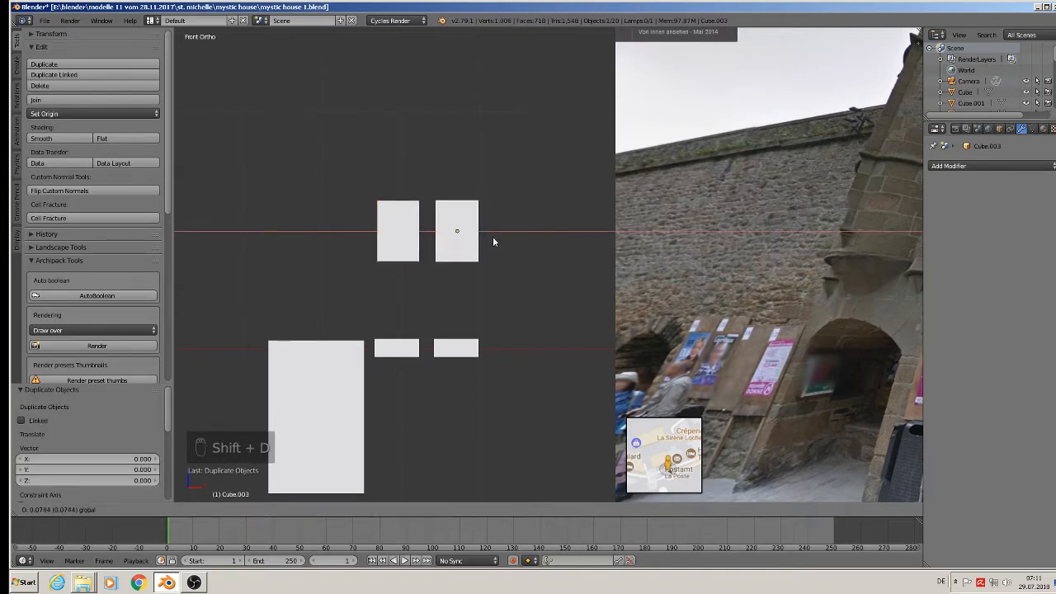
left_click(493, 236)
Step: Lower both upper window blocks together by 0.025 along Z
scroll(490, 249, "down", 5)
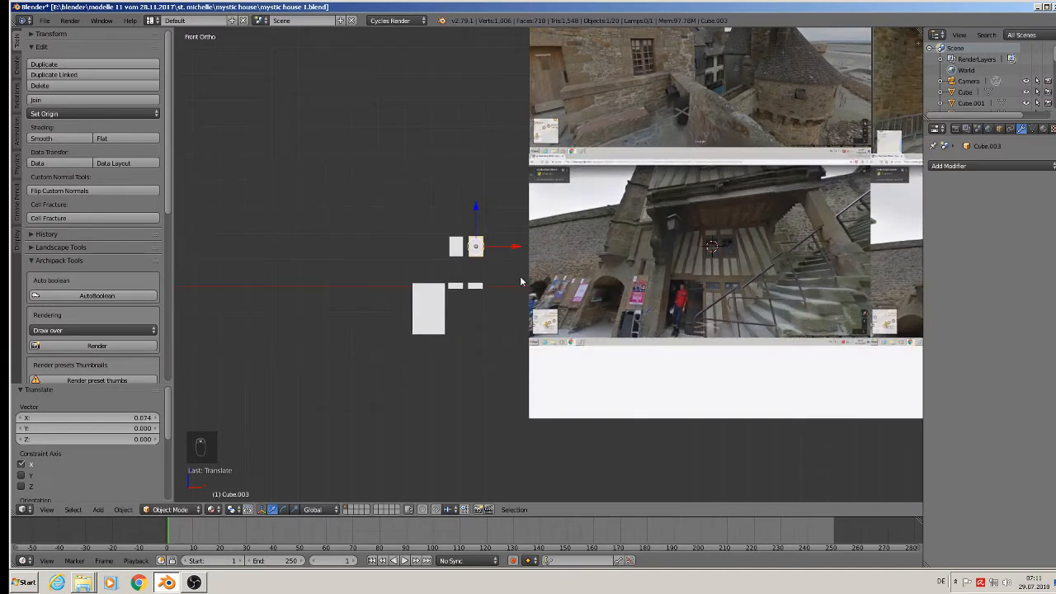
right_click(457, 249, "shift")
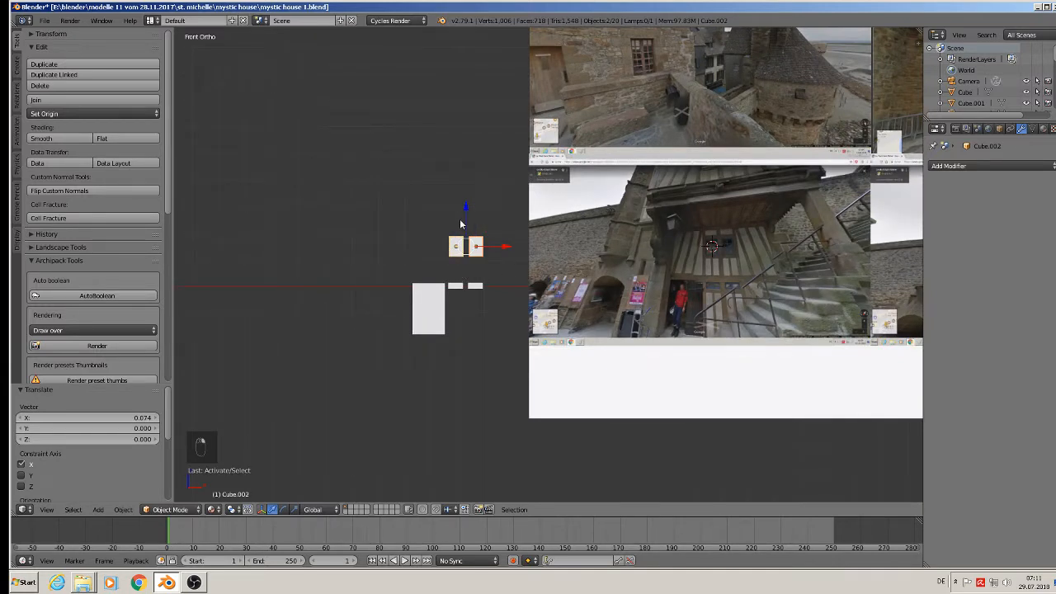
left_click_drag(463, 218, 463, 225)
scroll(458, 269, "up", 1)
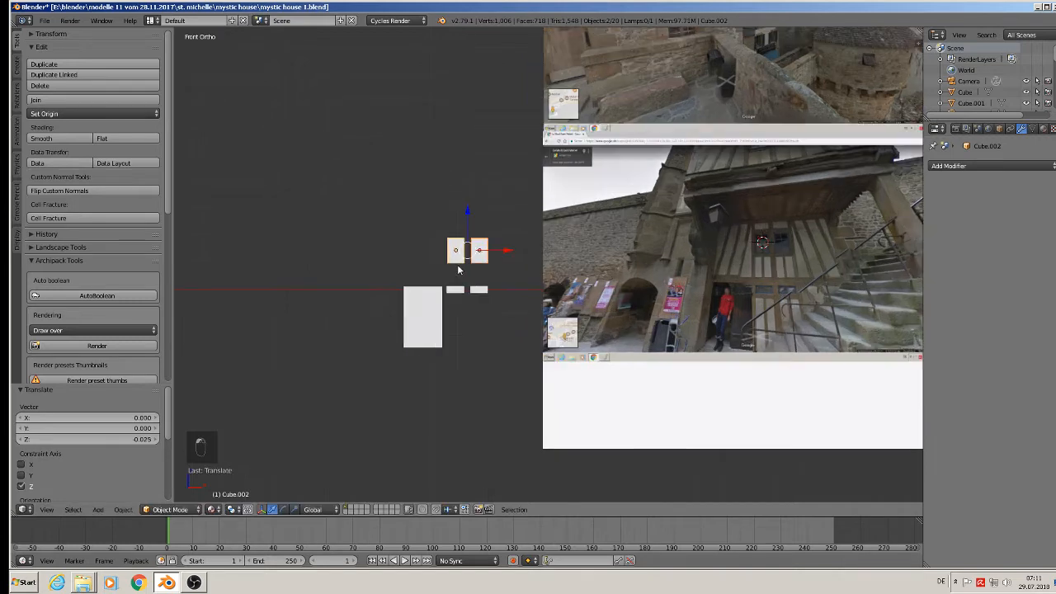
Step: Duplicate the door block and all four window blocks together -0.459 along X
right_click(431, 309, "shift")
right_click(455, 290, "shift")
right_click(481, 289, "shift")
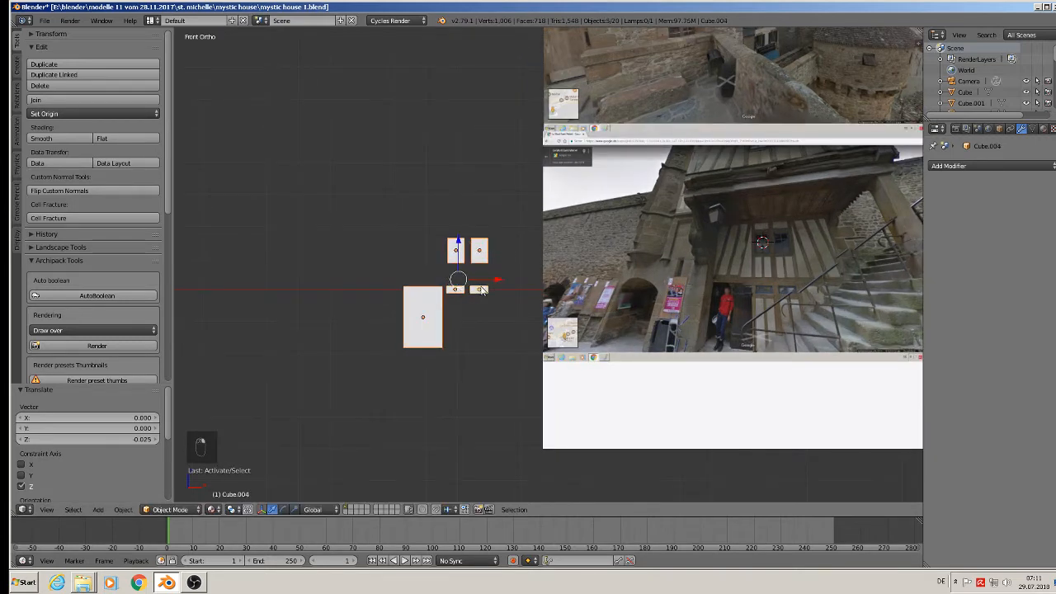
key("shift+d")
key("x")
left_click(347, 282)
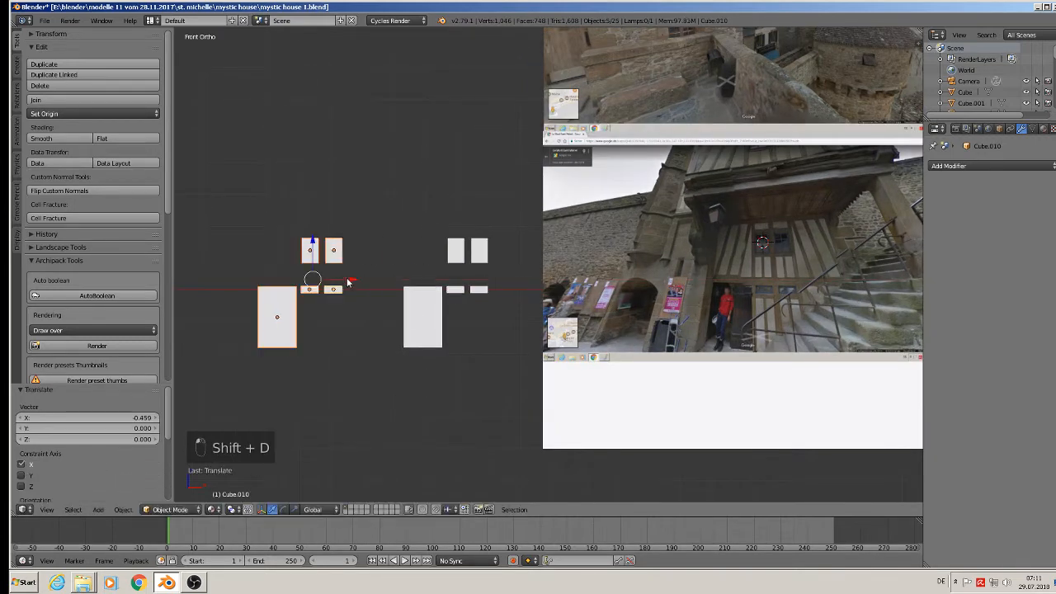
Step: Join the duplicated door and window blocks into one object and apply its rotation and scale
left_click(74, 100)
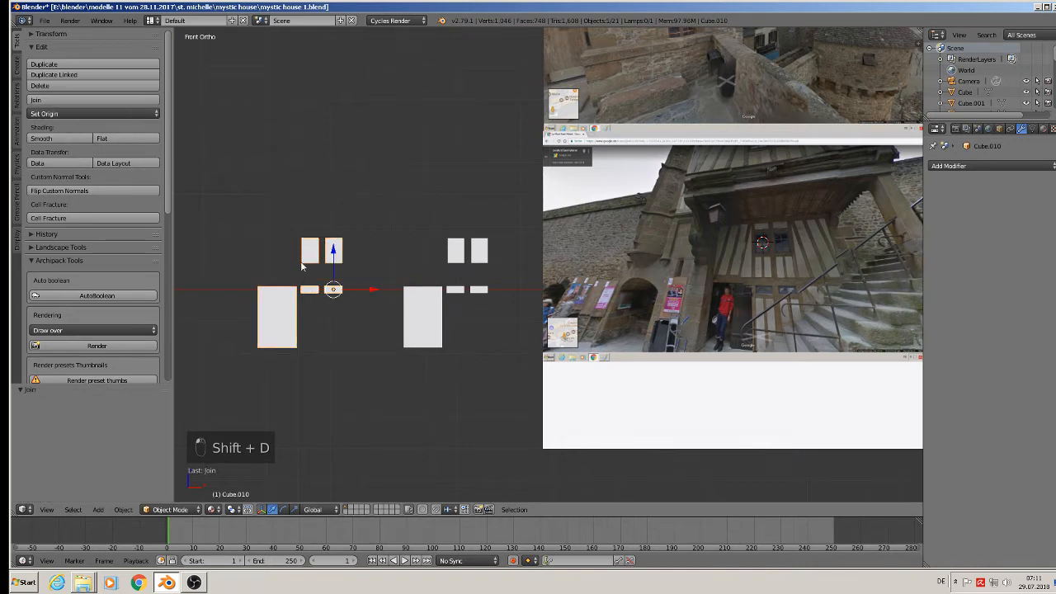
left_click(124, 508)
mouse_move(165, 425)
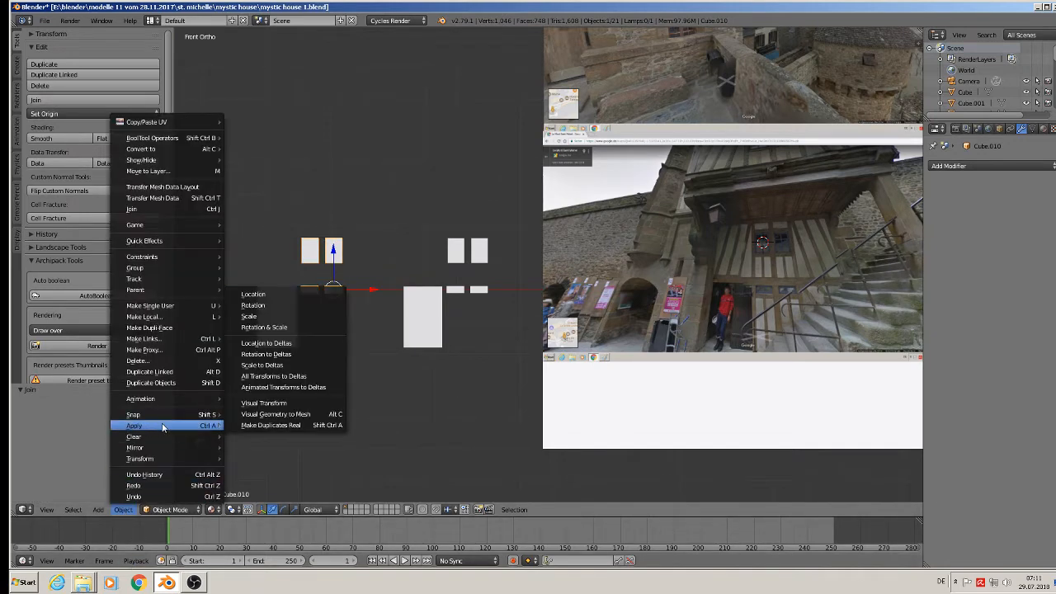
left_click(284, 328)
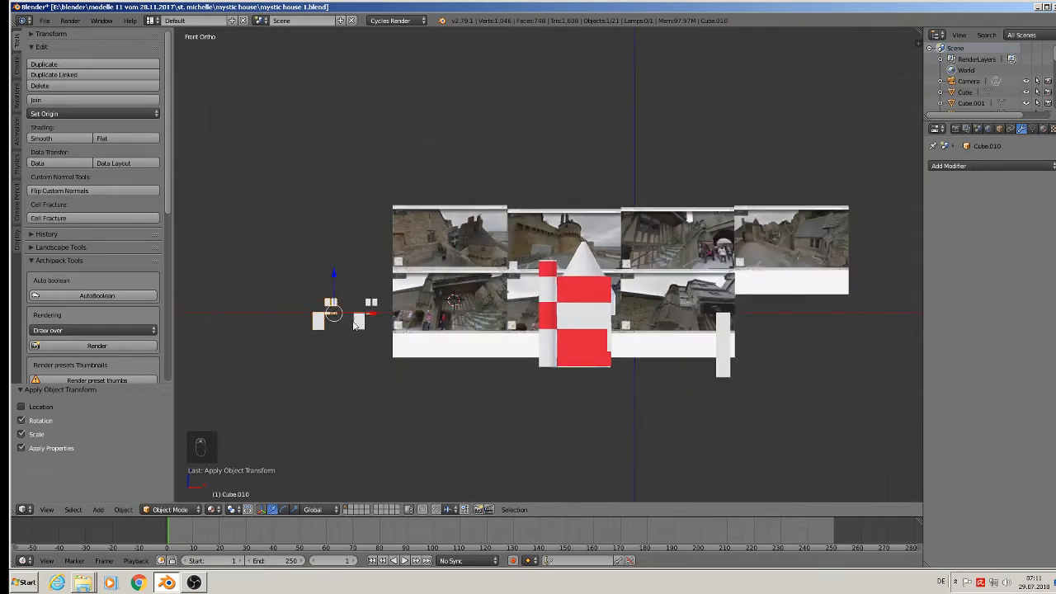
Step: Move the joined door and window object 2.184 along X and -2.332 along Y, and stretch it by 15.766 along Y
left_click_drag(367, 311, 632, 317)
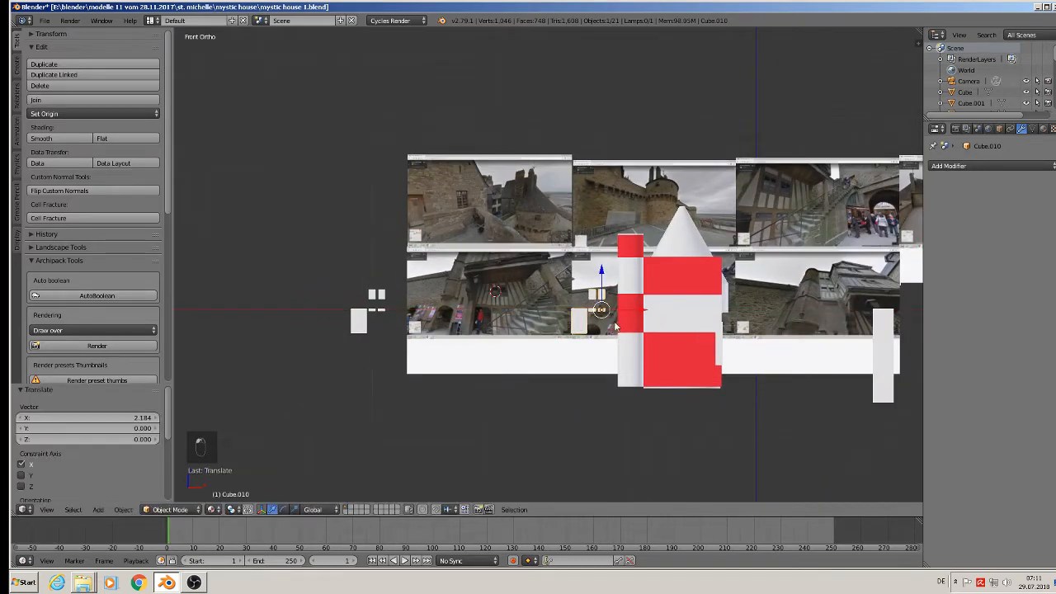
middle_click_drag(632, 318, 646, 349)
left_click_drag(579, 296, 748, 446)
middle_click_drag(747, 446, 505, 299, "shift")
left_click_drag(535, 291, 766, 420)
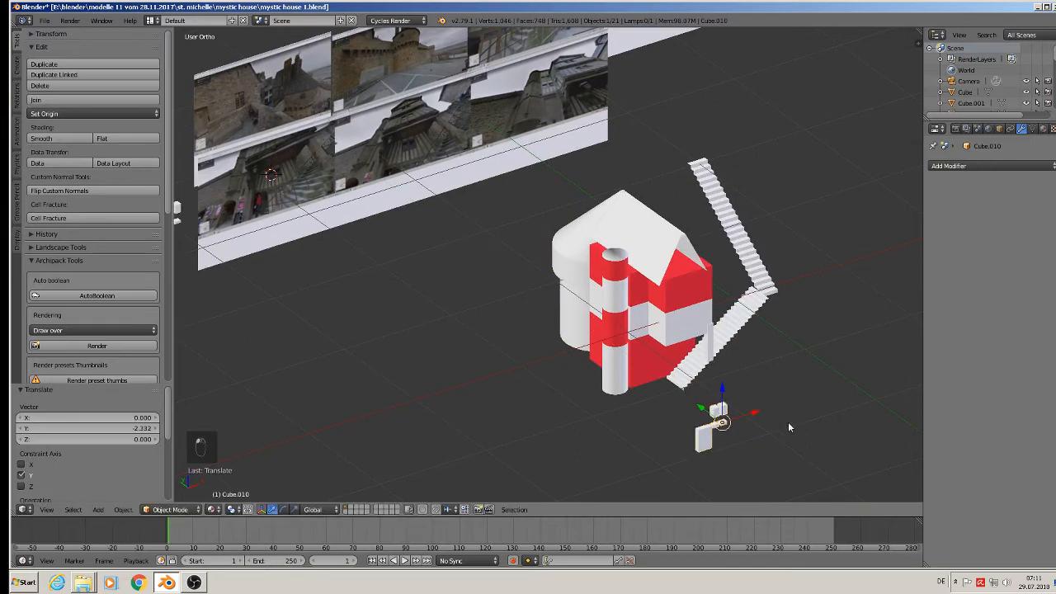
key("s")
left_click(888, 292)
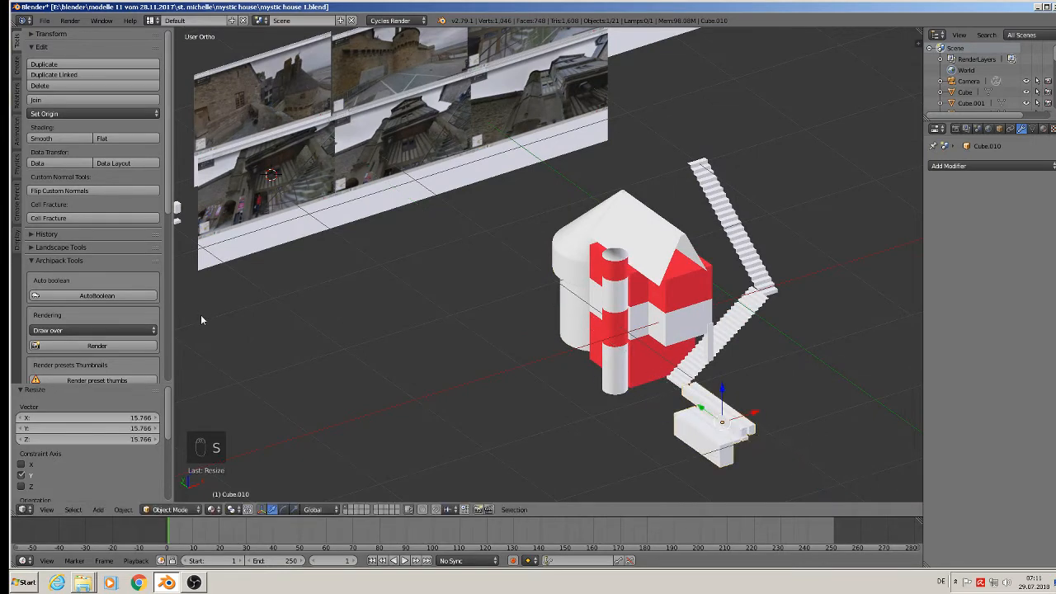
Step: Add a new material to the joined door and window object
left_click(1042, 129)
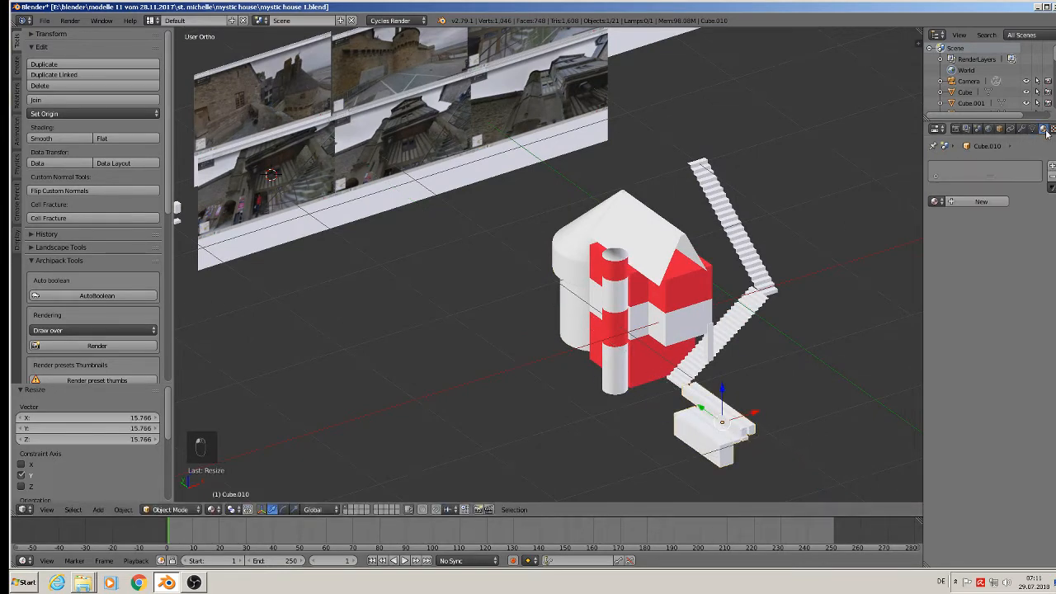
left_click(966, 202)
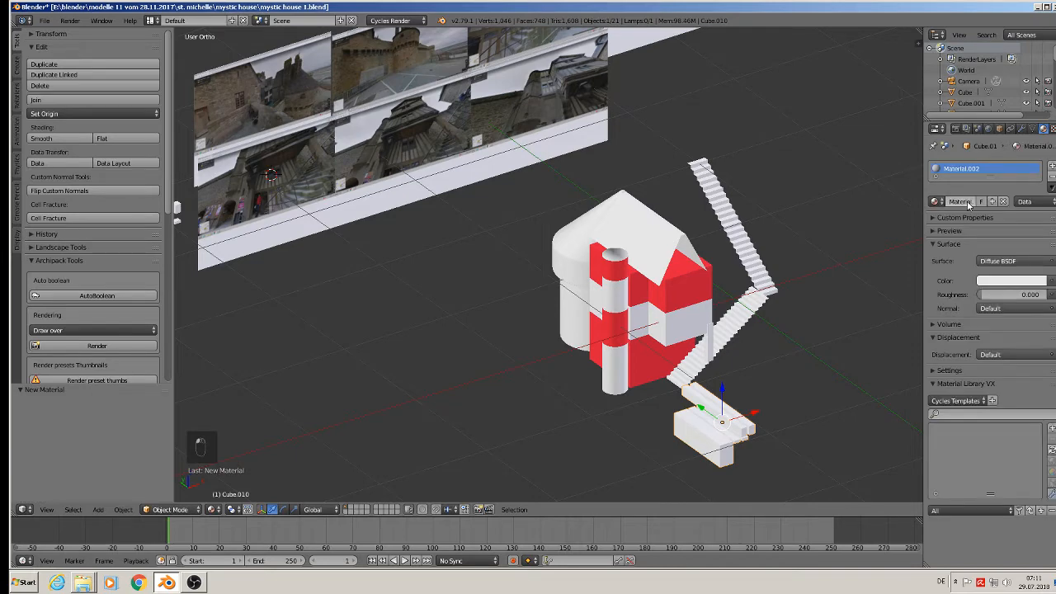
Step: Colour the joined door and window object's material blue and apply the object's rotation and scale
left_click(1020, 281)
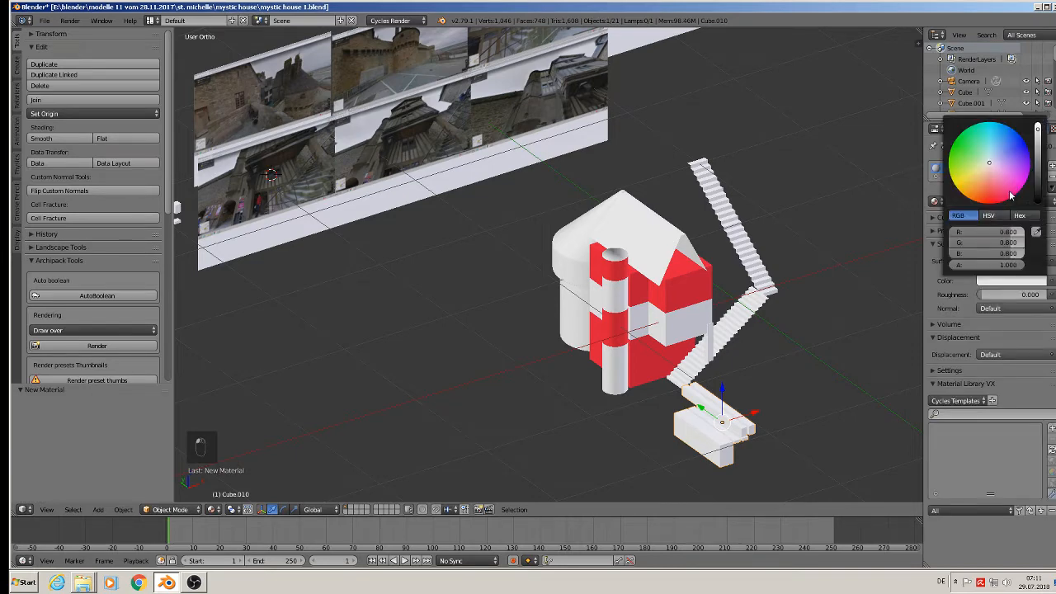
left_click(1025, 149)
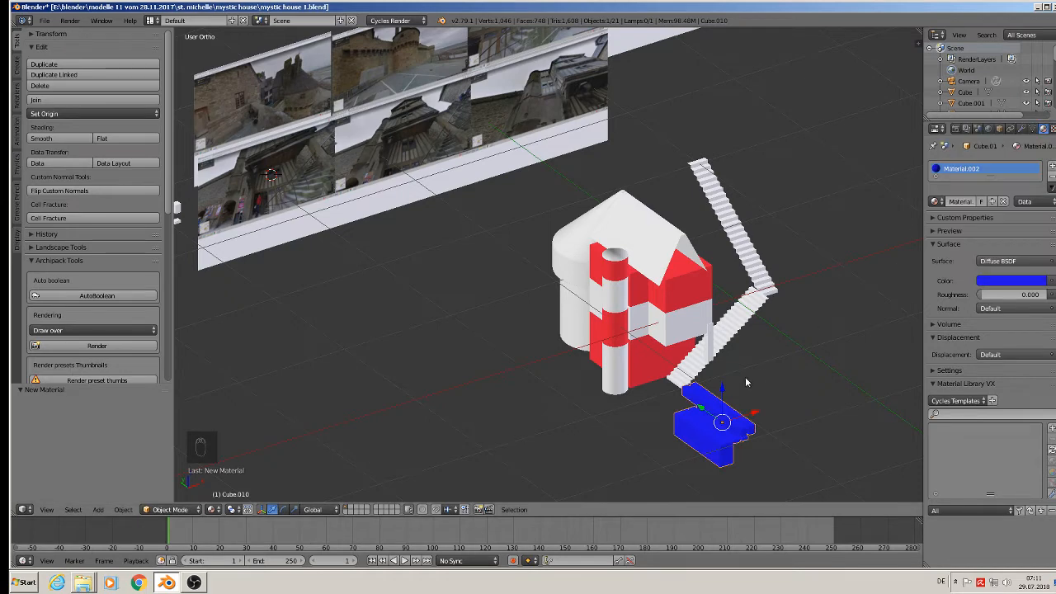
scroll(711, 388, "down", 1)
left_click(123, 509)
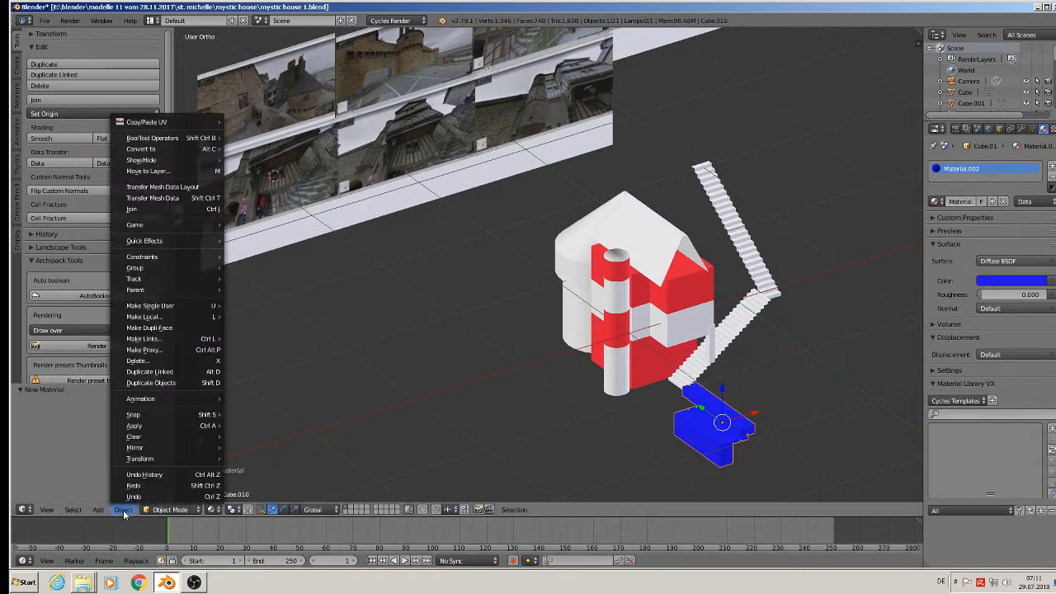
mouse_move(156, 426)
left_click(290, 328)
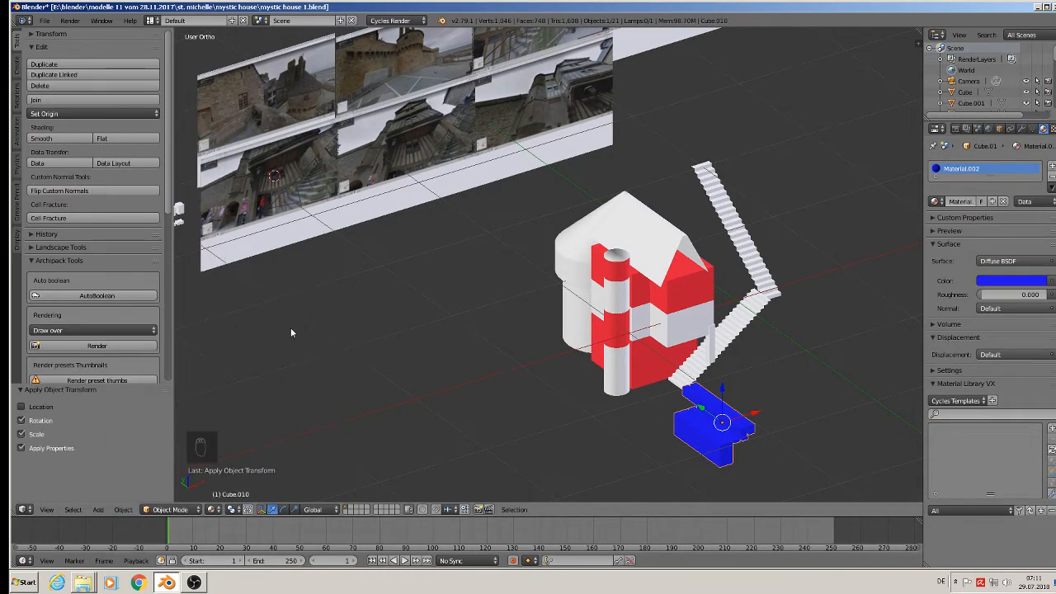
Step: Duplicate the house body, roof and tower together -3.373 along X
scroll(614, 364, "up", 1)
right_click(635, 298)
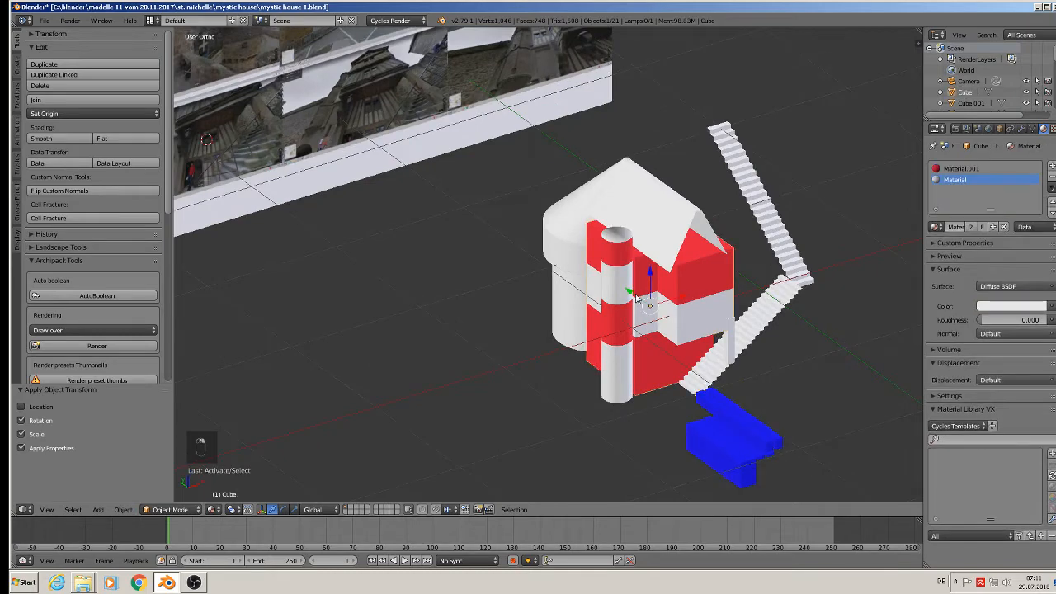
right_click(633, 220)
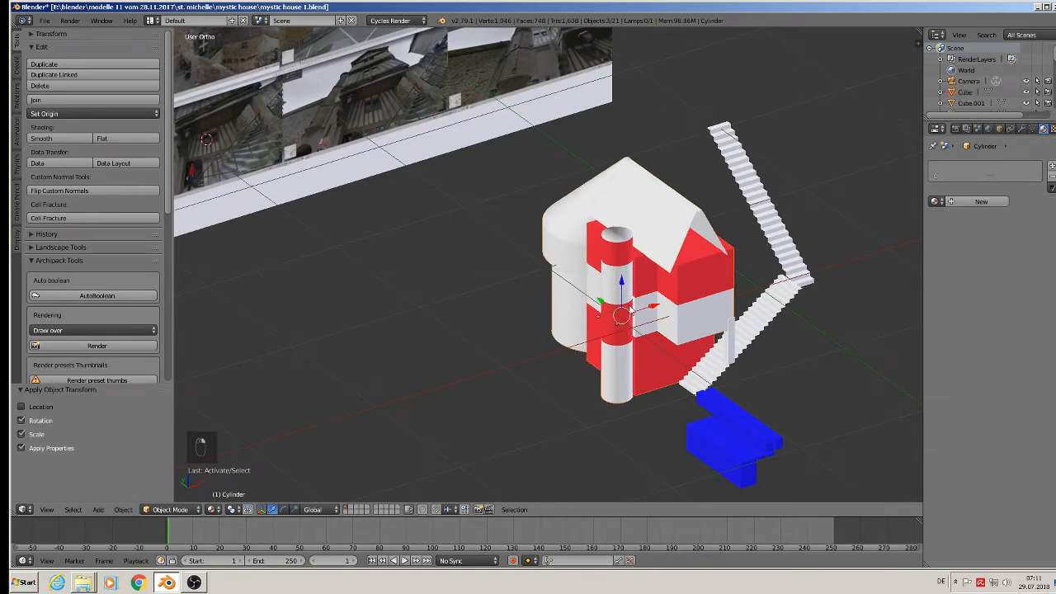
key("shift+d")
key("x")
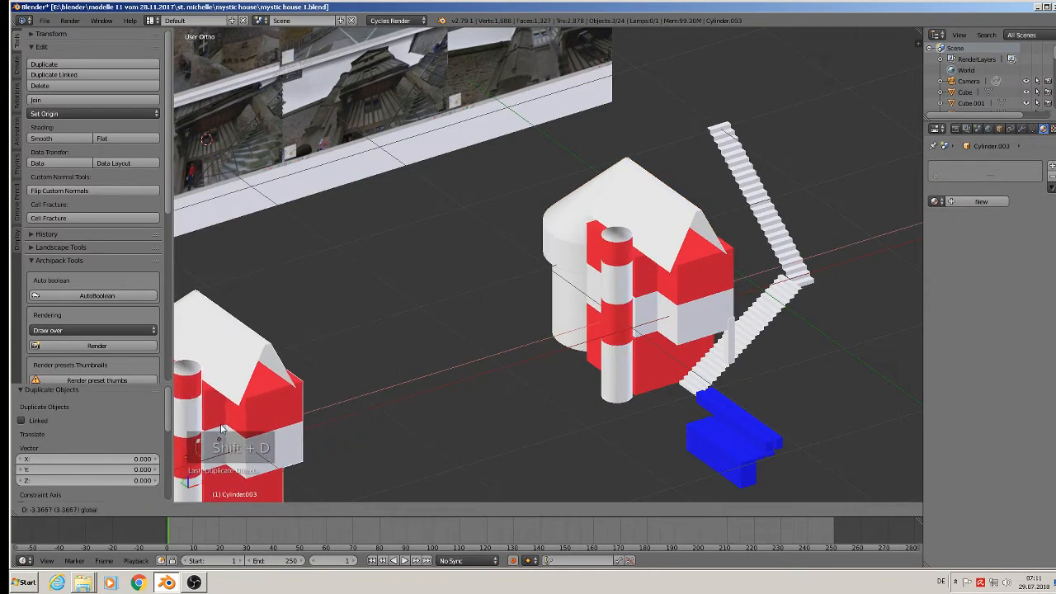
left_click(390, 393)
scroll(390, 394, "up", 2)
middle_click_drag(545, 392, 365, 343, "shift")
Step: Move the blue door and window object along X onto the house, -0.406 along Z and 2.030 along Y into its ground-floor front
right_click(624, 389)
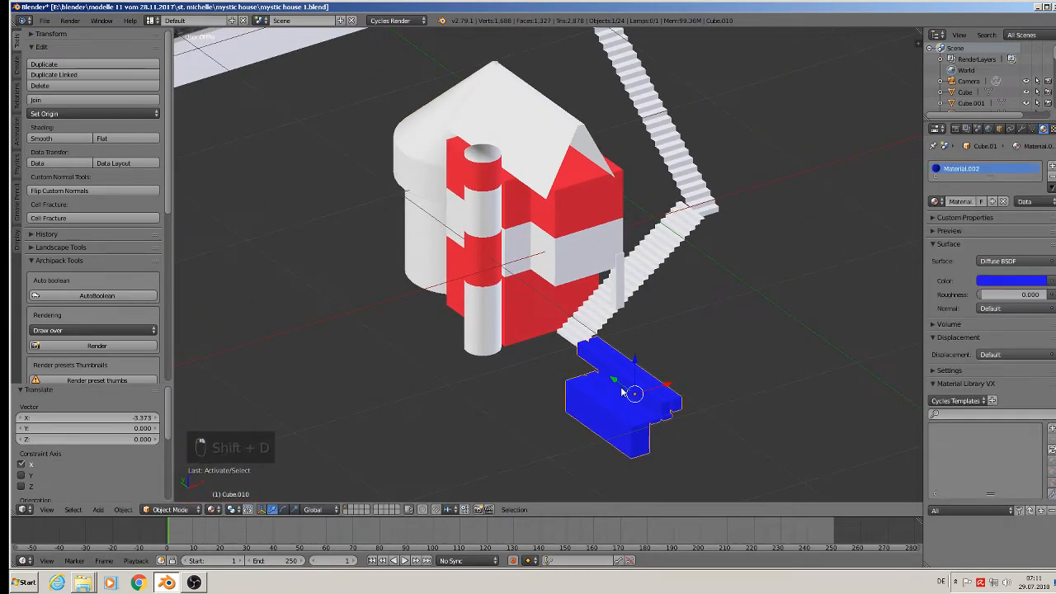
key("KP_1")
scroll(635, 394, "down", 3)
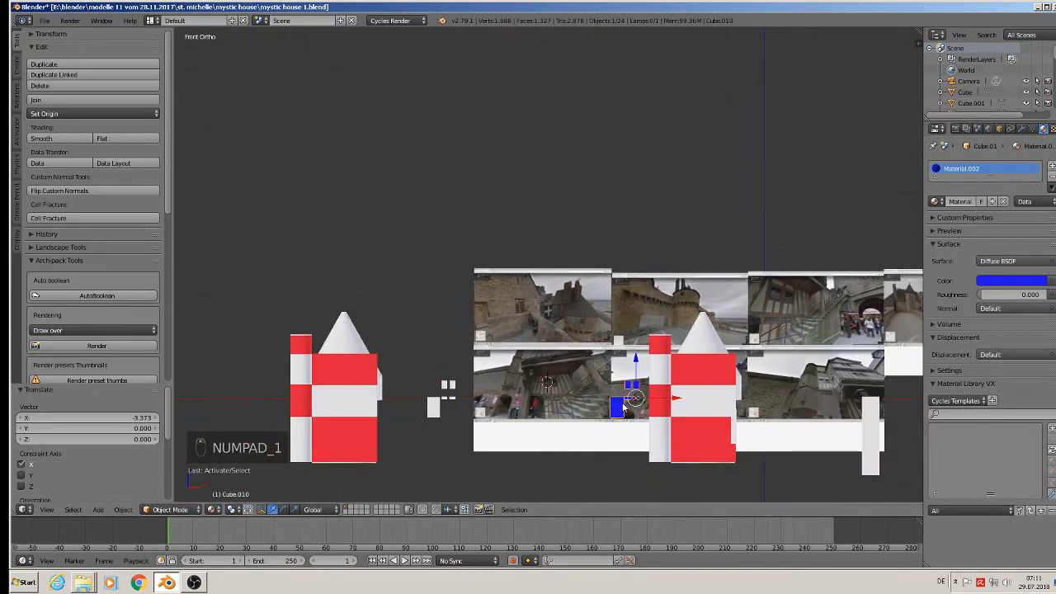
middle_click_drag(627, 408, 514, 320, "shift")
scroll(516, 320, "up", 2)
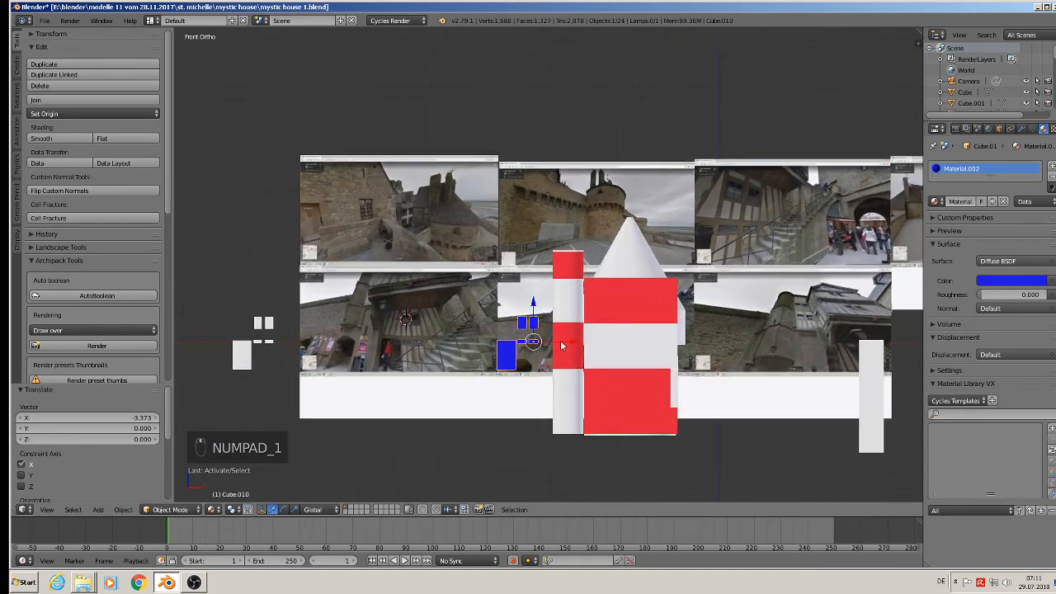
left_click_drag(561, 343, 686, 355)
left_click_drag(659, 309, 666, 370)
middle_click_drag(684, 402, 725, 422)
scroll(725, 421, "up", 2)
left_click_drag(609, 397, 386, 309)
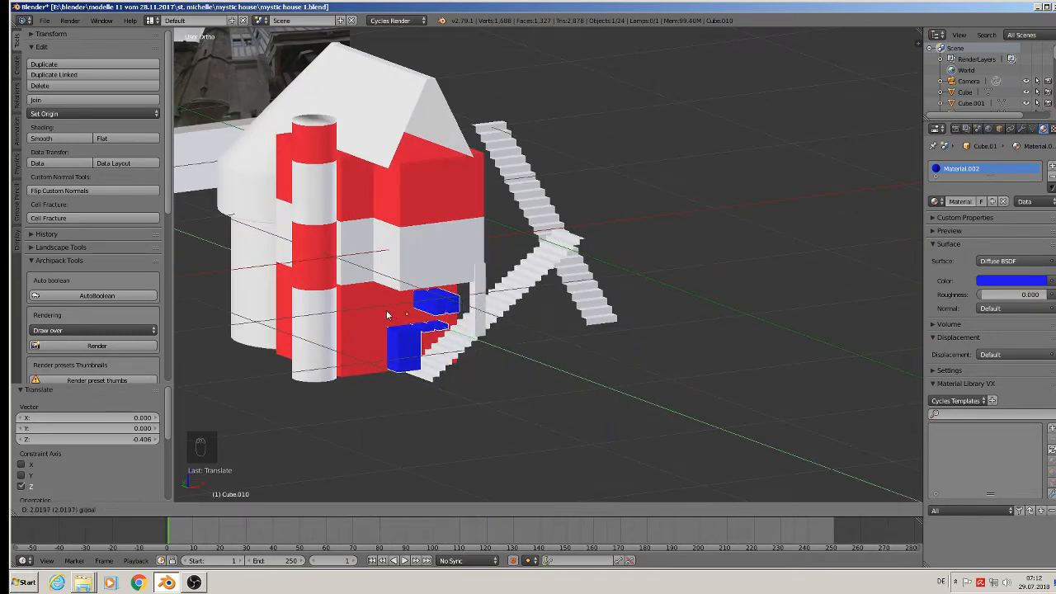
Step: Fine-tune the blue door and window object's position by -0.022 along X and -0.014 along Z
middle_click_drag(386, 310, 534, 332)
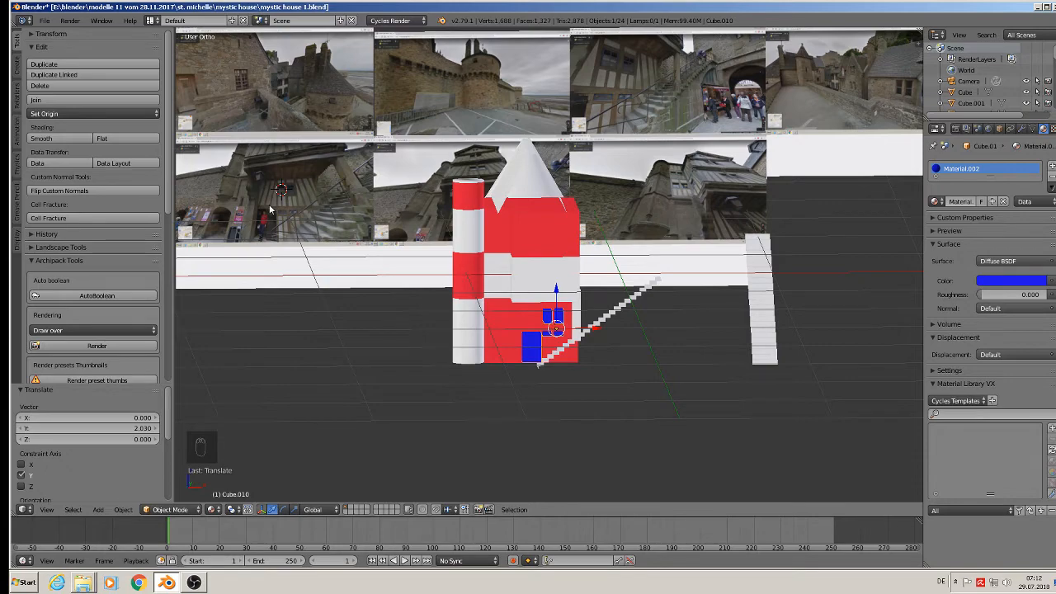
middle_click_drag(512, 326, 503, 318)
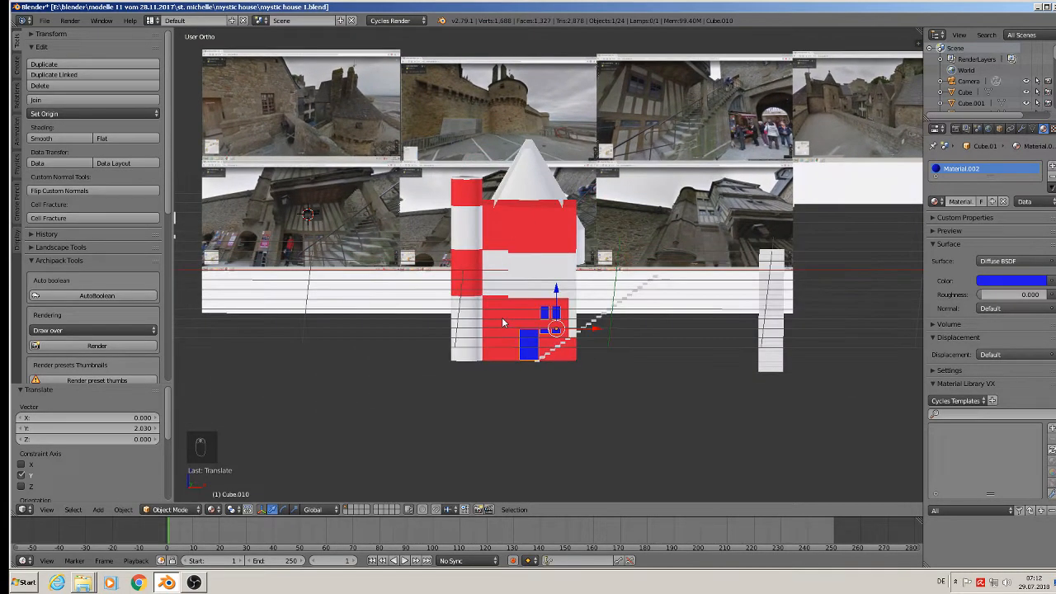
left_click_drag(584, 329, 581, 330)
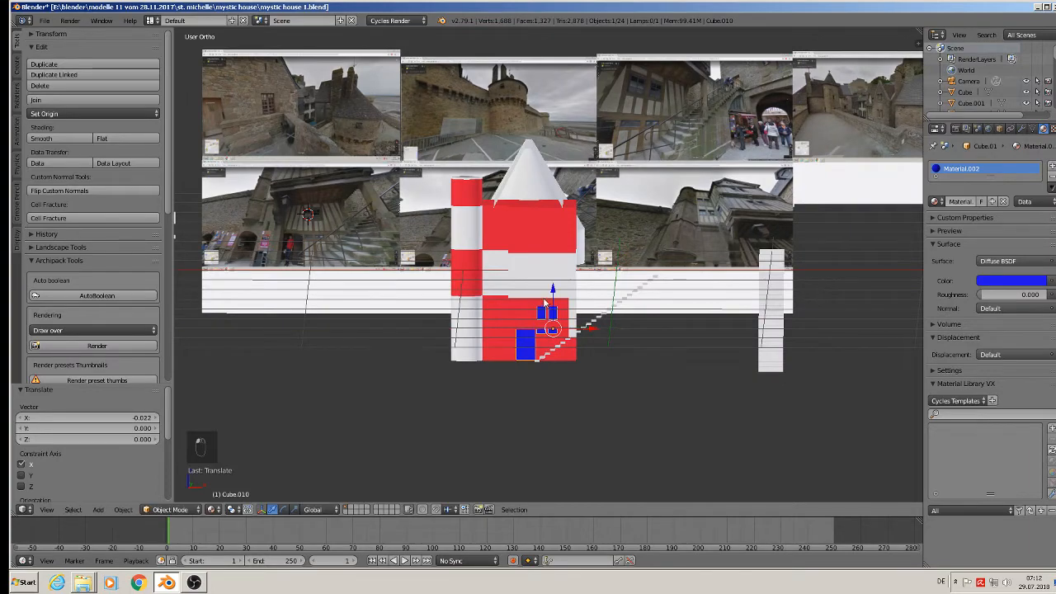
left_click_drag(552, 296, 552, 299)
Step: Shift the blue door and window object a further -0.052 along X so the door clears the foot of the stairs
mouse_move(552, 301)
middle_mouse_down()
mouse_move(612, 348)
mouse_move(549, 314)
mouse_move(566, 314)
middle_mouse_up()
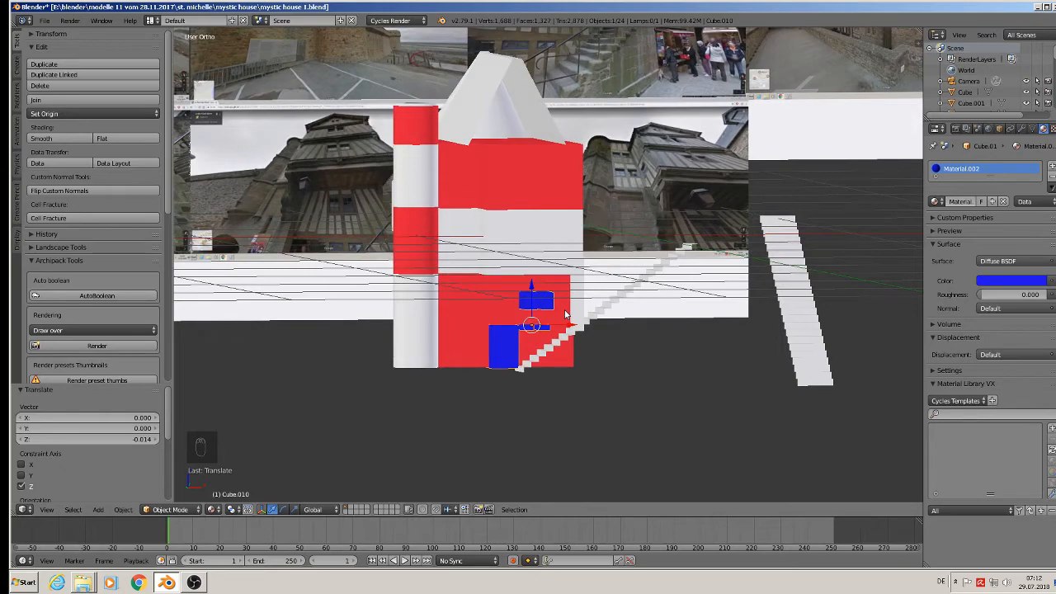
middle_click_drag(552, 307, 555, 314)
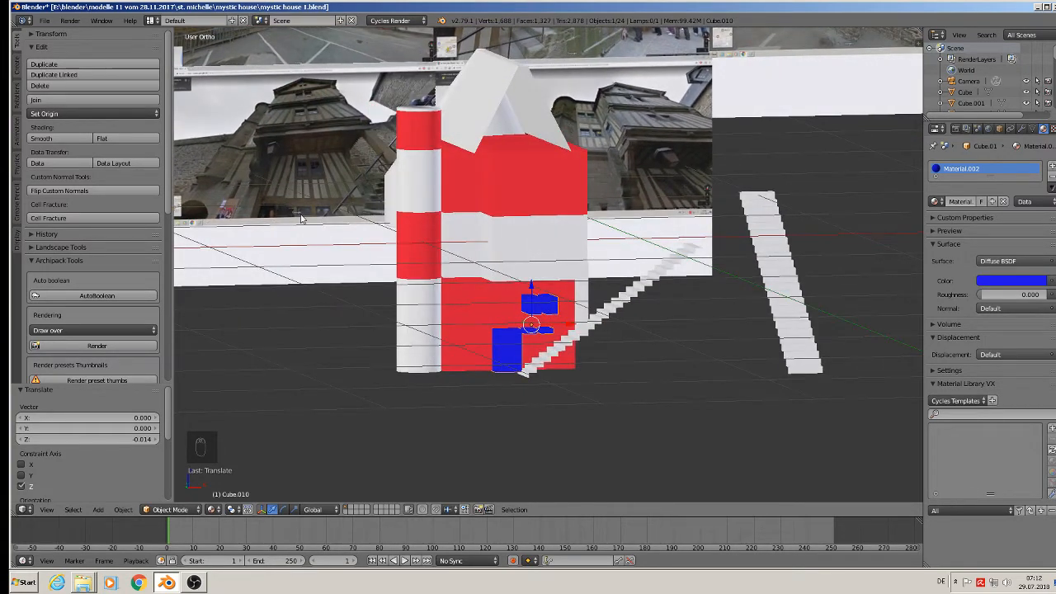
middle_click_drag(496, 285, 486, 294)
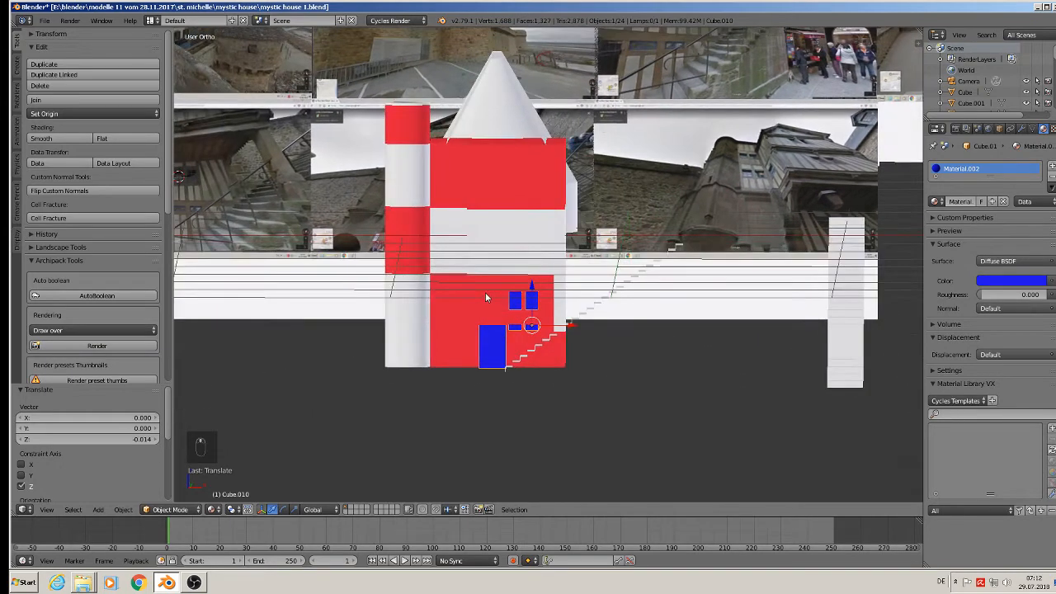
key("g")
key("x")
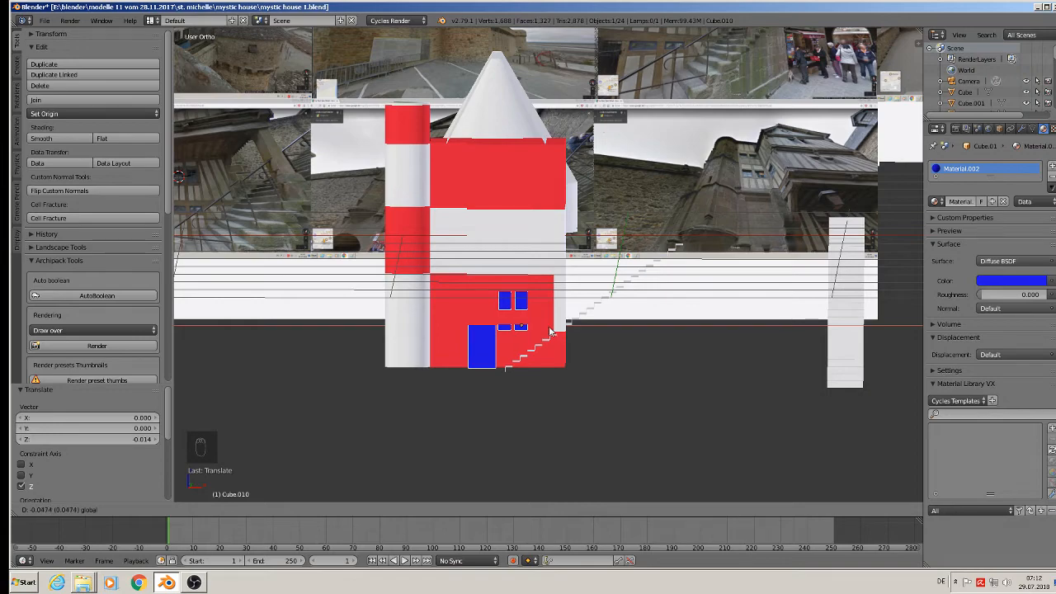
left_click(548, 330)
mouse_move(549, 330)
middle_mouse_down()
mouse_move(568, 338)
mouse_move(556, 329)
middle_mouse_up()
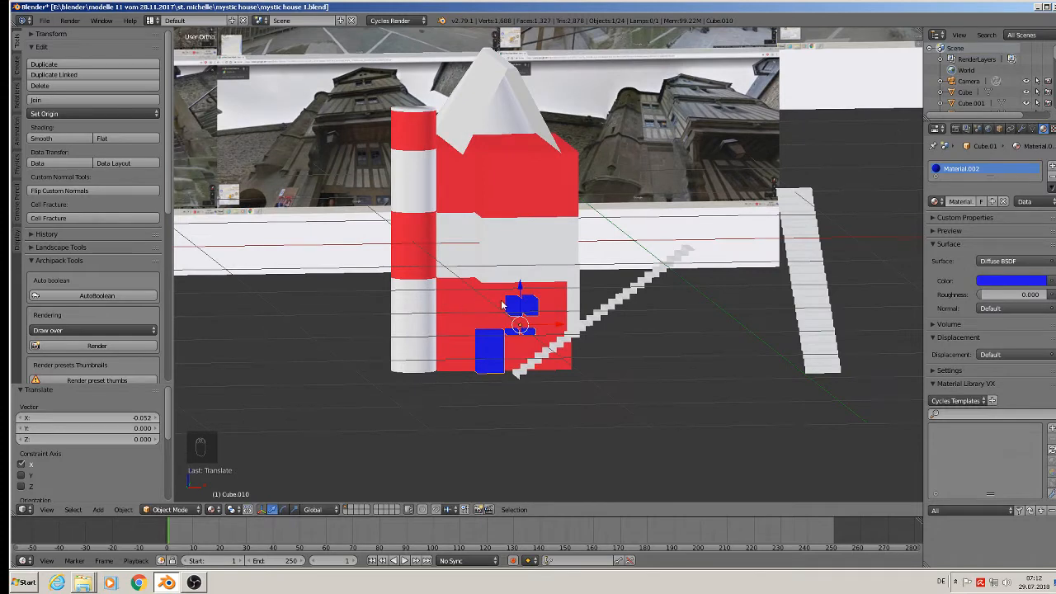
middle_click_drag(501, 305, 559, 338)
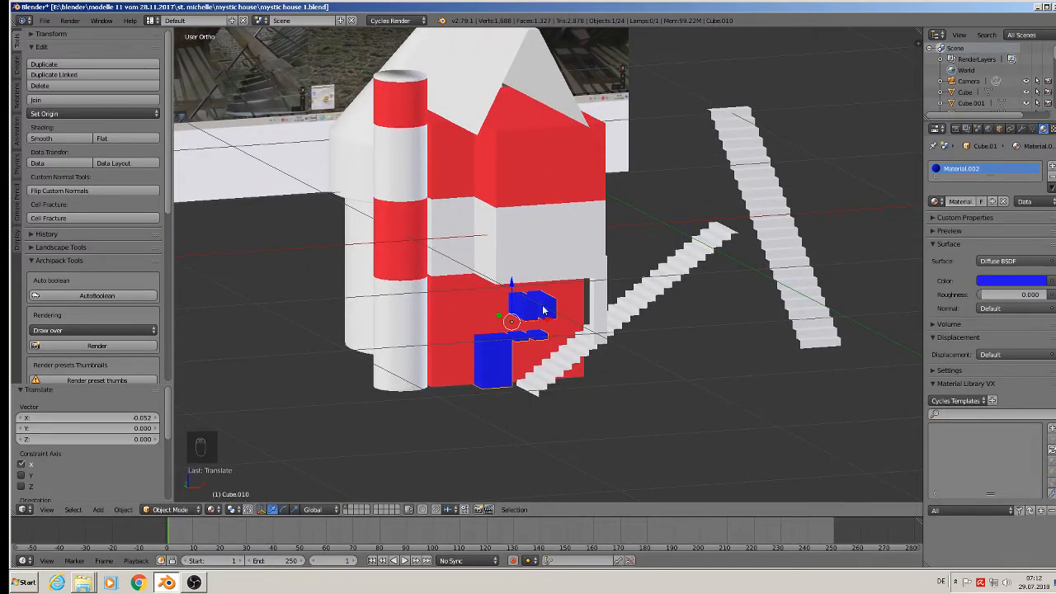
Step: Apply the rotation and scale of the original house body
right_click(516, 230)
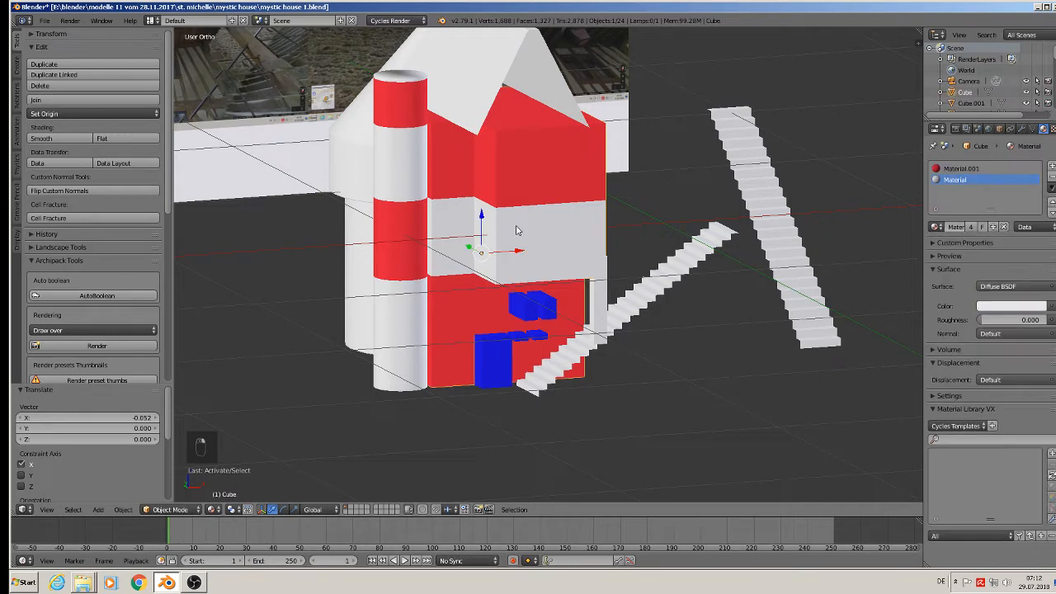
left_click(123, 509)
mouse_move(165, 425)
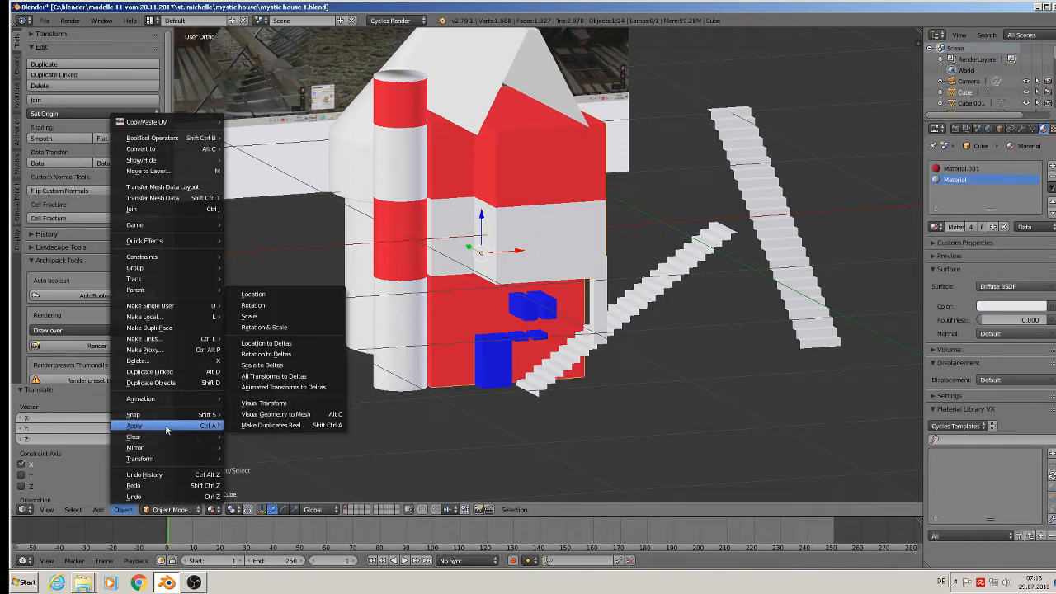
left_click(282, 329)
Step: Cut the door and window openings into the house body with a Boolean Difference modifier using Cube.010, and apply the modifier
right_click(541, 309)
right_click(550, 268)
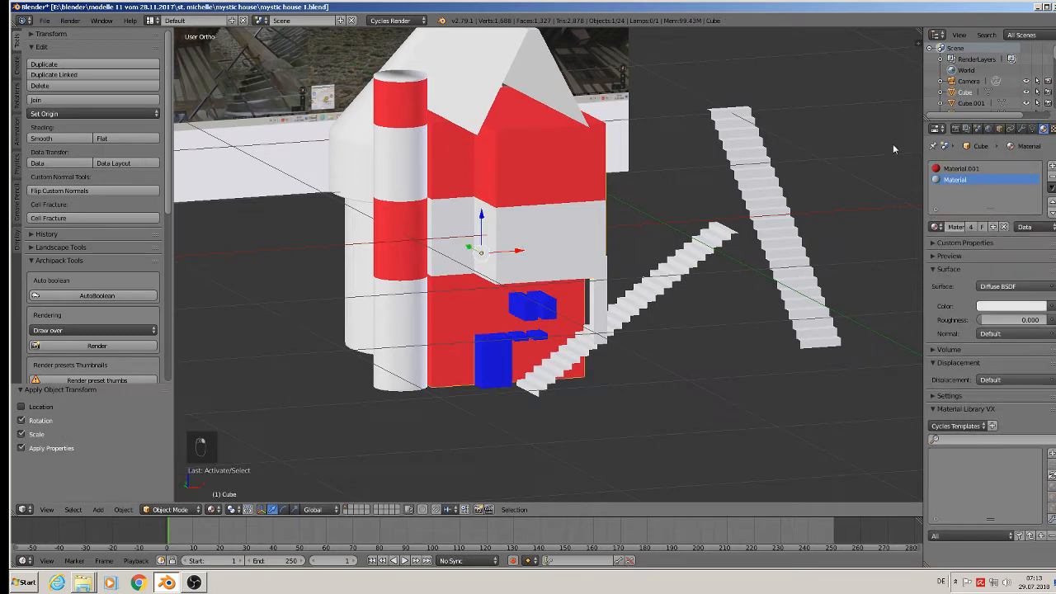
left_click(1022, 129)
left_click(973, 166)
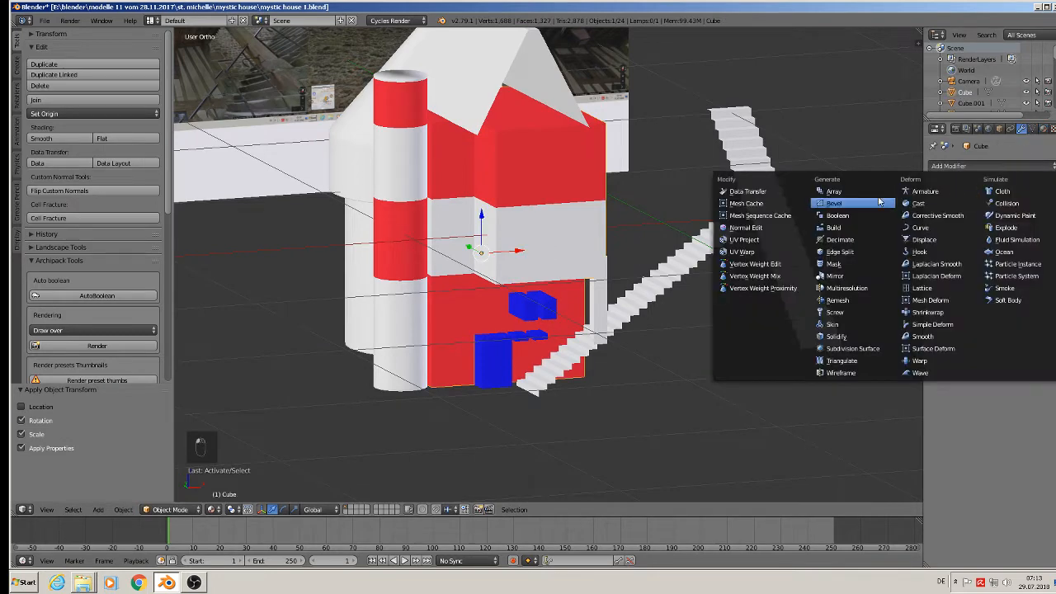
left_click(837, 216)
left_click(1023, 251)
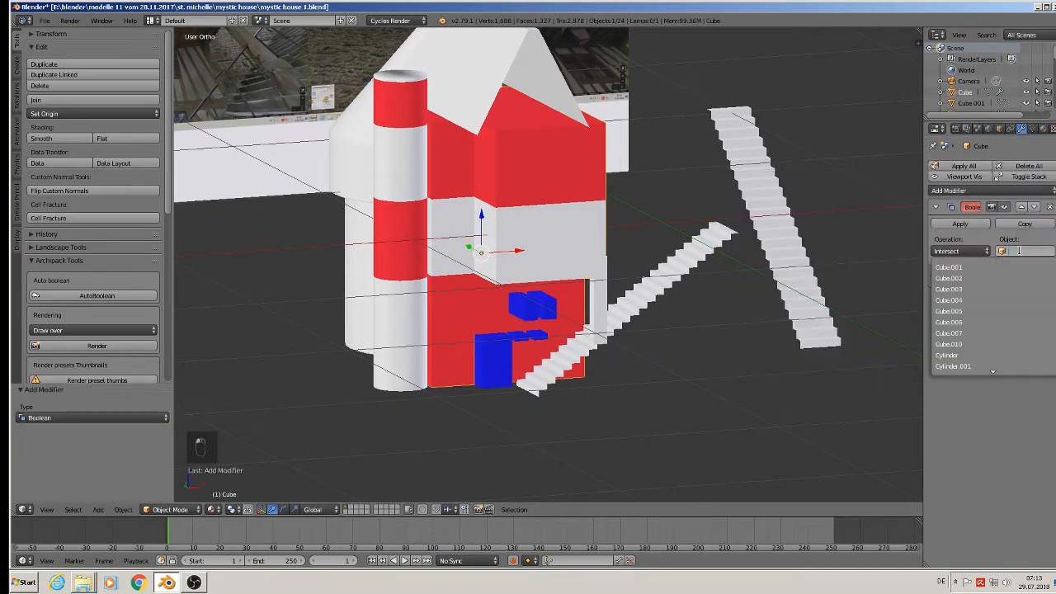
left_click(986, 344)
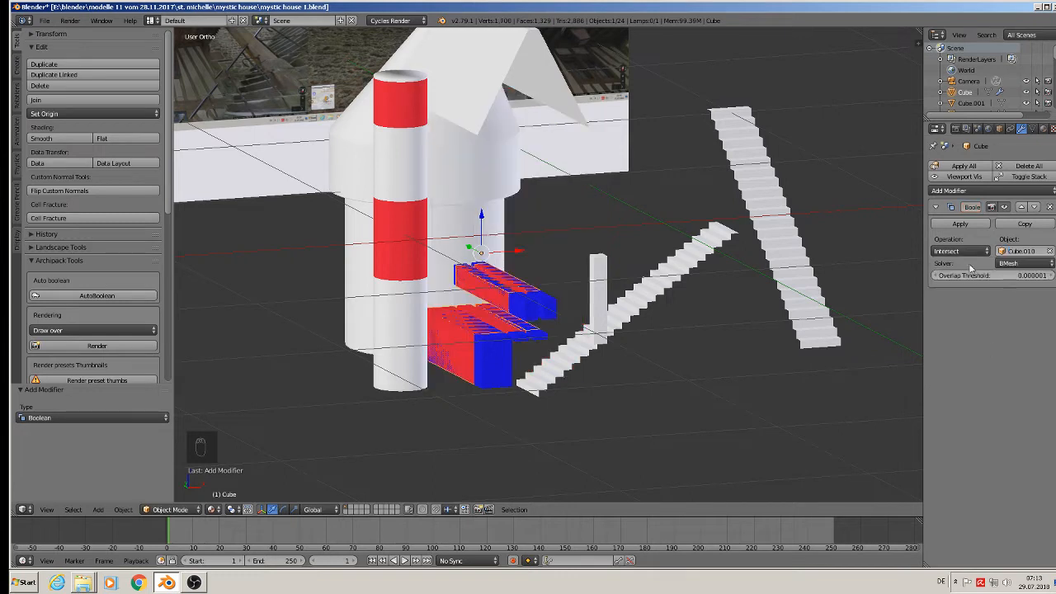
left_click(961, 250)
left_click(944, 226)
left_click(952, 224)
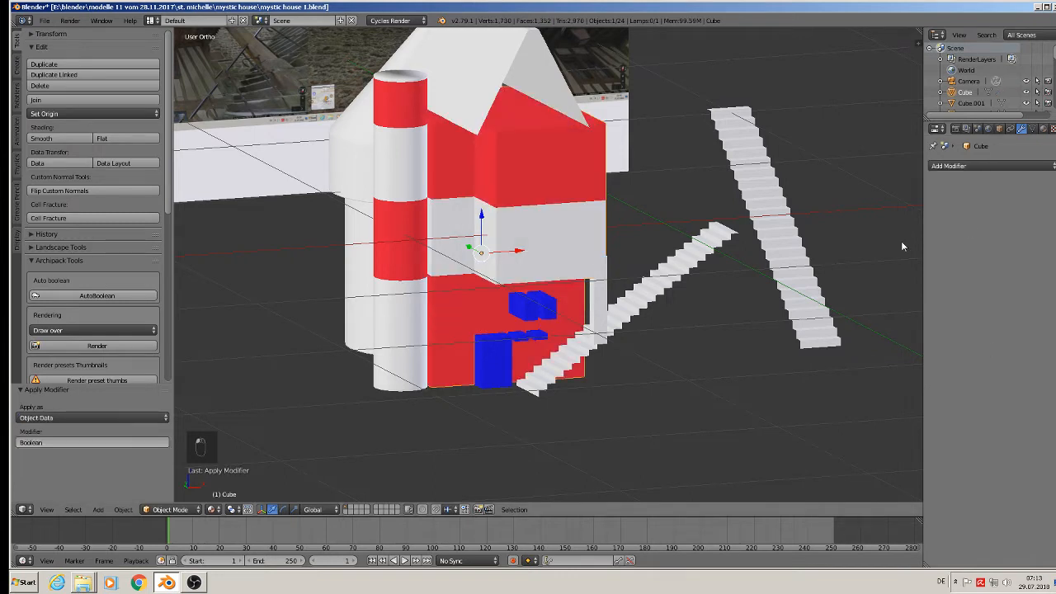
Step: Move the blue cutter object -1.312 along X, out of the house body
right_click(539, 312)
key("g")
key("x")
left_click(313, 328)
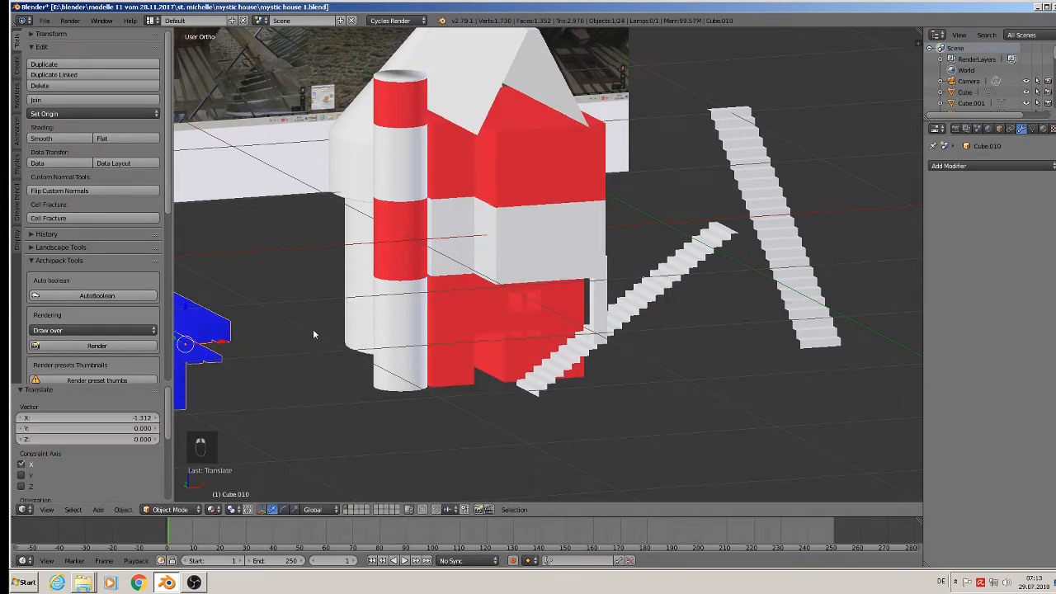
scroll(442, 351, "up", 5)
middle_click_drag(442, 350, 436, 318)
scroll(436, 319, "down", 8)
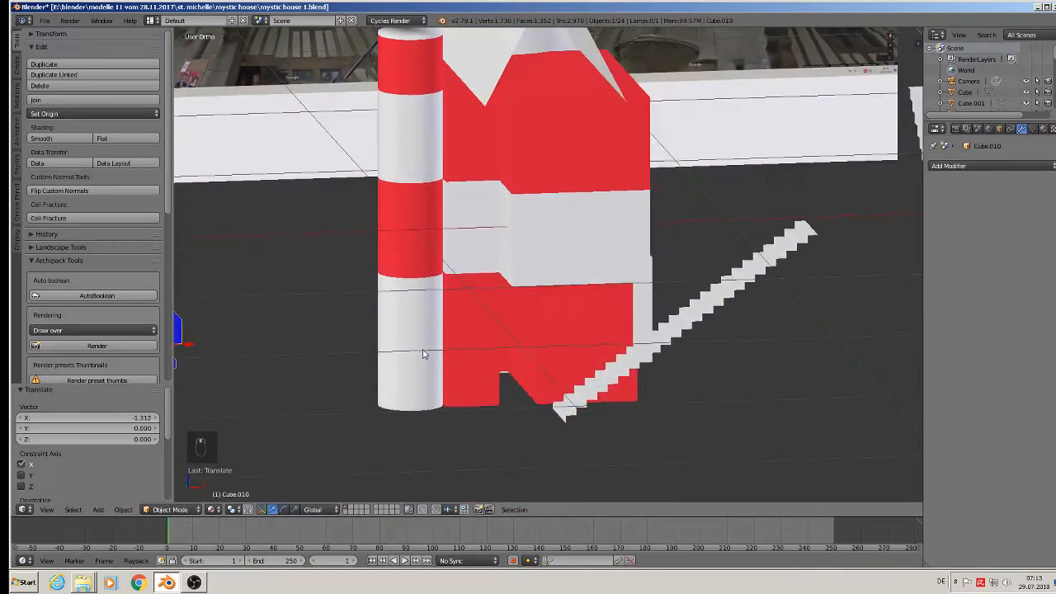
Step: Move the blue cutter object to the second layer
middle_click_drag(360, 363, 640, 335, "shift")
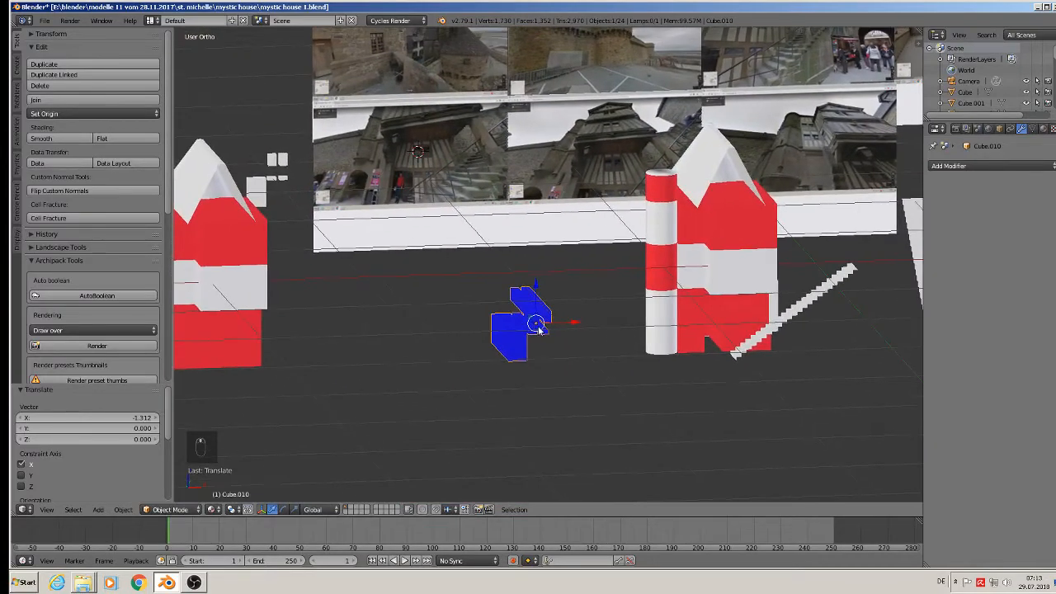
key("m")
left_click(640, 346)
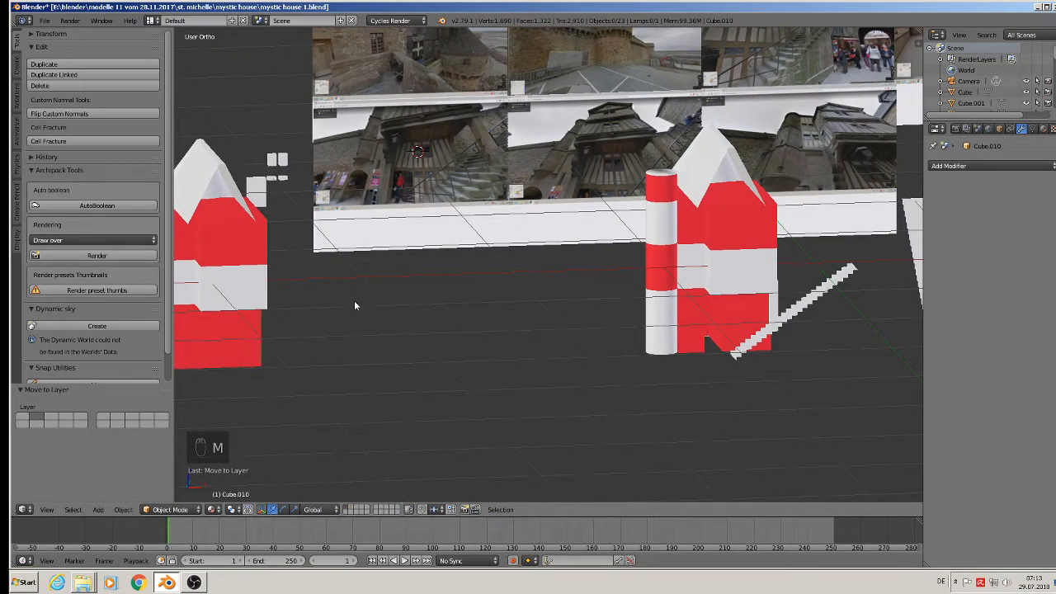
Step: Save the house project file
scroll(408, 185, "up", 2)
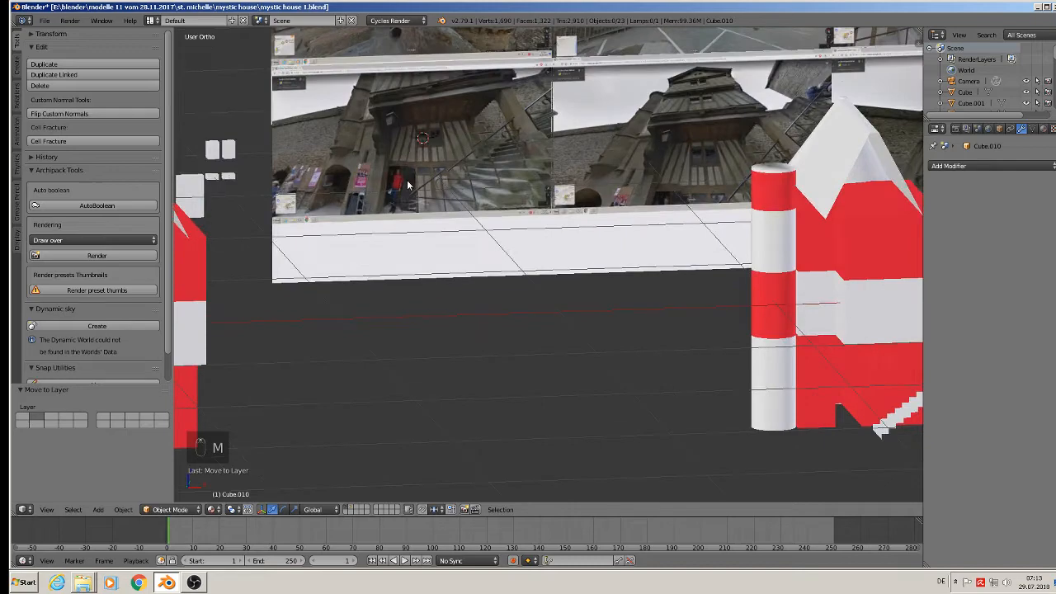
left_click(45, 20)
left_click(134, 108)
Step: Examine the half-timbered entrance facade in the reference photo and compare it with the house's front openings in front view
scroll(420, 116, "up", 2)
key("KP_1")
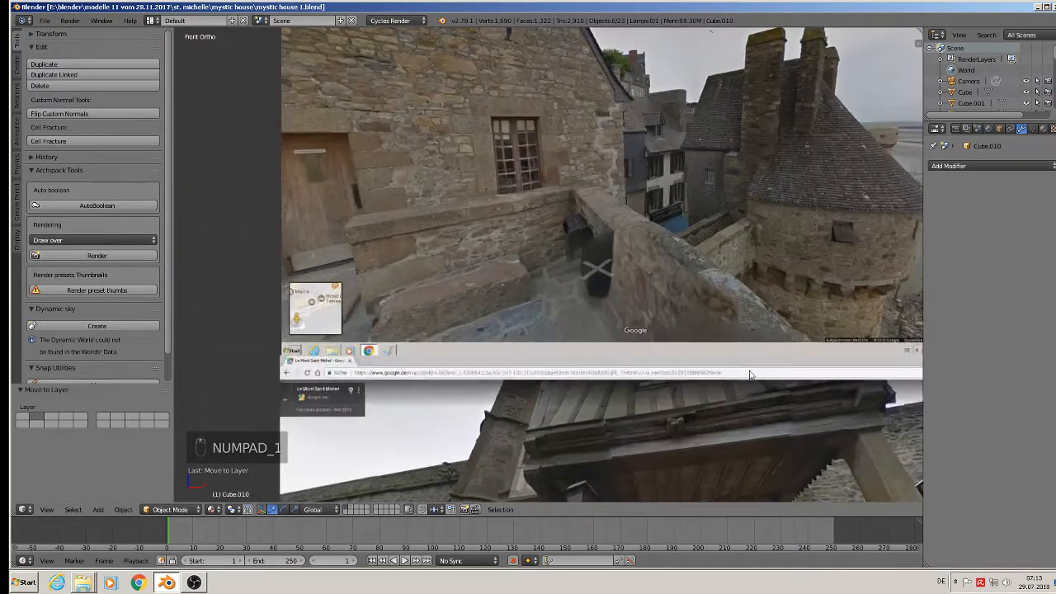
middle_click_drag(749, 371, 568, 108, "shift")
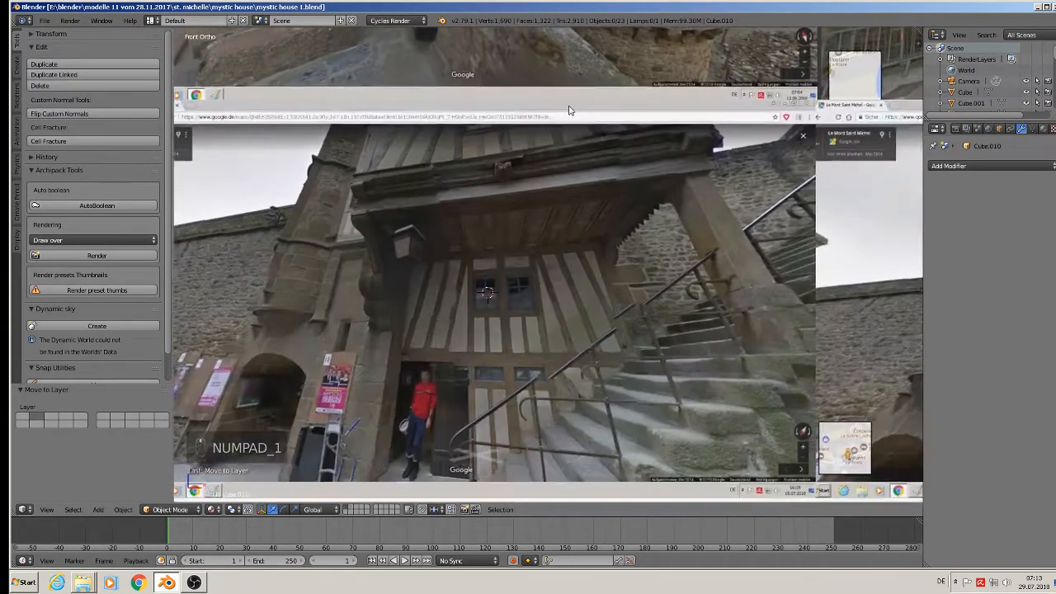
scroll(568, 108, "down", 3)
middle_click_drag(673, 191, 475, 85, "shift")
scroll(476, 89, "down", 1)
scroll(480, 95, "down", 1)
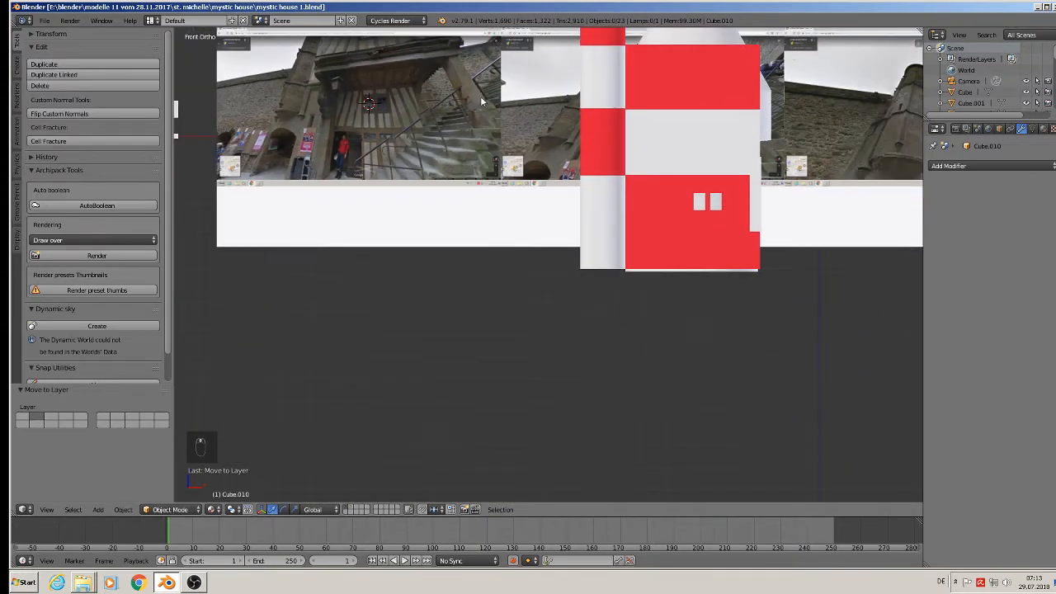
Step: Duplicate the narrow upright block on the house's side and place the copy over the half-timbered entrance photo, raised 0.308 along Z
right_click(758, 204)
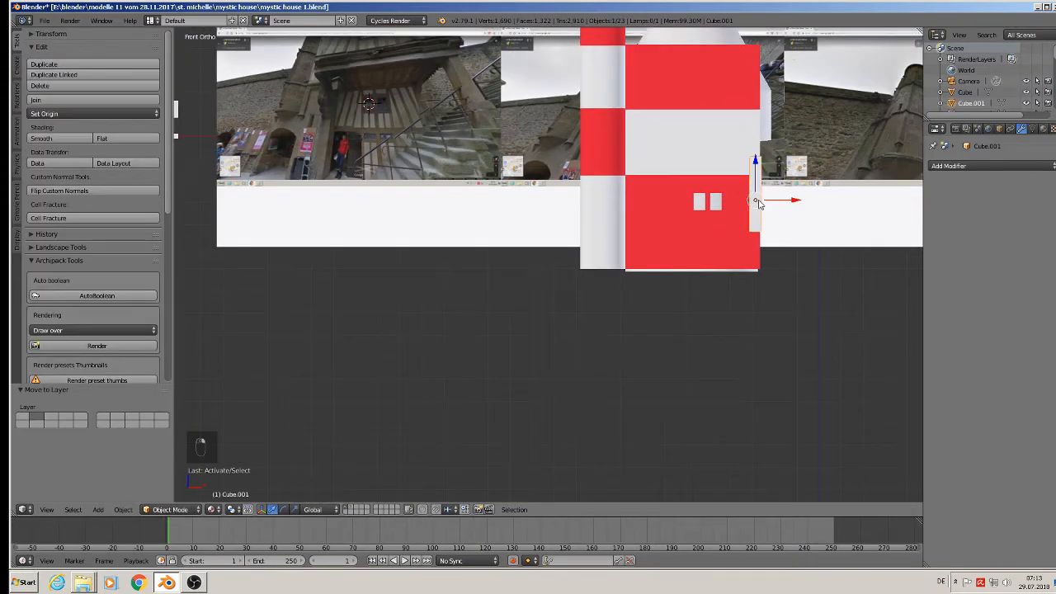
key("shift+d")
key("x")
left_click(334, 204)
middle_click_drag(441, 199, 598, 290, "shift")
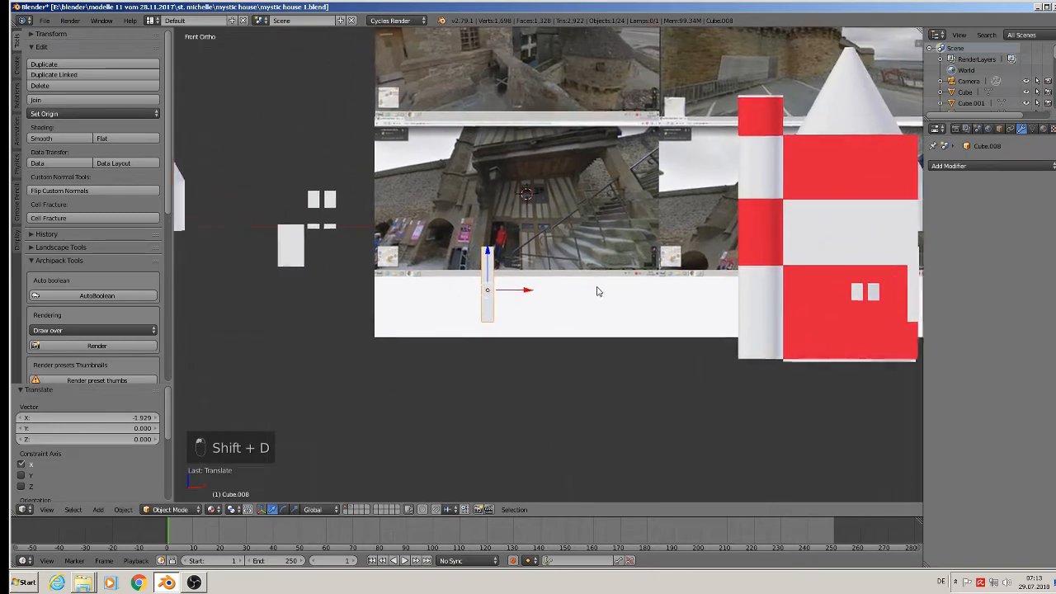
scroll(598, 290, "up", 5)
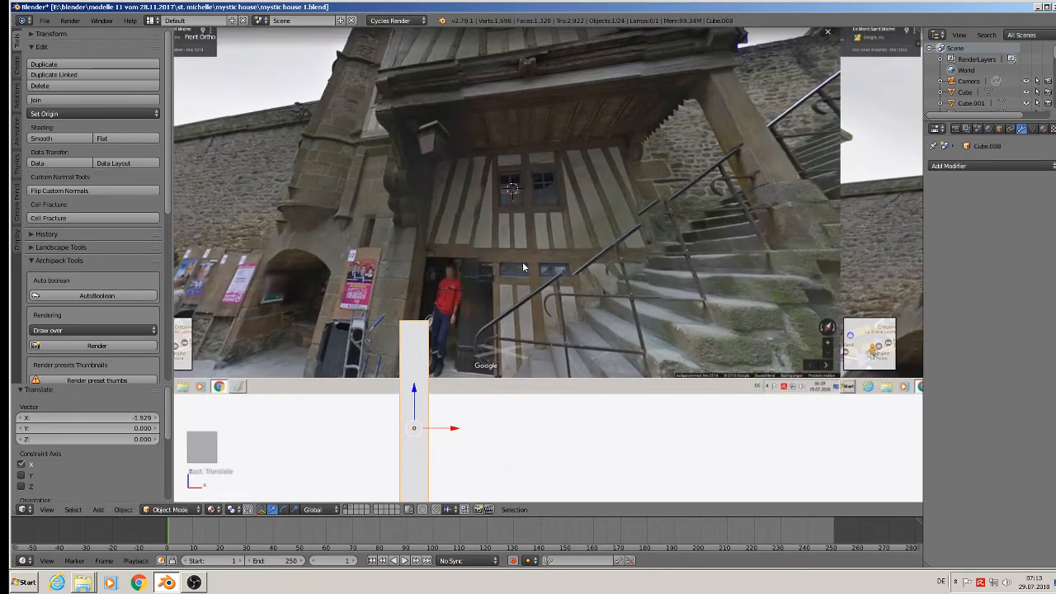
left_click_drag(457, 429, 575, 222)
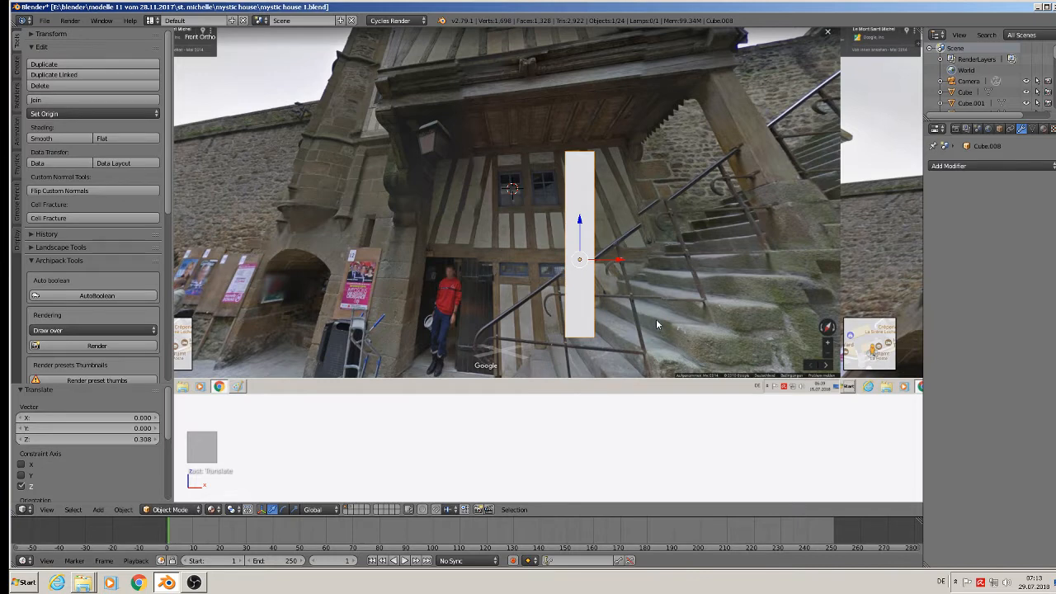
Step: Rotate the copied block 90° about Y and scale it by 0.487 along Z to form a thin horizontal beam
key("r")
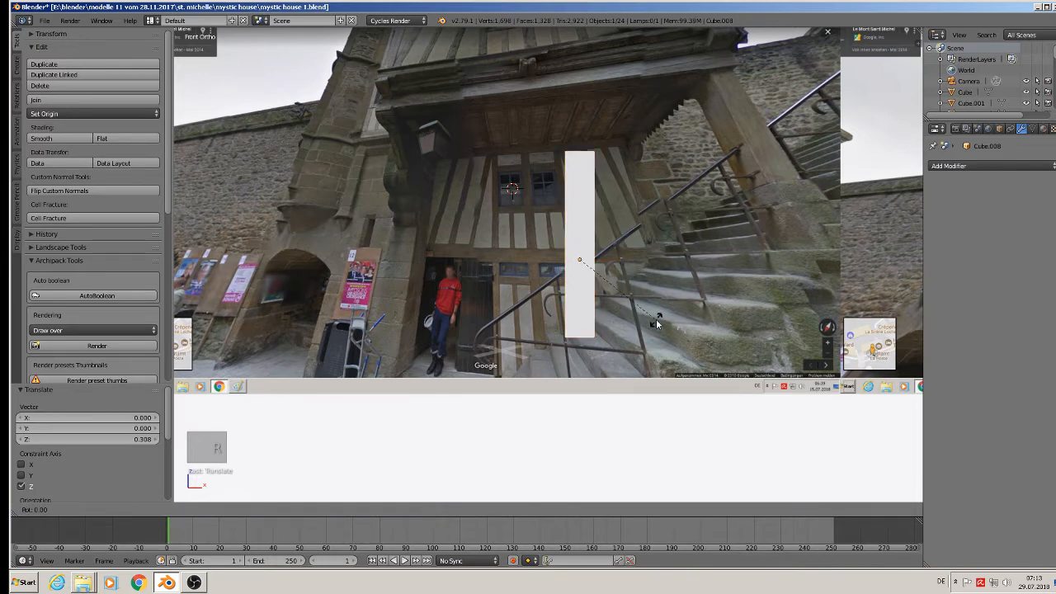
key("y")
key("9")
key("0")
key("Return")
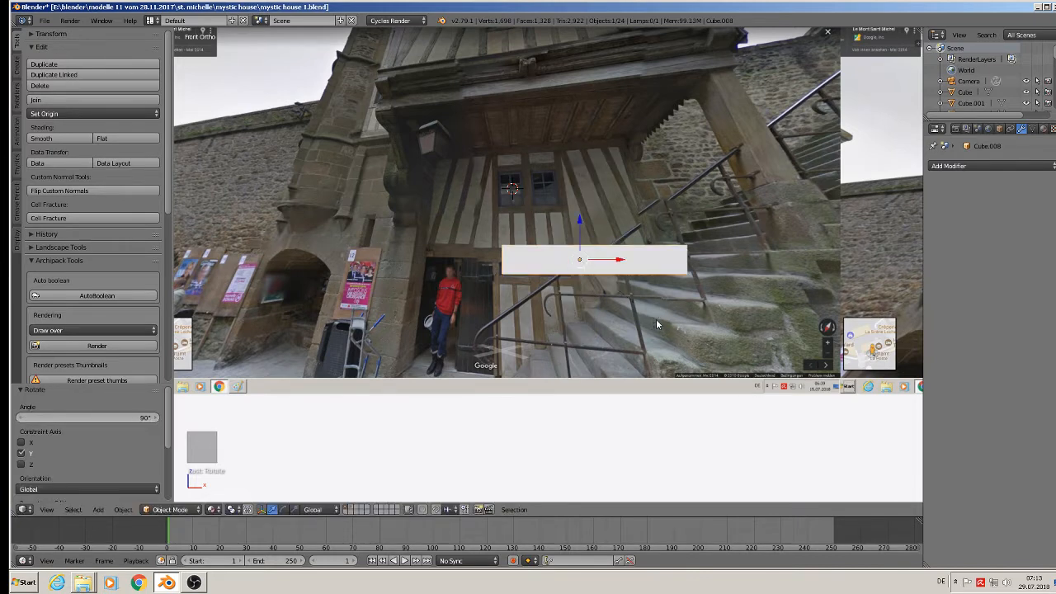
key("s")
key("z")
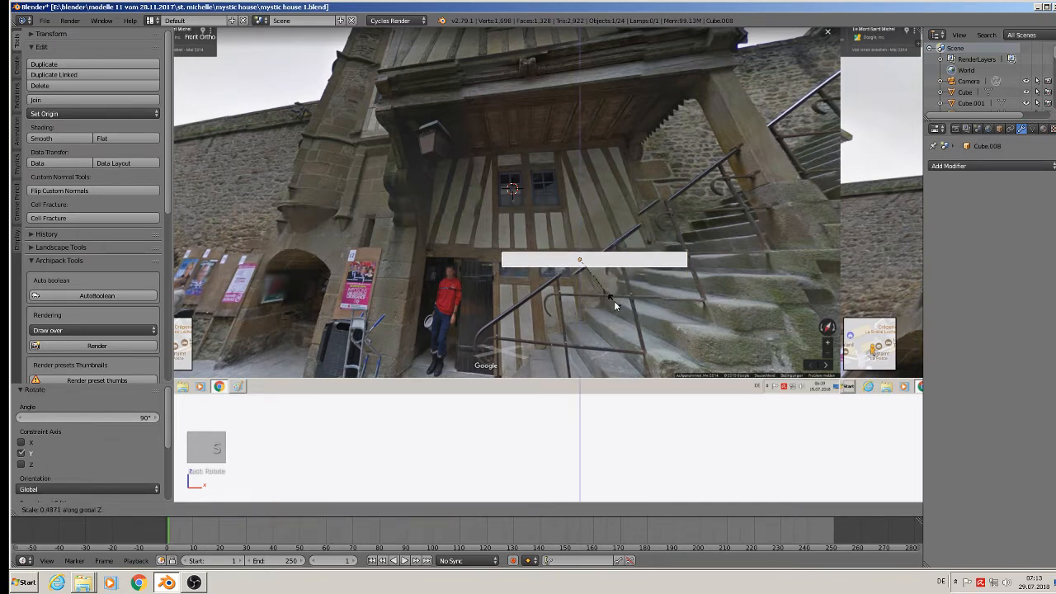
left_click(613, 300)
Step: Shift the beam -0.093 along X and stretch it about 1.25 times along X to span the timber wall above the door
left_click_drag(605, 262, 553, 263)
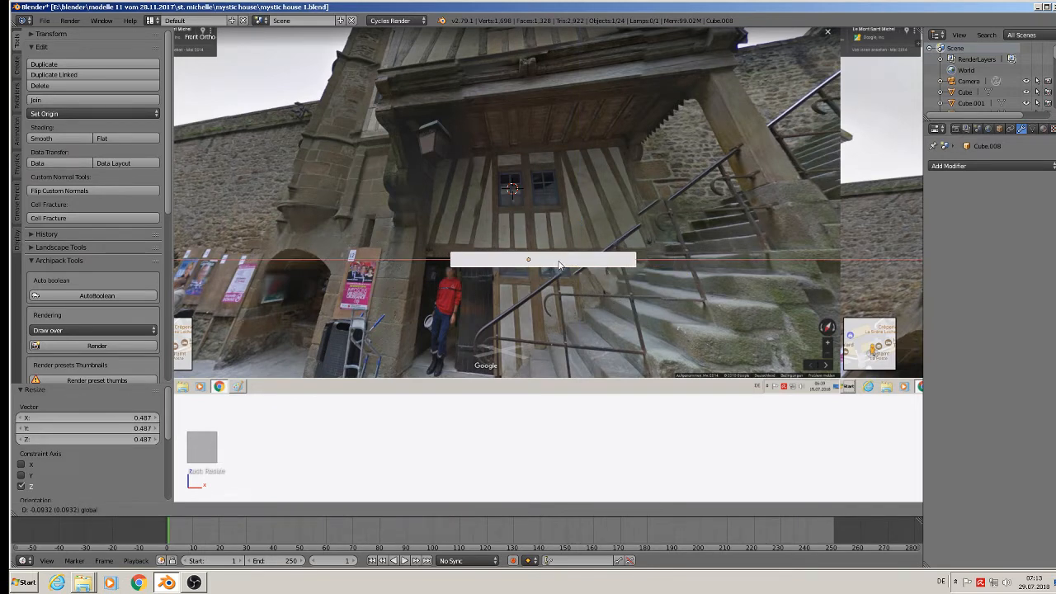
key("s")
key("x")
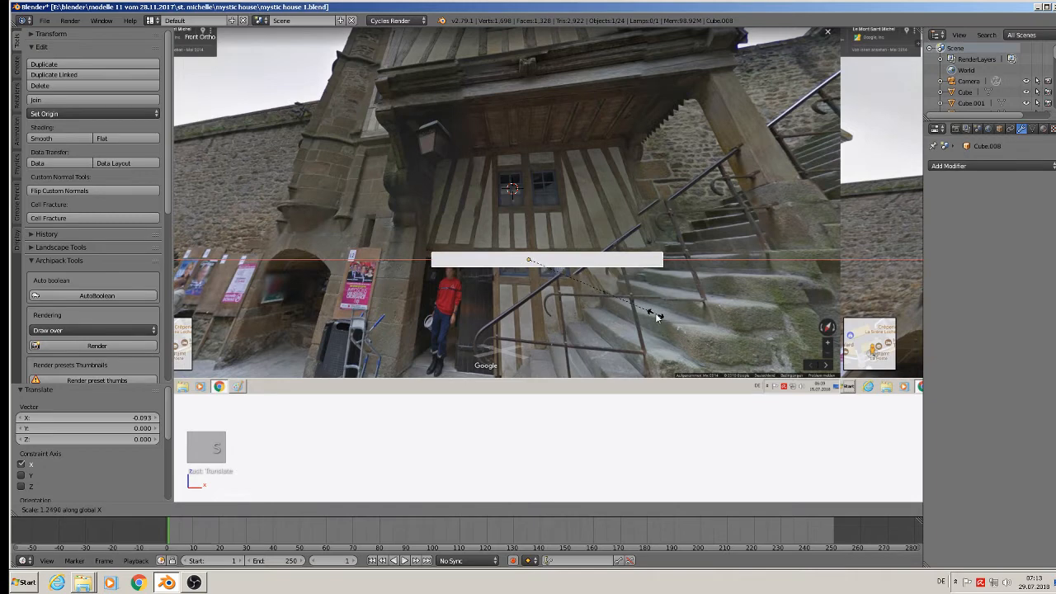
left_click(657, 312)
left_click_drag(564, 262, 550, 250)
Step: Duplicate the horizontal beam 0.211 up along Z to the upper edge of the timber wall
key("shift+d")
key("z")
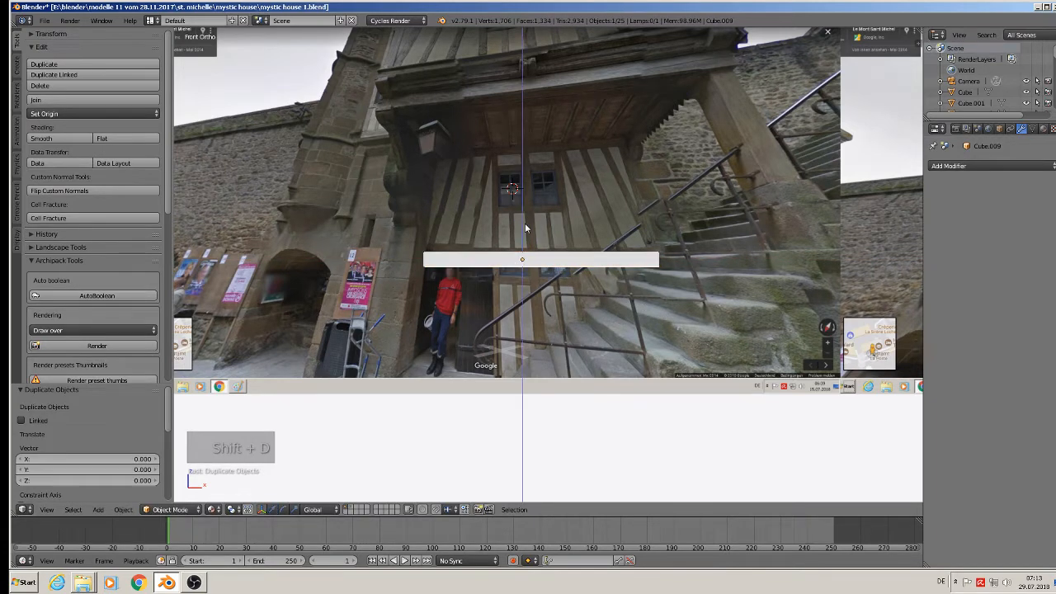
left_click(533, 106)
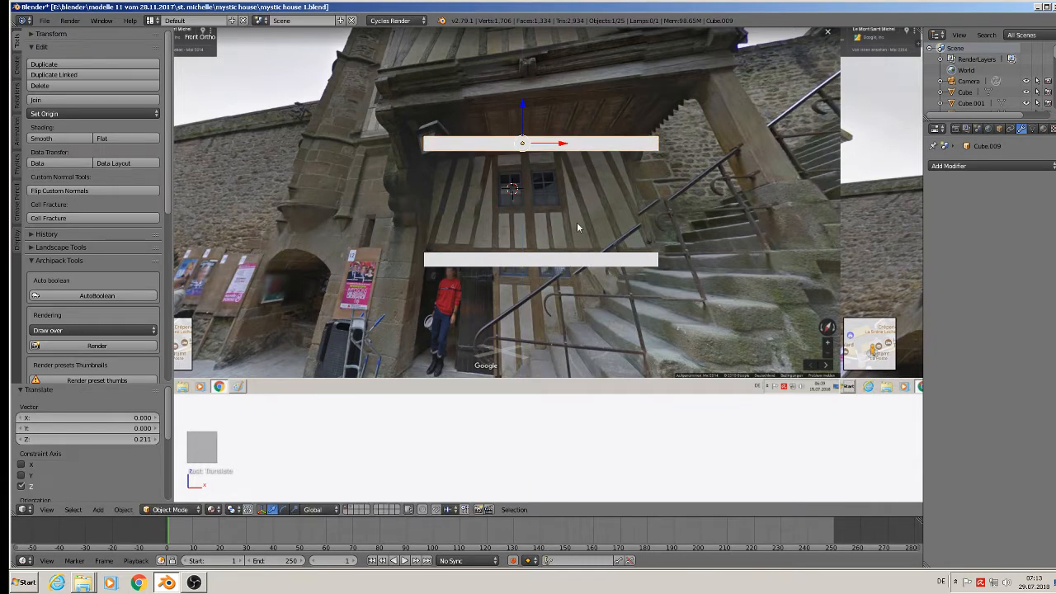
Step: Duplicate the upper beam, rotate the copy 90° about Y into a vertical post and scale it down
key("shift+d")
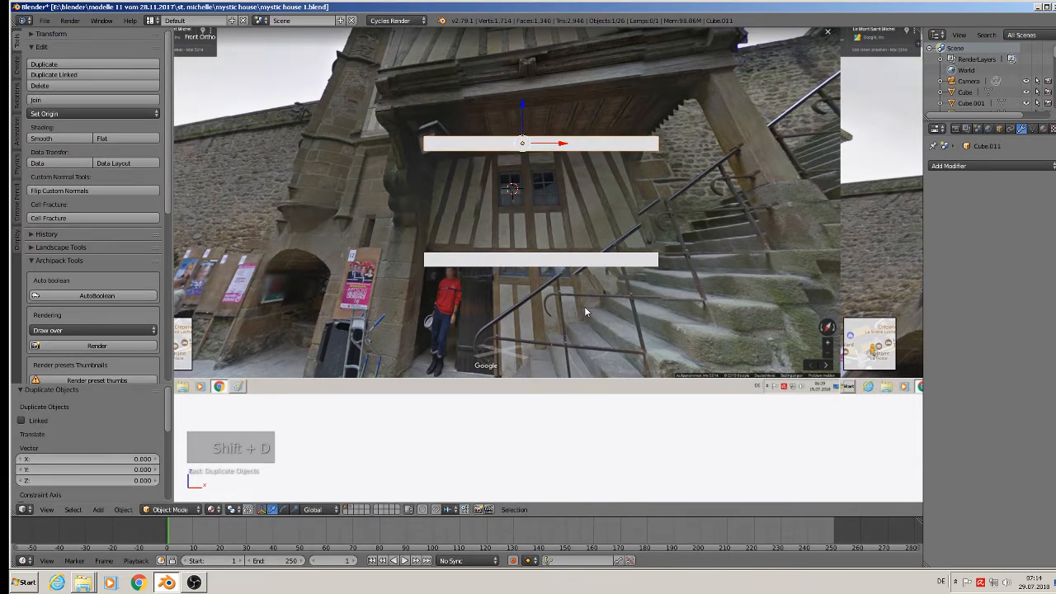
type("r")
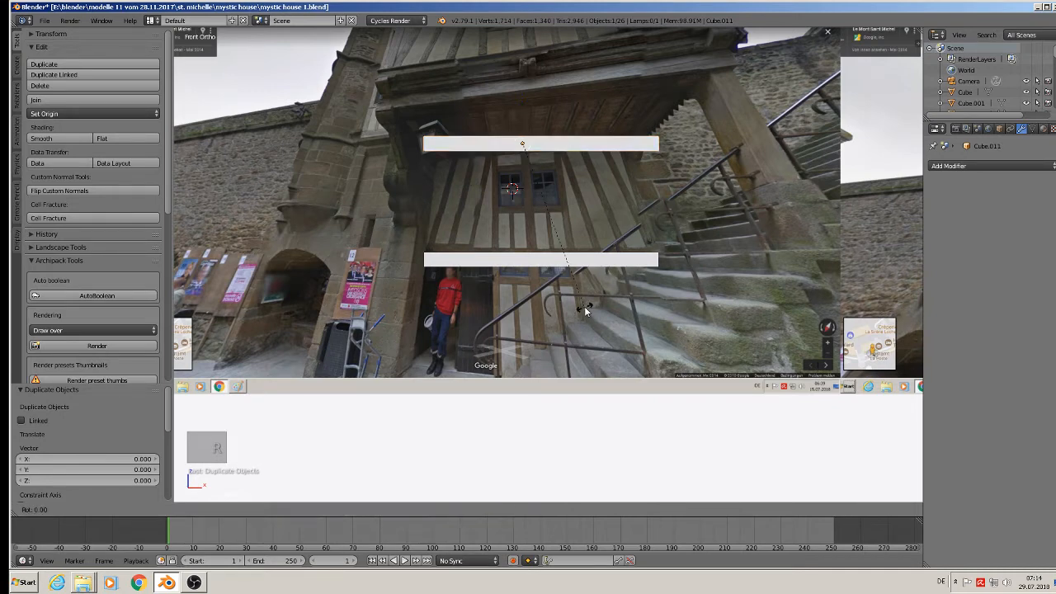
type("y90")
key("Return")
key("s")
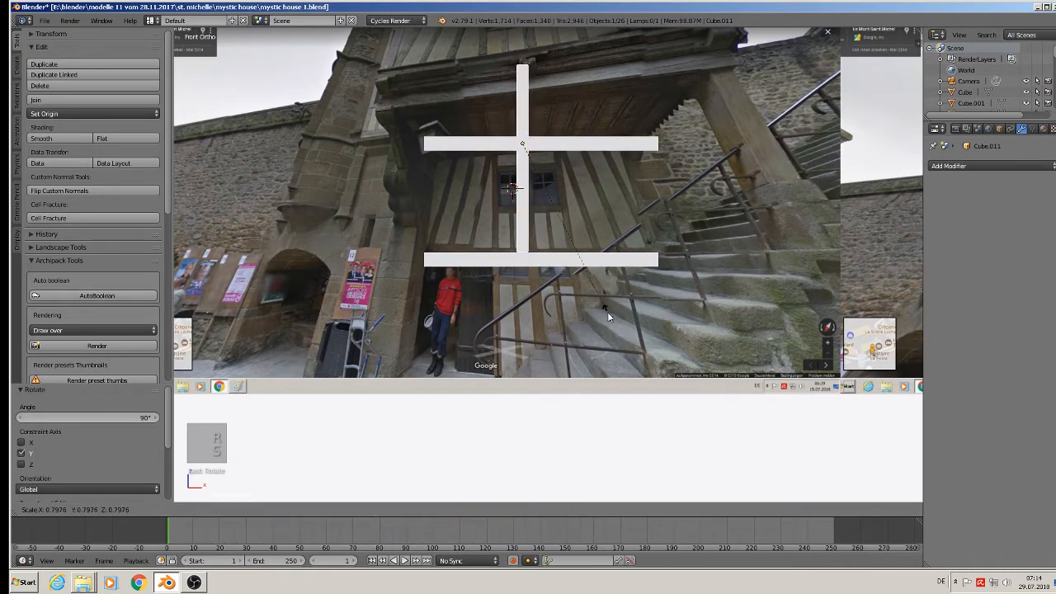
left_click(580, 285)
Step: Scale the post by 1.075, adjust its length along Z and fit it between the two beams, in the middle of the window pair
left_click_drag(524, 118, 570, 211)
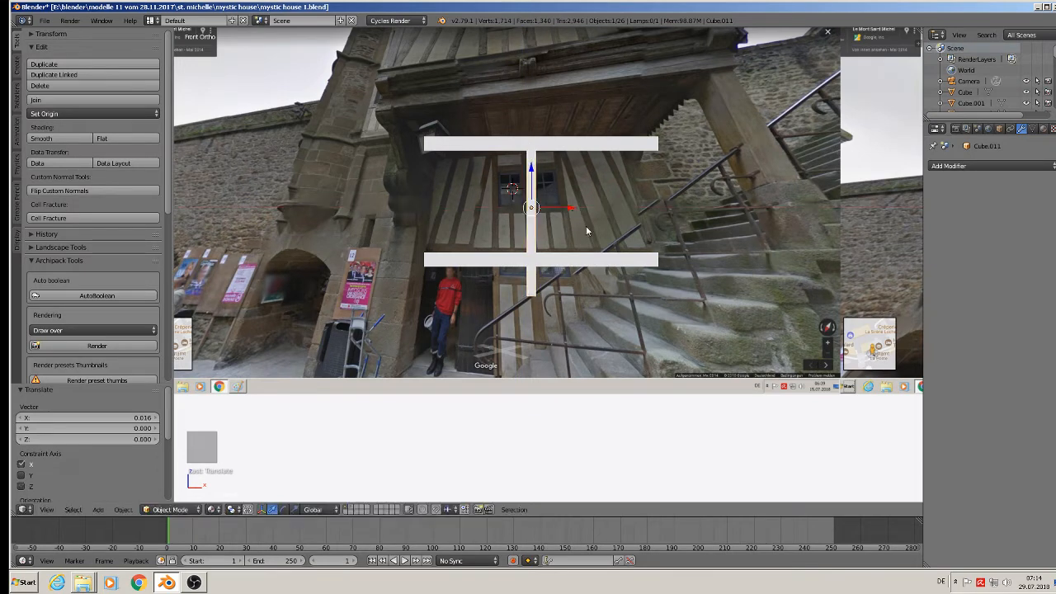
key("s")
left_click(612, 244)
key("s")
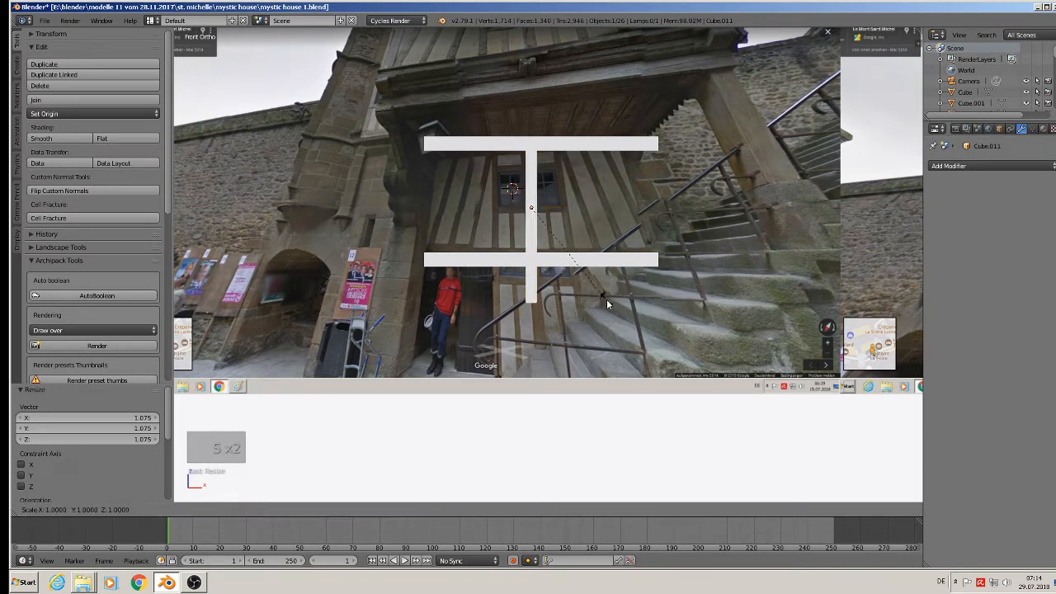
key("z")
left_click(537, 207)
left_click_drag(534, 181, 530, 168)
scroll(566, 226, "up", 1)
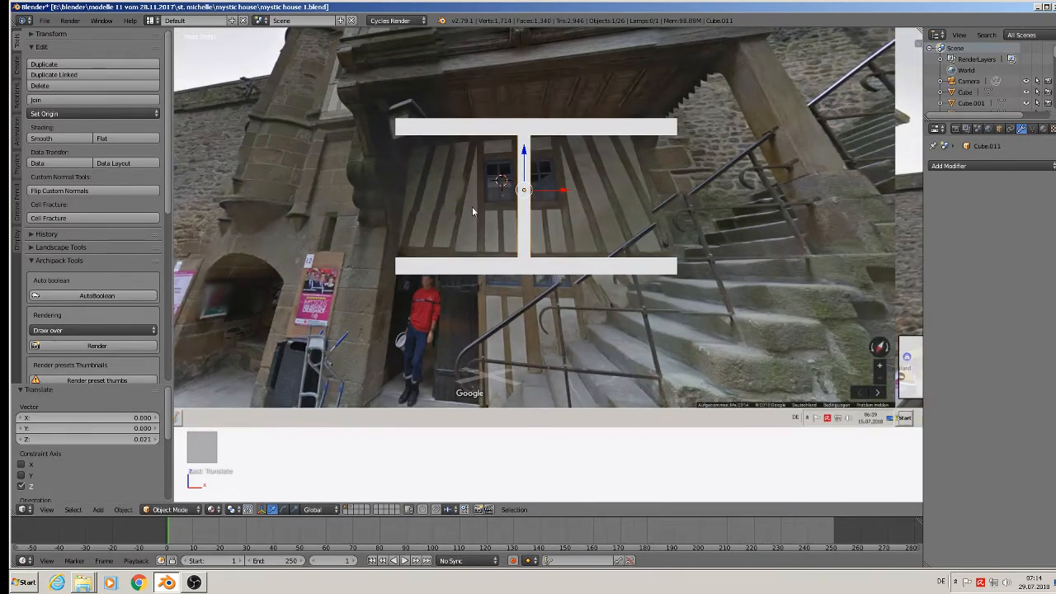
mouse_move(548, 191)
left_mouse_down()
mouse_move(610, 191)
mouse_move(544, 191)
left_mouse_up()
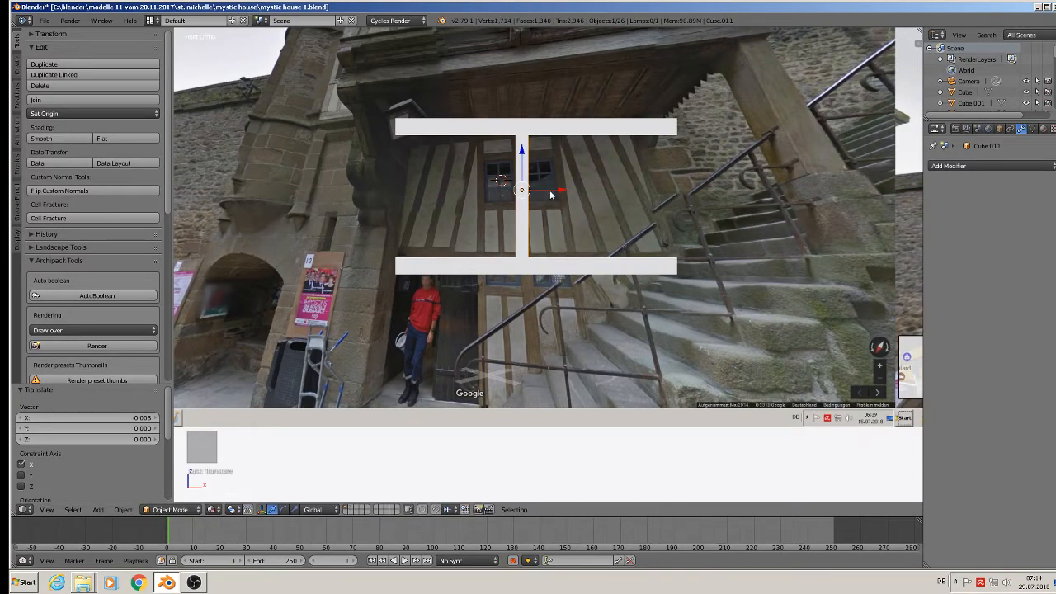
Step: Duplicate the post about 0.063 to the left along X, scale it by 0.702 and stretch it 1.351 along Z between the beams
key("shift+d")
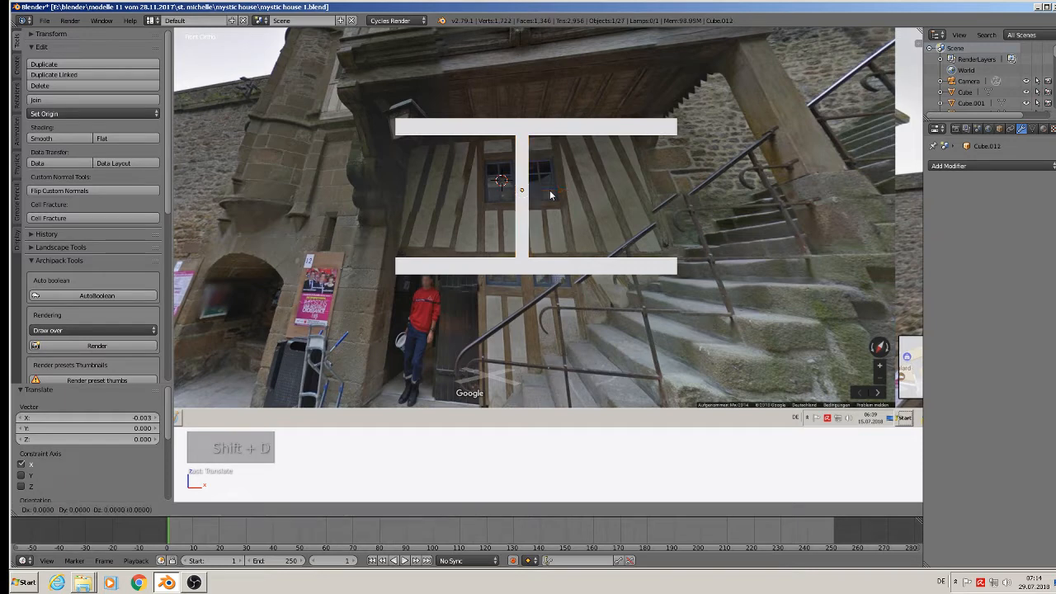
left_click(548, 210)
key("s")
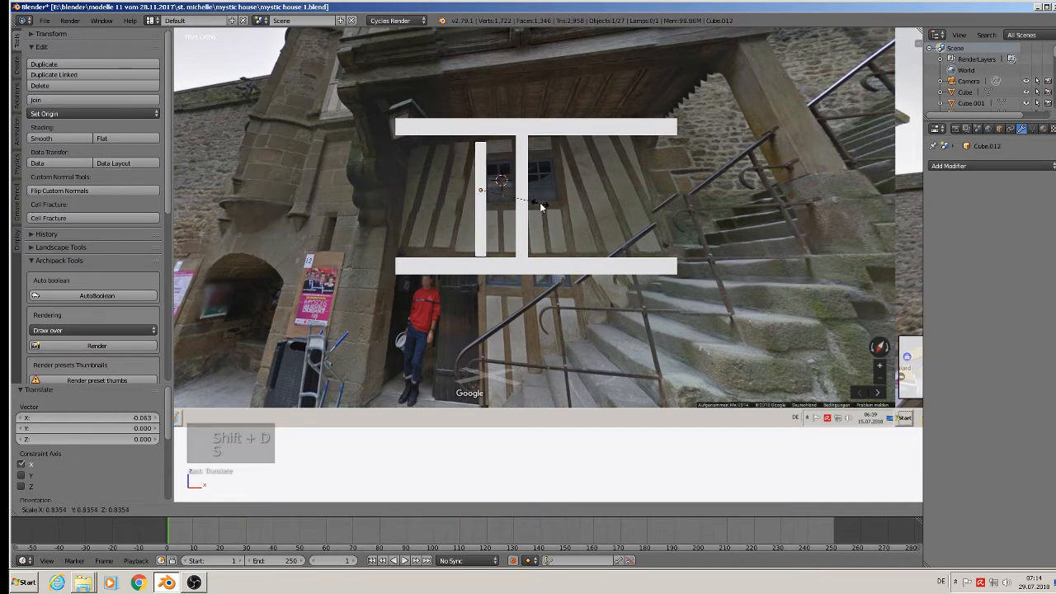
left_click(532, 211)
key("s")
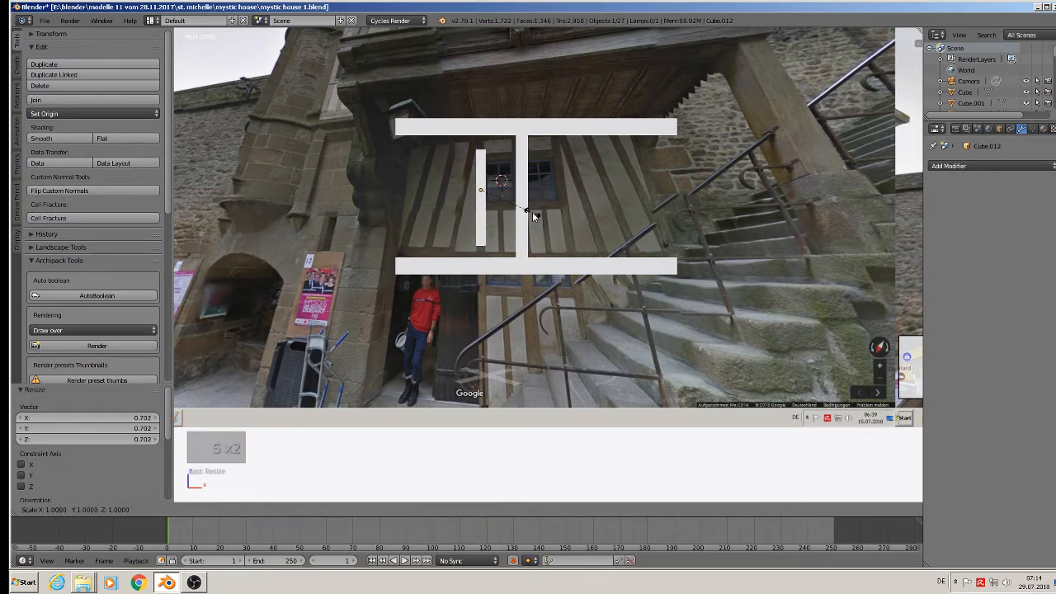
key("z")
left_click(538, 237)
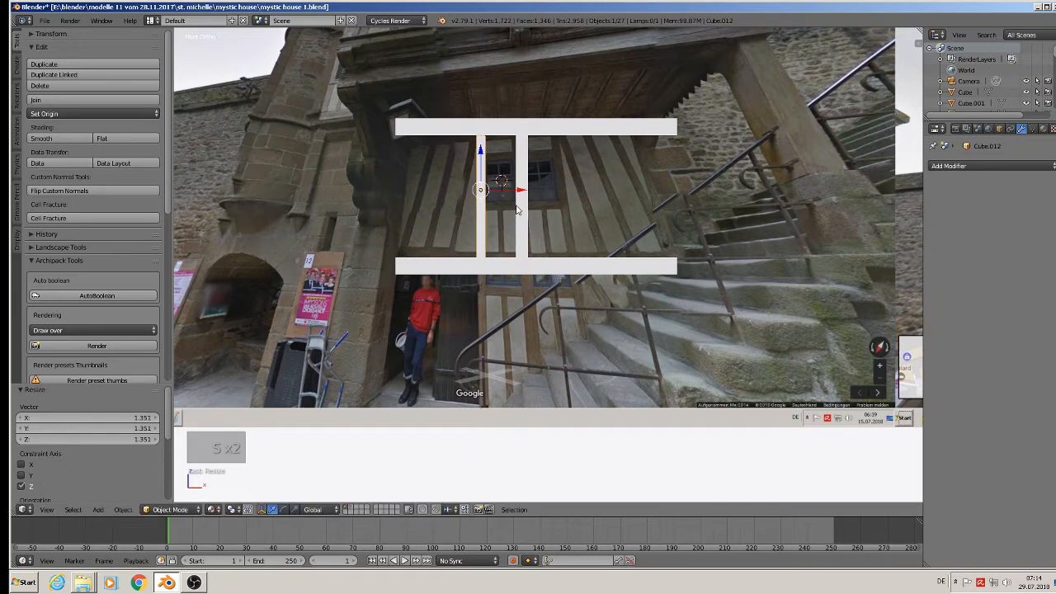
Step: Duplicate the thin post about 0.123 along X to the opposite side of the window pair
key("shift+d")
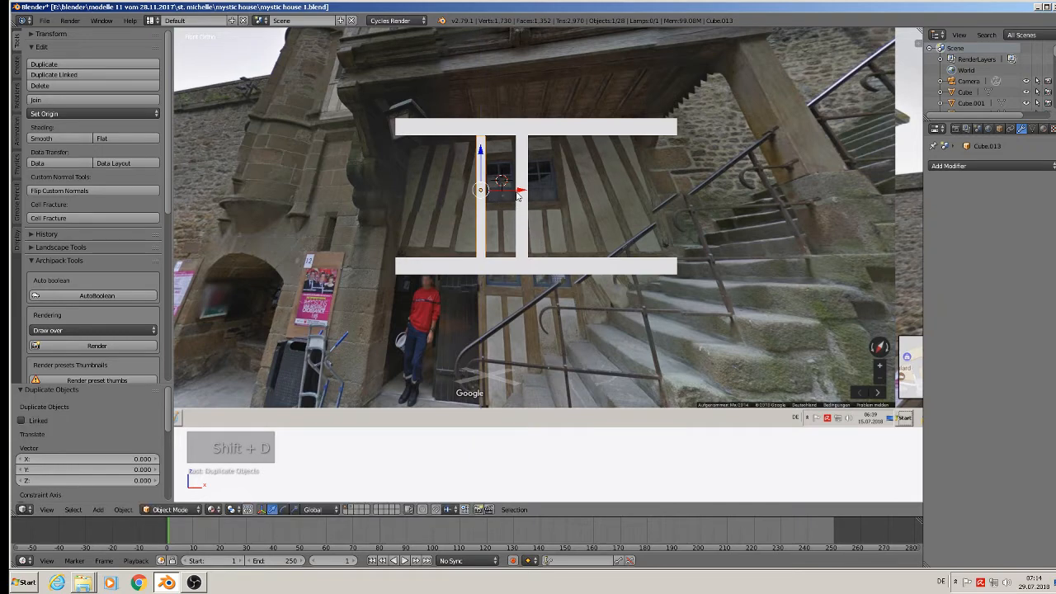
key("x")
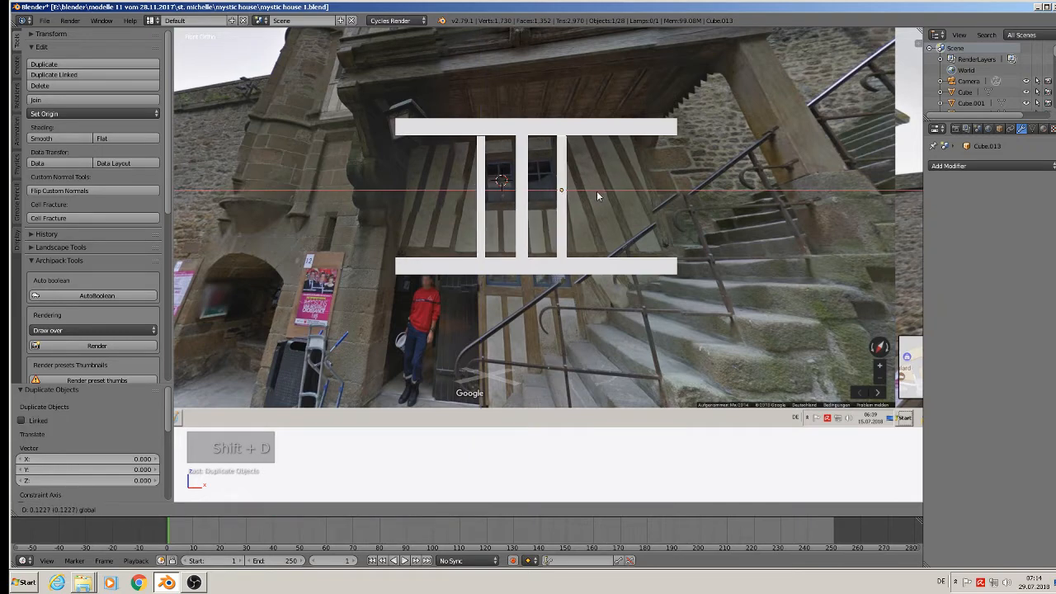
Step: Place the copied narrow post about 0.123 along X, right of the wide middle post, and duplicate it again in place
left_click(596, 191)
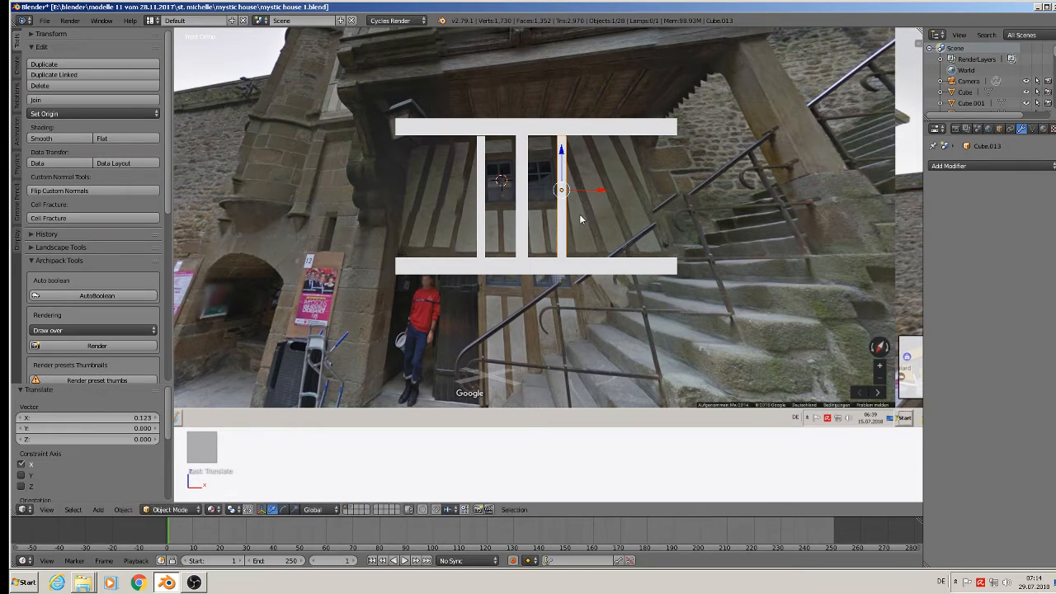
key("shift+d")
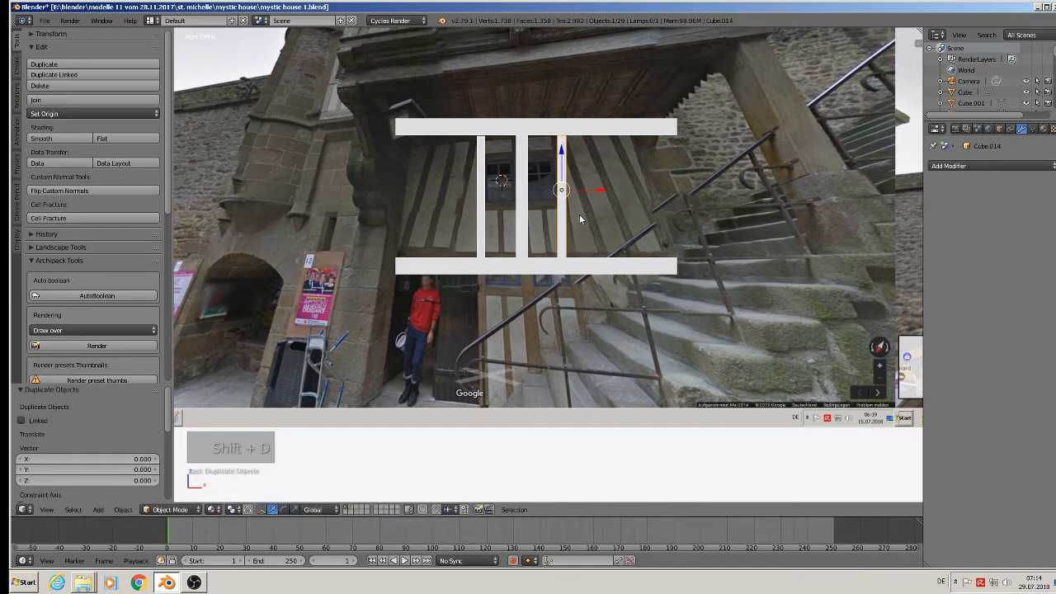
key("y")
key("9")
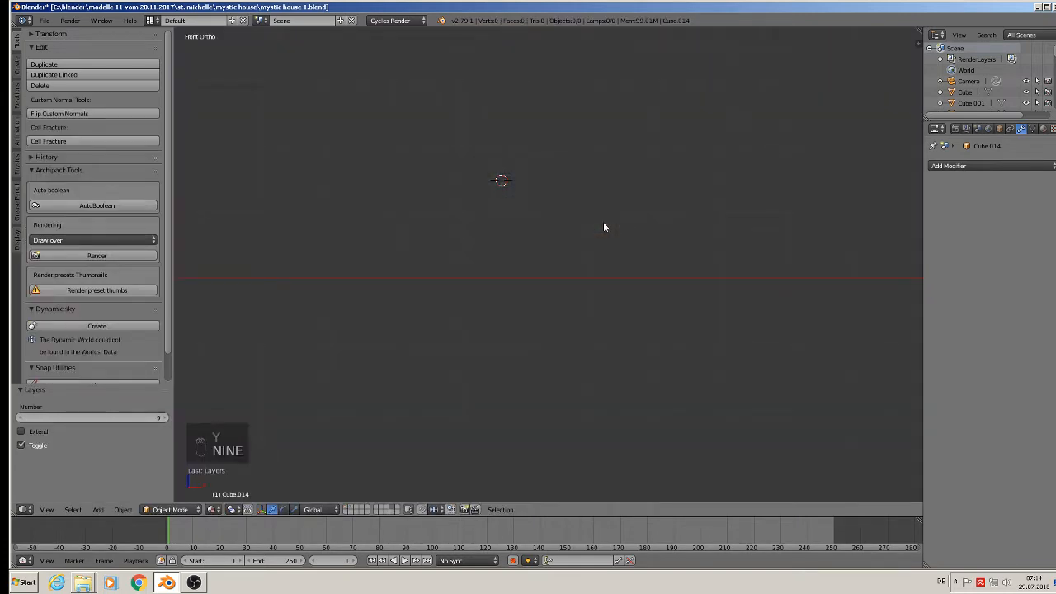
scroll(577, 231, "down", 12)
scroll(494, 267, "down", 3)
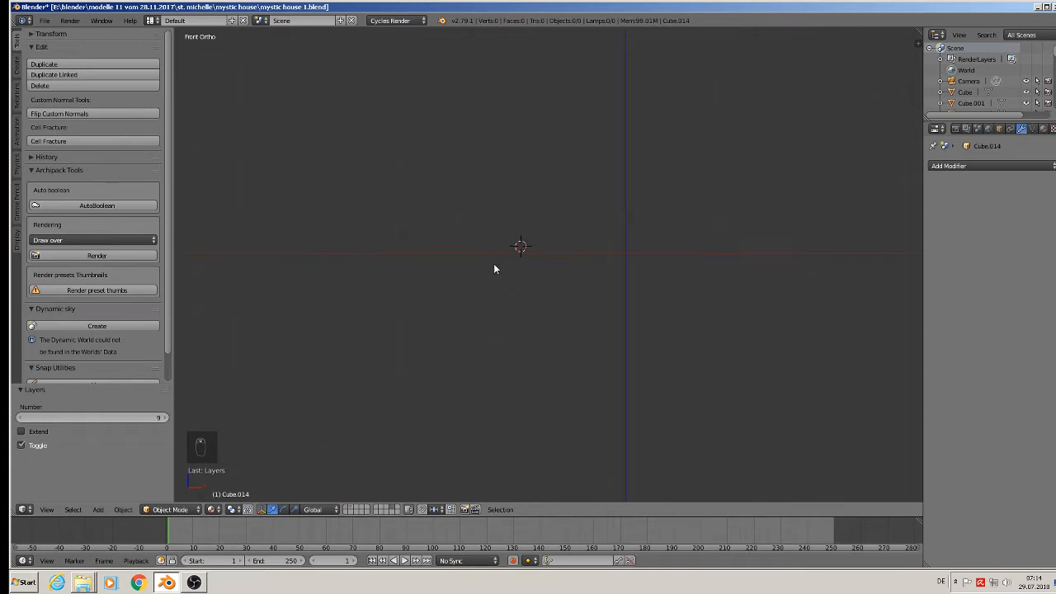
left_click(346, 511)
scroll(480, 323, "up", 8)
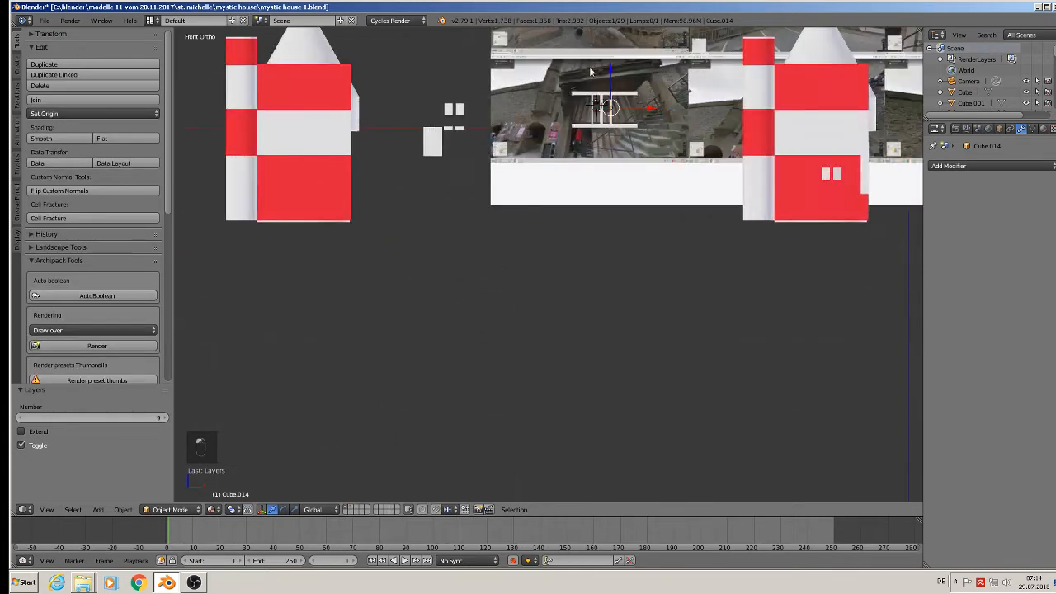
scroll(619, 220, "up", 5)
Step: Rotate the duplicated post 90° about the Y axis to make a horizontal crossbar
key("r")
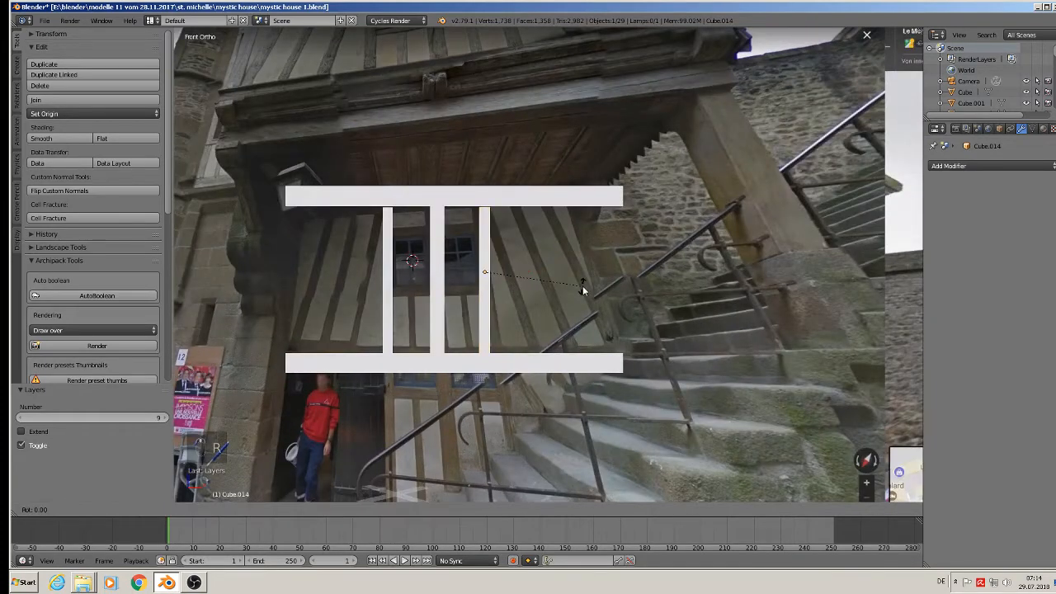
key("y")
key("9")
key("0")
key("Return")
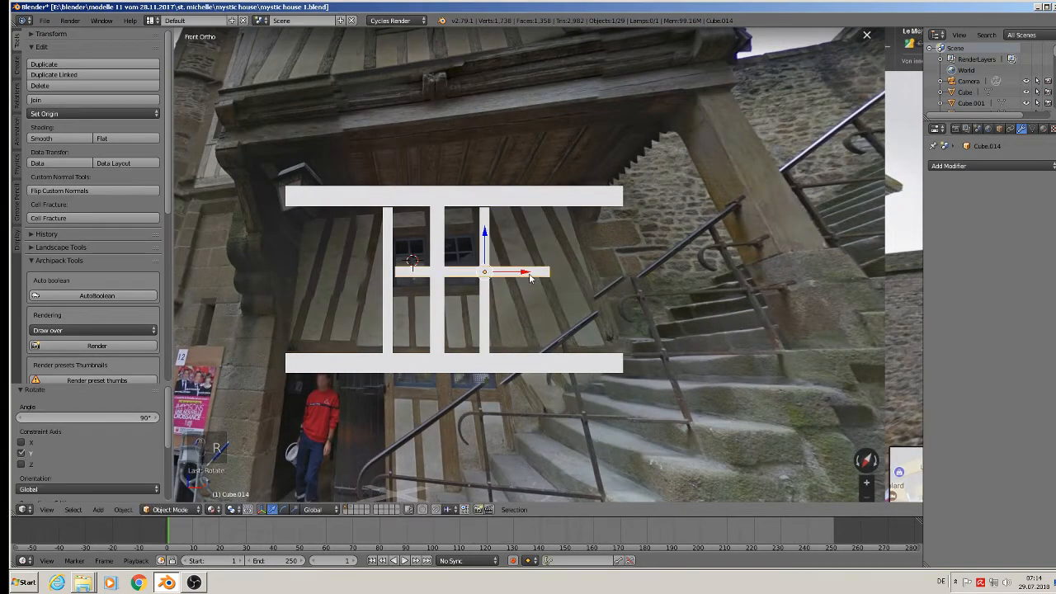
Step: Move the crossbar about -0.055 along X and -0.025 along Z so it sits beneath the windows in the photo
left_click_drag(528, 273, 485, 274)
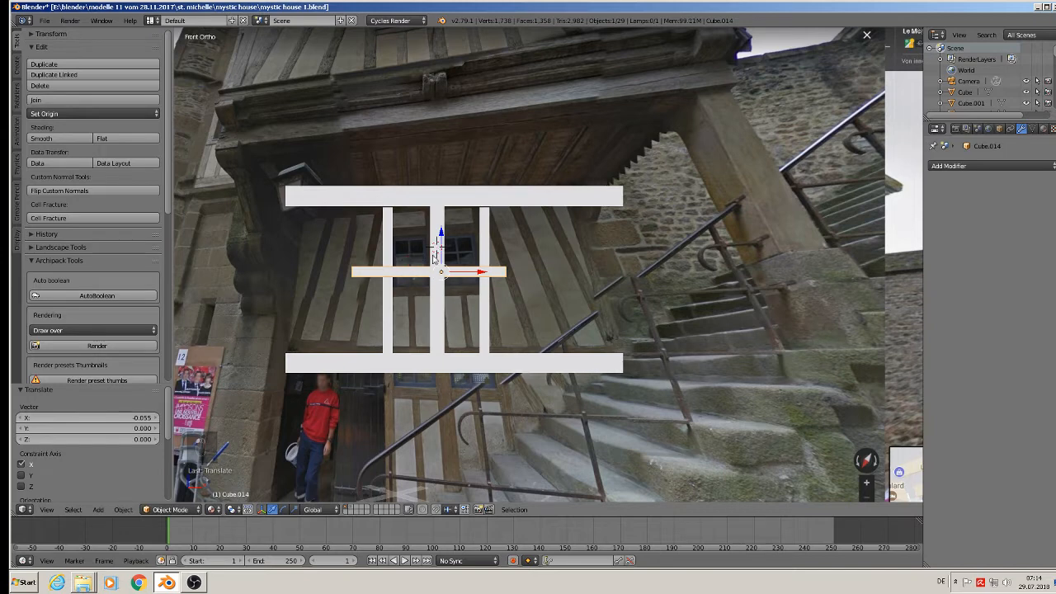
key("g")
key("z")
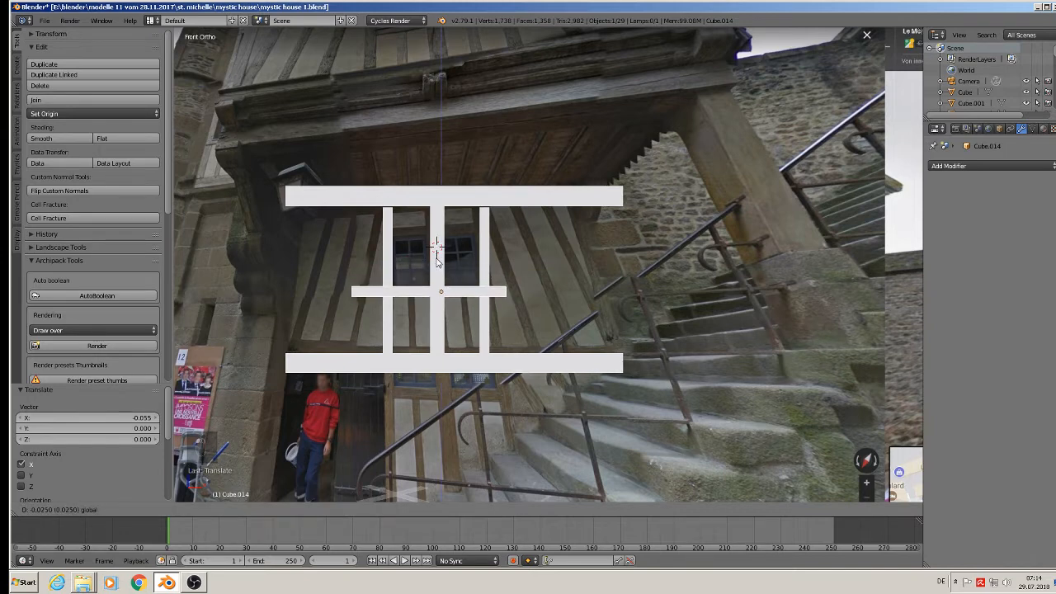
left_click(437, 258)
Step: Shorten the crossbar along X by a factor of 0.739 and again by about 0.9, to span the two outer narrow posts
key("s")
key("x")
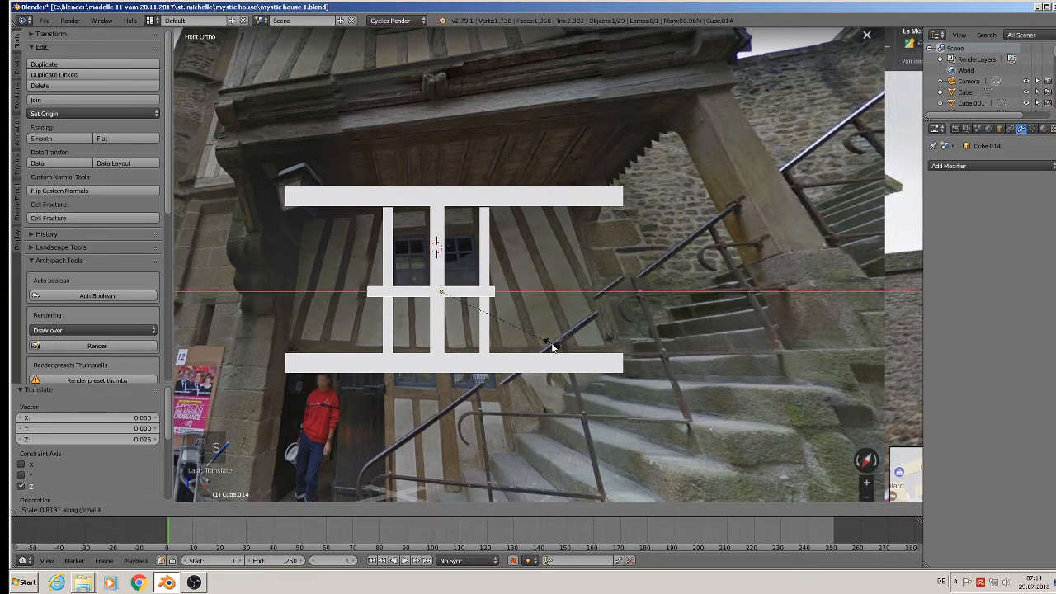
left_click(541, 346)
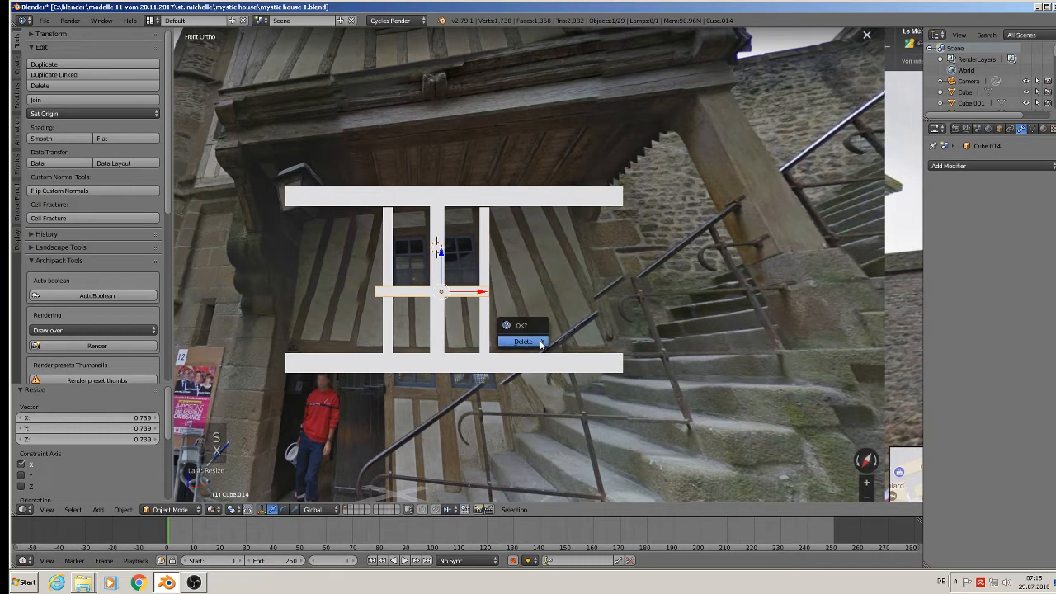
key("s")
key("x")
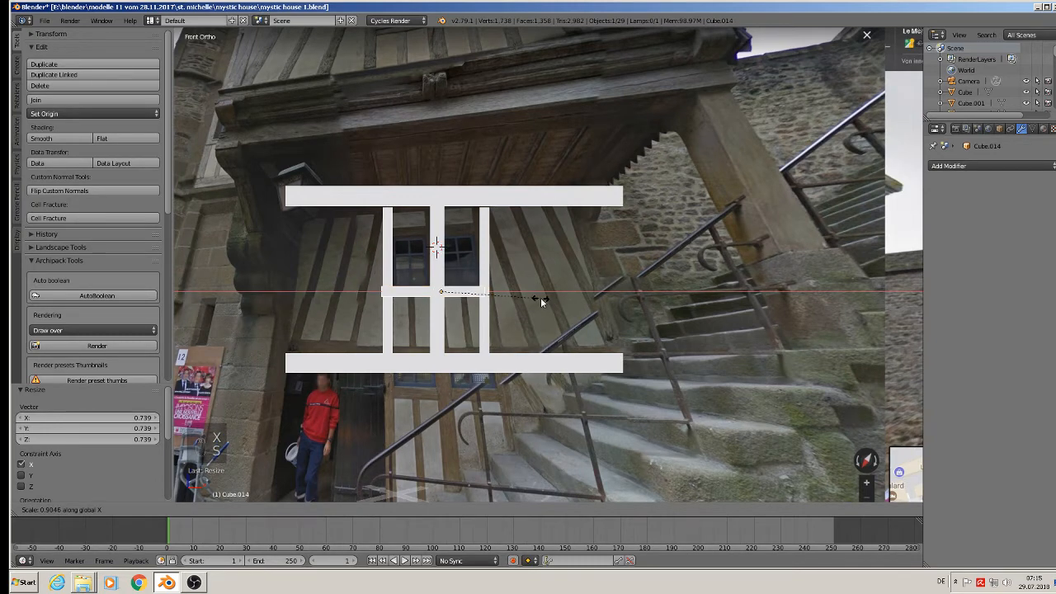
left_click(541, 297)
Step: Duplicate the crossbar and move the copy about 0.079 up along Z to the upper edge of the windows
key("shift+d")
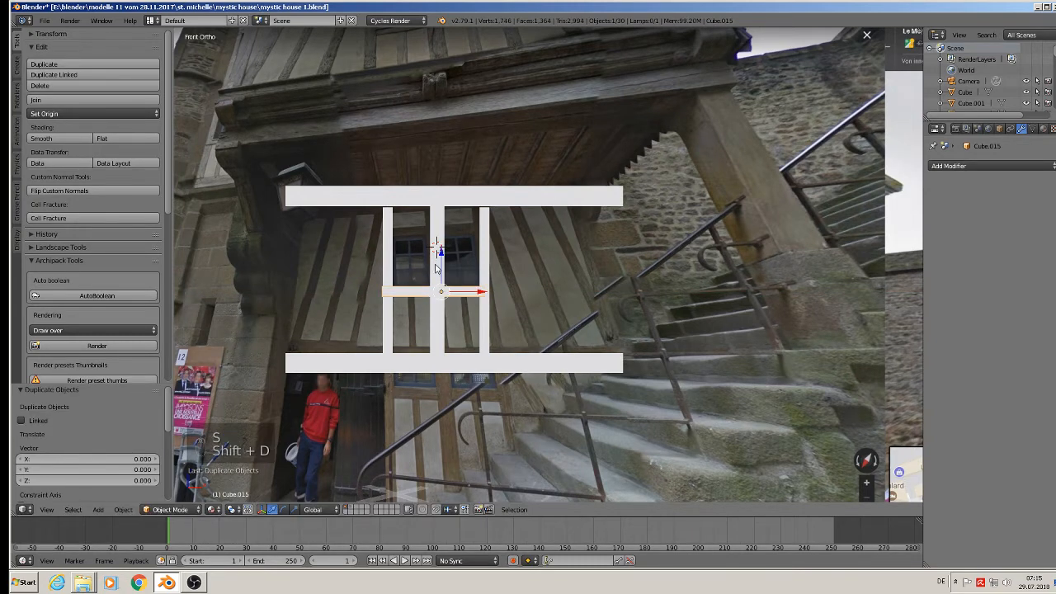
key("z")
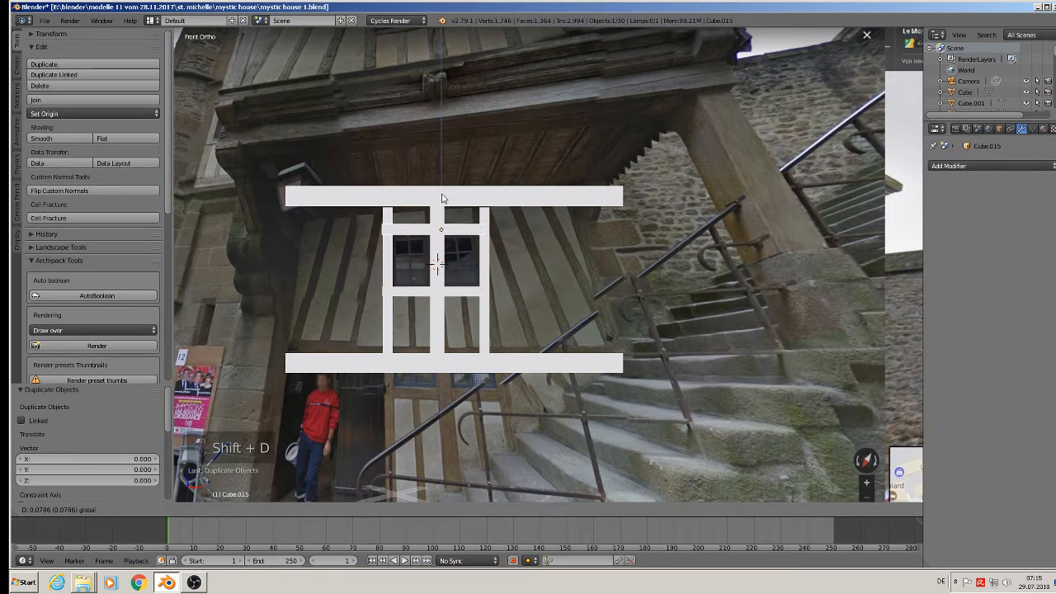
left_click(443, 200)
Step: Nudge the top beam down about 0.0007 along Z and shift both long horizontal beams about -0.018 along X
right_click(430, 195)
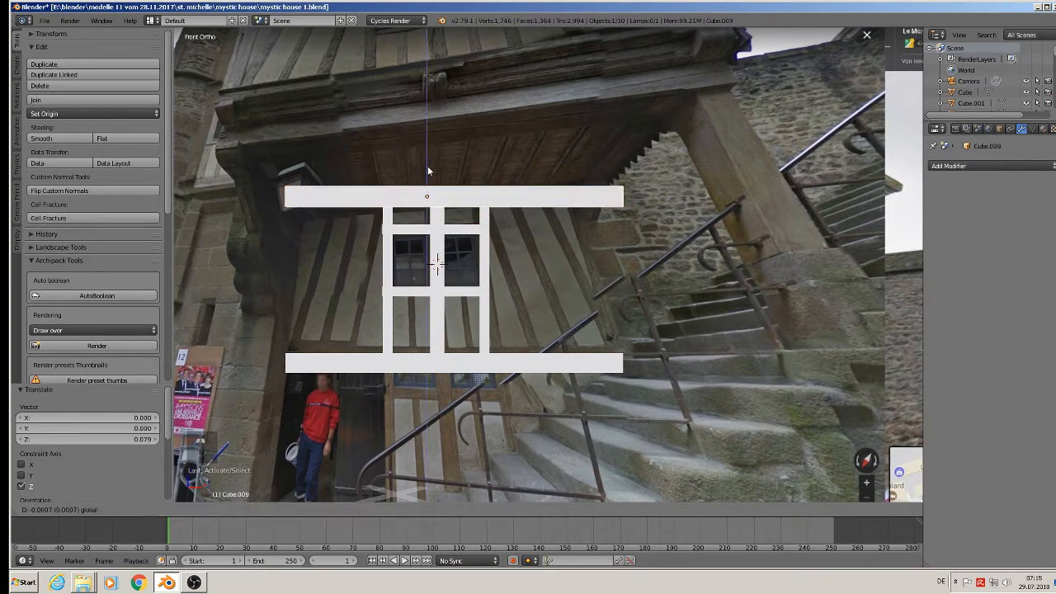
left_click(427, 166)
scroll(525, 297, "down", 1)
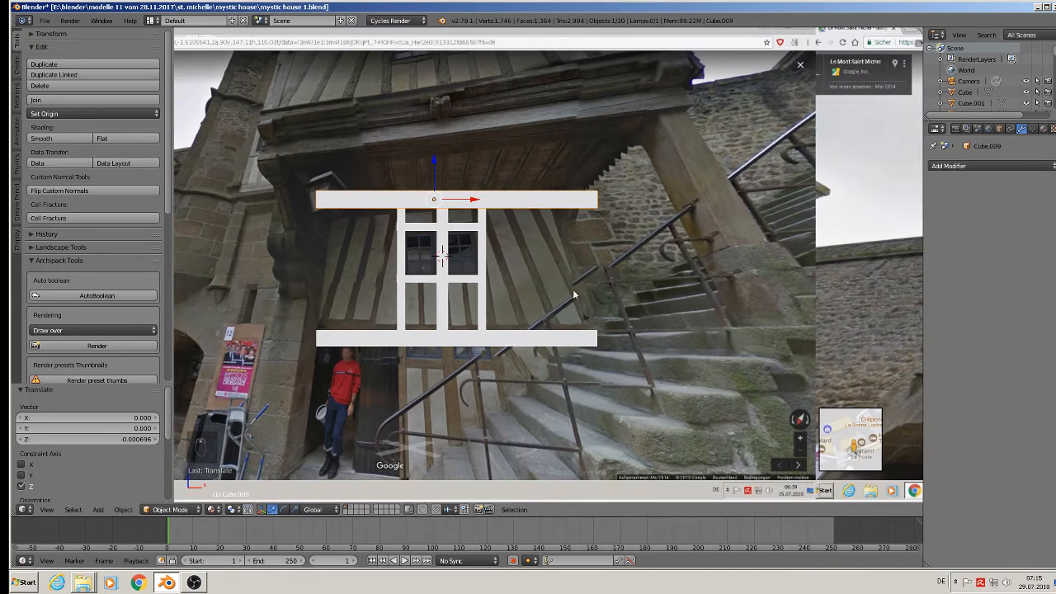
right_click(483, 285)
right_click(484, 291)
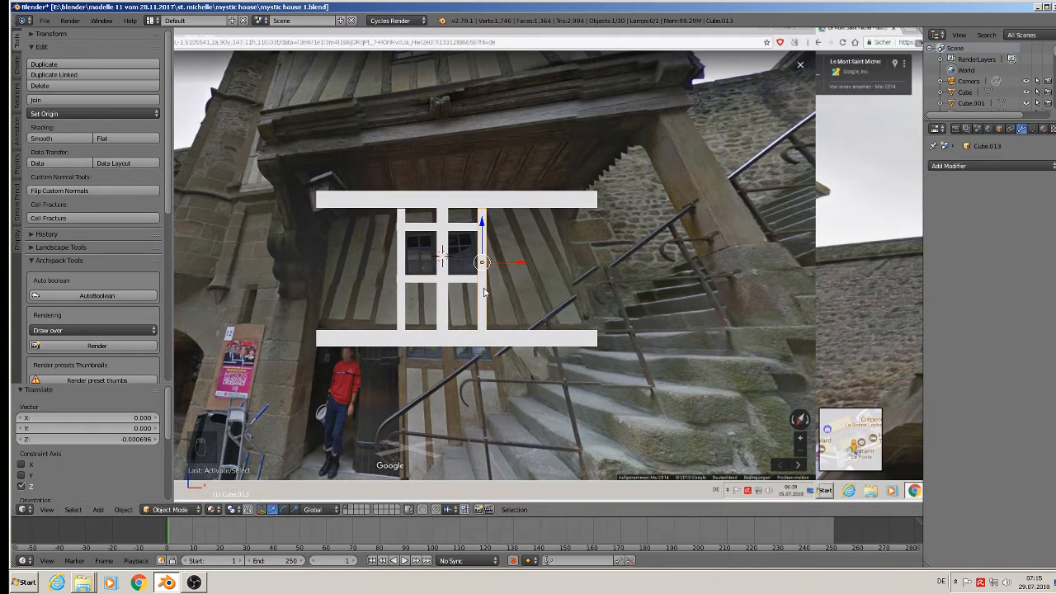
right_click(503, 214)
right_click(511, 347, "shift")
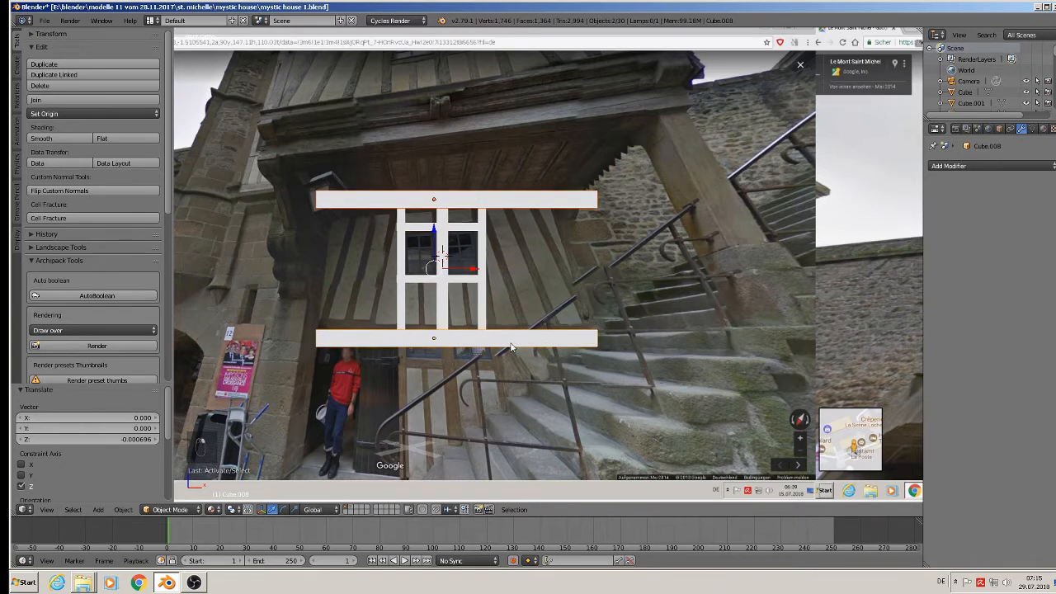
left_click_drag(475, 269, 460, 271)
Step: Duplicate the right narrow post about 0.149 along X to the beams' right end, and lower the top beam about 0.004
right_click(485, 266)
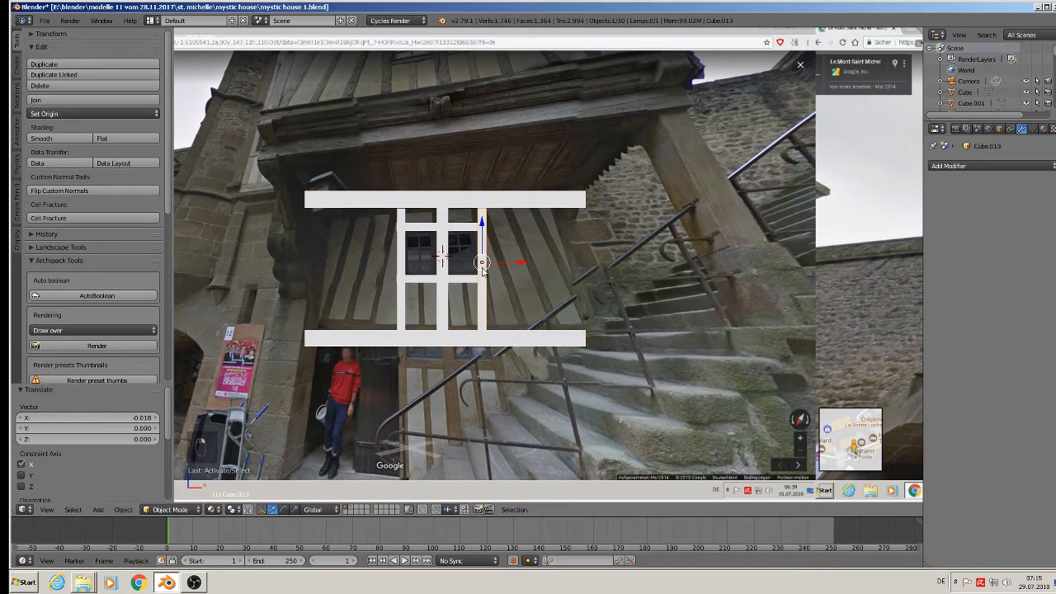
key("shift+d")
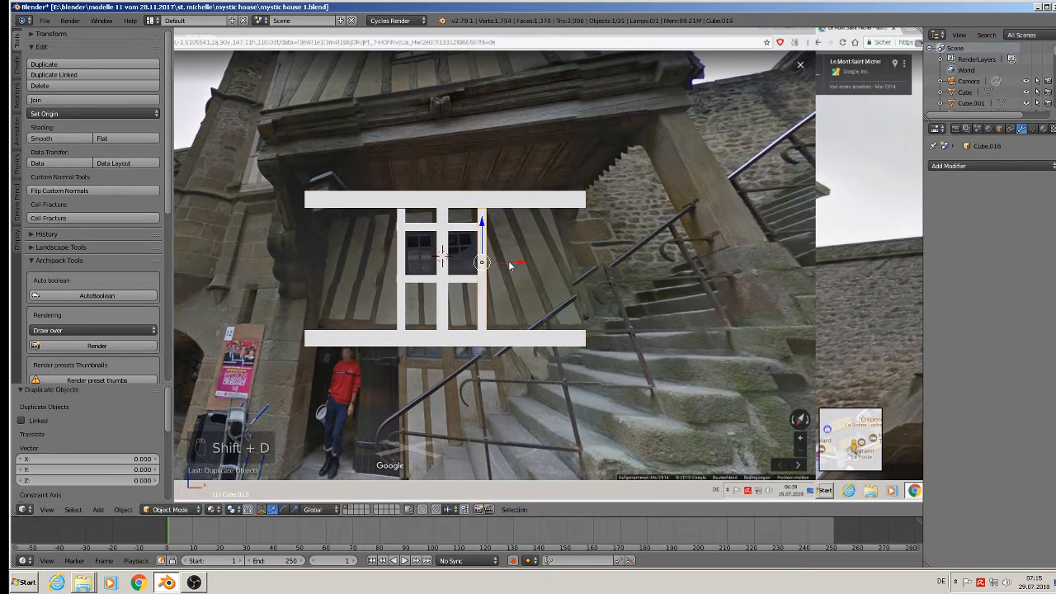
left_click(609, 259)
right_click(561, 201)
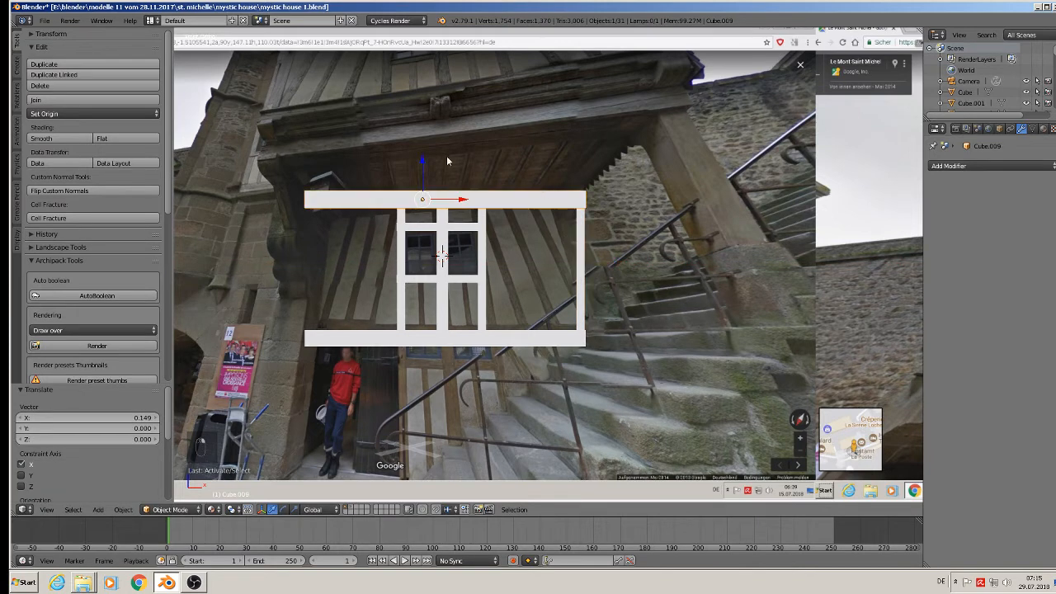
left_click_drag(422, 162, 419, 166)
Step: Move the post at the beams' right end about -0.116 along X and add an Array modifier to it
right_click(580, 263)
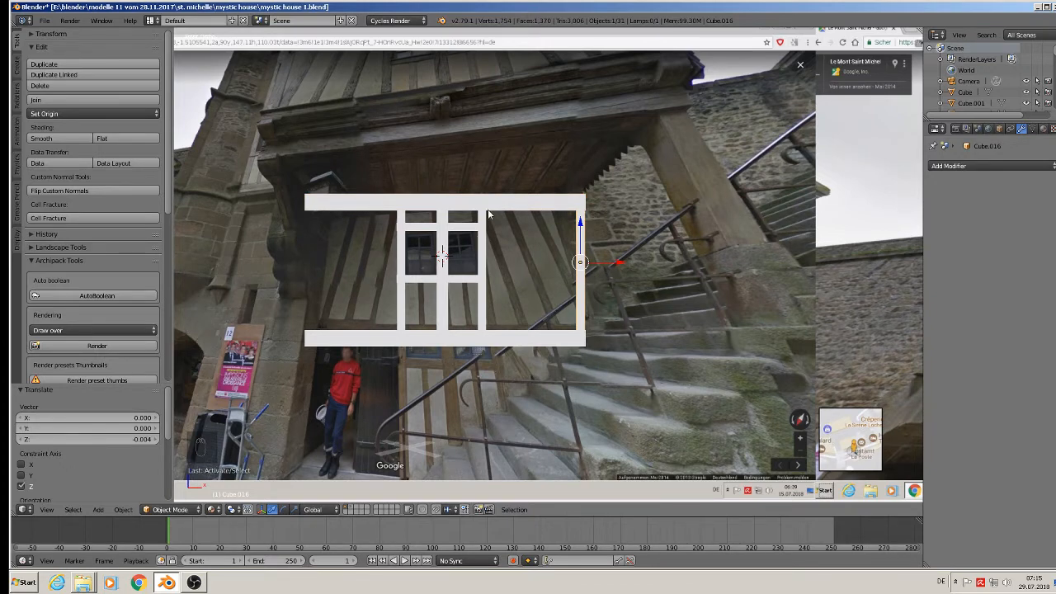
left_click_drag(621, 266, 541, 258)
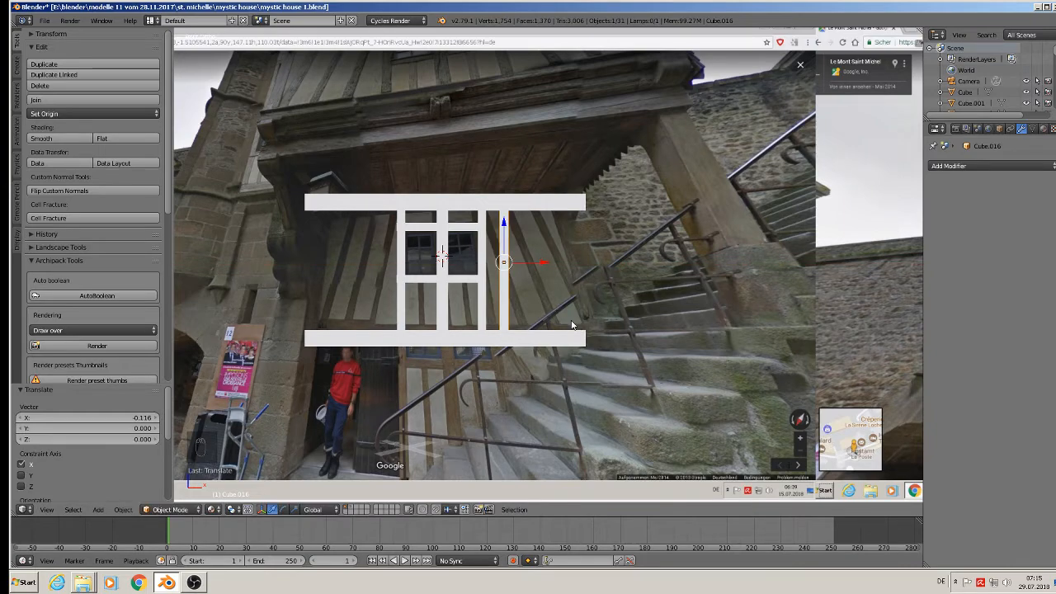
left_click(993, 165)
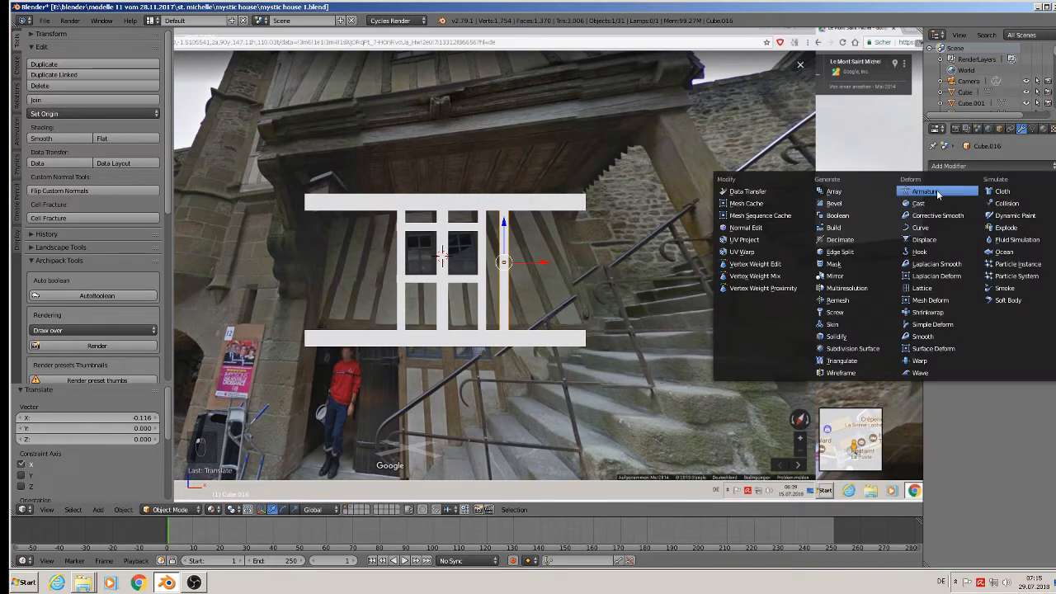
left_click(874, 193)
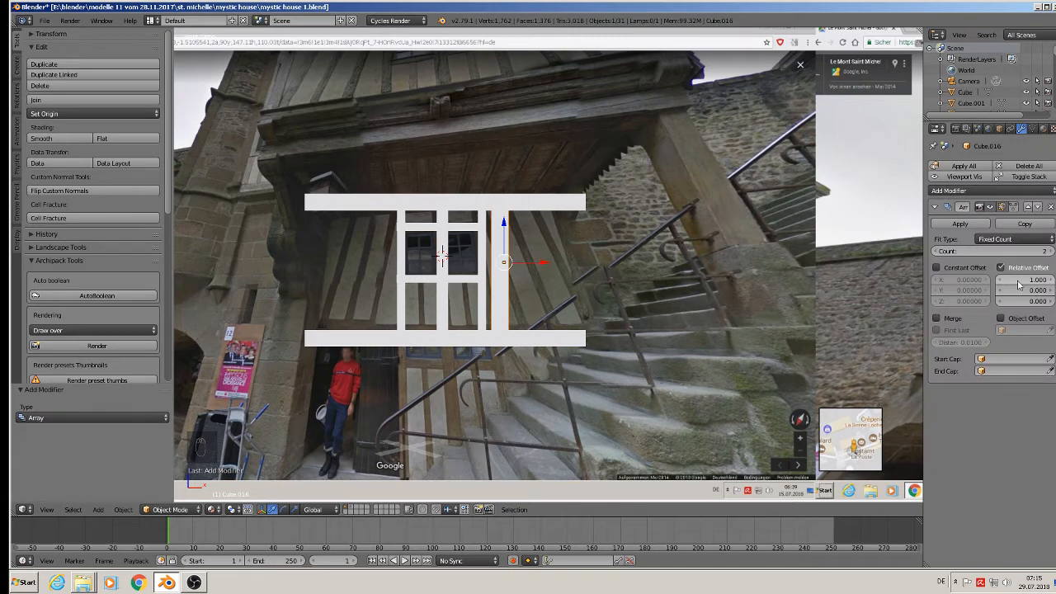
Step: Set the post's array to a count of 3 with a relative X offset of -2.9
left_click(1014, 280)
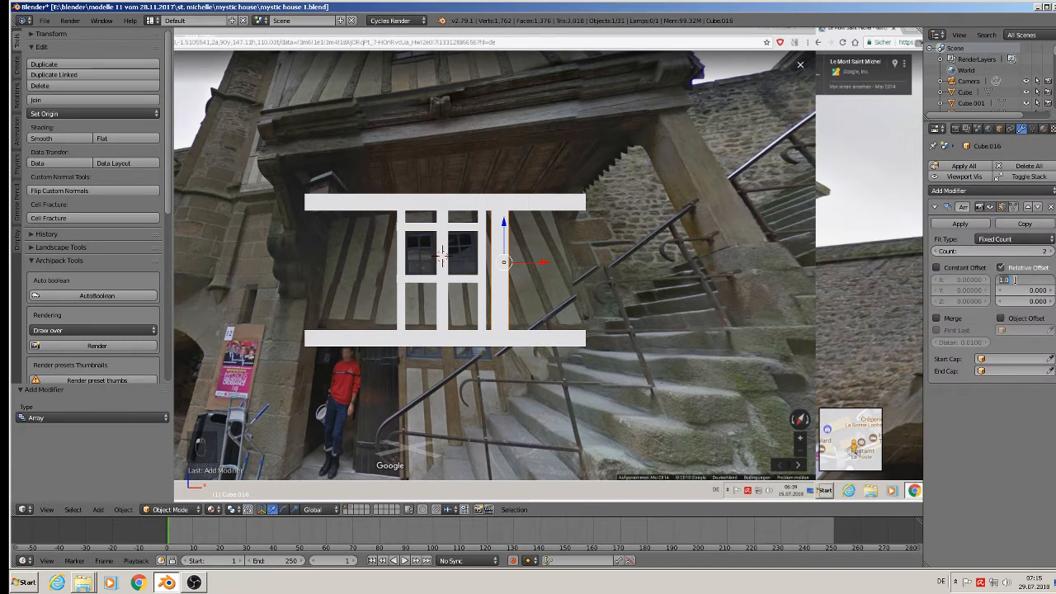
type("-1")
key("Return")
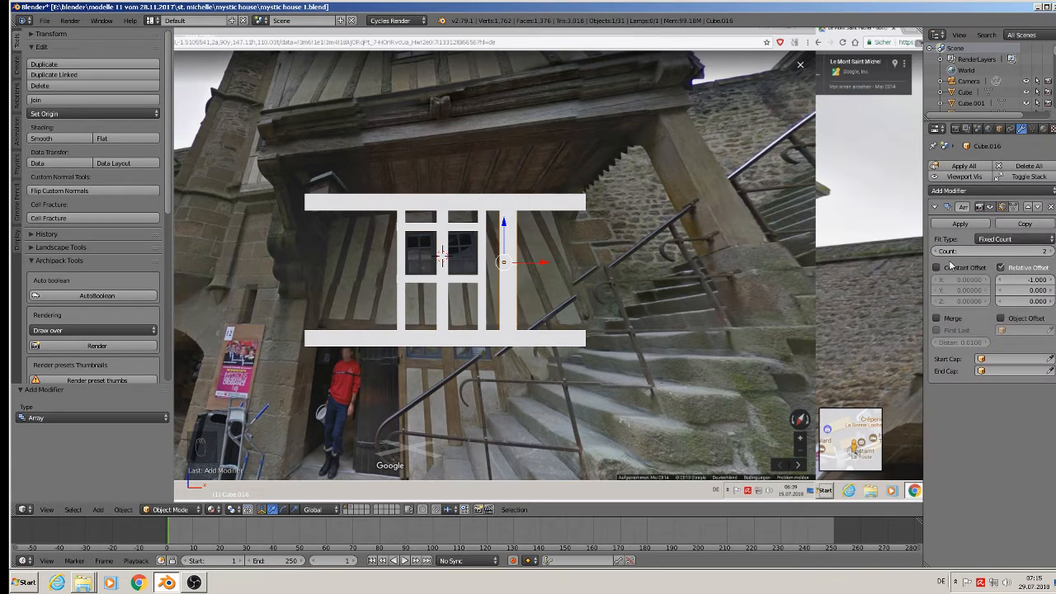
left_click(1049, 281)
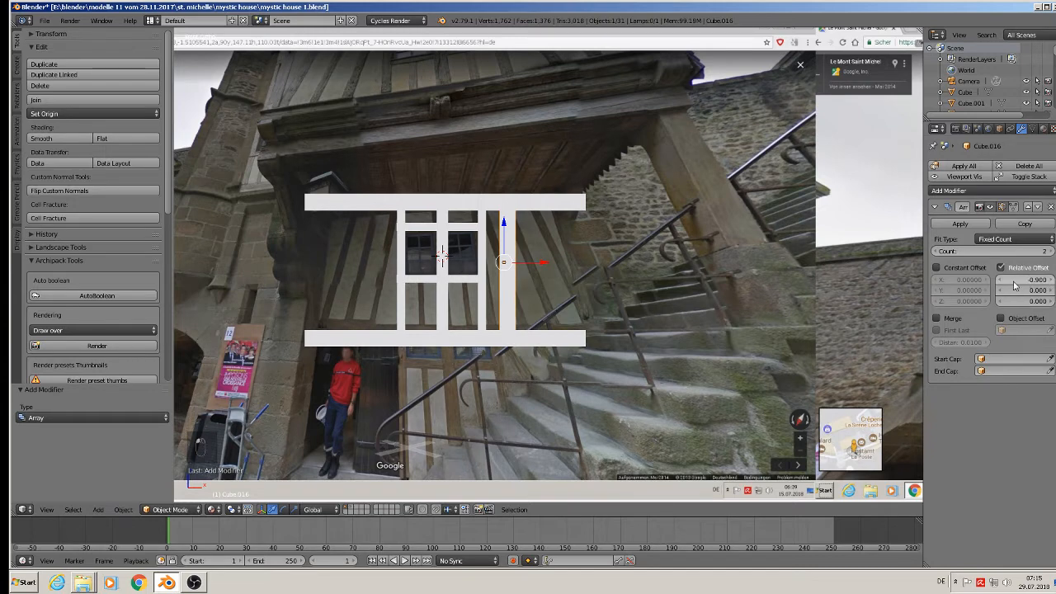
left_click(999, 281)
left_click_drag(999, 280, 997, 281)
left_click(998, 281)
left_click(998, 281)
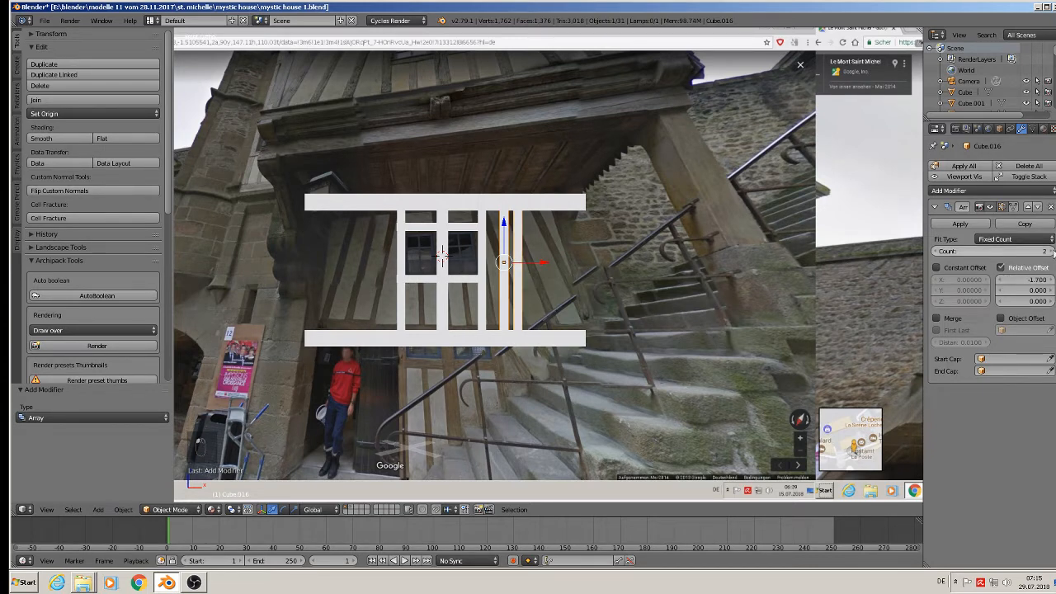
left_click(1049, 251)
left_click(1031, 281)
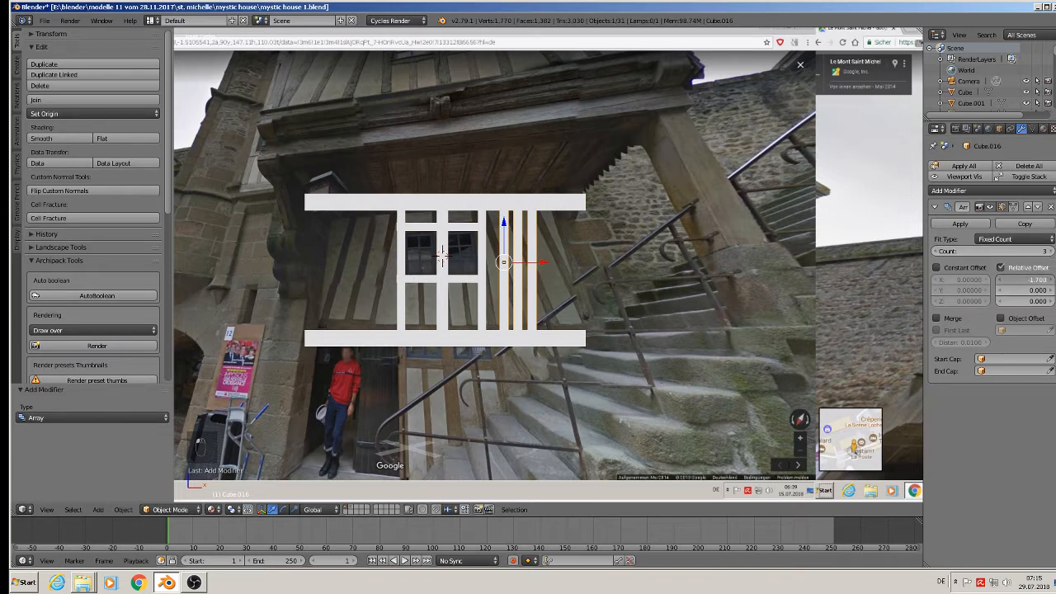
left_click_drag(1031, 281, 1000, 282)
Step: Tilt the three arrayed posts about -6.34° around the Y axis to follow the slanted timbers, and clear the selection
key("r")
key("y")
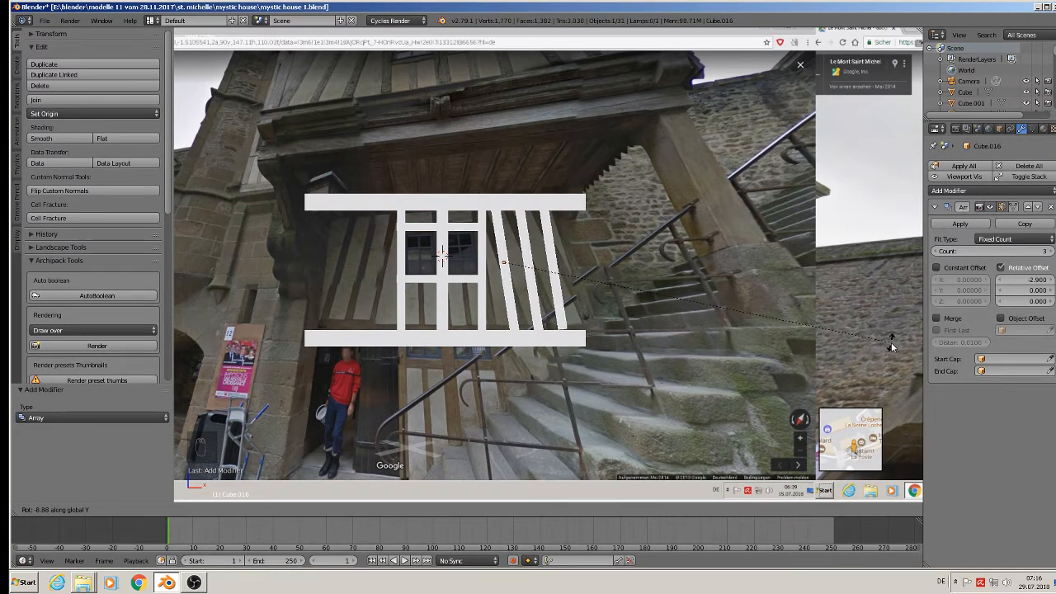
left_click(849, 328)
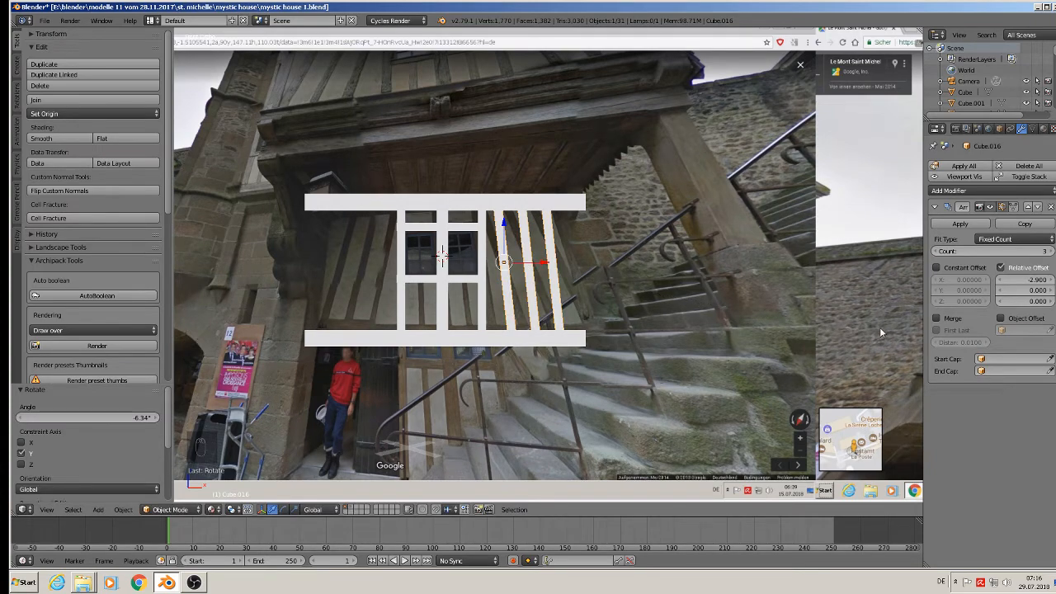
key("Tab")
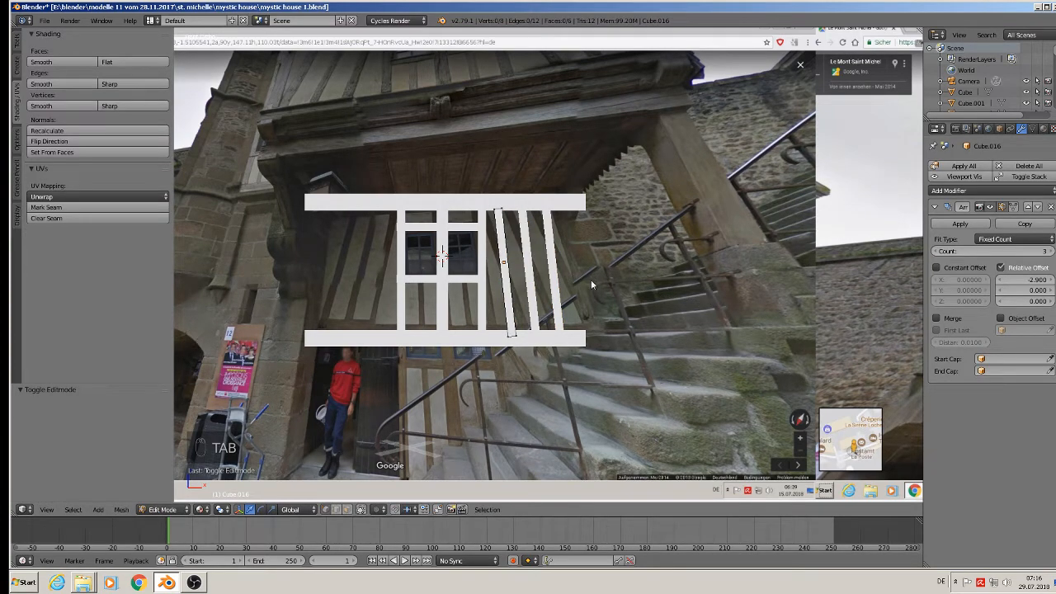
key("Tab")
key("a")
key("a")
key("a")
Step: Duplicate the narrow post beside the window's right edge about 0.150 along X to the beams' right end
mouse_move(586, 282)
middle_mouse_down()
mouse_move(561, 300)
mouse_move(593, 283)
middle_mouse_up()
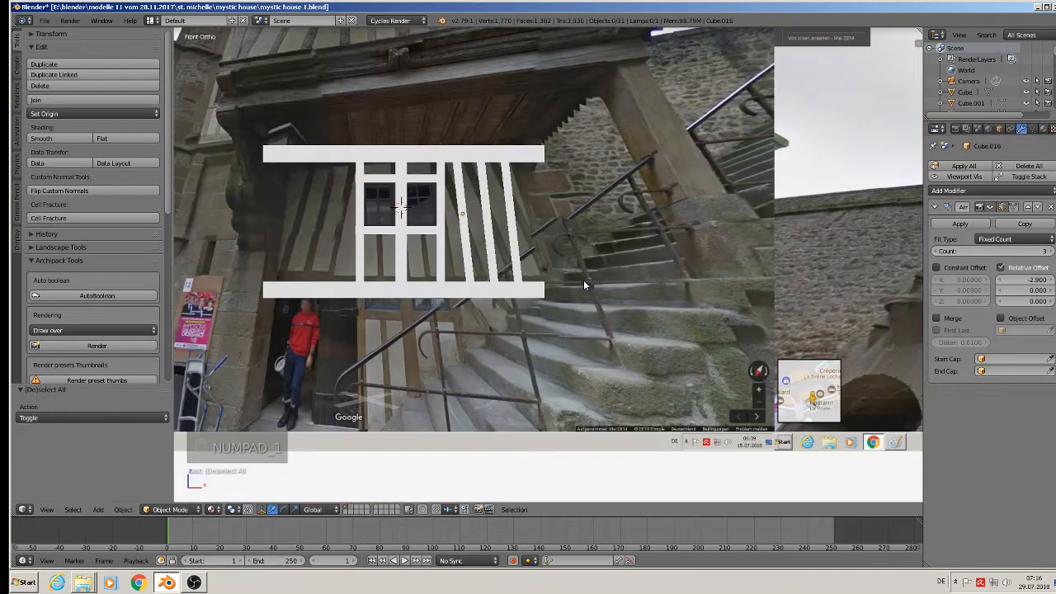
key("KP_1")
right_click(462, 220)
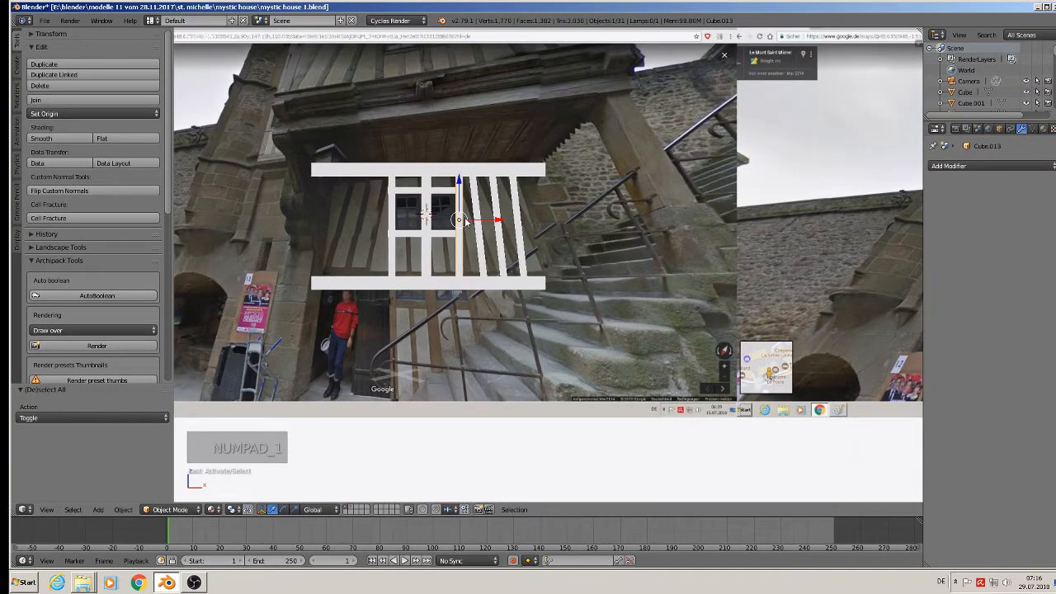
key("shift+d")
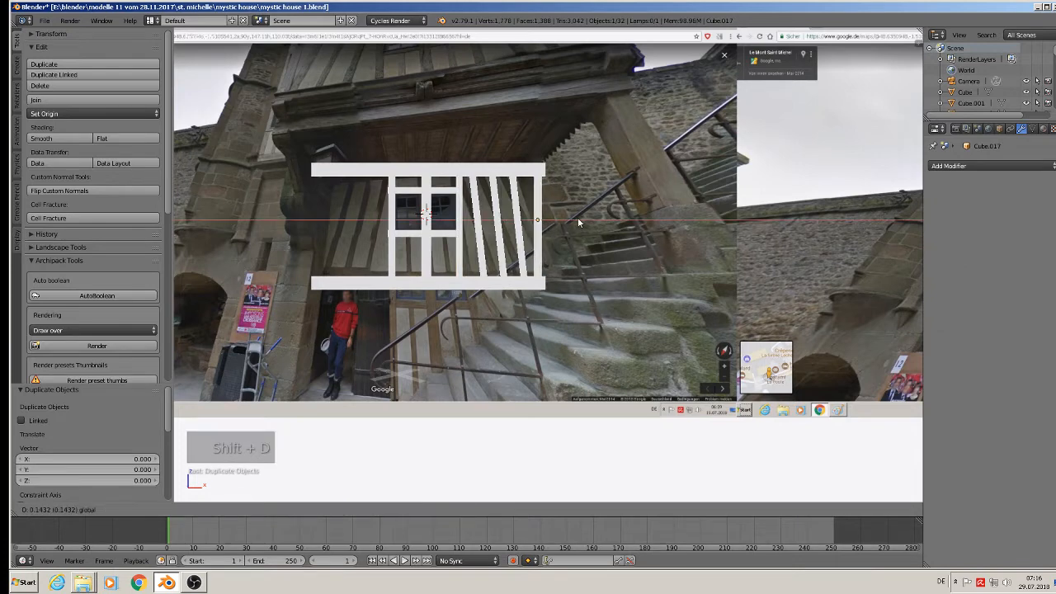
left_click(582, 218)
Step: Duplicate the three slanted posts about -0.309 along X to the frame's left part, and apply the copy's Array modifier
right_click(501, 233)
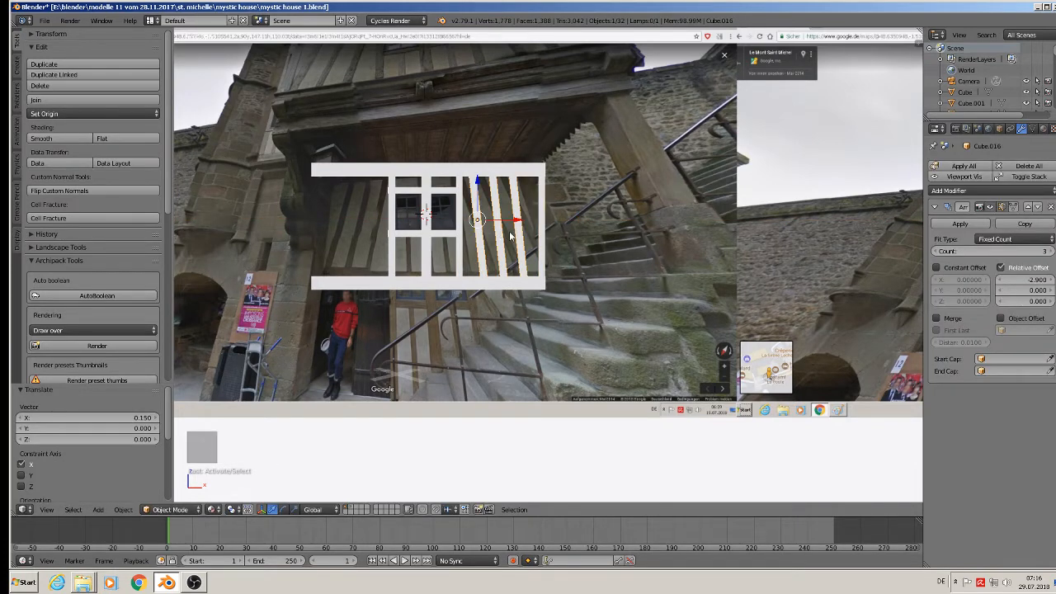
key("shift+d")
left_click(344, 217)
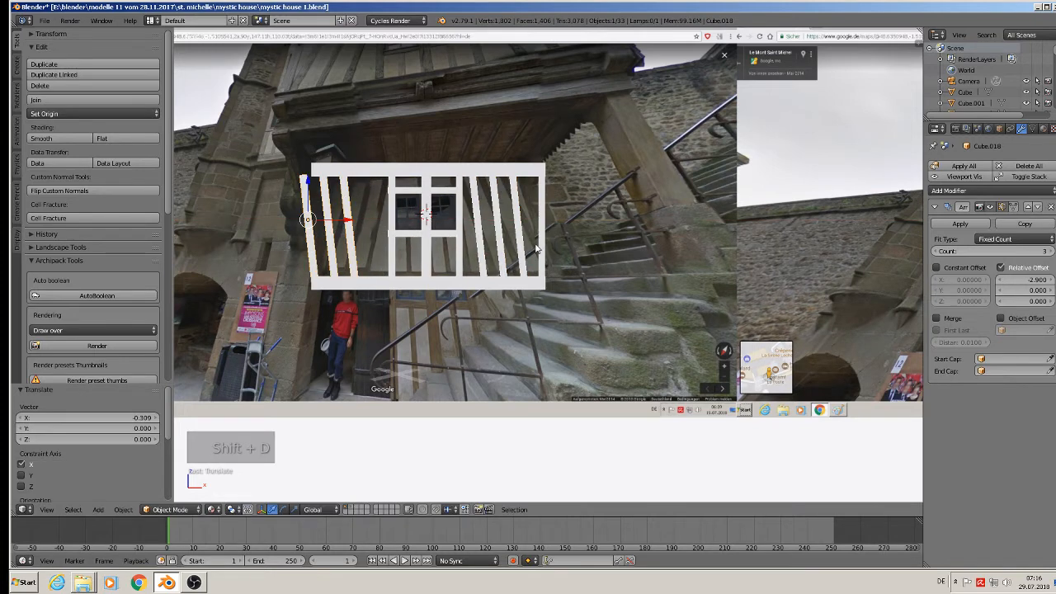
left_click(960, 224)
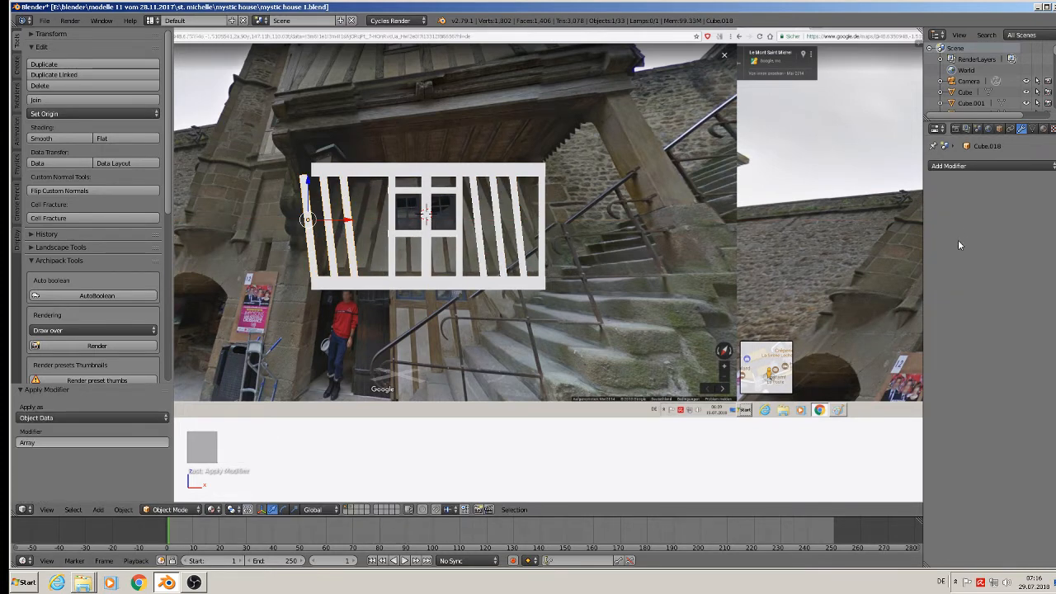
Step: Apply rotation and scale to the left slanted posts, mirror them along global X, and shift them about 0.116 along X between the beams
left_click(123, 509)
mouse_move(161, 425)
left_click(285, 327)
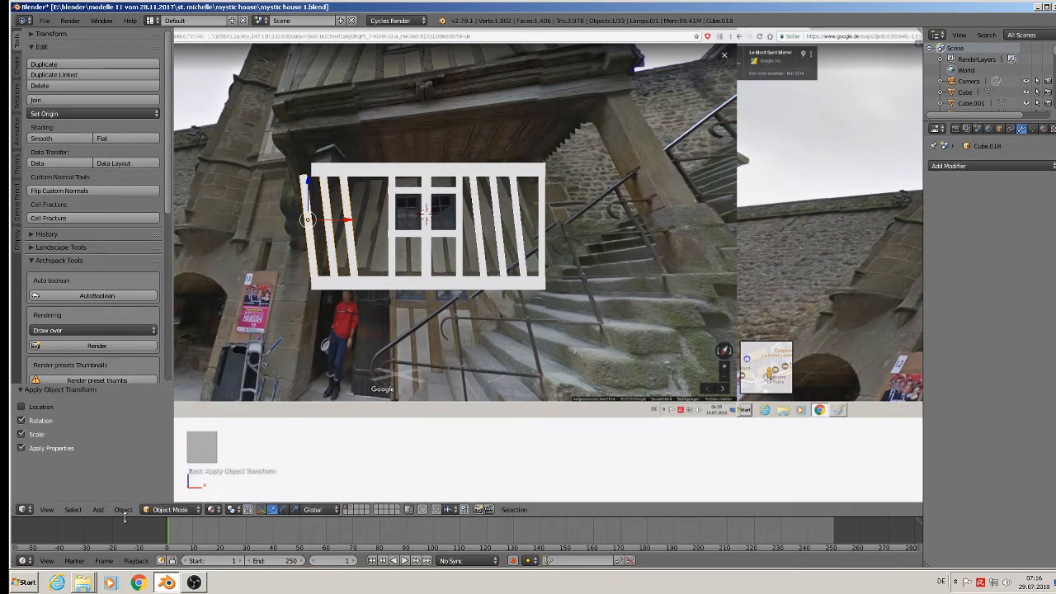
left_click(123, 508)
mouse_move(161, 448)
left_click(256, 448)
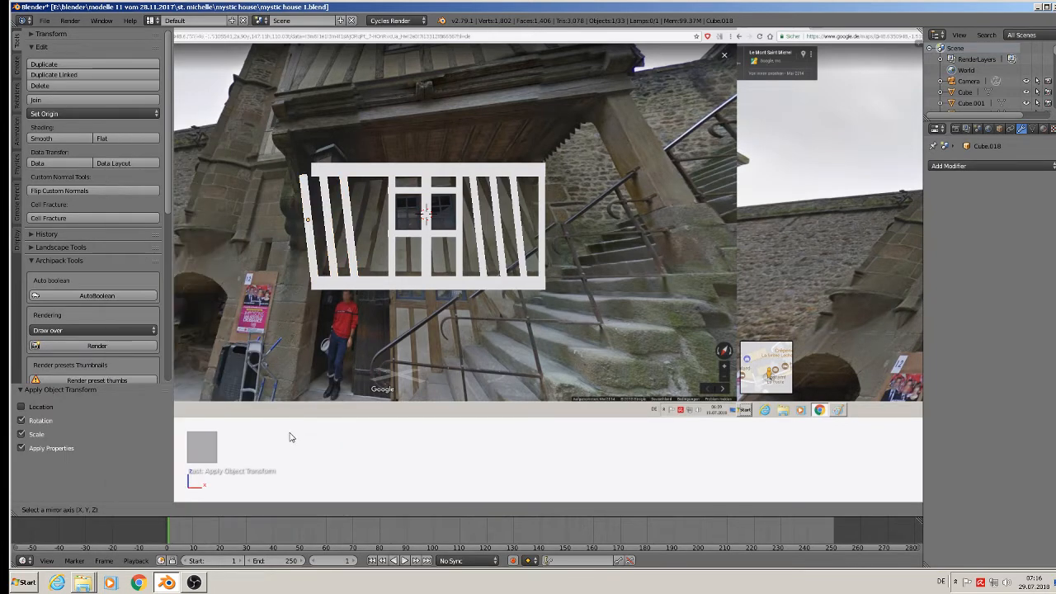
key("x")
left_click(304, 439)
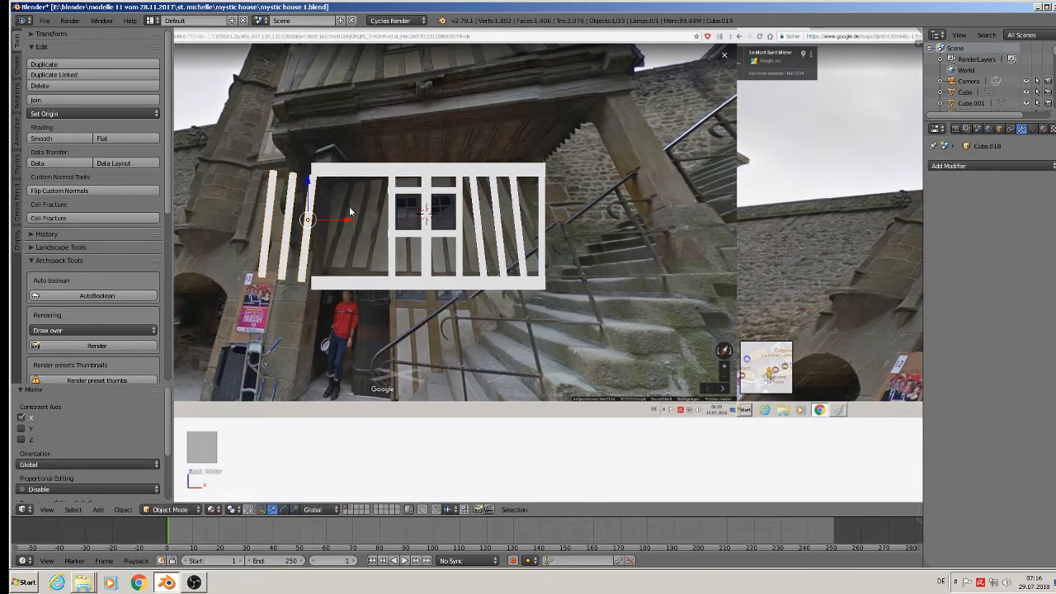
left_click_drag(349, 212, 403, 238)
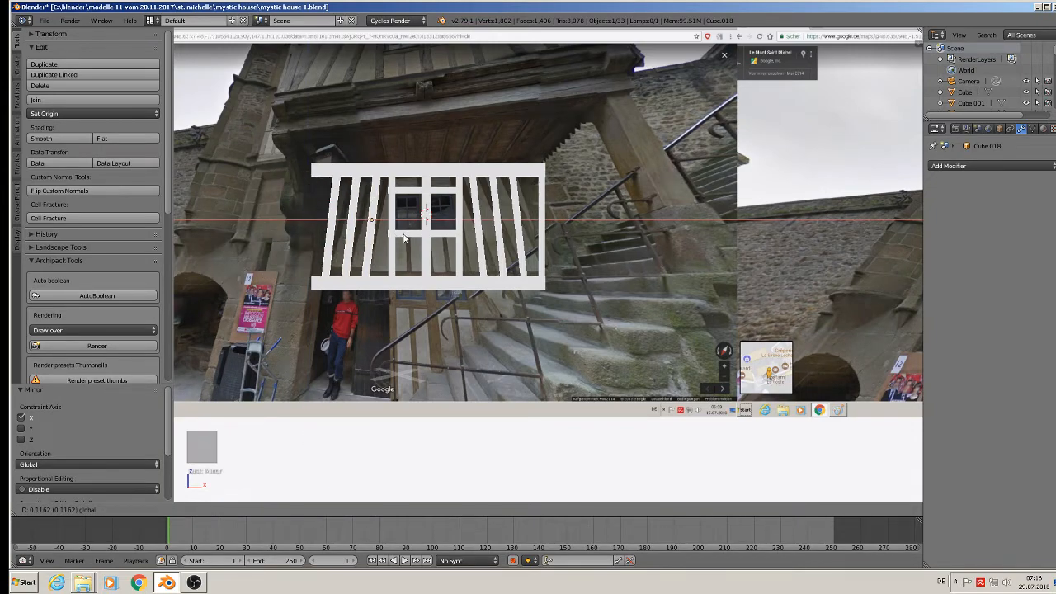
left_click(403, 239)
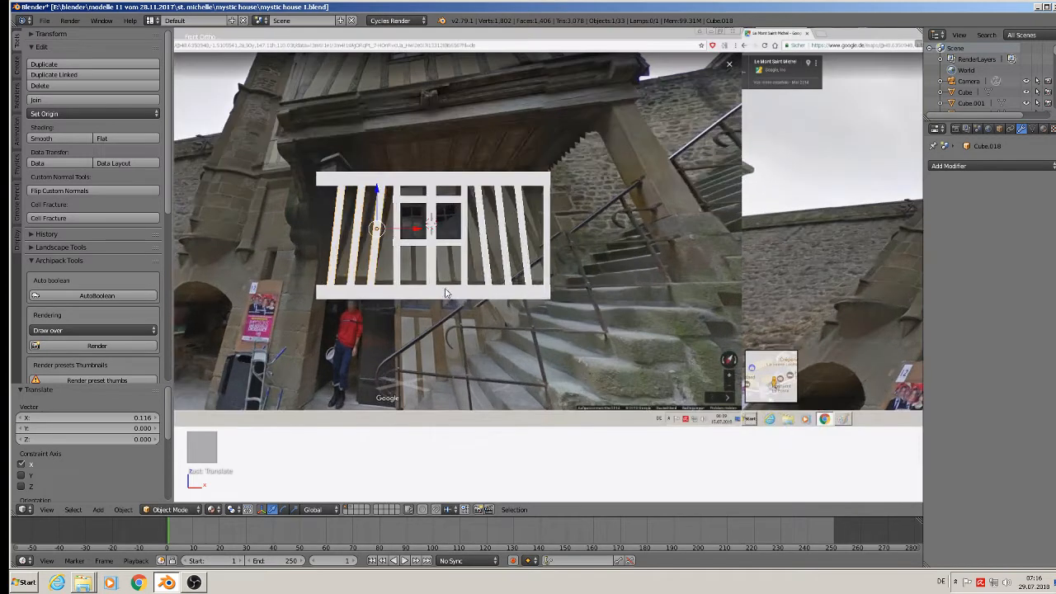
Step: Shift the upper and lower window crossbars about 0.006 along X to centre them between the window posts
scroll(430, 256, "up", 2)
right_click(427, 188)
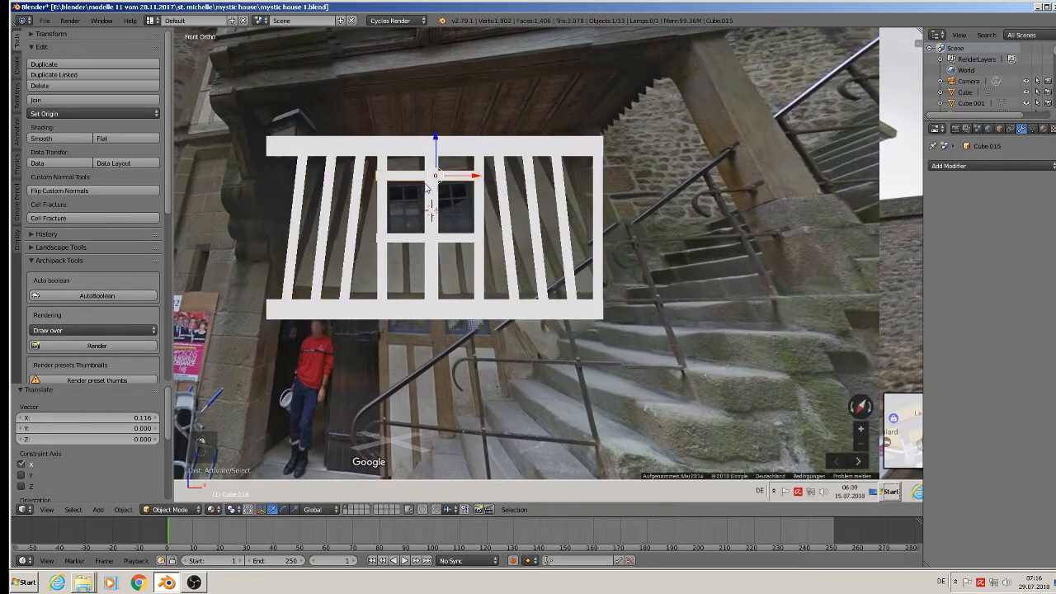
left_click_drag(476, 182, 480, 180)
right_click(428, 245)
key("g")
key("x")
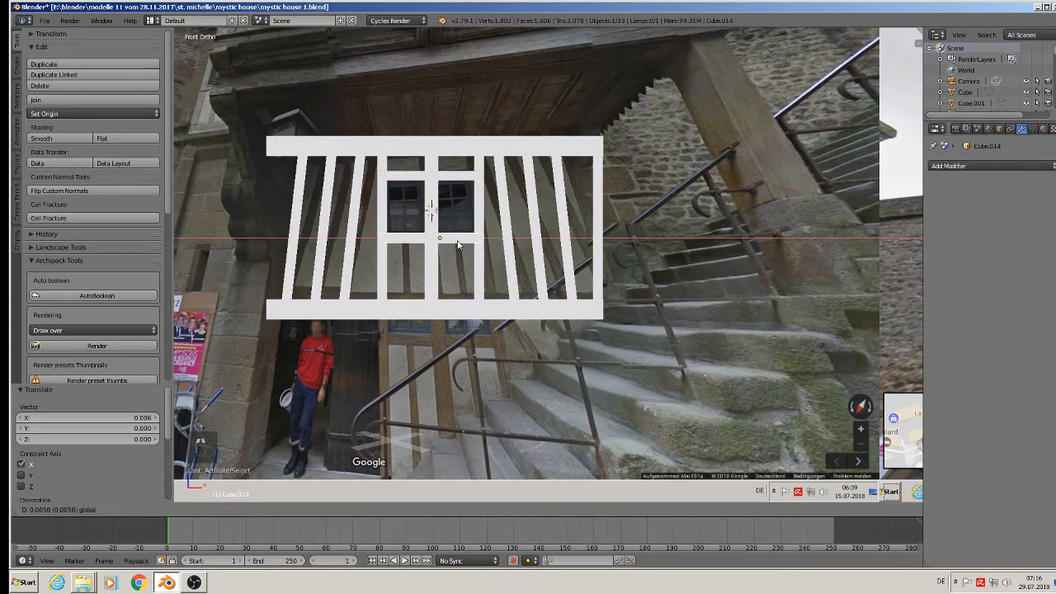
left_click(458, 244)
scroll(447, 320, "down", 1)
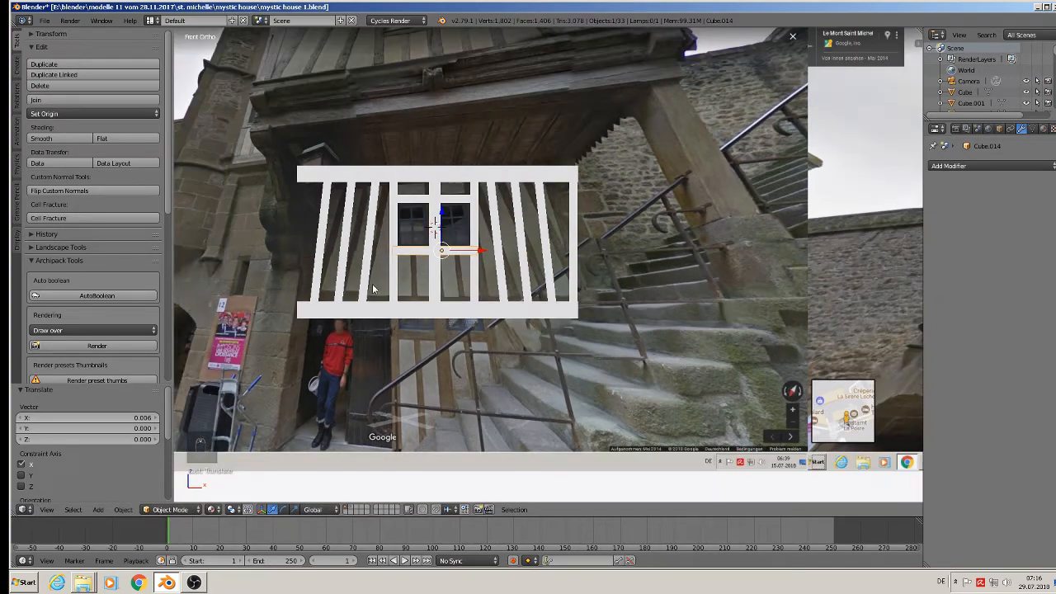
Step: Select all beams and posts of the wall frame and move them about -0.820 along Z, below the reference photo
middle_click_drag(372, 289, 422, 327)
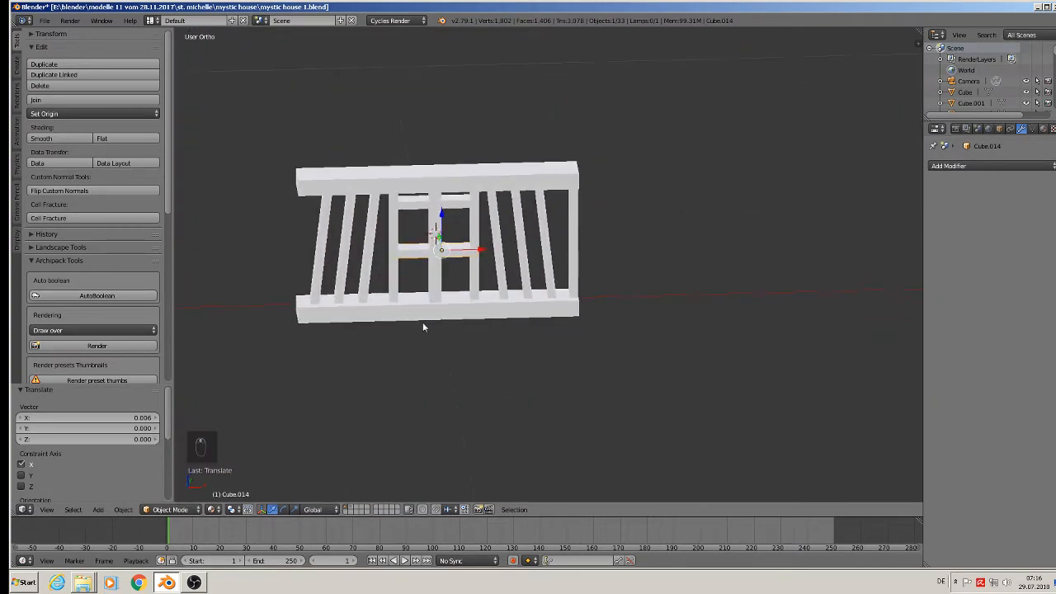
key("a")
key("b")
left_click_drag(665, 349, 221, 150)
scroll(343, 231, "down", 3)
key("KP_1")
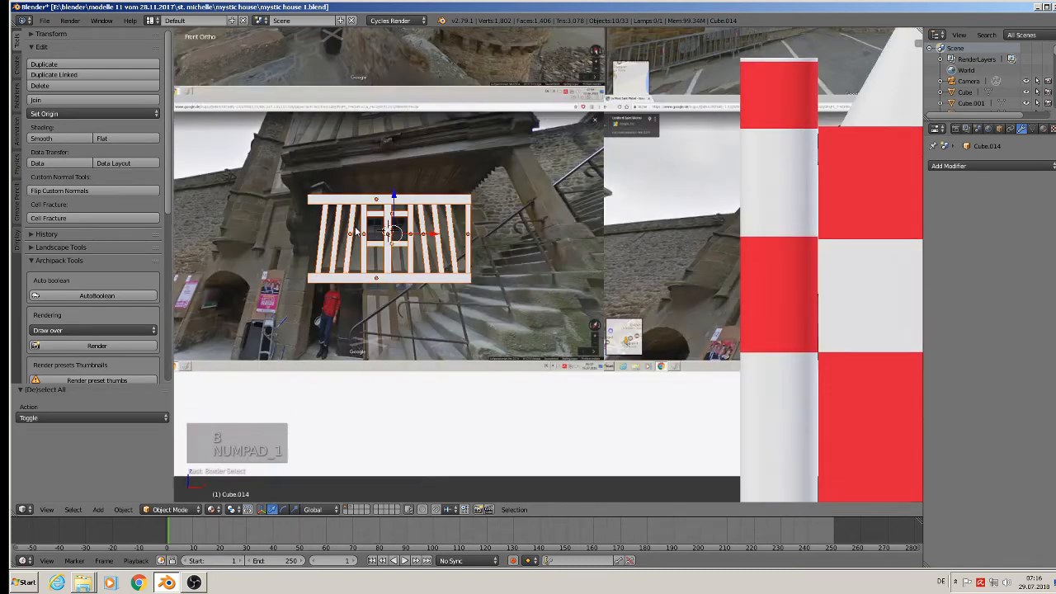
scroll(356, 233, "down", 3)
middle_click_drag(396, 250, 582, 225, "shift")
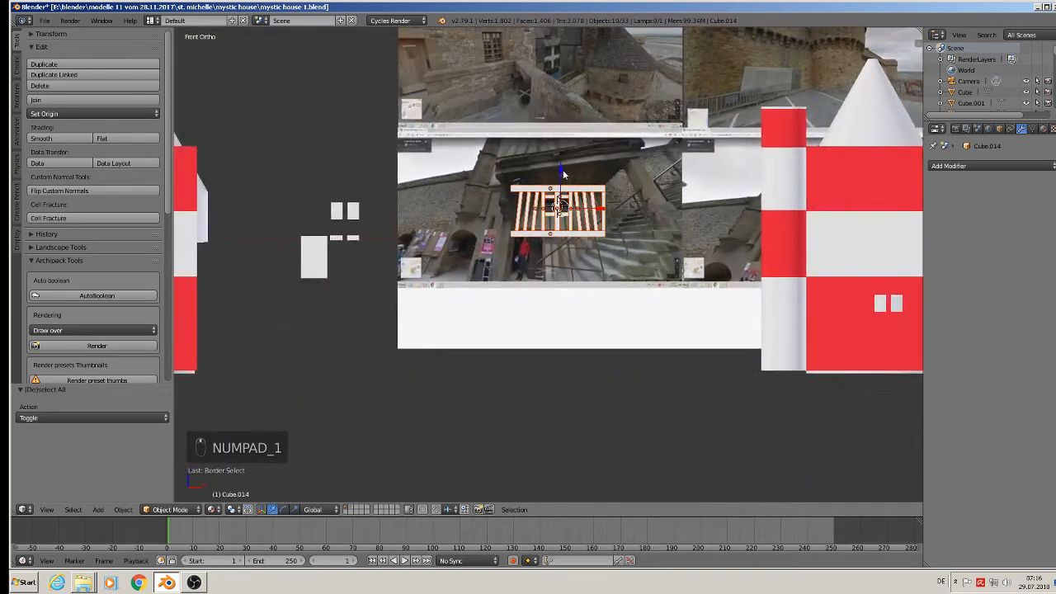
left_click_drag(563, 173, 537, 350)
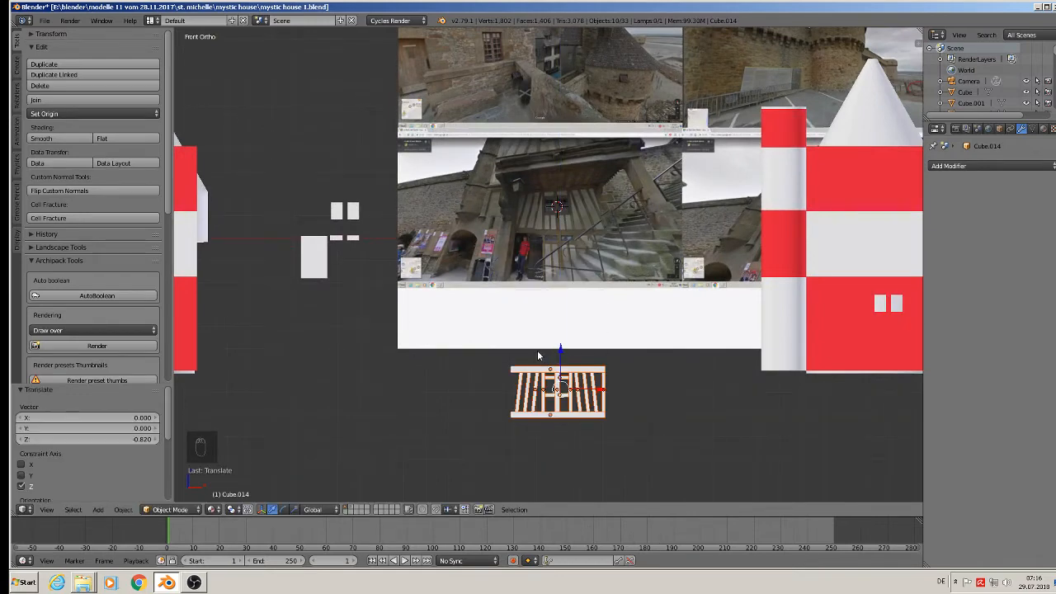
Step: Duplicate the frame's left narrow window post about 0.609 along Z onto the ground-floor timber in the photo
scroll(537, 350, "up", 4)
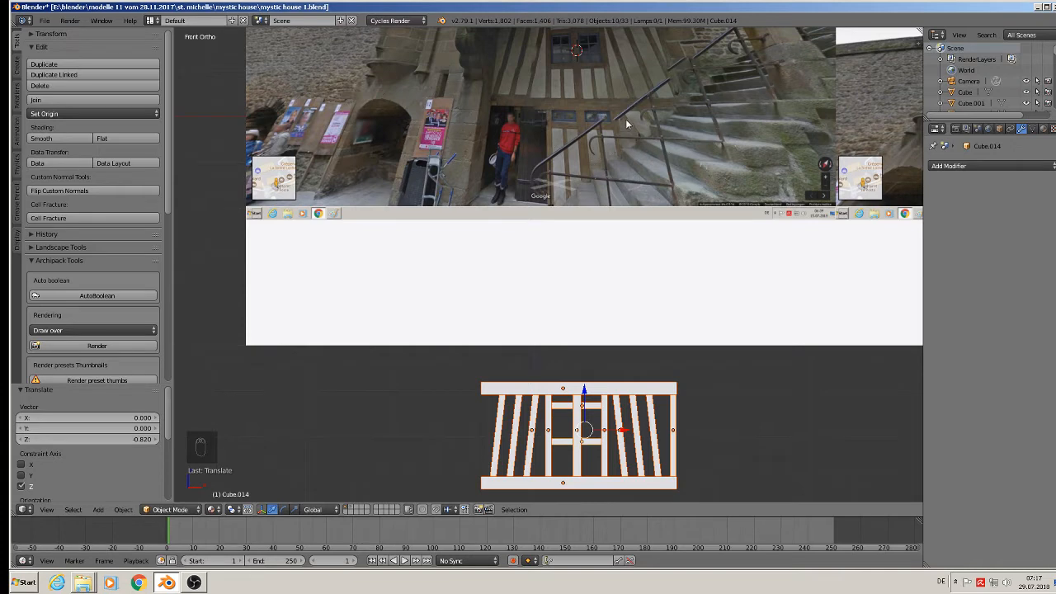
right_click(548, 431)
key("shift+d")
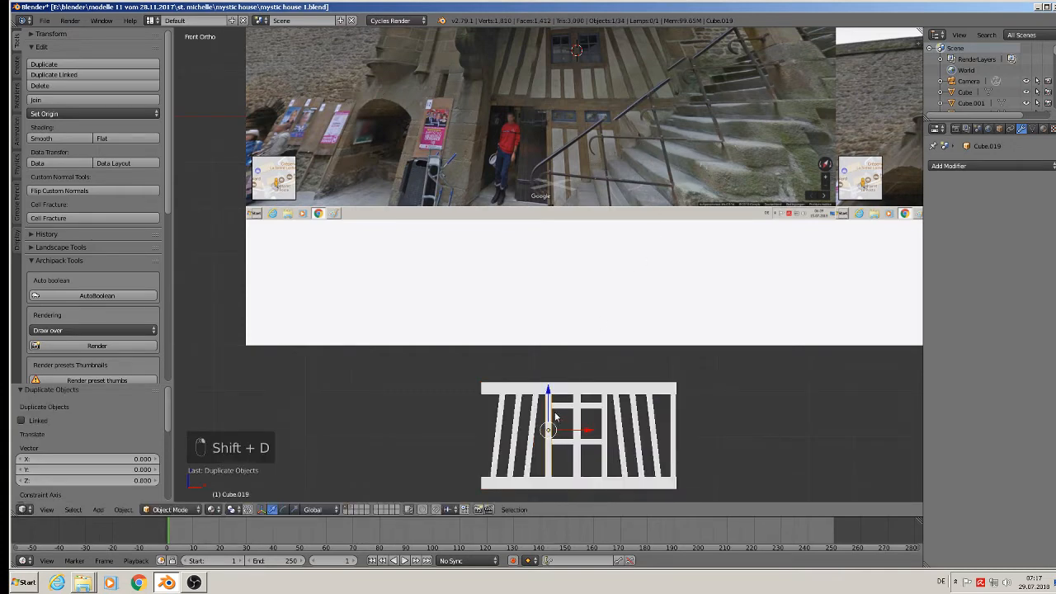
key("z")
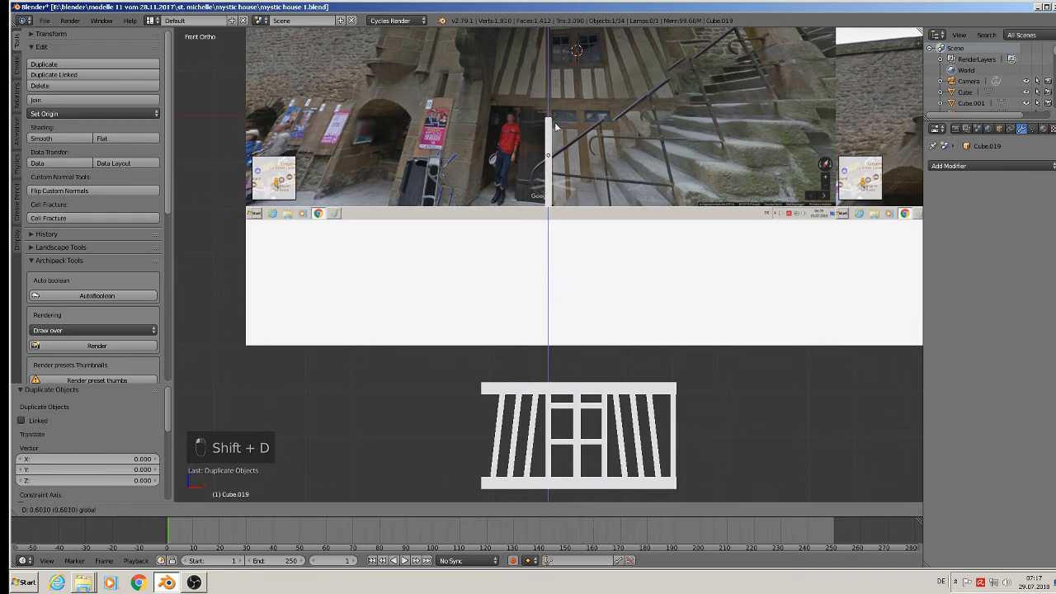
left_click(554, 118)
Step: Duplicate the frame's thick central window post about 0.608 along Z onto the ground-floor wall in the photo
scroll(583, 173, "up", 1)
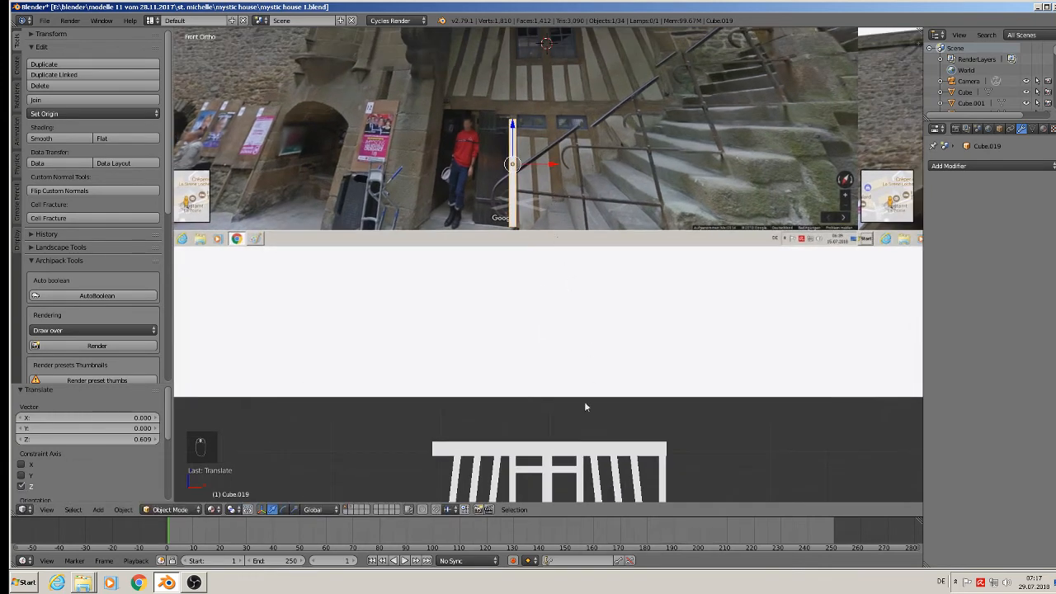
right_click(547, 486)
key("shift+d")
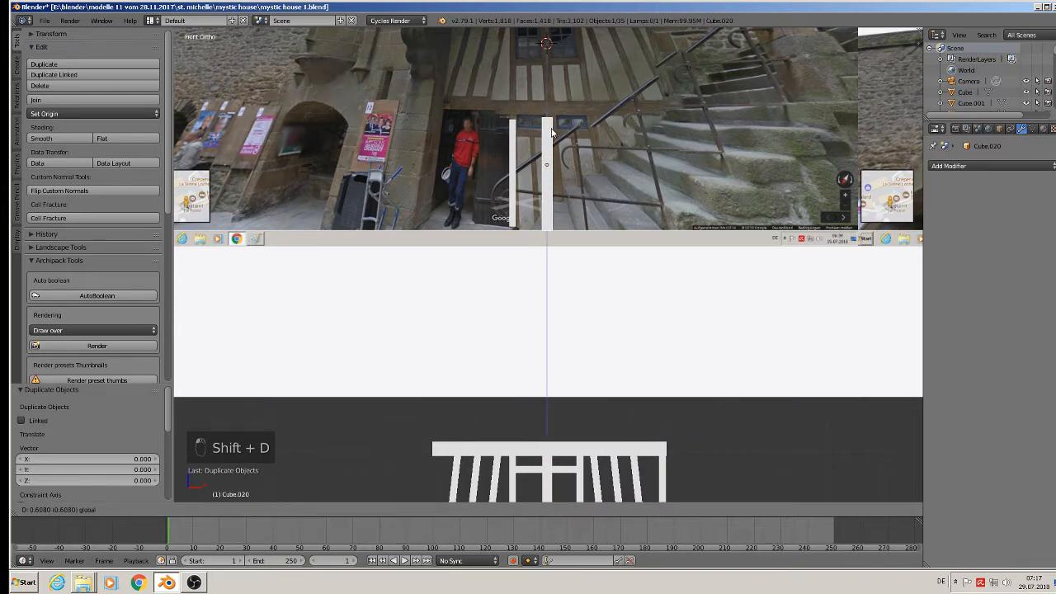
left_click(555, 135)
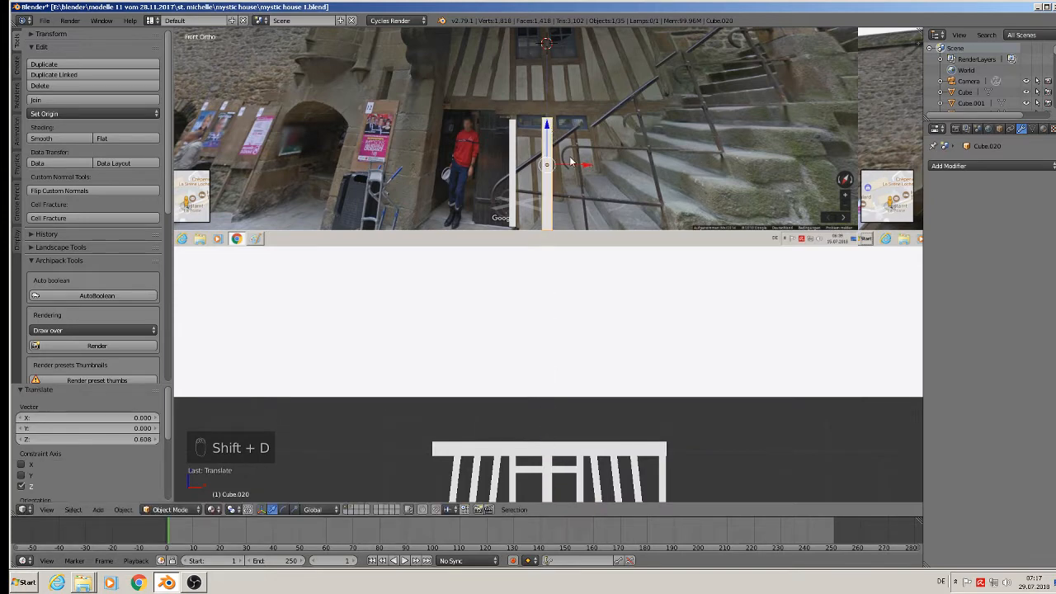
Step: Duplicate the left ground-floor post about 0.147 along X to the other side of the thick central post
right_click(511, 166)
key("shift+d")
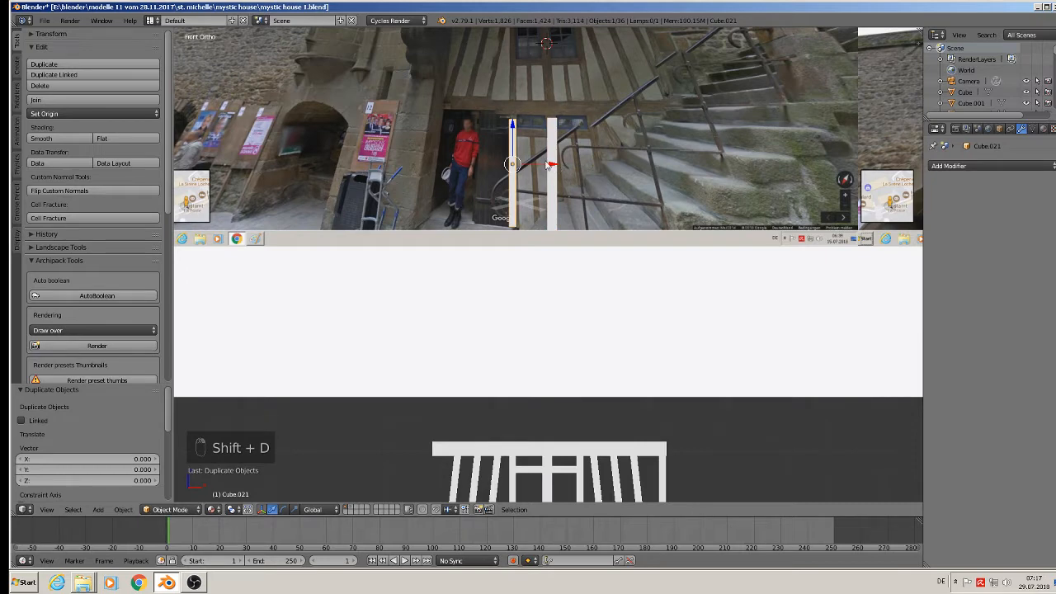
left_click(630, 175)
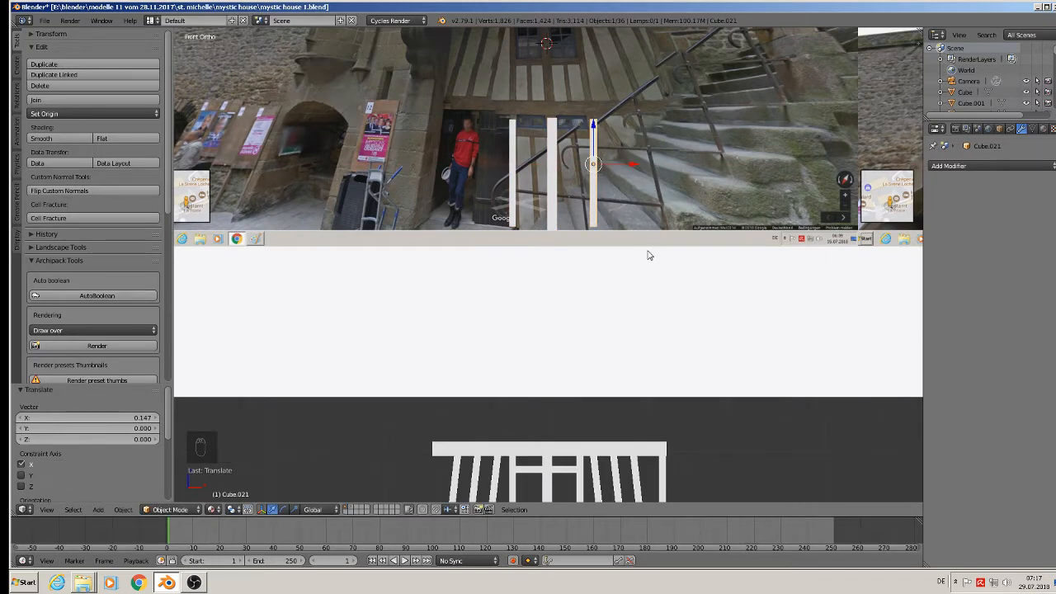
Step: Duplicate the frame's right slanted post array and place the copy over the photo beside the rightmost ground-floor post
middle_click_drag(651, 253, 536, 180, "shift")
right_click(483, 424)
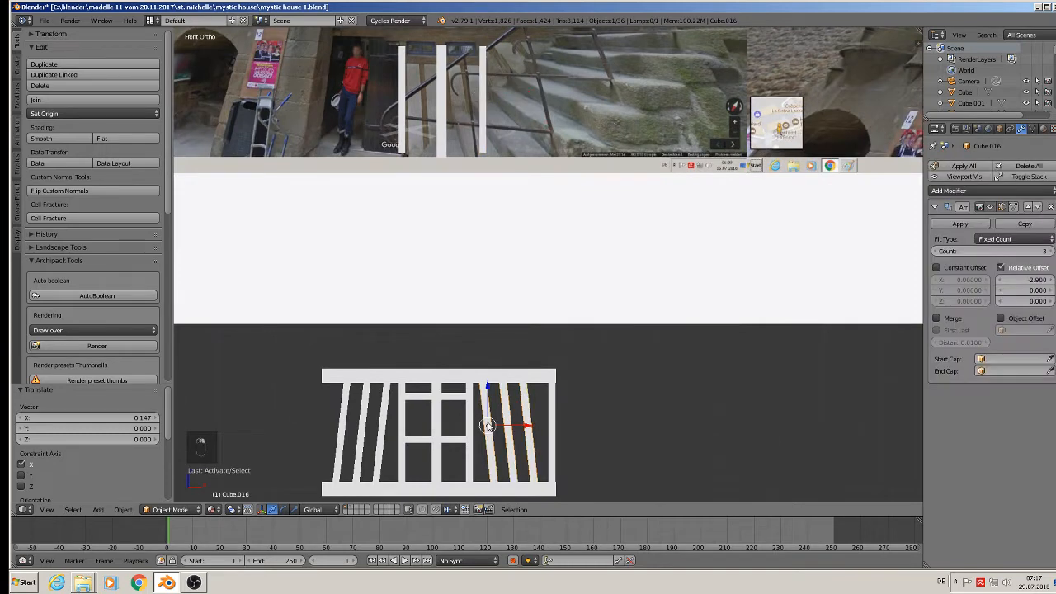
key("shift+d")
left_click(488, 425)
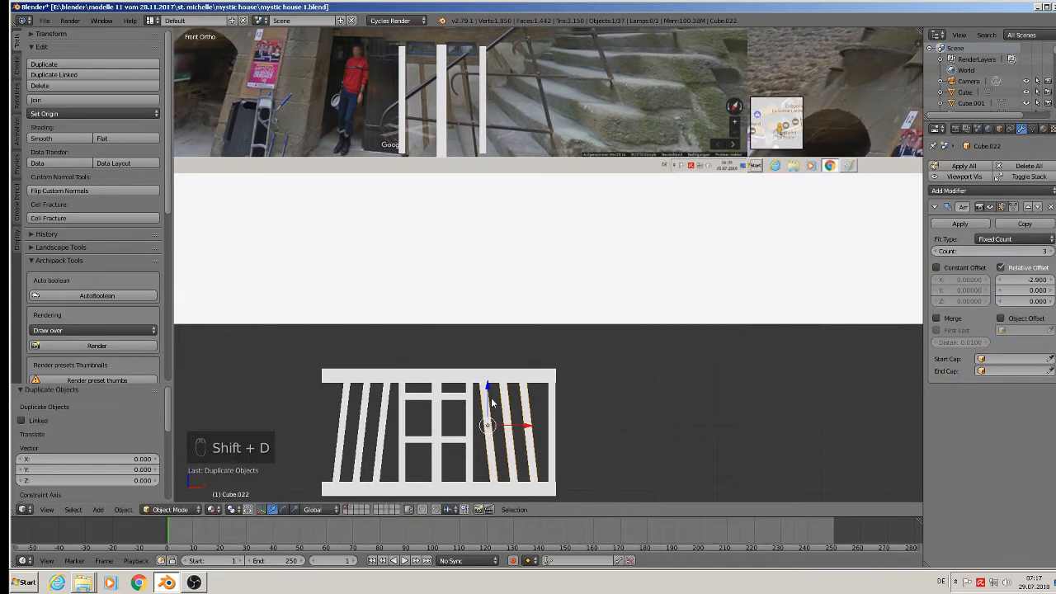
left_click_drag(489, 391, 527, 44)
middle_click_drag(532, 83, 487, 171, "shift")
left_click_drag(487, 170, 504, 172)
left_click_drag(459, 134, 460, 150)
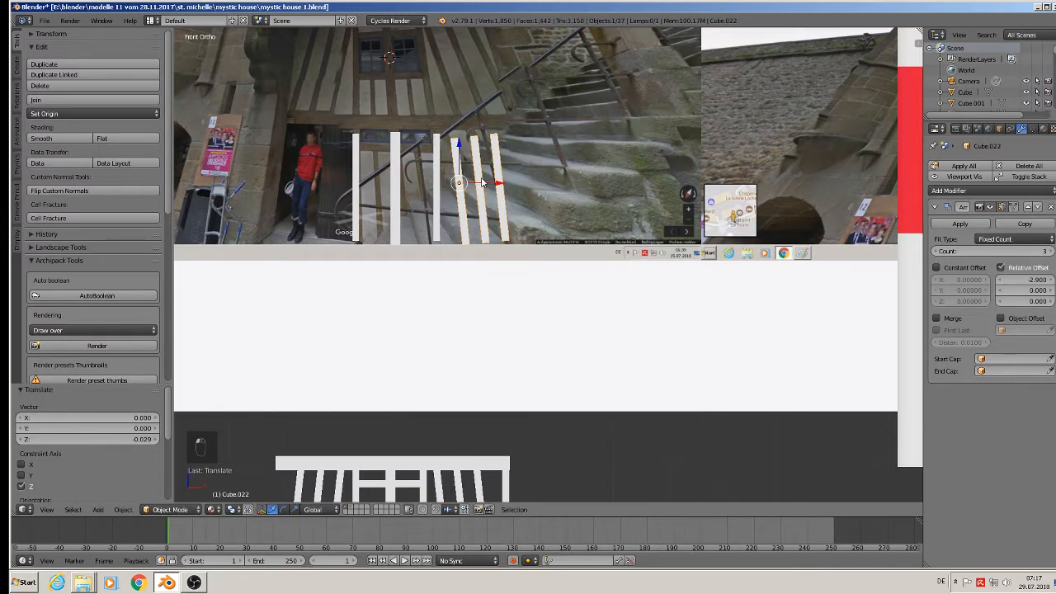
Step: Rotate the copied slanted posts about -18.3° around Y, and nudge them along X and about 0.017 up along Z
key("r")
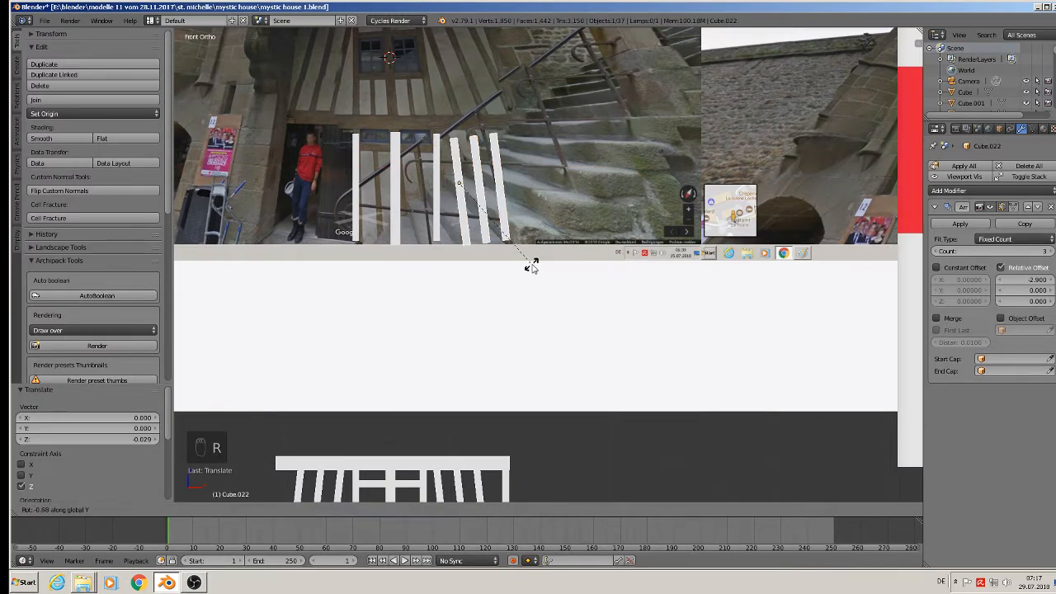
left_click(552, 228)
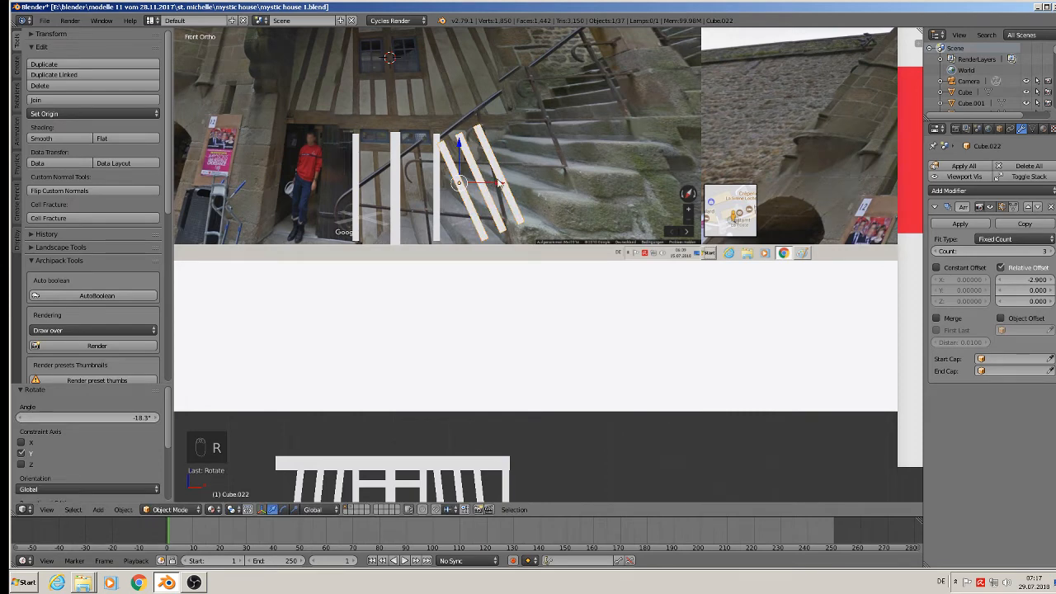
left_click_drag(495, 181, 462, 144)
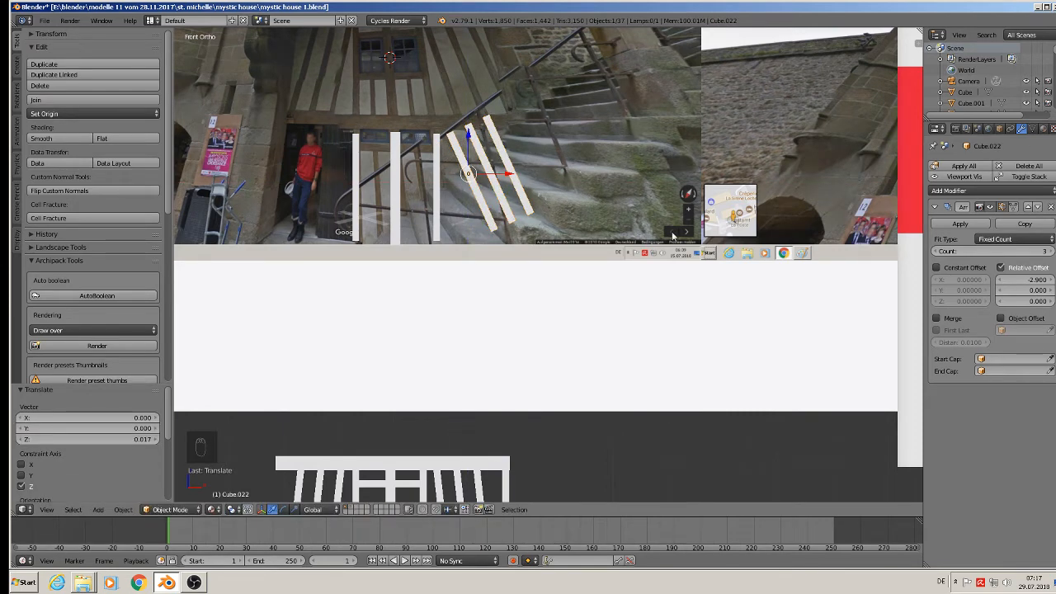
Step: Reduce the slanted ground-floor posts' array count to 2 and apply the Array modifier
left_click(938, 251)
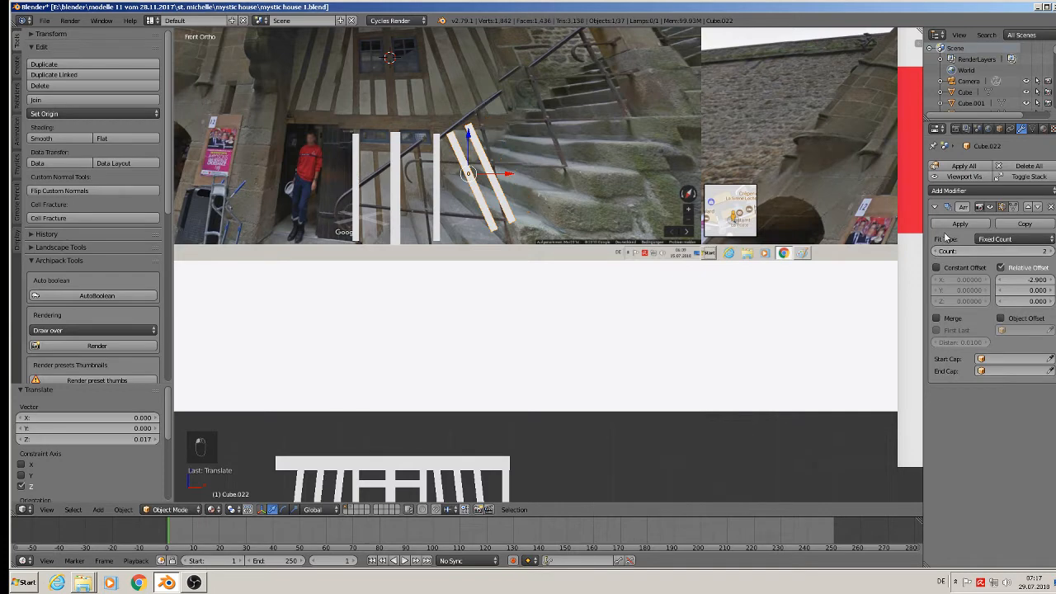
left_click(953, 223)
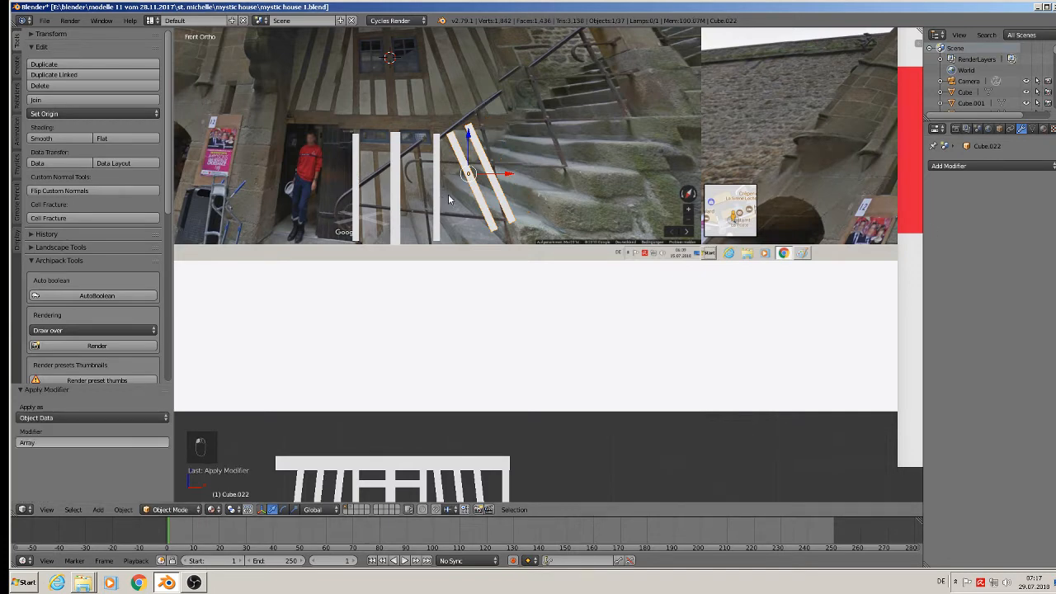
middle_click_drag(451, 197, 568, 200, "shift")
scroll(534, 206, "up", 1)
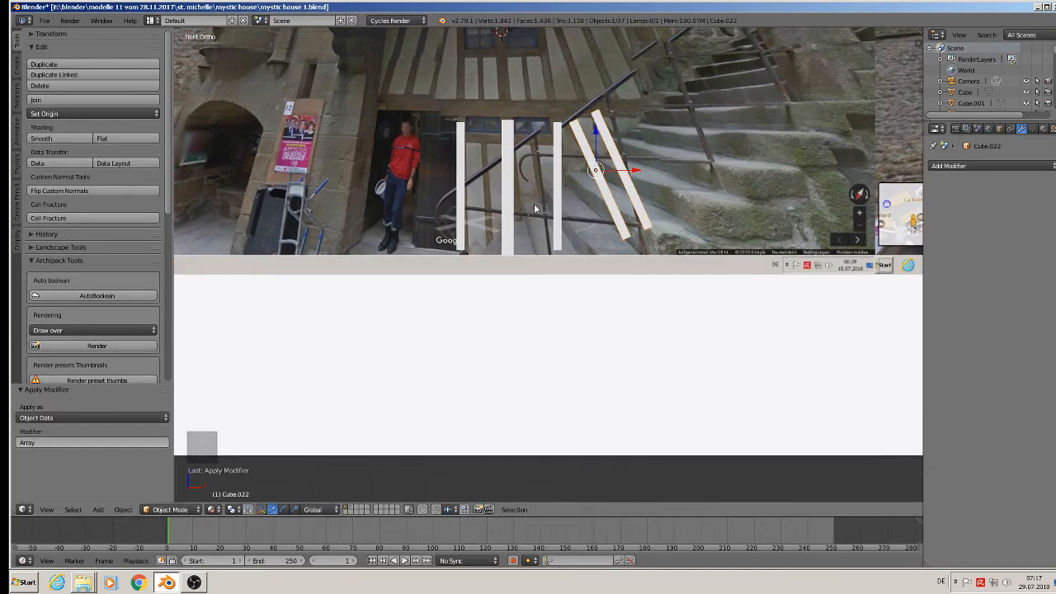
Step: Duplicate the left ground-floor post about 0.034 along X toward the thick central post and scale the copy to 0.793
right_click(461, 193)
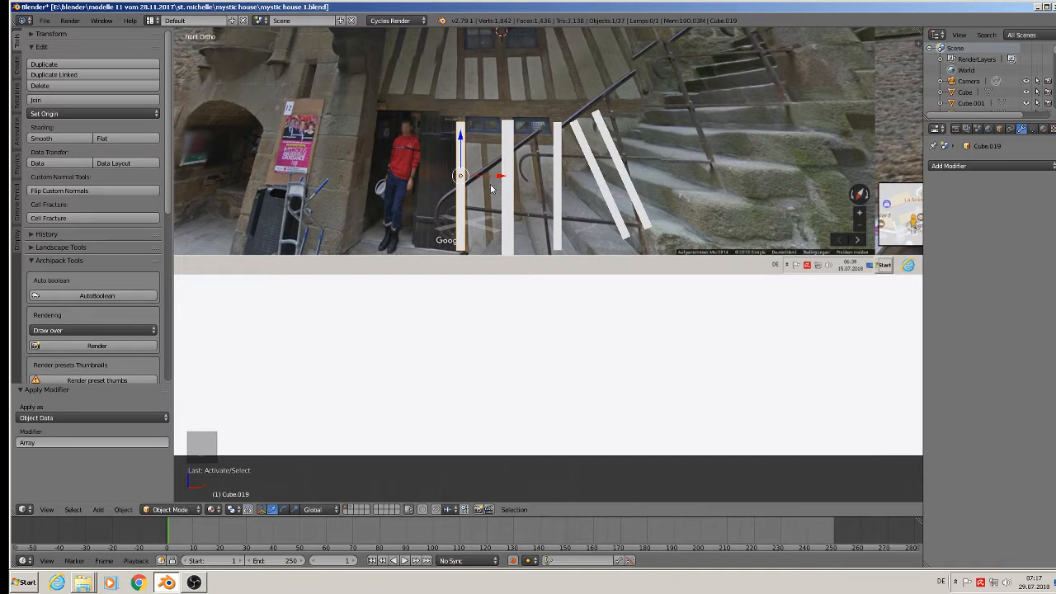
key("shift+d")
key("x")
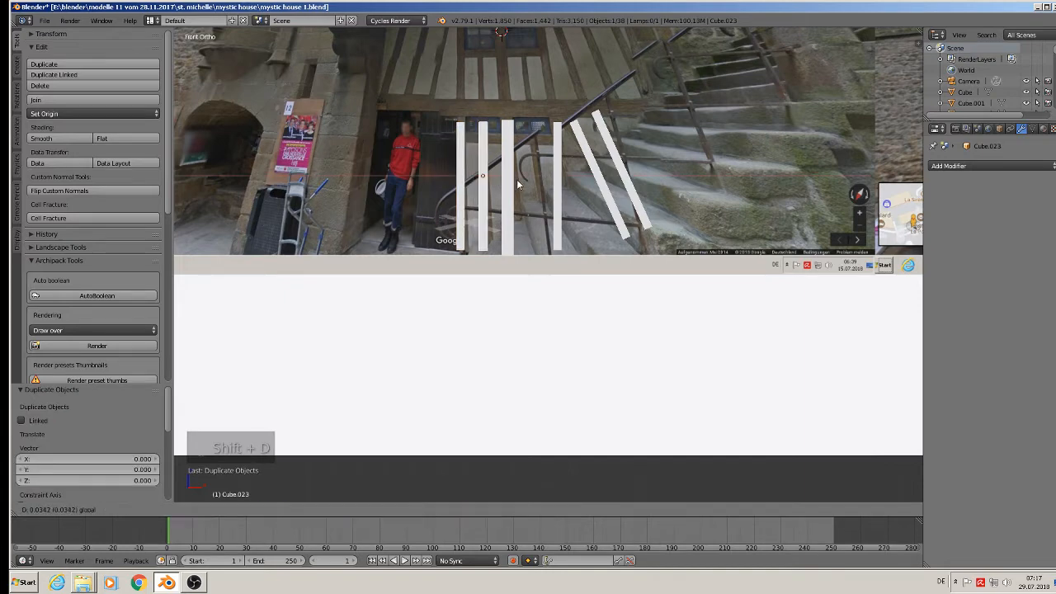
left_click(517, 179)
key("s")
left_click(522, 189)
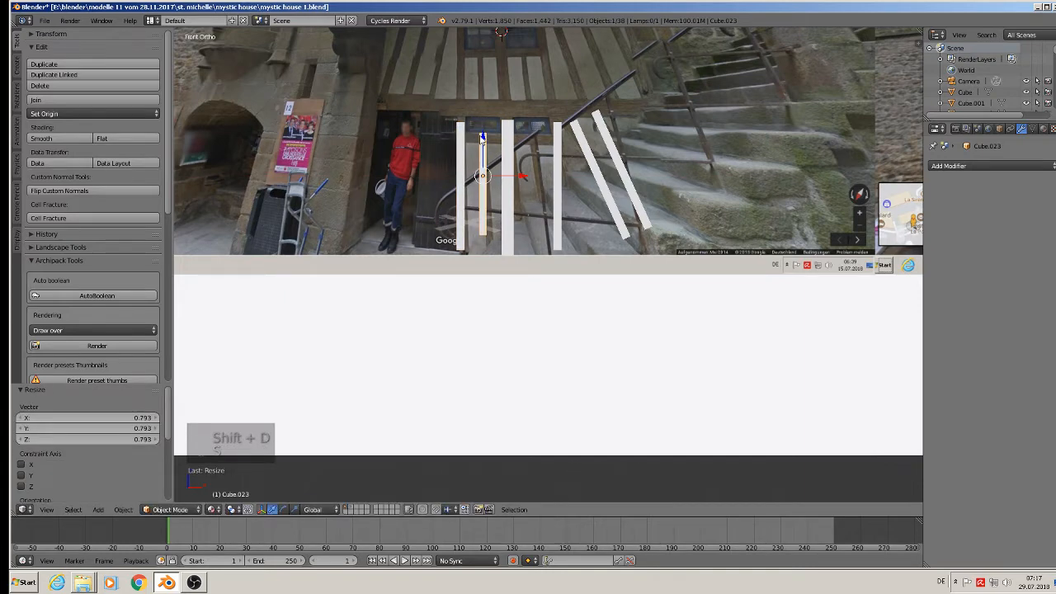
Step: Lower the short copied post 0.019 along Z and stretch it slightly along Z to match the photo
left_click_drag(482, 140, 484, 154)
key("s")
key("z")
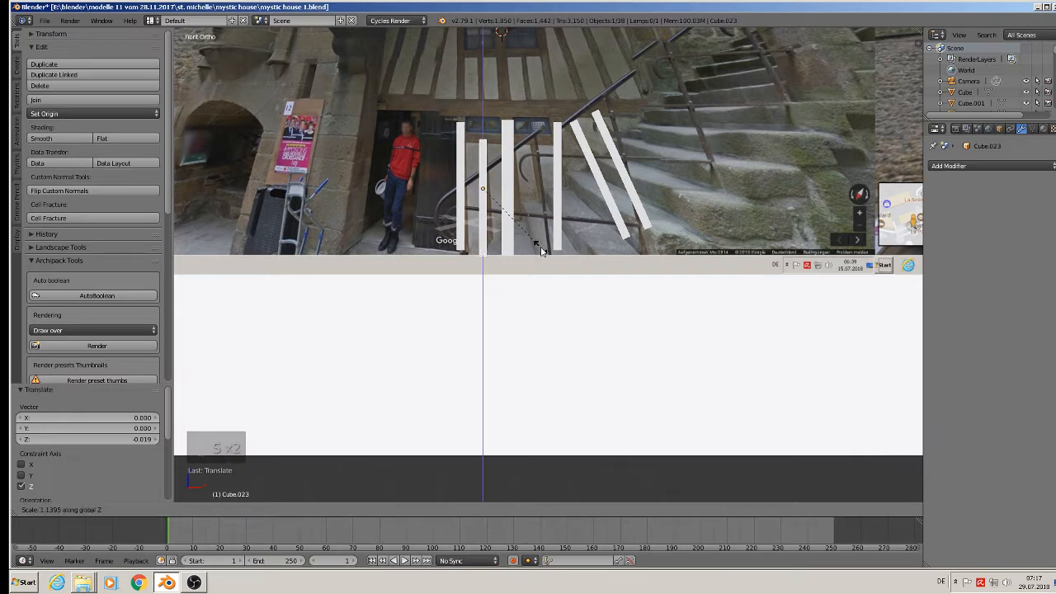
left_click(540, 241)
Step: Duplicate the short post 0.079 along X to the other side of the thick central post
key("shift+d")
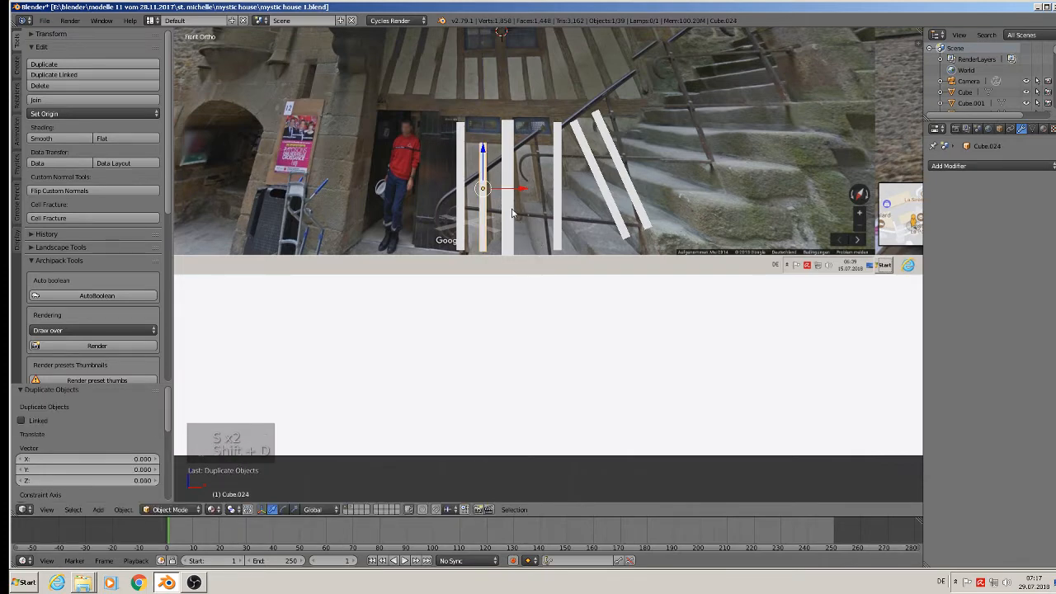
left_click(563, 188)
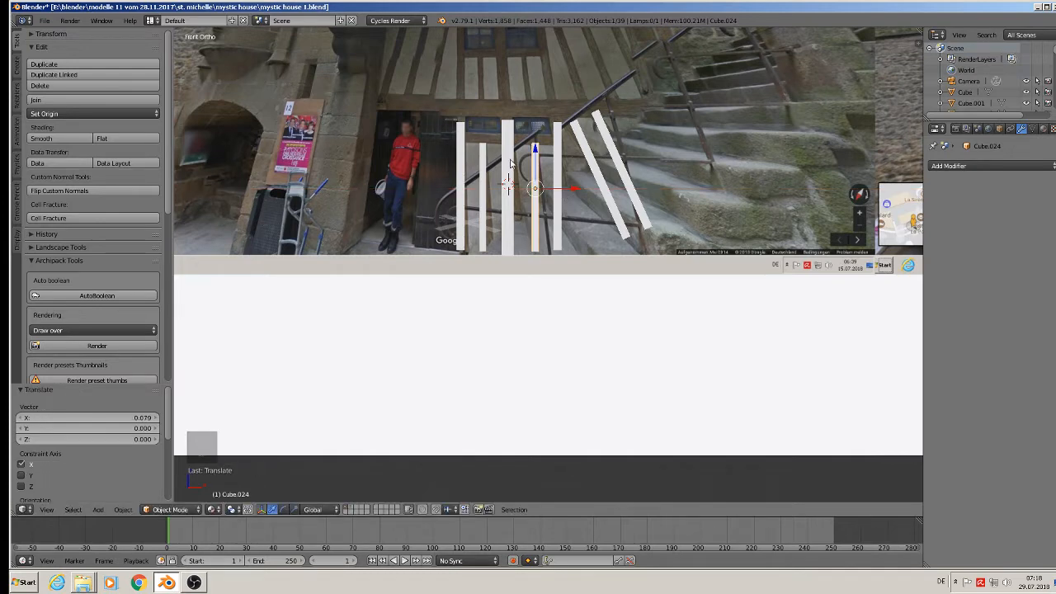
Step: Duplicate the thick central post 0.075 up along Z and rotate the copy 90° around Y into a horizontal beam
left_click(510, 189)
key("shift+d")
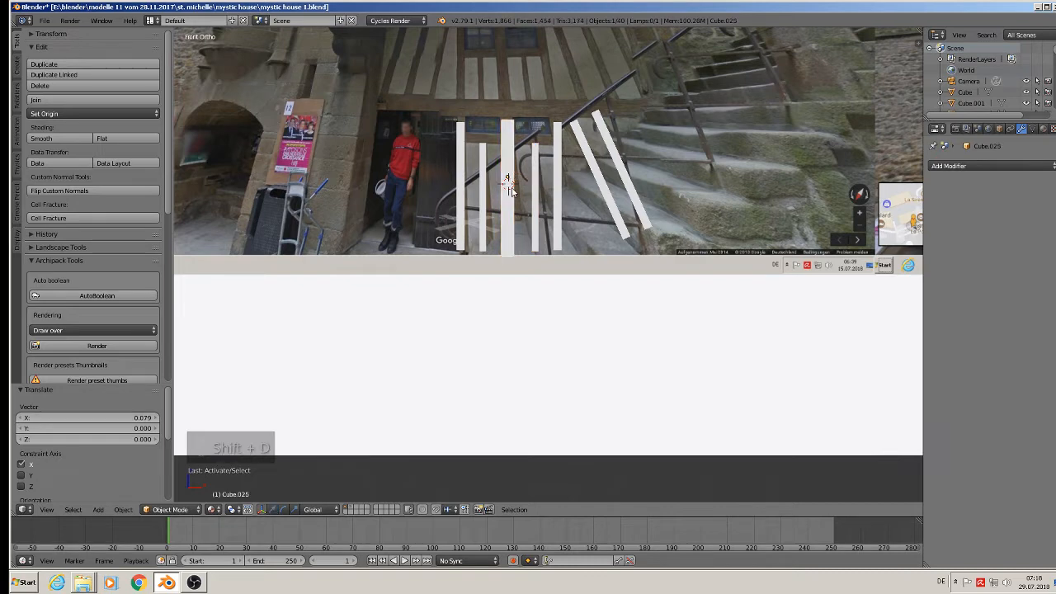
key("z")
left_click(551, 178)
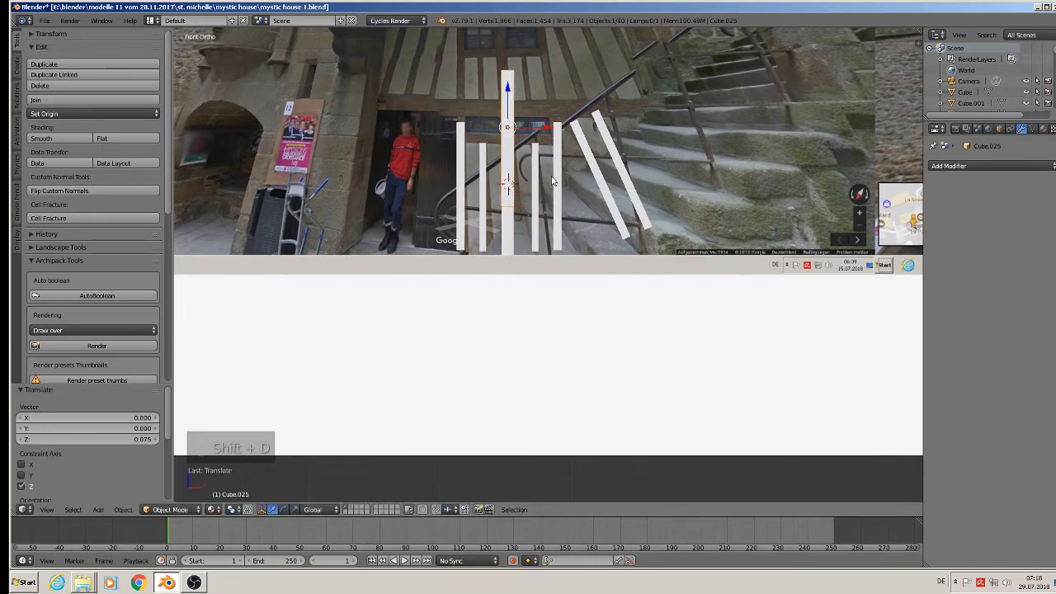
key("r")
key("y")
key("9")
key("0")
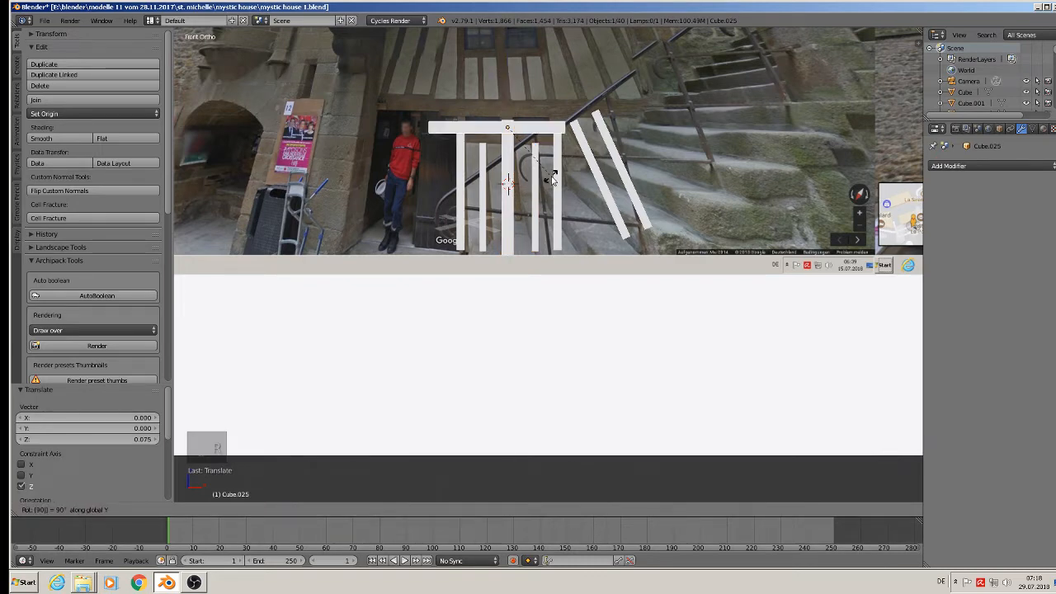
key("Return")
Step: Scale the horizontal beam to 0.808, lower it to just under the small windows, and shift it 0.006 along X
key("s")
left_click(547, 174)
key("g")
key("z")
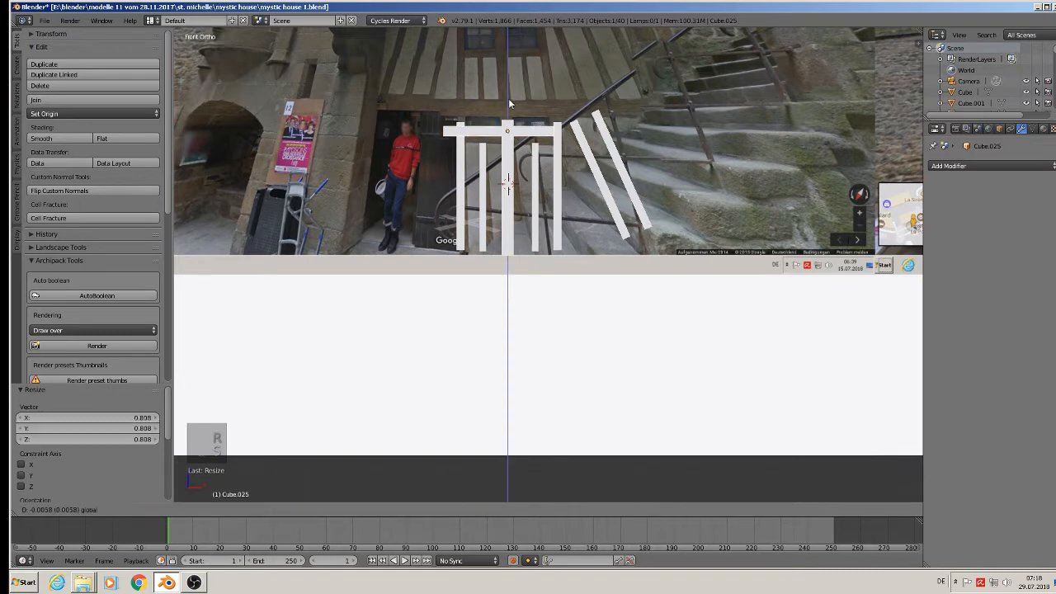
left_click_drag(509, 107, 531, 140)
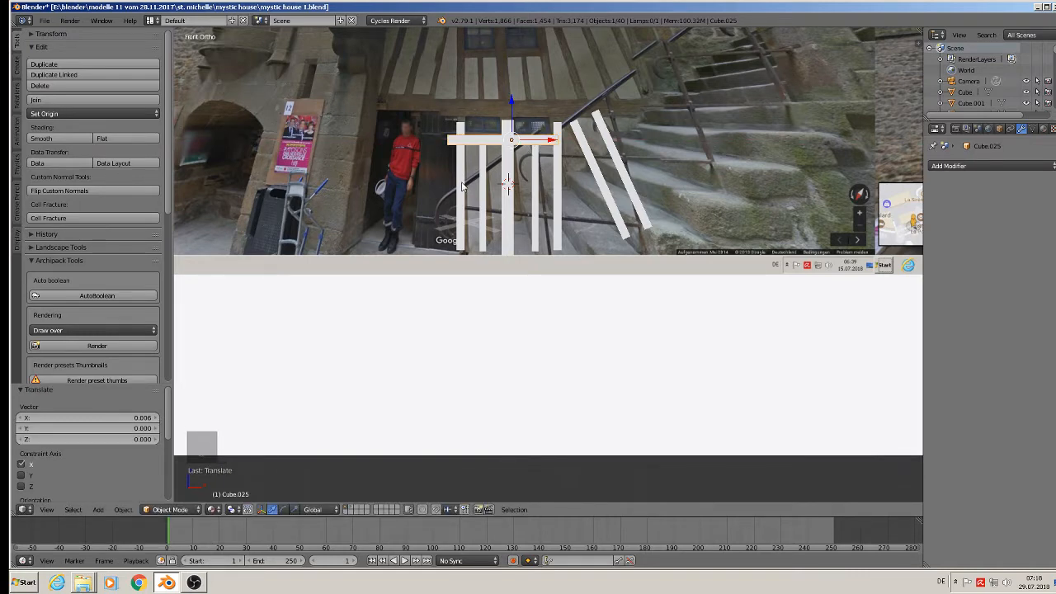
Step: Shorten the horizontal beam by moving its left end vertices in to the outer edge of the left post
key("Tab")
scroll(460, 151, "up", 2)
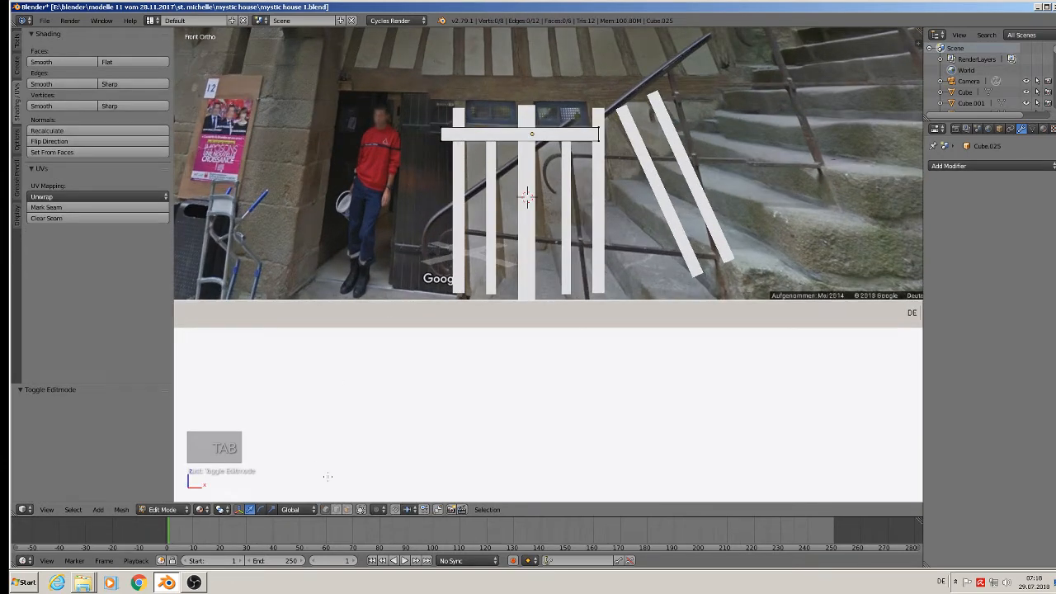
key("c")
right_click(443, 140)
left_click_drag(444, 126, 485, 137)
key("Tab")
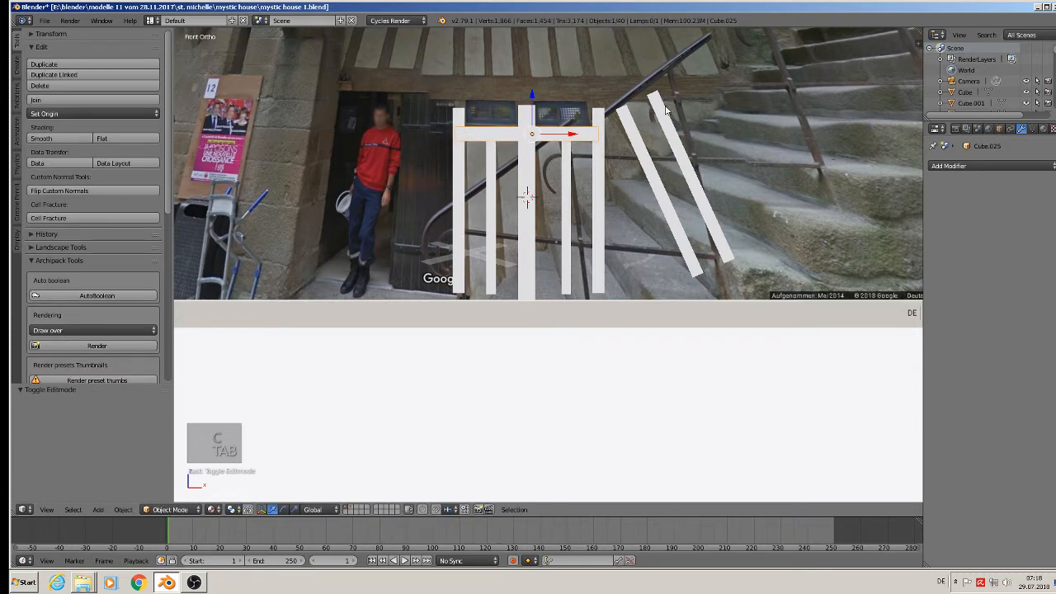
Step: Level the top ends of the two slanted ground-floor posts by scaling their vertices to 0 along Z
right_click(666, 112)
key("Tab")
key("a")
key("a")
key("a")
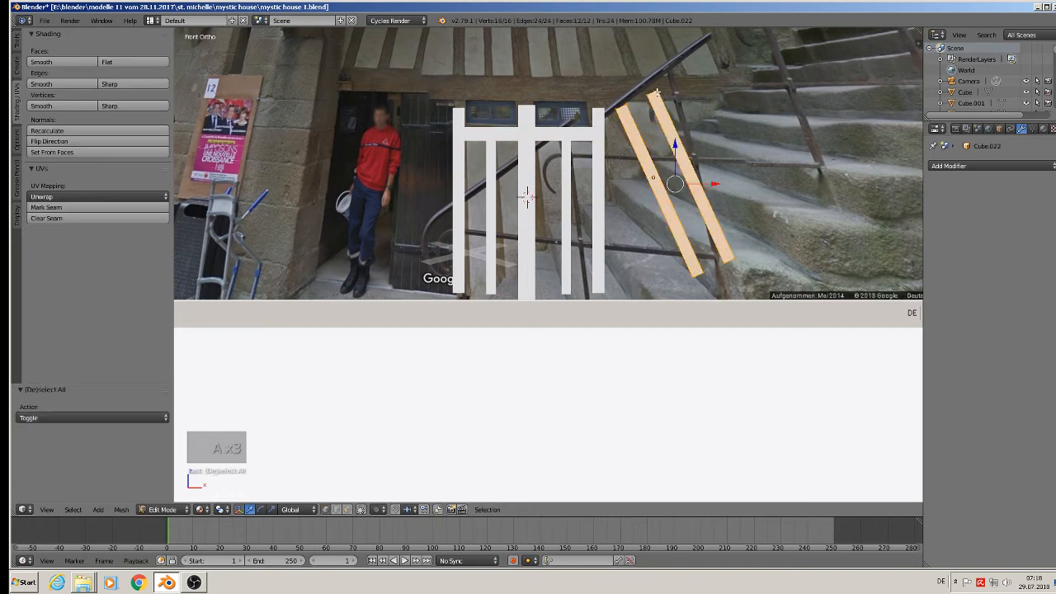
key("c")
key("c")
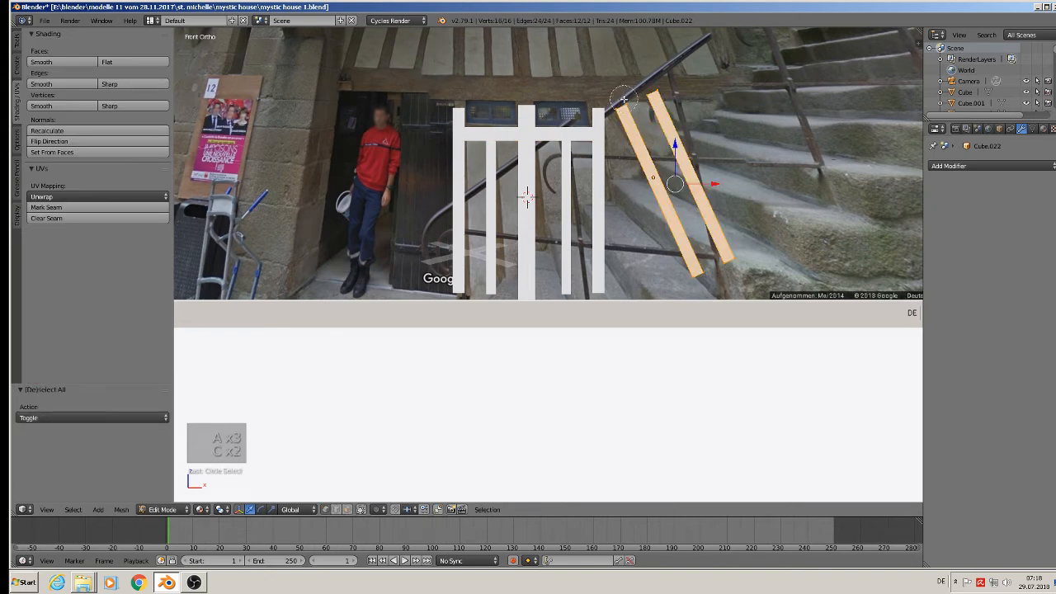
key("Escape")
key("a")
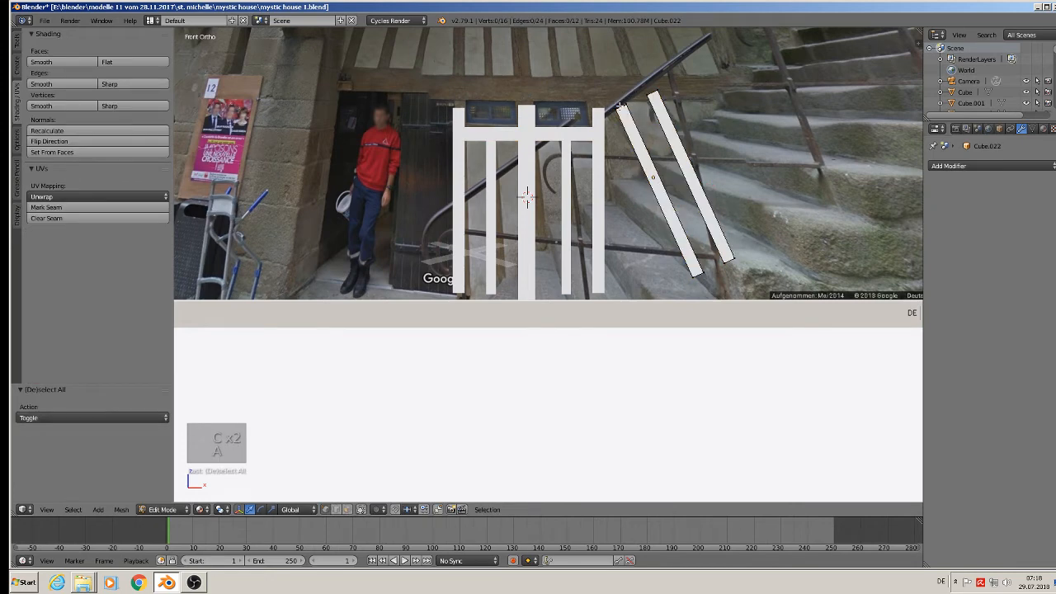
key("c")
left_click_drag(620, 105, 663, 90)
right_click(664, 90)
key("s")
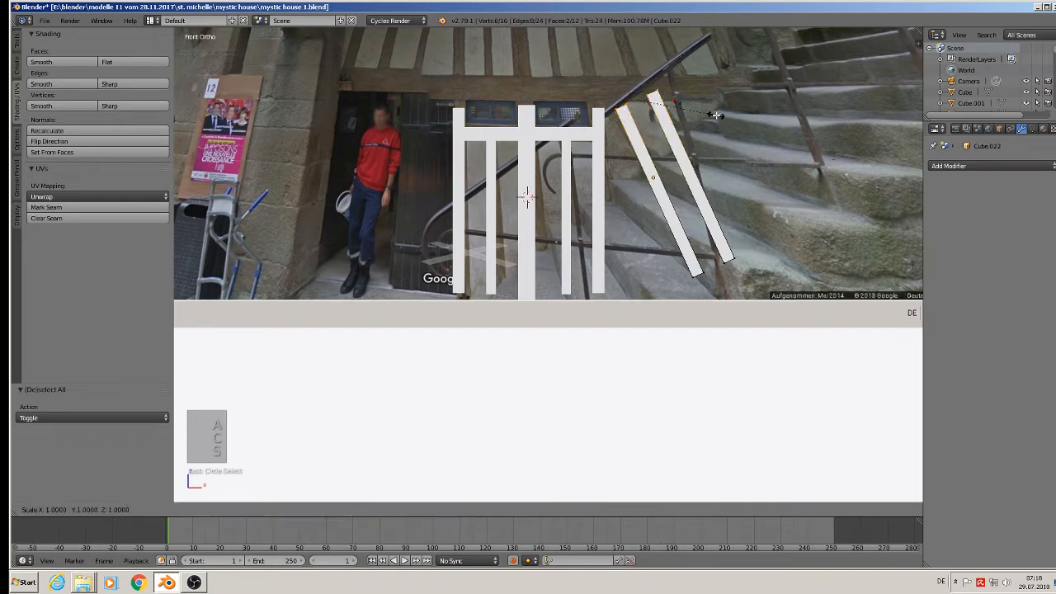
key("z")
key("0")
key("Return")
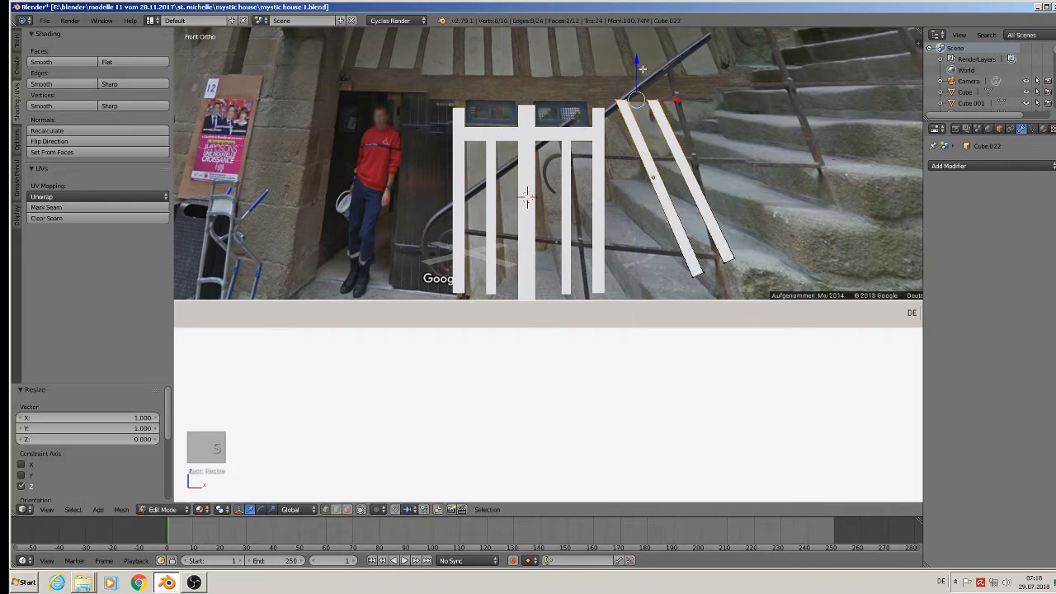
Step: Lower the slanted posts' leveled top ends 0.009 along Z to the height of the neighbouring posts
key("g")
key("z")
left_click(639, 76)
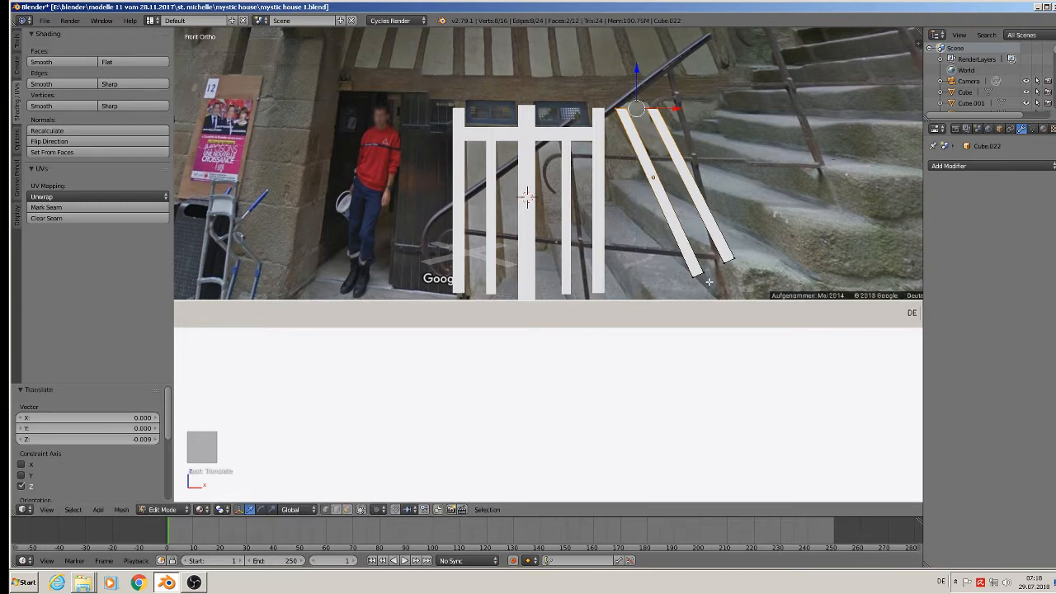
Step: Move the slanted posts' bottom ends 0.030 down along Z and level them by scaling to 0 along Z
key("a")
key("c")
right_click(749, 246)
left_click_drag(703, 278, 729, 259)
key("s")
key("z")
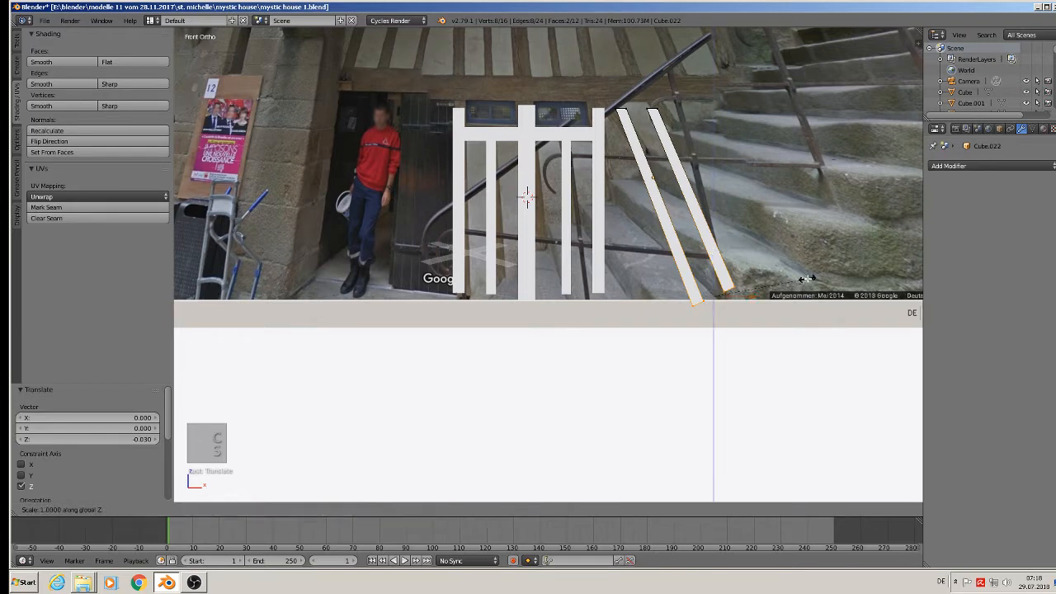
key("0")
key("Return")
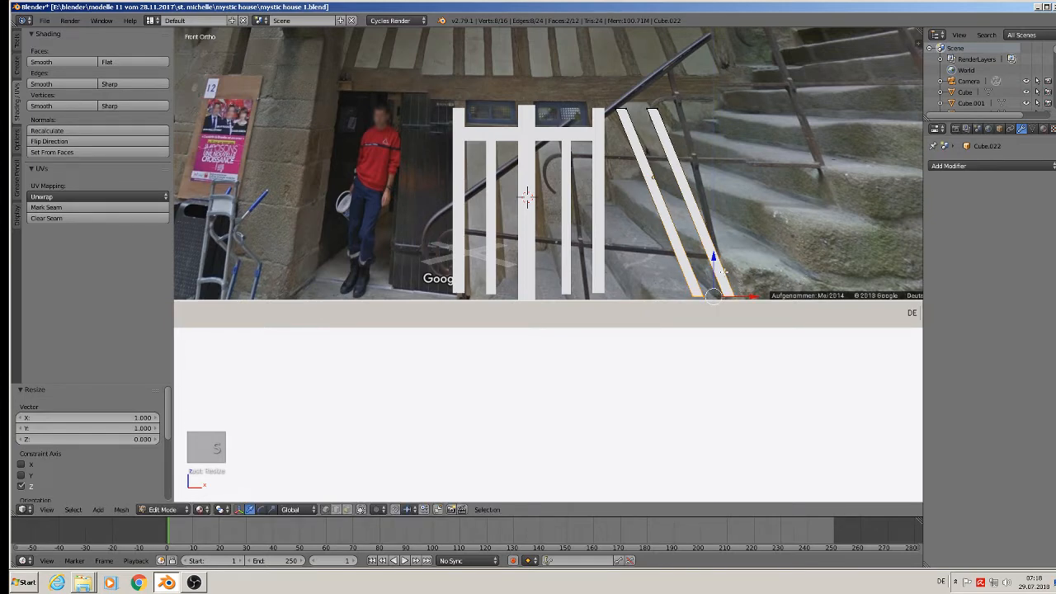
Step: Raise the slanted posts' bottom ends 0.004 along Z to match the other posts and finish the mesh edit
left_click_drag(722, 271, 666, 248)
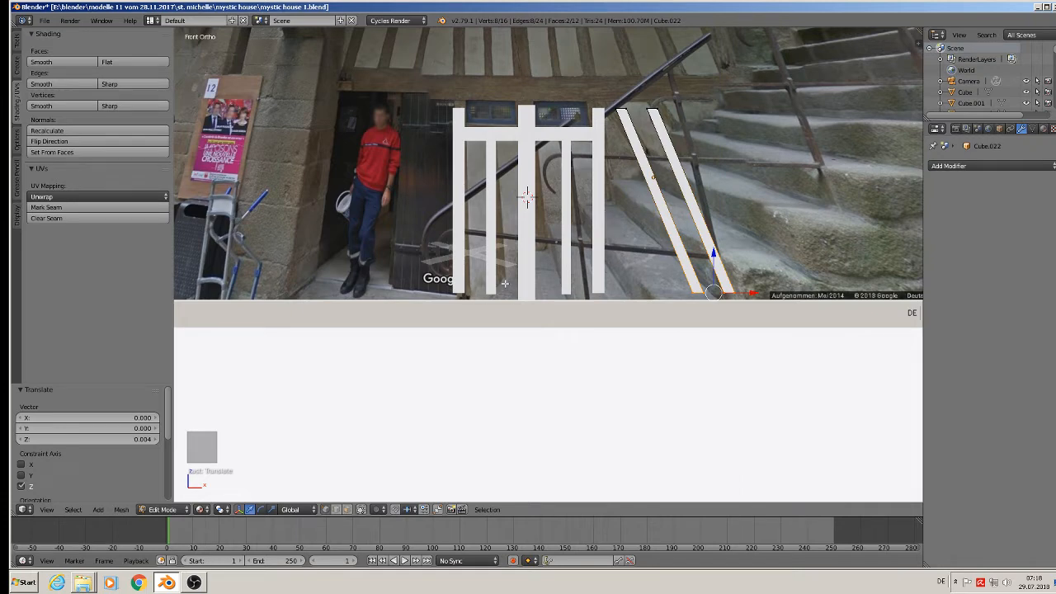
middle_click_drag(504, 283, 507, 309, "shift")
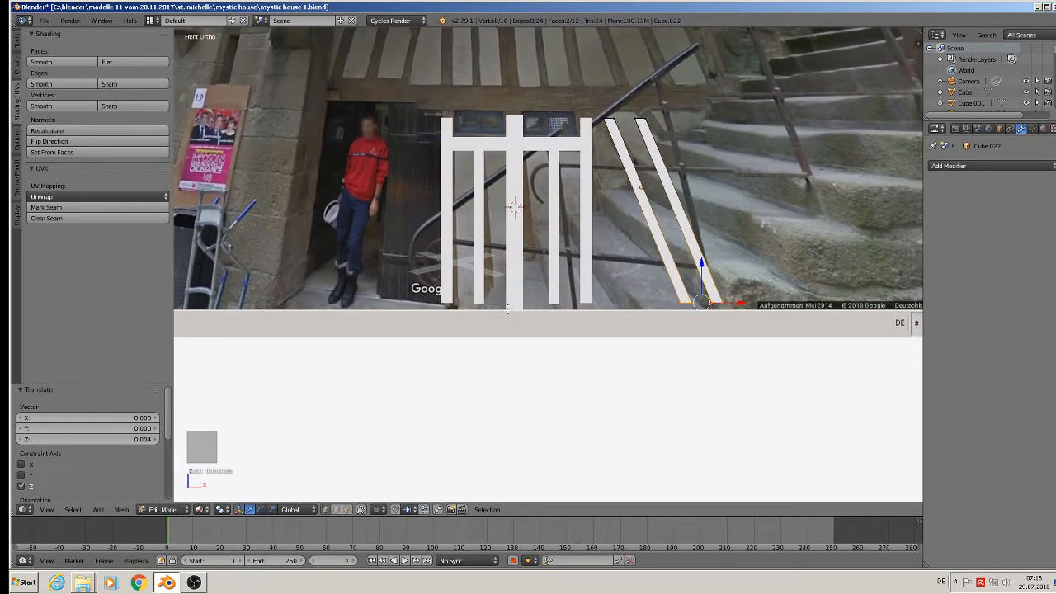
key("Tab")
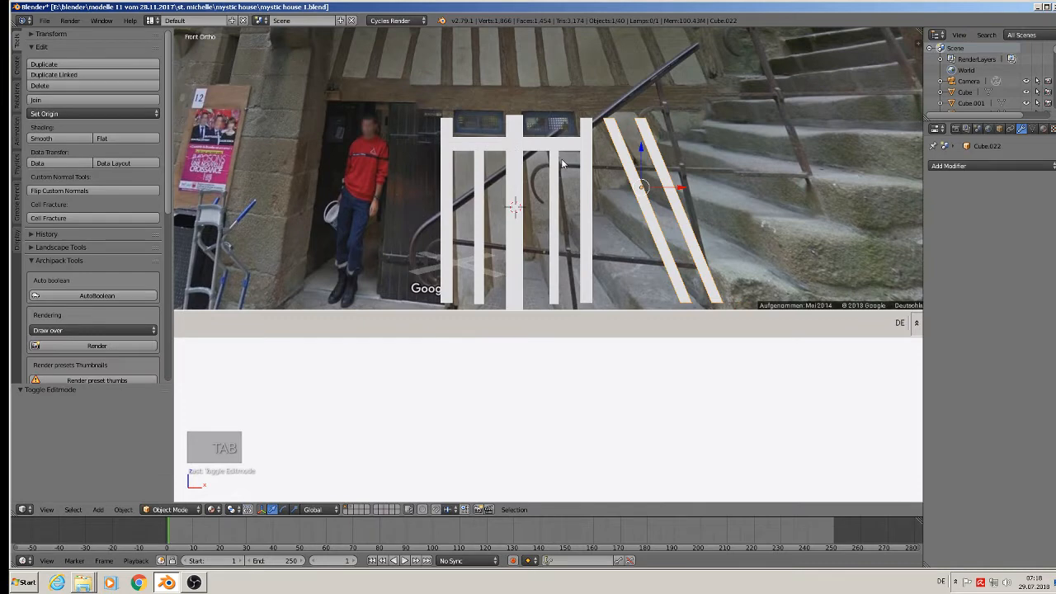
Step: Select all ground-floor posts and the crossbeam and move them below the photo, 0.508 along X, beside the finished upper-floor frame
scroll(565, 162, "down", 2)
right_click(569, 149, "shift")
right_click(578, 166, "shift")
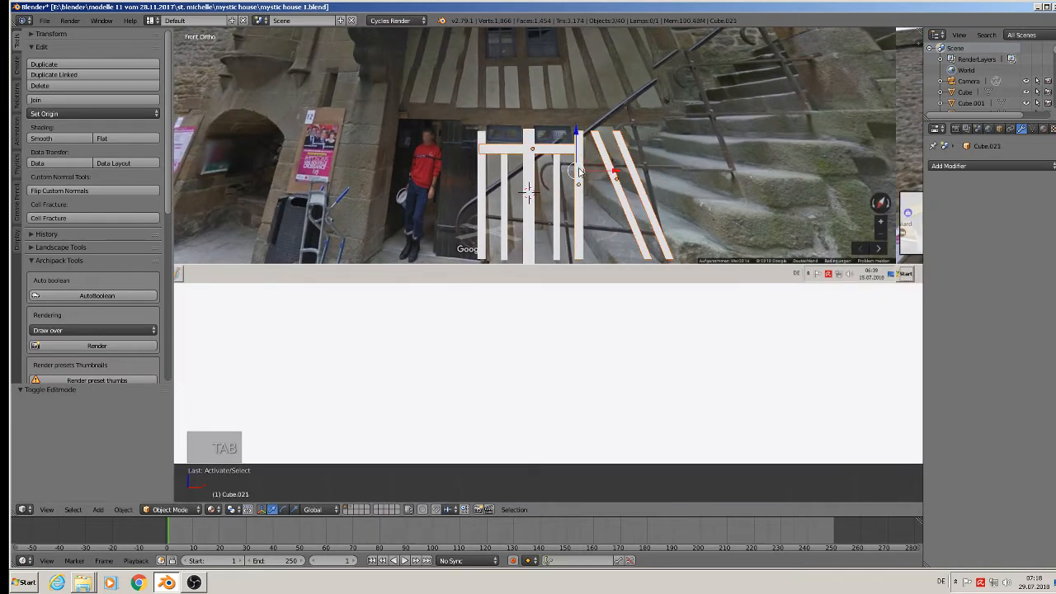
right_click(555, 182, "shift")
right_click(531, 183, "shift")
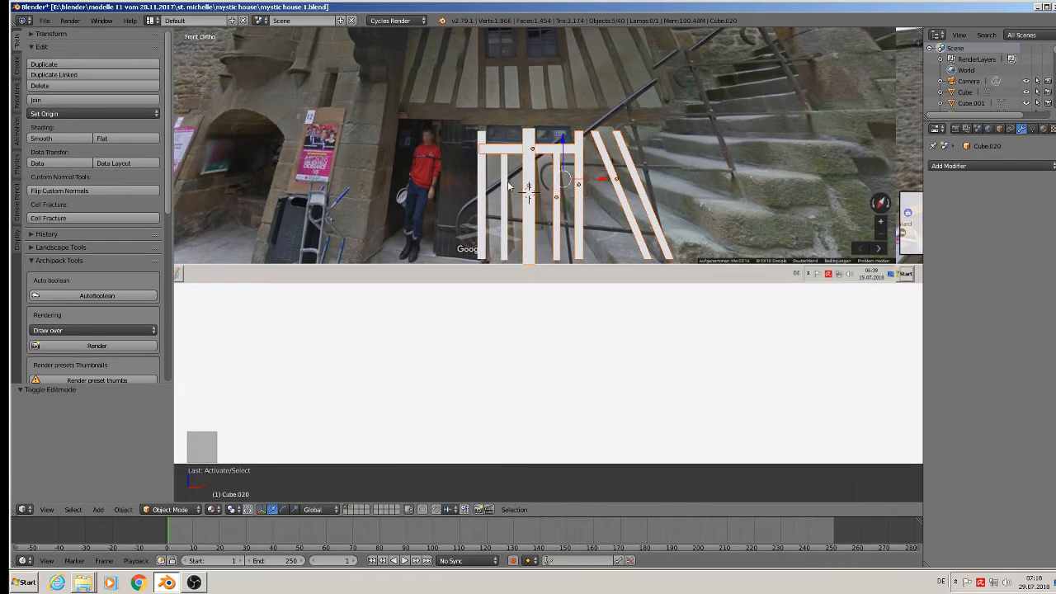
right_click(505, 181, "shift")
right_click(484, 185, "shift")
scroll(548, 235, "down", 5)
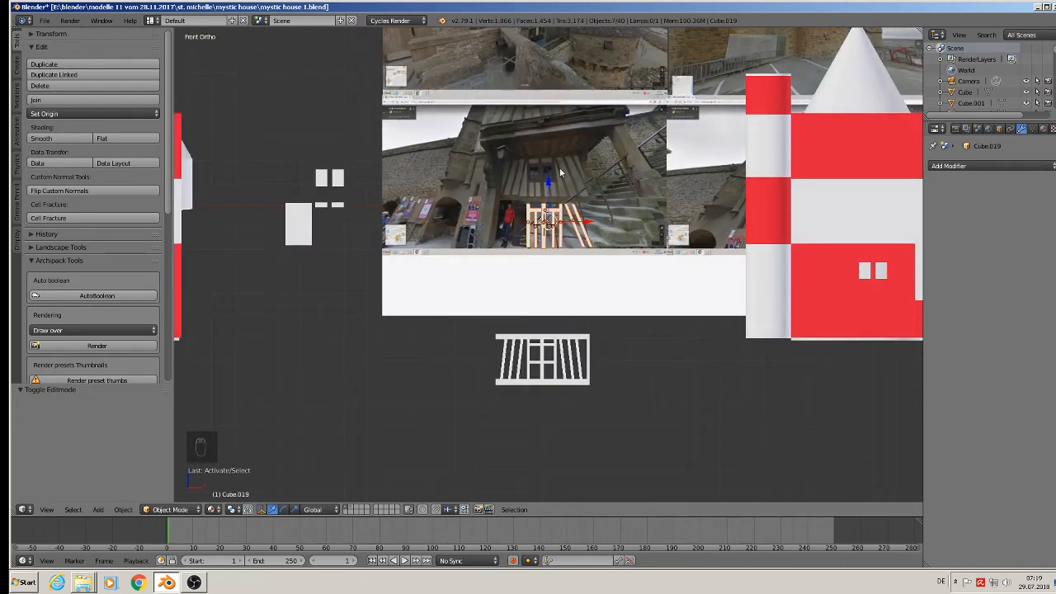
left_click_drag(548, 185, 559, 388)
left_click_drag(589, 428, 702, 427)
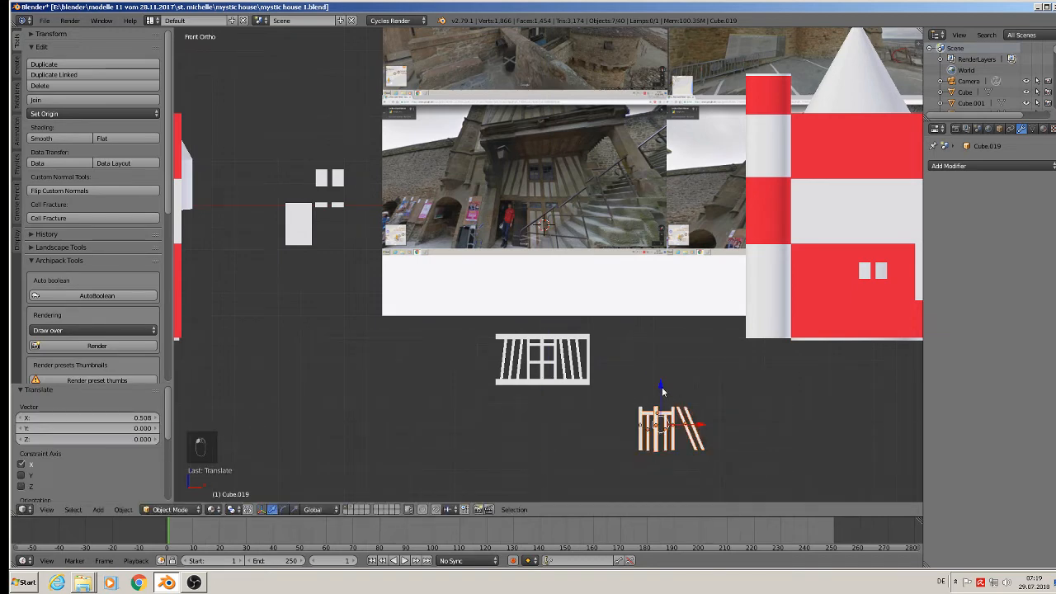
left_click_drag(661, 390, 653, 322)
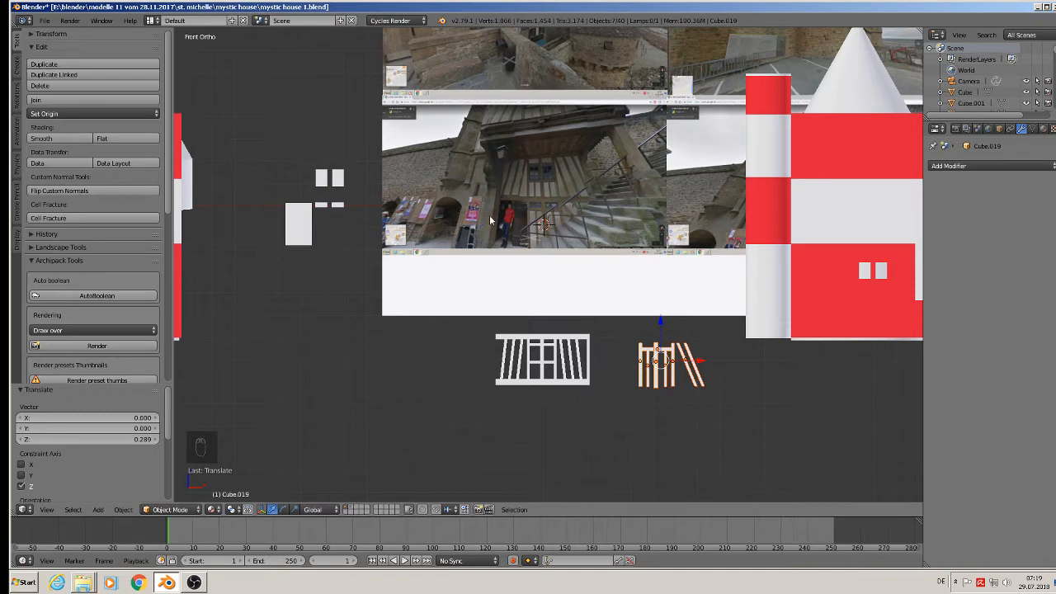
Step: Save the current Blender file
middle_click_drag(490, 221, 575, 263, "shift")
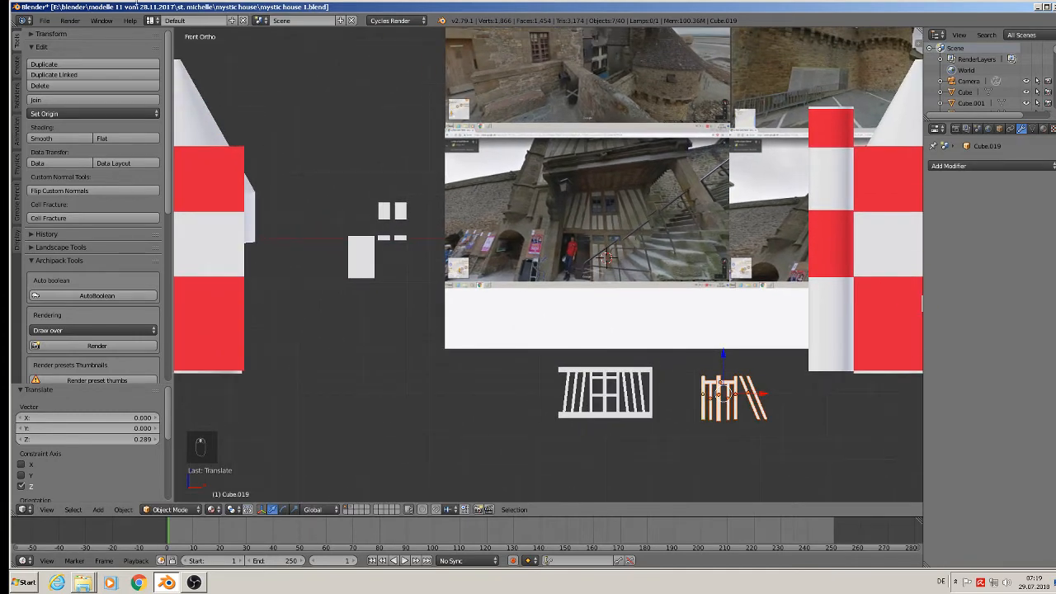
left_click(46, 20)
left_click(77, 113)
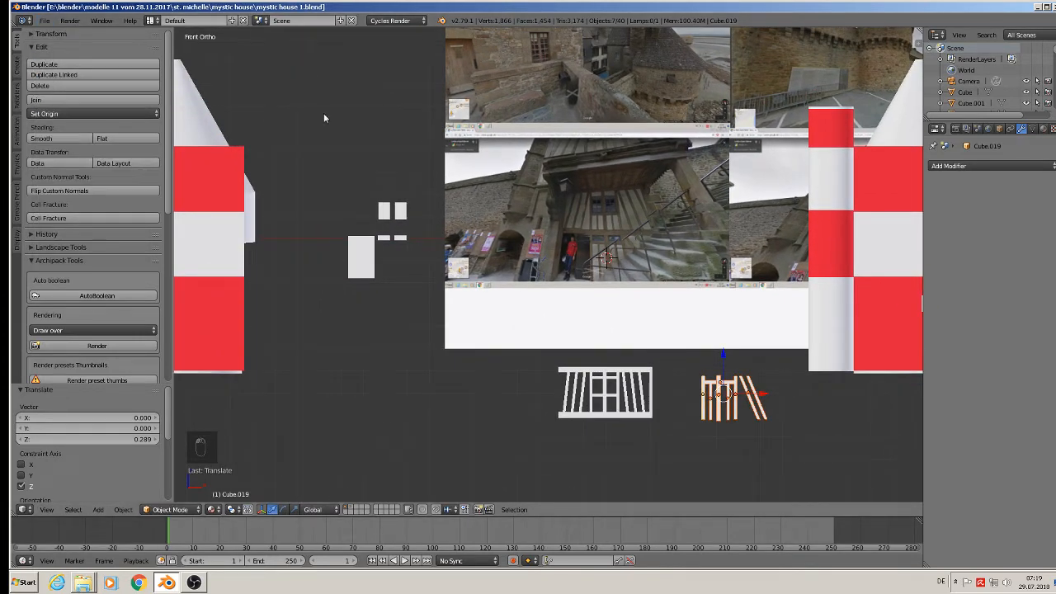
Step: Move the towerhouse3 reference image plane 2.617 along X to the far end of the lower photo row
scroll(791, 132, "down", 5)
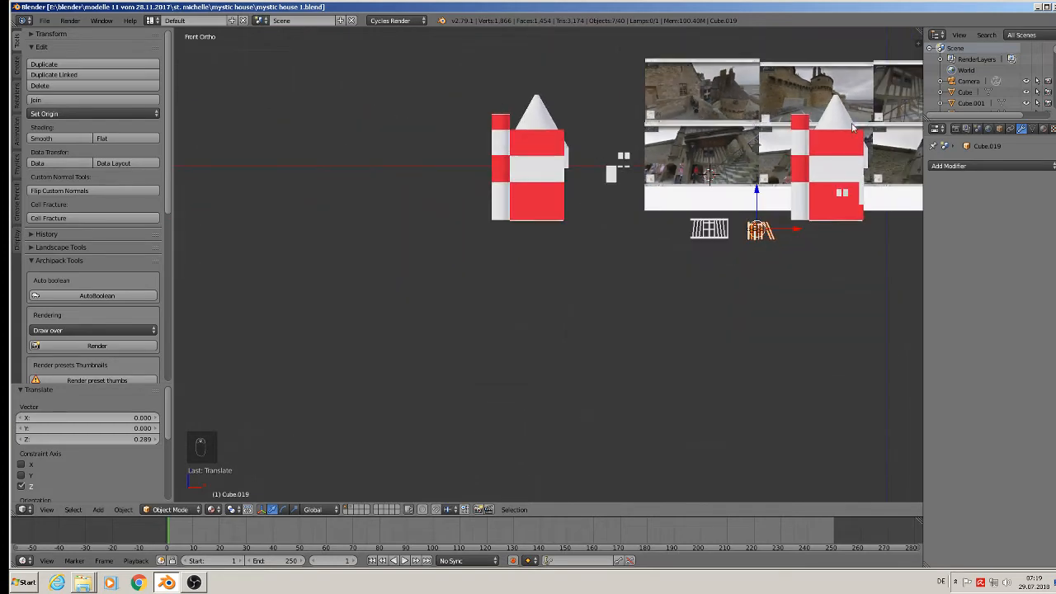
middle_click_drag(853, 126, 589, 286)
scroll(581, 159, "up", 2)
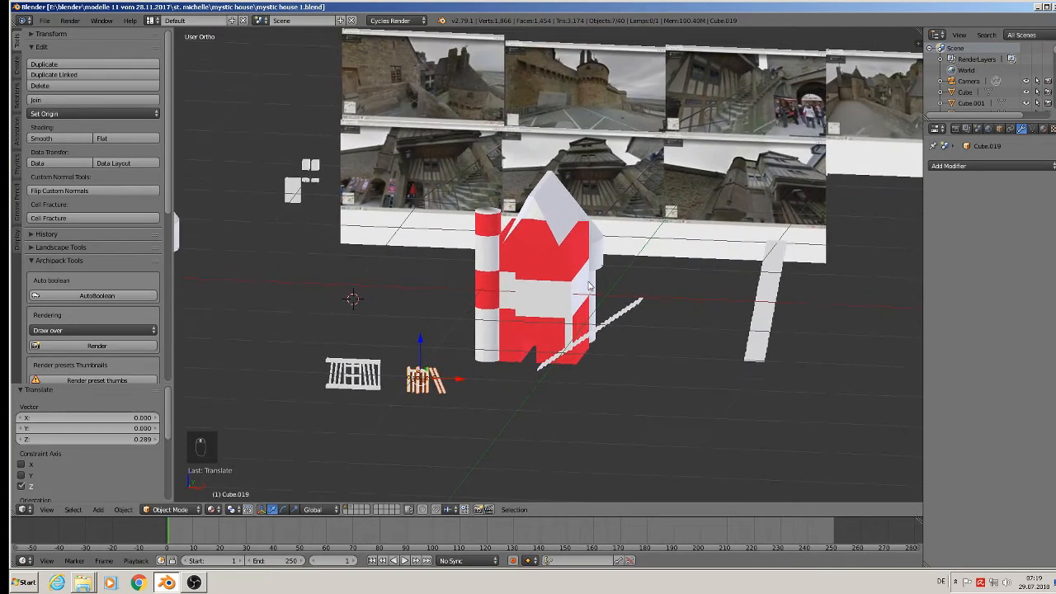
right_click(622, 166)
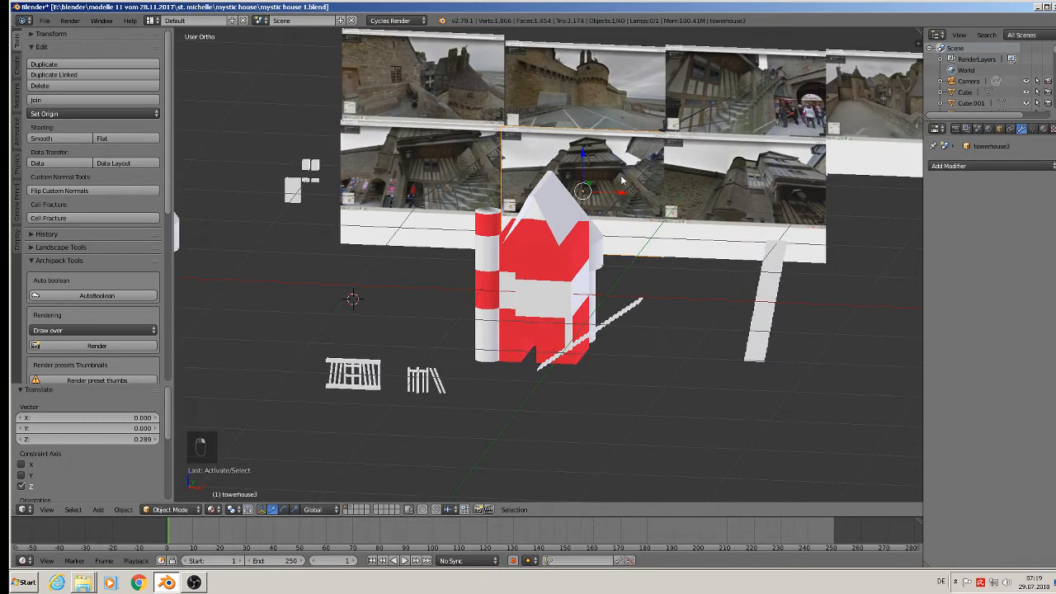
left_click_drag(619, 195, 202, 224)
middle_click_drag(748, 190, 386, 150, "shift")
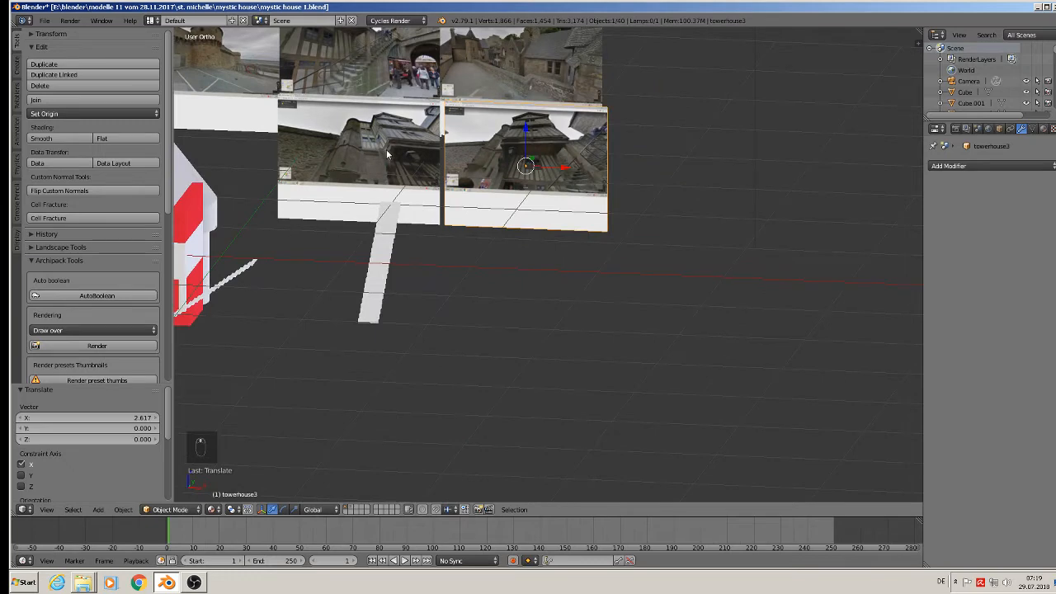
Step: Examine the half-timbered facade in the towerhouse3 photo and the two timber frames placed beside the tower model
key("KP_1")
scroll(679, 126, "up", 4)
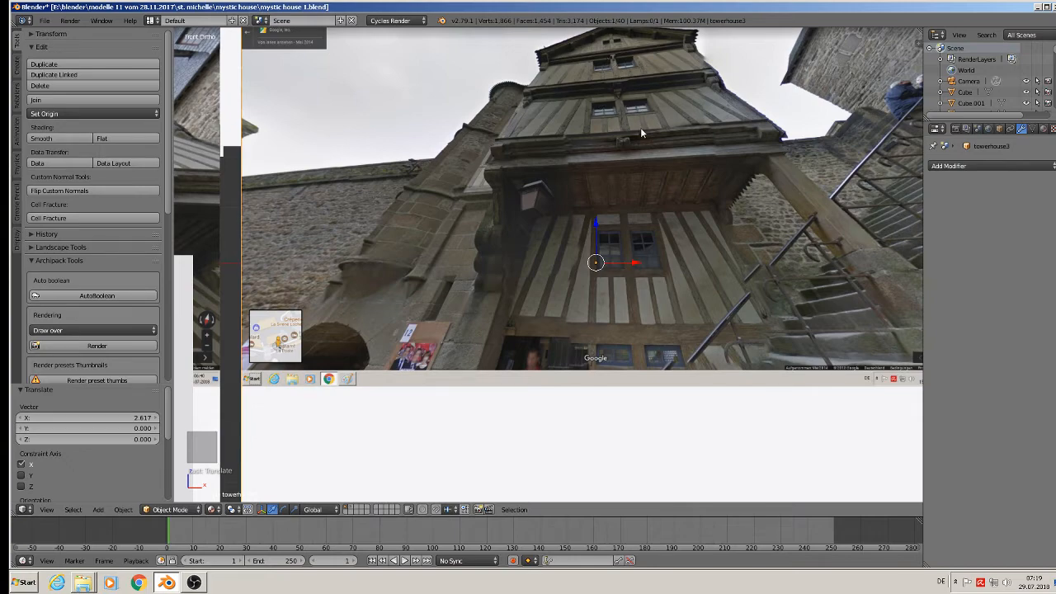
scroll(568, 187, "down", 5)
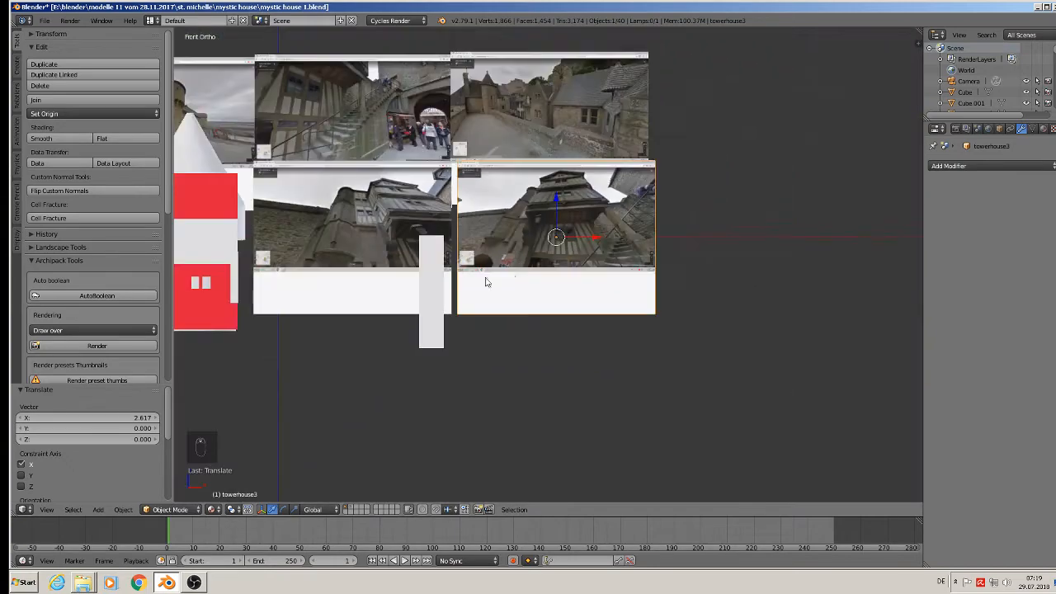
middle_click_drag(483, 283, 822, 229, "shift")
scroll(310, 301, "up", 1)
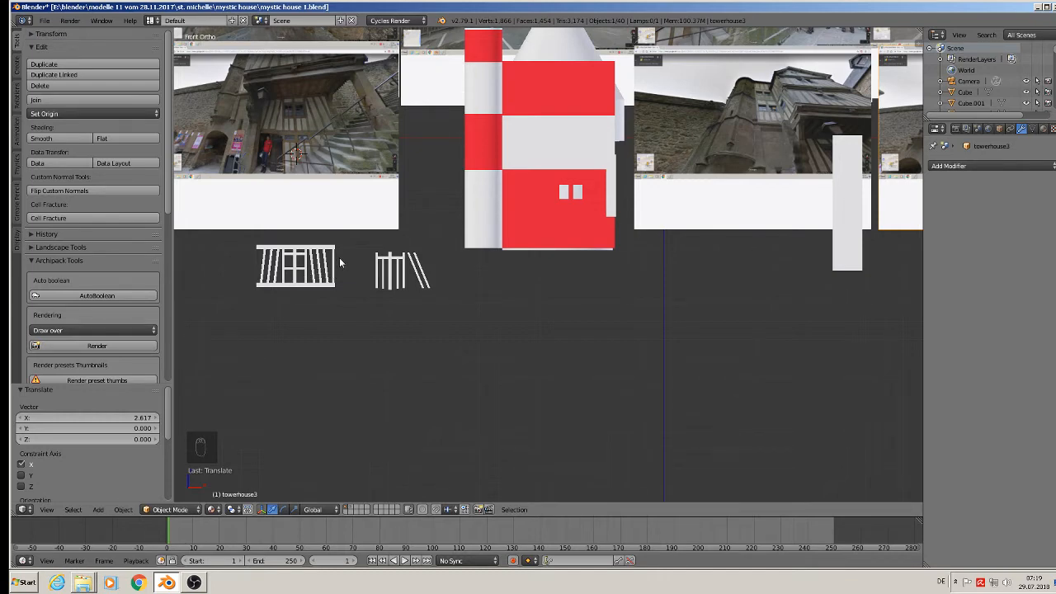
scroll(337, 257, "up", 6)
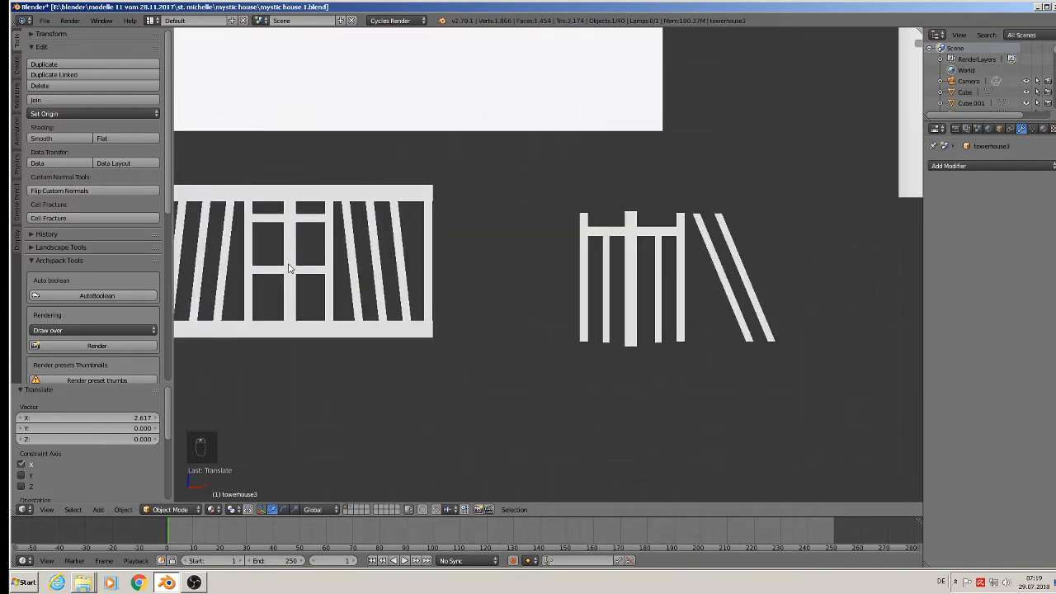
scroll(330, 235, "down", 4)
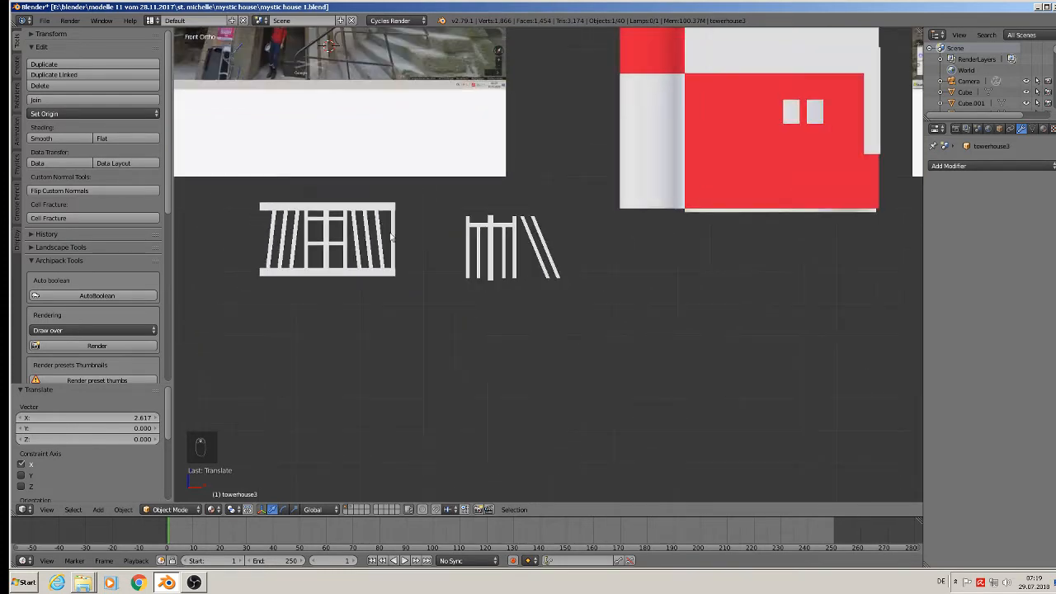
Step: Try to duplicate the whole upper-floor frame below the original and join the copy into one object
middle_click_drag(392, 236, 521, 247, "shift")
scroll(505, 246, "up", 5)
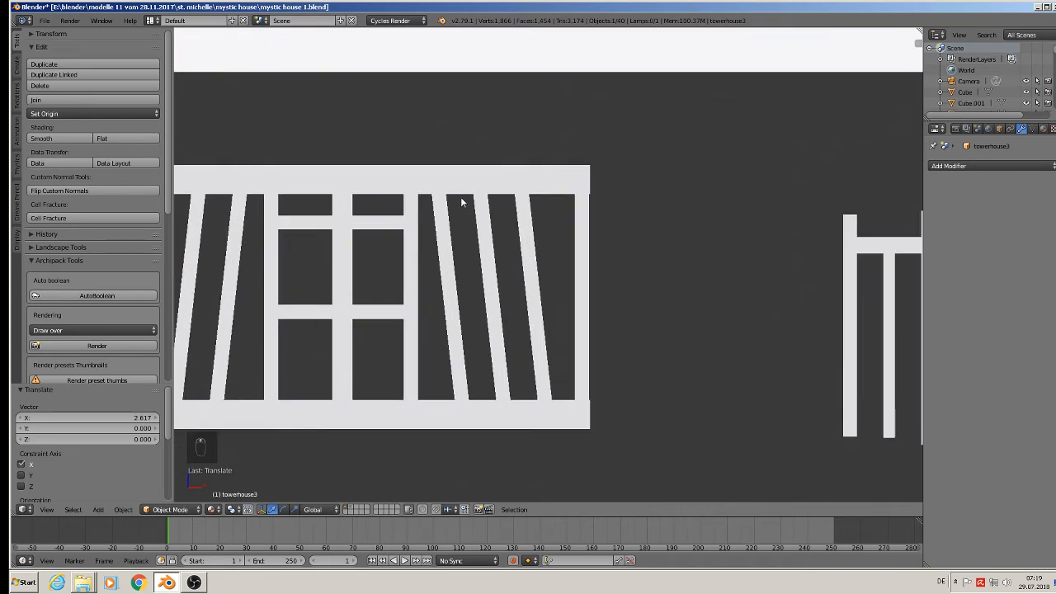
right_click(461, 196)
middle_click_drag(461, 198, 628, 232)
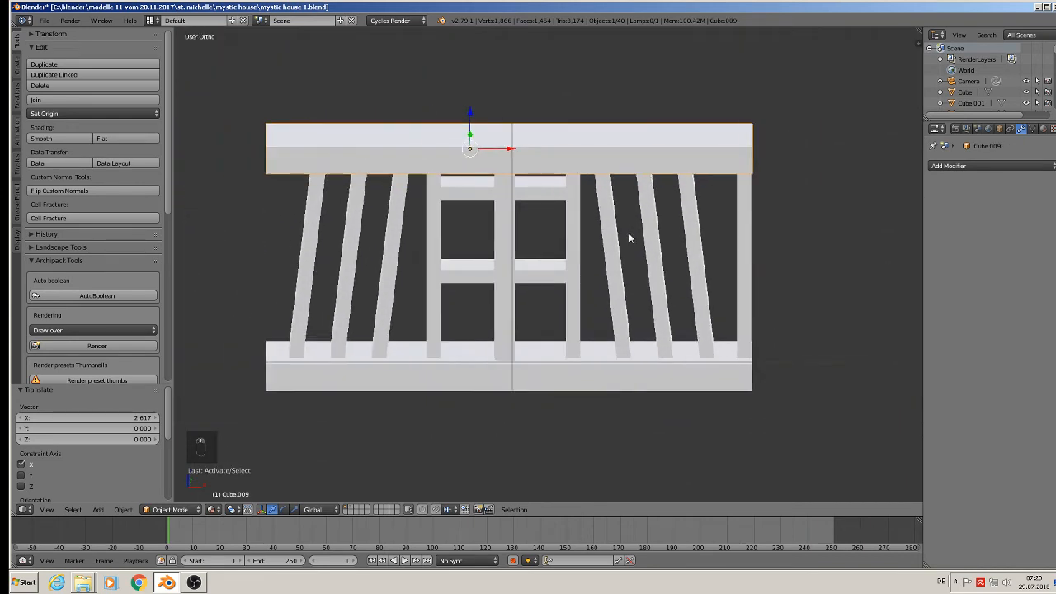
scroll(628, 232, "down", 3)
key("a")
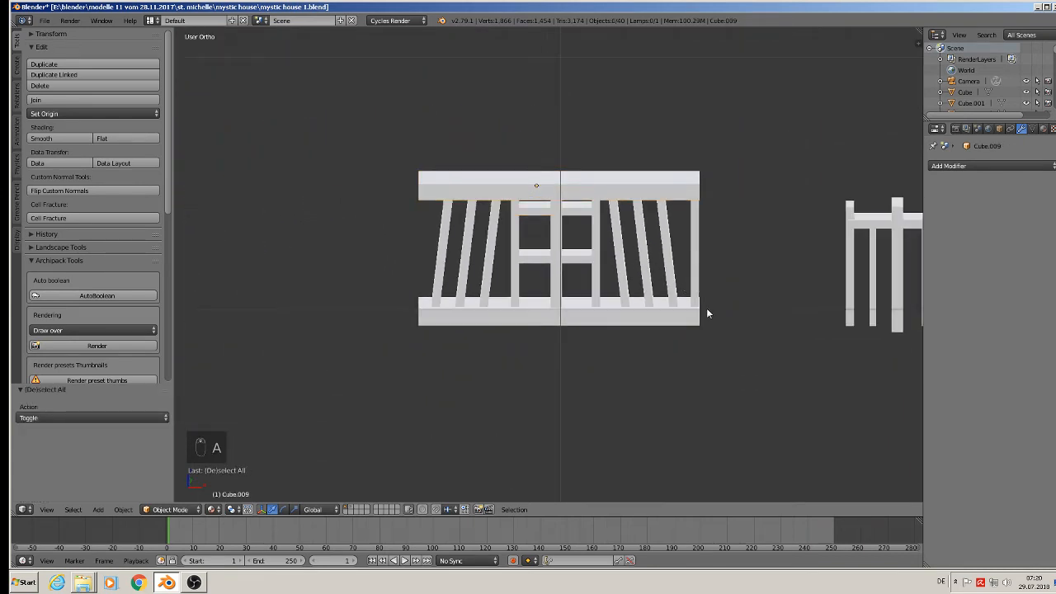
key("b")
left_click_drag(720, 349, 305, 136)
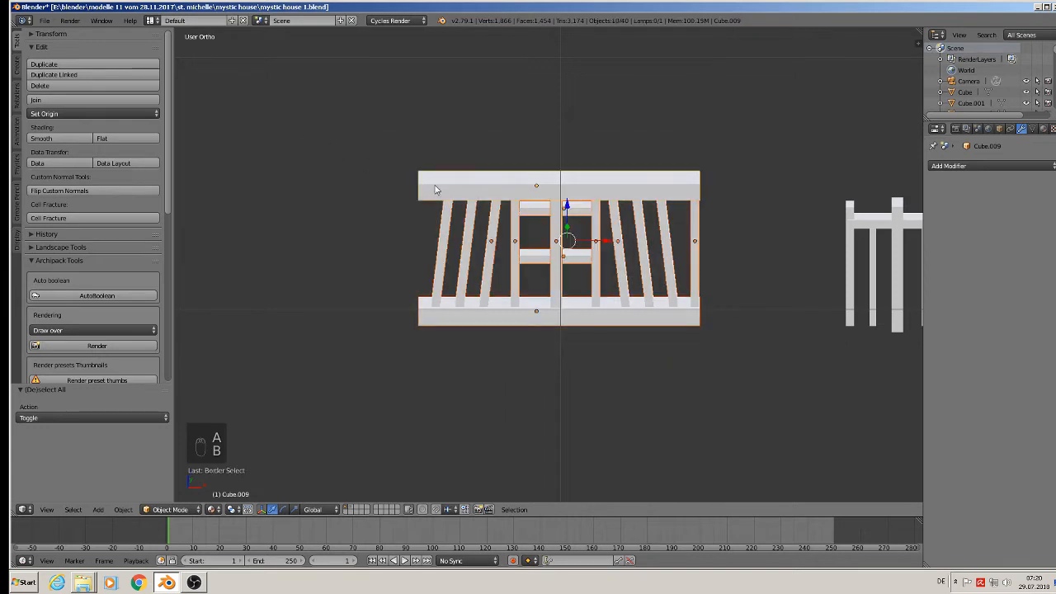
scroll(456, 209, "down", 3)
key("shift+d")
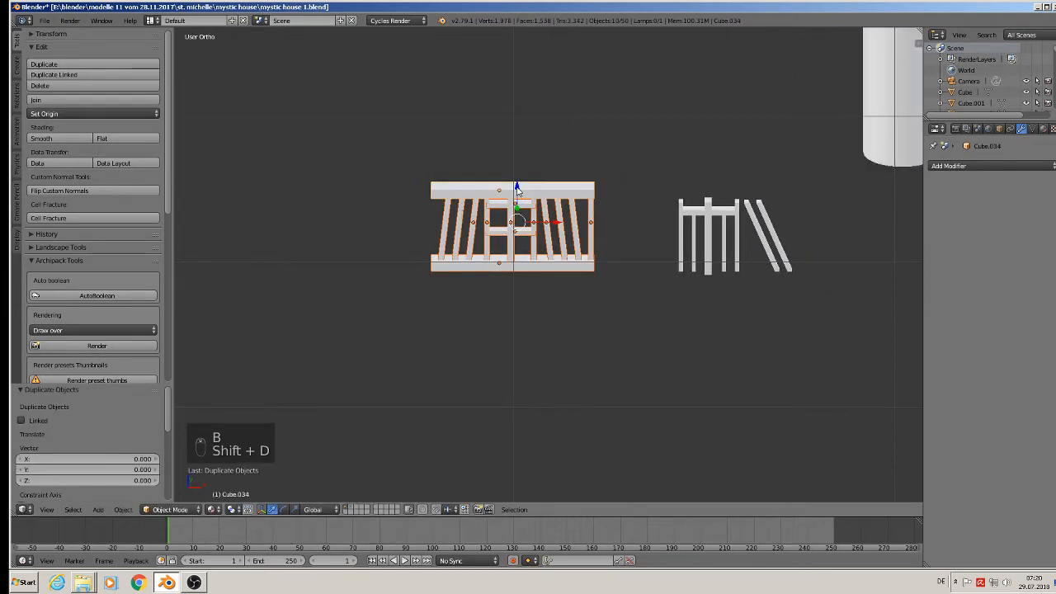
left_click(507, 304)
key("ctrl+j")
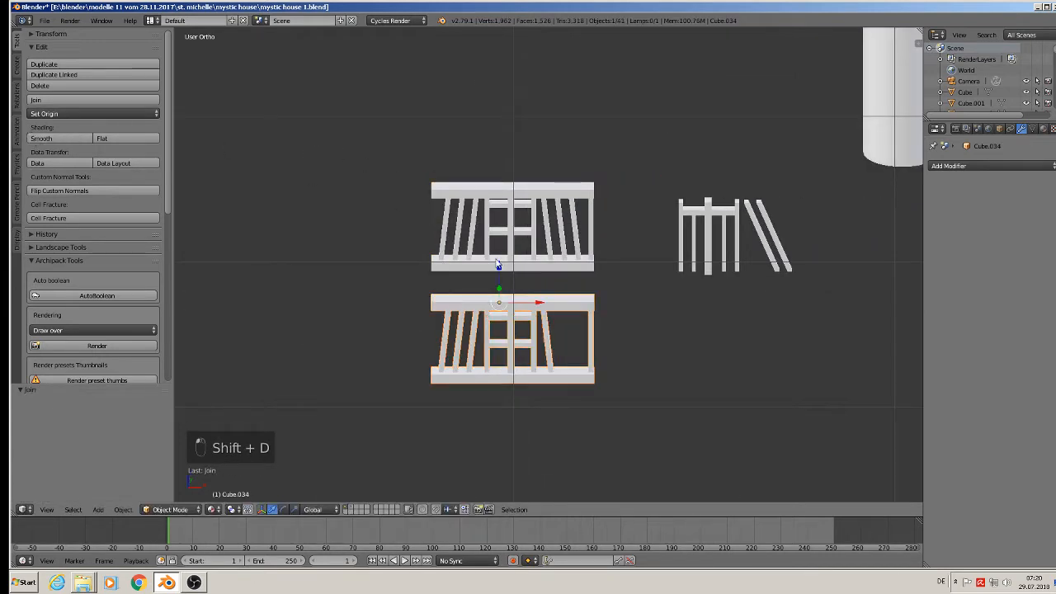
Step: Inspect the joined copy's mesh below the original frame and delete that copy
scroll(561, 340, "up", 2)
key("Tab")
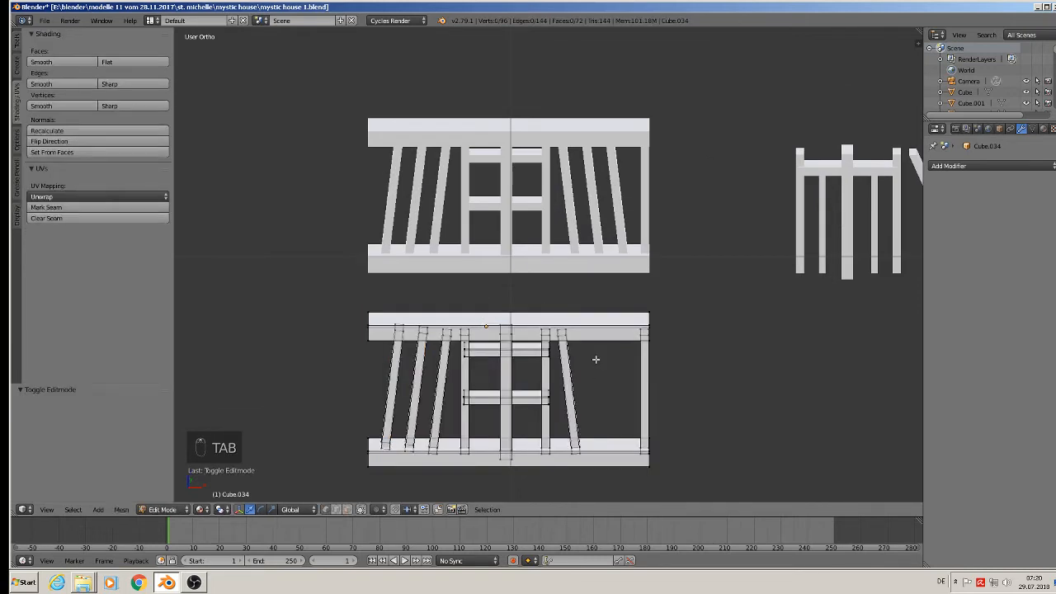
key("Tab")
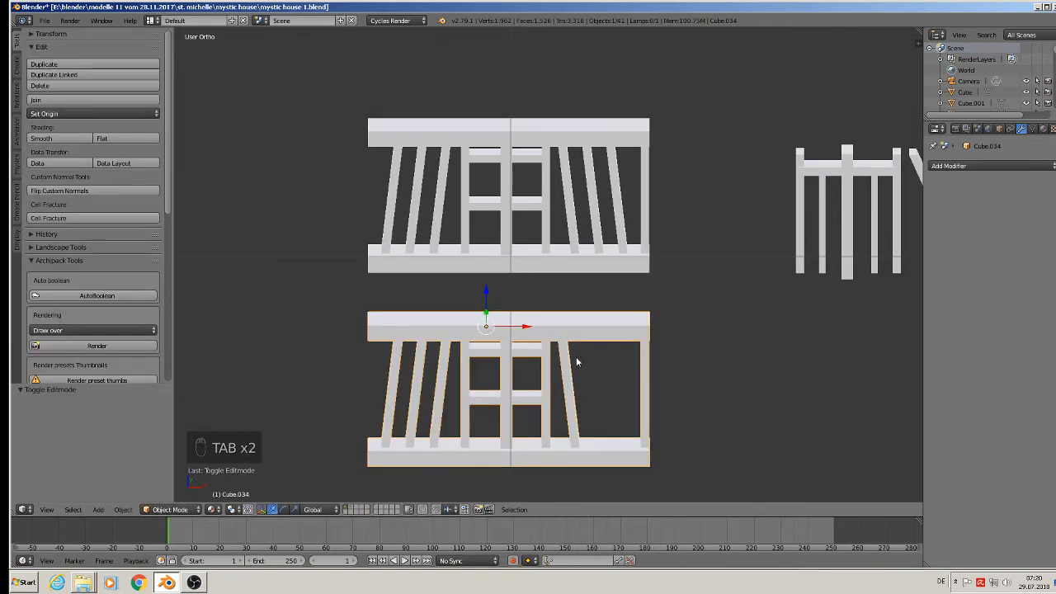
key("x")
left_click(569, 360)
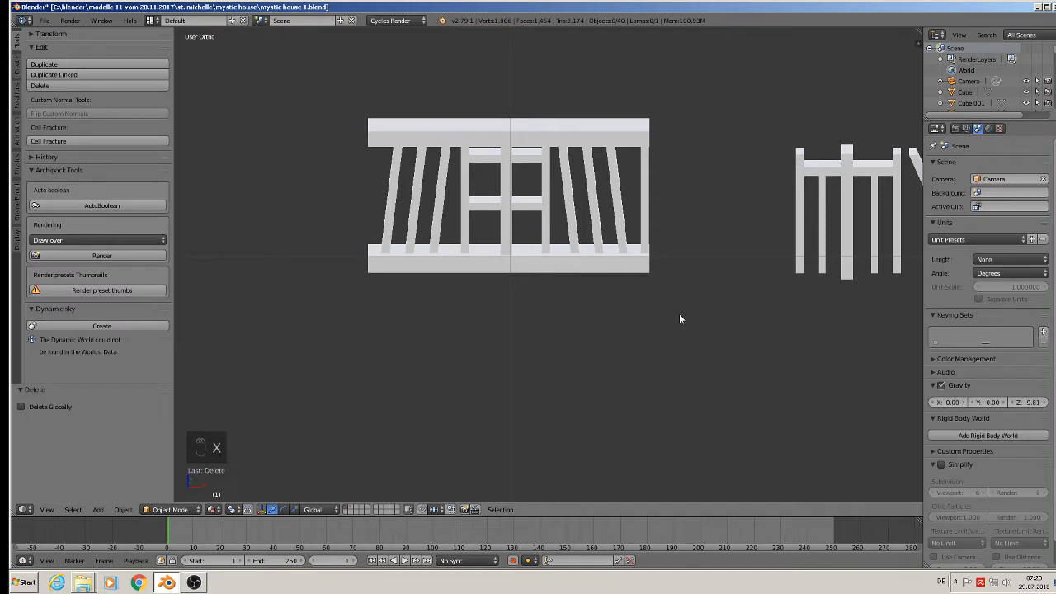
Step: Duplicate all pieces of the upper-floor frame and place the copy below the original, -0.379 along Z
key("b")
left_click_drag(681, 314, 379, 138)
key("shift+d")
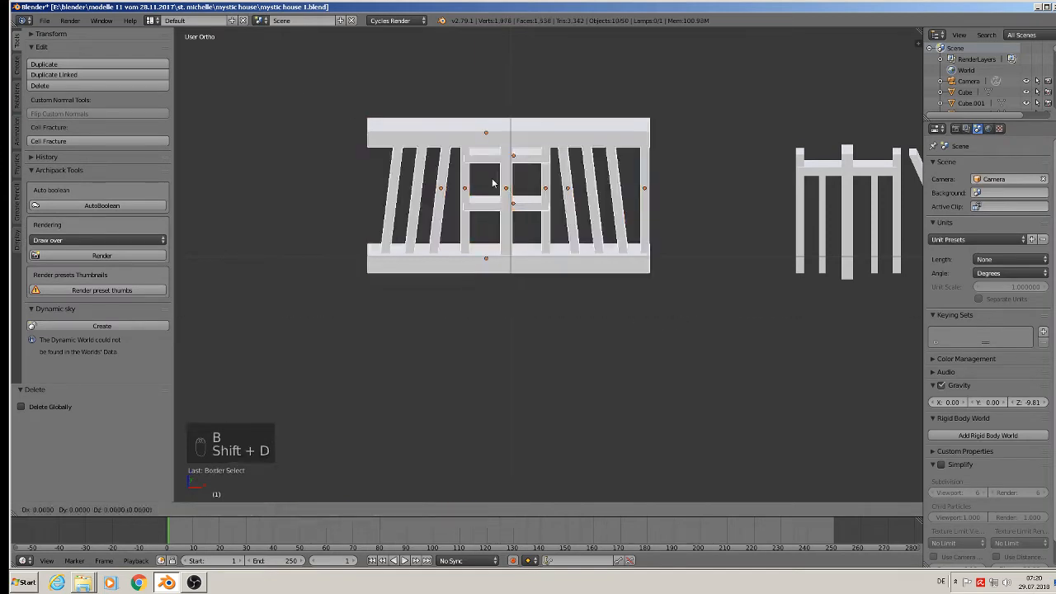
key("z")
left_click(580, 367)
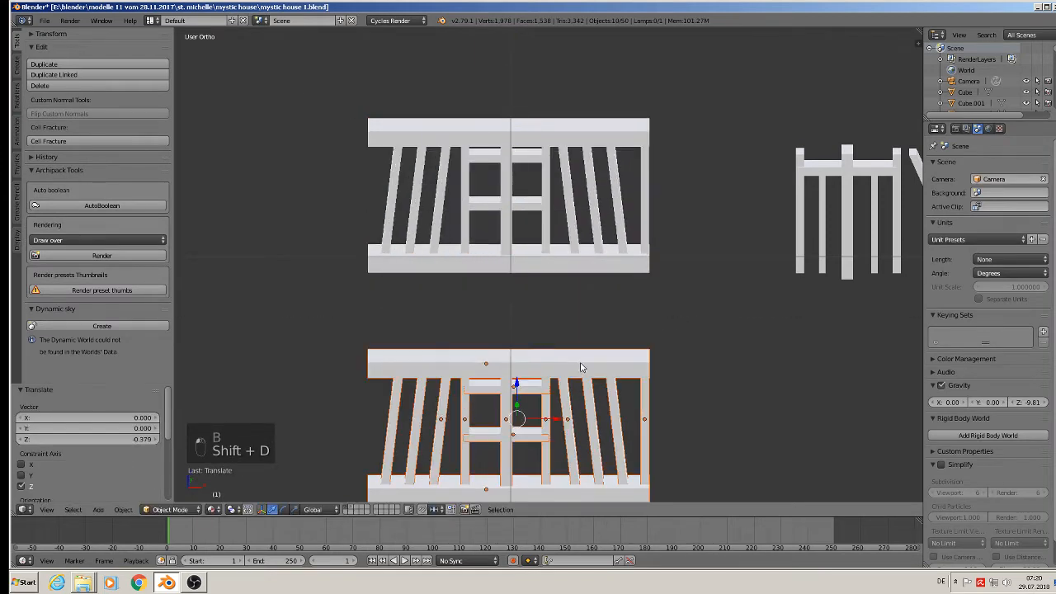
Step: Apply the Array modifier on the copy's right slanted posts and join all pieces of the copy into one object
right_click(581, 408)
left_click(951, 223)
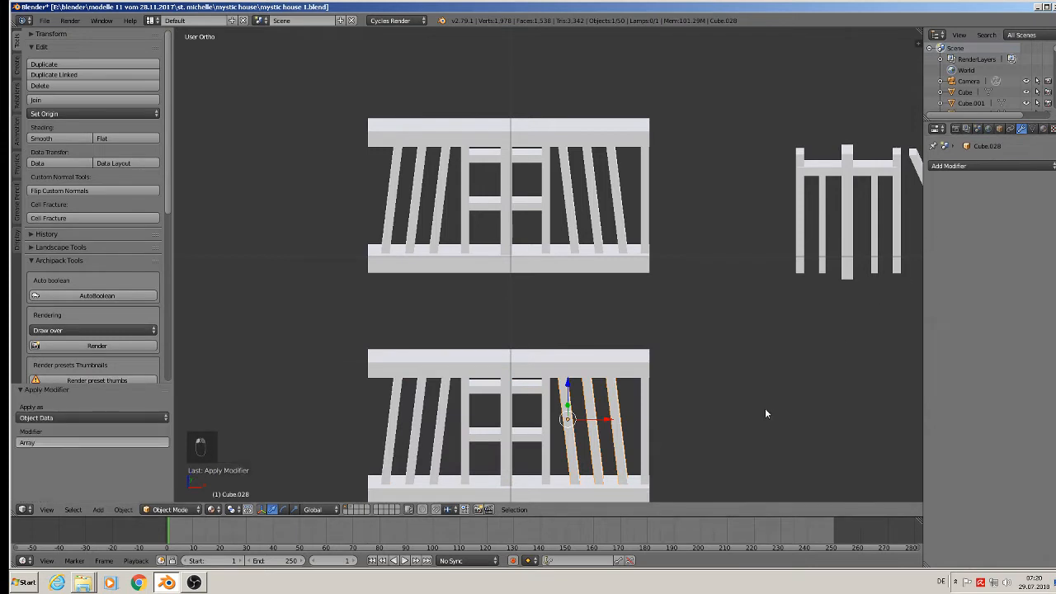
middle_click_drag(764, 407, 693, 365, "shift")
key("a")
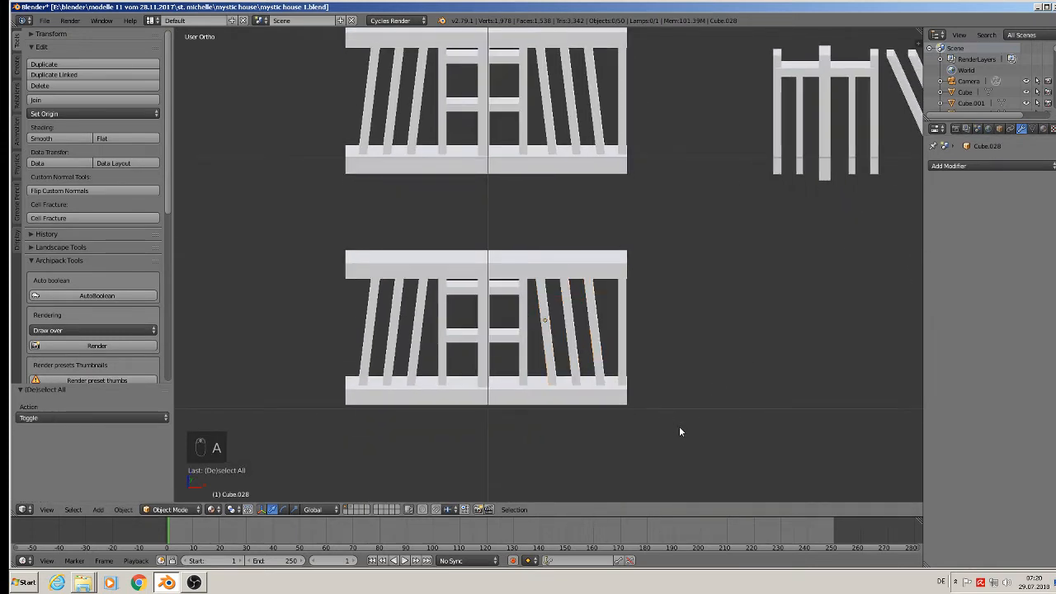
key("b")
left_click_drag(674, 429, 294, 232)
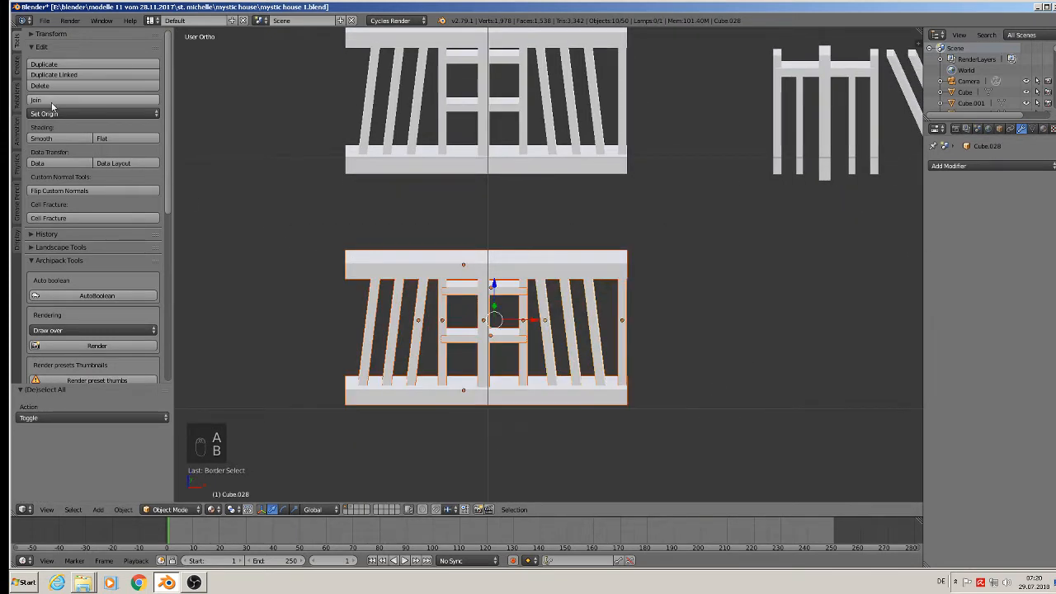
right_click(479, 322)
Step: Select the joined frame's entire mesh and mark all its edges as seams
key("Tab")
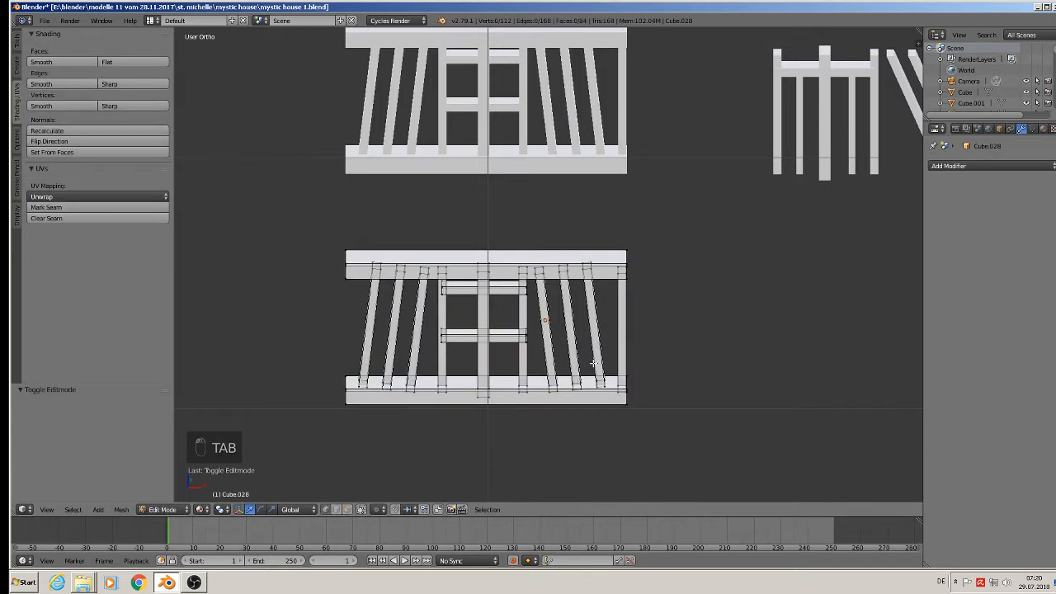
key("a")
key("a")
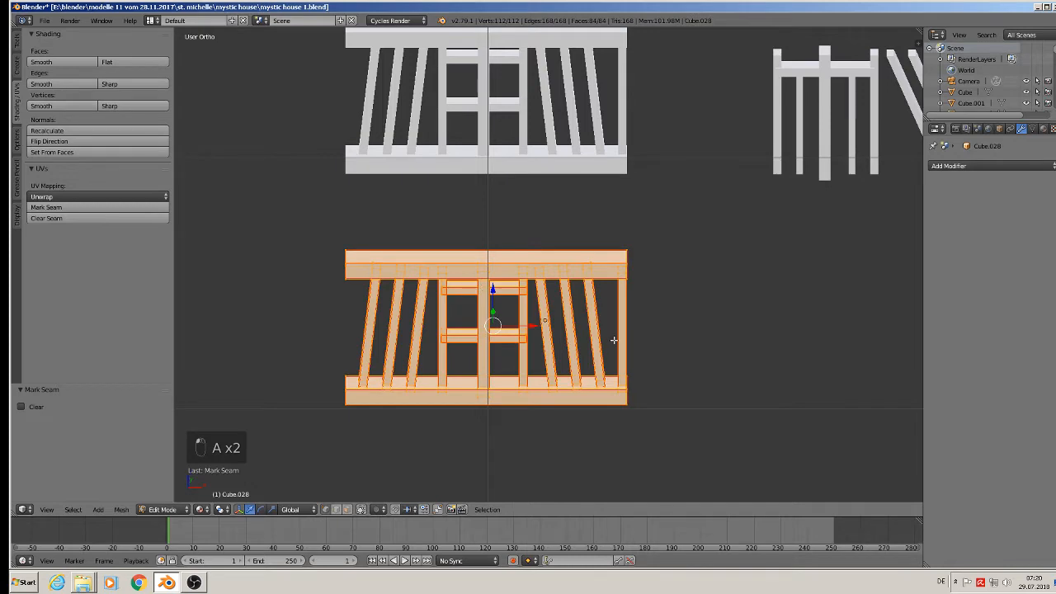
middle_click_drag(613, 340, 608, 339)
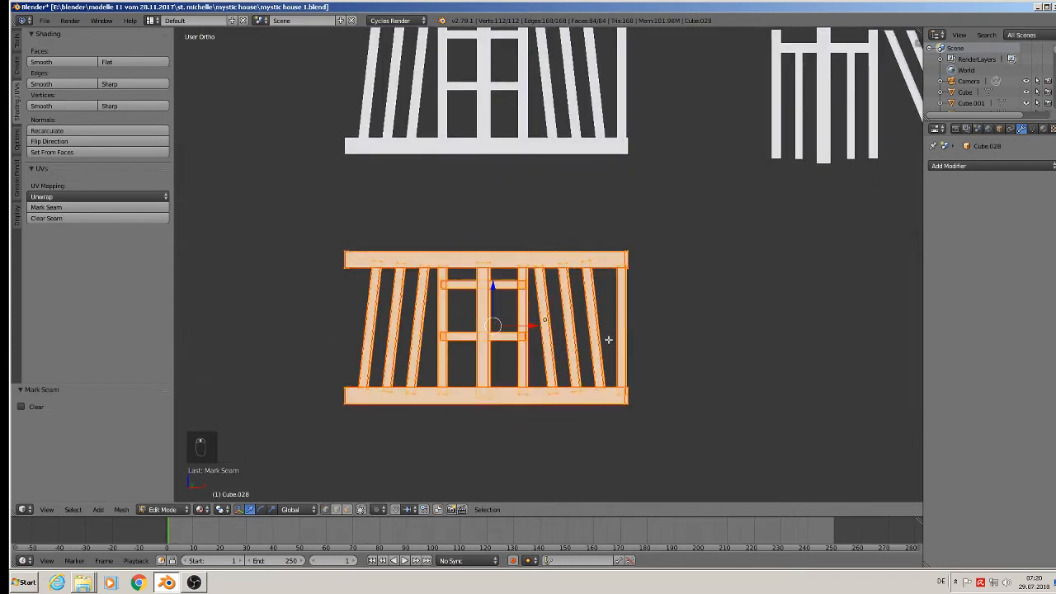
scroll(608, 339, "up", 4)
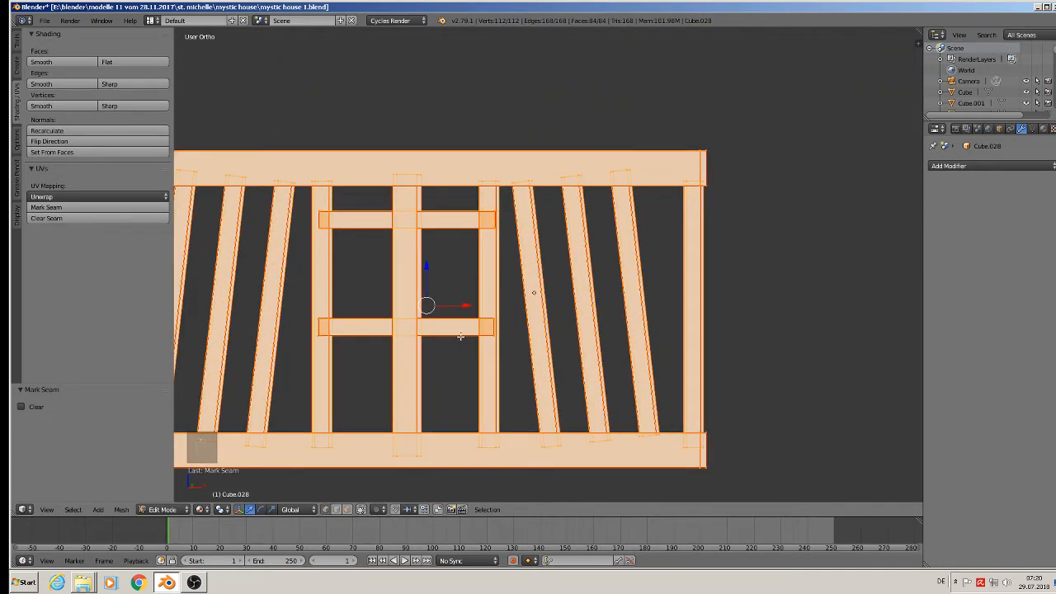
Step: Flatten the lower ends of the three left slanted posts to one height by scaling them to 0 along Z
key("a")
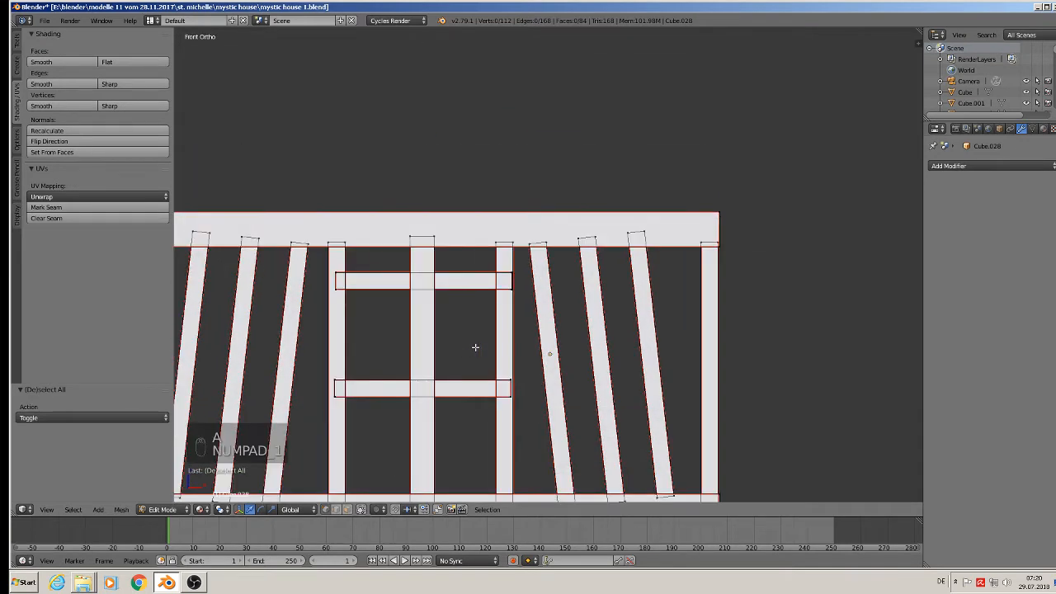
key("KP_1")
scroll(378, 123, "up", 2)
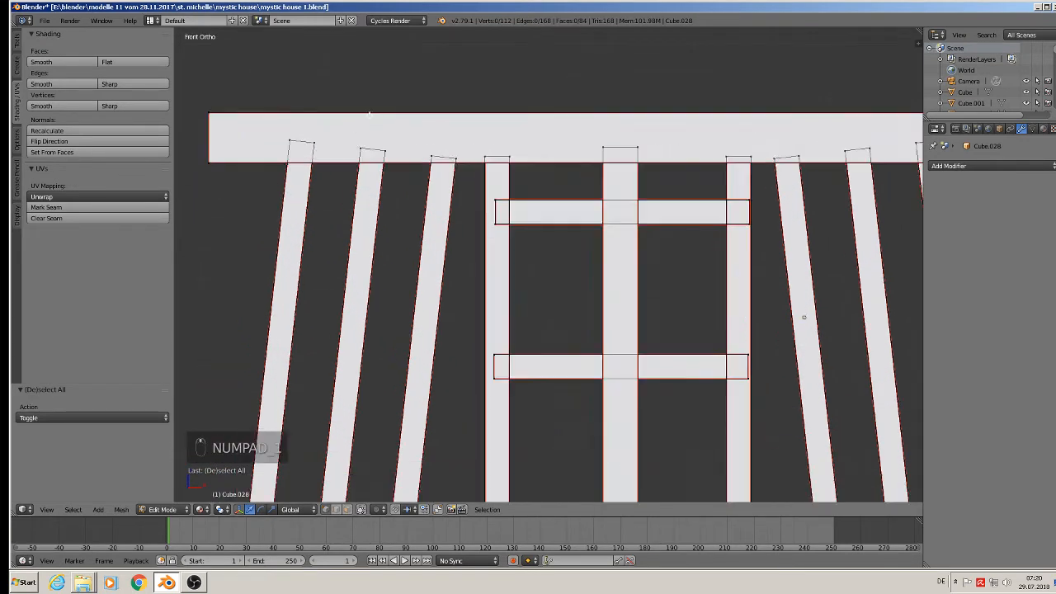
scroll(361, 155, "down", 2)
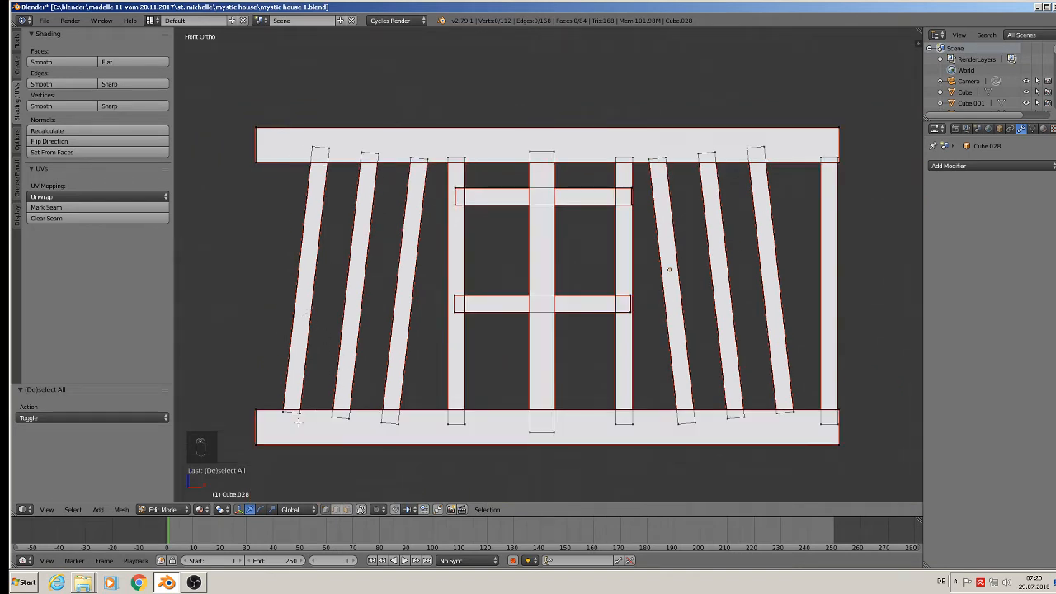
scroll(297, 420, "up", 1)
key("a")
key("a")
key("c")
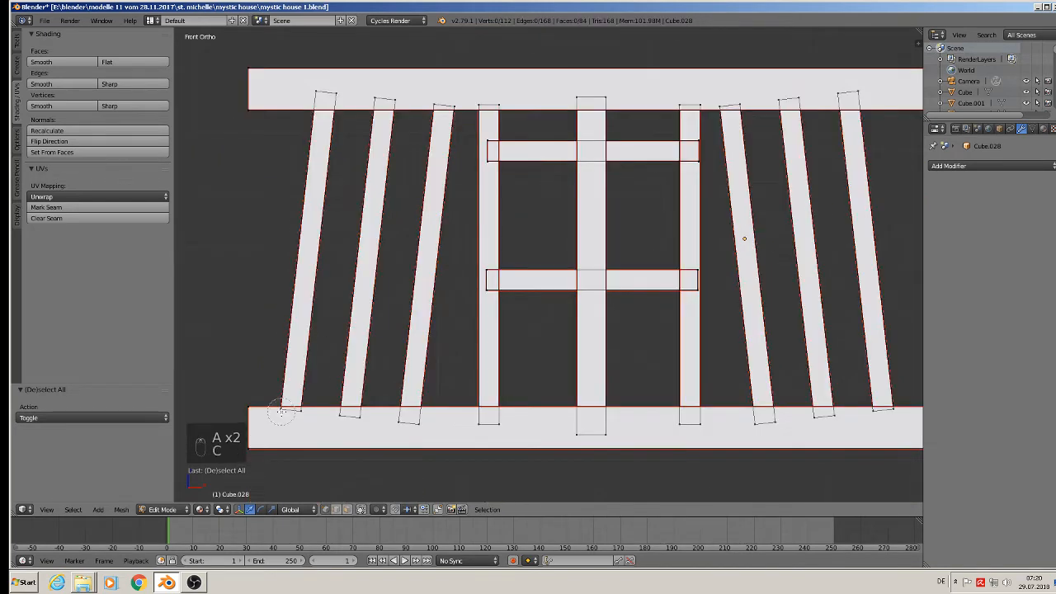
left_click_drag(281, 410, 388, 417)
right_click(389, 418)
key("s")
key("z")
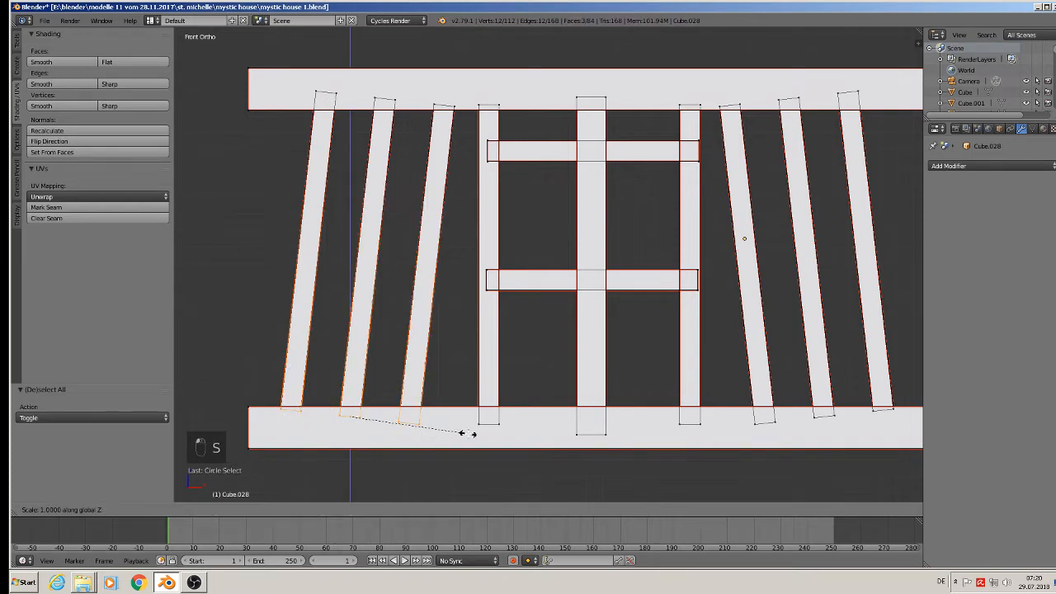
key("0")
key("Return")
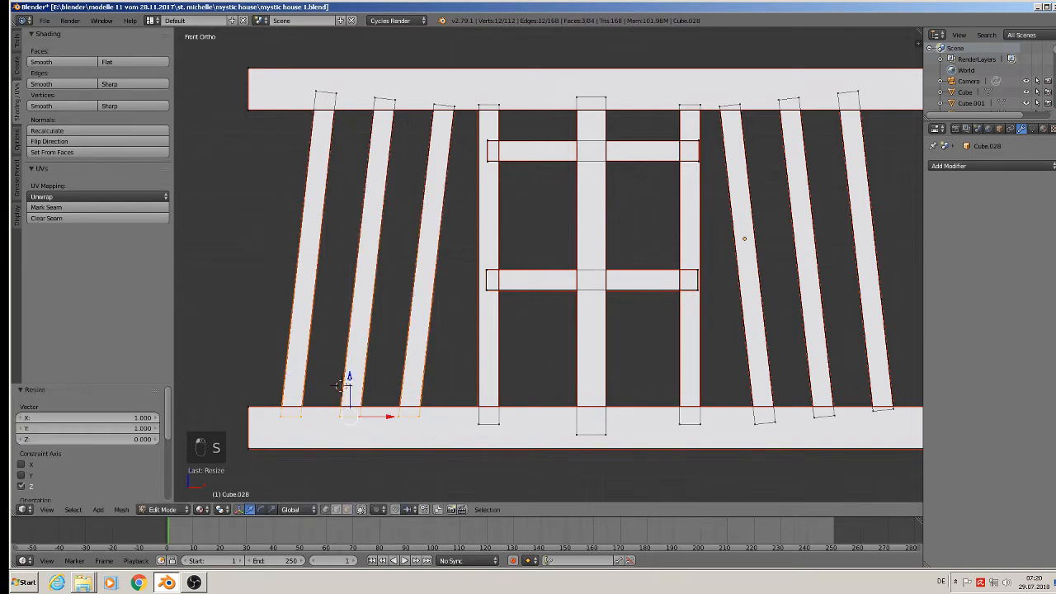
Step: Raise the flattened lower ends of the left slanted posts about 0.005 along Z to the lower beam's upper edge
key("g")
key("z")
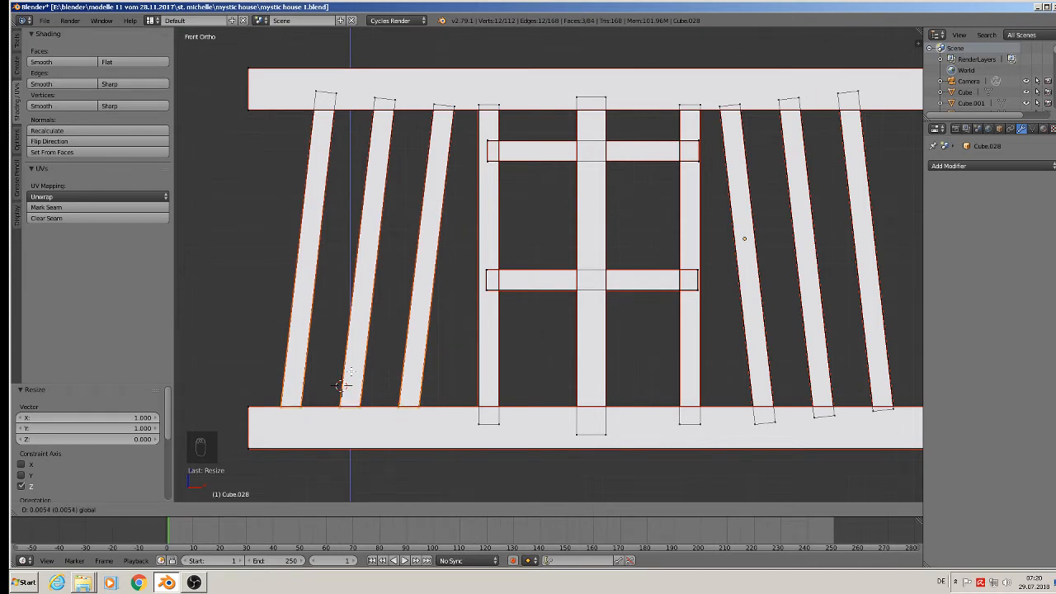
left_click_drag(351, 372, 351, 371)
Step: Flatten the upper ends of the three left slanted posts to one height by scaling them to 0 along Z
key("a")
key("c")
left_click_drag(320, 92, 449, 105)
right_click(450, 105)
key("s")
key("z")
key("0")
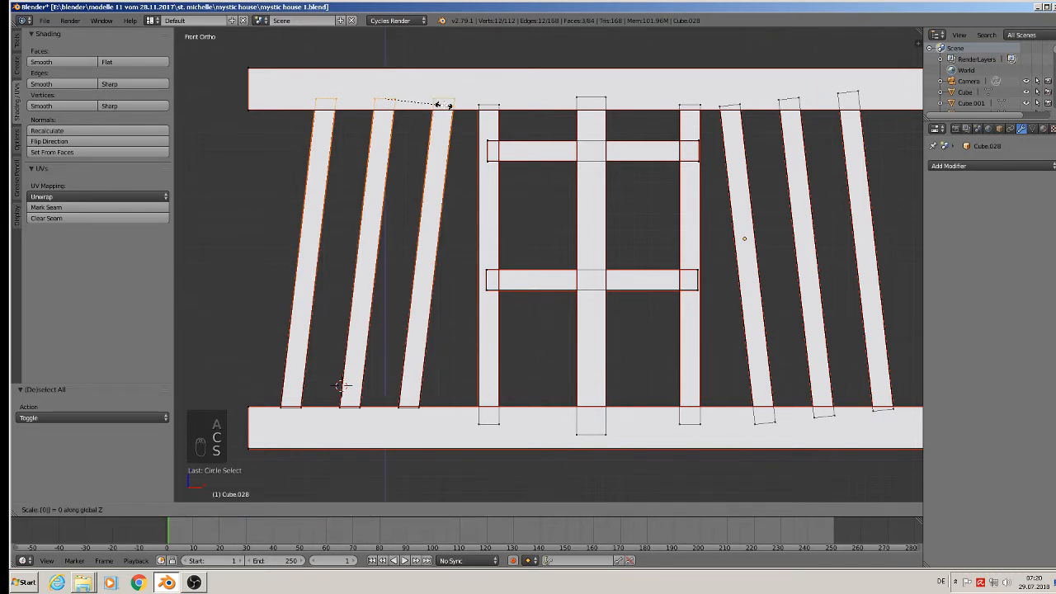
left_click(446, 104)
Step: Lower the flattened upper ends of the left slanted posts about 0.006 along Z to the upper beam's lower edge
key("g")
key("z")
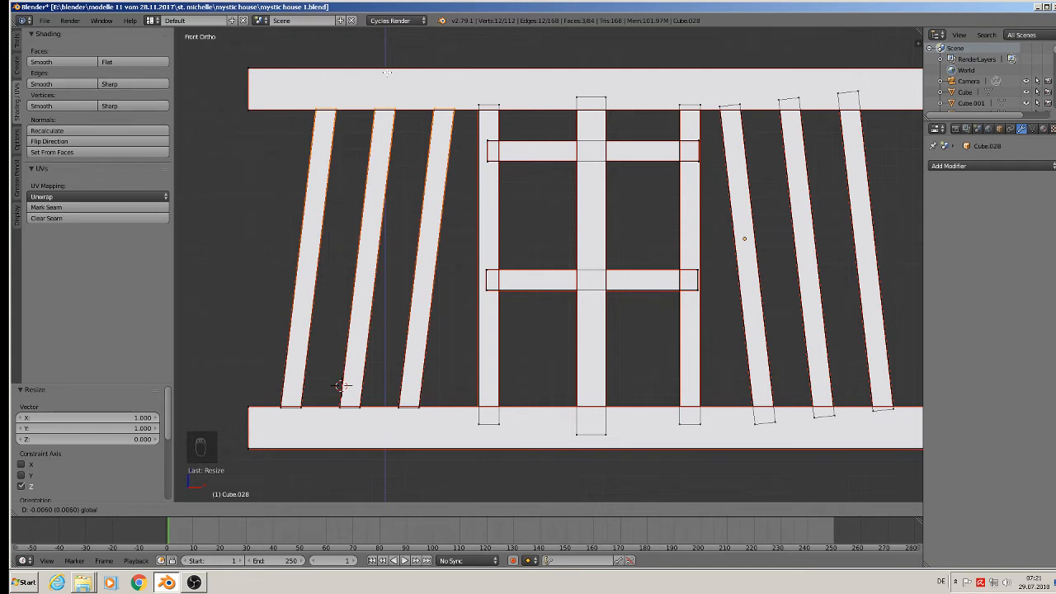
left_click(386, 73)
Step: Flatten the upper ends of the three upright window posts by scaling to 0 along Z, and lower them to the upper beam's lower edge
key("a")
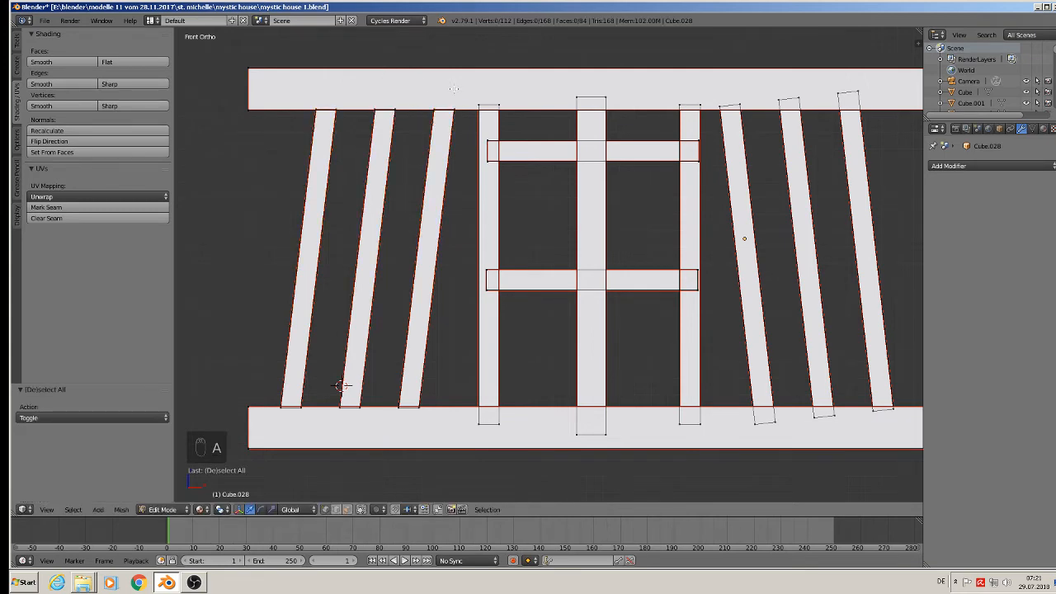
key("c")
left_click_drag(487, 96, 690, 99)
right_click(679, 95)
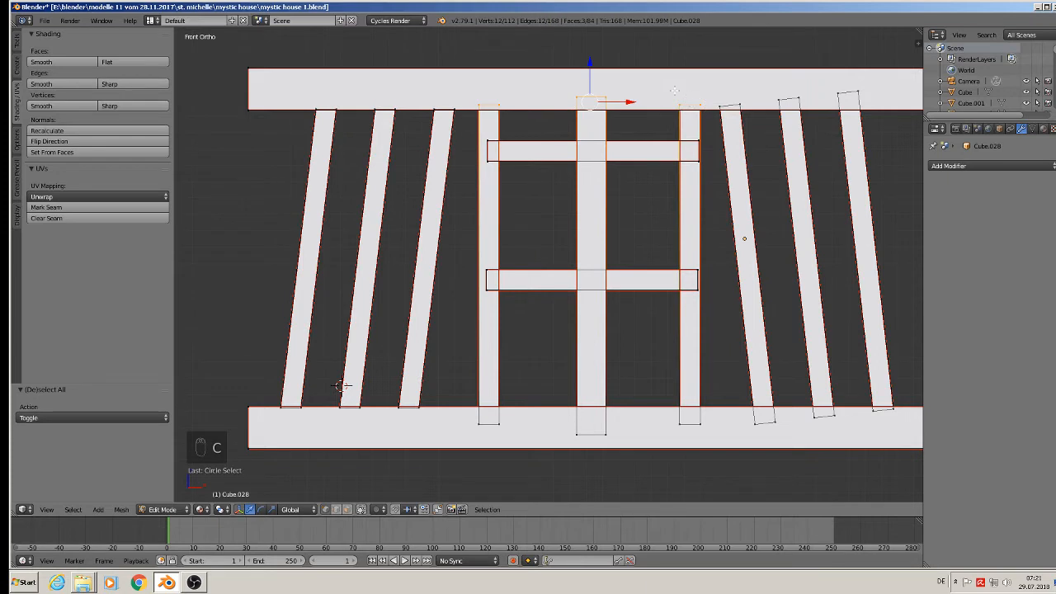
key("s")
key("z")
key("0")
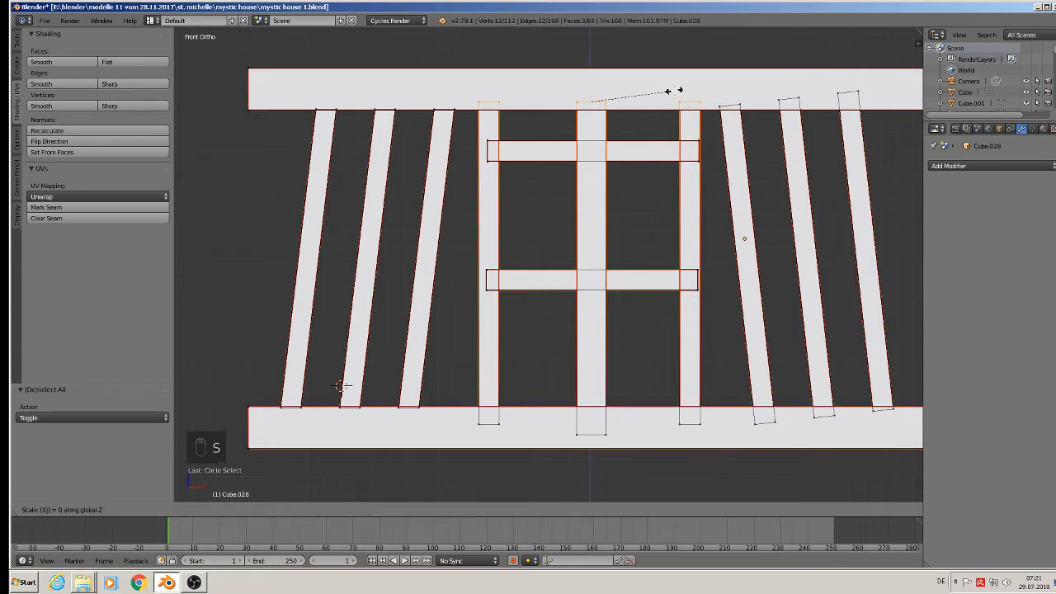
left_click(672, 90)
left_click_drag(587, 65, 587, 73)
left_click_drag(587, 73, 587, 74)
key("a")
middle_click_drag(764, 169, 648, 117, "shift")
key("c")
left_click(372, 373)
left_click(474, 382)
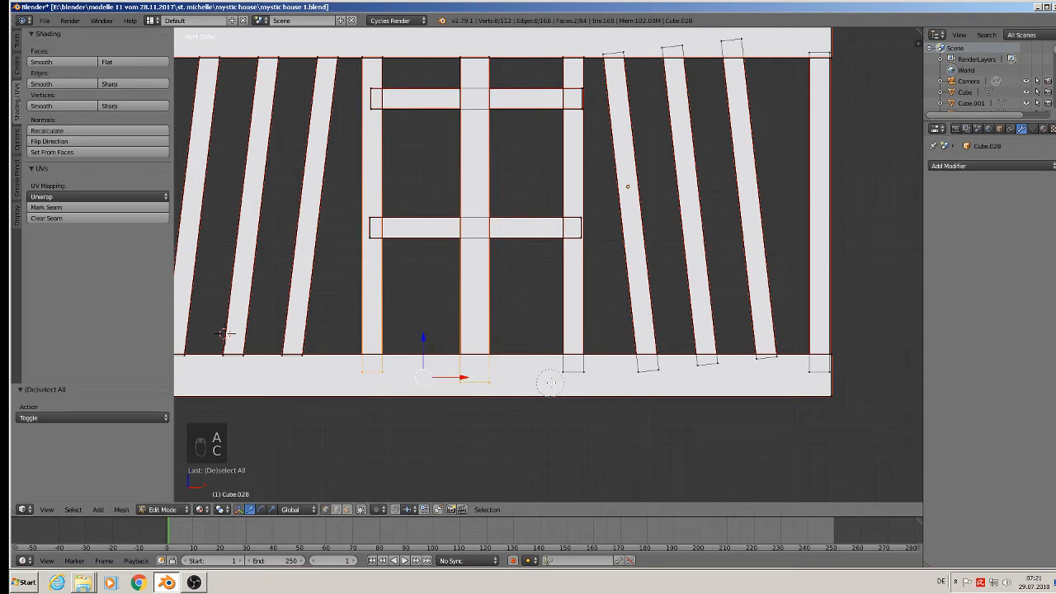
left_click(574, 374)
right_click(573, 373)
right_click(573, 372)
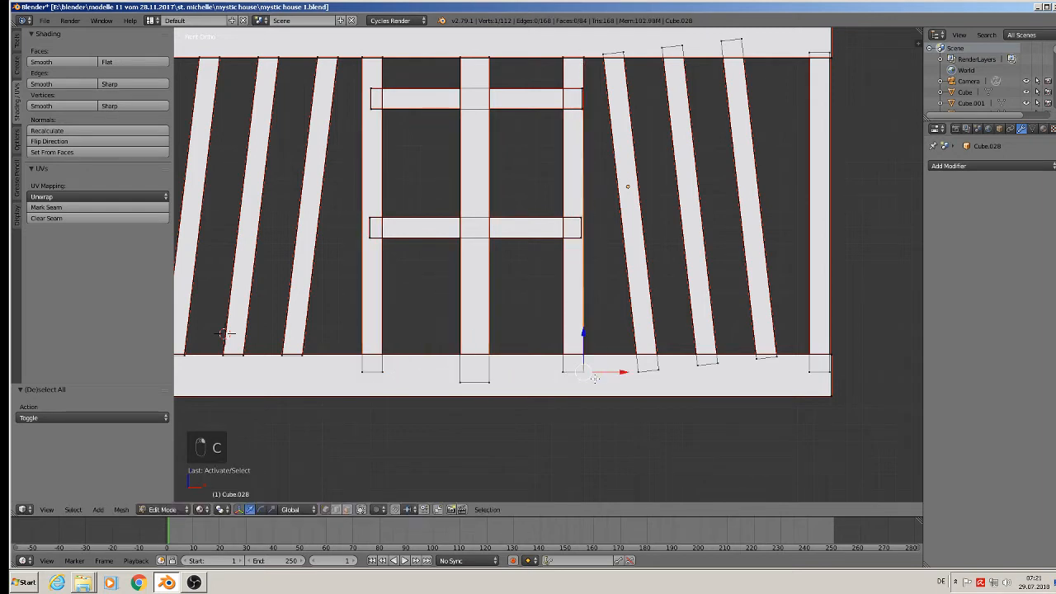
Step: Flatten the lower ends of the three upright window posts by scaling to 0 along Z, and raise them to the lower beam's upper edge
key("a")
key("c")
left_click(573, 372)
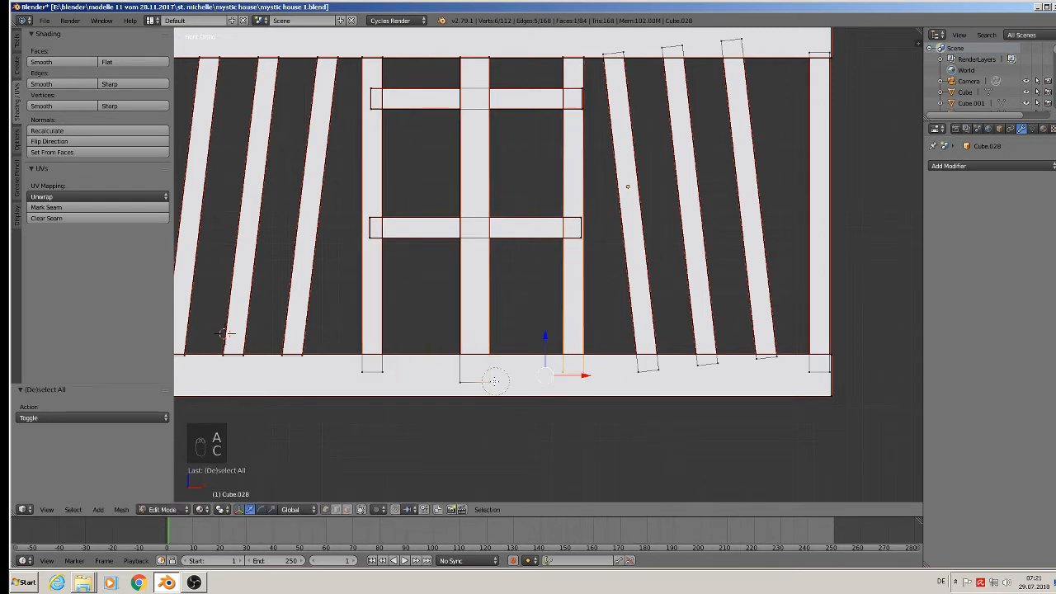
left_click(474, 378)
left_click(372, 372)
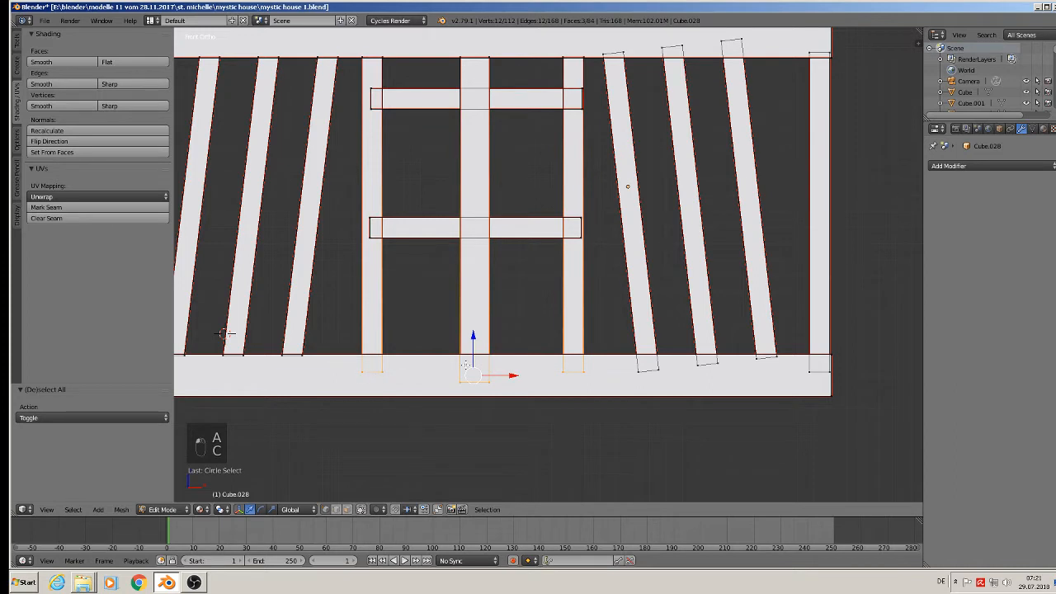
key("s")
key("z")
key("0")
key("Return")
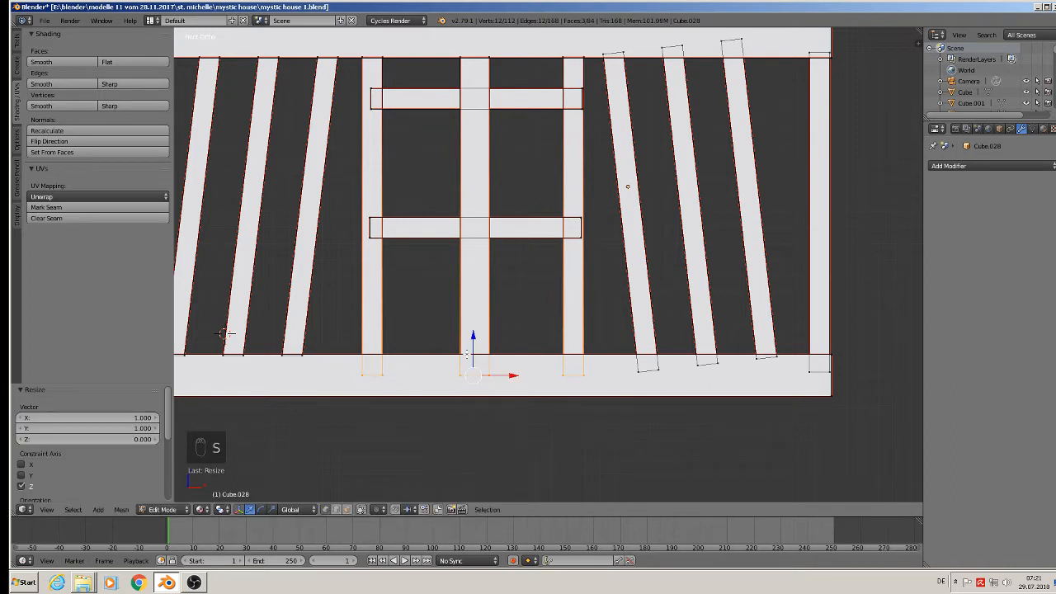
key("g")
left_click_drag(471, 318, 471, 316)
Step: Flatten the upper ends of the three right slanted posts with a Z scale of 0, and lower them about 0.006 to the upper beam
middle_click_drag(613, 264, 556, 287, "shift")
key("a")
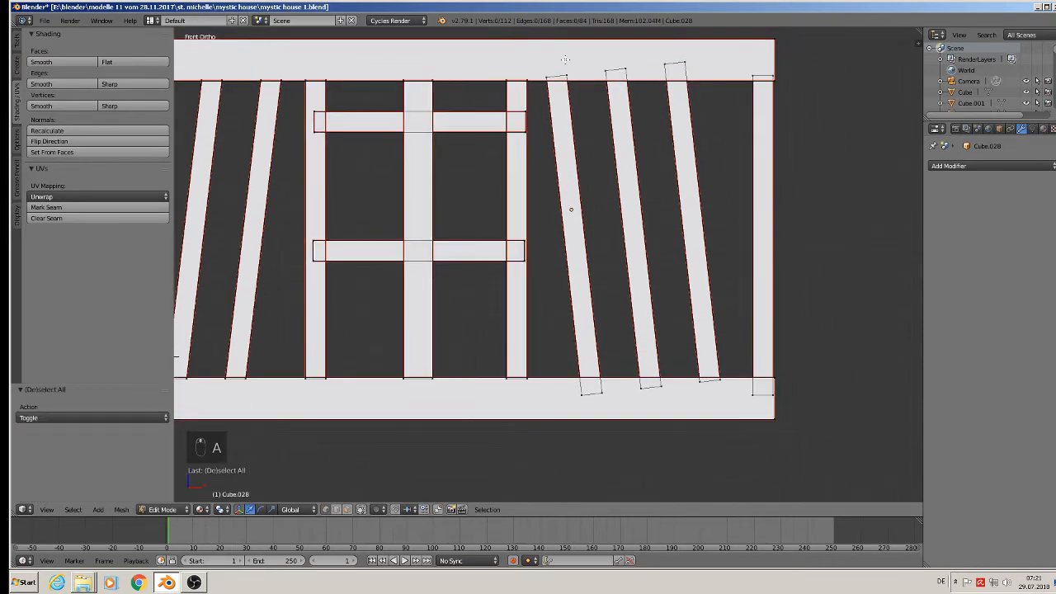
key("c")
left_click_drag(558, 71, 711, 66)
right_click(711, 66)
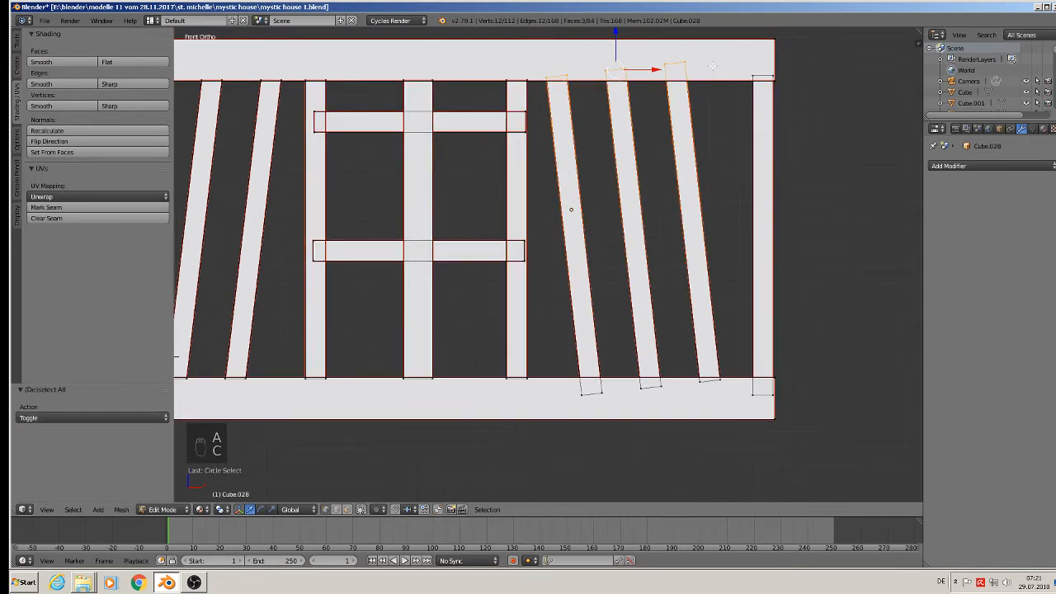
key("s")
key("z")
key("0")
left_click(712, 66)
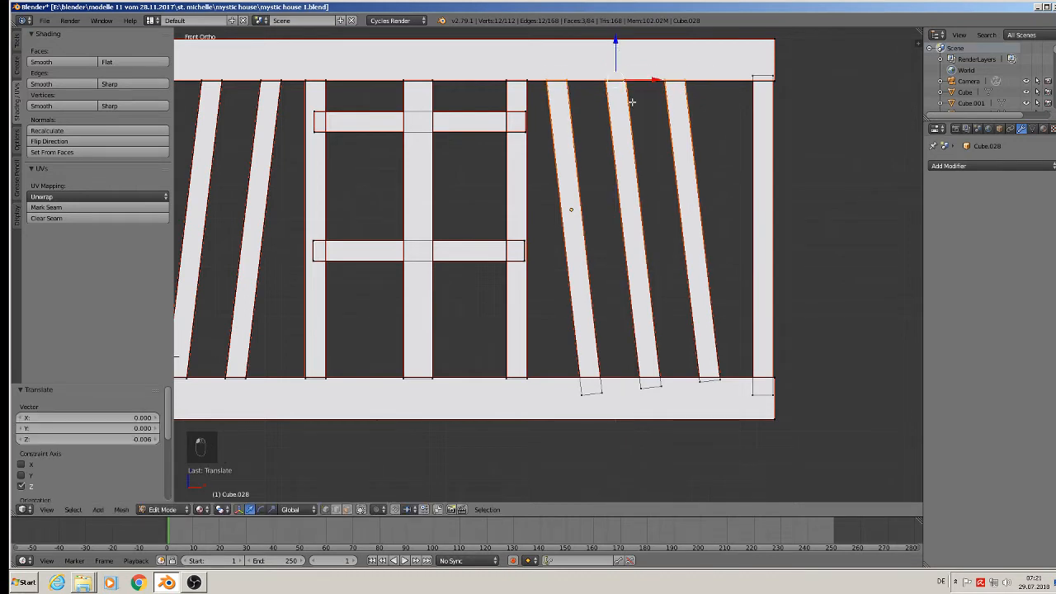
Step: Flatten the lower ends of the three right slanted posts with a Z scale of 0, and raise them about 0.004 to the lower beam
key("a")
key("c")
left_click_drag(588, 398, 719, 373)
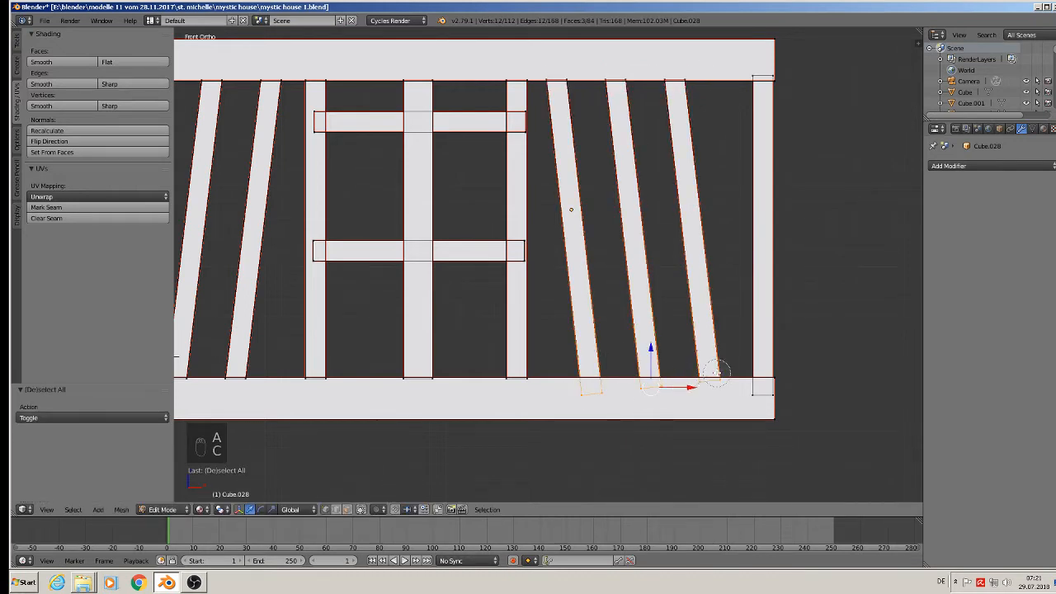
right_click(719, 372)
key("s")
key("z")
key("0")
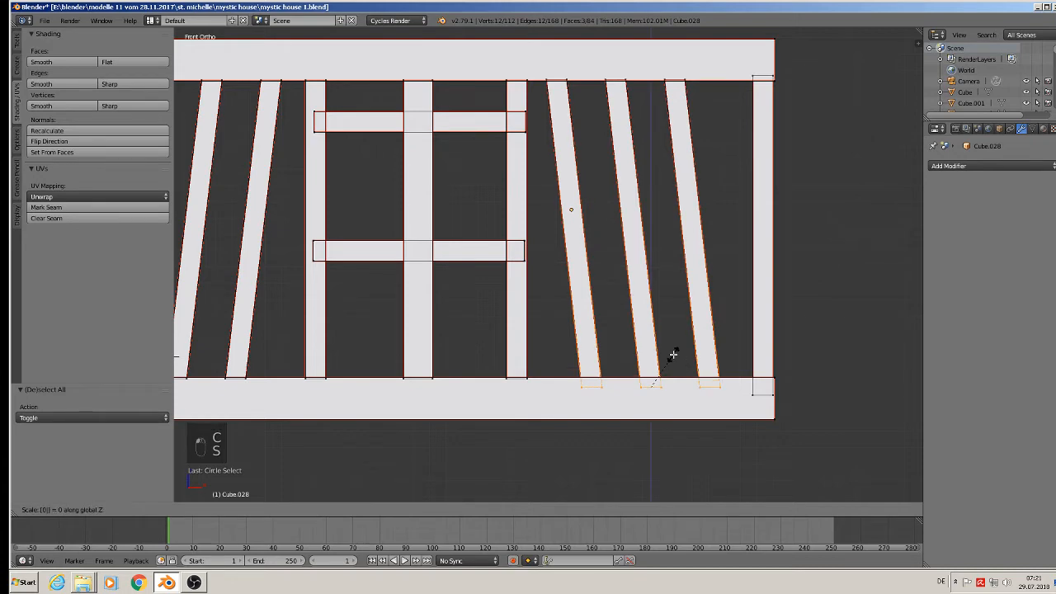
left_click(657, 345)
left_click_drag(657, 345, 652, 345)
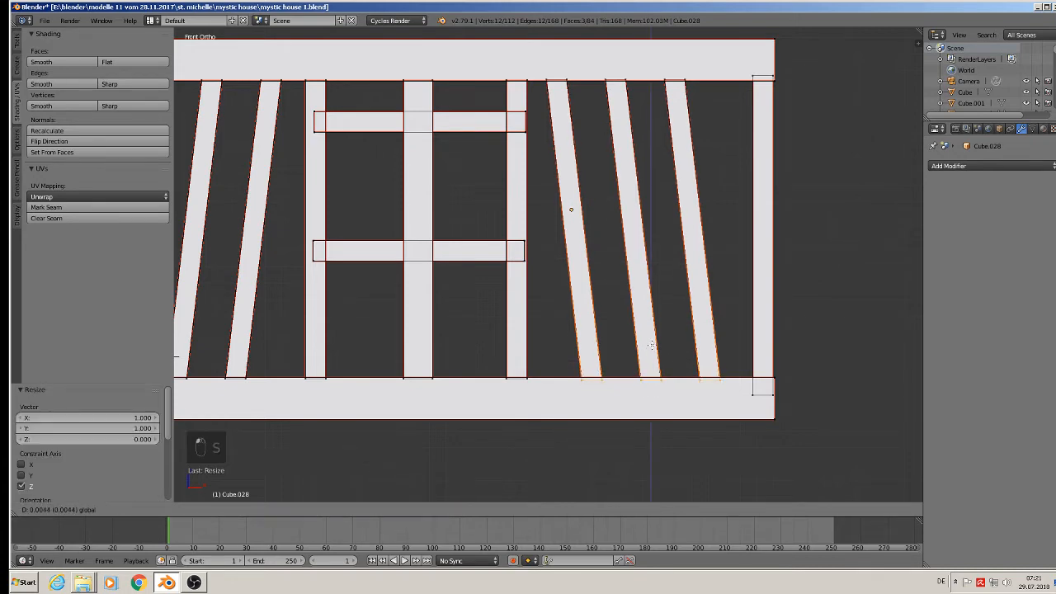
left_click(652, 345)
Step: Shorten the right ends of both horizontal window rails along X to the right window post's inner edge
key("a")
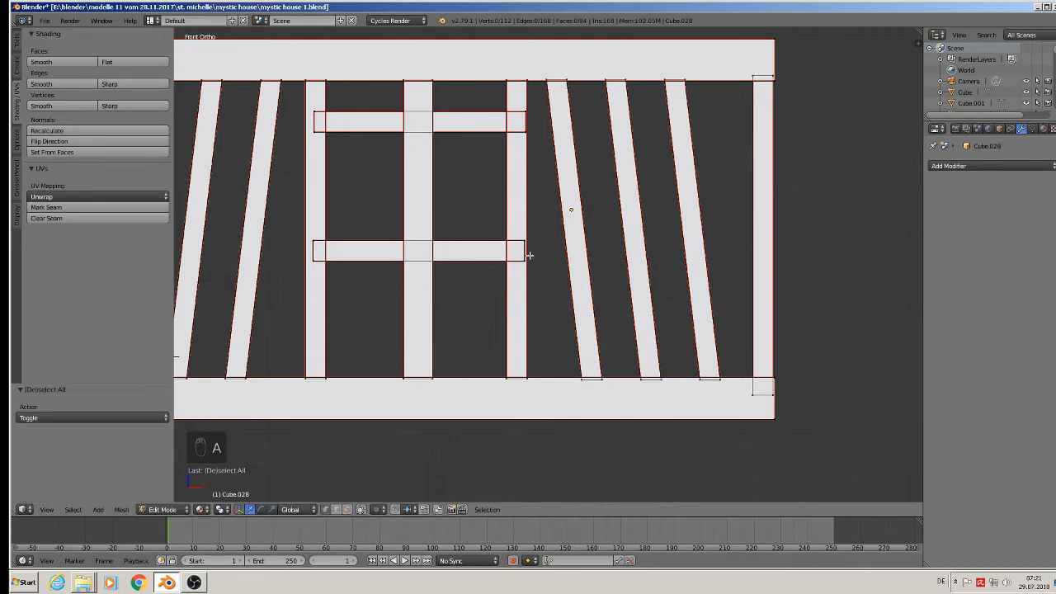
key("c")
left_click(524, 250)
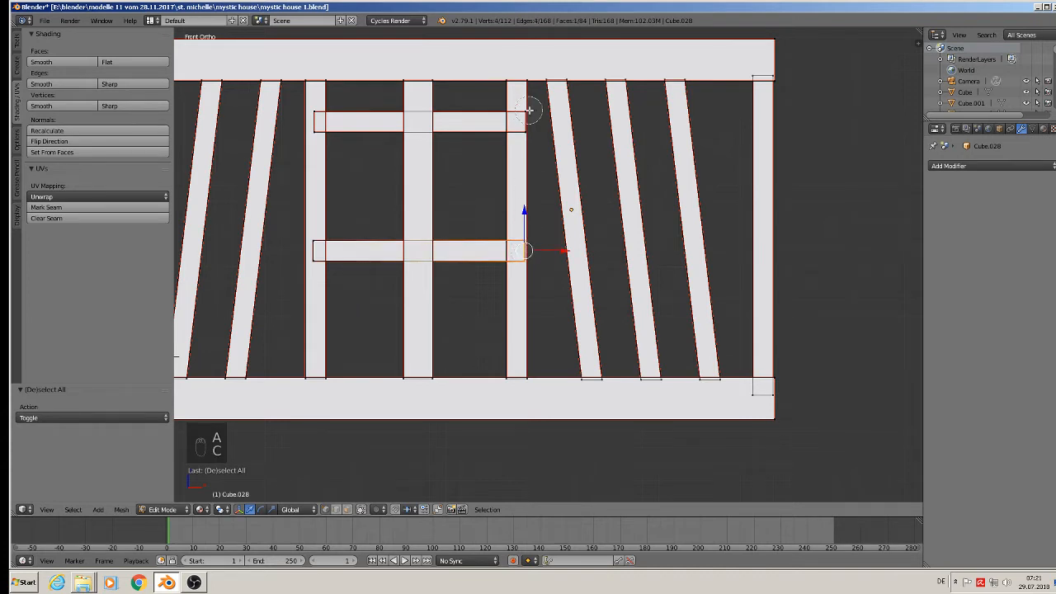
left_click_drag(529, 111, 531, 135)
right_click(531, 135)
left_click_drag(562, 188, 543, 190)
Step: Shorten the left ends of both horizontal window rails about 0.007 along X to the left window post's inner edge
key("a")
key("c")
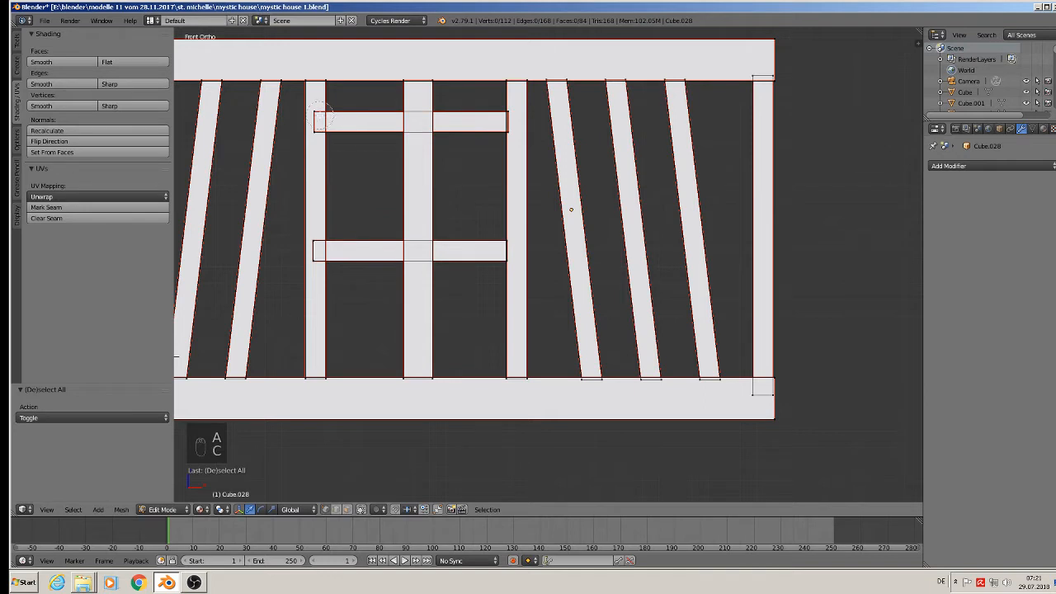
left_click(320, 118)
left_click(319, 251)
right_click(319, 250)
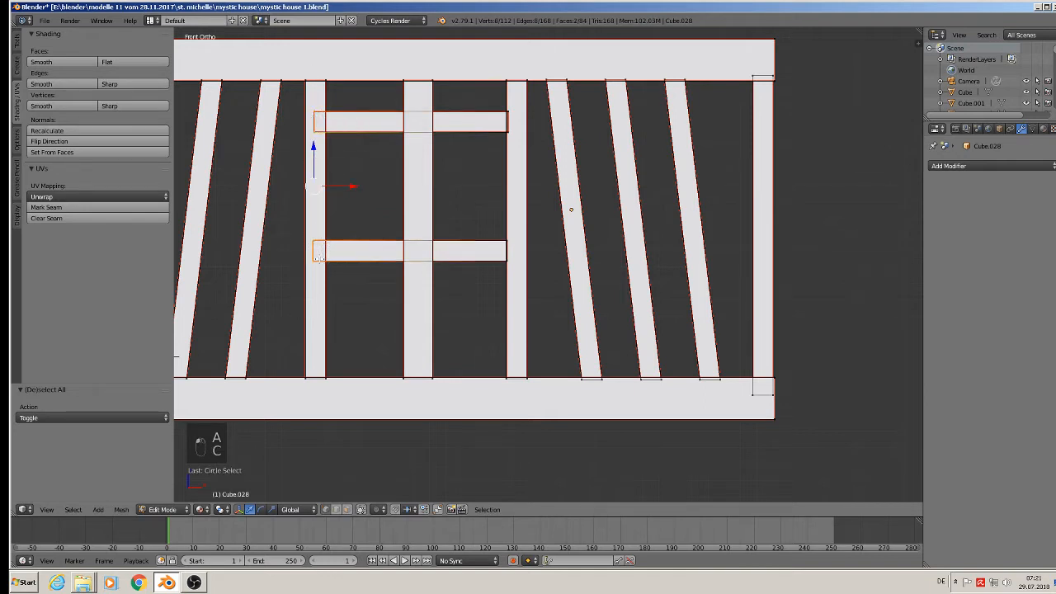
key("g")
key("x")
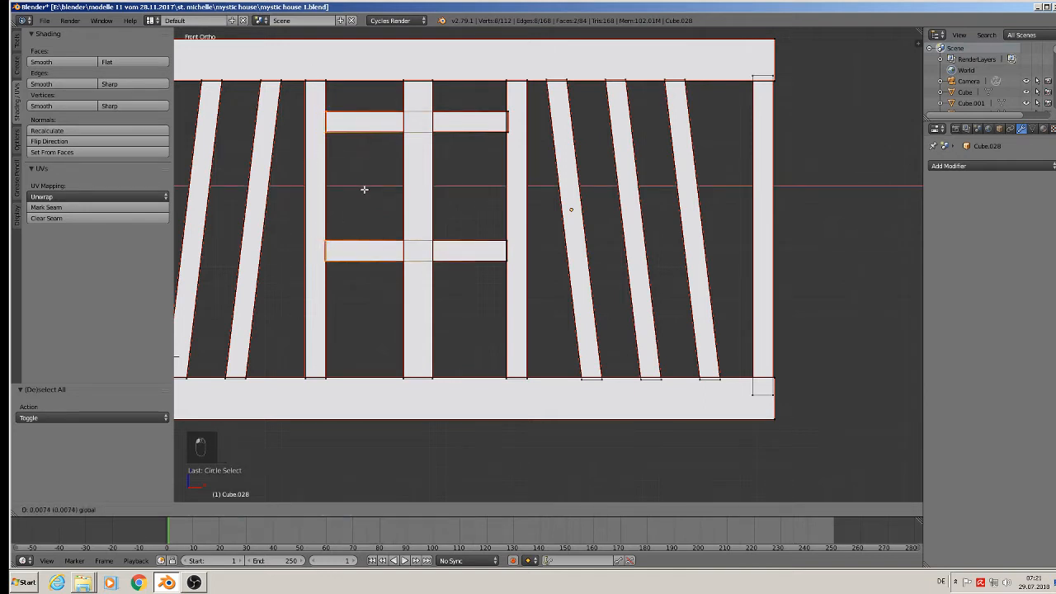
left_click(362, 189)
Step: Return to Object Mode and apply rotation and scale to the trimmed frame
scroll(362, 189, "down", 2)
key("Tab")
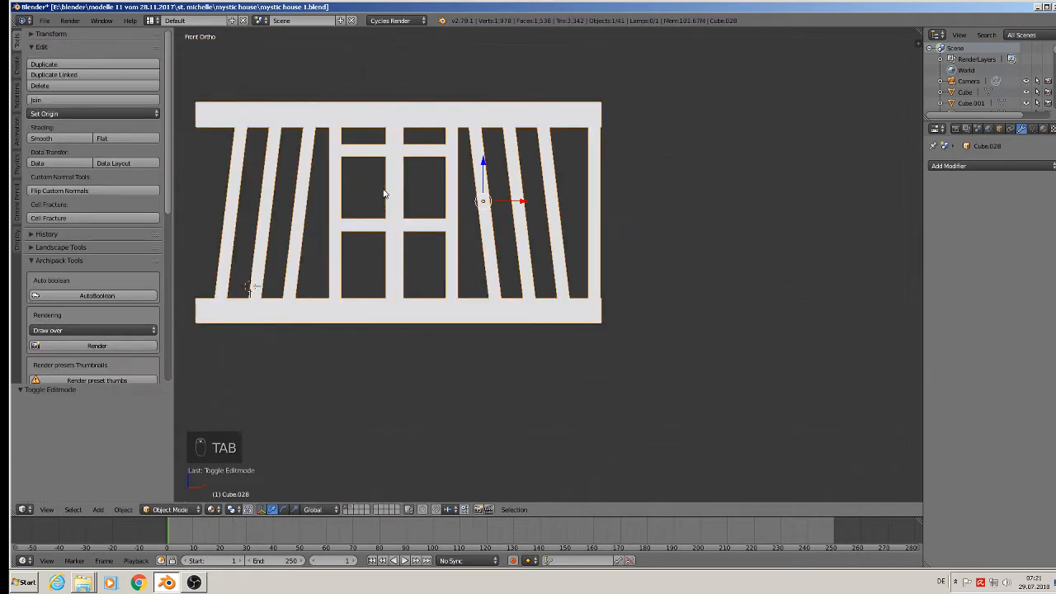
middle_click_drag(384, 193, 511, 231, "shift")
left_click(46, 19)
left_click(74, 116)
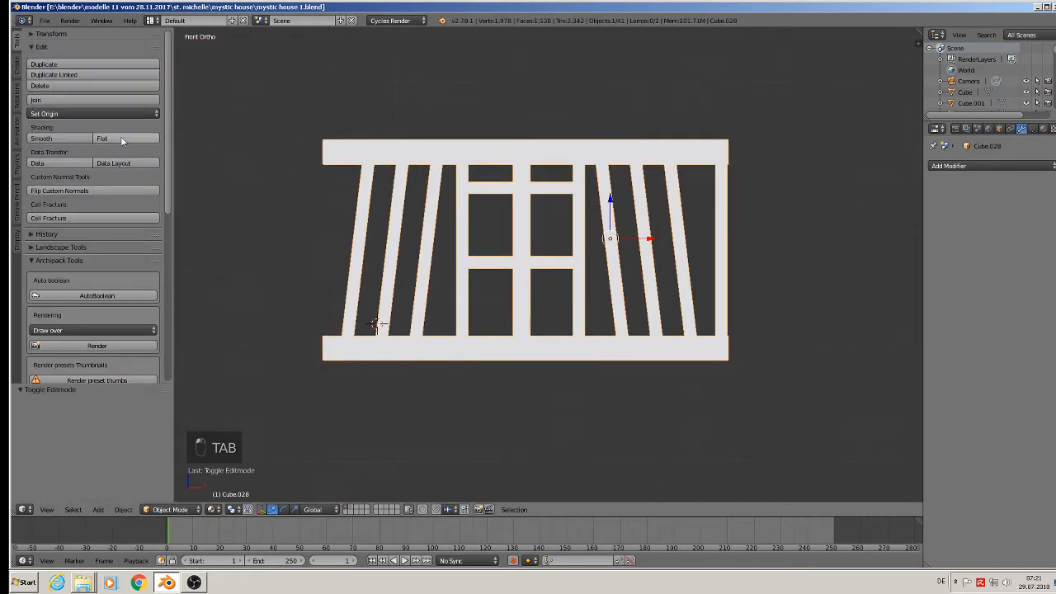
right_click(393, 325)
left_click(121, 510)
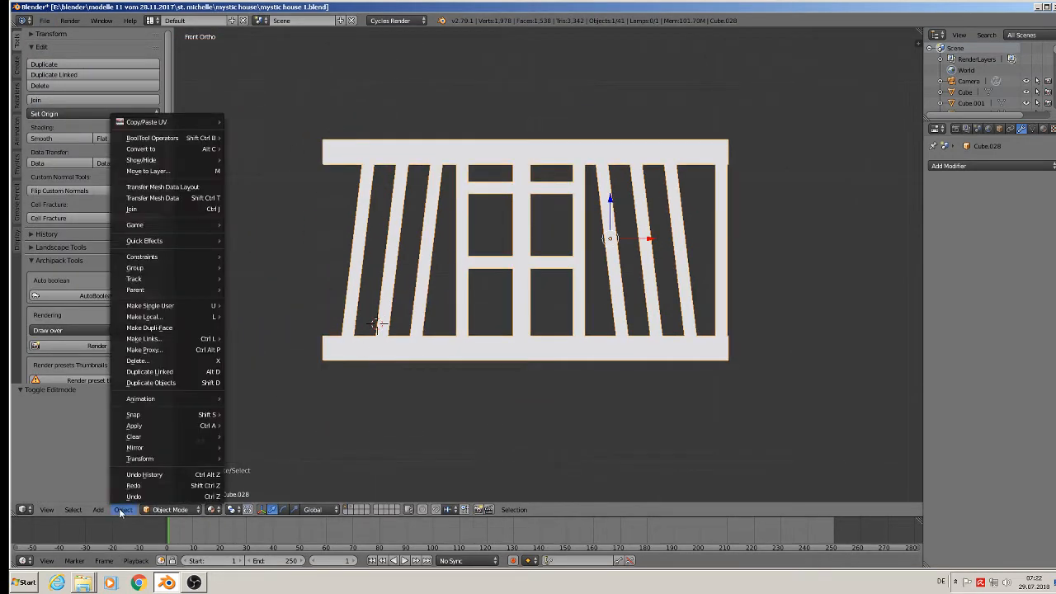
mouse_move(136, 425)
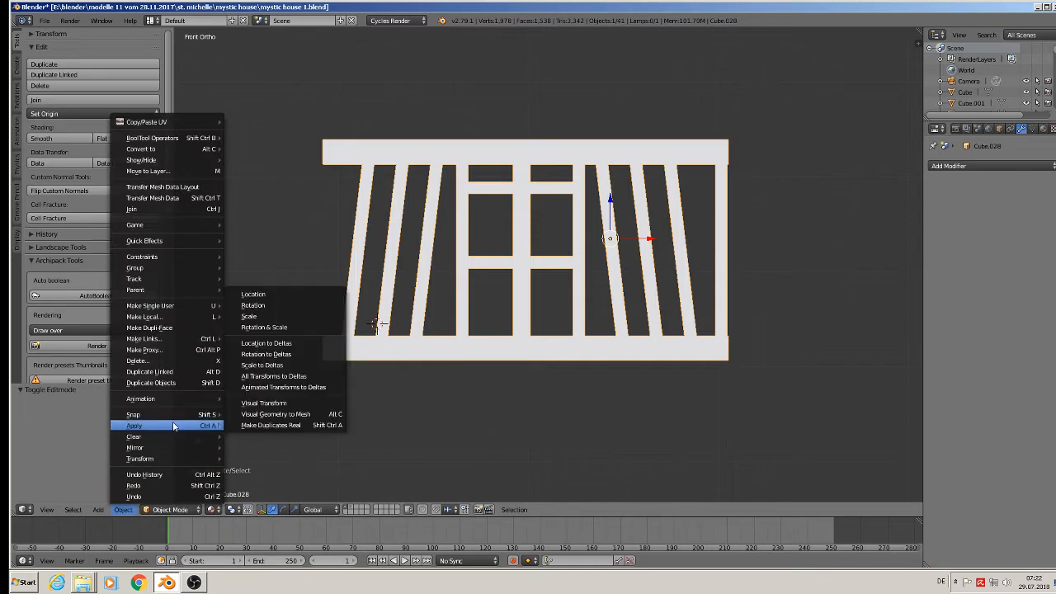
left_click(266, 329)
Step: Examine the reference photos around the tower model for the layout of the half-timbered facade
scroll(383, 285, "down", 6)
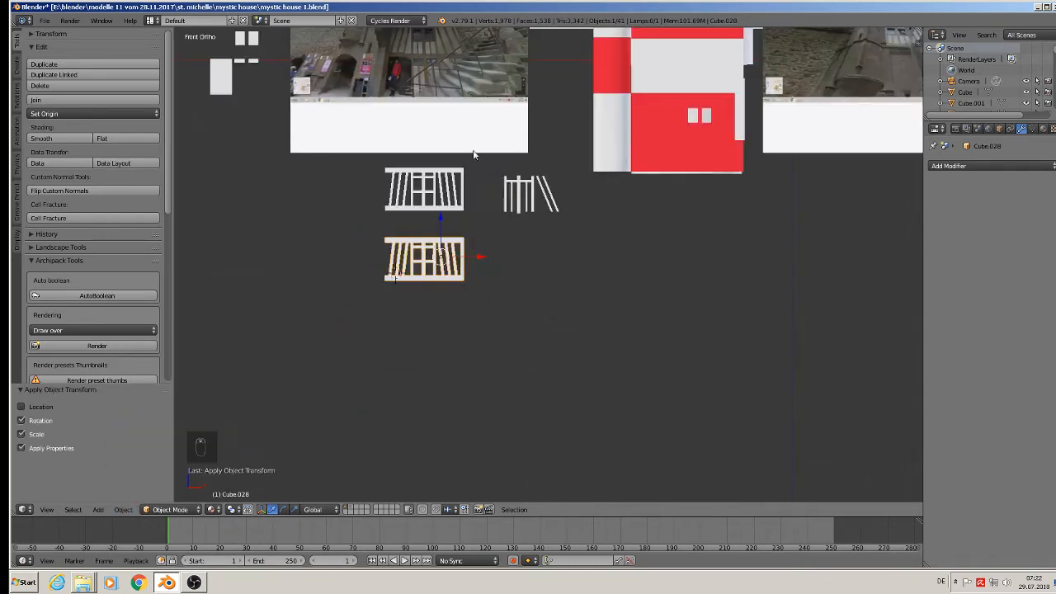
middle_click_drag(474, 154, 605, 414, "shift")
scroll(549, 320, "up", 3)
middle_click_drag(675, 298, 209, 401, "shift")
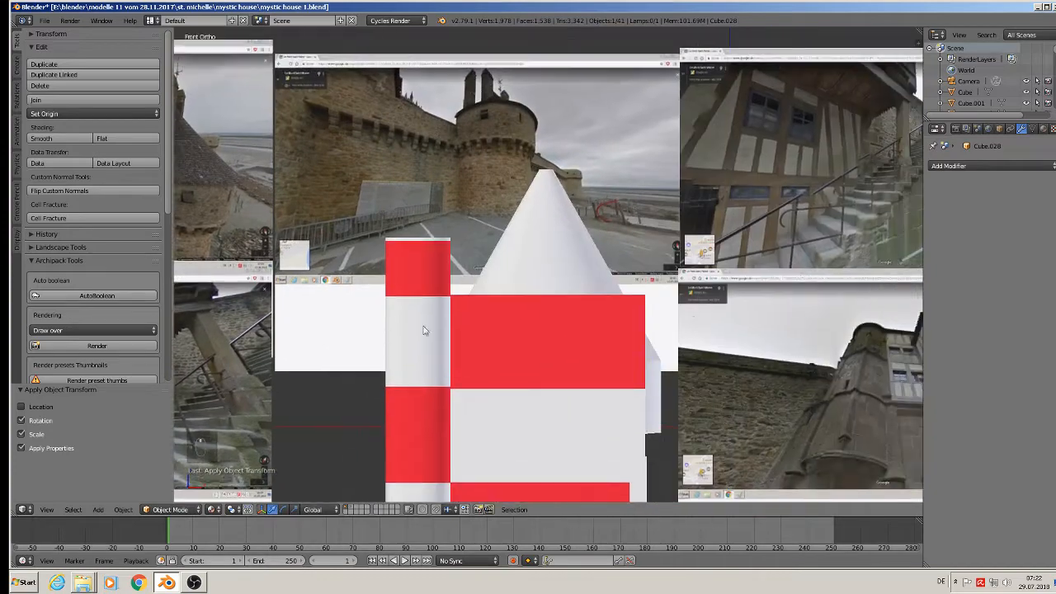
scroll(586, 300, "down", 3)
middle_click_drag(791, 346, 638, 338, "shift")
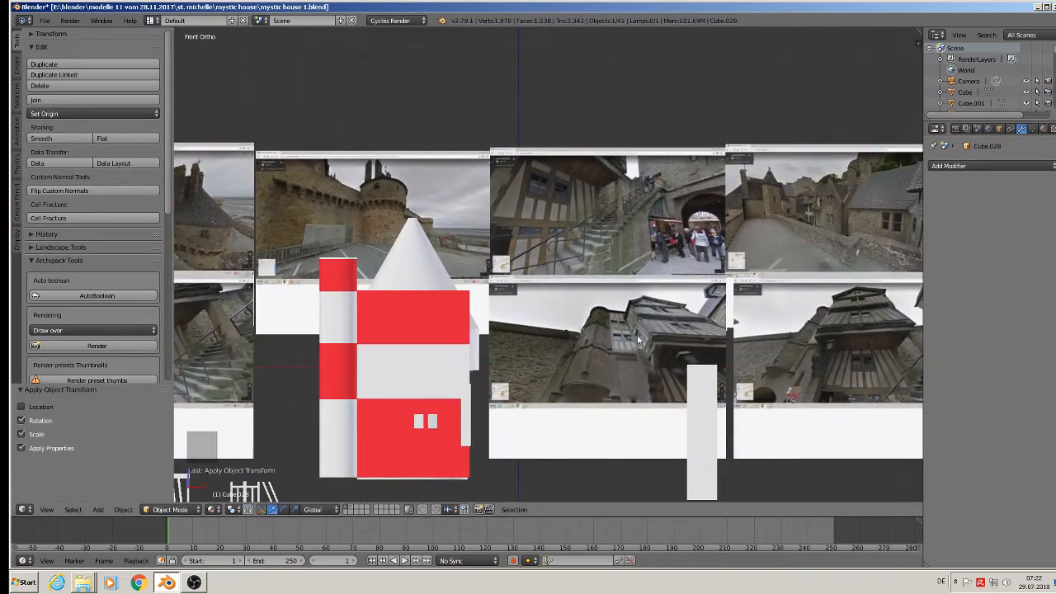
scroll(638, 338, "up", 4)
scroll(602, 333, "down", 8)
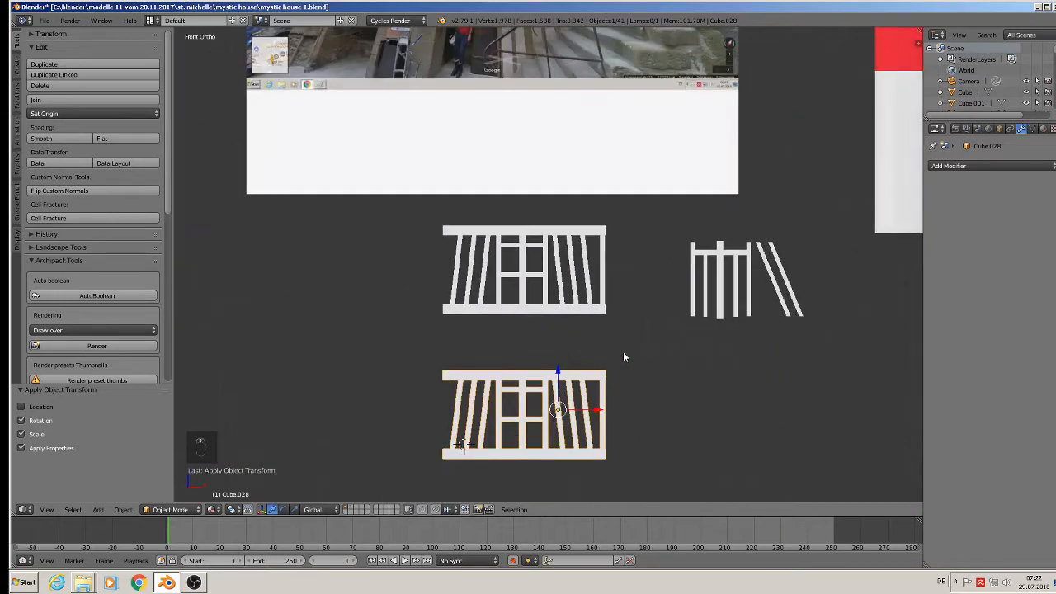
Step: Duplicate the frame's right end post in Edit Mode and place the copy about 0.42 along negative X at the beams' left end
scroll(623, 352, "up", 5)
key("Tab")
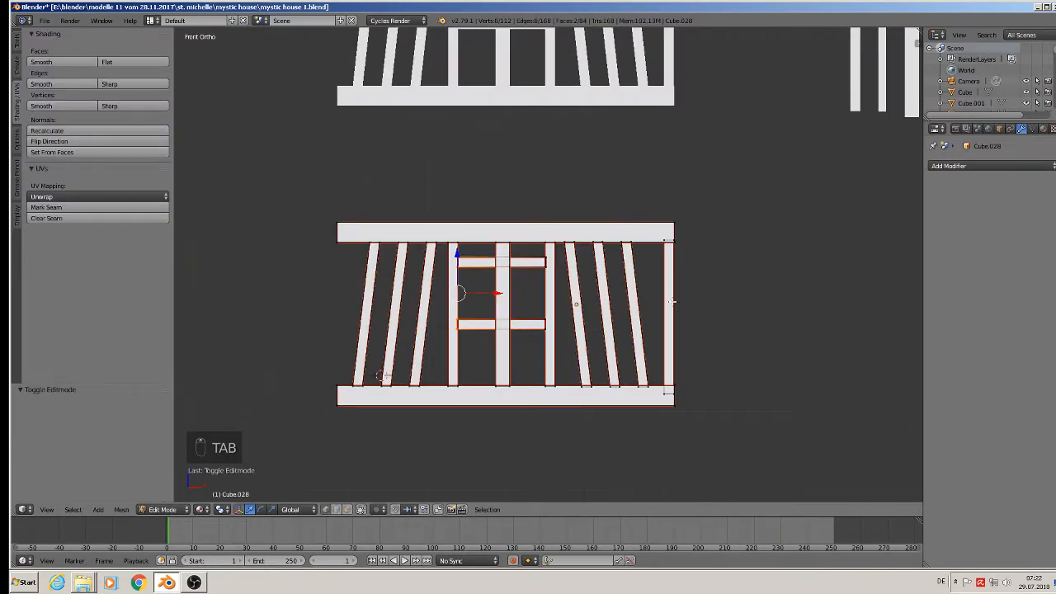
key("a")
key("a")
key("l")
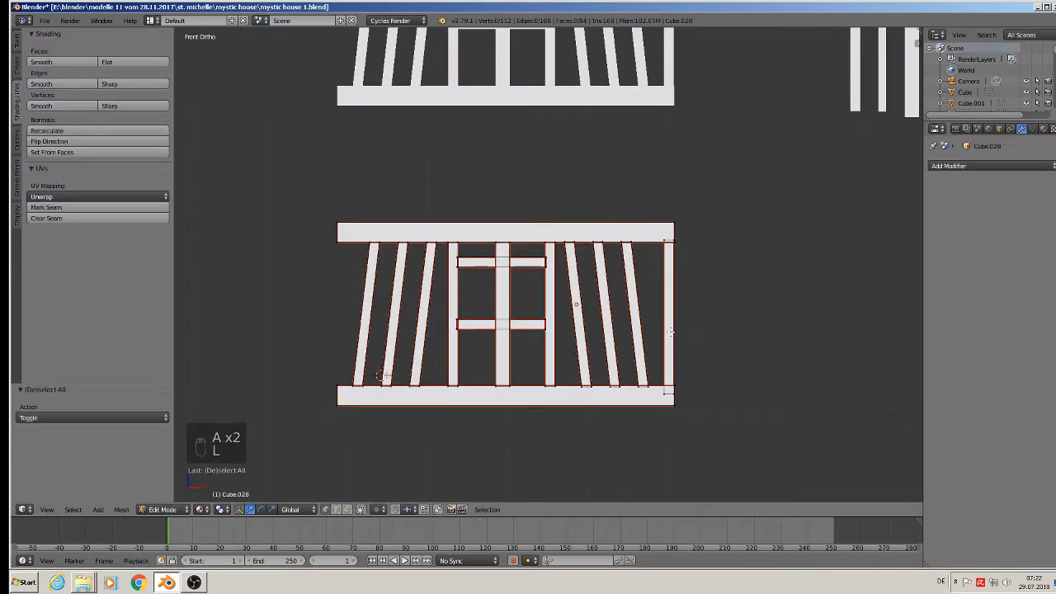
key("l")
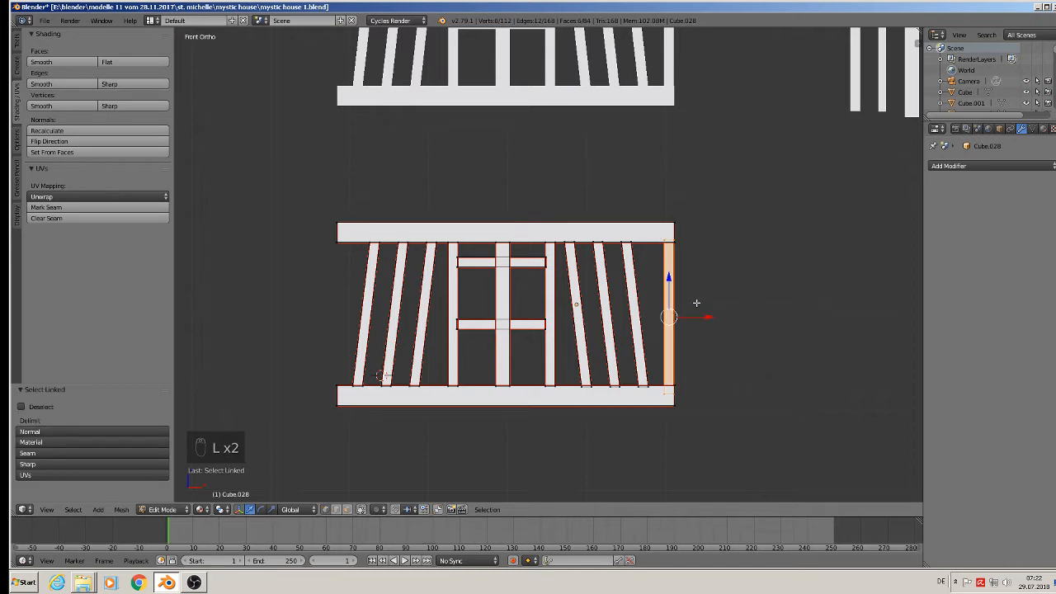
key("shift+d")
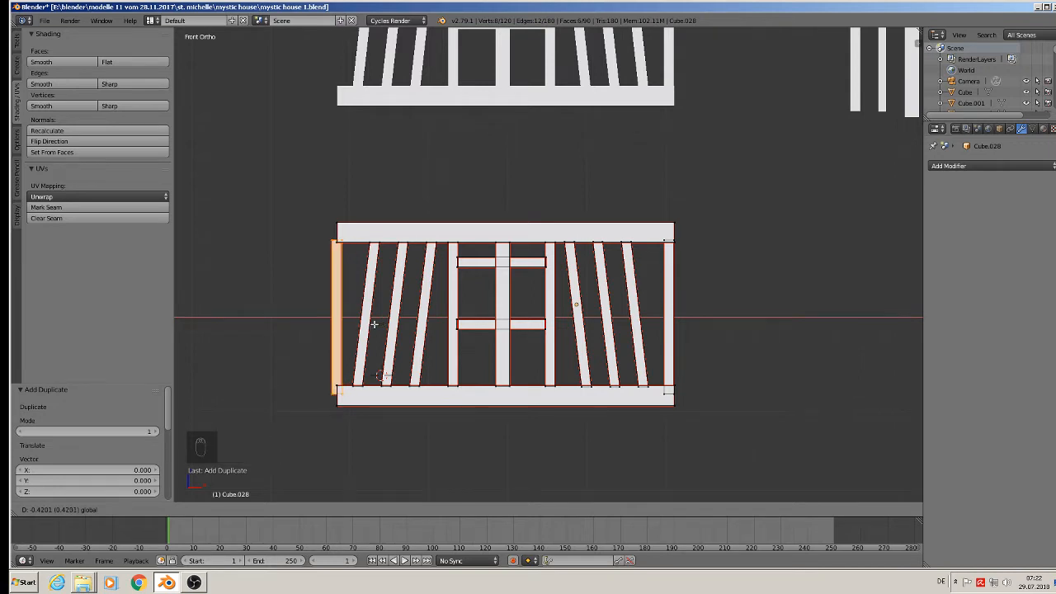
left_click(372, 324)
Step: Extend the upper beam's left end along X to the outer edge of the copied left post
key("a")
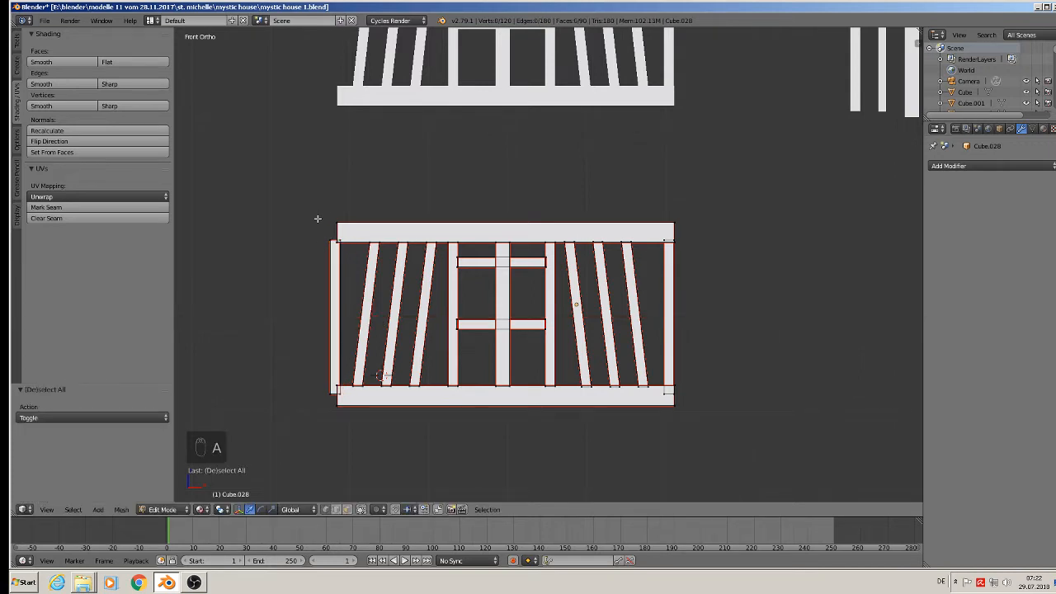
key("c")
left_click(338, 220)
key("Escape")
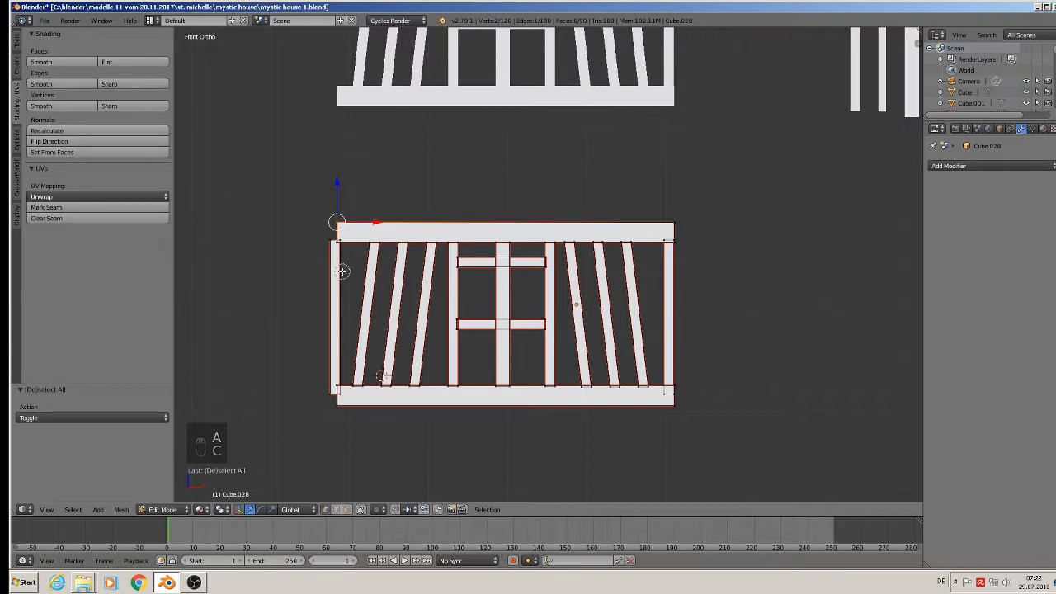
left_click(337, 243)
right_click(337, 242)
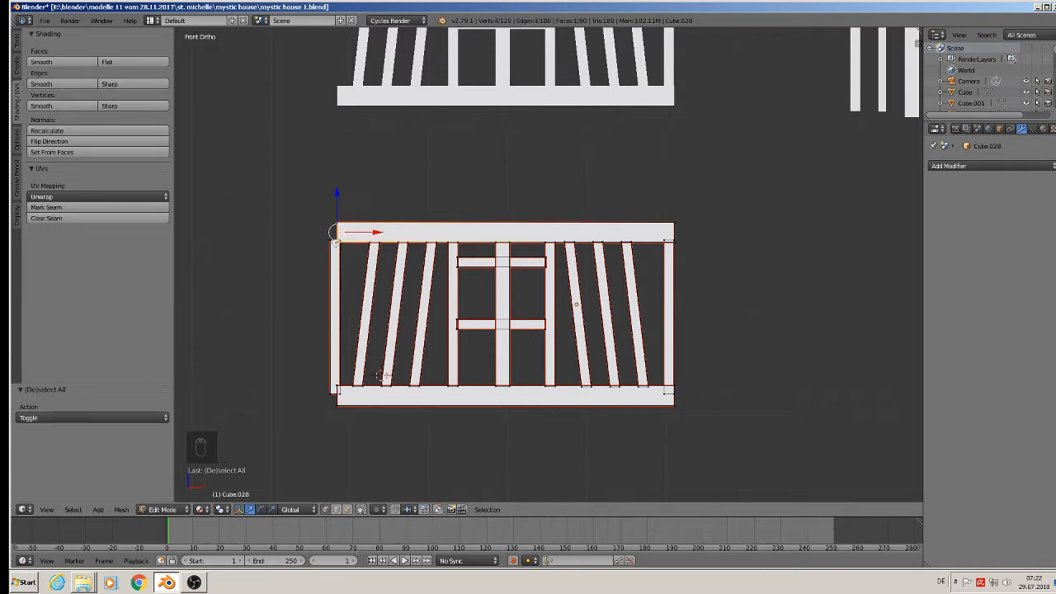
left_click_drag(362, 234, 357, 234)
Step: Extend the lower beam's left end along X to the outer edge of the left post
key("a")
key("c")
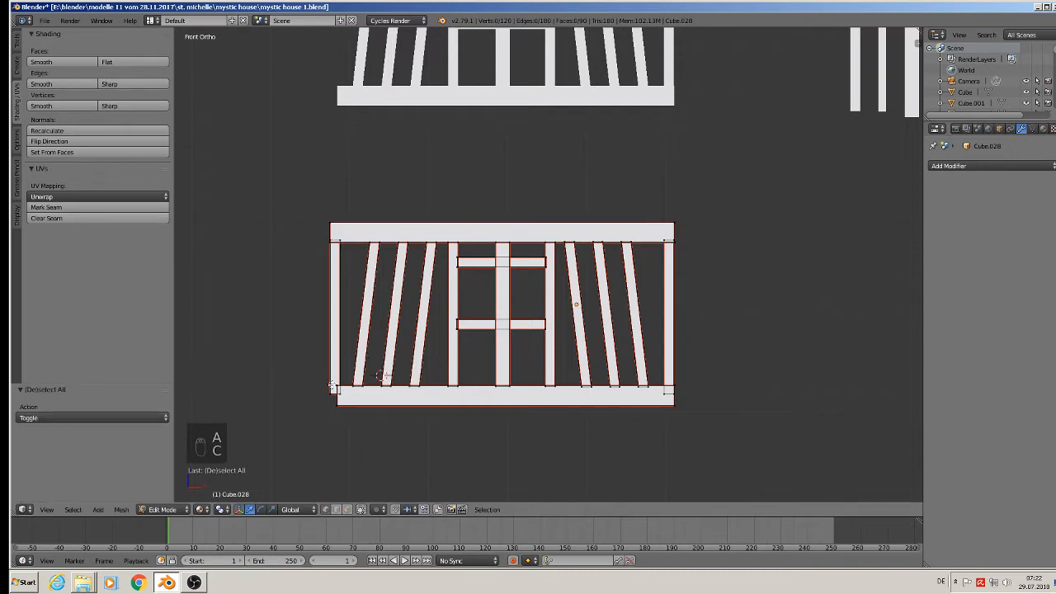
left_click(334, 385)
left_click(338, 406)
right_click(338, 406)
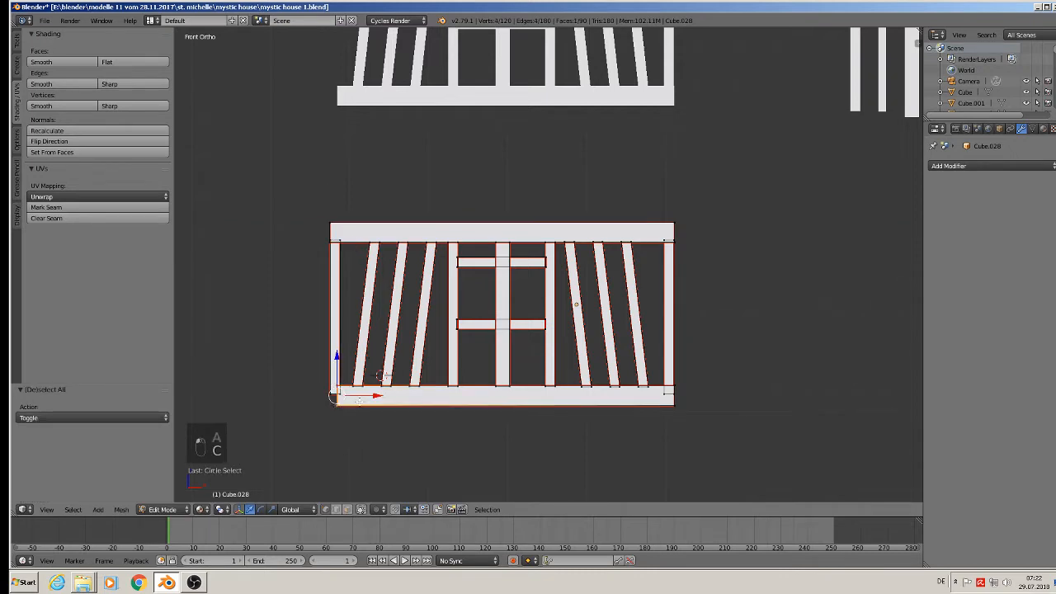
left_click_drag(369, 394, 364, 396)
Step: Return to Object Mode and save the blend file
key("Tab")
scroll(384, 380, "down", 3)
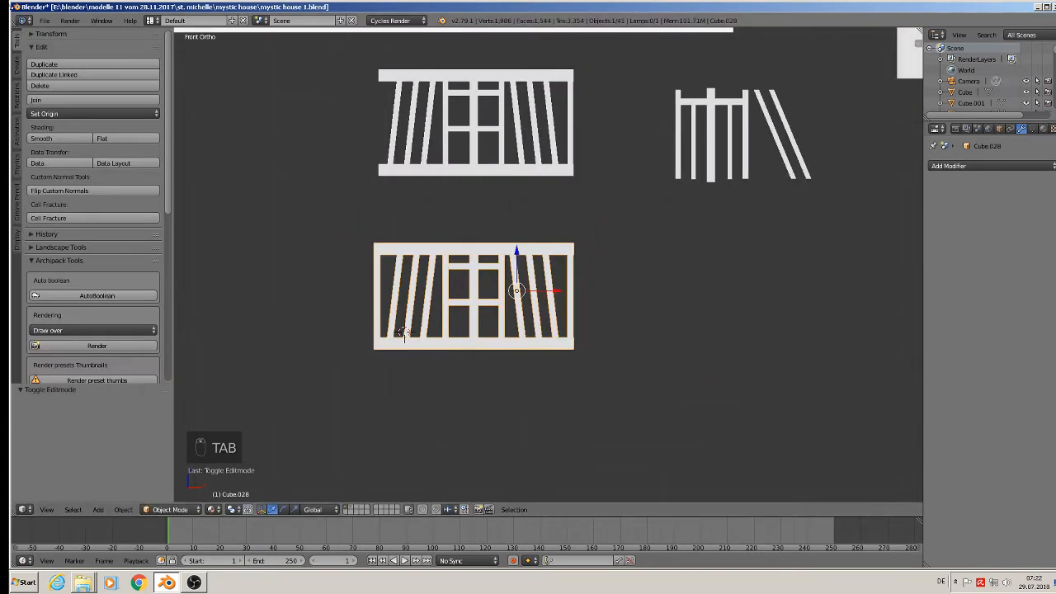
left_click(41, 21)
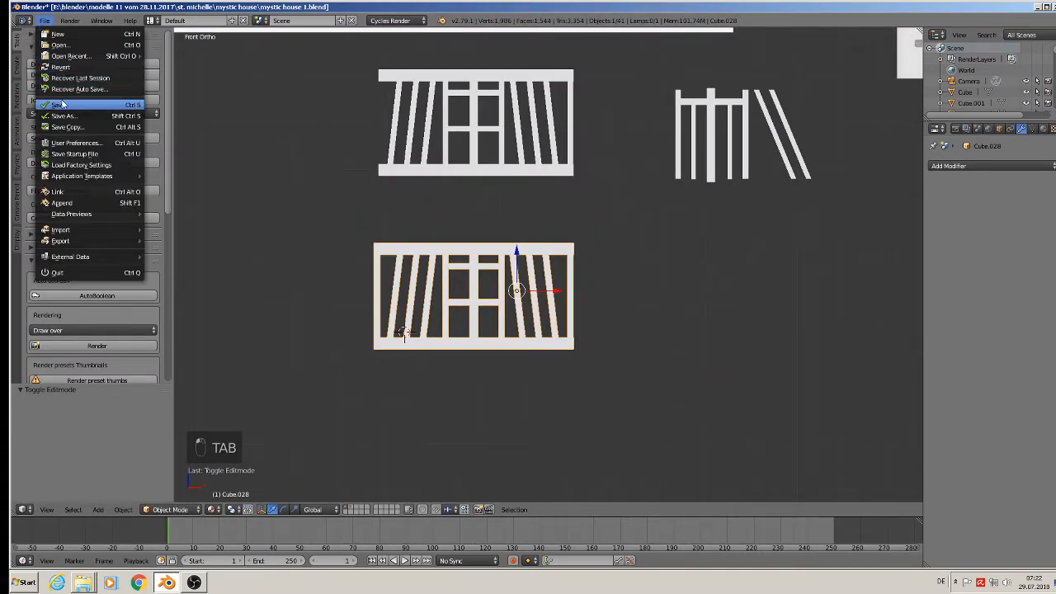
left_click(62, 105)
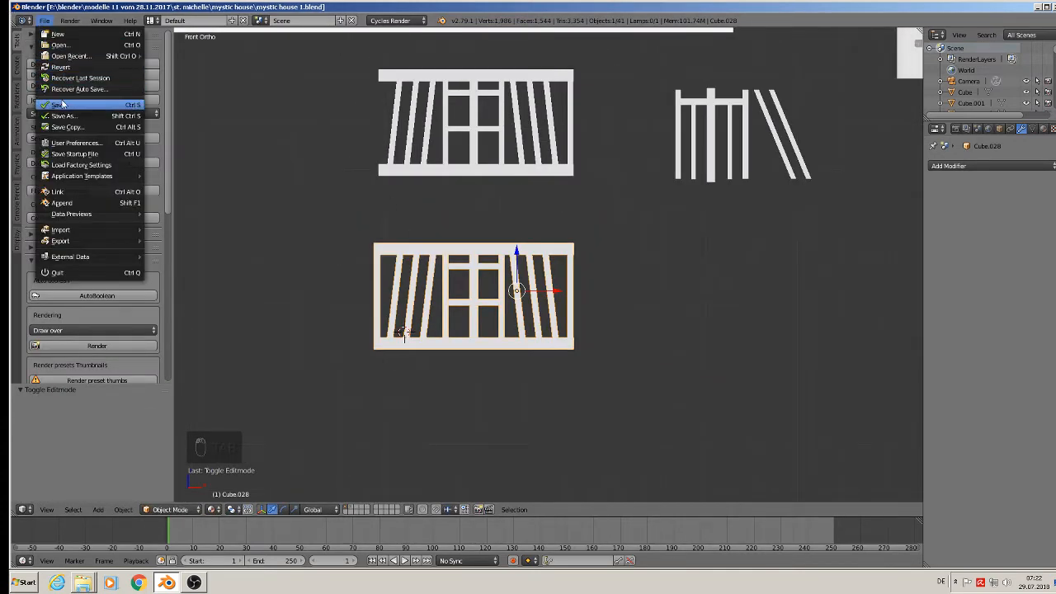
Step: Apply rotation and scale to the completed frame and set its origin to geometry
left_click(123, 509)
mouse_move(134, 426)
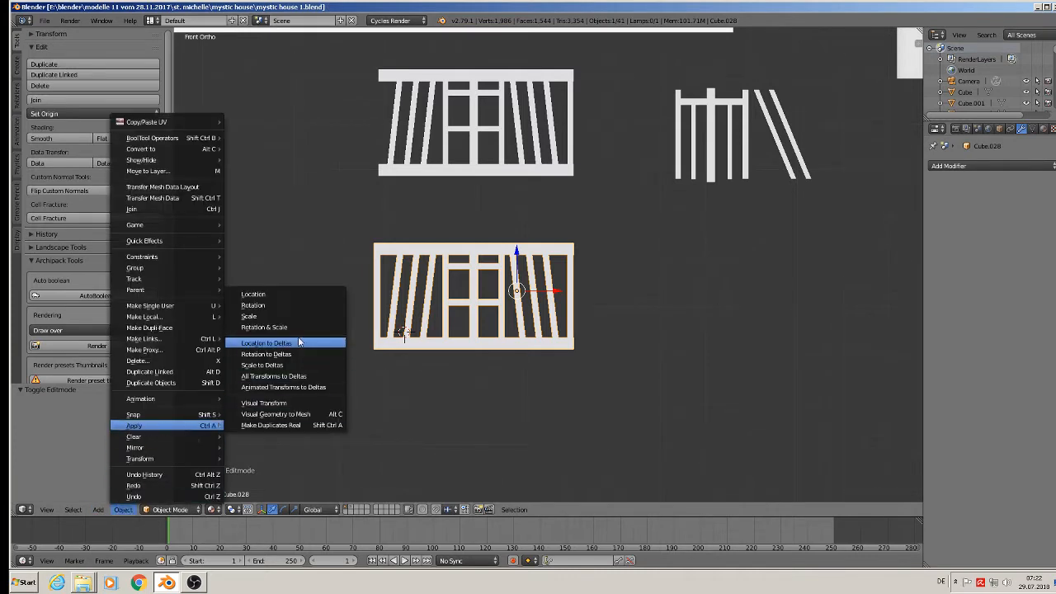
left_click(268, 327)
left_click(87, 114)
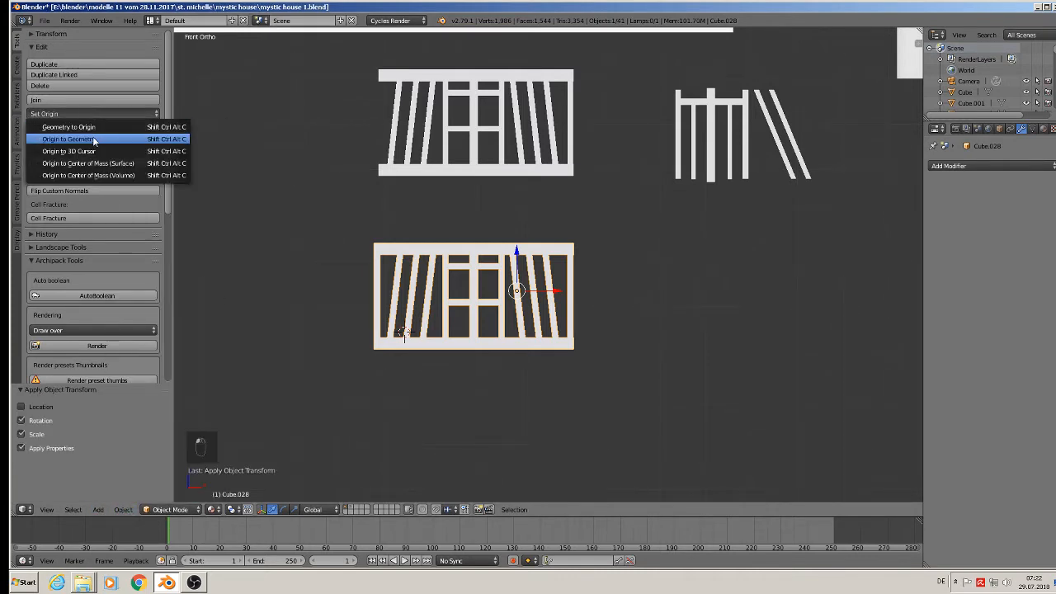
left_click(94, 141)
Step: Create a new material for the frame and name it "crazy house wood"
left_click(1043, 129)
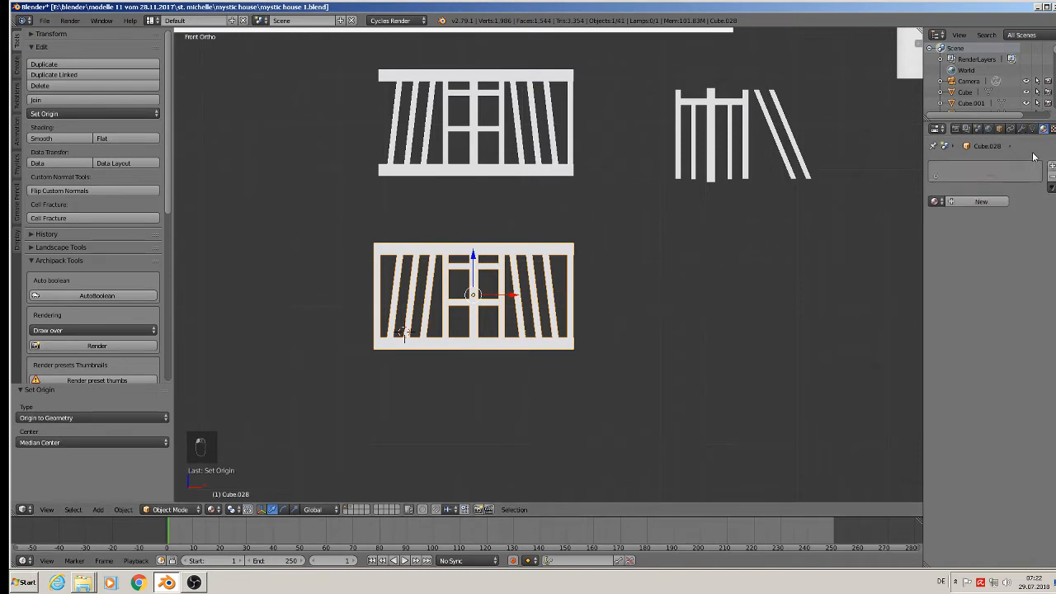
left_click(954, 202)
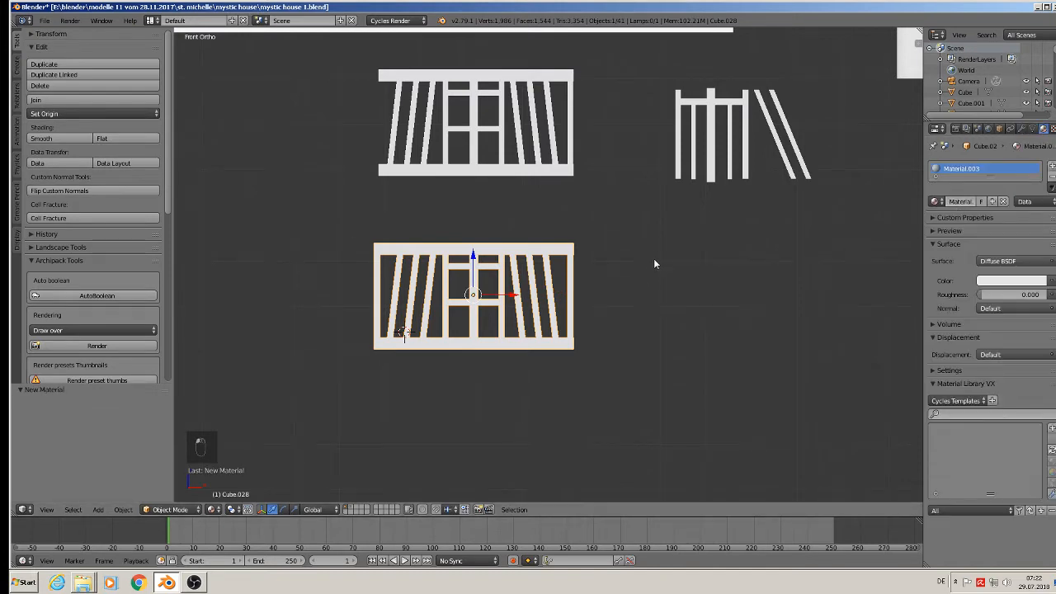
scroll(655, 255, "down", 4)
scroll(462, 213, "up", 7)
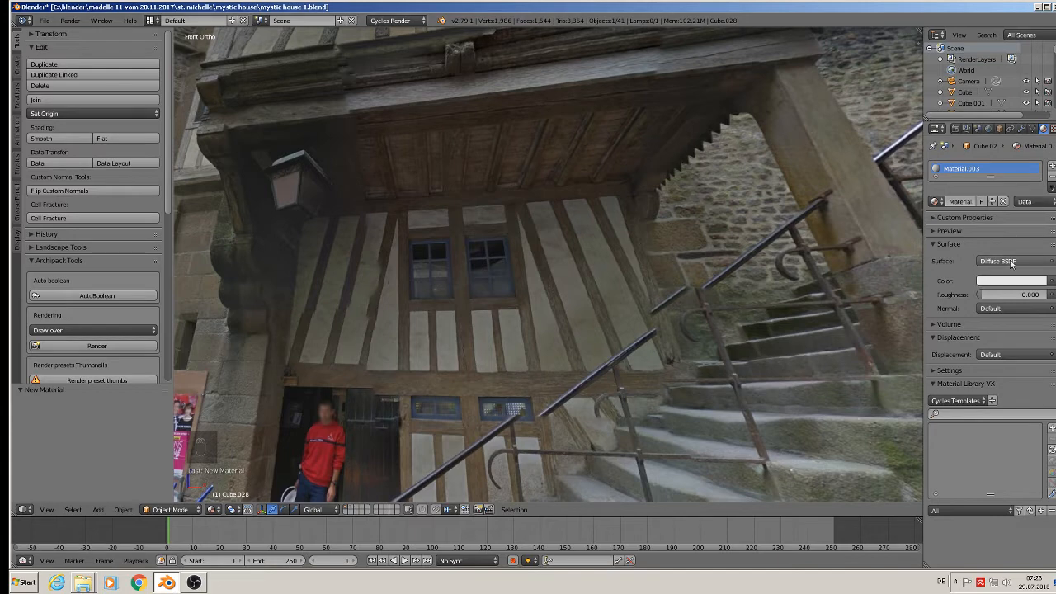
left_click(971, 203)
type("crazy house wood")
key("Return")
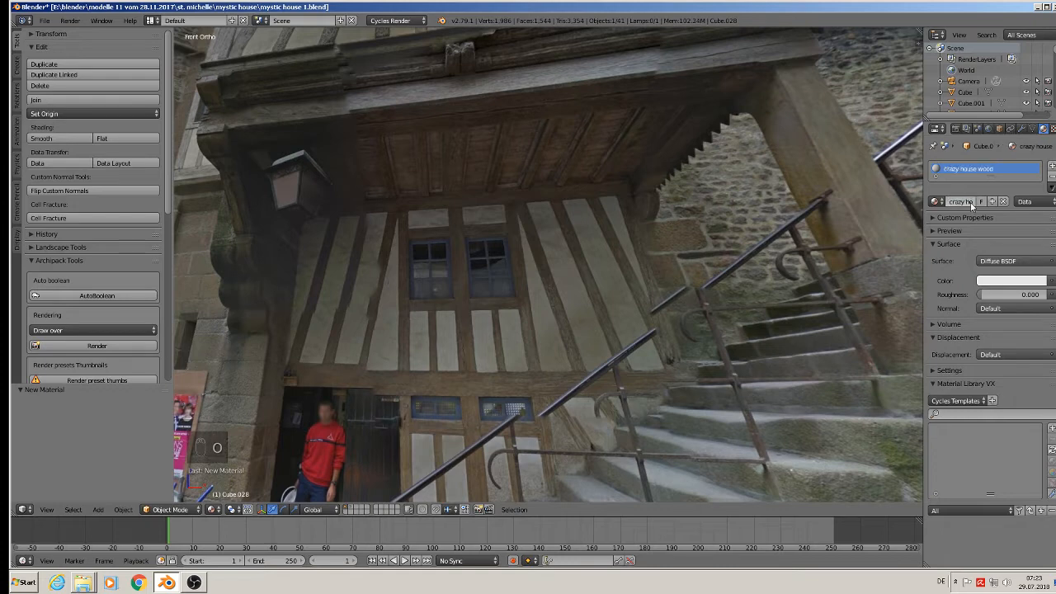
Step: Set the wood material's surface to Principled BSDF and use an Image Texture for its base color
left_click(1021, 262)
left_click(994, 262)
left_click(948, 419)
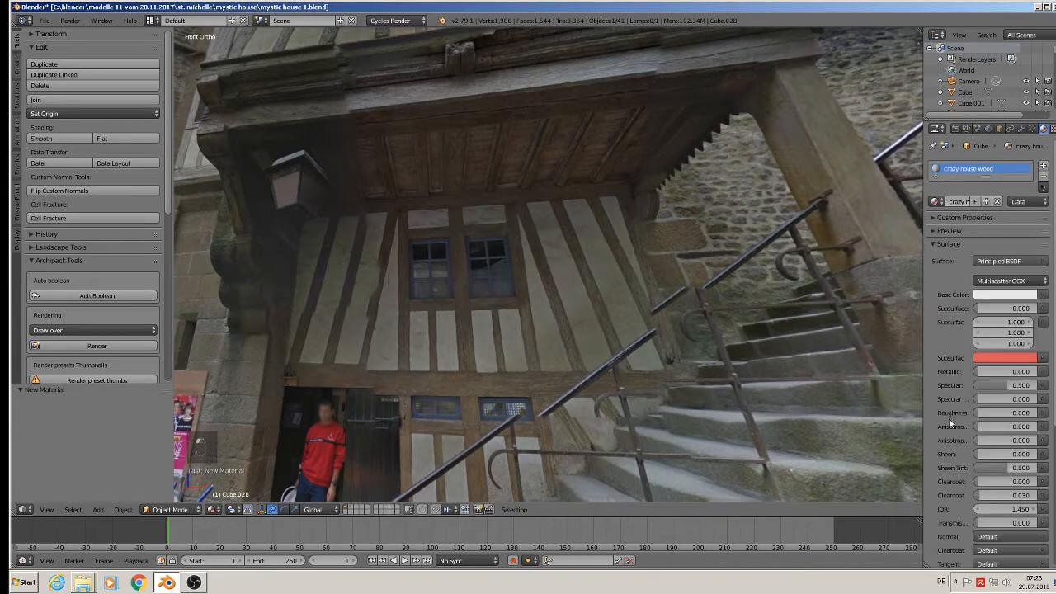
left_click(1043, 295)
left_click(851, 199)
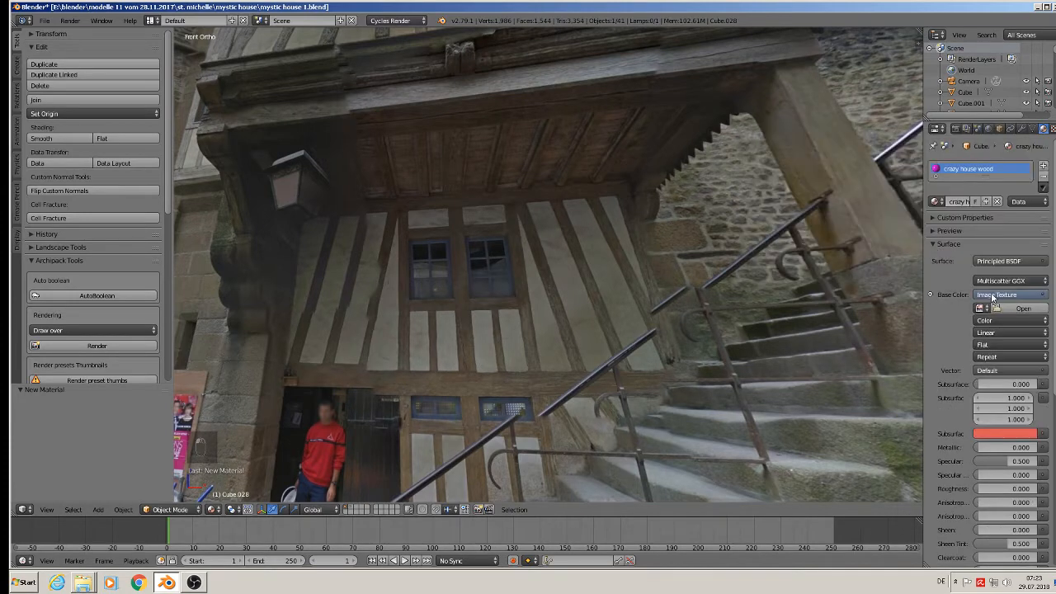
Step: Load "holz Bretter viele grau.jpg" from the textur folder as the base color image, browsing with thumbnails
left_click(974, 309)
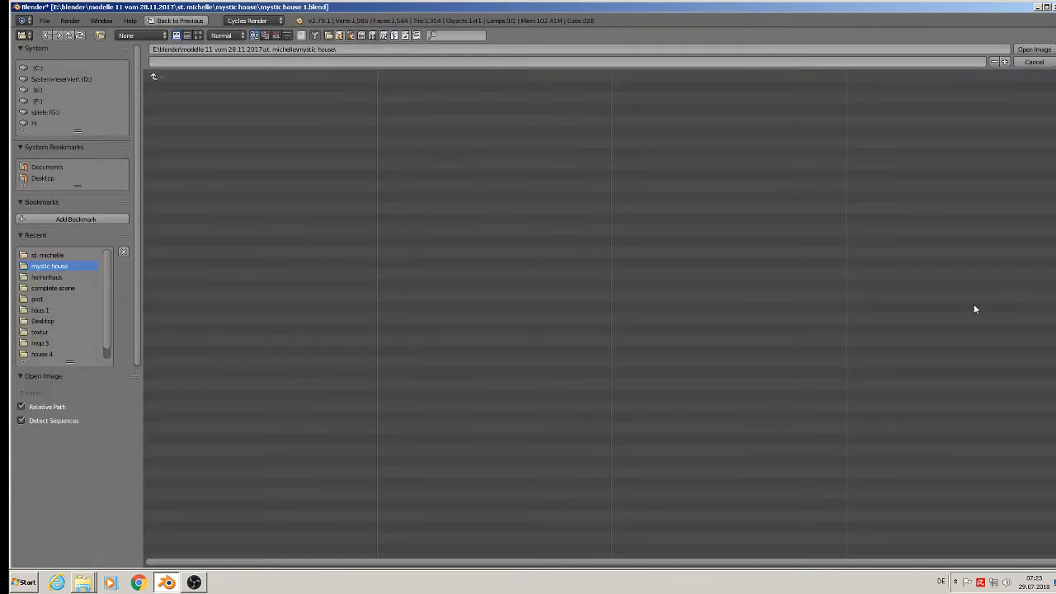
left_click(61, 258)
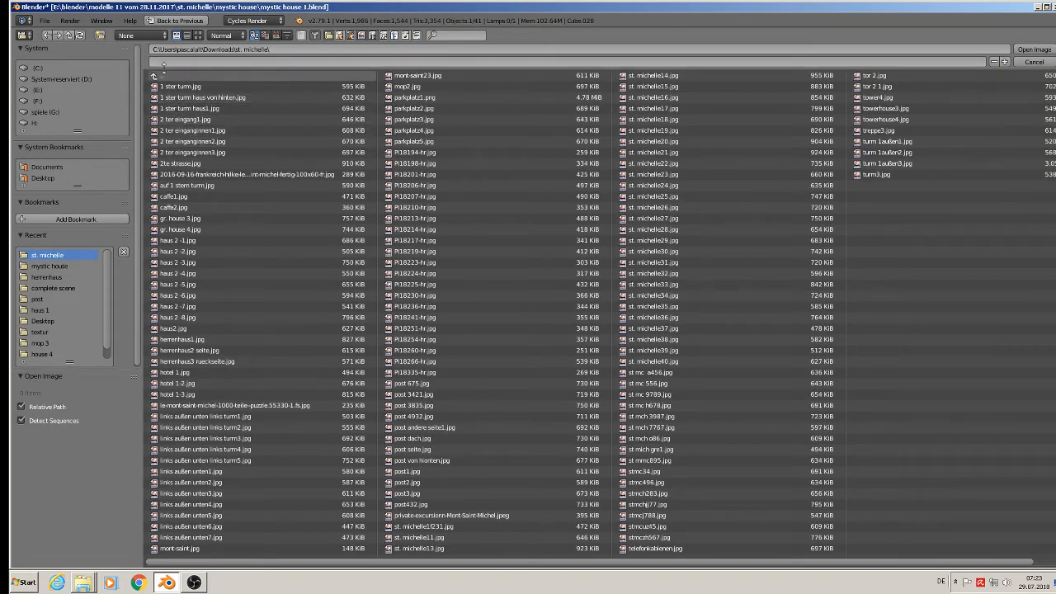
left_click(54, 278)
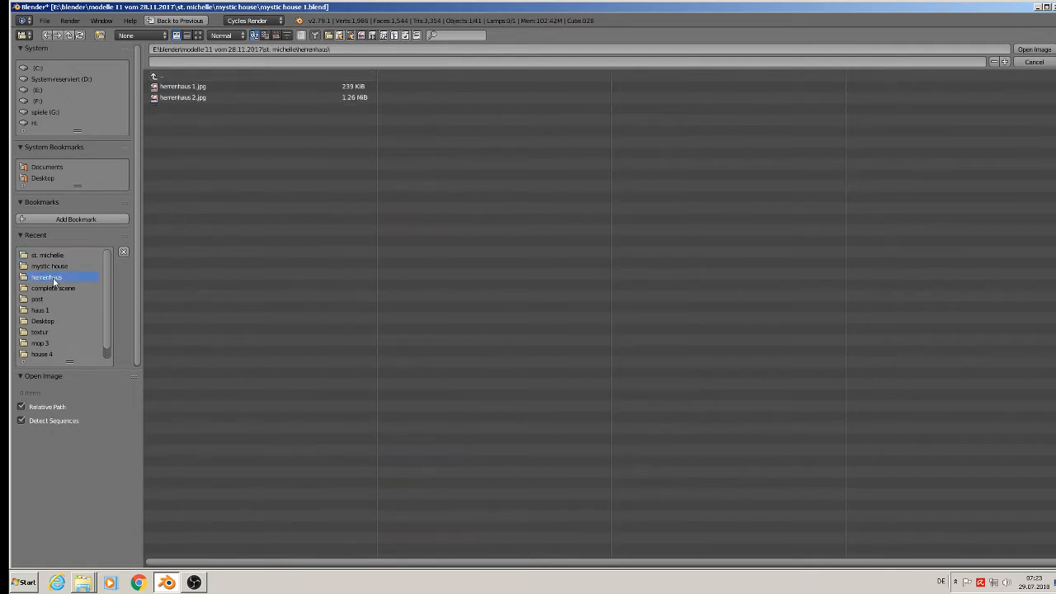
left_click(176, 76)
left_click(193, 229)
left_click(198, 34)
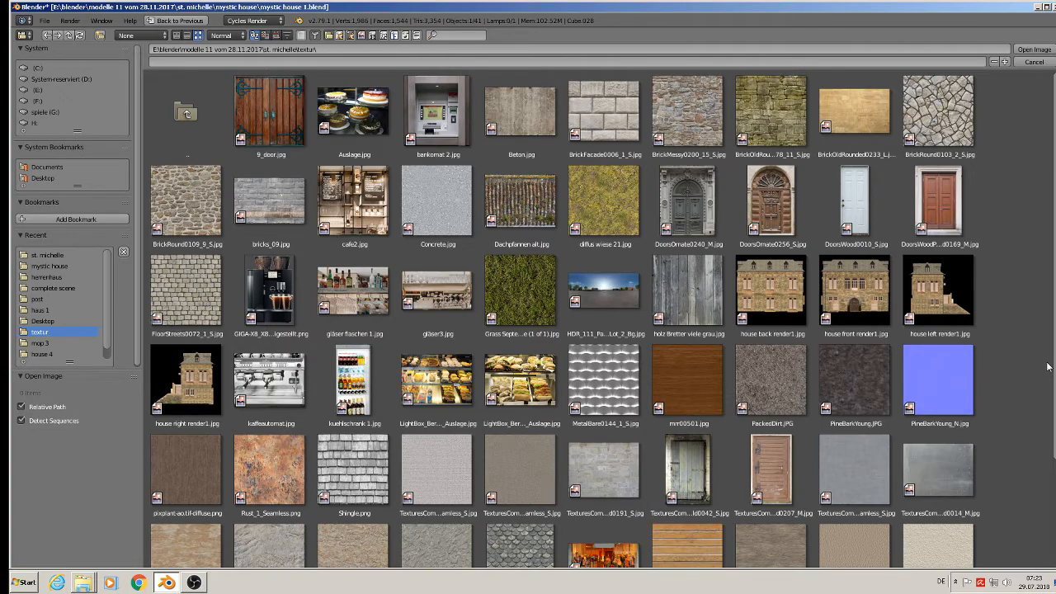
scroll(1048, 366, "down", 1)
scroll(1048, 366, "down", 1)
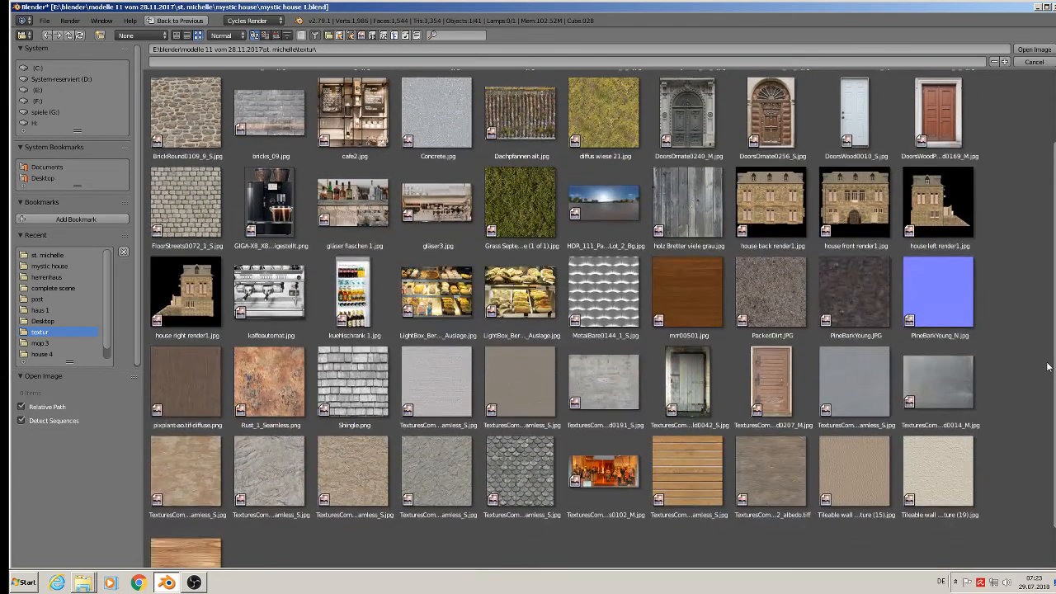
scroll(1047, 367, "down", 1)
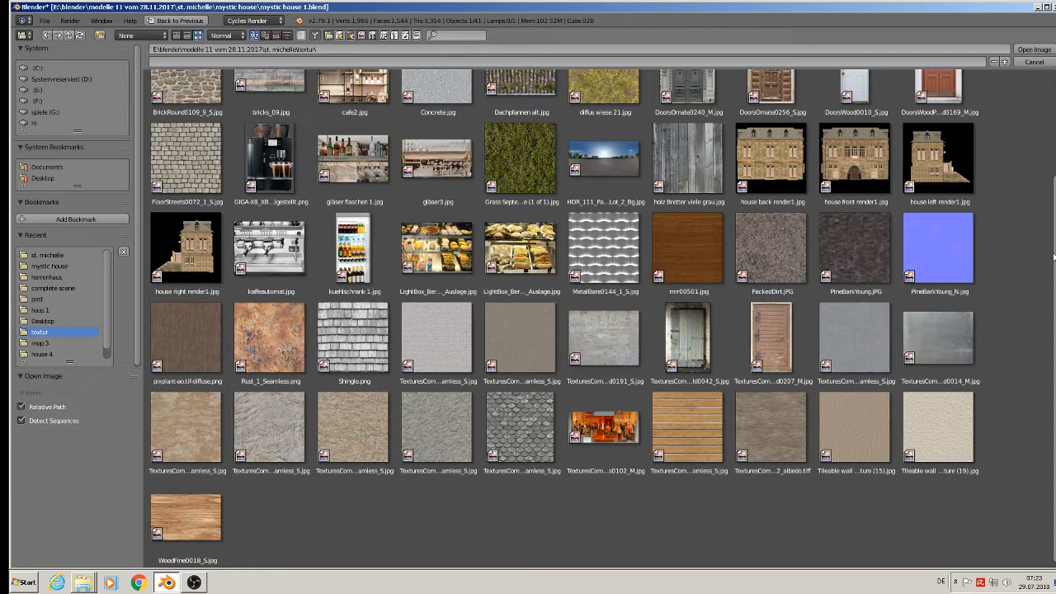
scroll(1047, 266, "up", 3)
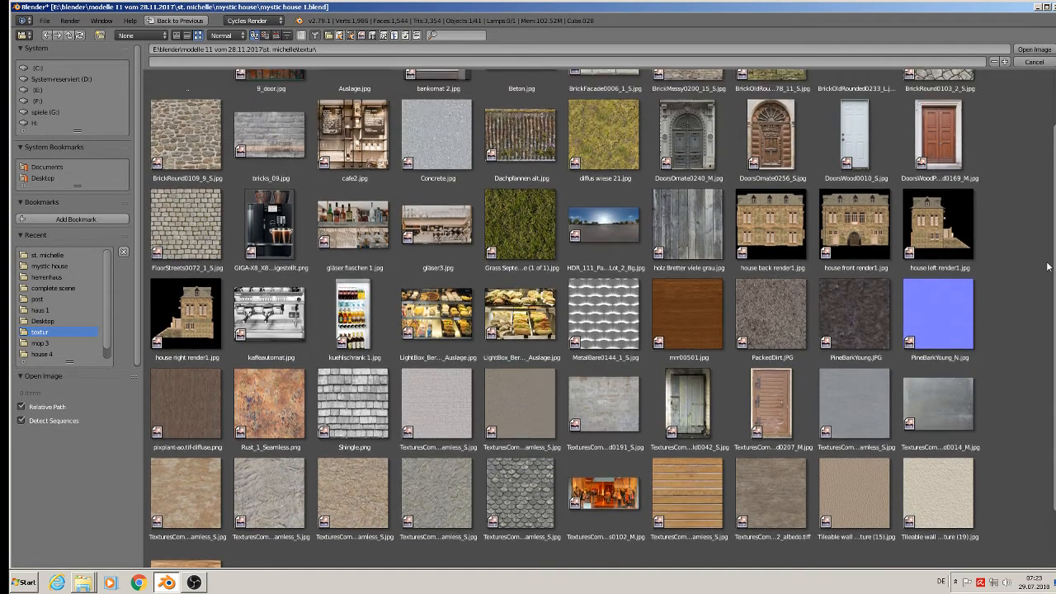
scroll(1047, 266, "up", 1)
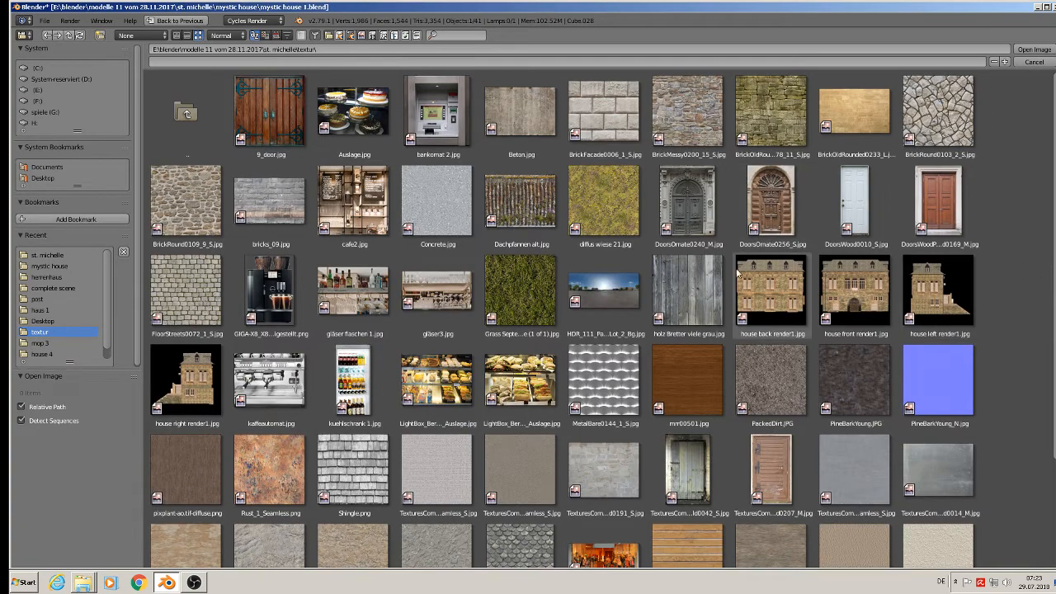
double_click(699, 300)
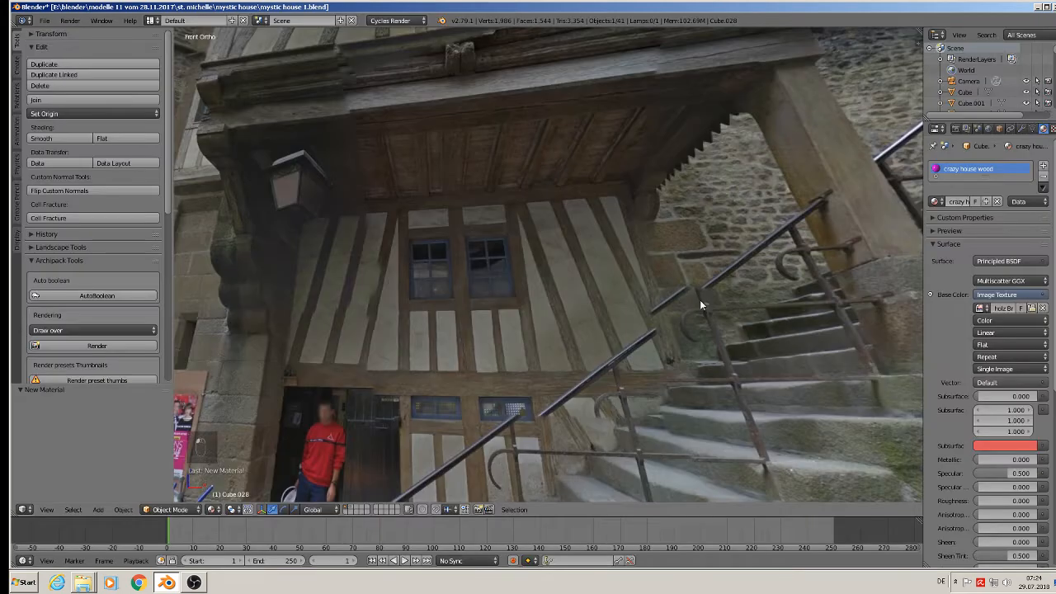
Step: Select the frame's entire mesh in Edit Mode and UV-map it with Cube Projection
scroll(698, 299, "down", 11)
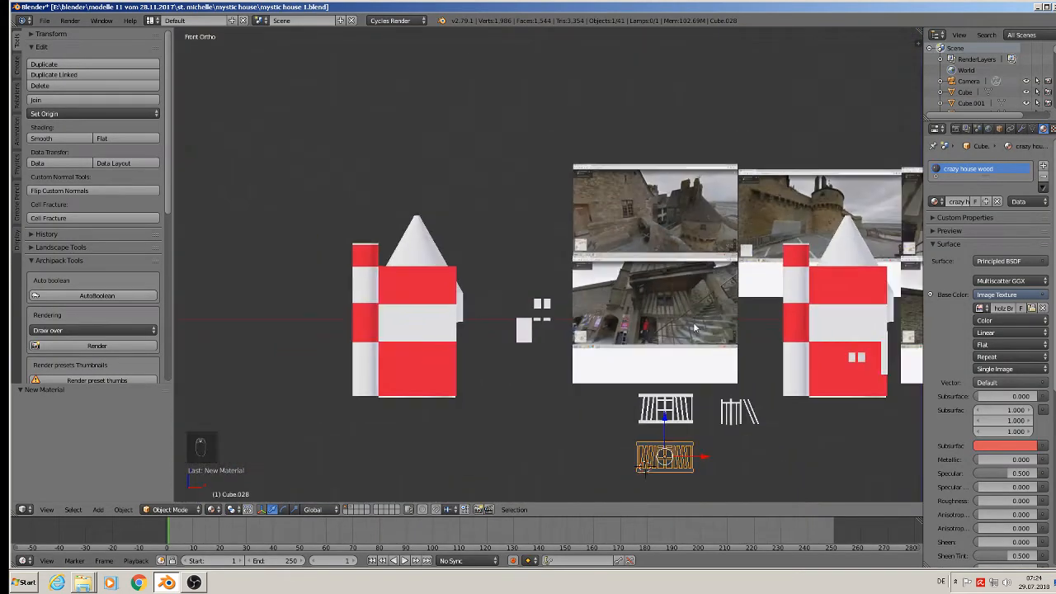
middle_click_drag(714, 352, 648, 262, "shift")
scroll(658, 286, "up", 7)
middle_click_drag(537, 449, 568, 274, "shift")
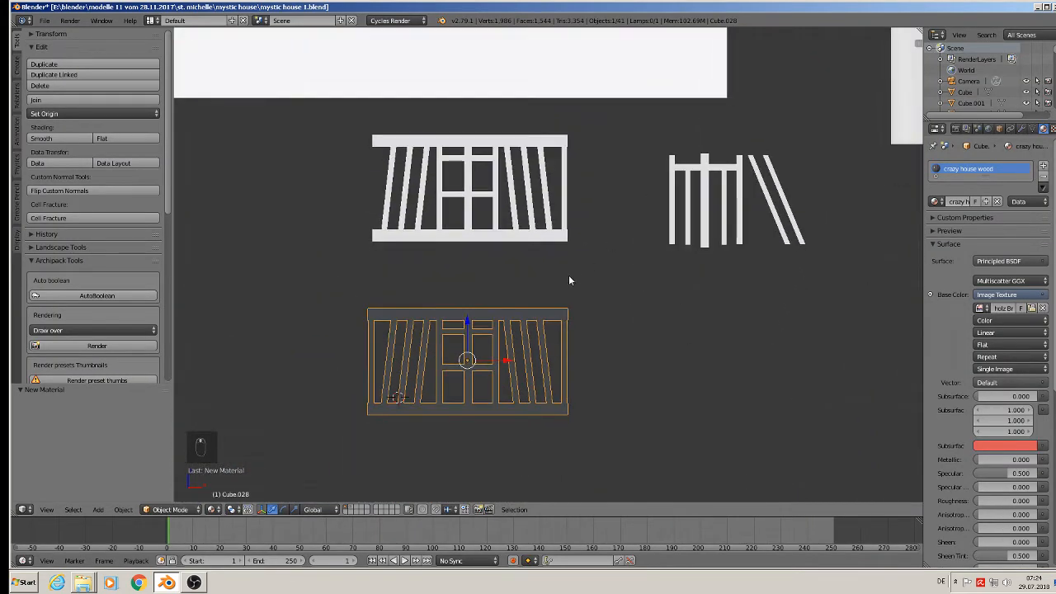
scroll(570, 277, "up", 2)
key("Tab")
key("a")
key("a")
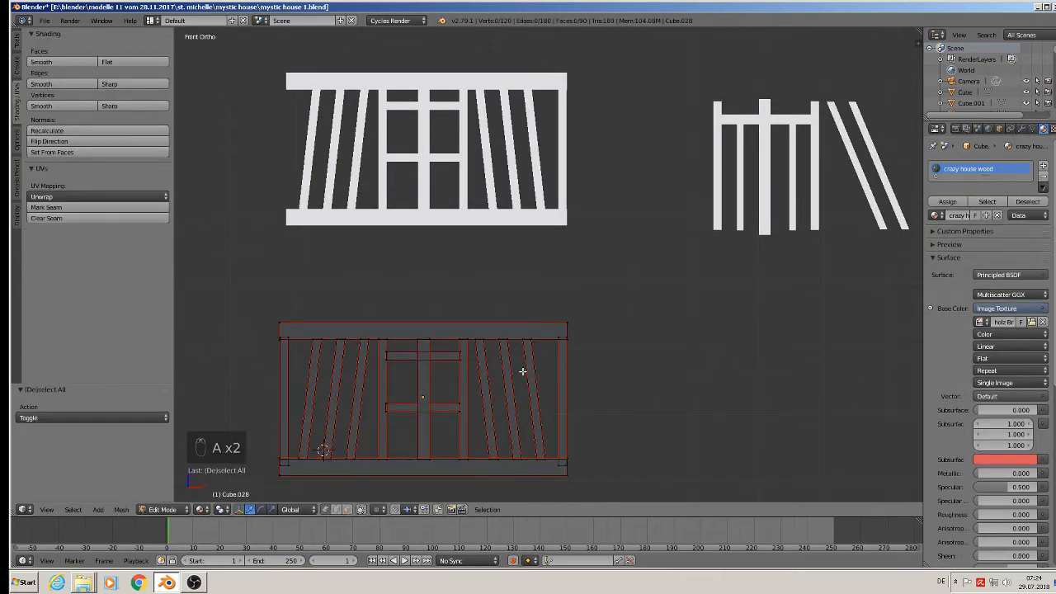
key("a")
key("a")
key("u")
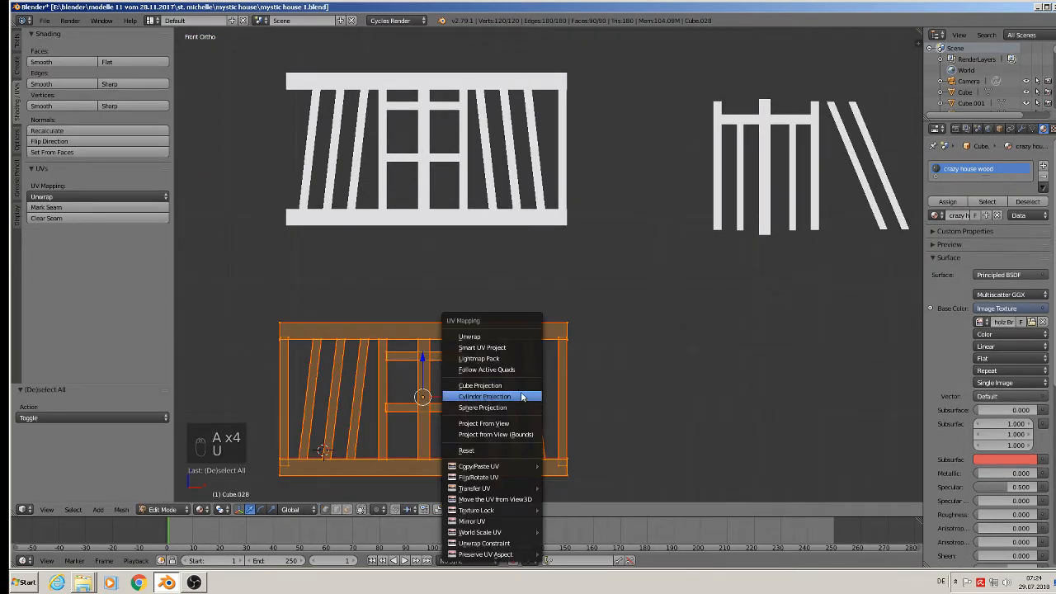
left_click(521, 386)
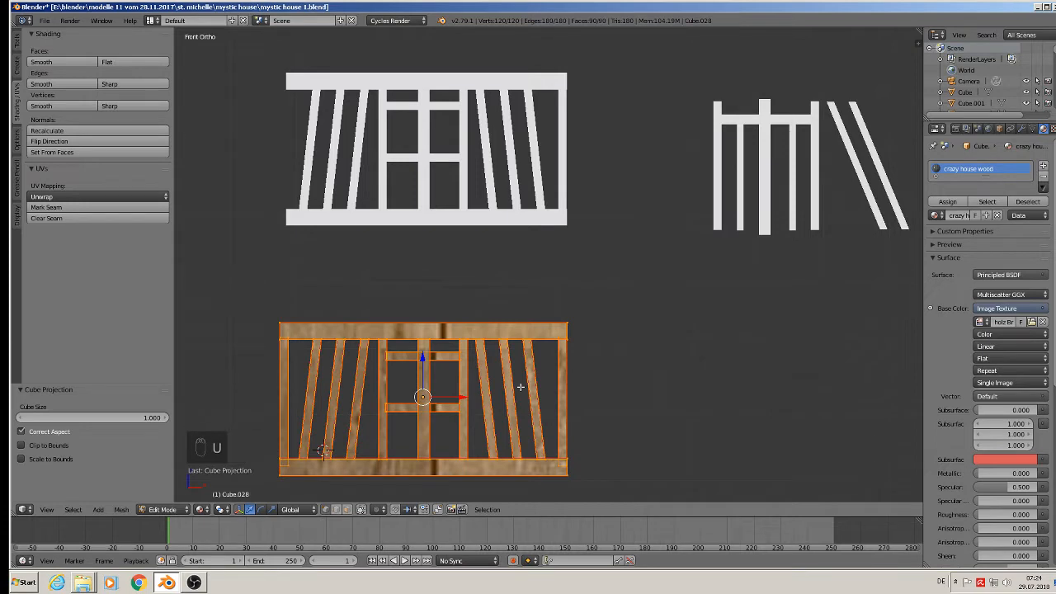
Step: Remap the selected frame's UVs with Project From View from the front view
scroll(520, 387, "down", 1)
middle_click_drag(413, 402, 665, 295, "shift")
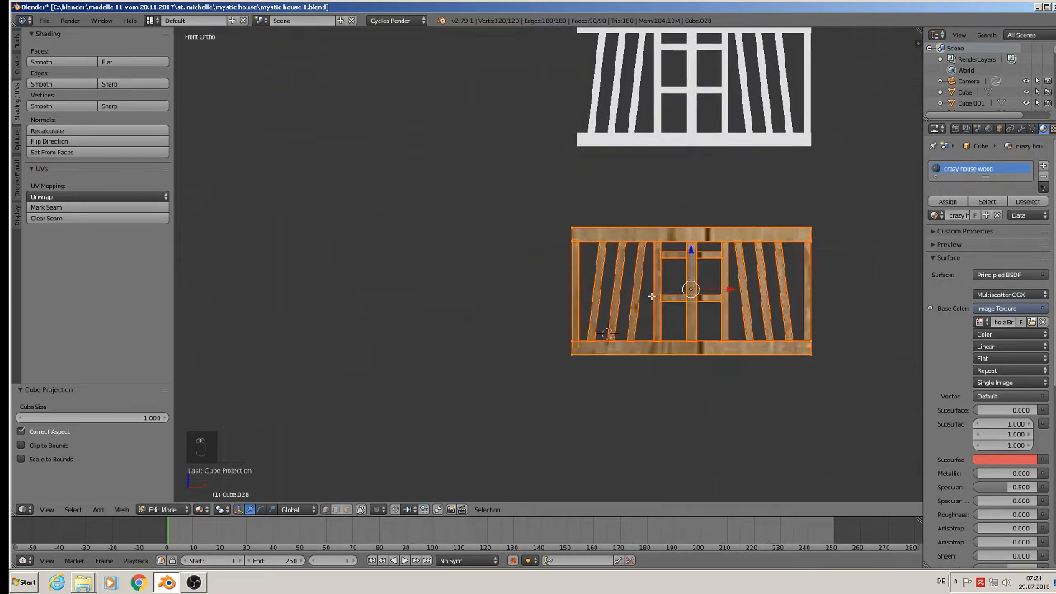
scroll(648, 295, "up", 1)
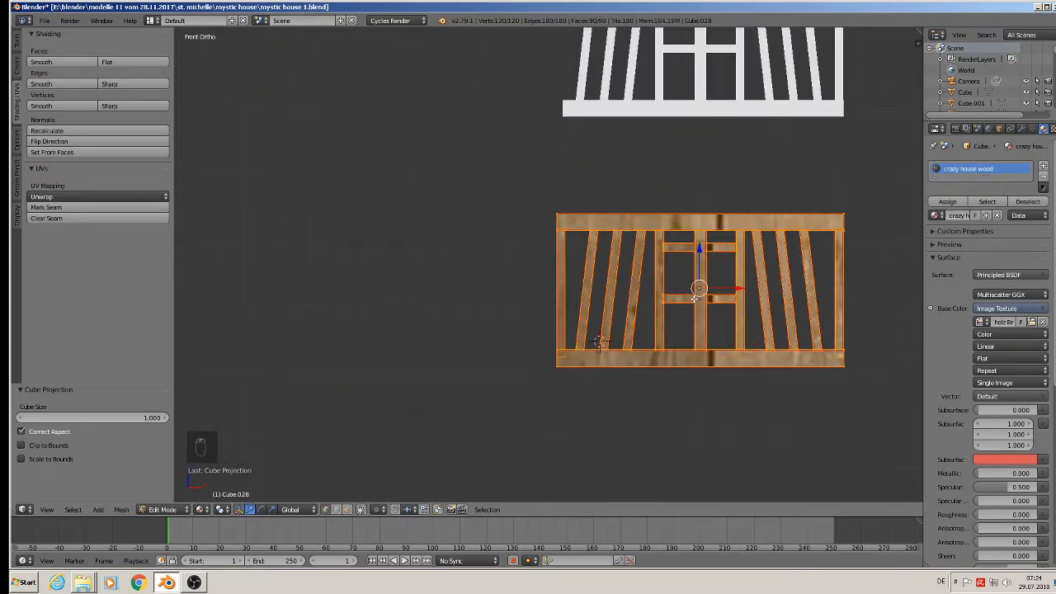
key("u")
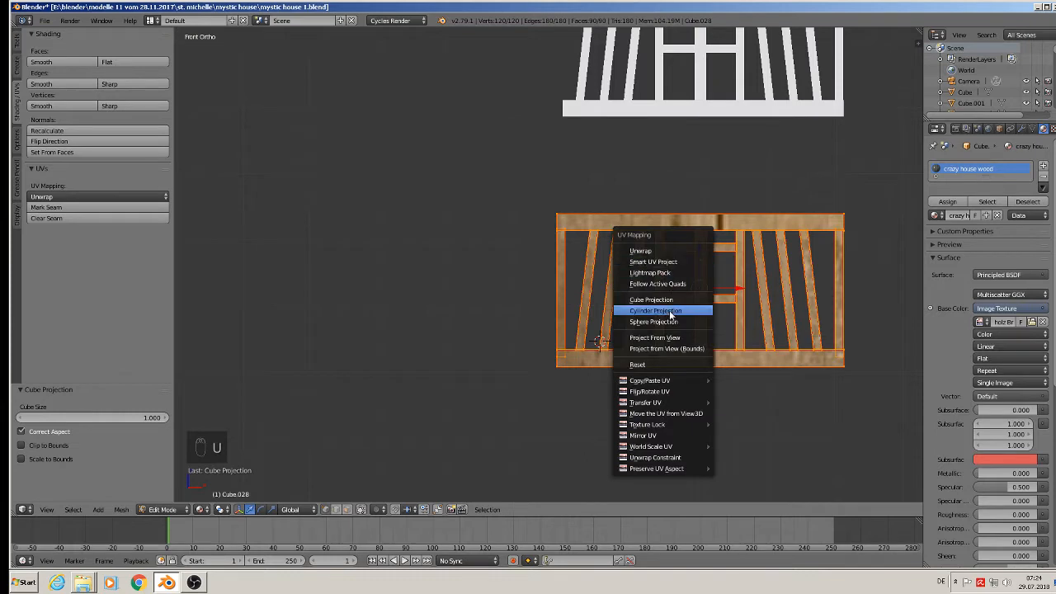
left_click(674, 337)
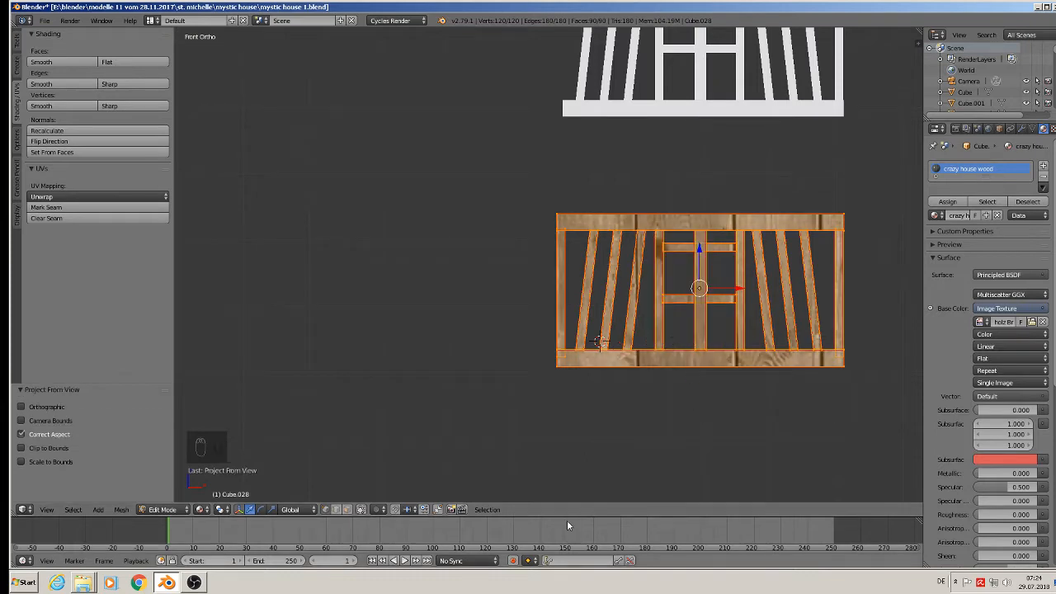
Step: Enlarge the timeline area to about half the window height and switch it to the Node Editor
left_click_drag(541, 515, 541, 327)
left_click(23, 560)
left_click(58, 438)
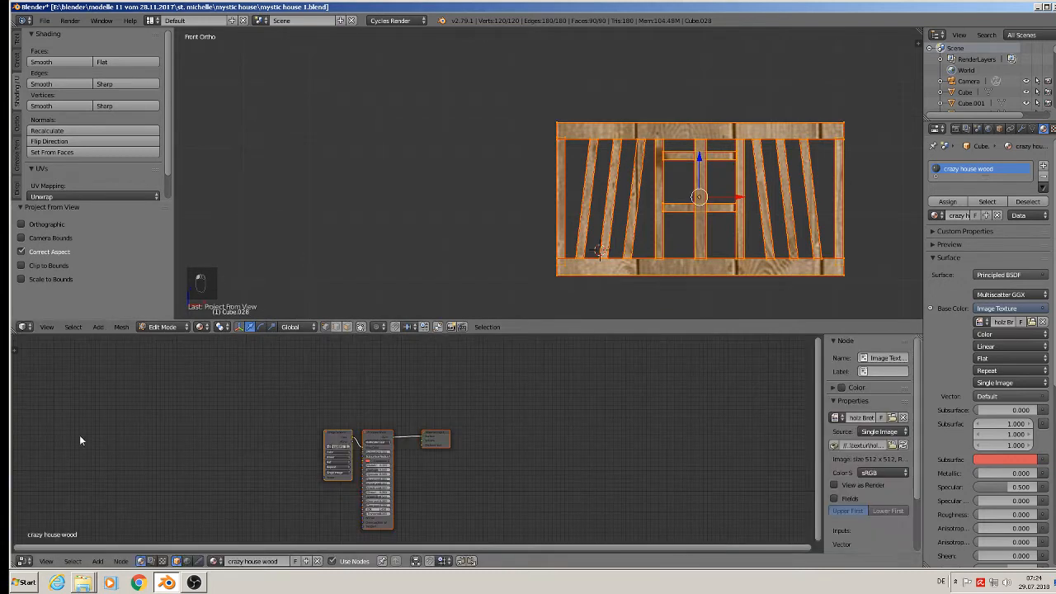
Step: Split the Node Editor area into two side by side, hide the first one's properties, and make the second a UV/Image Editor
left_click_drag(918, 334, 467, 335)
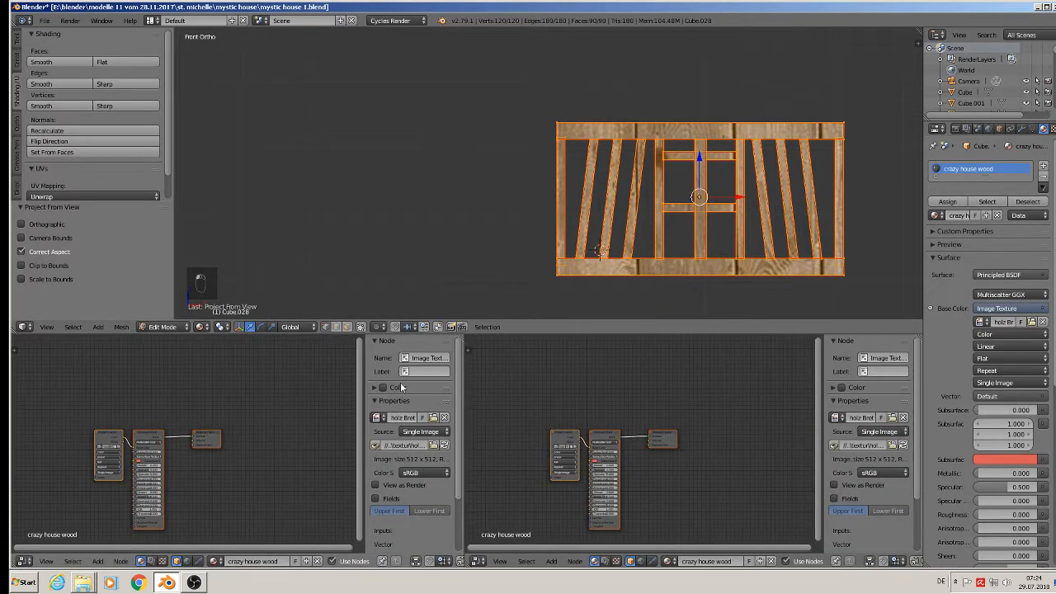
key("n")
left_click(477, 561)
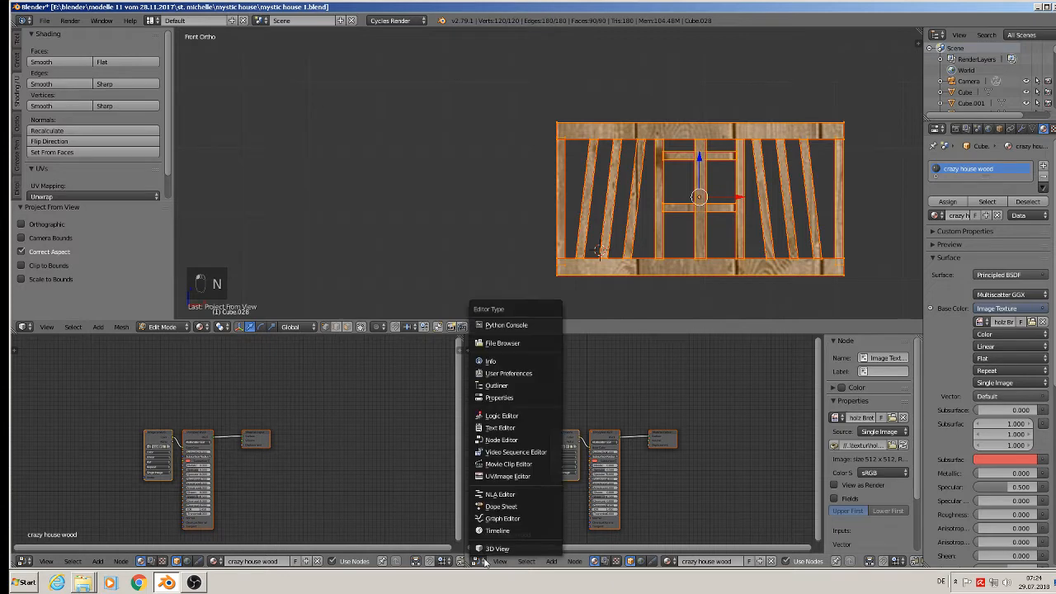
left_click(509, 476)
scroll(707, 446, "up", 3)
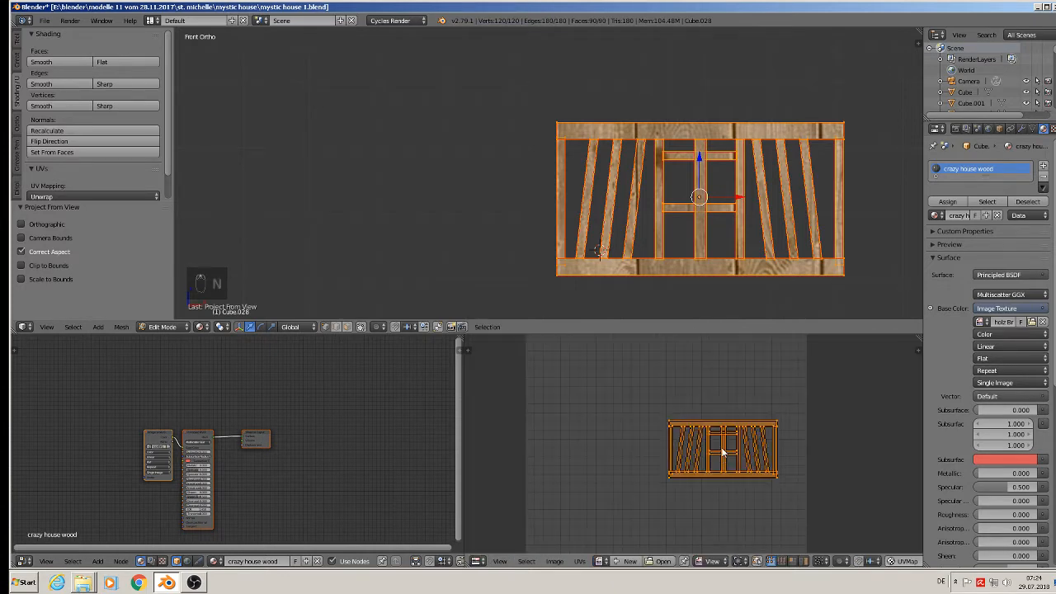
Step: Load holz Bretter viele grau.jpg as the background image behind the frame's UV layout
left_click(600, 561)
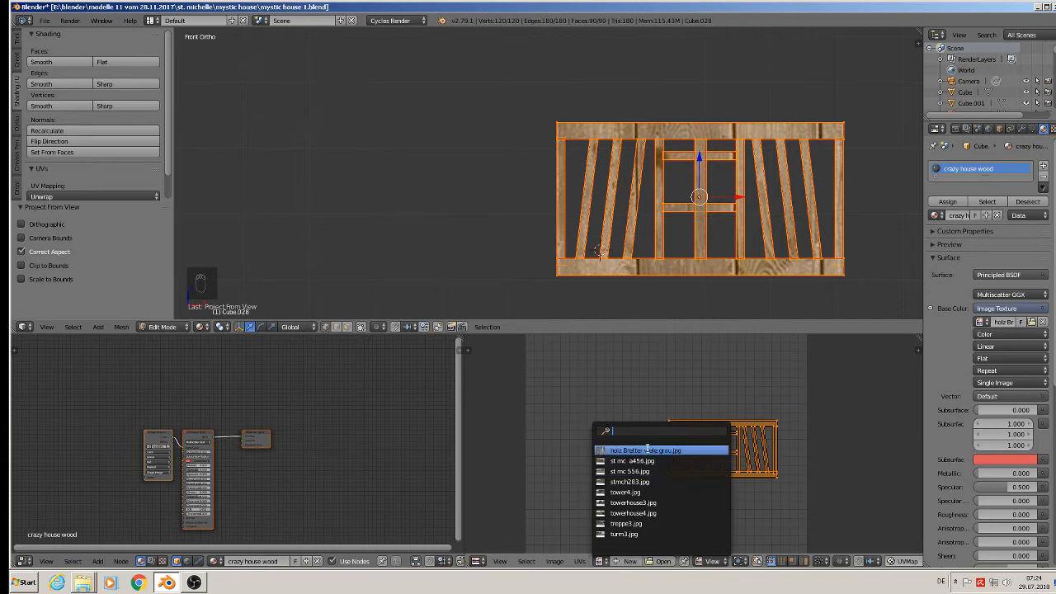
left_click(678, 449)
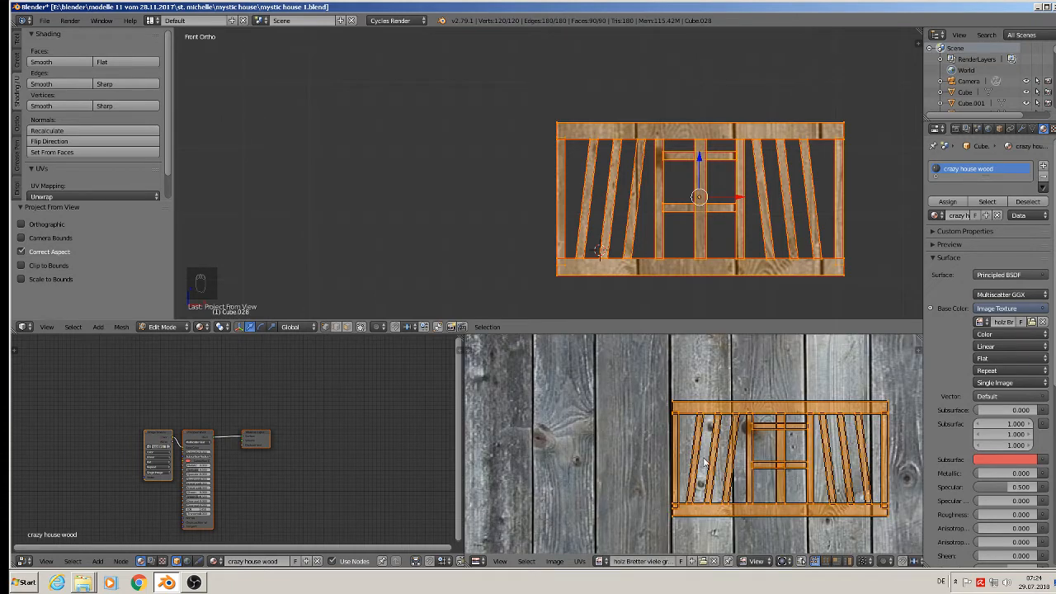
scroll(706, 463, "down", 4)
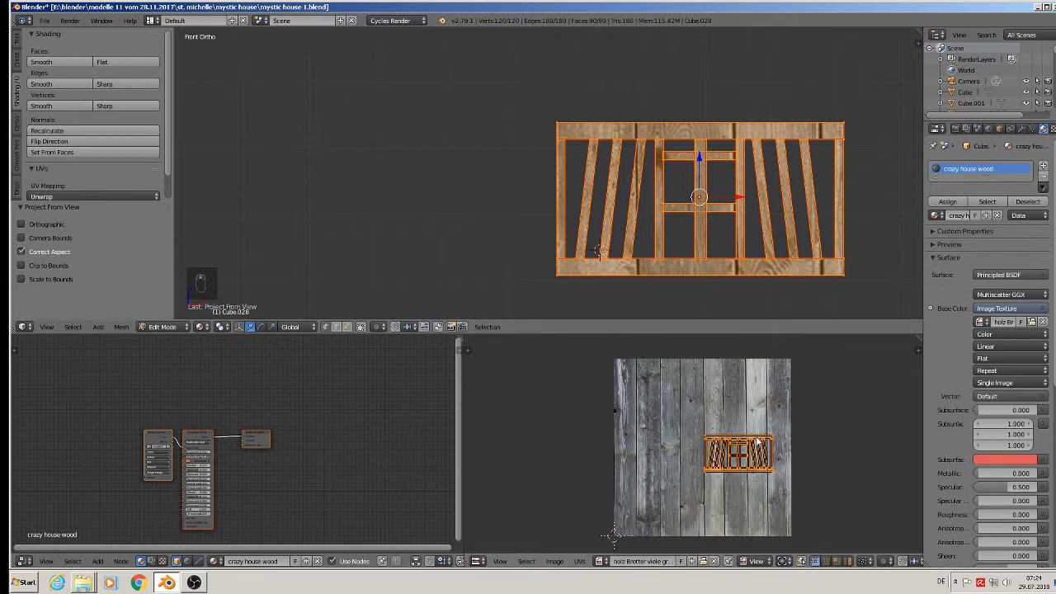
scroll(761, 448, "up", 4)
scroll(733, 463, "down", 2)
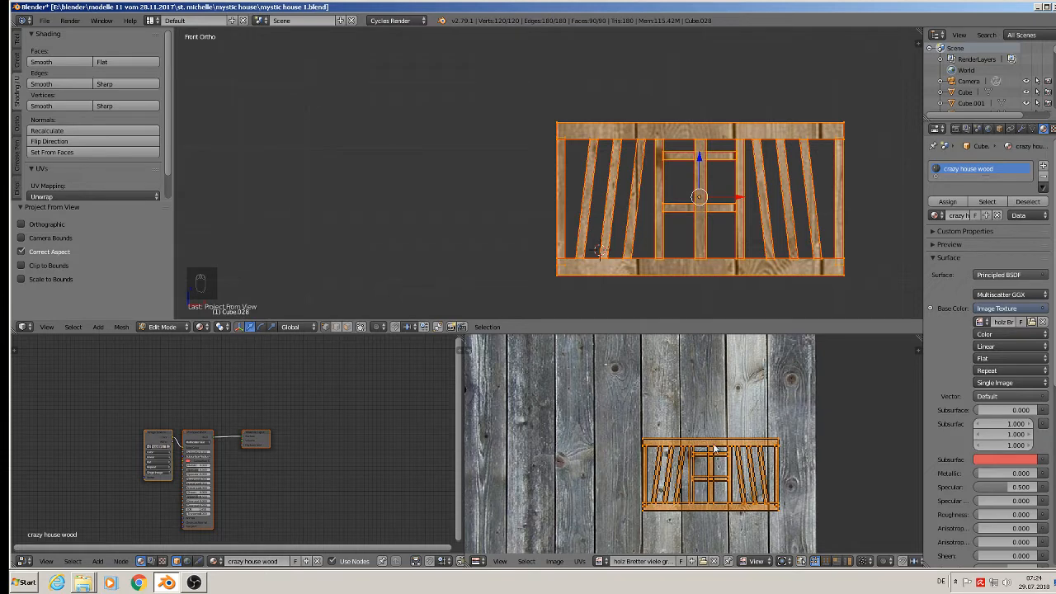
scroll(714, 448, "up", 1)
scroll(715, 448, "up", 1)
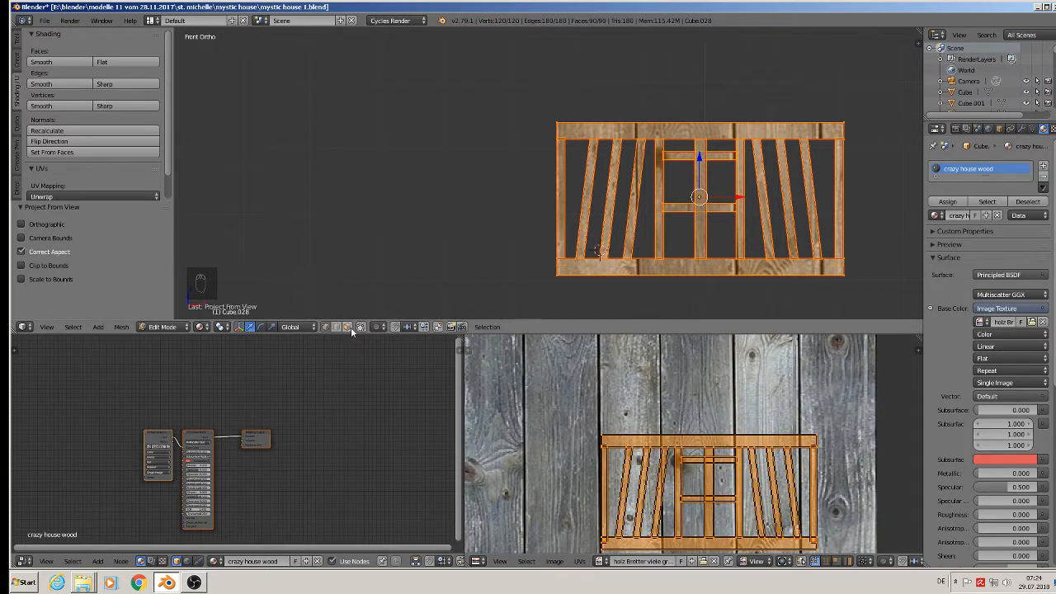
Step: Rotate the UV island of the top beam's hidden rear face by 90°, enlarging and moving it to run lengthwise along one plank
right_click(709, 135)
scroll(738, 425, "down", 2)
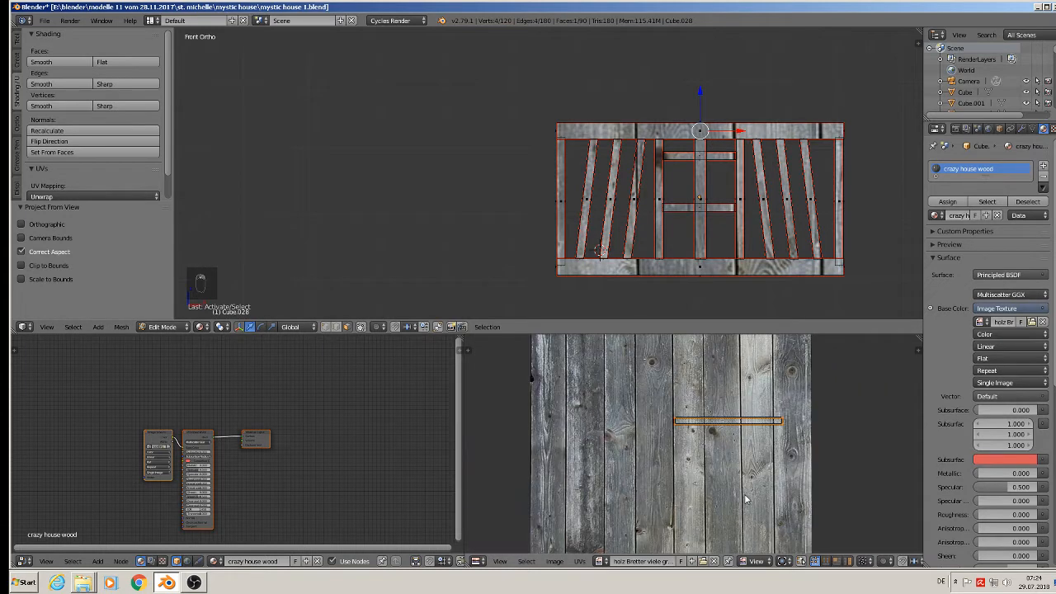
type("r90")
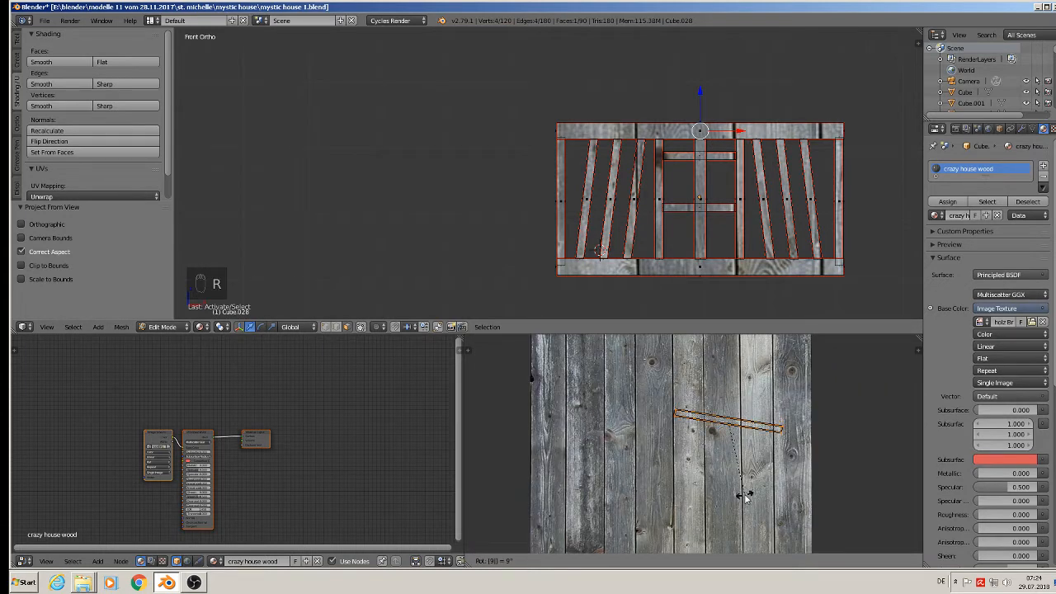
key("Return")
key("s")
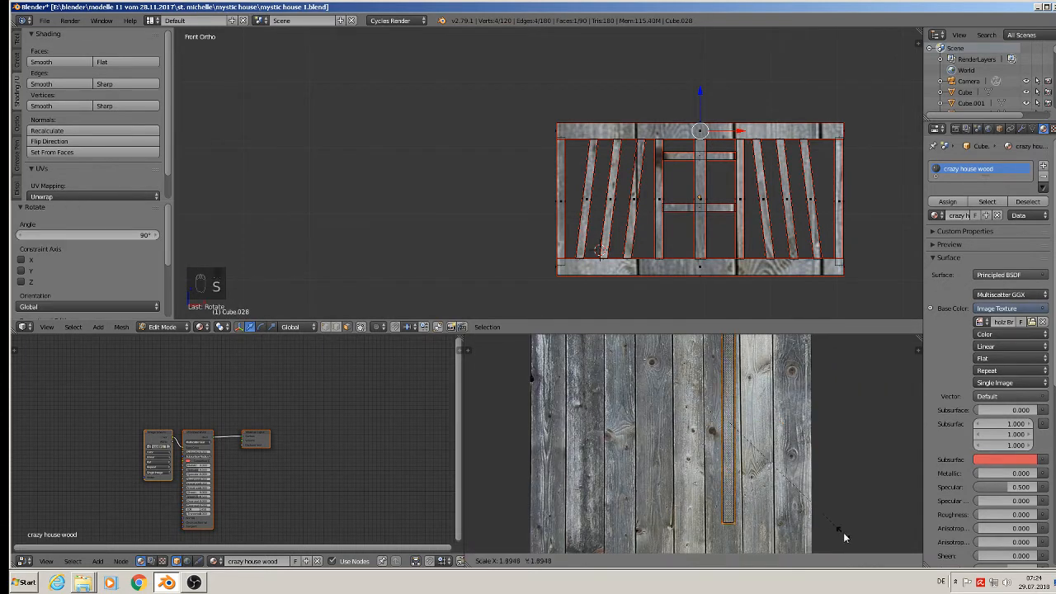
left_click(841, 538)
scroll(796, 429, "down", 2)
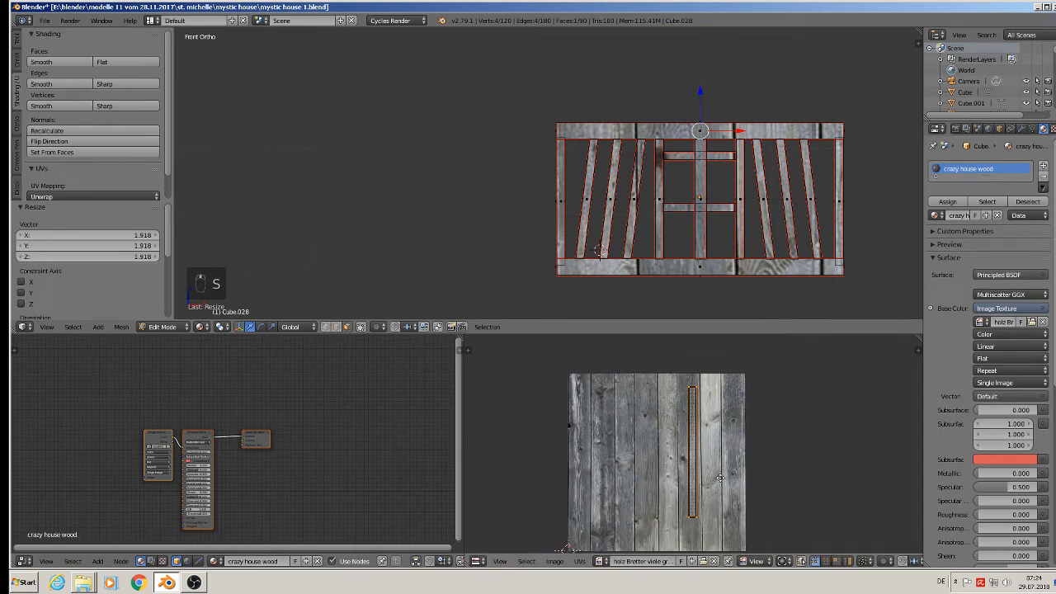
key("g")
left_click(687, 512)
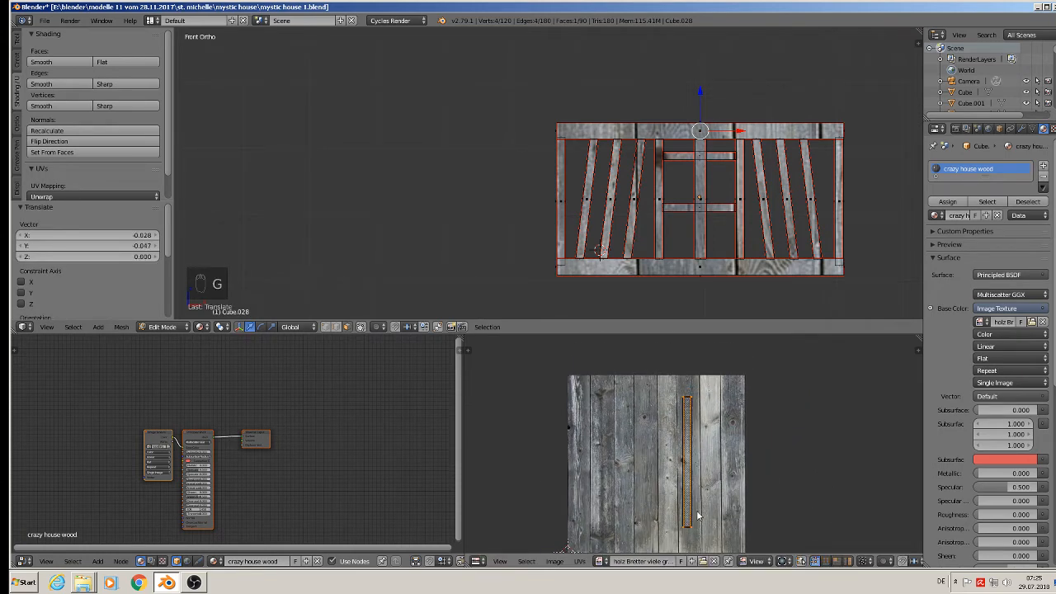
key("s")
left_click(723, 517)
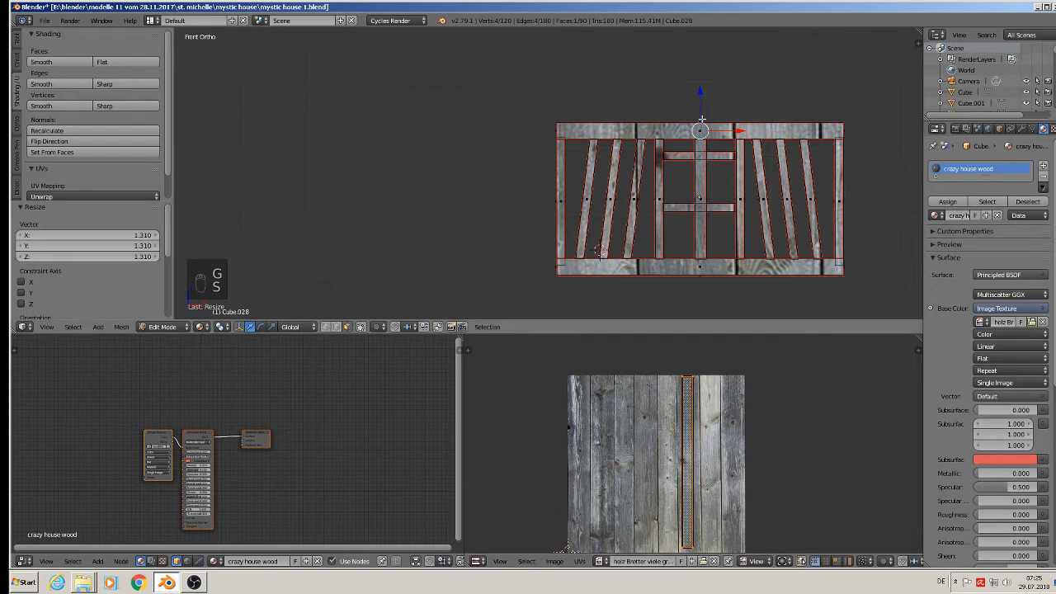
Step: Select the top beam's front face, rotate its UV island 90° and scale it up by about 2.42
right_click(702, 130)
key("r")
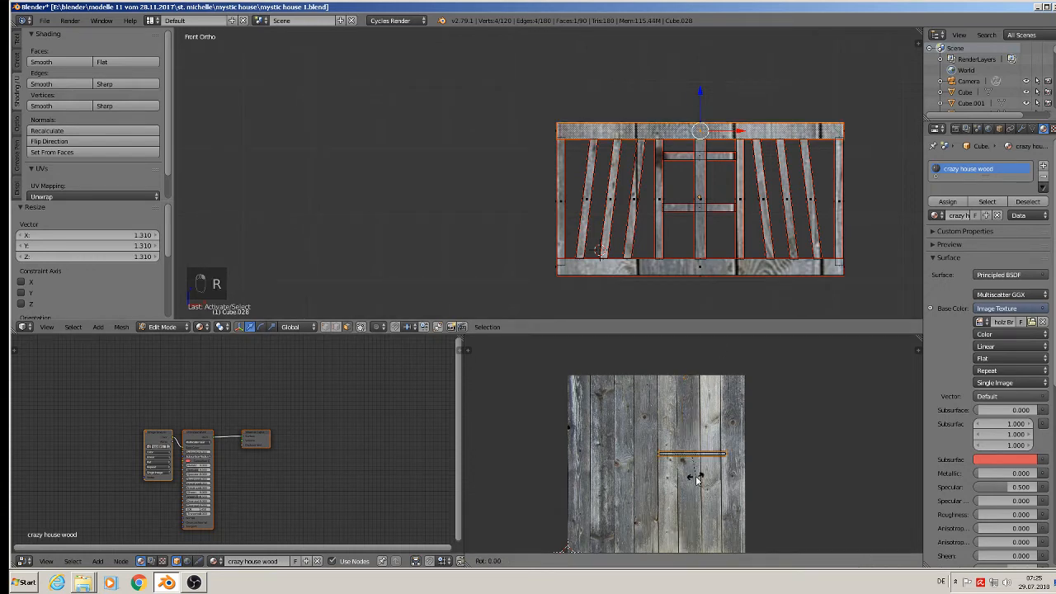
left_click(696, 480)
key("s")
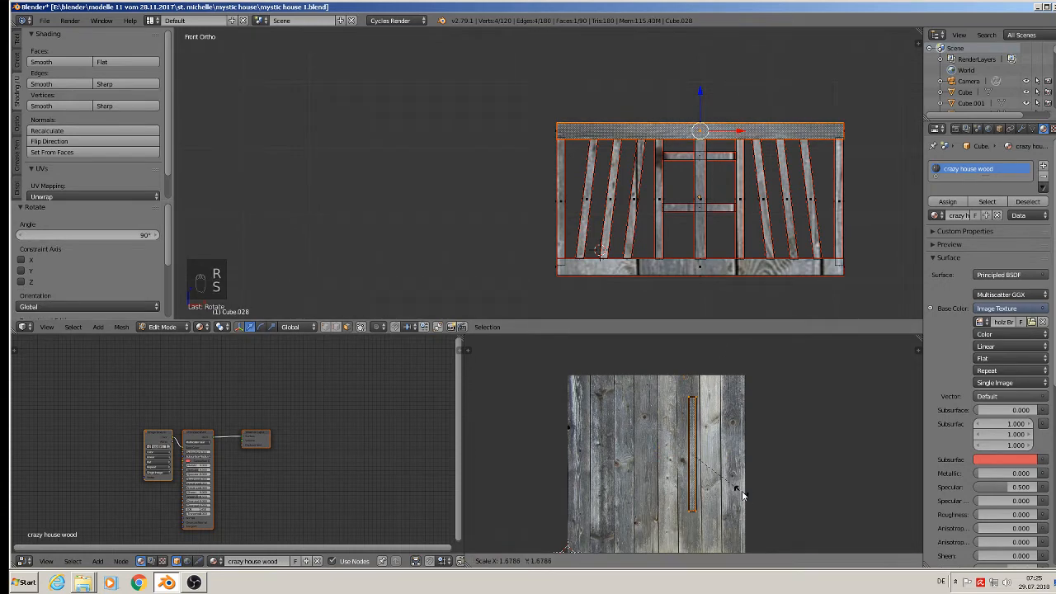
left_click(770, 500)
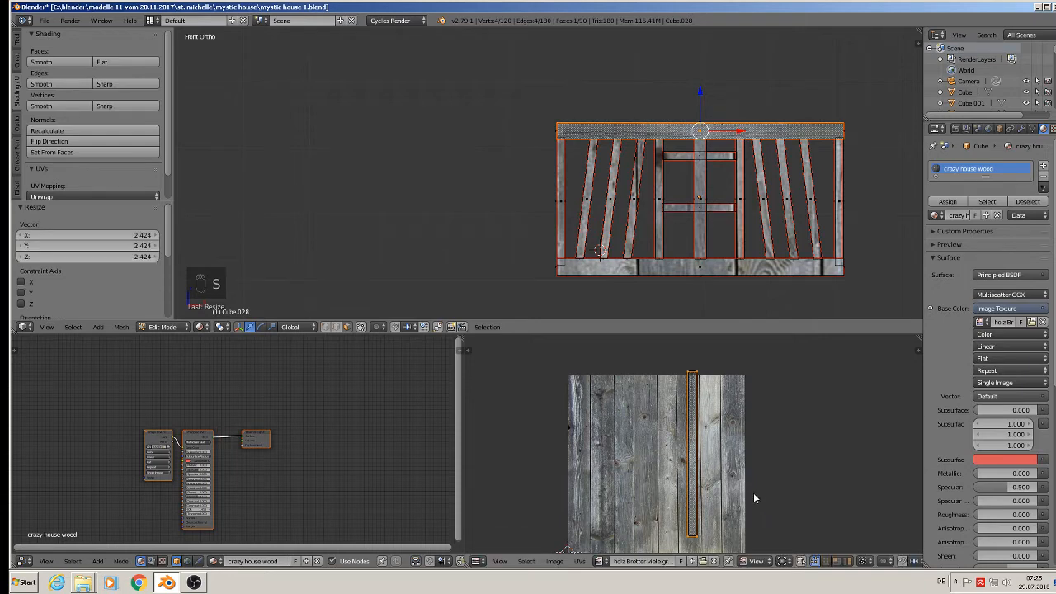
Step: Move the top beam's front UV island onto the third plank from the image's right edge and widen it along X by about 1.94
key("g")
left_click(745, 510)
key("s")
key("x")
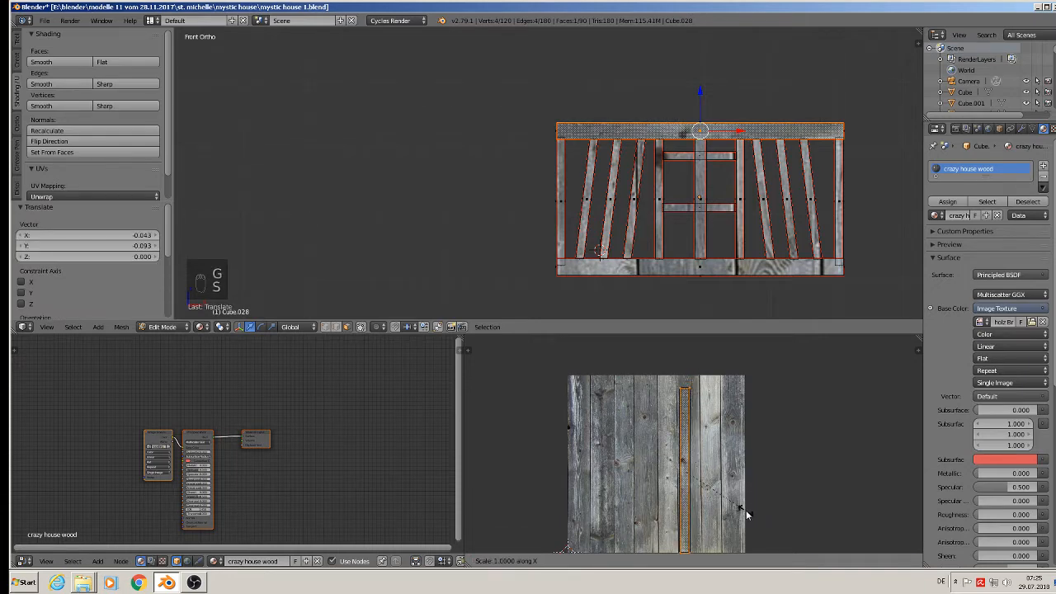
left_click(820, 514)
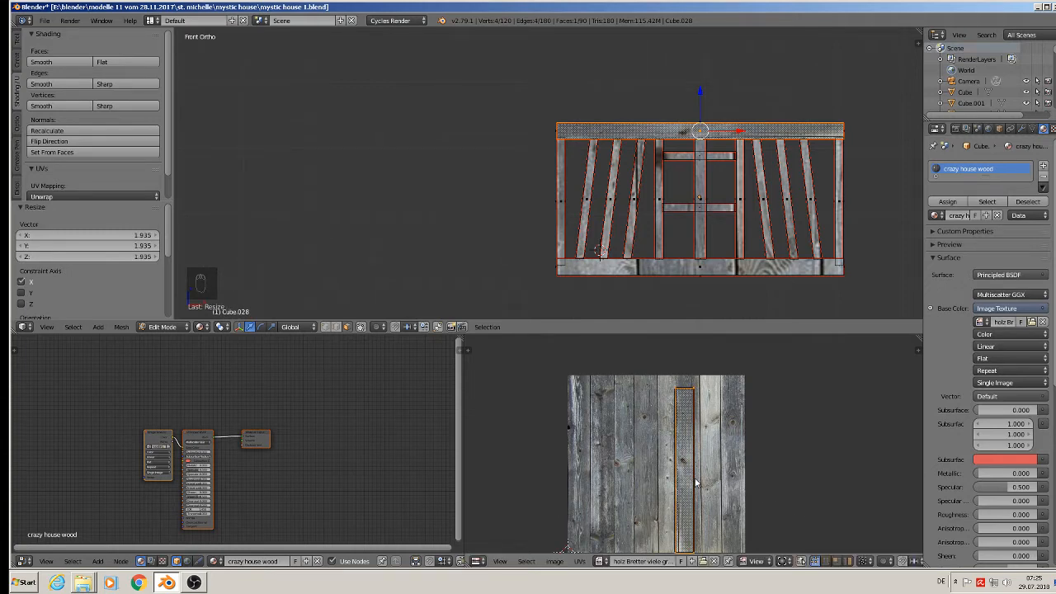
Step: Fine-position the top beam's widened UV island within its plank so it avoids the dark gaps
key("g")
left_click(700, 482)
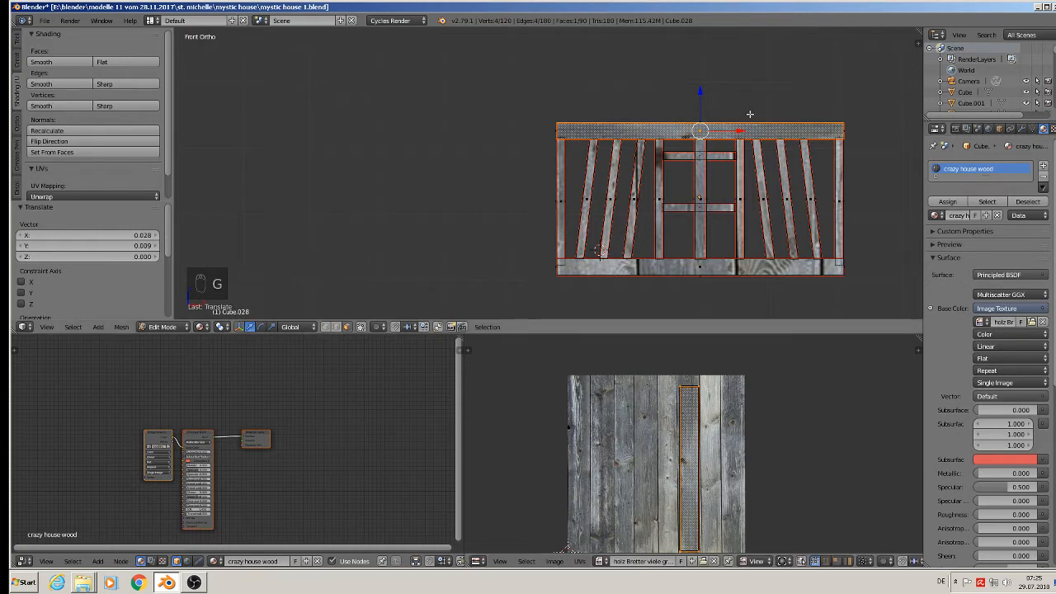
scroll(730, 190, "down", 3)
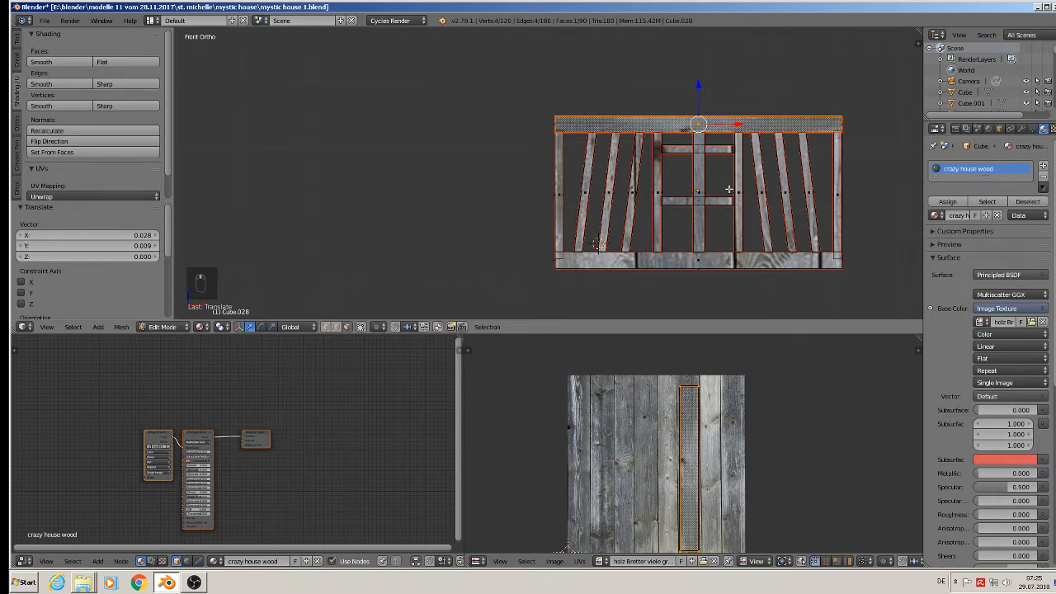
middle_click_drag(652, 524, 648, 503)
scroll(731, 173, "up", 3)
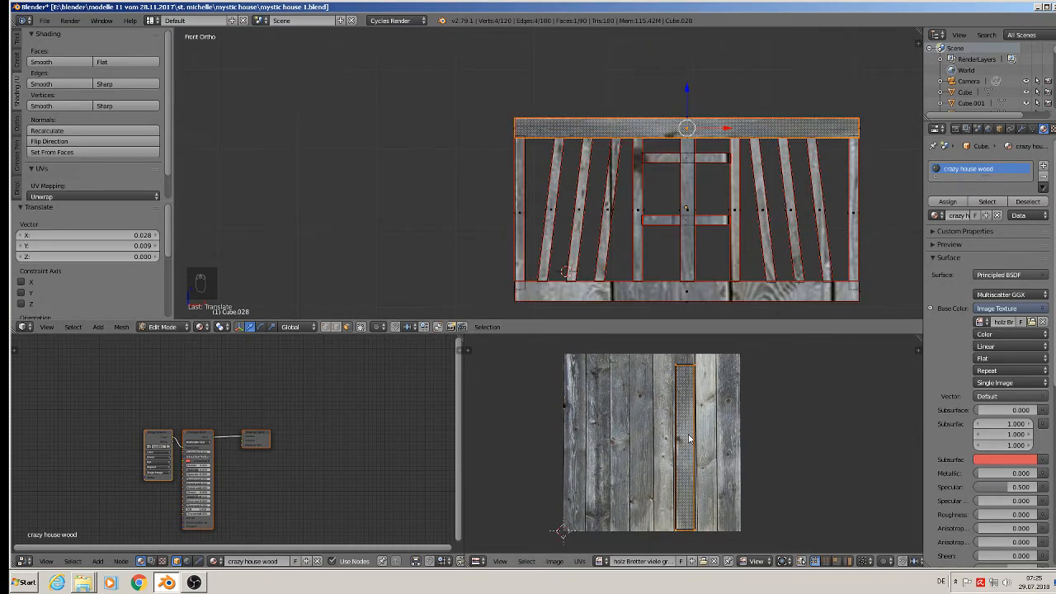
key("g")
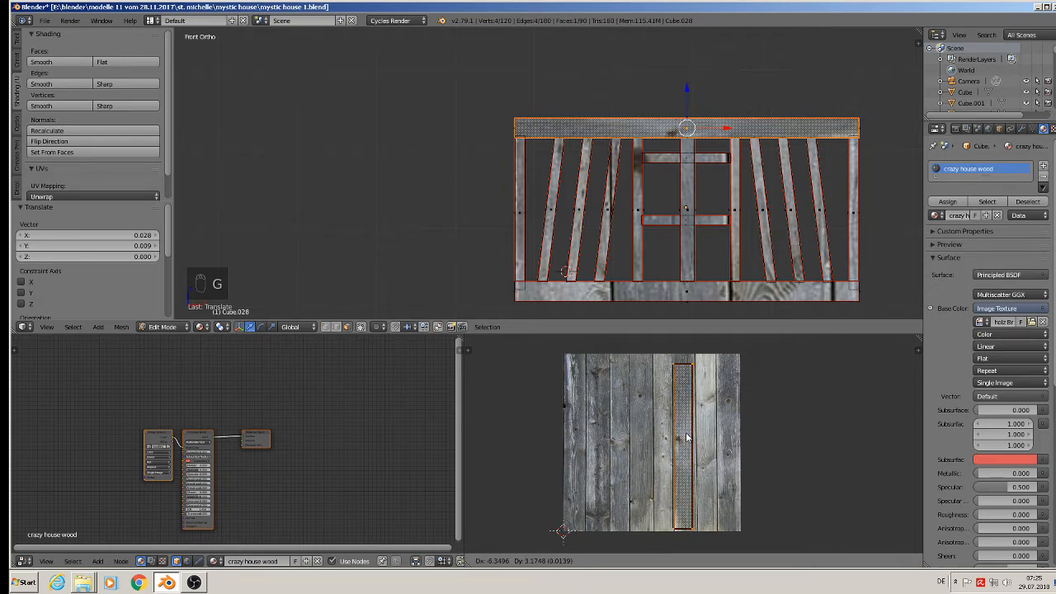
left_click(687, 438)
key("Tab")
key("Tab")
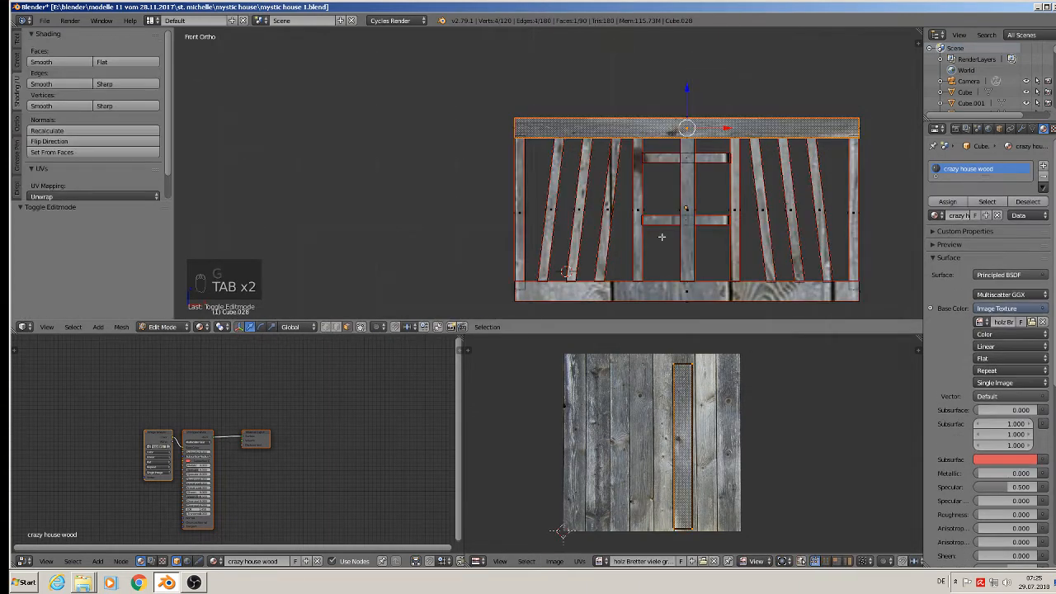
Step: Rotate the bottom beam's front UV island 90°, scale it up by about 1.98 and move it onto the light plank
right_click(675, 292)
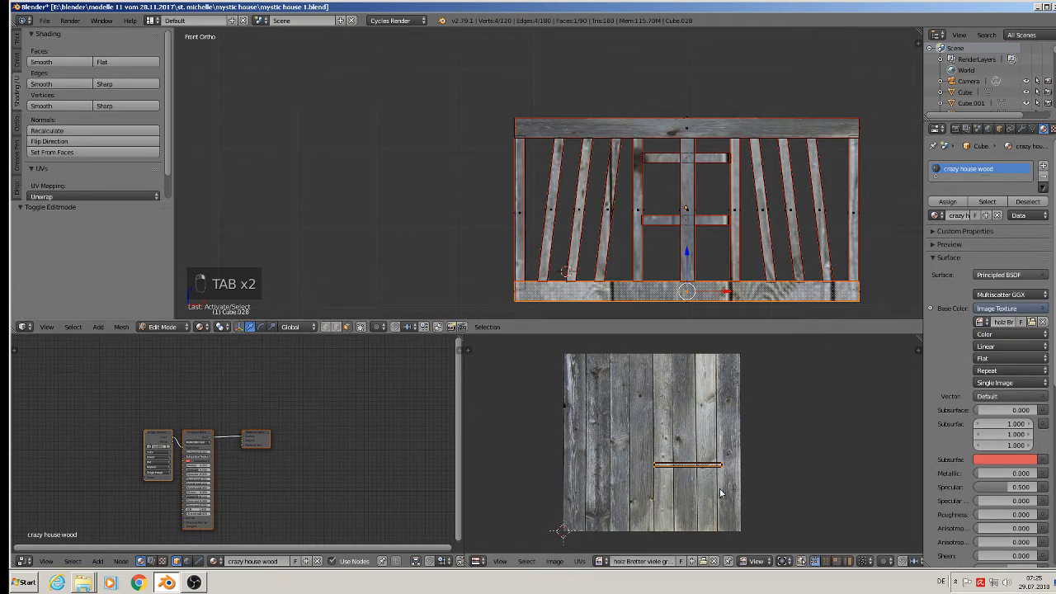
type("r90")
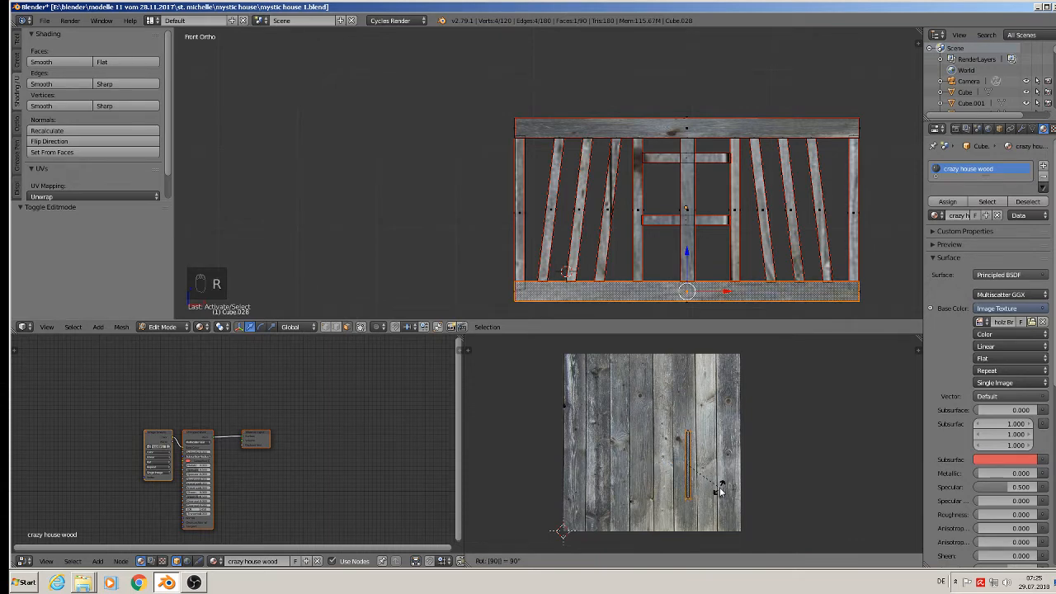
left_click(719, 491)
key("s")
left_click(757, 506)
key("g")
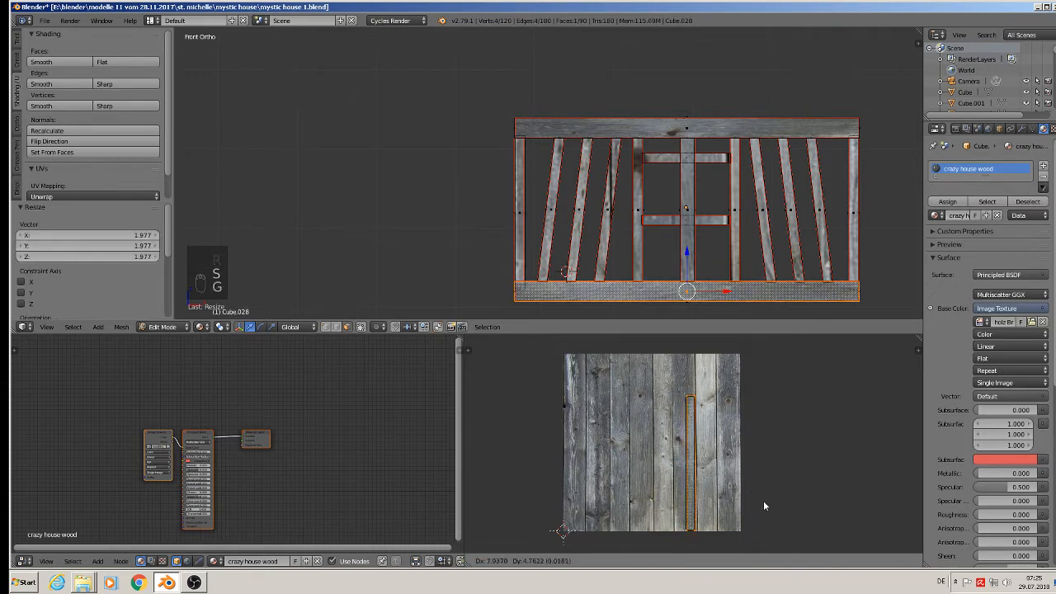
left_click(775, 482)
Step: Scale the bottom beam's UV island by about 1.29 and widen it along X by about 1.64 to fill the light plank
key("s")
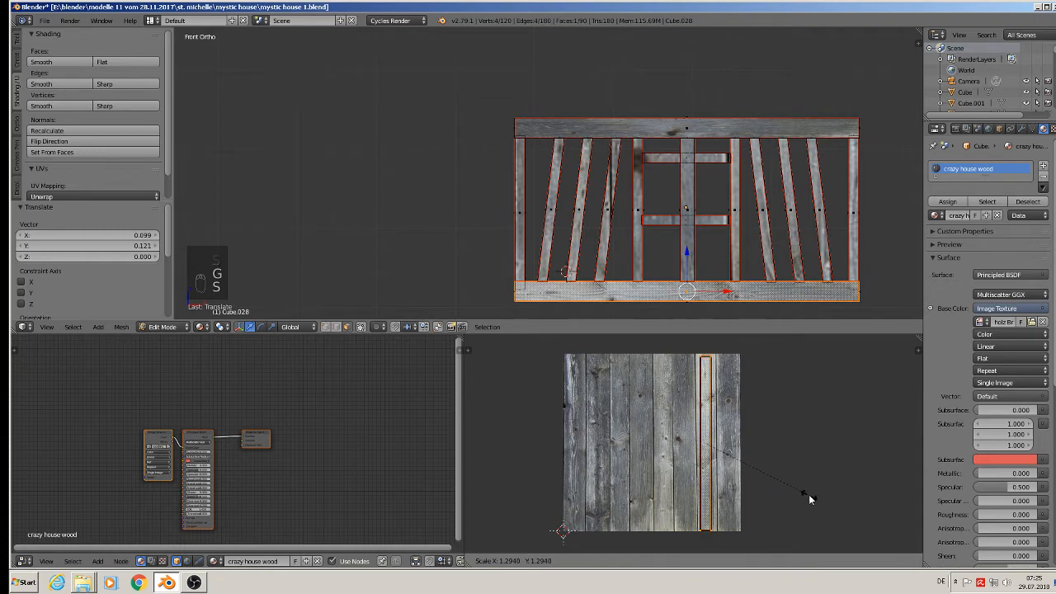
left_click(808, 494)
key("s")
key("x")
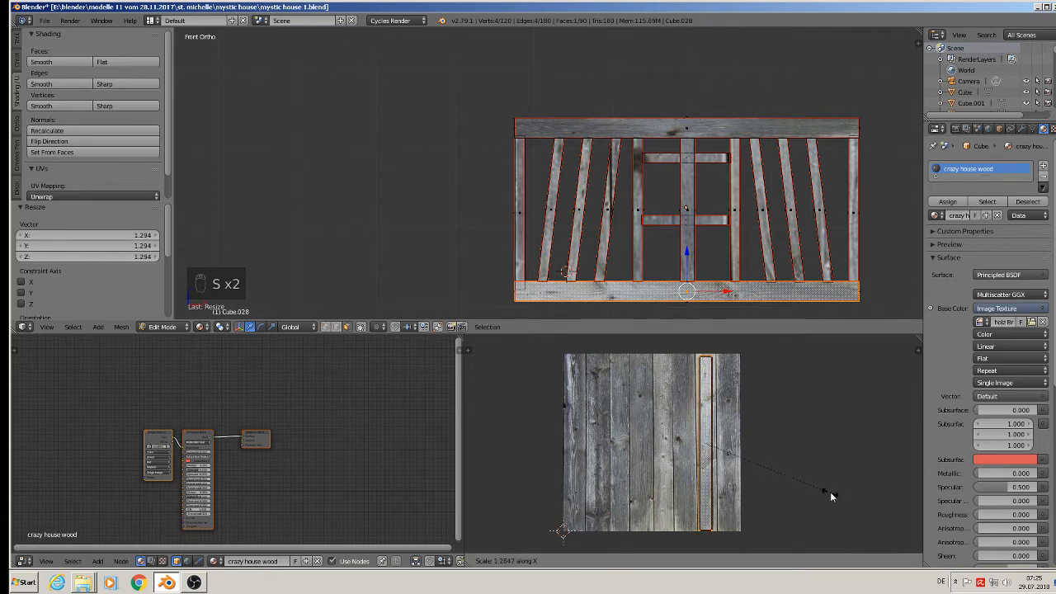
left_click(869, 495)
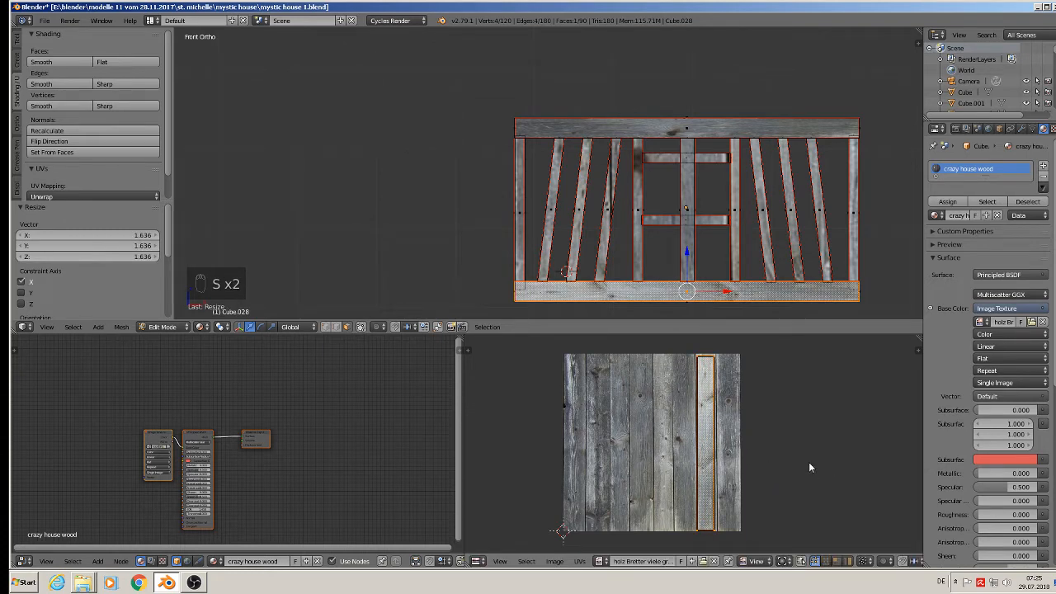
key("Tab")
key("Tab")
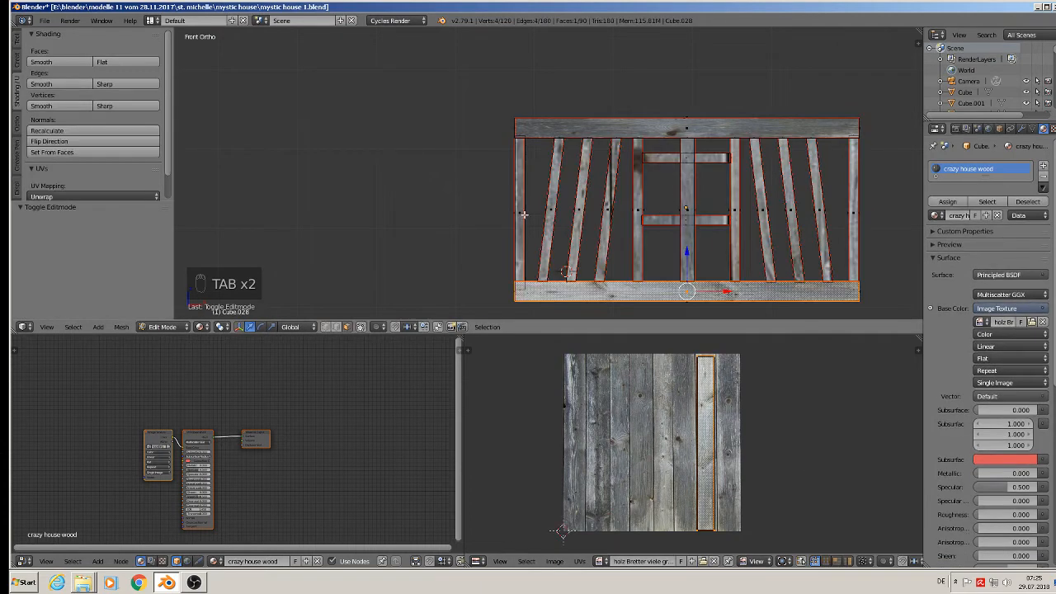
Step: Enlarge the central post's front UV island by about 5.8 and move it onto the image's rightmost plank
right_click(516, 214)
right_click(689, 218)
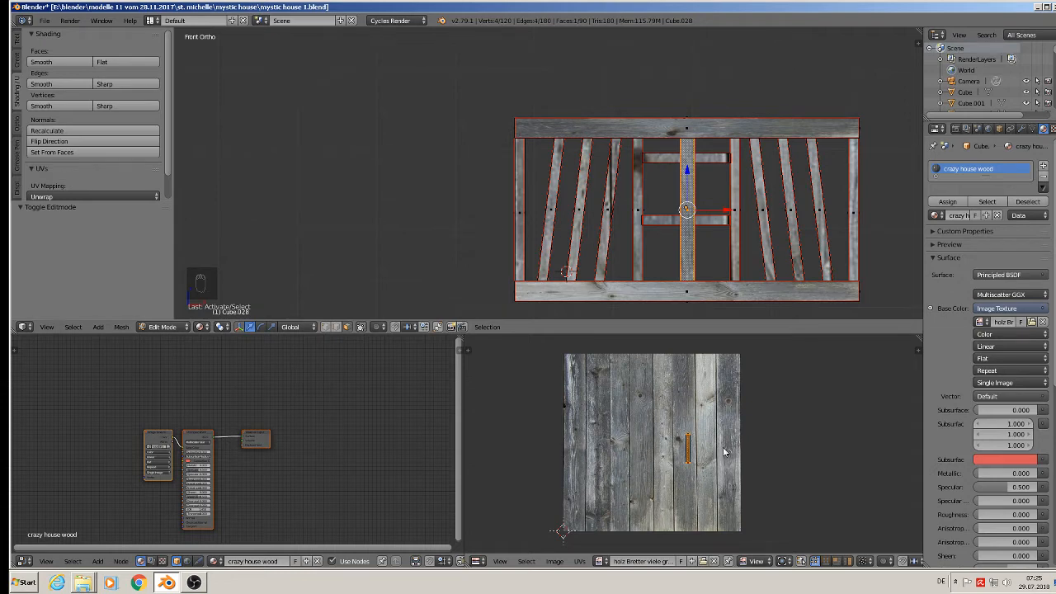
key("s")
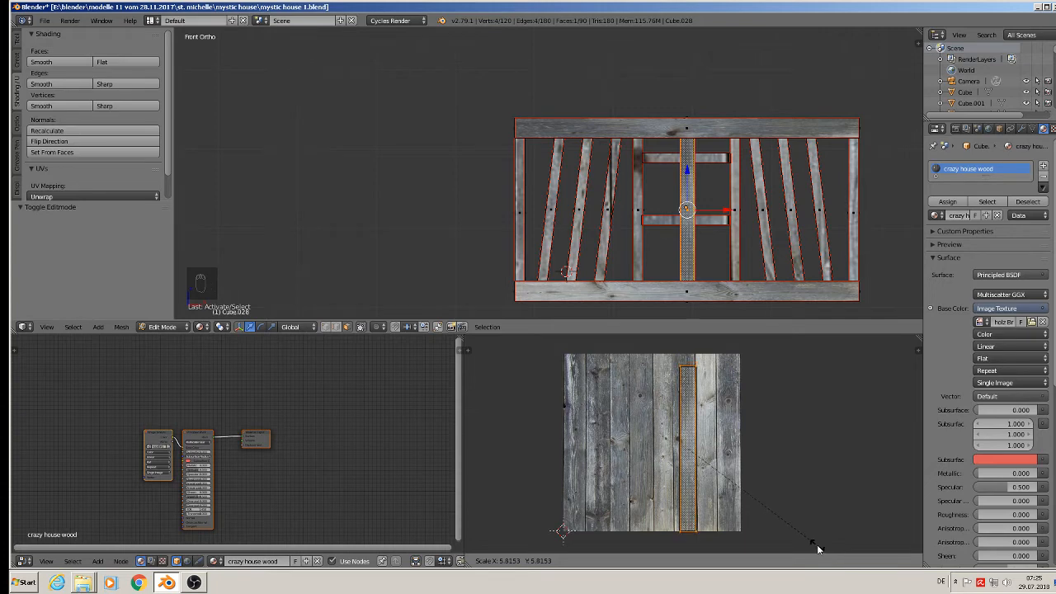
left_click(816, 545)
key("g")
left_click(852, 532)
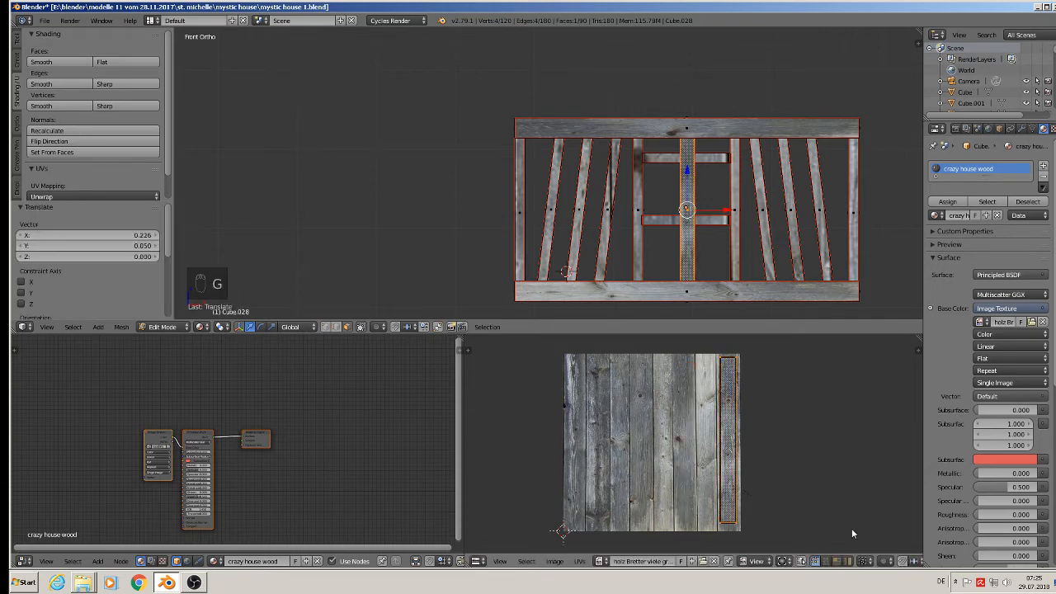
Step: Enlarge the UV island of the post left of the central post by about 5.2, move it onto the fourth plank and widen it along X
right_click(631, 213)
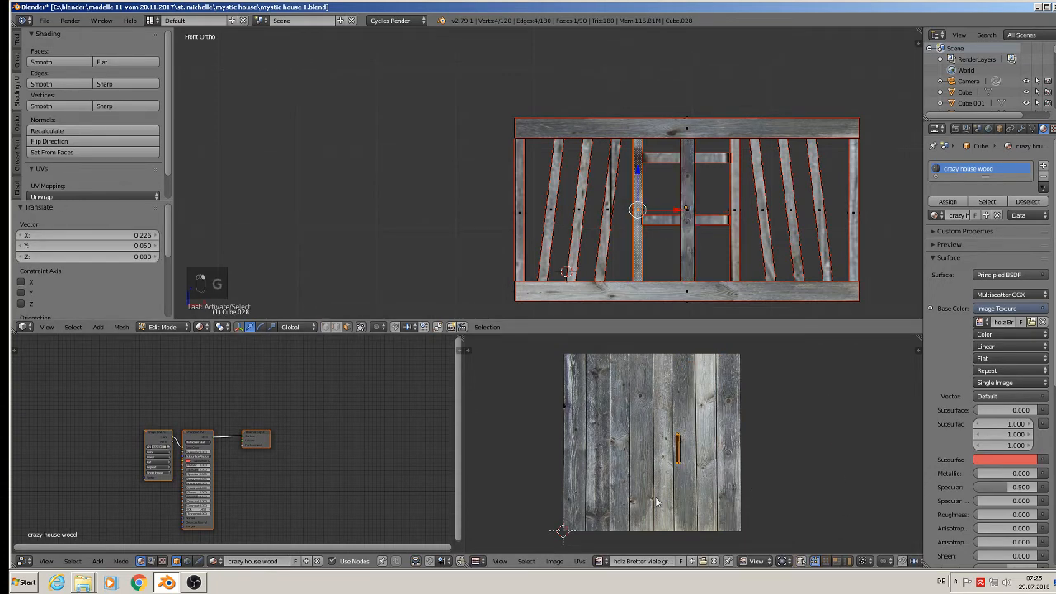
key("s")
left_click(826, 367)
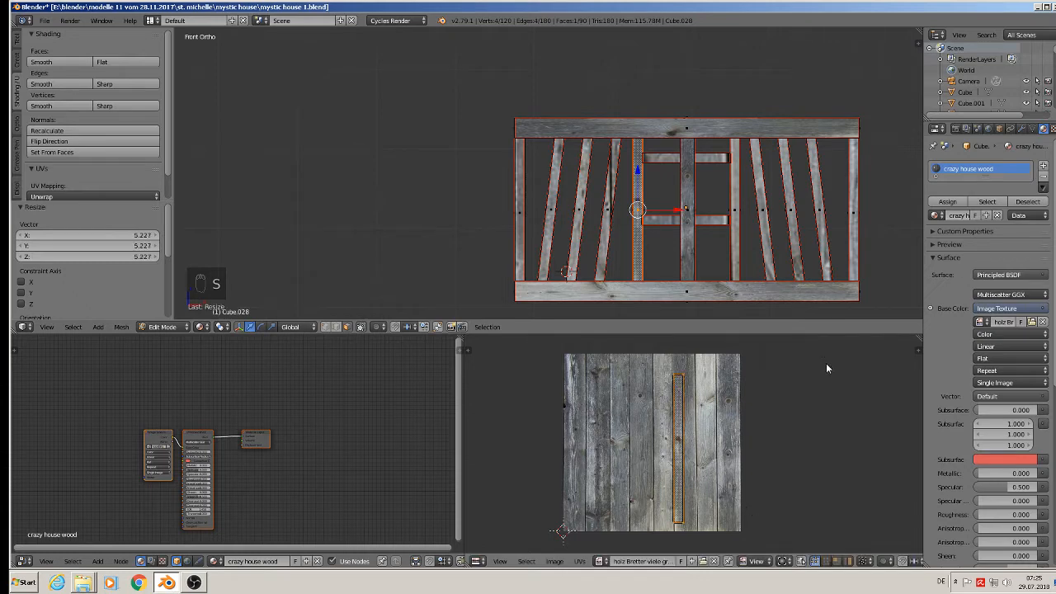
key("g")
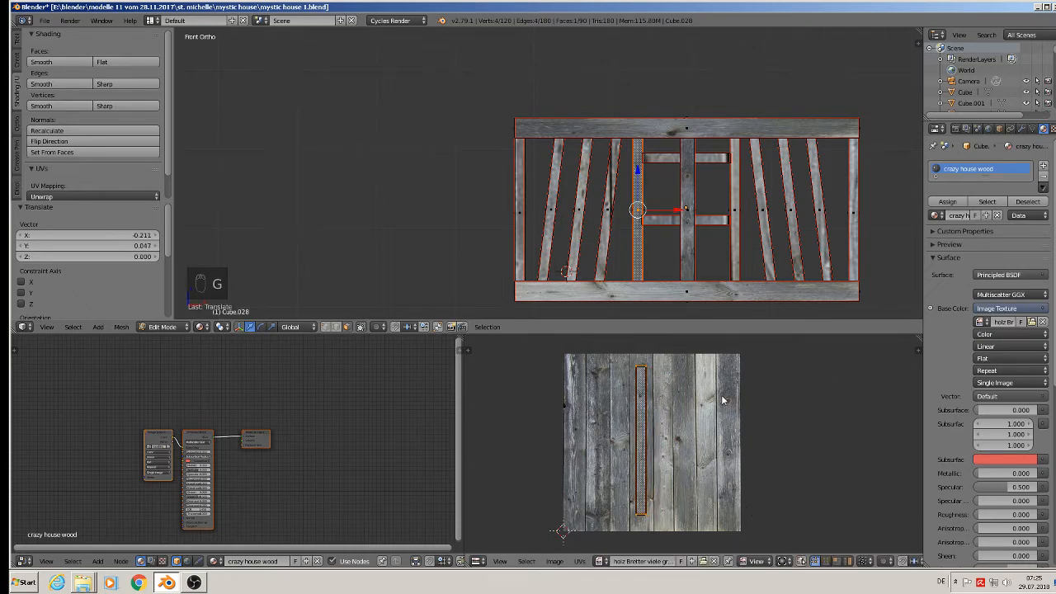
left_click(736, 403)
key("s")
key("s")
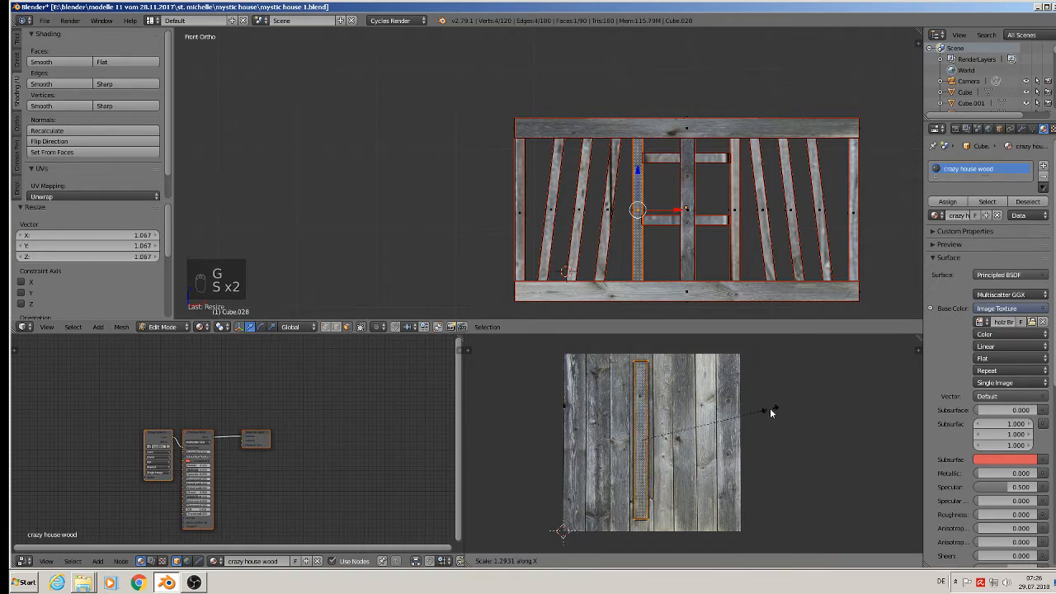
left_click(780, 411)
key("Tab")
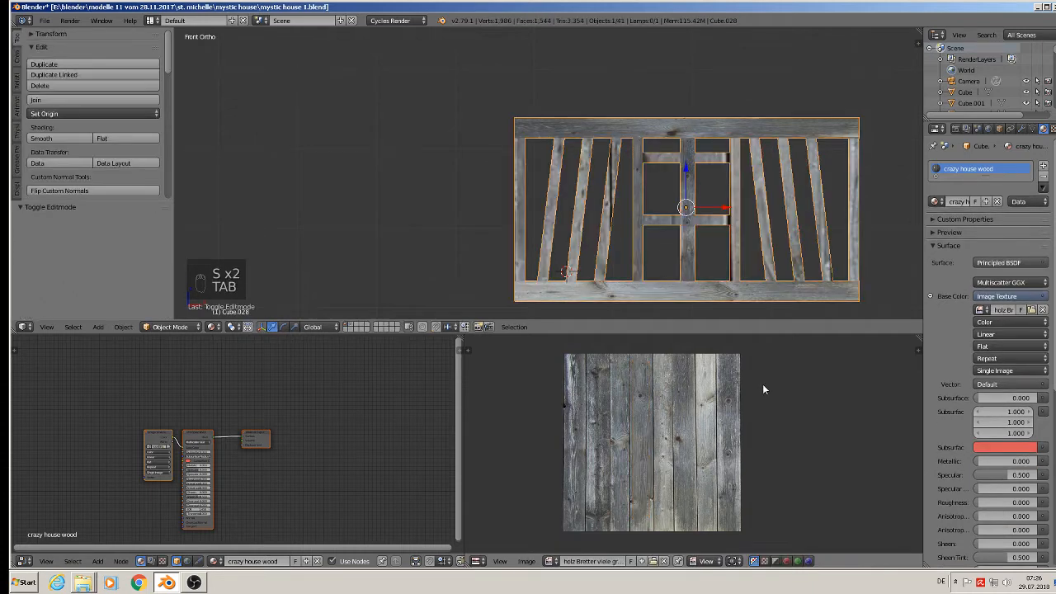
key("Tab")
Step: Scale the UV island of the post right of the central post by about 5.39, move it onto the second plank and widen it 1.47 along X
right_click(742, 237)
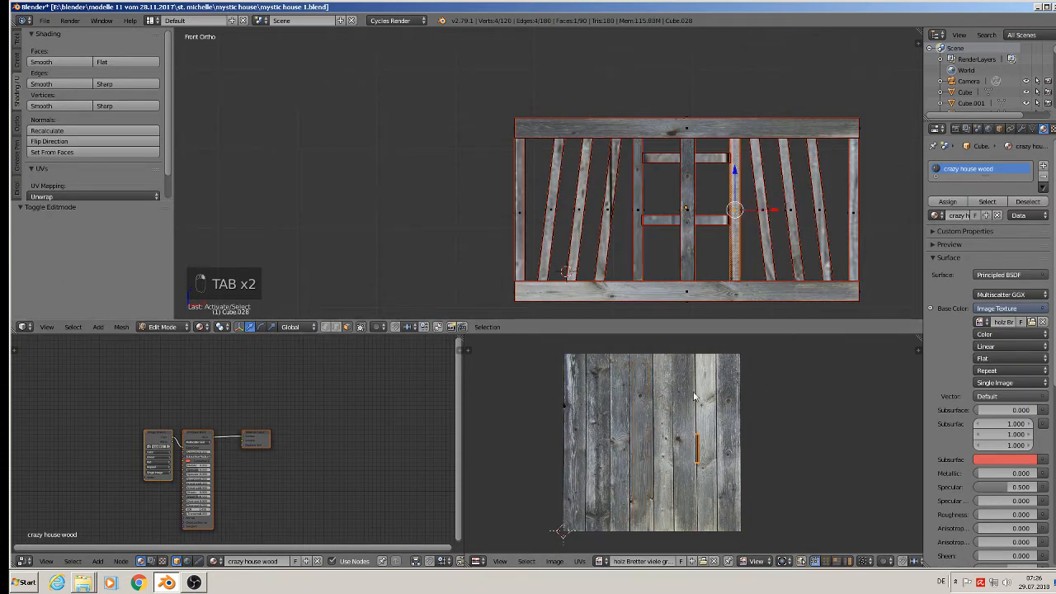
key("s")
left_click(778, 495)
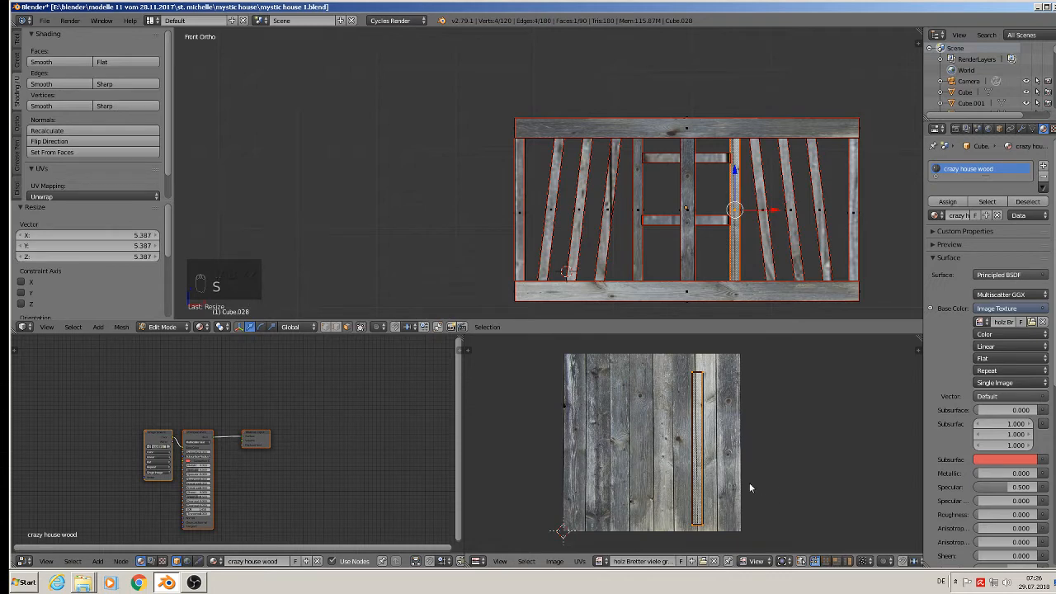
key("g")
left_click(629, 471)
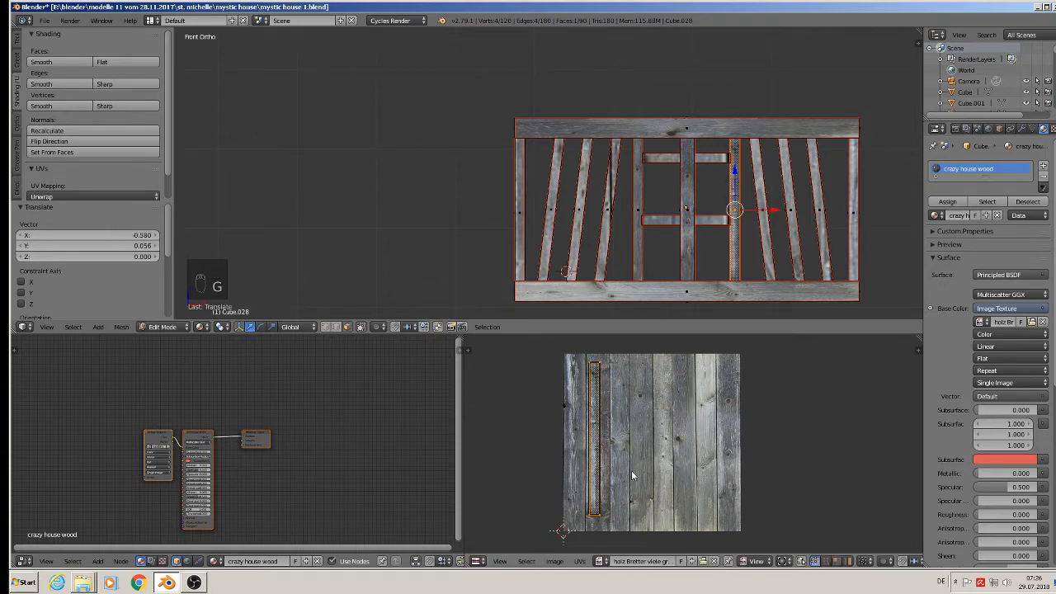
key("s")
key("x")
left_click(668, 480)
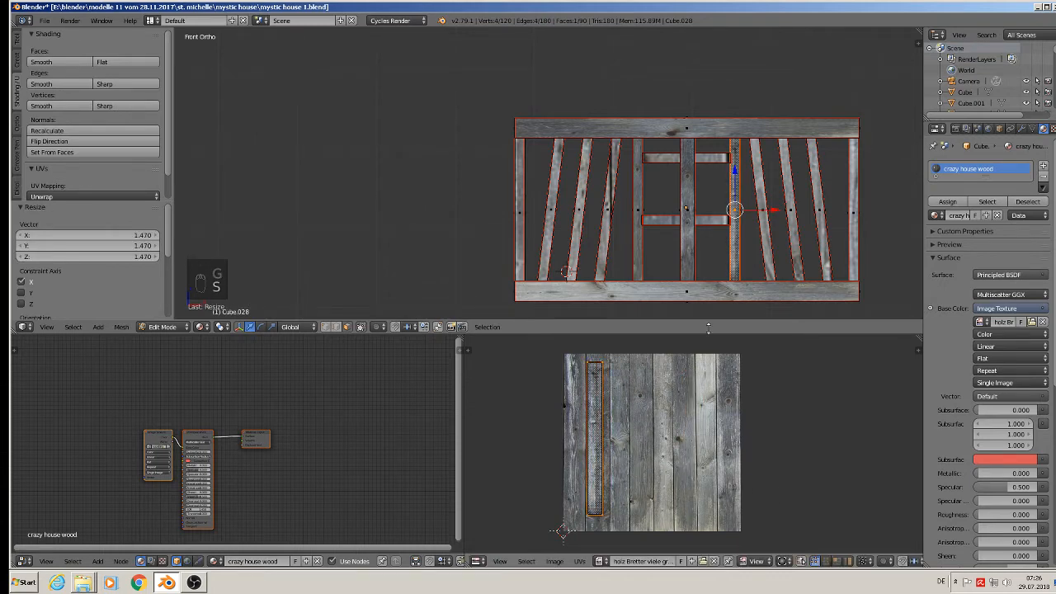
Step: Scale the innermost right brace's UV island by about 5.17 and rotate it about 7° so it stands upright on the light plank
right_click(764, 210)
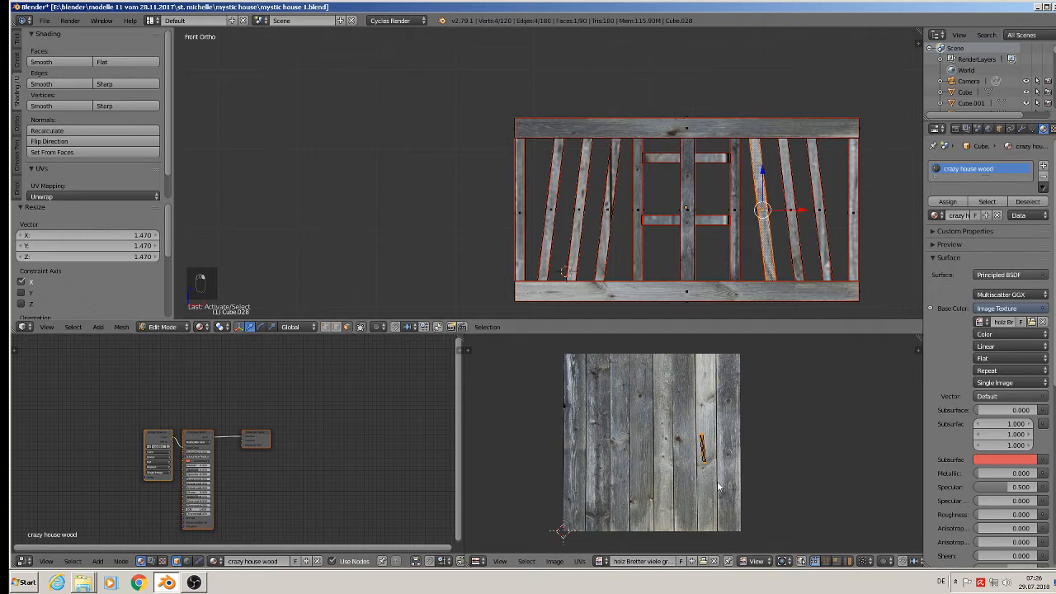
key("s")
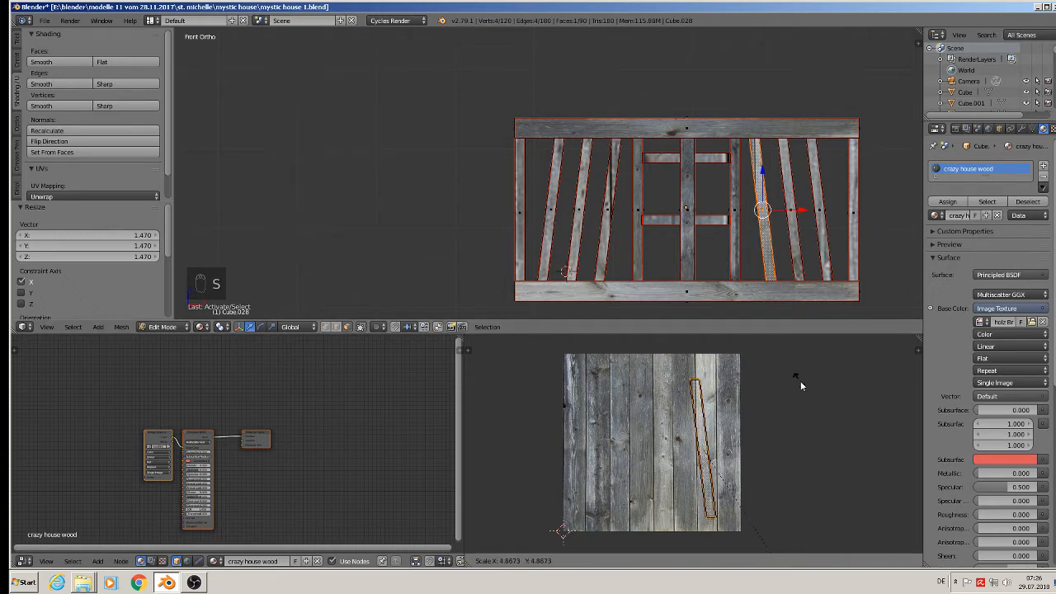
left_click(802, 388)
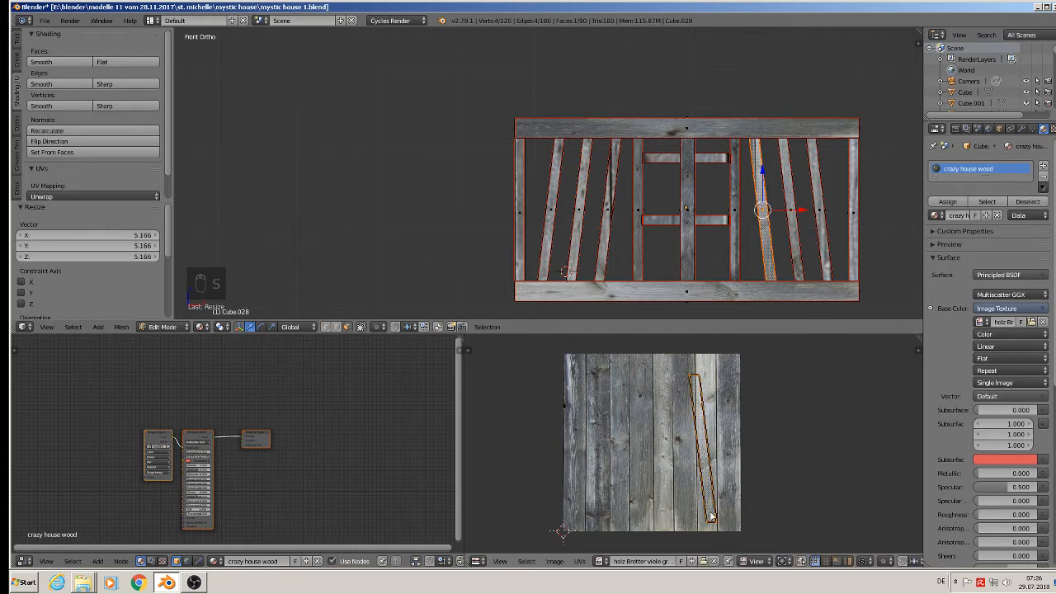
key("r")
left_click(788, 513)
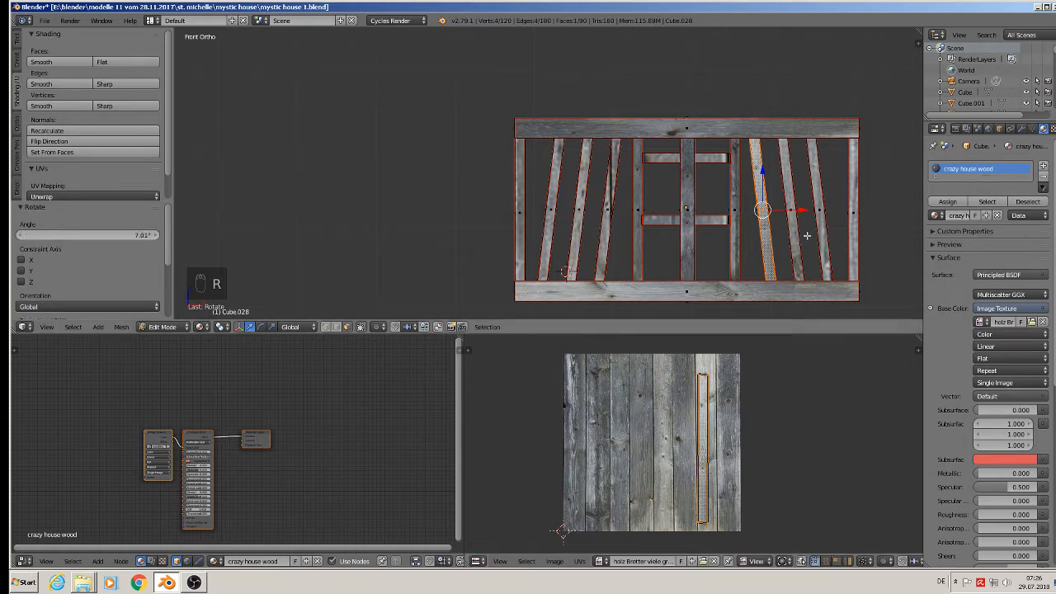
Step: Scale the middle right brace's UV island by about 4.92, rotate it about 7.4° upright and move it onto the rightmost plank
key("ctrl+z")
key("ctrl+z")
key("s")
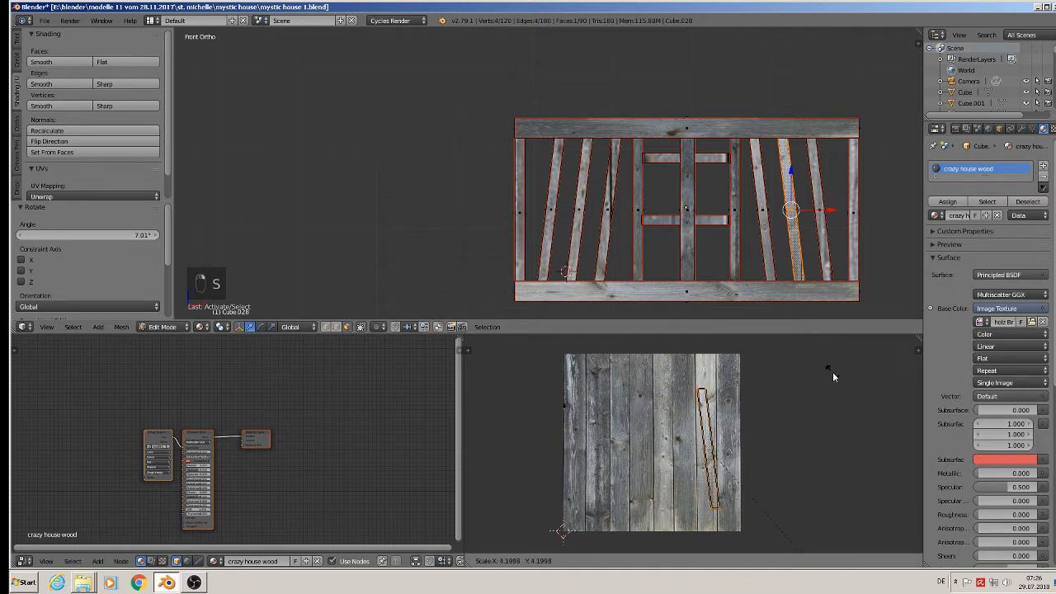
left_click(842, 405)
key("r")
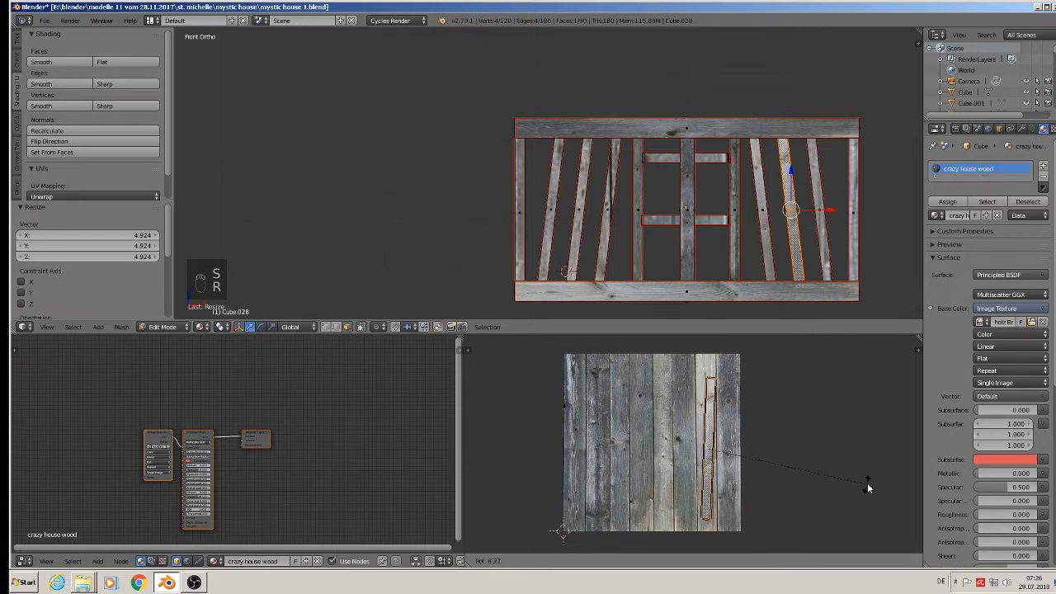
left_click(868, 484)
key("g")
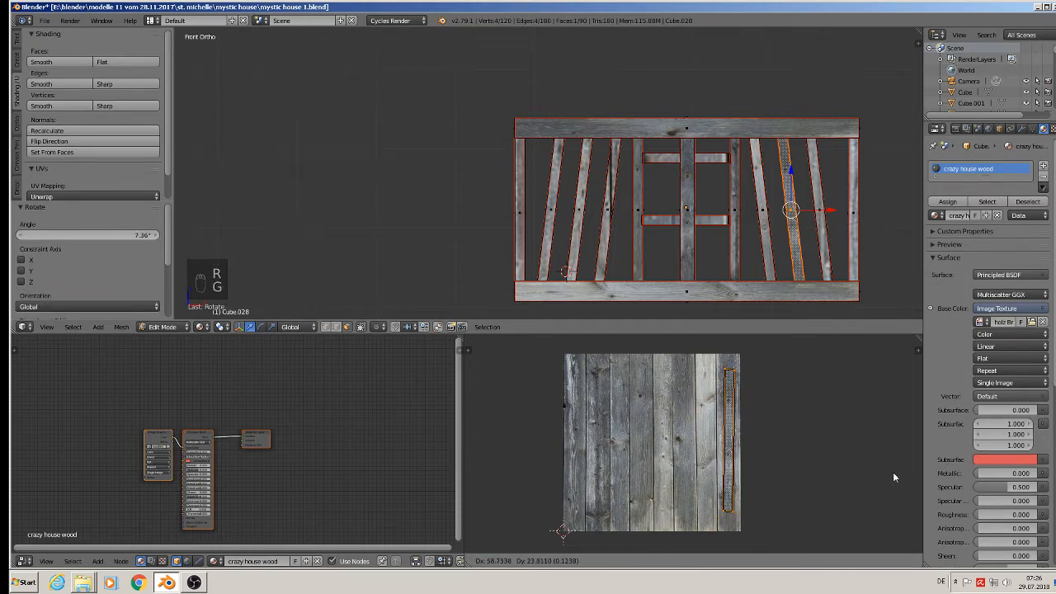
left_click(893, 472)
Step: Enlarge the outermost right brace's UV island, move it onto the fourth plank and rotate it about 5.6° upright
right_click(821, 202)
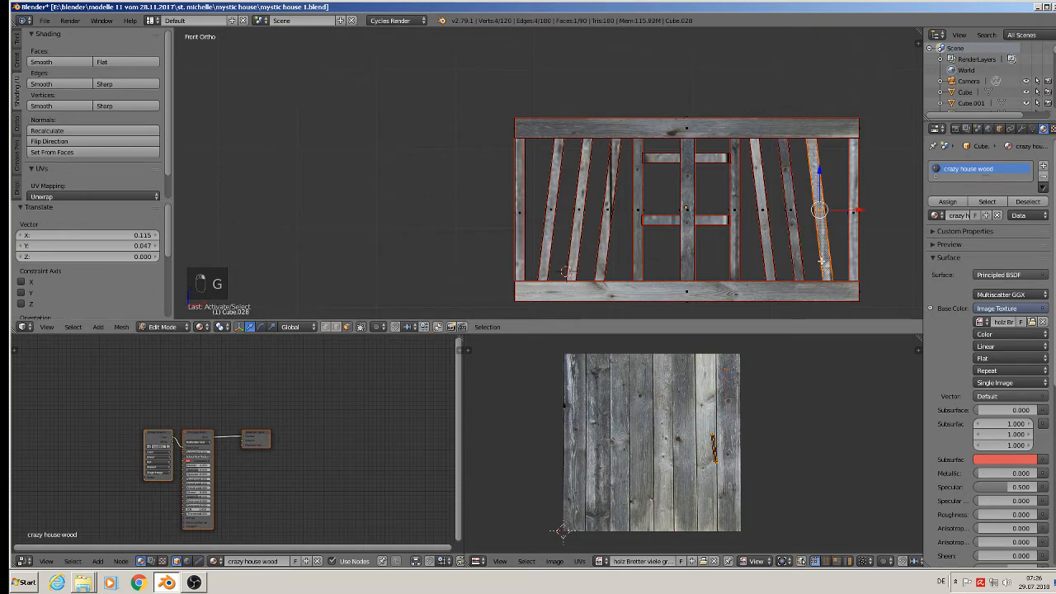
key("s")
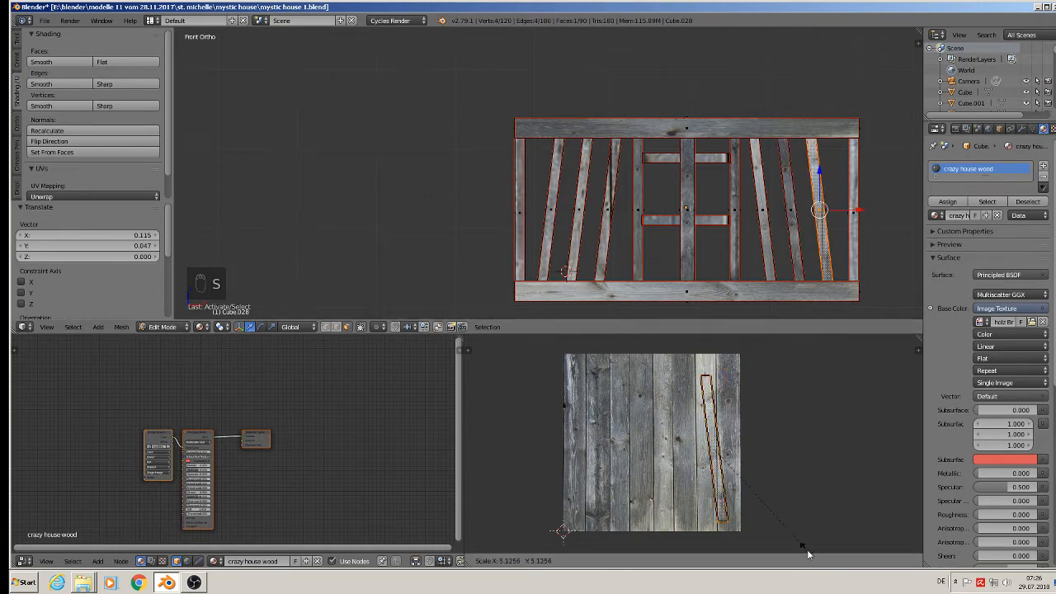
left_click(807, 341)
key("g")
left_click(727, 368)
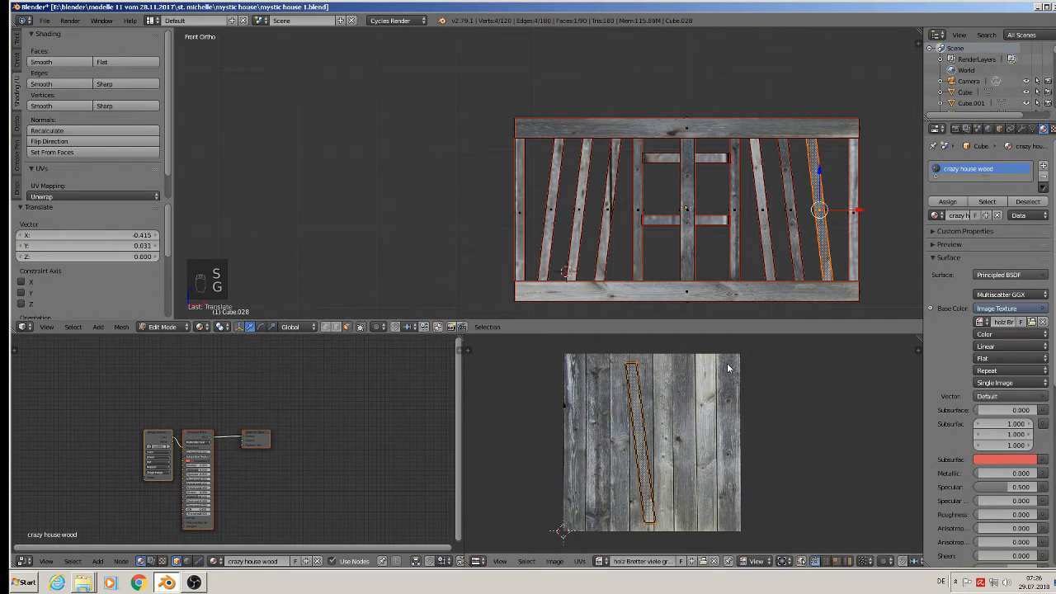
key("r")
left_click(791, 469)
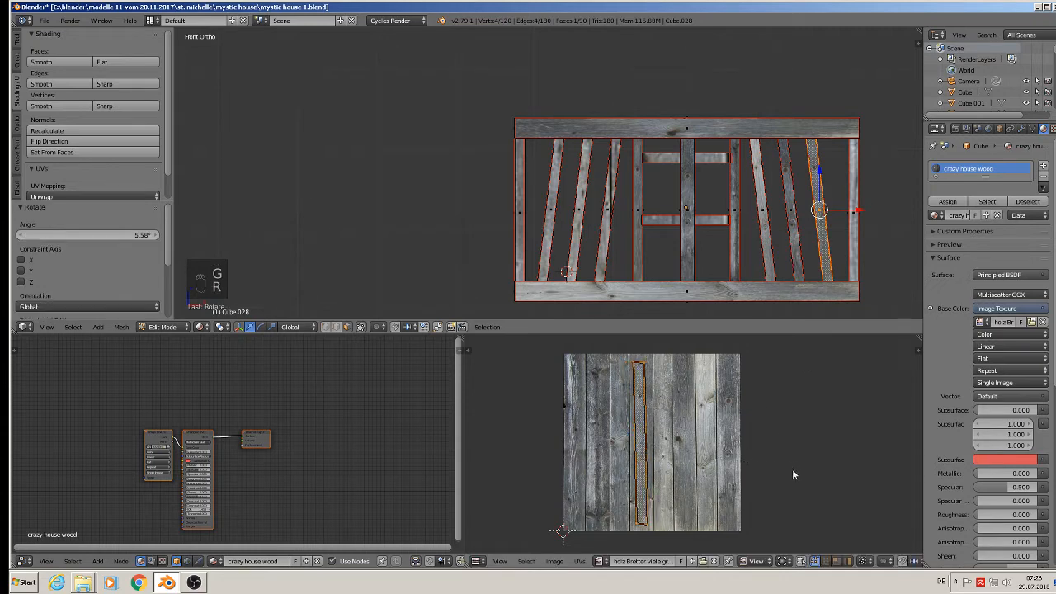
Step: Enlarge the right corner post's UV island, move it onto the third plank and widen it along X by about 1.45
right_click(855, 206)
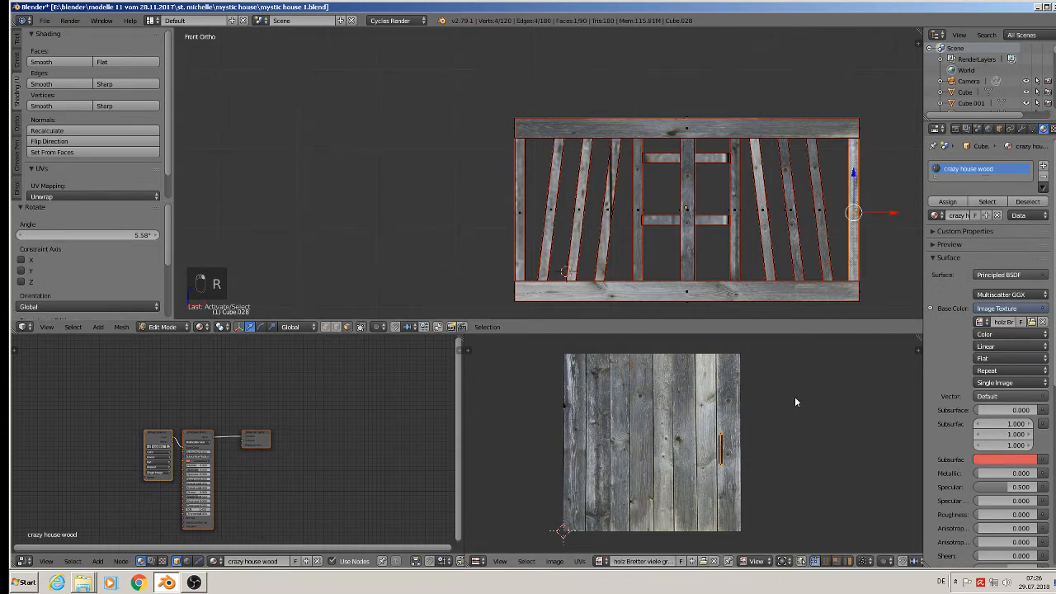
key("s")
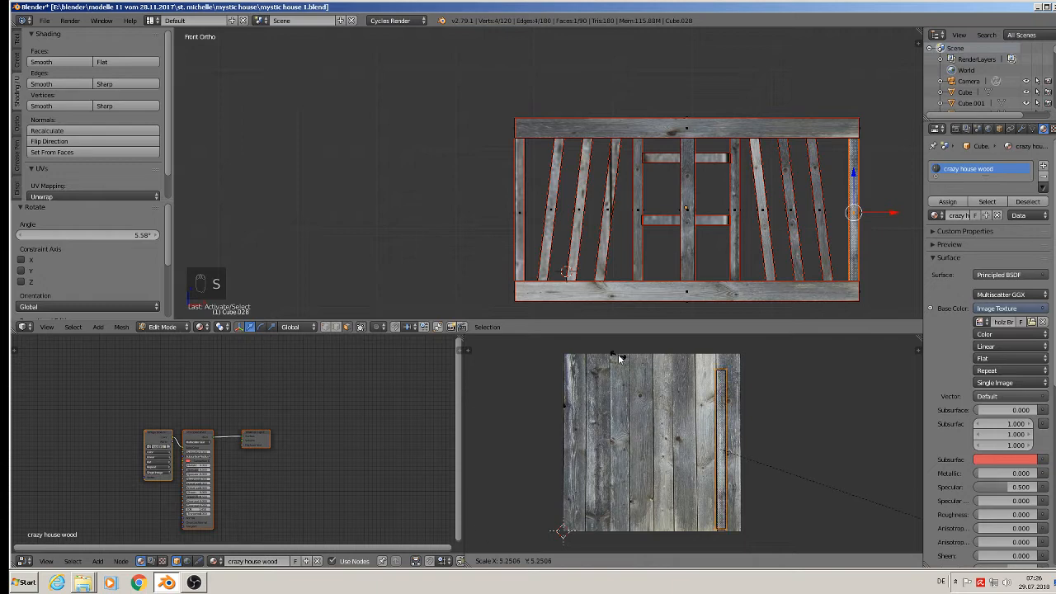
left_click(621, 363)
key("g")
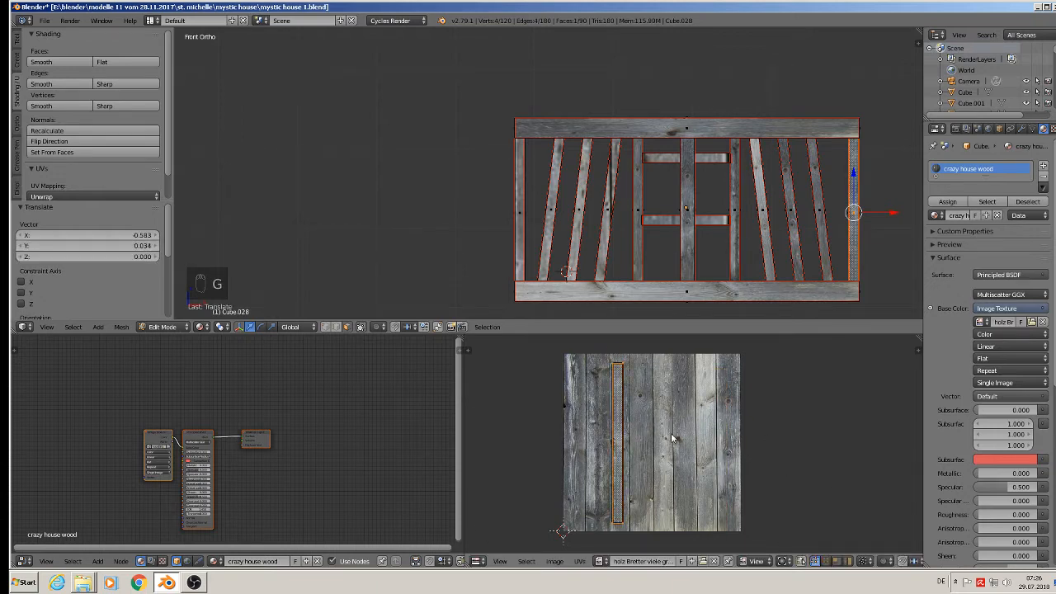
left_click(671, 432)
key("s")
key("x")
left_click(675, 444)
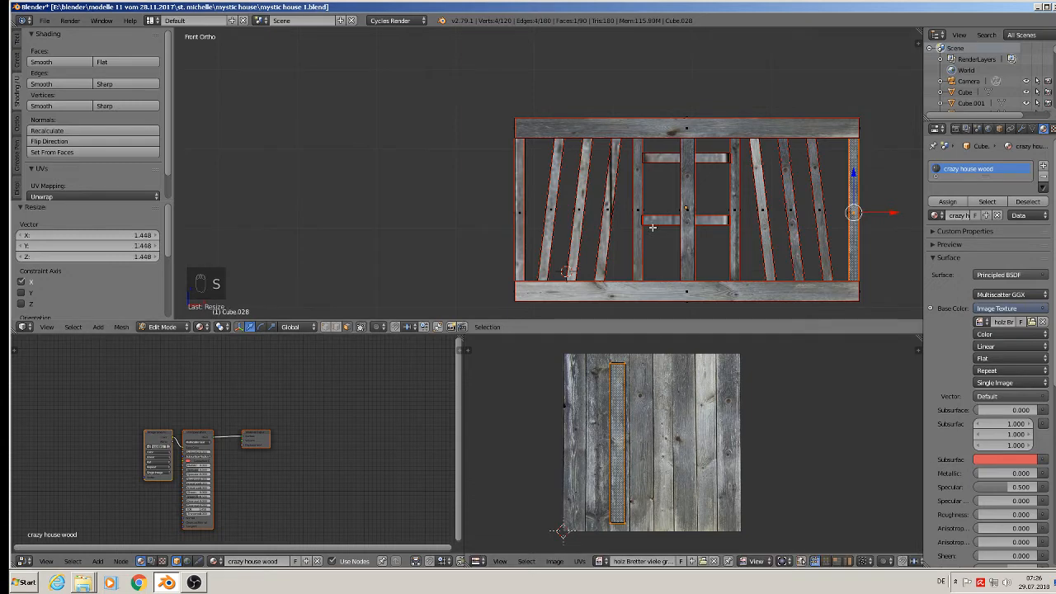
Step: Scale the innermost left brace's UV island by about 5.7, rotate it upright and move it onto the fifth plank
right_click(614, 212)
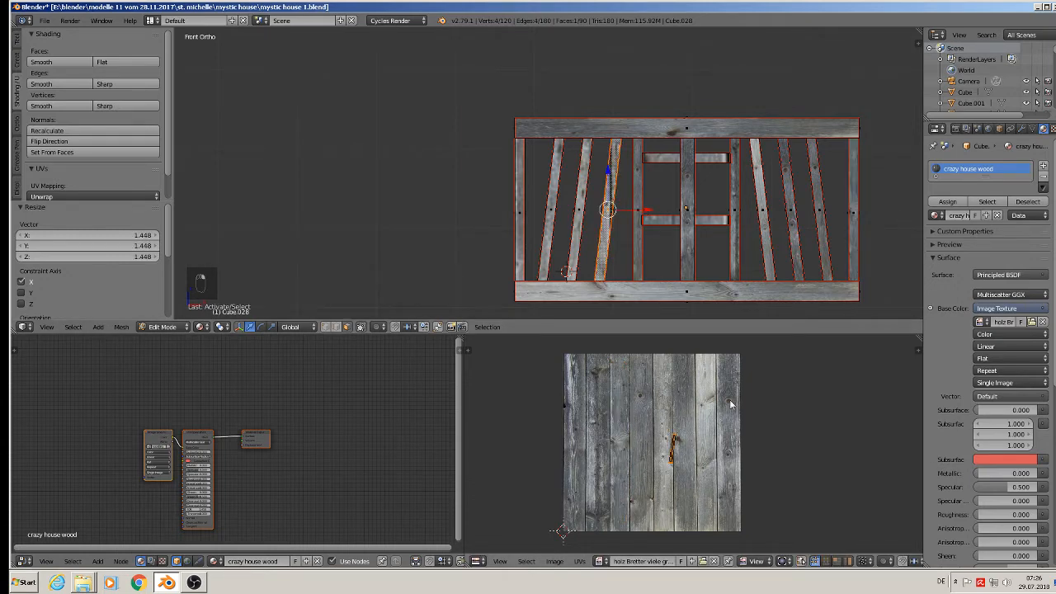
key("Tab")
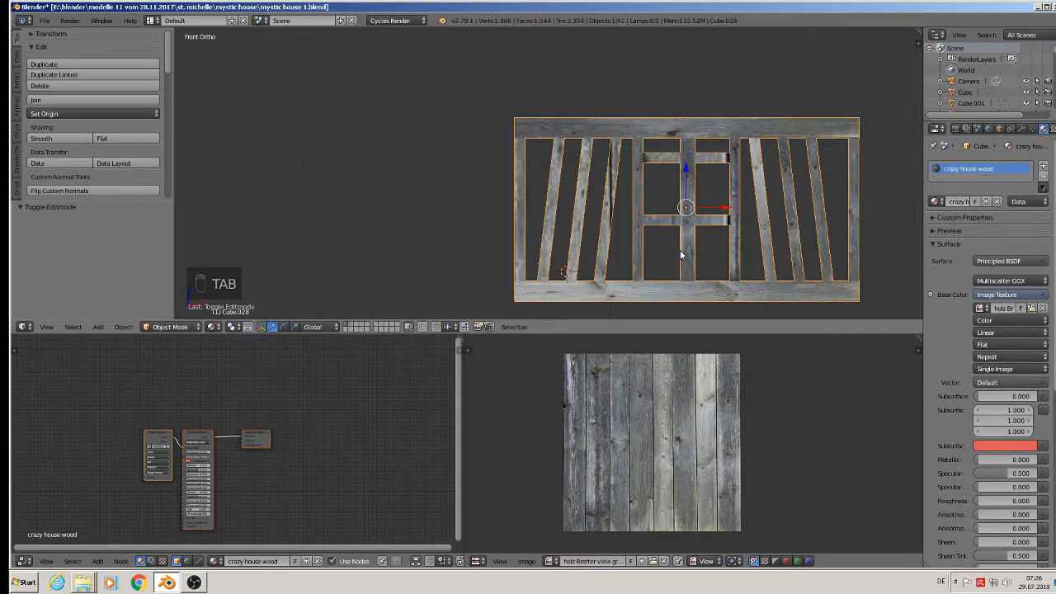
key("Tab")
key("s")
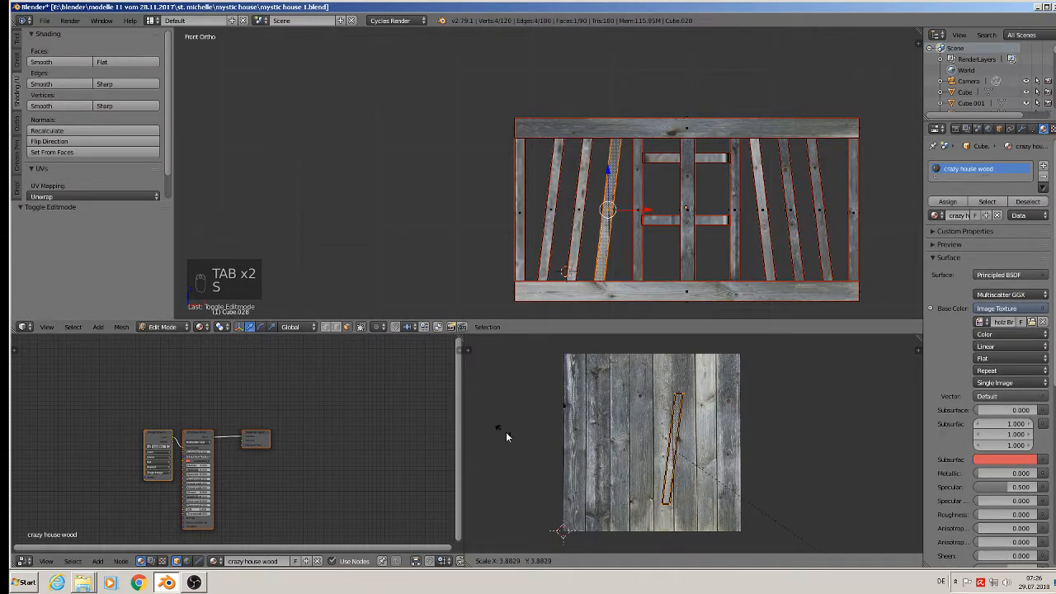
left_click(618, 520)
key("r")
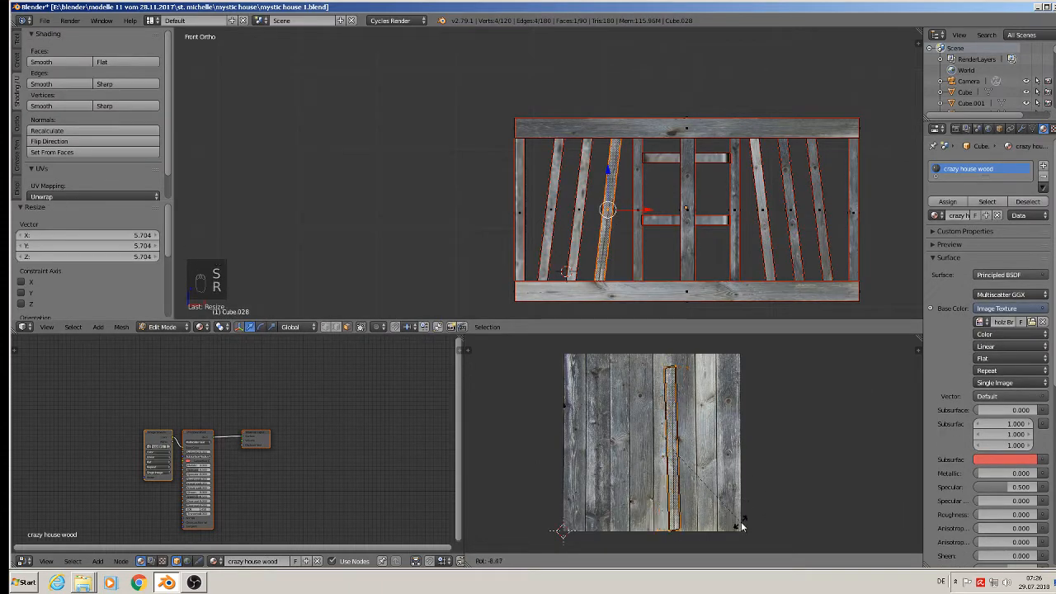
left_click(739, 524)
key("g")
left_click(725, 520)
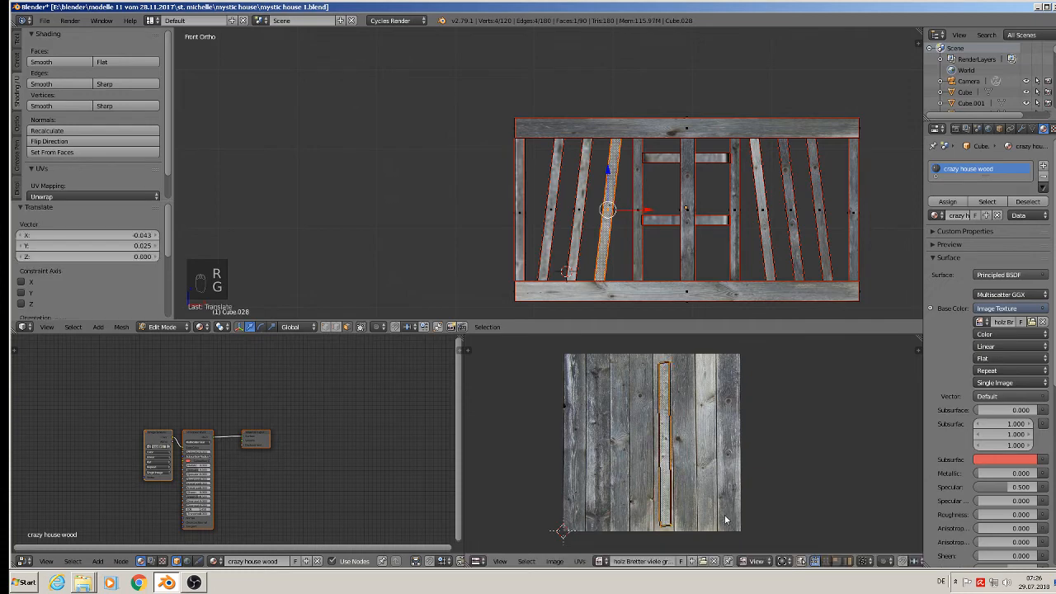
Step: Scale the middle left brace's UV island by about 5.68, rotate it about -7° upright and move it onto the sixth plank
left_click(586, 233)
key("s")
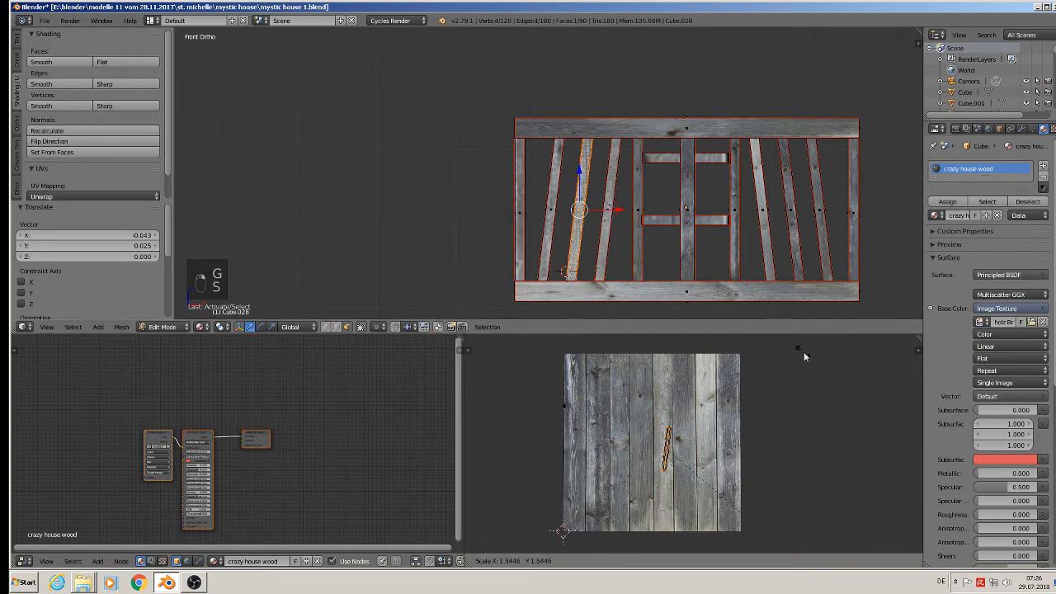
left_click(707, 429)
key("r")
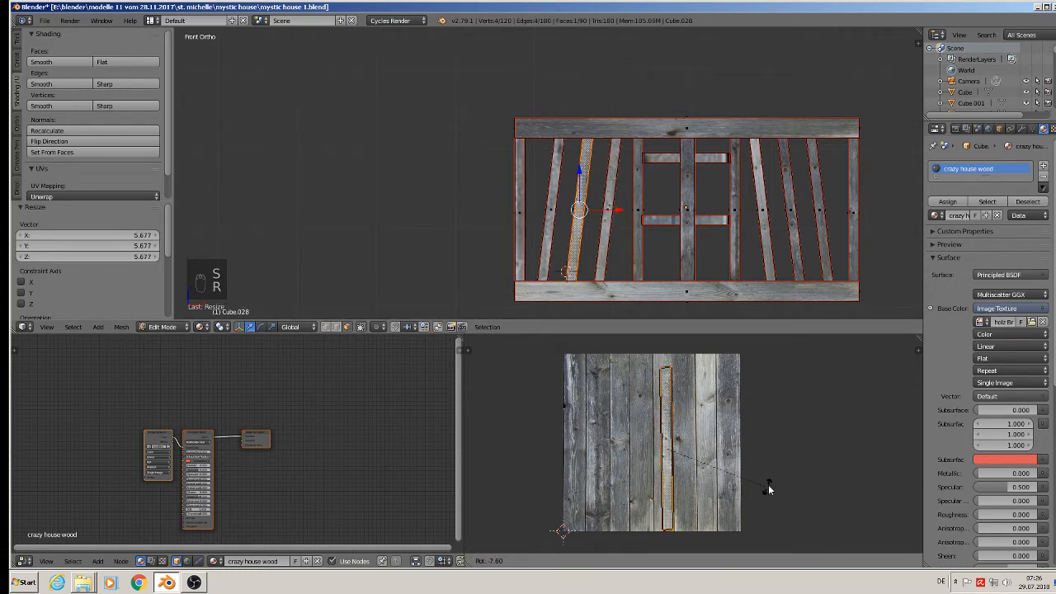
left_click(763, 485)
key("g")
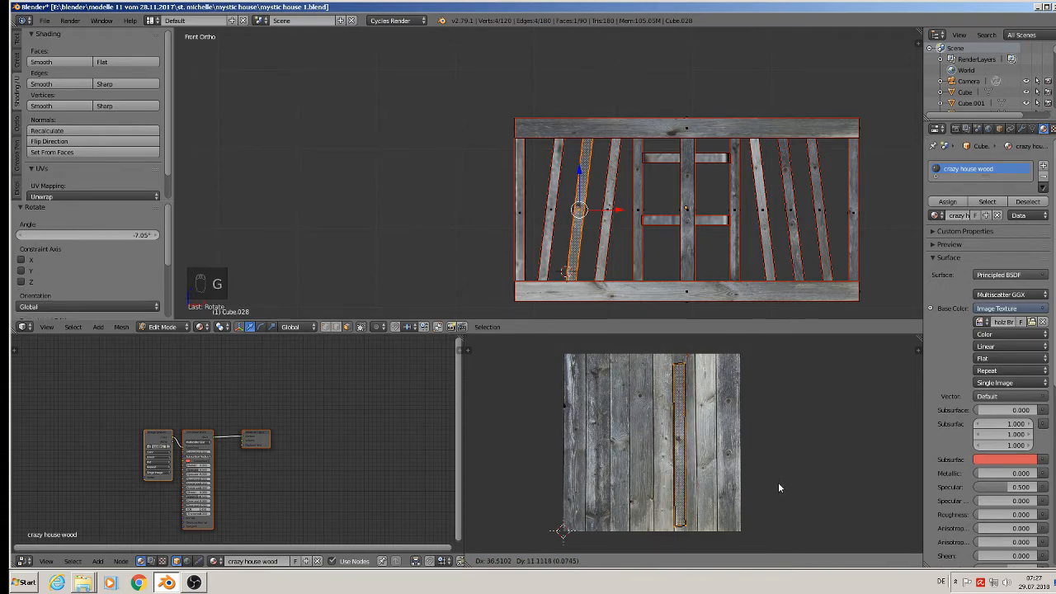
left_click(778, 485)
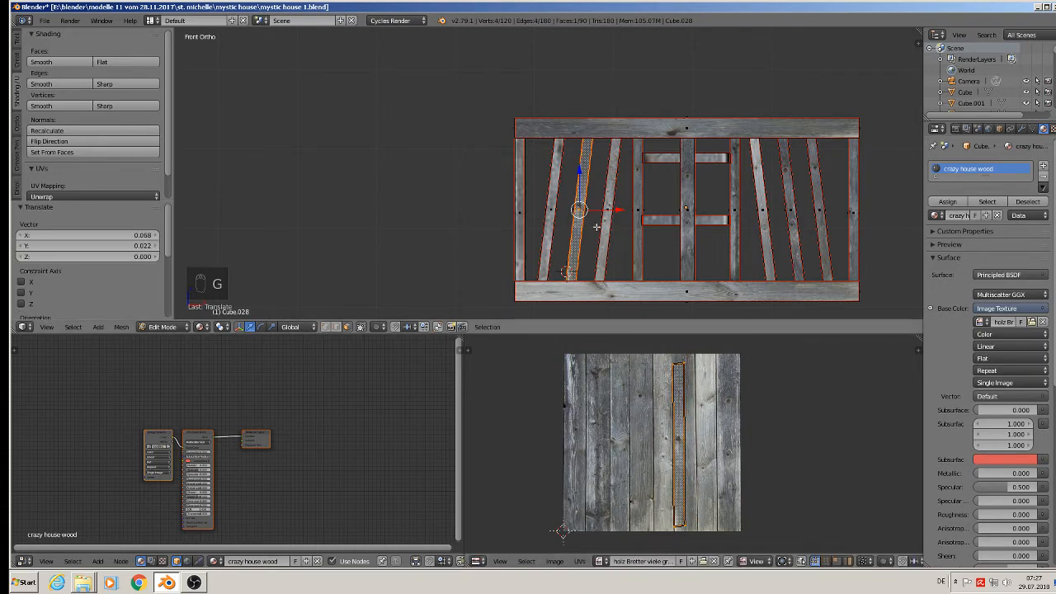
Step: Scale the outermost left brace's UV island by about 5.57, rotate it about -6.9° upright and move it onto the first plank
right_click(552, 216)
key("s")
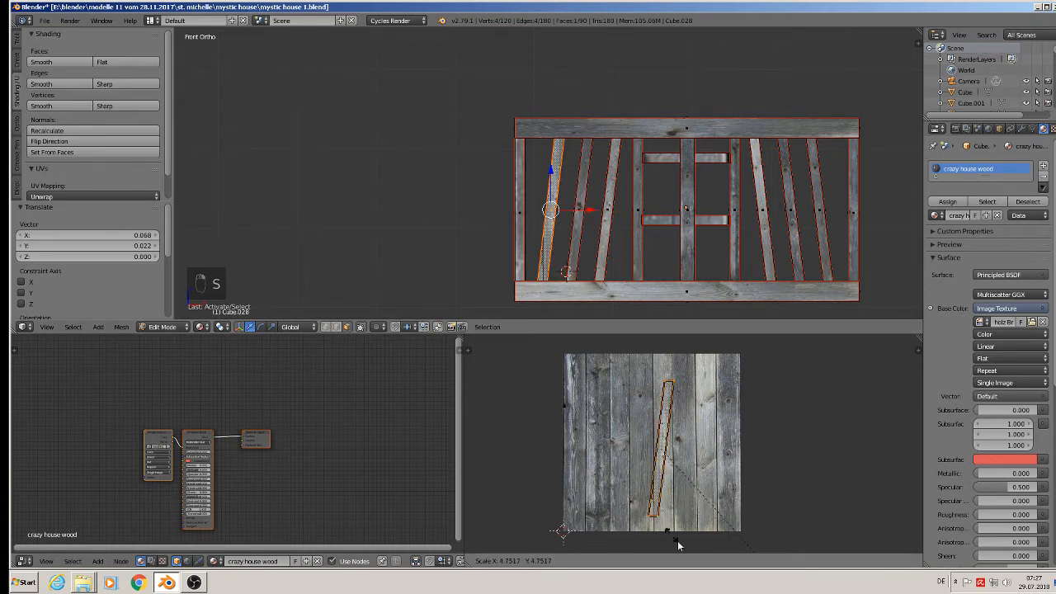
left_click(739, 394)
key("r")
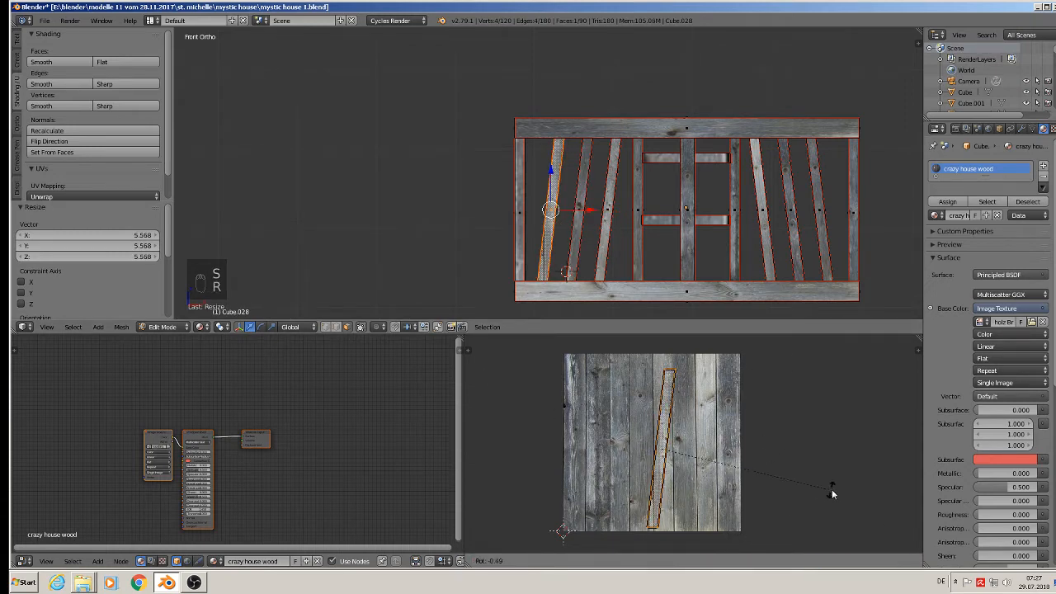
left_click(844, 471)
key("g")
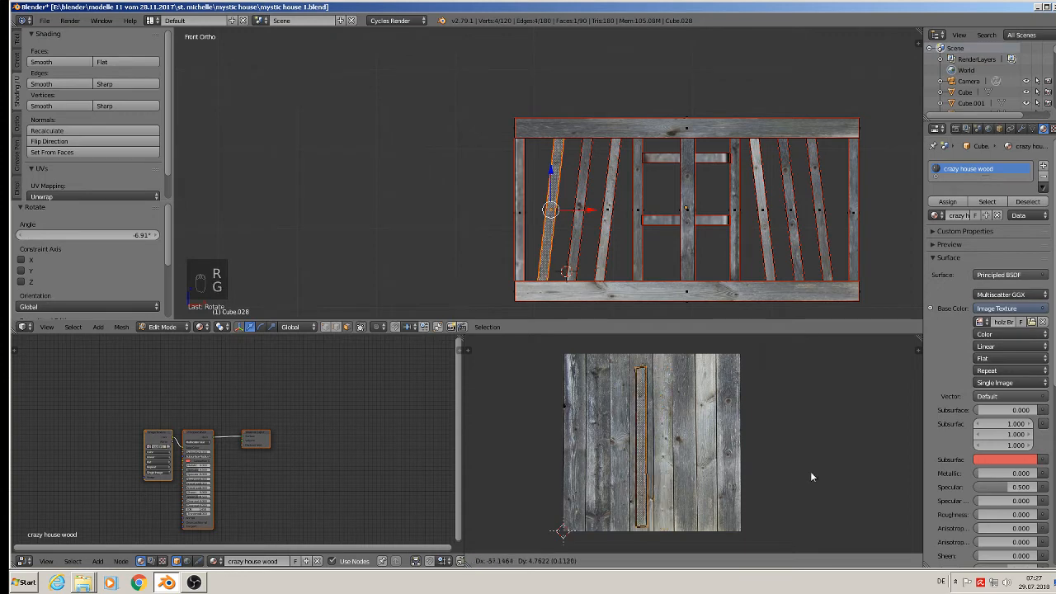
left_click(749, 470)
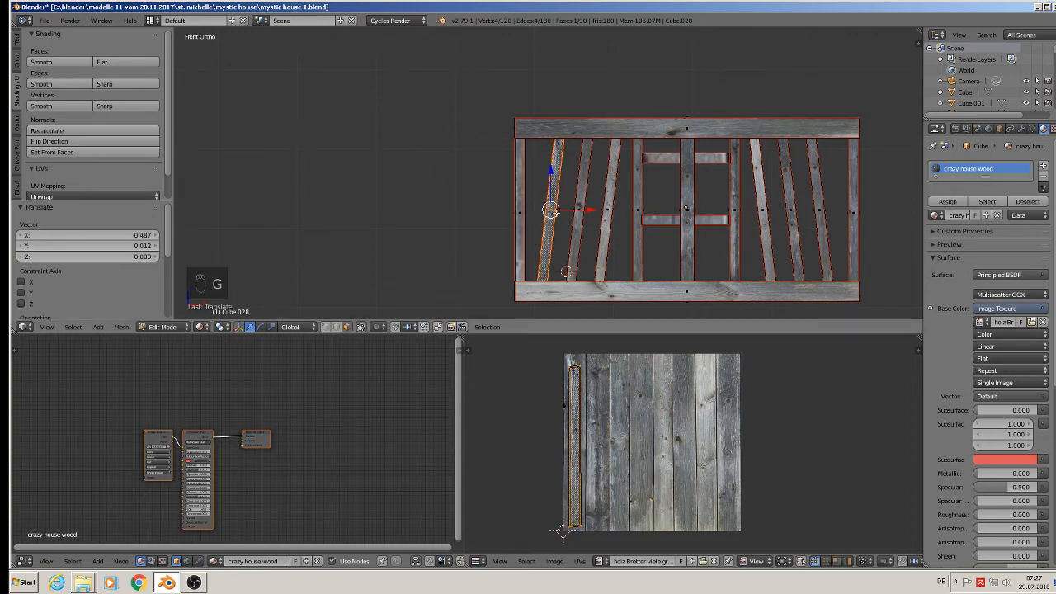
Step: Scale the left corner post's UV island by about 4.79, move it onto the sixth plank and clear the selection
right_click(519, 198)
key("s")
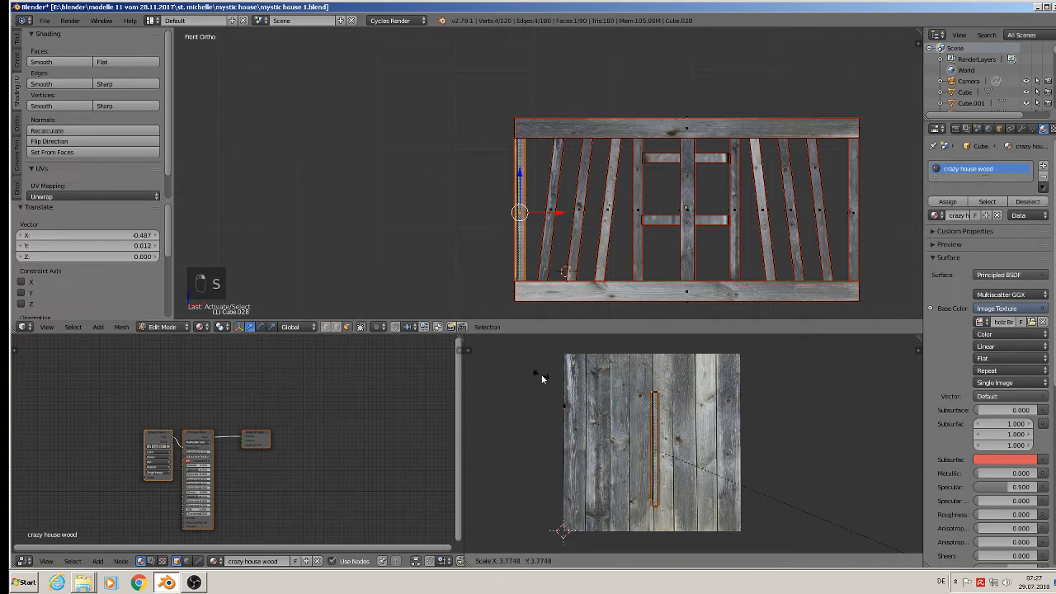
left_click(637, 423)
key("g")
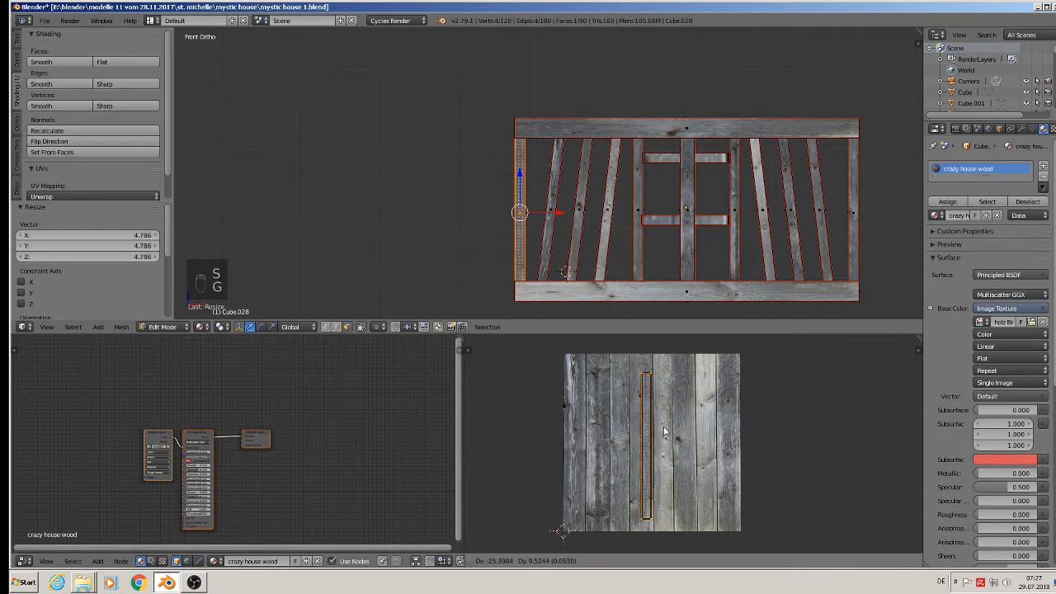
left_click(705, 435)
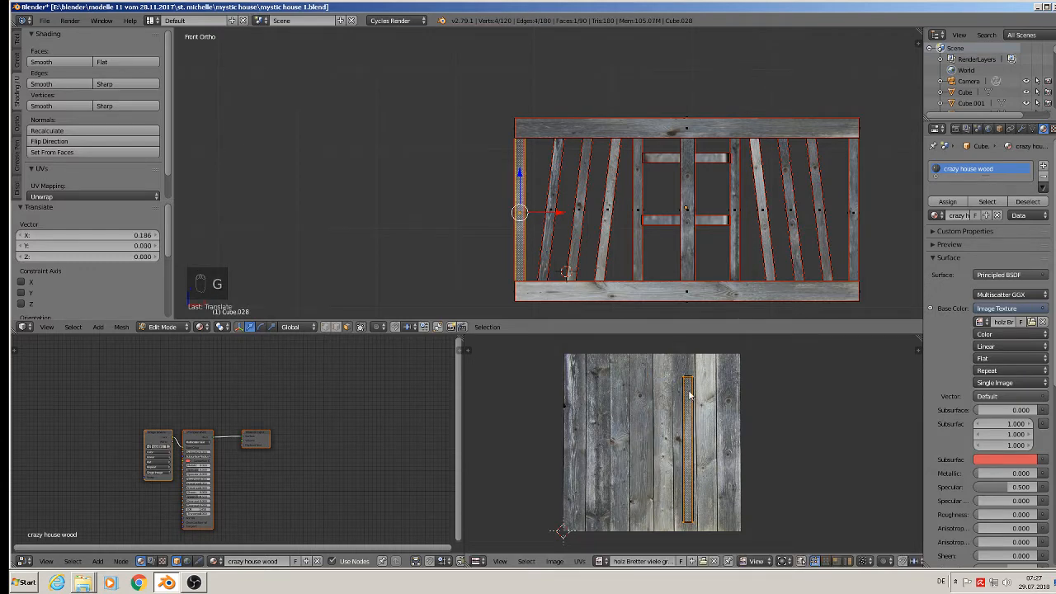
key("a")
key("Tab")
key("Tab")
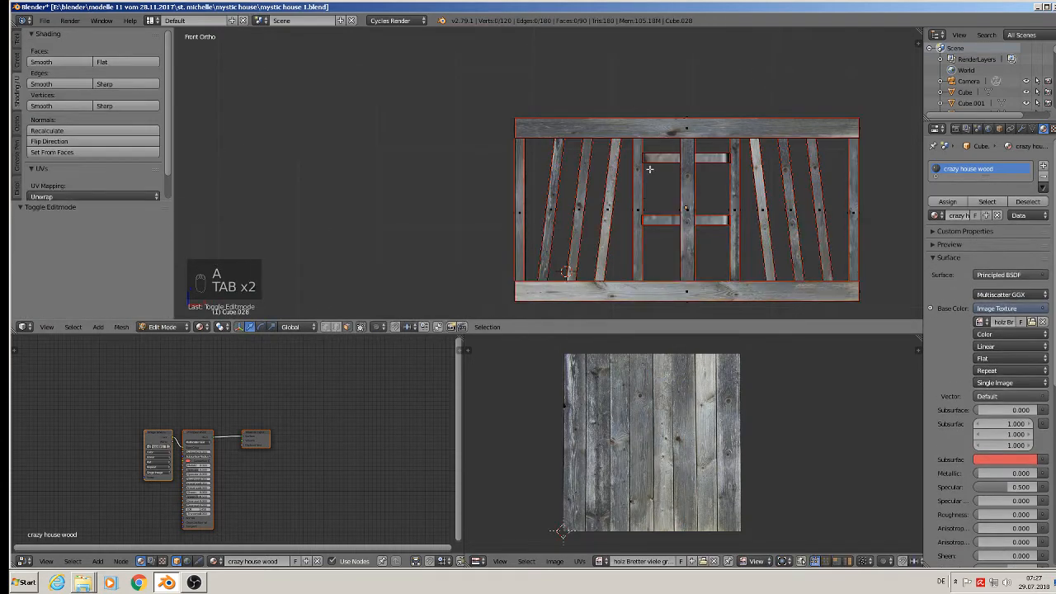
Step: Scale the upper window rail's UV island by about 3.79, rotate it 90° and enlarge it by another 1.53 on the sixth plank
right_click(660, 158)
key("s")
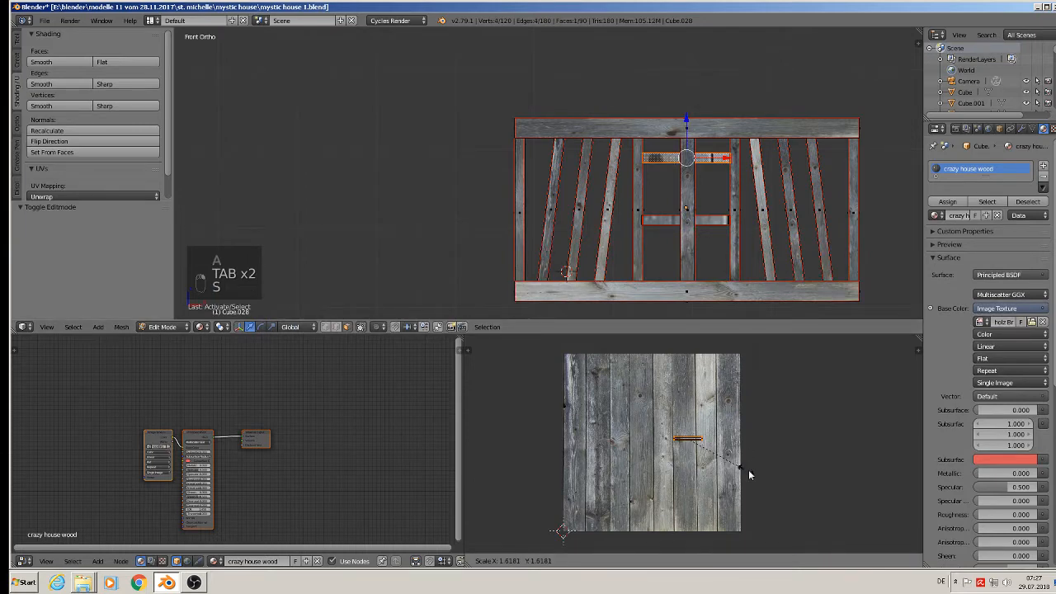
left_click(826, 482)
key("r")
key("0")
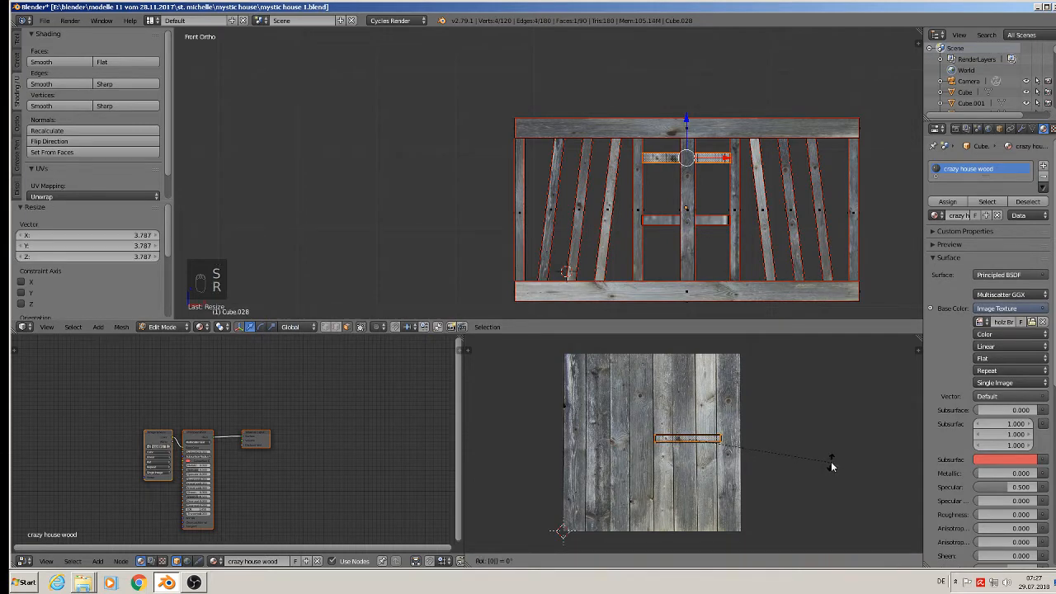
left_click(830, 460)
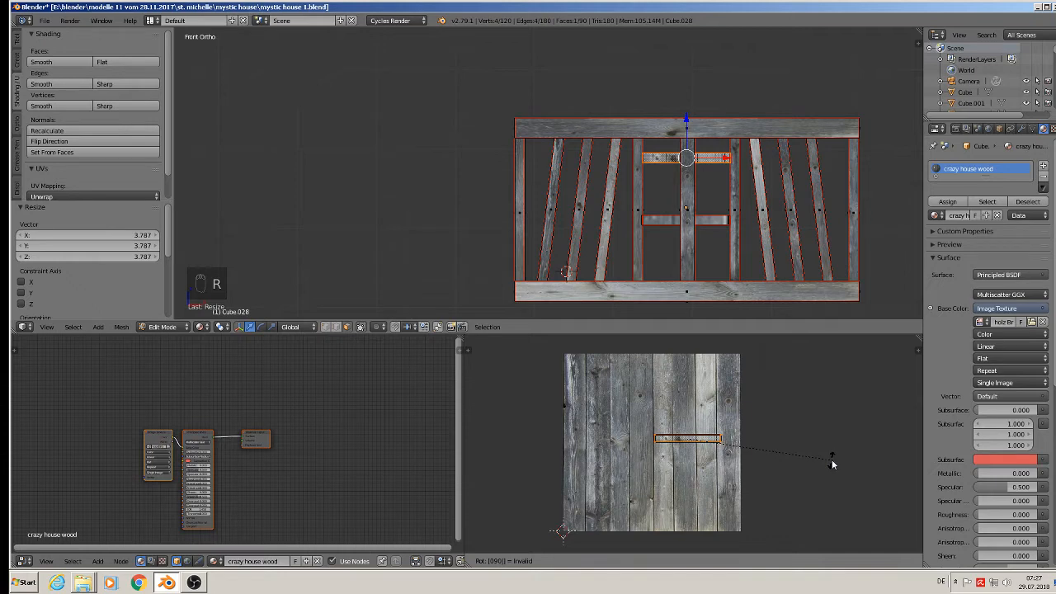
type("r90")
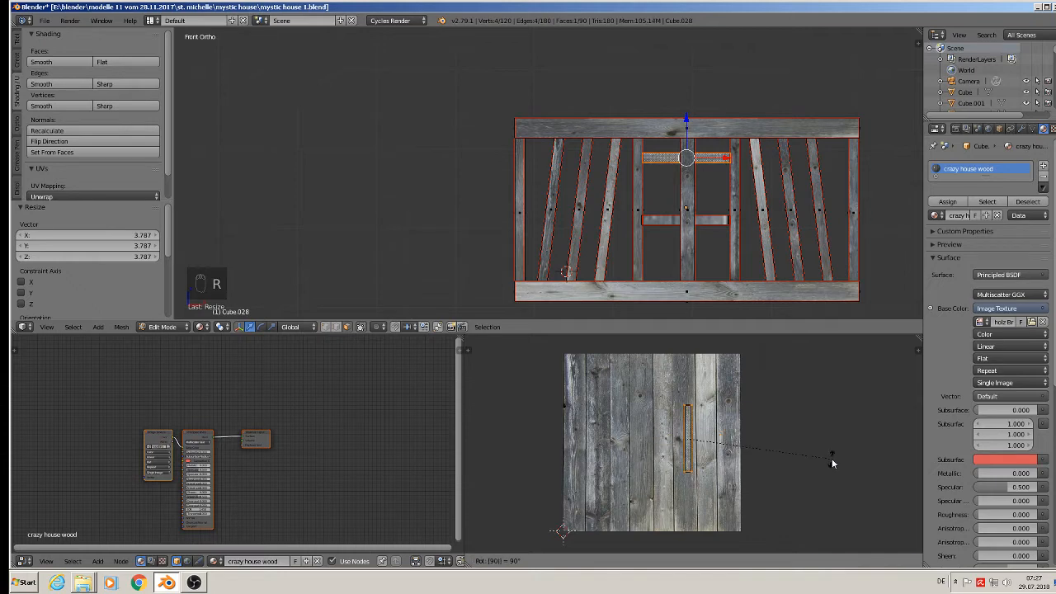
left_click(831, 460)
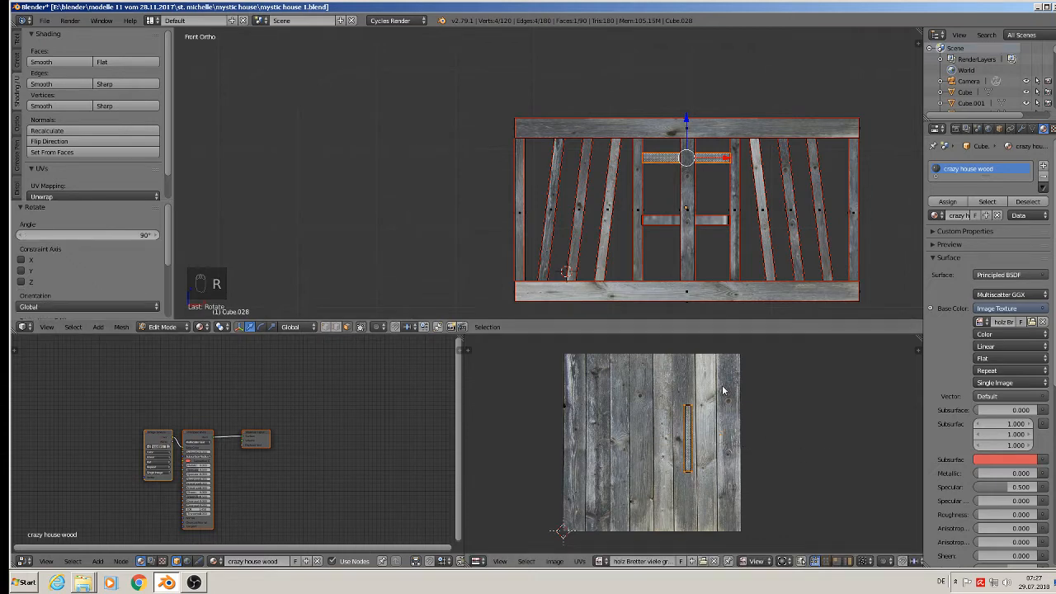
key("s")
left_click(800, 546)
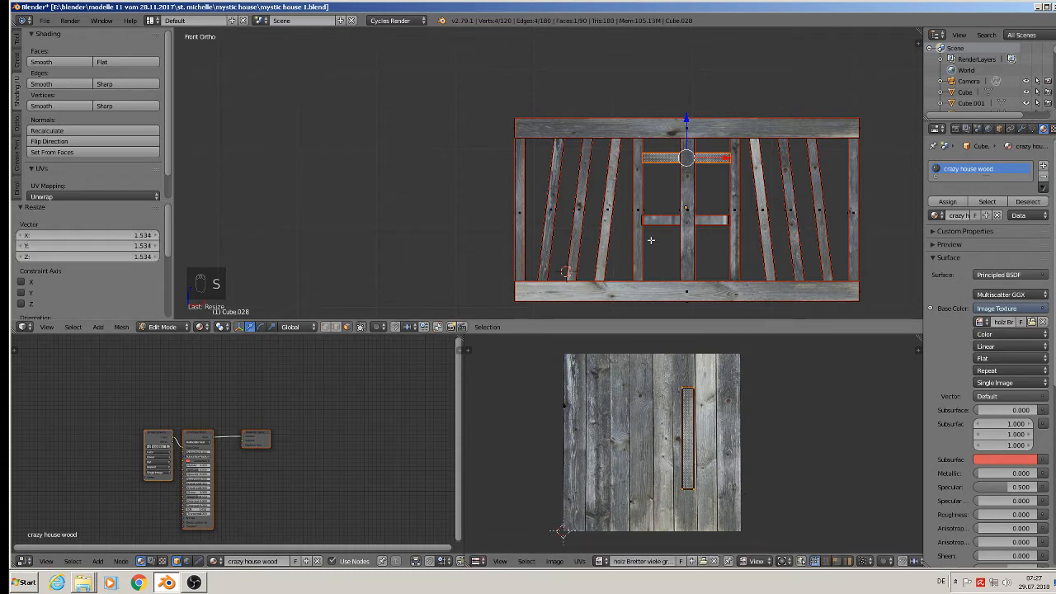
Step: Rotate the lower window rail's UV island 90°, scale it by about 4.93 and move it onto the seventh plank
right_click(664, 221)
key("Tab")
key("Tab")
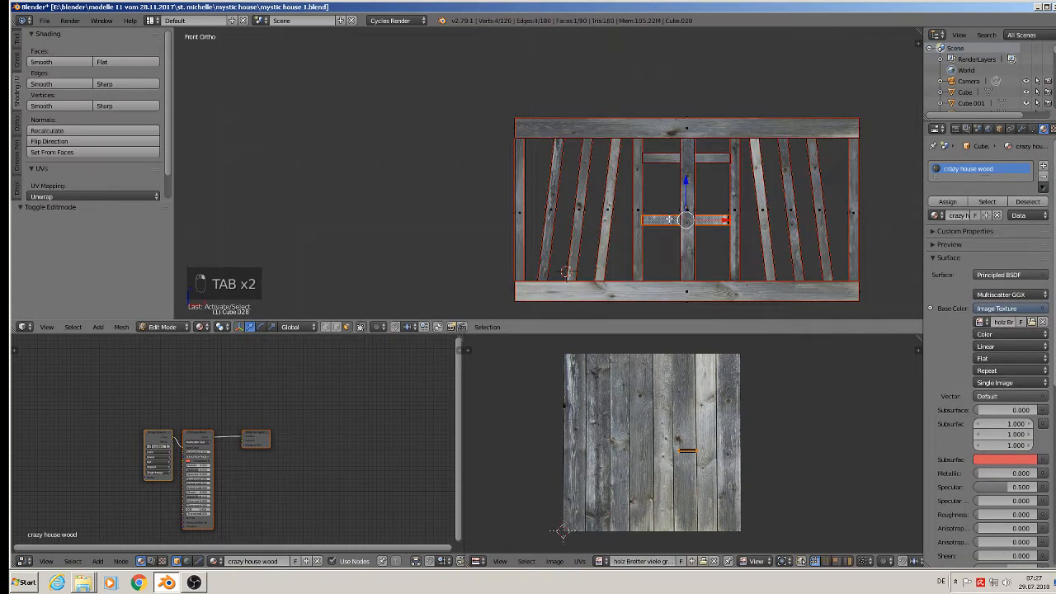
key("s")
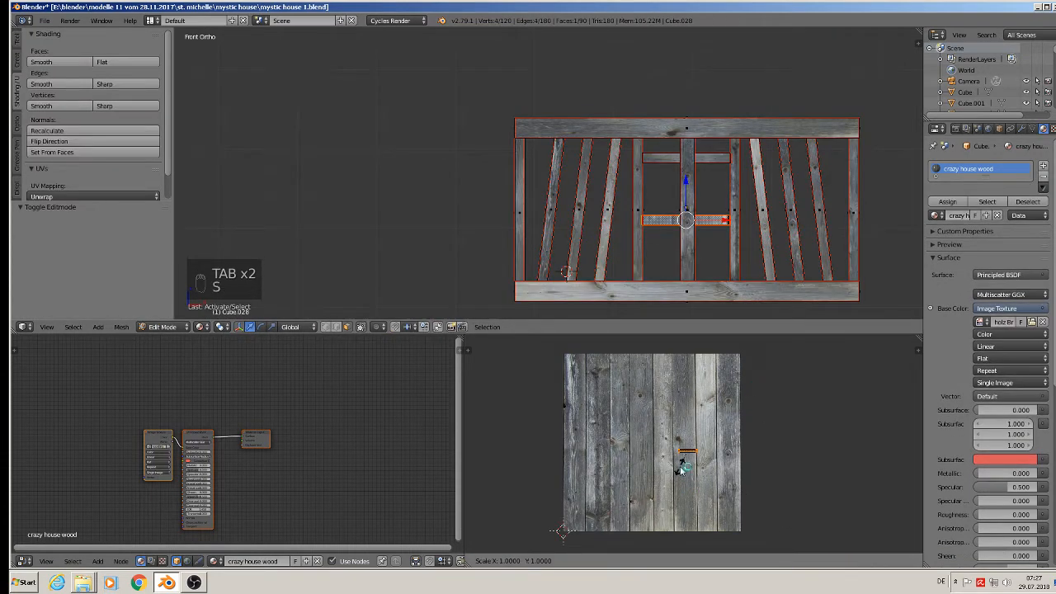
type("r90")
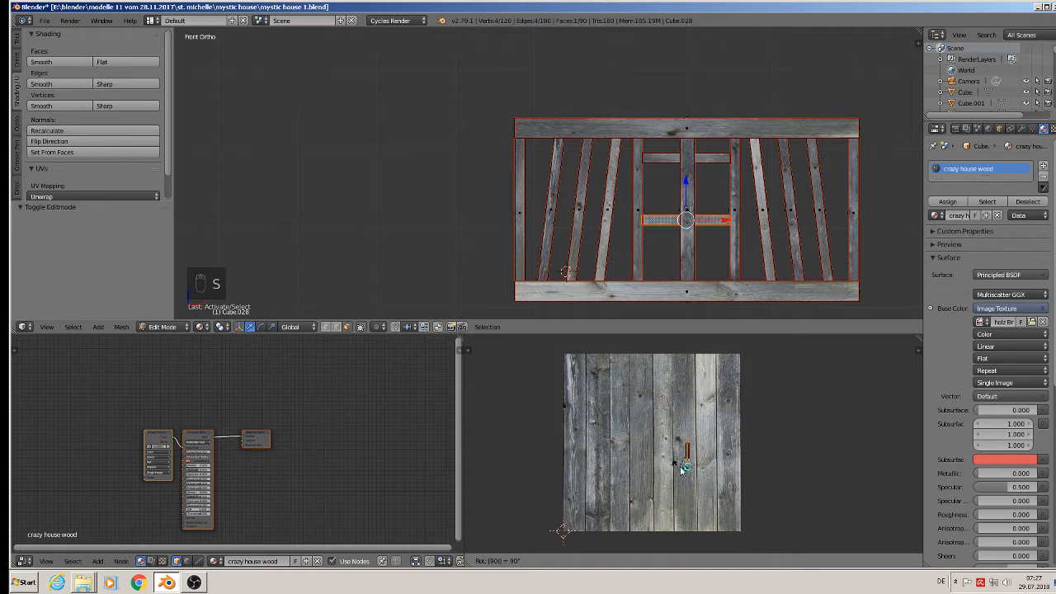
key("Return")
key("s")
left_click(852, 445)
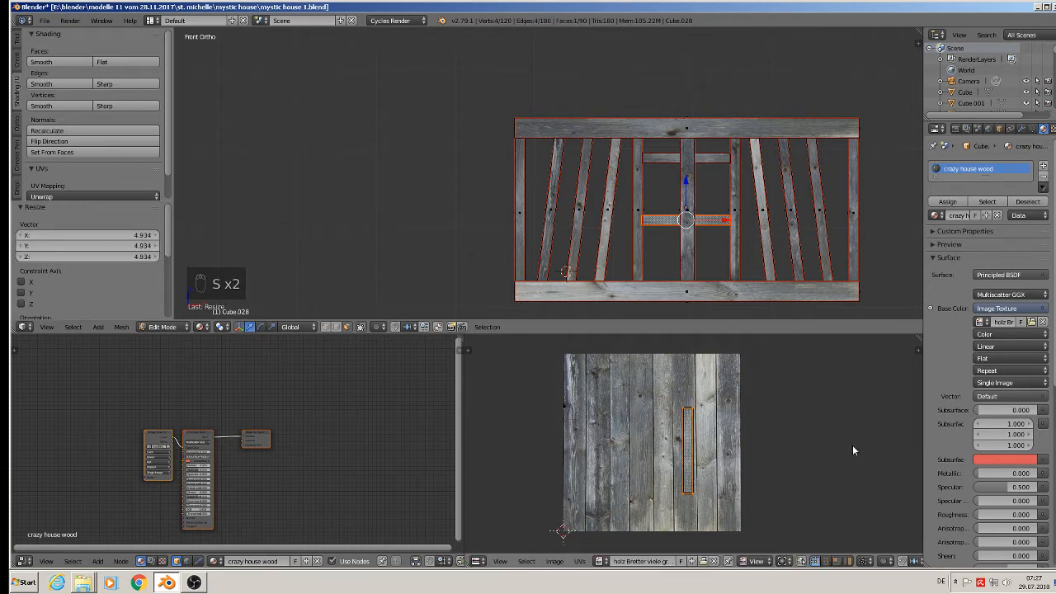
key("g")
left_click(905, 447)
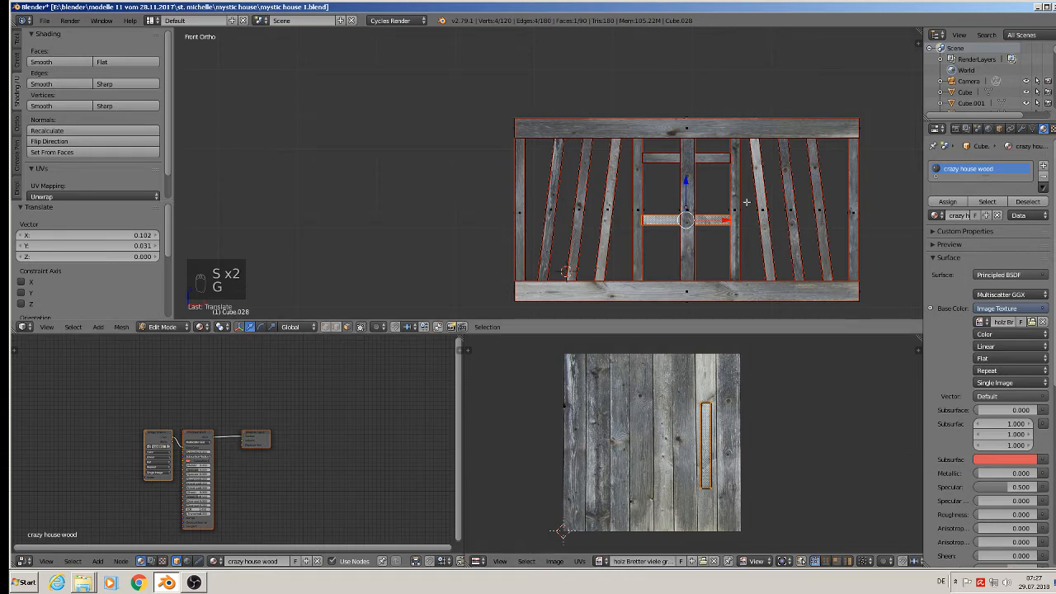
Step: Return the textured frame to Object Mode with nothing selected and save the file
key("Tab")
key("a")
key("a")
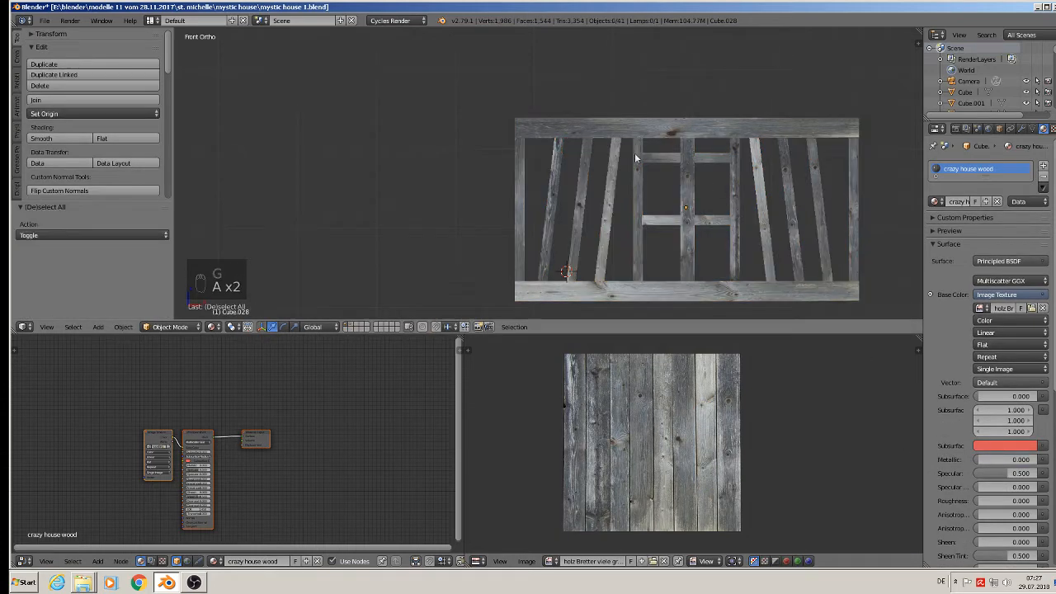
left_click(44, 20)
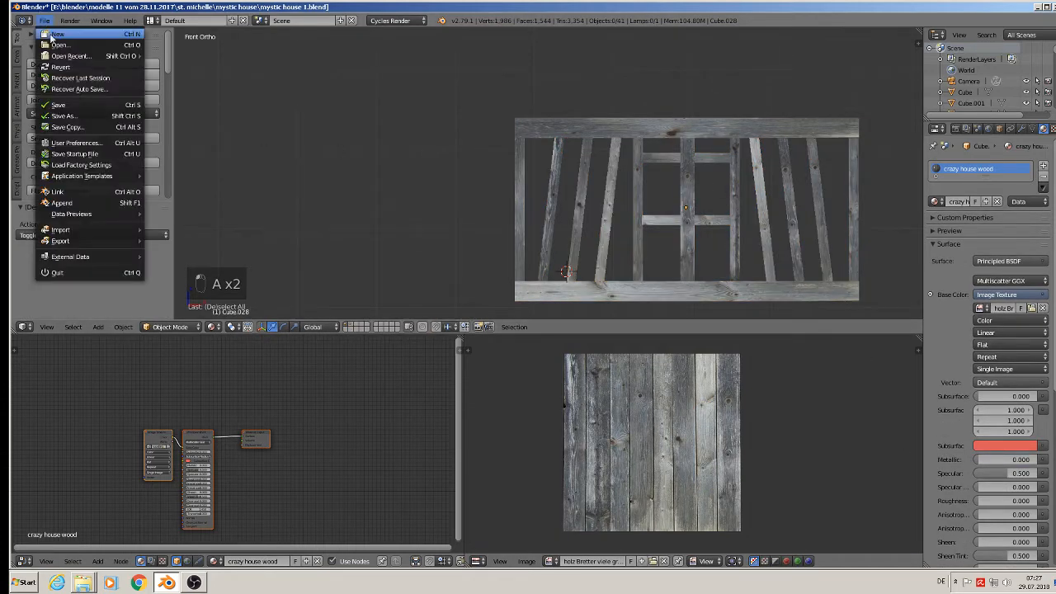
left_click(62, 105)
Step: Duplicate the textured frame twice downward along Z, placing the second copy about 0.297 below the first
scroll(635, 204, "down", 4)
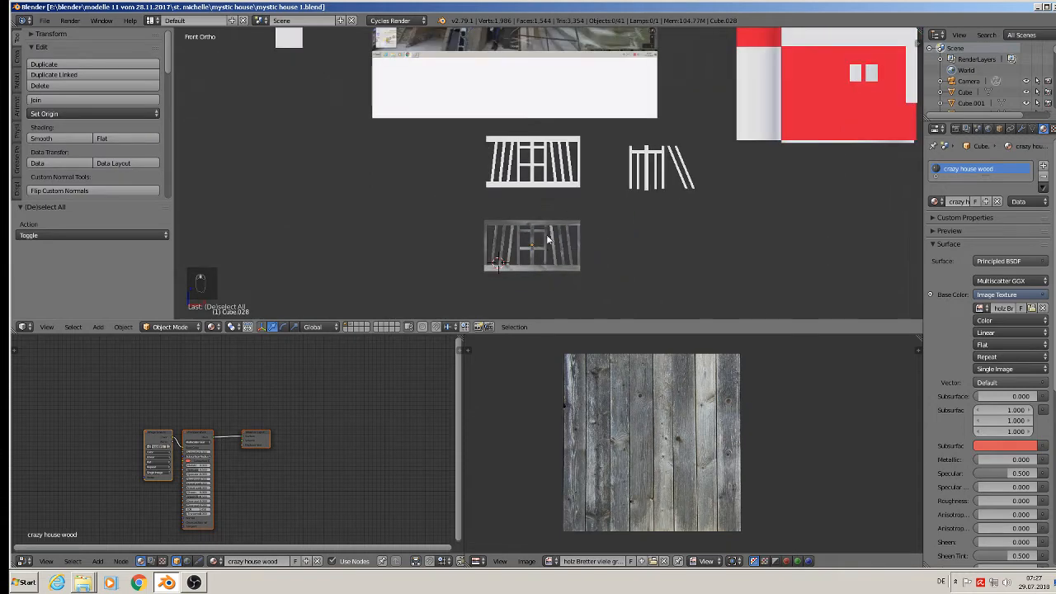
middle_click_drag(546, 239, 507, 274, "shift")
right_click(495, 279)
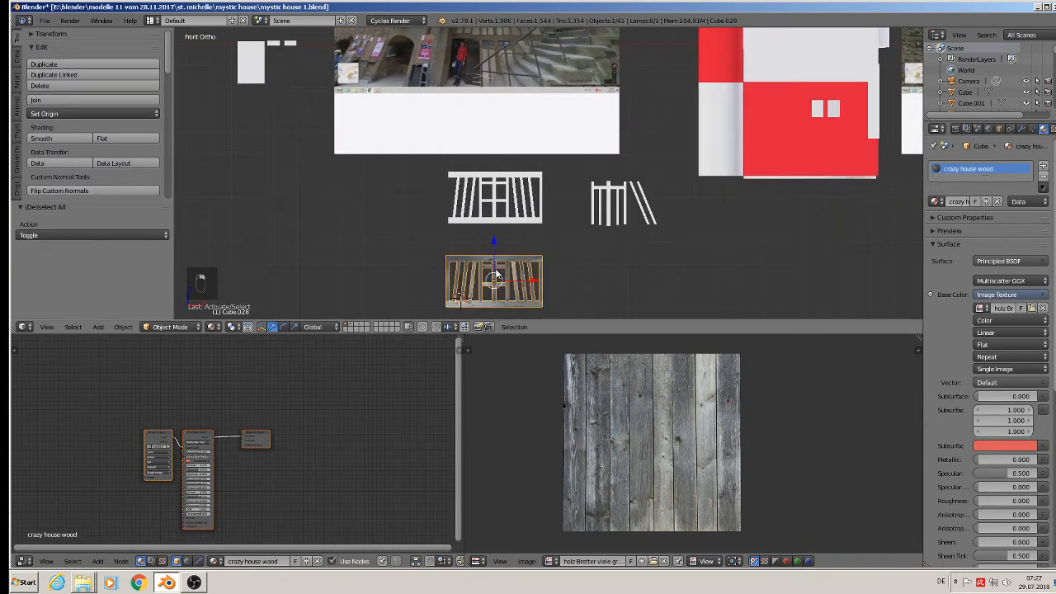
scroll(495, 279, "down", 3)
key("shift+d")
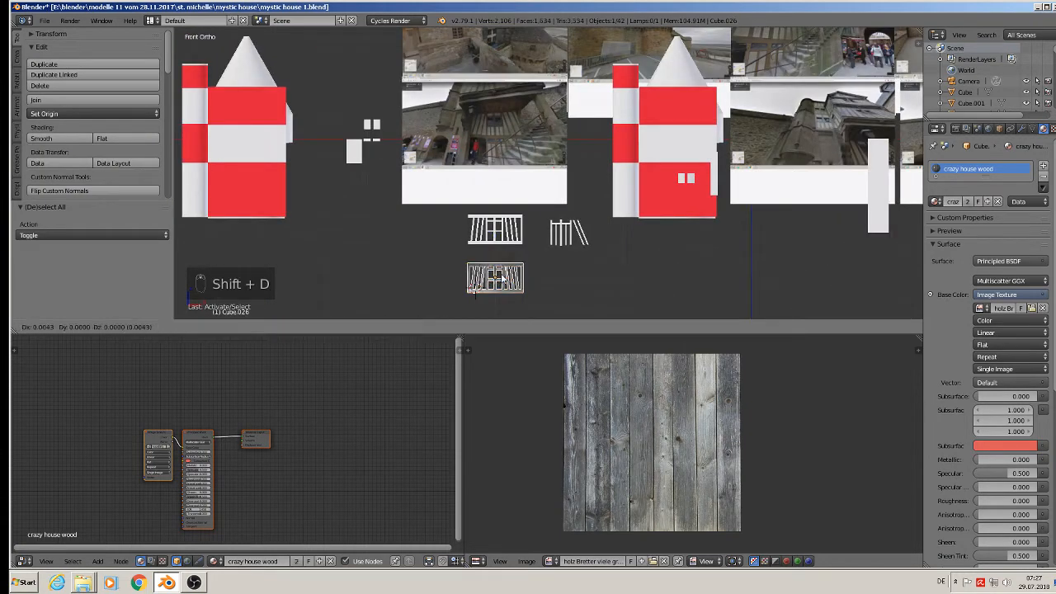
key("z")
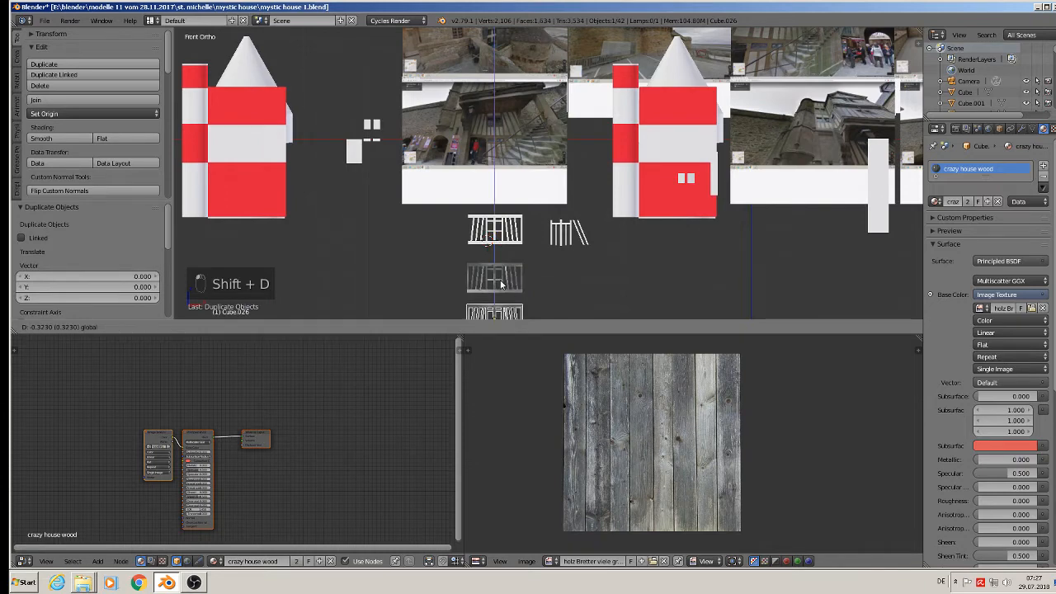
left_click(500, 282)
middle_click_drag(511, 279, 536, 210, "shift")
key("shift+d")
key("z")
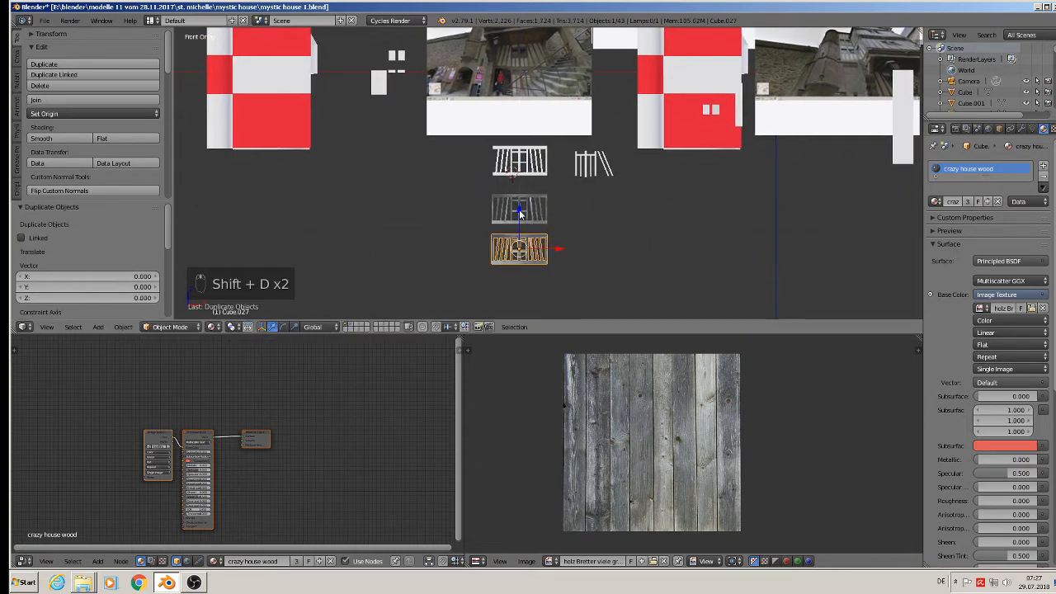
left_click(527, 254)
Step: Examine the half-timbered wall in the reference photo and compare the photos with the house models
scroll(557, 245, "up", 3)
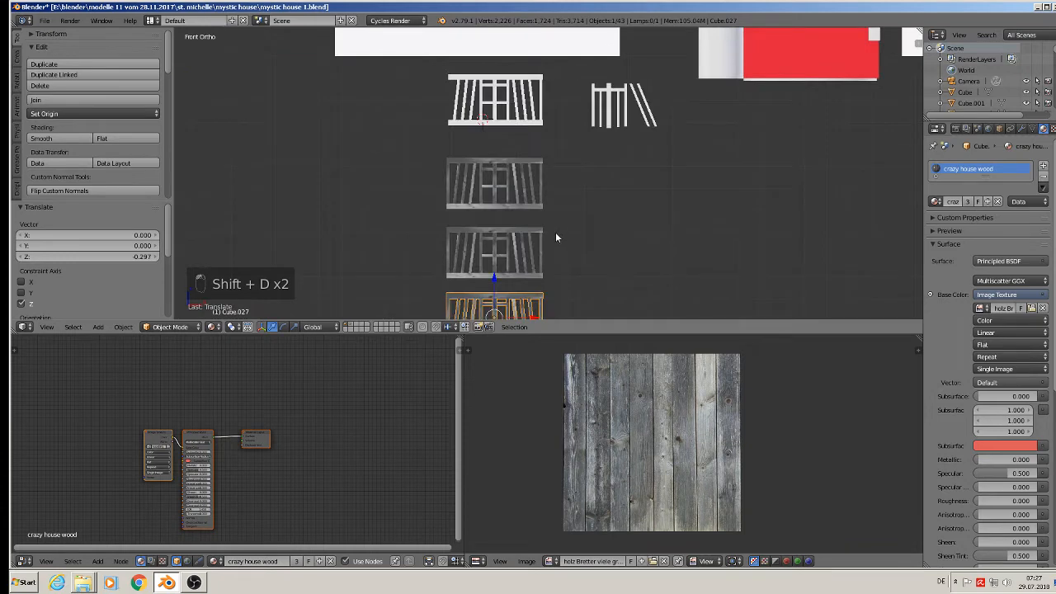
middle_click_drag(558, 236, 534, 350, "shift")
middle_click_drag(601, 158, 694, 289, "shift")
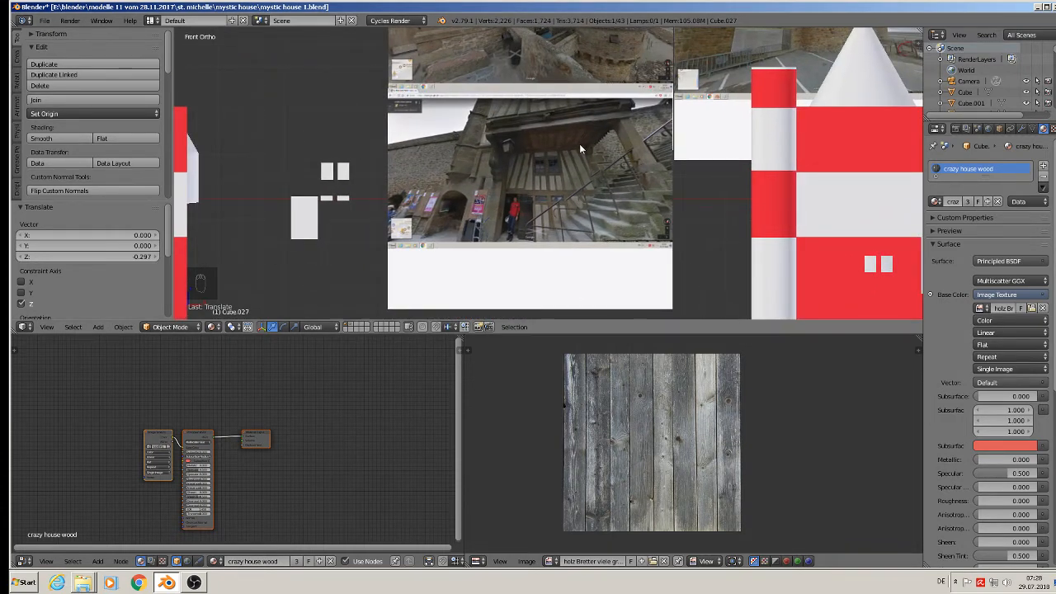
scroll(574, 143, "up", 2)
scroll(558, 173, "up", 4)
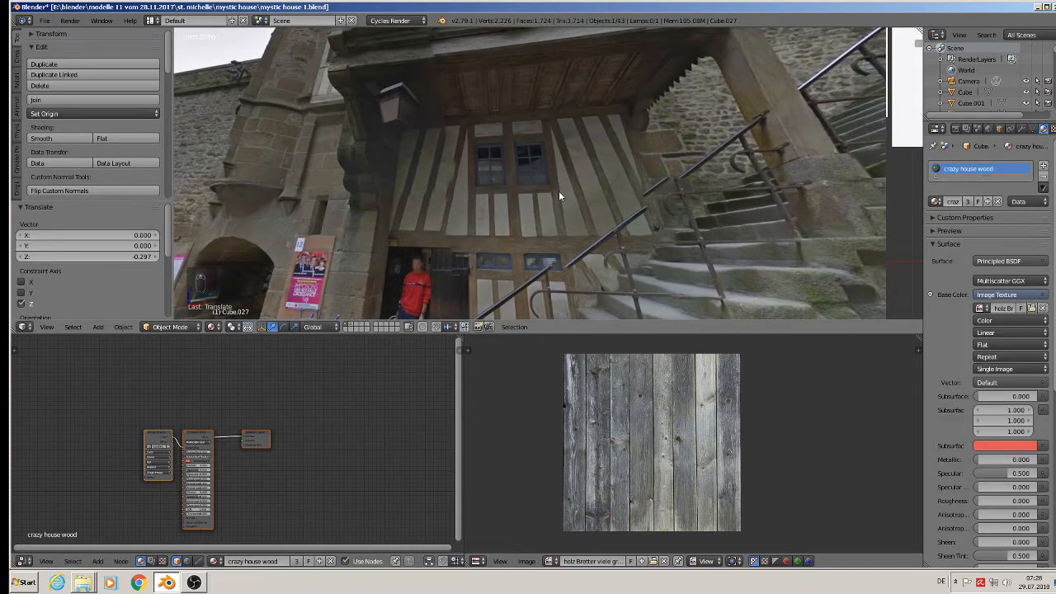
scroll(558, 191, "down", 8)
scroll(557, 190, "down", 4)
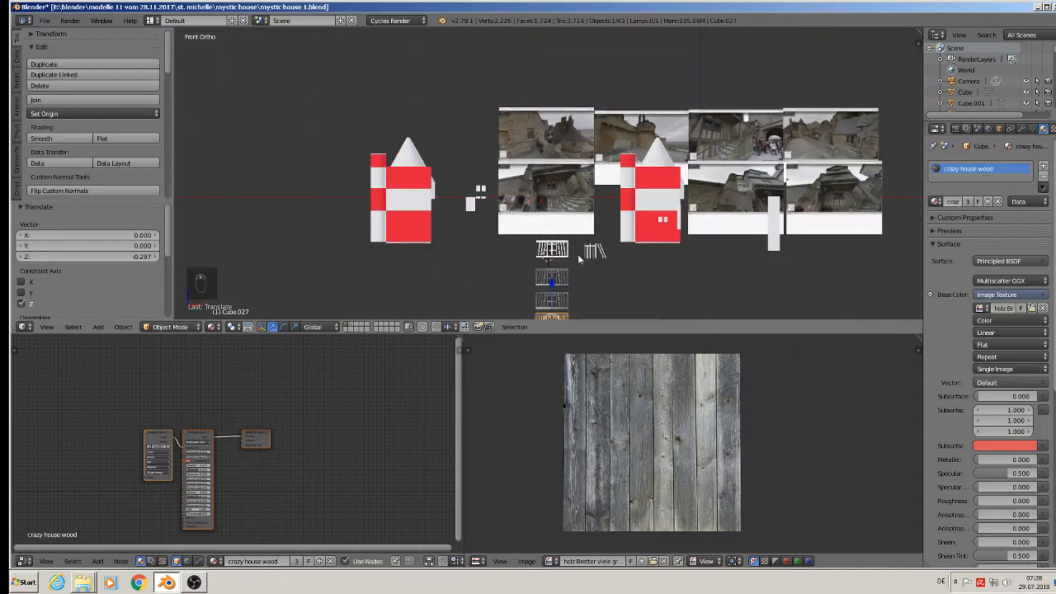
scroll(575, 272, "up", 3)
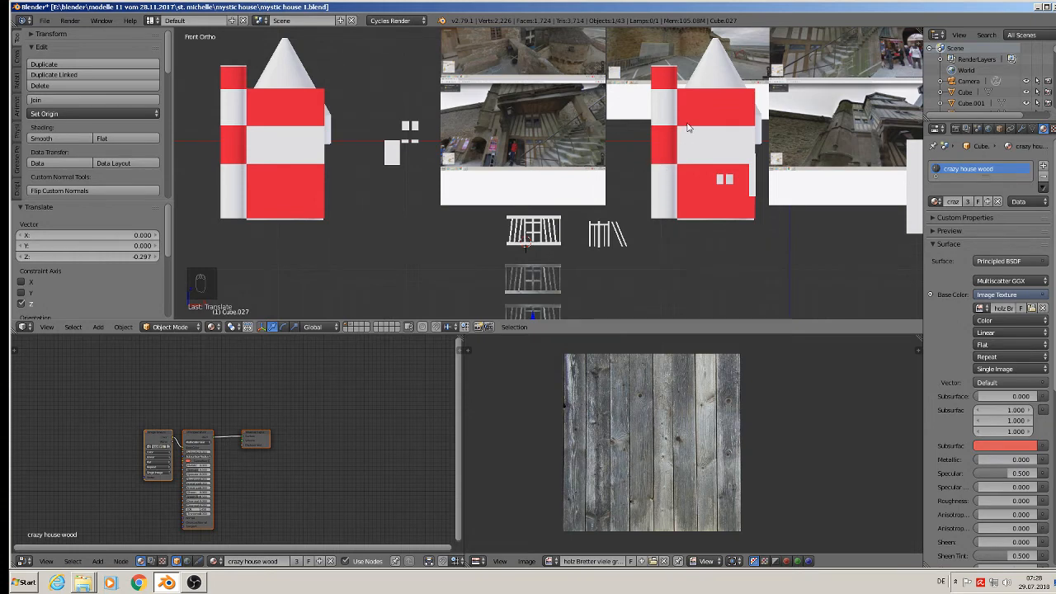
middle_click_drag(727, 113, 592, 233, "shift")
scroll(591, 227, "up", 2)
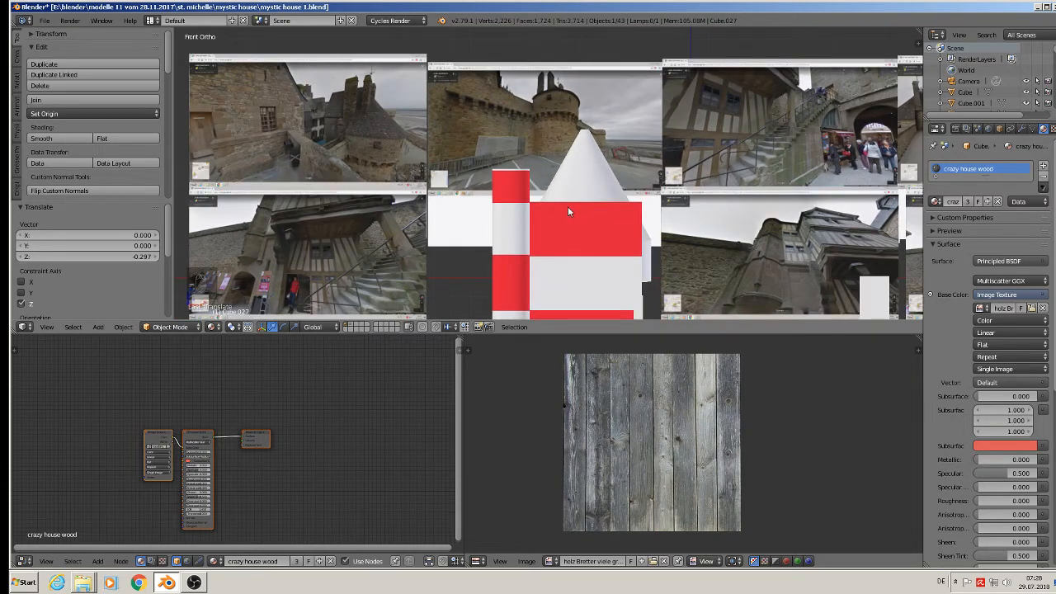
Step: Mark UV seams around the face loop of the gable roof attached to the round tower
right_click(584, 169)
middle_click_drag(636, 221, 495, 258)
key("Tab")
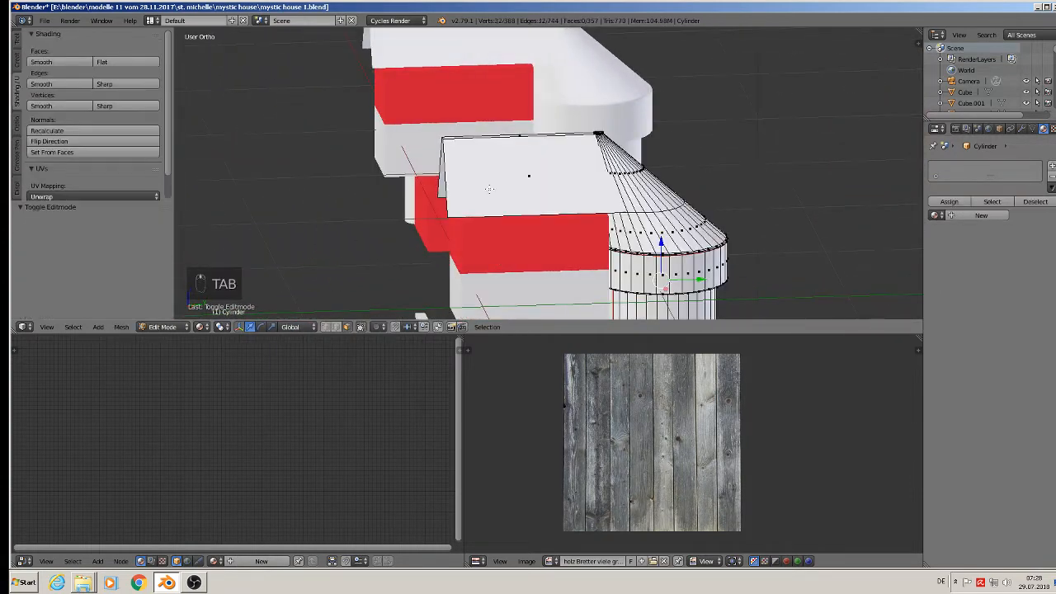
scroll(485, 195, "up", 2)
right_click(513, 170)
middle_click_drag(519, 178, 618, 224)
right_click(529, 198, "alt")
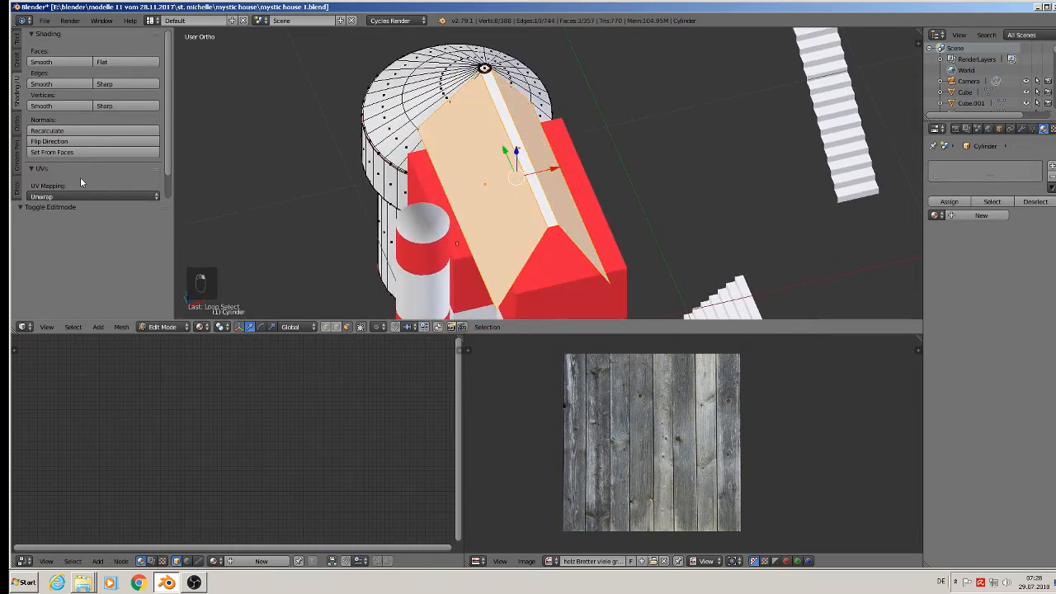
scroll(96, 143, "down", 1)
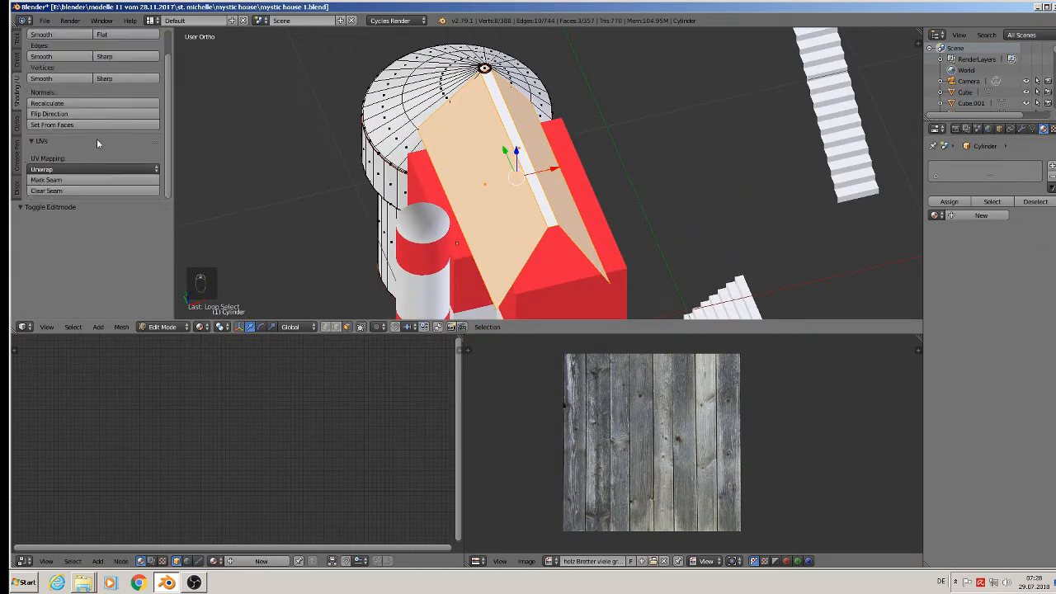
left_click(94, 180)
middle_click_drag(379, 181, 293, 161)
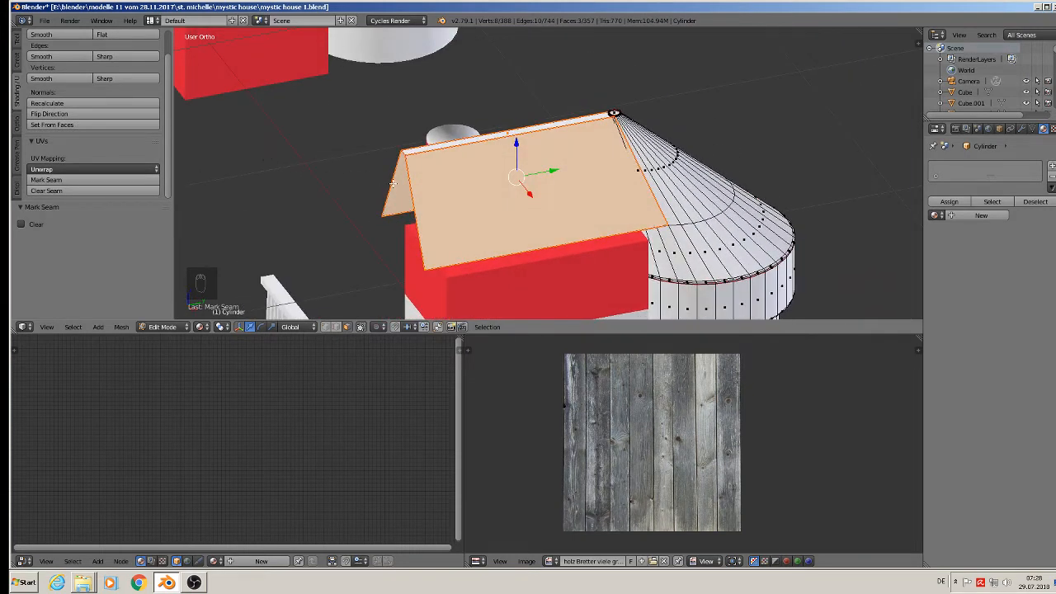
middle_click_drag(394, 183, 417, 185)
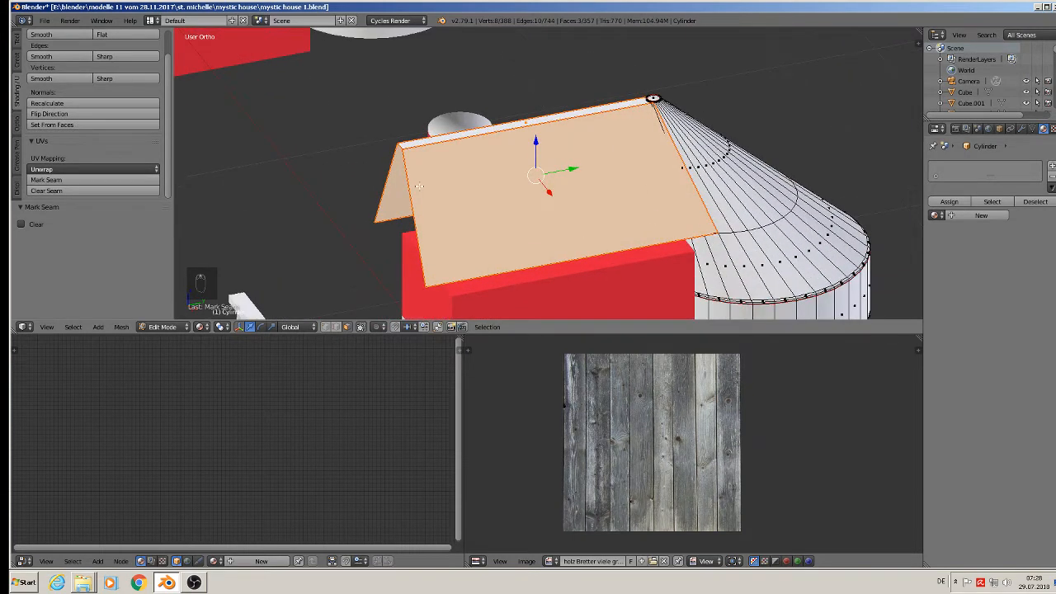
Step: Fill the roof's open gable end with a face and inset it by extruding and scaling to 0.863
left_click(338, 328)
left_click(411, 216, "alt")
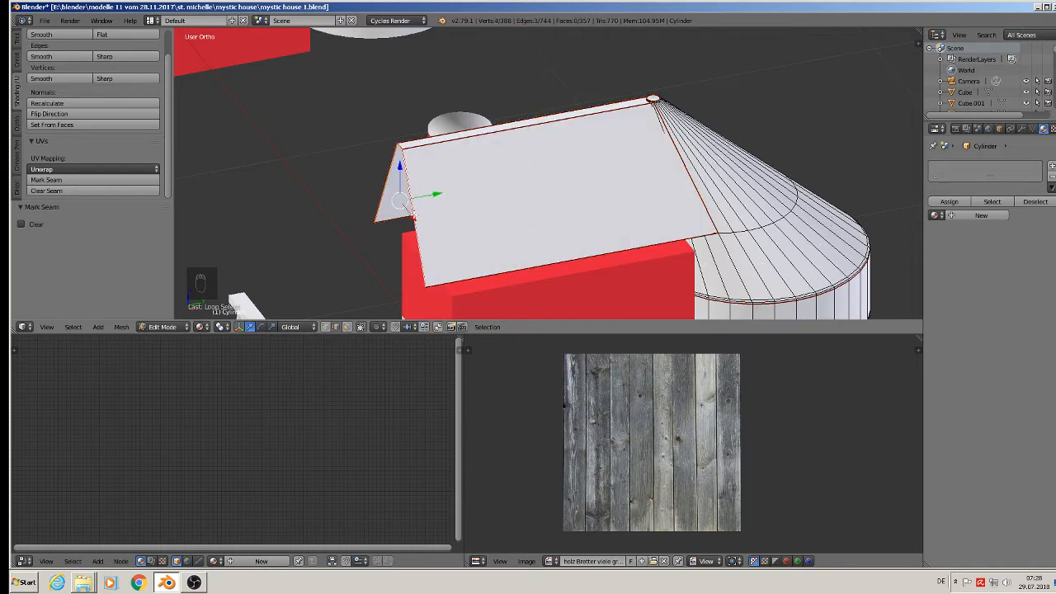
key("f")
middle_click_drag(415, 215, 503, 218)
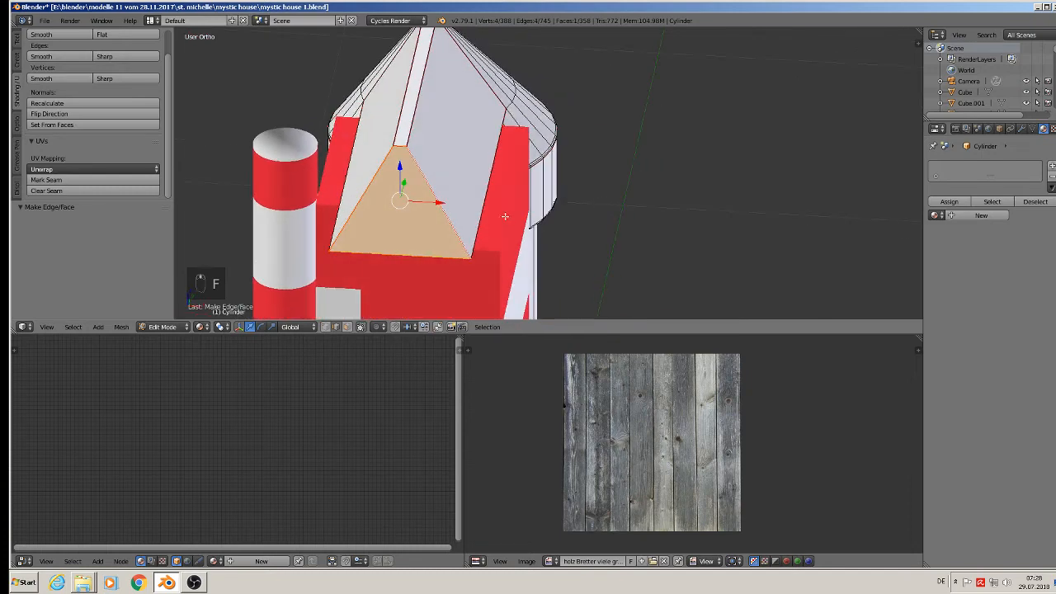
key("e")
key("s")
left_click(484, 255)
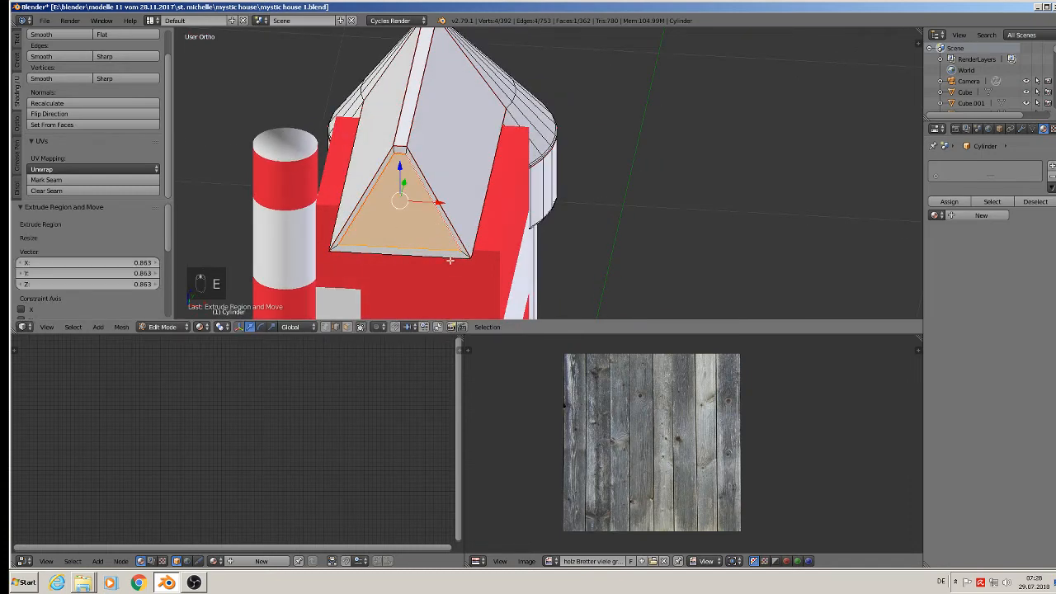
Step: Extrude the inner gable face and recess it 0.031 along Y
middle_click_drag(449, 260, 415, 270)
key("e")
right_click(426, 229)
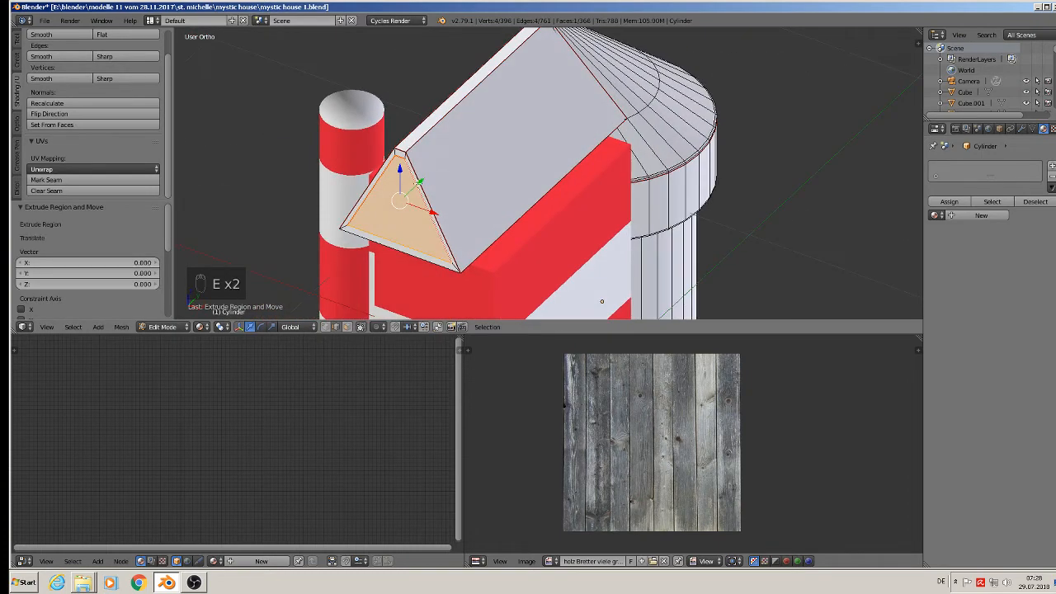
left_click_drag(419, 183, 425, 180)
middle_click_drag(418, 229, 422, 215)
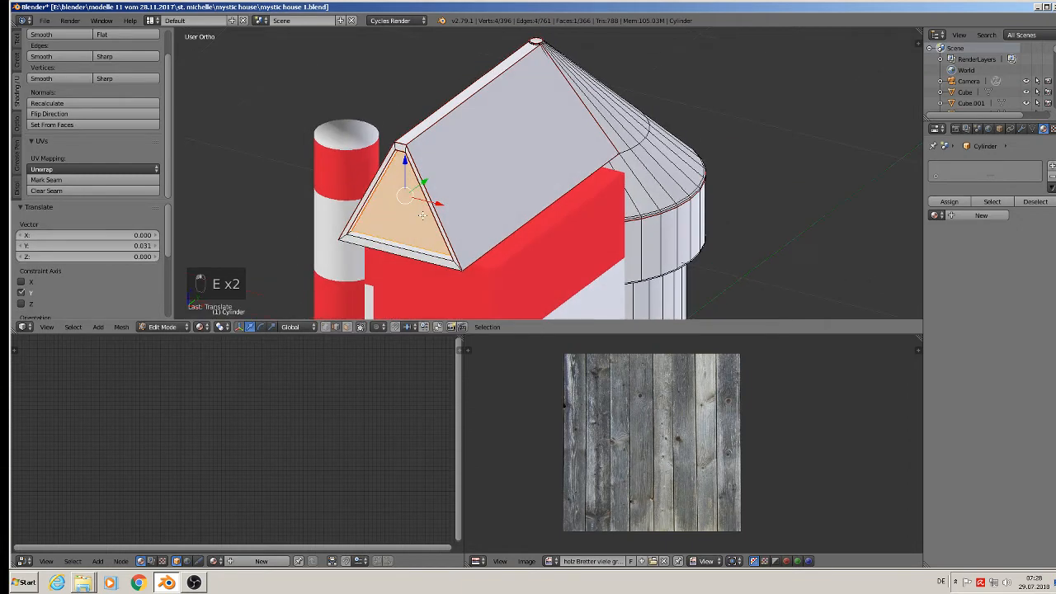
Step: Clear every UV seam on the roof and tower mesh, then leave it deselected in face selection mode
key("a")
key("a")
key("a")
left_click(69, 181)
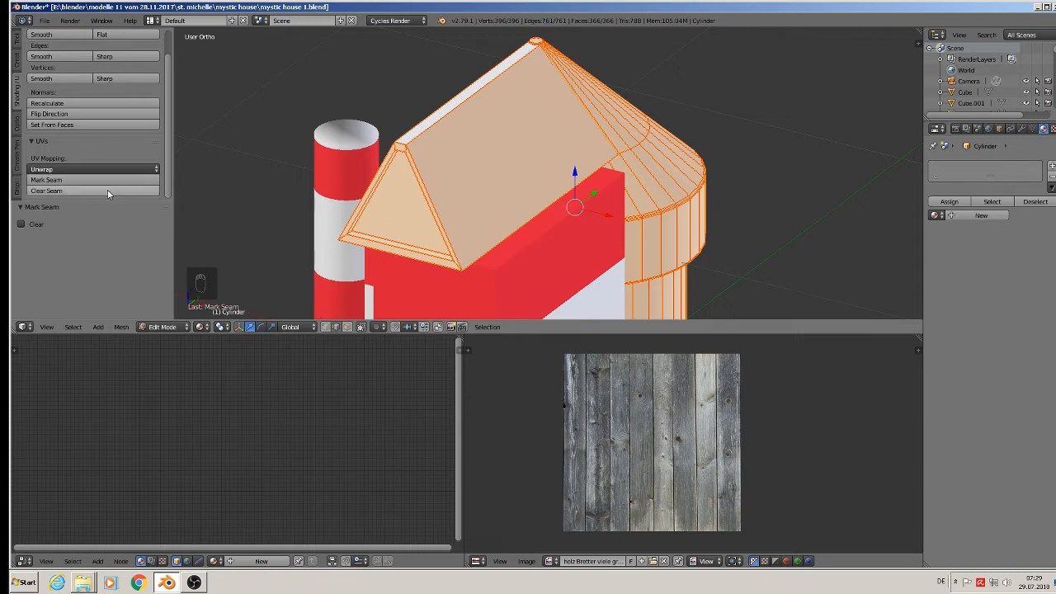
left_click(22, 224)
key("Tab")
key("Tab")
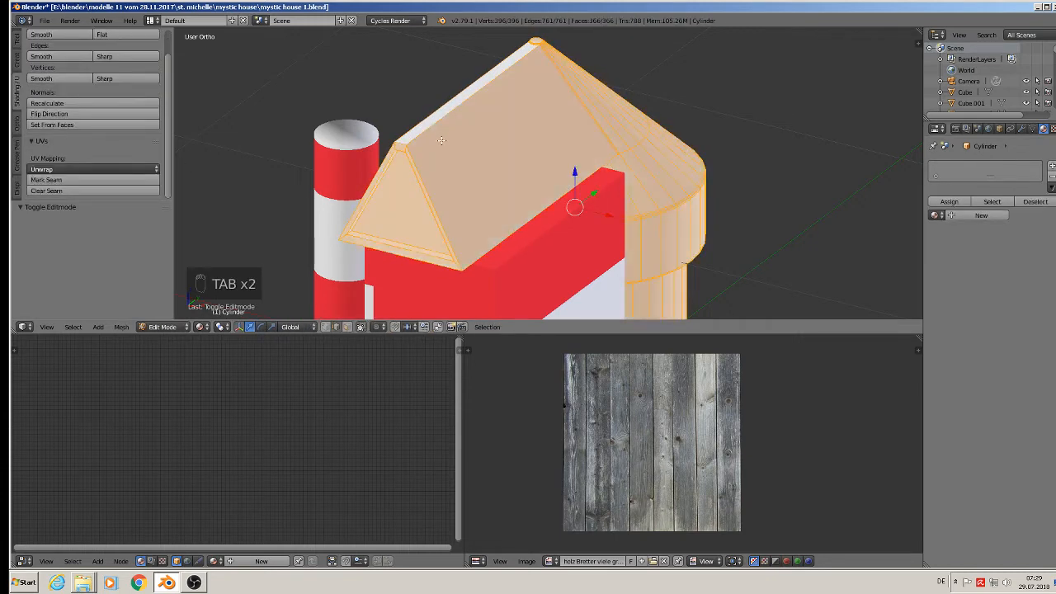
key("a")
key("a")
key("a")
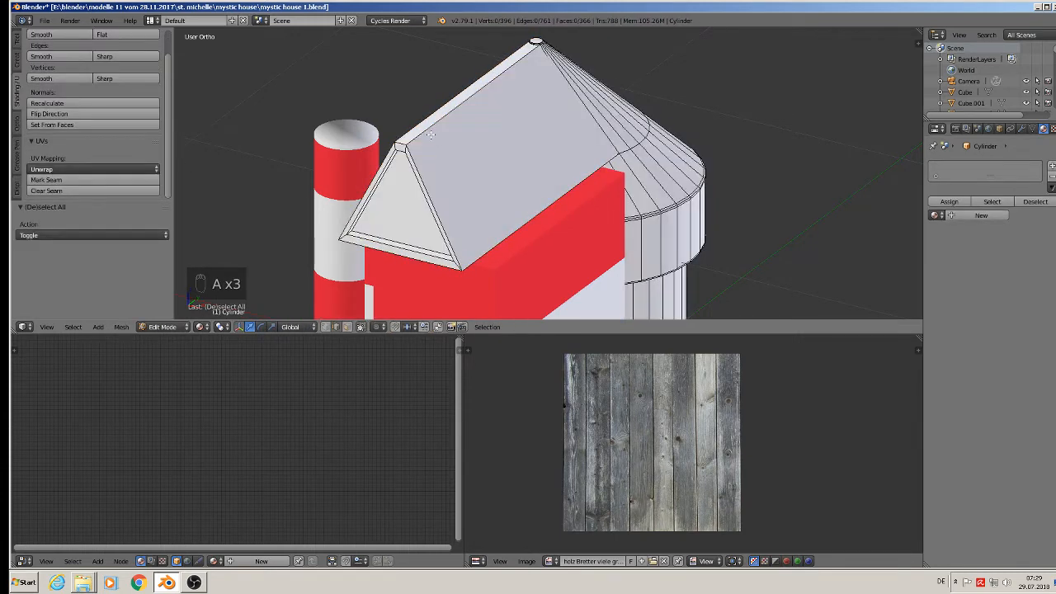
left_click(347, 327)
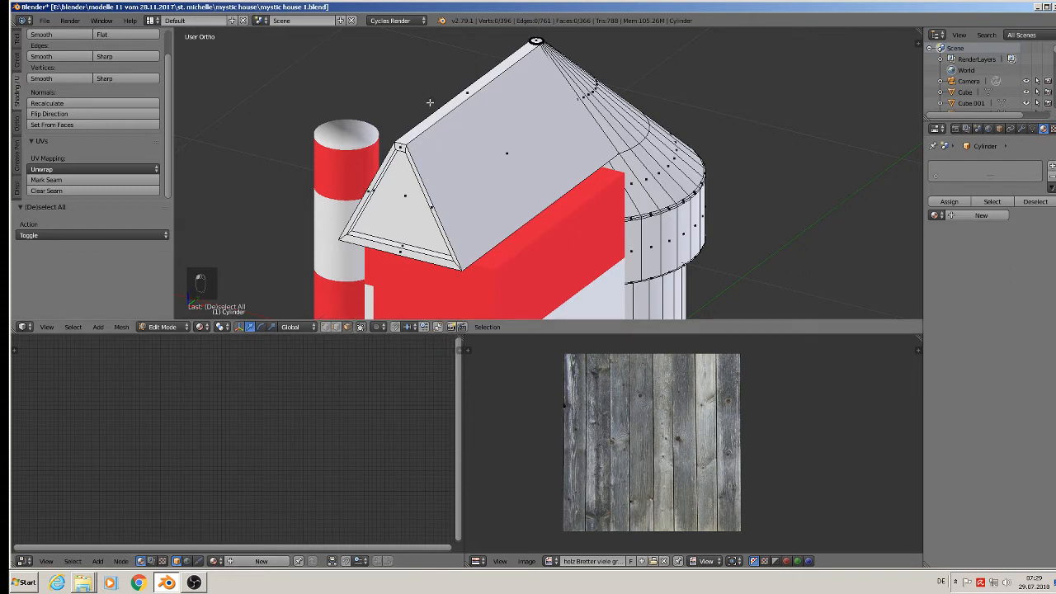
Step: Try to expand the selection from the inner gable face to the faces around it
right_click(410, 198)
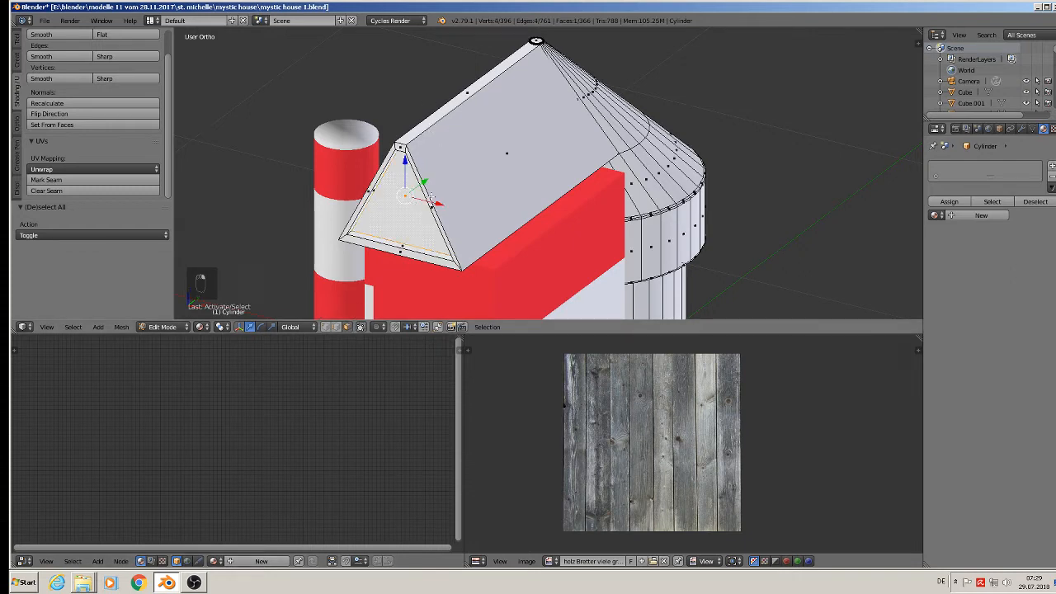
key("ctrl+KP_Add")
key("ctrl+KP_Add")
key("ctrl+KP_Add")
key("ctrl+KP_Add")
key("ctrl+KP_Add")
key("ctrl+KP_Add")
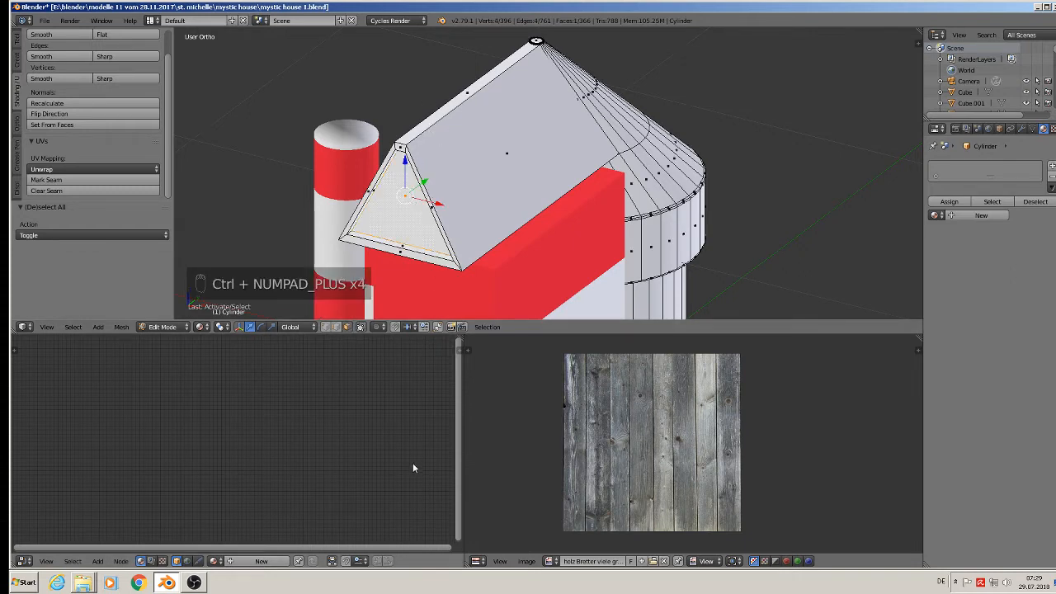
key("ctrl+KP_Add")
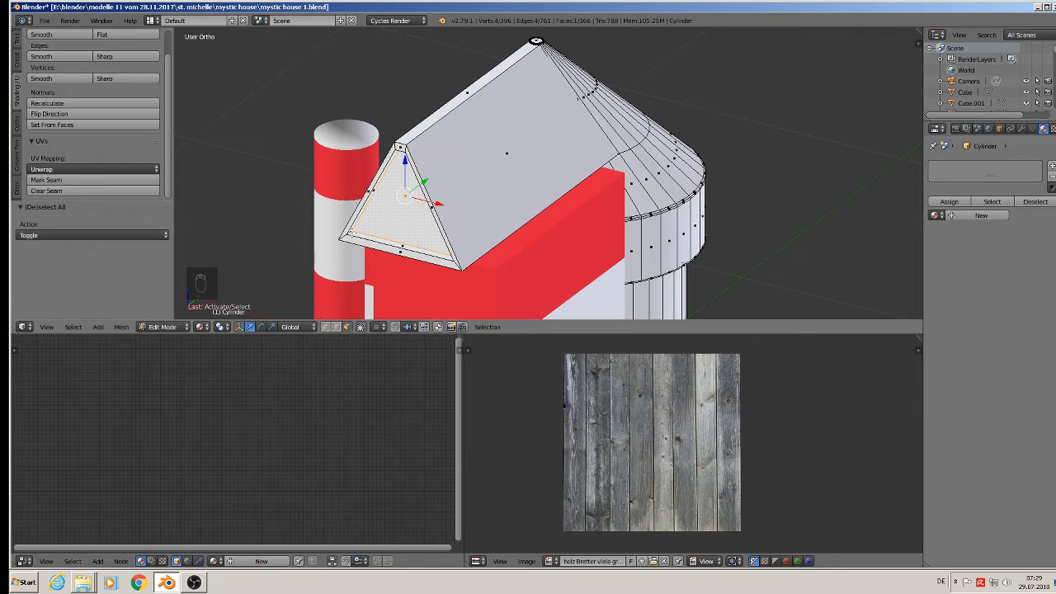
right_click(350, 233, "alt+shift")
Step: Select the gable roof's face loop together with all gable-end faces and mark their edges as UV seams
right_click(449, 112, "alt")
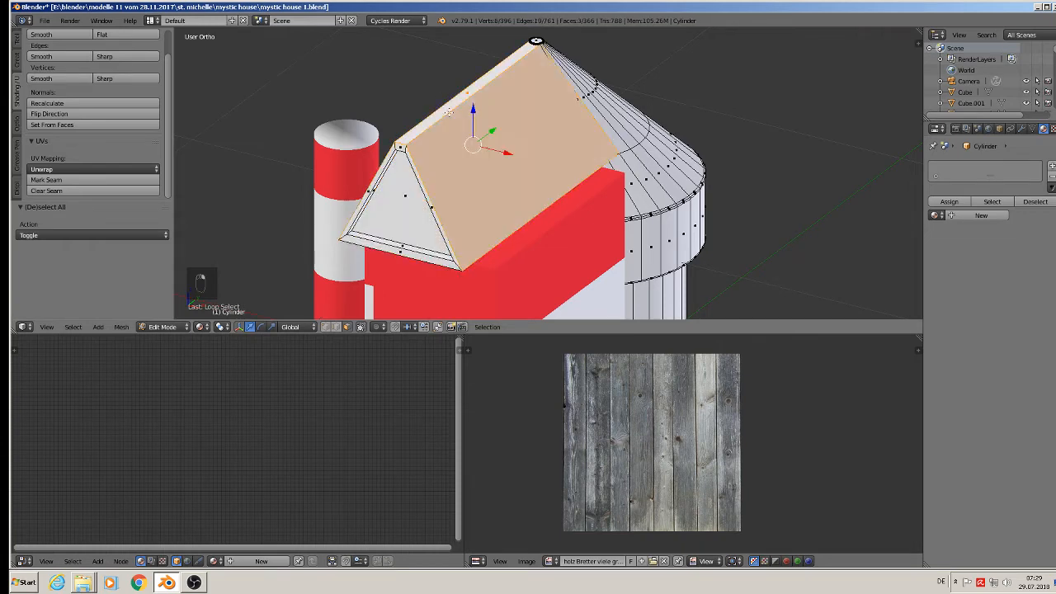
key("c")
mouse_move(400, 155)
left_mouse_down()
mouse_move(375, 235)
mouse_move(401, 256)
mouse_move(442, 235)
left_mouse_up()
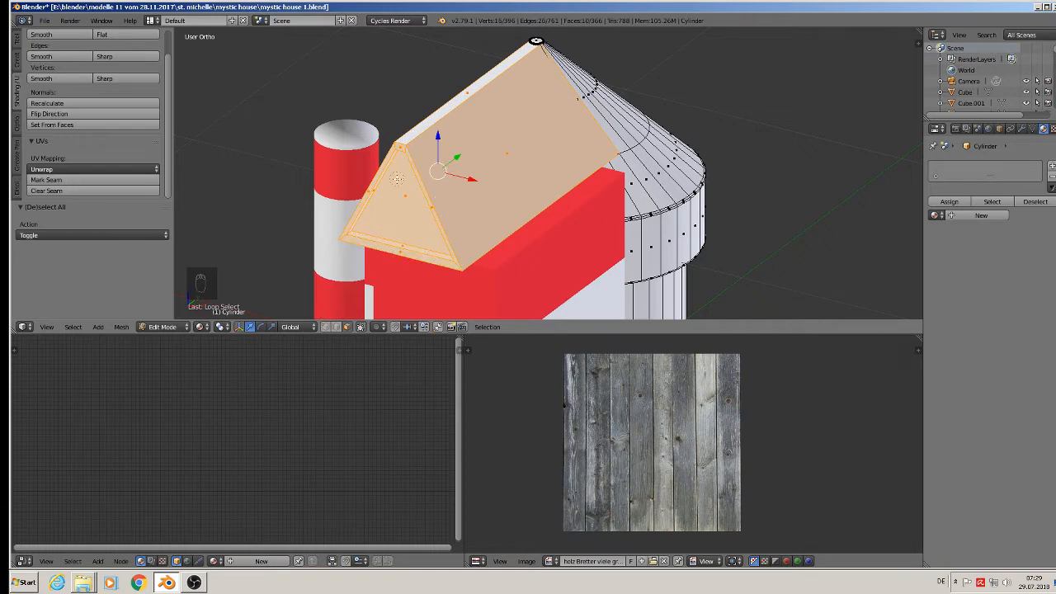
right_click(101, 182)
left_click(50, 179)
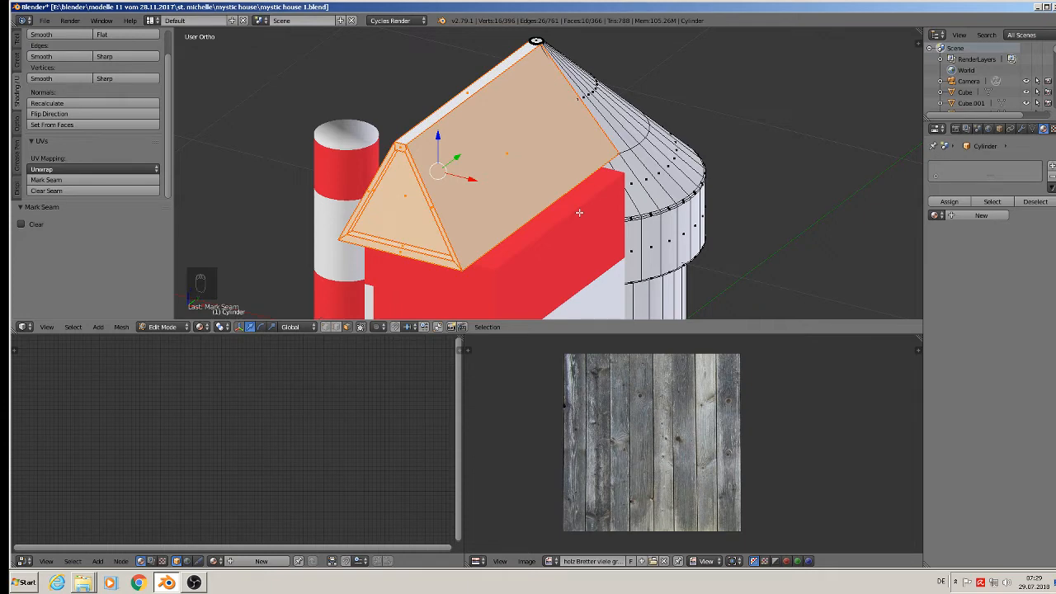
Step: Unwrap the selected gable roof faces and return the object to Object Mode
key("u")
left_click(539, 127)
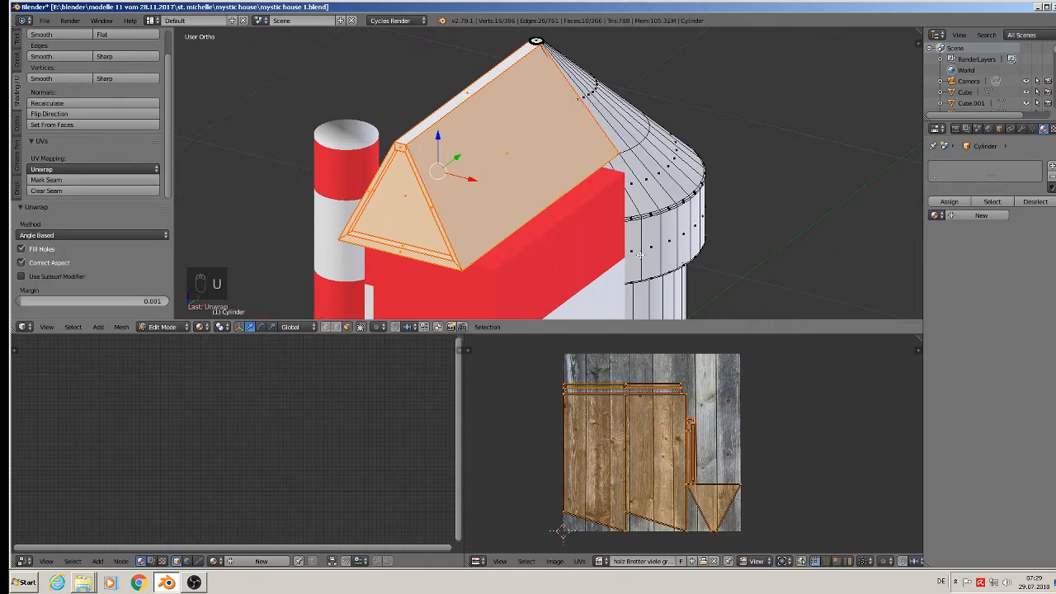
key("Tab")
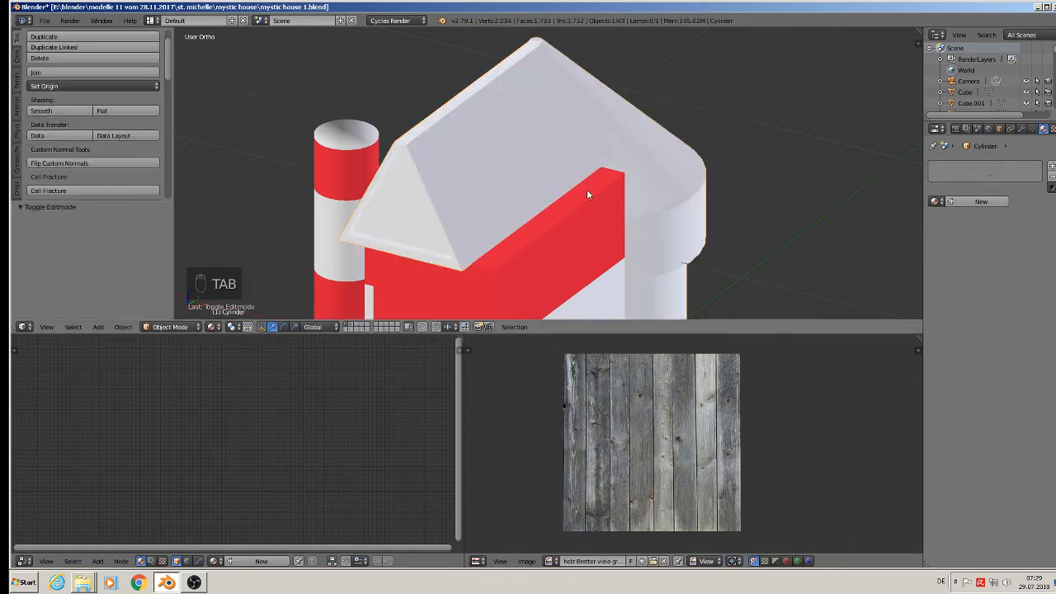
key("Tab")
middle_click_drag(667, 230, 620, 240)
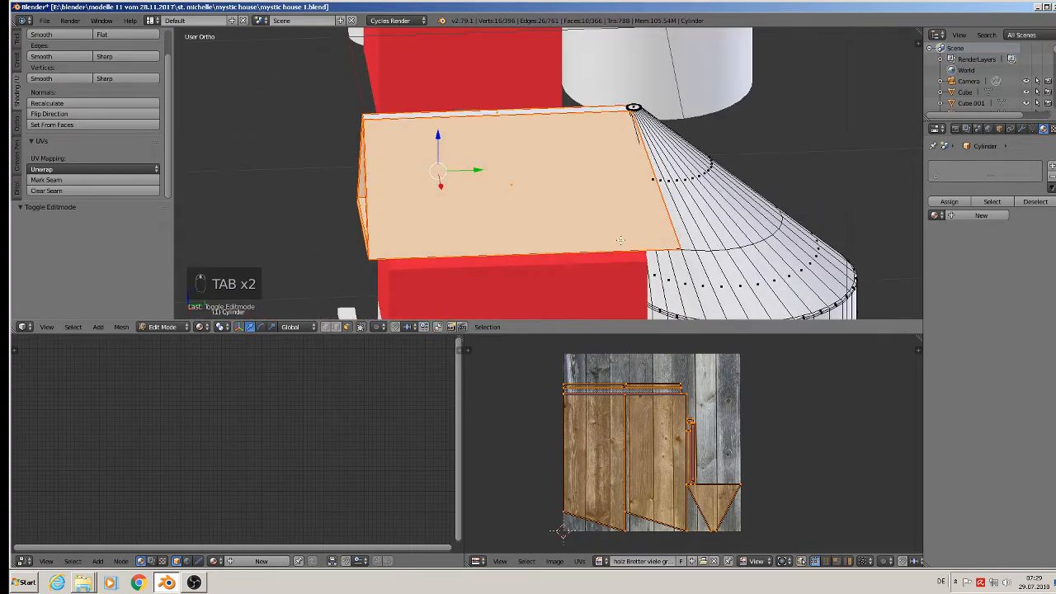
key("Tab")
key("Tab")
key("Tab")
Step: Create a new material for the roof object and name it roof0056
left_click(971, 204)
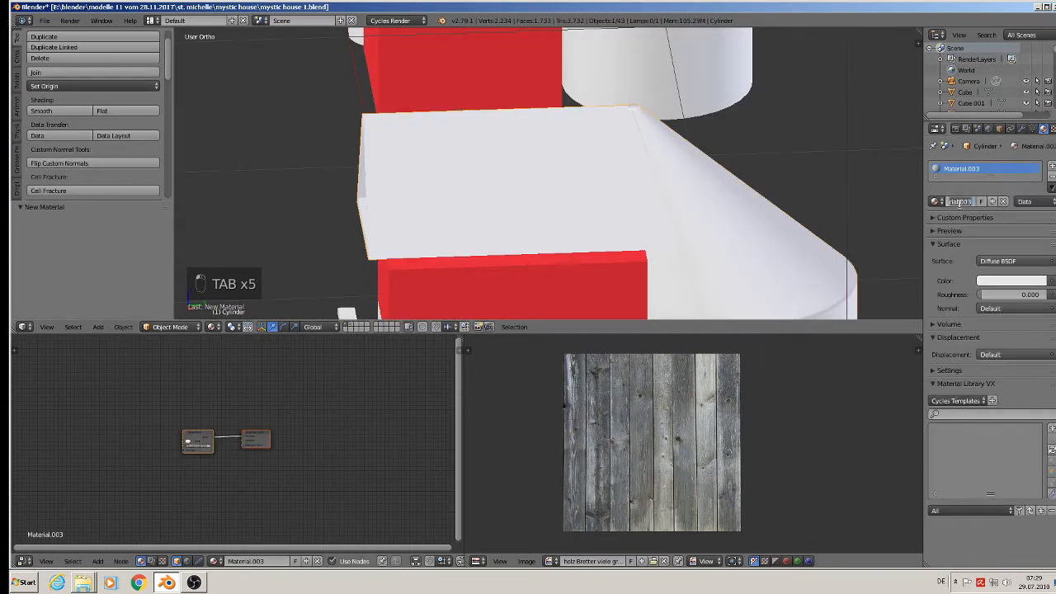
type("roof")
key("Return")
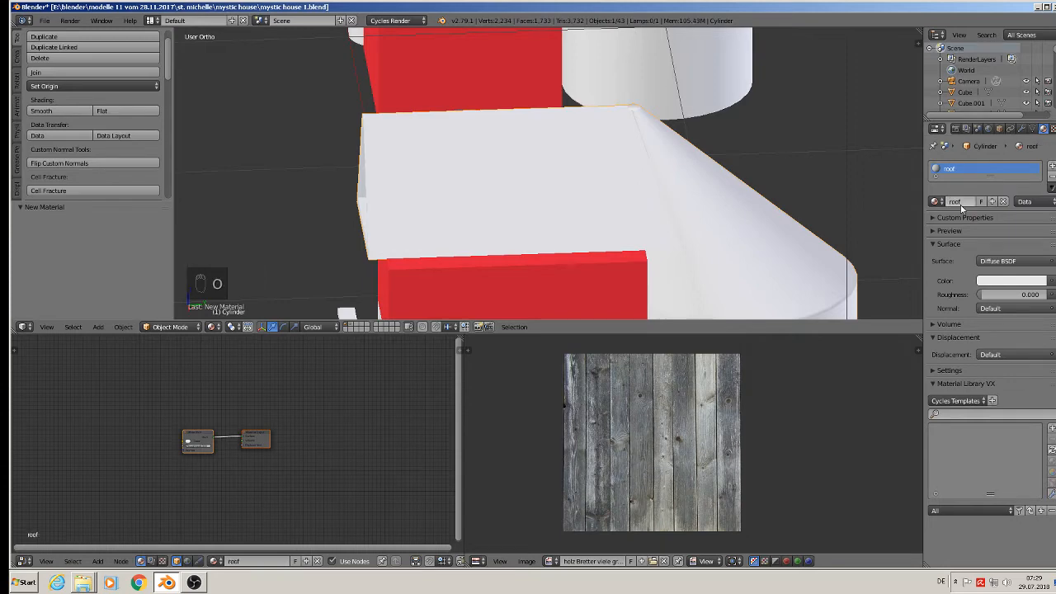
left_click(959, 201)
type("0056")
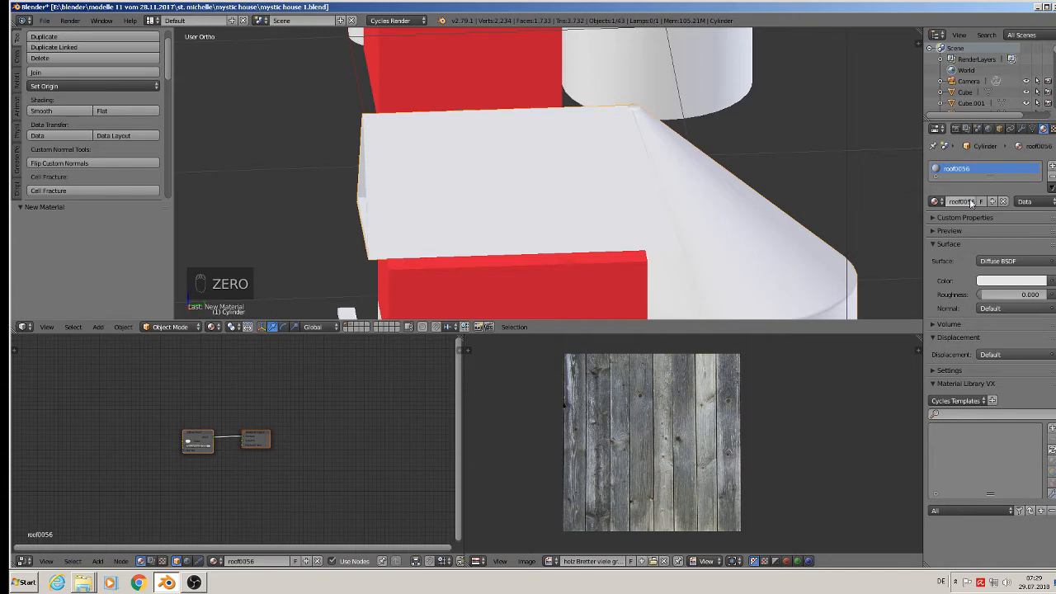
Step: Set the roof material's surface shader to Principled BSDF
left_click(1013, 261)
left_click(993, 259)
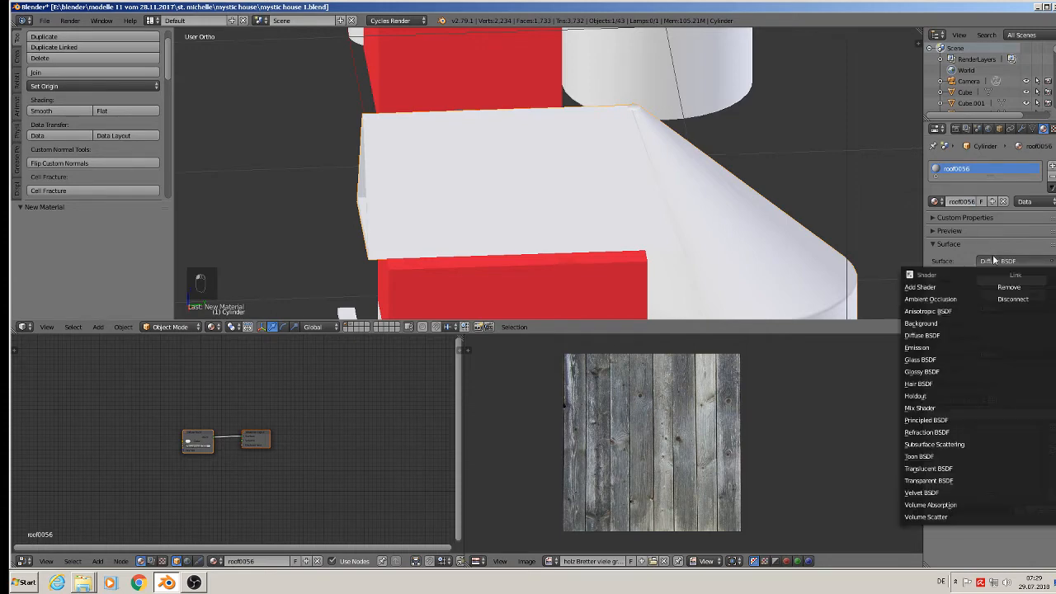
left_click(950, 421)
Step: Connect an Image Texture to the roof material's base colour and load Shingle.png from the textur folder
left_click(1023, 299)
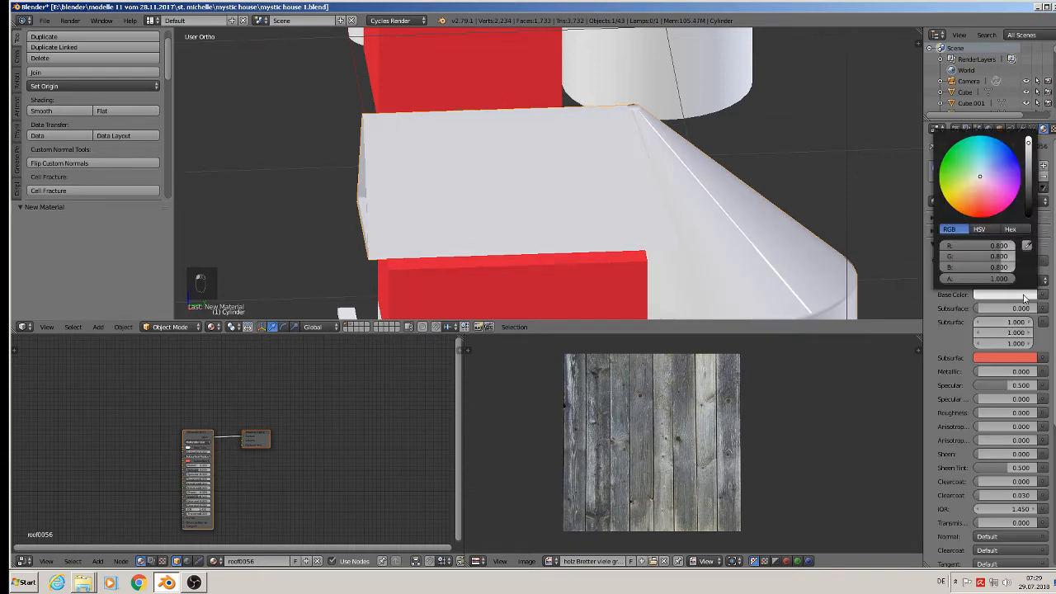
left_click(1043, 295)
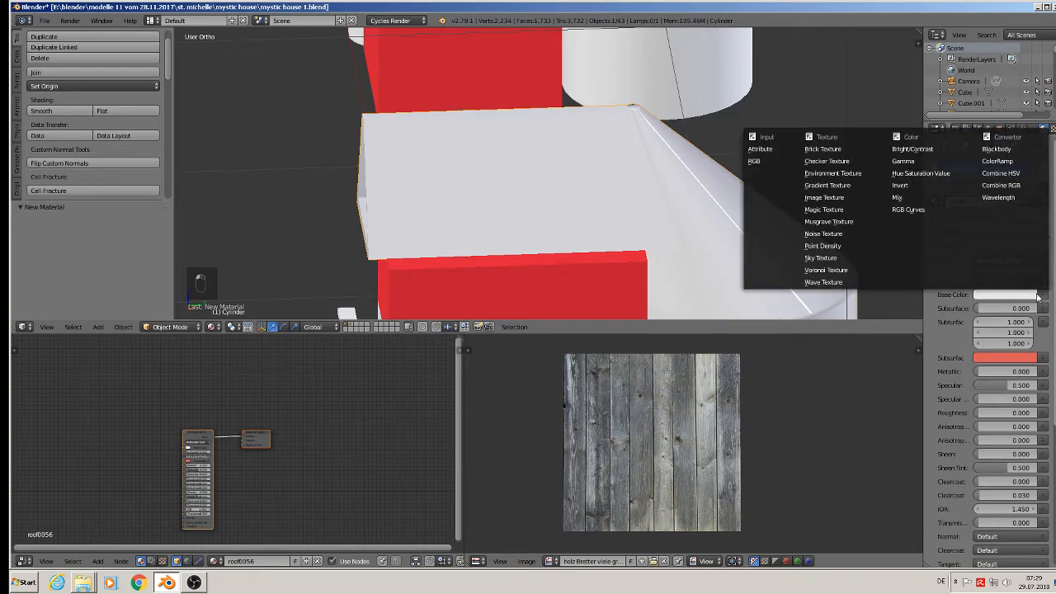
left_click(825, 198)
left_click(1007, 309)
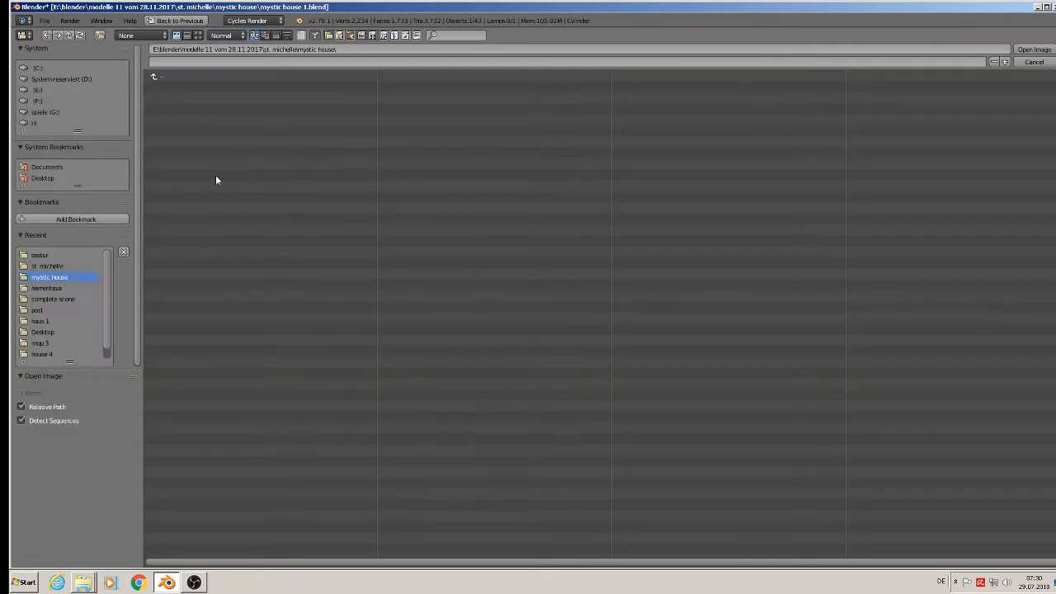
left_click(54, 255)
left_click(200, 36)
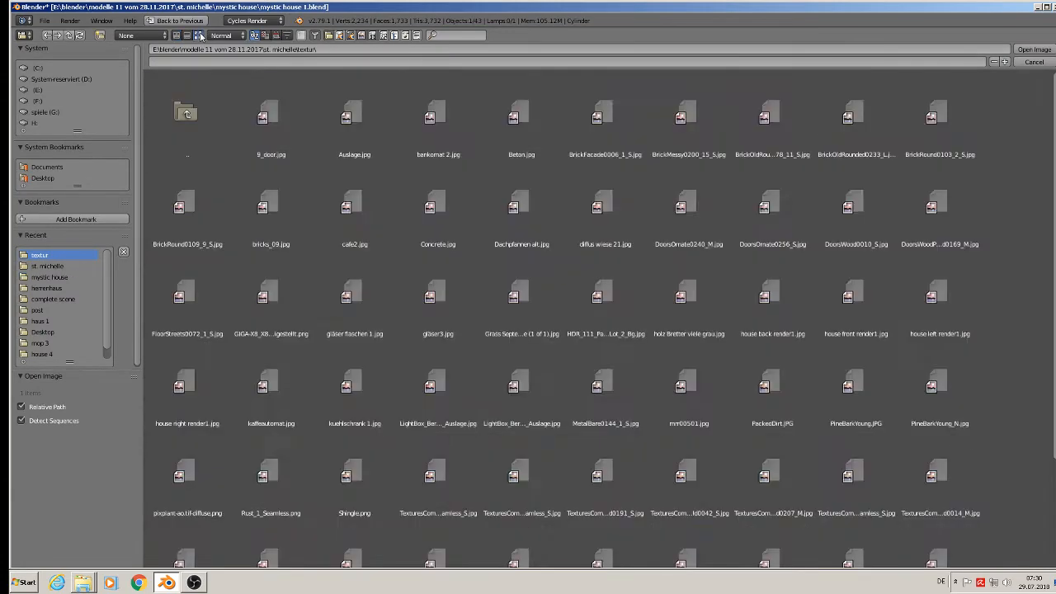
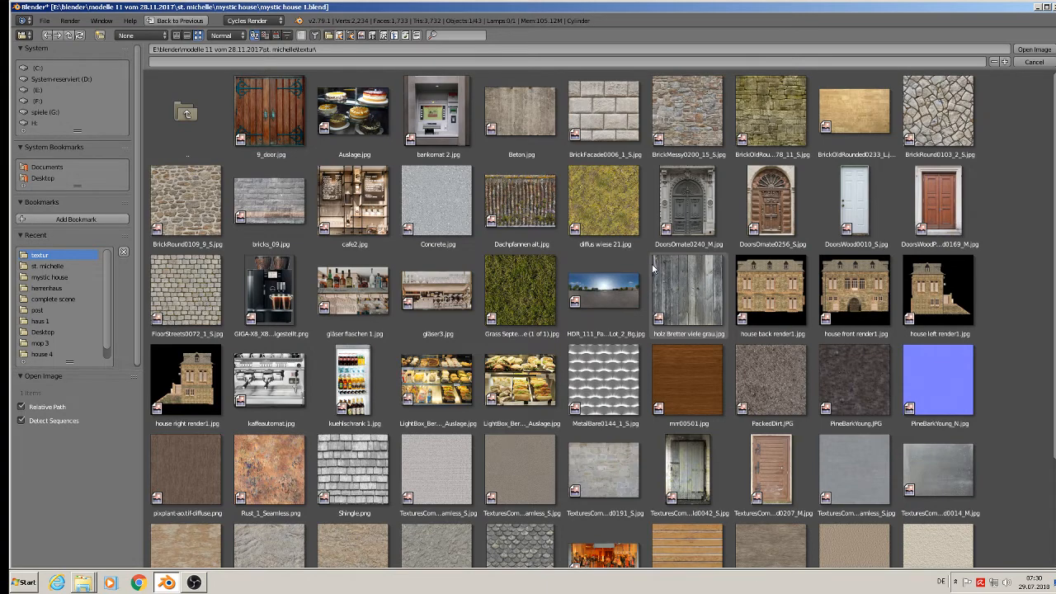
double_click(367, 478)
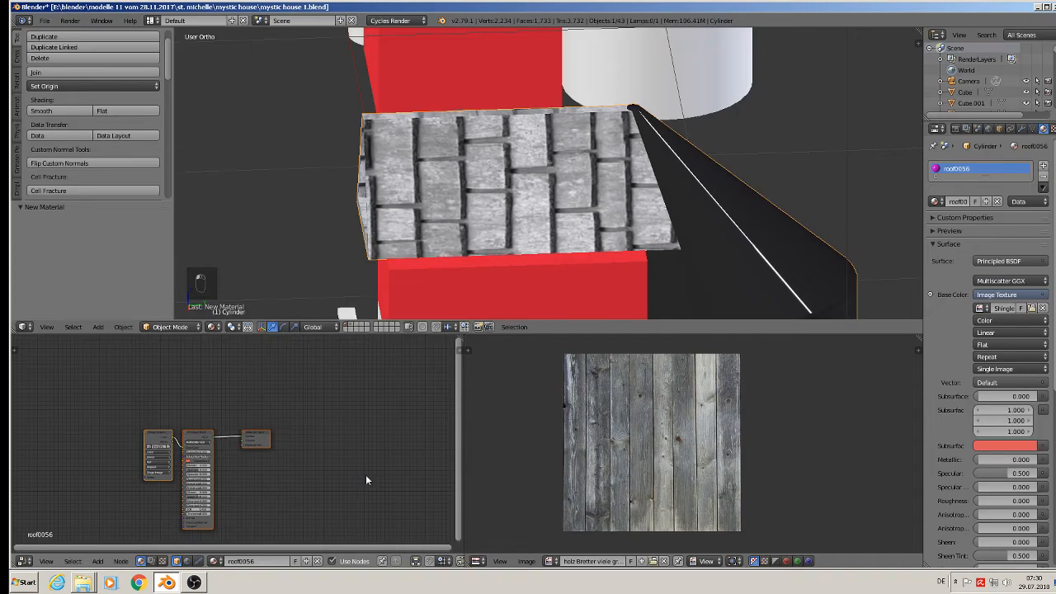
middle_click_drag(538, 194, 600, 205)
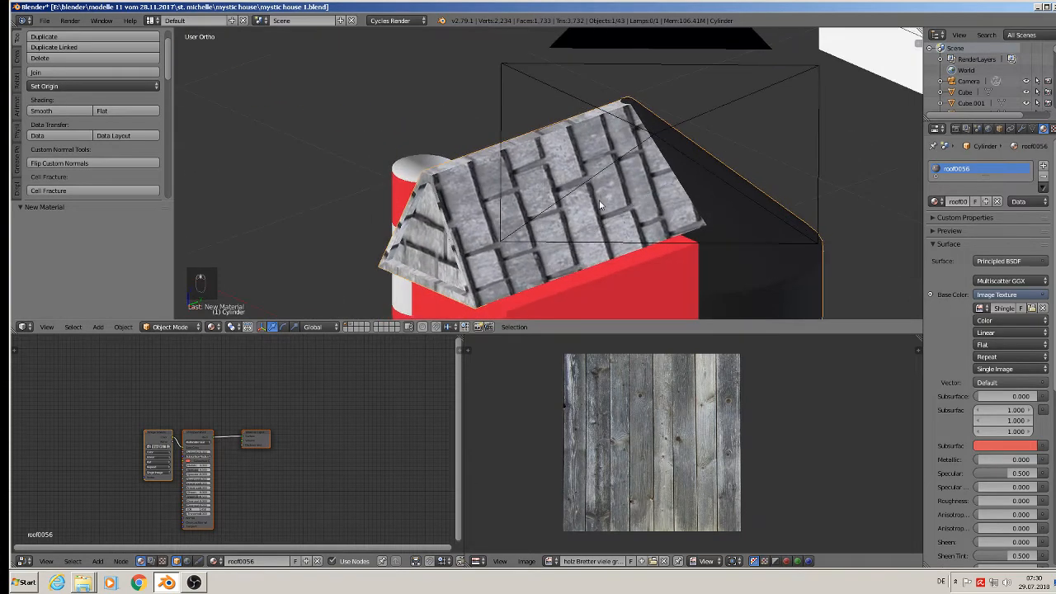
middle_click_drag(302, 476, 440, 425)
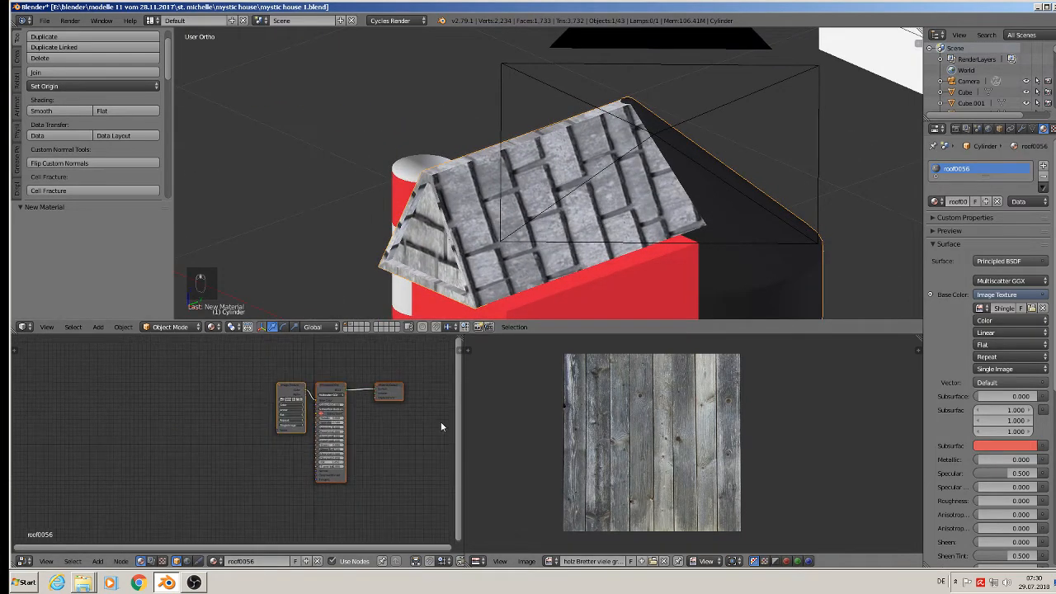
Step: Scale the gable roof's UVs up to about 4.98 times their size so the shingles repeat smaller
key("Tab")
key("s")
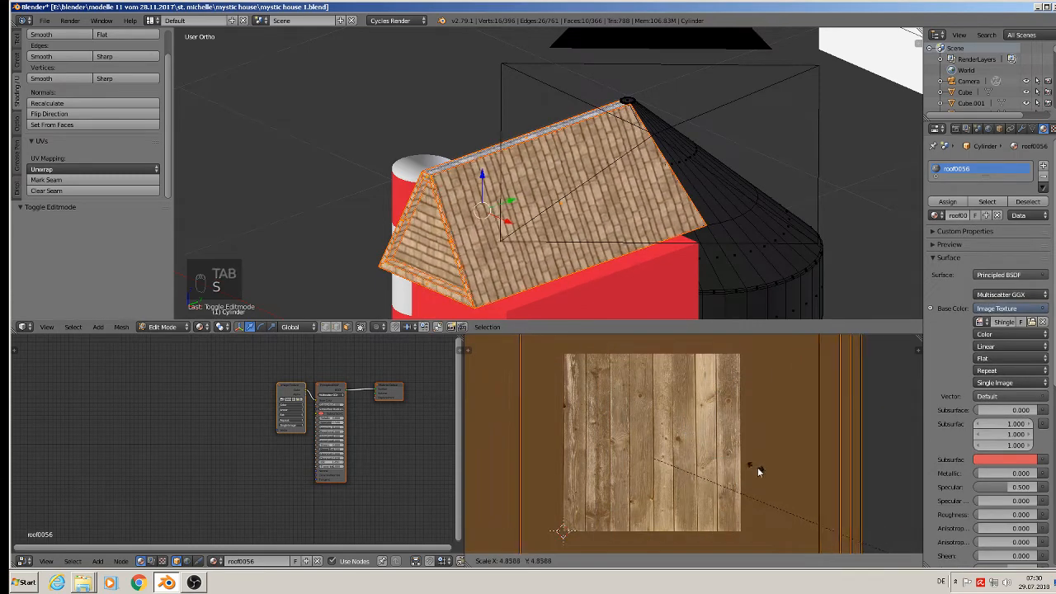
left_click(767, 474)
Step: Rotate the UVs of each of the two large gable roof slopes by 90 degrees and deselect everything
right_click(566, 203)
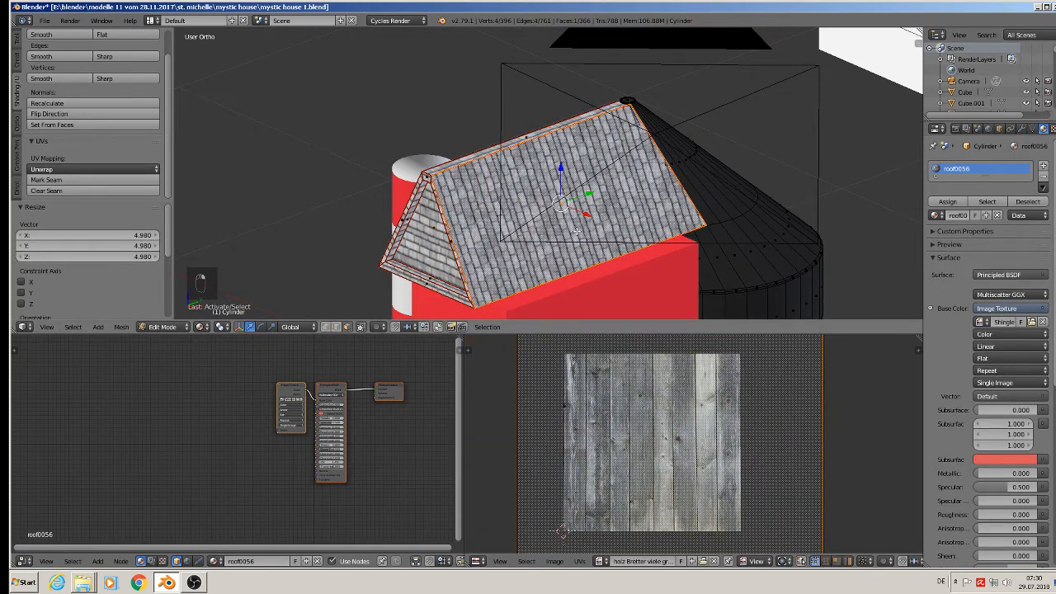
type("r90")
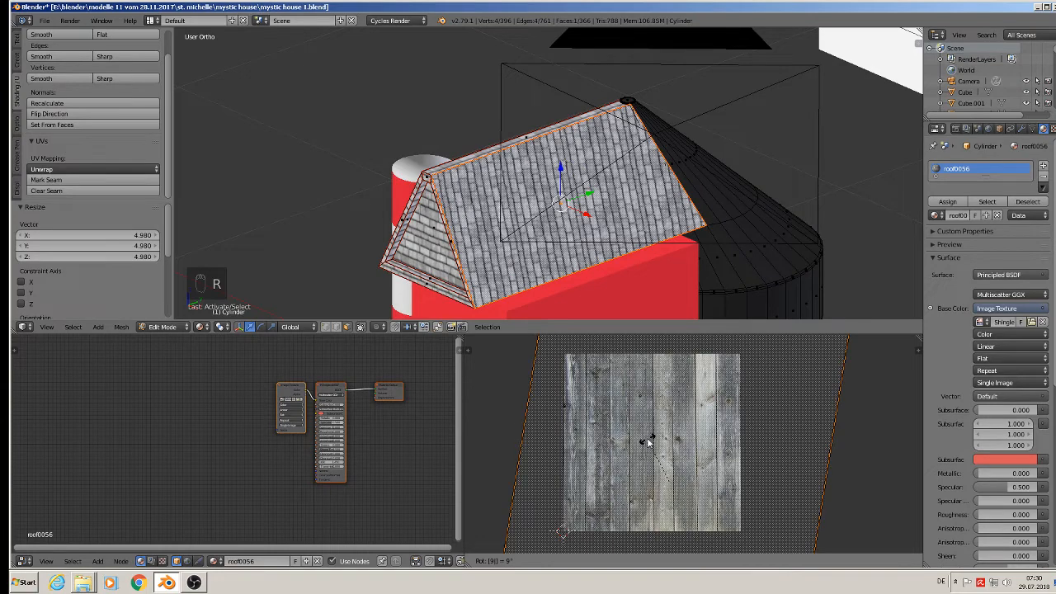
left_click(611, 403)
middle_click_drag(513, 233, 638, 215)
right_click(523, 223)
middle_click_drag(537, 232, 595, 238)
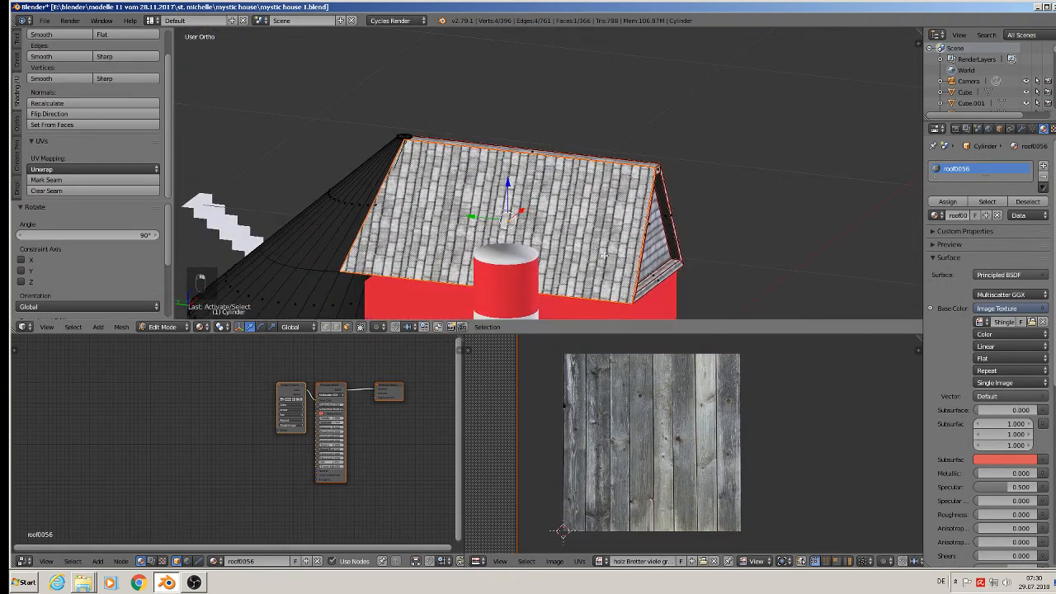
type("r90")
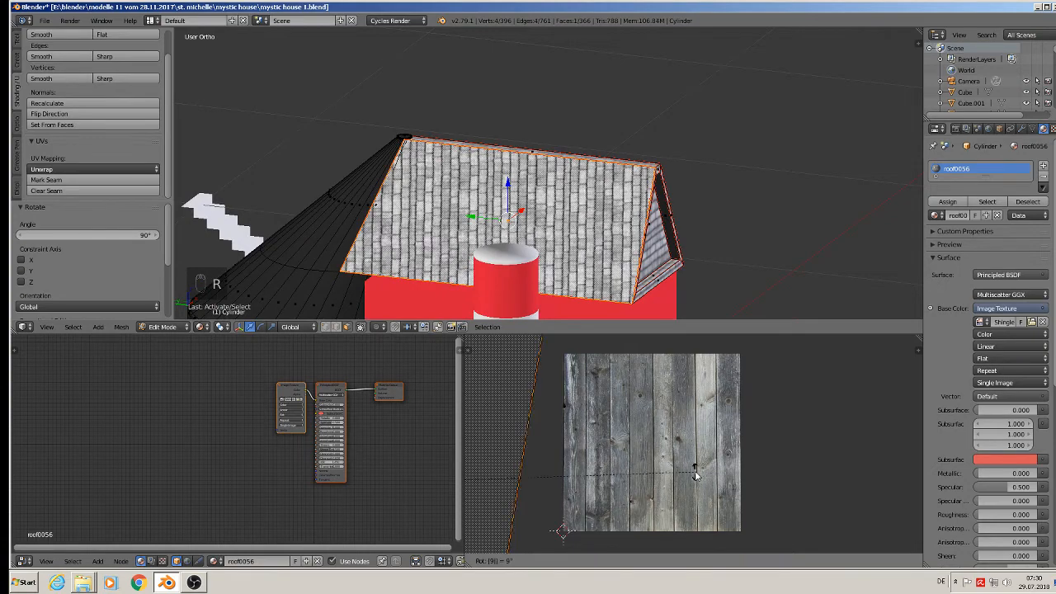
key("Return")
middle_click_drag(695, 227, 521, 252)
key("a")
key("a")
key("a")
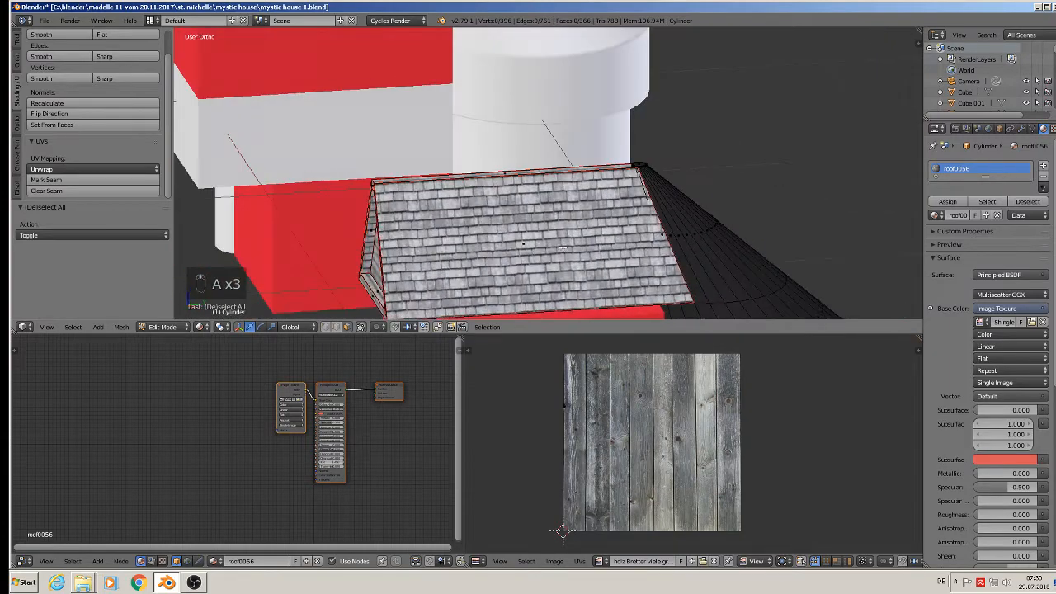
Step: Select the tower's cylindrical wall faces below the conical roof and scale them to about 0.901
middle_click_drag(716, 302, 601, 172, "shift")
scroll(640, 218, "up", 1)
middle_click_drag(642, 221, 597, 198)
scroll(534, 191, "down", 6)
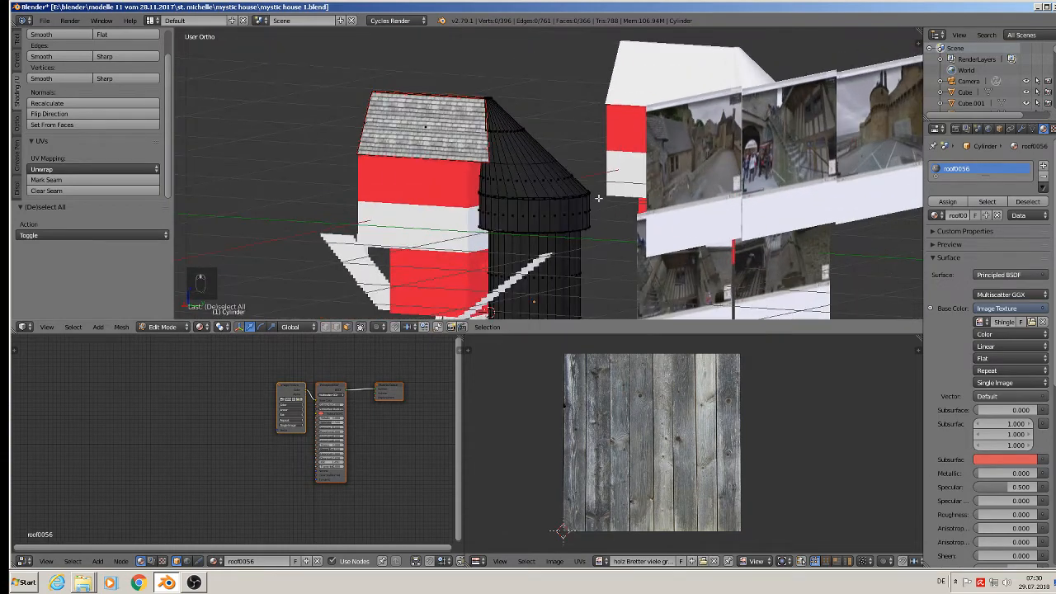
key("KP_1")
scroll(570, 201, "up", 5)
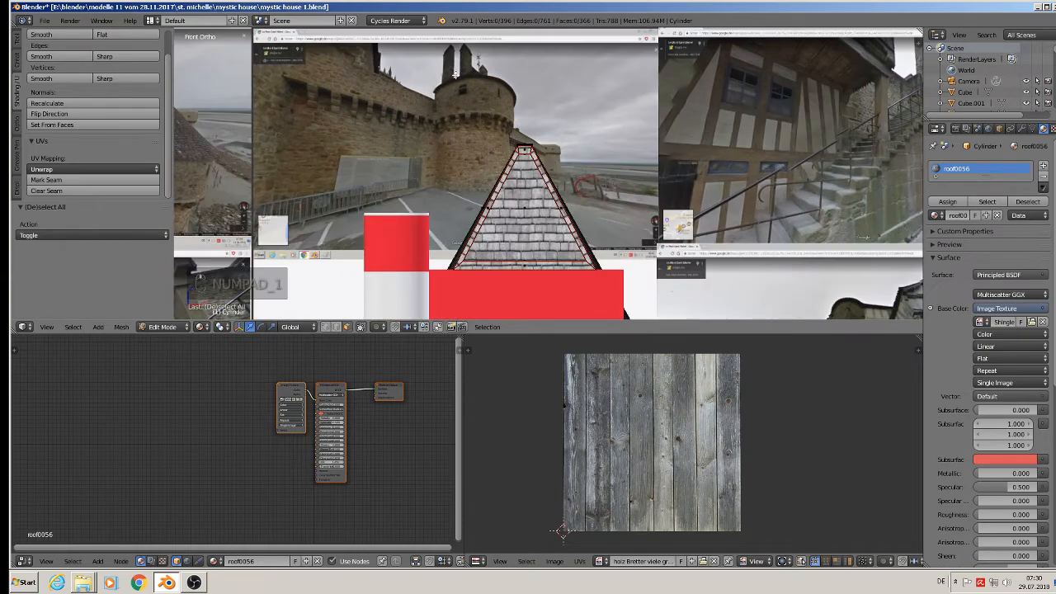
middle_click_drag(516, 101, 507, 137)
right_click(518, 175, "alt")
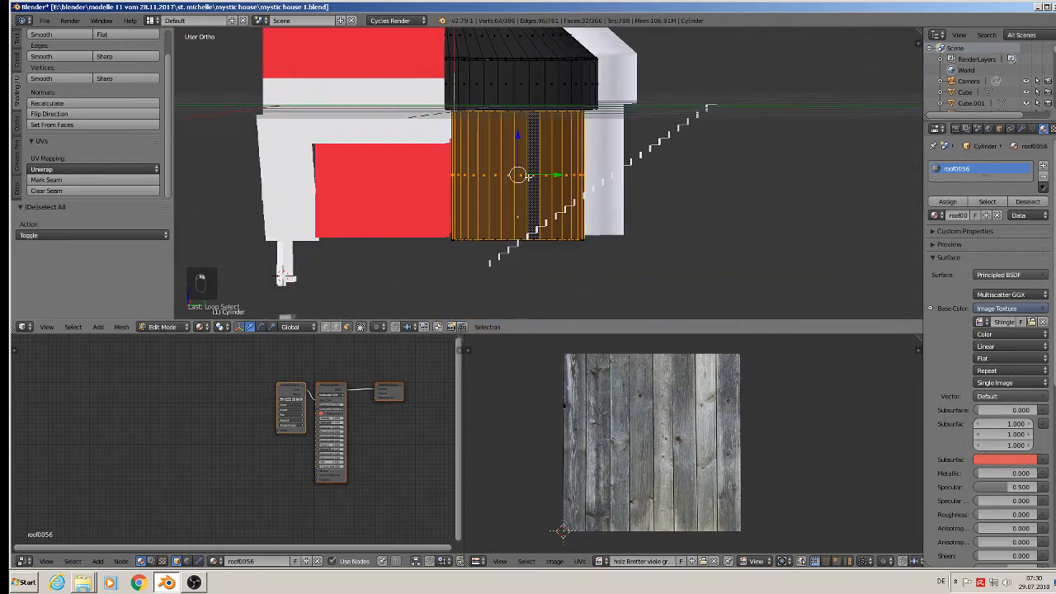
key("ctrl+KP_Add")
key("ctrl+KP_Add")
key("ctrl+KP_Add")
key("ctrl+KP_Add")
key("ctrl+KP_Add")
key("ctrl+KP_Add")
key("ctrl+KP_Add")
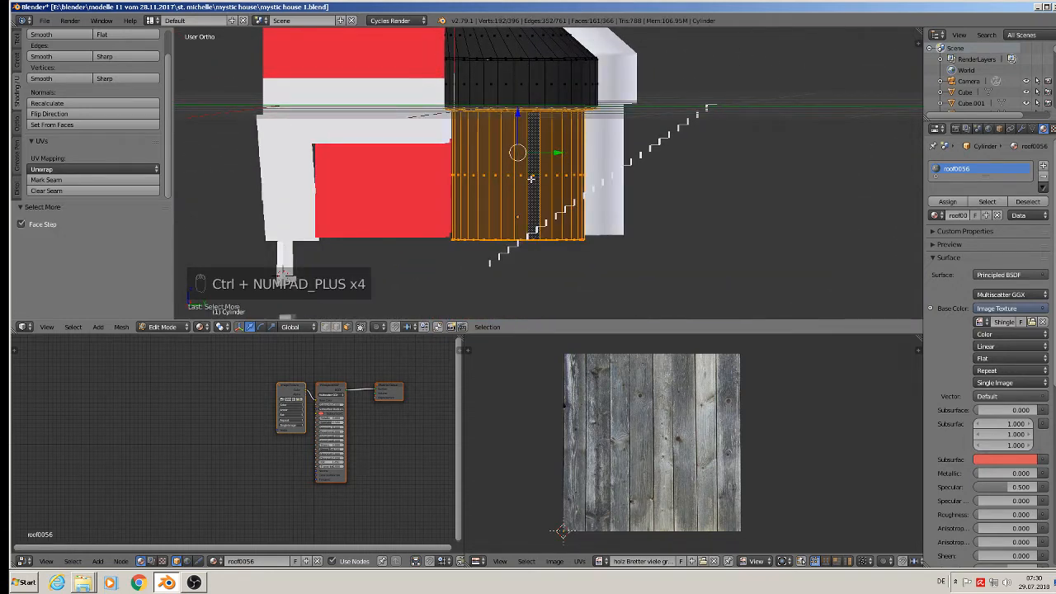
key("s")
left_click(590, 178)
Step: Move the scaled tower walls slightly upward beneath the conical roof and check the result in Object Mode
scroll(524, 111, "down", 1)
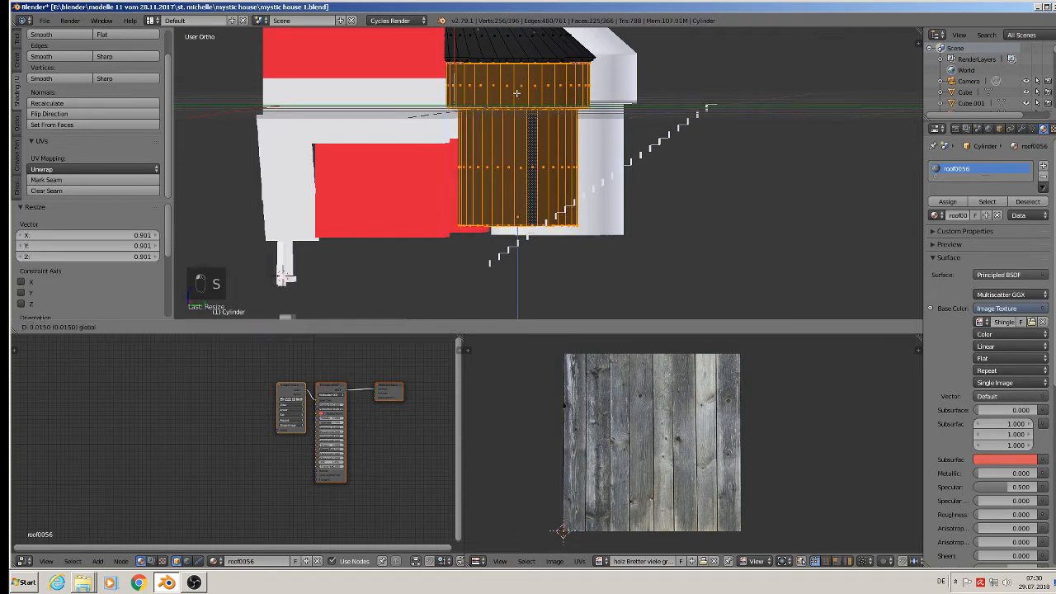
left_click_drag(515, 98, 514, 91)
middle_click_drag(515, 91, 590, 121)
key("Tab")
scroll(494, 43, "up", 3)
scroll(559, 132, "down", 3)
Step: Mark a UV seam around the lower edge loop of the tower's conical roof
key("Tab")
scroll(590, 121, "up", 5)
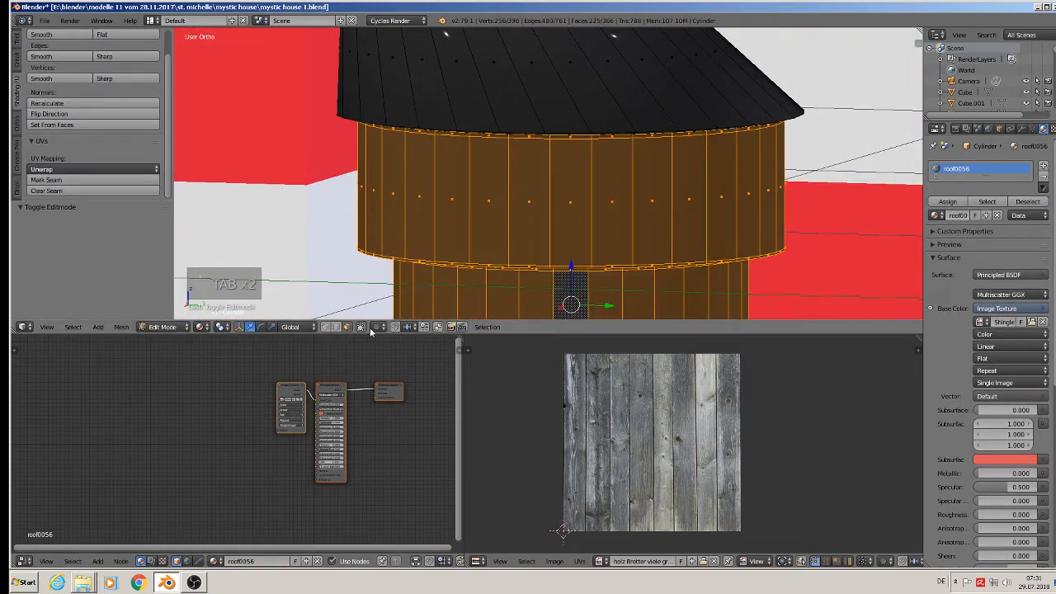
right_click(443, 126, "alt")
middle_click_drag(443, 126, 447, 238)
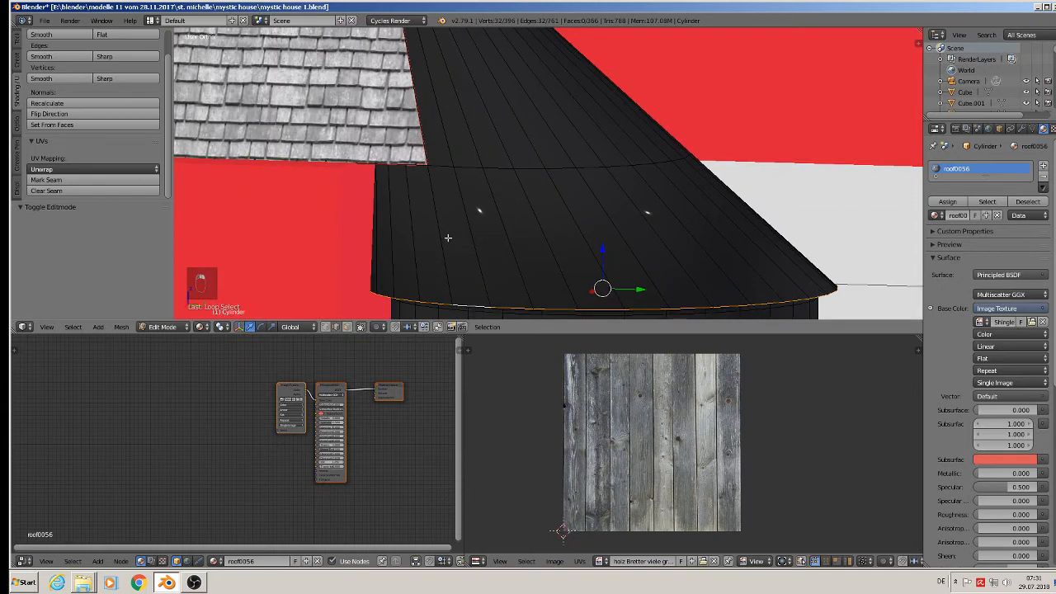
left_click(46, 179)
Step: Mark UV seams around the conical roof's top rim and along one vertical edge loop down the tower
middle_click_drag(510, 140, 642, 21)
scroll(513, 113, "up", 2)
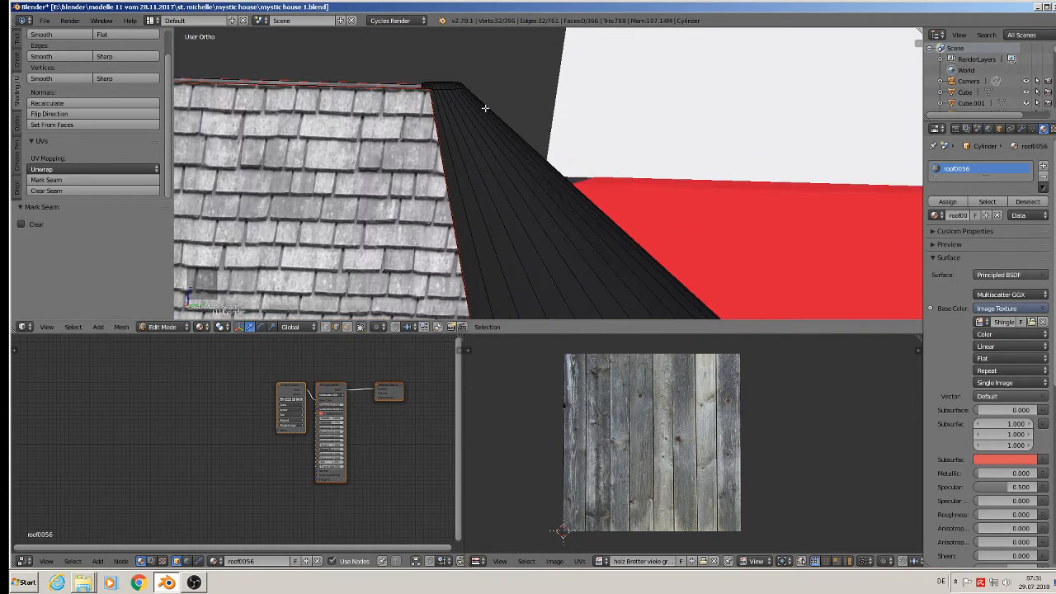
scroll(439, 75, "up", 4)
right_click(438, 98, "alt")
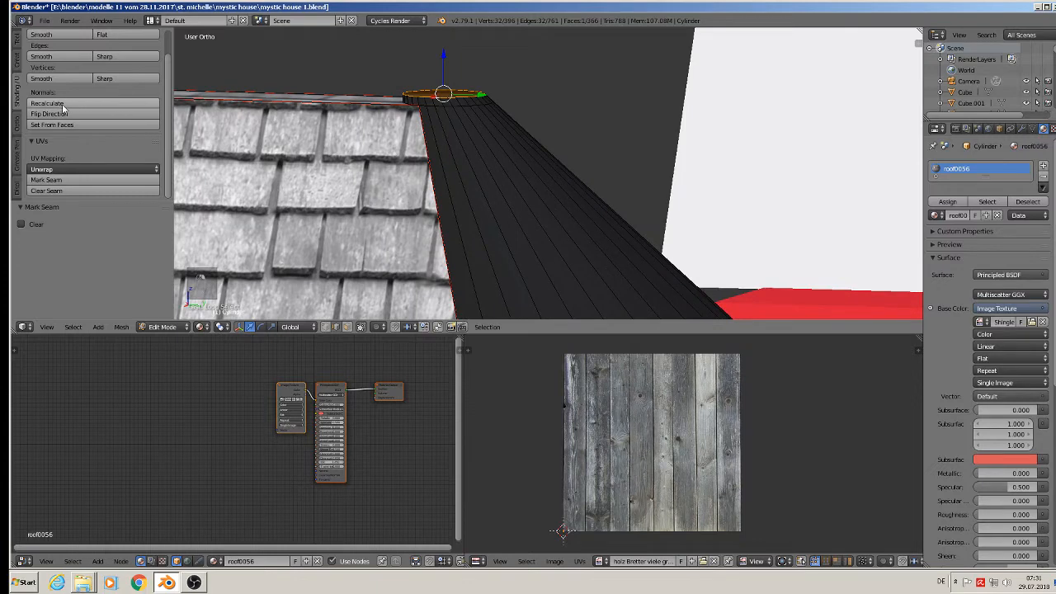
middle_click_drag(485, 150, 395, 102)
right_click(418, 108, "alt")
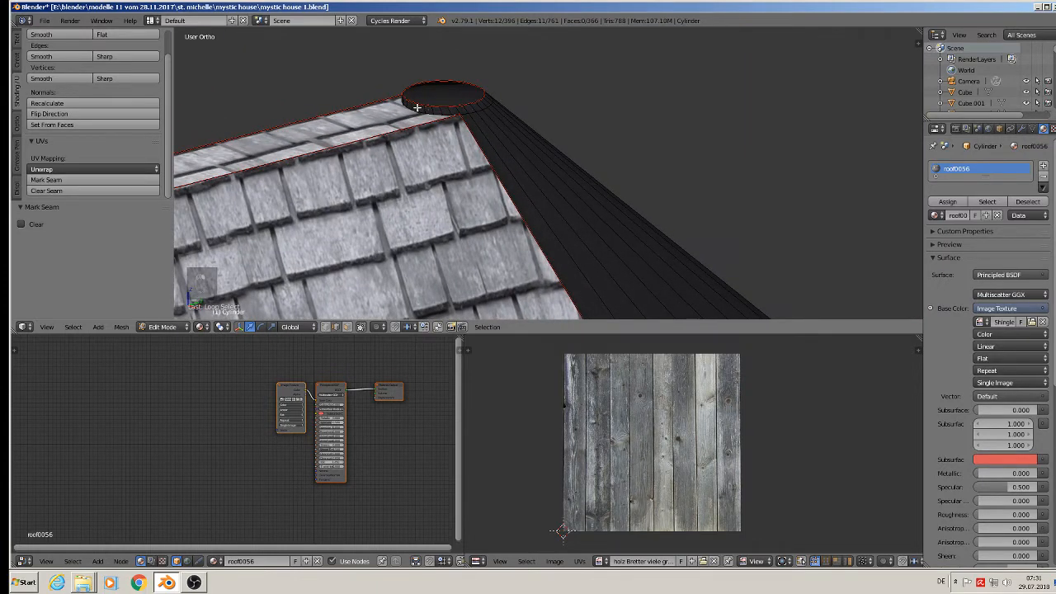
left_click(62, 180)
scroll(371, 165, "down", 8)
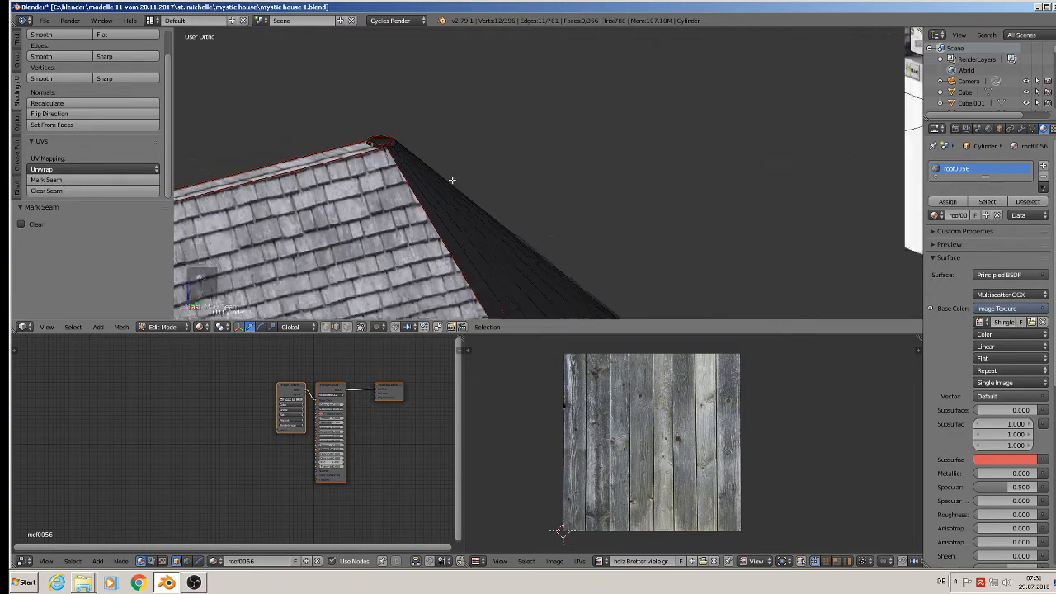
Step: Mark UV seams on the outer and inner edge loops of the overhang below the tower's upper wall band
middle_click_drag(509, 224, 444, 69, "shift")
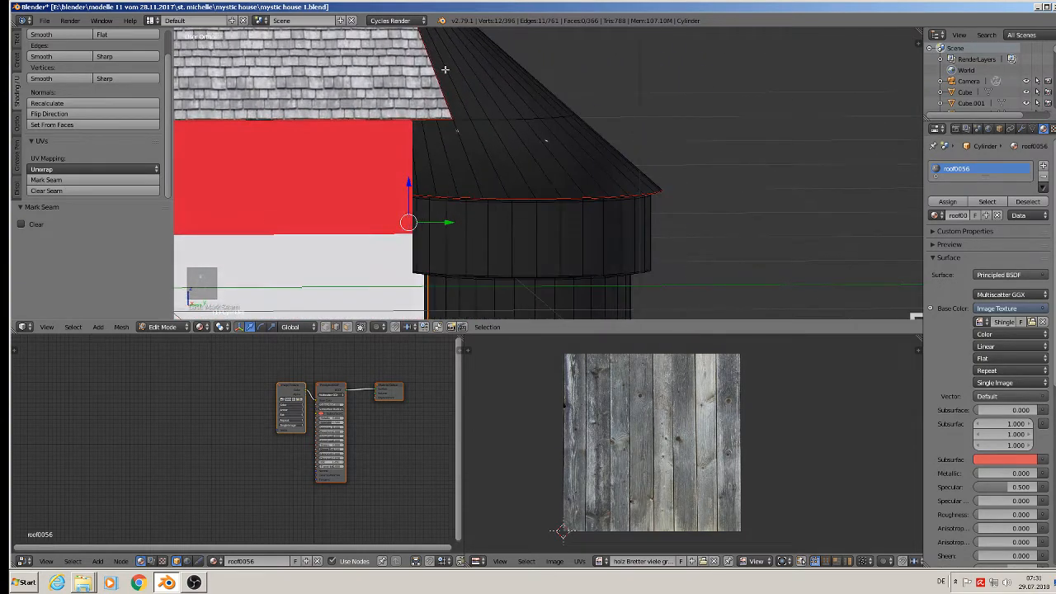
middle_click_drag(538, 142, 467, 82, "shift")
scroll(486, 114, "down", 2)
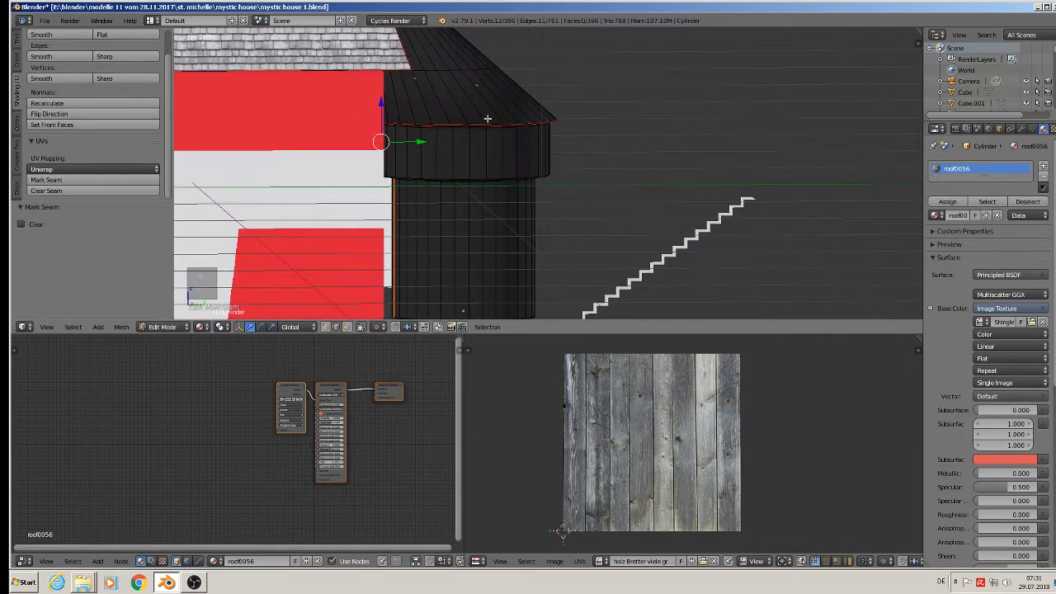
scroll(471, 172, "up", 3)
right_click(455, 182, "alt+shift")
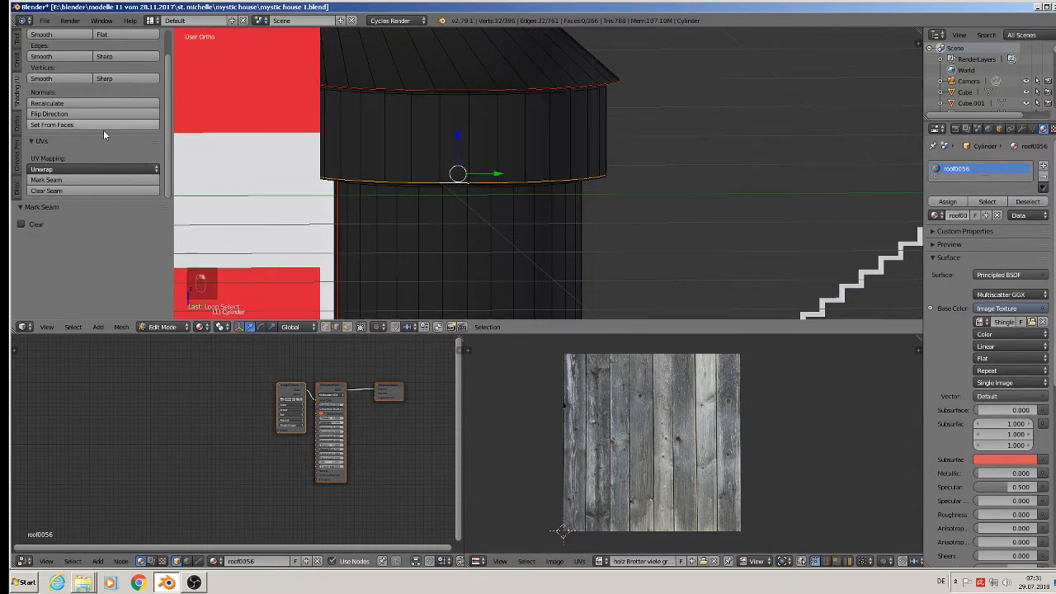
left_click(82, 179)
middle_click_drag(370, 189, 439, 126)
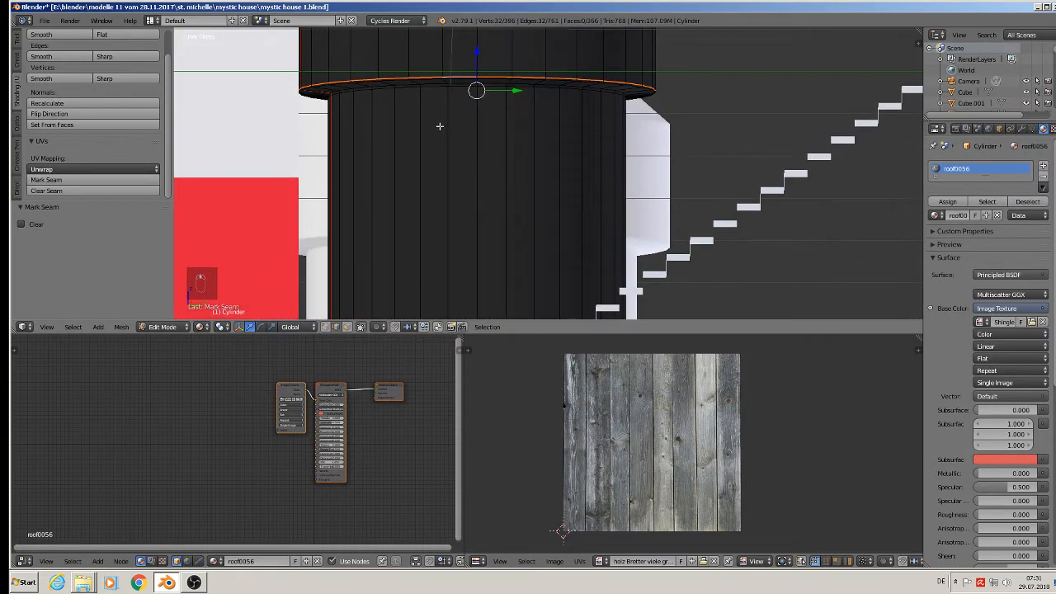
right_click(373, 85, "alt")
left_click(82, 180)
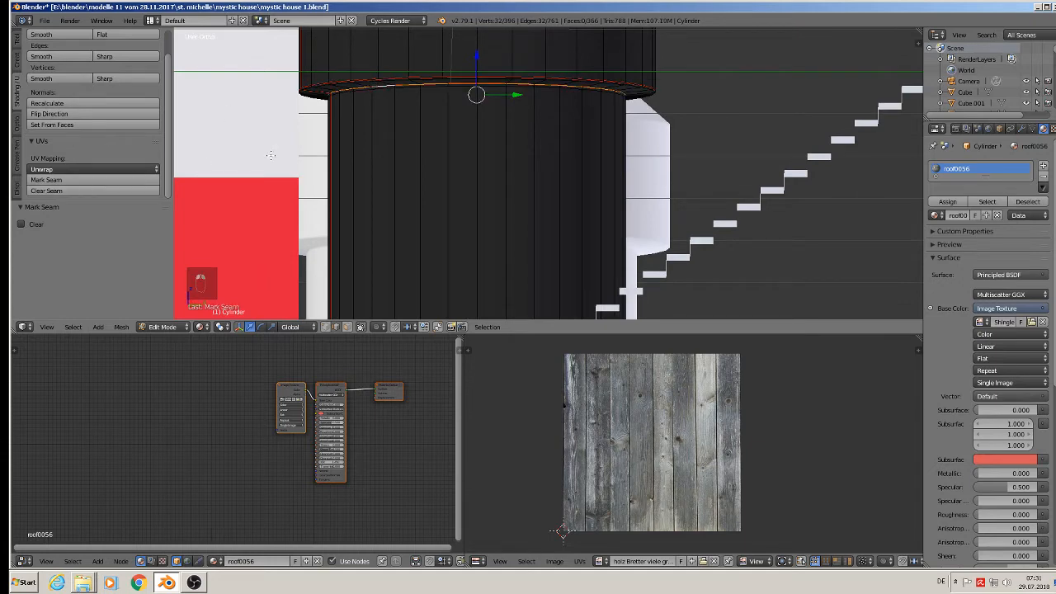
Step: Mark a UV seam around the tower's bottom edge loop
middle_click_drag(270, 155, 318, 195)
right_click(329, 192, "alt")
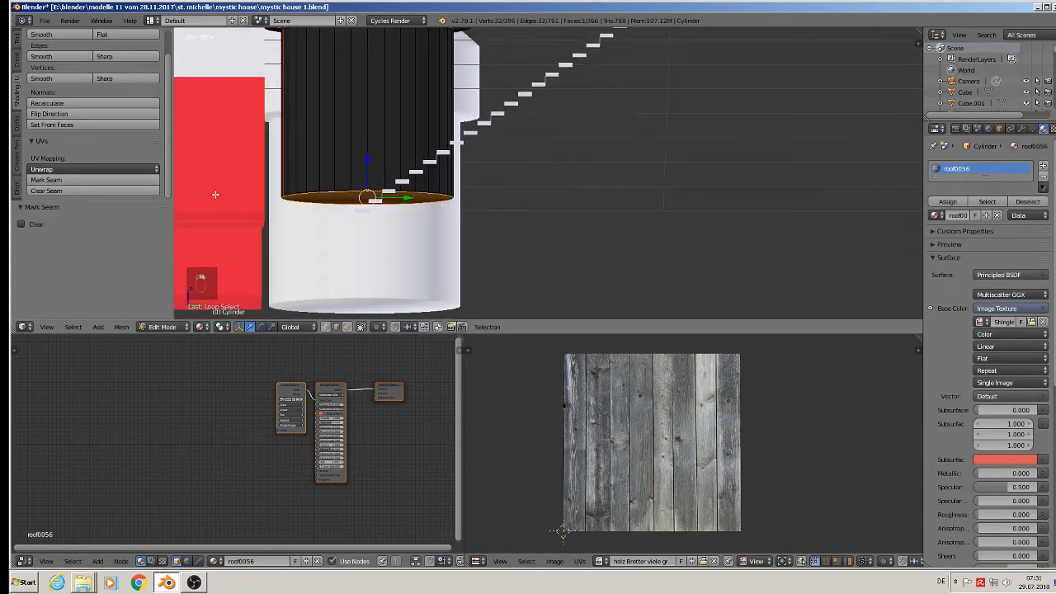
left_click(60, 182)
middle_click_drag(371, 105, 409, 132, "shift")
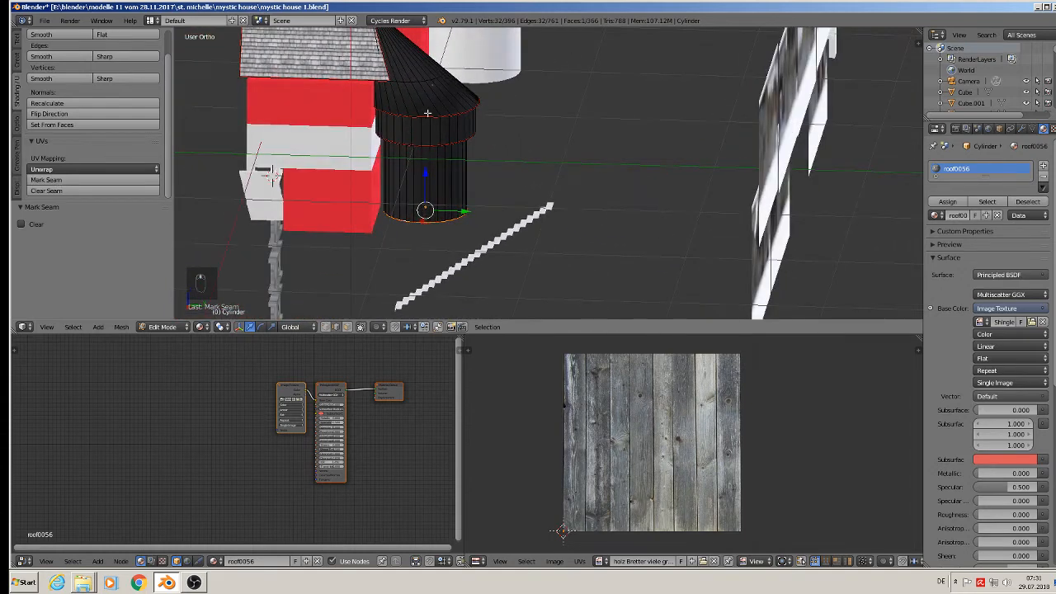
key("a")
key("a")
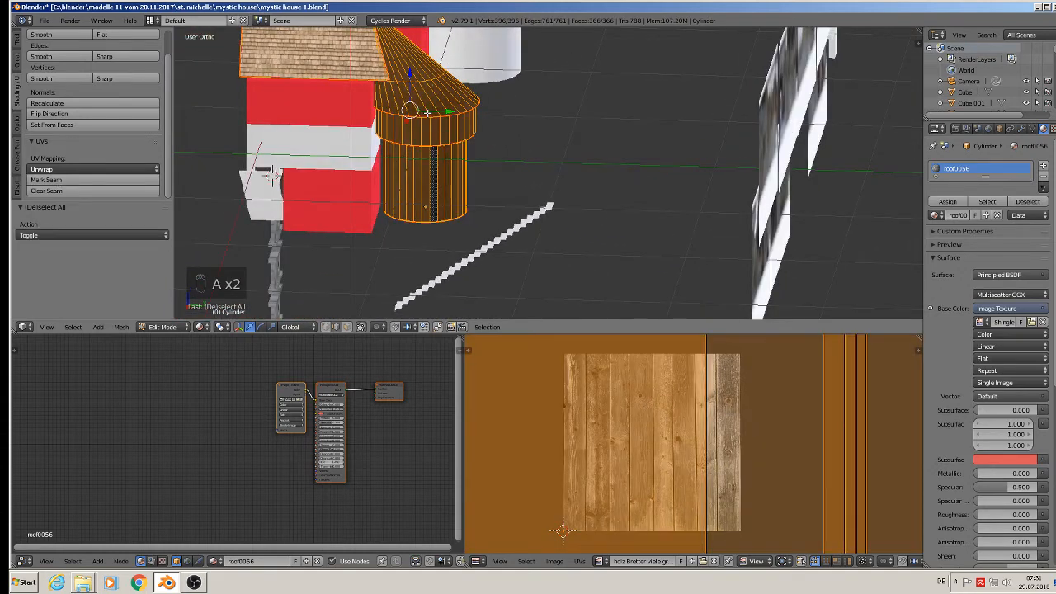
key("a")
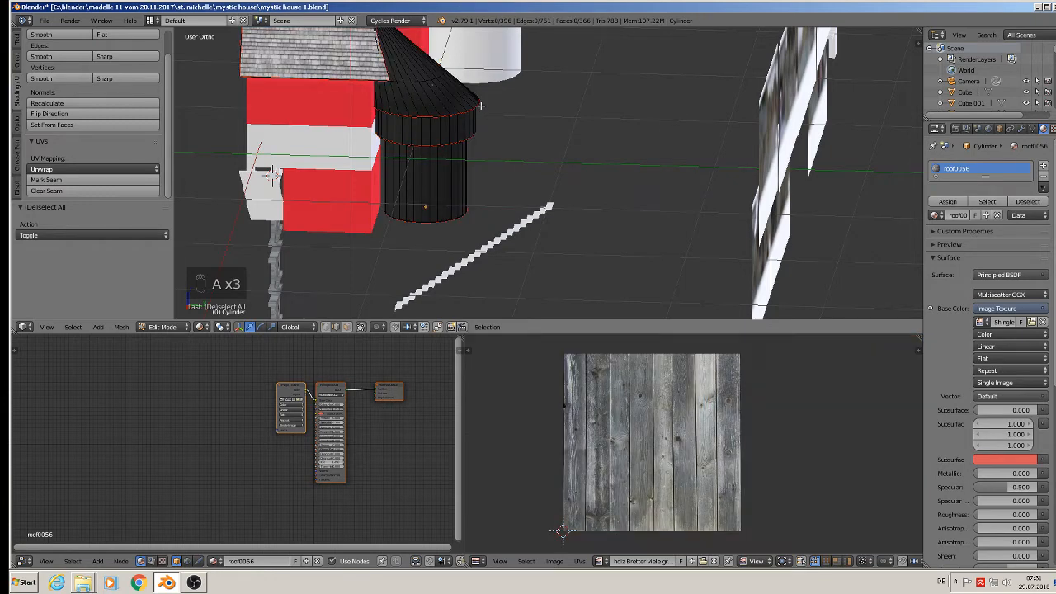
left_click(987, 202)
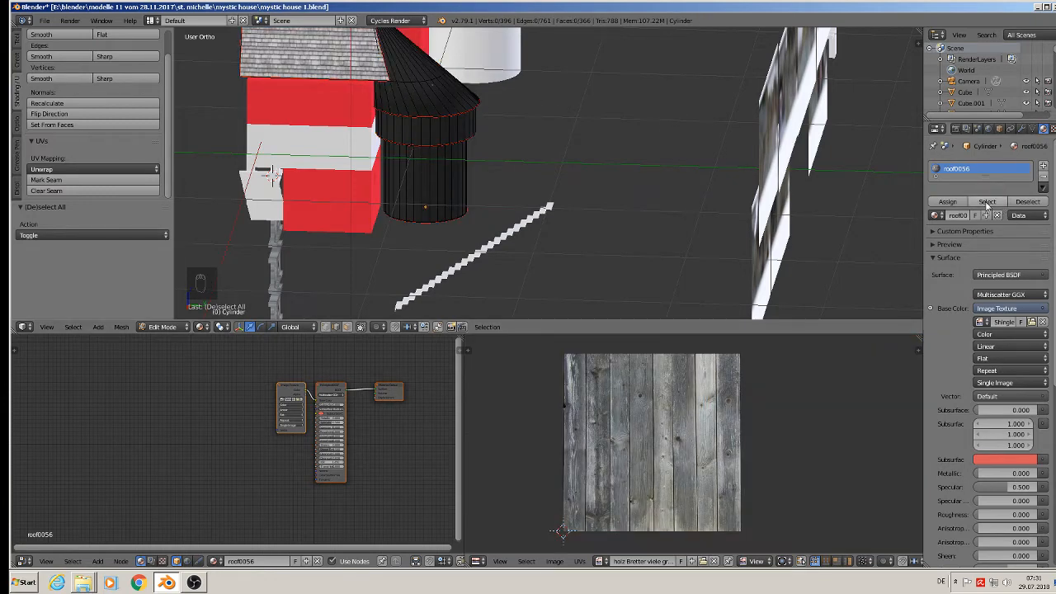
middle_click_drag(528, 141, 650, 199)
key("a")
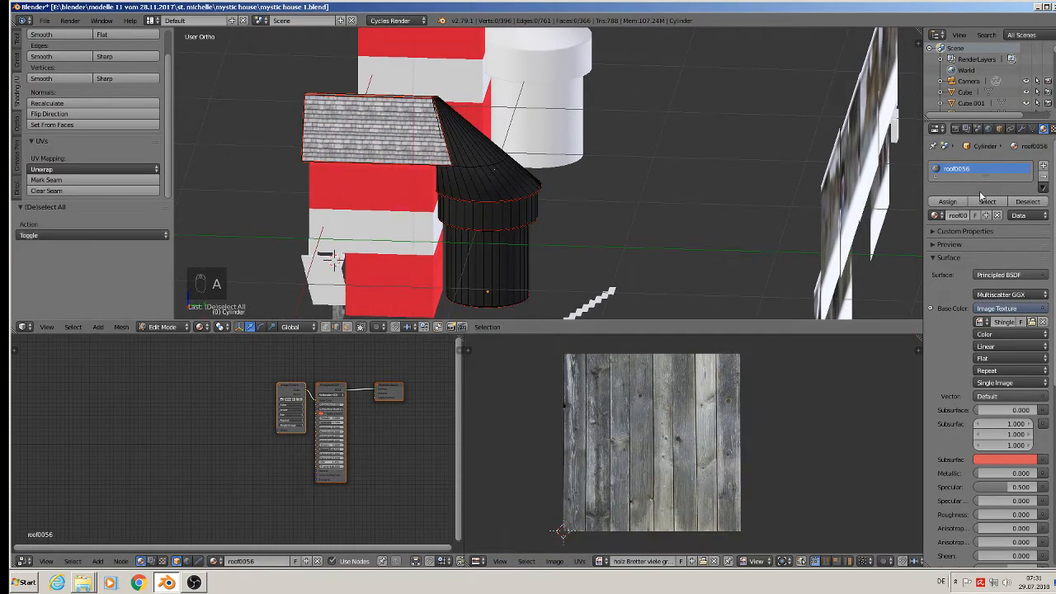
Step: Enlarge the material slot list of the roof object and return to Edit Mode
left_click_drag(984, 177, 984, 210)
key("Tab")
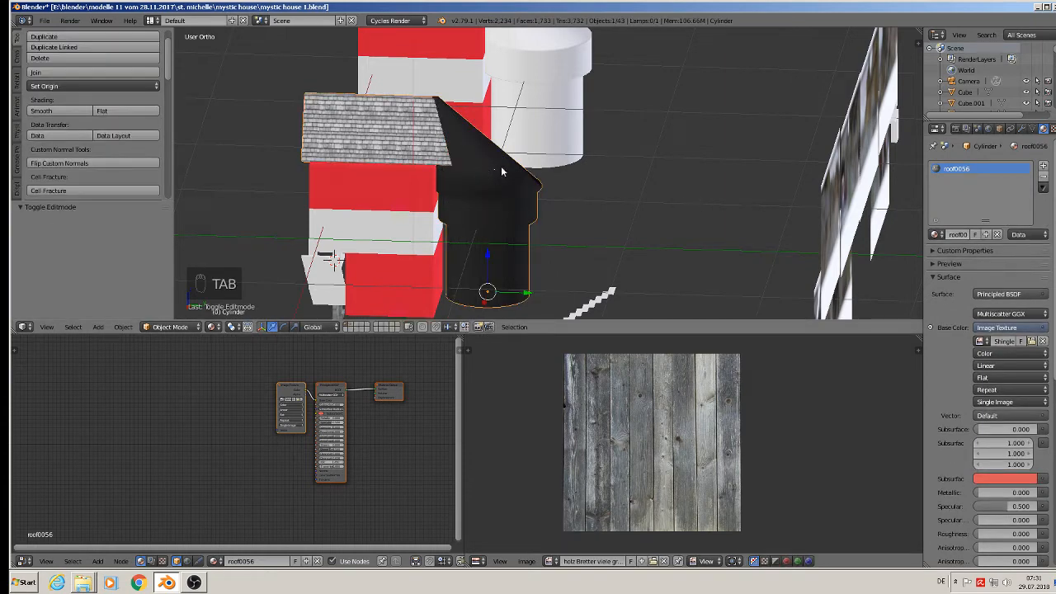
key("Tab")
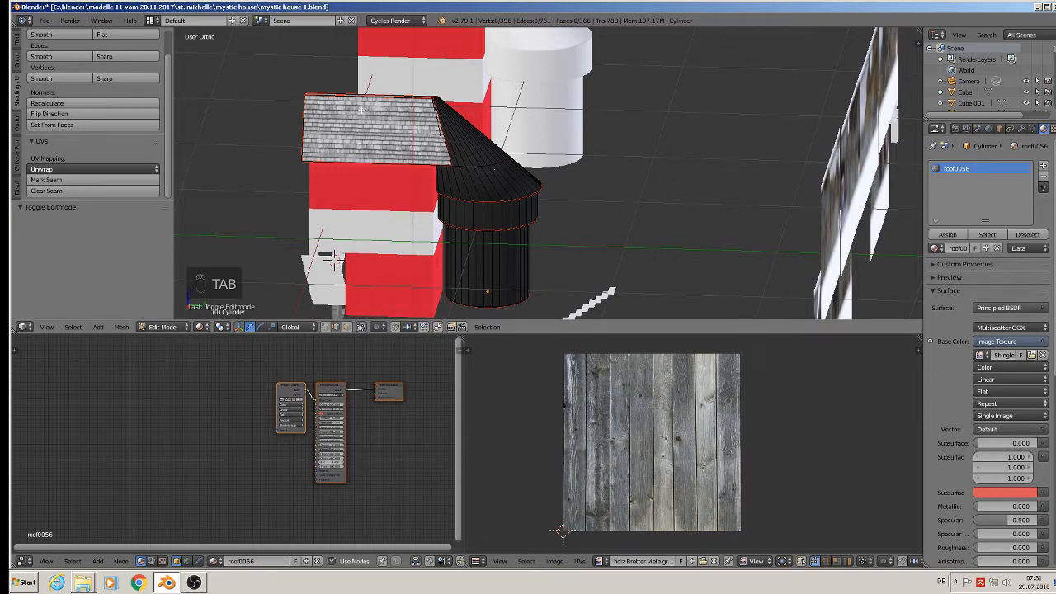
Step: Select the gable roof's faces in face select mode and invert the selection to the tower and its conical roof
middle_click_drag(360, 109, 374, 165)
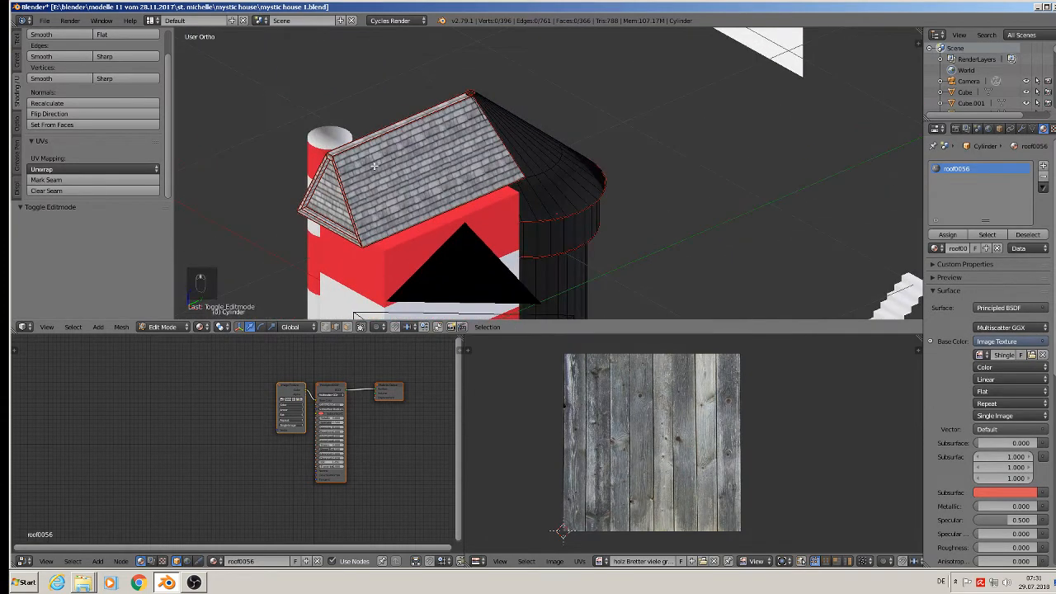
left_click(347, 326)
right_click(383, 130, "alt")
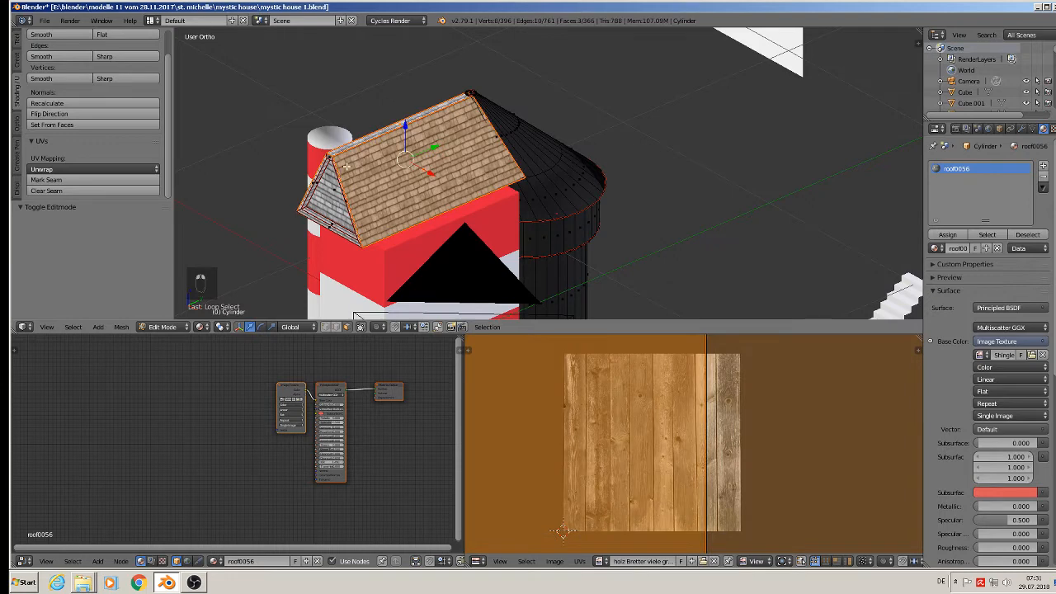
key("x")
key("c")
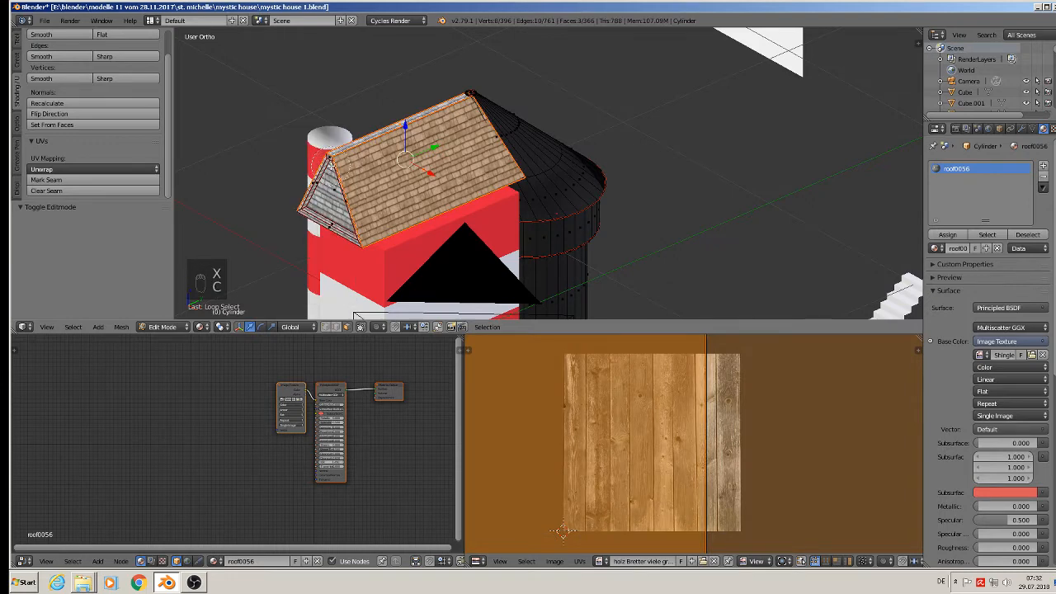
left_click_drag(328, 162, 340, 203)
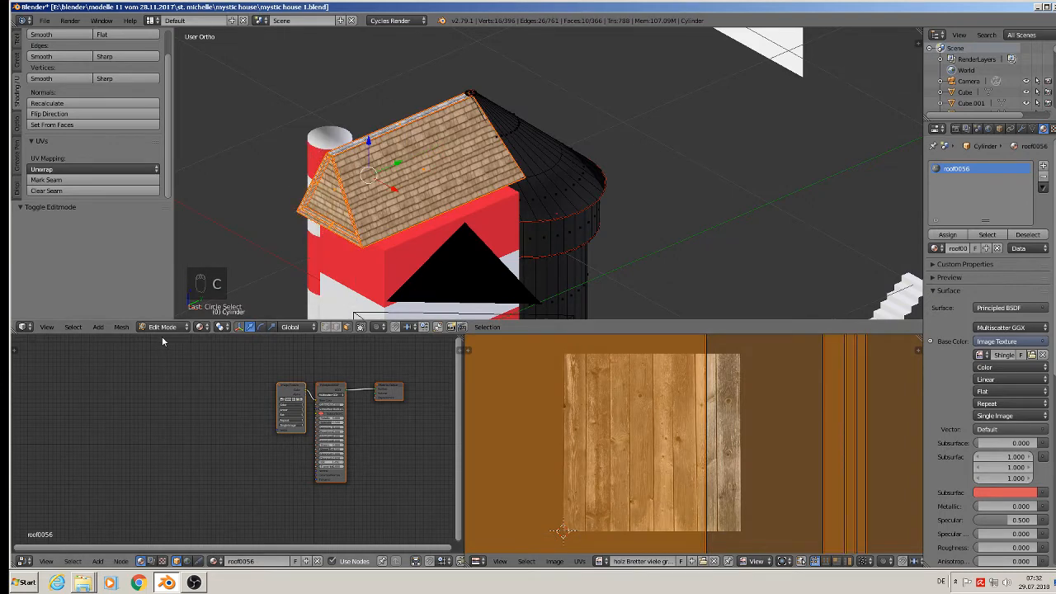
left_click(73, 328)
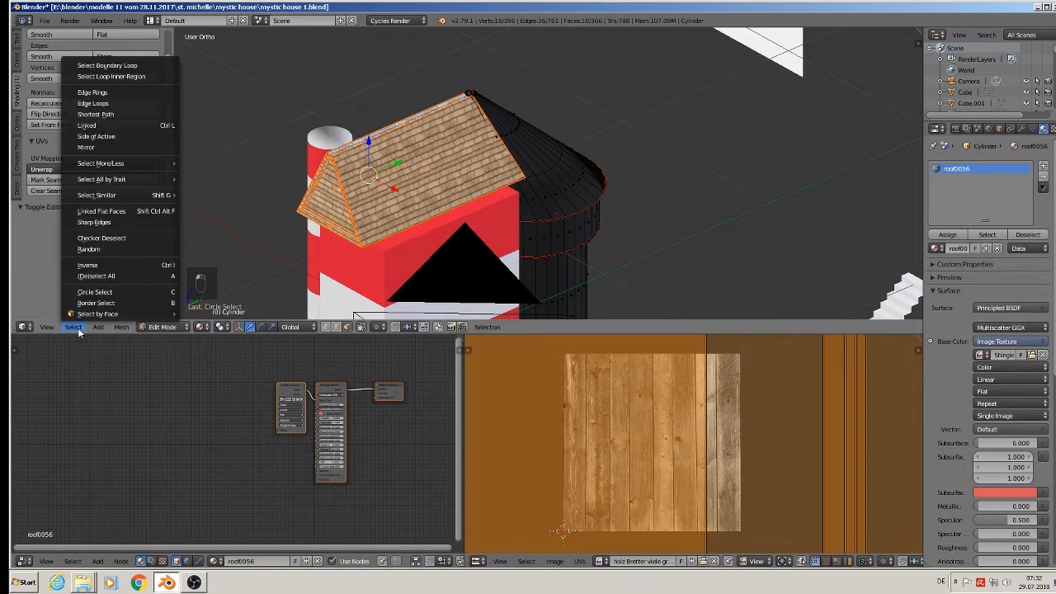
left_click(102, 265)
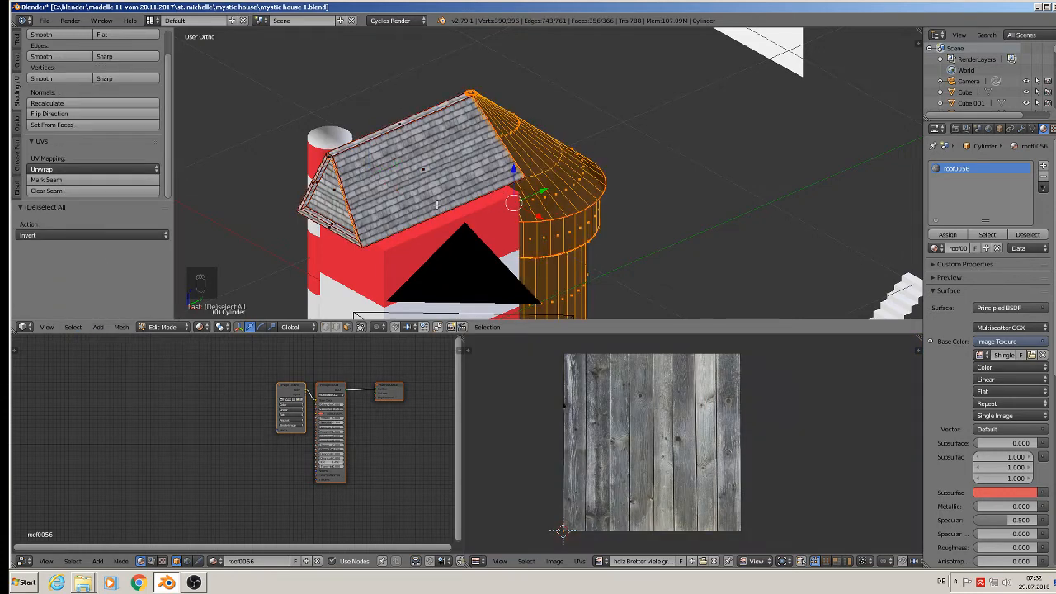
Step: Remove the remaining rear slope face of the gable roof from the selection
key("c")
right_click(347, 203)
scroll(347, 203, "up", 8)
middle_click_drag(353, 201, 426, 174)
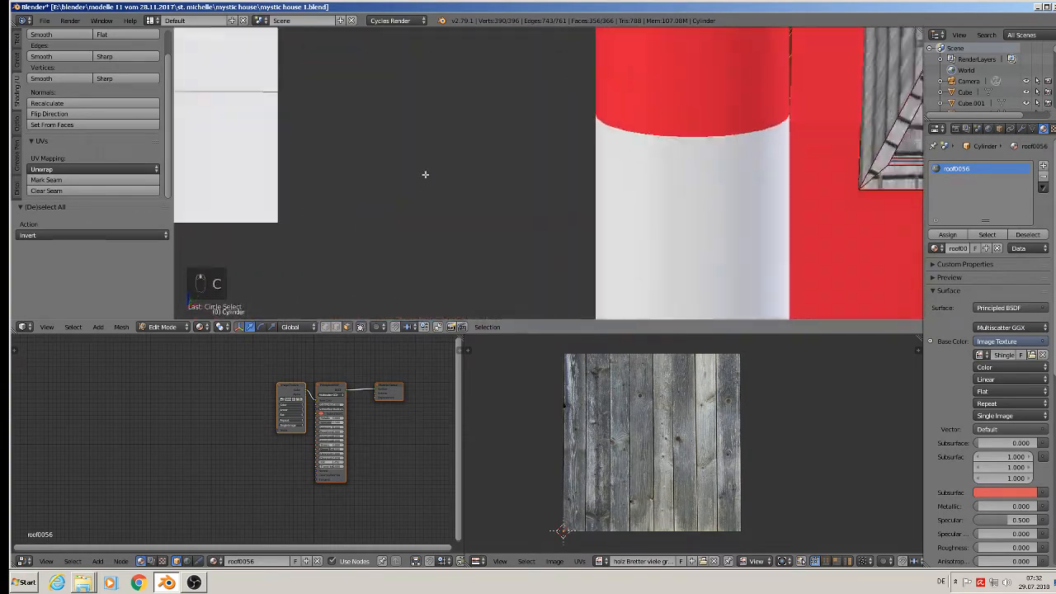
middle_click_drag(505, 186, 183, 262, "shift")
middle_click_drag(612, 166, 706, 268)
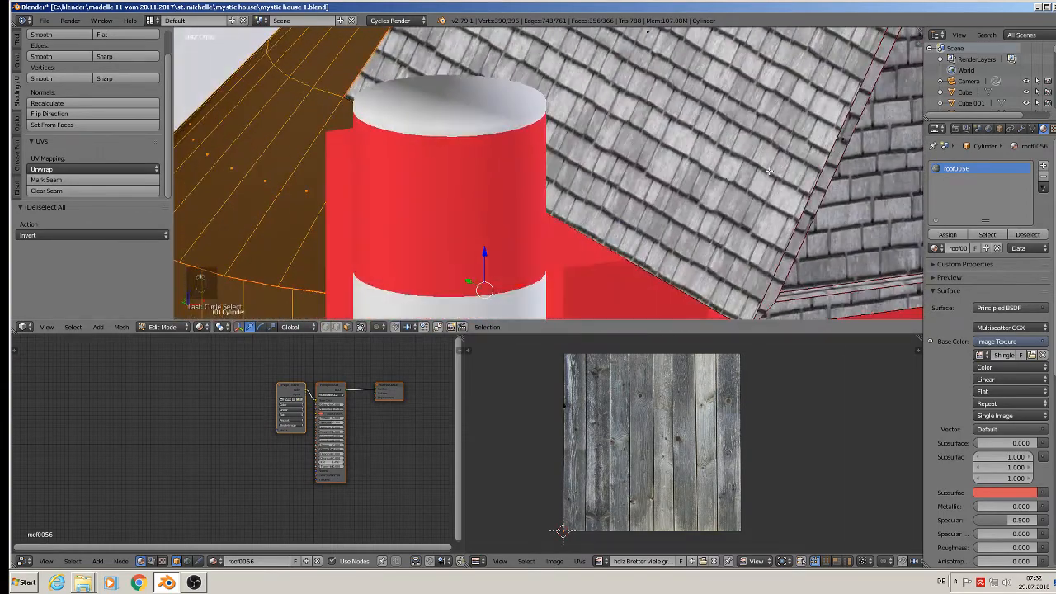
middle_click_drag(854, 109, 488, 138, "shift")
right_click(669, 143, "shift")
middle_click_drag(710, 144, 566, 163)
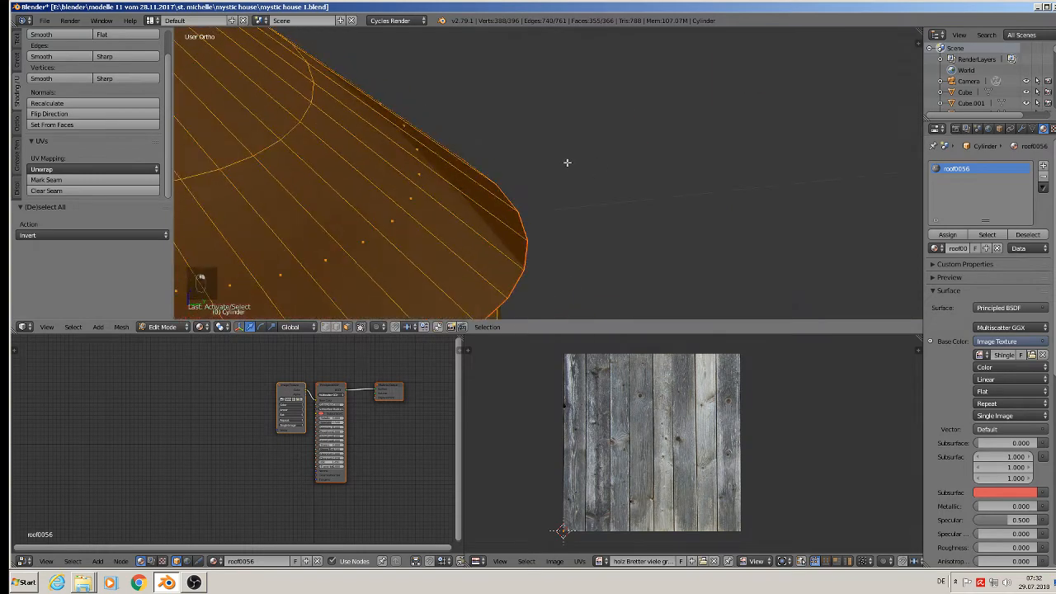
scroll(538, 174, "down", 8)
middle_click_drag(517, 198, 258, 272)
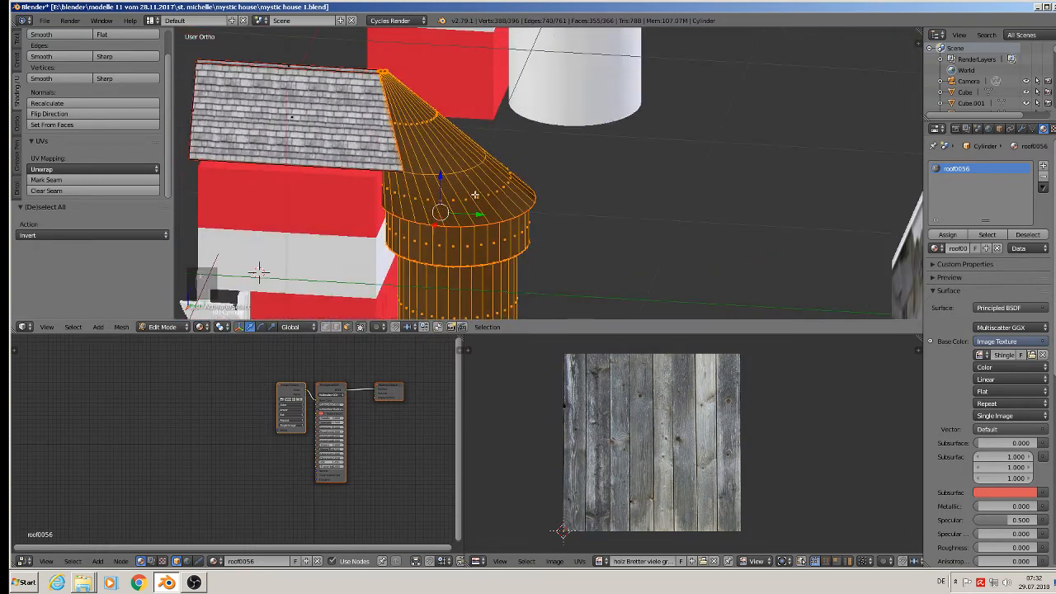
Step: Add a second material slot with a new material named wall
left_click(1043, 168)
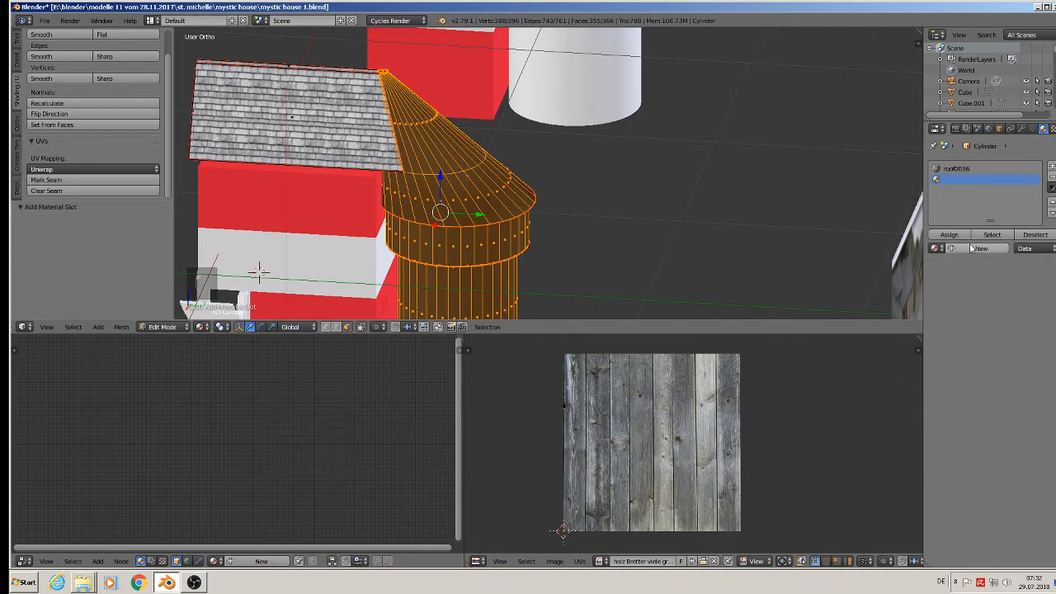
left_click(974, 249)
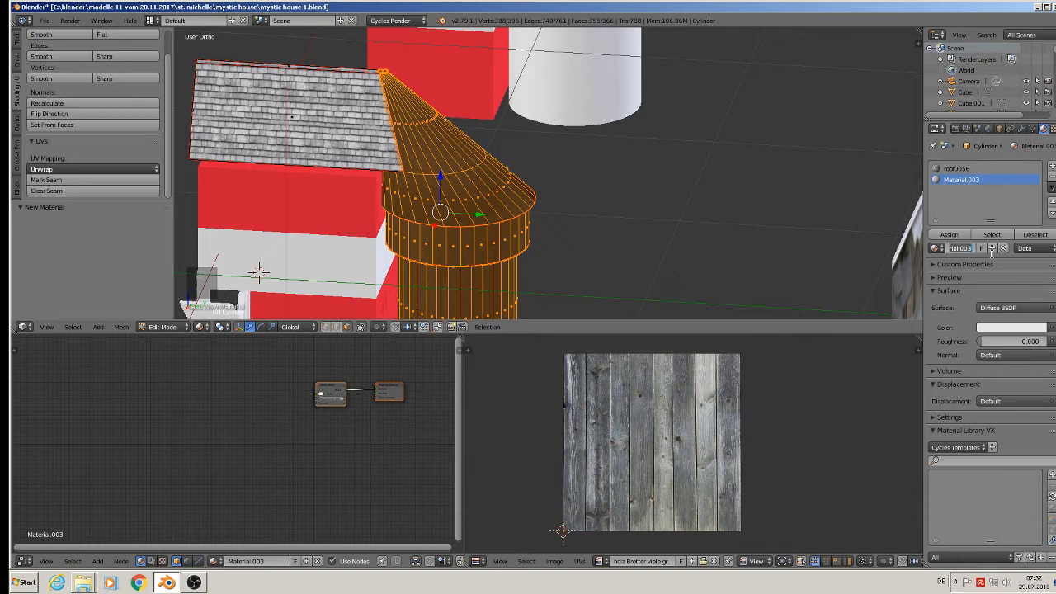
type("wall")
key("Return")
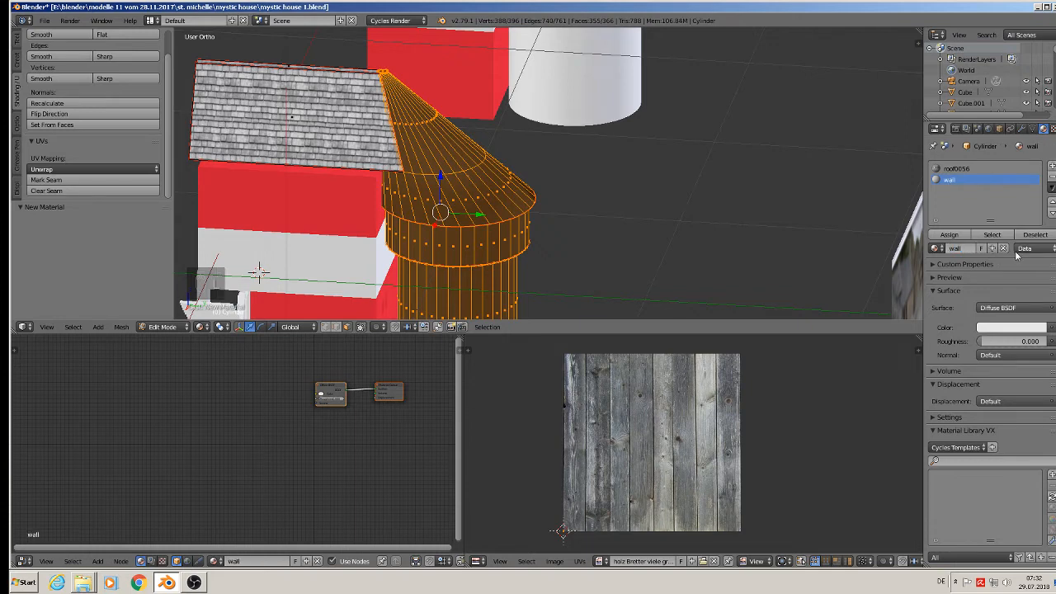
Step: Give the wall material a Principled BSDF surface with an Image Texture as its base color
left_click(1052, 329)
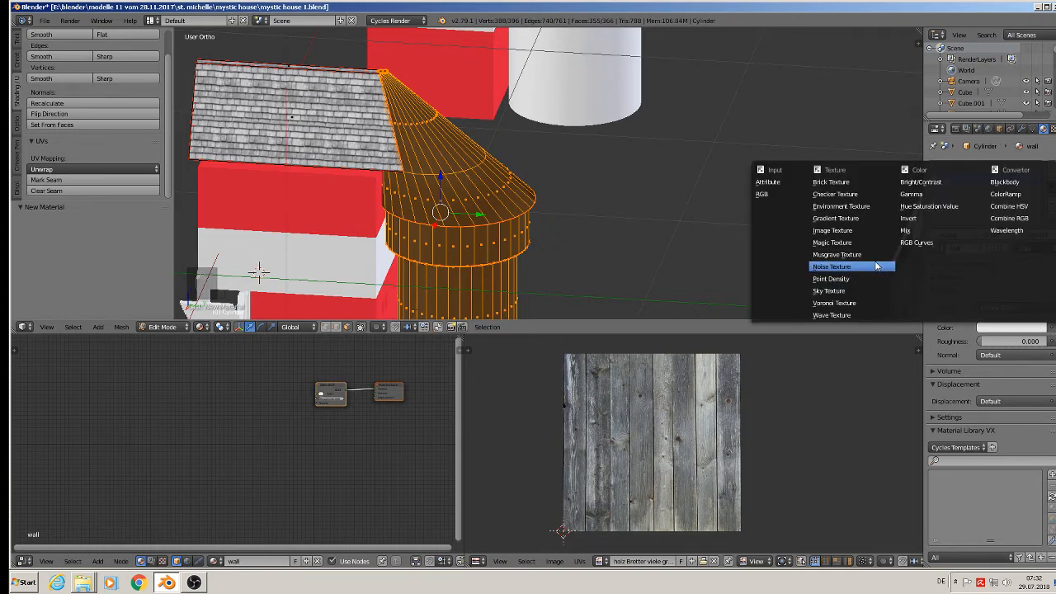
left_click(880, 237)
left_click(995, 309)
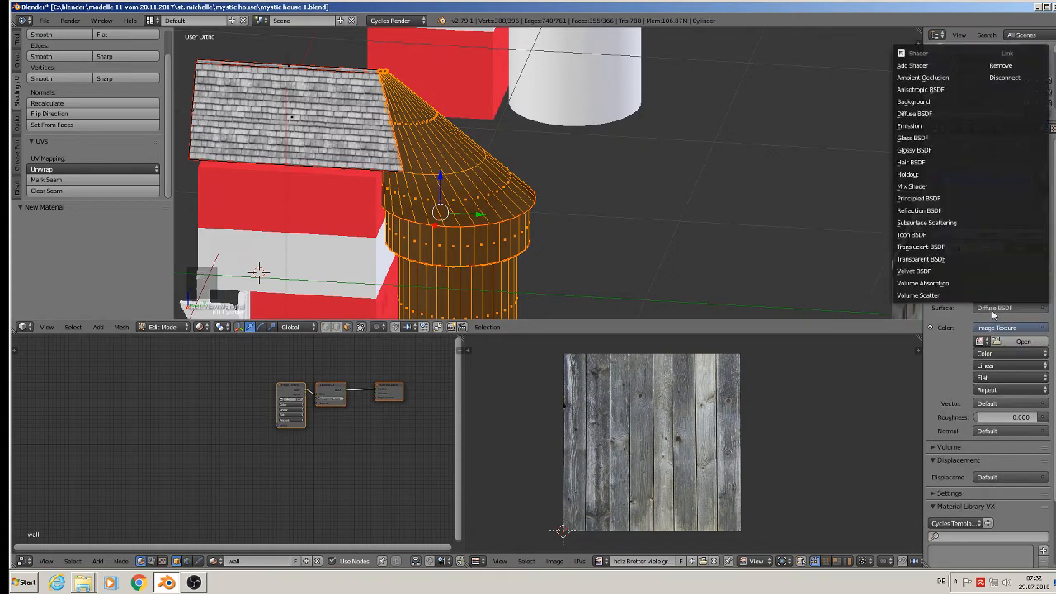
left_click(944, 202)
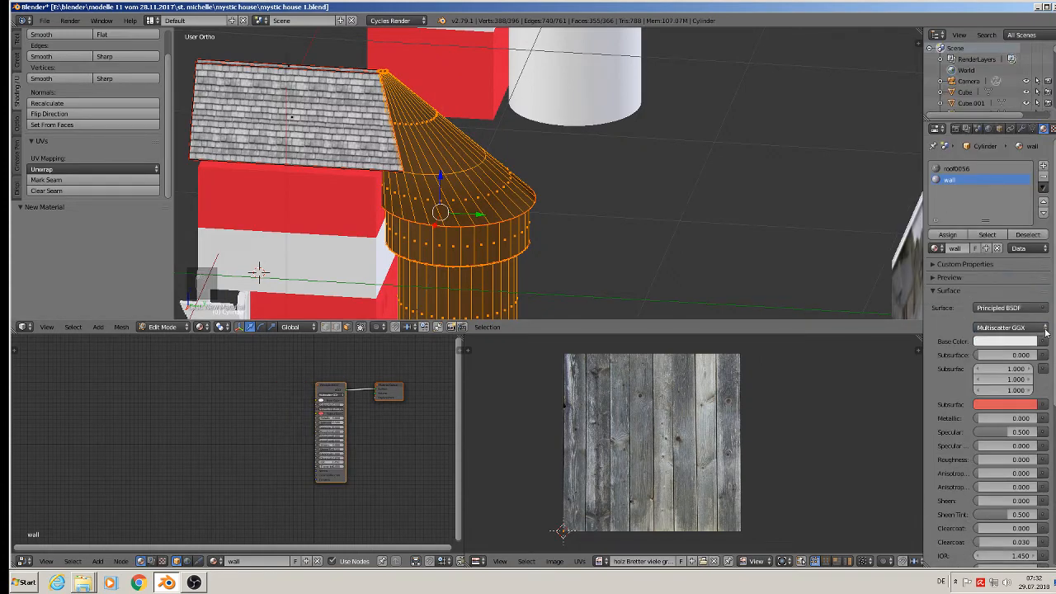
left_click(1044, 342)
left_click(823, 244)
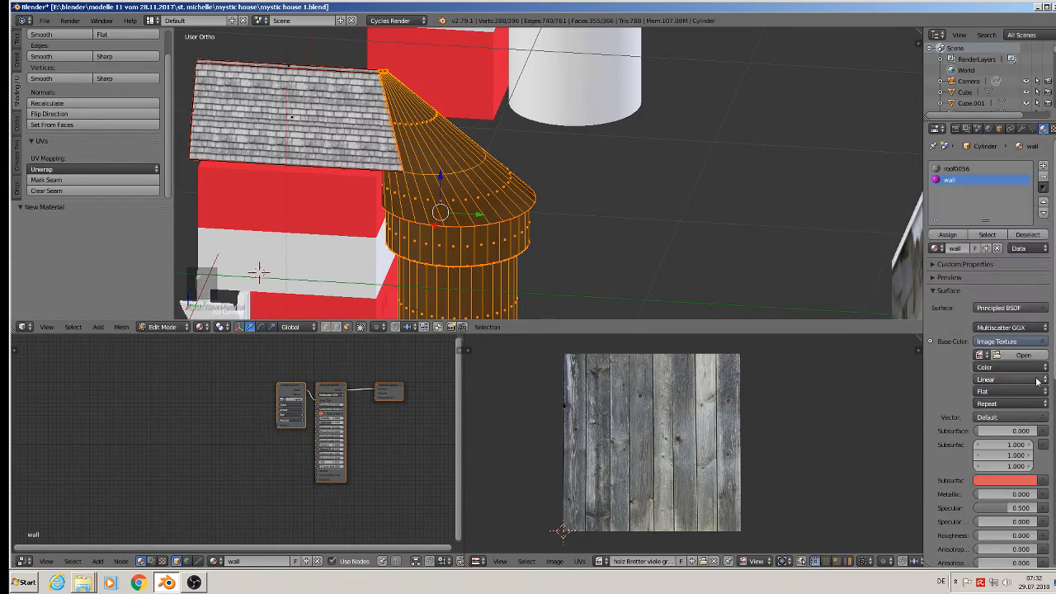
Step: Load BrickMessy0200_15_S.jpg from the textur folder as the base color image and assign the wall material to the selected tower faces
left_click(1018, 356)
left_click(40, 255)
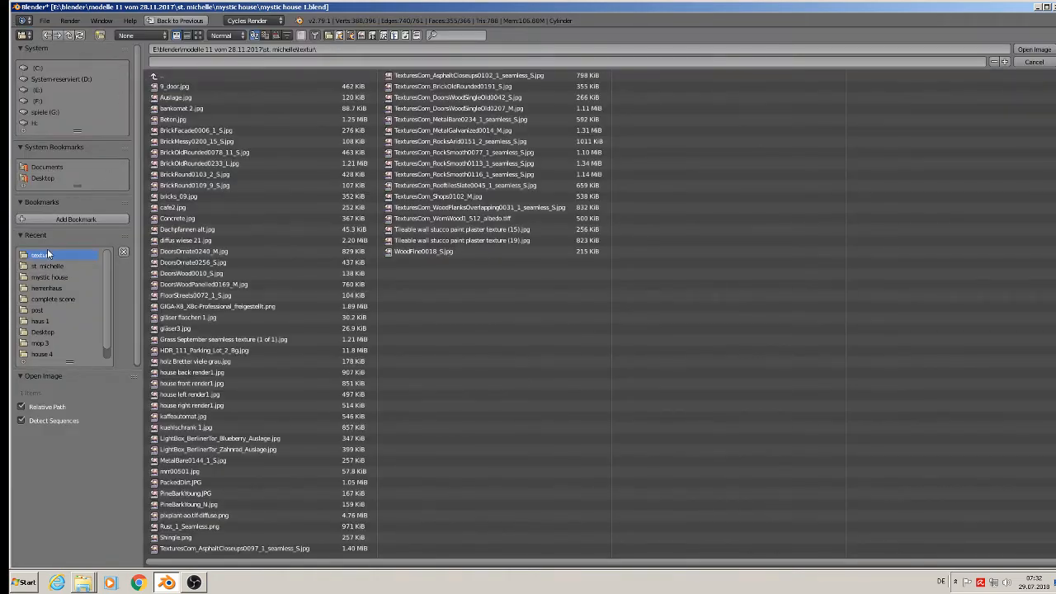
left_click(198, 35)
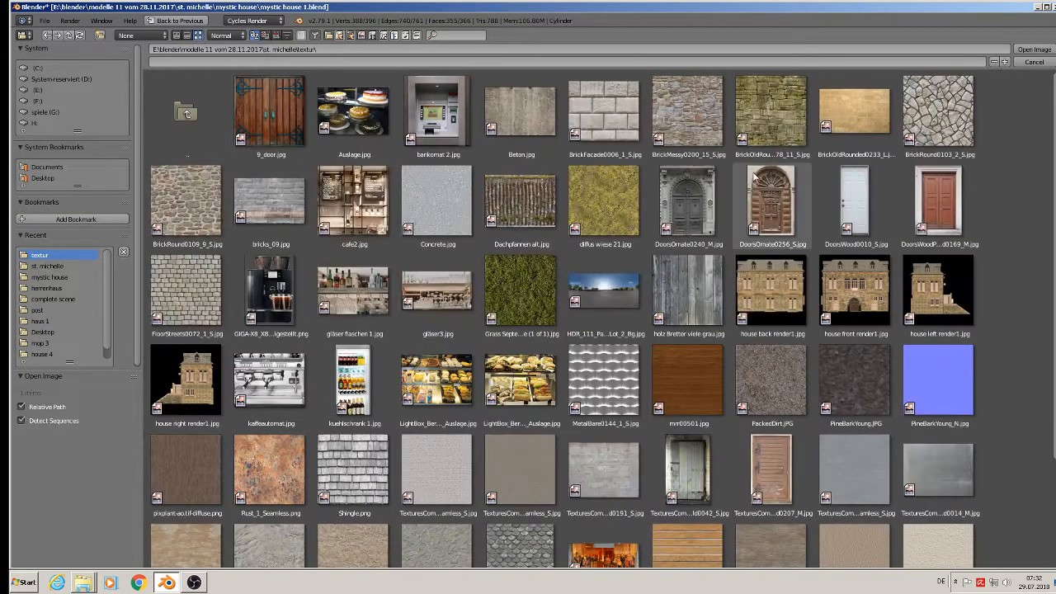
left_click(692, 122)
double_click(692, 121)
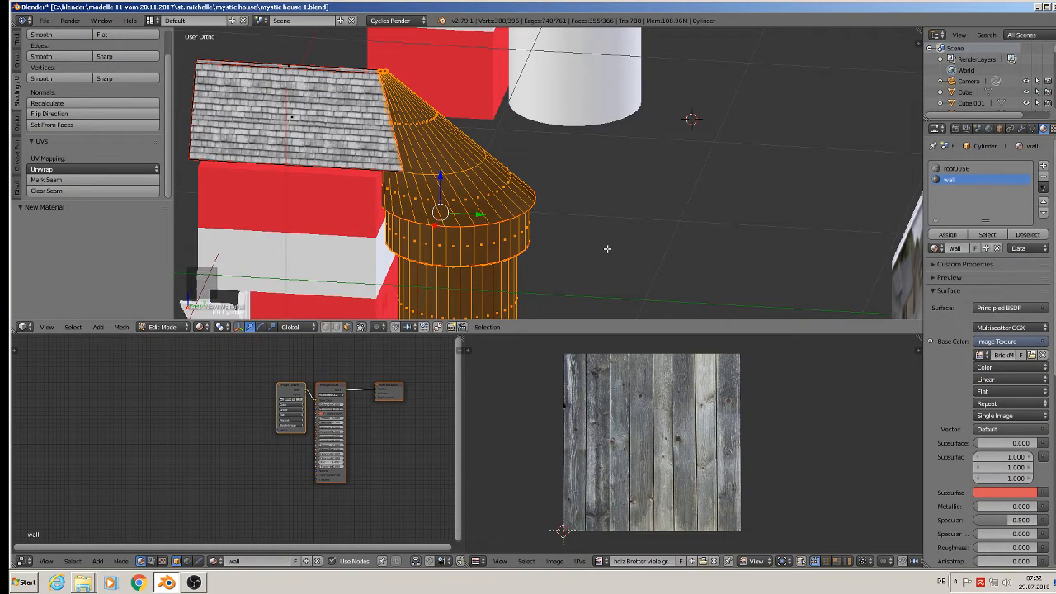
left_click(947, 234)
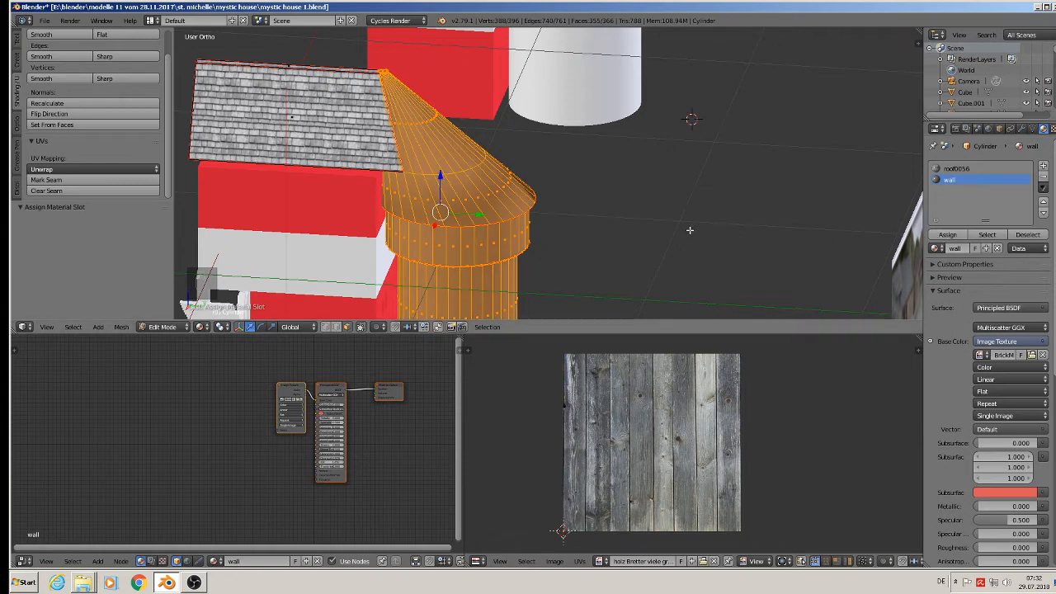
Step: Save the file and apply the rotation and scale of the roof and tower object in Object Mode
middle_click_drag(689, 231, 635, 213)
key("u")
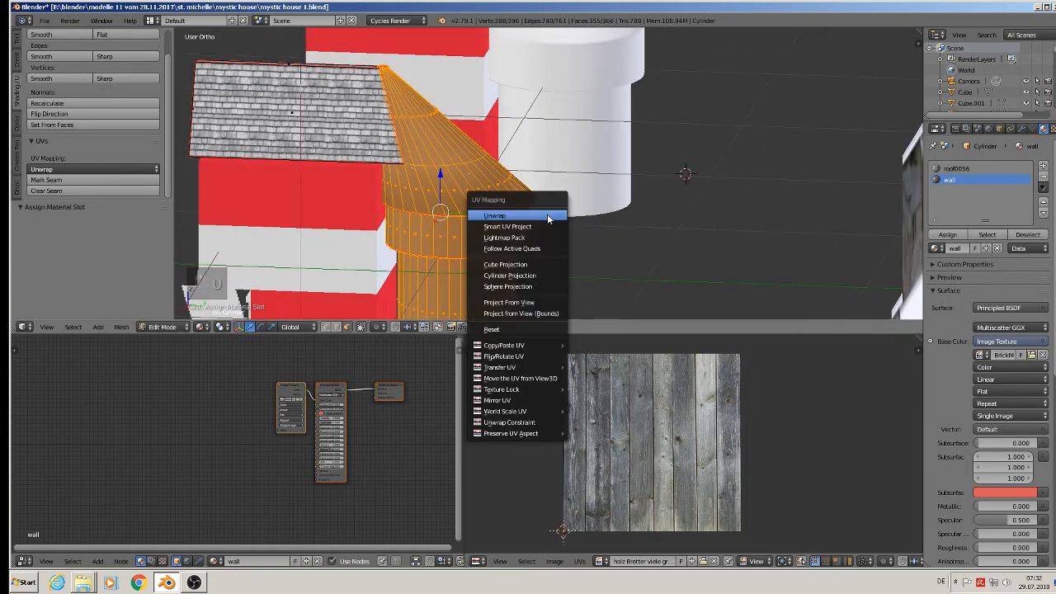
key("Tab")
middle_click_drag(441, 177, 495, 165)
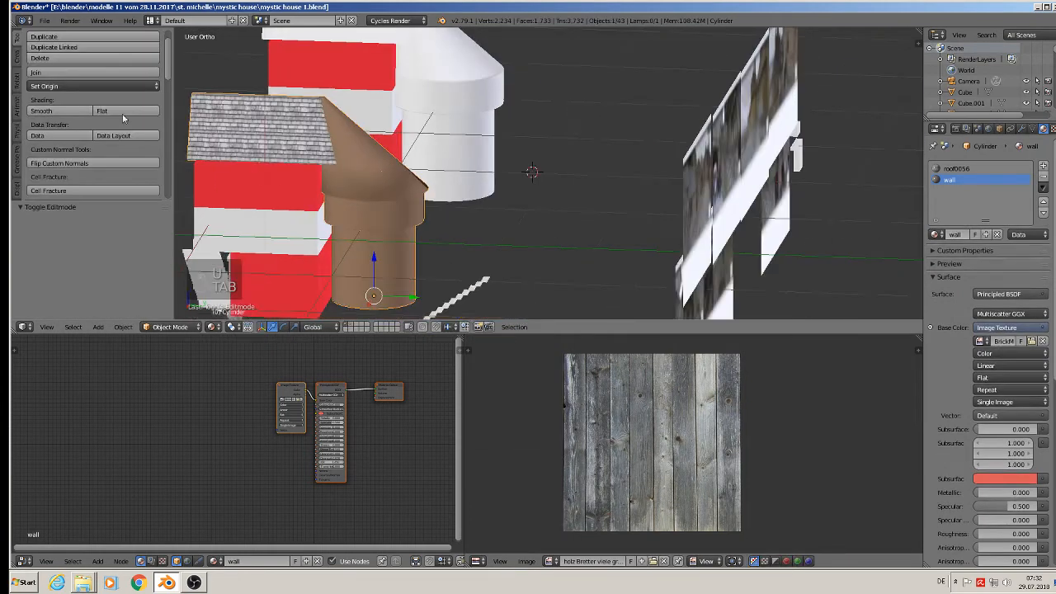
left_click(45, 20)
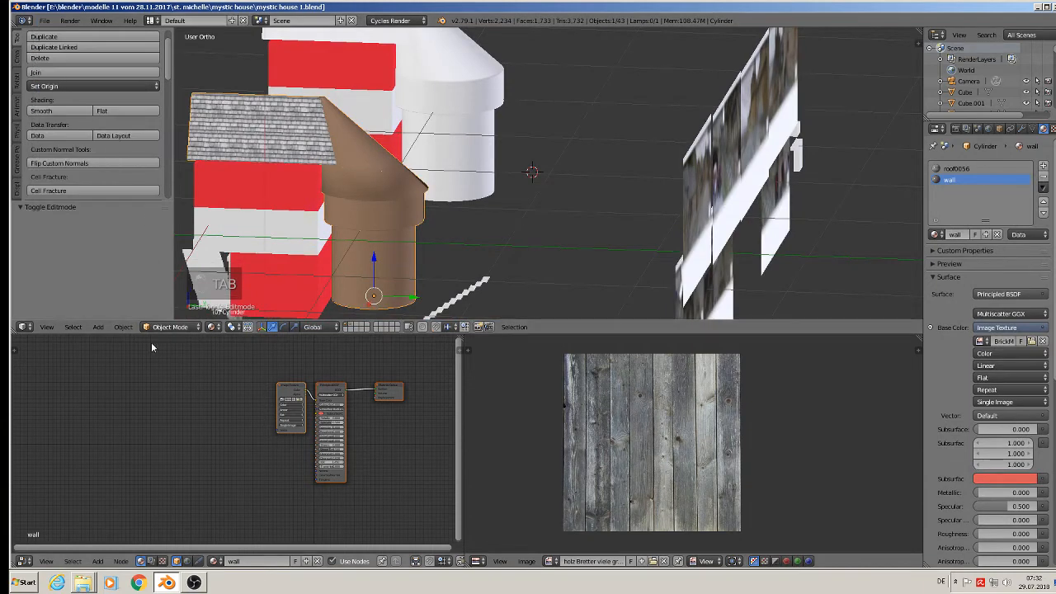
left_click(123, 327)
mouse_move(146, 245)
left_click(305, 275)
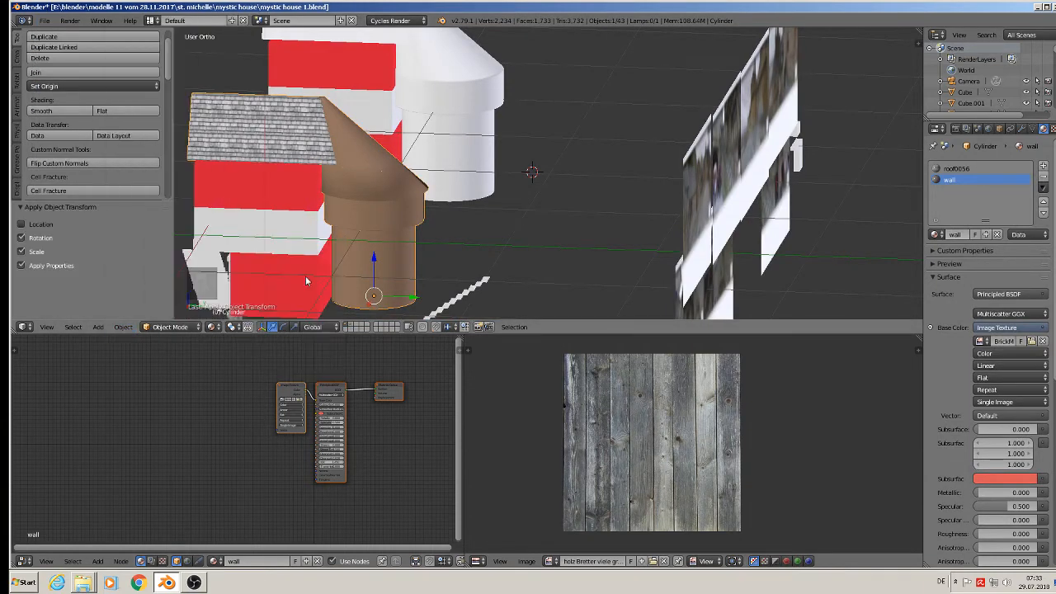
Step: Unwrap the selected tower and conical roof faces along their seams in Edit Mode
key("Tab")
scroll(372, 211, "up", 3)
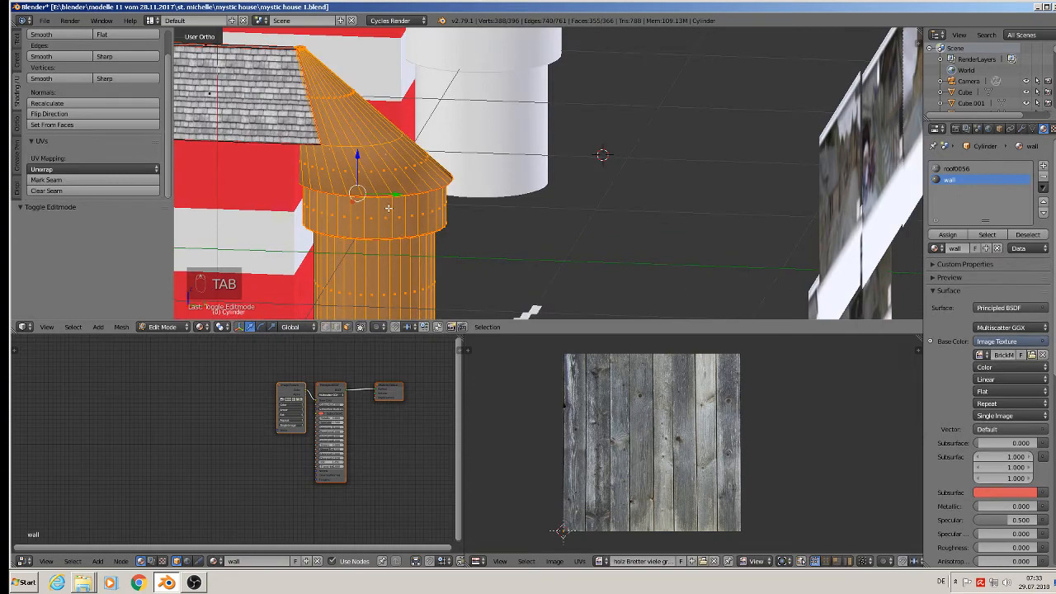
key("u")
left_click(388, 208)
scroll(390, 208, "down", 2)
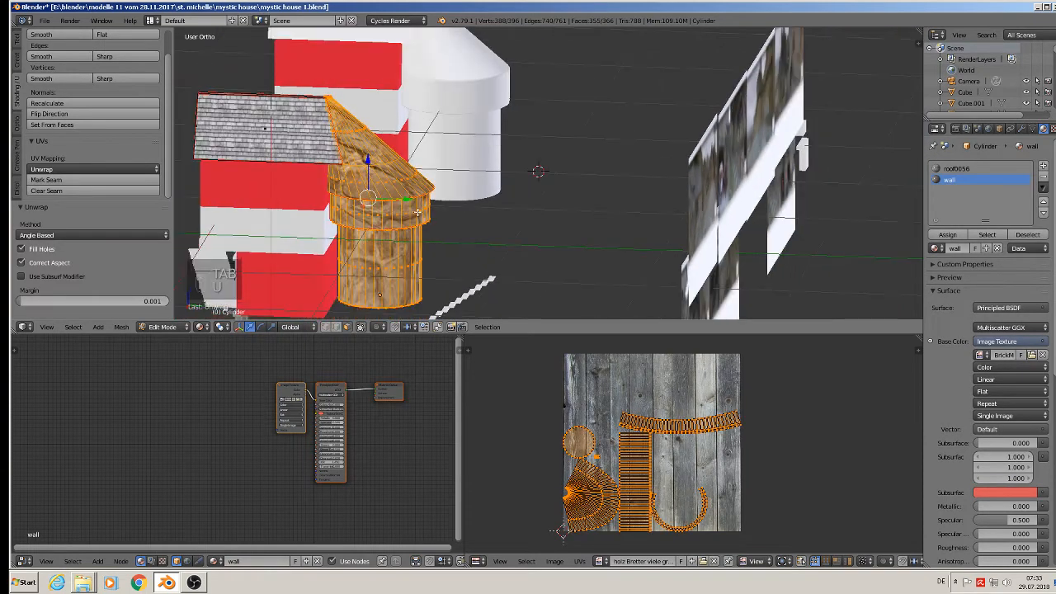
Step: Scale the tower's UV islands up by about 7.5 so the brick pattern becomes finer
key("s")
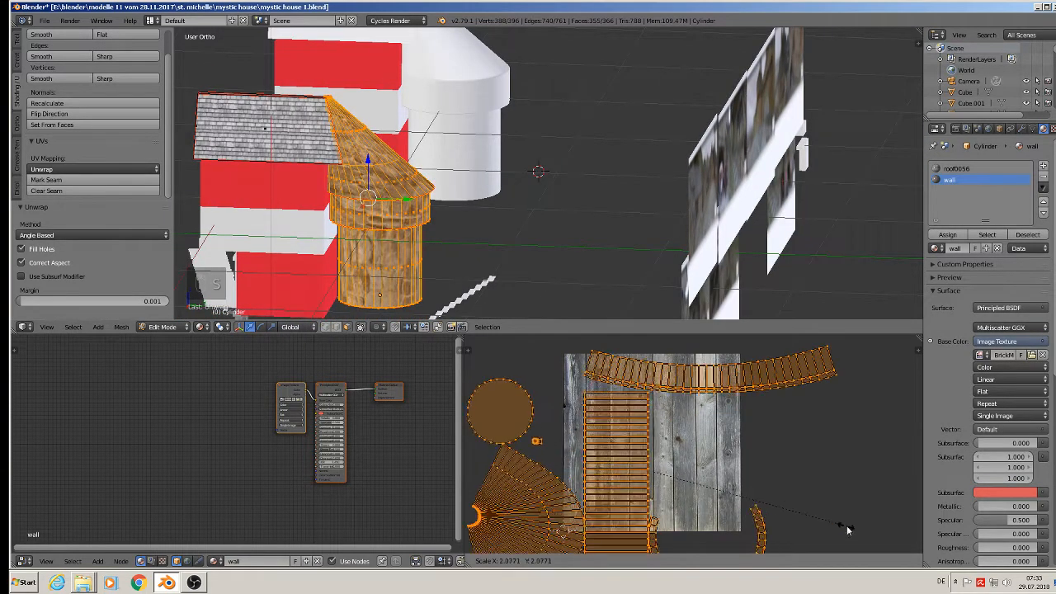
left_click(887, 470)
scroll(452, 249, "up", 3)
middle_click_drag(452, 248, 685, 170, "shift")
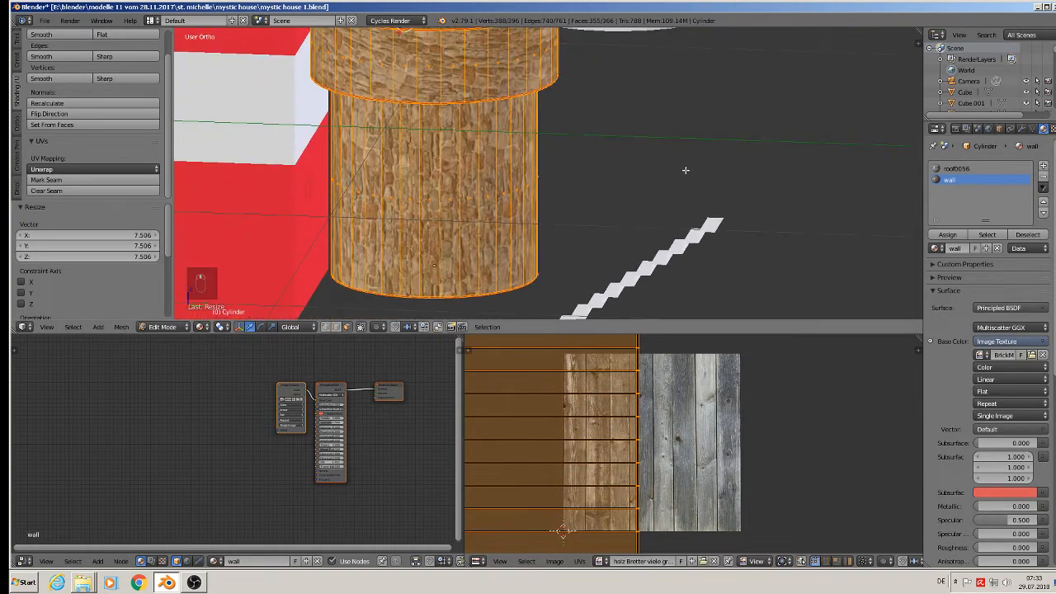
scroll(611, 172, "down", 3)
scroll(607, 177, "up", 2)
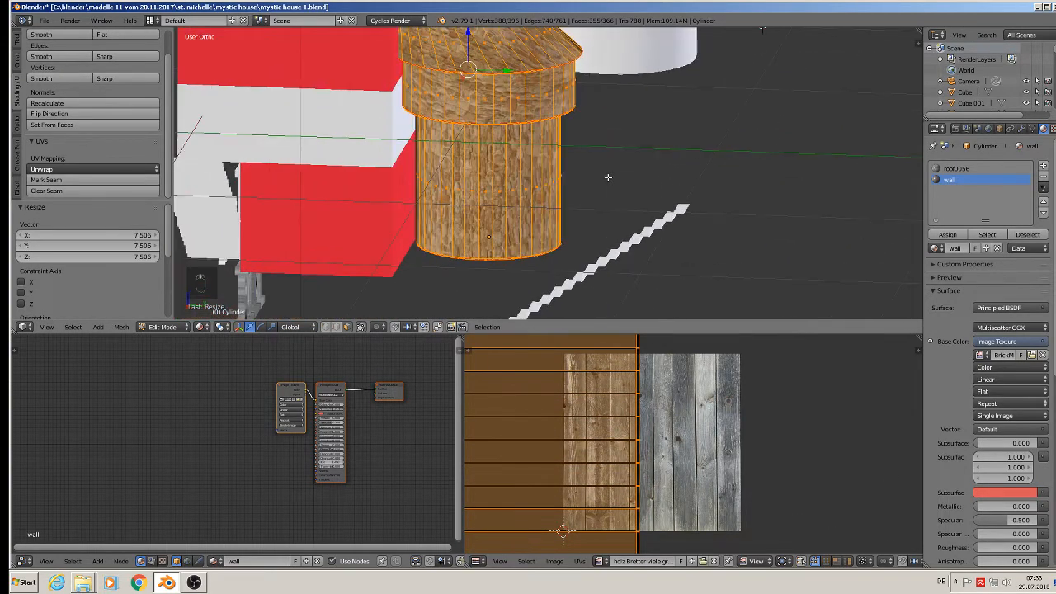
Step: Select the face loop of the tower's lower wall and rotate its UVs by 90 degrees
right_click(474, 182, "alt")
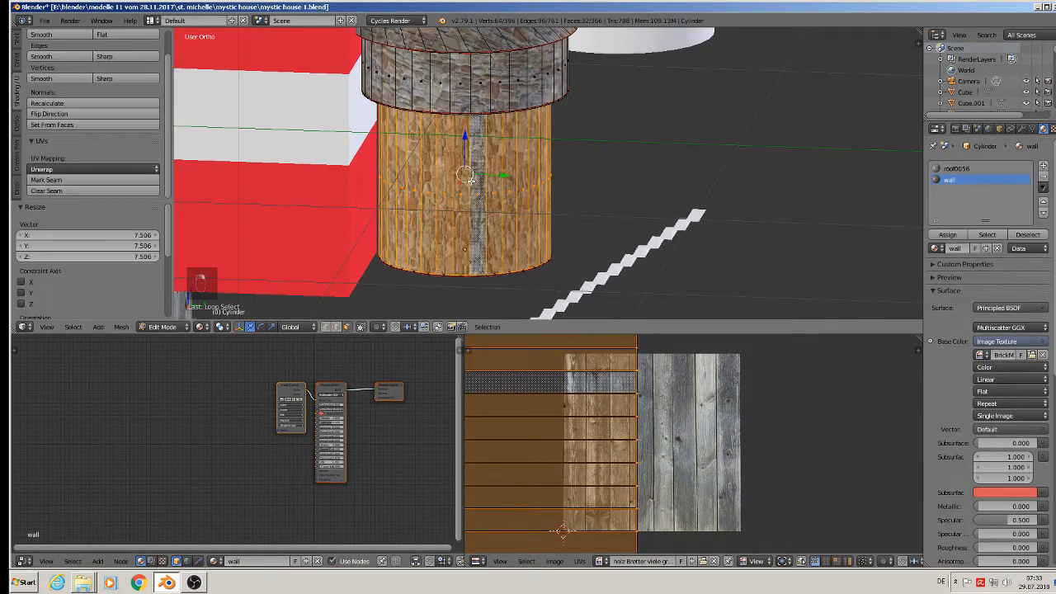
type("r")
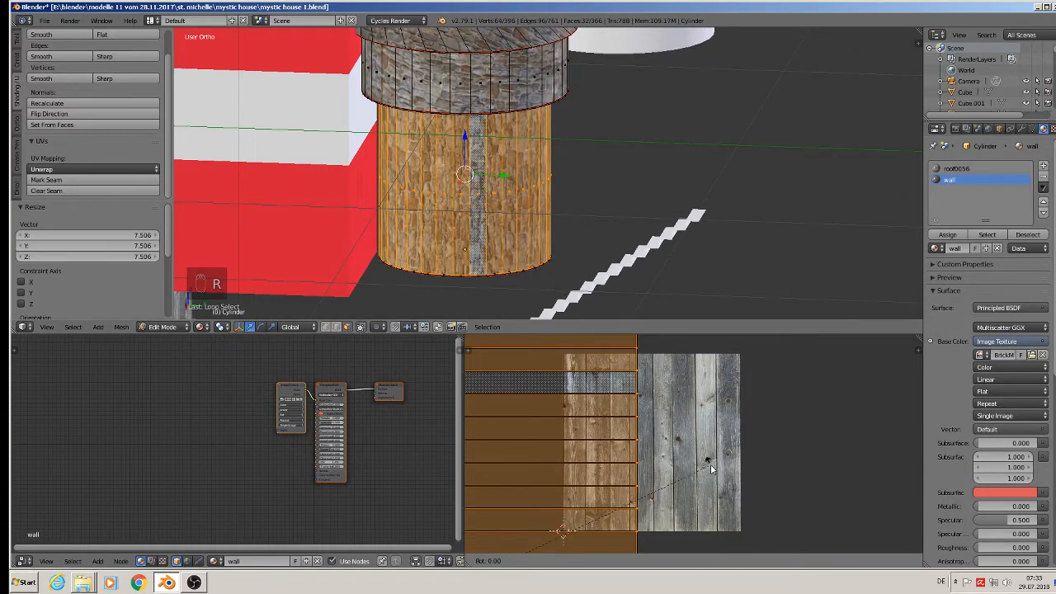
type("90")
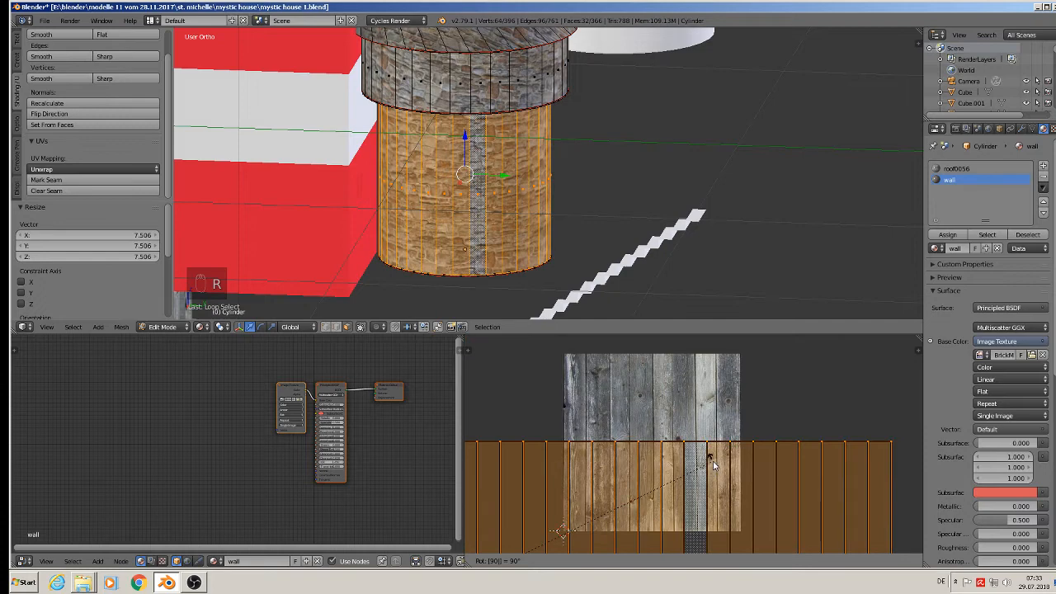
Step: Rotate the UVs of the tower's lower wall by 90° and clear the selection
key("Return")
key("a")
Step: Select the face loop of the tower's wider band below the roof and straighten its curved UVs with Snap to Axis (X or Y)
scroll(490, 155, "up", 5)
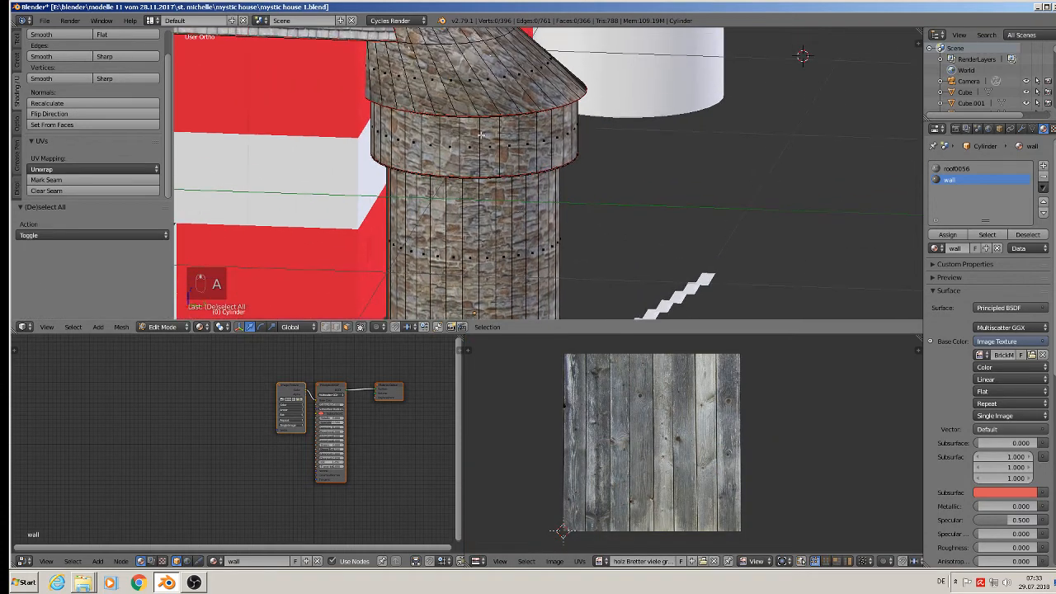
right_click(475, 162, "alt")
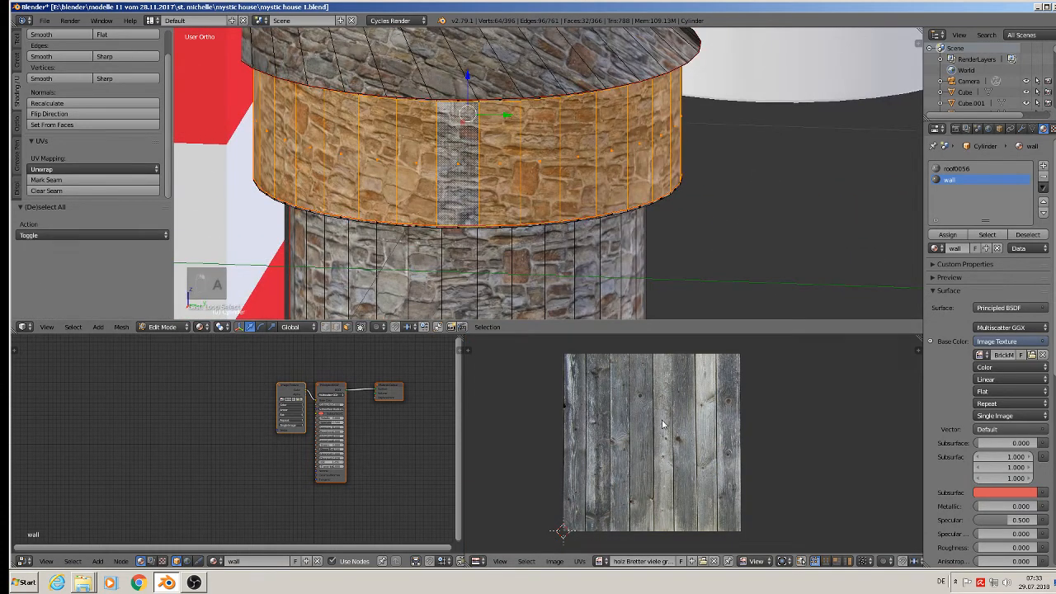
scroll(632, 400, "down", 5)
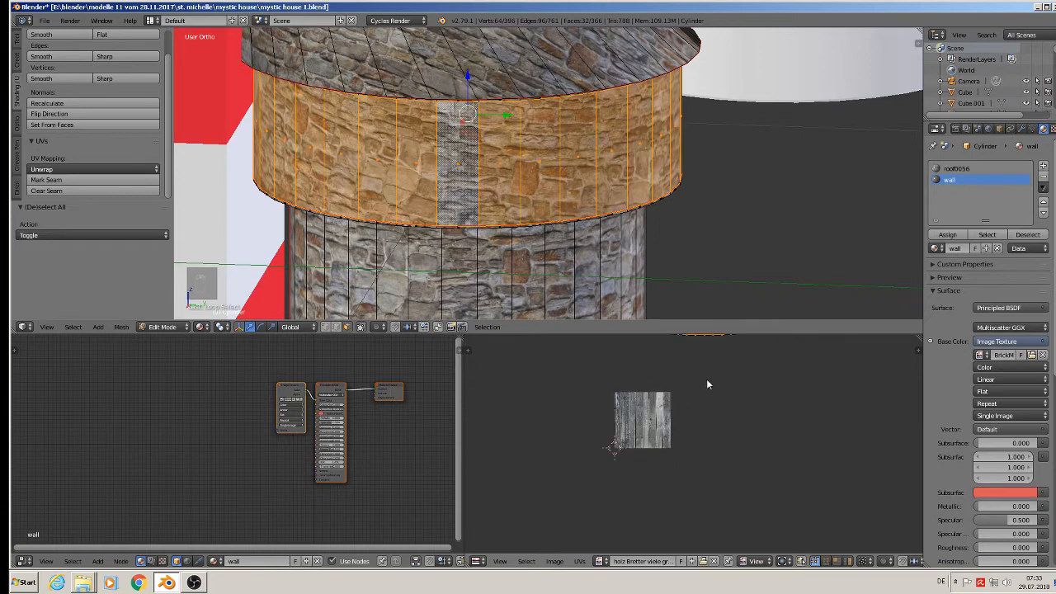
middle_click_drag(706, 384, 687, 453)
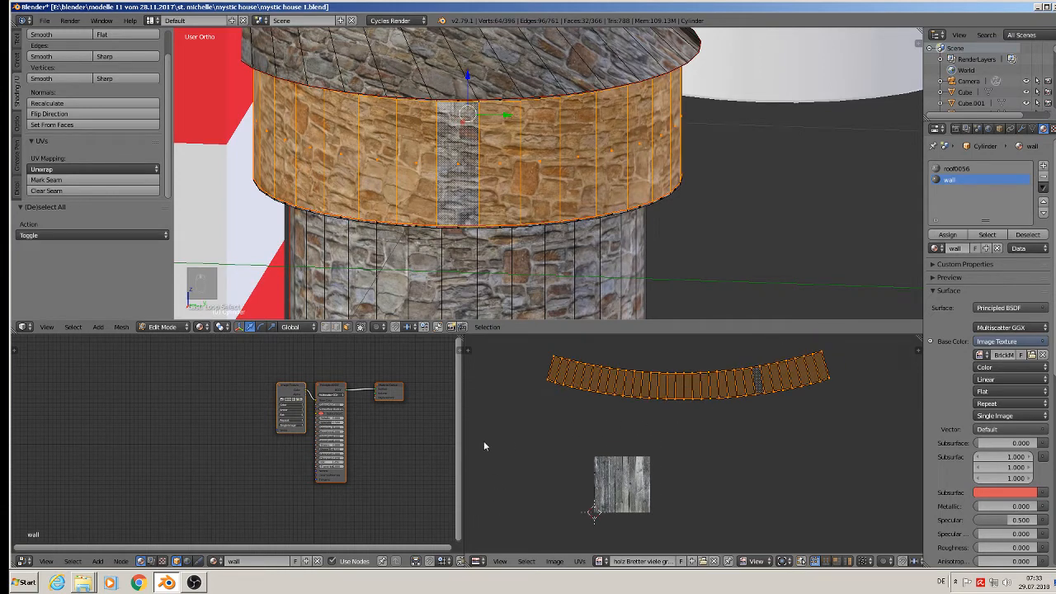
key("t")
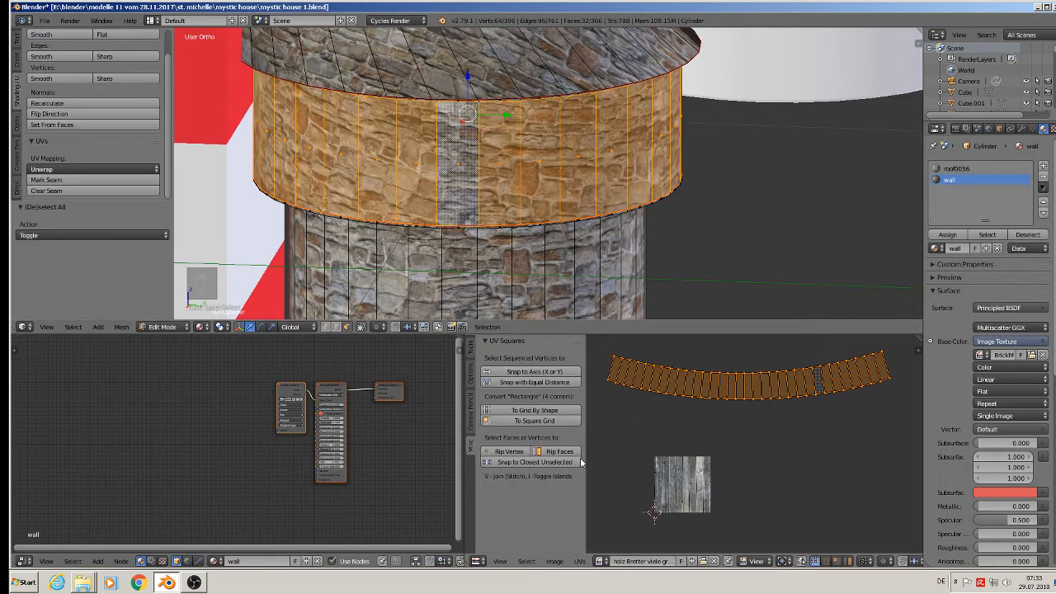
left_click(532, 372)
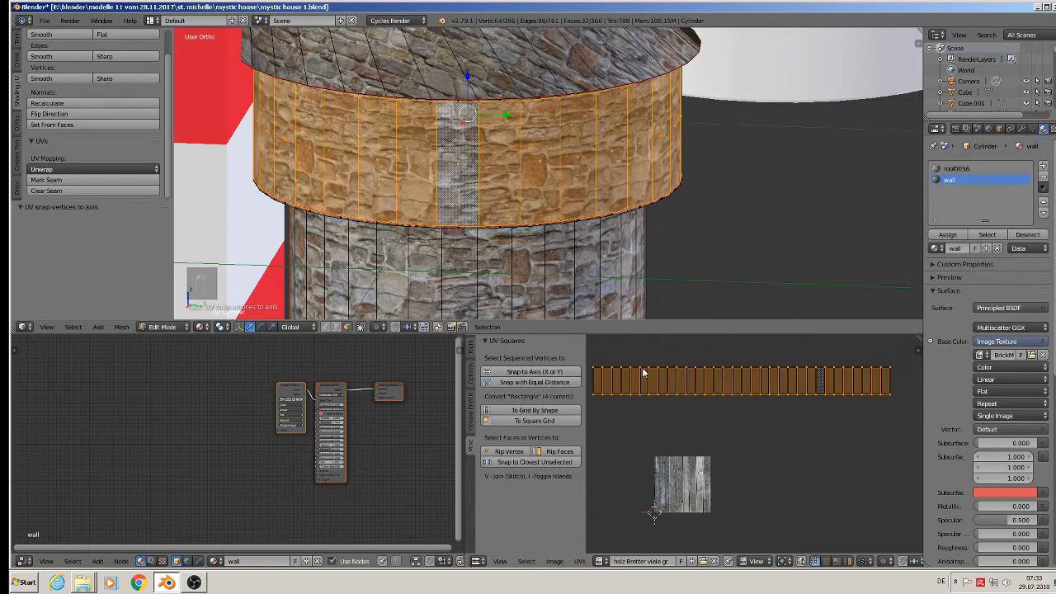
Step: Select both face loops of the tower's sloping roof and assign the roof0056 material to them
middle_click_drag(549, 133, 595, 258, "shift")
scroll(596, 258, "down", 3)
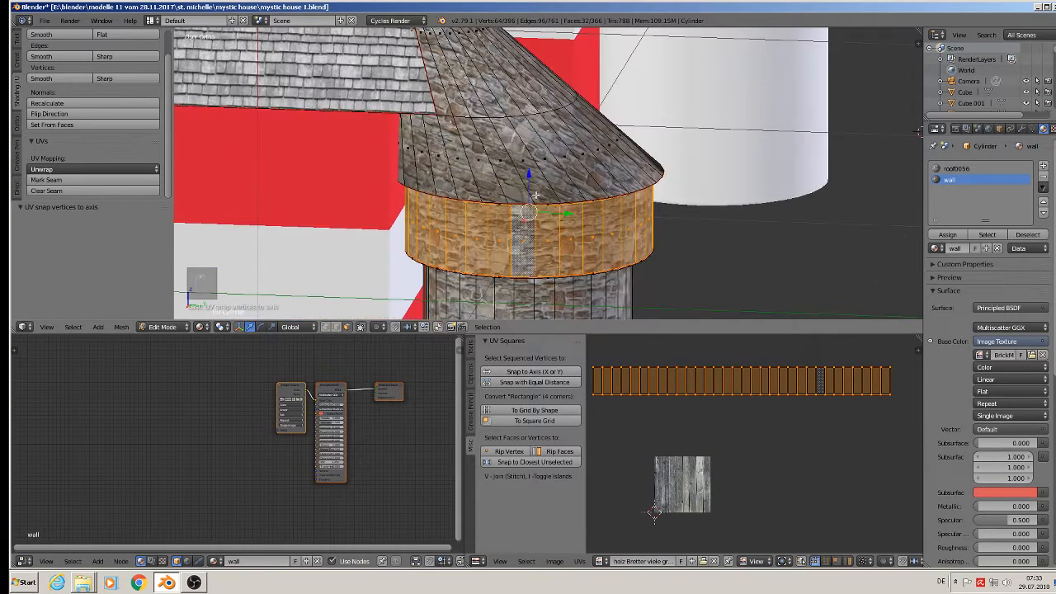
right_click(495, 119, "alt")
right_click(489, 117, "alt")
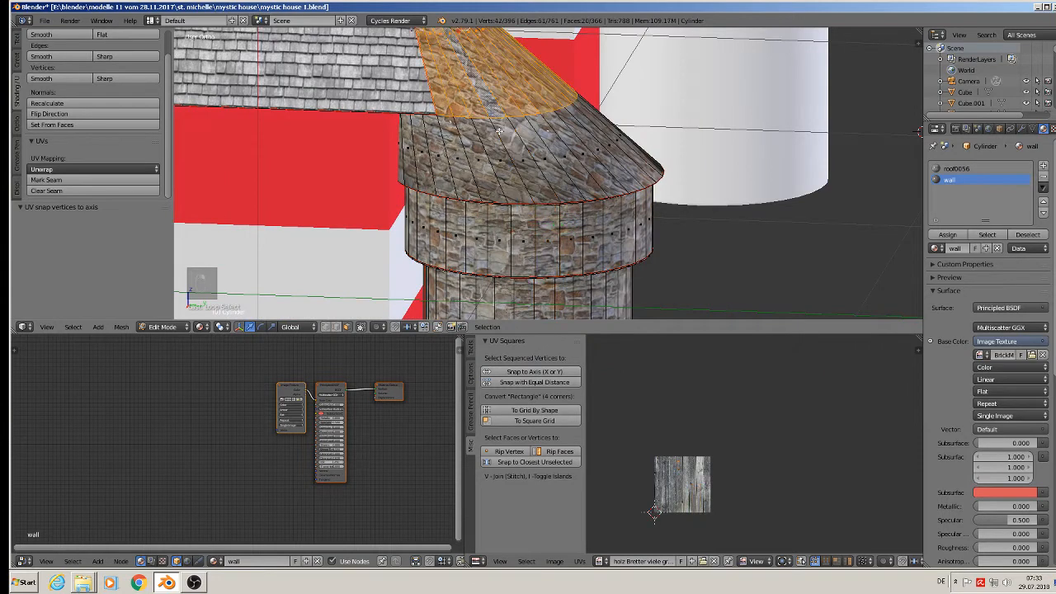
right_click(502, 143, "alt+shift")
scroll(556, 166, "down", 2)
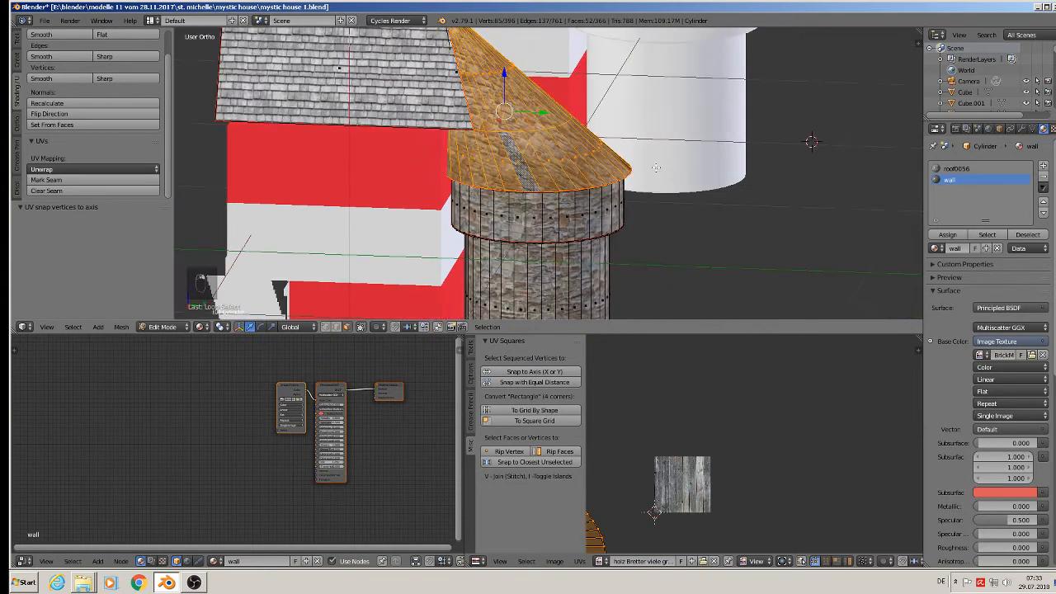
left_click(960, 170)
left_click(955, 234)
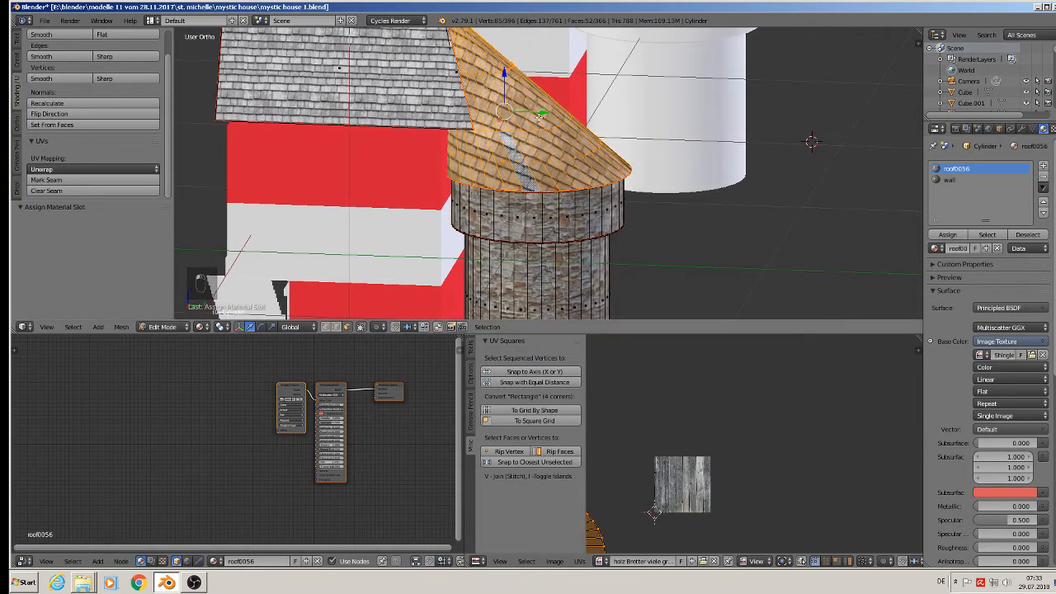
Step: Straighten the tower roof's curved UV islands with Snap to Axis (X or Y)
scroll(706, 475, "down", 2)
middle_click_drag(761, 462, 836, 439)
scroll(836, 440, "up", 1)
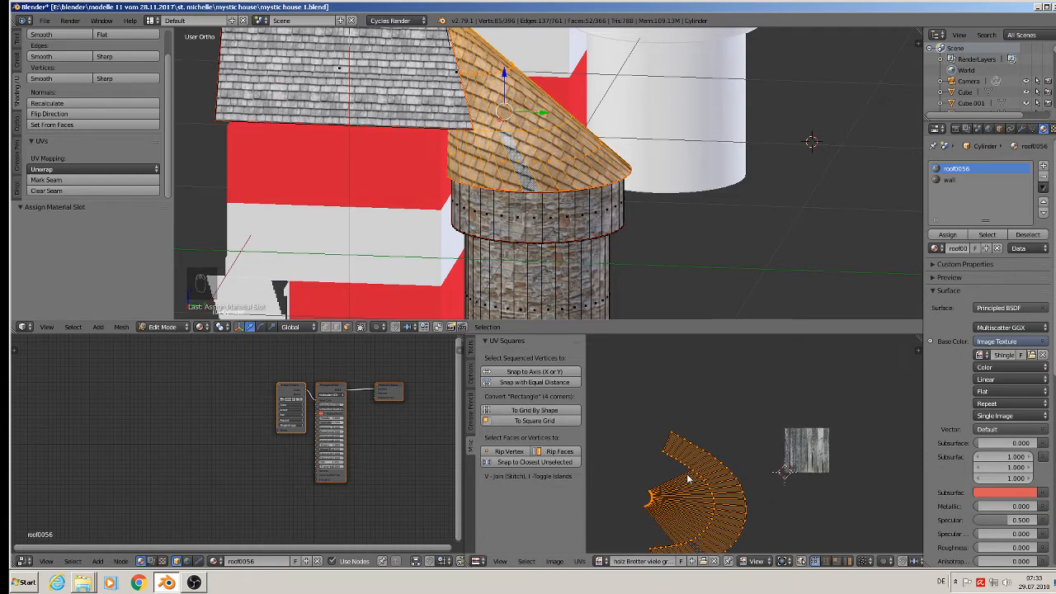
left_click(550, 372)
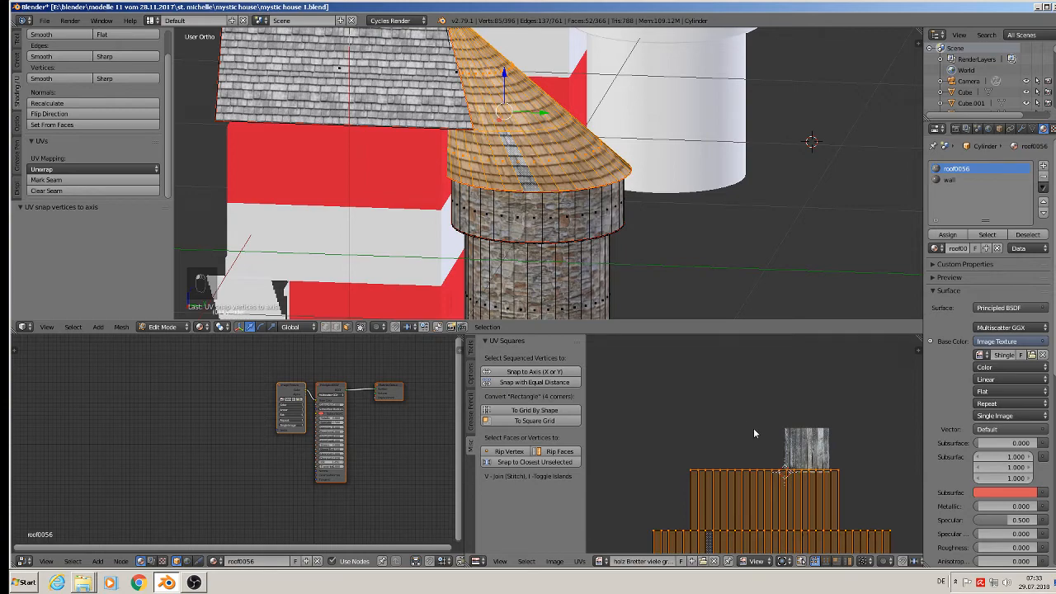
Step: Return to Object Mode, deselect everything and save the blend file
key("Tab")
middle_click_drag(632, 217, 773, 189)
scroll(816, 178, "down", 2)
key("a")
scroll(749, 186, "up", 1)
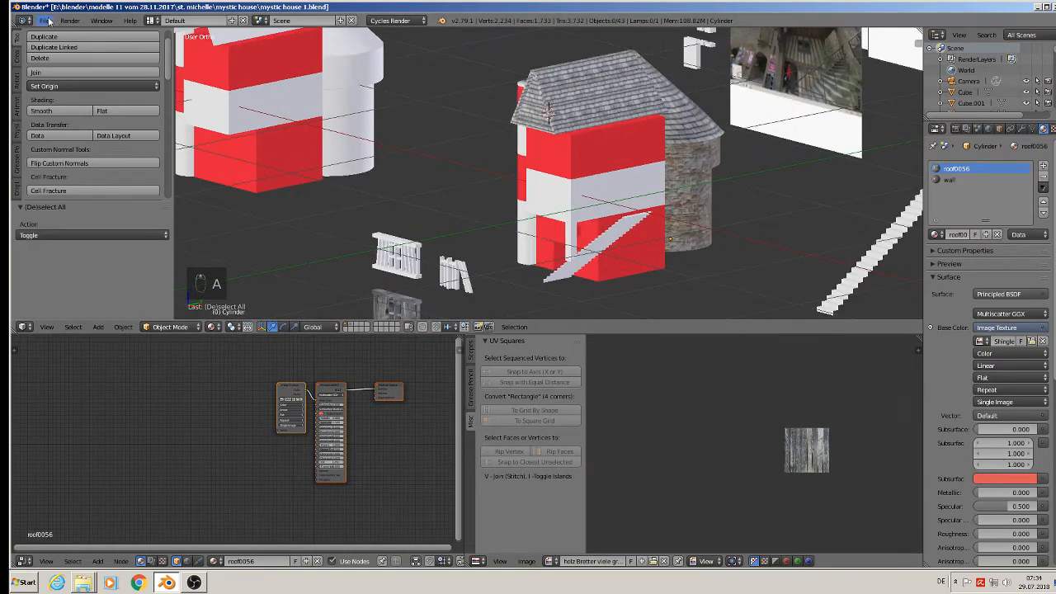
left_click(45, 20)
left_click(75, 107)
Step: Examine the reference photos of the half-timbered house and its stone tower beside the model, using the front view for close inspection
scroll(330, 157, "down", 3)
middle_click_drag(434, 196, 515, 192)
scroll(599, 128, "up", 2)
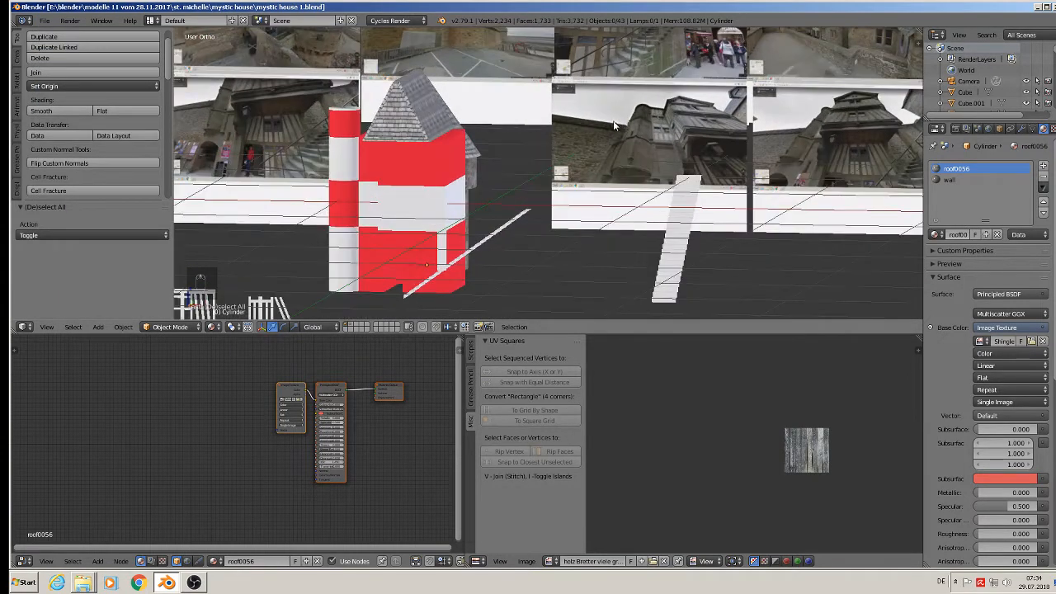
scroll(703, 111, "up", 3)
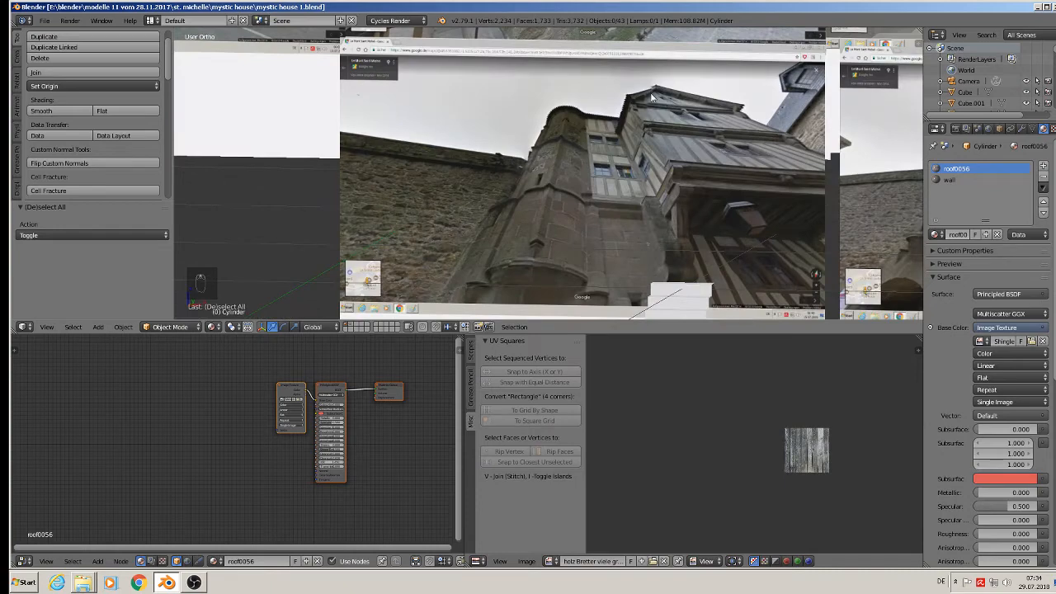
scroll(577, 142, "down", 4)
middle_click_drag(292, 161, 290, 167)
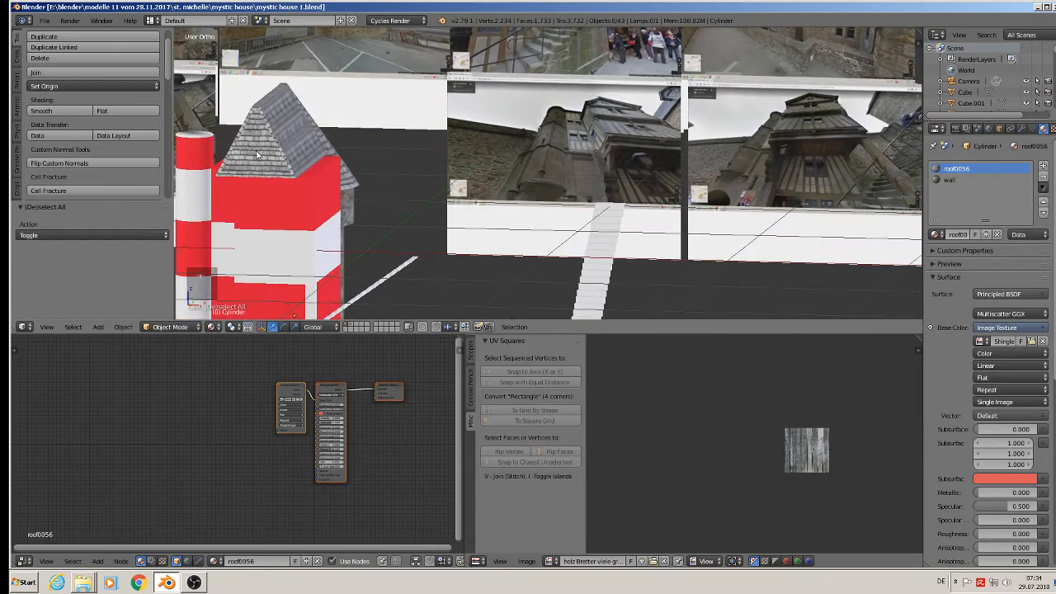
scroll(257, 153, "up", 1)
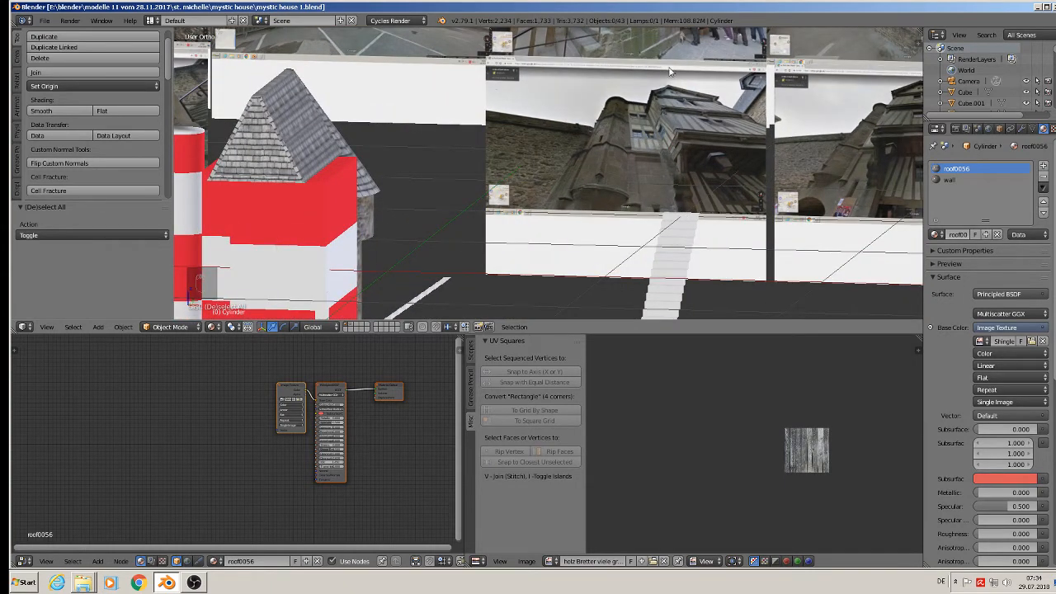
scroll(693, 97, "up", 1)
scroll(662, 156, "down", 3)
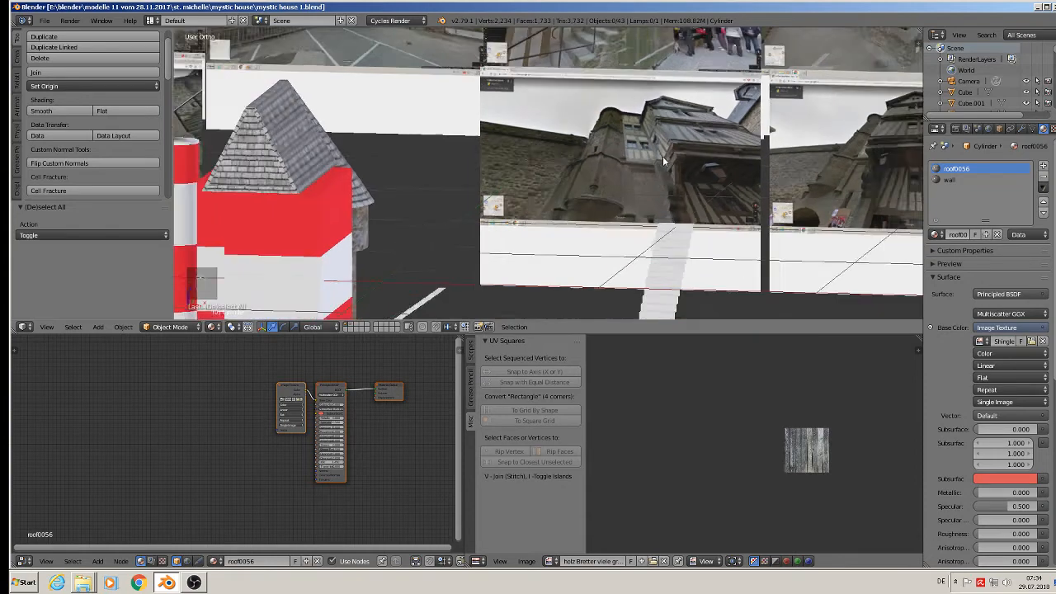
scroll(648, 159, "up", 2)
key("KP_1")
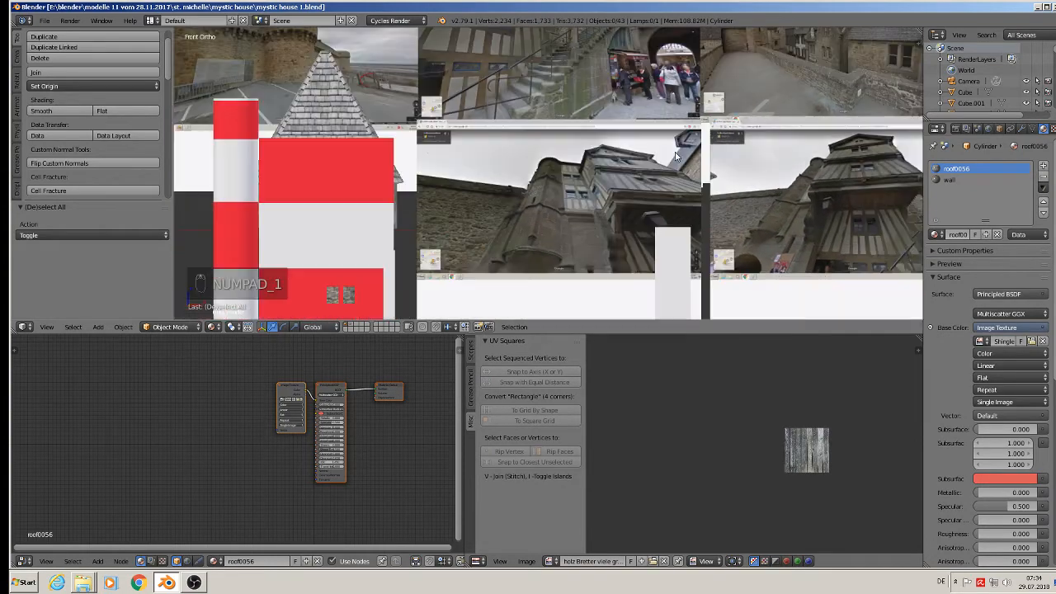
scroll(578, 217, "up", 4)
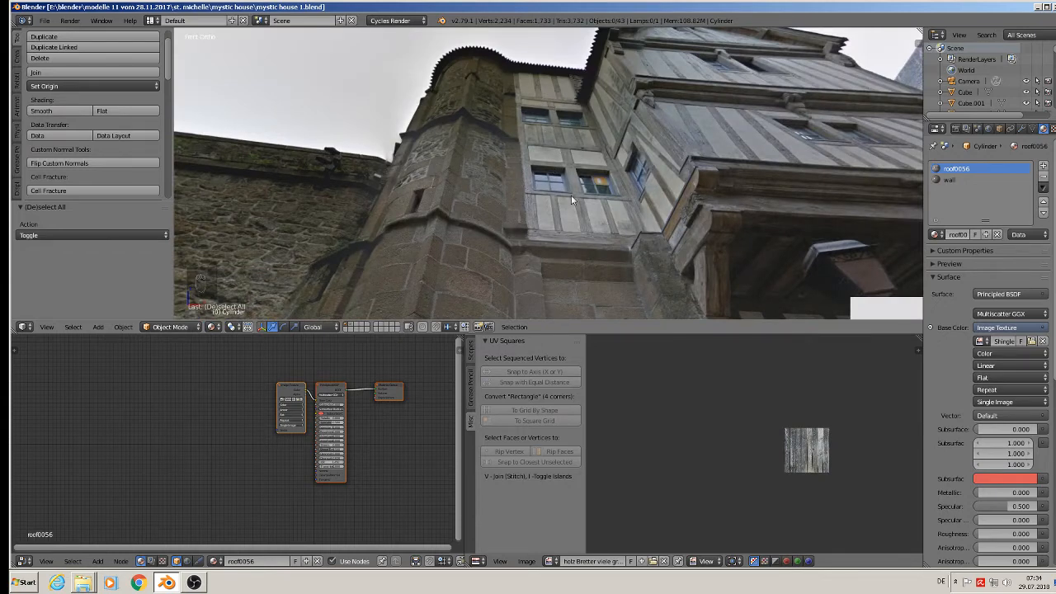
scroll(569, 186, "down", 10)
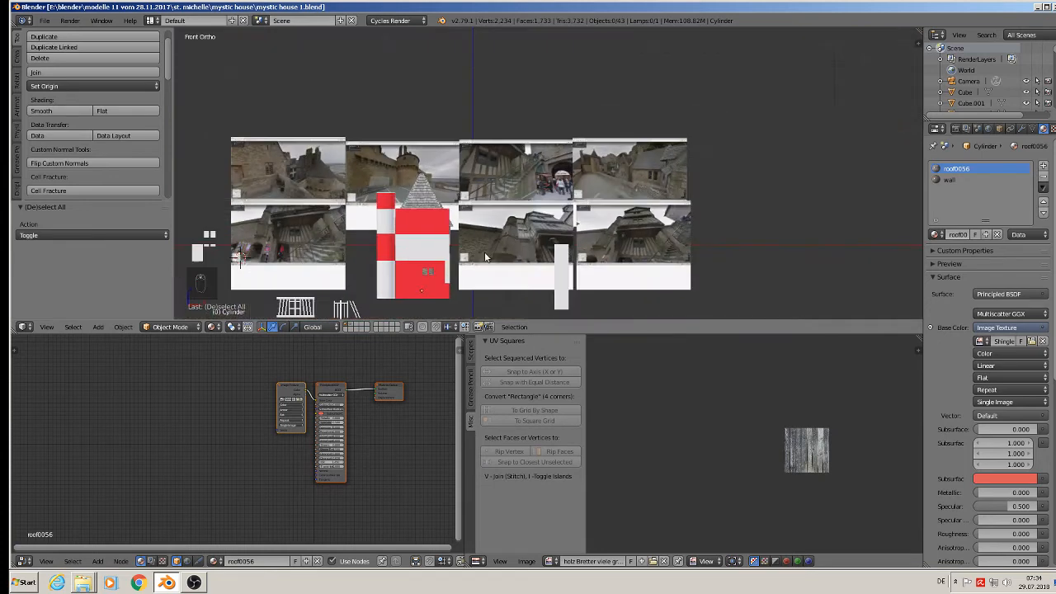
scroll(339, 300, "up", 3)
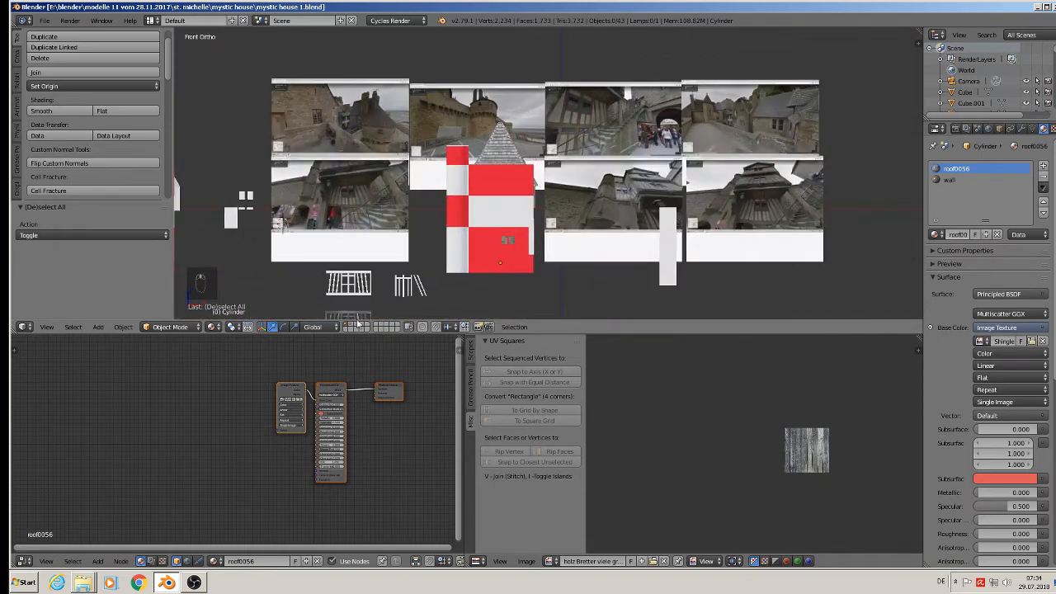
Step: Duplicate the wood-textured timber frame about 2.53 in X and 0.86 in Z onto the tower photo, and open the copy's mesh for editing with nothing selected
left_click(366, 317)
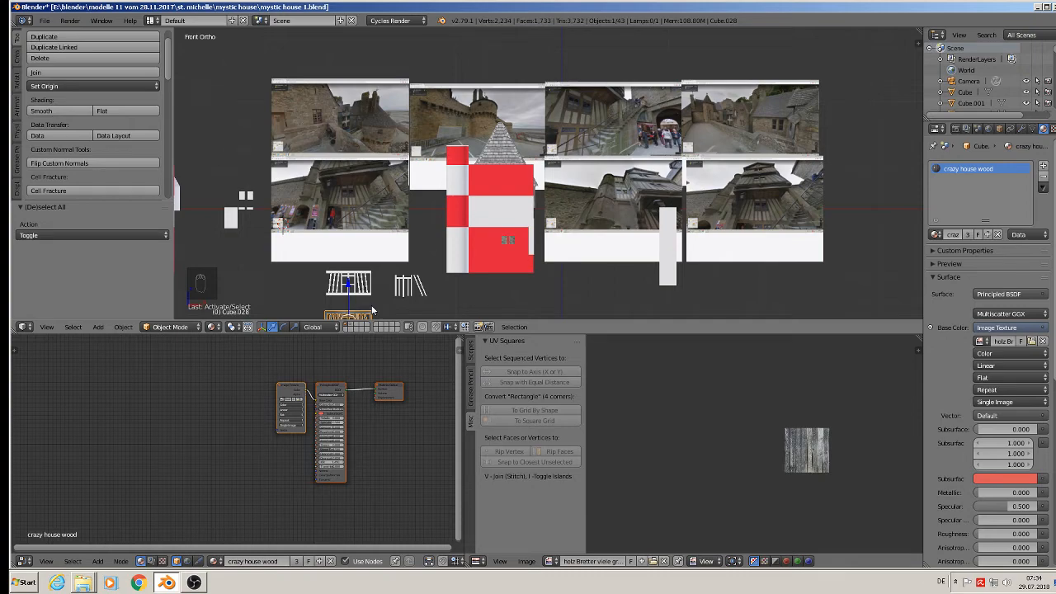
key("shift+d")
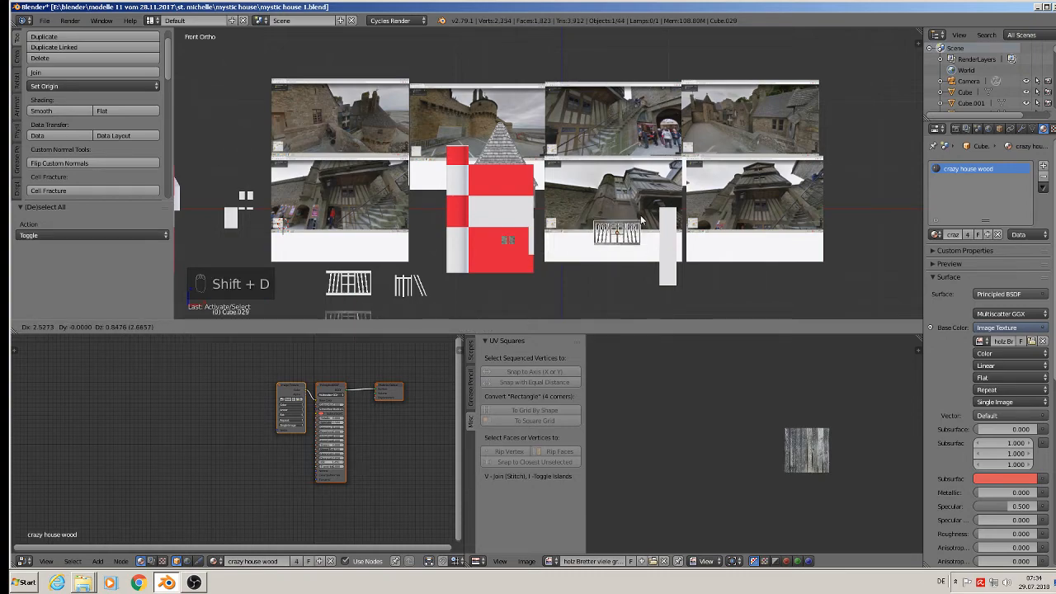
left_click(641, 229)
scroll(636, 207, "up", 8)
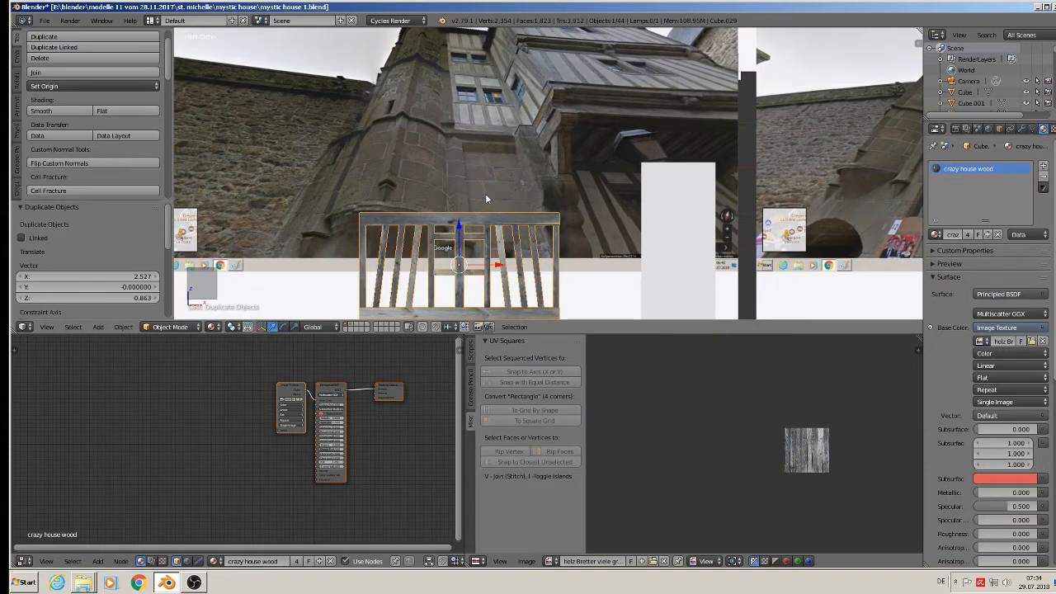
key("Tab")
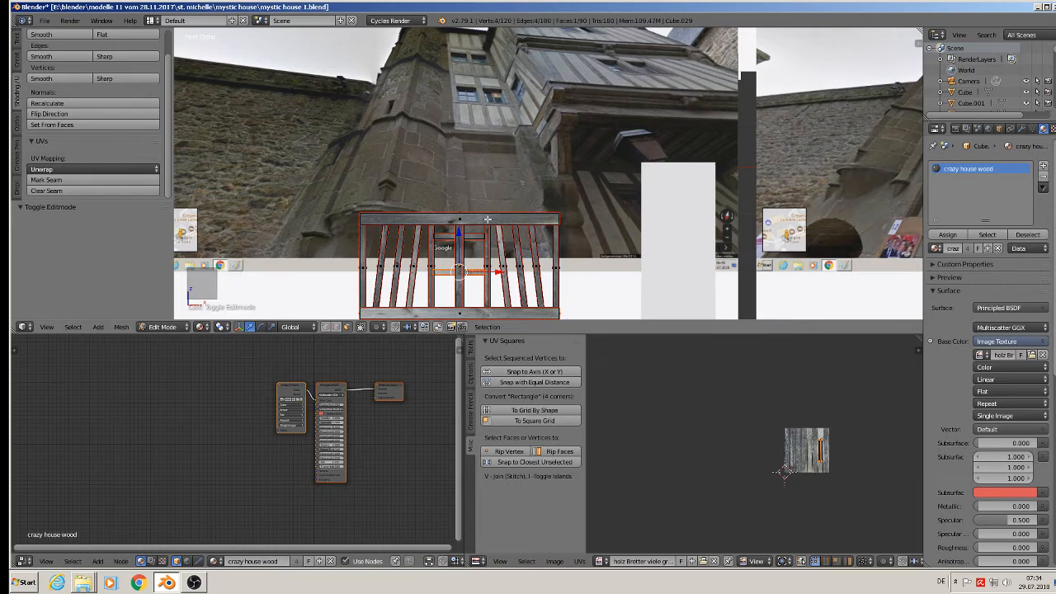
key("a")
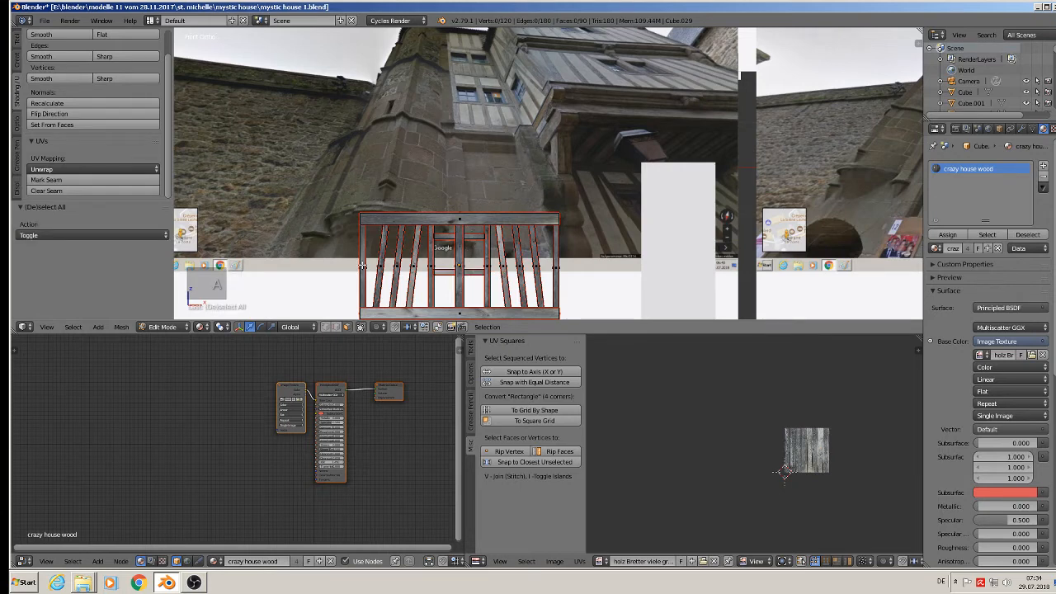
Step: Try to move the linked face of the frame copy's left end post up by about 0.21 along Z
key("l")
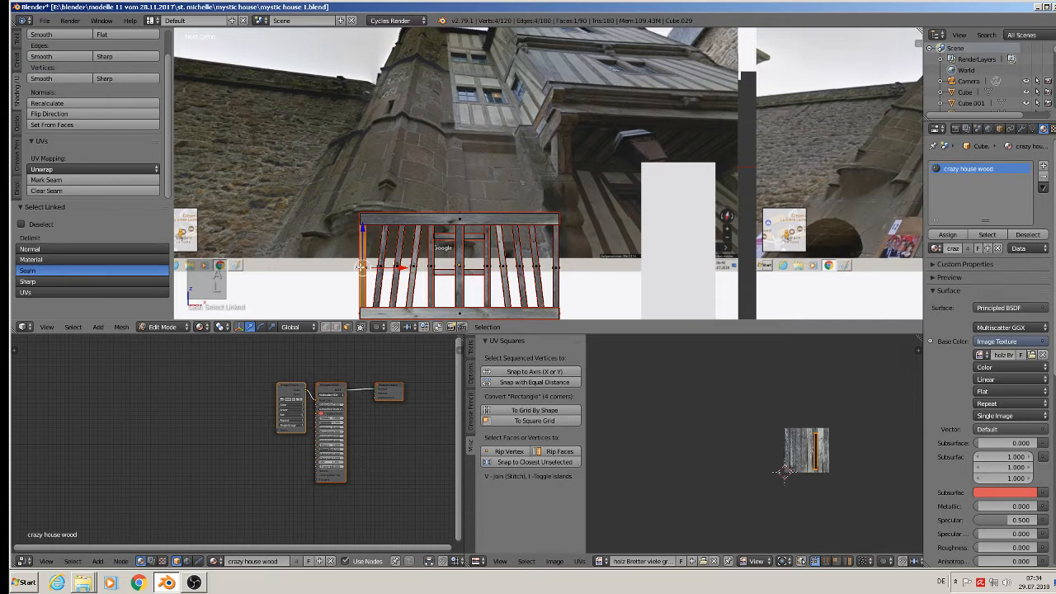
key("g")
key("z")
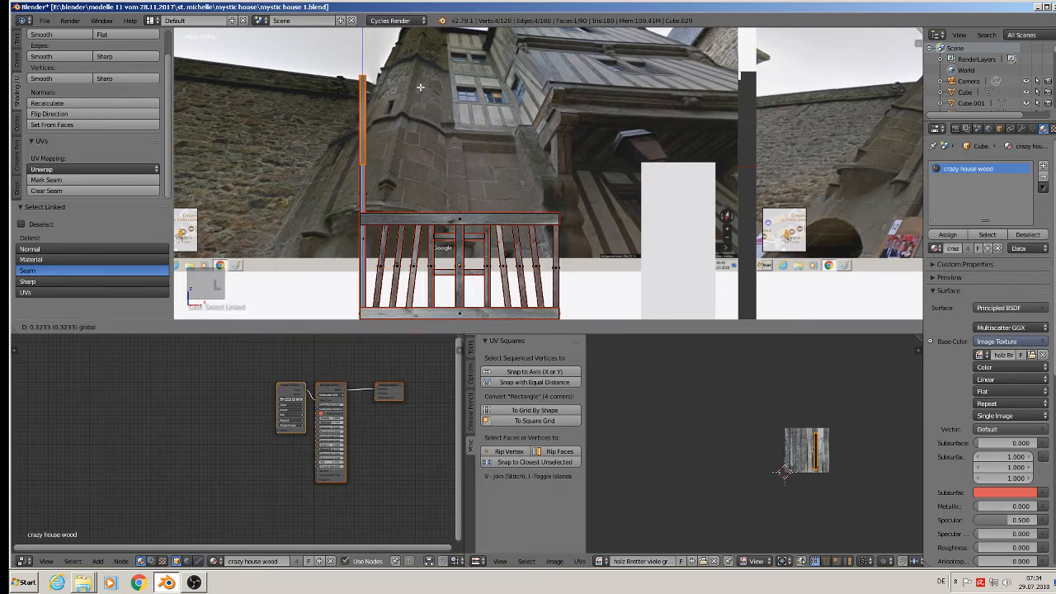
left_click(405, 144)
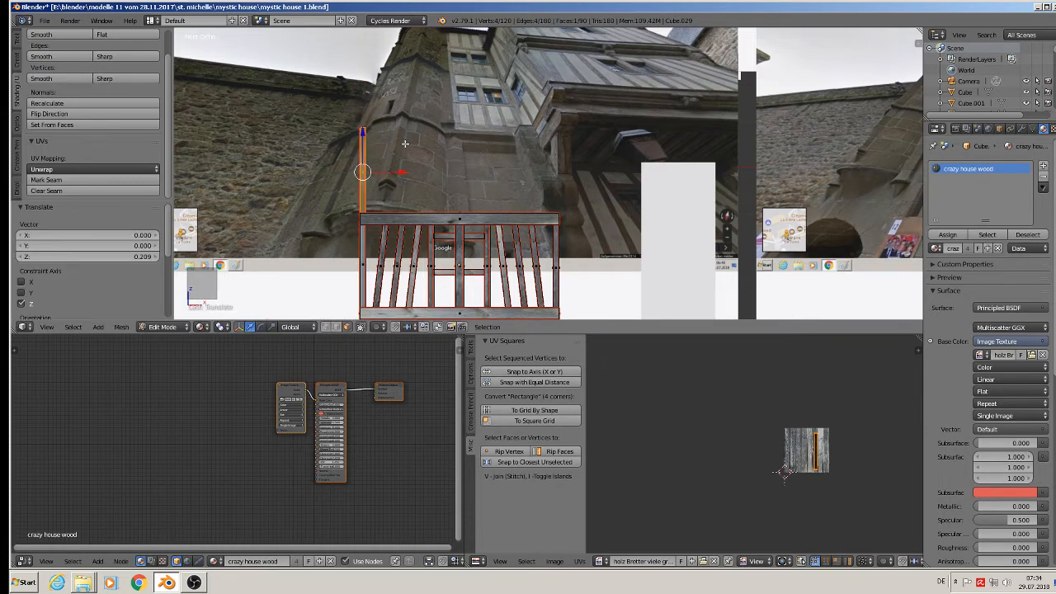
key("ctrl+z")
middle_click_drag(388, 244, 373, 269)
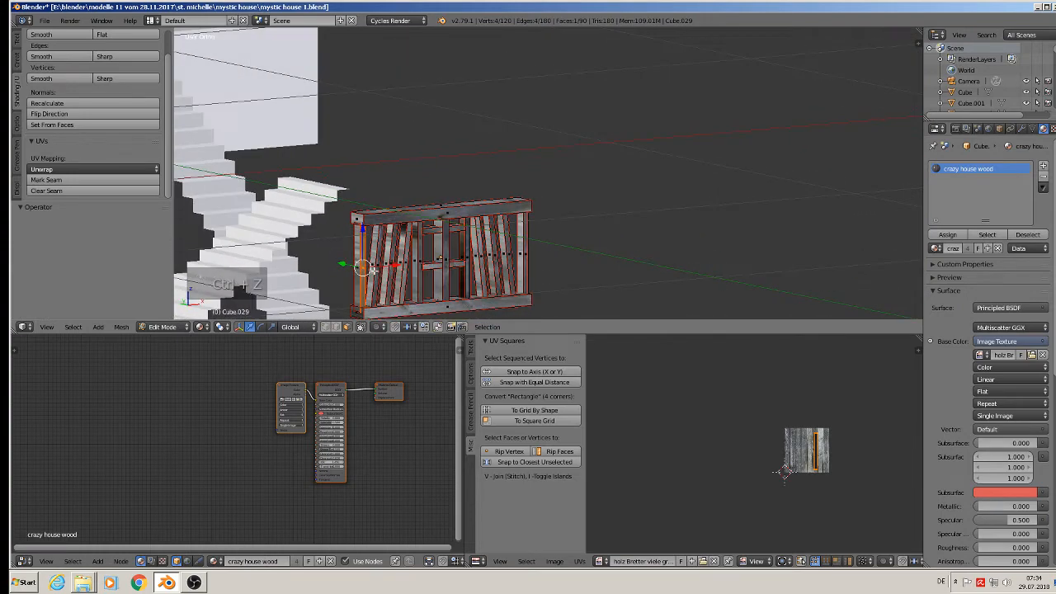
key("l")
key("l")
key("l")
key("l")
key("l")
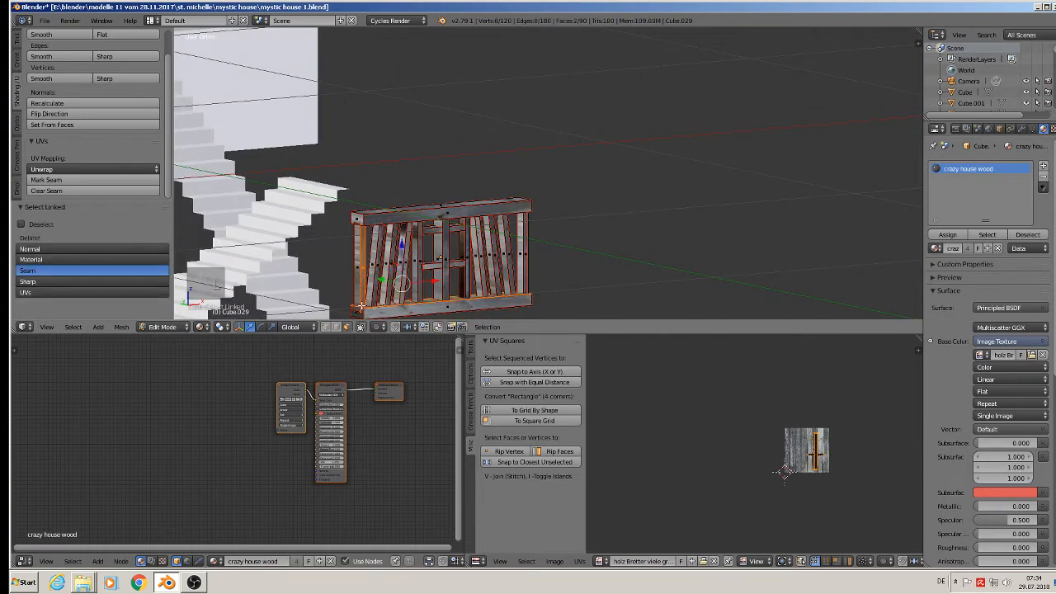
key("l")
key("l")
key("l")
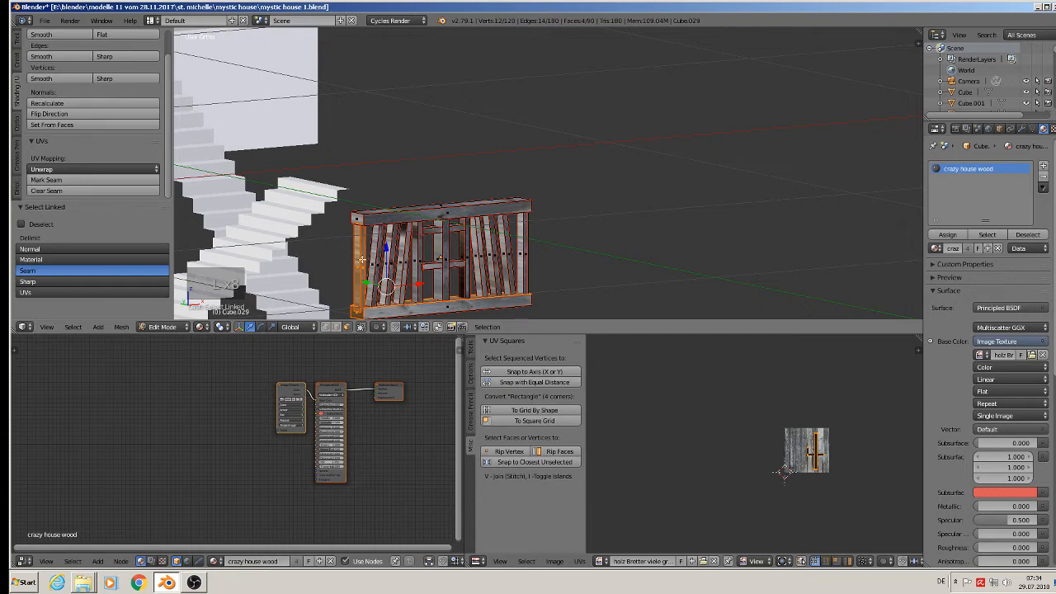
key("a")
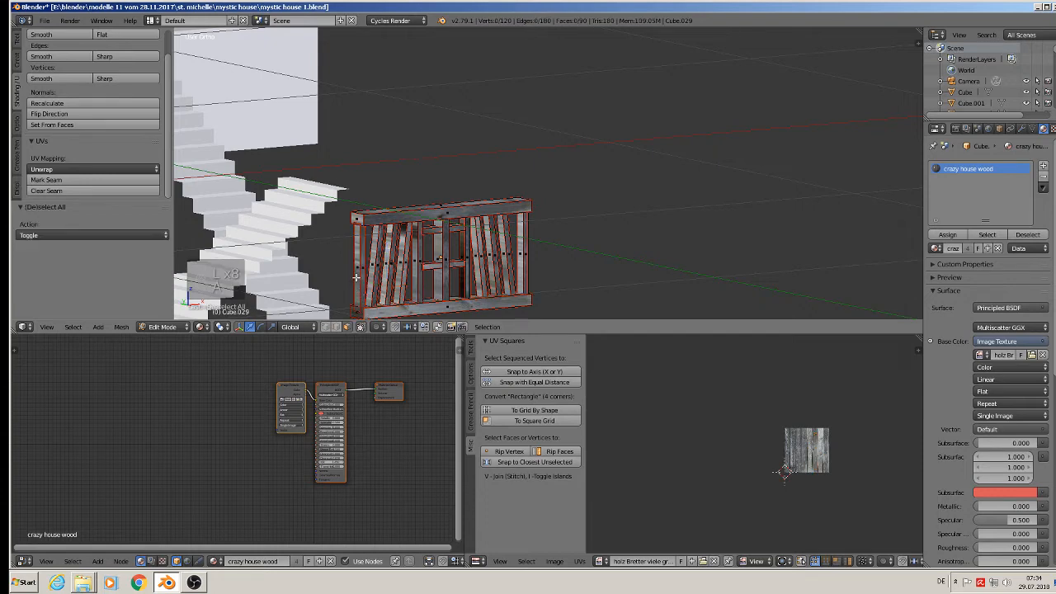
Step: Try to move the seam-linked faces of the frame copy's left end post up by about 0.23 along Z
key("l")
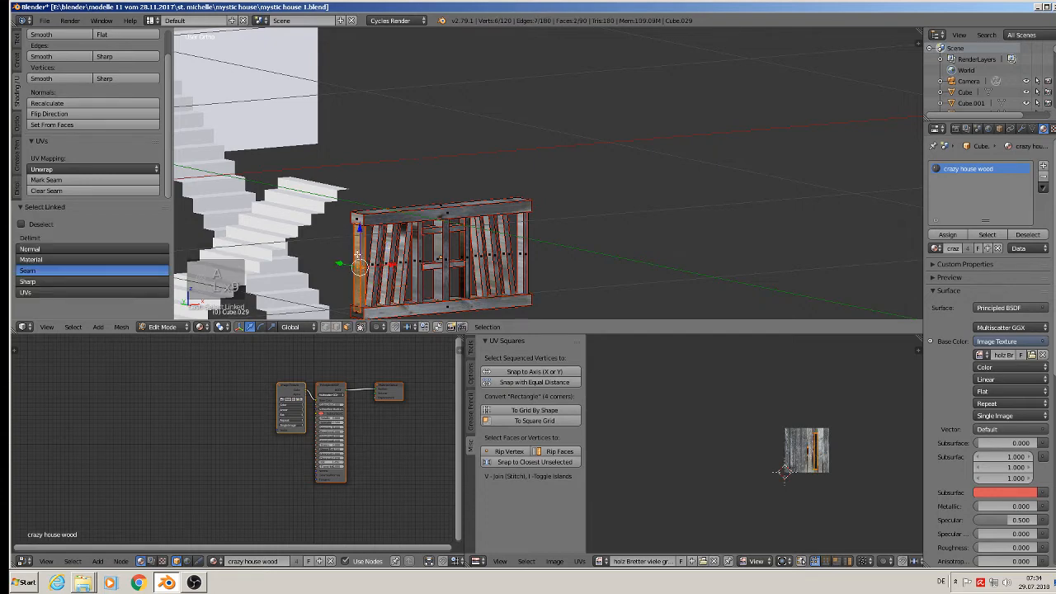
key("l")
key("g")
key("z")
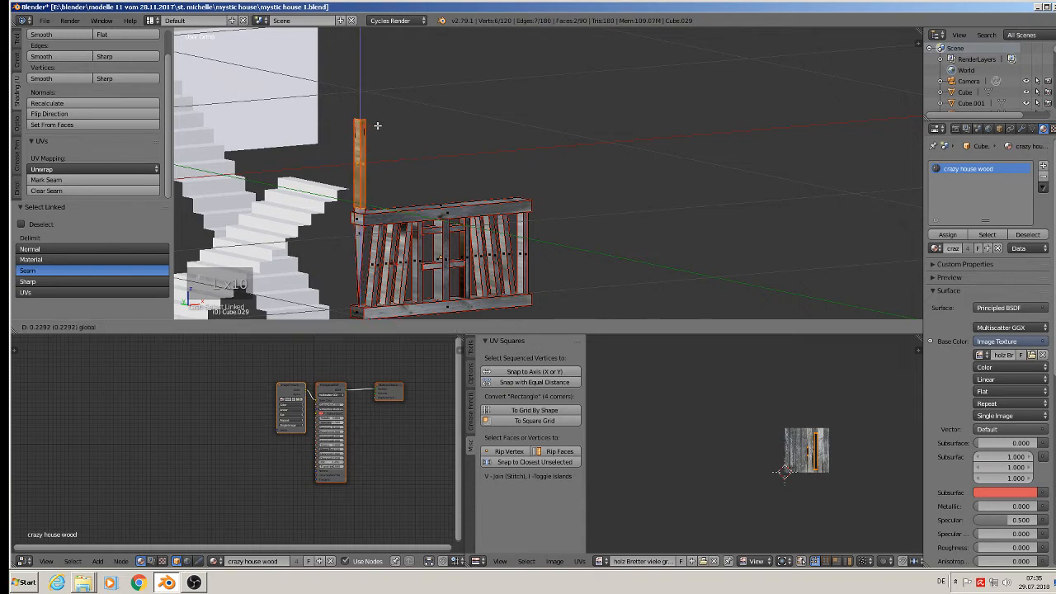
left_click(376, 126)
key("ctrl+z")
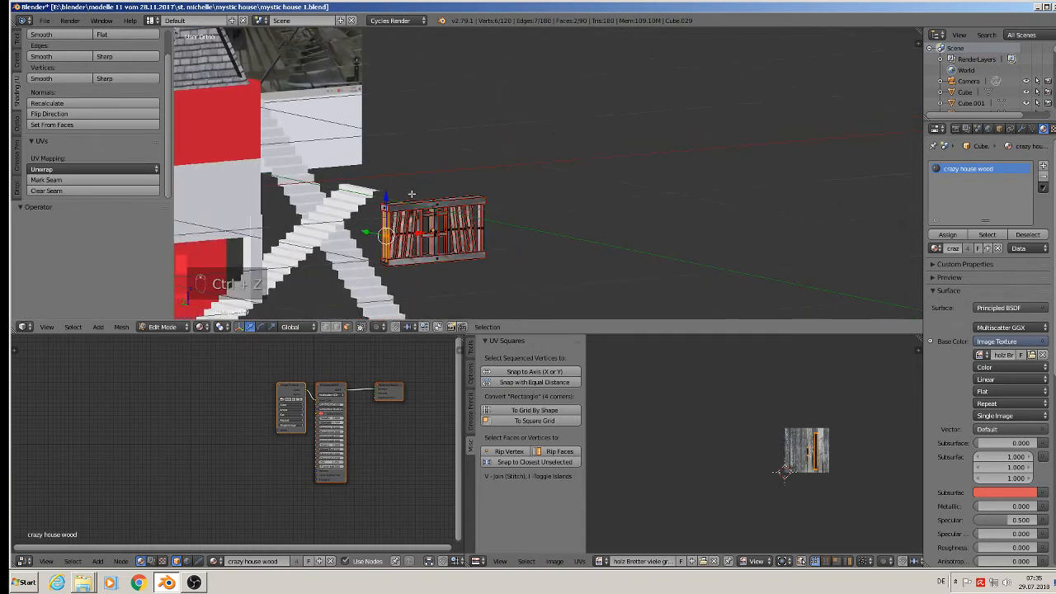
Step: Return to Object Mode and delete the timber frame copy in front of the tower photo
key("Tab")
scroll(467, 208, "up", 1)
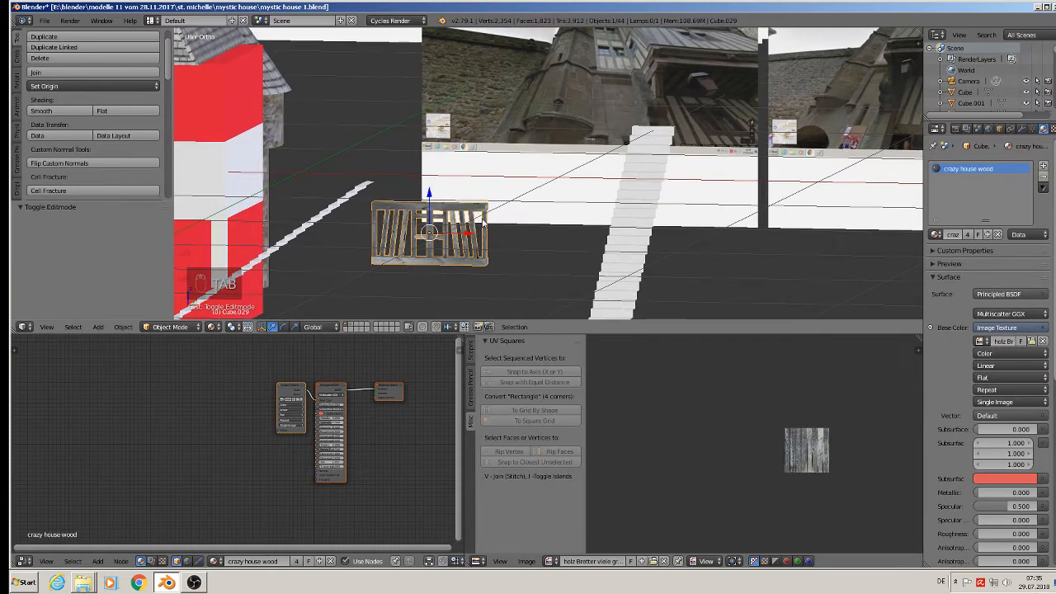
scroll(484, 218, "up", 3)
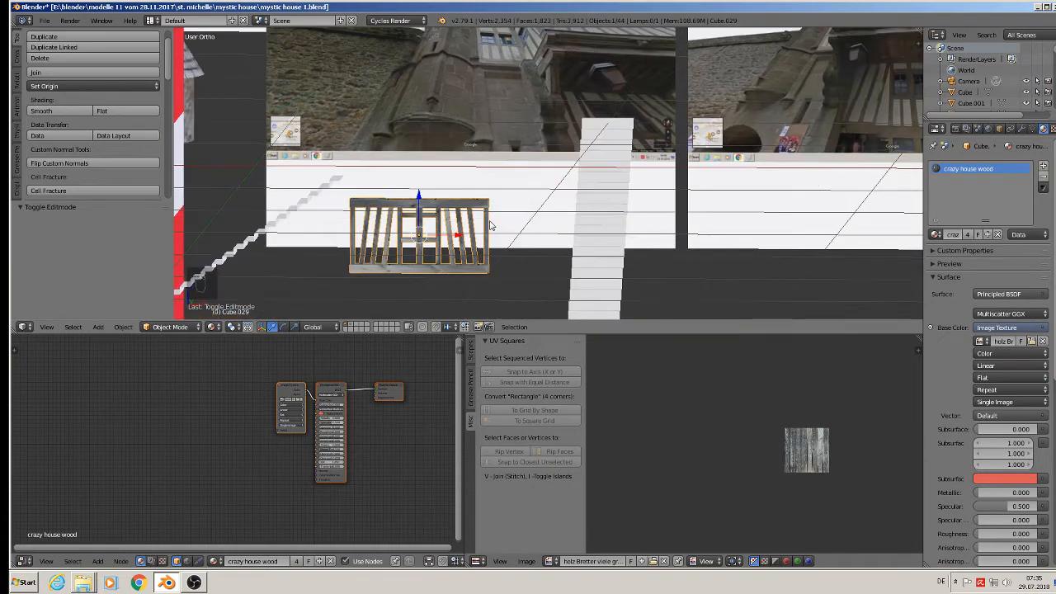
key("x")
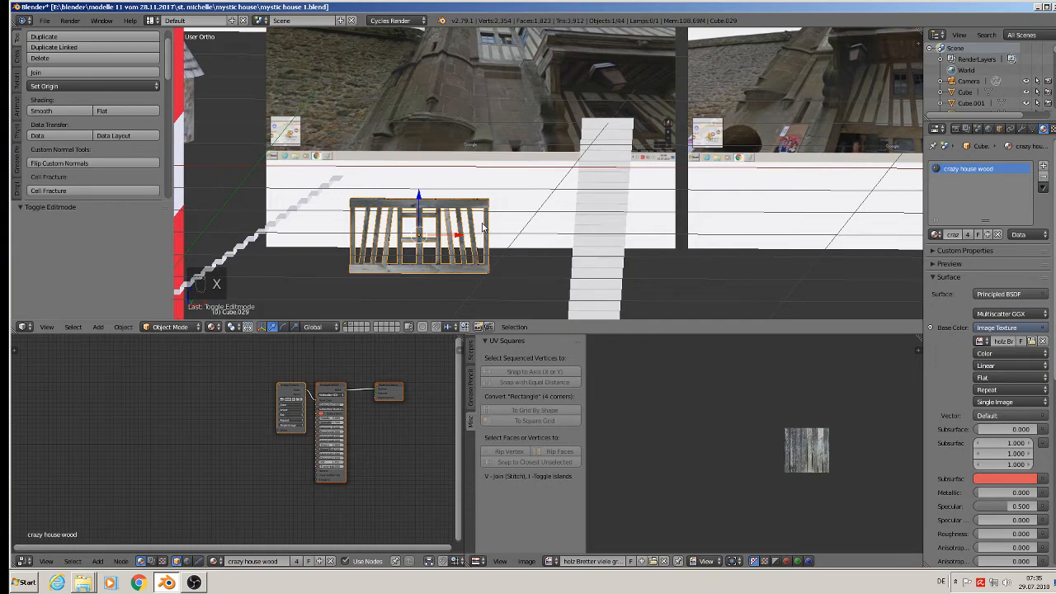
key("x")
left_click(459, 228)
scroll(394, 252, "down", 2)
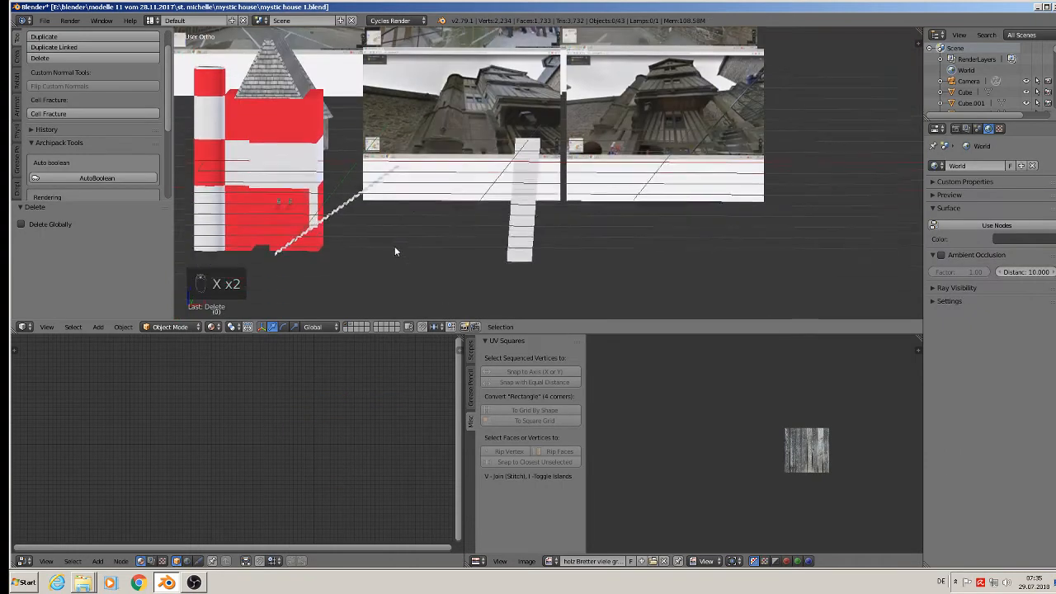
Step: Duplicate the uppermost wood-textured timber frame along X into the empty space beside the column of frames
middle_click_drag(394, 252, 665, 197, "shift")
scroll(551, 201, "down", 3)
scroll(491, 211, "up", 3)
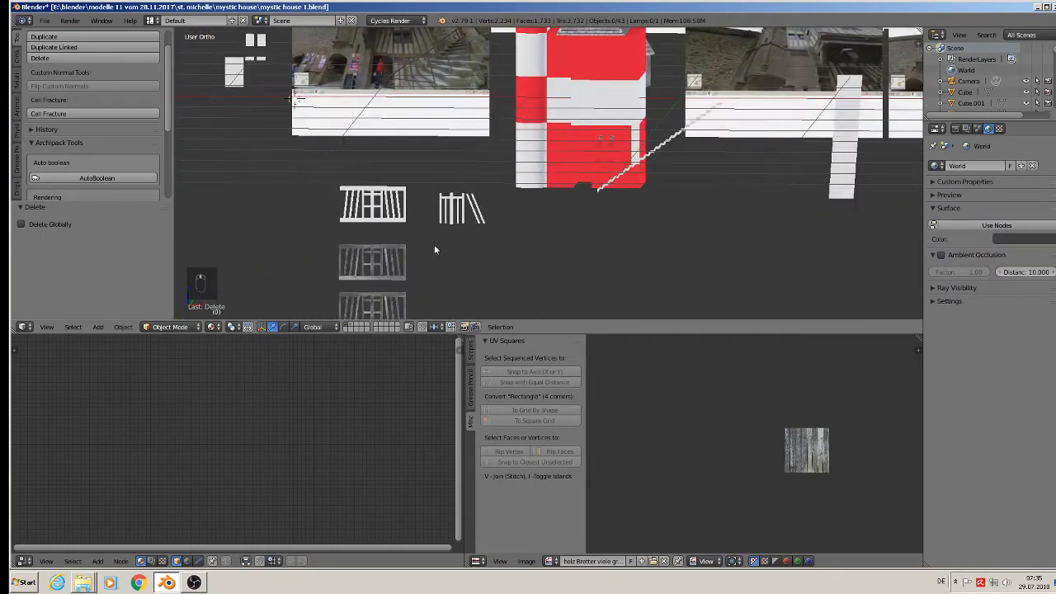
middle_click_drag(435, 249, 453, 210, "shift")
right_click(422, 217)
scroll(424, 215, "up", 1)
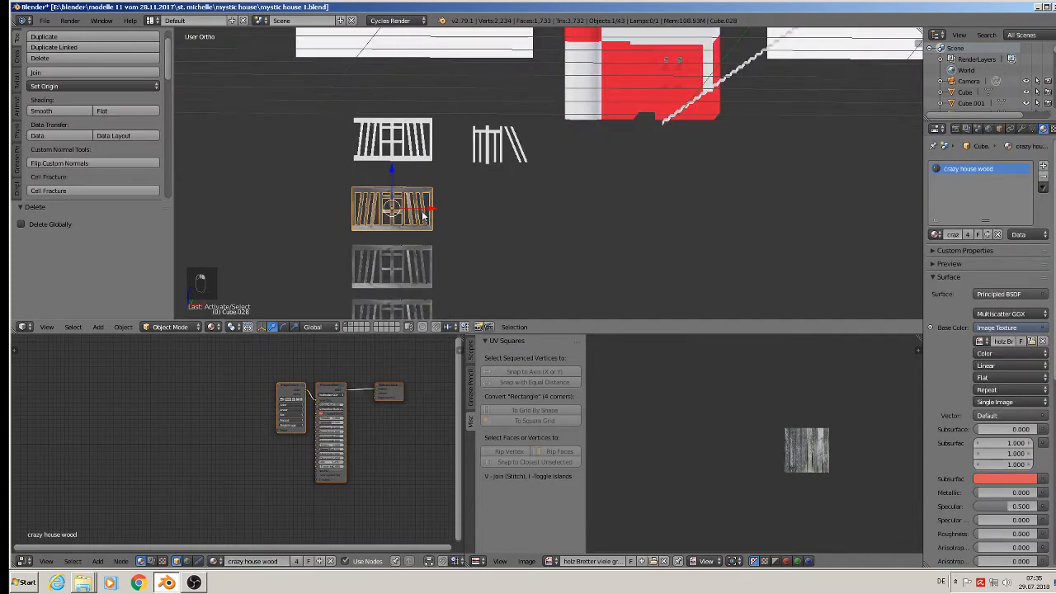
key("shift+d")
key("x")
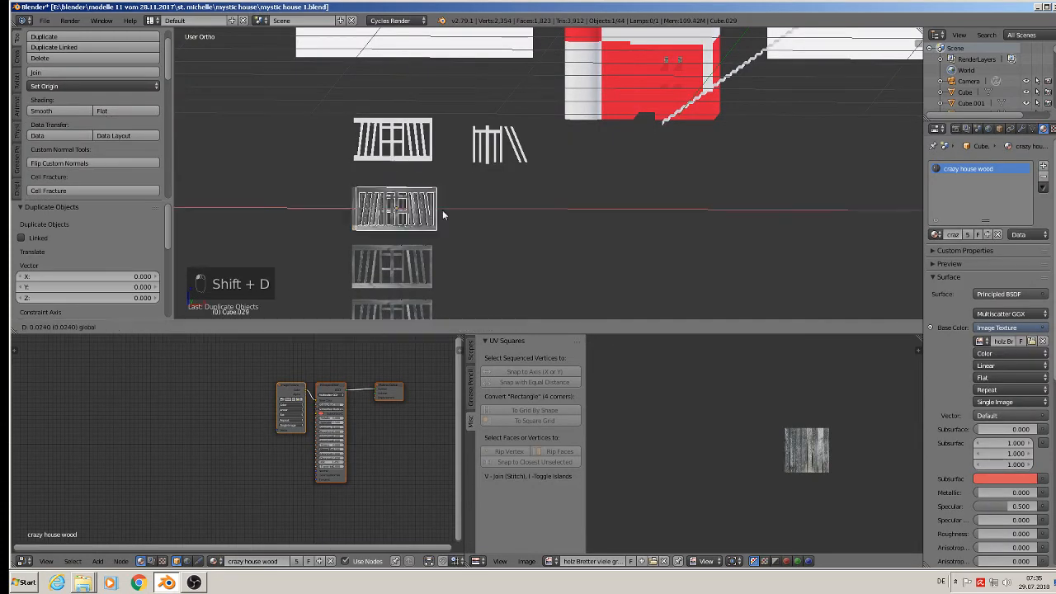
left_click(667, 209)
key("KP_Decimal")
Step: Open the new frame copy's mesh in vertex select mode and allow hidden vertices to be selected
key("Tab")
scroll(671, 200, "up", 2)
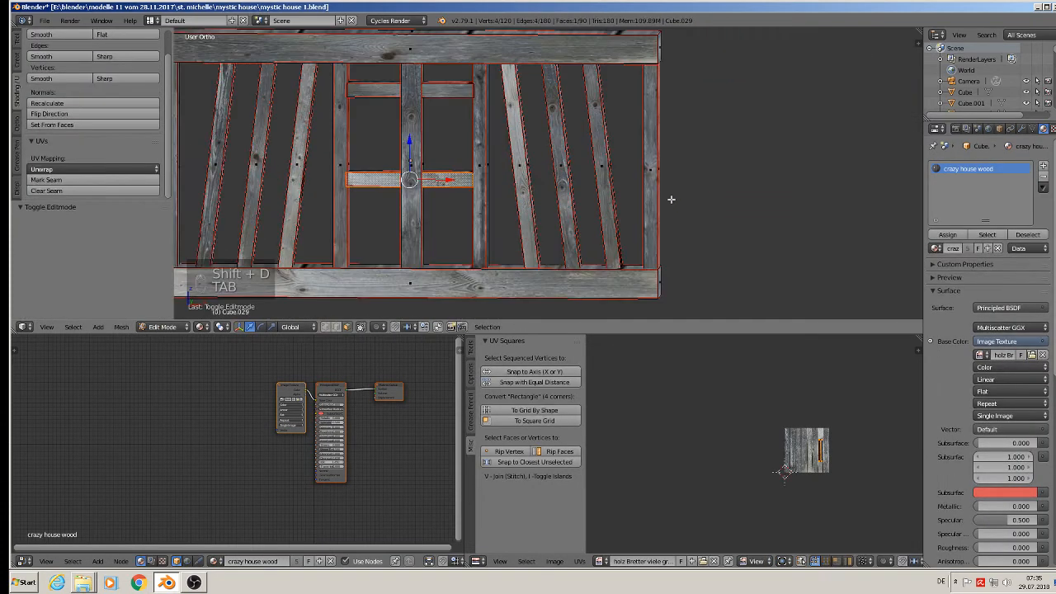
scroll(671, 198, "down", 2)
left_click(325, 328)
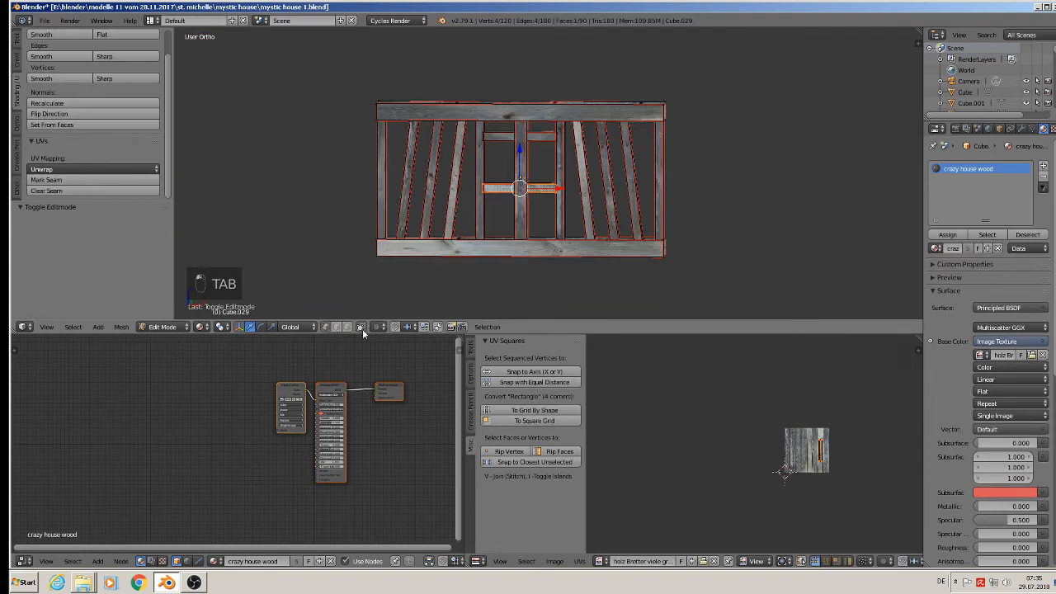
left_click(362, 328)
middle_click_drag(690, 229, 699, 229)
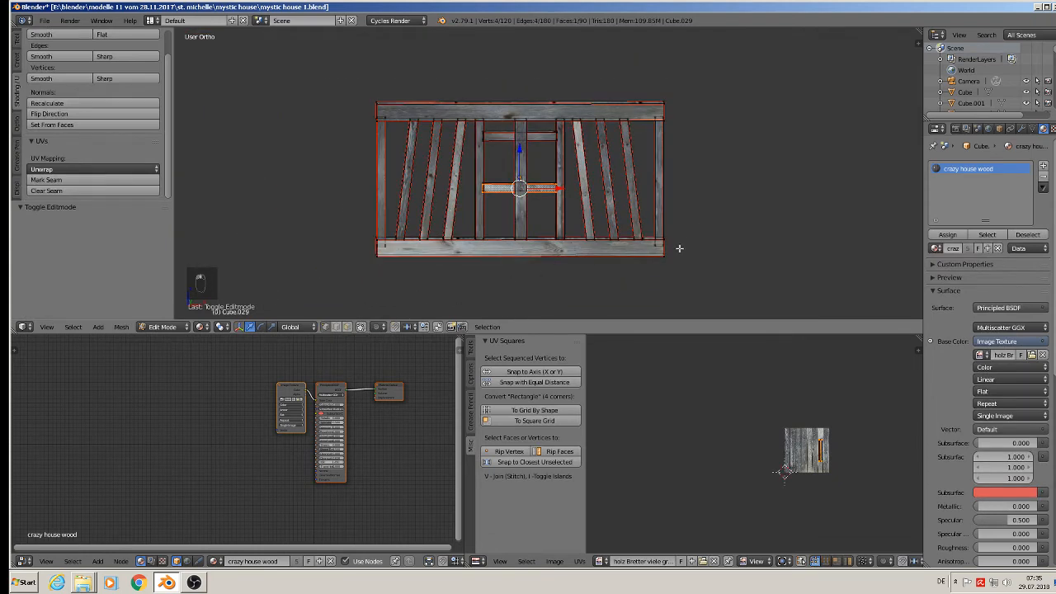
Step: Select the right end post's vertices, deselect the crossbar's right end, and separate the selection into its own object
key("b")
left_click_drag(674, 246, 644, 114)
key("b")
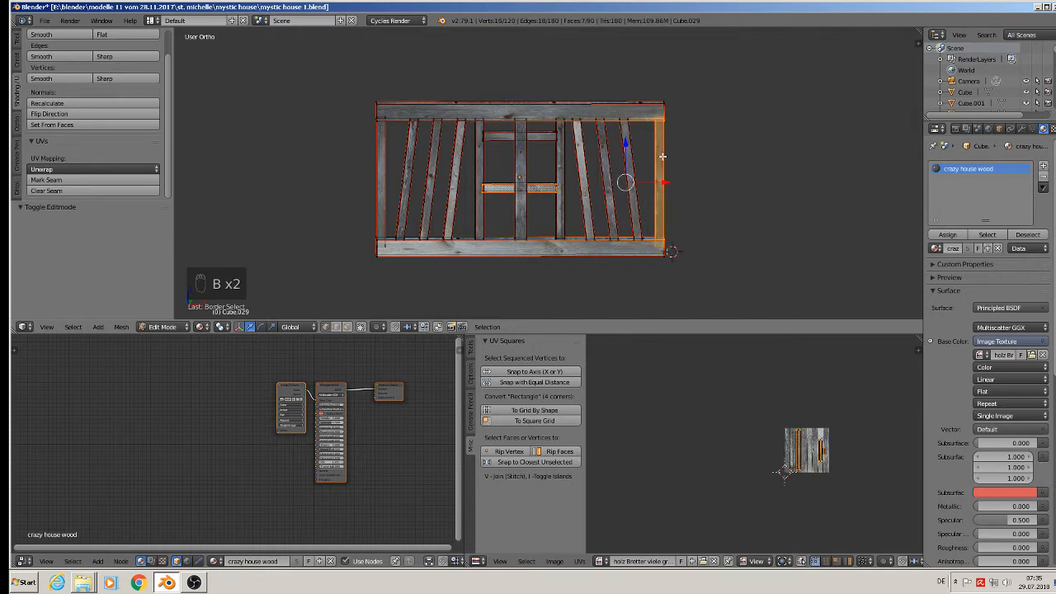
key("c")
middle_click(561, 190)
right_click(561, 191)
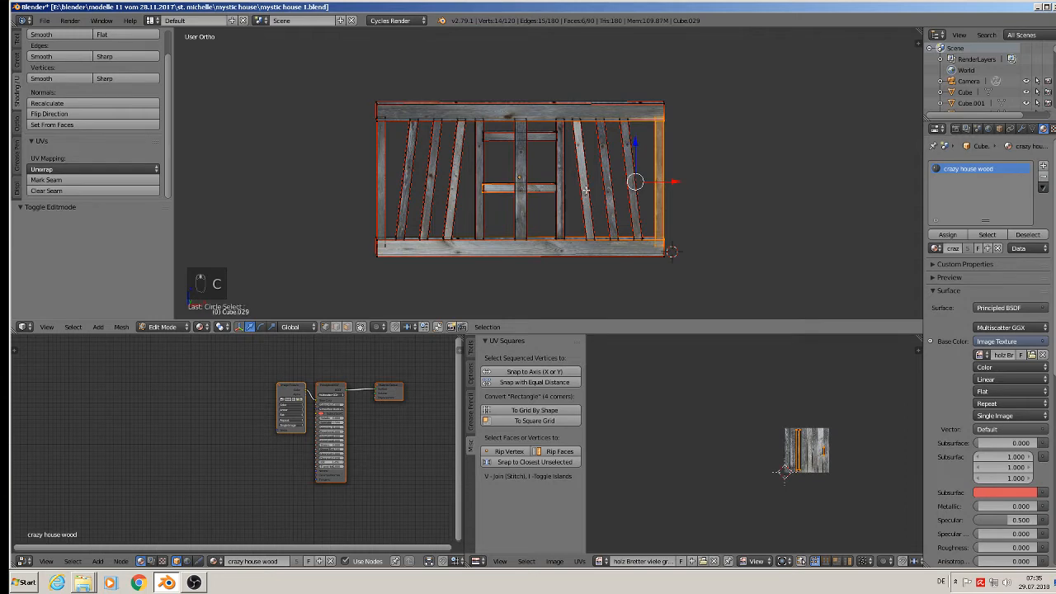
key("p")
left_click(588, 190)
key("Tab")
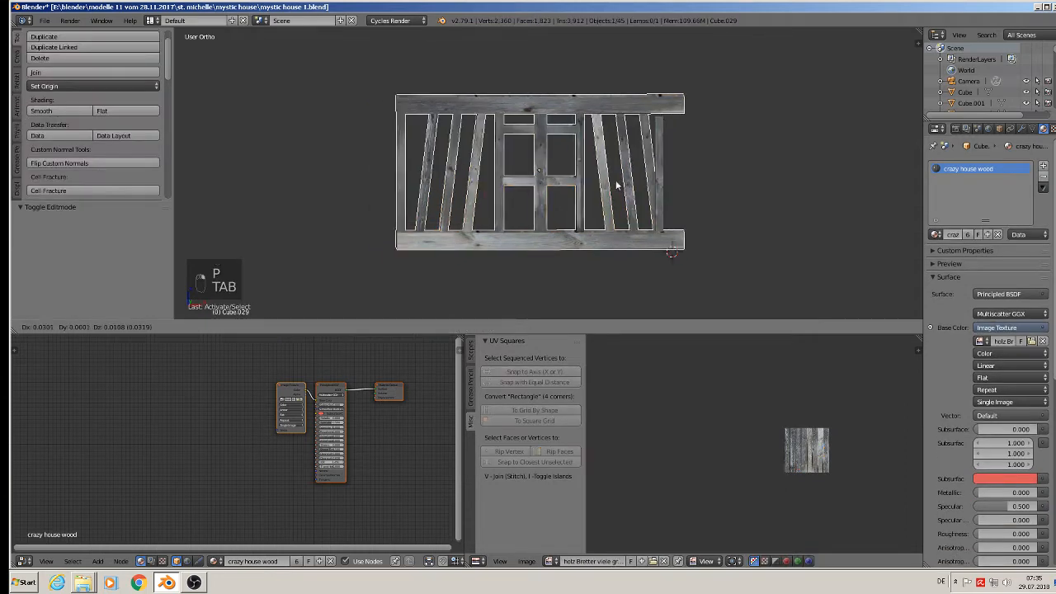
Step: Select the separated end post and set its origin to its geometry
right_click(551, 190)
right_click(658, 169)
scroll(673, 170, "down", 6)
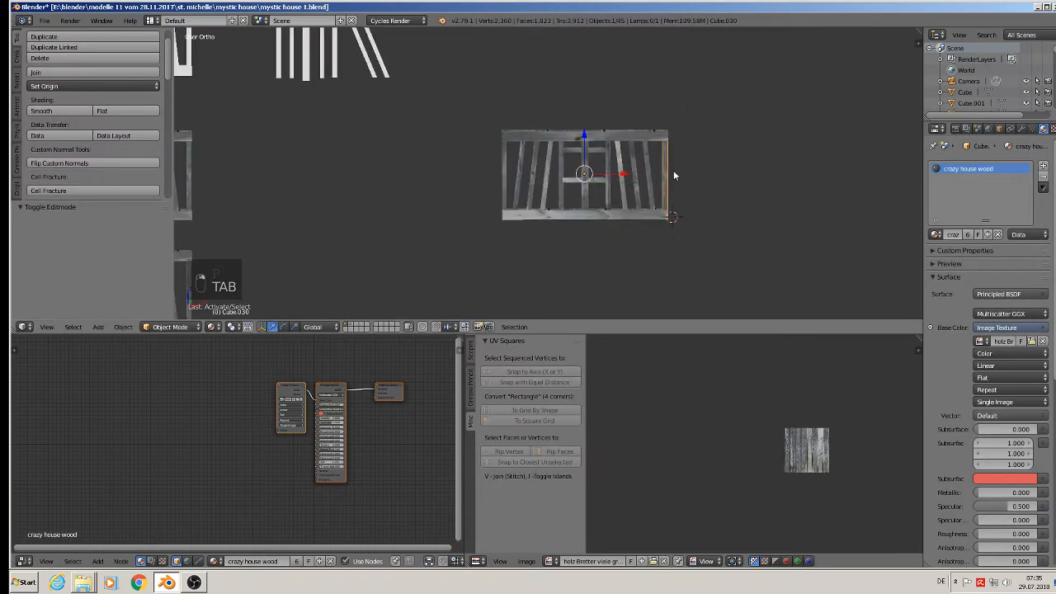
left_click(50, 86)
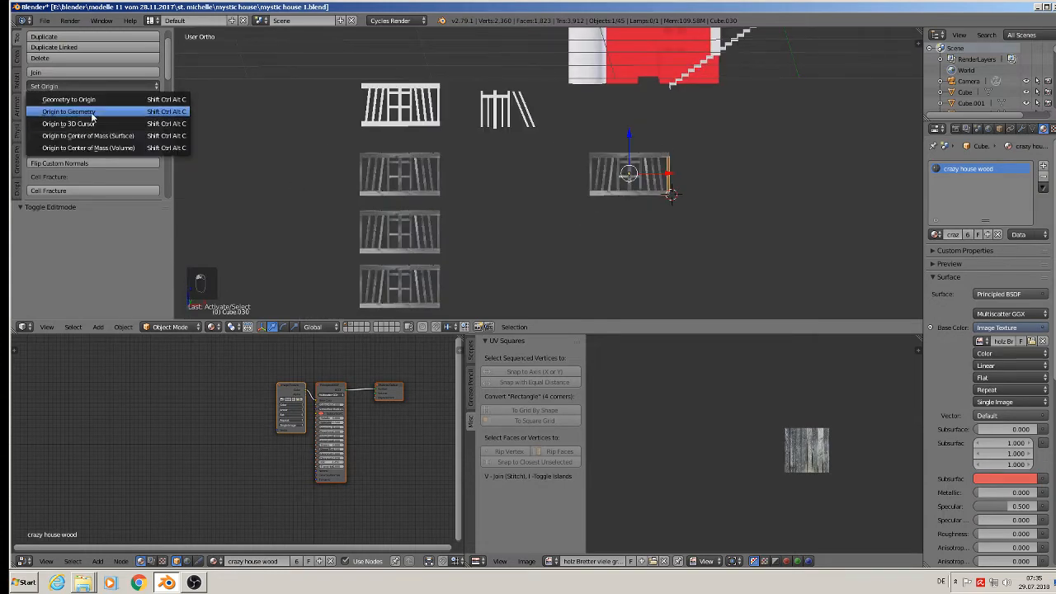
left_click(66, 108)
Step: Move the separated post onto the tower photo, about 0.906 in X, 0.080 in Y and 1.418 in Z
middle_click_drag(704, 145, 415, 244, "shift")
scroll(421, 239, "down", 2)
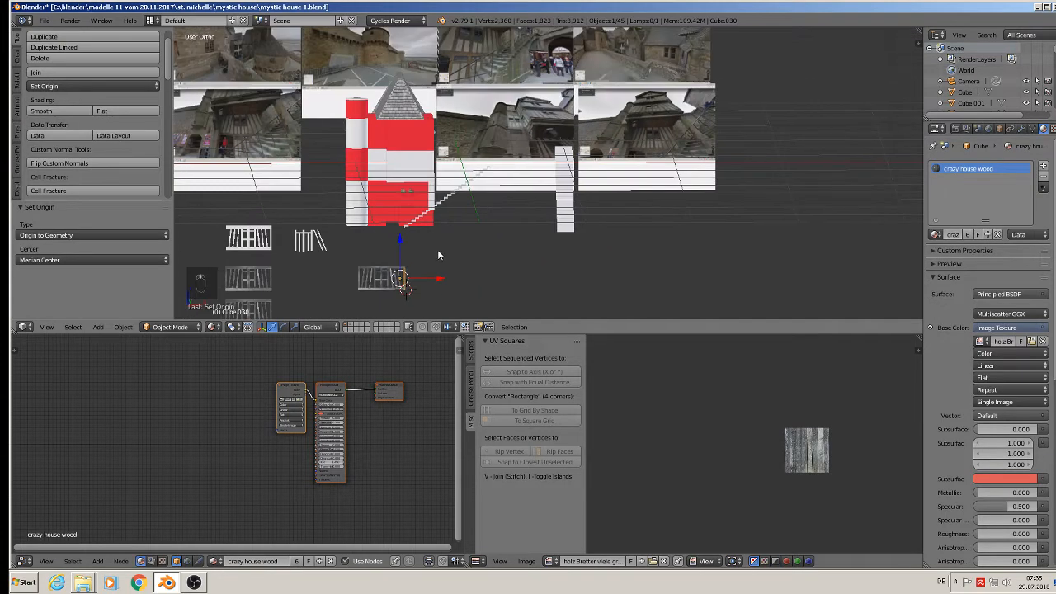
key("g")
left_click(495, 124)
Step: Delete the two stray vertices beside the post from its mesh and return to Object Mode
key("Tab")
scroll(505, 131, "up", 8)
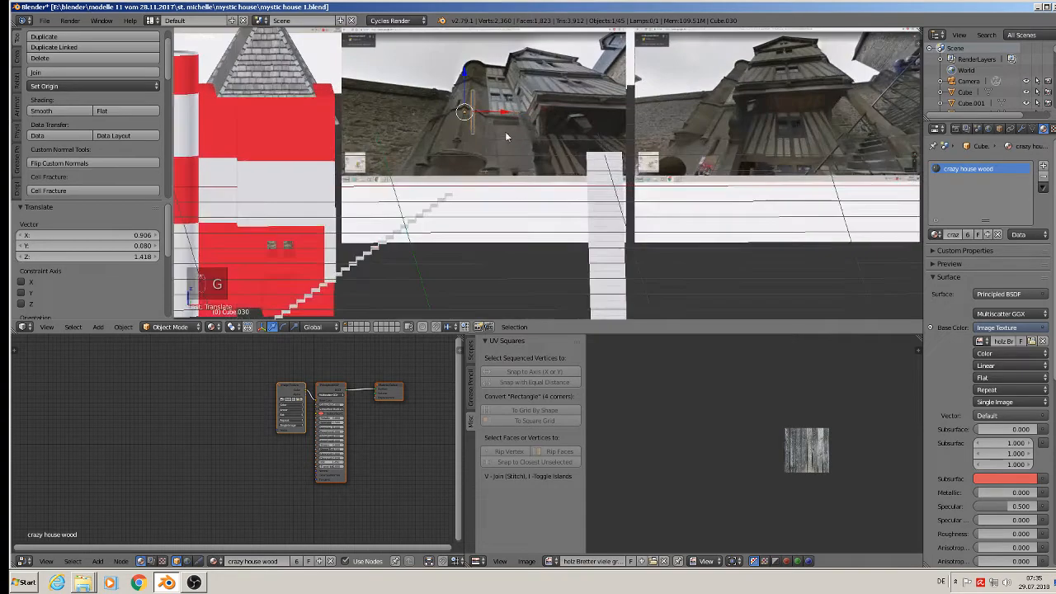
key("c")
left_click(352, 103)
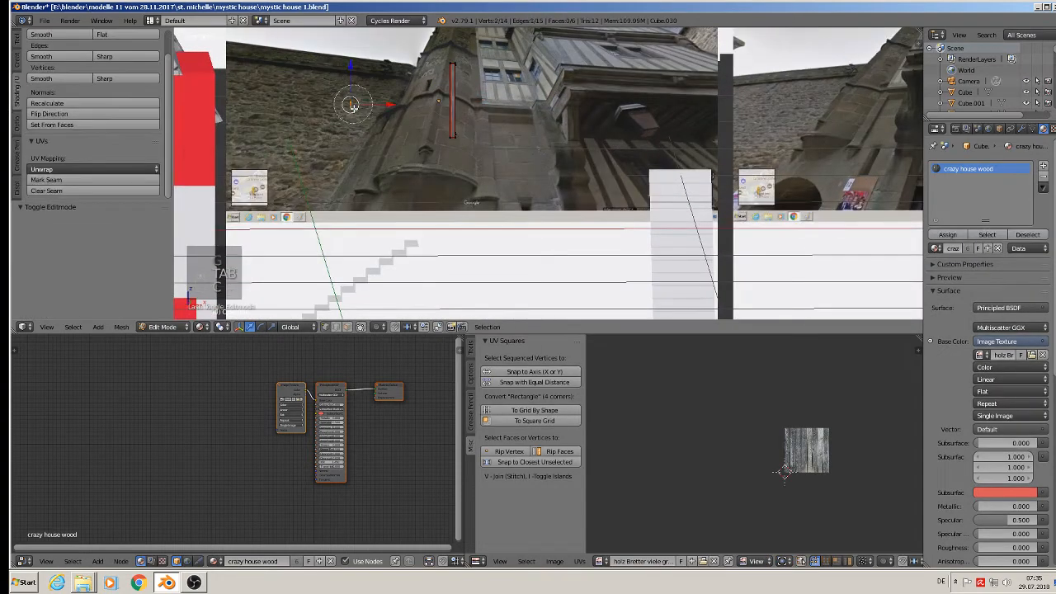
right_click(353, 105)
key("x")
left_click(355, 107)
key("Tab")
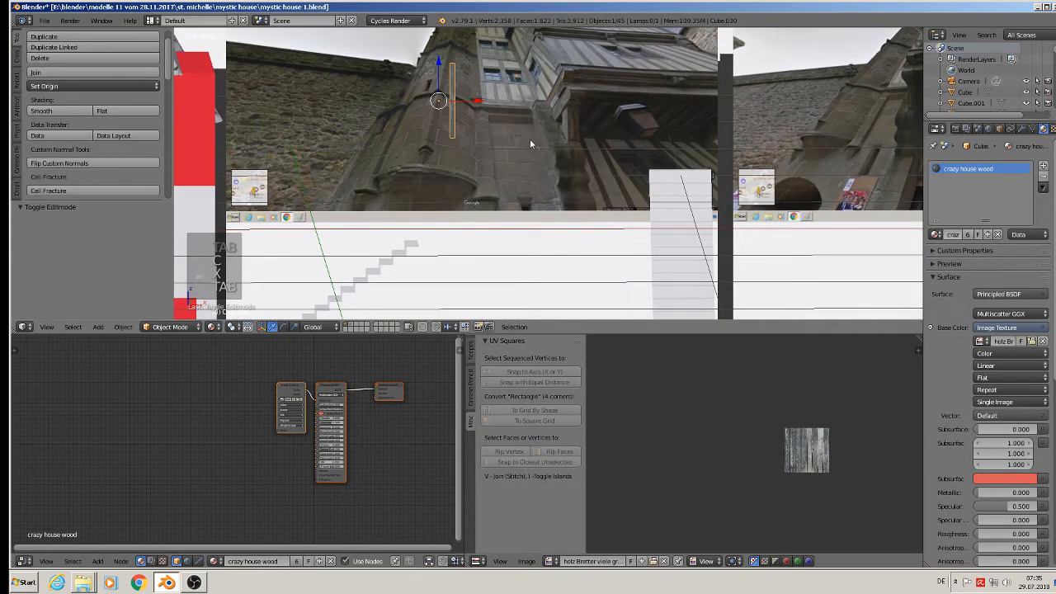
Step: Scale the post uniformly to about 0.782, then to about 0.910 along Z and 1.307 along X
scroll(473, 165, "up", 4)
key("s")
left_click(452, 161)
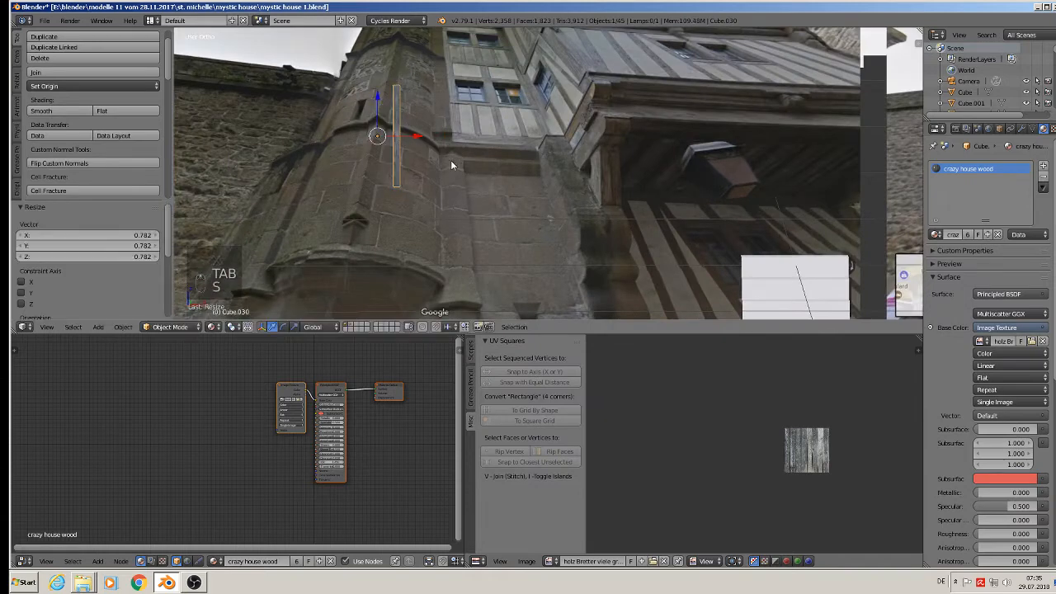
key("s")
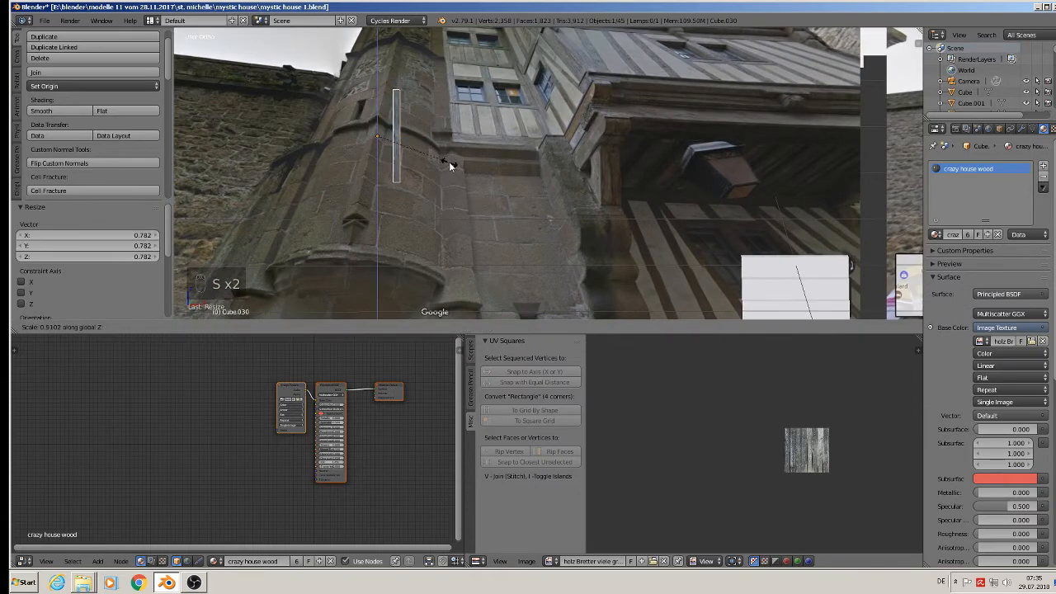
left_click(449, 166)
key("s")
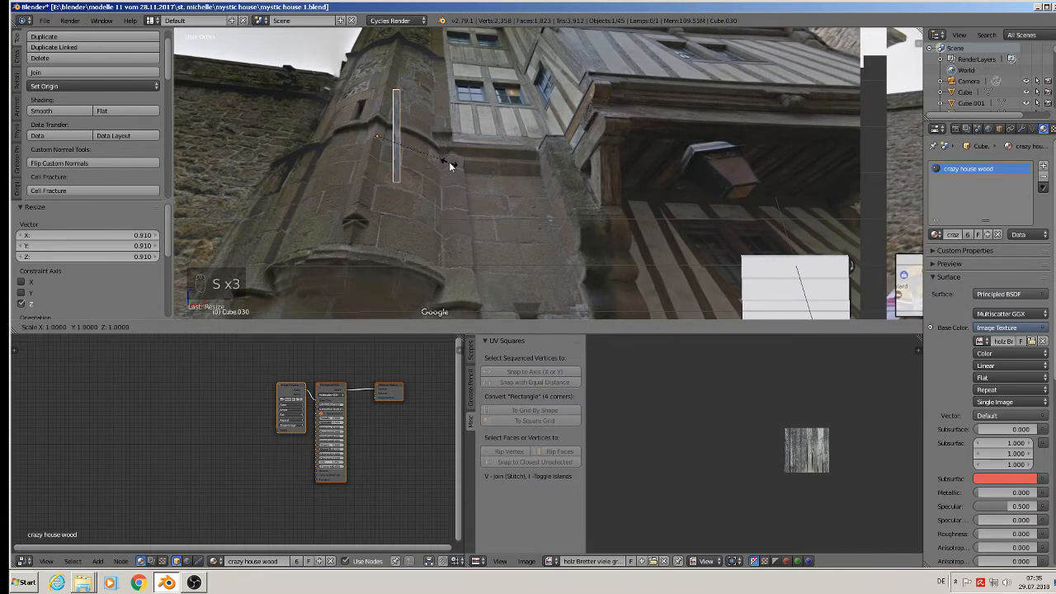
left_click(472, 163)
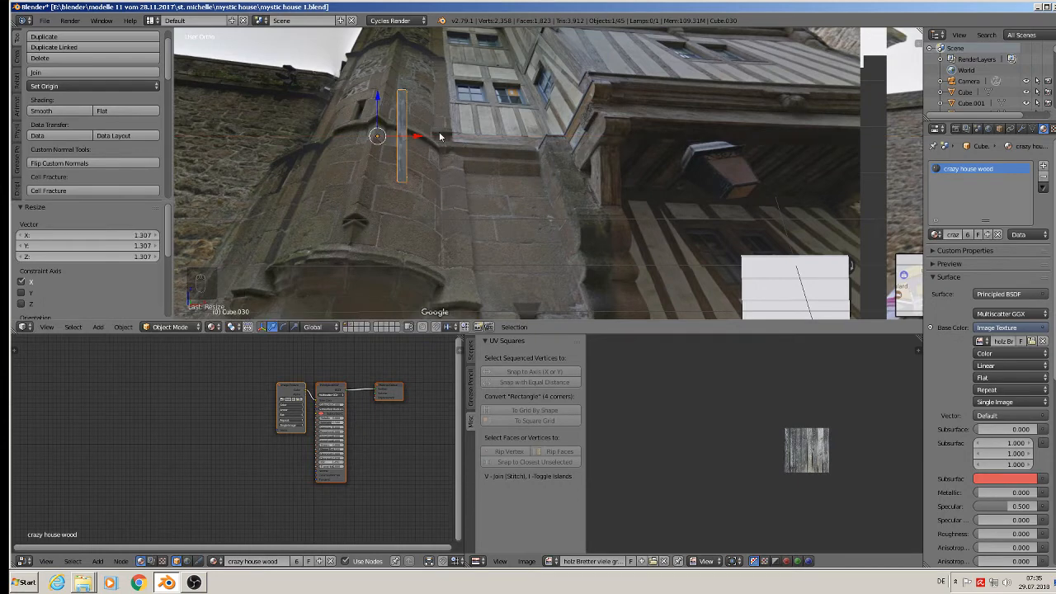
Step: Duplicate the post twice along X to form a row of three, offsetting the last copy by about 0.08
key("shift+d")
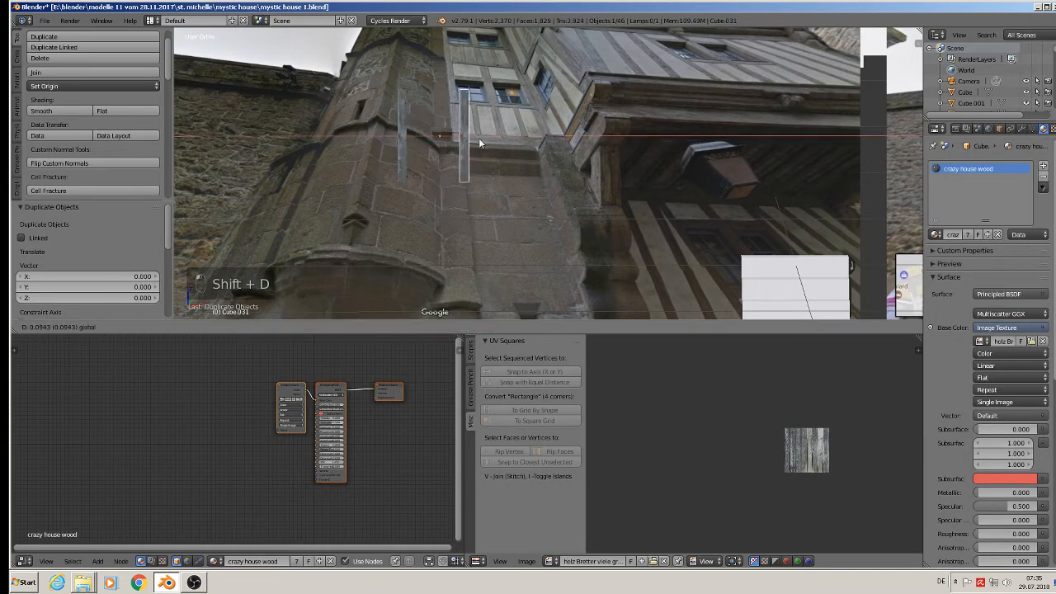
left_click(464, 137)
key("shift+d")
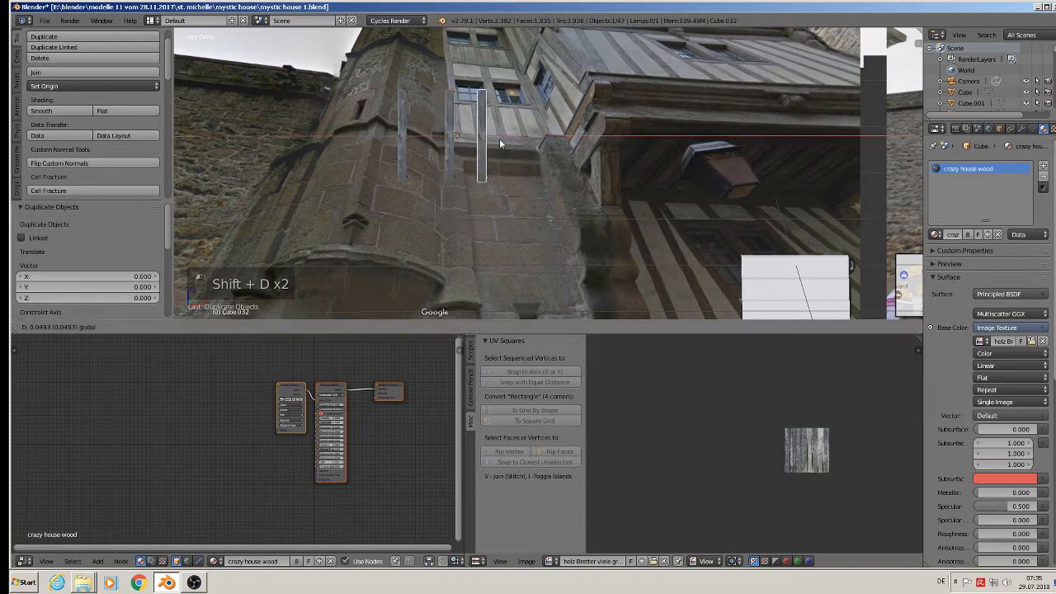
left_click(513, 149)
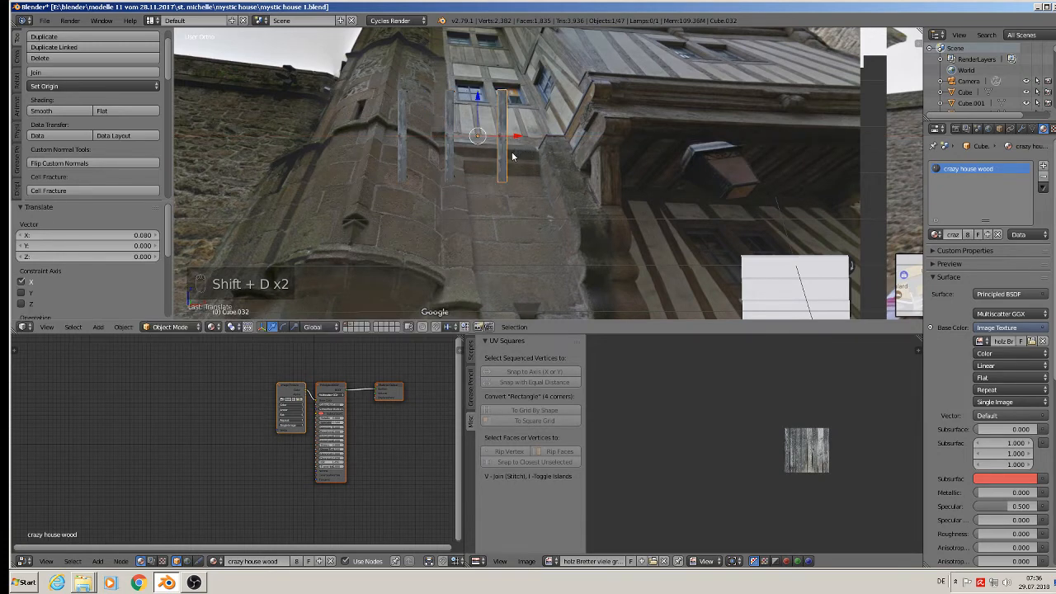
Step: Select all three posts and move them down by about 0.110 along Z
left_click(449, 136, "shift")
left_click(401, 136, "shift")
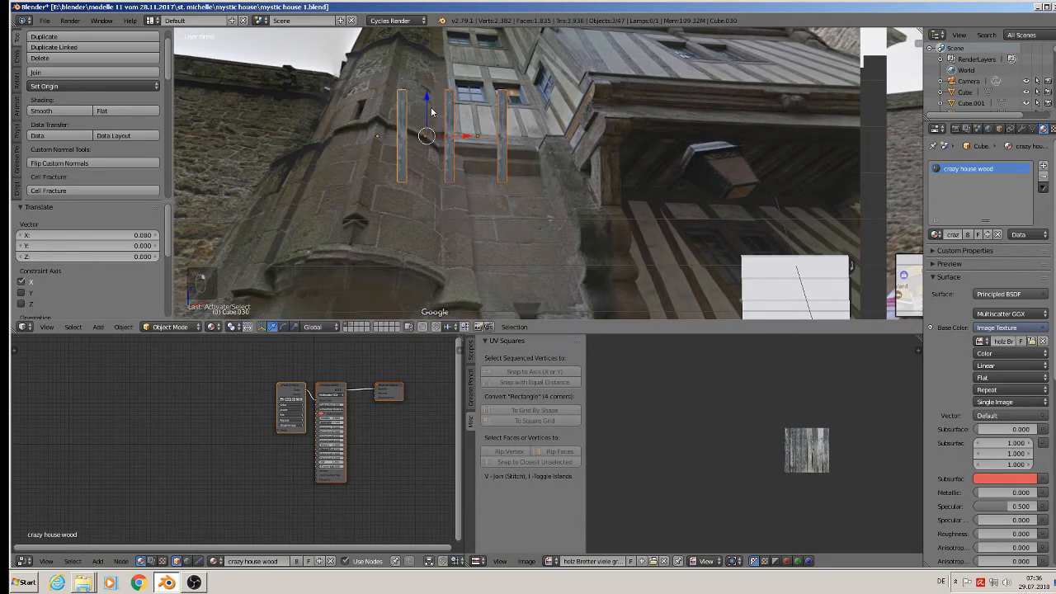
key("g")
key("z")
left_click(429, 176)
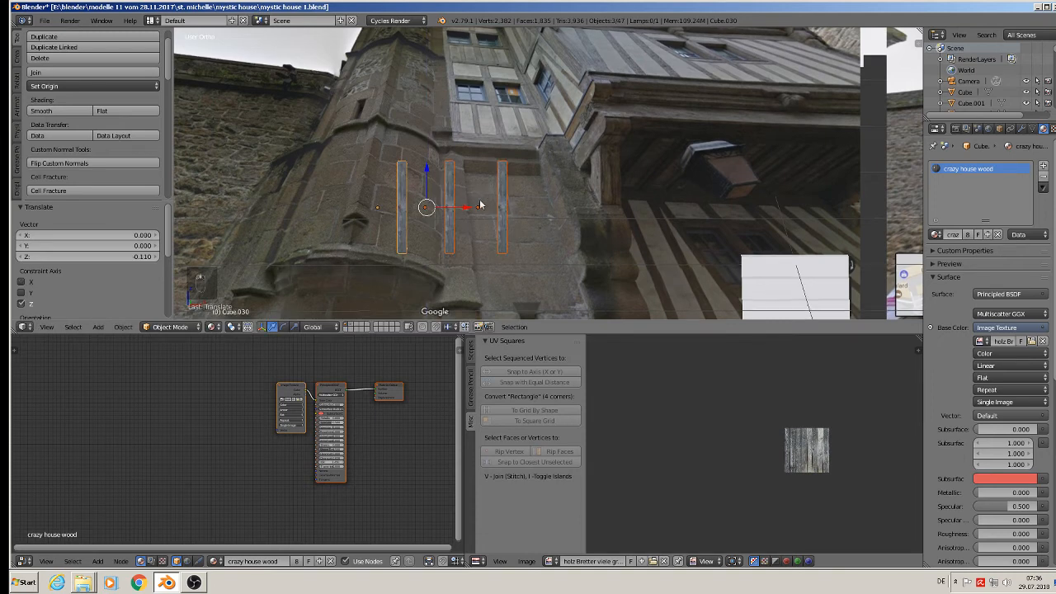
Step: Duplicate the middle post in place and rotate the copy 90° about Y into a horizontal rail
left_click(449, 209)
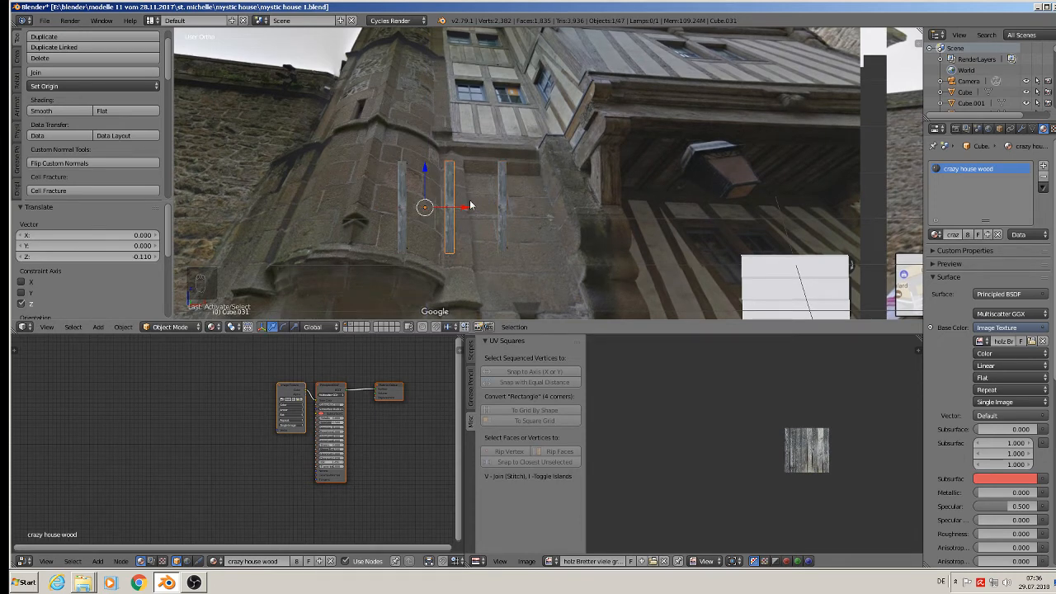
key("shift+d")
type("y")
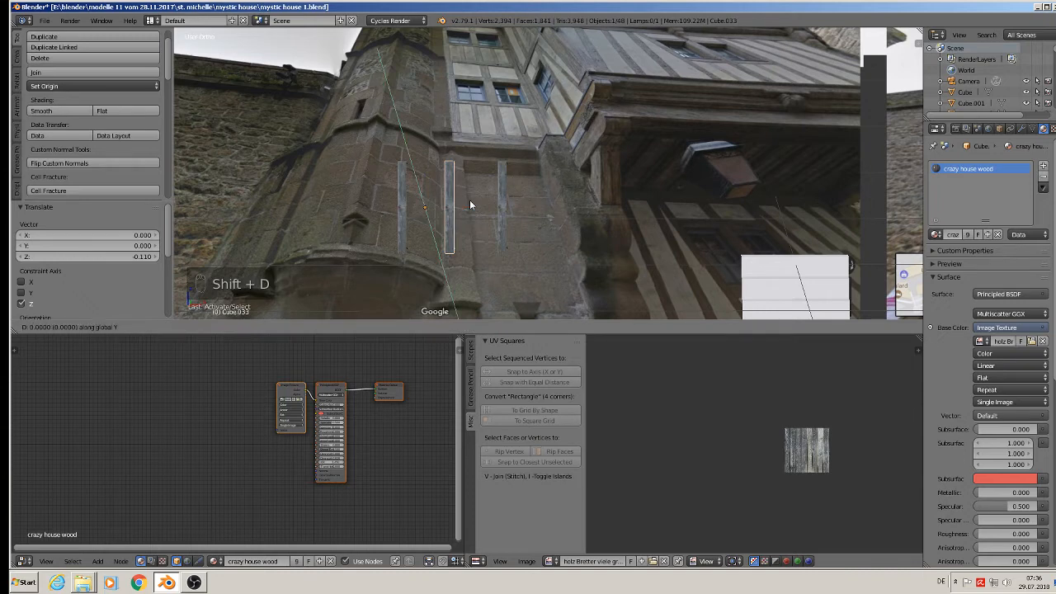
type("r90")
key("Return")
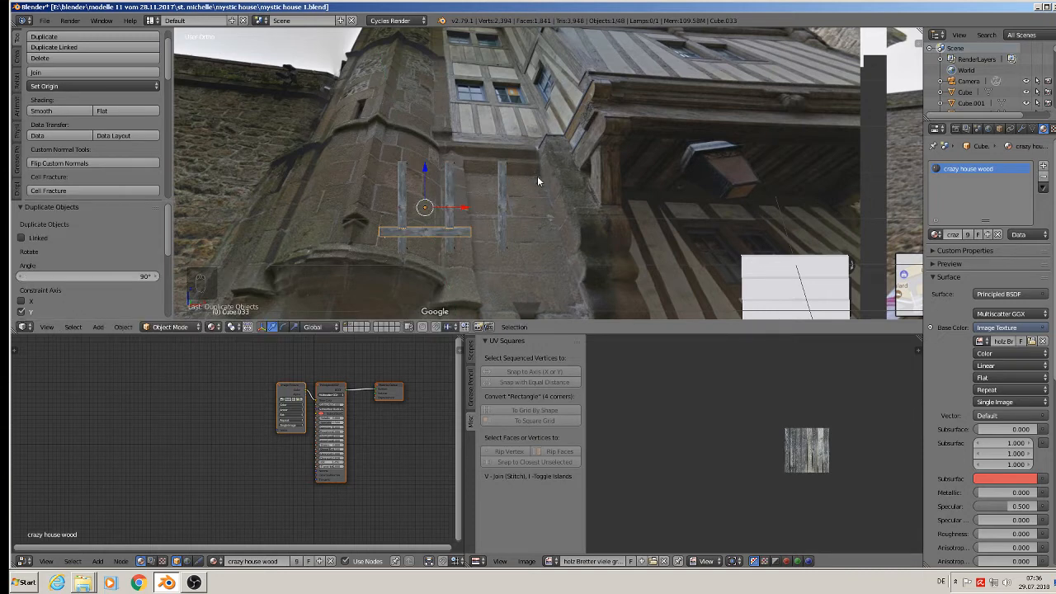
Step: Move the horizontal rail up by about 0.029 along Z
key("g")
key("z")
left_click(425, 159)
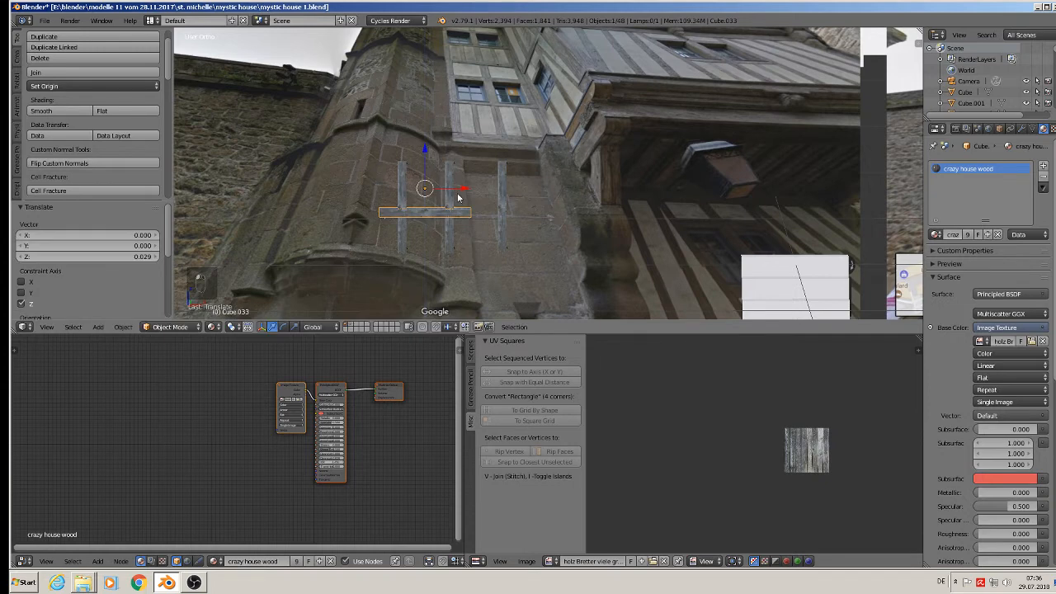
Step: Move the horizontal rail 0.038 along X to span between the outer posts
key("g")
key("x")
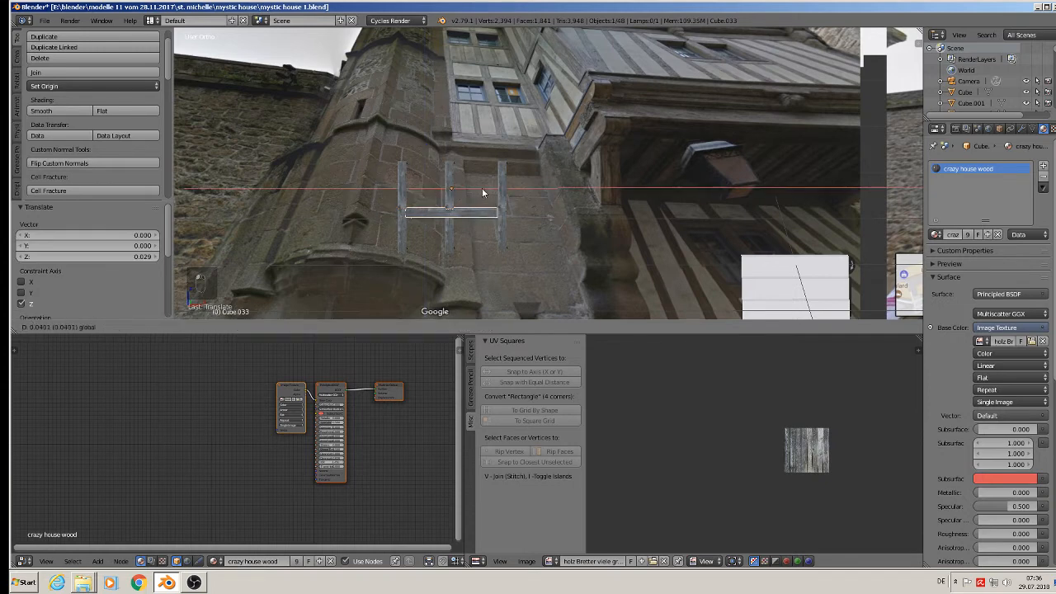
left_click(480, 186)
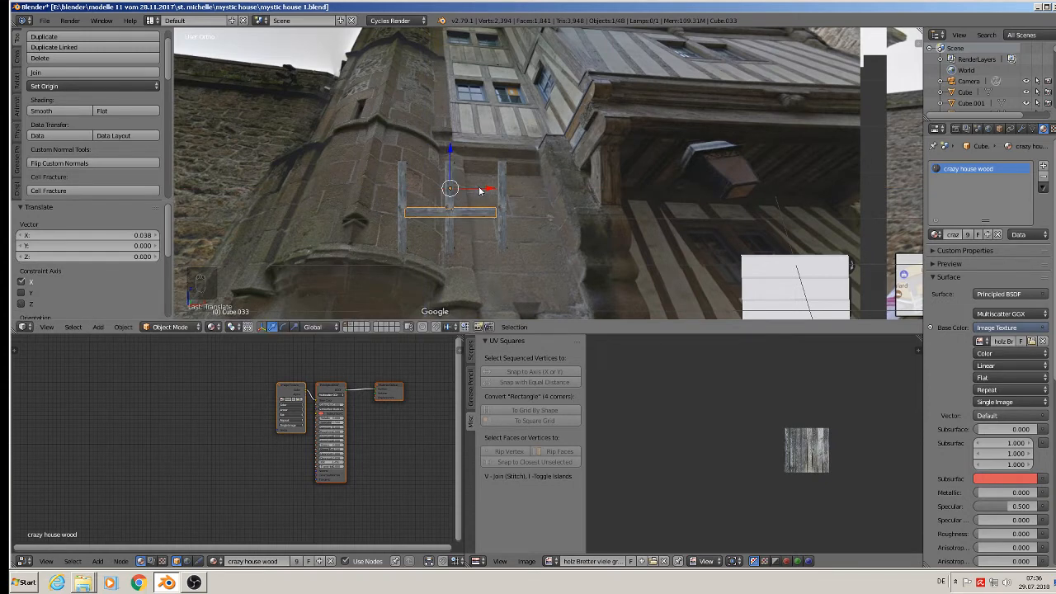
Step: Duplicate the horizontal rail and raise the copy by about 0.058 along Z
key("shift+d")
right_click(476, 190)
key("g")
key("z")
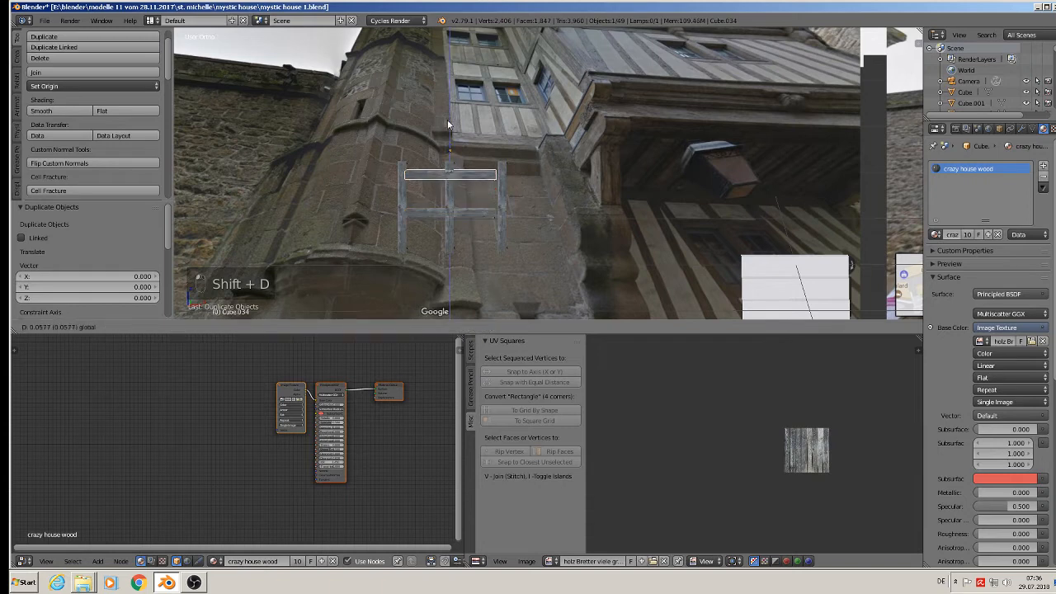
left_click(447, 120)
Step: Extend the left post upward by moving its top end about 0.024 along Z
right_click(408, 163)
key("Tab")
key("a")
key("a")
key("a")
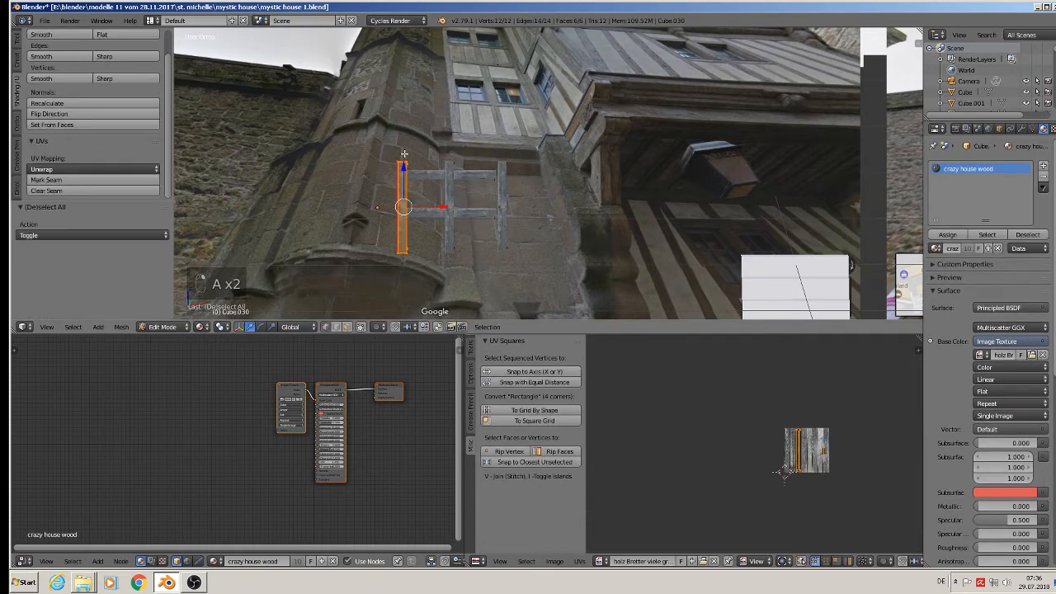
key("c")
left_click(403, 161)
key("g")
key("z")
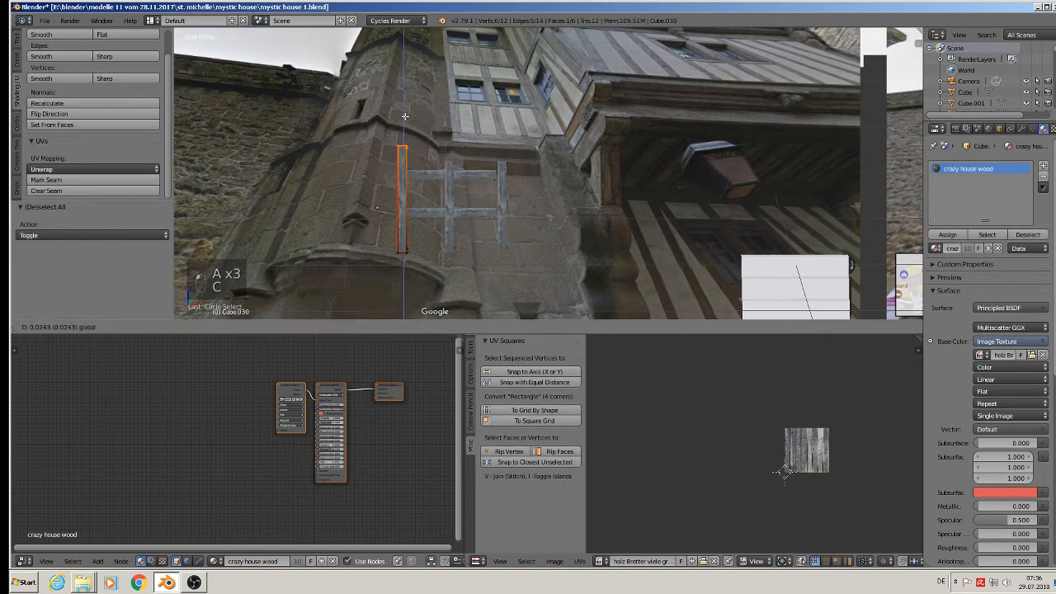
left_click(404, 116)
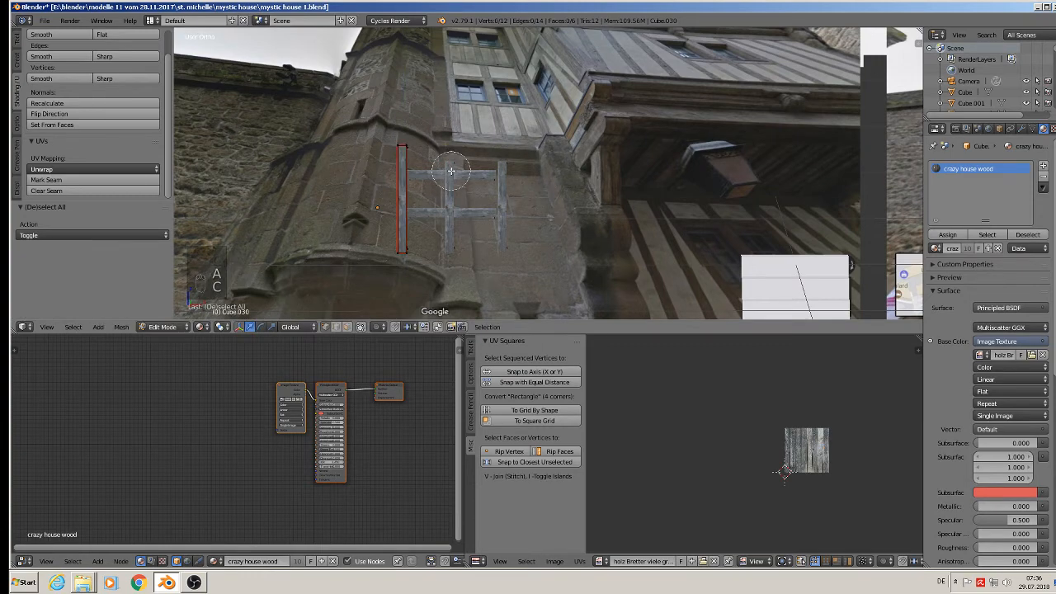
key("a")
key("Tab")
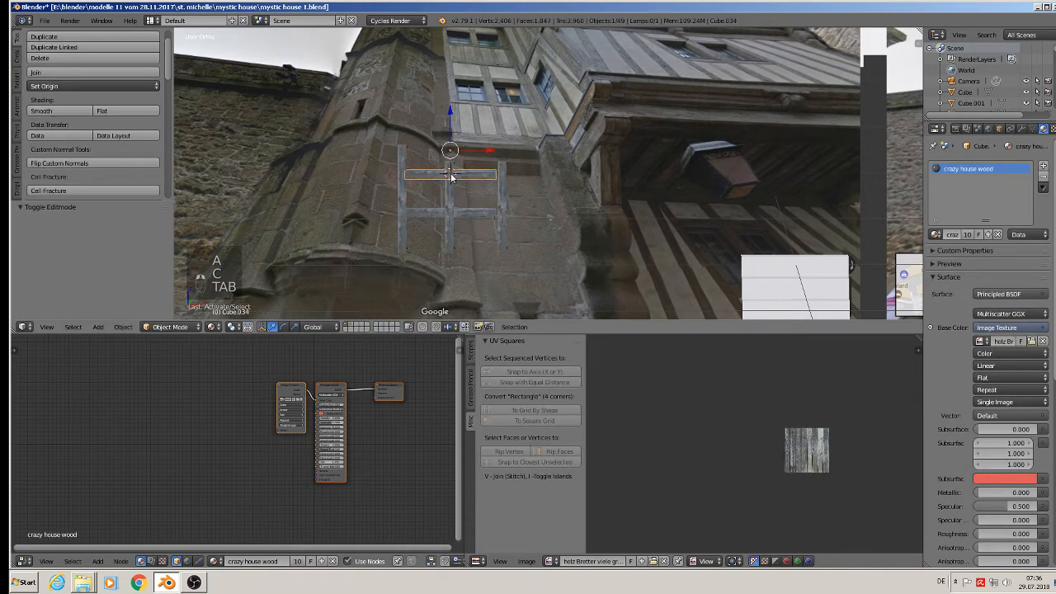
Step: Extend the middle post upward along Z so its top is level with the left post
right_click(450, 175)
key("Tab")
key("a")
key("a")
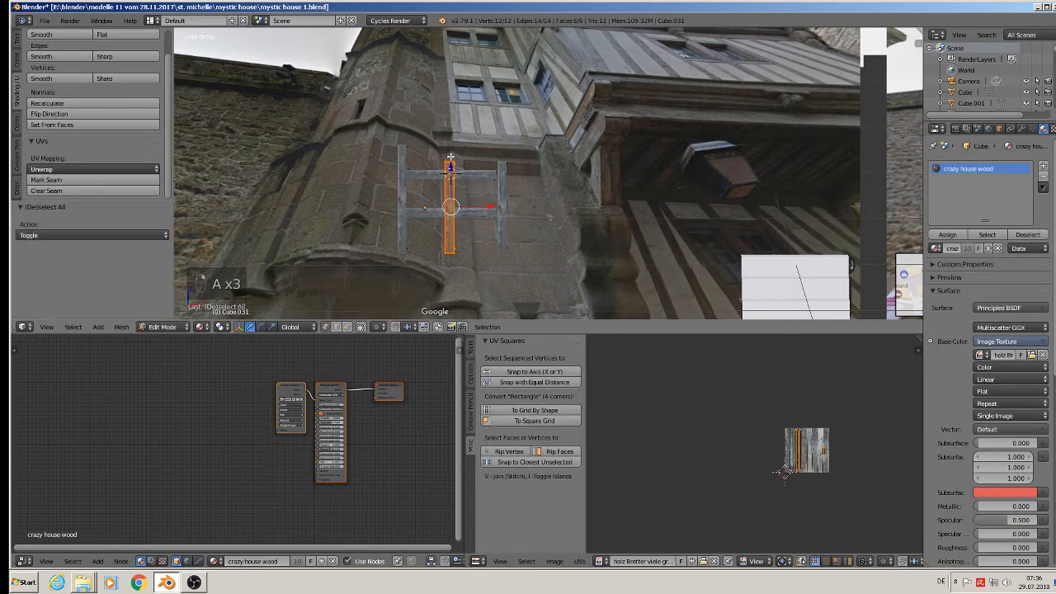
key("a")
key("a")
key("c")
right_click(451, 159)
left_click_drag(450, 132, 450, 117)
key("a")
key("a")
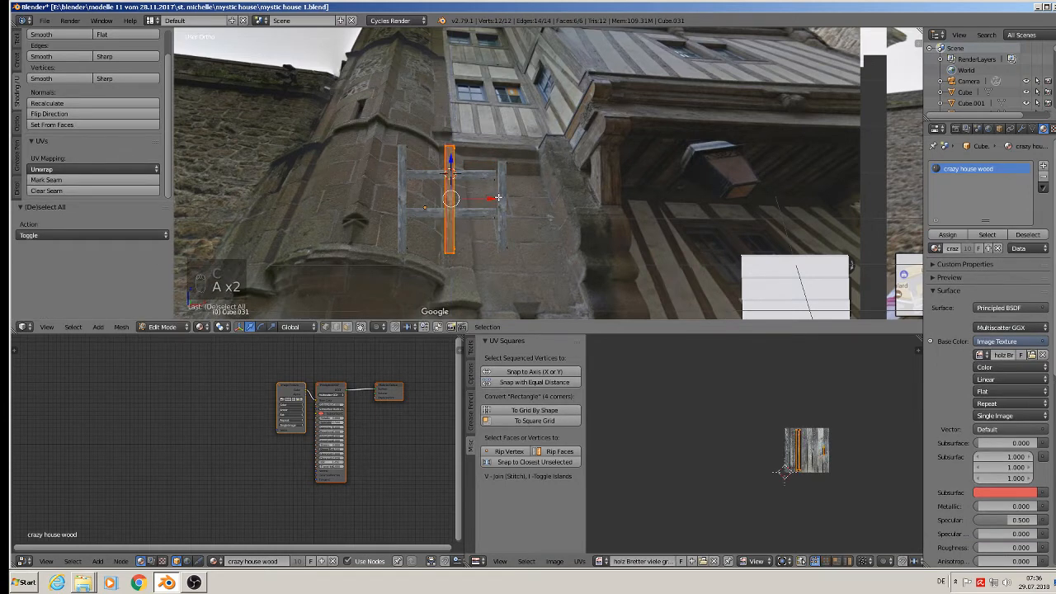
Step: Extend the right post upward by moving its top end 0.025 along Z
key("Tab")
right_click(501, 196)
key("Tab")
key("a")
key("a")
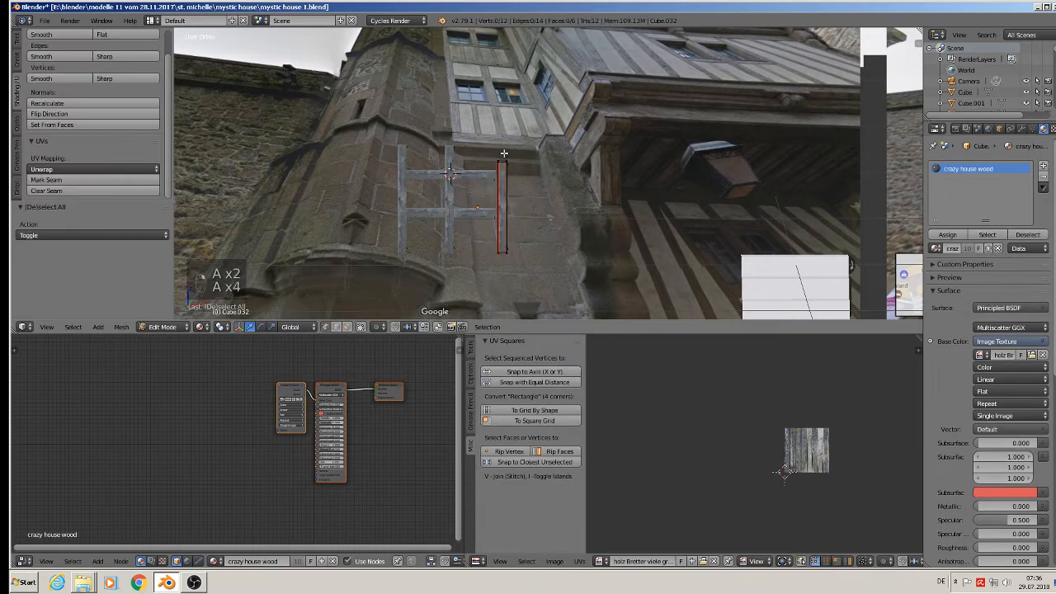
key("c")
left_click(502, 161)
right_click(501, 134)
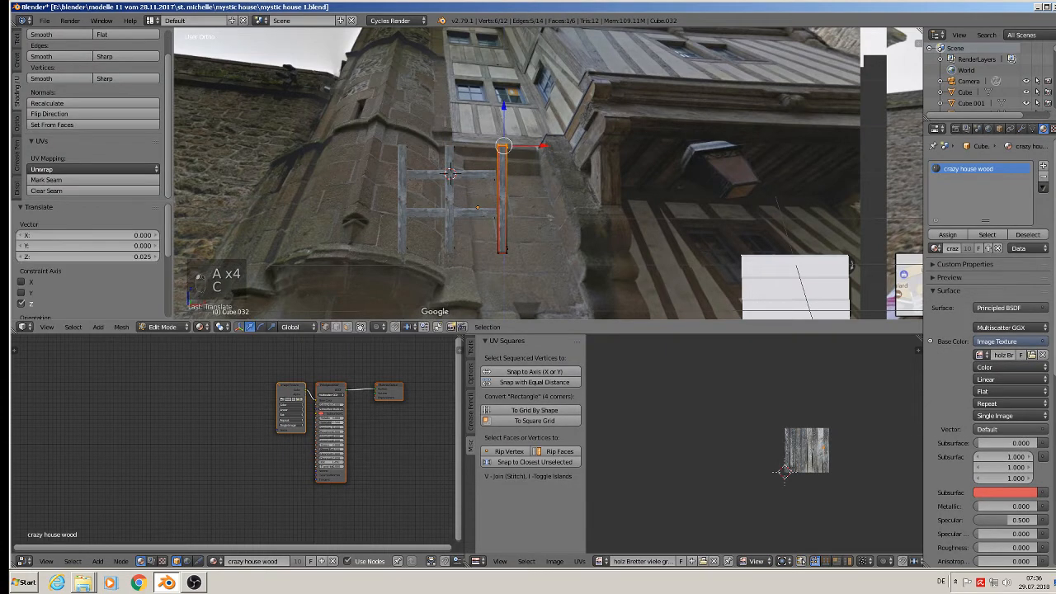
key("Tab")
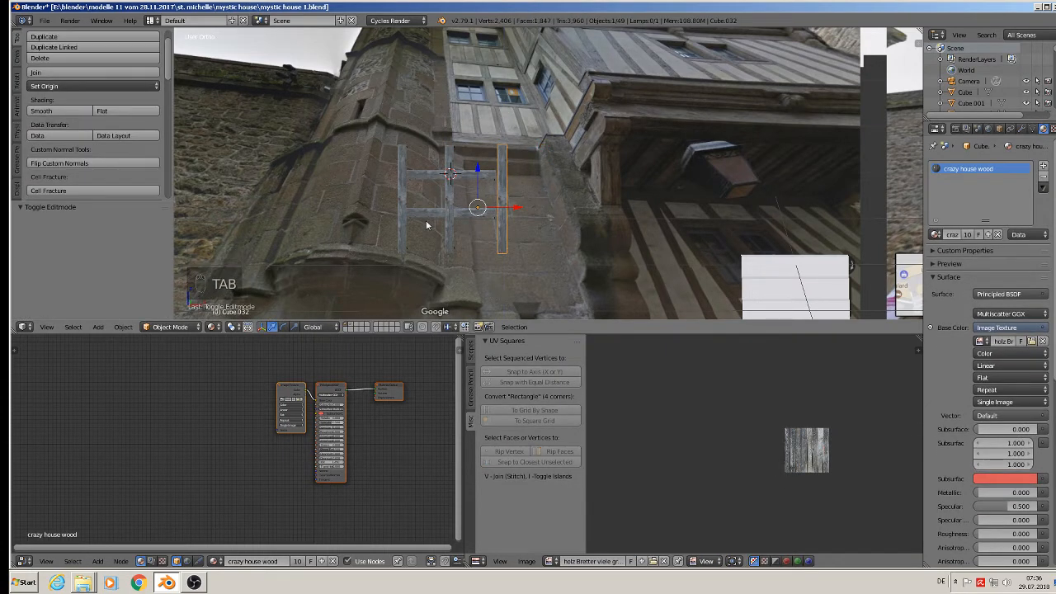
Step: Duplicate the left post along X and place the copy midway between the left and middle posts
right_click(401, 229)
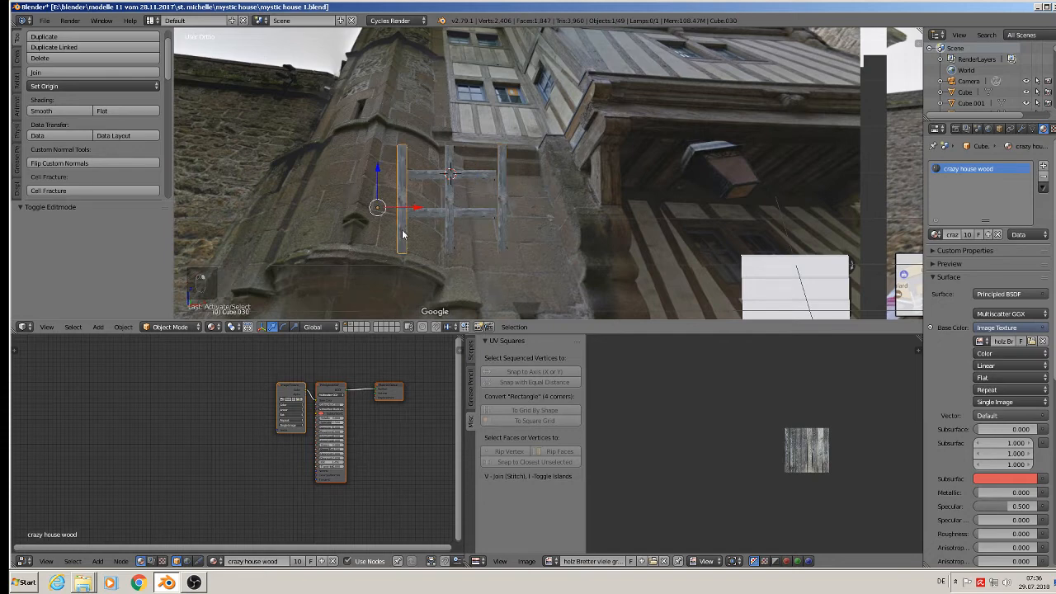
key("shift+d")
key("x")
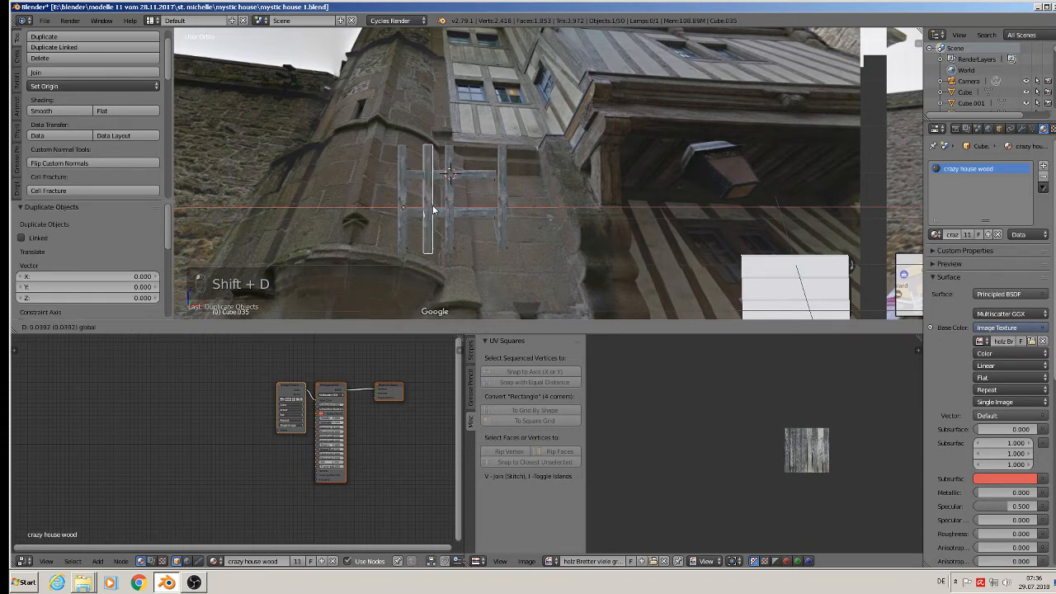
left_click(430, 157)
Step: Shorten the new post by lowering its top end about 0.11 along Z to just beneath the lower rail
key("Tab")
key("c")
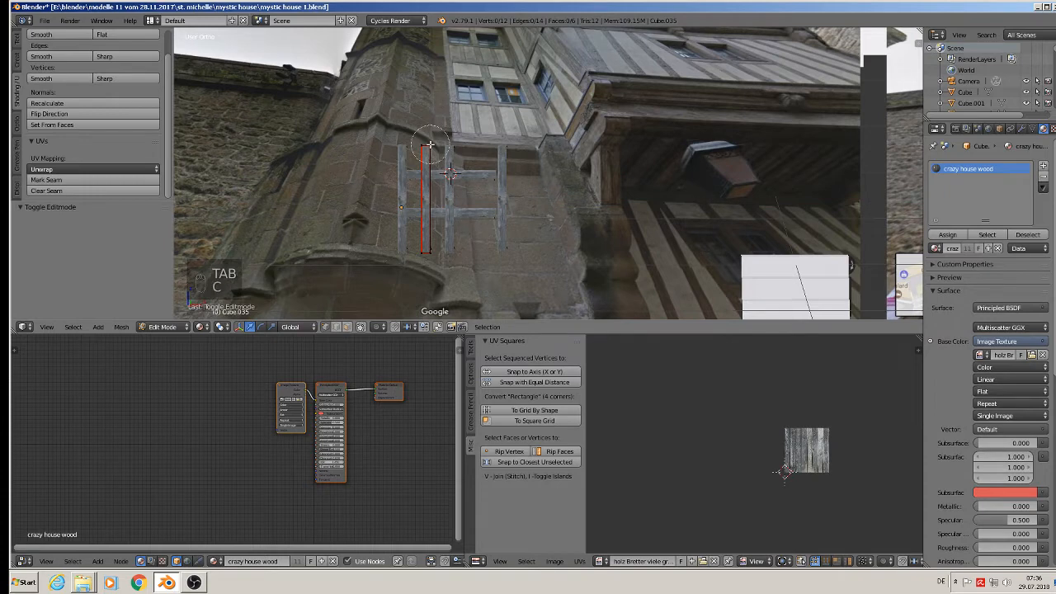
left_click(430, 146)
right_click(430, 145)
left_click_drag(430, 116, 437, 177)
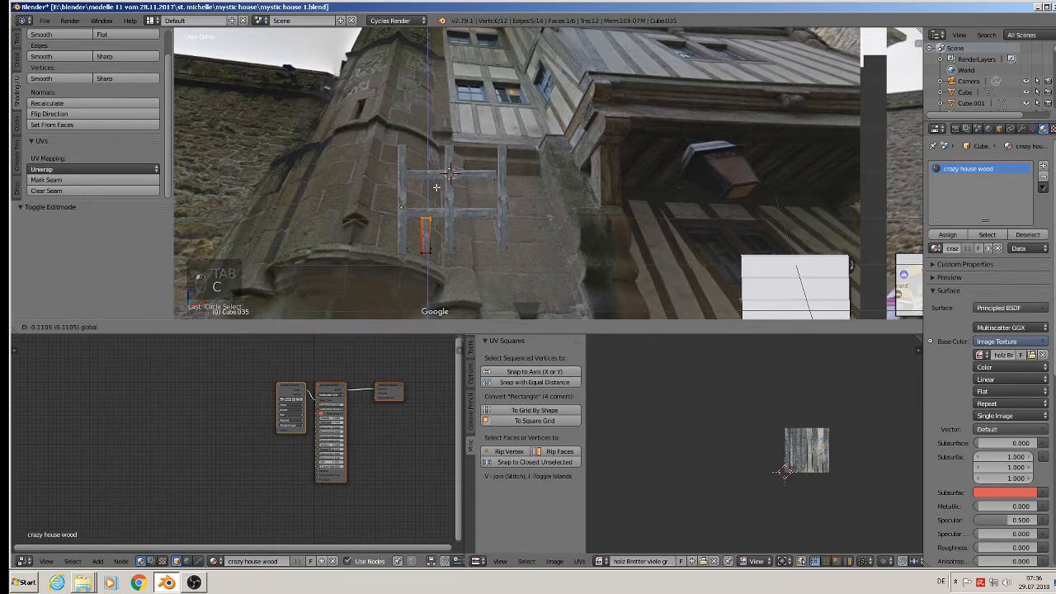
key("Tab")
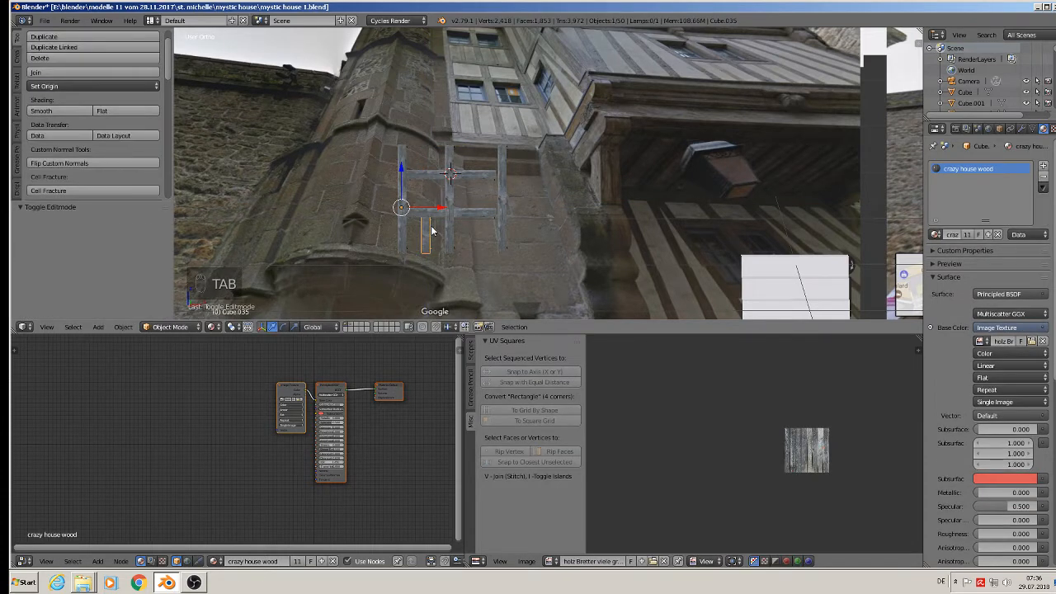
Step: Duplicate the short post 0.076 along X to sit between the middle and right posts
key("shift+d")
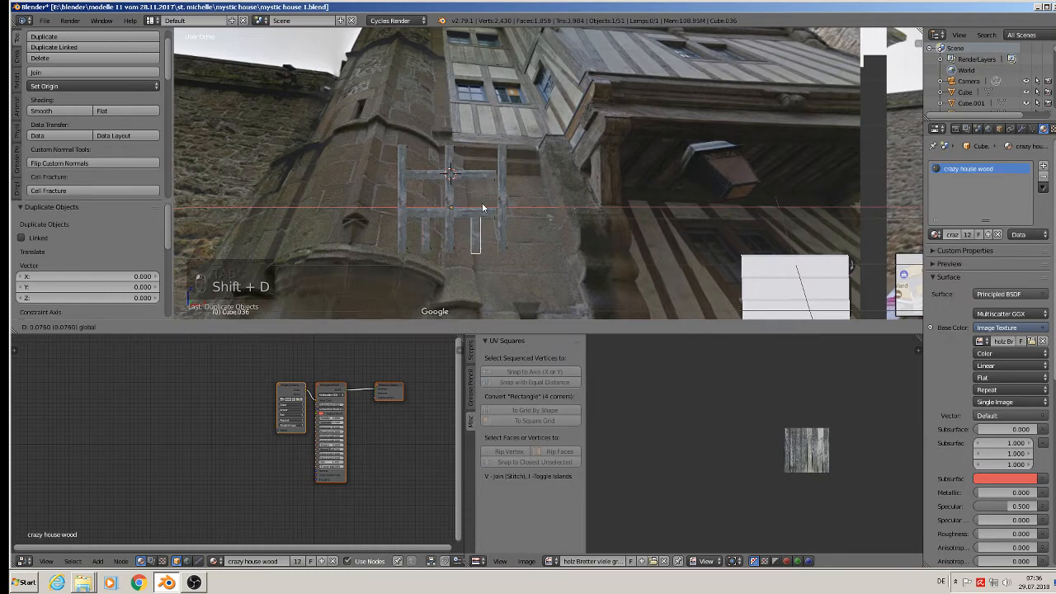
left_click(483, 208)
scroll(482, 208, "down", 2)
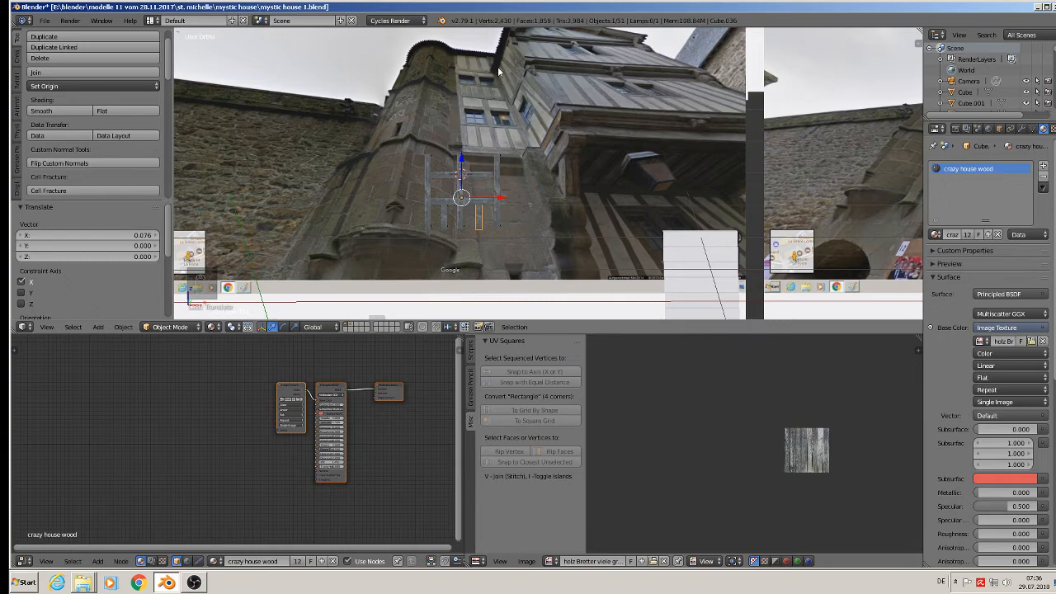
scroll(443, 170, "up", 2)
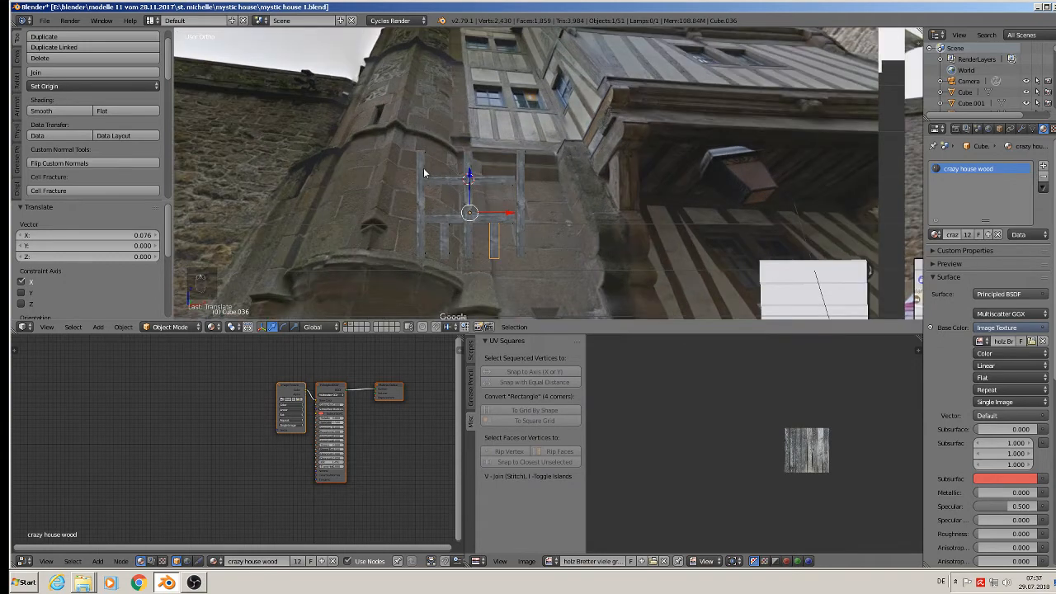
scroll(482, 231, "up", 4)
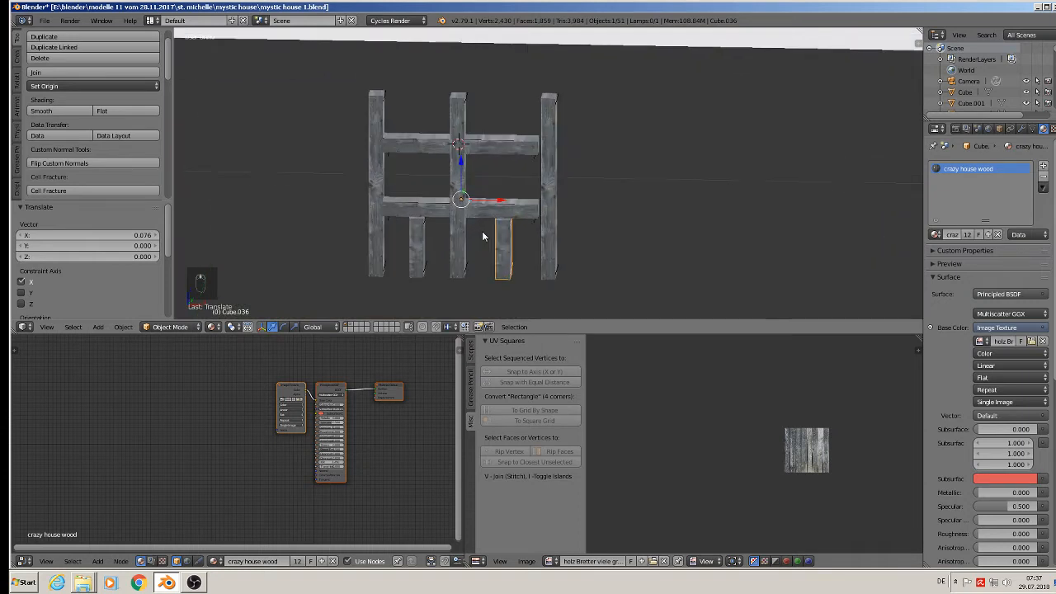
Step: Select all posts and rails of the window frame and duplicate them 0.197 downward along Z
key("a")
scroll(578, 181, "down", 3)
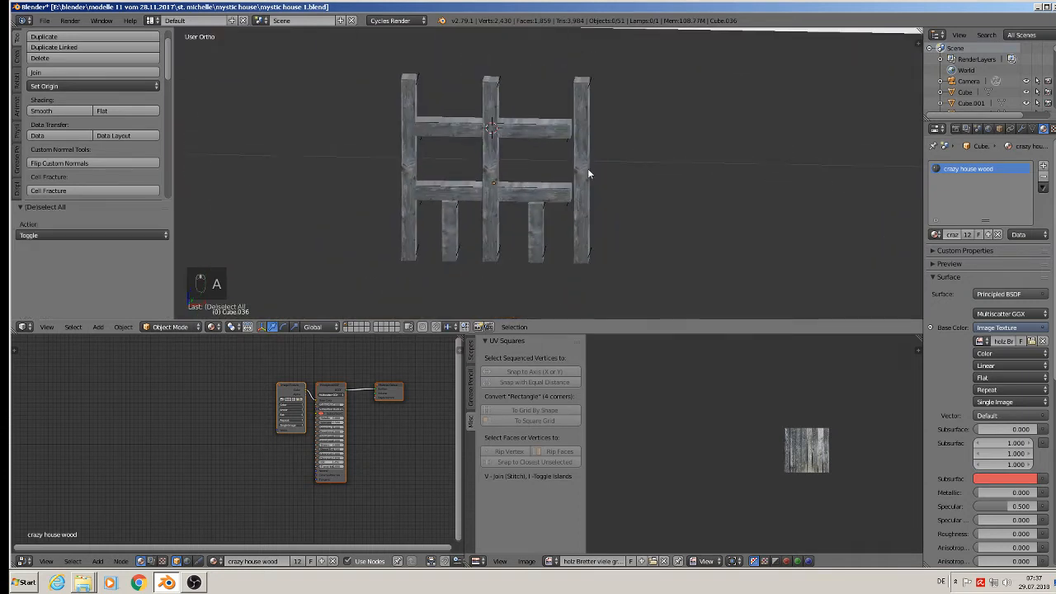
right_click(580, 157)
scroll(570, 208, "down", 3)
key("a")
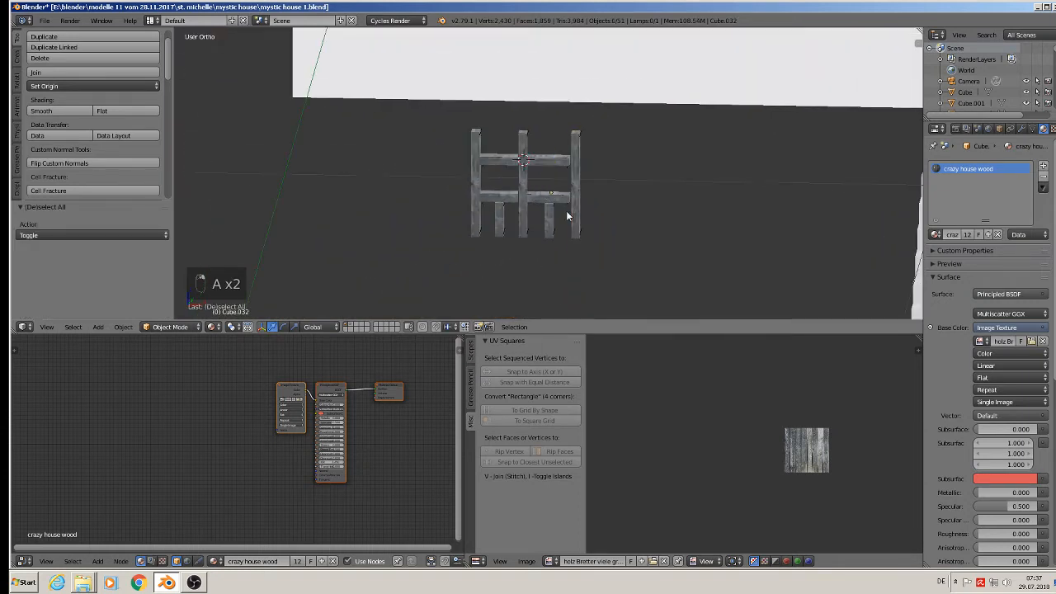
key("b")
left_click_drag(582, 269, 472, 148)
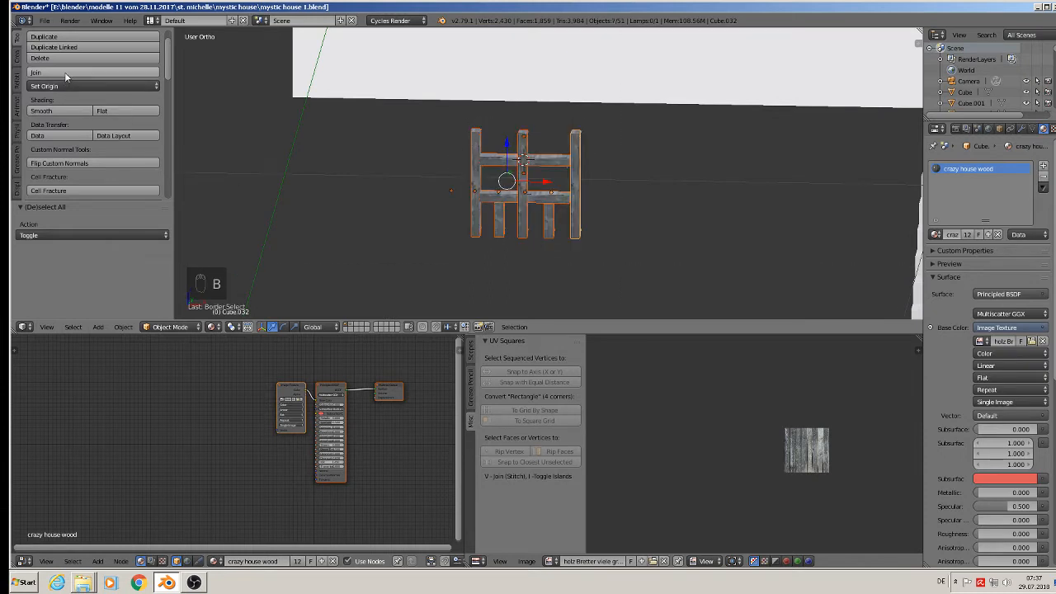
key("shift+d")
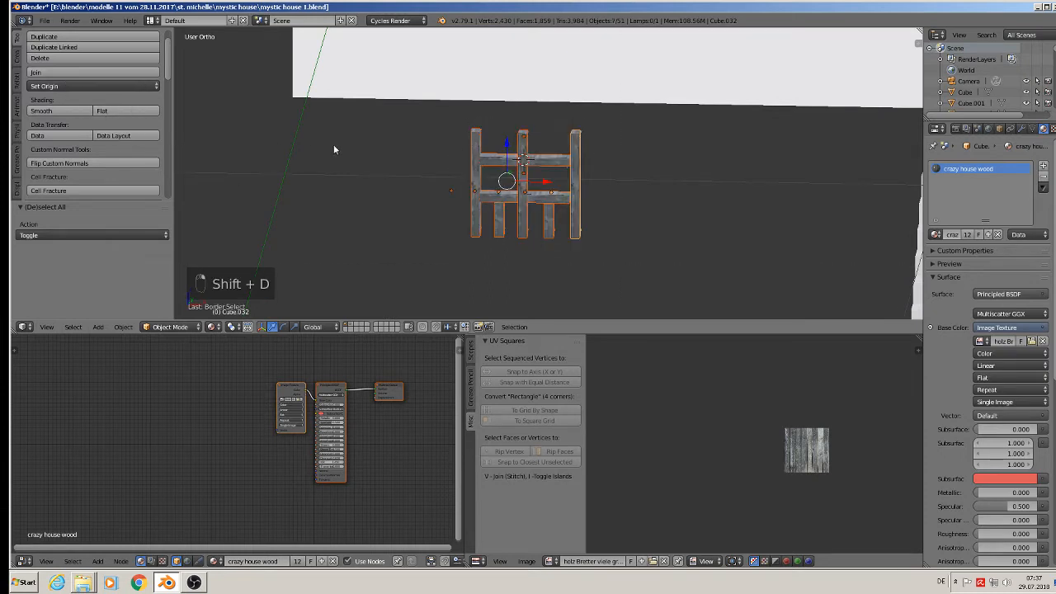
left_click_drag(507, 145, 522, 282)
key("shift+d")
left_click(522, 157)
middle_click_drag(521, 281, 505, 189, "shift")
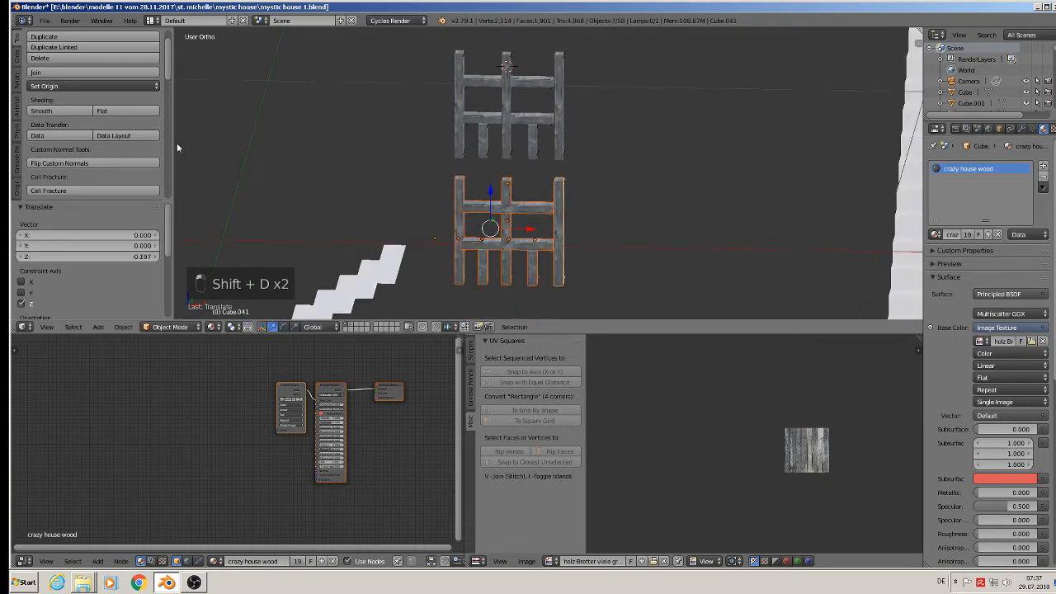
Step: Join the copied frame pieces into one object and move it -1.938 in X and -1.153 in Z, between the finished half-timbered frames
left_click(60, 76)
scroll(544, 218, "up", 6)
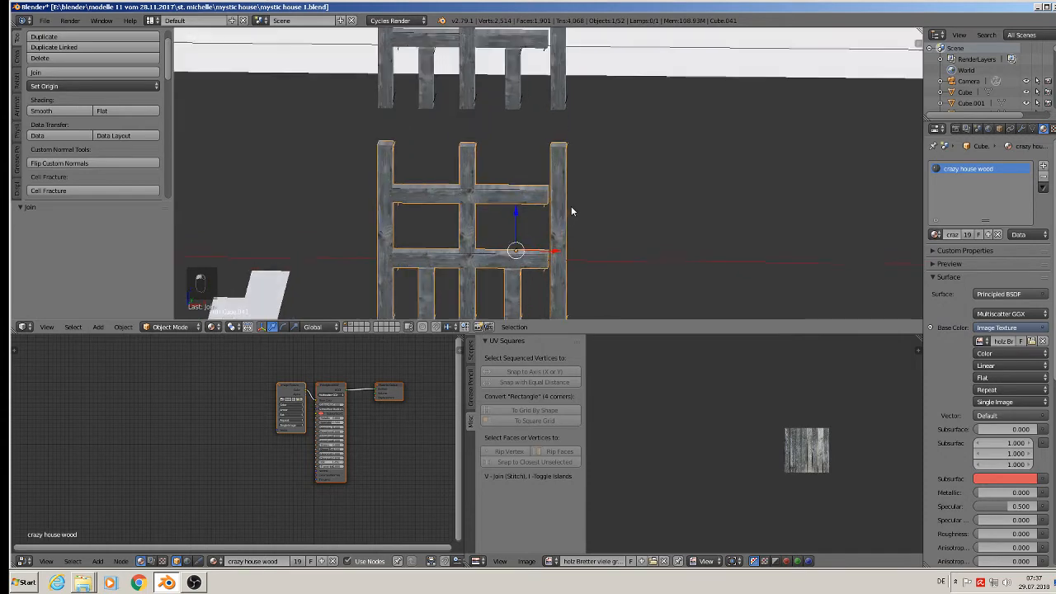
key("KP_1")
scroll(569, 206, "down", 8)
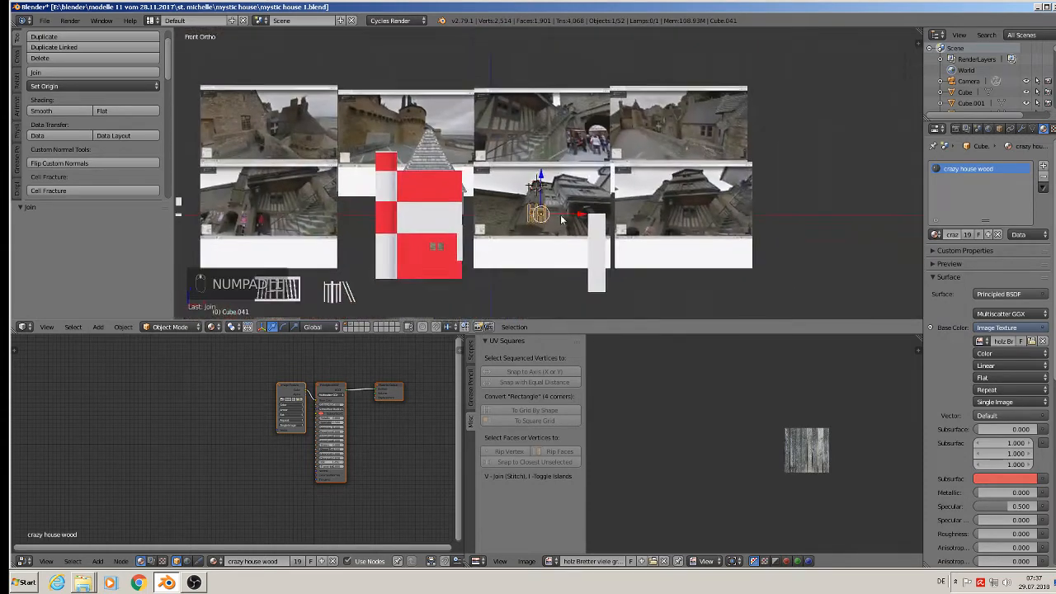
middle_click_drag(560, 218, 611, 149, "shift")
key("g")
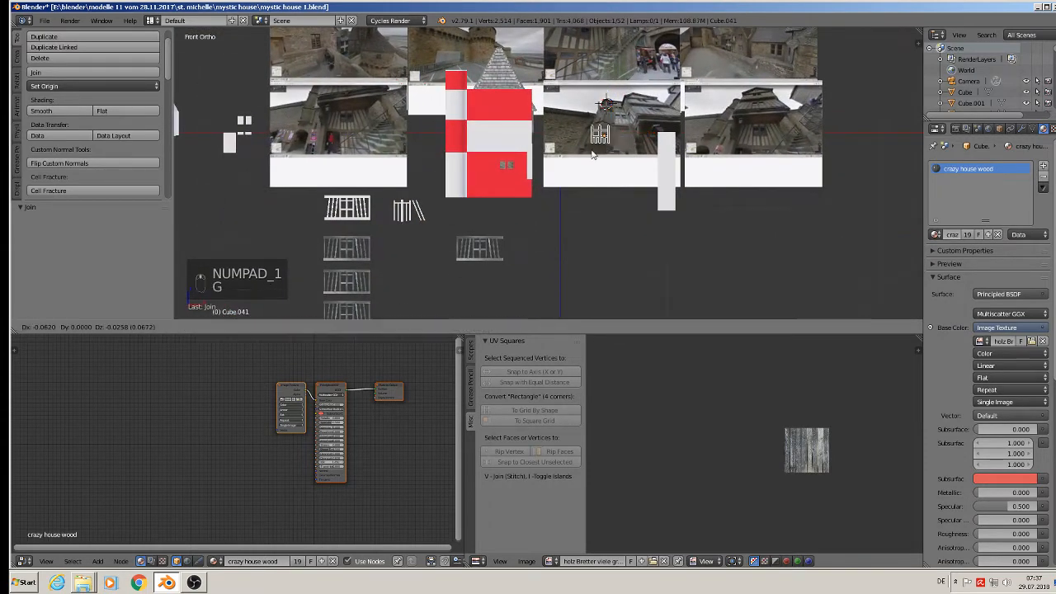
left_click(395, 266)
scroll(414, 273, "up", 5)
scroll(455, 216, "up", 6)
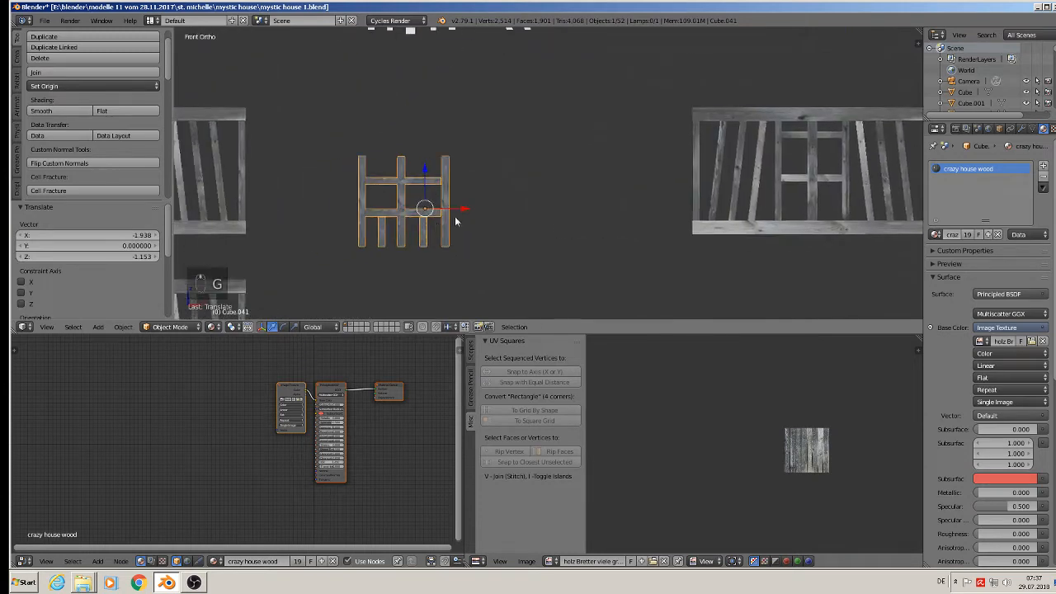
Step: Extend the upper rail's right end along X until it meets the right post
key("Tab")
scroll(471, 179, "up", 1)
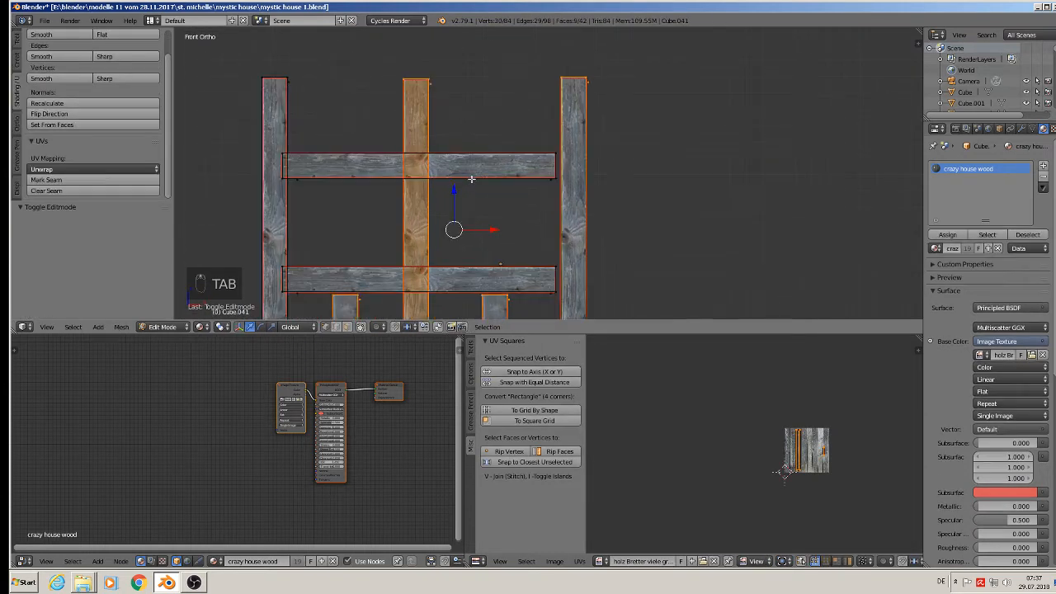
key("a")
key("a")
key("v")
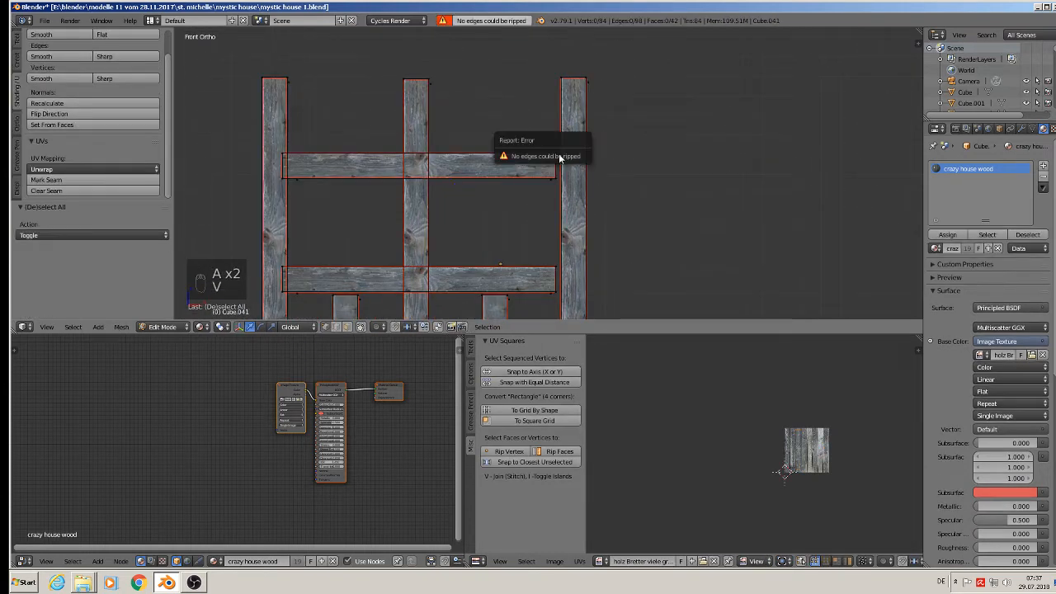
key("c")
left_click(556, 159)
right_click(576, 168)
left_click_drag(582, 169, 588, 170)
Step: Shift the upper rail's left end 0.002 along X toward the left post's inner edge
key("a")
key("c")
mouse_move(289, 155)
left_mouse_down()
mouse_move(295, 172)
mouse_move(315, 170)
left_mouse_up()
right_click(297, 171)
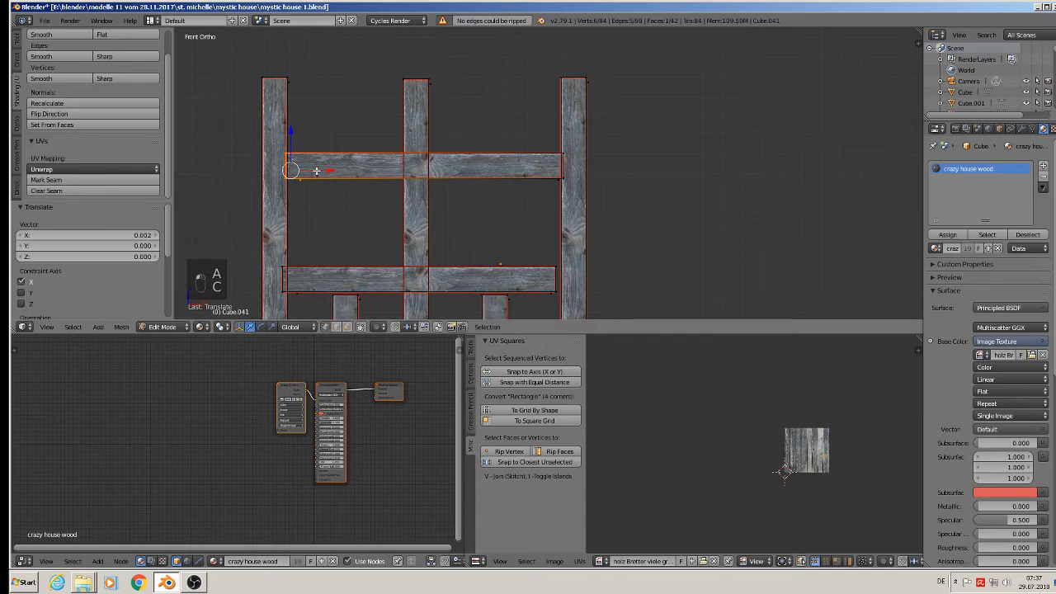
Step: Extend the lower rail's right end 0.004 along X to meet the right post, finishing the mesh edit
middle_click_drag(405, 231, 408, 129, "shift")
key("a")
key("c")
mouse_move(558, 168)
left_mouse_down()
mouse_move(565, 198)
mouse_move(593, 180)
left_mouse_up()
right_click(567, 200)
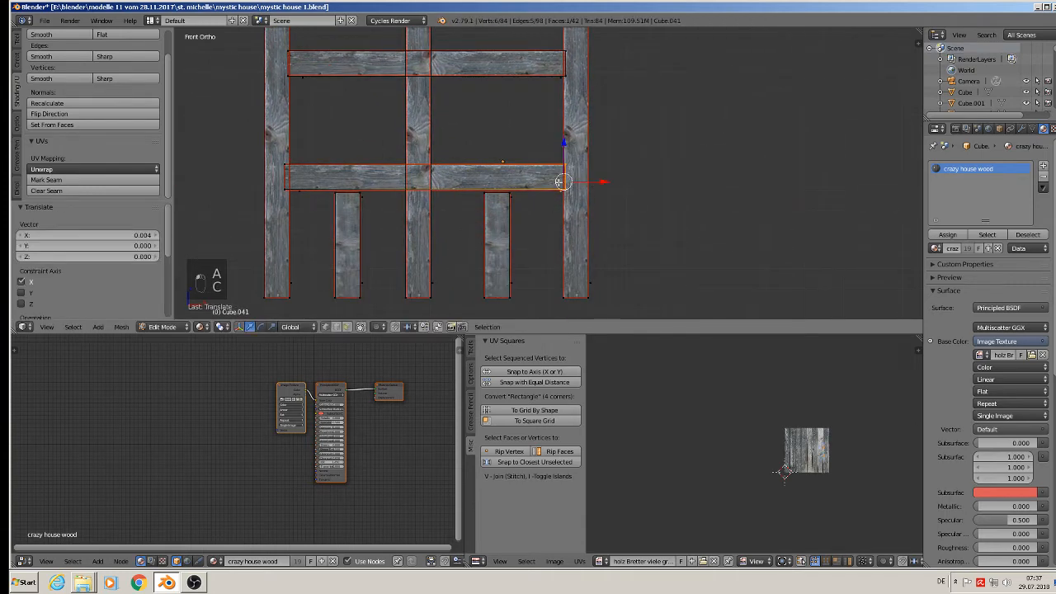
key("Tab")
key("a")
key("c")
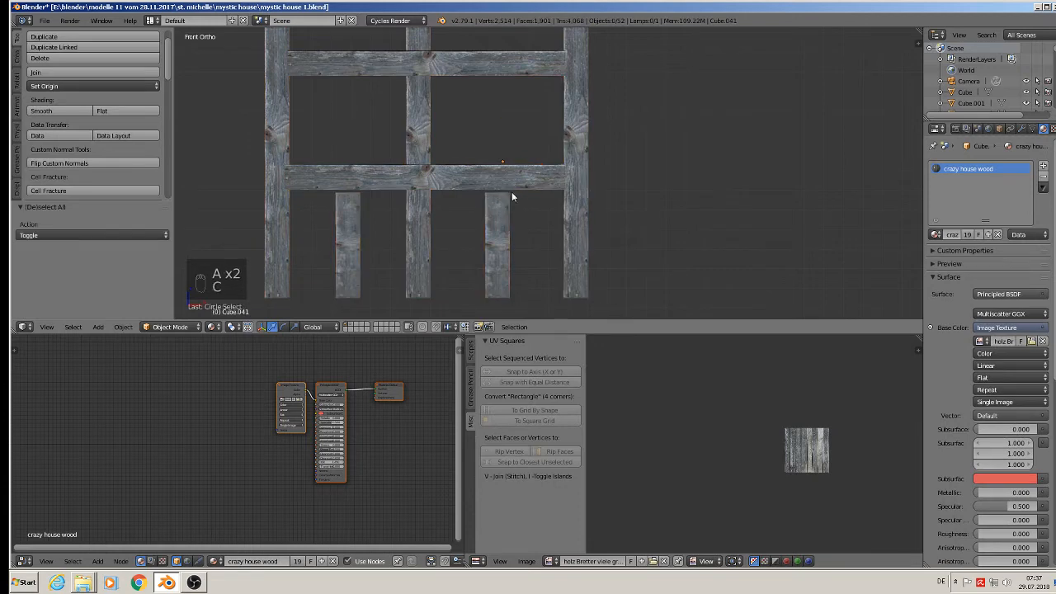
Step: Raise the top end of the right short post until it meets the underside of the lower rail
key("Tab")
key("a")
key("a")
key("c")
right_click(506, 194)
mouse_move(493, 192)
left_mouse_down()
mouse_move(507, 195)
mouse_move(505, 165)
left_mouse_up()
key("Tab")
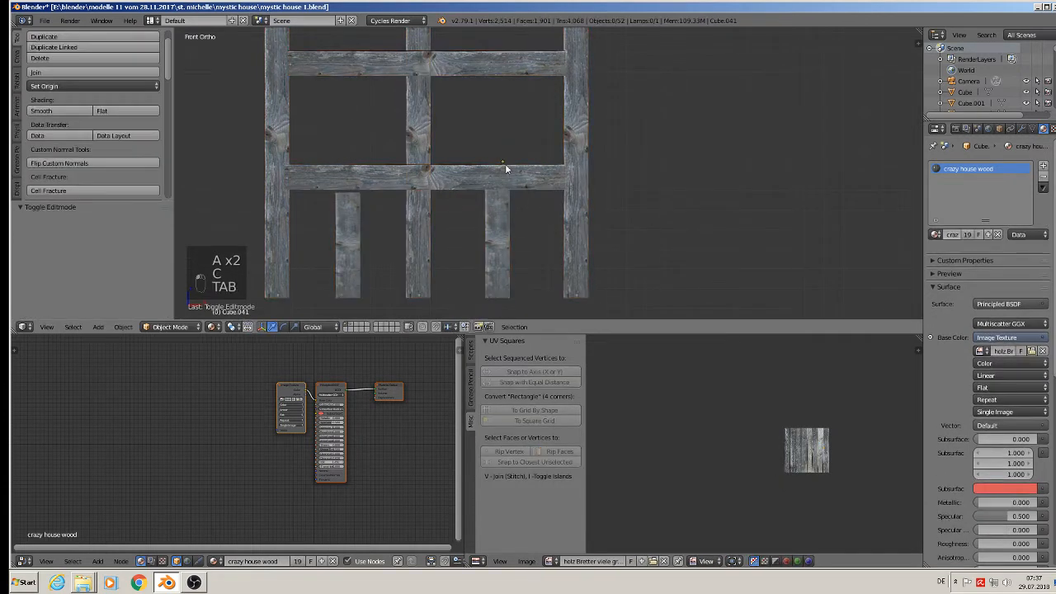
Step: Raise the top end of the left short post until it meets the underside of the lower rail
key("Tab")
key("a")
key("a")
key("a")
key("c")
right_click(356, 195)
mouse_move(341, 194)
left_mouse_down()
mouse_move(356, 194)
mouse_move(354, 163)
left_mouse_up()
right_click(353, 164)
key("Tab")
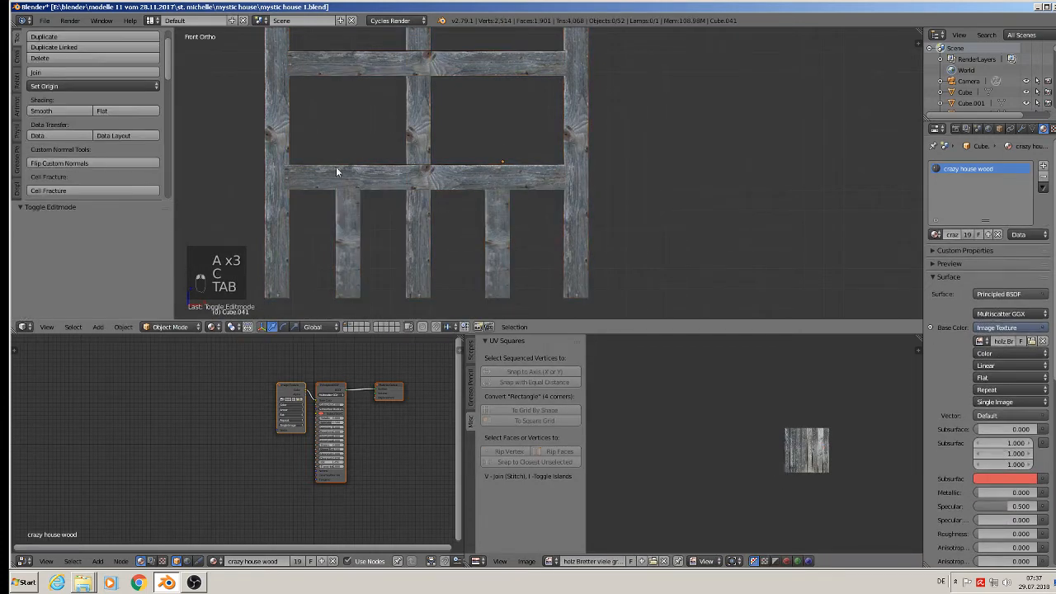
Step: Shift the lower rail's left end along X toward the left post's inner edge, finishing the mesh edit
key("Tab")
key("a")
key("a")
key("a")
key("x")
key("Escape")
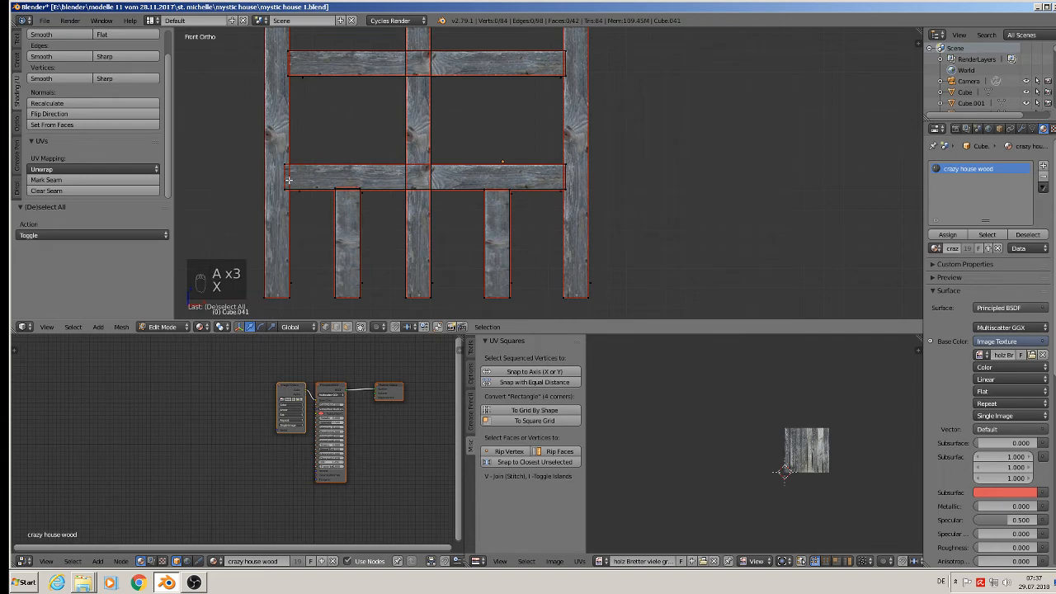
key("x")
key("c")
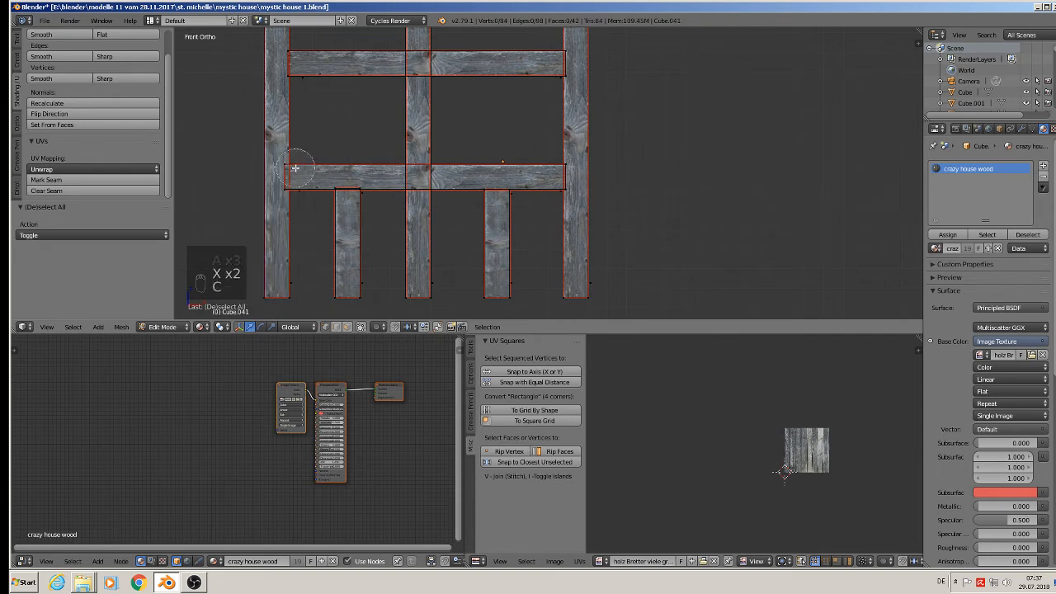
left_click(294, 182)
right_click(294, 182)
left_click_drag(323, 180, 323, 180)
key("Tab")
scroll(406, 177, "down", 7)
scroll(428, 173, "up", 7)
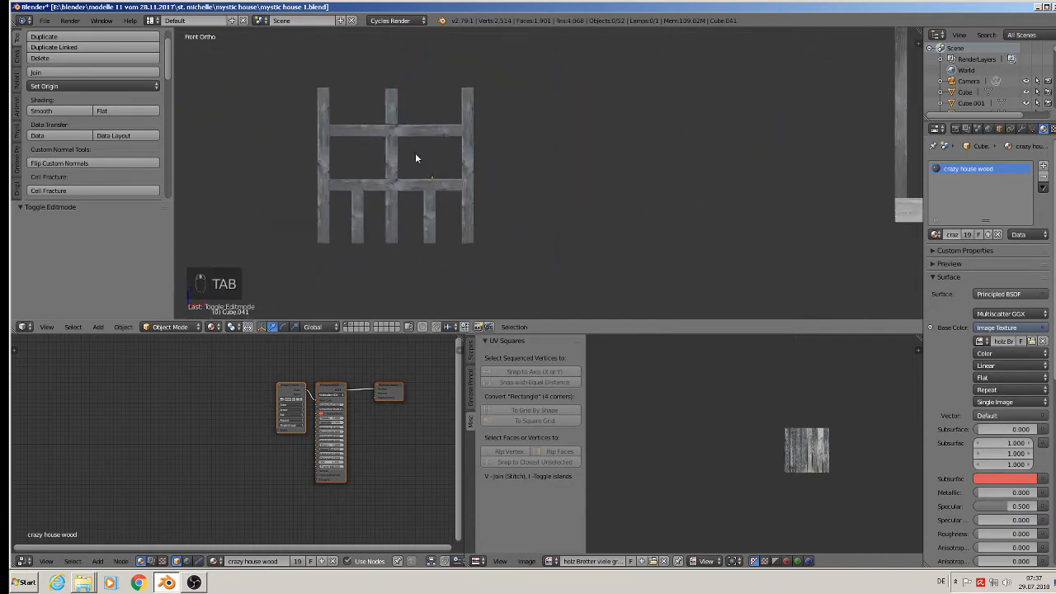
scroll(393, 119, "down", 8)
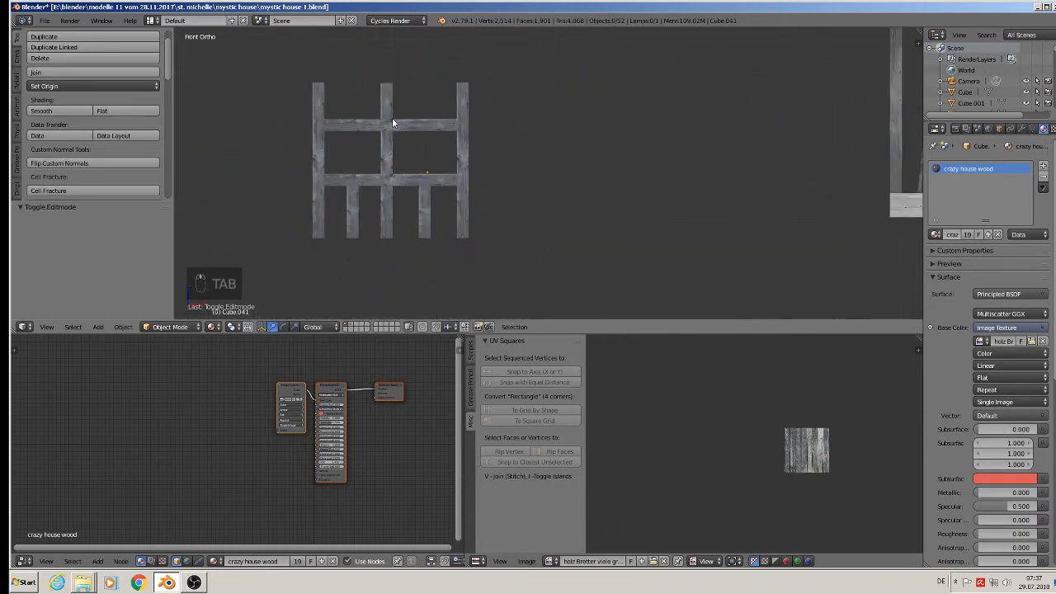
Step: Scale the small wood-textured window frame uniformly by 1.387
right_click(399, 130)
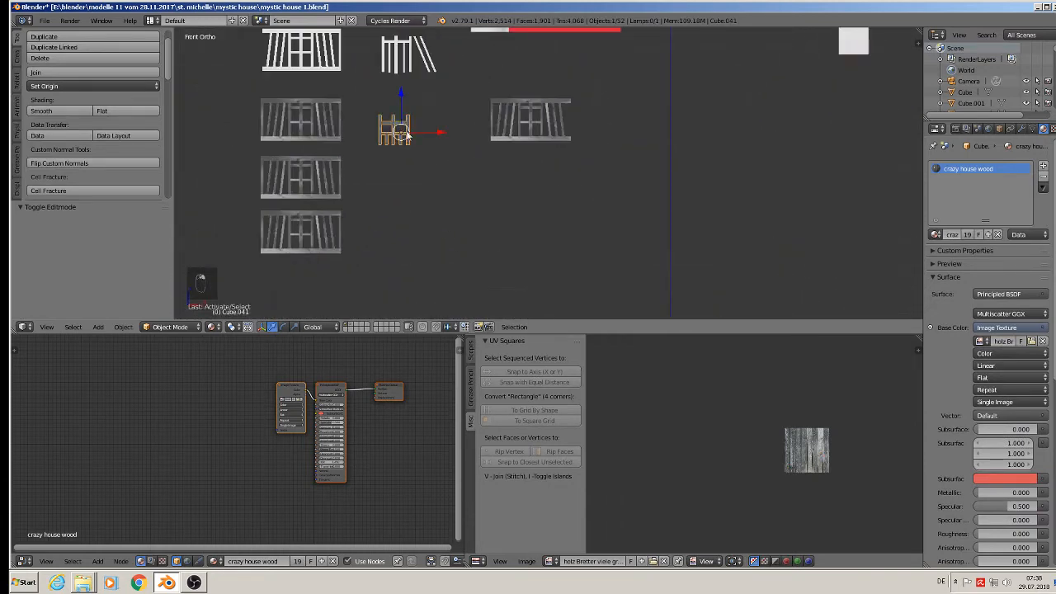
key("s")
left_click(425, 147)
scroll(427, 146, "down", 2)
scroll(428, 146, "down", 1)
middle_click_drag(428, 145, 400, 233, "shift")
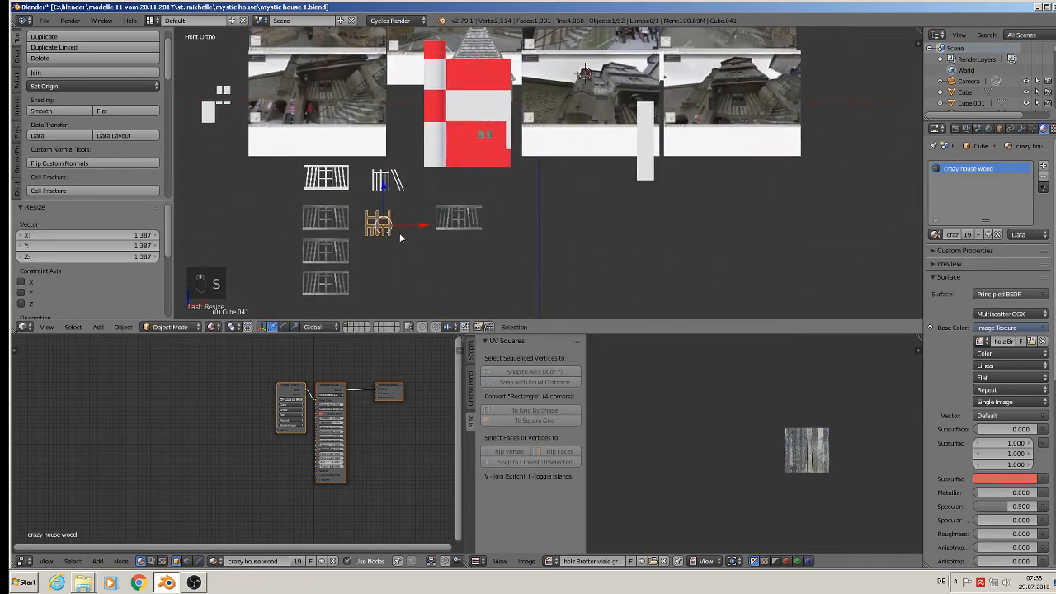
Step: Narrow the small wood-textured window frame by scaling it 0.682 along X
scroll(565, 100, "up", 4)
scroll(470, 208, "down", 3)
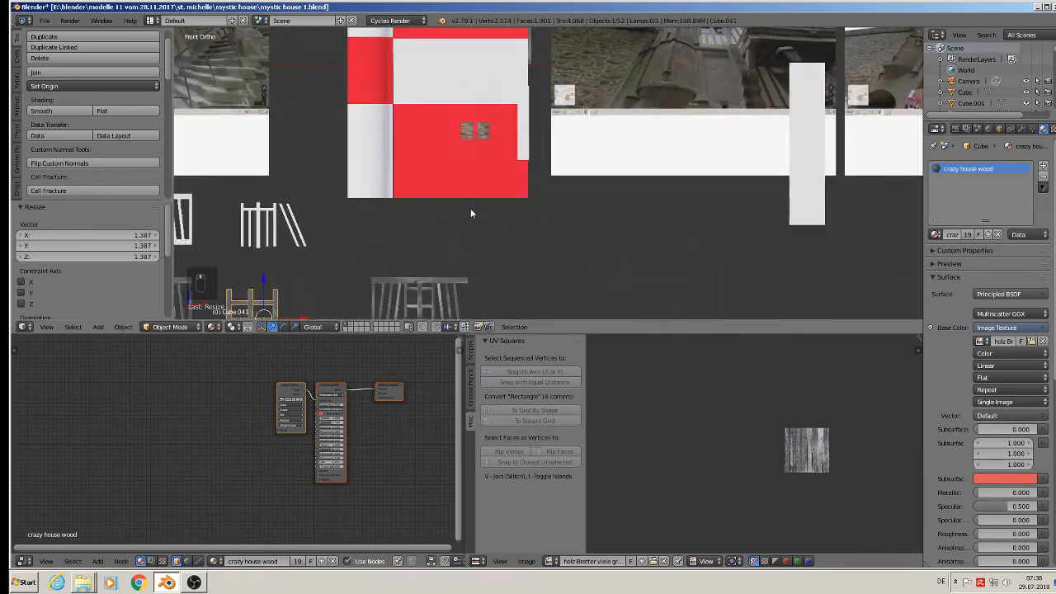
scroll(467, 210, "up", 3)
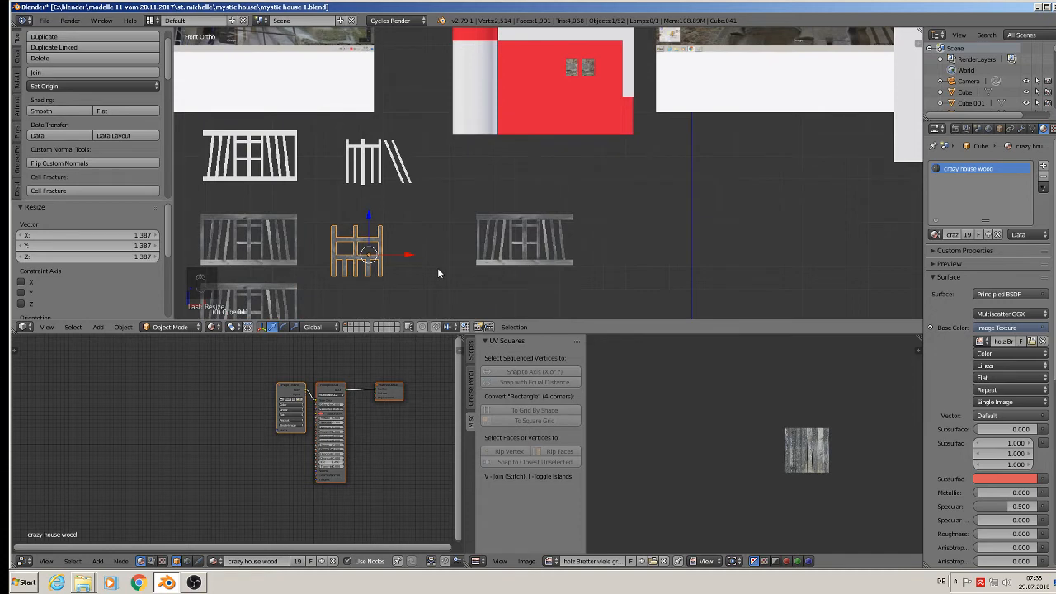
key("s")
key("x")
left_click(415, 266)
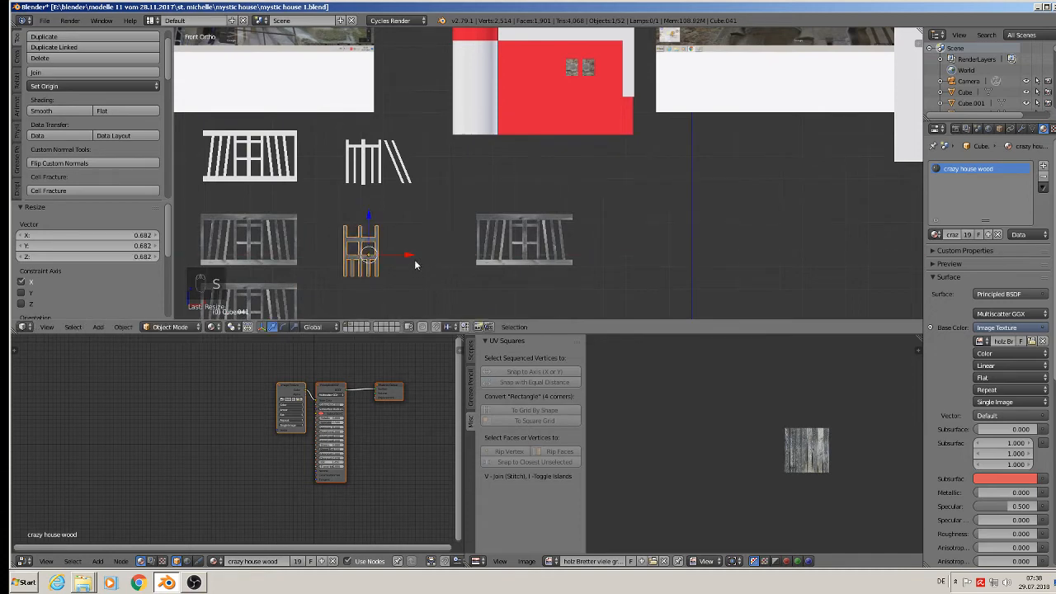
Step: Deselect all objects and save the mystic house file
scroll(415, 264, "down", 3)
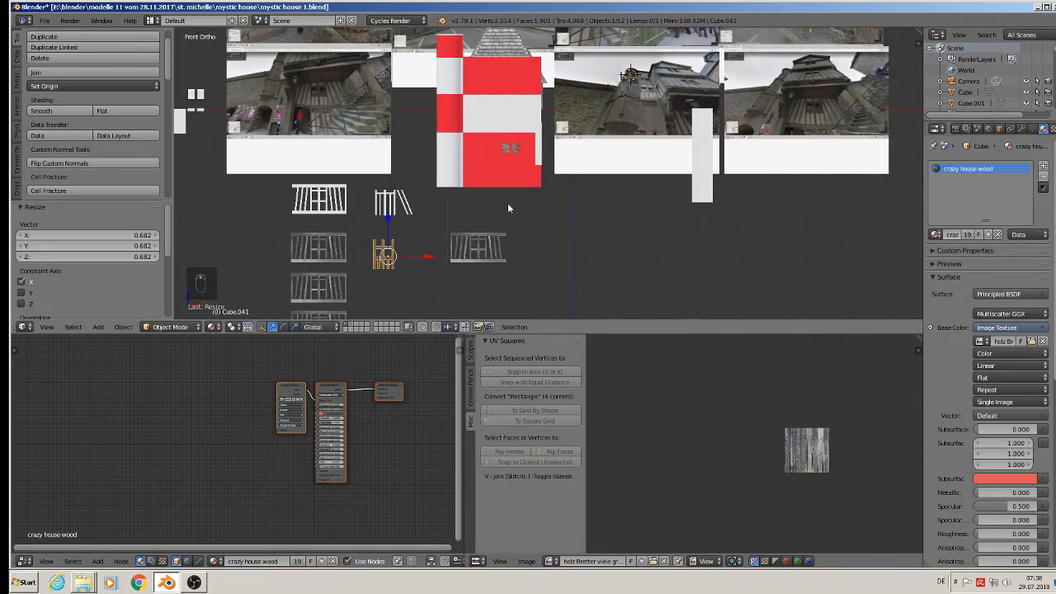
middle_click_drag(485, 261, 450, 260, "shift")
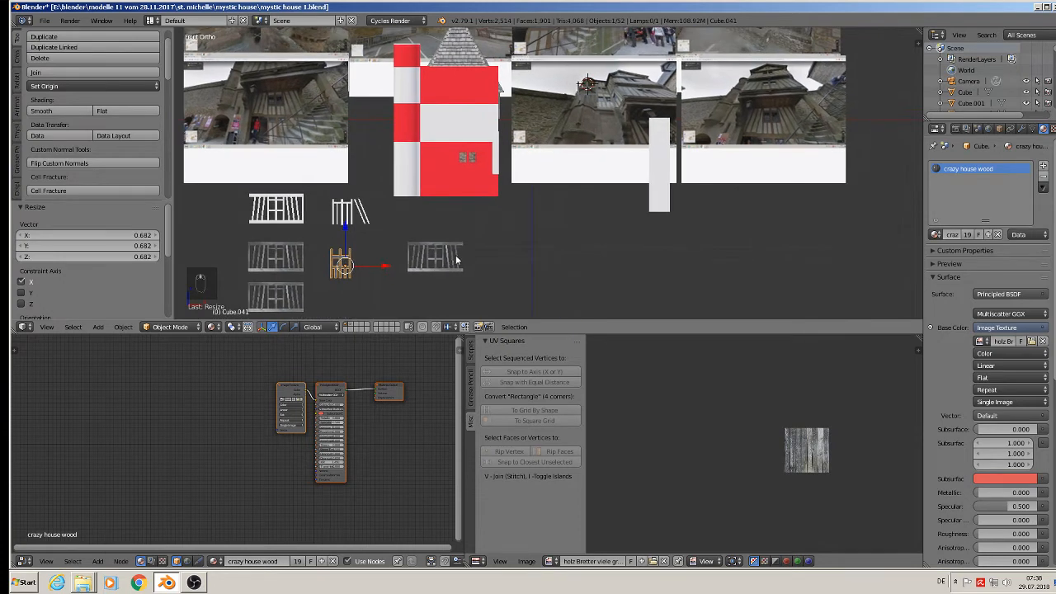
key("a")
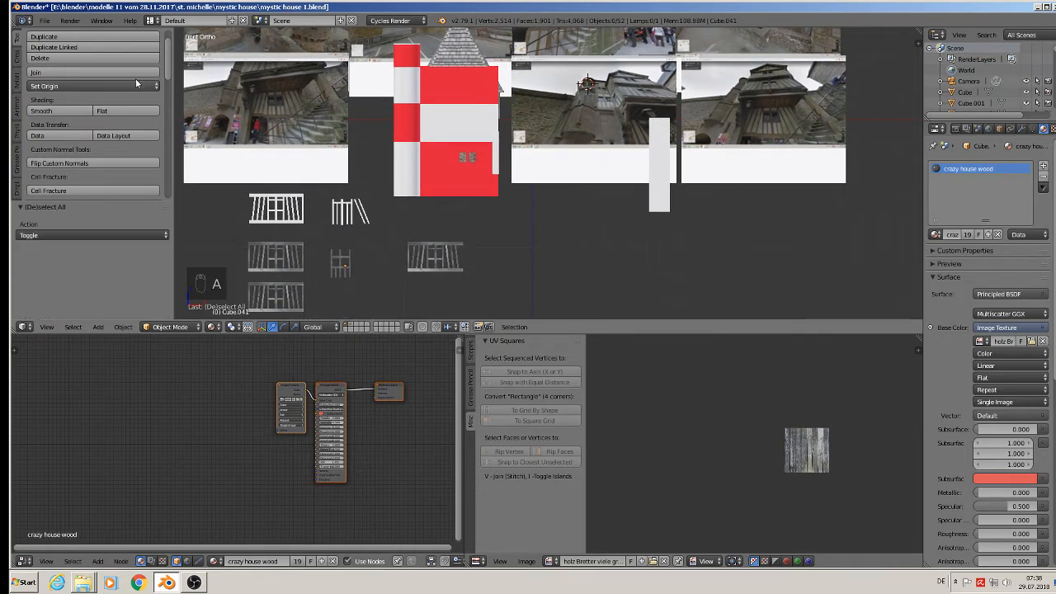
left_click(45, 20)
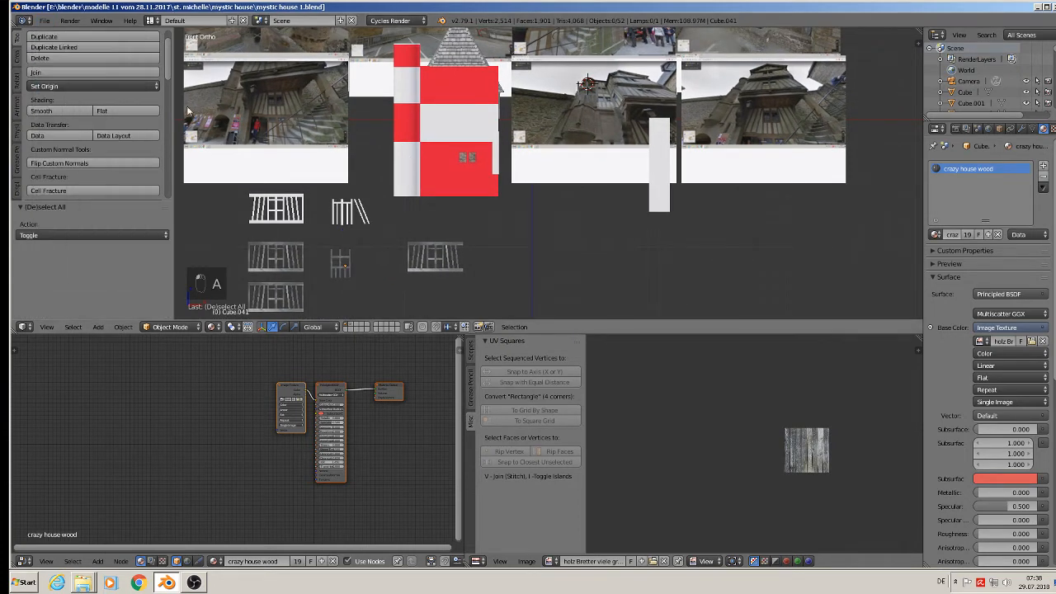
Step: Duplicate the white post frame with its two slanted posts 0.406 along X and join the copies into one object
scroll(254, 124, "up", 2)
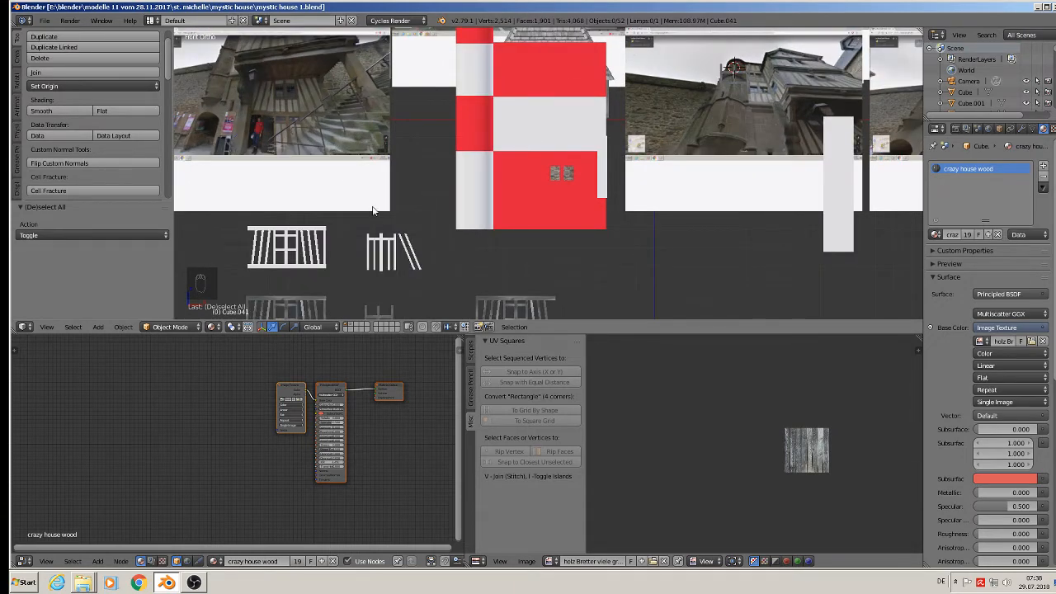
scroll(380, 281, "up", 3)
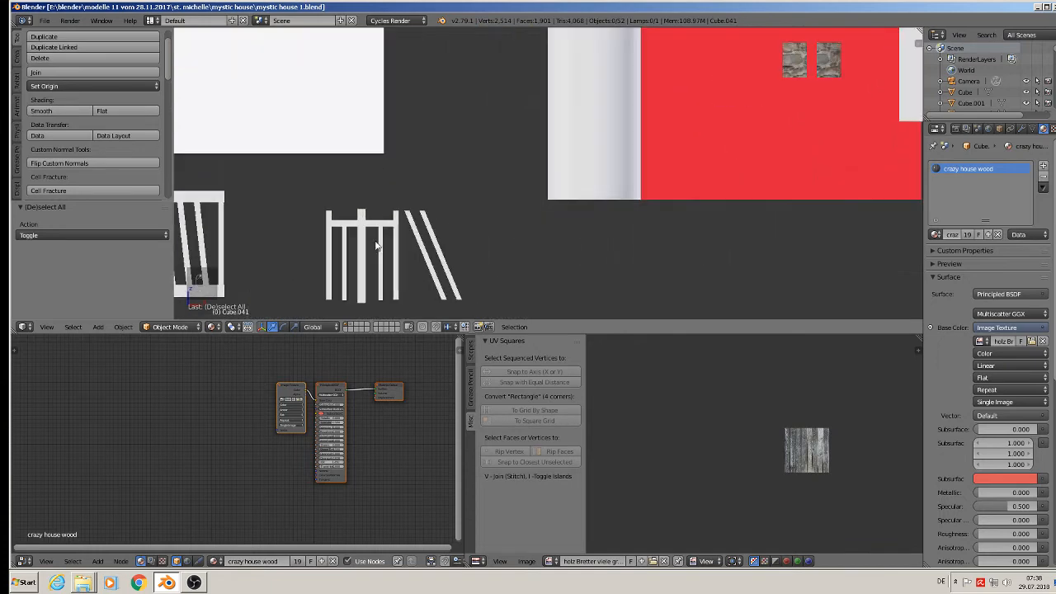
right_click(398, 227)
scroll(400, 232, "up", 3)
middle_click_drag(400, 233, 452, 143, "shift")
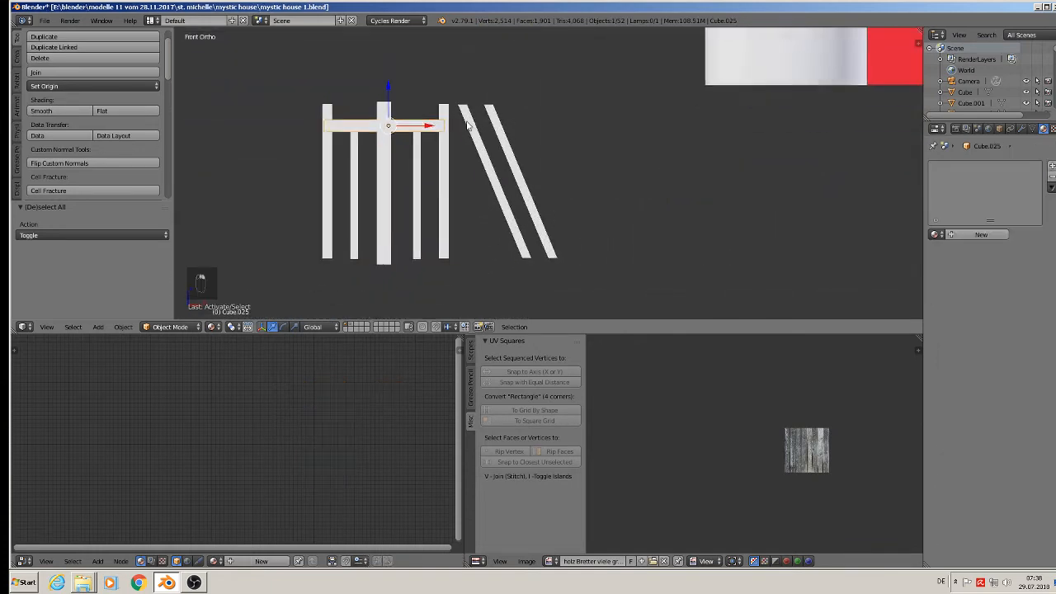
scroll(465, 138, "down", 3)
key("a")
key("b")
left_click_drag(557, 238, 372, 126)
key("shift+d")
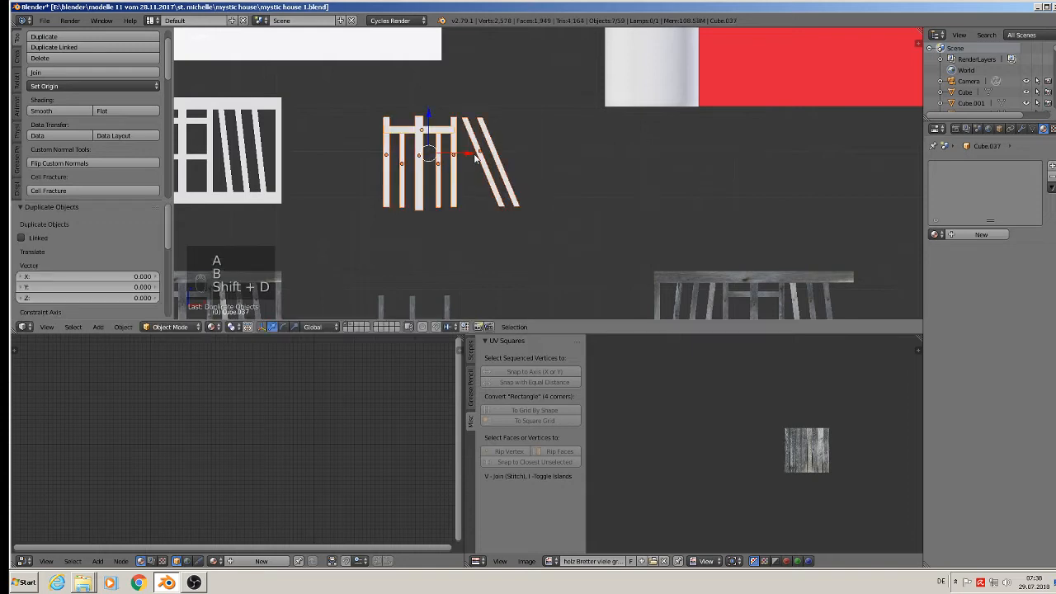
key("x")
left_click(647, 170)
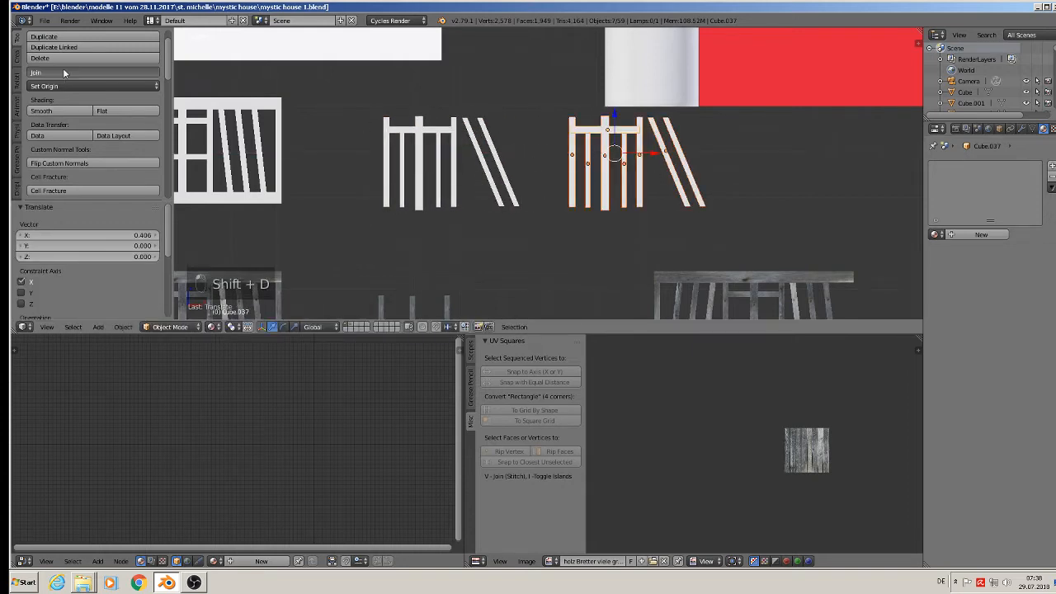
left_click(66, 71)
Step: Level the bottom ends of all posts in the joined copy by scaling their vertices to 0 along Z
middle_click_drag(782, 173, 588, 218, "shift")
scroll(577, 194, "up", 3)
key("Tab")
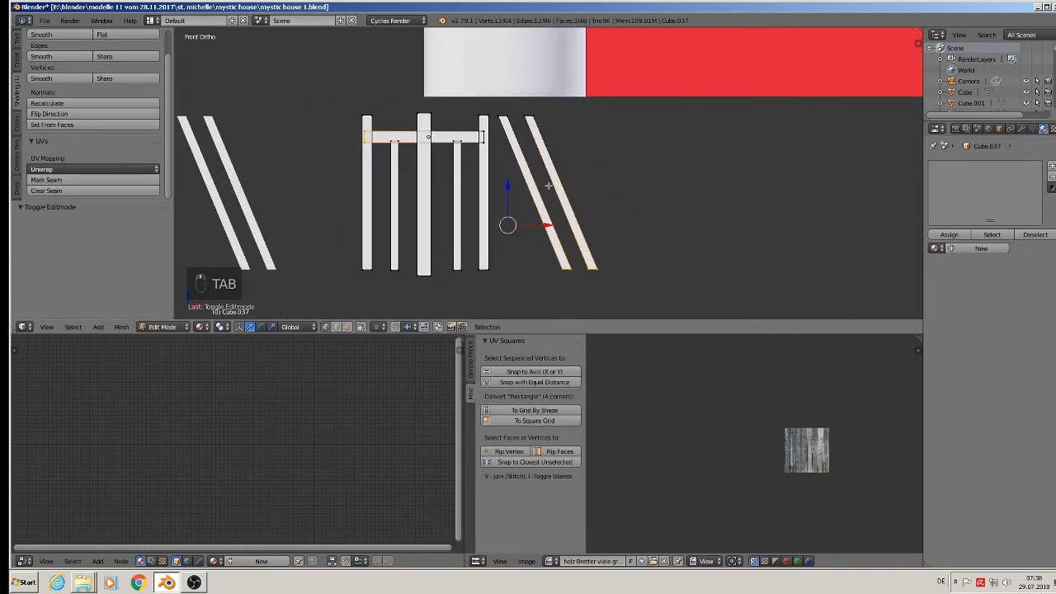
scroll(522, 181, "up", 1)
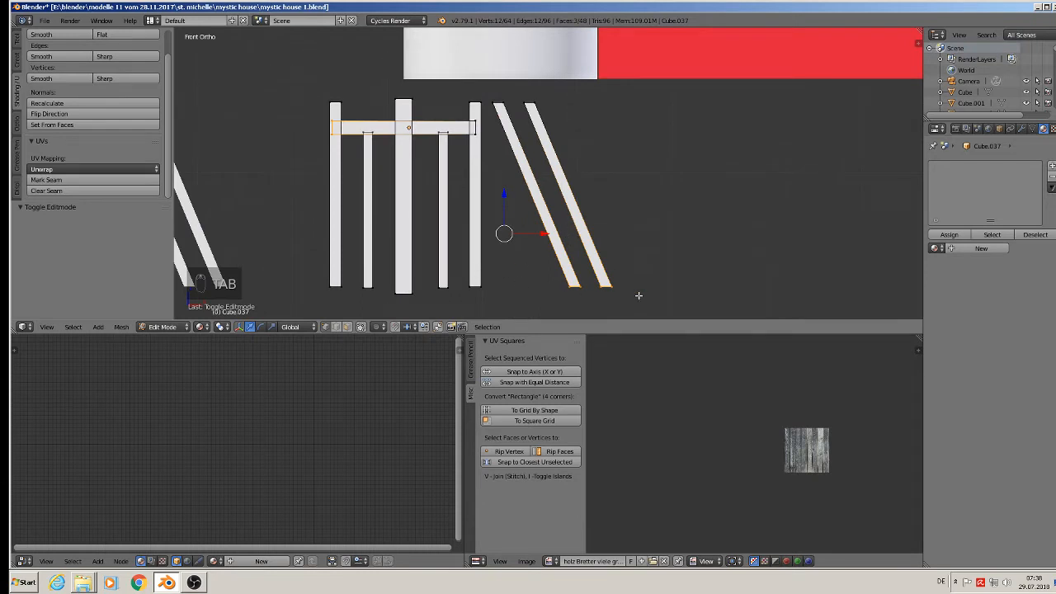
key("a")
key("c")
left_click_drag(629, 288, 301, 281)
right_click(302, 280)
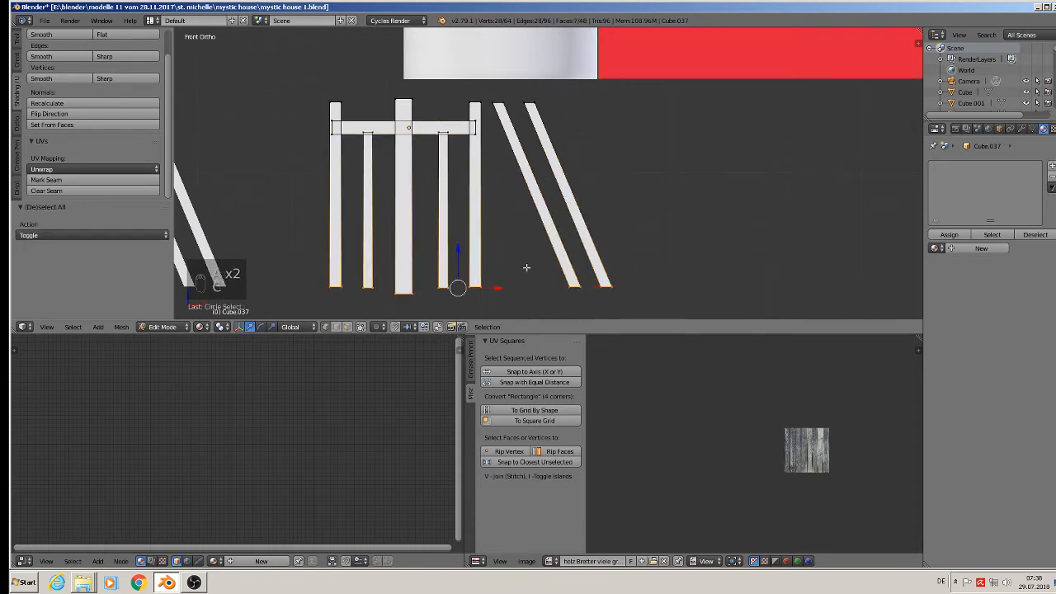
key("s")
key("z")
key("0")
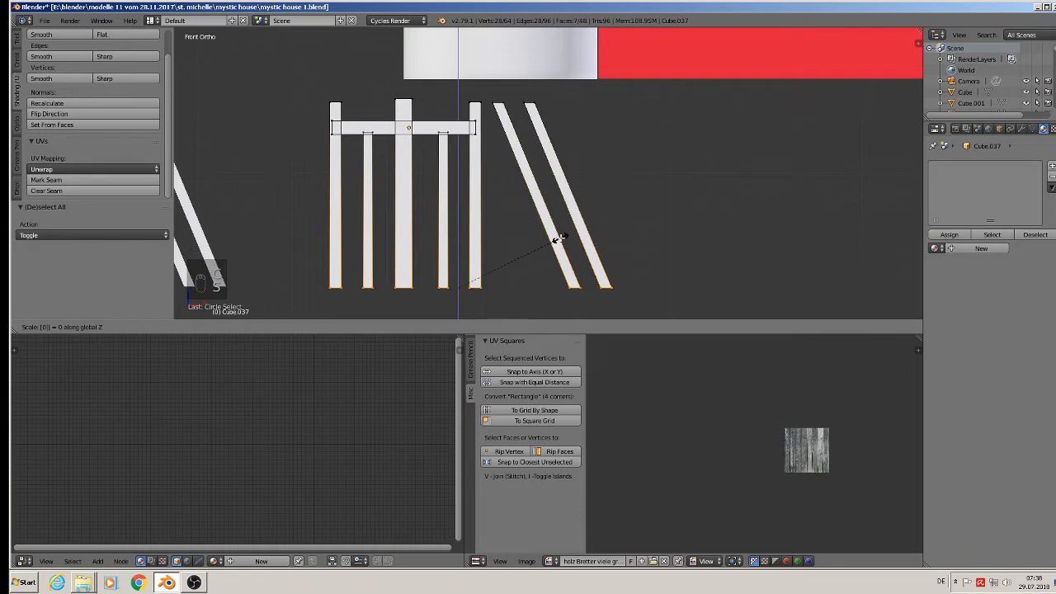
left_click(439, 174)
Step: Shorten the crossbar's right end along X to the right post's inner edge
scroll(410, 154, "up", 2)
key("a")
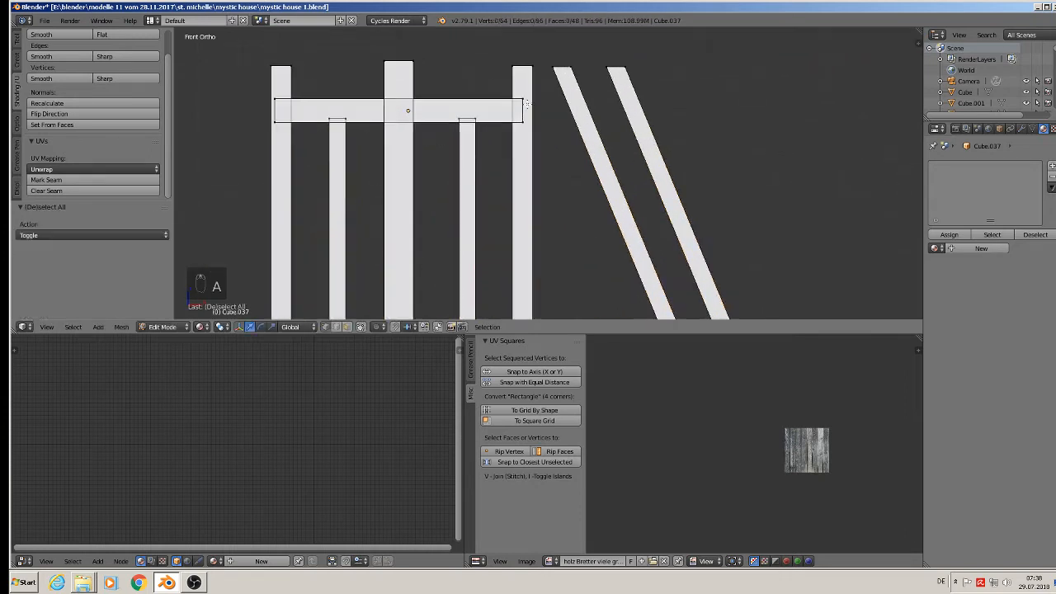
key("c")
right_click(532, 121)
mouse_move(536, 109)
left_mouse_down()
mouse_move(532, 121)
mouse_move(548, 111)
left_mouse_up()
key("a")
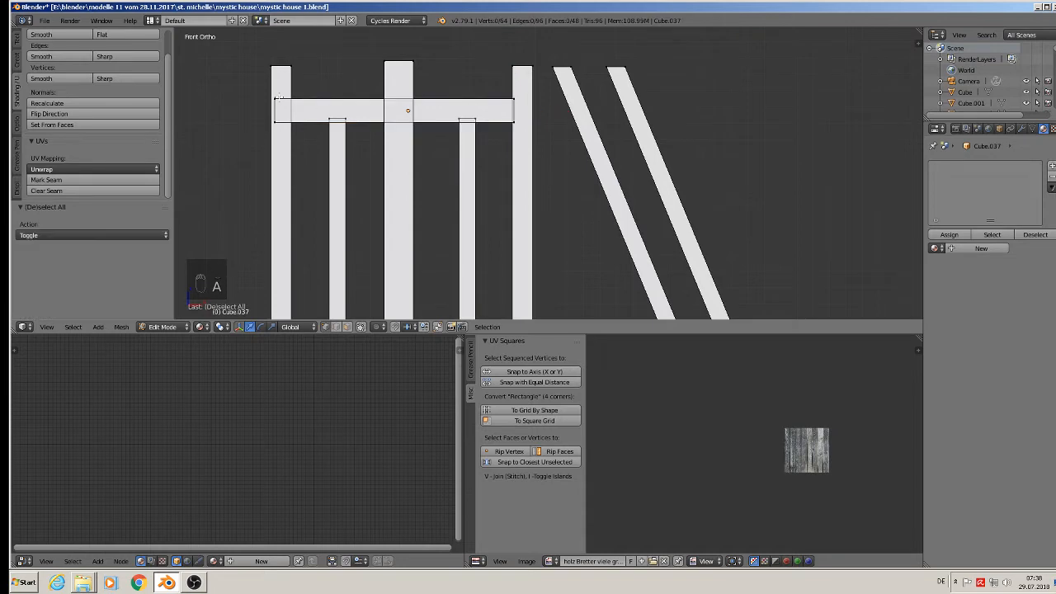
Step: Shorten the crossbar's left end along X to the left post's inner edge
key("c")
mouse_move(274, 100)
left_mouse_down()
mouse_move(273, 124)
mouse_move(335, 108)
left_mouse_up()
right_click(273, 124)
key("a")
Step: Lower the top ends of the two narrow posts along Z toward the crossbar's lower edge
key("c")
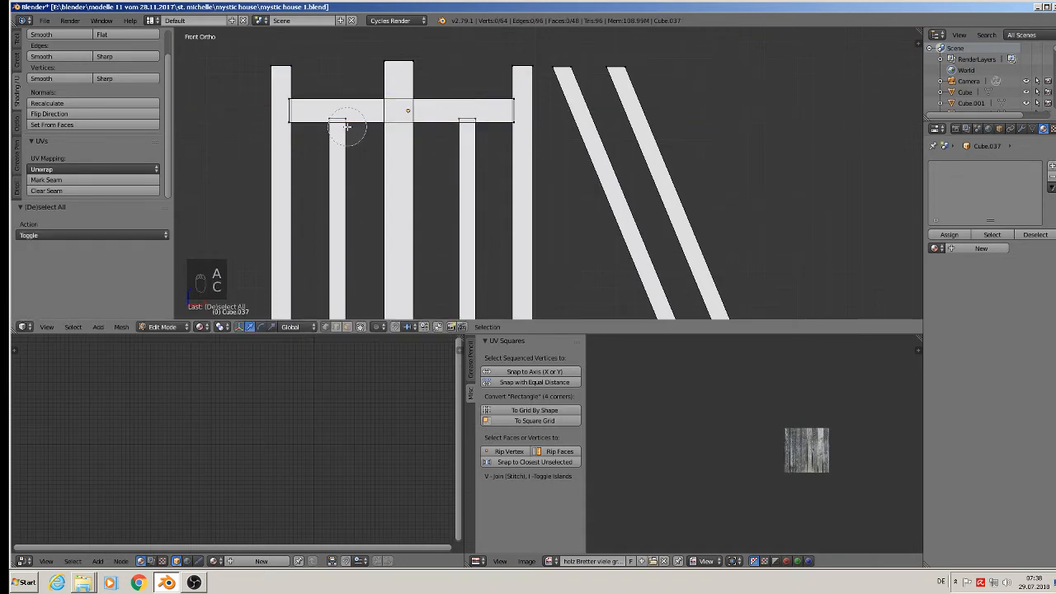
left_click(338, 124)
left_click(468, 119)
left_click_drag(403, 83, 403, 85)
key("a")
Step: Mark seams on all edges of the joined post frame and leave mesh editing
key("a")
key("a")
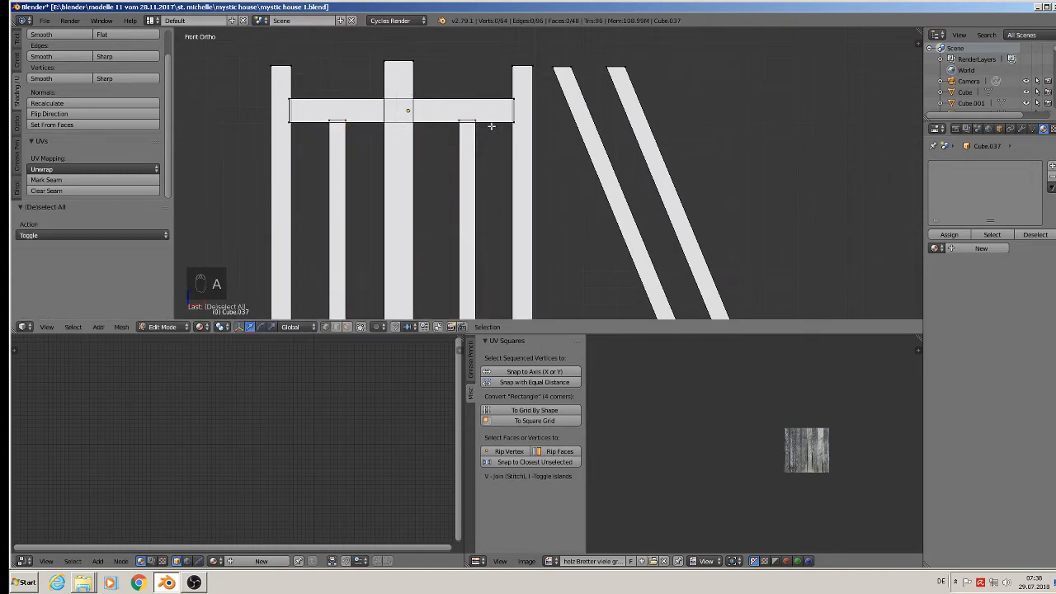
left_click(71, 180)
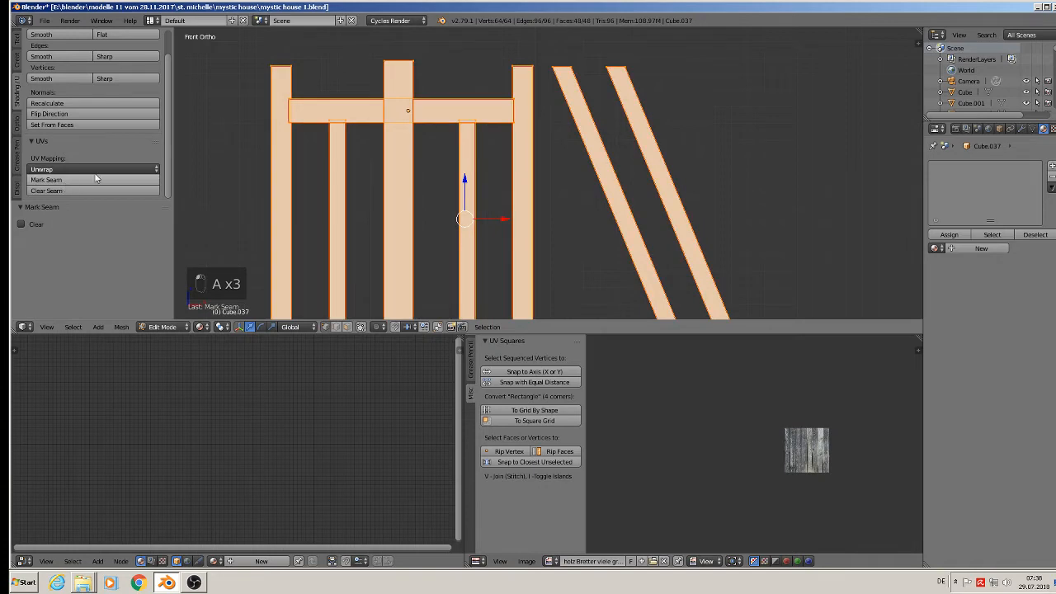
scroll(359, 134, "down", 3)
key("Tab")
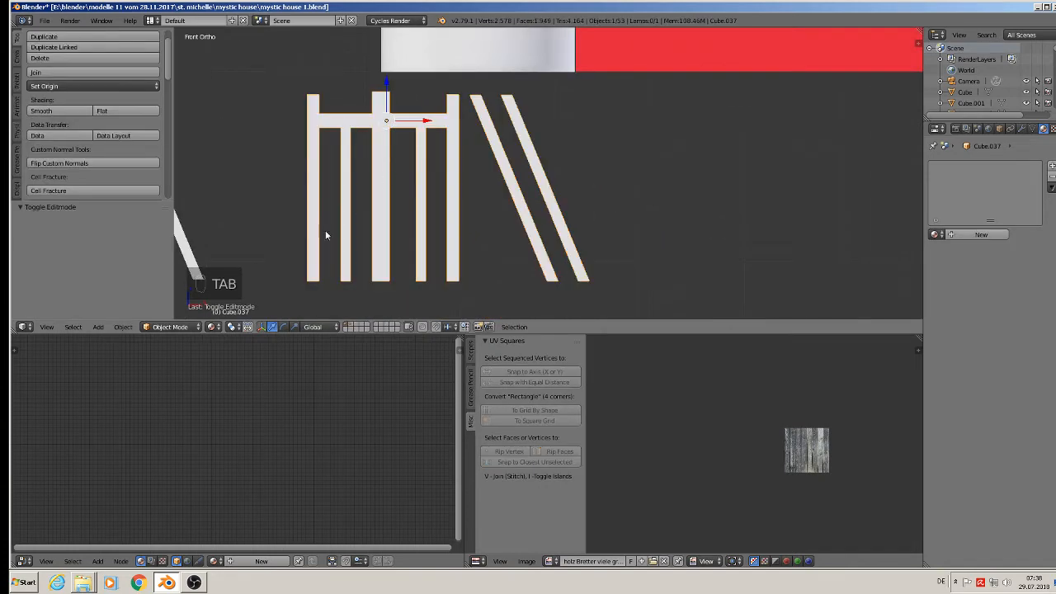
Step: Apply rotation and scale to the joined post frame and unwrap its whole mesh
left_click(123, 327)
mouse_move(159, 243)
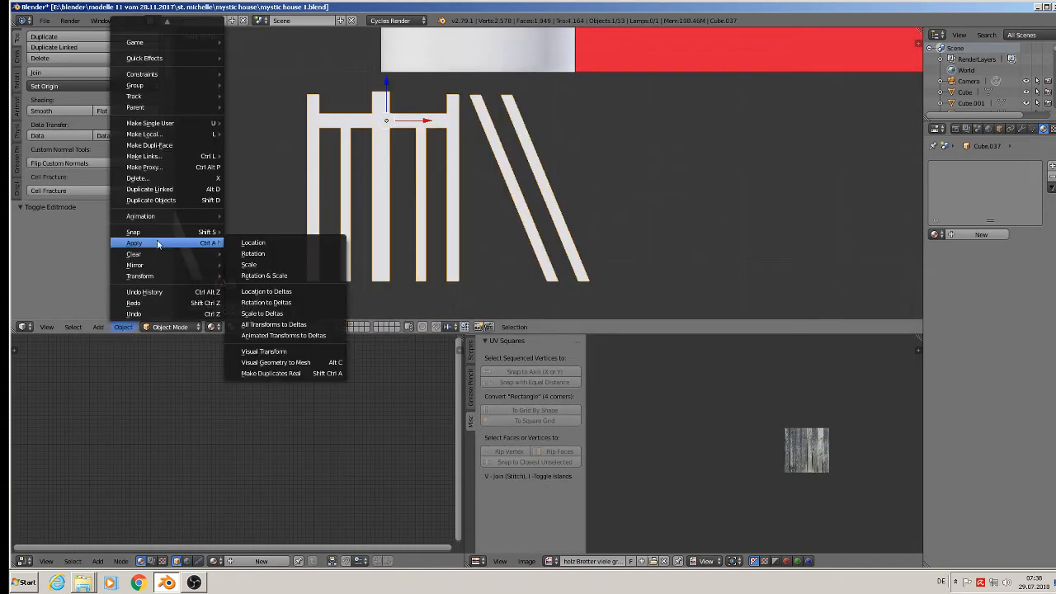
left_click(266, 274)
key("Tab")
key("u")
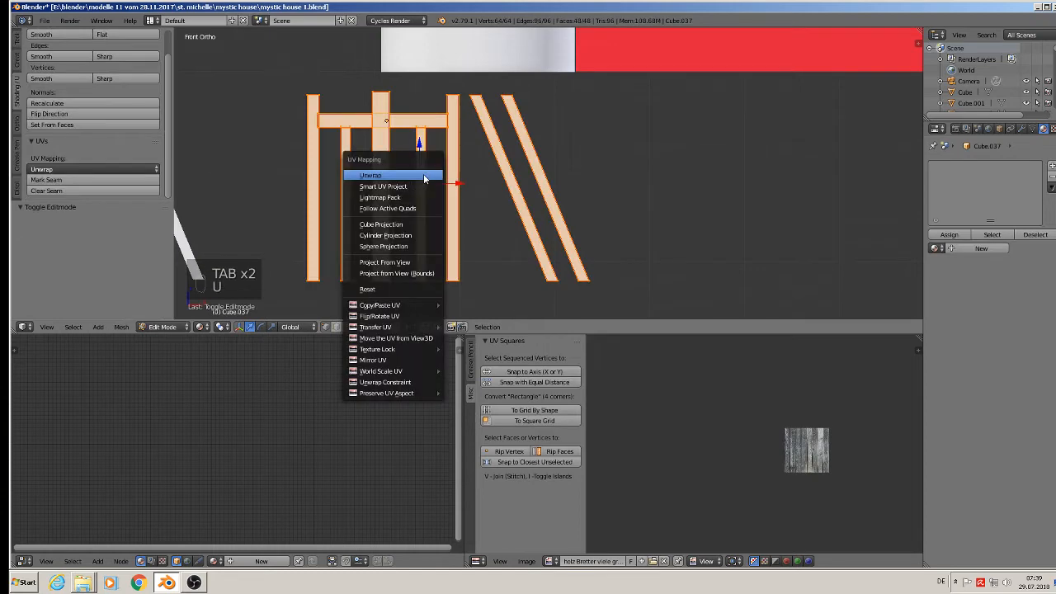
left_click(413, 172)
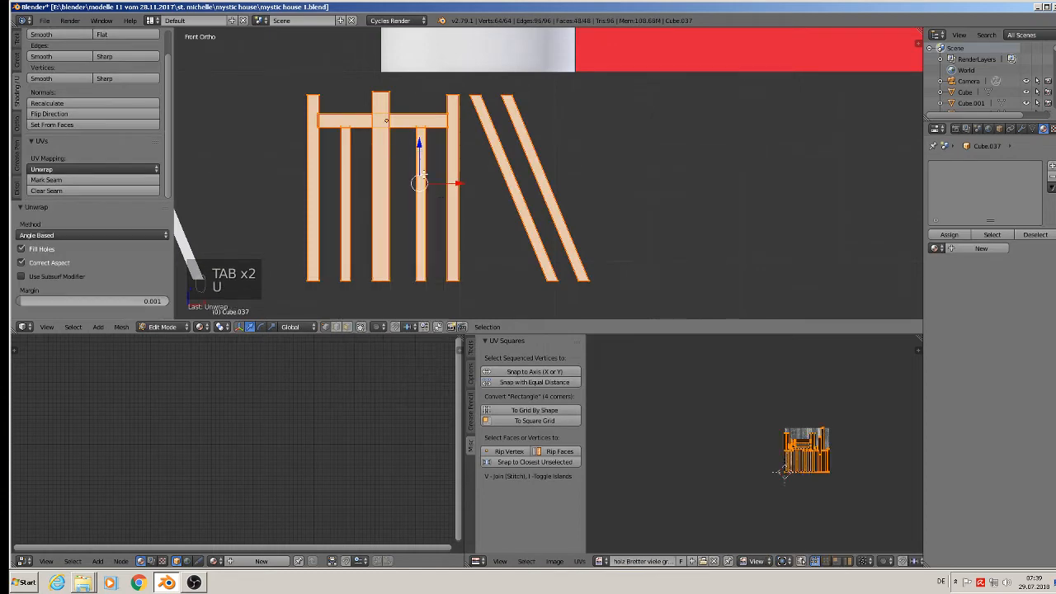
Step: Assign the existing crazy house wood material to the joined post frame and leave mesh editing
left_click(936, 248)
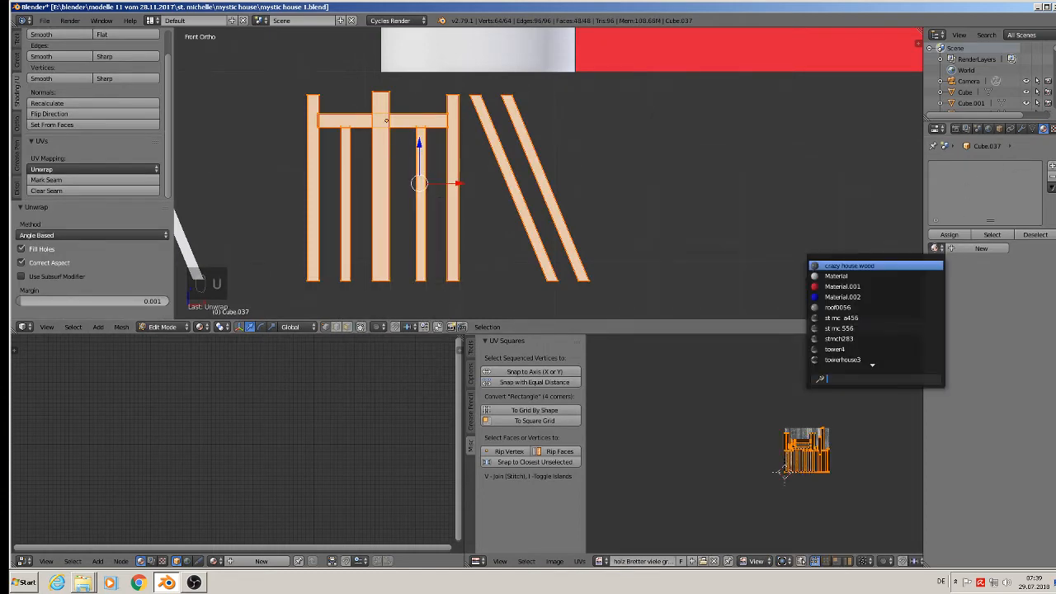
left_click(894, 265)
key("Tab")
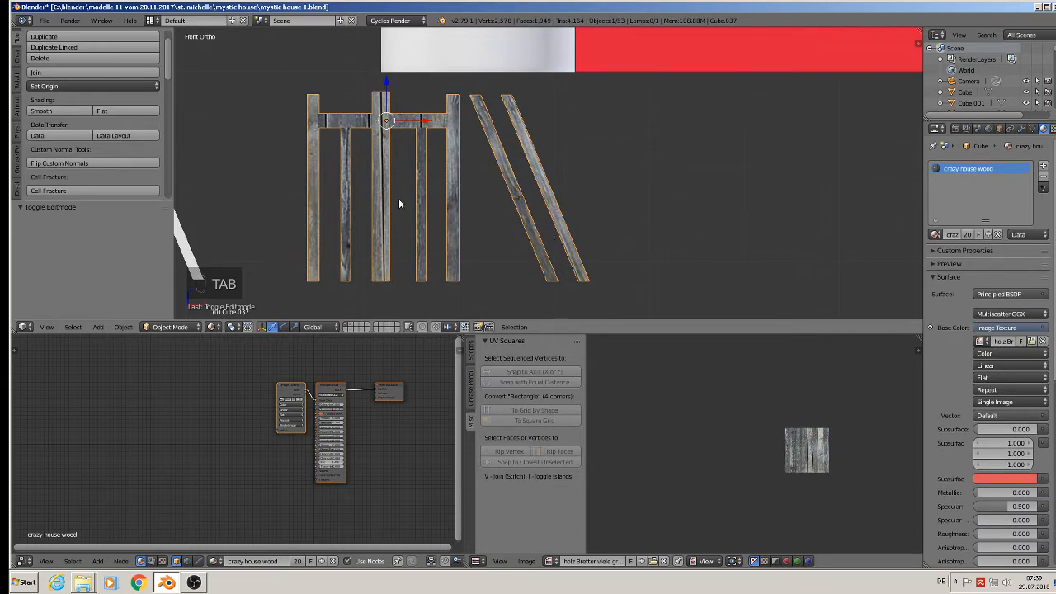
Step: Move the UV island of the wide centre post's front face onto the light plank of the wood texture
scroll(805, 434, "up", 6)
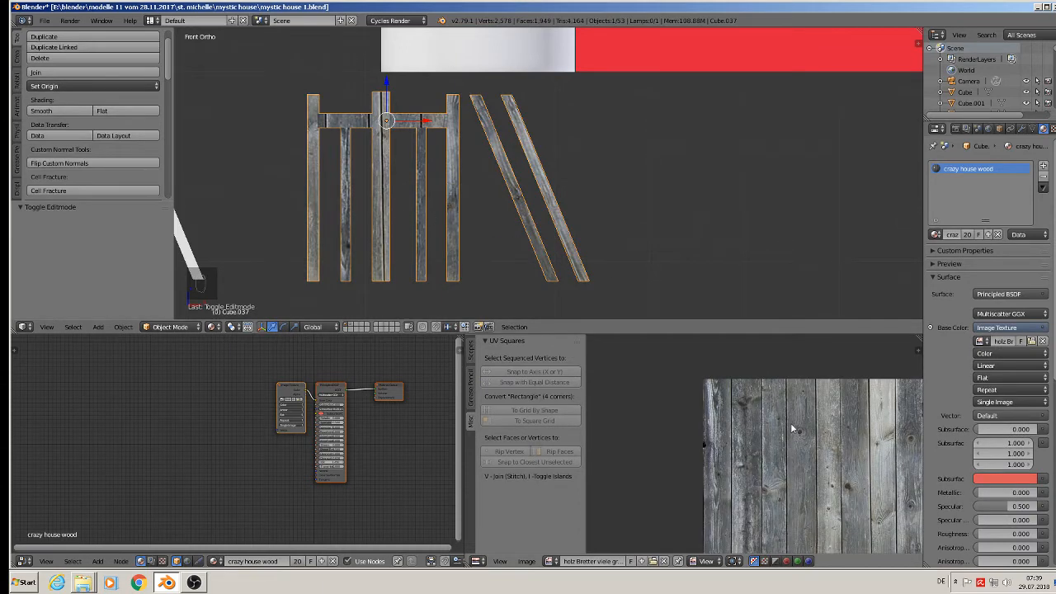
scroll(791, 429, "down", 4)
key("Tab")
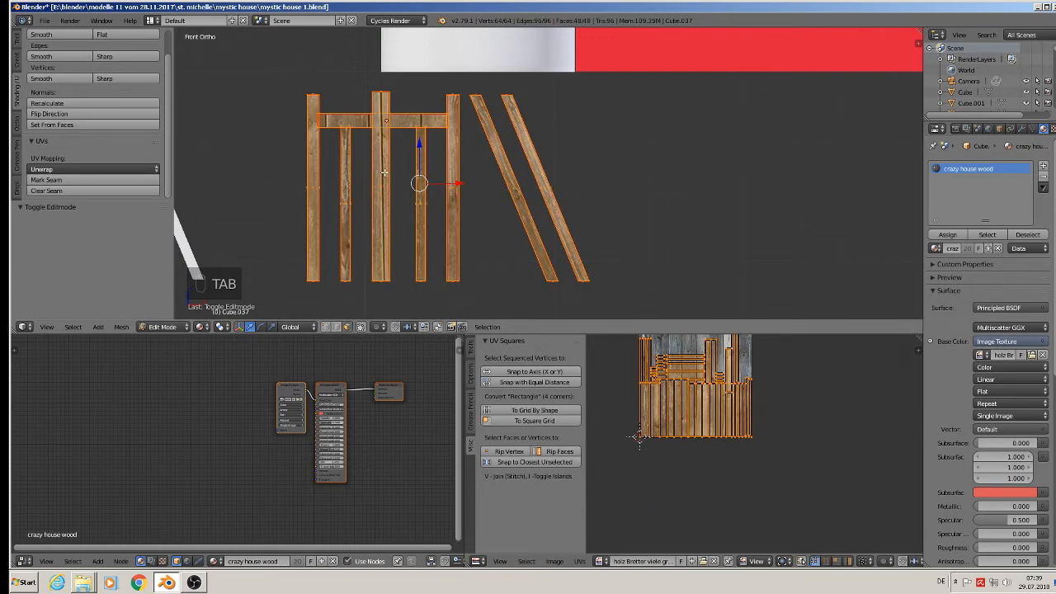
right_click(384, 173)
middle_click_drag(789, 433, 784, 468)
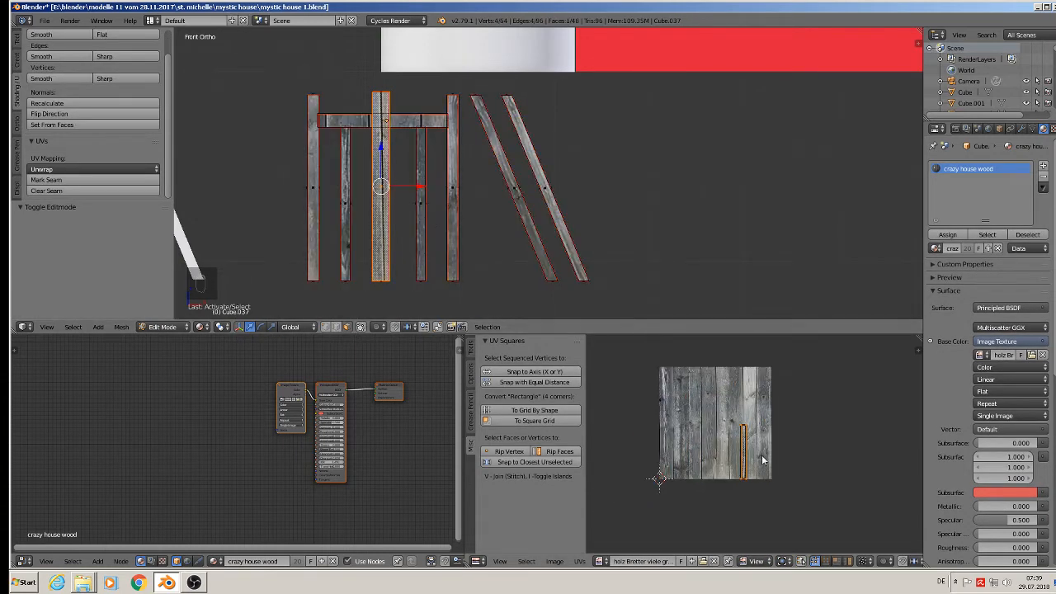
key("g")
left_click(769, 445)
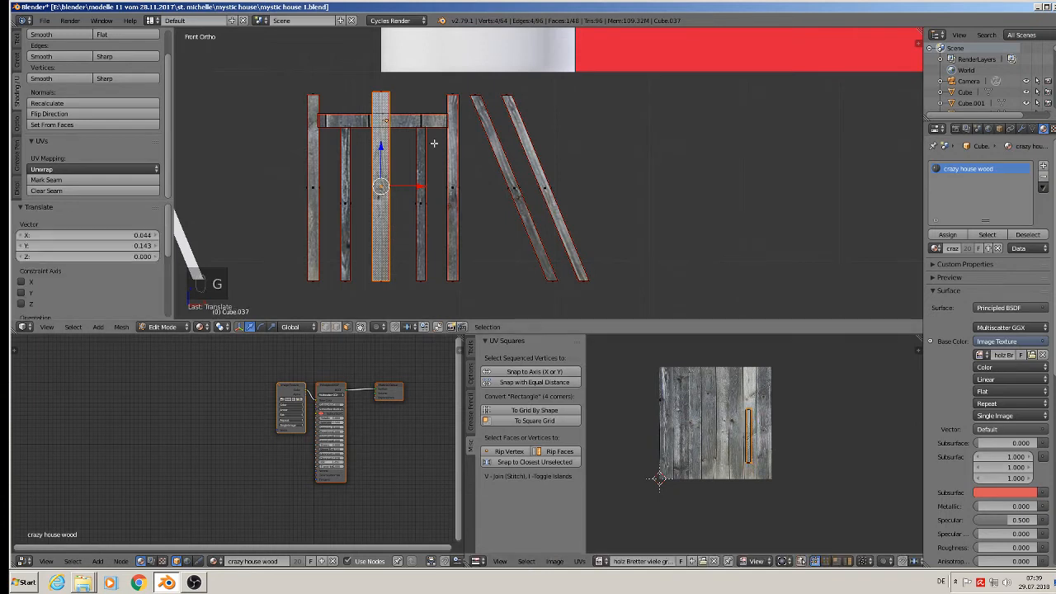
Step: Rotate the UVs of the crossbar's front face by 90° so the grain runs lengthwise, and leave mesh editing
right_click(421, 122)
right_click(346, 122)
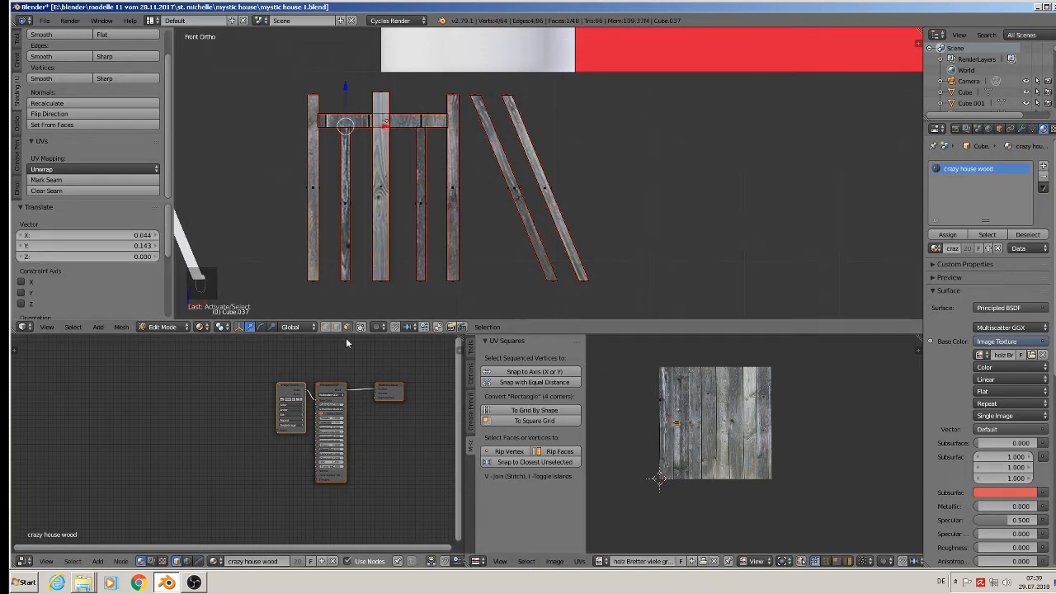
key("l")
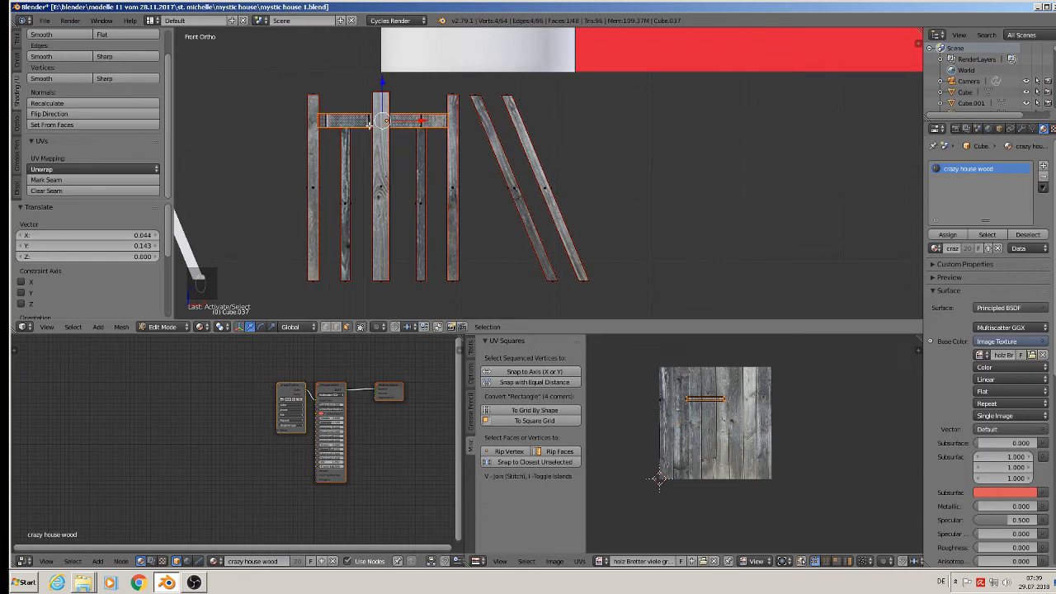
key("r")
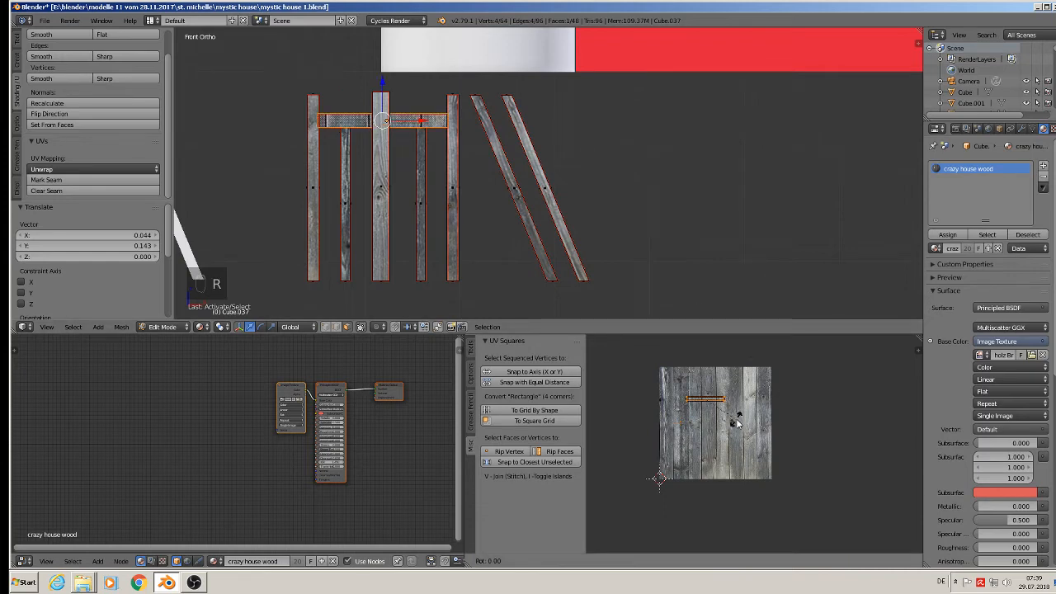
key("9")
key("0")
key("Return")
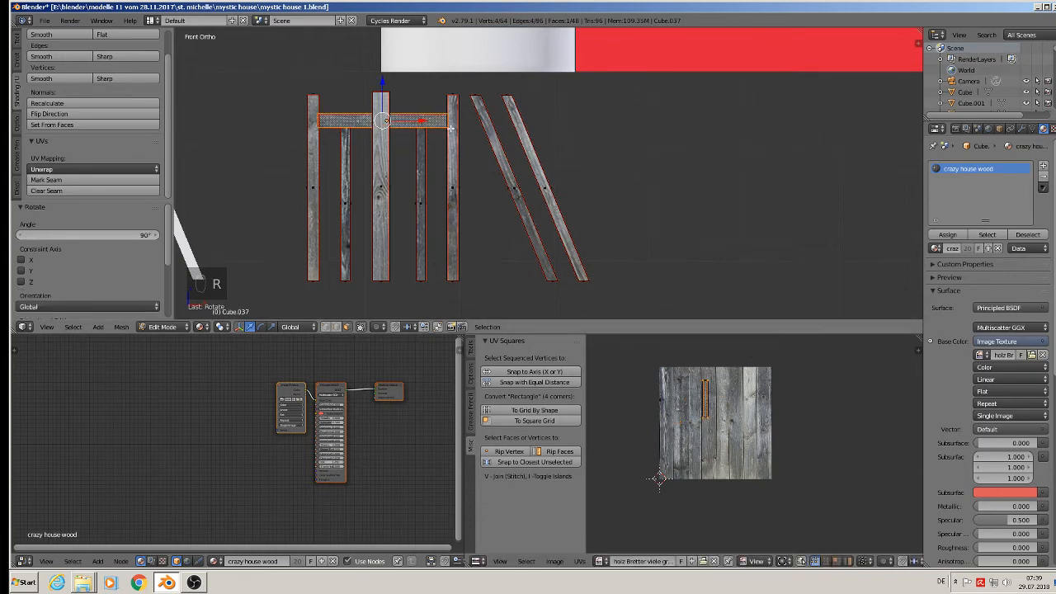
key("Tab")
Step: Move the textured post frame down beside the small textured window frame and save the file
scroll(567, 169, "down", 5)
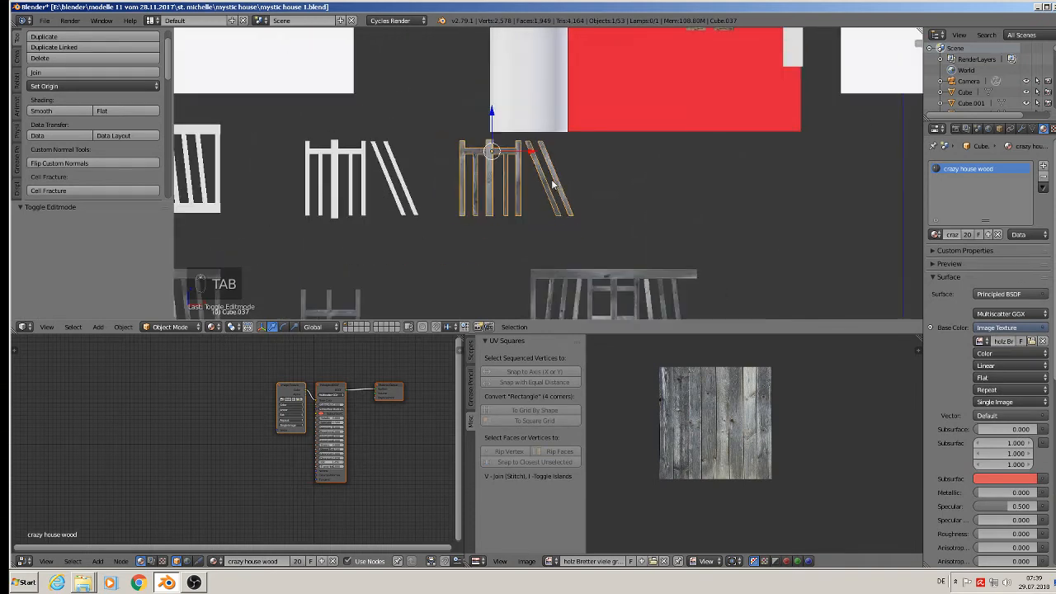
key("g")
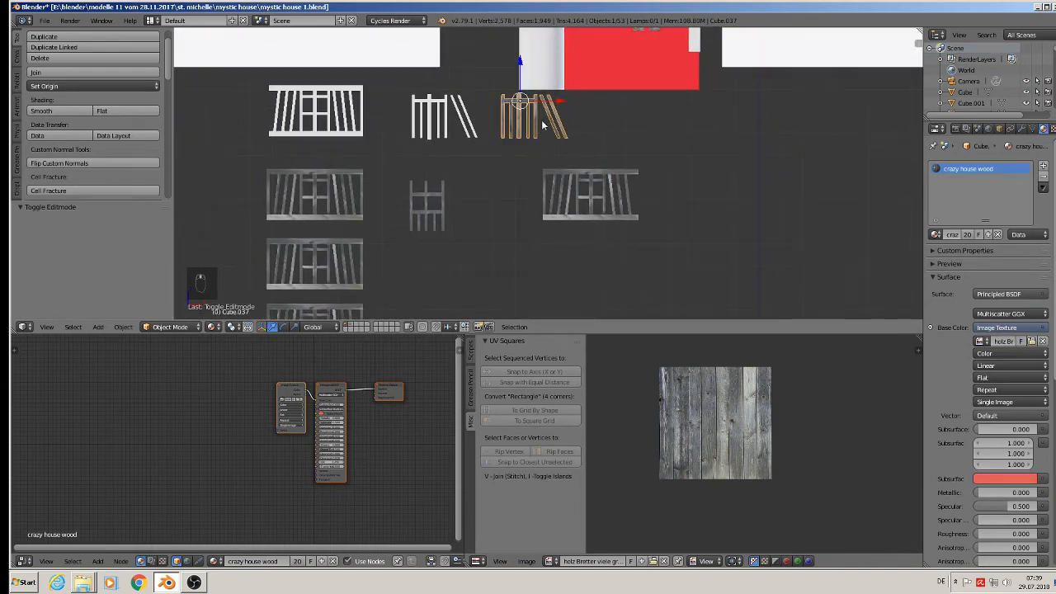
left_click(501, 207)
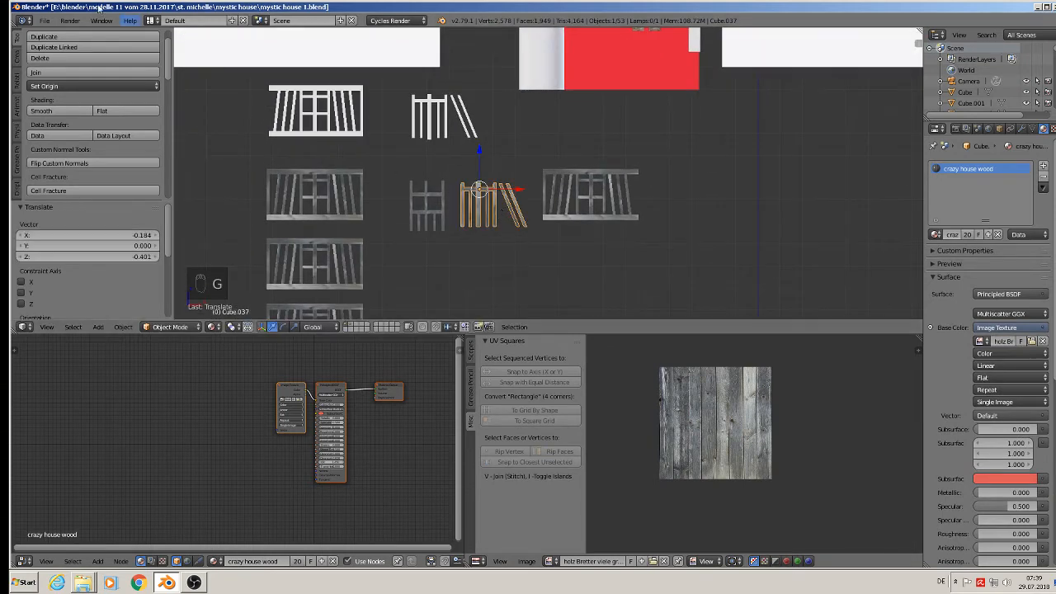
left_click(52, 24)
Step: Move all the white untextured post frames above the textured ones to layer 2
key("a")
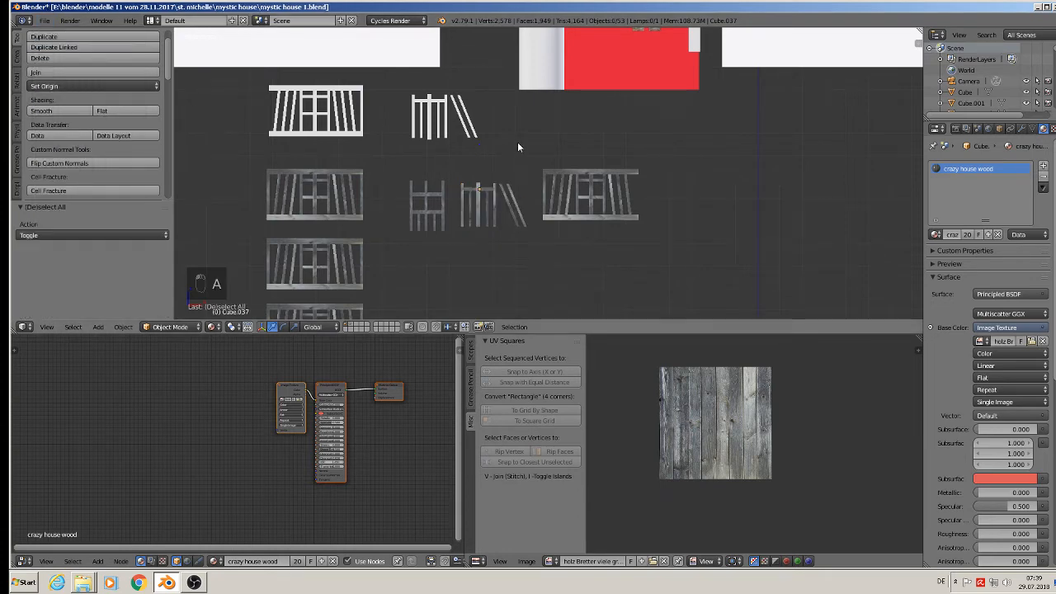
key("b")
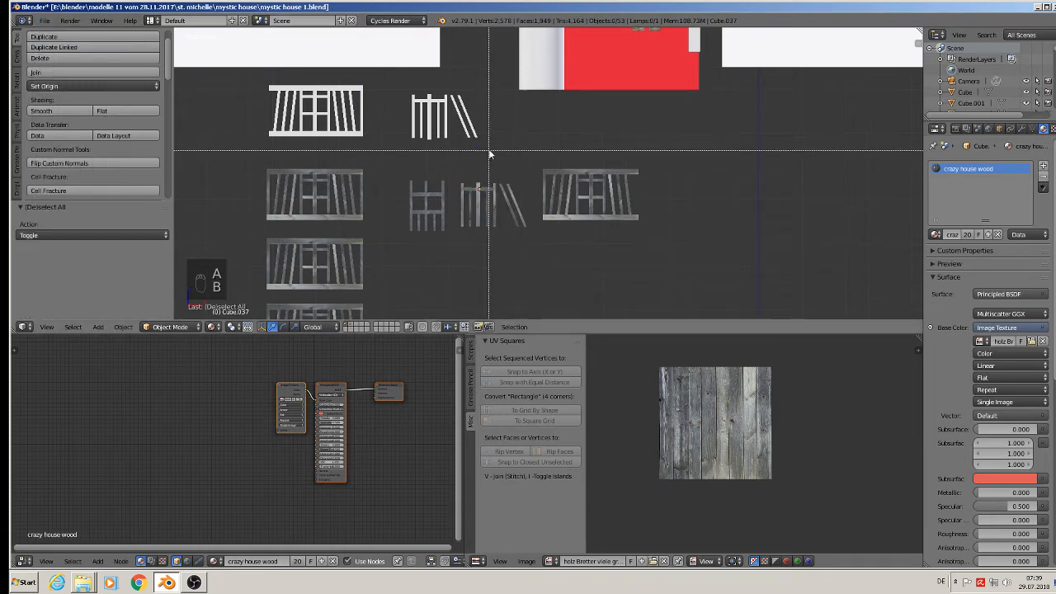
left_click_drag(497, 146, 237, 71)
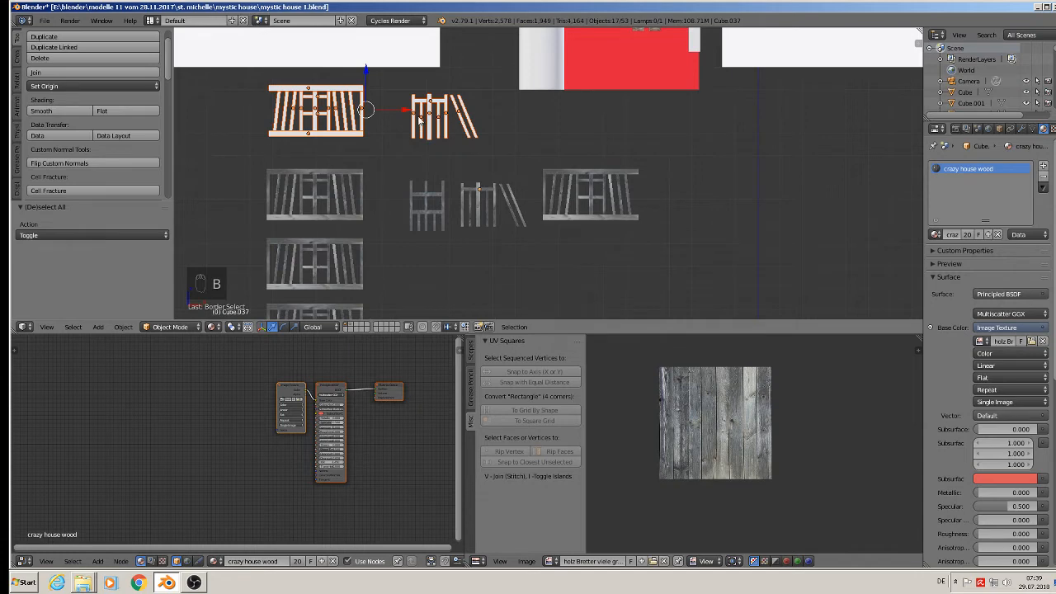
key("m")
left_click(508, 144)
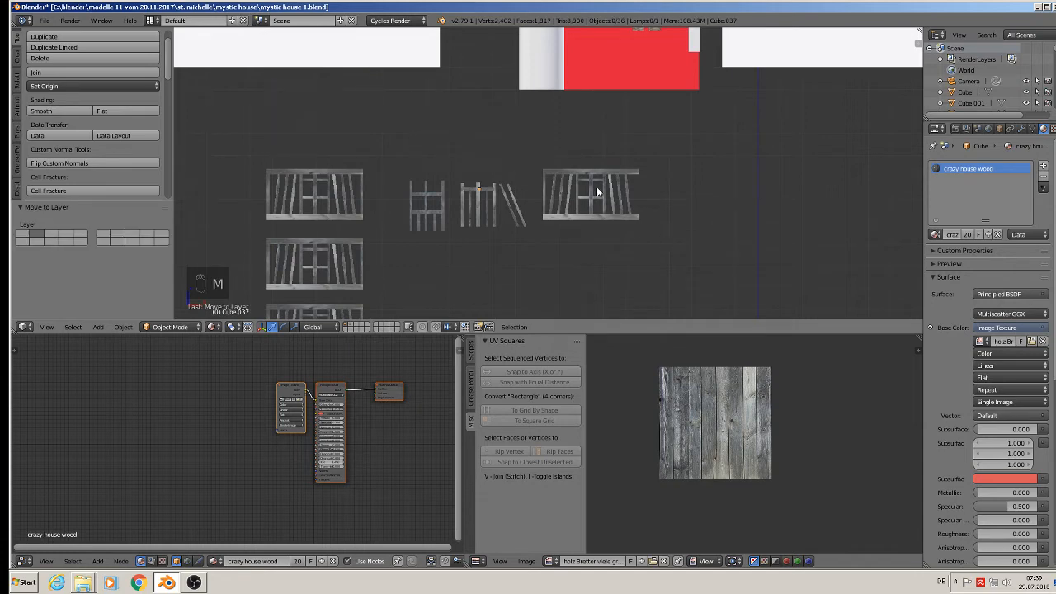
Step: Move the spare textured wall frame beside the slanted posts to layer 2
right_click(599, 192)
key("n")
key("n")
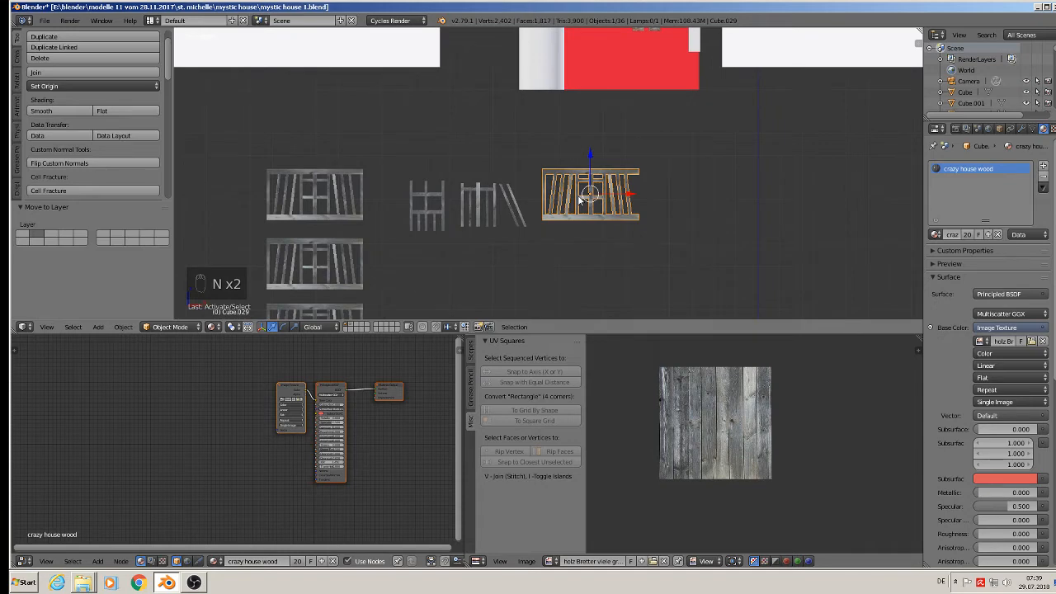
key("m")
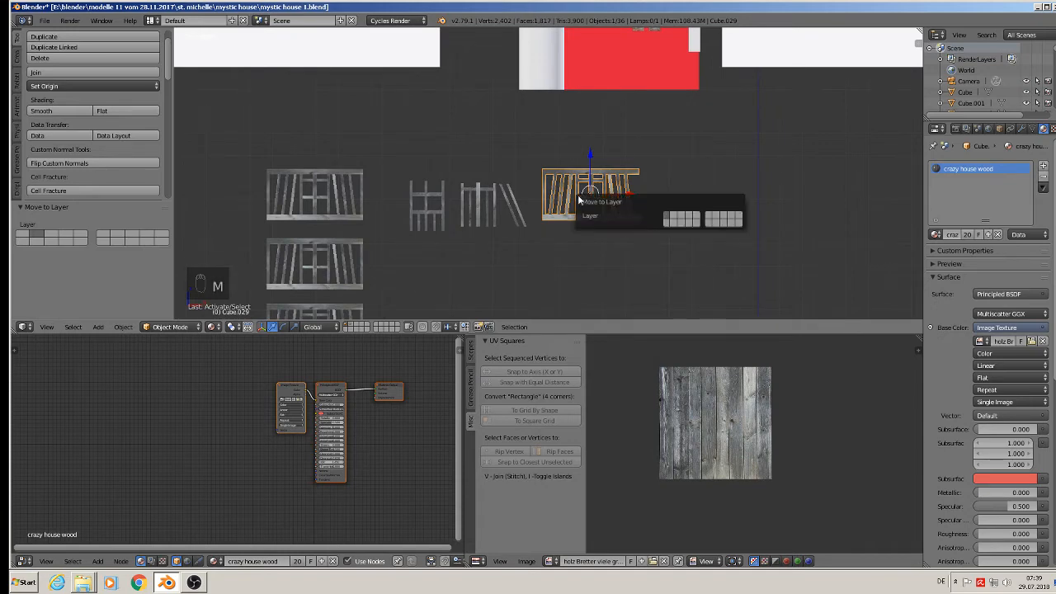
left_click(673, 216)
Step: Select the tall white box and the four small white boxes near the reference photos and move them to layer 2
scroll(472, 117, "down", 5)
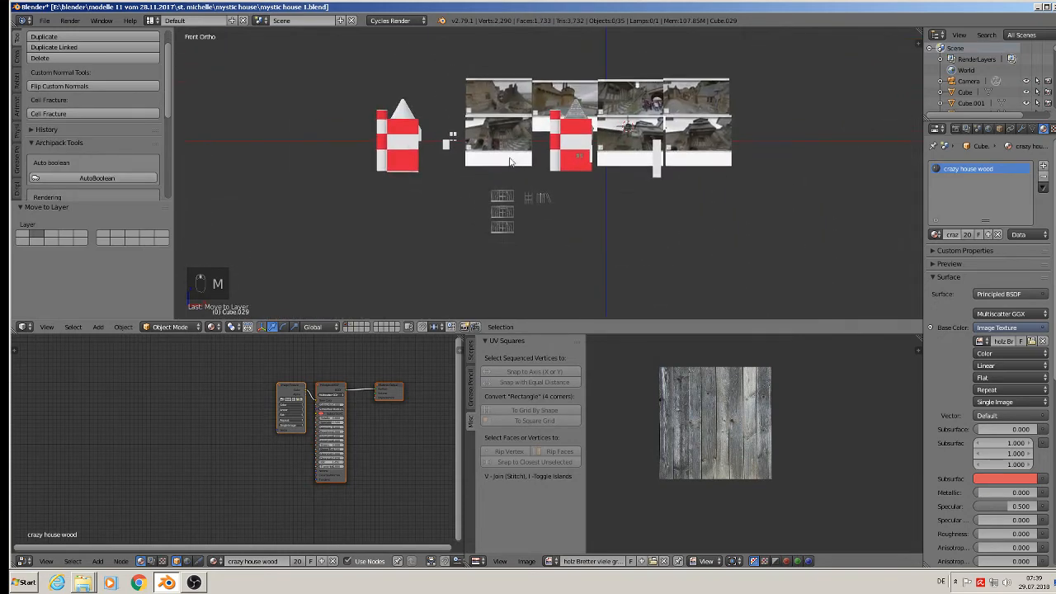
scroll(509, 161, "up", 6)
right_click(366, 140)
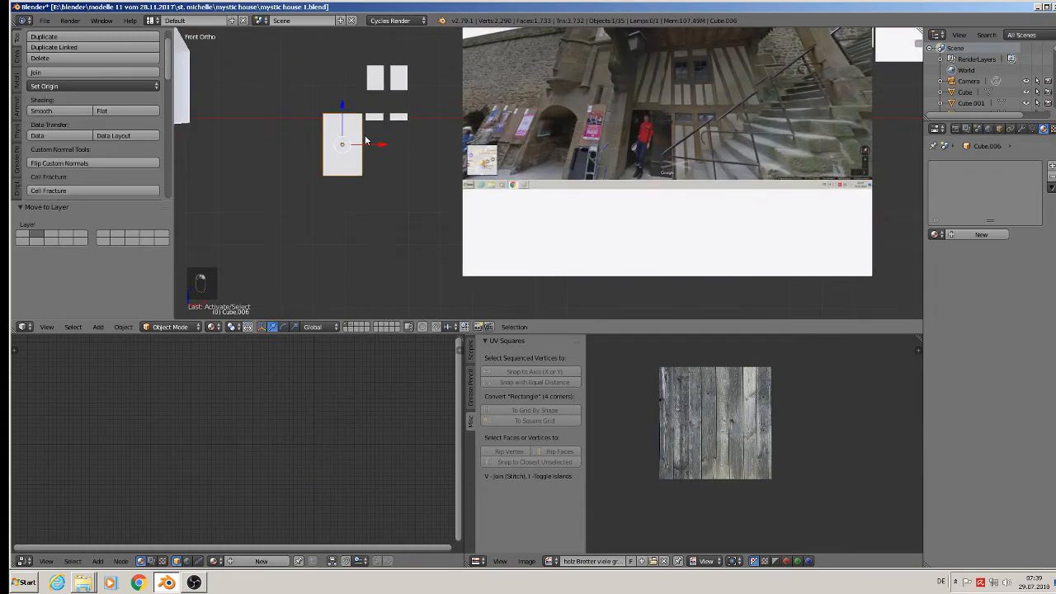
middle_click_drag(365, 140, 409, 159)
scroll(381, 113, "up", 2)
right_click(388, 141, "shift")
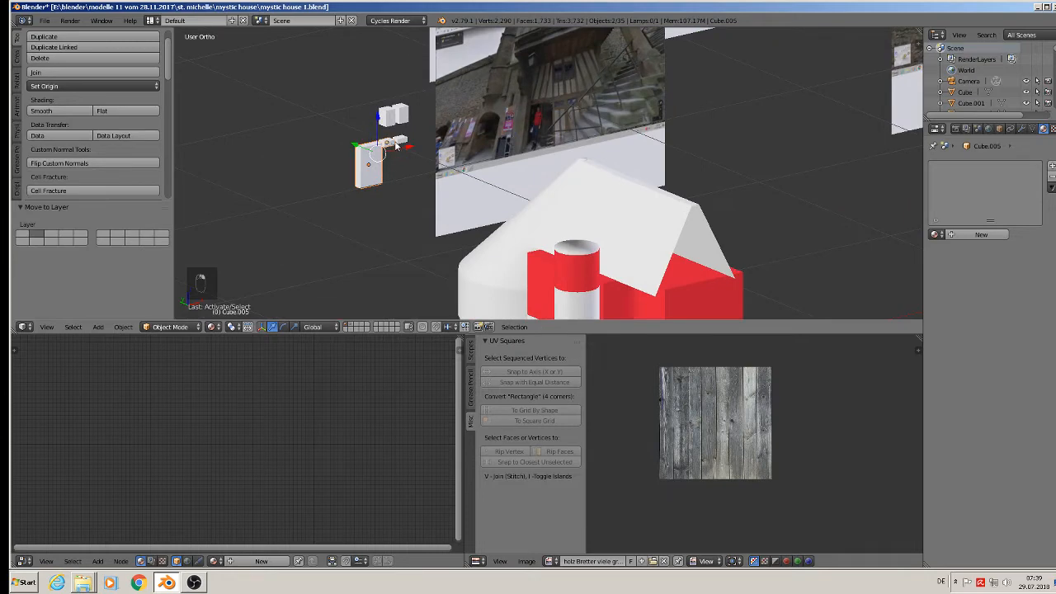
right_click(397, 144, "shift")
right_click(395, 115, "shift")
right_click(412, 119, "shift")
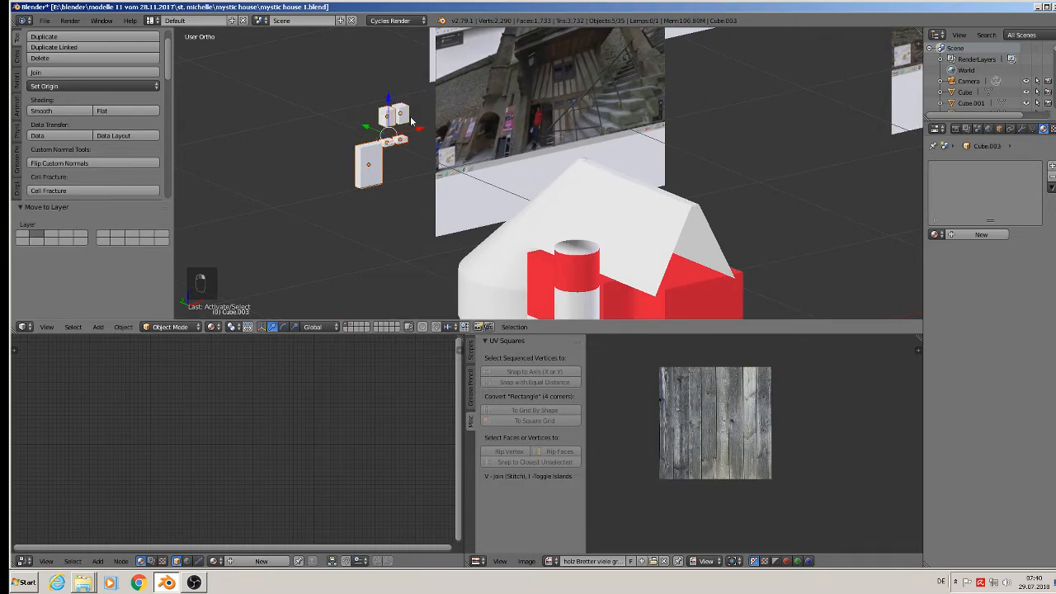
key("m")
left_click(510, 140)
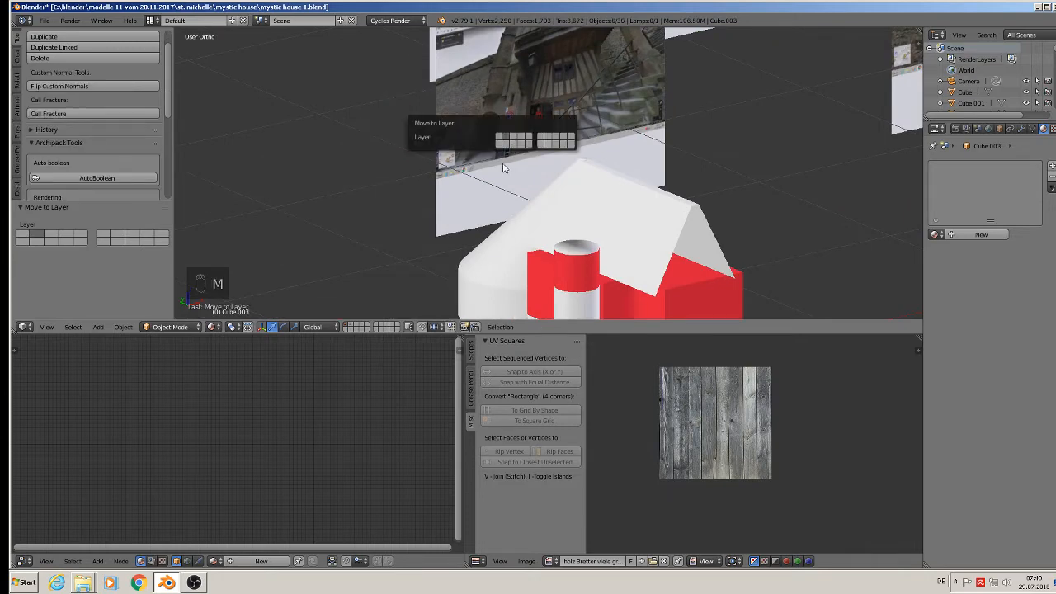
Step: Move all parts of the untextured duplicate house to layer 2
scroll(620, 196, "down", 5)
middle_click_drag(614, 206, 539, 153)
scroll(384, 172, "up", 2)
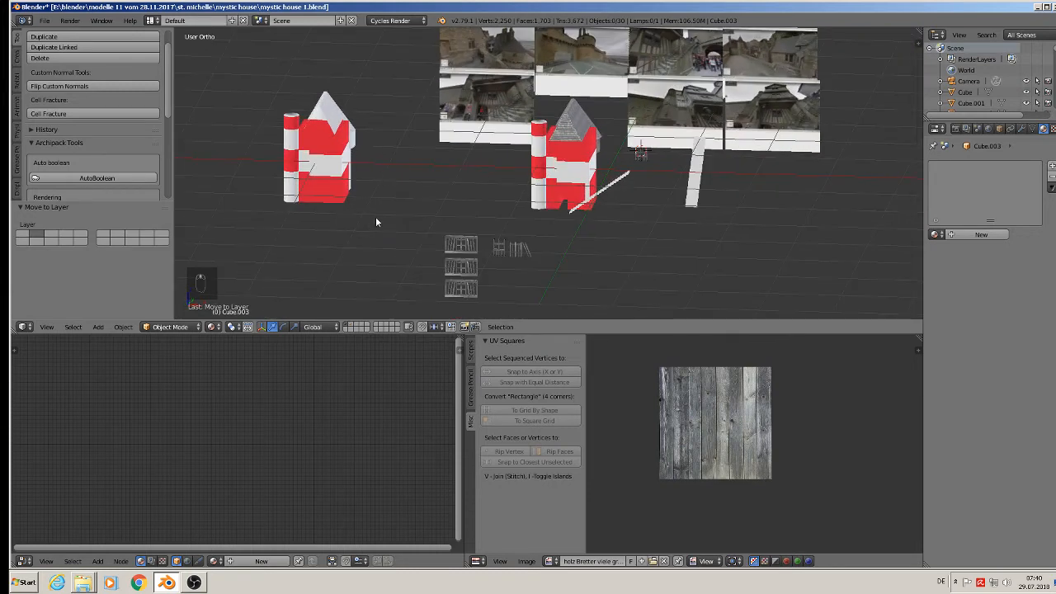
key("b")
left_click_drag(380, 229, 259, 73)
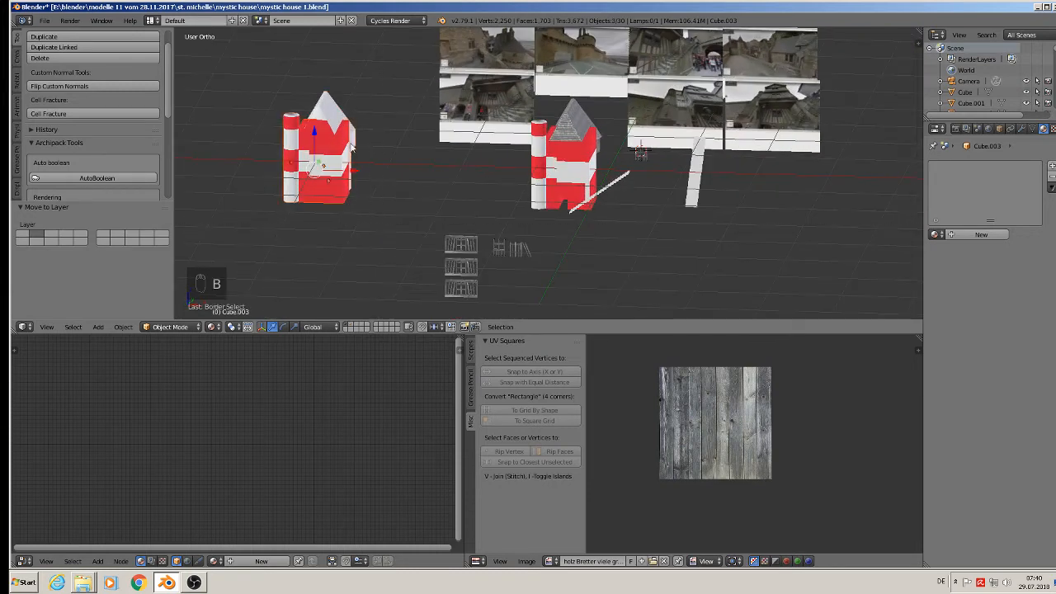
key("m")
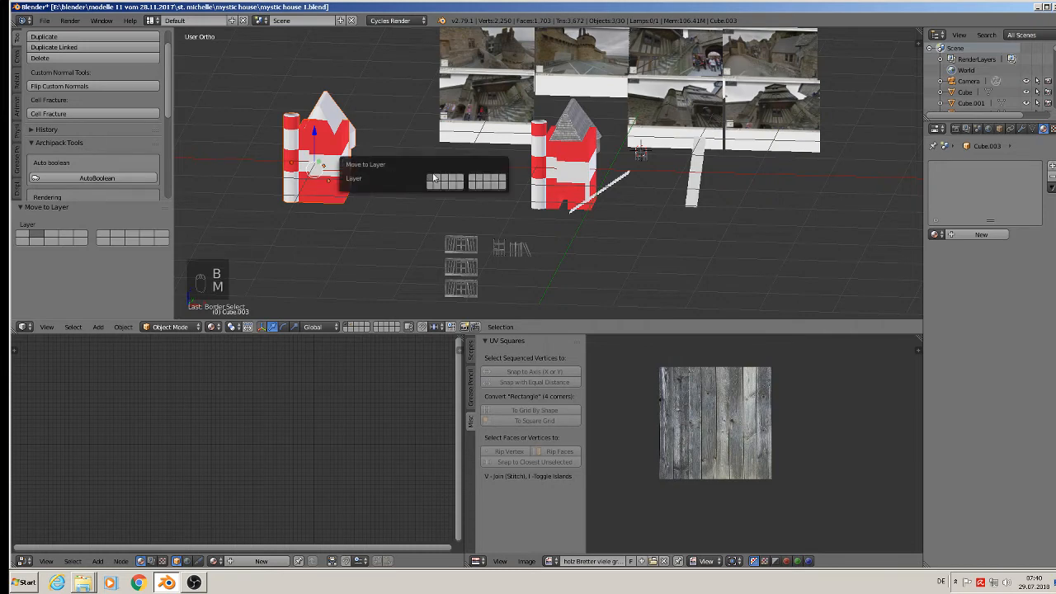
left_click(434, 178)
Step: Move the long narrow white plane on the far side of the house to layer 2 and save the file
right_click(697, 165)
key("m")
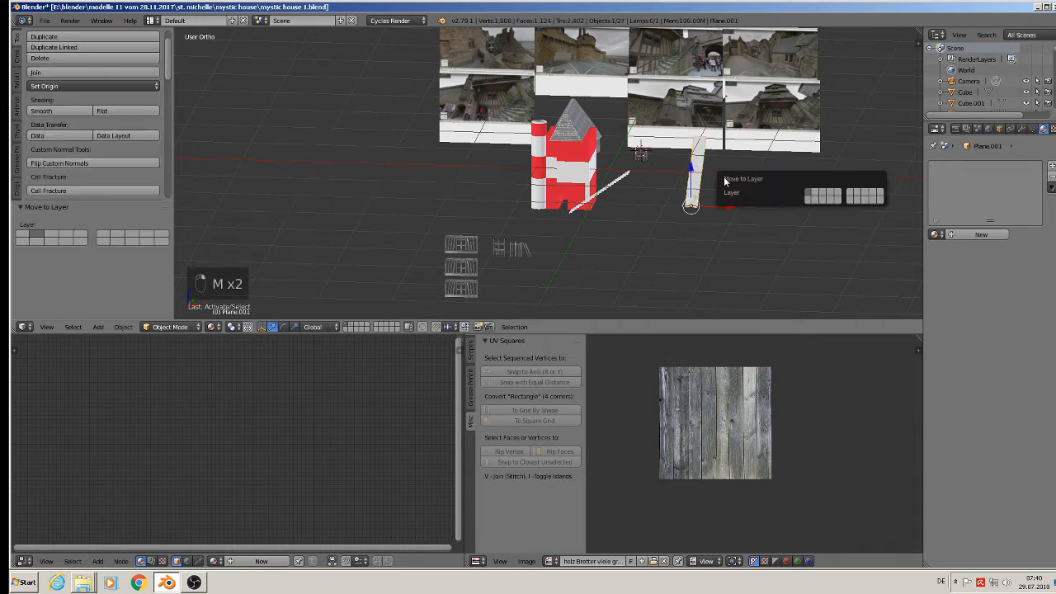
left_click(819, 195)
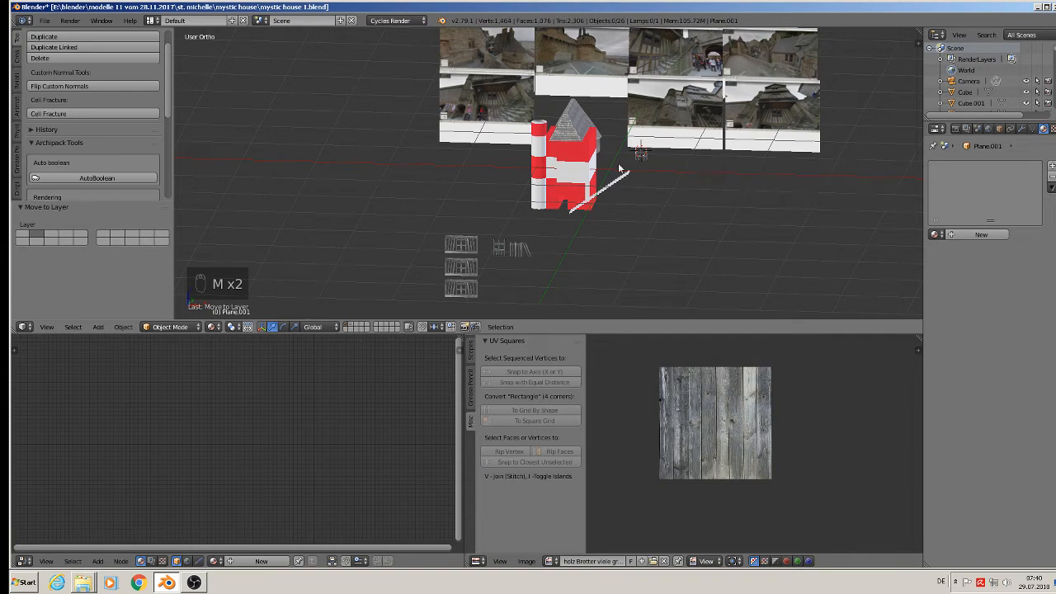
right_click(655, 165)
scroll(652, 162, "up", 6)
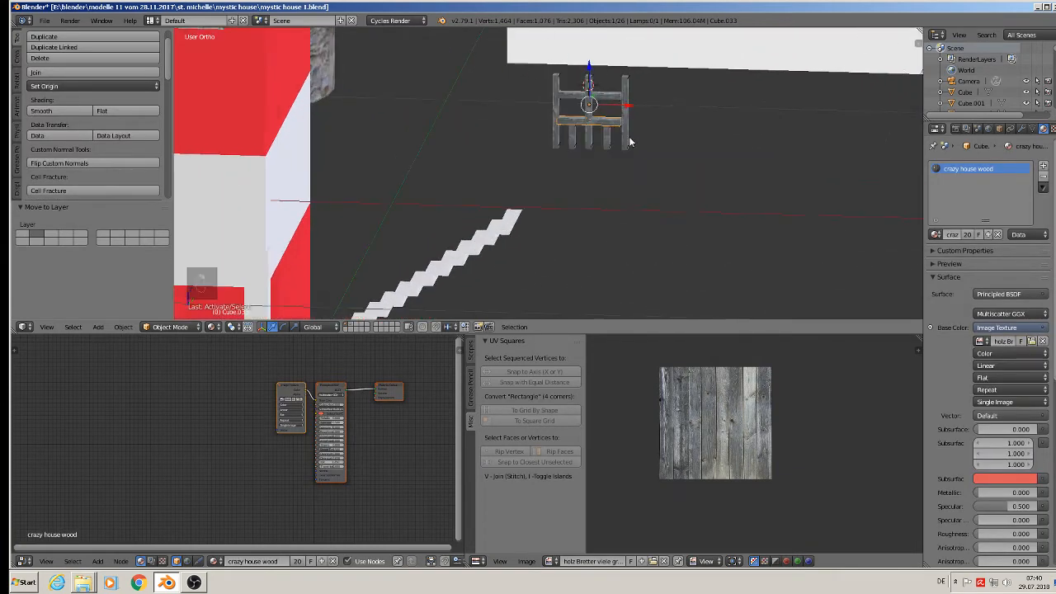
scroll(563, 120, "down", 10)
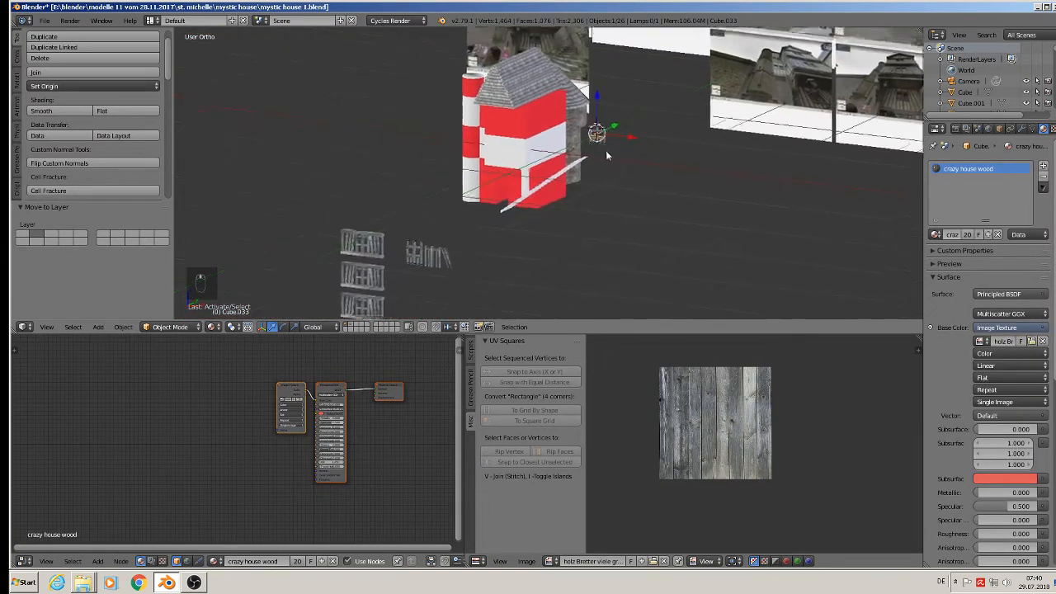
left_click(45, 20)
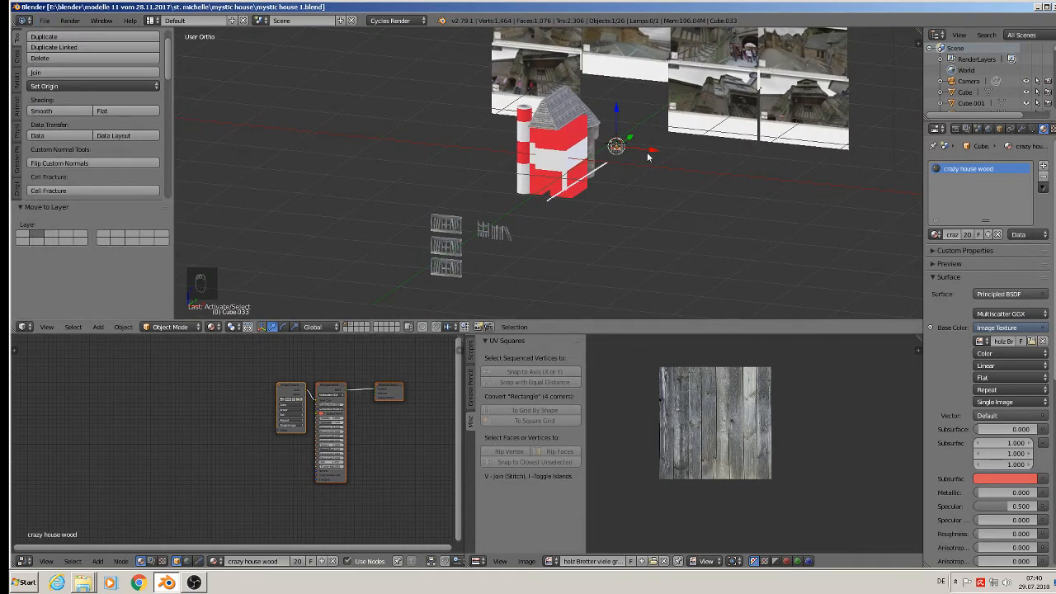
Step: Examine the round stone tower in the reference photo from the front view, marking its small window with the 3D cursor
key("KP_1")
scroll(411, 80, "up", 5)
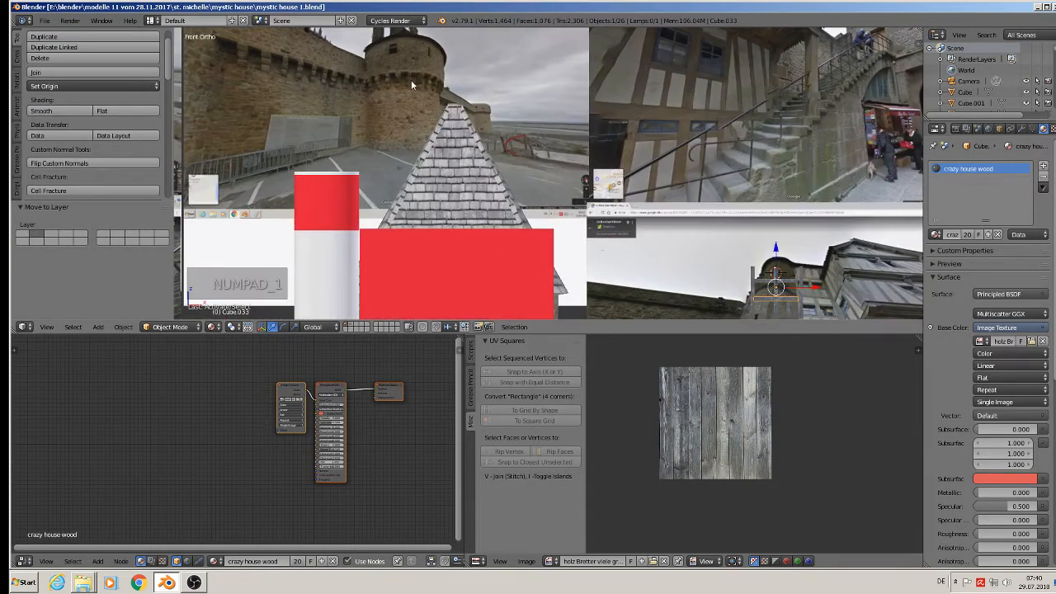
scroll(412, 83, "up", 2)
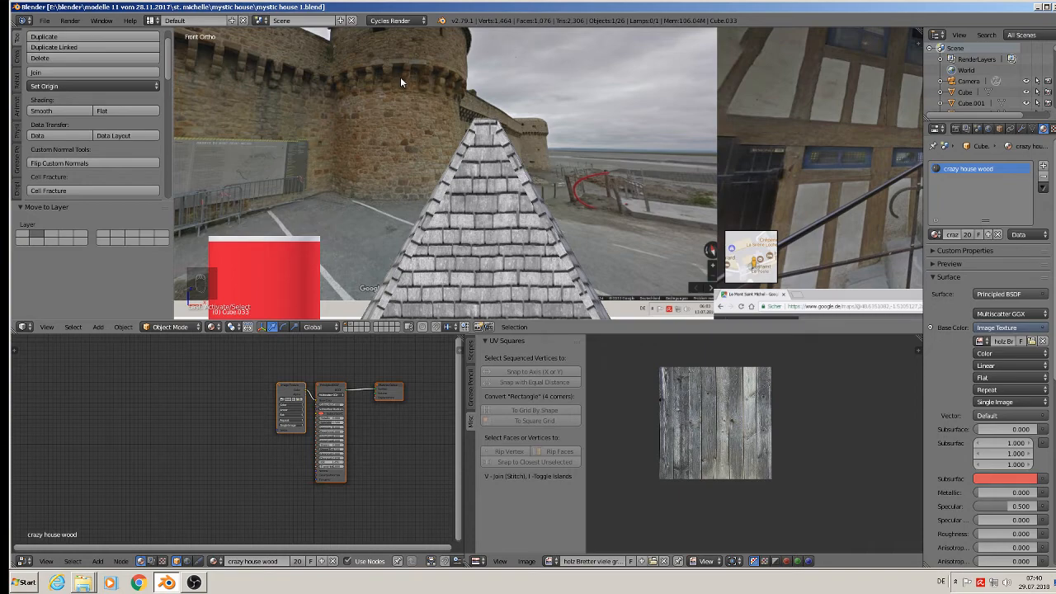
scroll(556, 162, "down", 4)
scroll(471, 83, "up", 3)
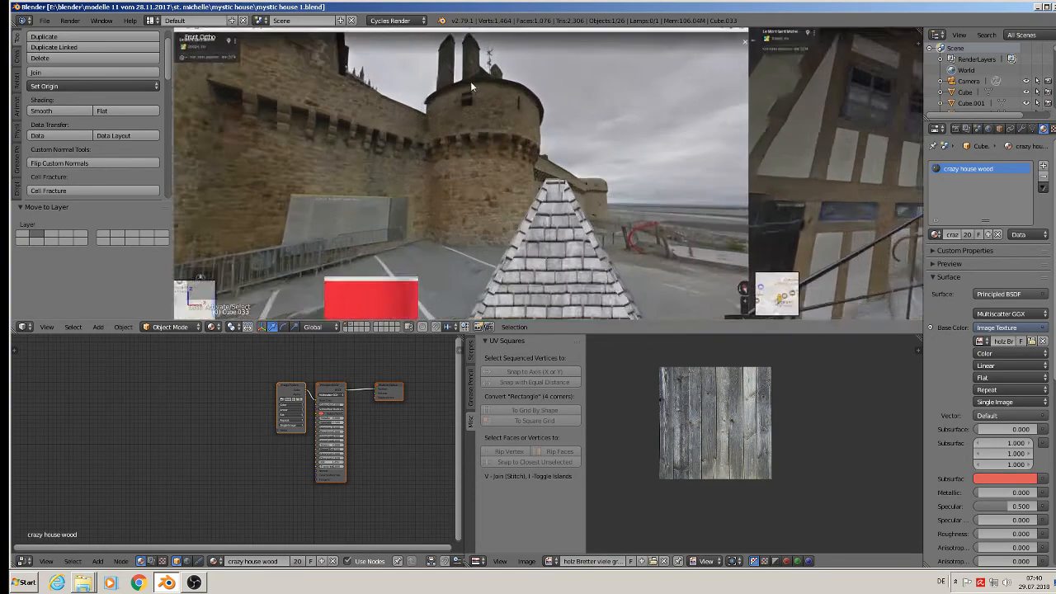
scroll(472, 82, "up", 2)
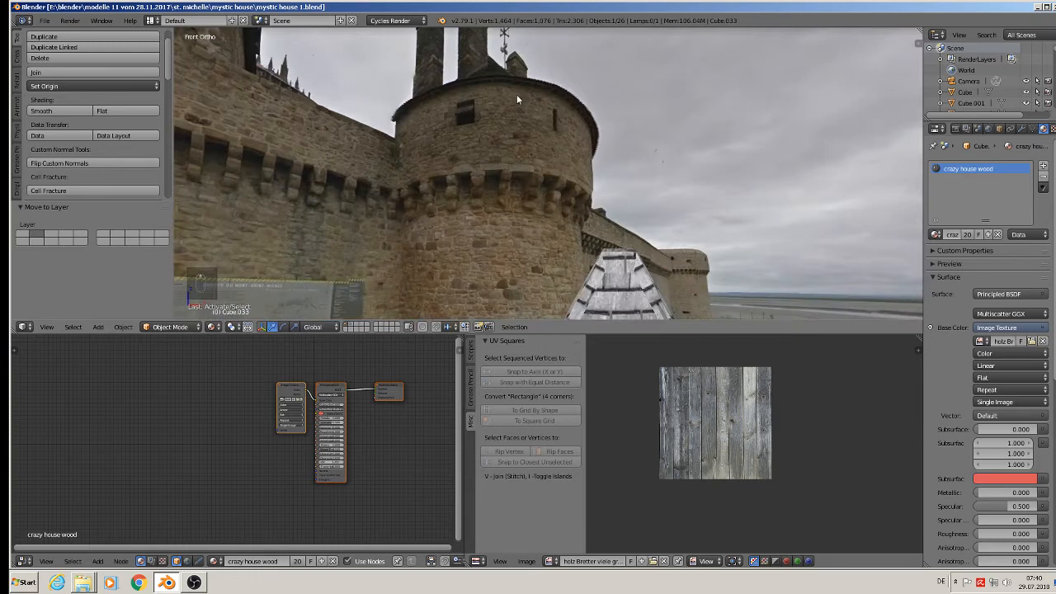
left_click(509, 148)
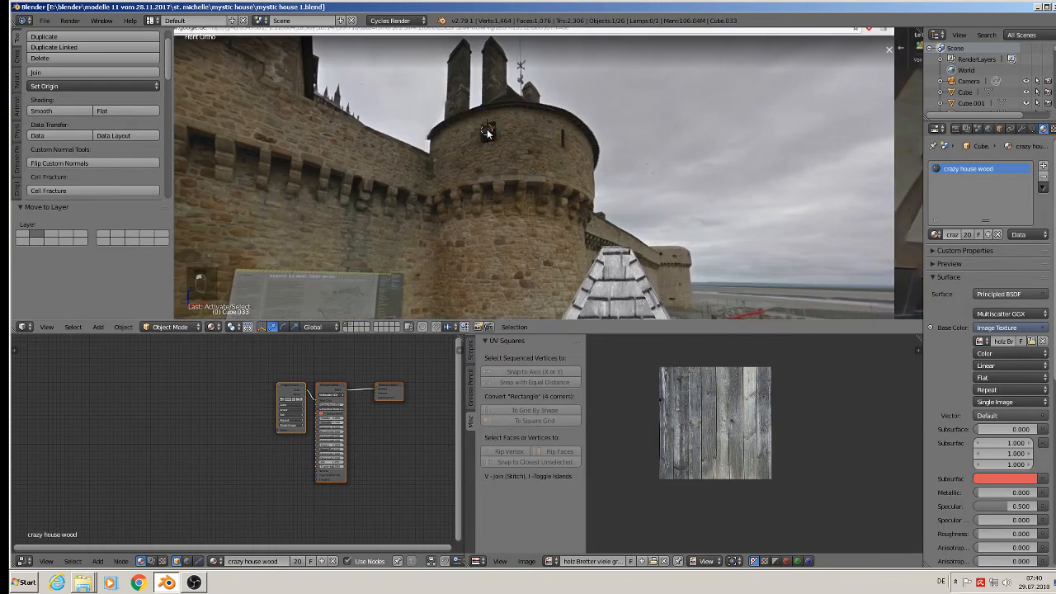
Step: Add a cube at the small window of the tower in the reference photo and scale it to 0.015
left_click(98, 327)
mouse_move(116, 313)
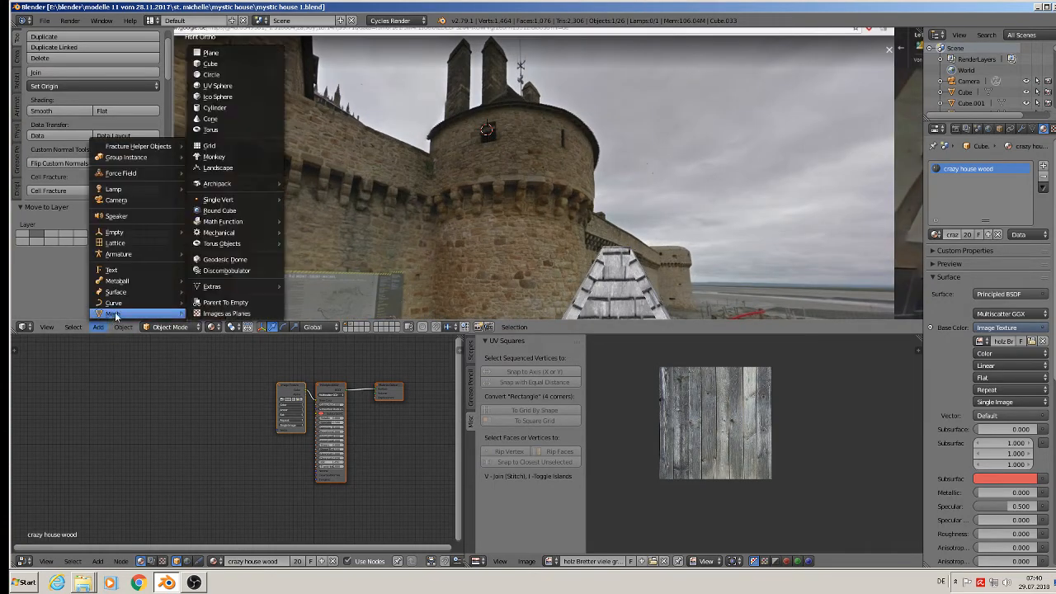
left_click(216, 64)
key("s")
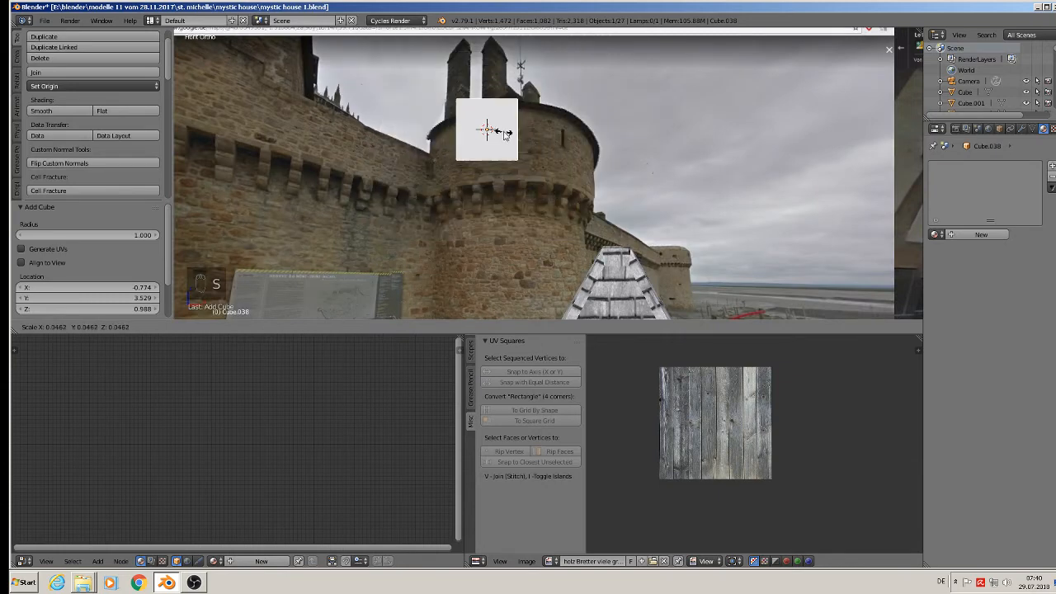
left_click(497, 132)
Step: Align the small cube vertically with the photo's tower window and scale its width to 0.8 along X
key("g")
key("z")
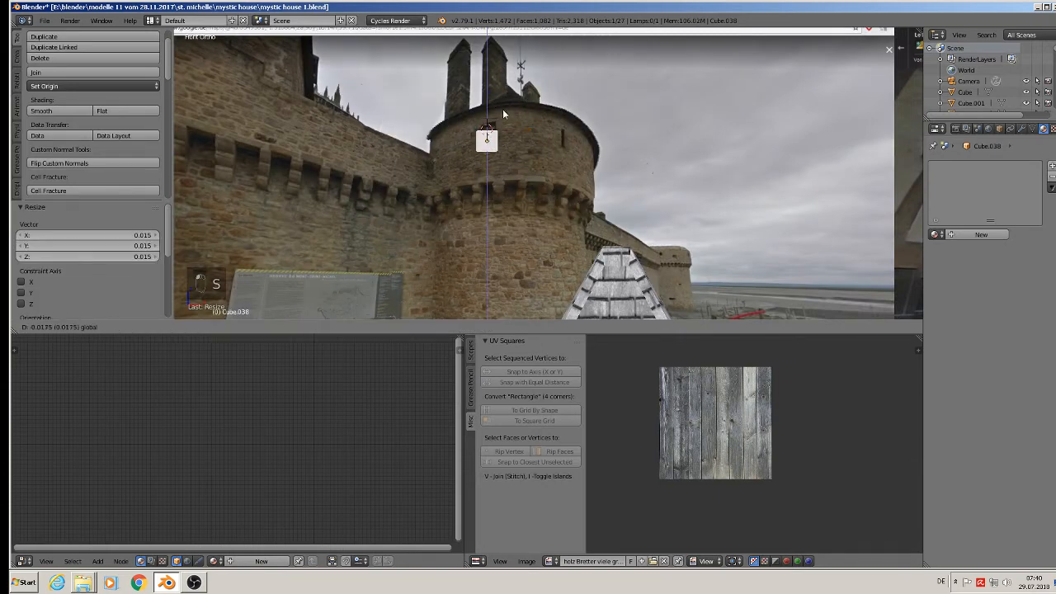
left_click(503, 109)
key("s")
left_click(545, 158)
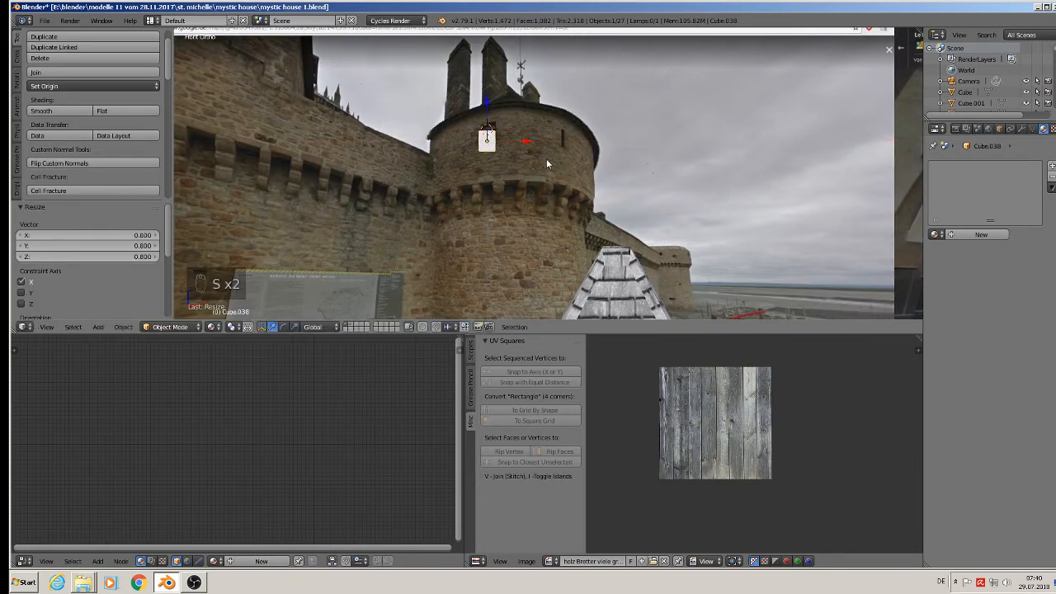
left_click_drag(487, 110, 488, 103)
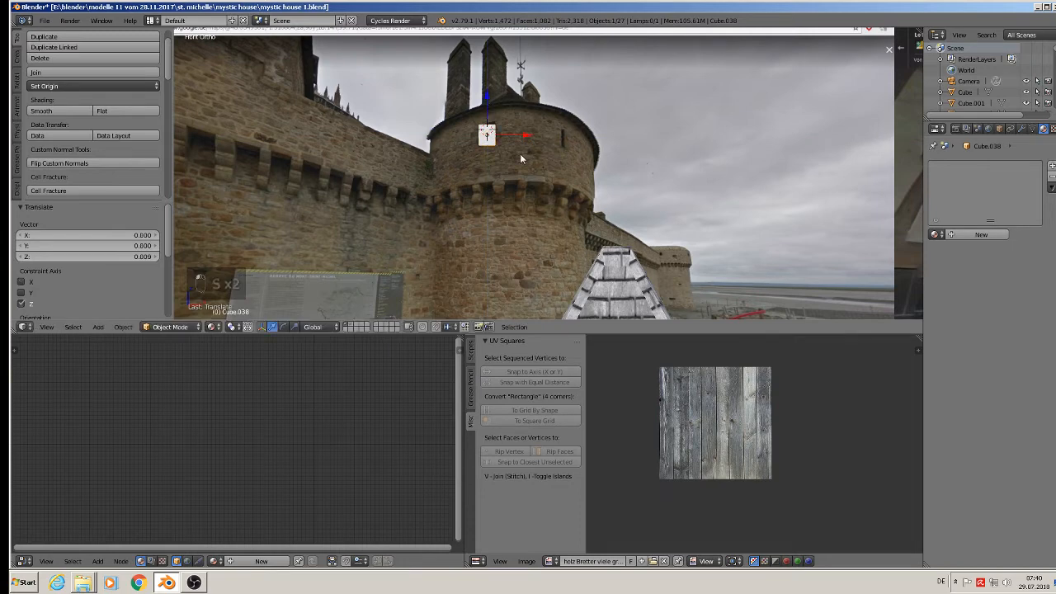
Step: Duplicate the cube about 0.117 along X to the tower's second window and narrow the copy to about 0.359 along X
key("shift+d")
key("x")
left_click(605, 141)
key("s")
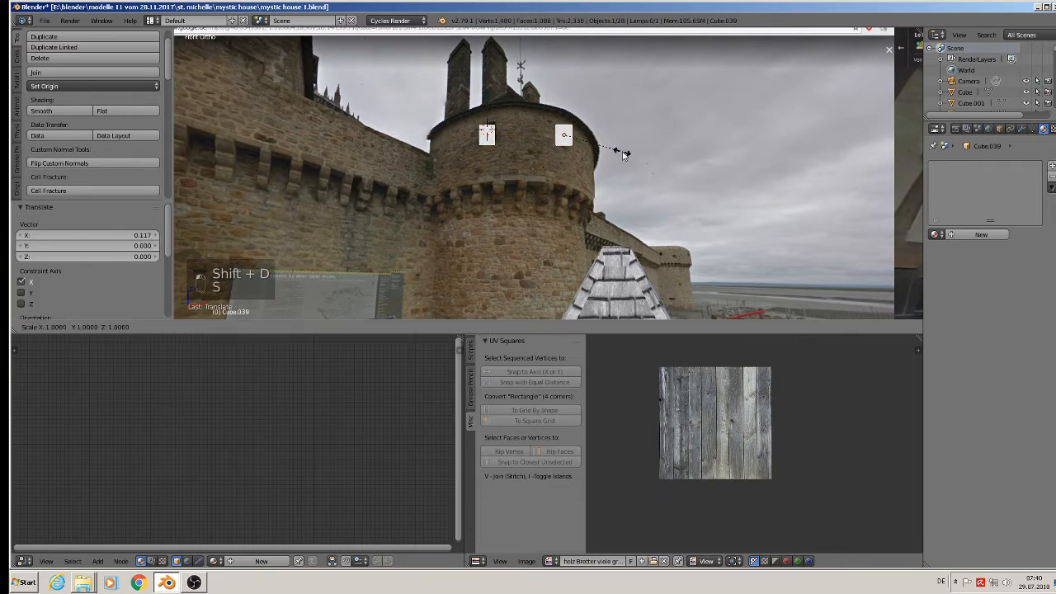
left_click(582, 153)
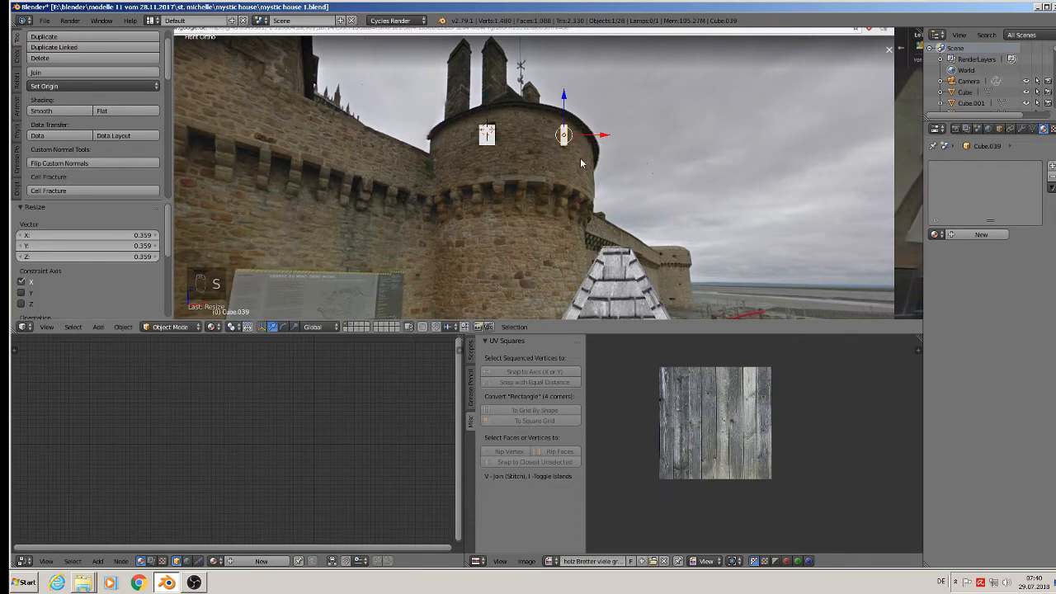
Step: Select both window boxes and move them about 3.21 along negative Y, away from the reference photos toward the house
scroll(581, 159, "down", 3)
right_click(524, 148, "shift")
middle_click_drag(525, 148, 542, 97)
scroll(516, 222, "down", 3)
scroll(516, 221, "down", 1)
left_click_drag(579, 39, 397, 264)
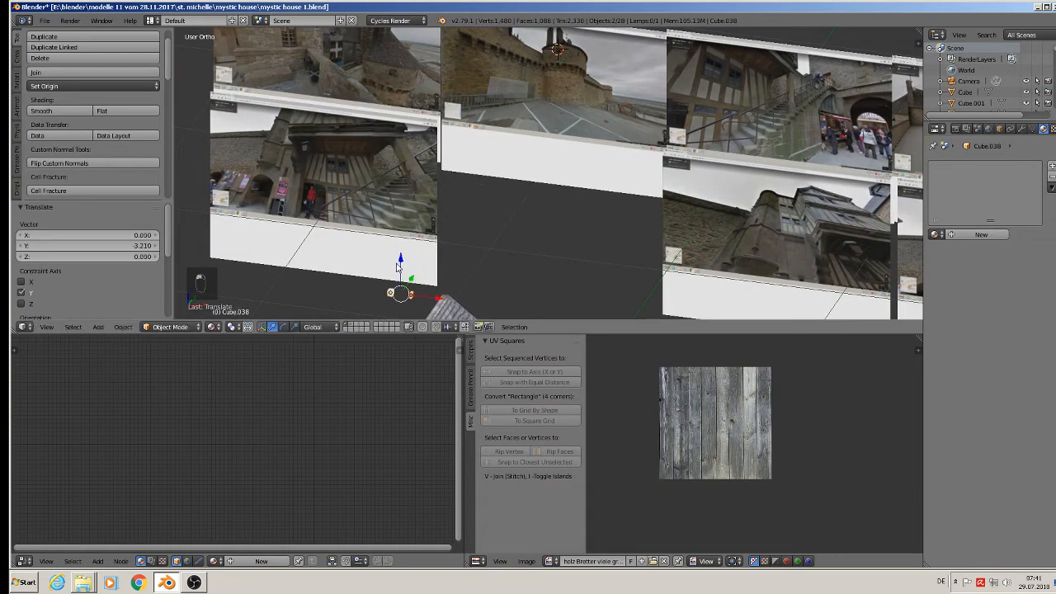
Step: Move both window boxes along X to the near side of the house and scale them up by about 3.406
middle_click_drag(429, 231, 512, 132, "shift")
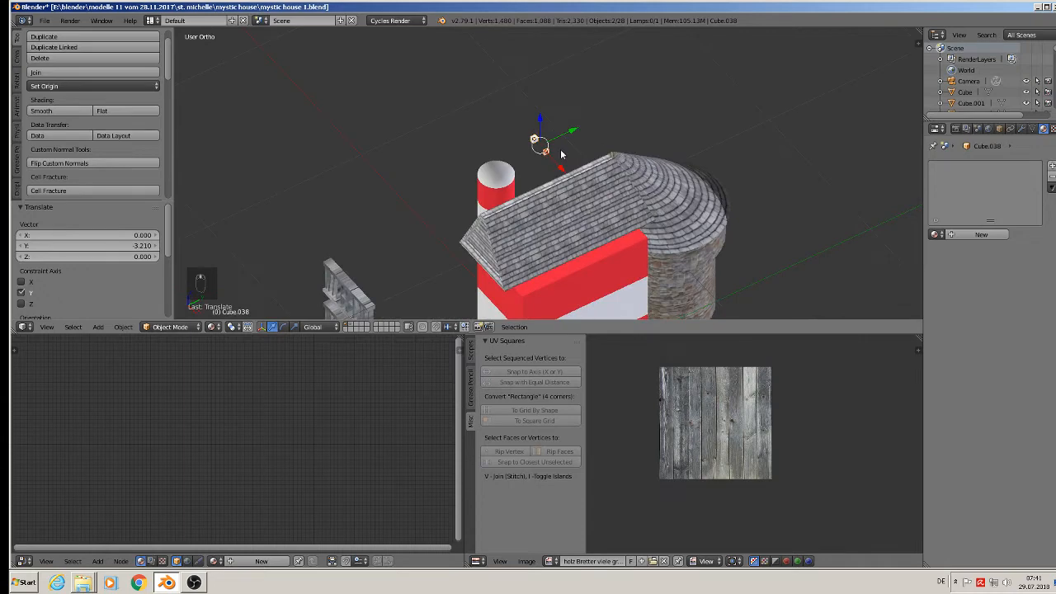
left_click_drag(561, 169, 734, 249)
middle_click_drag(734, 249, 610, 144, "shift")
middle_click_drag(610, 143, 577, 132)
key("s")
left_click(765, 295)
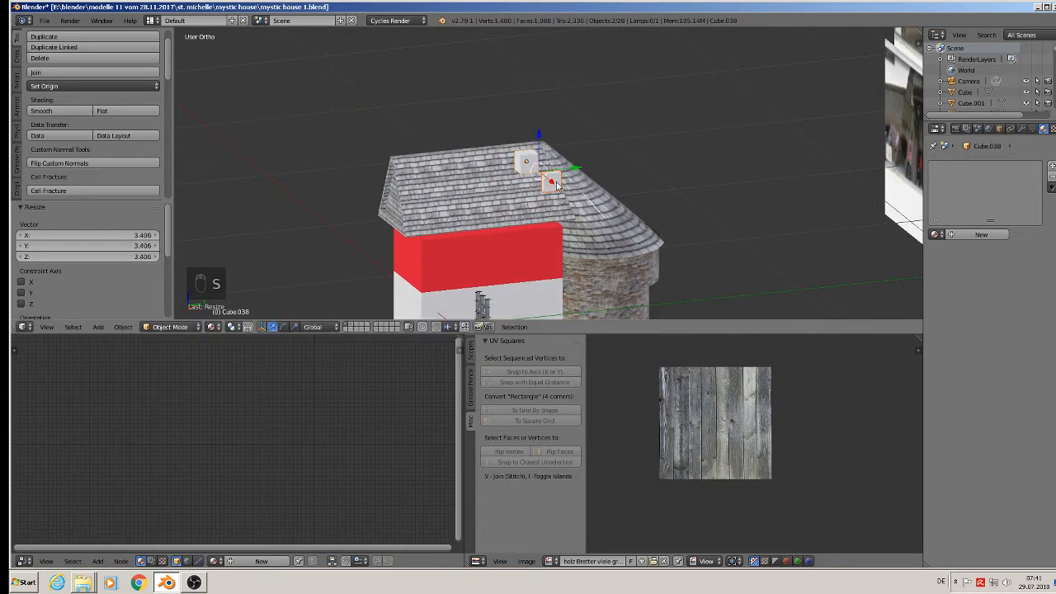
Step: Move both boxes along X clear of the house, lower them about 0.234, and rotate them 90° about Z
left_click_drag(554, 183, 658, 268)
left_click_drag(640, 217, 642, 259)
middle_click_drag(677, 276, 681, 185)
key("r")
key("z")
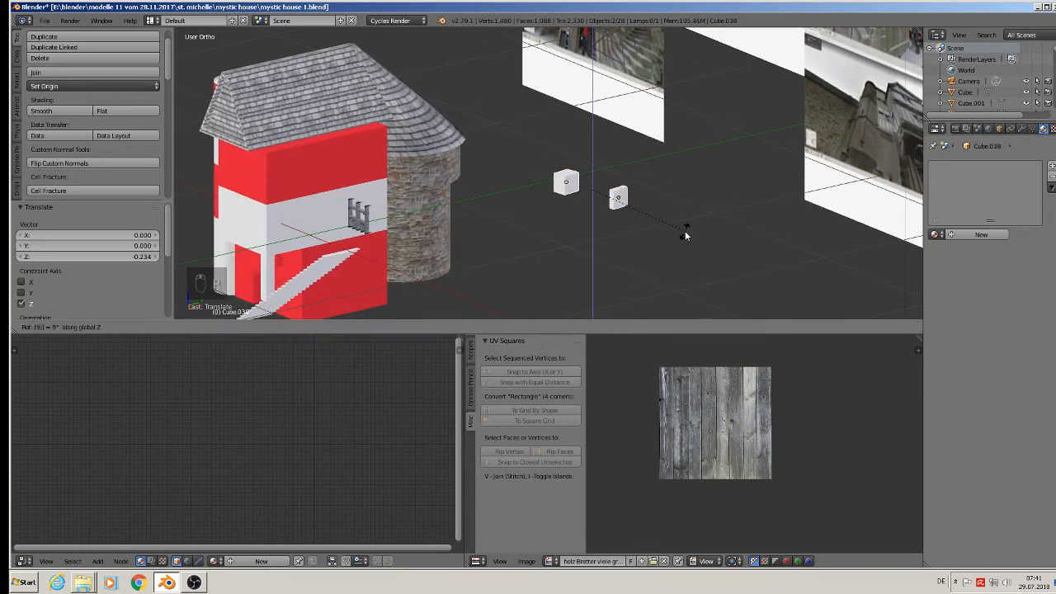
key("9")
key("0")
key("Return")
Step: Move both boxes back along X toward the house in two shifts of about -1.415 and -0.989
key("g")
key("x")
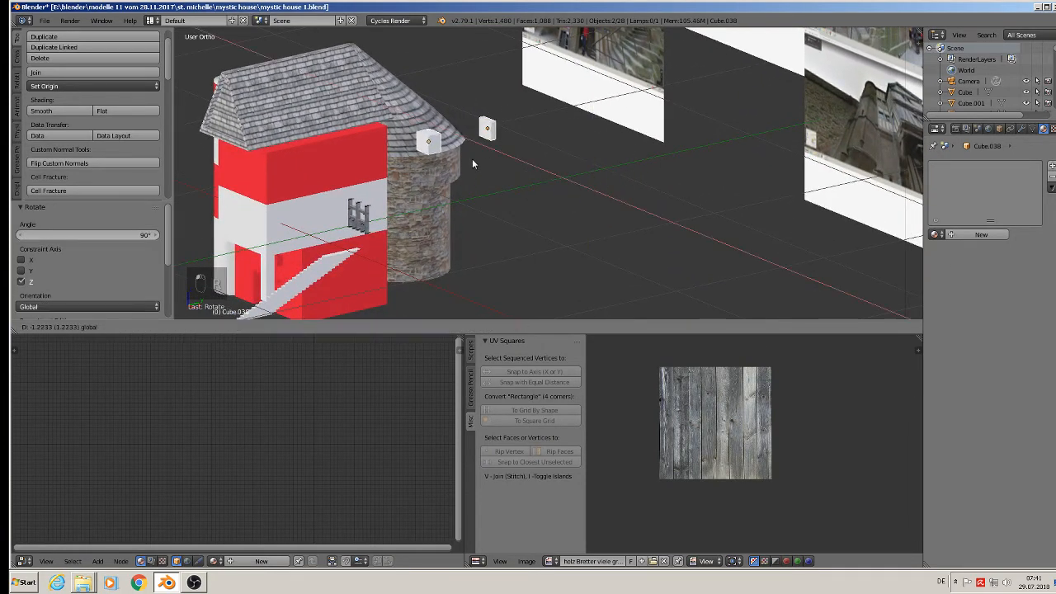
left_click(468, 164)
middle_click_drag(469, 163, 448, 197)
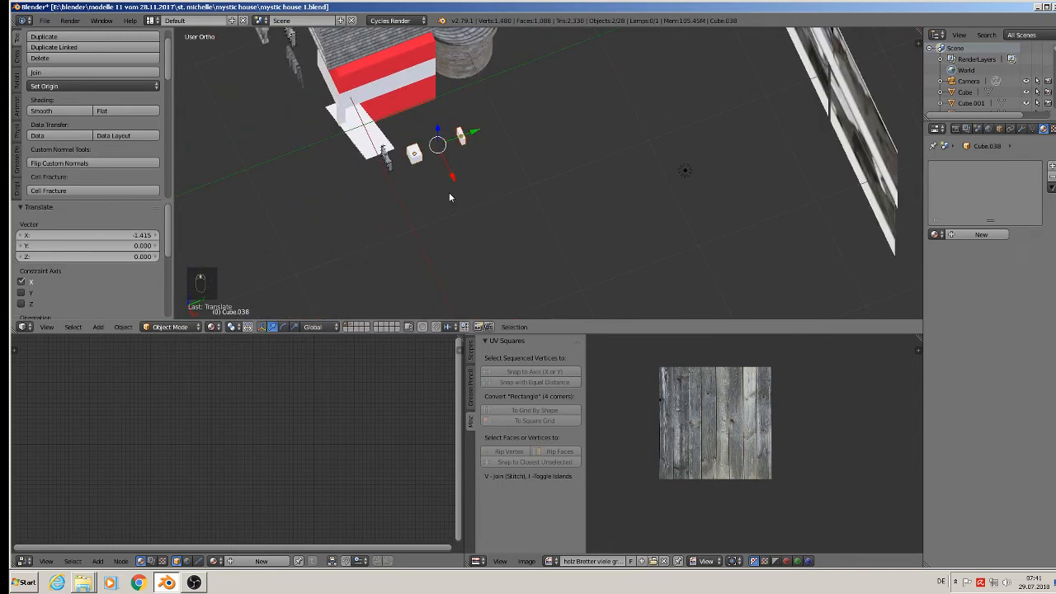
key("g")
key("x")
left_click(405, 61)
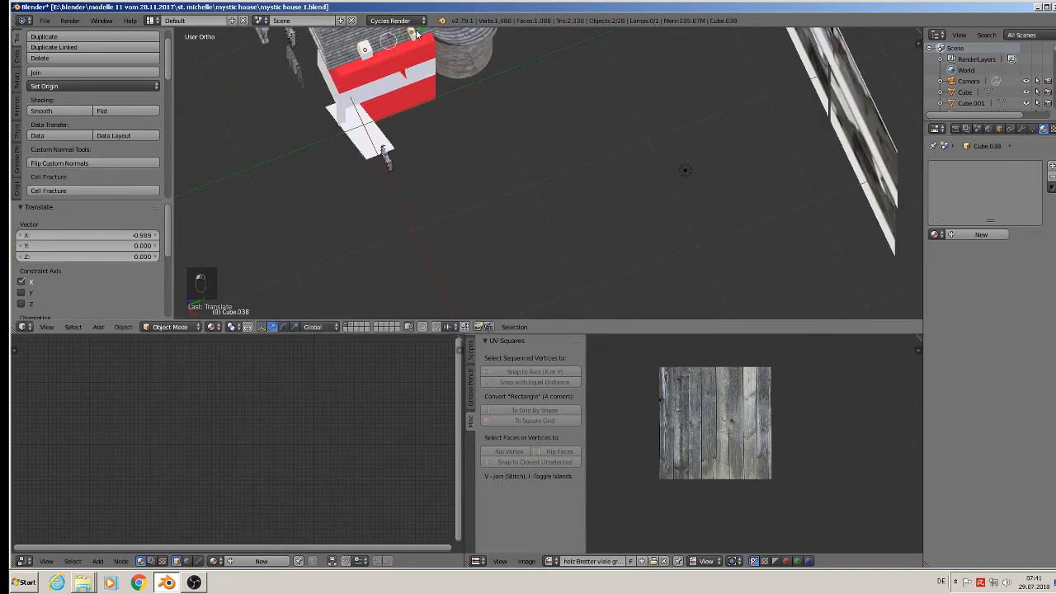
Step: Move both boxes along Y to the round tower, lower them about 0.774, and shift them about -0.096 along X
key("g")
key("y")
left_click(530, 199)
middle_click_drag(533, 119, 544, 206)
key("g")
left_click_drag(548, 199, 537, 183)
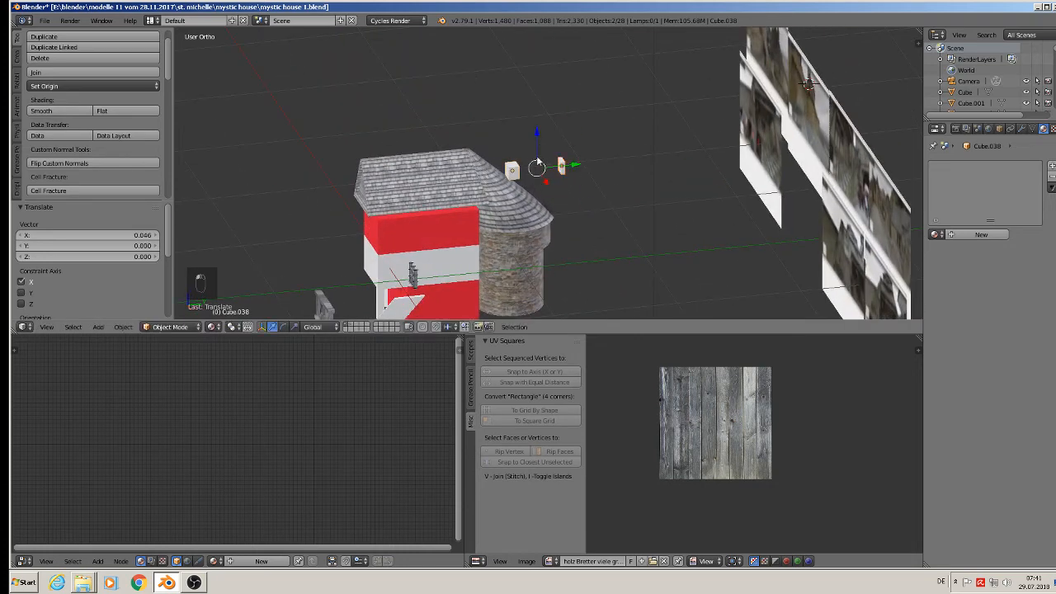
left_click_drag(540, 141, 554, 234)
middle_click_drag(554, 234, 606, 277)
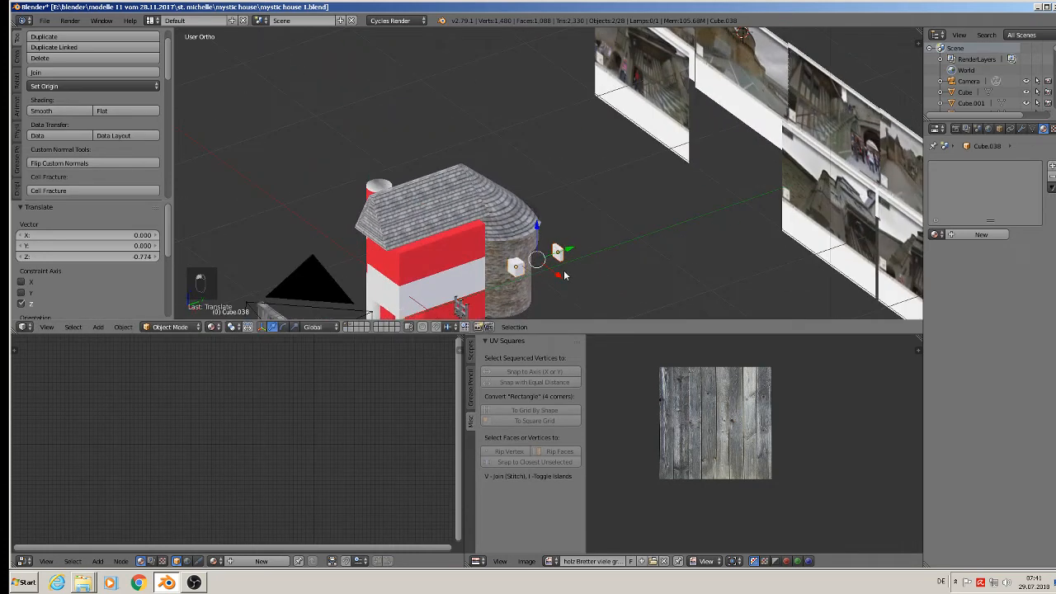
left_click_drag(565, 276, 569, 277)
scroll(513, 234, "up", 3)
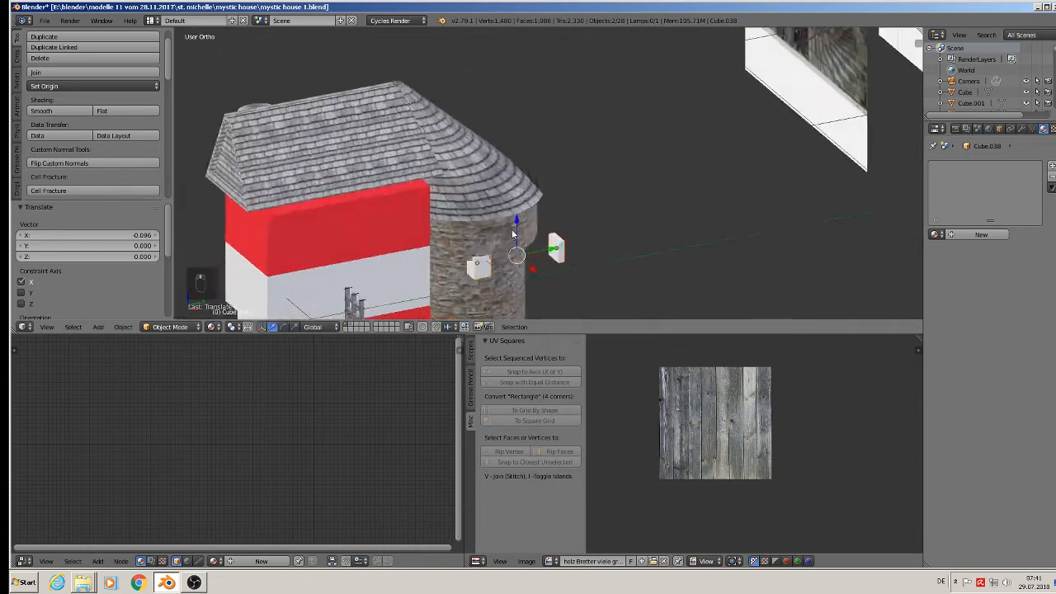
Step: Raise both boxes to the widened section just below the tower roof and shift them about 0.058 along X
middle_click_drag(513, 235, 477, 195)
left_click_drag(524, 216, 565, 228)
middle_click_drag(561, 234, 588, 252)
left_click_drag(546, 234, 559, 240)
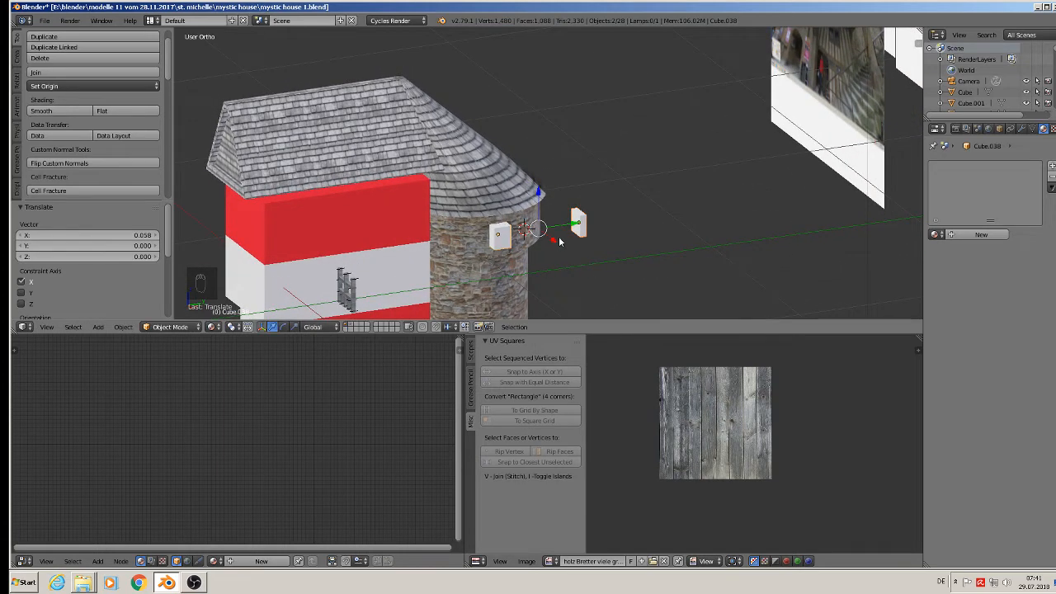
key("Tab")
key("Tab")
key("Tab")
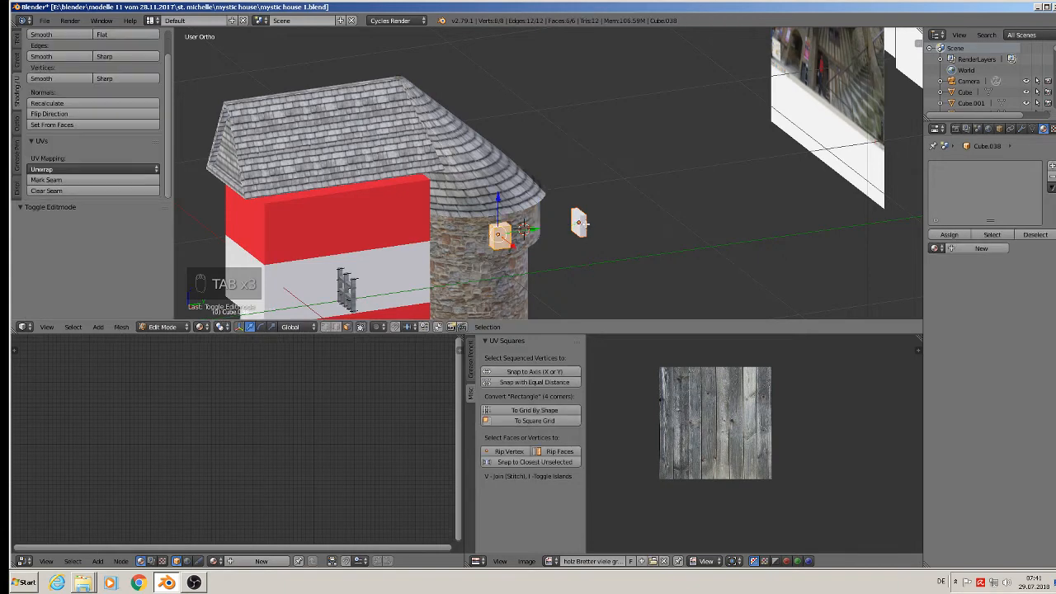
key("Tab")
Step: Move only the narrow box against the upper tower wall and rotate it about 38.6° around Z to face outward
right_click(579, 222)
middle_click_drag(579, 222, 498, 279)
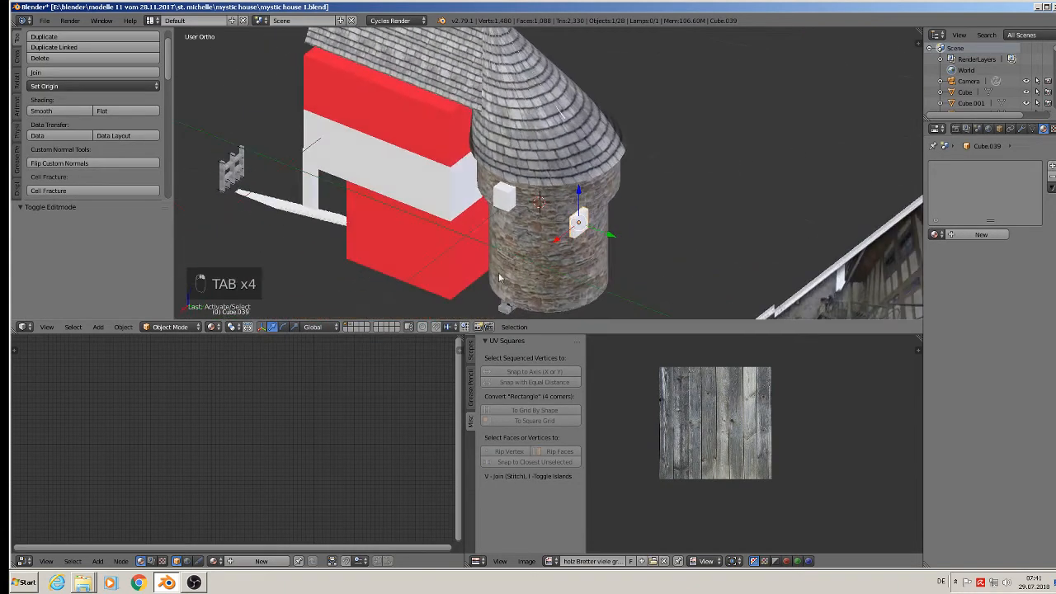
left_click_drag(556, 240, 598, 208)
middle_click_drag(598, 208, 513, 222)
left_click_drag(600, 190, 572, 198)
key("r")
key("z")
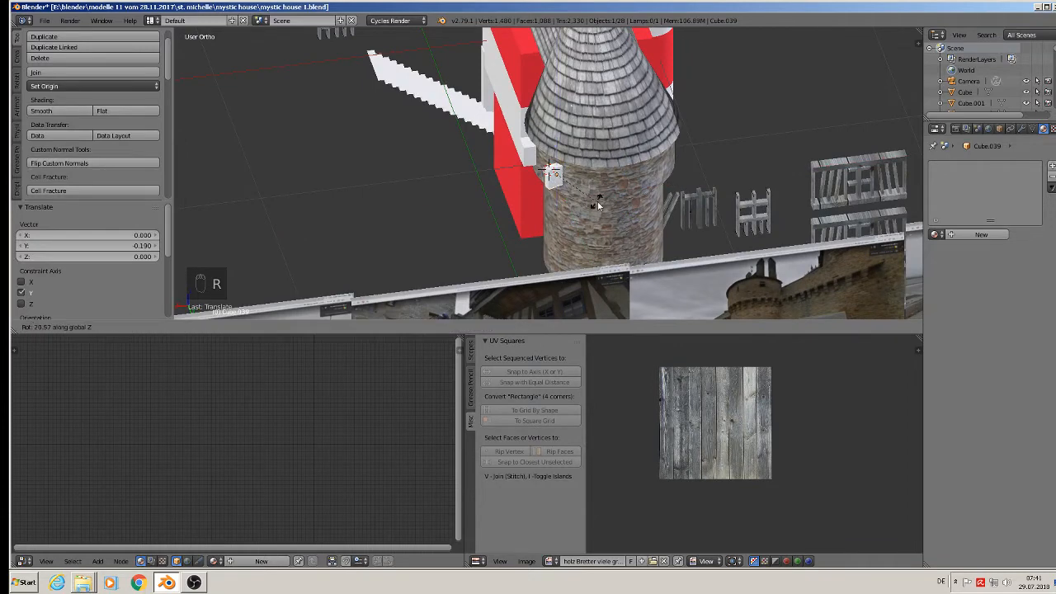
left_click(611, 196)
middle_click_drag(611, 191, 701, 200)
Step: Switch the transform orientation to Local and move the narrow box about 0.04 along its local X at the tower wall
left_click(318, 326)
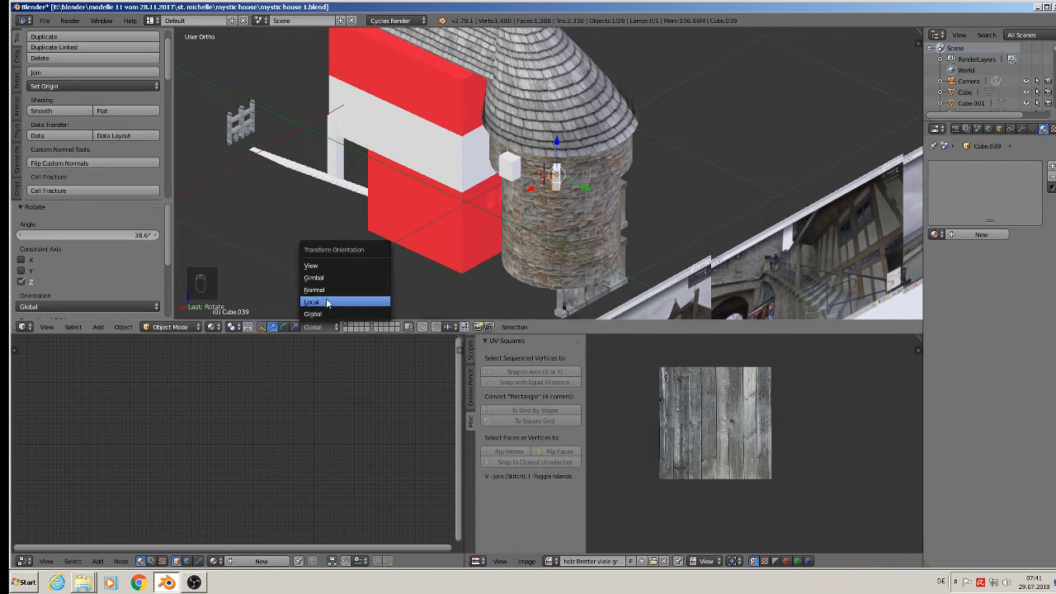
left_click(327, 302)
left_click_drag(593, 170, 602, 167)
middle_click_drag(602, 167, 505, 219)
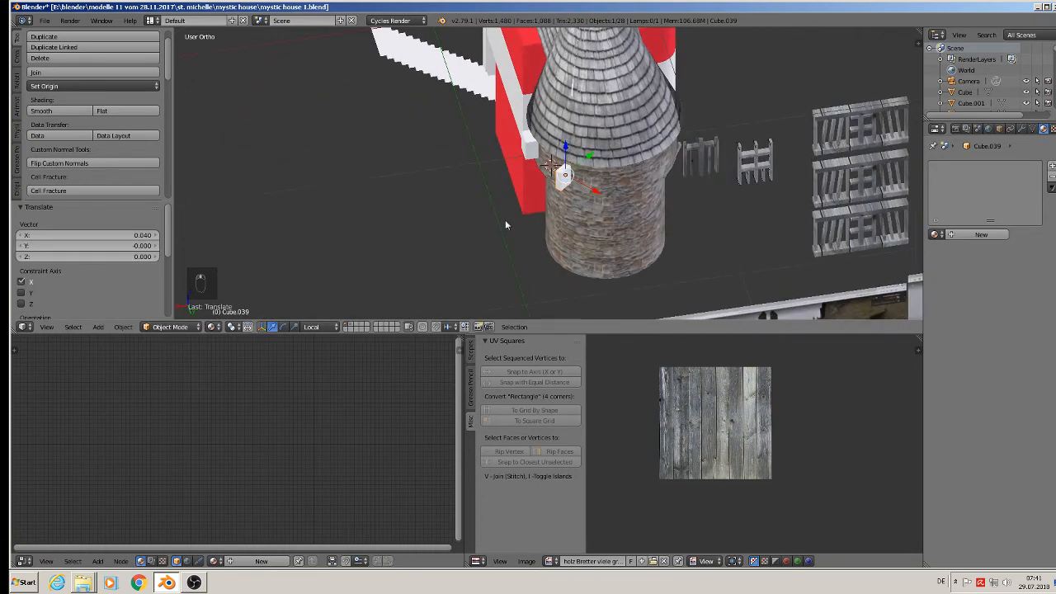
Step: Duplicate the narrow box, place the copy farther around the upper tower wall, and rotate it about Z to follow the curve
key("shift+d")
left_click(597, 206)
left_click_drag(594, 191, 670, 191)
middle_click_drag(670, 191, 601, 235)
left_click_drag(661, 195, 727, 155)
left_click_drag(711, 204, 705, 200)
key("r")
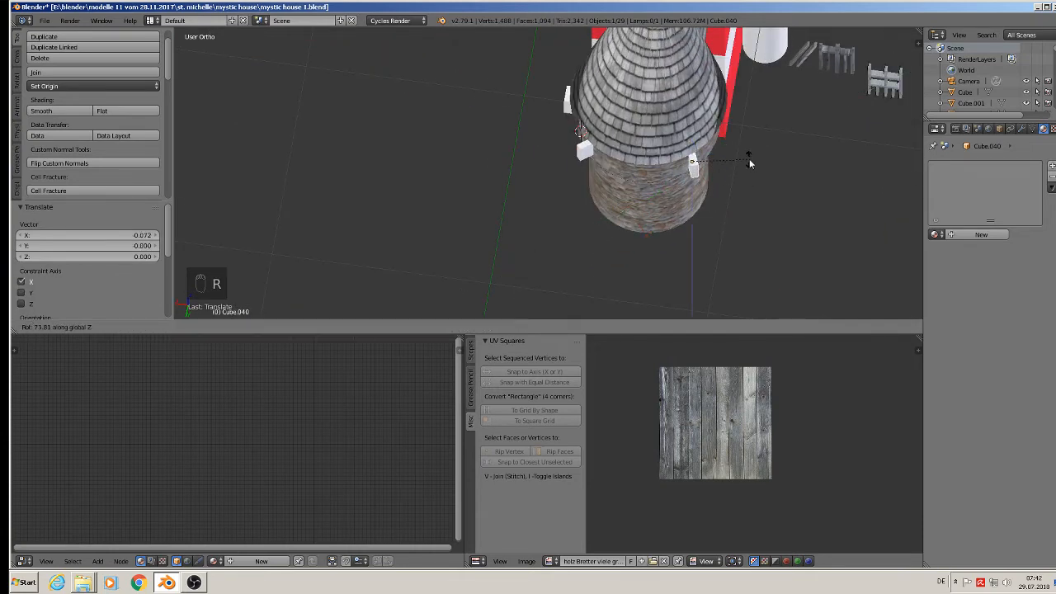
left_click(745, 151)
Step: Duplicate the narrow box again, place it on the tower wall between the other two, and rotate it about Z to face outward
key("shift+d")
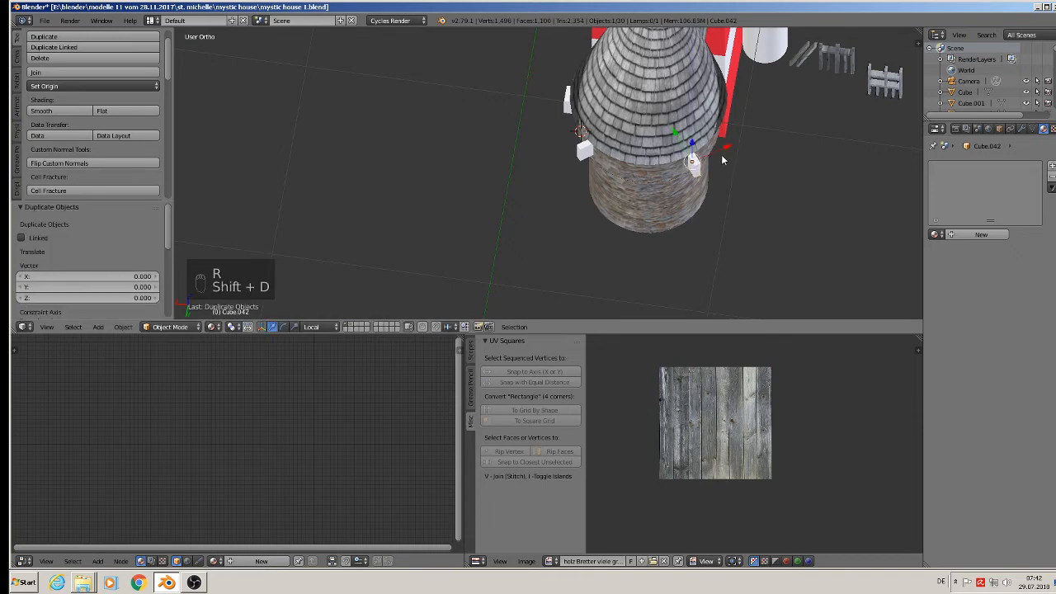
left_click(643, 175)
left_click_drag(631, 156, 656, 198)
key("r")
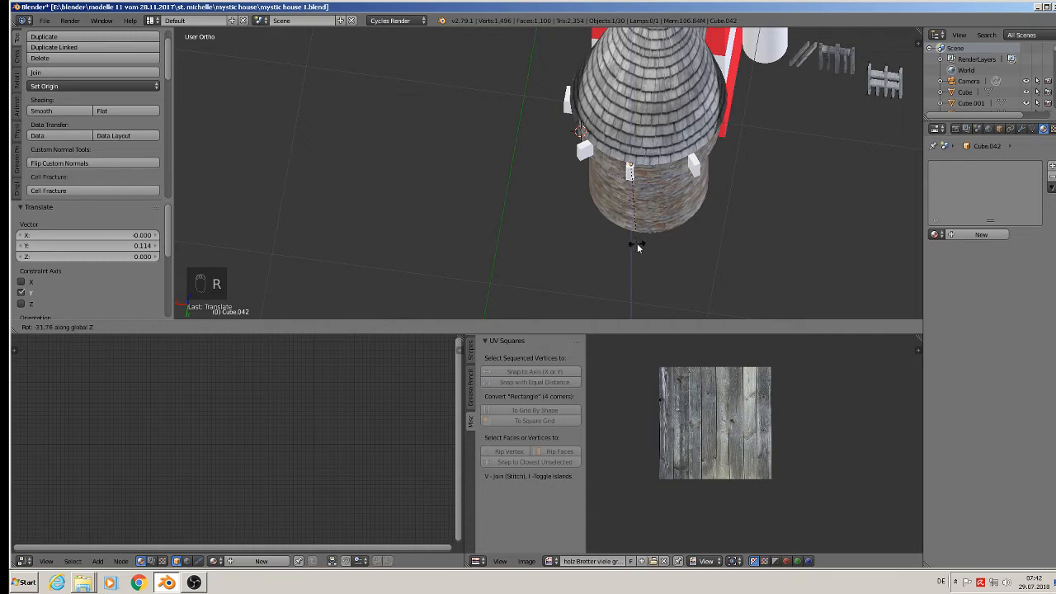
left_click(626, 241)
key("g")
key("x")
key("x")
left_click(670, 175)
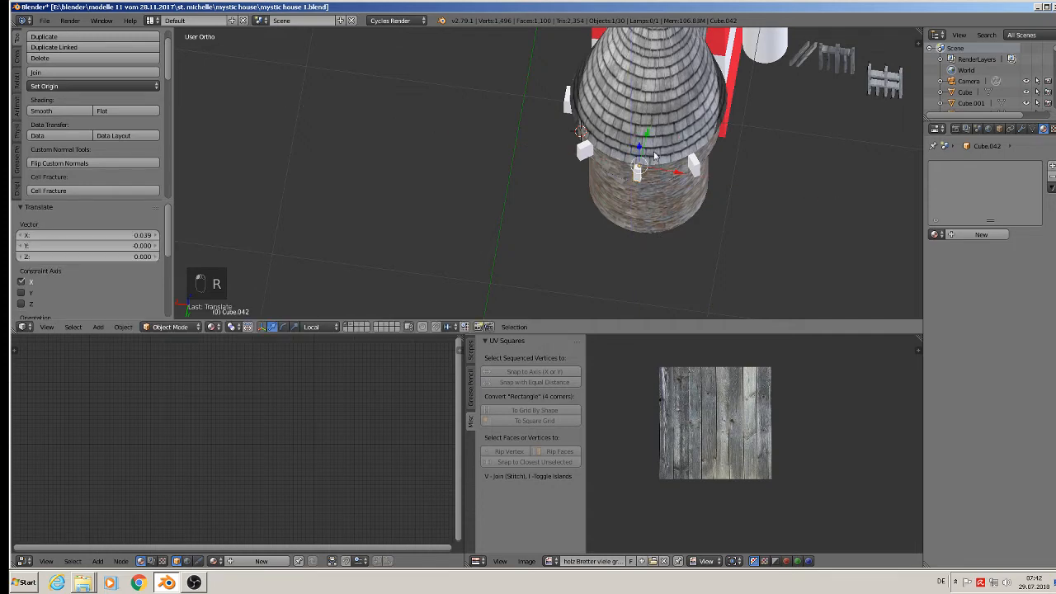
Step: Duplicate the wide window box about 0.661 along its local Y to the opposite side of the tower
right_click(567, 107)
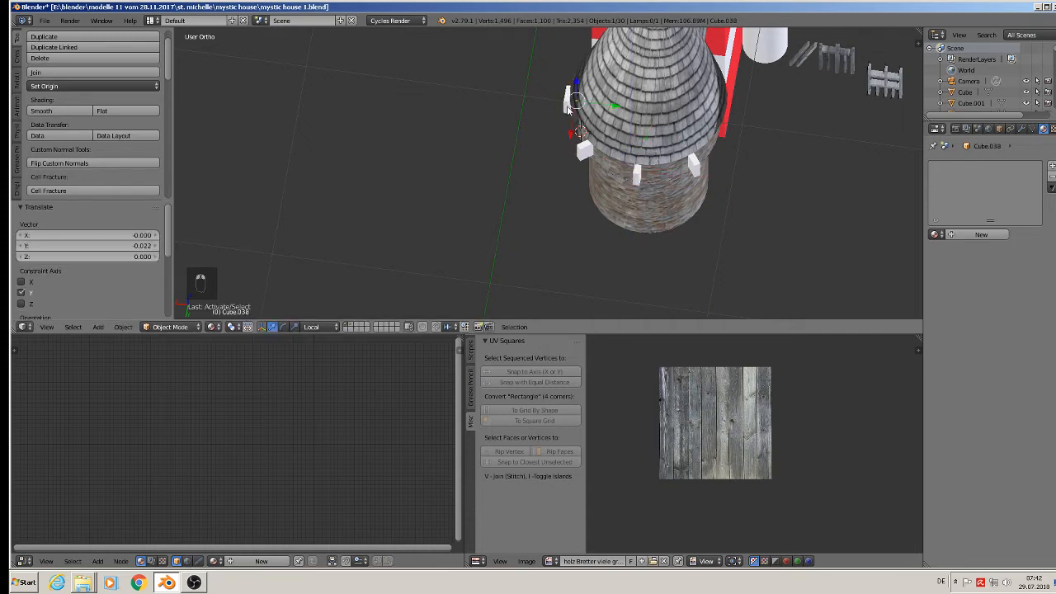
key("shift+d")
key("y")
key("y")
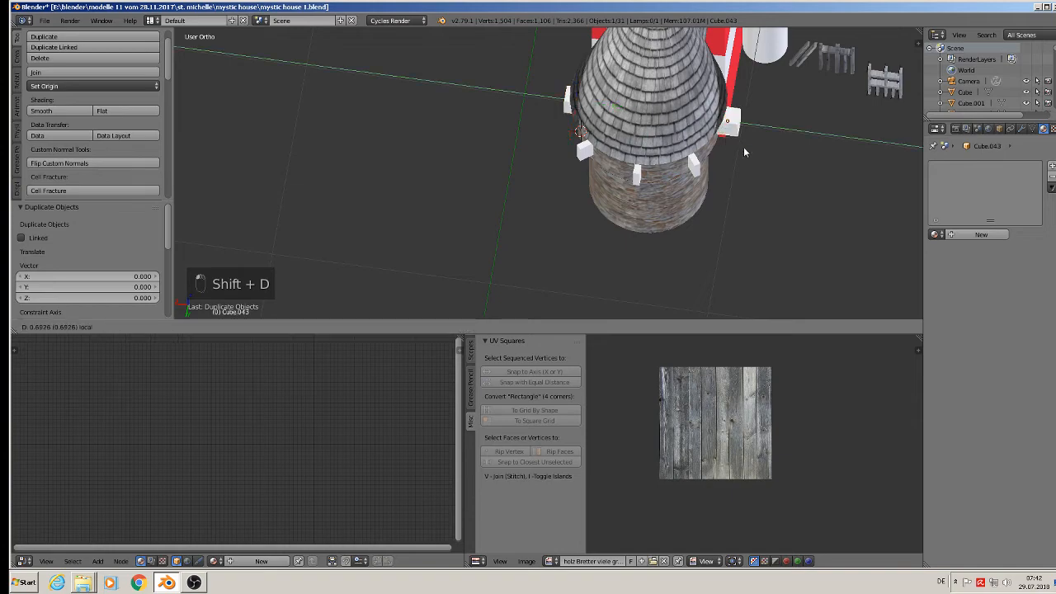
left_click(737, 147)
middle_click_drag(736, 147, 830, 118)
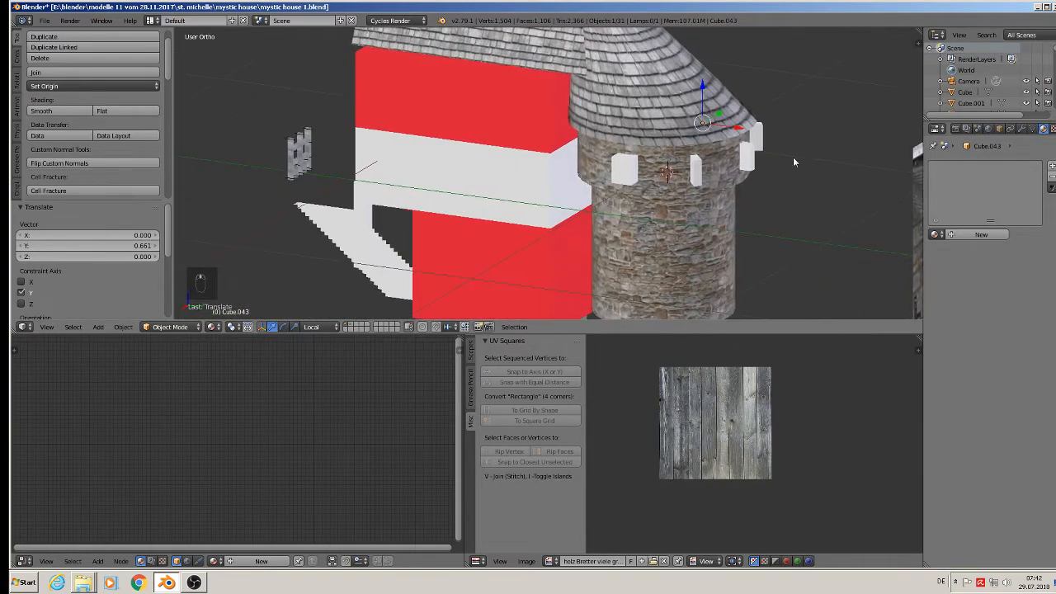
Step: Select all five window boxes around the tower and join them into one object
middle_click_drag(706, 191, 671, 209)
right_click(697, 171, "shift")
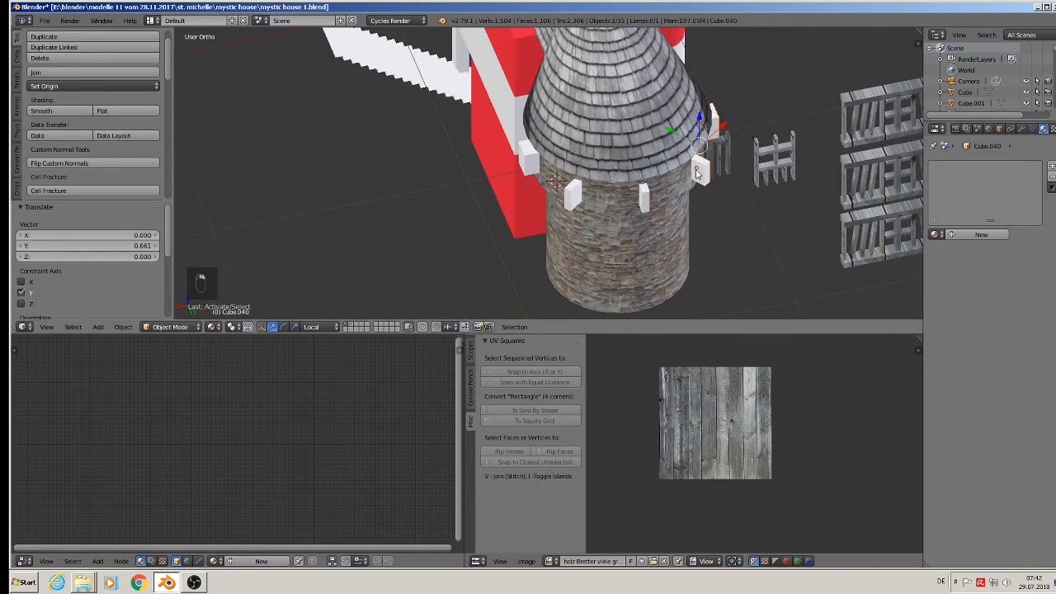
right_click(644, 200, "shift")
right_click(574, 194, "shift")
right_click(530, 157, "shift")
left_click(66, 72)
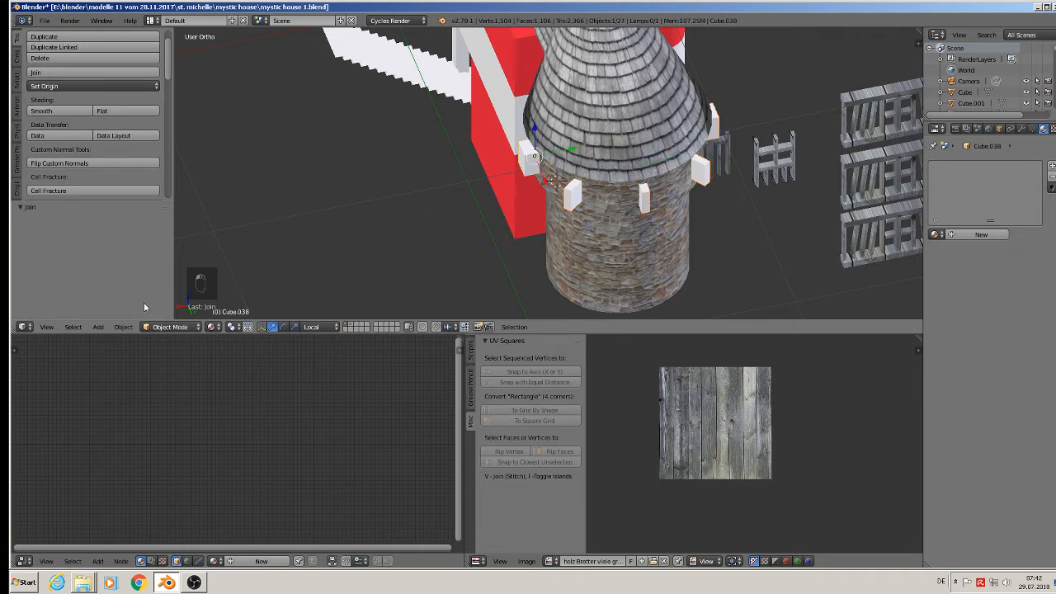
Step: Apply the rotation and scale of the joined window boxes
left_click(123, 327)
mouse_move(165, 241)
left_click(256, 272)
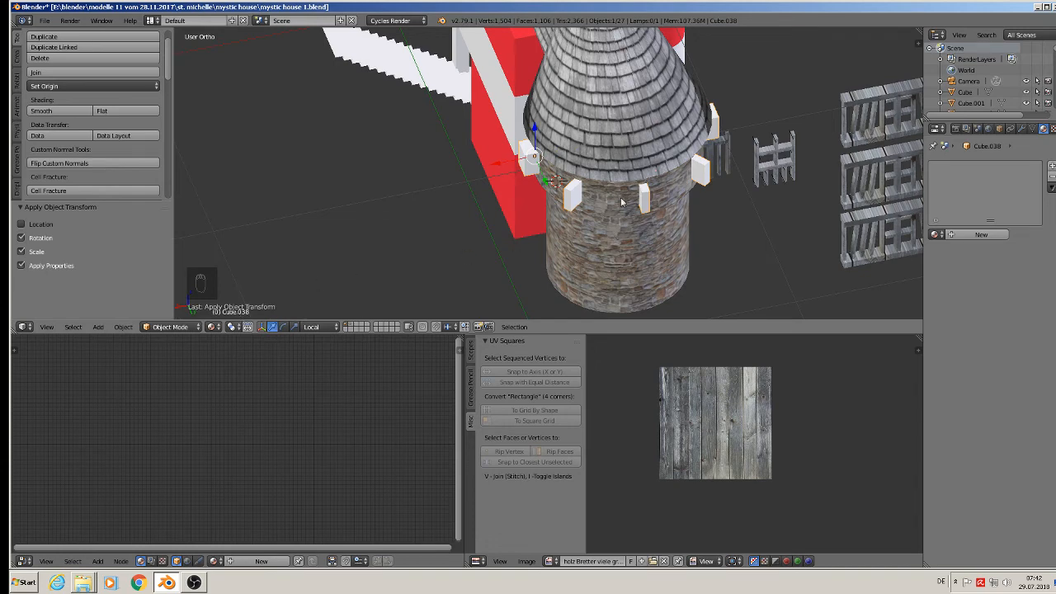
Step: Duplicate the stone tower with its shingled roof and place the copy about 1.759 away along its local X
right_click(631, 152)
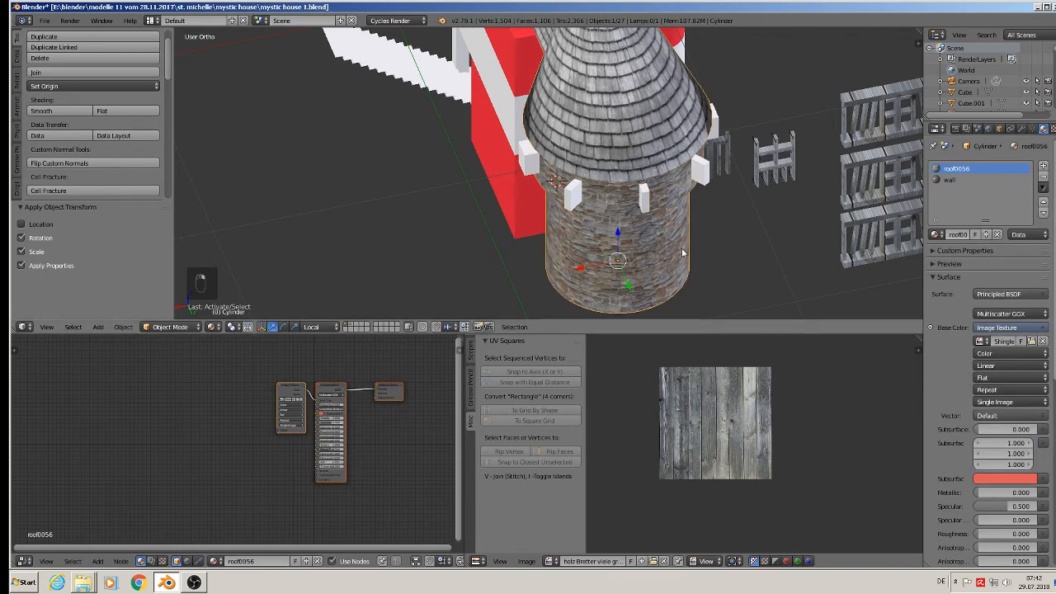
key("shift+d")
key("x")
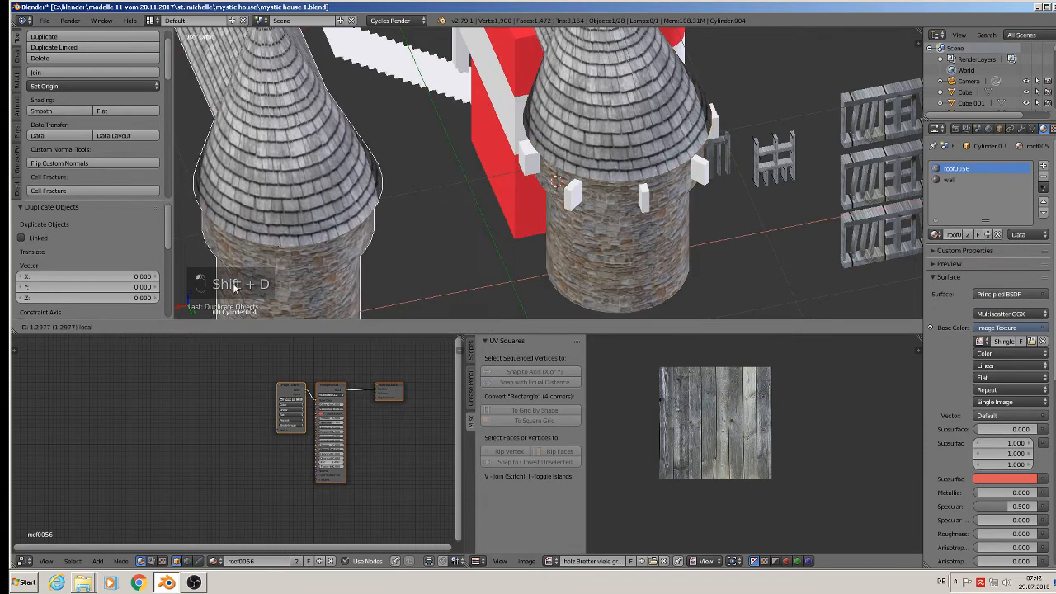
left_click(1047, 219)
Step: Cut the window openings into the original tower by applying a Boolean modifier set to Difference with Cube.038 as the object
right_click(664, 124)
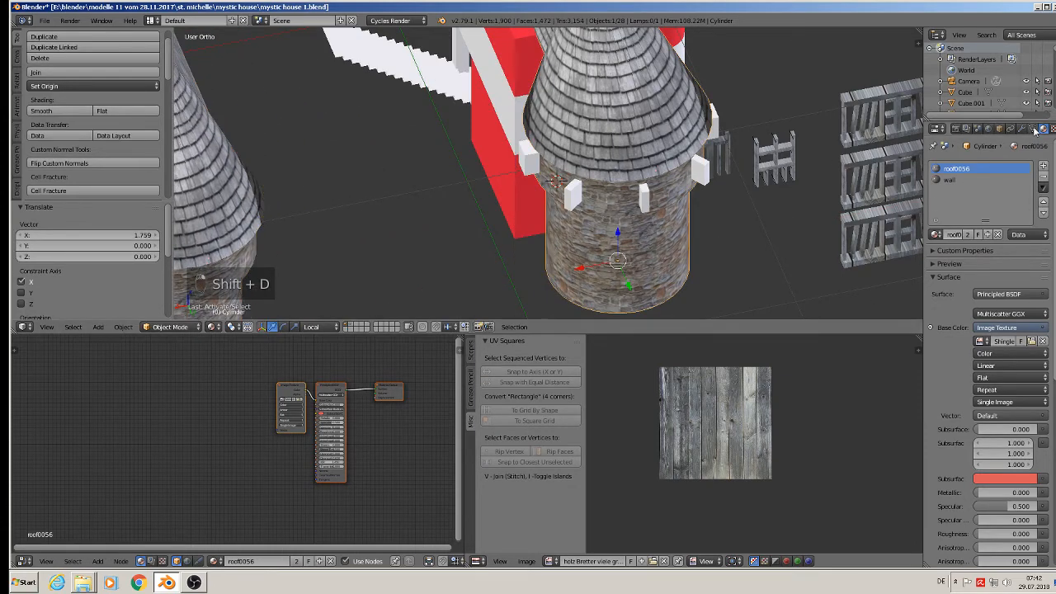
left_click(1021, 130)
left_click(982, 190)
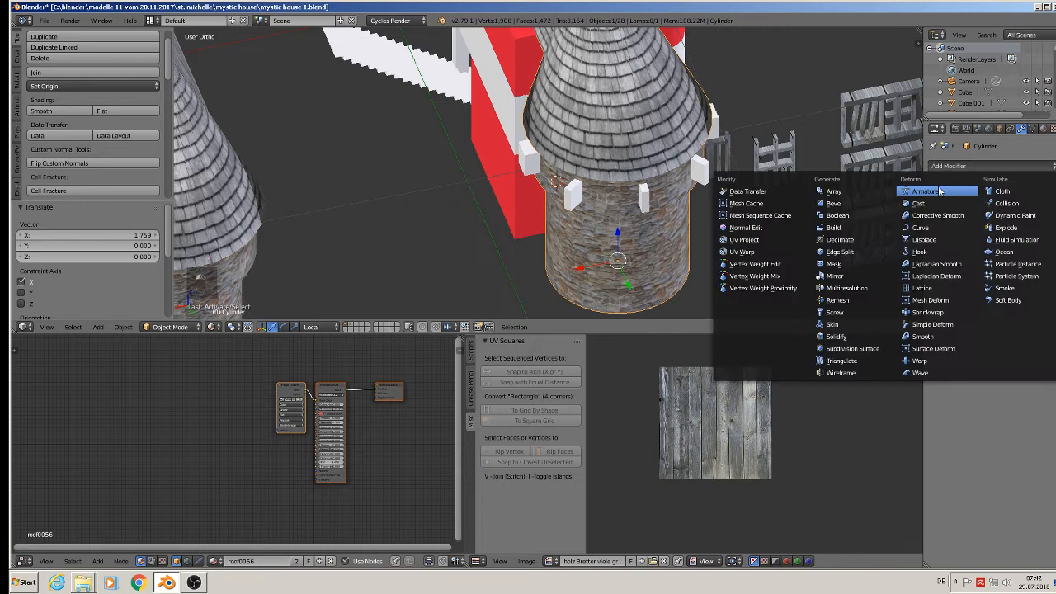
left_click(853, 216)
left_click(1026, 251)
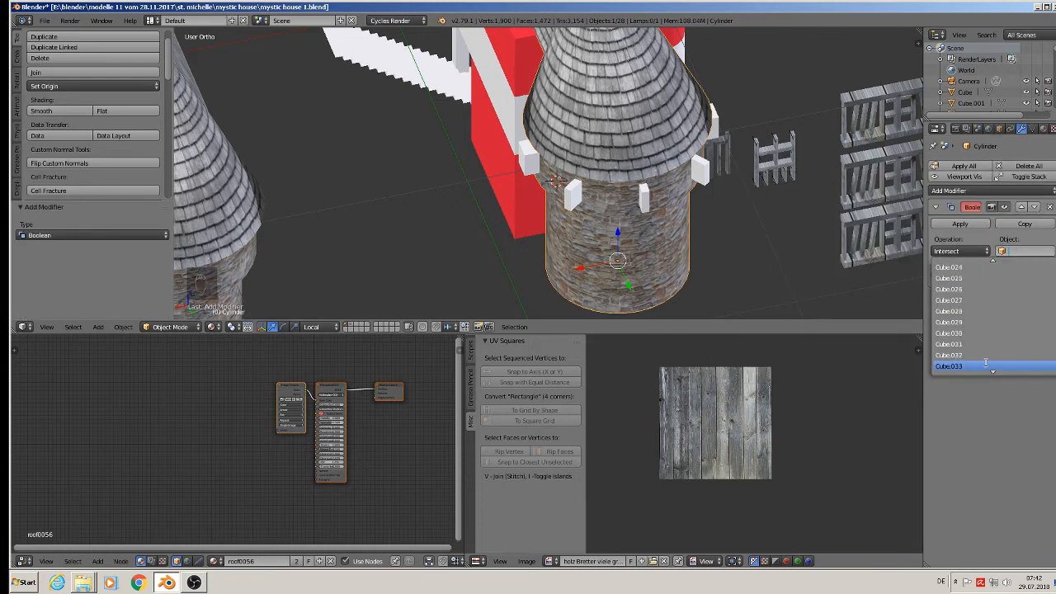
scroll(983, 360, "down", 2)
left_click(961, 344)
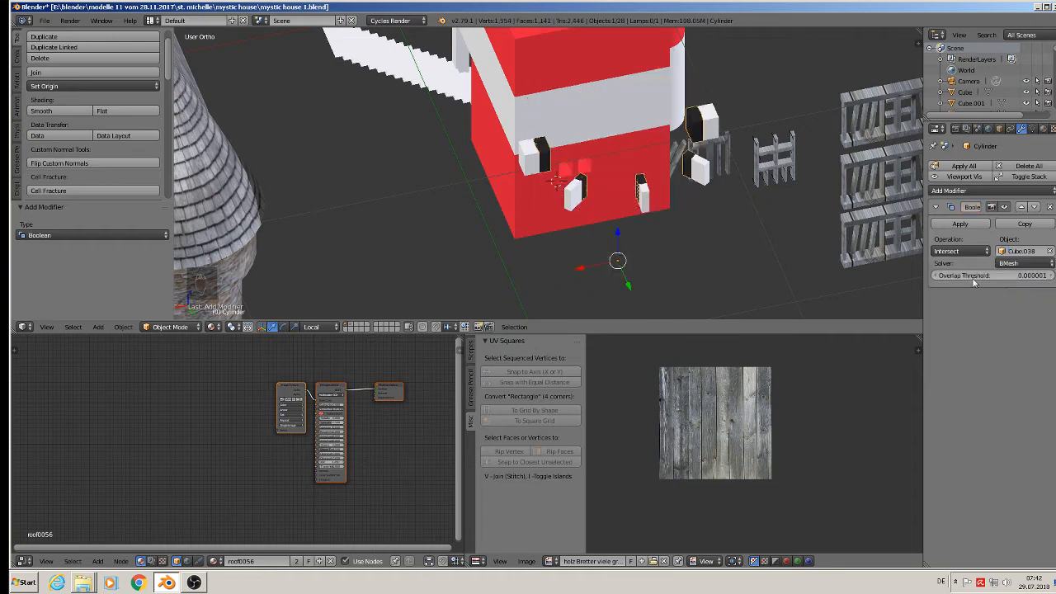
left_click(973, 252)
left_click(965, 213)
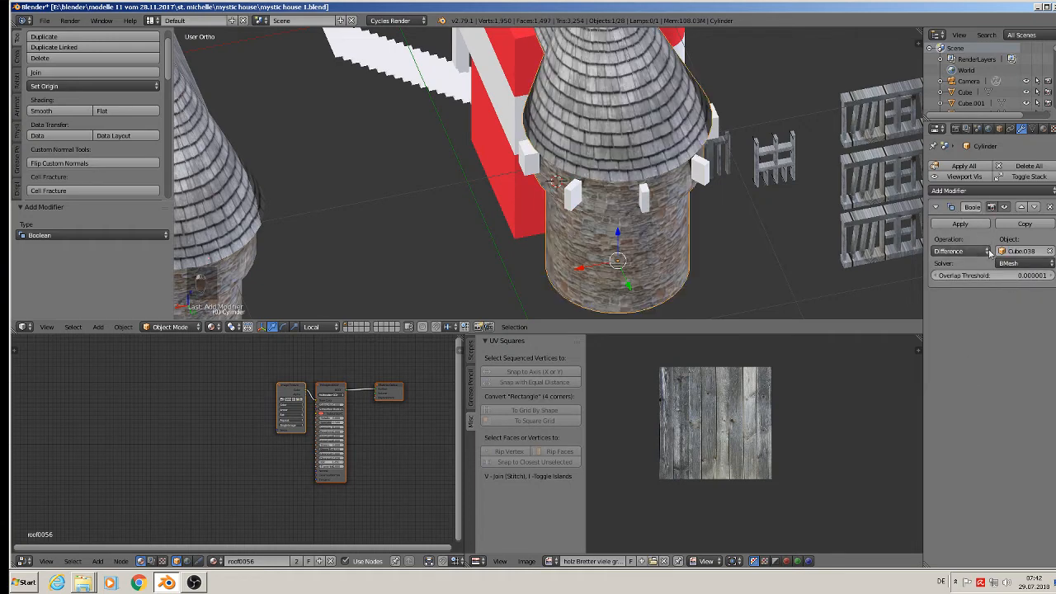
left_click(961, 223)
Step: Move the joined window boxes about 1.097 along local X, out of the tower wall
right_click(648, 202)
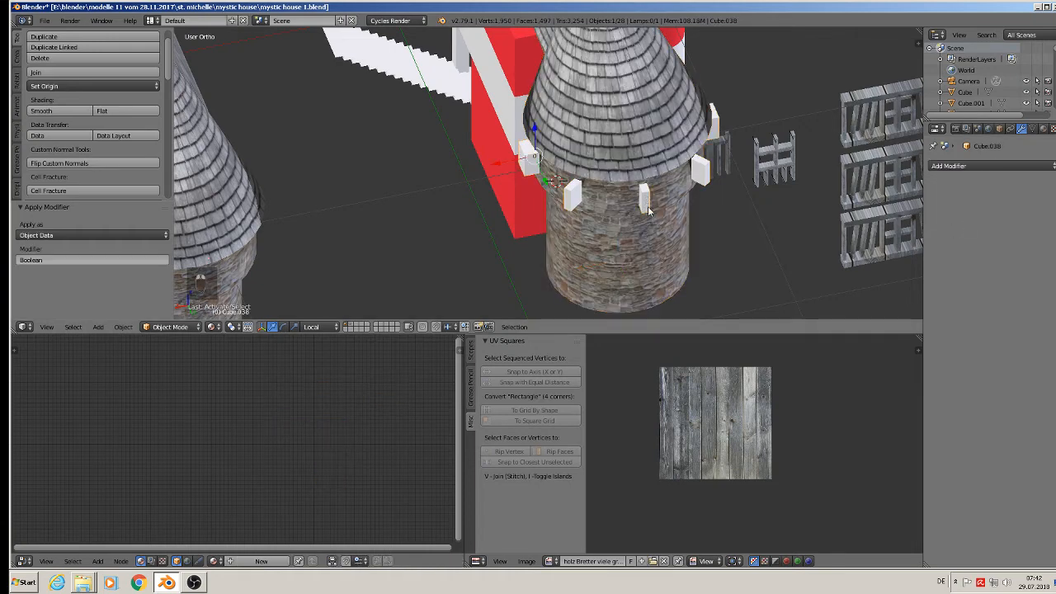
key("g")
key("x")
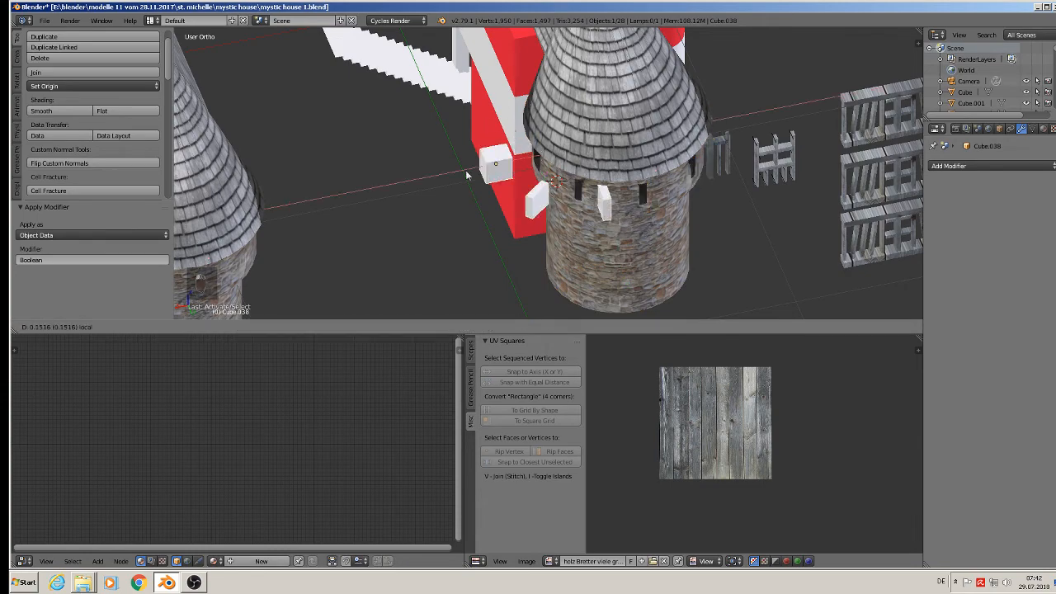
left_click(495, 169)
middle_click_drag(495, 169, 546, 156)
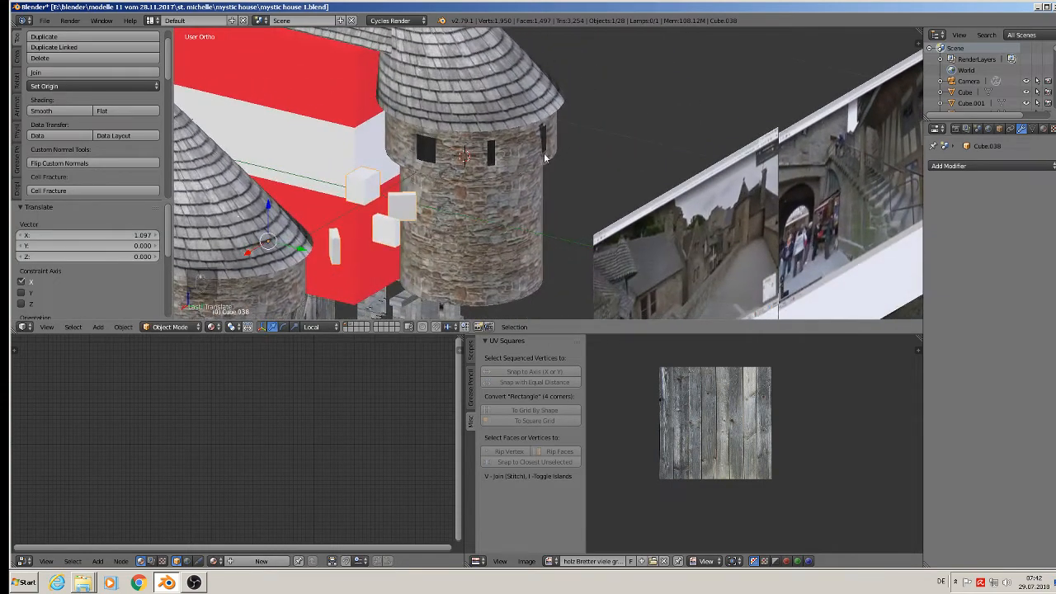
Step: Move the tower copy and the joined window boxes to the second layer, and save the file
scroll(499, 203, "down", 3)
right_click(361, 228)
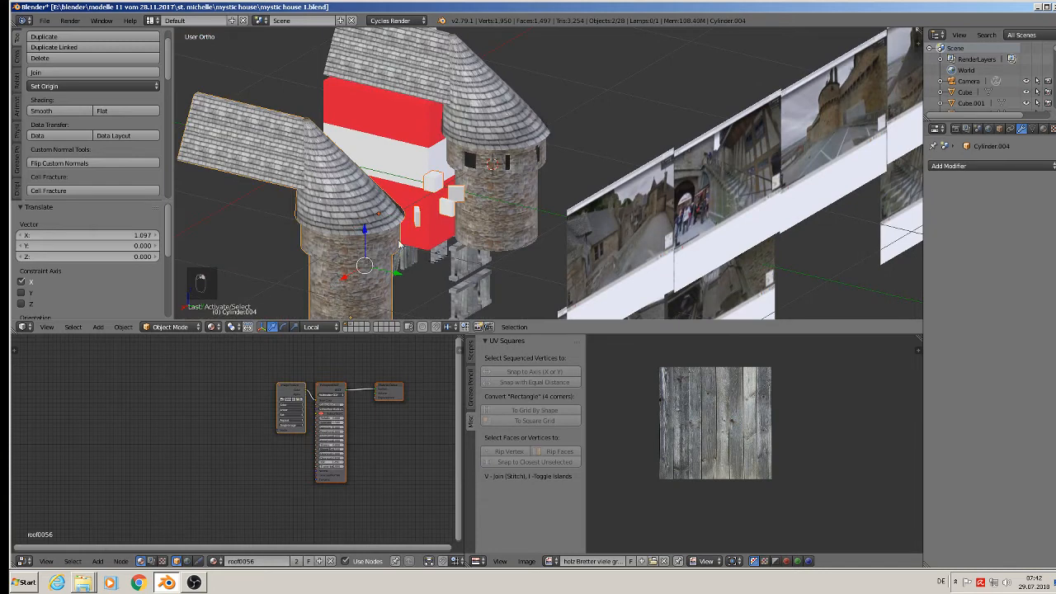
key("m")
left_click(505, 263)
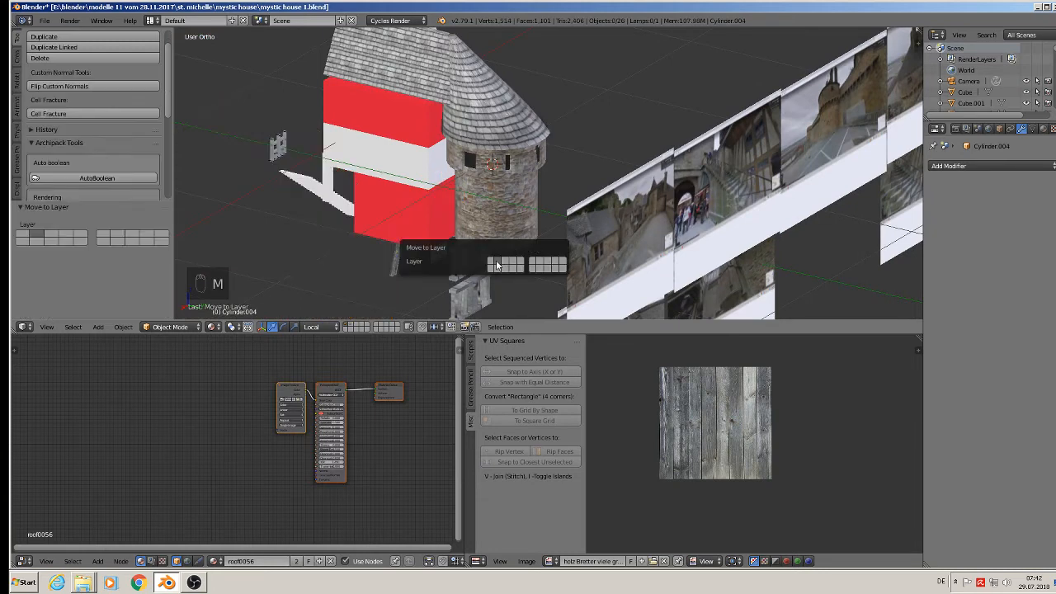
middle_click_drag(282, 240, 417, 228)
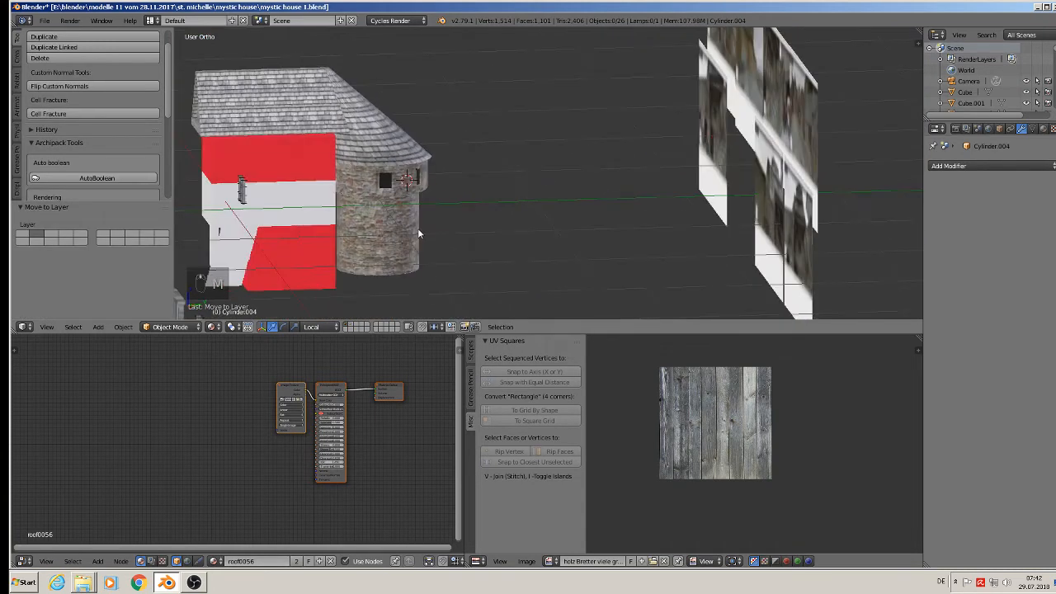
left_click(44, 19)
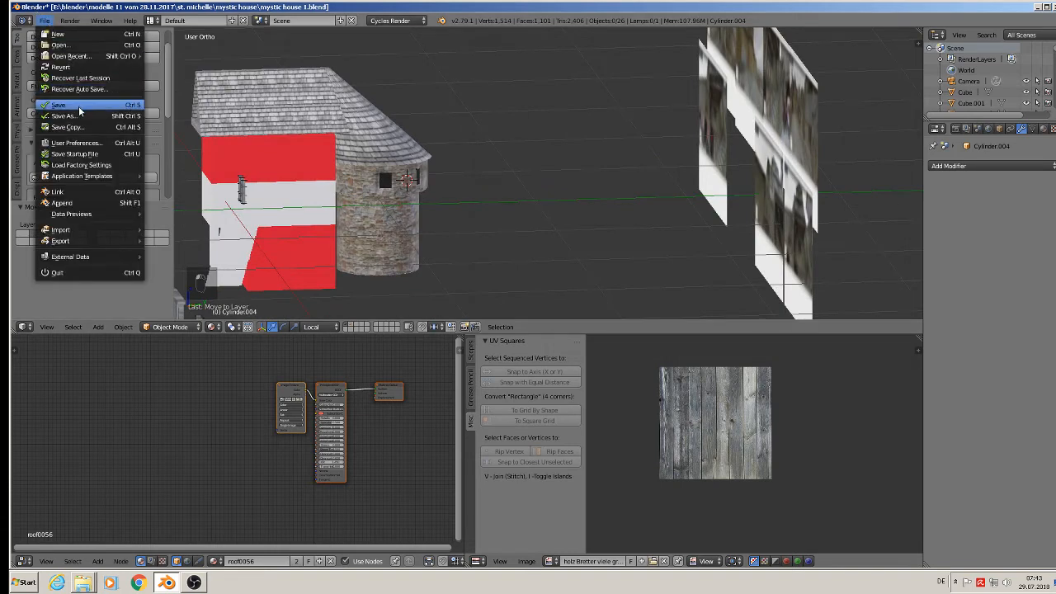
left_click(78, 106)
Step: Examine the reference photos of the half-timbered house and its round tower from the front and compare them with the model
middle_click_drag(254, 139, 621, 104)
scroll(520, 172, "down", 4)
key("KP_1")
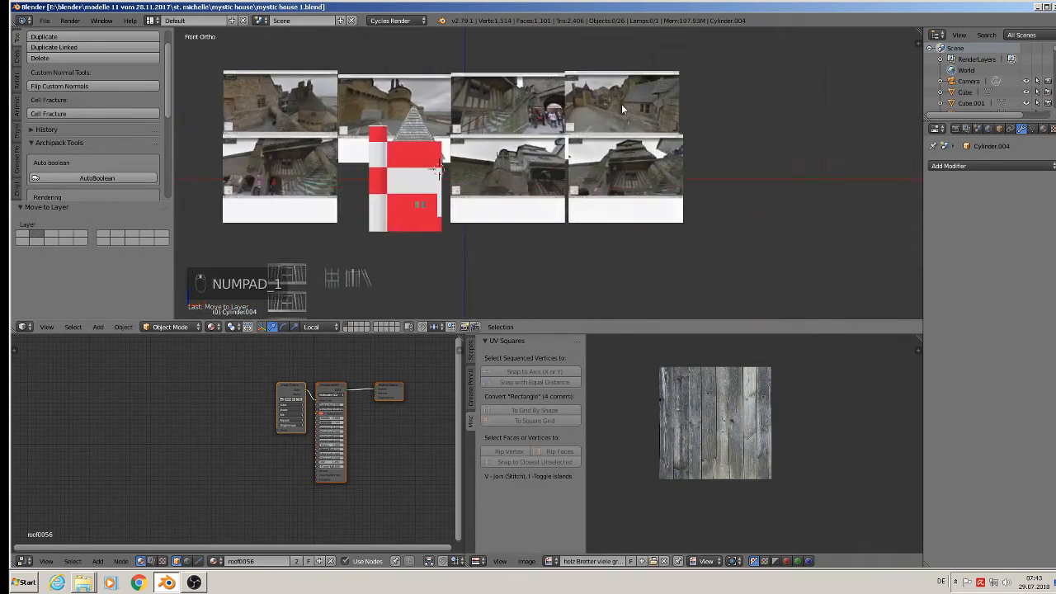
scroll(621, 104, "up", 4)
scroll(586, 159, "up", 3)
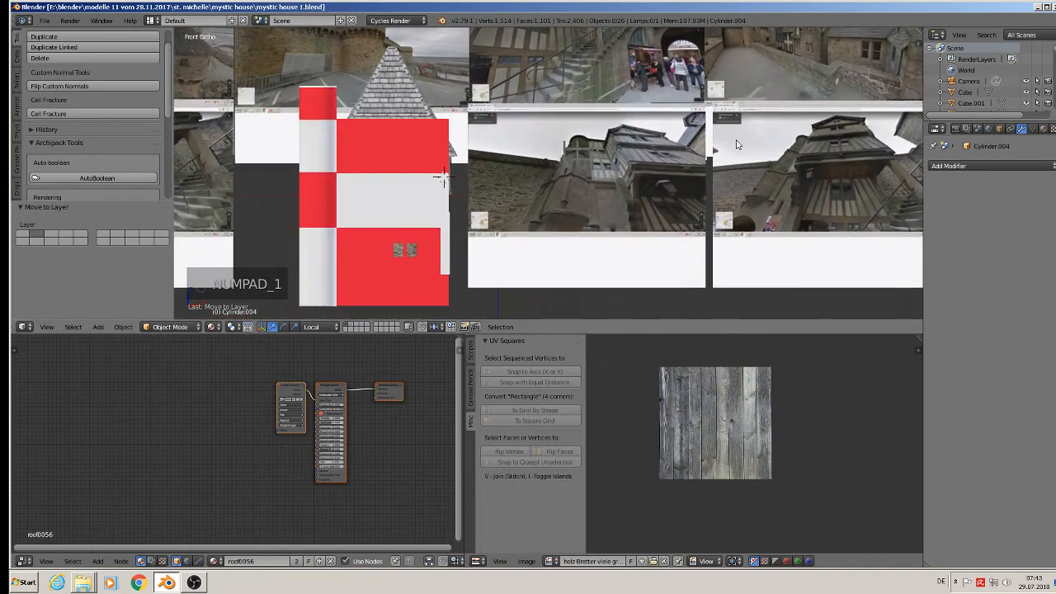
scroll(586, 159, "up", 3)
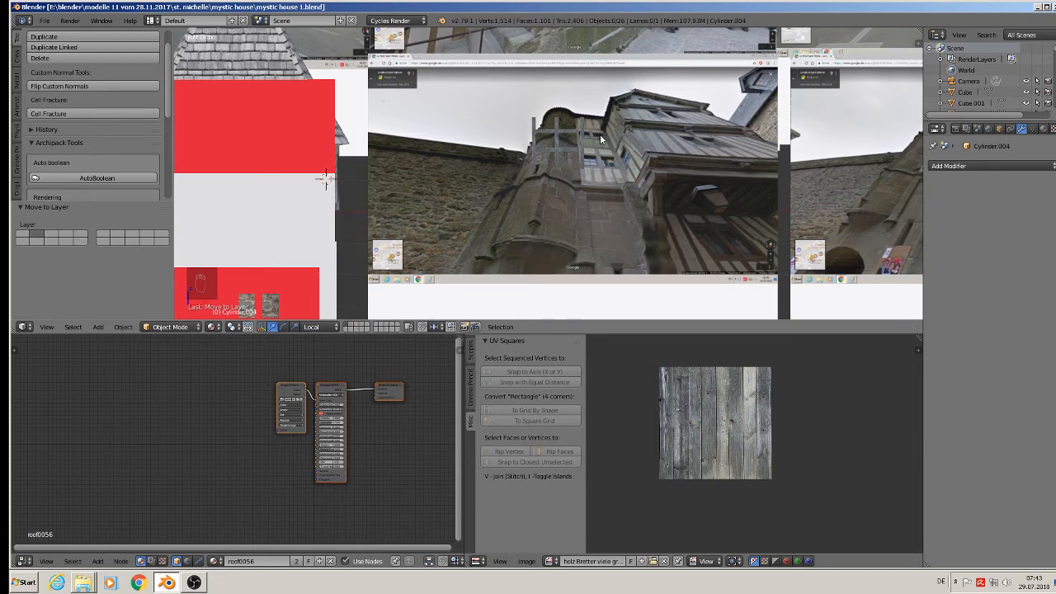
middle_click_drag(624, 154, 625, 160)
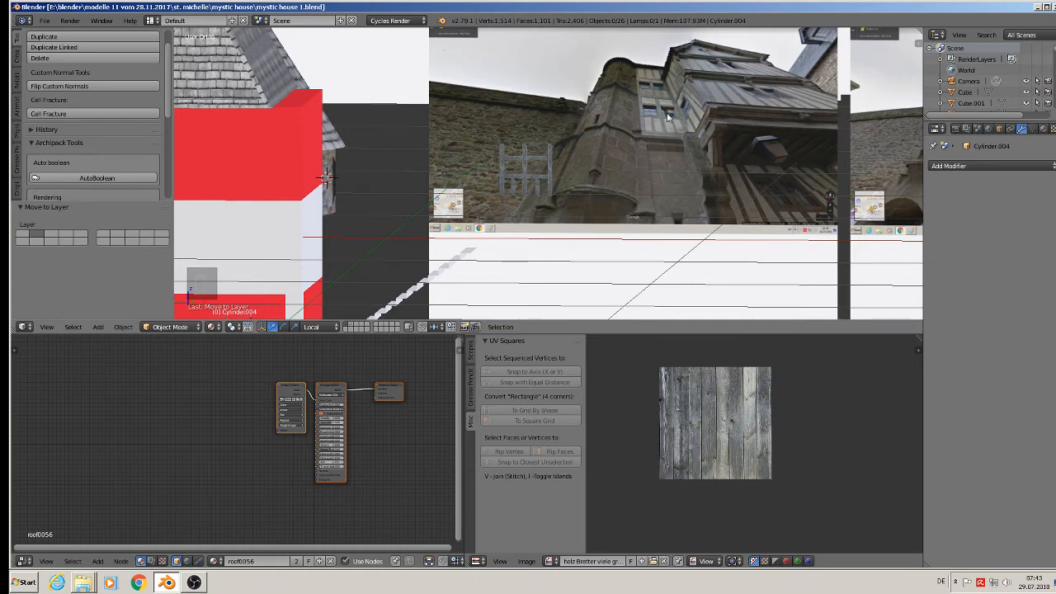
scroll(652, 136, "down", 6)
middle_click_drag(492, 200, 508, 193)
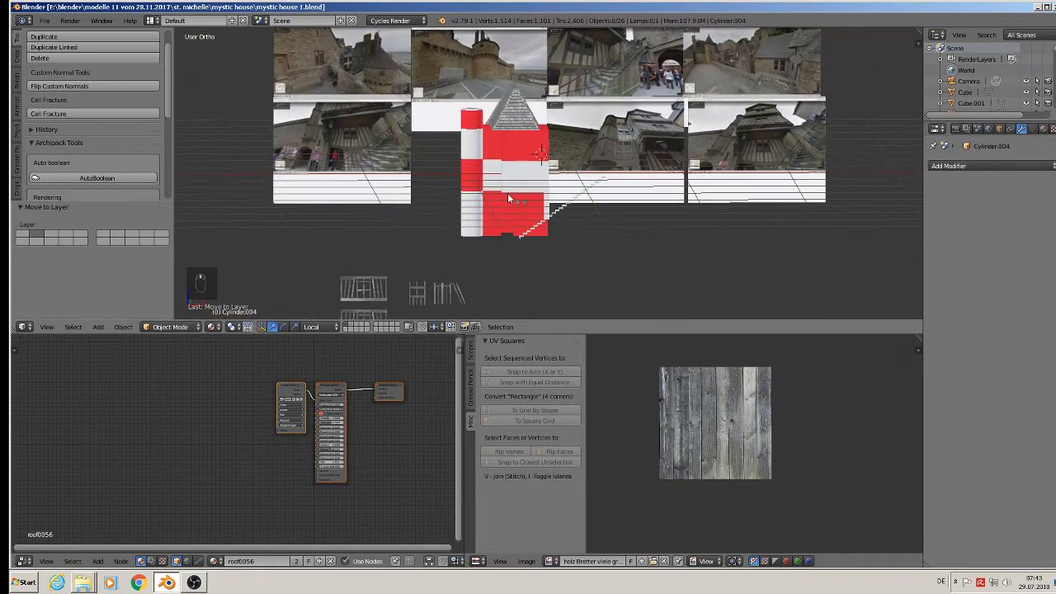
scroll(496, 174, "up", 3)
scroll(498, 186, "up", 6)
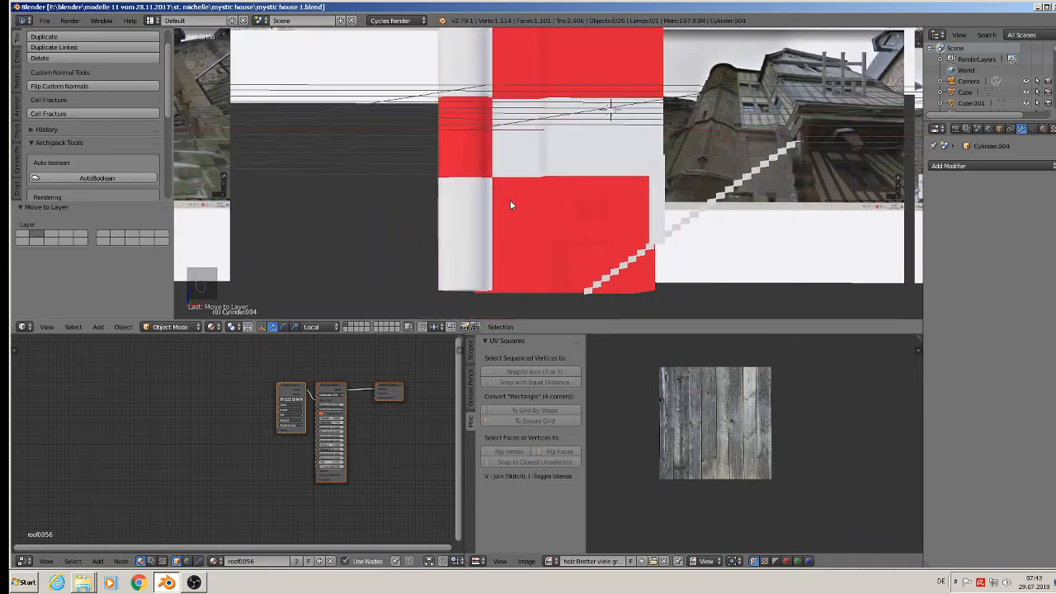
middle_click_drag(502, 200, 501, 209)
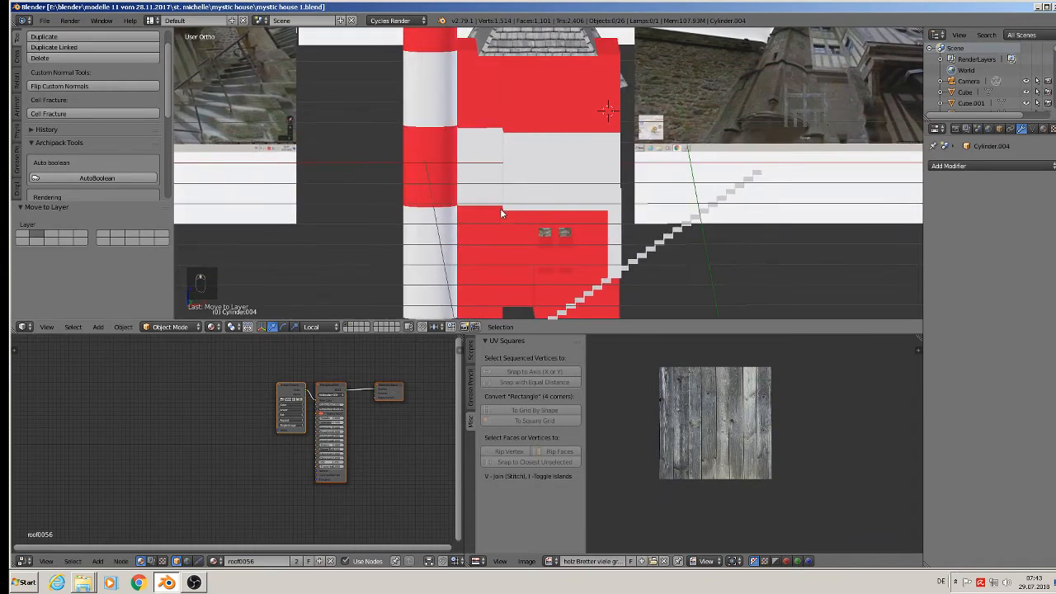
scroll(652, 173, "down", 1)
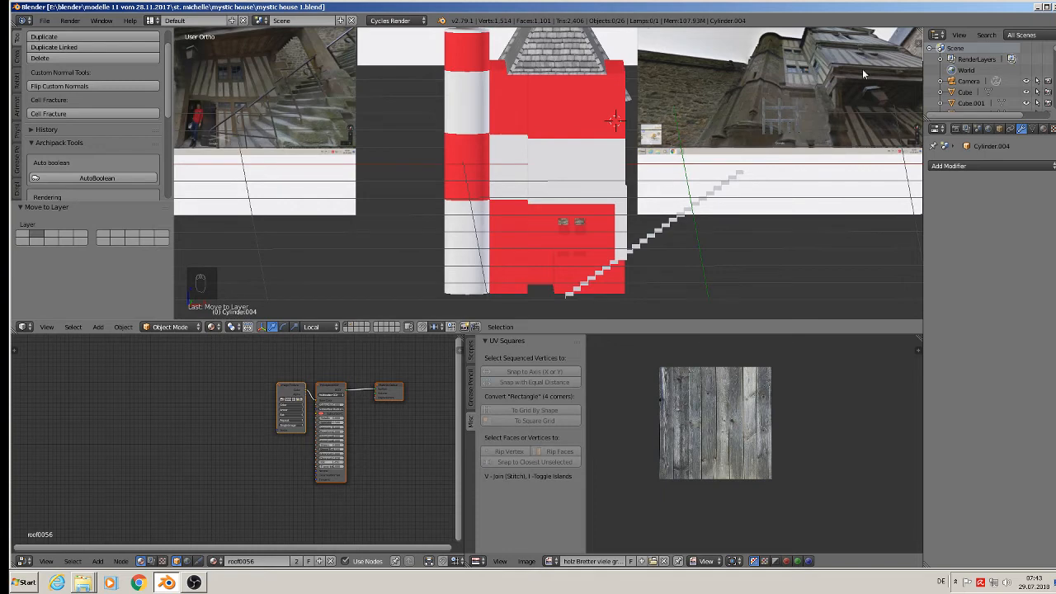
middle_click_drag(862, 68, 495, 127, "shift")
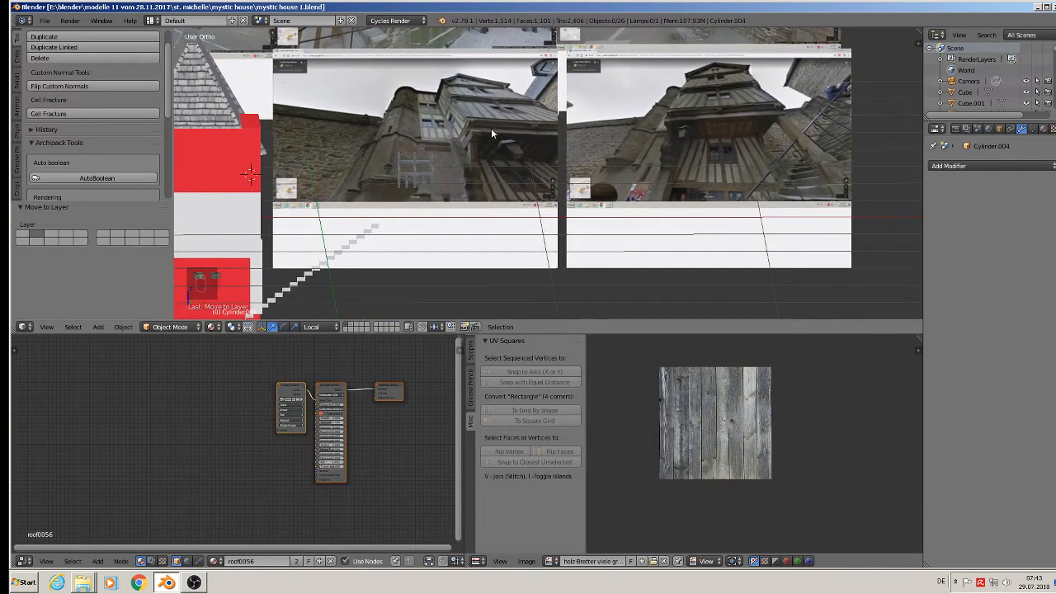
scroll(468, 132, "down", 2)
middle_click_drag(428, 180, 570, 169, "shift")
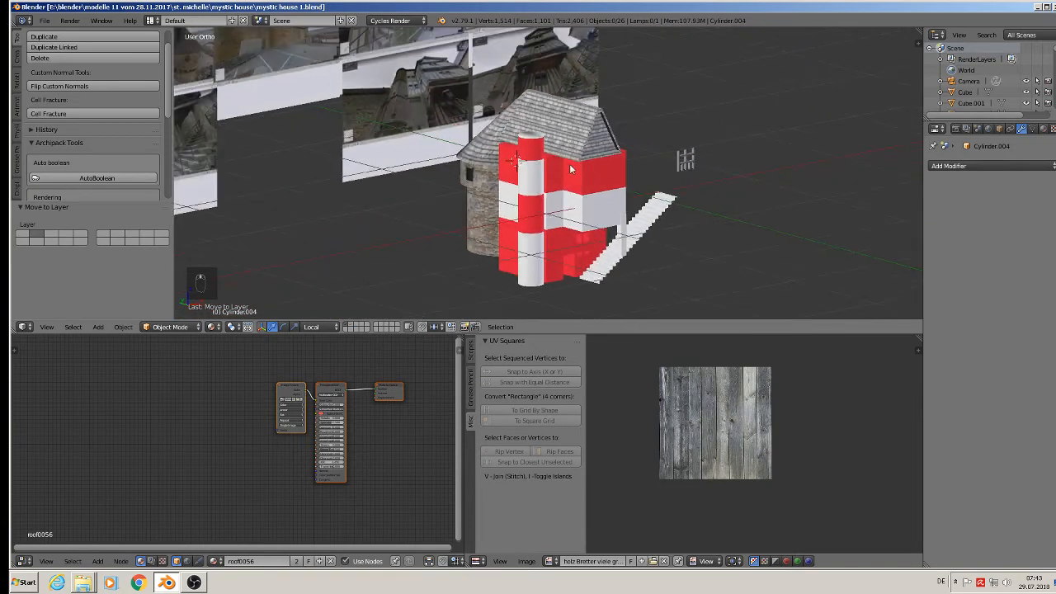
Step: Examine the rampart reference photo from the front for the shape of the slender tower and its pointed roof
scroll(545, 157, "down", 2)
key("KP_1")
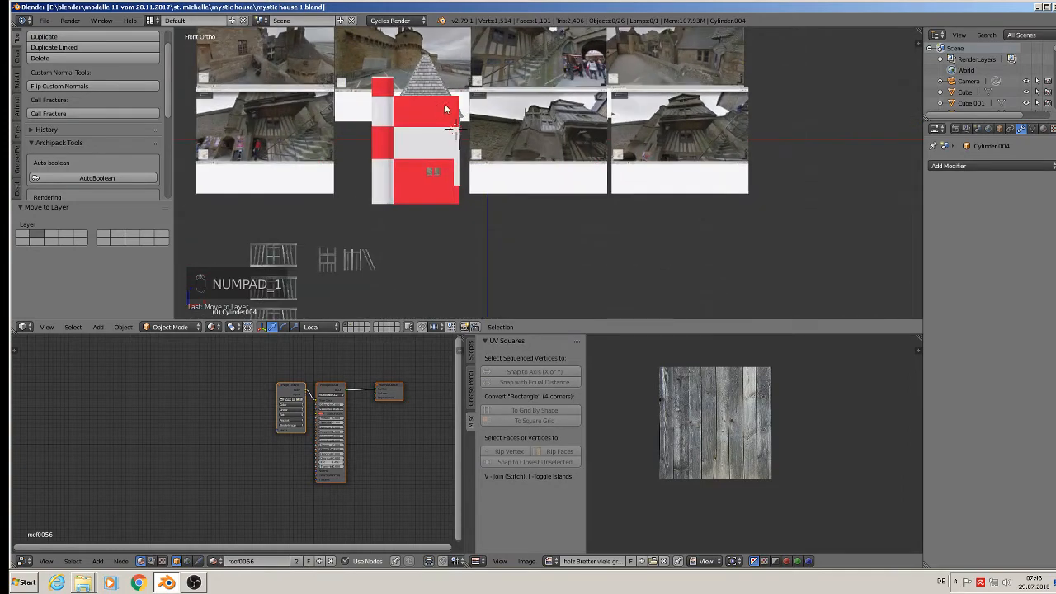
scroll(444, 103, "up", 2)
scroll(771, 117, "up", 5)
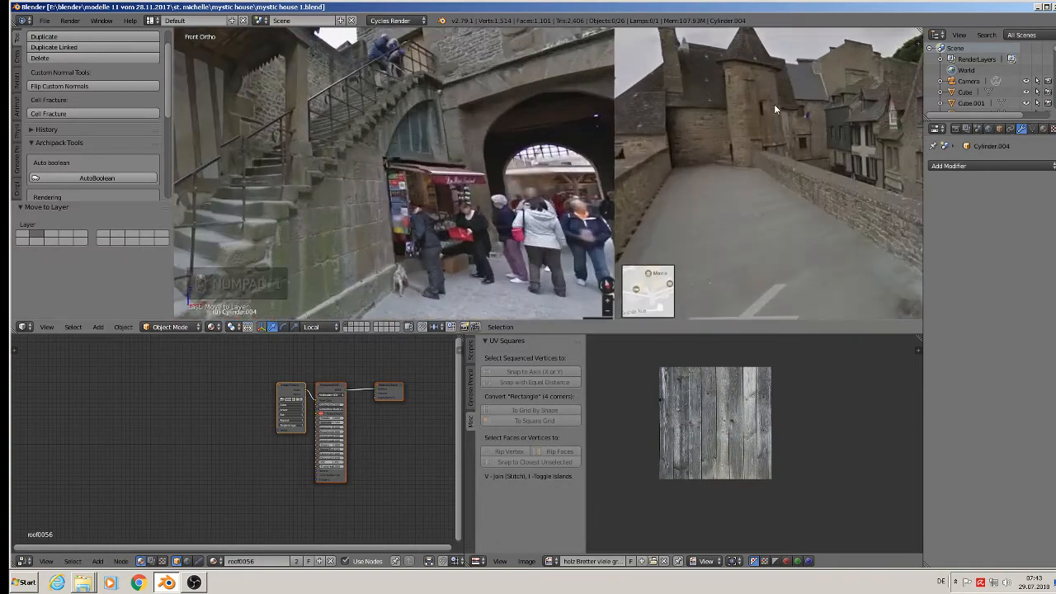
scroll(753, 56, "down", 1)
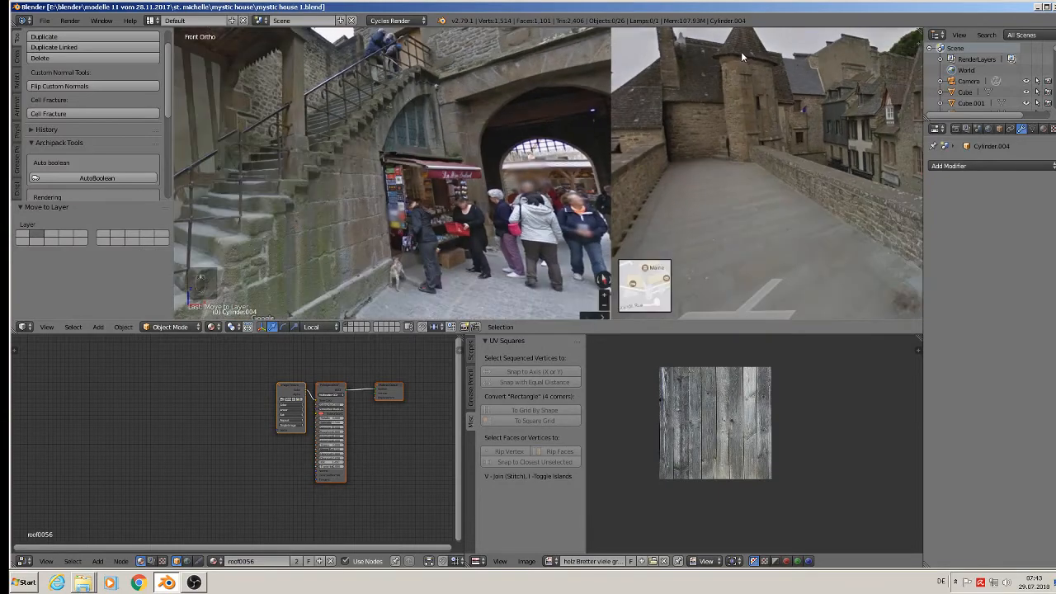
scroll(695, 126, "down", 2)
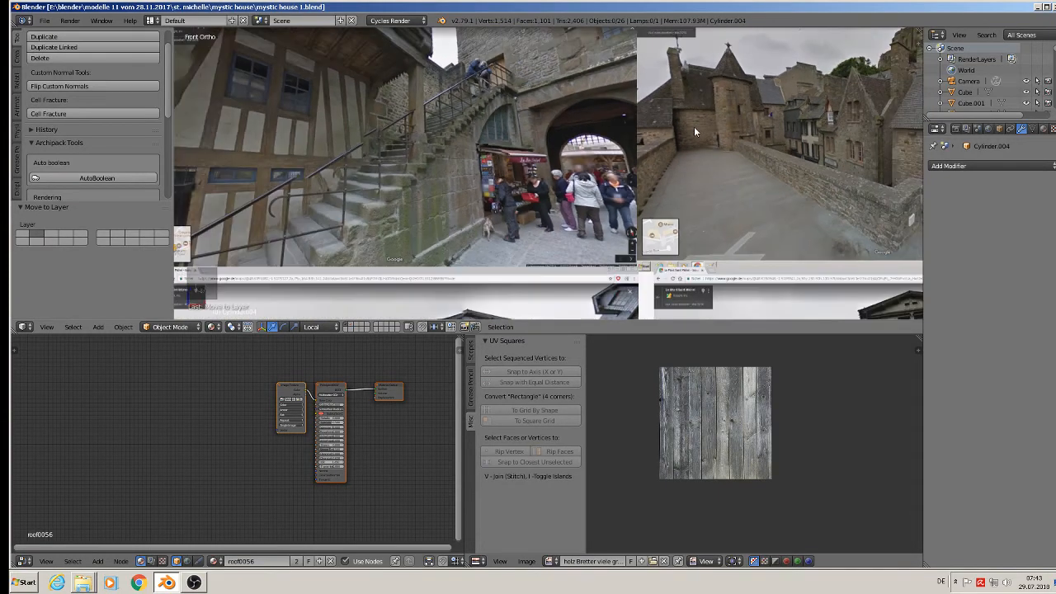
scroll(543, 213, "down", 3)
Step: Add a cylinder with 6 vertices at the top of the narrow red-and-white round tower
middle_click_drag(495, 218, 815, 91, "shift")
scroll(420, 76, "up", 2)
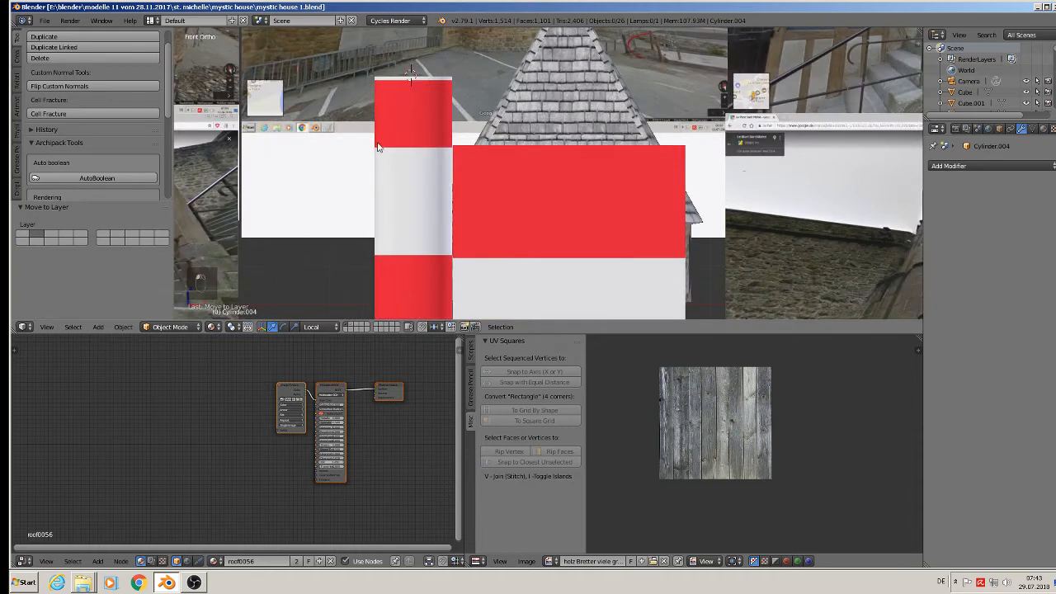
left_click(97, 327)
mouse_move(109, 315)
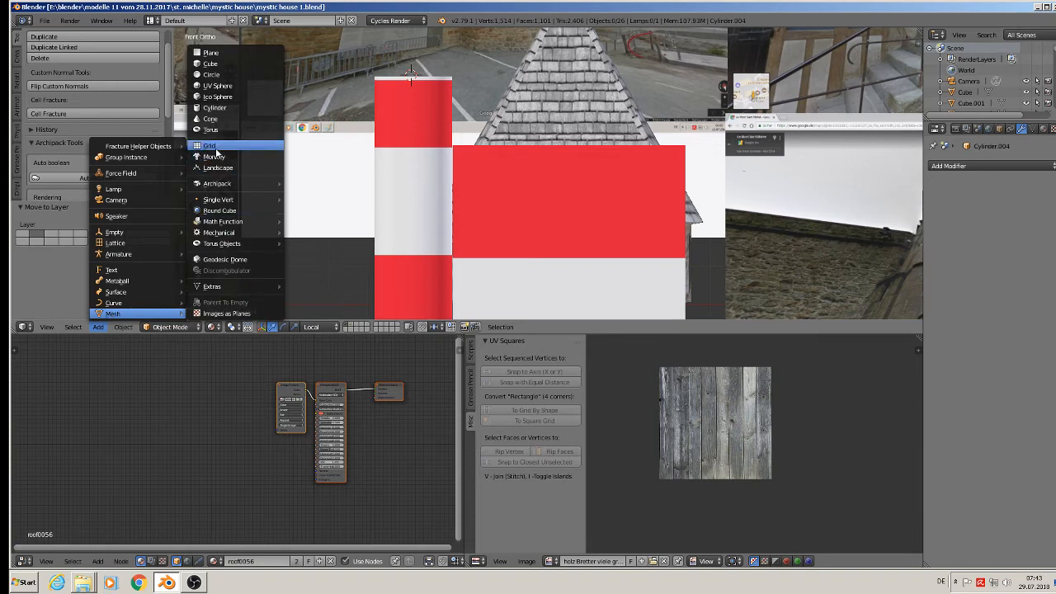
left_click(216, 108)
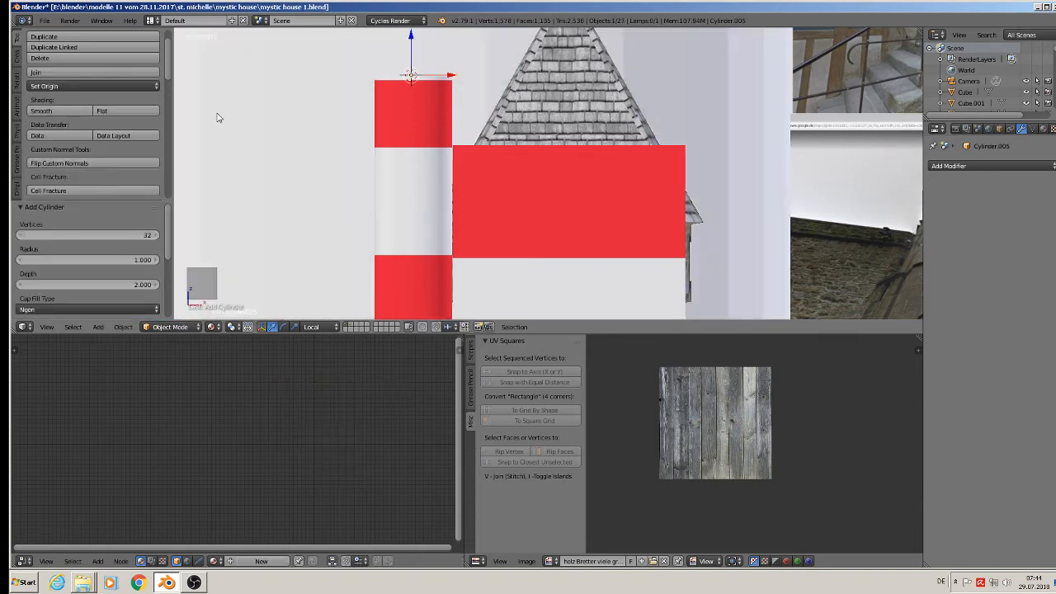
left_click(119, 236)
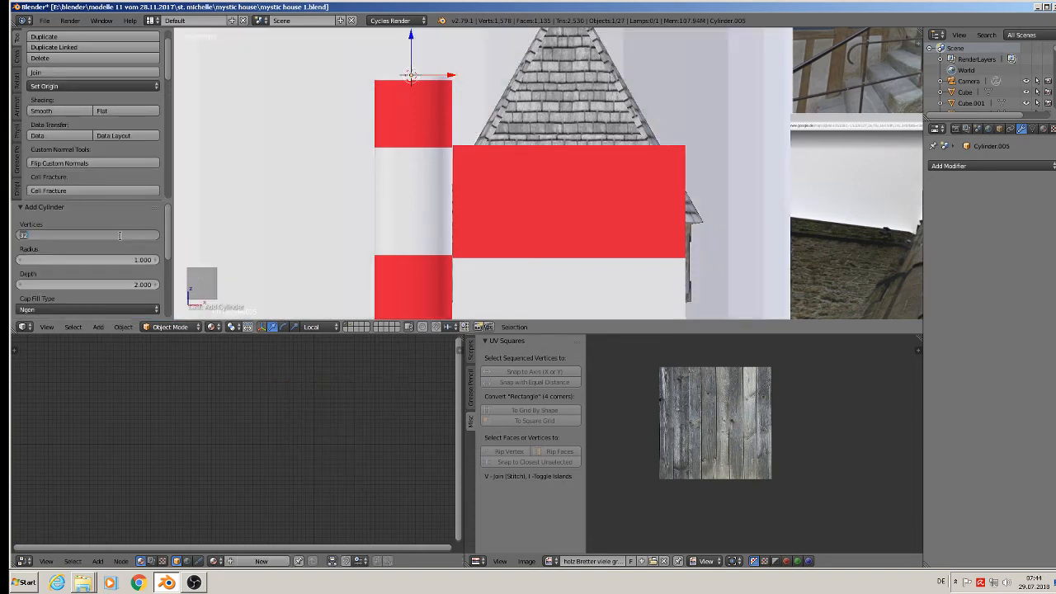
type("6")
key("Return")
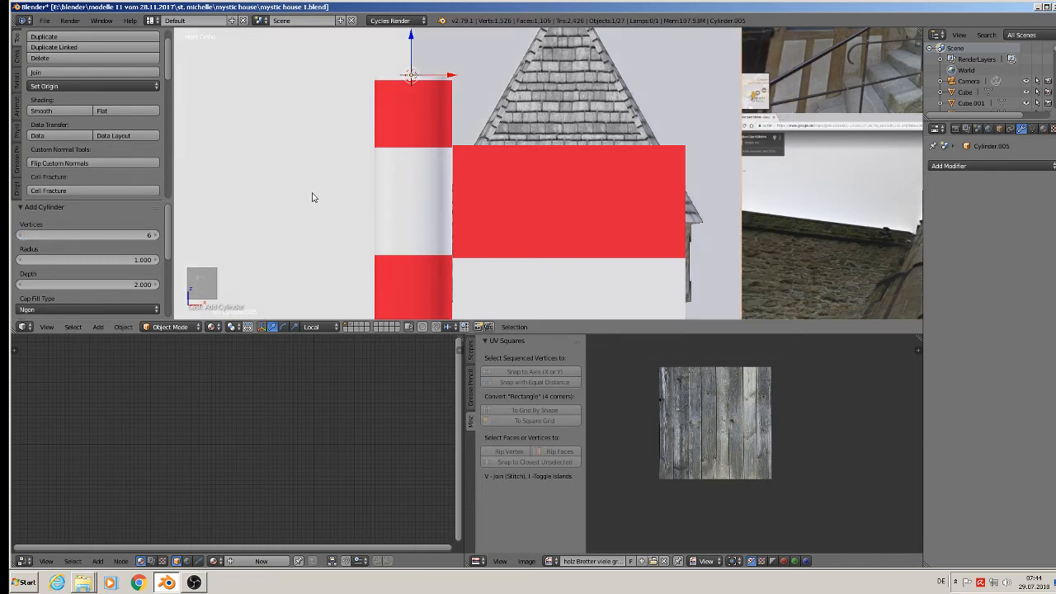
Step: Scale the new six-sided cylinder to 0.16 and raise it along Z above the narrow round tower
scroll(311, 195, "down", 4)
key("s")
left_click(459, 168)
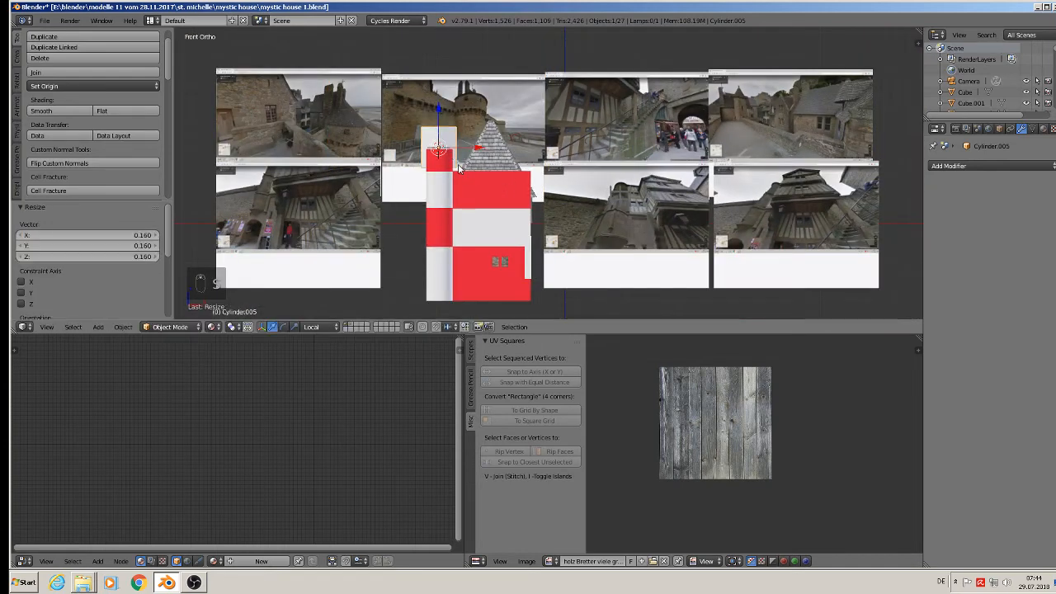
key("g")
key("z")
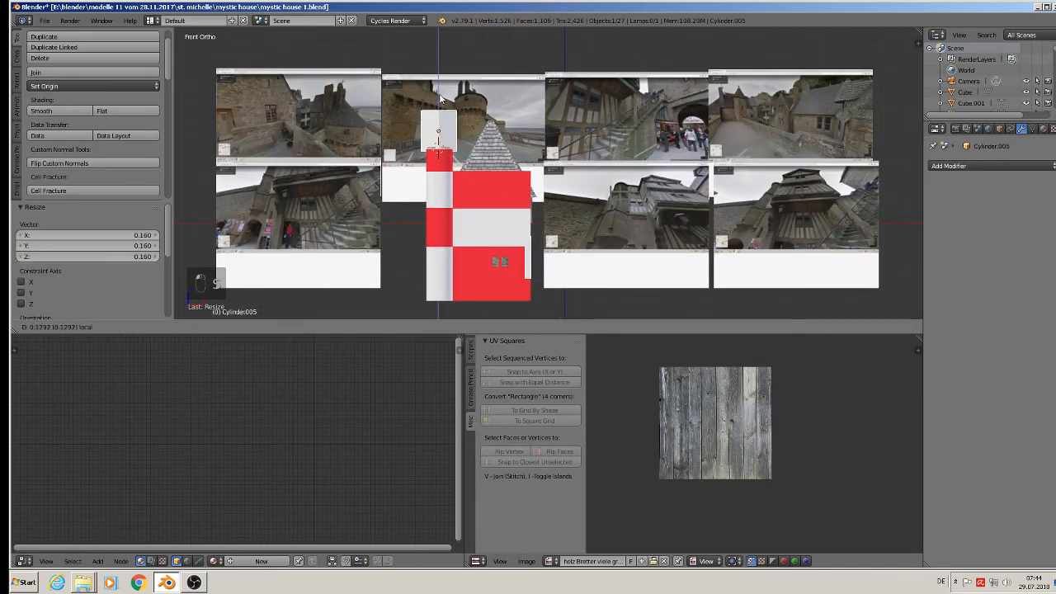
left_click_drag(439, 94, 440, 95)
Step: Move the cylinder about -3.318 along Y over the round tower and seat it on the tower's upper end
middle_click_drag(442, 99, 498, 149)
left_click_drag(420, 126, 779, 220)
scroll(825, 229, "up", 6)
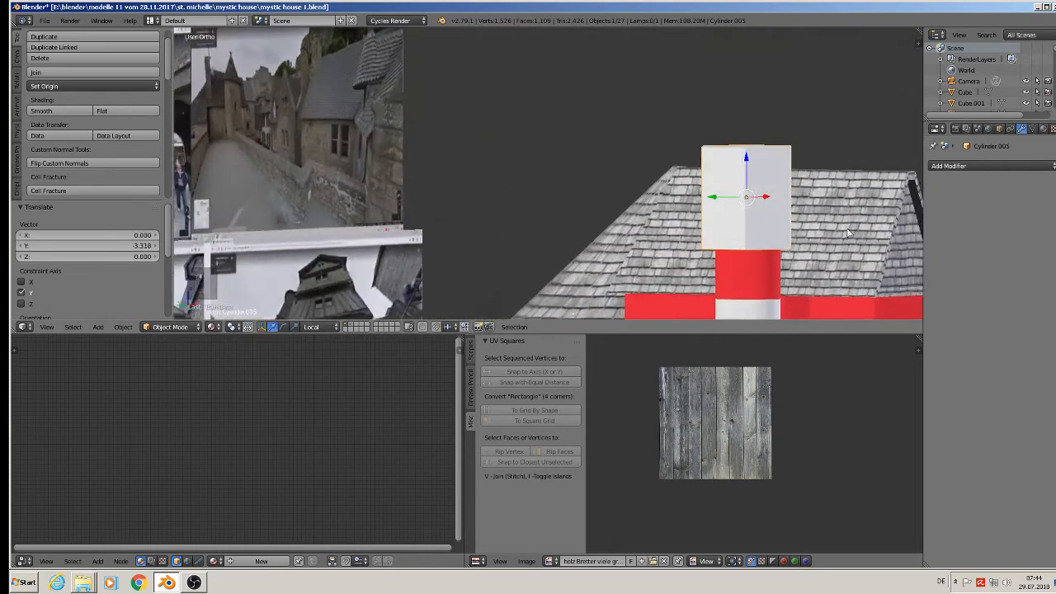
scroll(848, 233, "down", 3)
scroll(693, 198, "up", 4)
key("s")
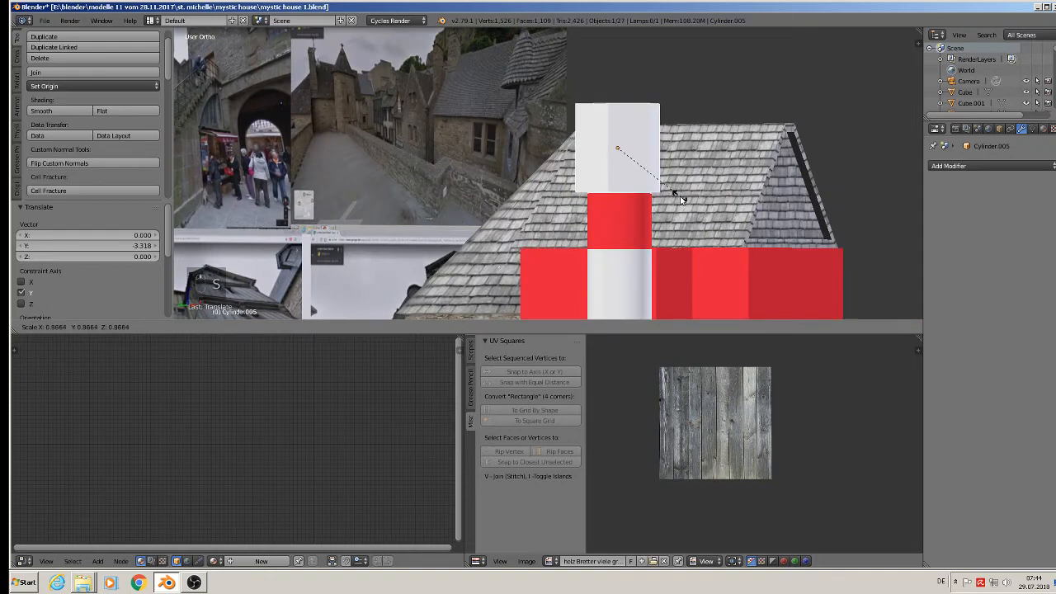
left_click(680, 198)
Step: Shrink the cylinder's upper face almost to a point and lower it by about 0.081 to form a pointed roof
key("Tab")
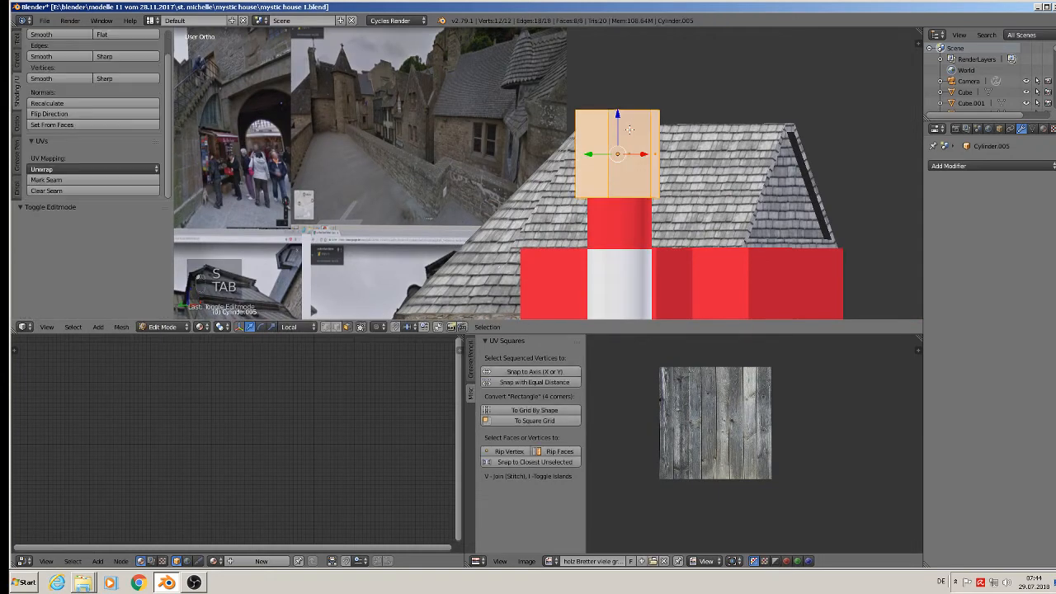
middle_click_drag(629, 130, 642, 173)
right_click(621, 111)
scroll(717, 183, "up", 2)
key("s")
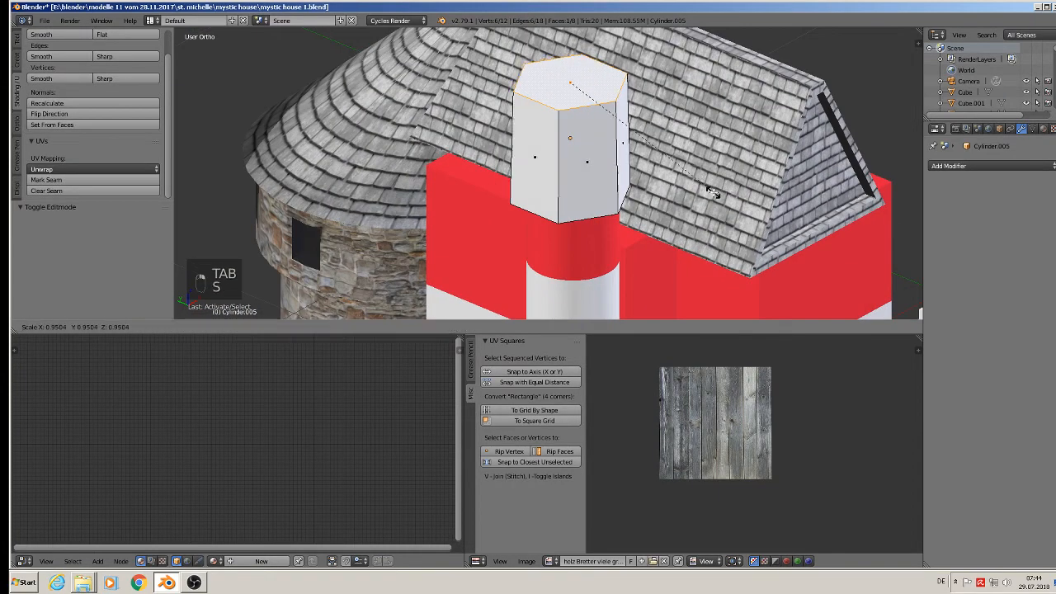
left_click(579, 91)
left_click_drag(570, 51, 572, 81)
scroll(569, 103, "down", 3)
key("KP_1")
middle_click_drag(563, 136, 563, 145)
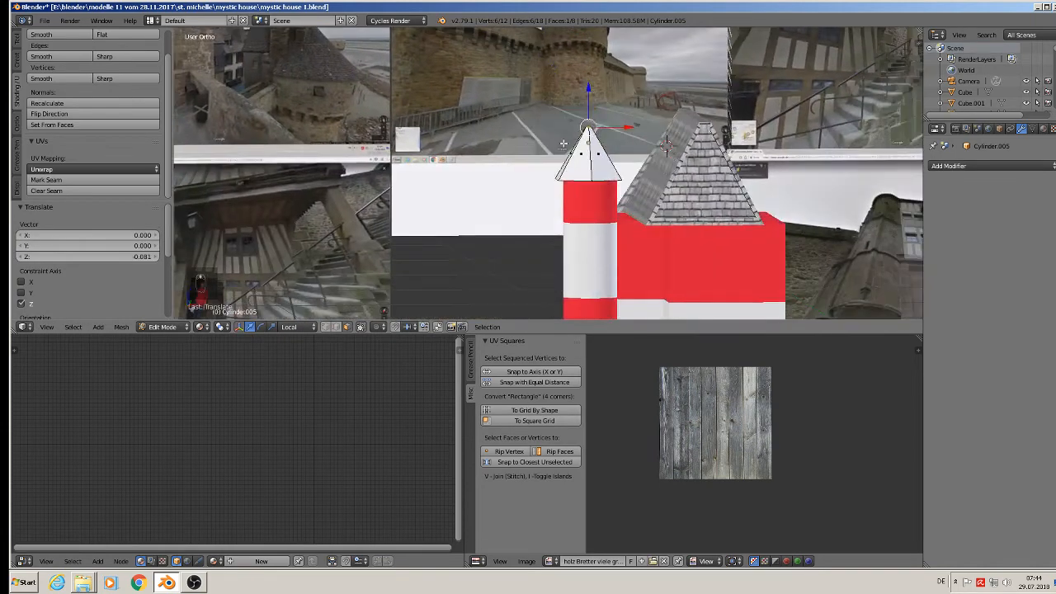
scroll(564, 135, "down", 1)
middle_click_drag(710, 169, 530, 234, "shift")
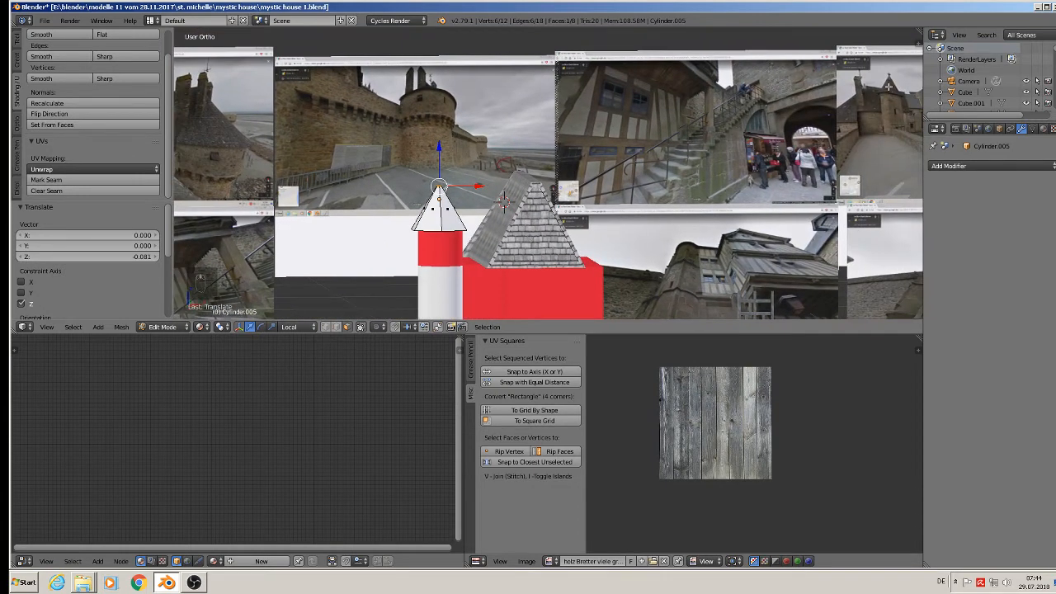
Step: Select the whole pointed roof mesh and mark all its edges as seams
key("Tab")
key("Tab")
key("a")
key("a")
key("a")
key("a")
key("a")
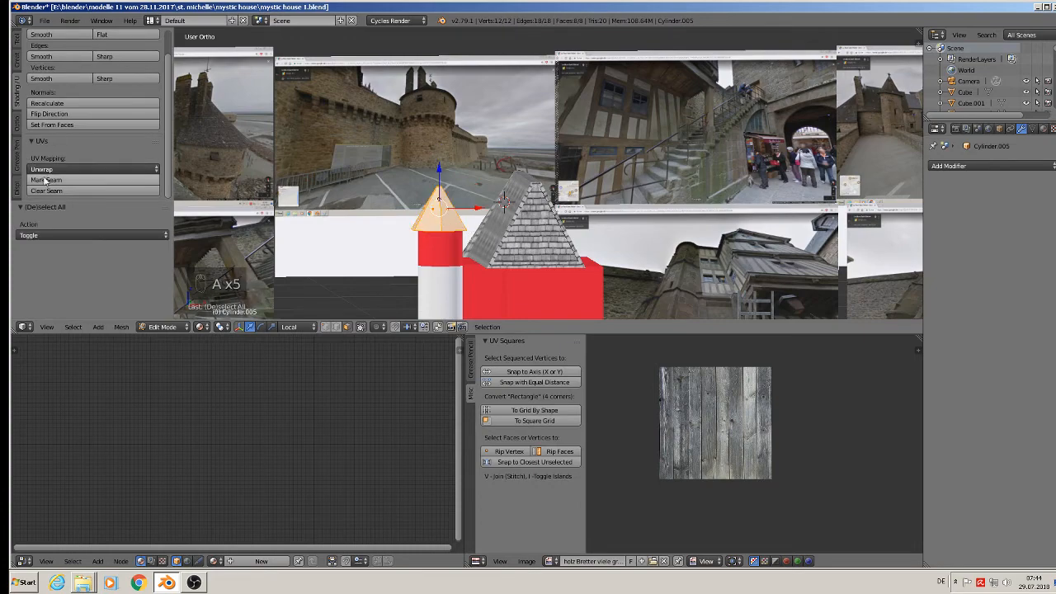
left_click(108, 180)
Step: Apply rotation and scale to the pointed roof and unwrap its entire mesh
middle_click_drag(385, 181, 465, 200)
scroll(465, 200, "up", 4)
key("Tab")
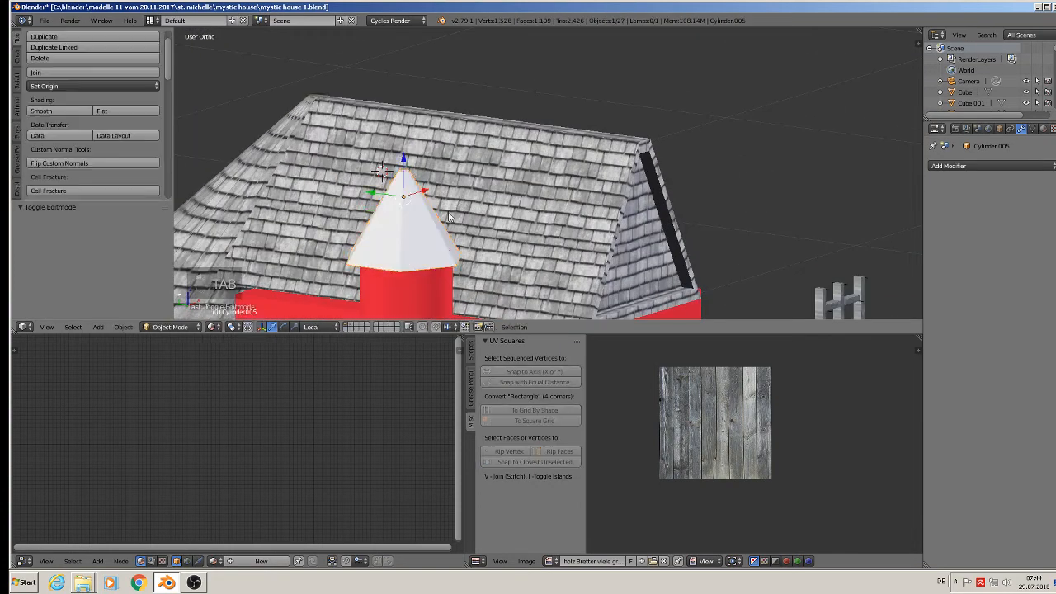
left_click(122, 326)
mouse_move(158, 252)
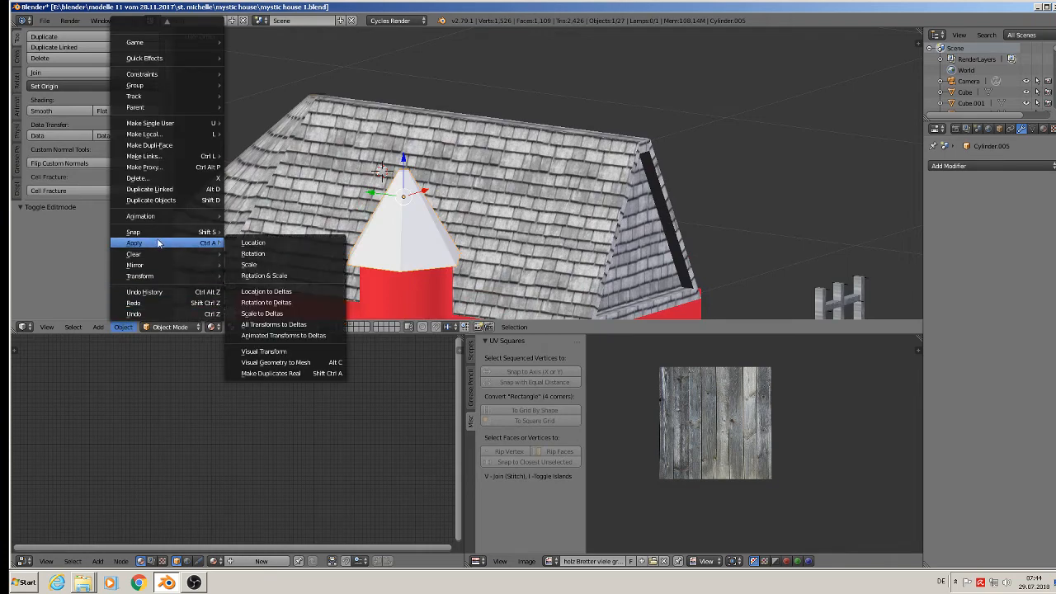
left_click(276, 277)
key("Tab")
key("u")
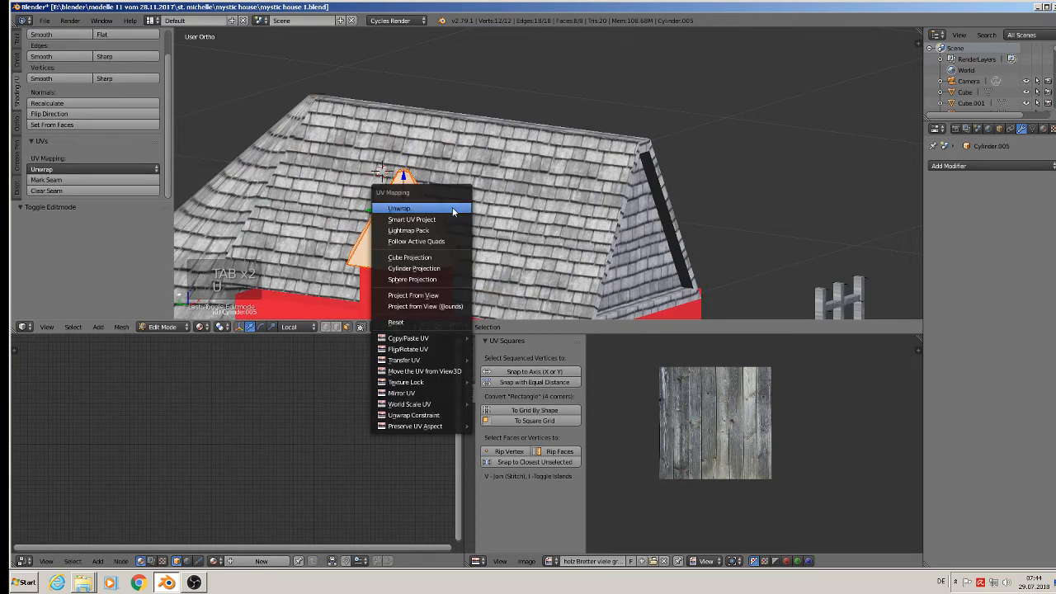
left_click(452, 212)
Step: Assign the existing roof0056 material to the pointed tower roof
left_click(1044, 129)
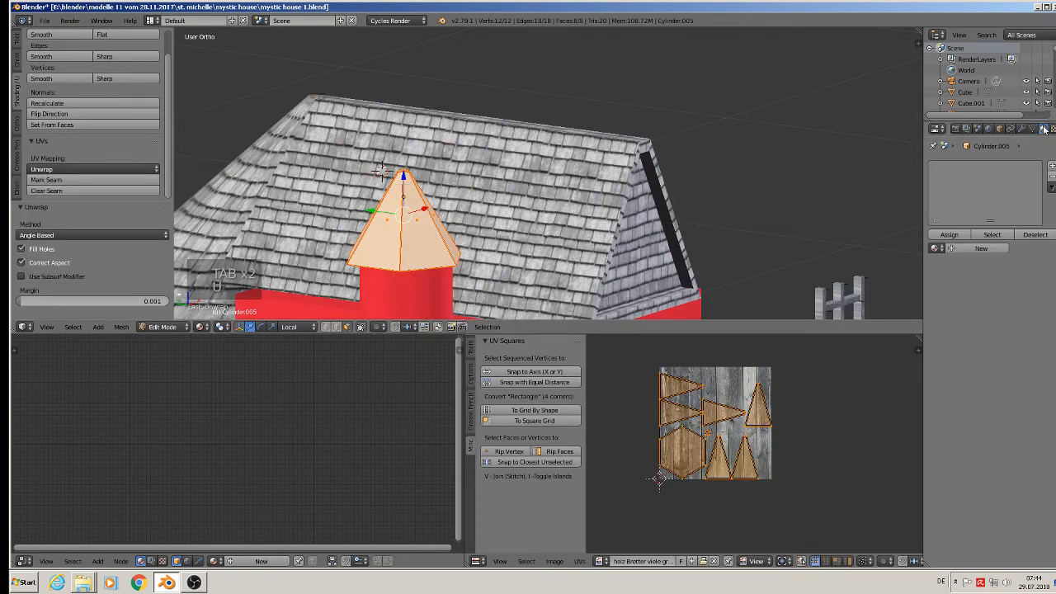
left_click(936, 247)
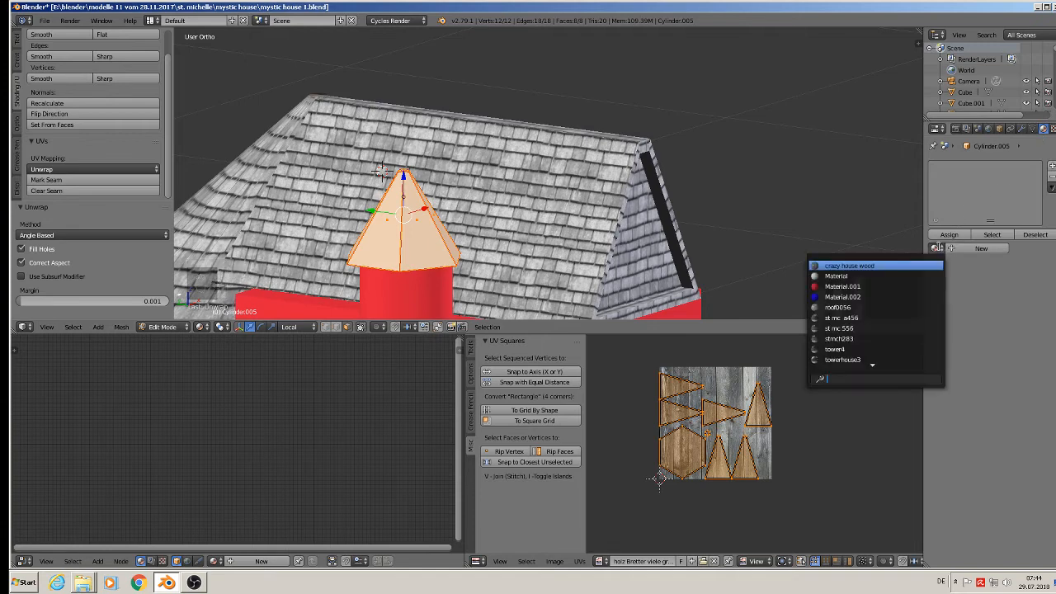
left_click(891, 307)
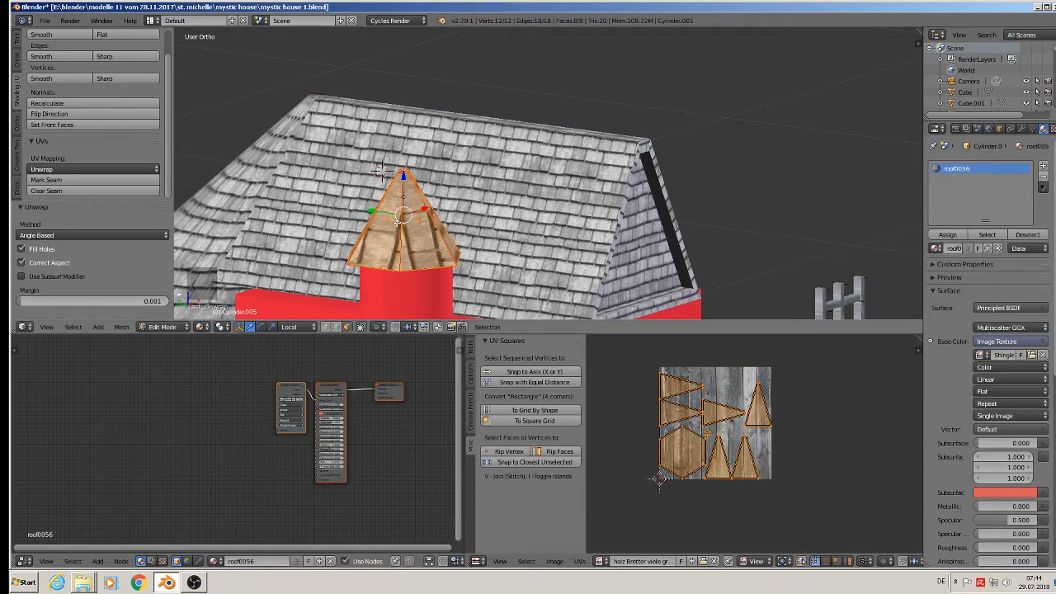
Step: Select the ring of sloping roof faces and scale their UV islands up by about 2.377
right_click(420, 223)
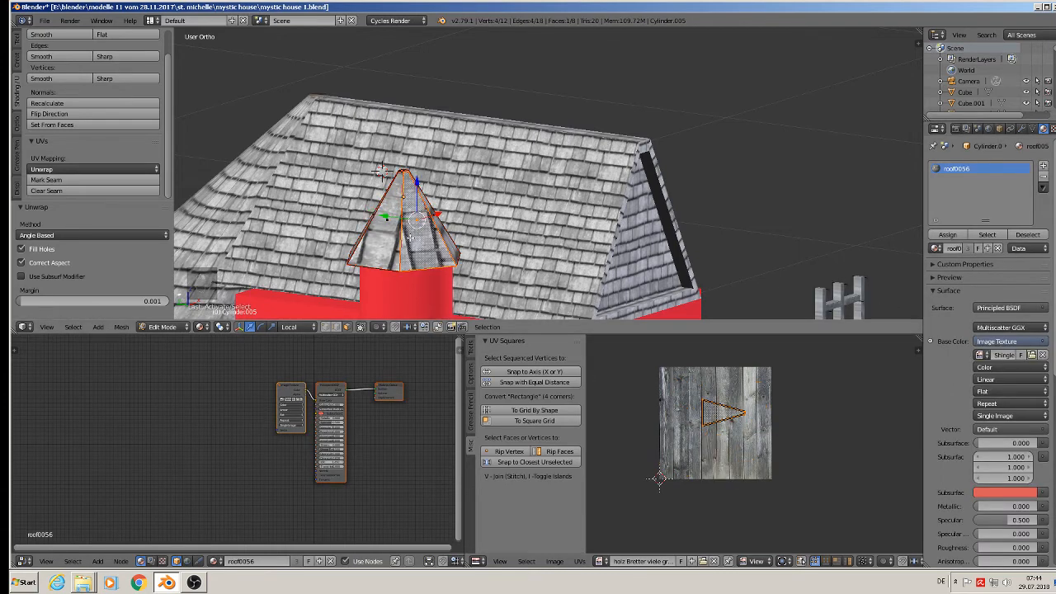
right_click(410, 238, "alt")
key("s")
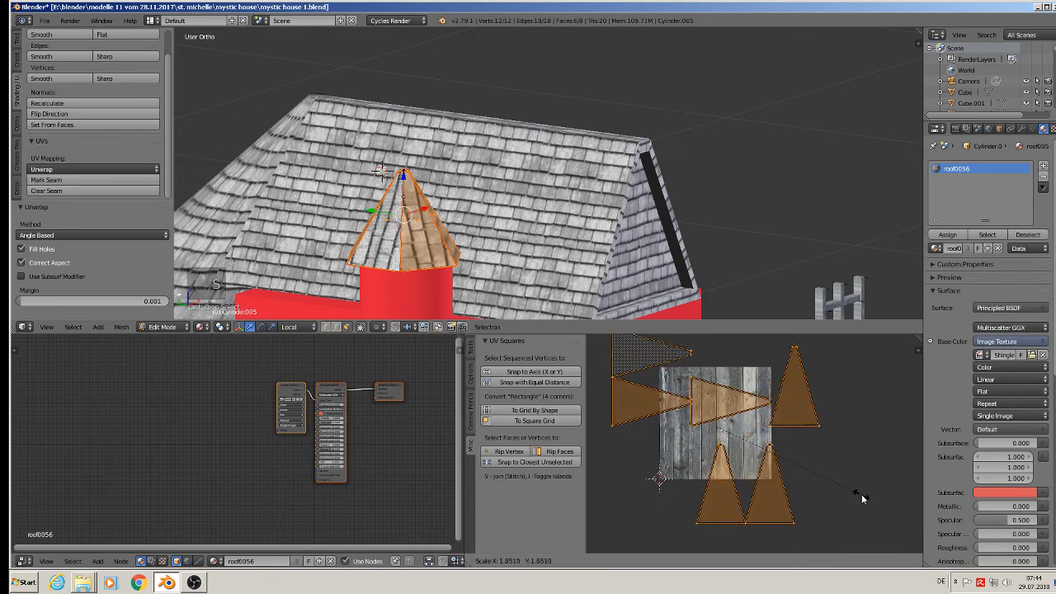
left_click(900, 514)
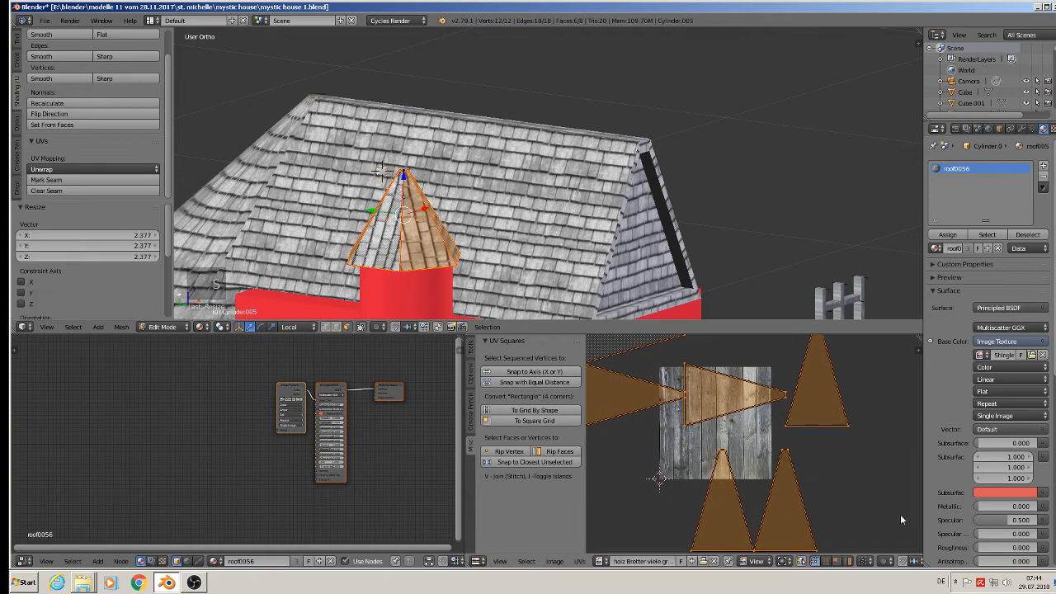
Step: Rotate the sloping faces' UV islands in 90° turns so the front shingle rows run horizontally
type("r90")
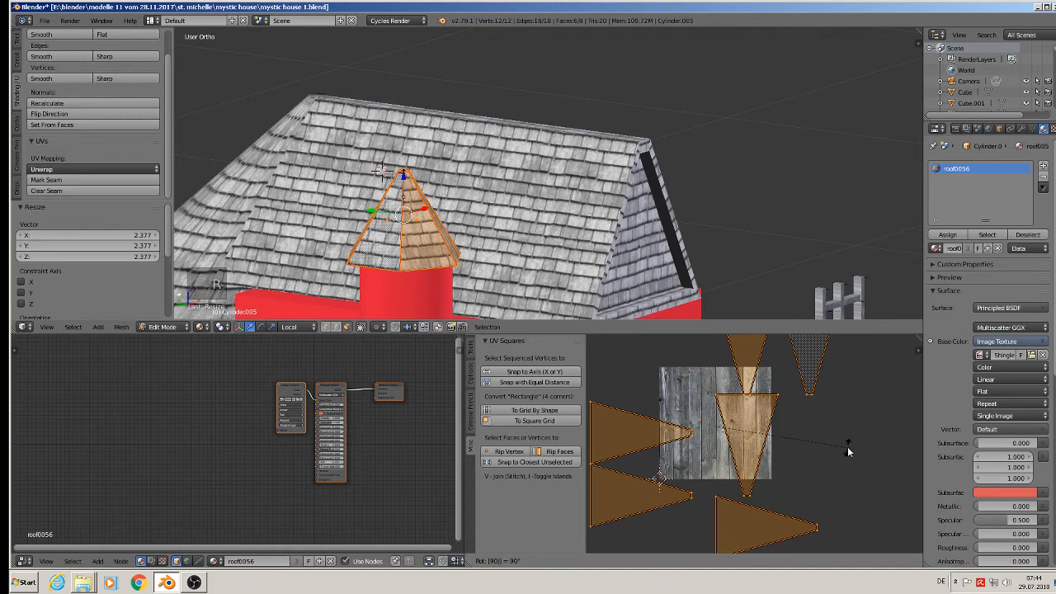
type("r180")
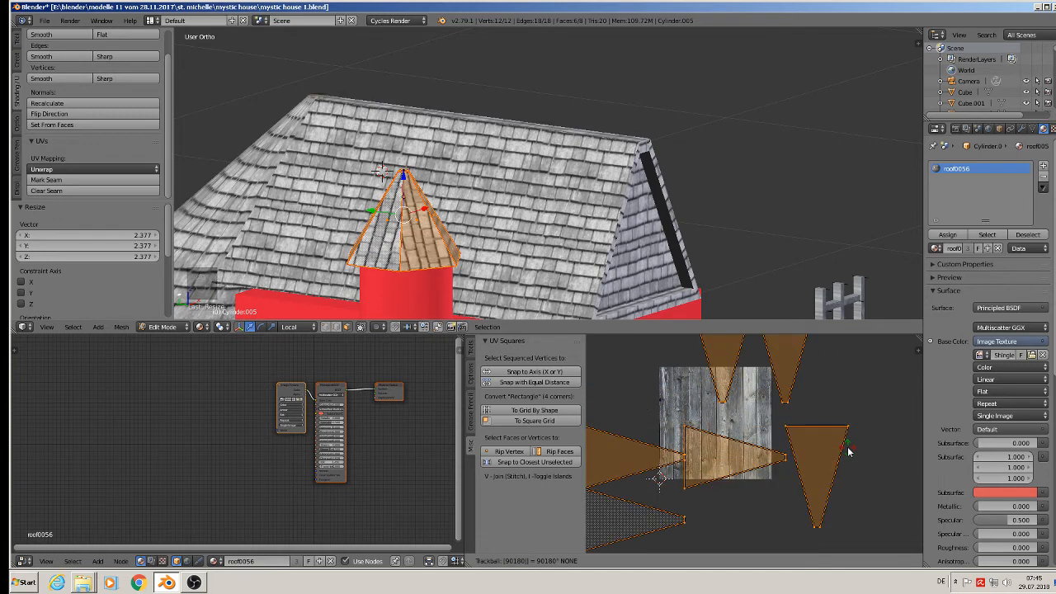
left_click(849, 451)
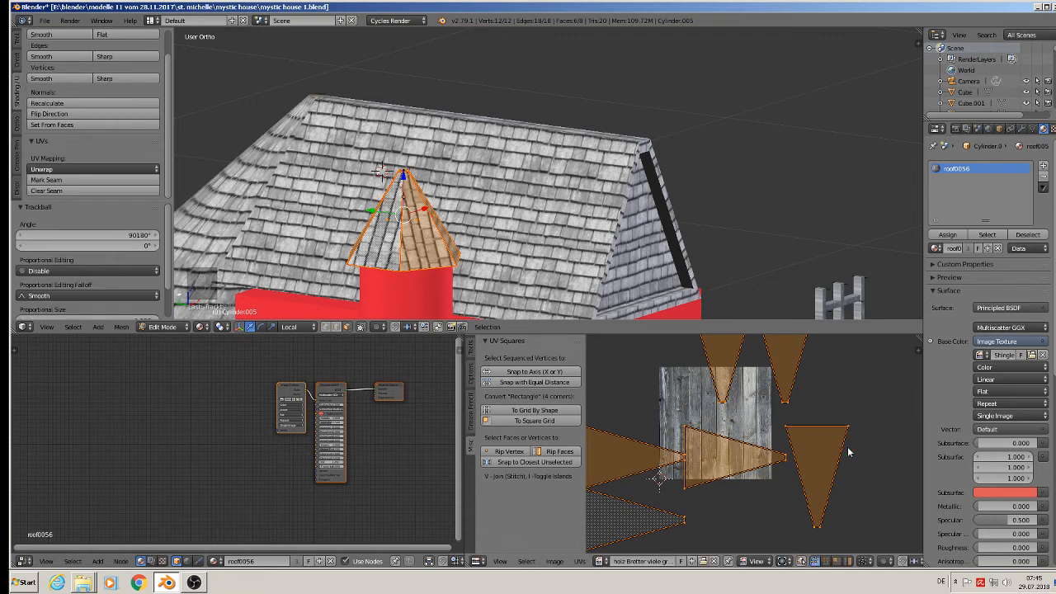
type("r90")
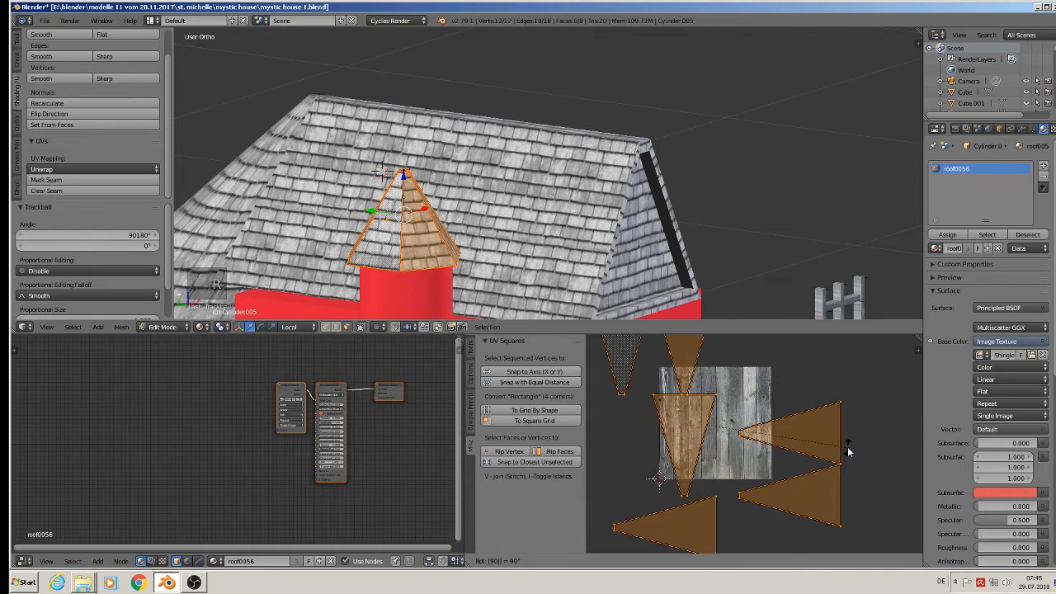
left_click(847, 451)
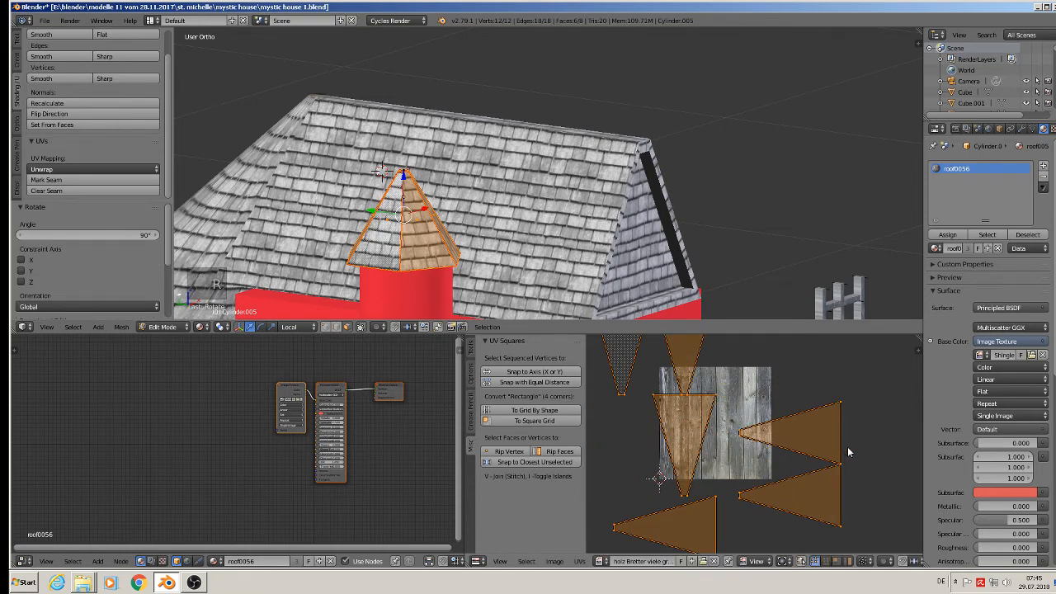
type("r90")
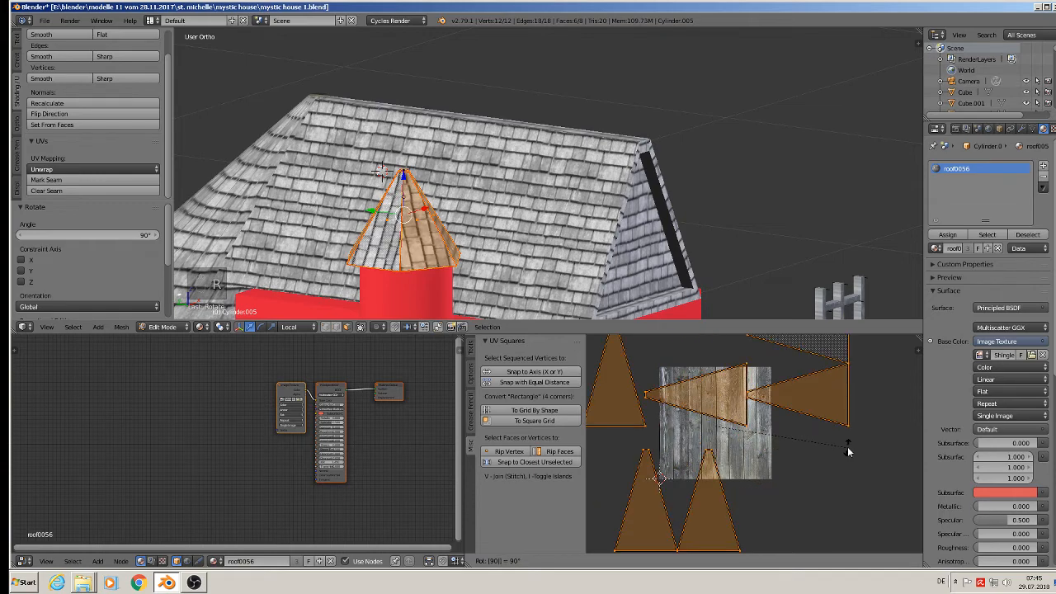
left_click(847, 448)
type("r90")
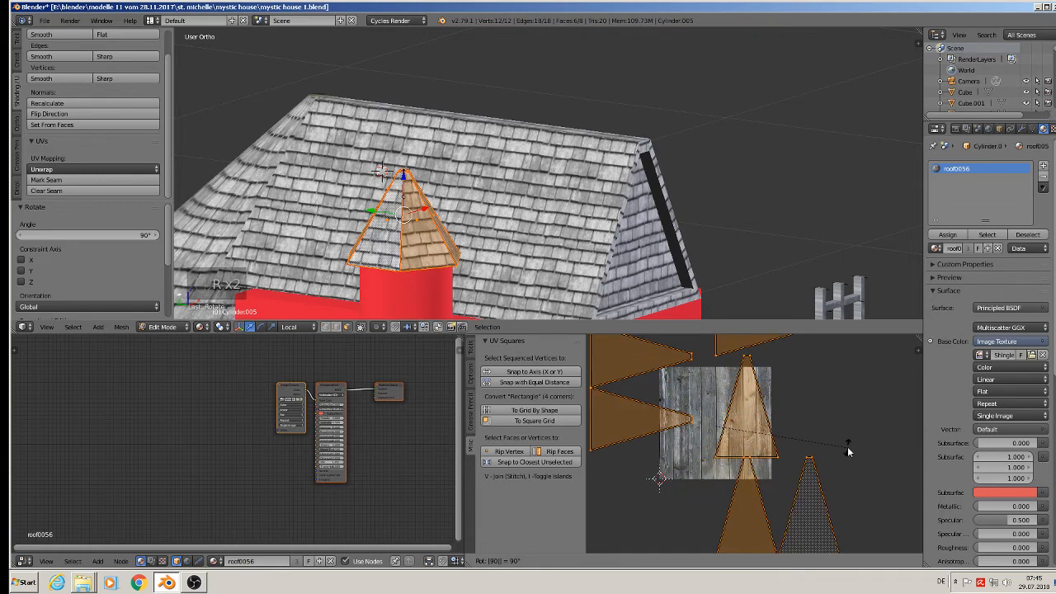
left_click(849, 451)
Step: Rotate the UV island of the pointed roof's misaligned face beside the stepped one by about -90° to level its shingles
key("Tab")
middle_click_drag(569, 195, 465, 232)
scroll(450, 230, "up", 2)
key("Tab")
right_click(413, 243)
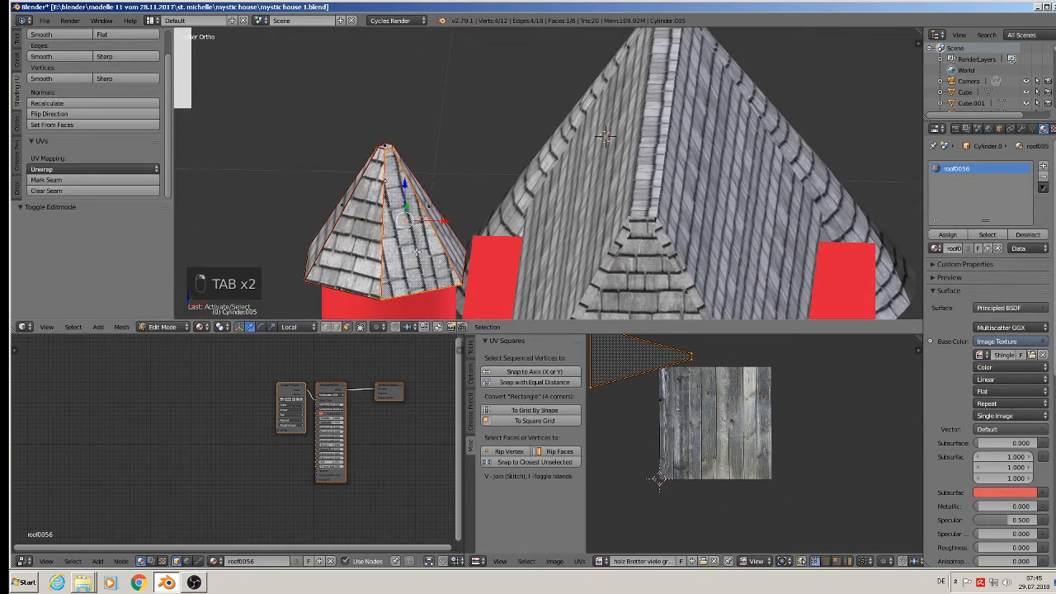
key("r")
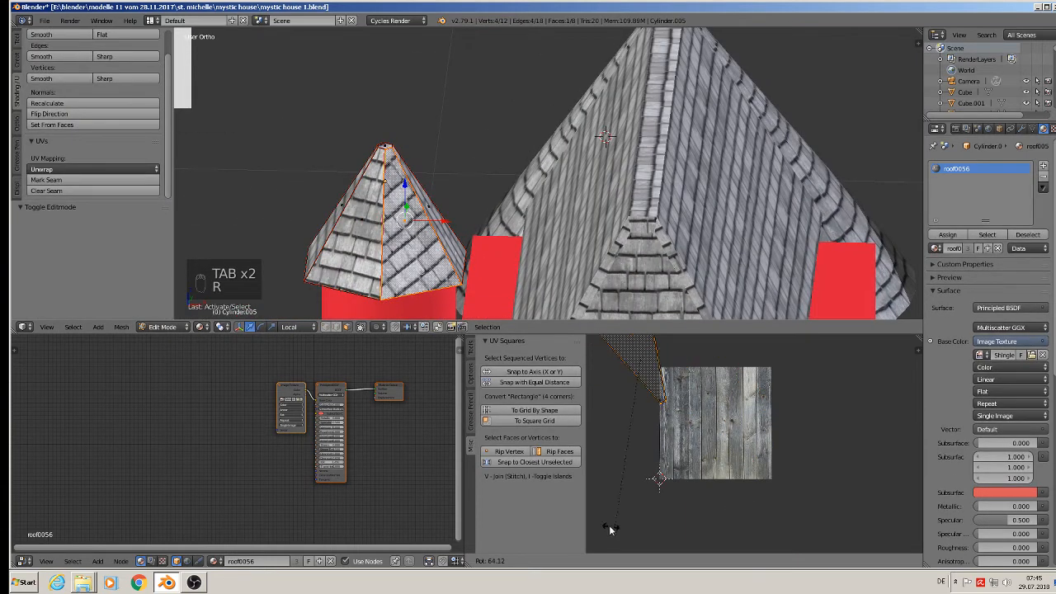
left_click(654, 344)
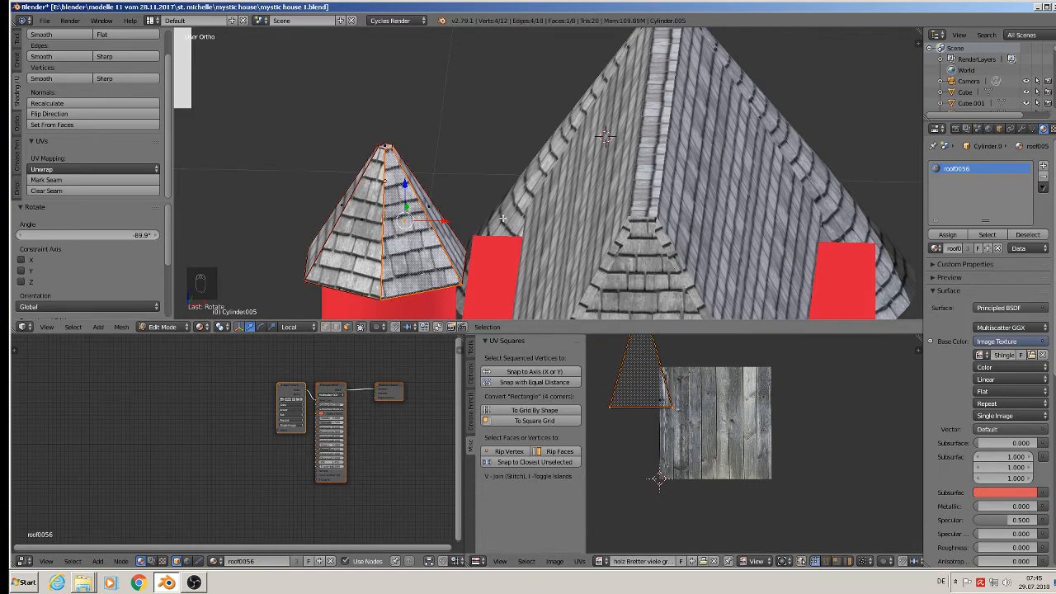
Step: Rotate the UV island of the roof face towards the main roof by about -93° to level its shingle rows
middle_click_drag(589, 239, 464, 225)
right_click(464, 225)
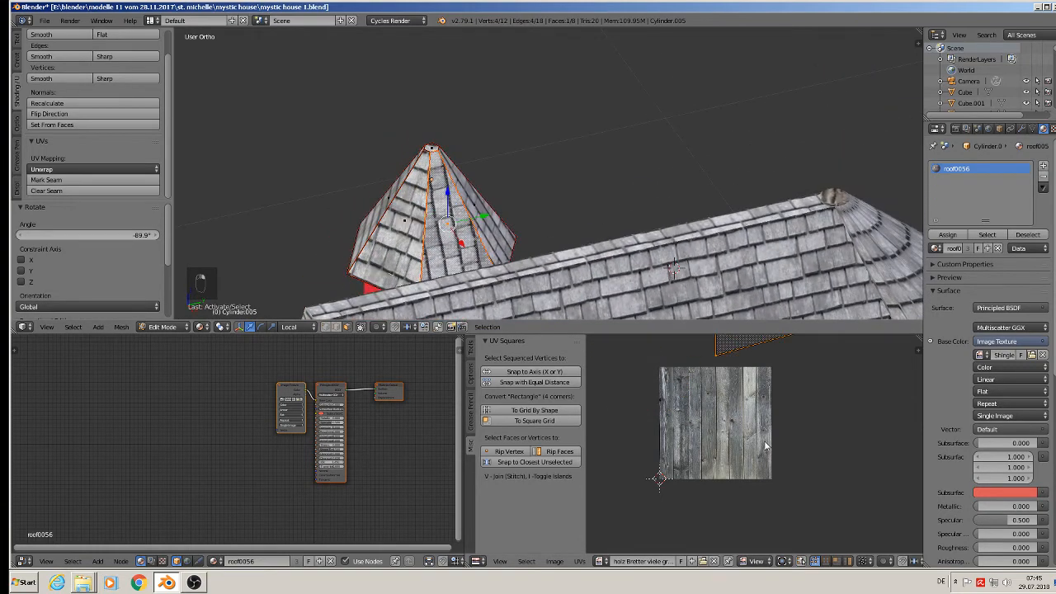
key("r")
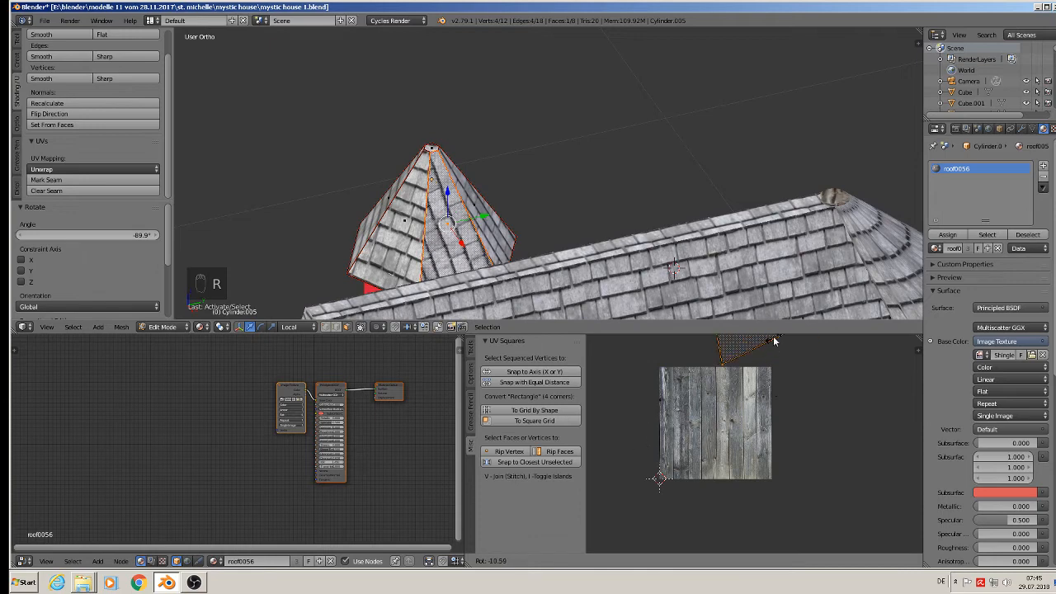
left_click(810, 518)
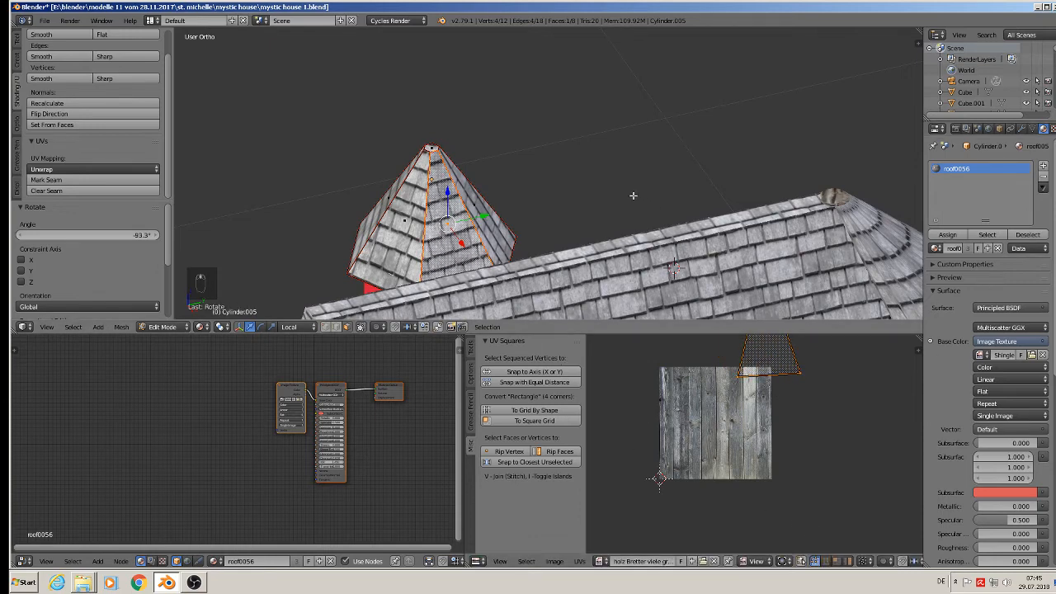
Step: Rotate the UV island of the remaining misaligned rear roof face by about -89° to level its shingles
middle_click_drag(633, 196, 517, 196)
right_click(474, 245)
key("r")
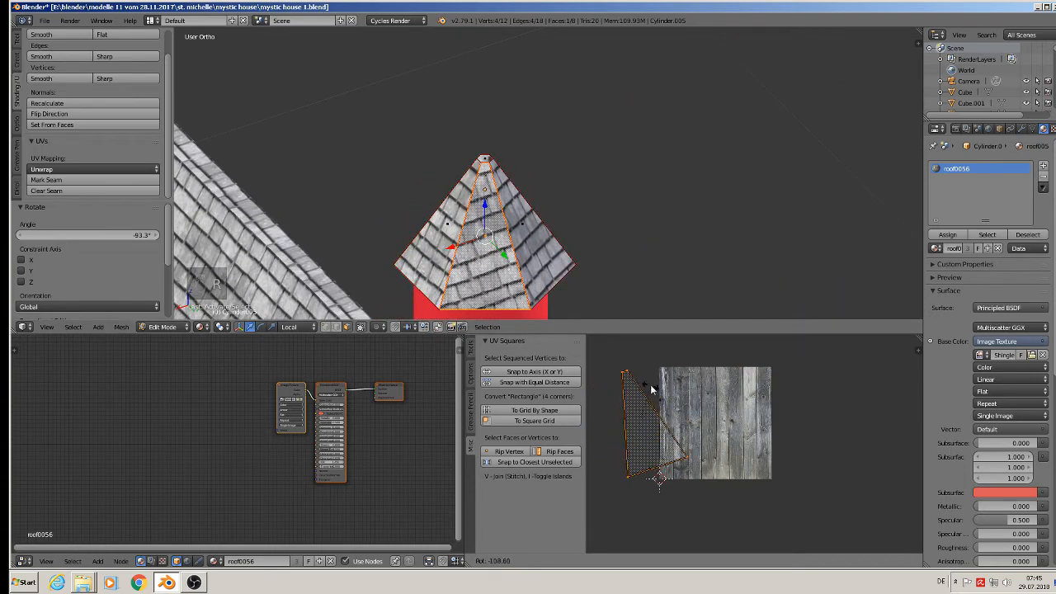
left_click(663, 394)
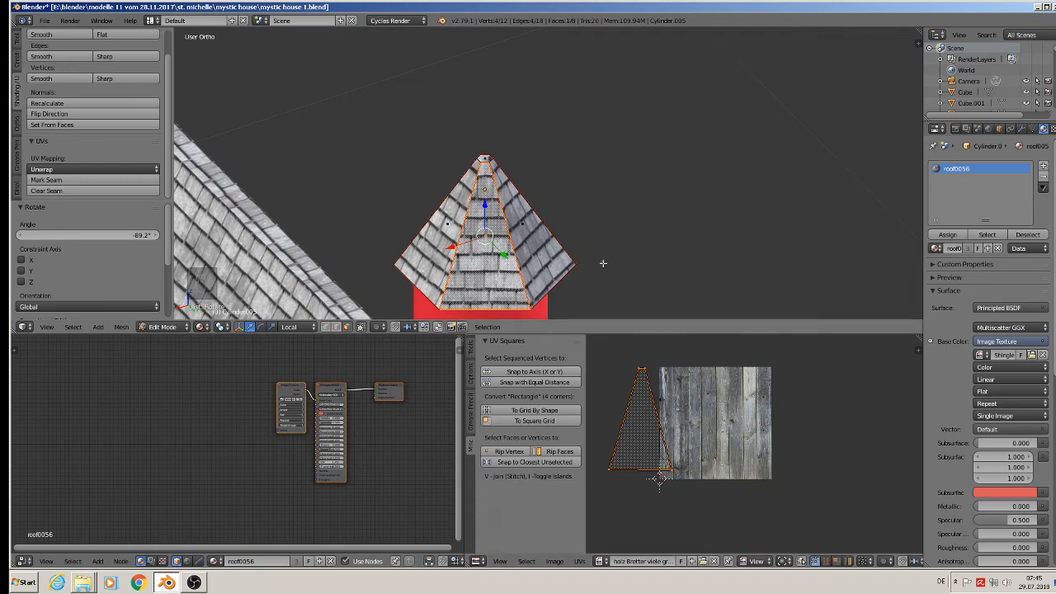
Step: Check the pointed roof's shingles from all sides, and compare the half-timbered reference photo with the model's staircase
right_click(536, 217)
middle_click_drag(736, 304, 617, 305)
middle_click_drag(681, 406, 693, 394)
middle_click_drag(620, 285, 650, 245)
key("Tab")
scroll(564, 264, "down", 2)
scroll(809, 206, "down", 3)
scroll(614, 209, "up", 1)
scroll(738, 120, "up", 8)
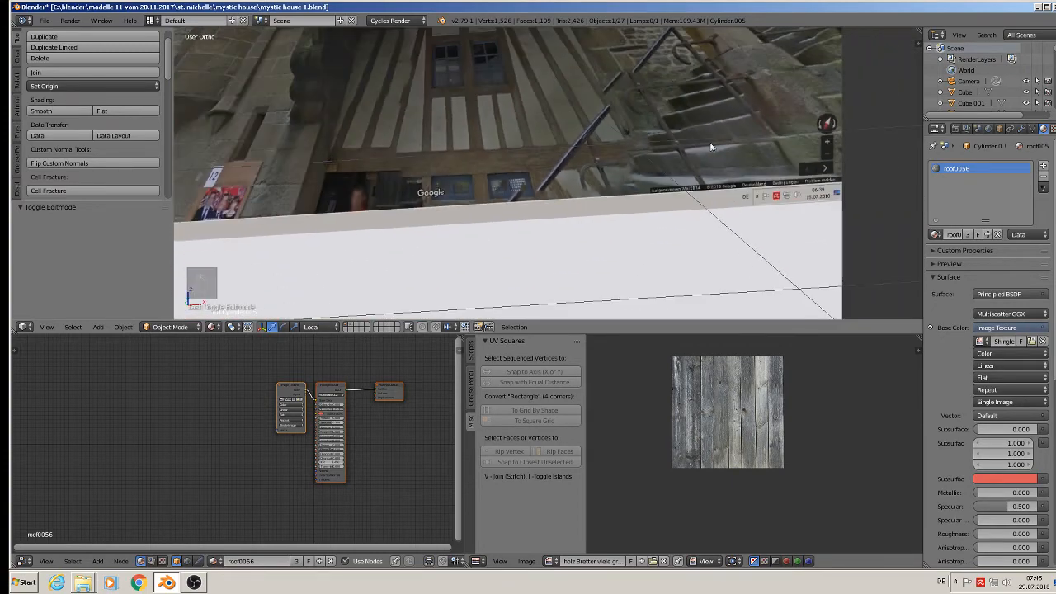
scroll(711, 148, "down", 8)
middle_click_drag(631, 258, 759, 86, "shift")
scroll(759, 86, "up", 1)
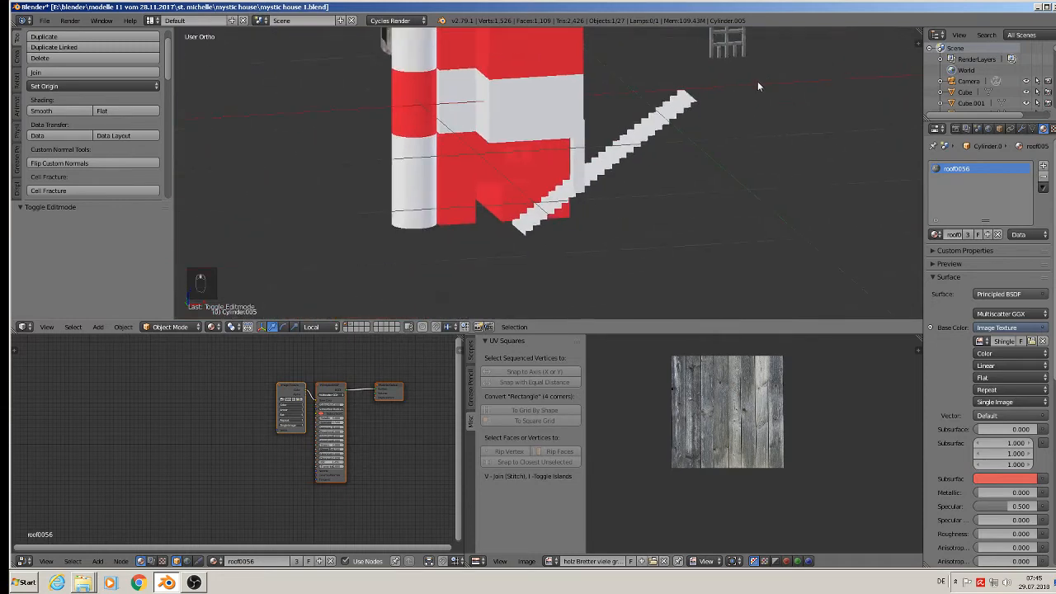
Step: Try to apply rotation and scale to the long staircase, and undo the attempt
right_click(528, 213)
scroll(481, 246, "up", 4)
key("Tab")
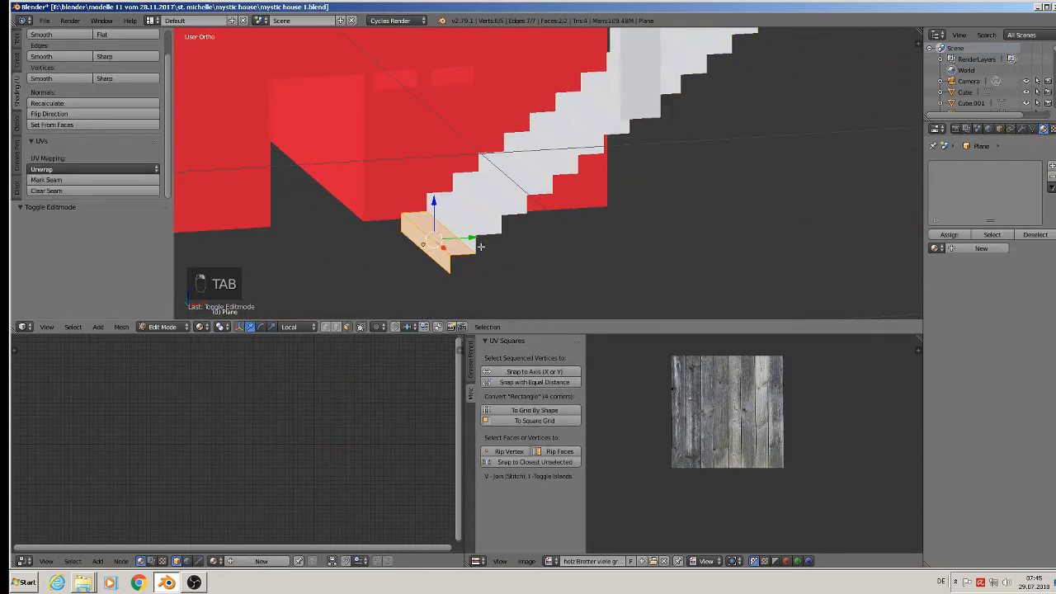
key("Tab")
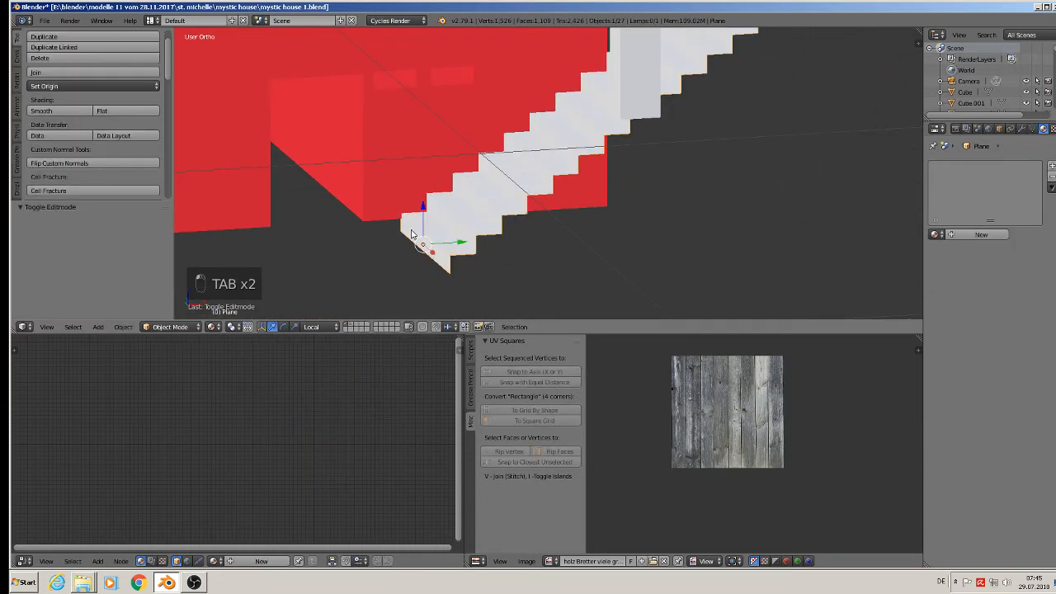
left_click(123, 327)
mouse_move(155, 244)
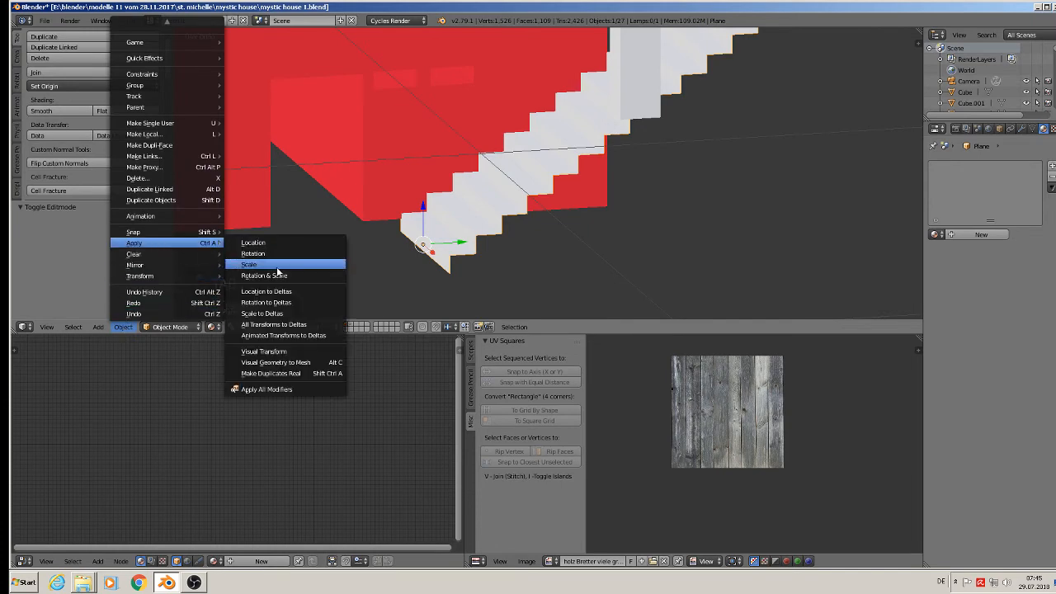
left_click(272, 275)
key("Tab")
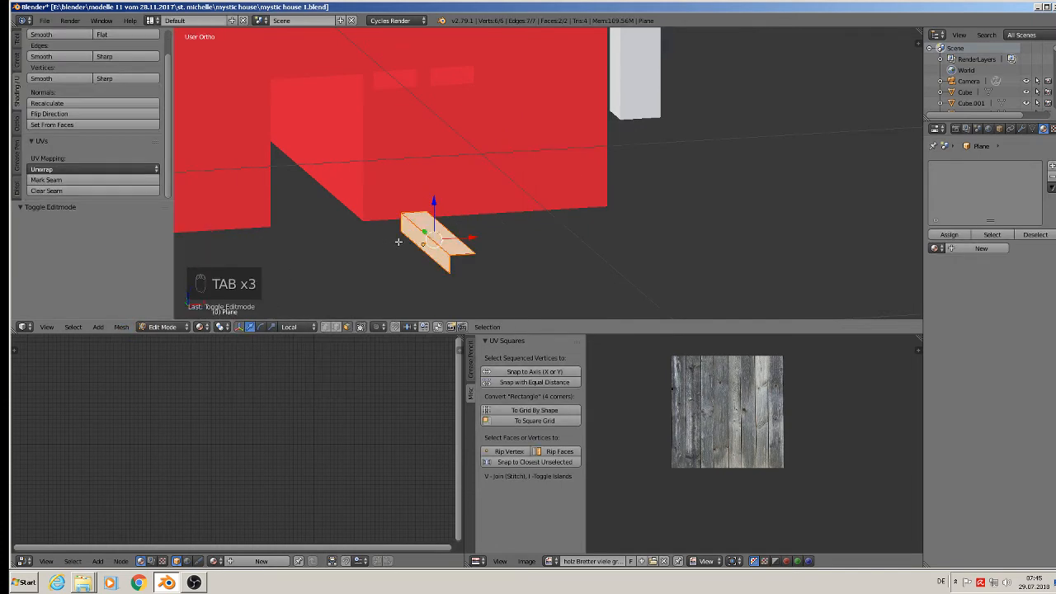
key("Tab")
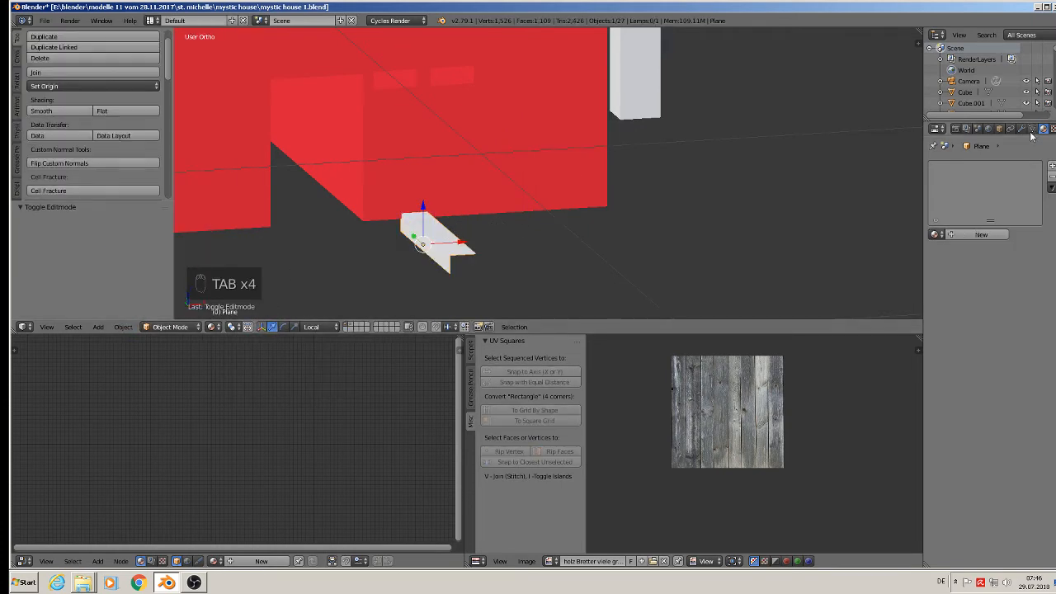
key("ctrl+z")
key("ctrl+z")
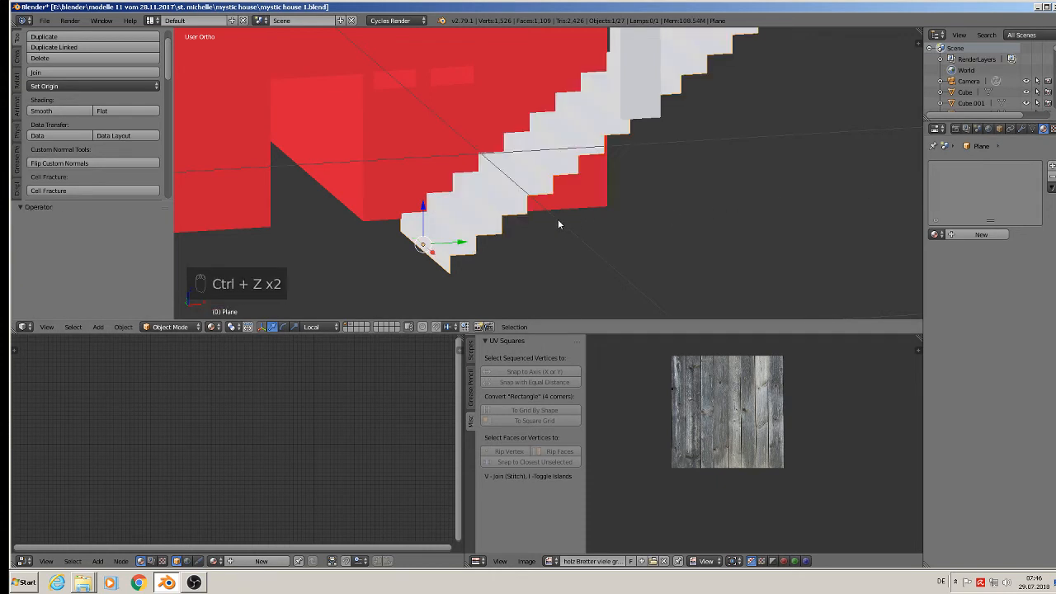
Step: Apply the staircase's Array modifier to turn all its steps into real mesh geometry
key("Tab")
key("Tab")
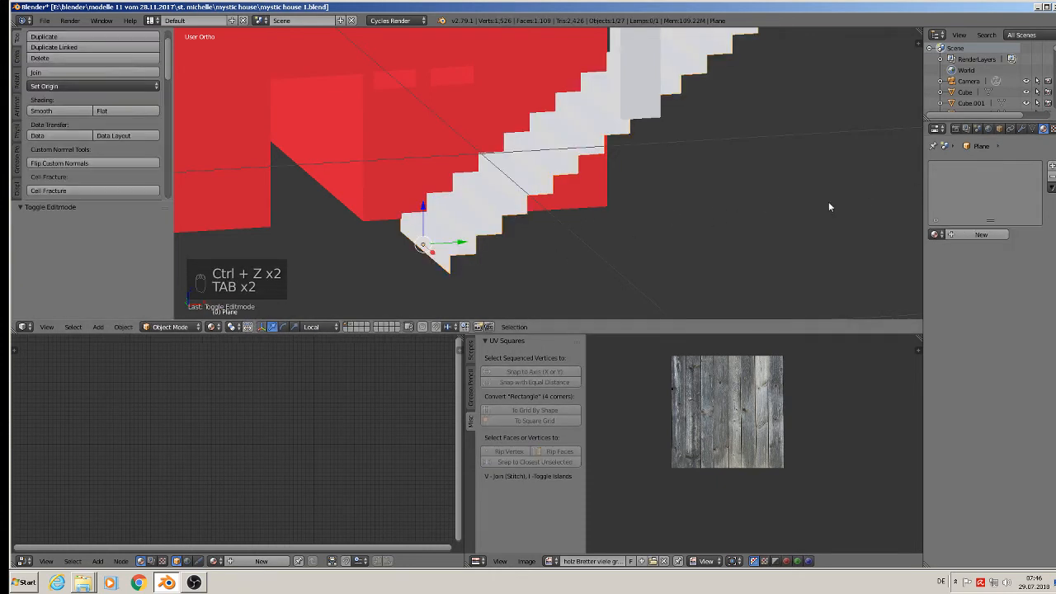
left_click(1021, 128)
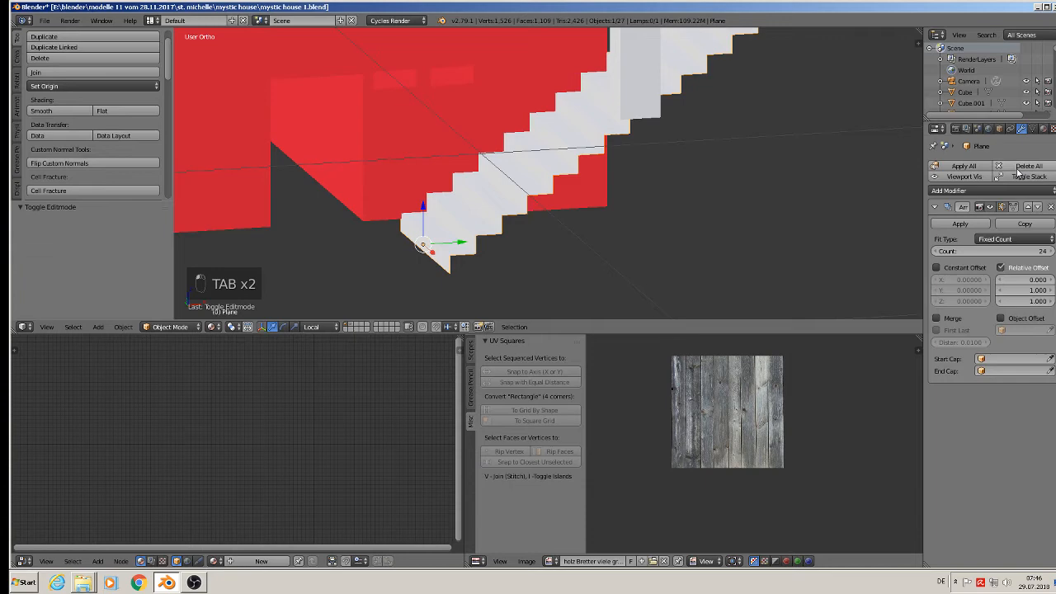
left_click(959, 224)
key("Tab")
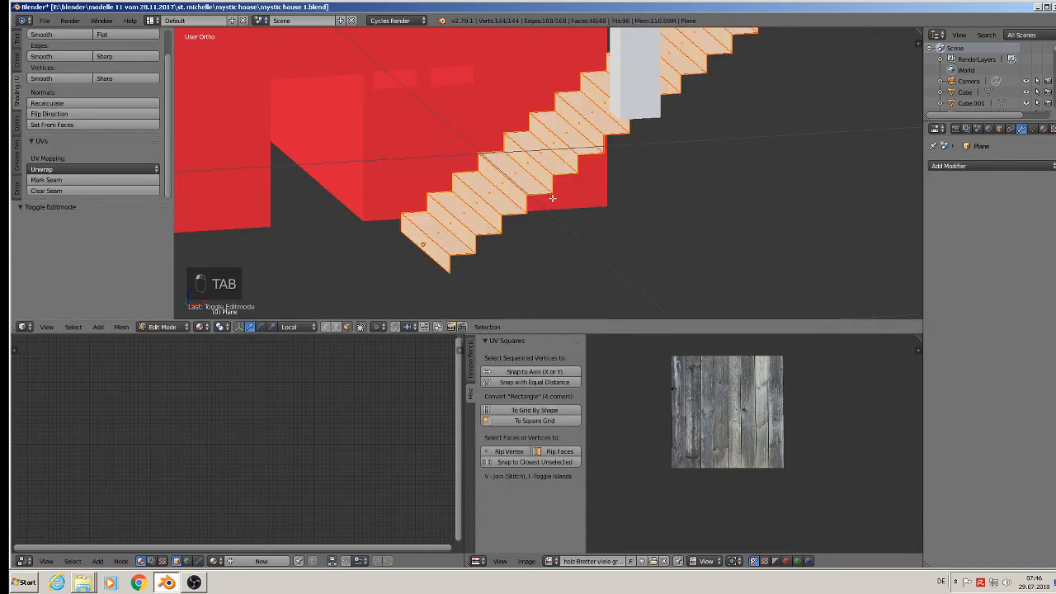
key("Tab")
key("Tab")
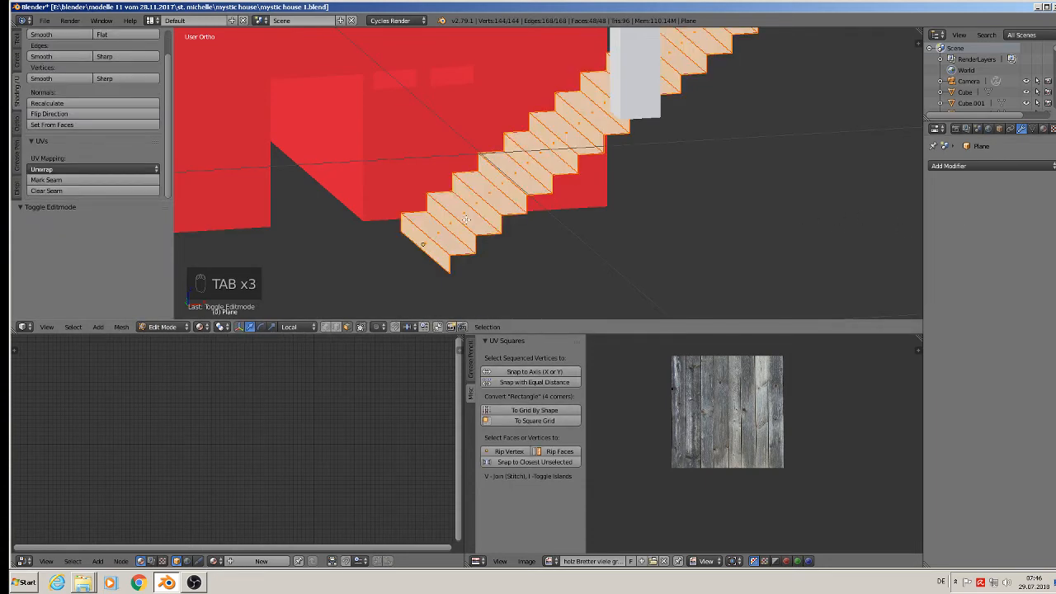
key("u")
left_click(469, 219)
key("Tab")
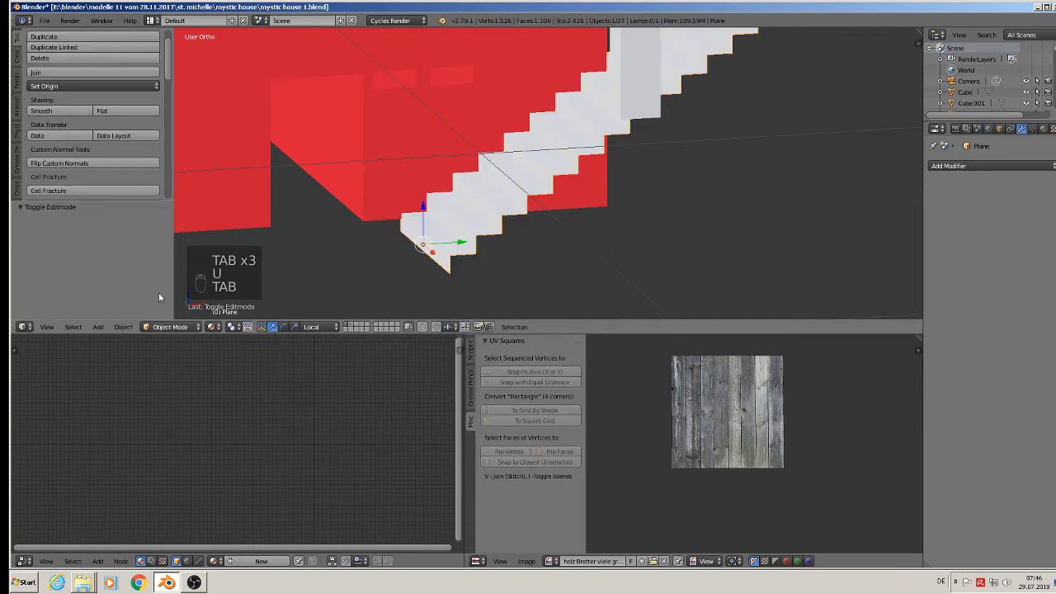
Step: Apply the staircase's rotation and scale, and unwrap its whole mesh
left_click(123, 326)
mouse_move(153, 241)
left_click(318, 274)
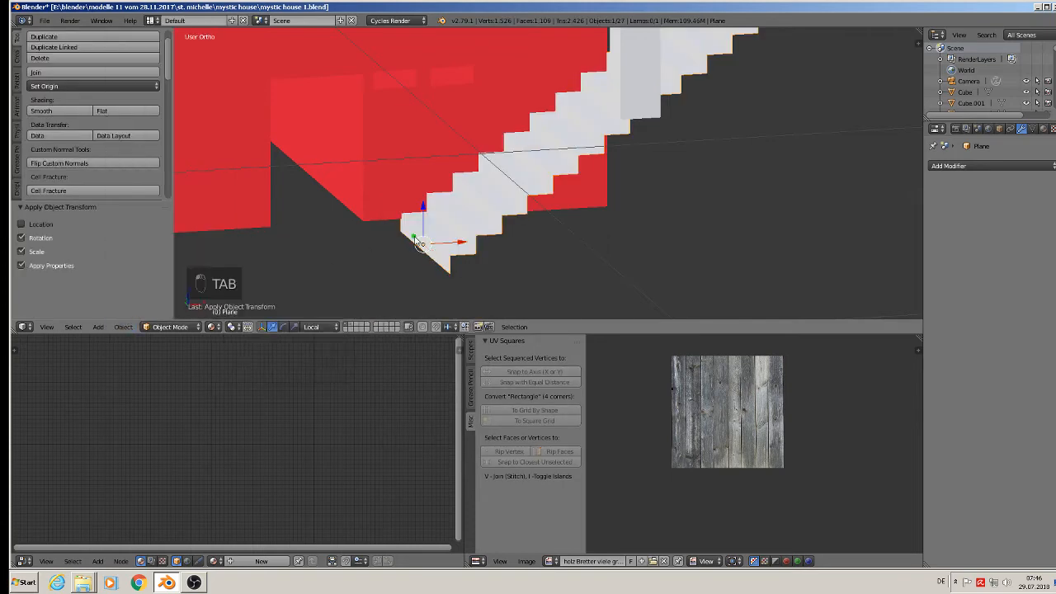
key("Tab")
key("u")
left_click(470, 218)
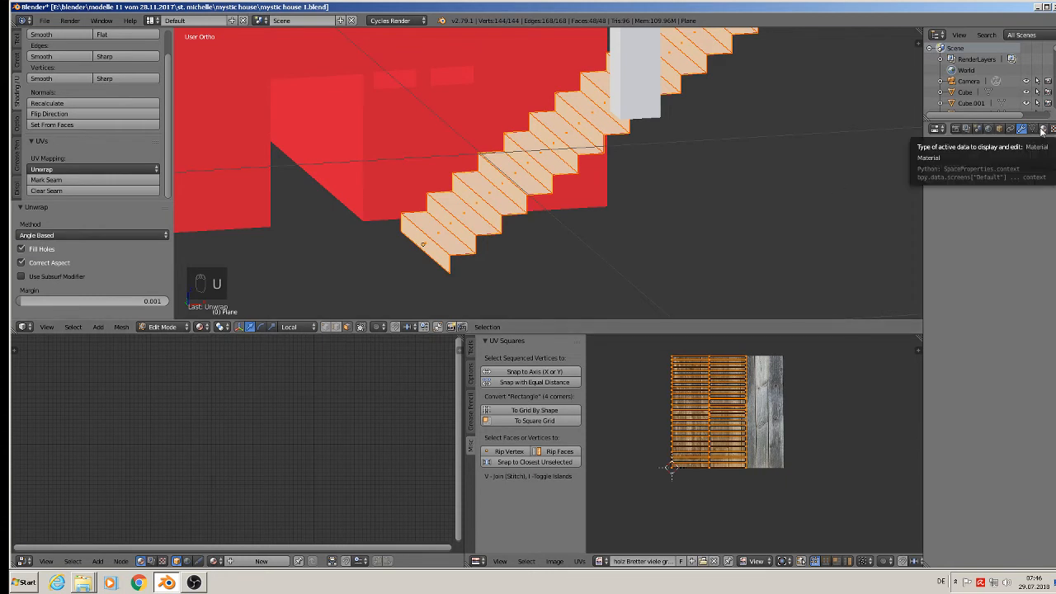
Step: Give the staircase a new material named beton with a Principled BSDF surface
left_click(1042, 129)
left_click(957, 248)
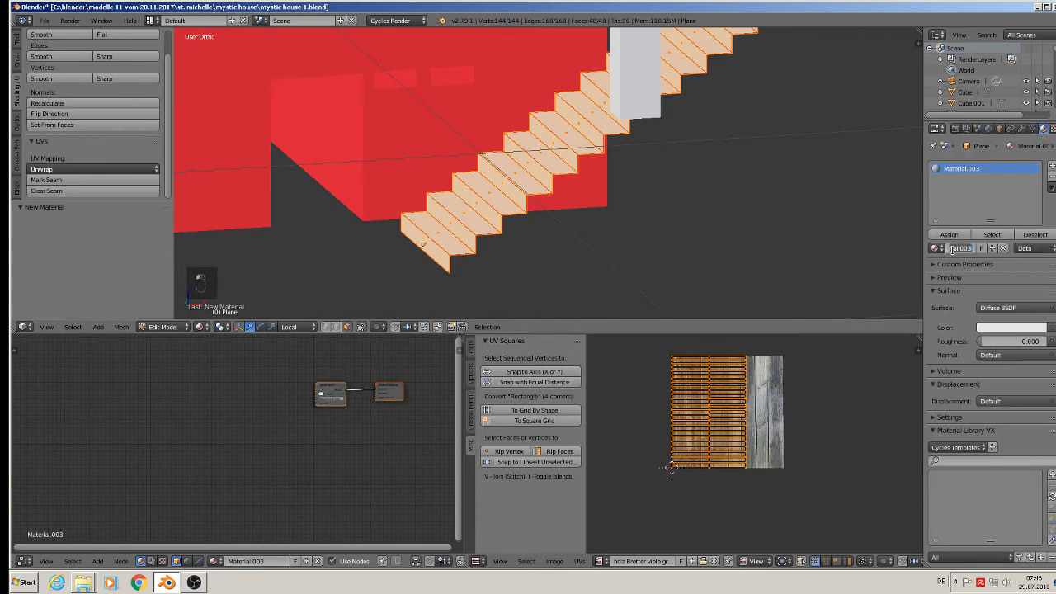
type("beton")
key("Return")
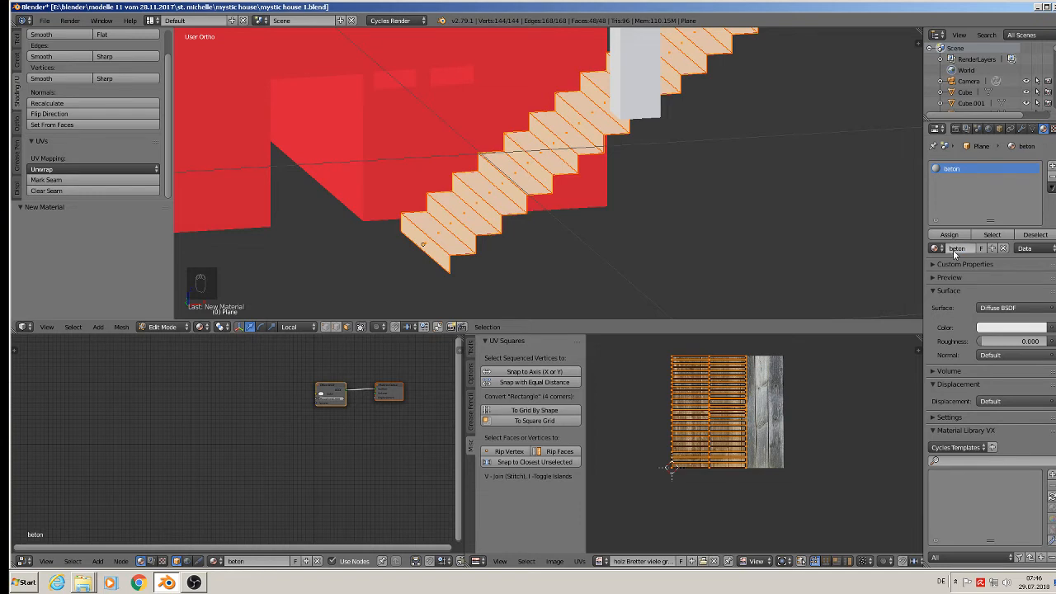
left_click(1013, 307)
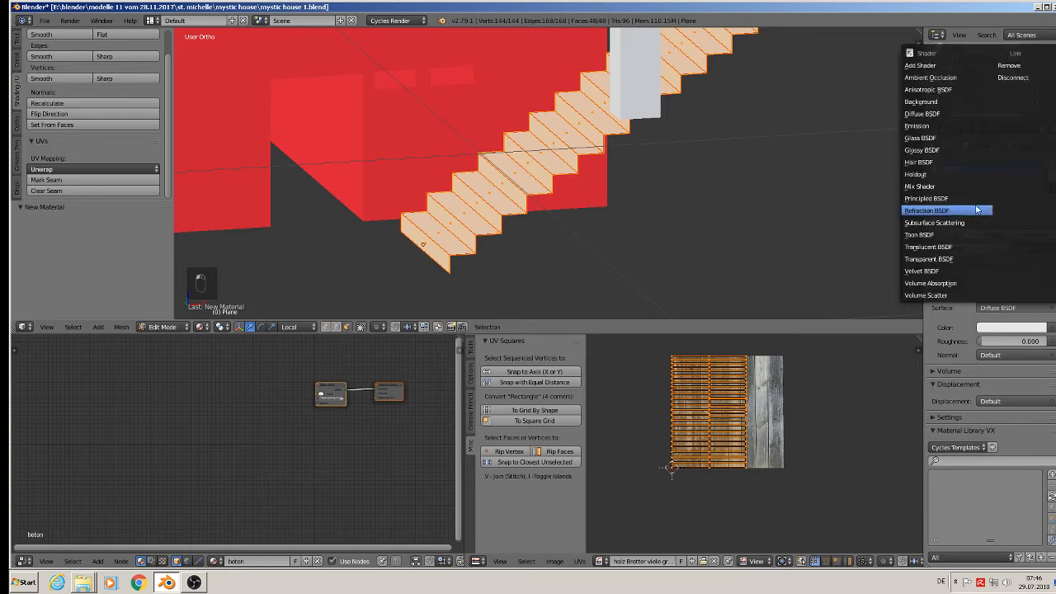
left_click(949, 211)
Step: Use TexturesCom_AsphaltCloseups0102_1_seamless_S.jpg from the textur folder as the beton material's base color image texture
left_click(1028, 340)
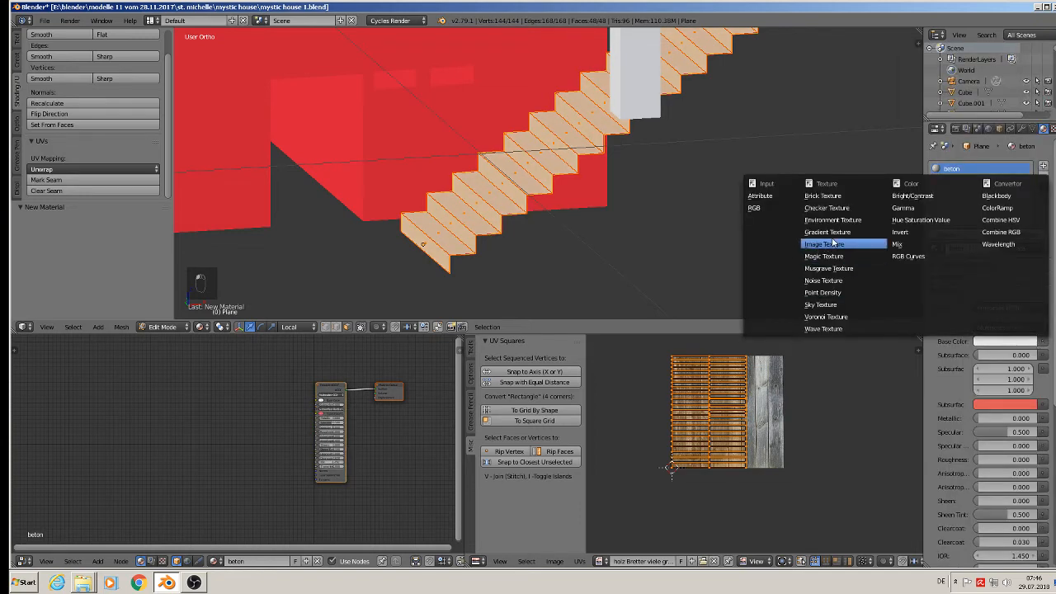
left_click(829, 240)
left_click(1023, 355)
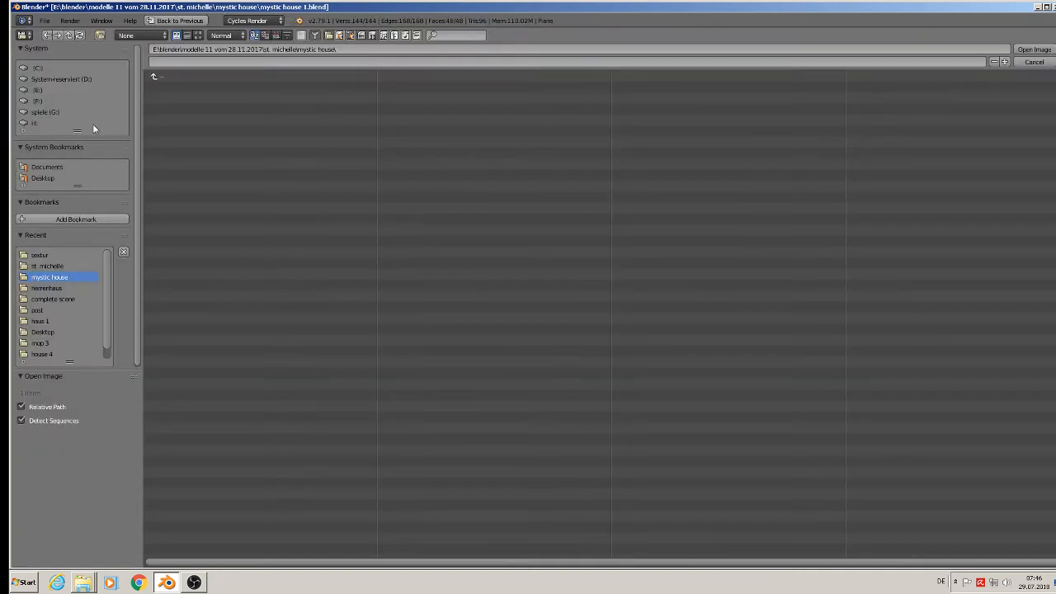
left_click(45, 256)
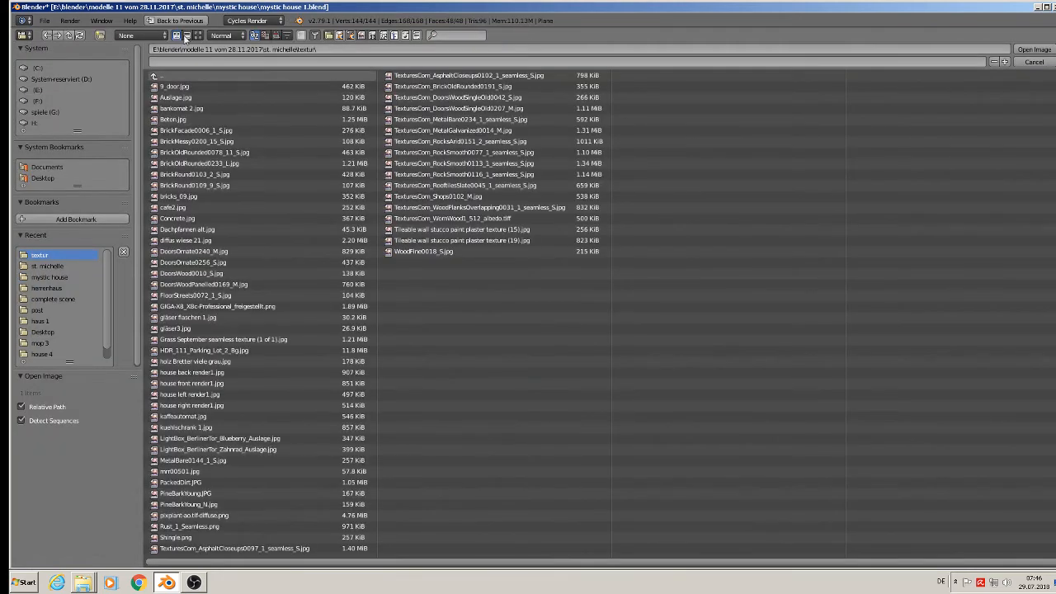
left_click(197, 35)
scroll(1035, 344, "down", 1)
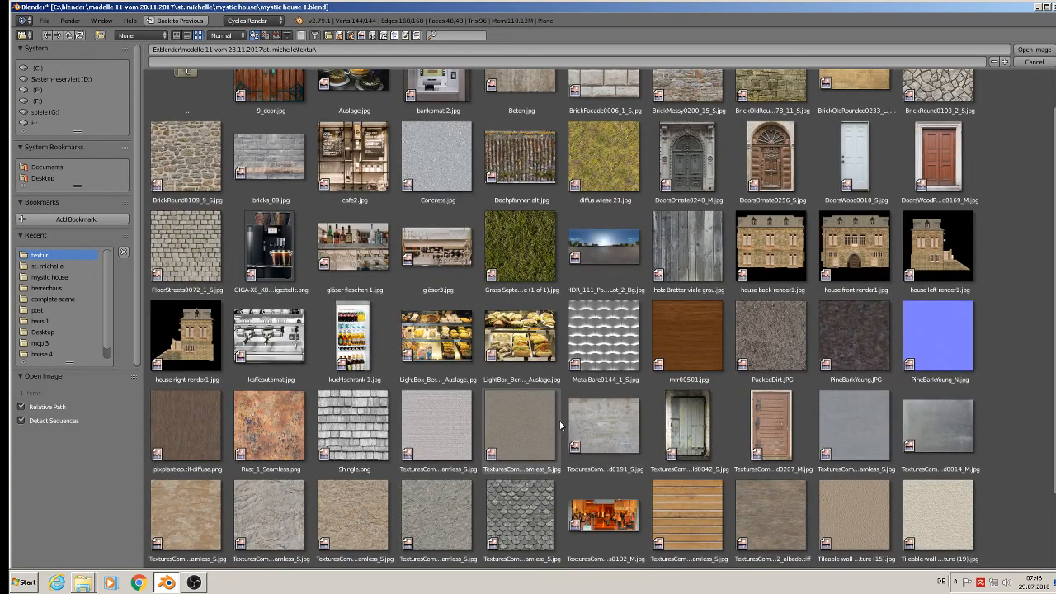
left_click(526, 434)
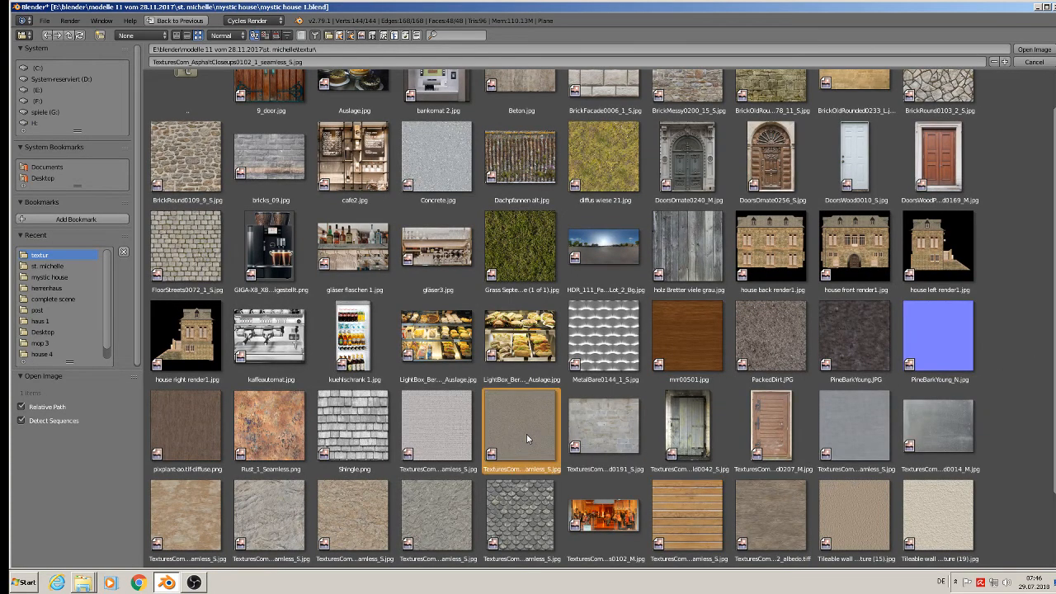
double_click(526, 434)
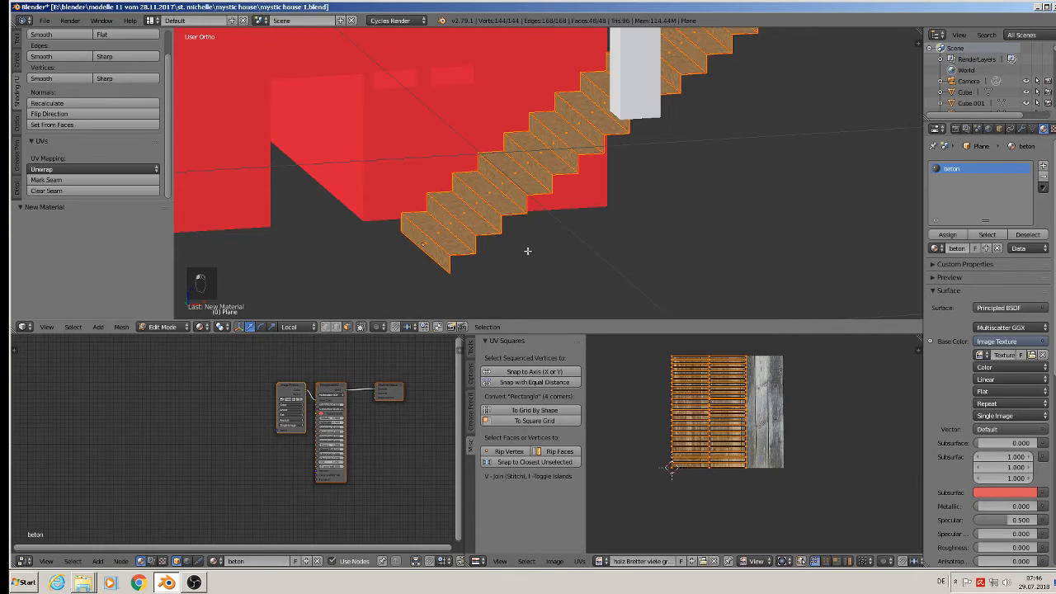
Step: Scale the staircase's UV layout up by about 7.1 to make the concrete grain finer
scroll(527, 251, "up", 5)
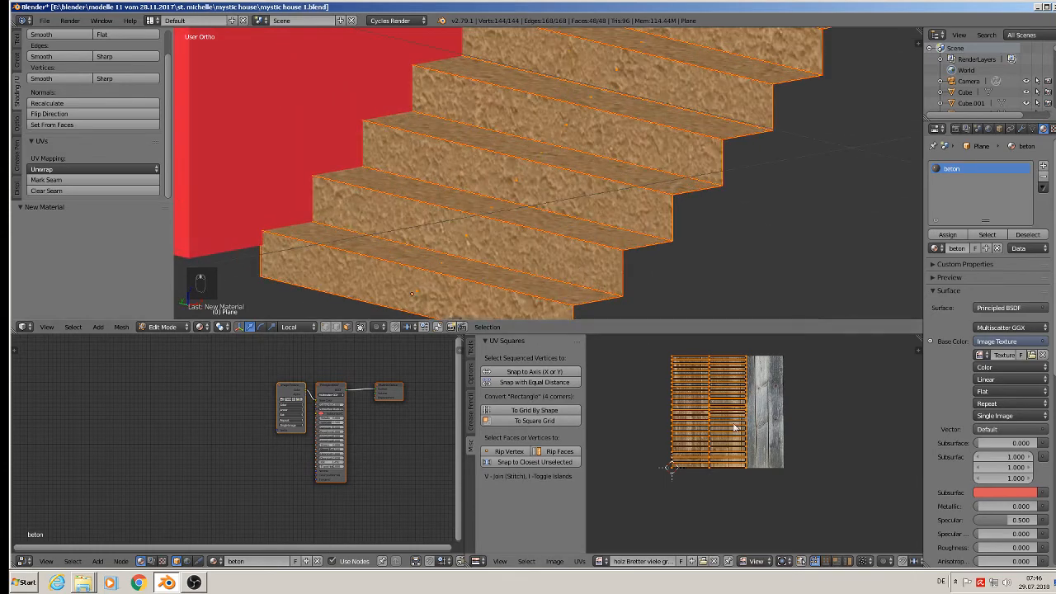
key("s")
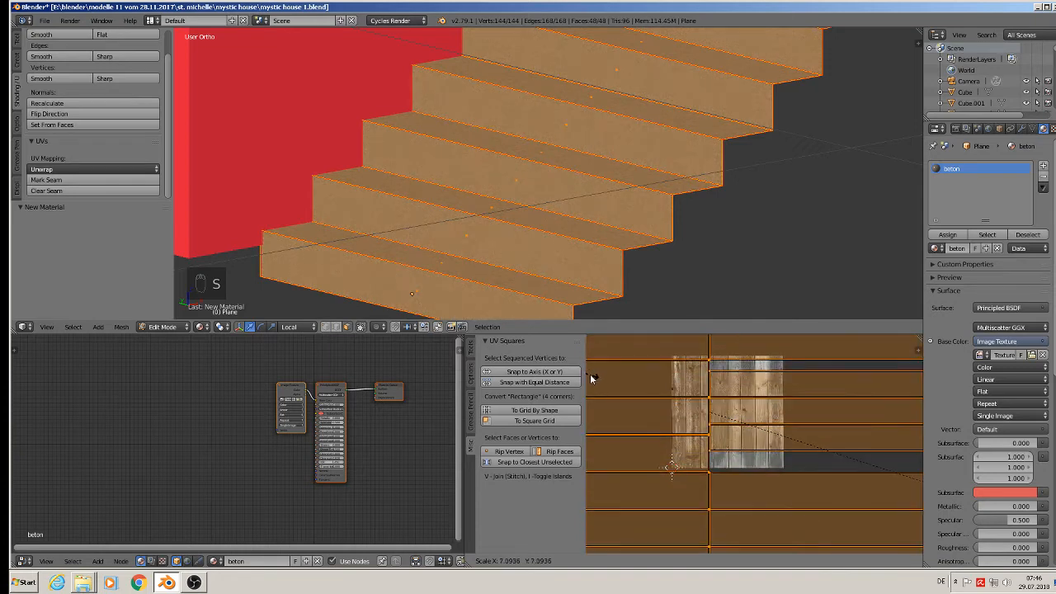
left_click(591, 378)
key("Tab")
Step: Examine the textured staircase on the house and compare it with the stairs in the reference photo
scroll(655, 199, "down", 4)
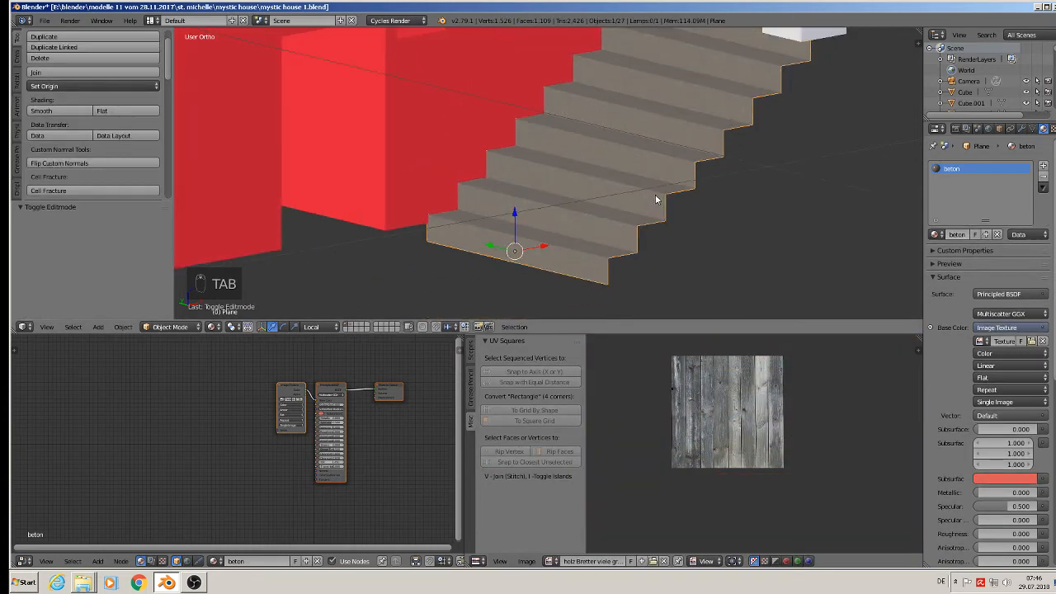
scroll(656, 200, "down", 6)
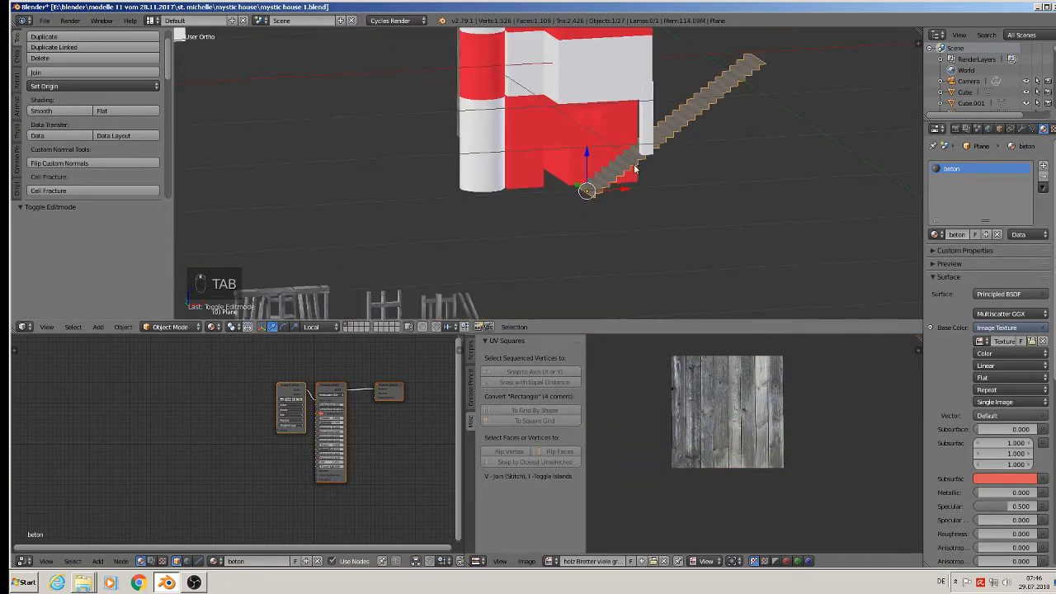
key("KP_5")
scroll(649, 217, "down", 5)
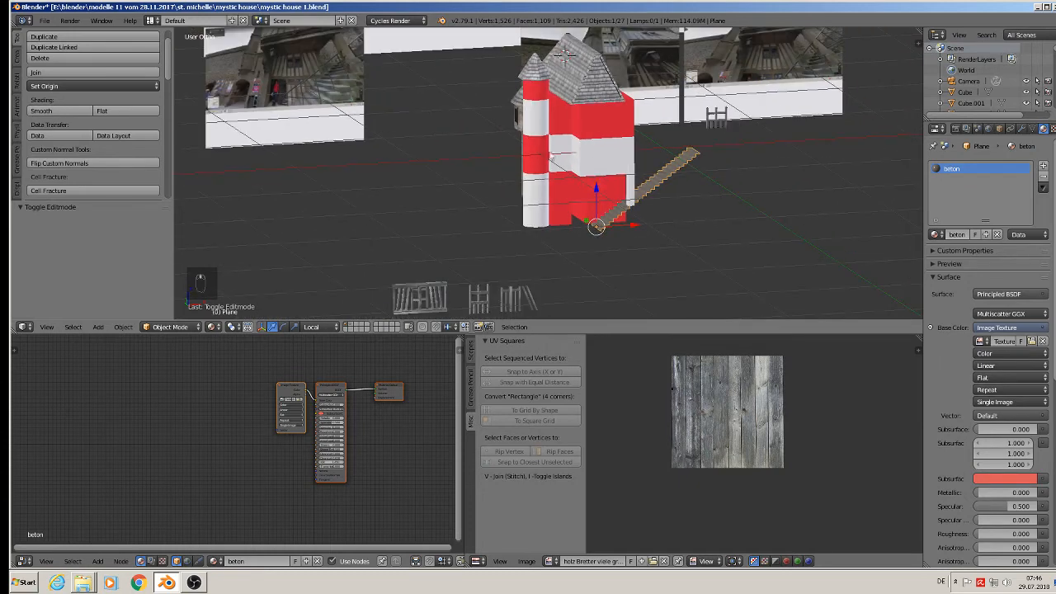
scroll(332, 44, "up", 6)
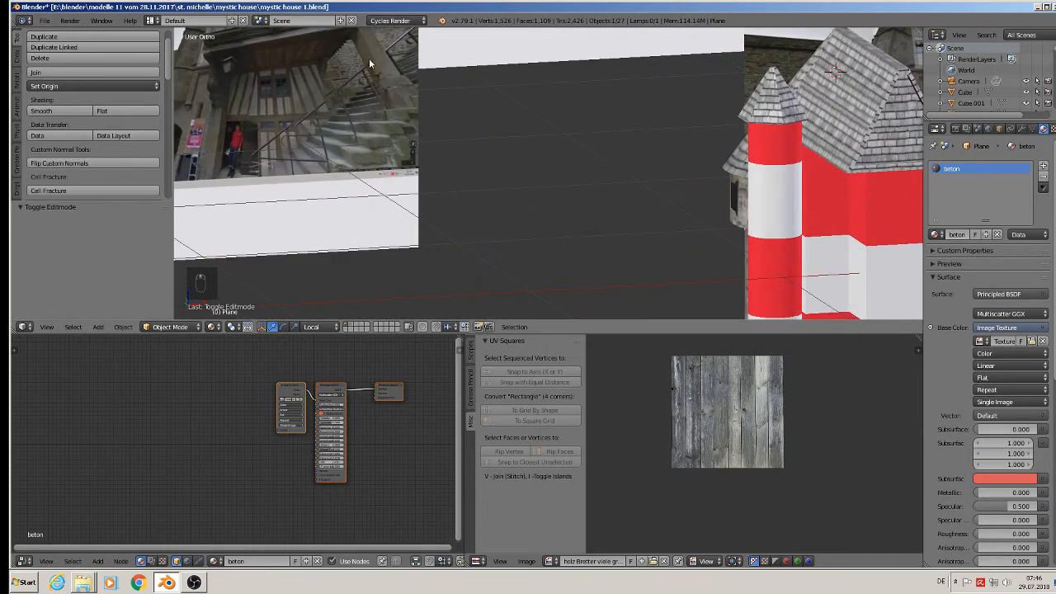
middle_click_drag(565, 196, 264, 92, "shift")
scroll(377, 105, "down", 2)
scroll(479, 160, "up", 4)
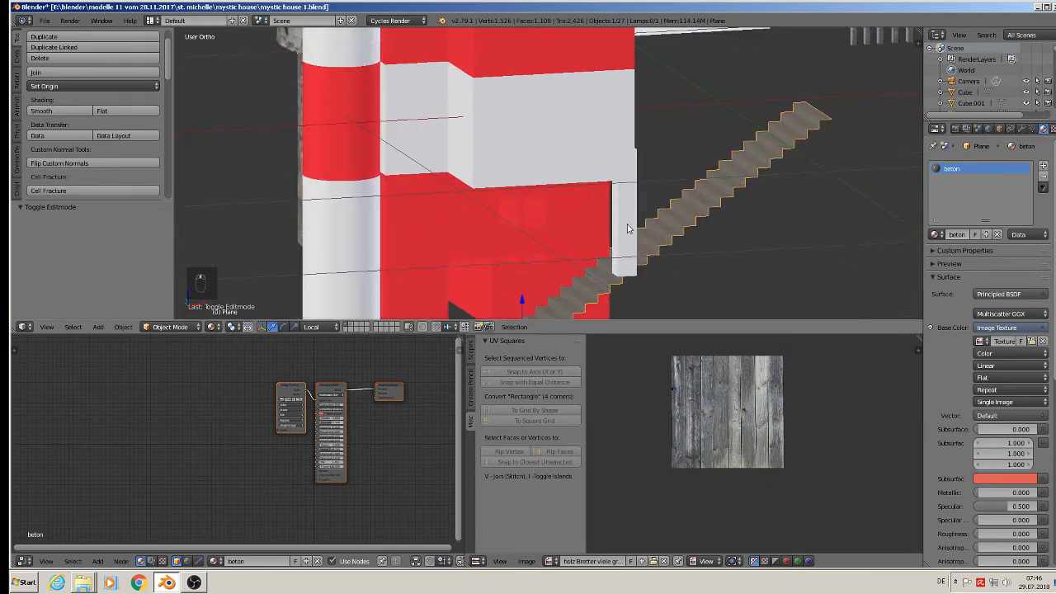
Step: Lower the top of the white pillar beside the staircase to the underside of the white storey
right_click(634, 223)
scroll(635, 222, "up", 2)
key("Tab")
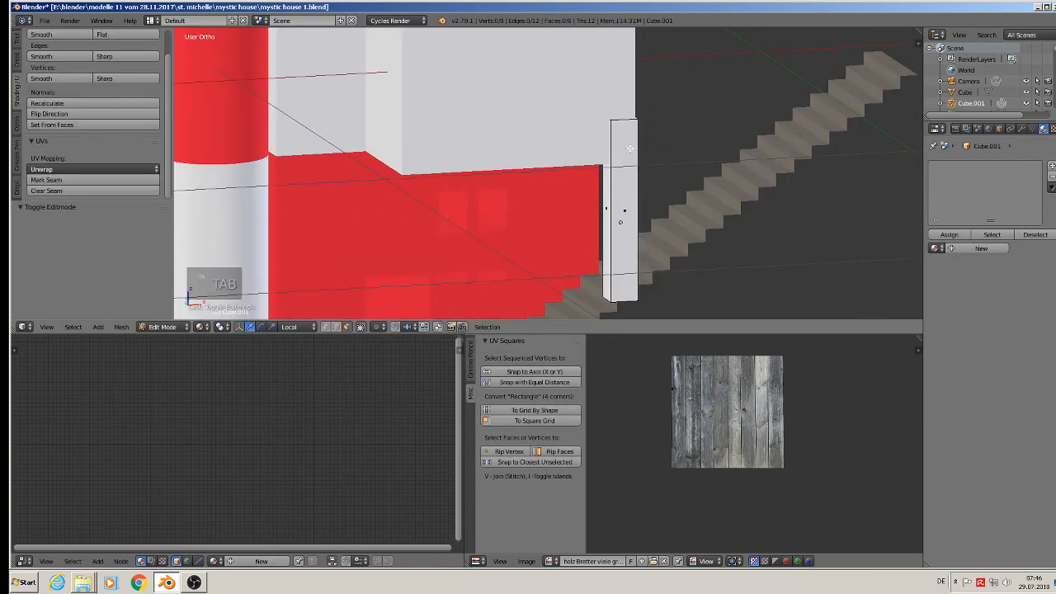
left_click_drag(620, 96, 624, 124)
key("a")
Step: Mark all edges of the white pillar as UV seams
key("a")
key("a")
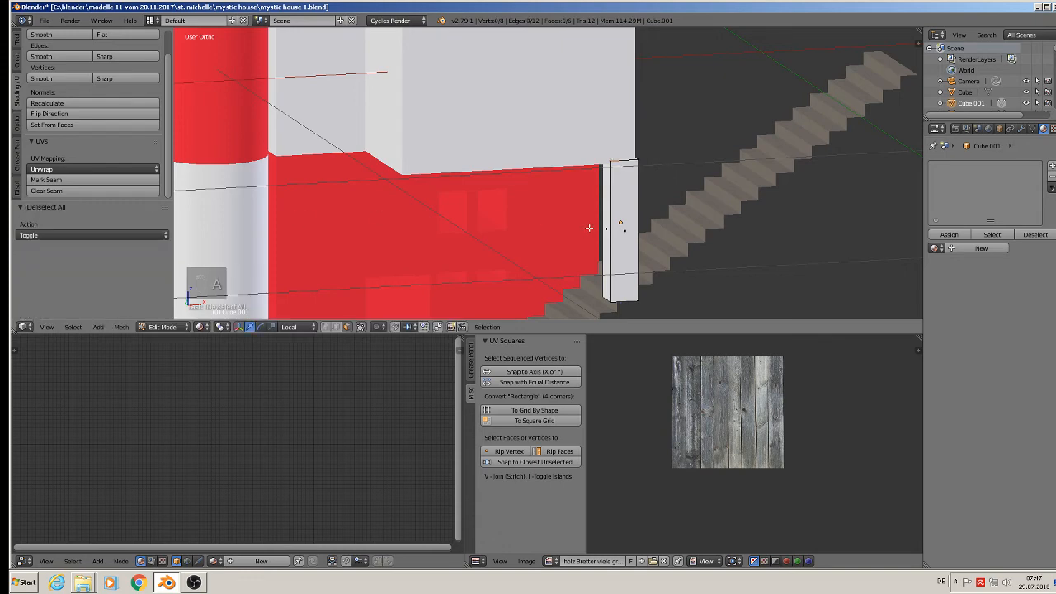
left_click(94, 180)
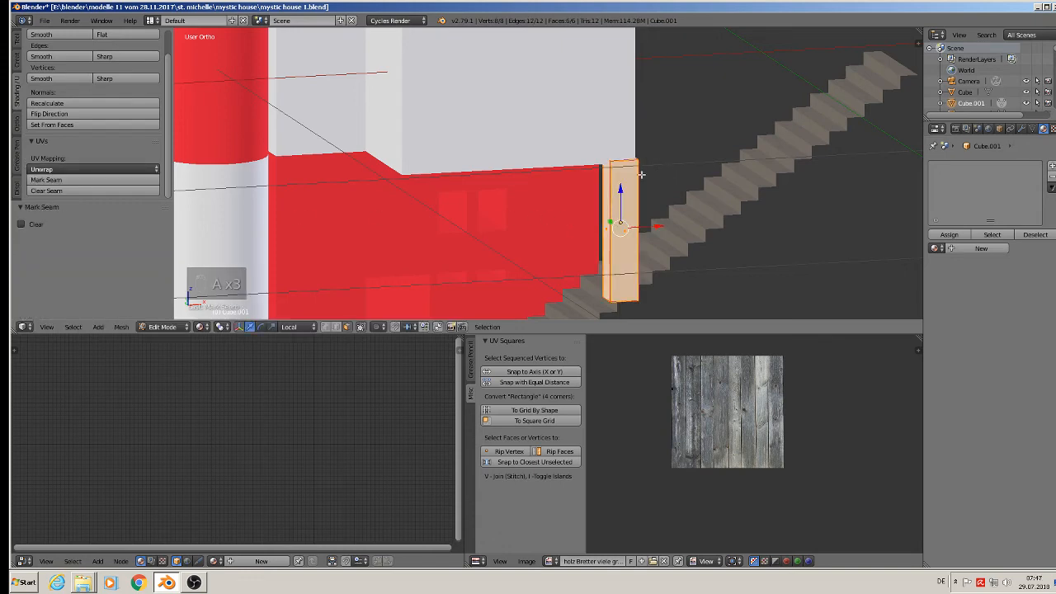
Step: Apply the rotation and scale of the pillar beside the staircase and unwrap all its faces
key("Tab")
left_click(122, 326)
mouse_move(164, 244)
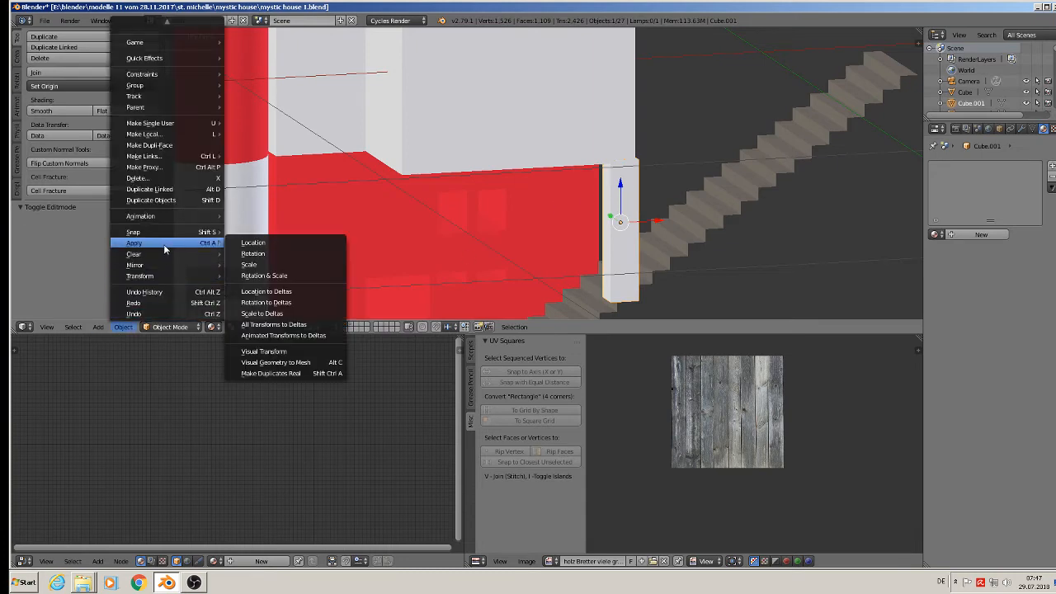
left_click(268, 274)
key("Tab")
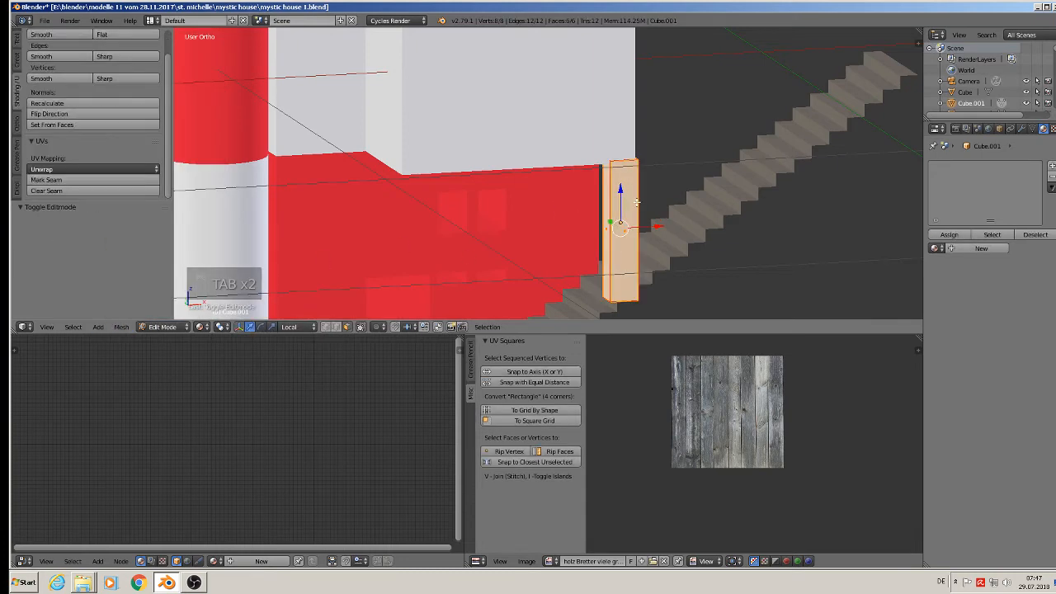
key("u")
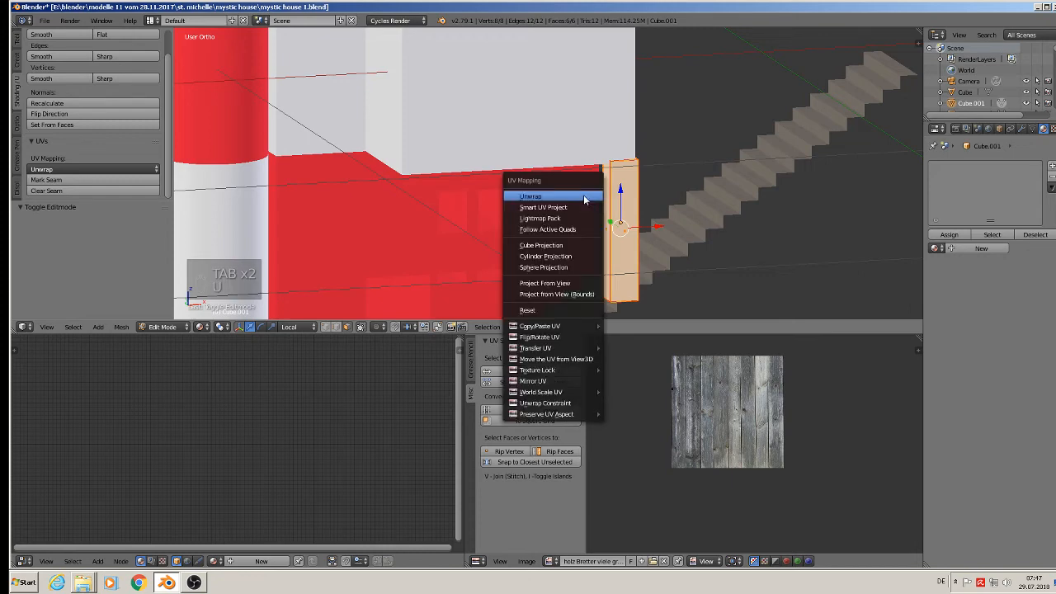
left_click(583, 193)
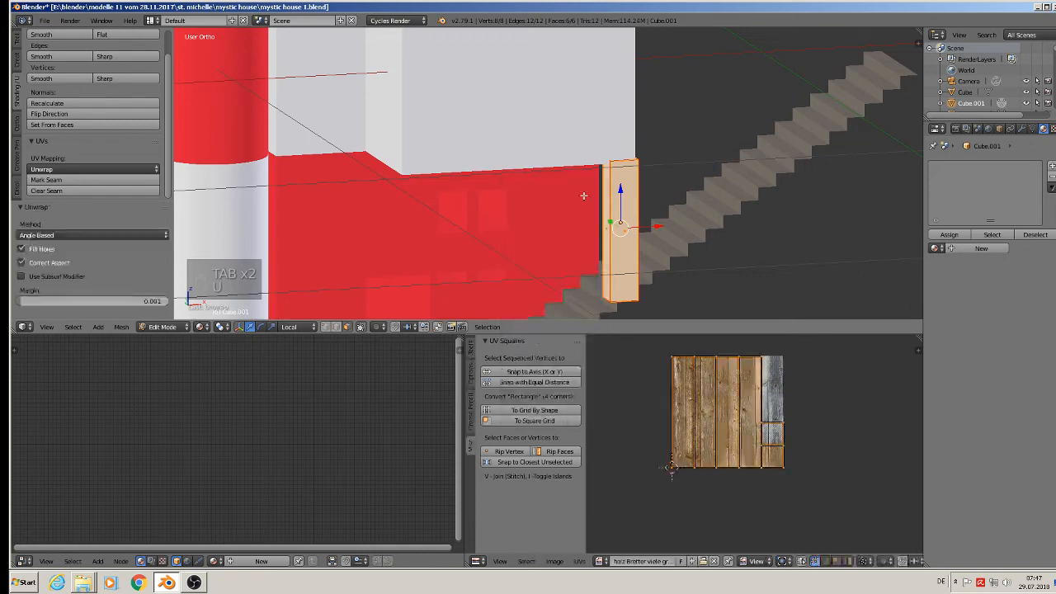
Step: Assign the "crazy house wood" material to the whole pillar
left_click(936, 247)
left_click(909, 275)
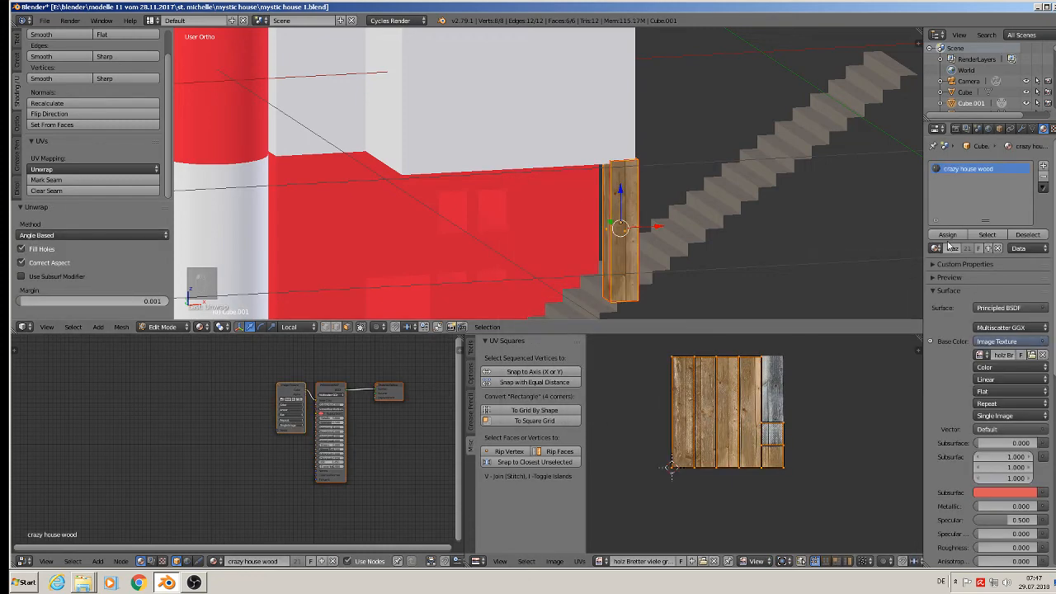
left_click(947, 234)
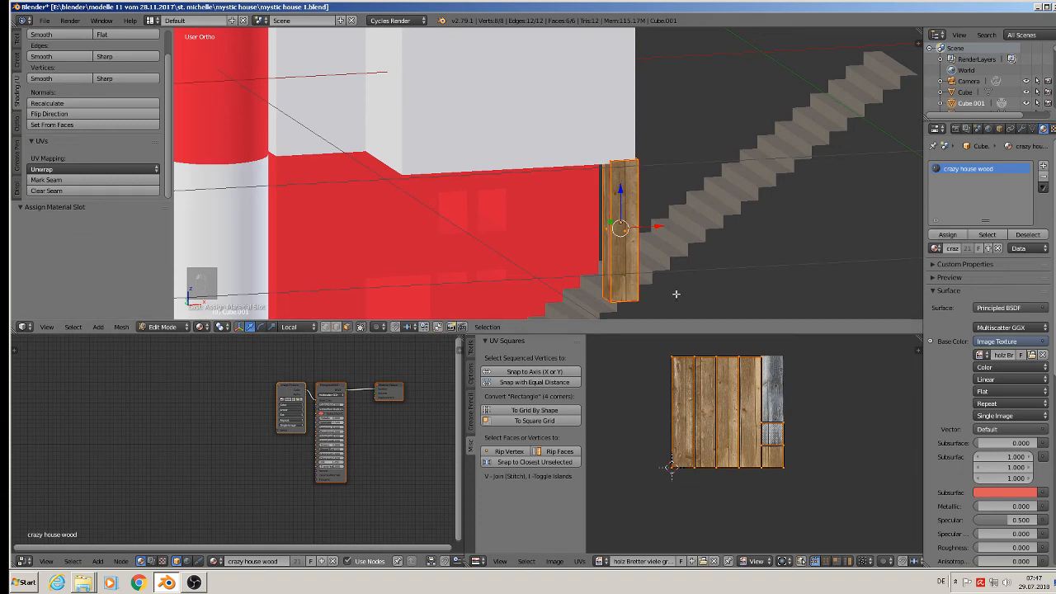
Step: Fit the pillar front face's UV island onto a single plank, narrowing it along X by about 0.69 and 0.92 and shortening it slightly
right_click(627, 223)
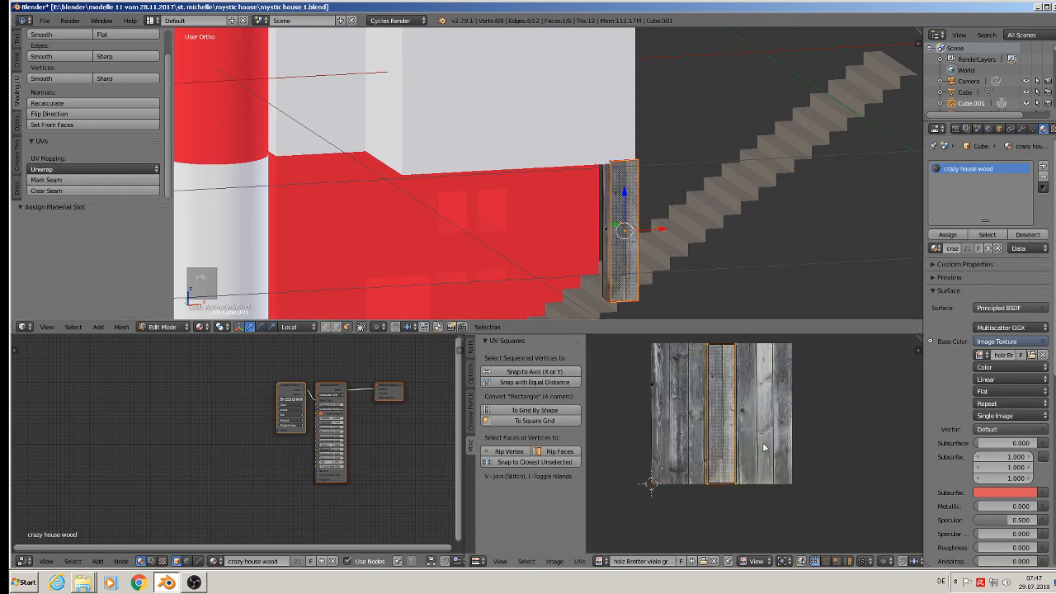
key("s")
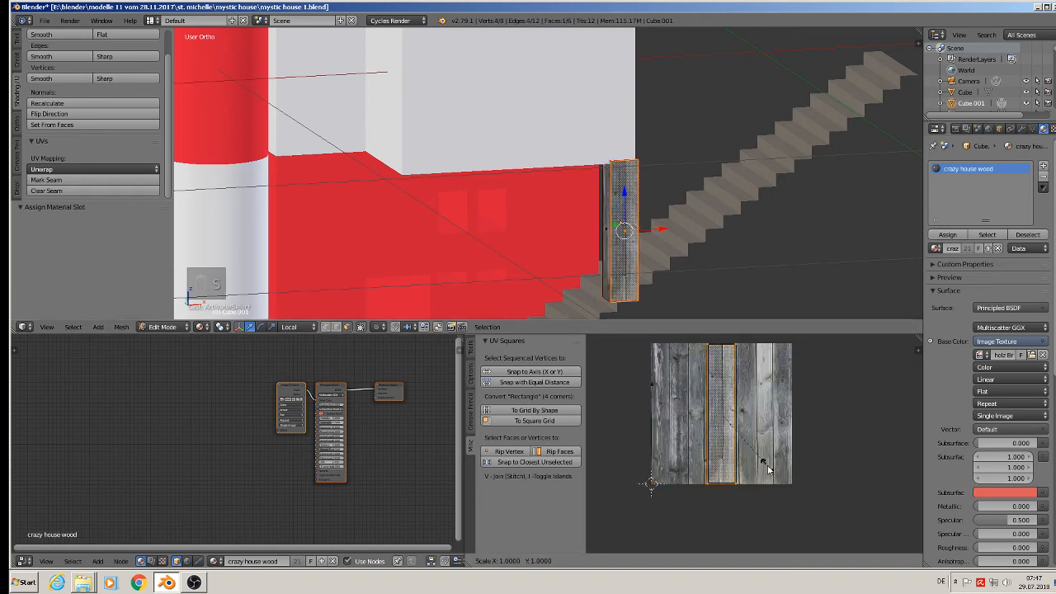
left_click(748, 457)
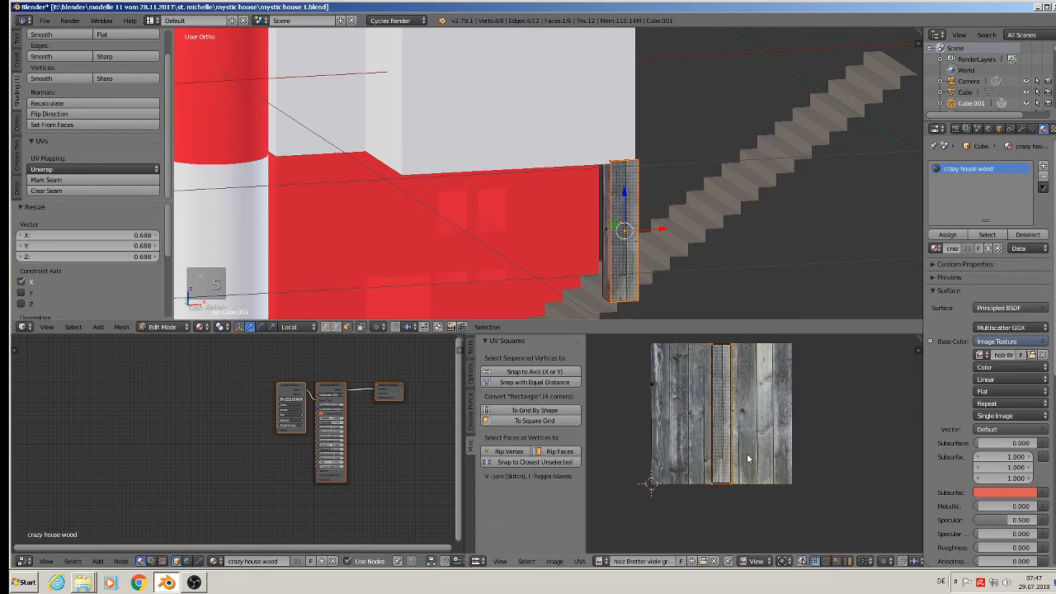
key("g")
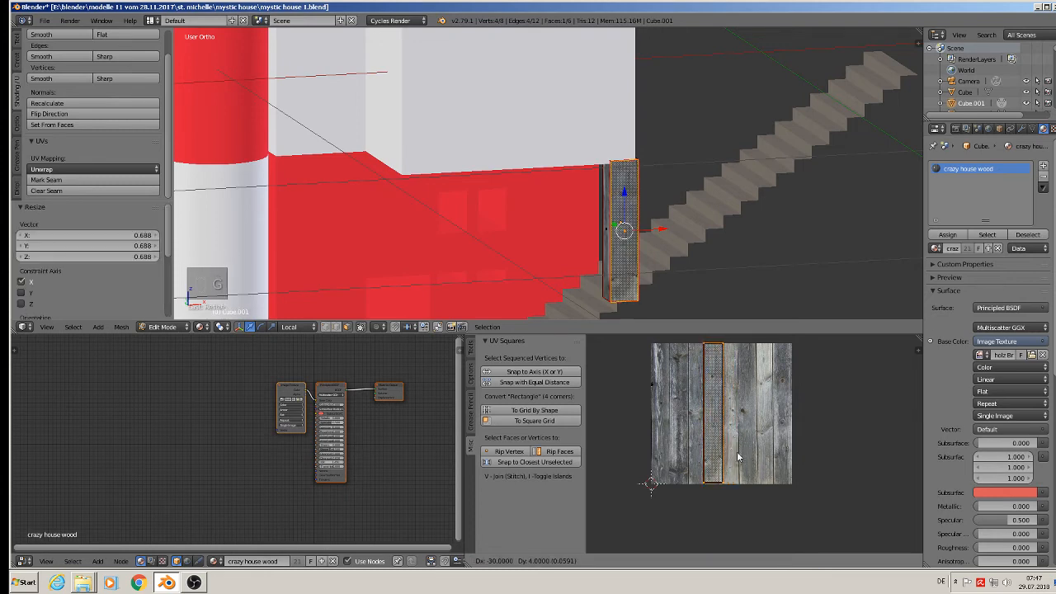
left_click(736, 451)
key("s")
key("x")
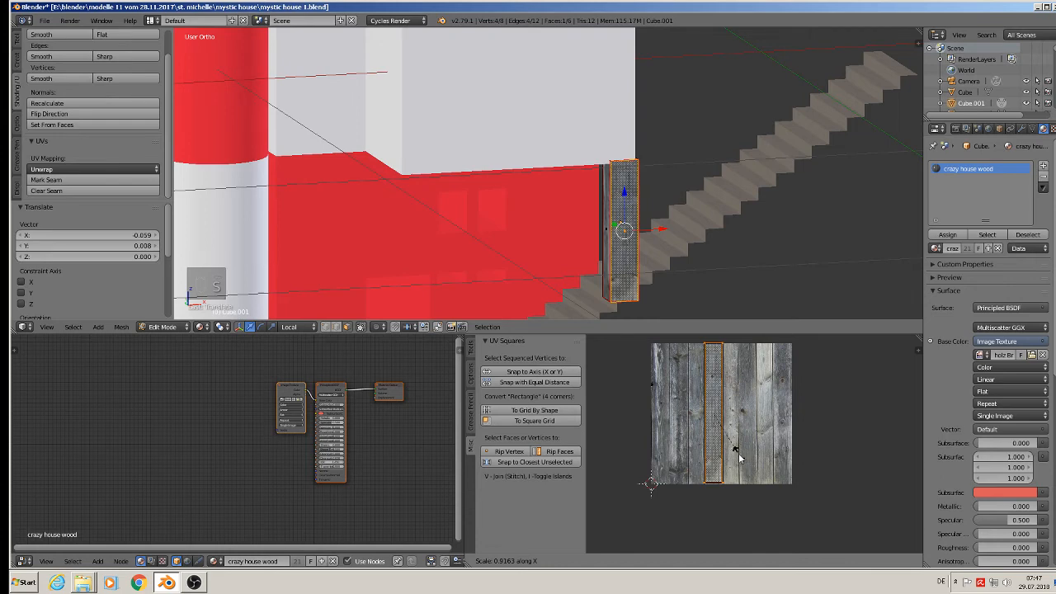
left_click(738, 450)
key("s")
key("y")
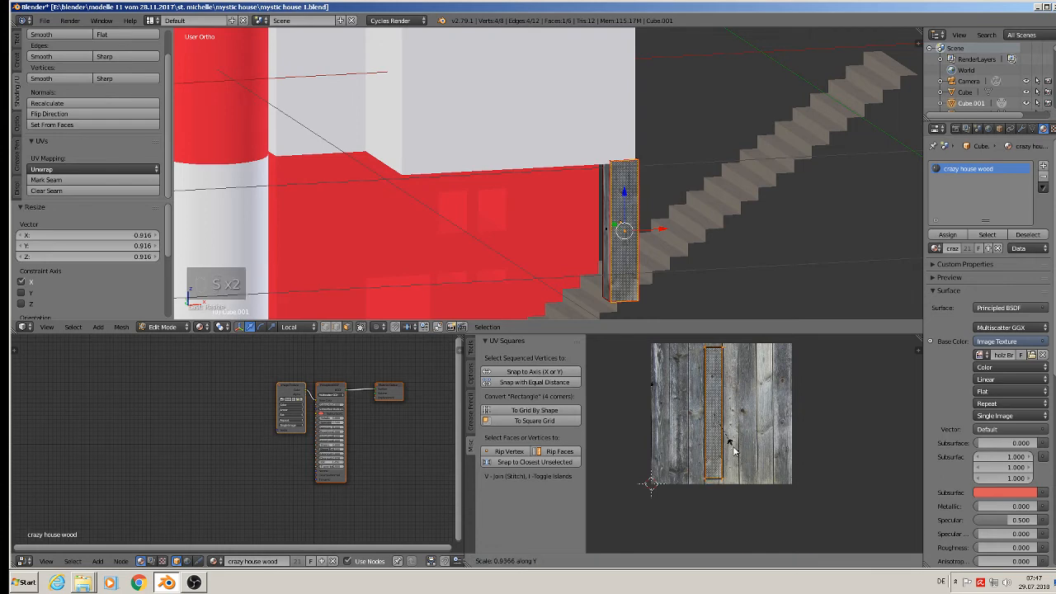
left_click(731, 442)
Step: Narrow the UV island of the pillar's adjoining side face by about 0.53 along X and move it onto a single plank
key("Tab")
middle_click_drag(603, 202, 560, 236)
key("Tab")
right_click(631, 227)
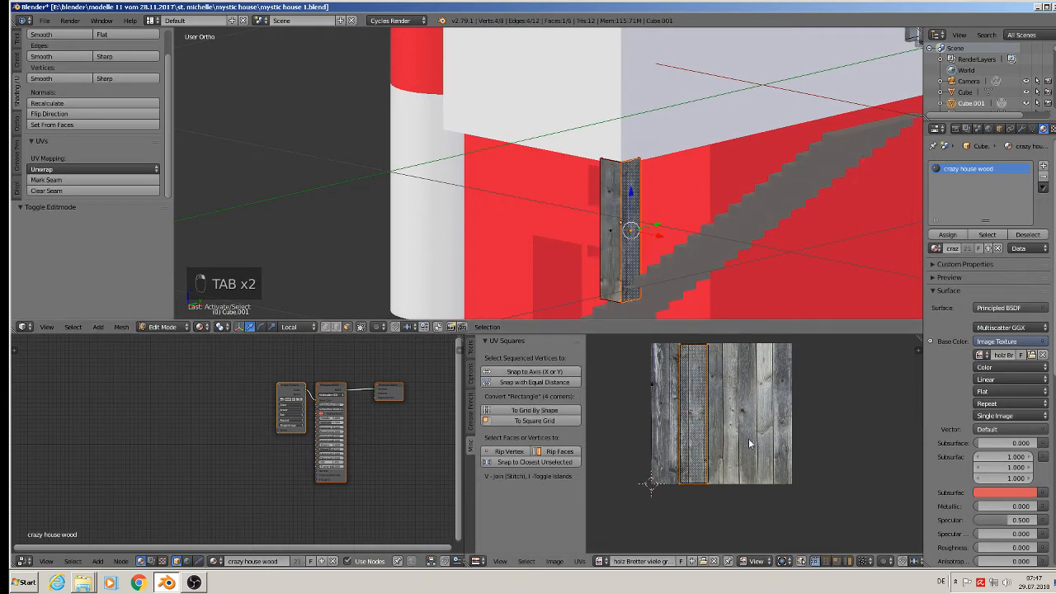
key("s")
key("x")
left_click(724, 433)
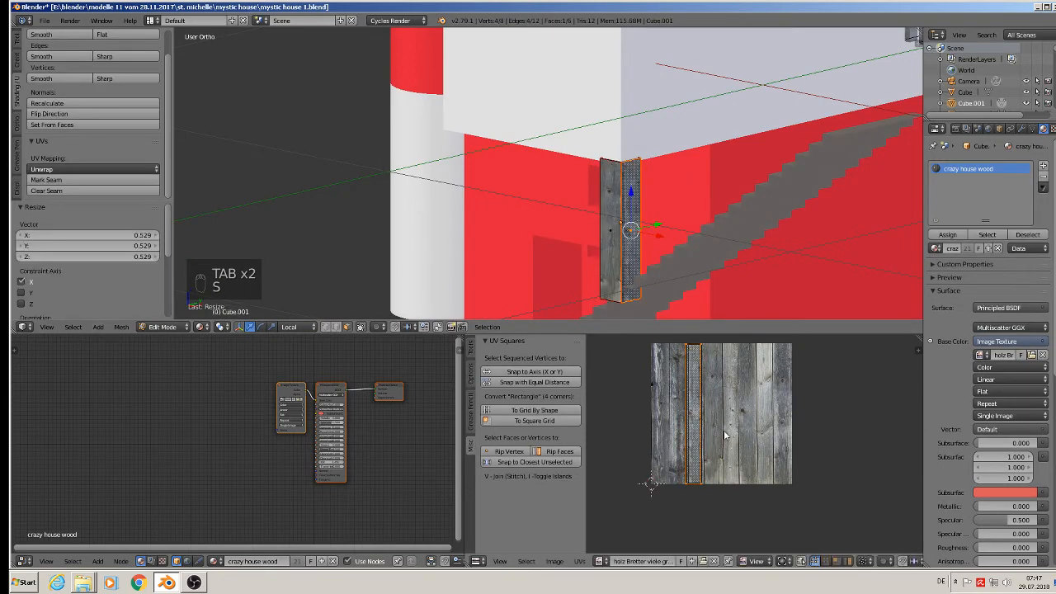
key("g")
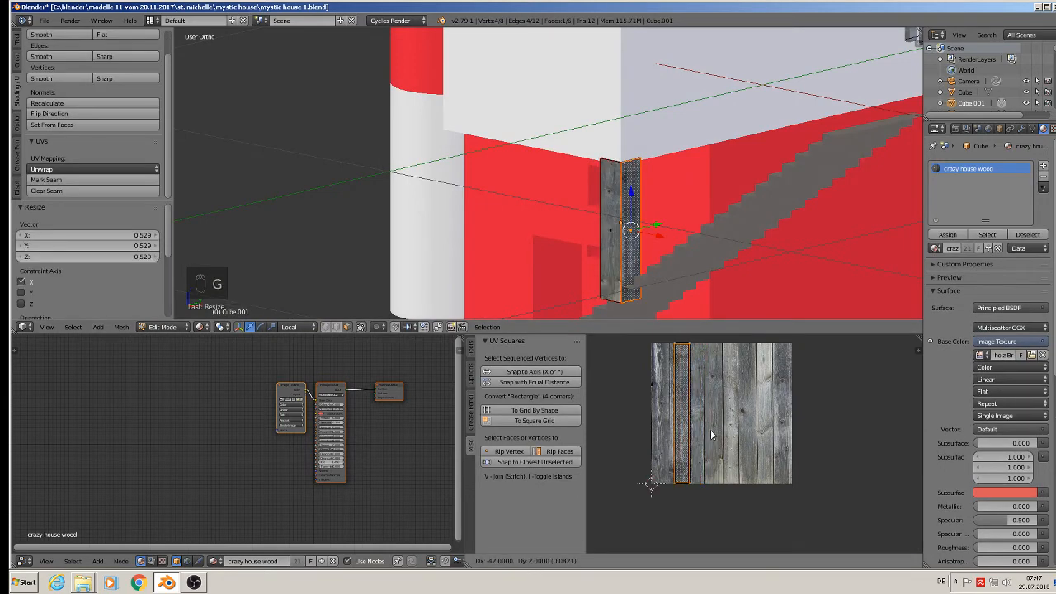
left_click(708, 435)
key("s")
key("x")
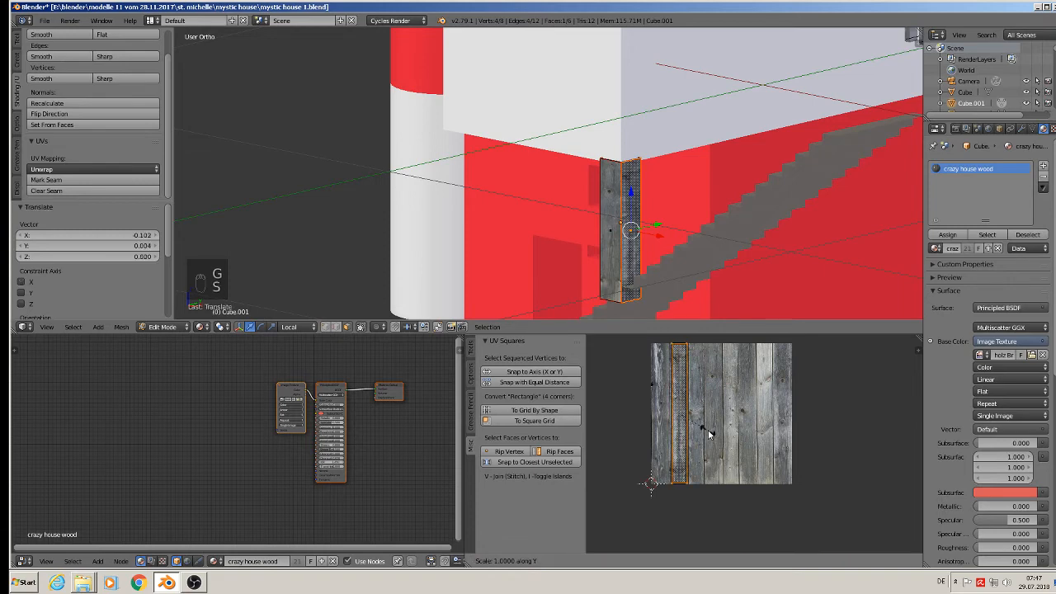
left_click(707, 432)
Step: Deselect the textured pillar in Object Mode and save the blend file
key("Tab")
middle_click_drag(652, 210, 695, 231)
key("a")
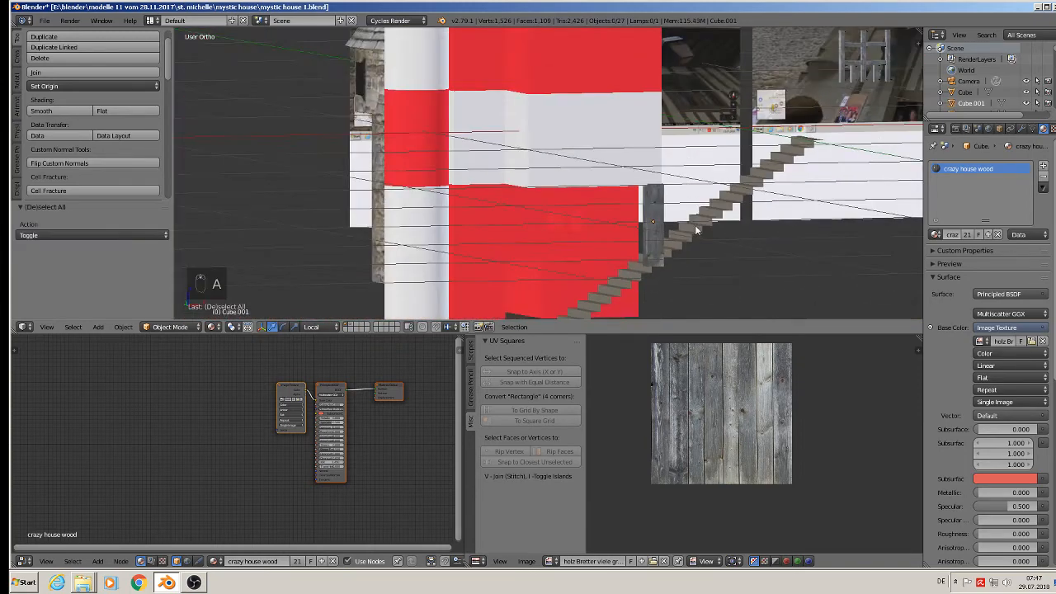
scroll(676, 239, "down", 4)
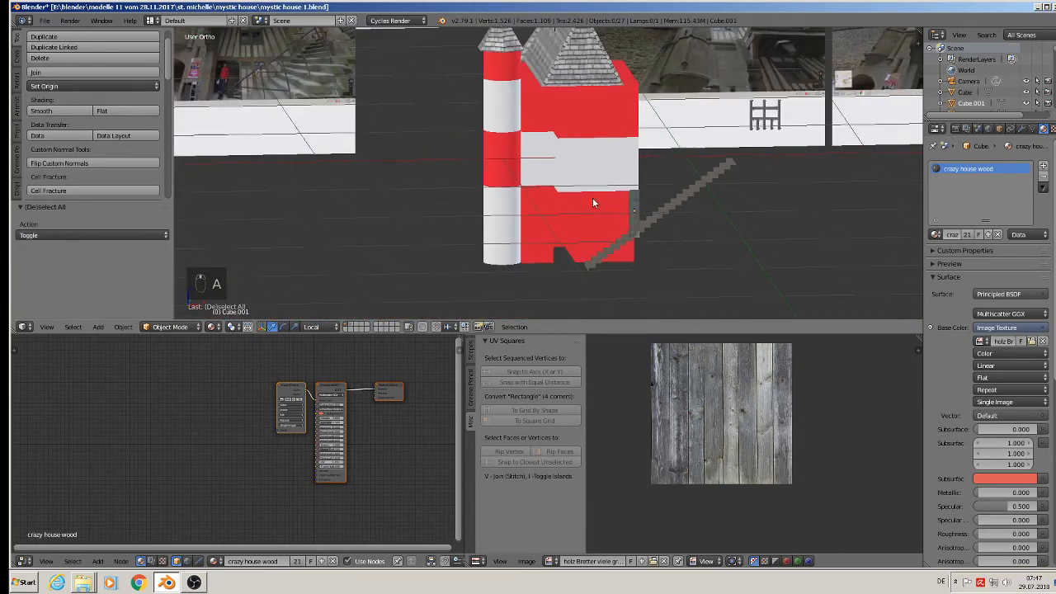
middle_click_drag(563, 197, 642, 218, "shift")
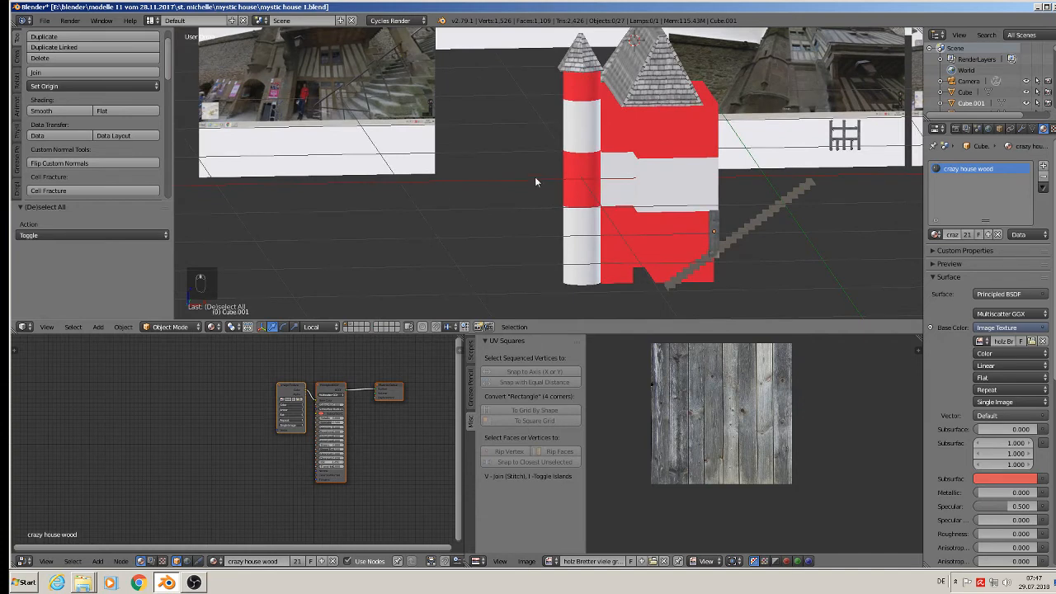
left_click(25, 20)
Step: Examine the reference photos of the half-timbered facade and compare them with the wall faces of the house mesh
middle_click_drag(313, 103, 503, 141, "shift")
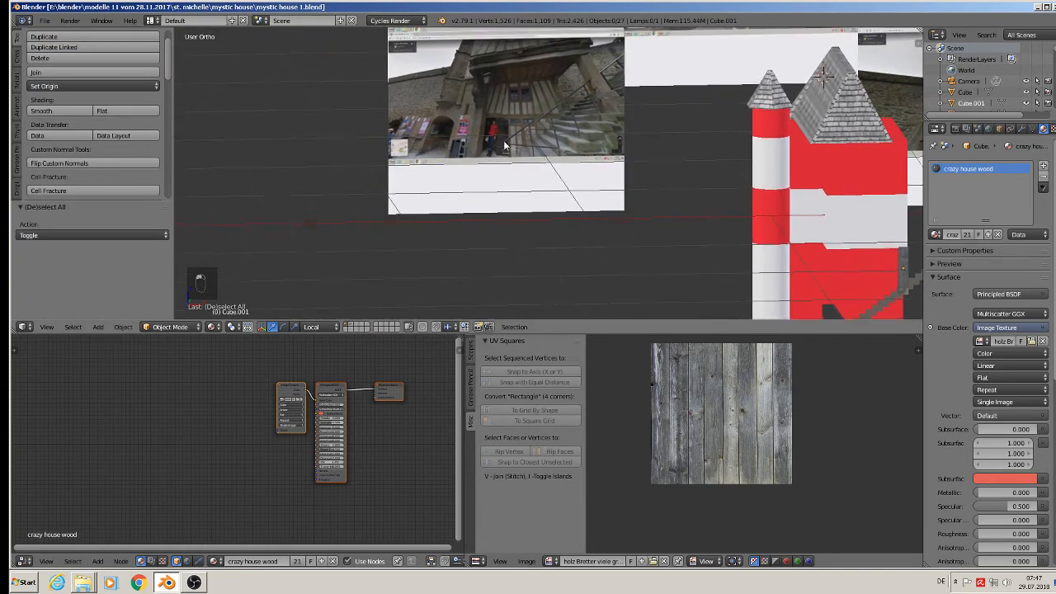
scroll(483, 88, "up", 3)
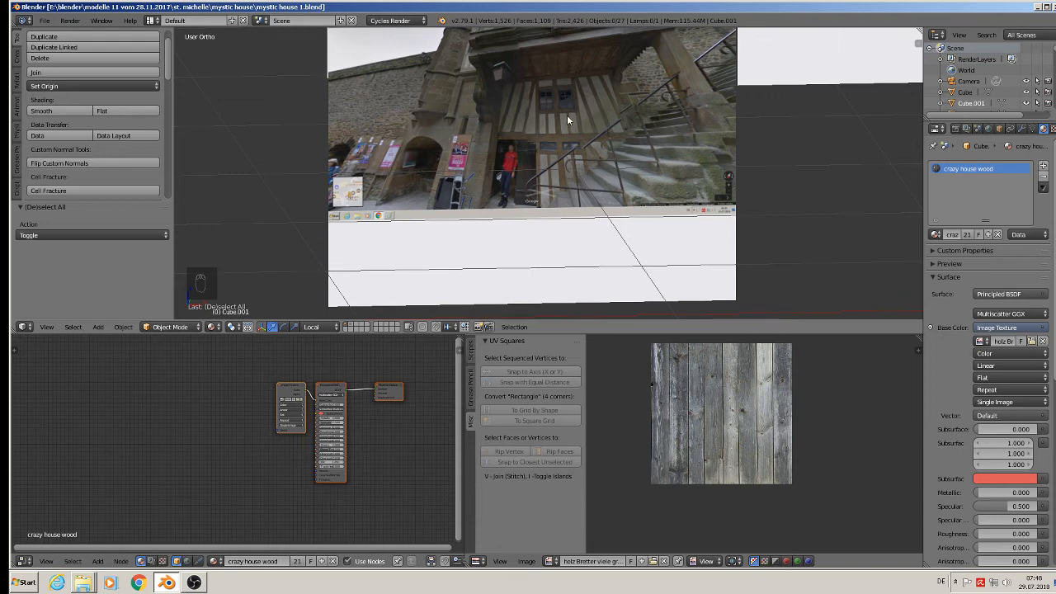
scroll(560, 117, "down", 2)
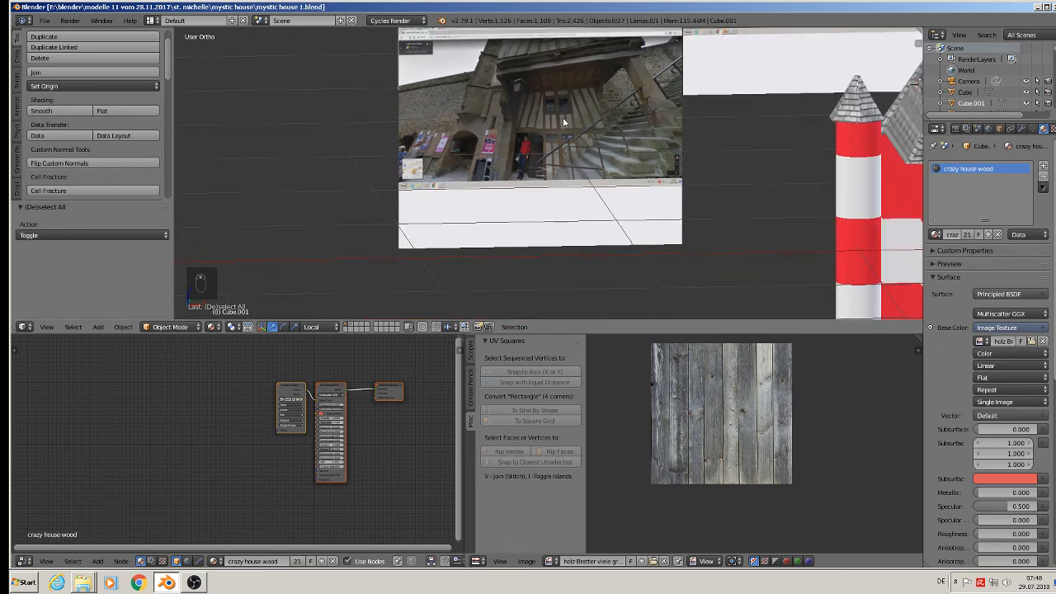
middle_click_drag(656, 129, 282, 85, "shift")
scroll(565, 134, "up", 2)
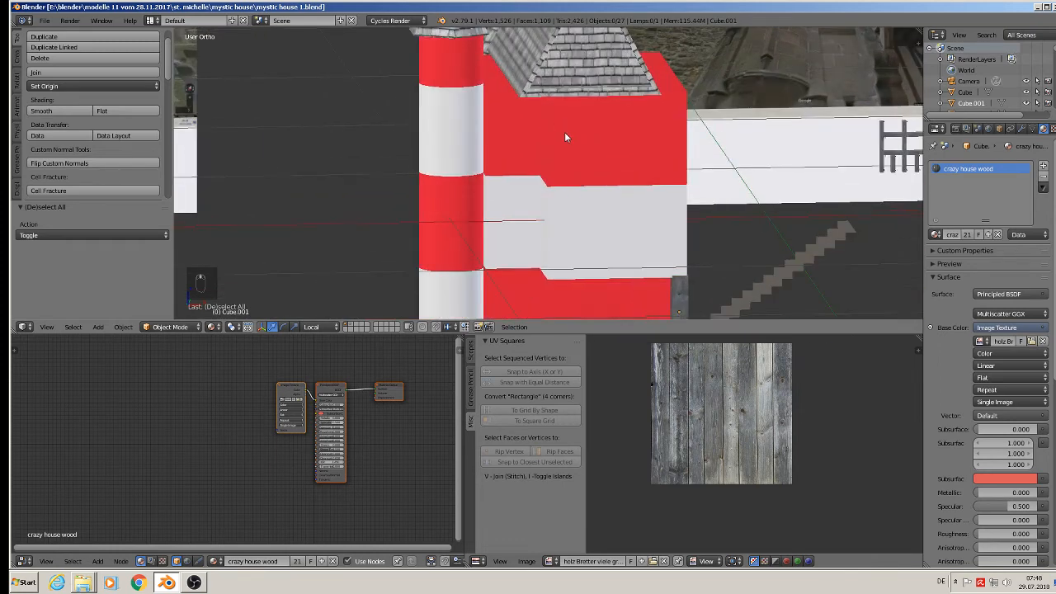
right_click(603, 143)
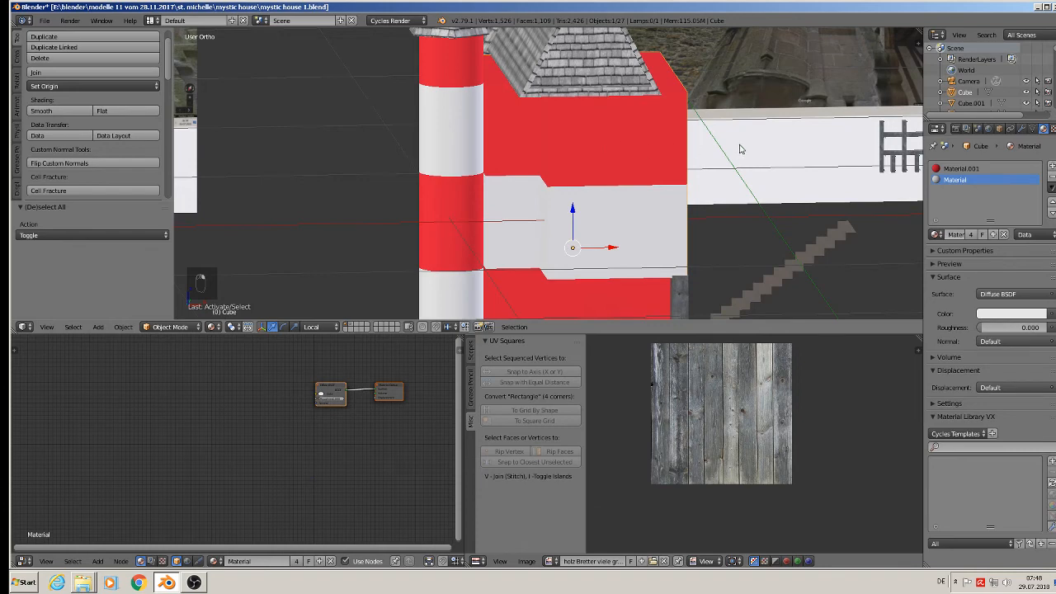
key("Tab")
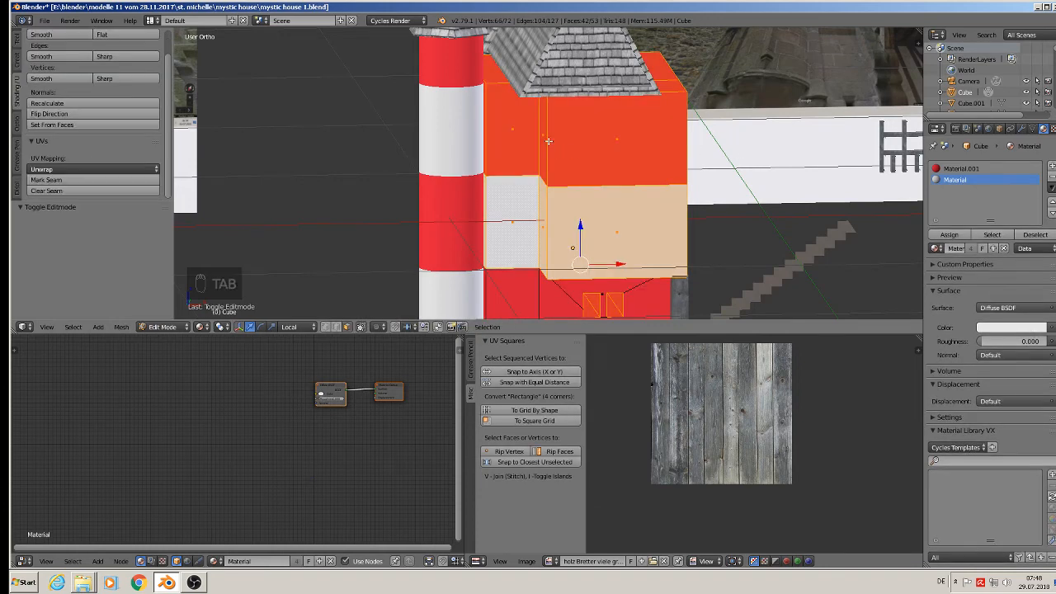
key("a")
scroll(550, 182, "down", 3)
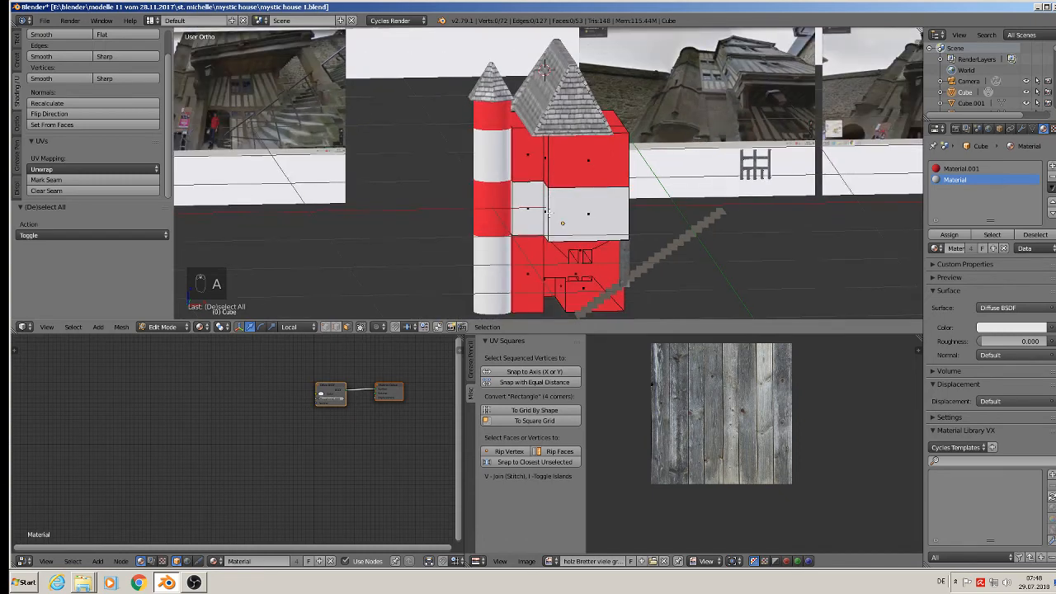
scroll(525, 221, "up", 2)
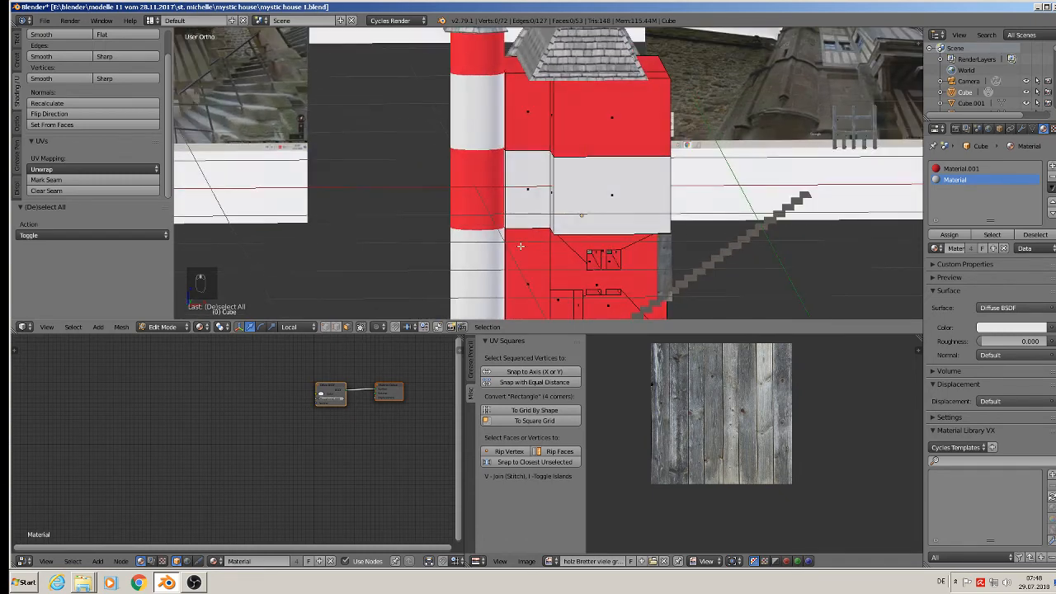
mouse_move(528, 219)
middle_mouse_down()
mouse_move(529, 206)
mouse_move(533, 239)
mouse_move(525, 235)
middle_mouse_up()
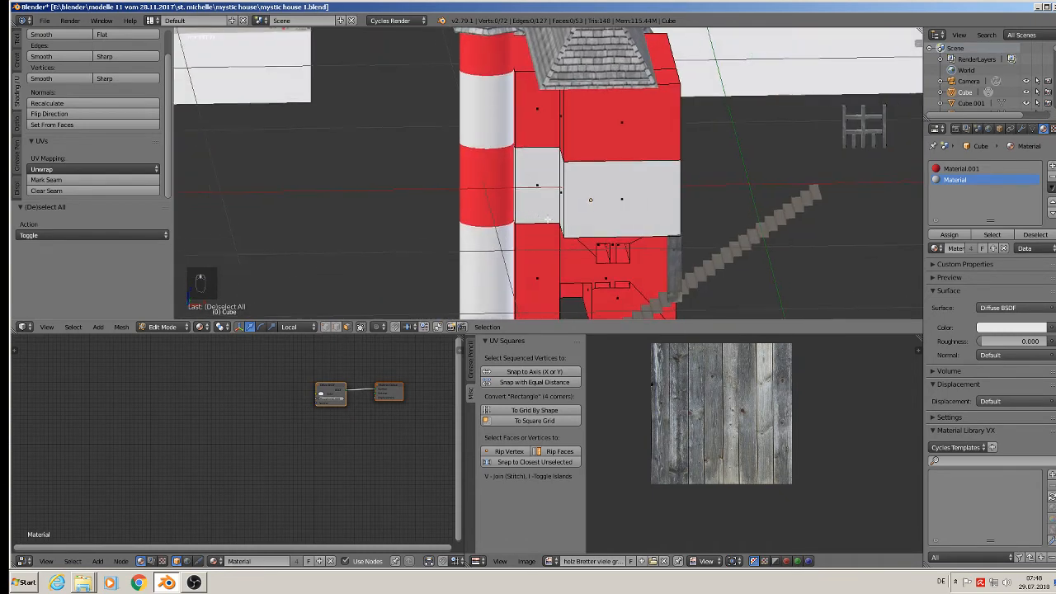
middle_click_drag(465, 154, 685, 226, "shift")
scroll(647, 218, "down", 1)
middle_click_drag(543, 224, 629, 222, "shift")
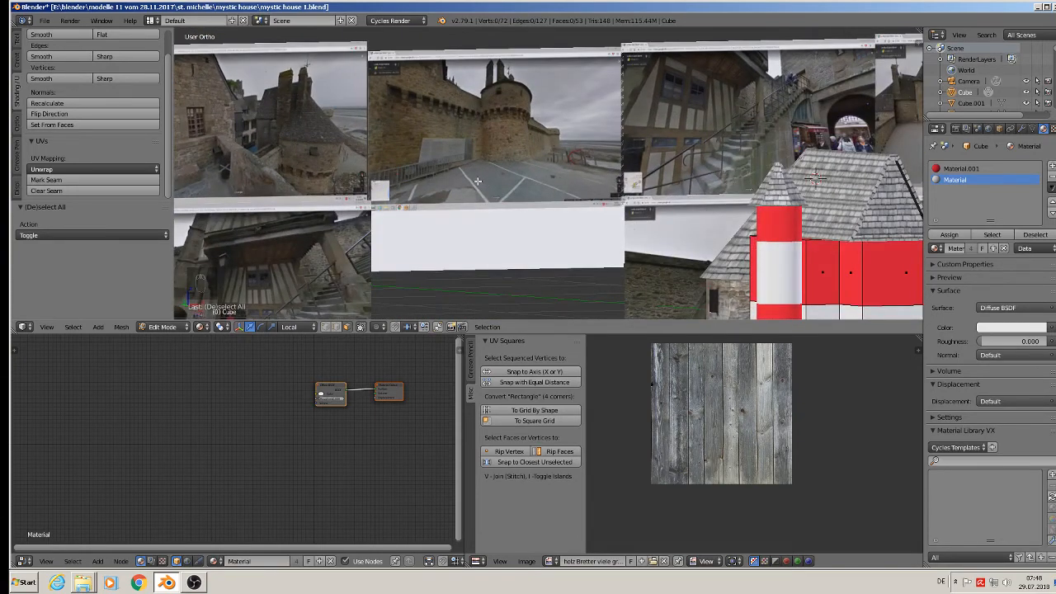
middle_click_drag(376, 201, 240, 75, "shift")
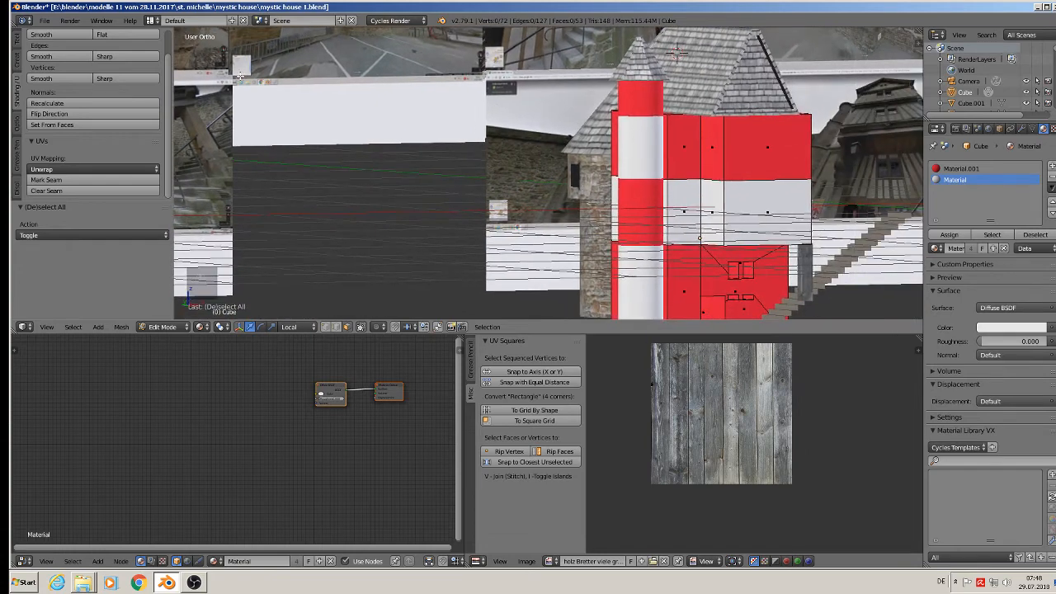
key("KP_1")
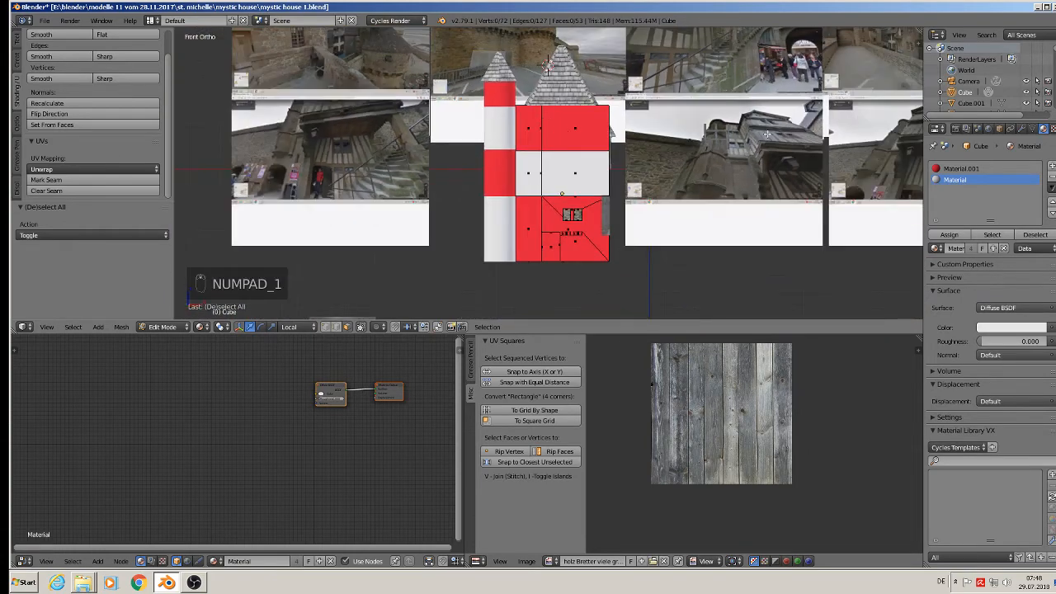
scroll(620, 182, "up", 6)
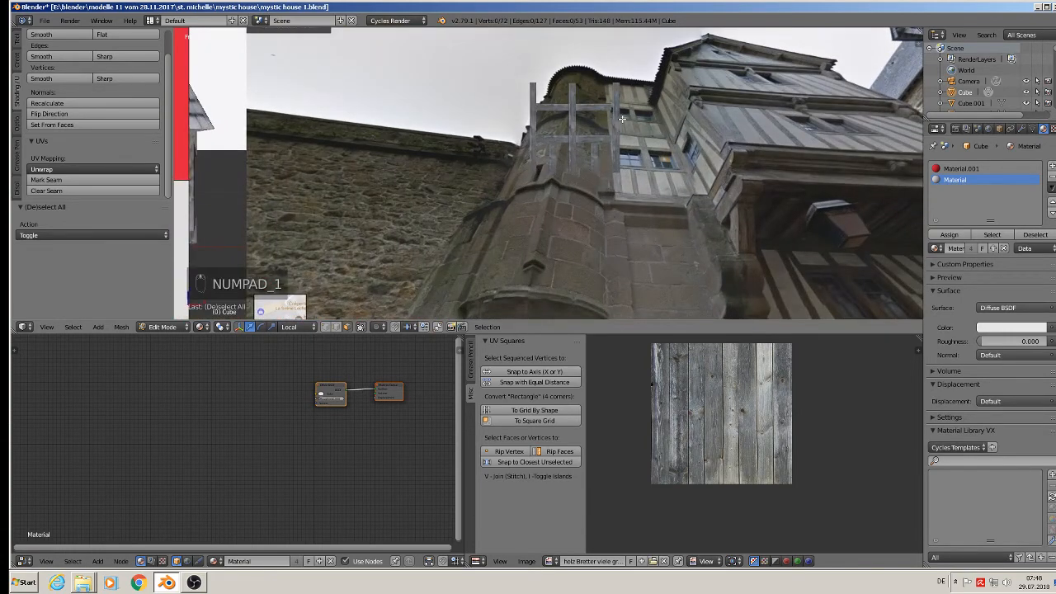
scroll(645, 129, "down", 5)
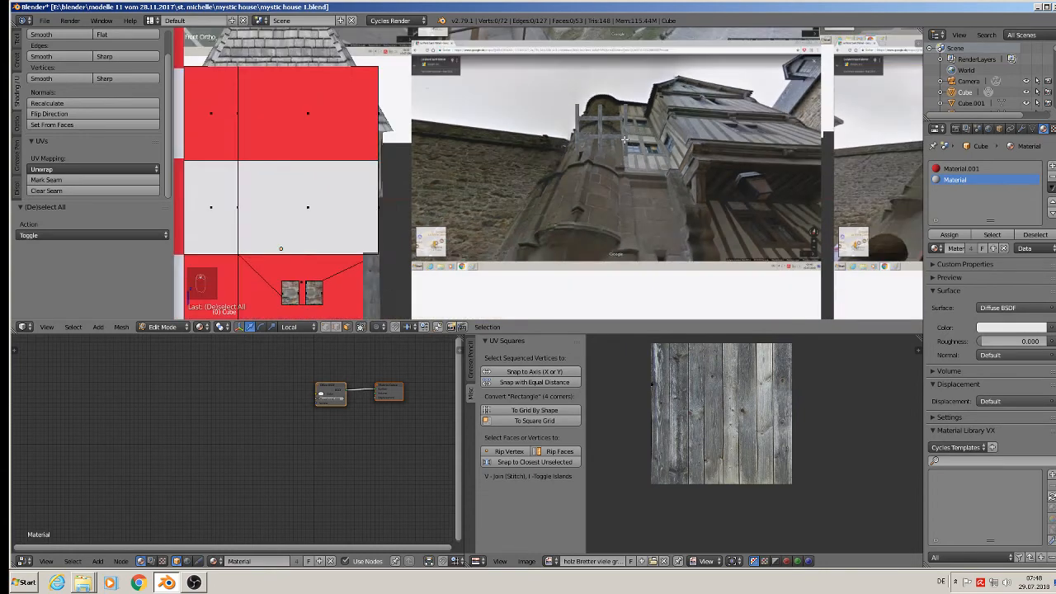
Step: Select the lower crossbeam of the timber frame and compare the frame with the reference photo in front view
key("Tab")
right_click(599, 137)
scroll(604, 143, "down", 2)
middle_click_drag(604, 142, 572, 216)
scroll(592, 191, "up", 4)
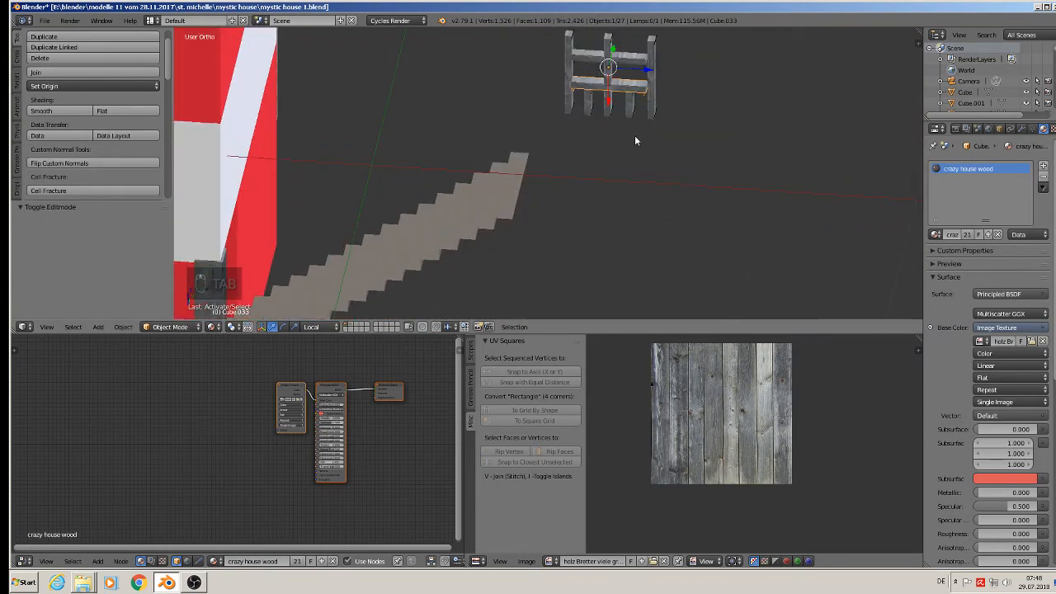
scroll(638, 136, "down", 1)
middle_click_drag(632, 129, 602, 149, "shift")
key("KP_1")
scroll(634, 159, "up", 4)
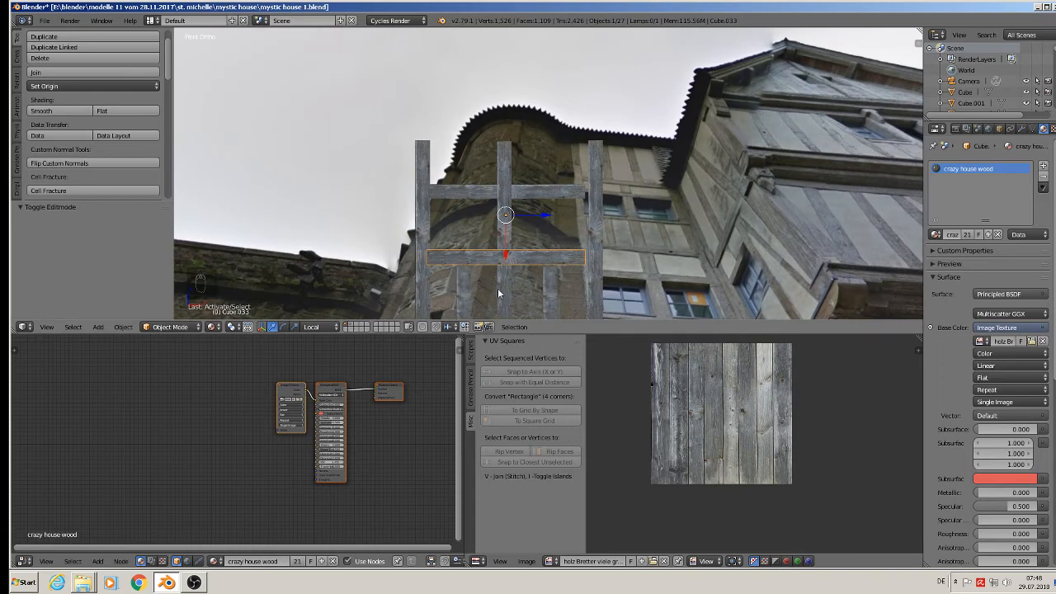
Step: Move the two short posts up into the bay above the lower crossbeam, by about 0.068 and 0.066 along local Z
right_click(459, 291)
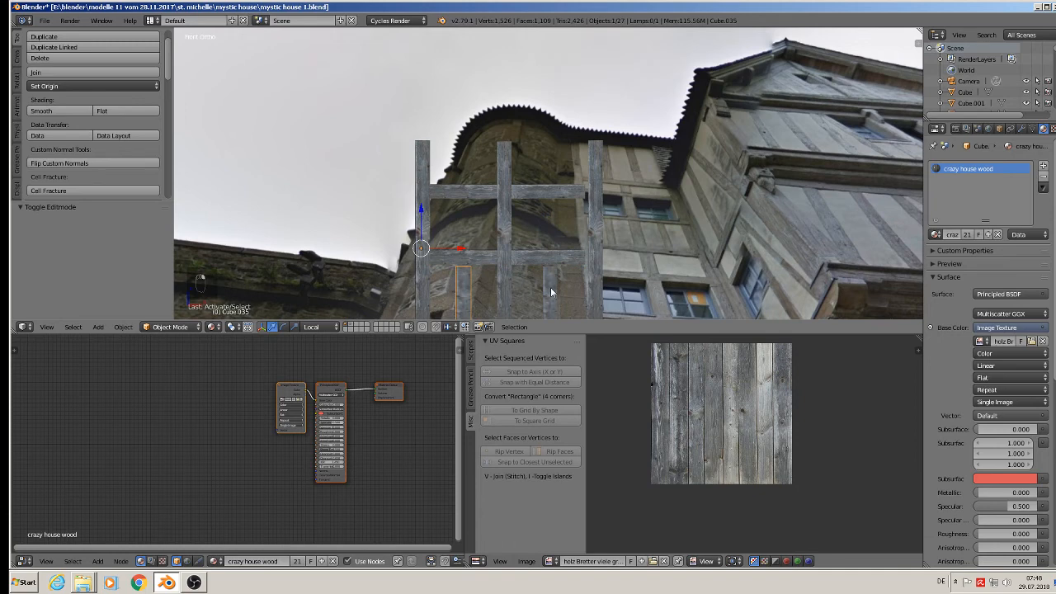
key("g")
key("z")
key("z")
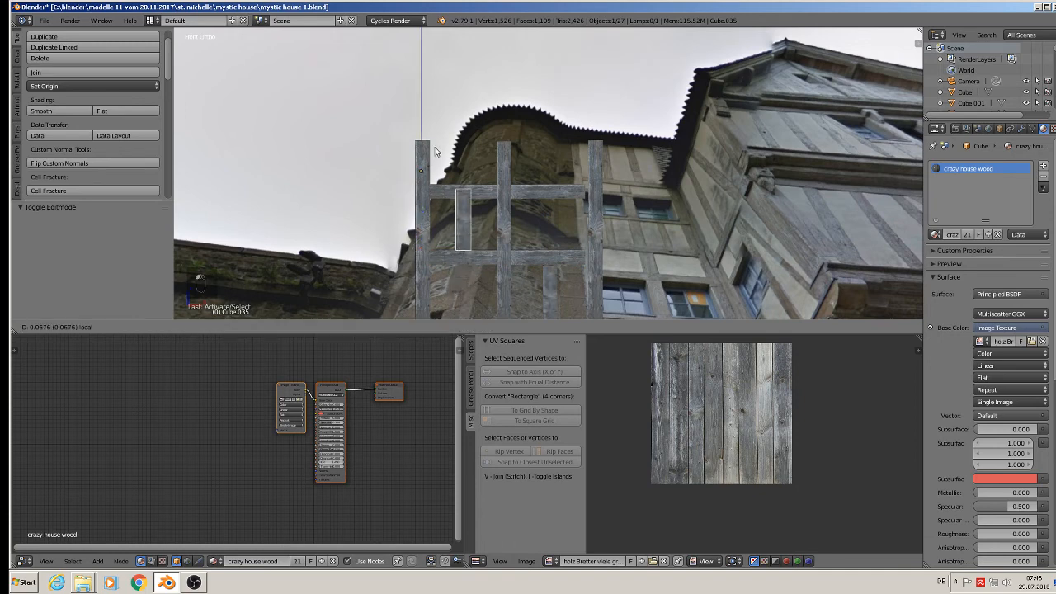
left_click(436, 152)
right_click(551, 286)
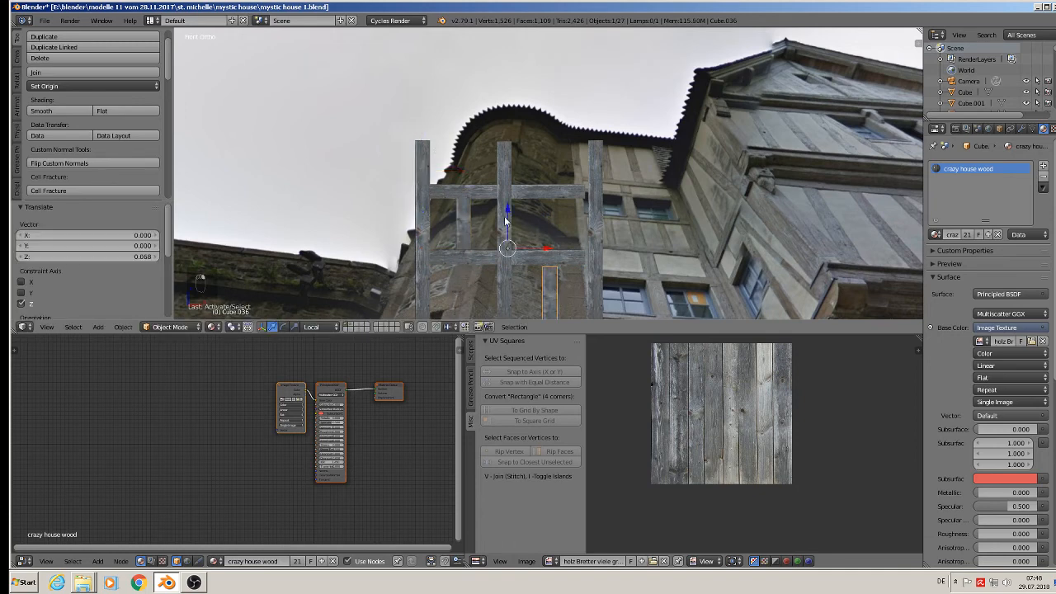
key("g")
key("z")
key("z")
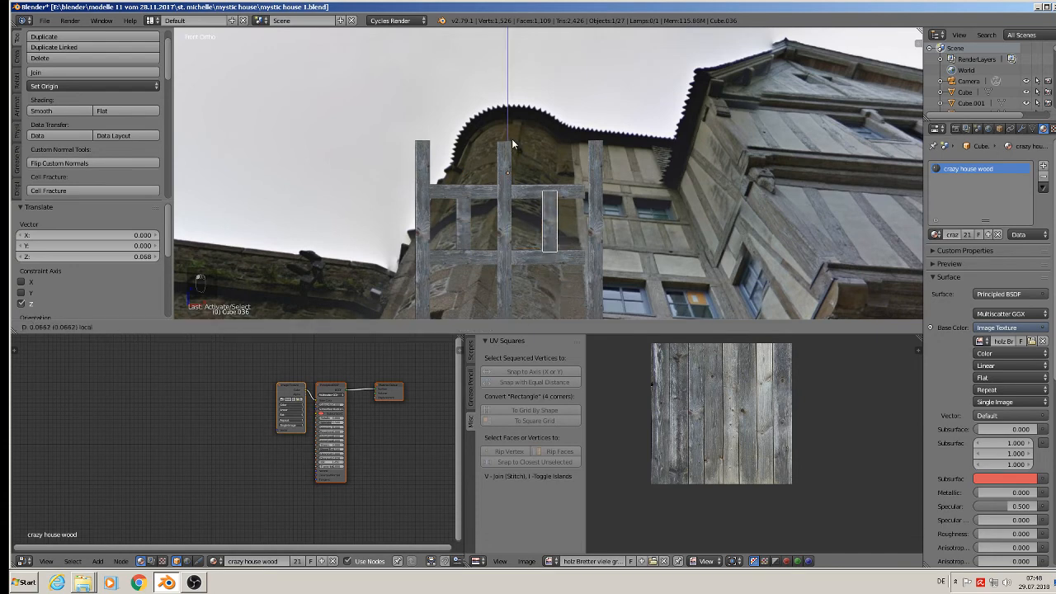
left_click(511, 142)
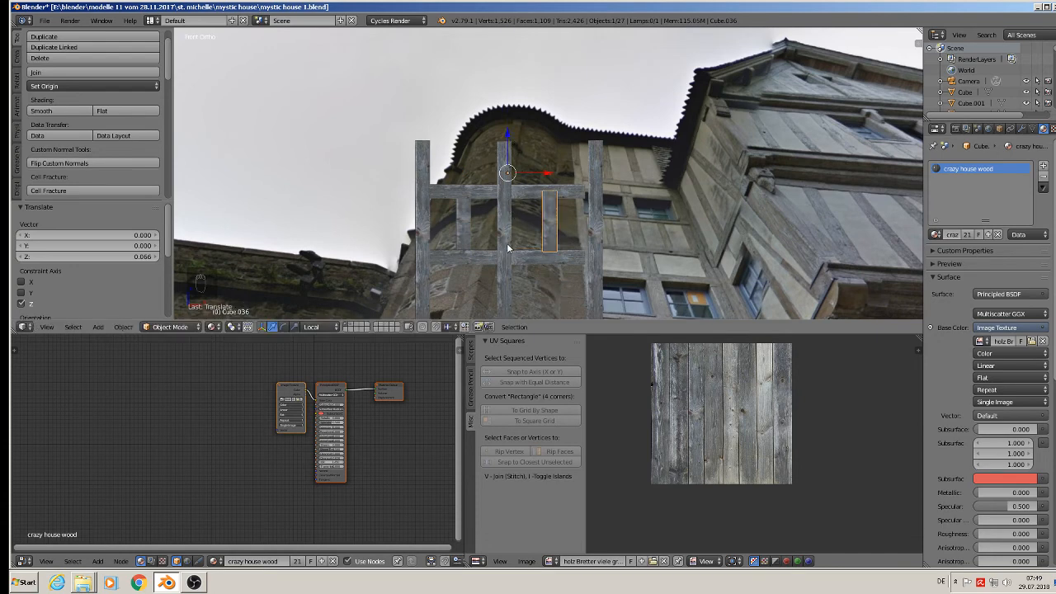
Step: Lower the top face of the middle post by about 0.107 along Z so it ends beneath the lower crossbeam
right_click(505, 156)
key("Tab")
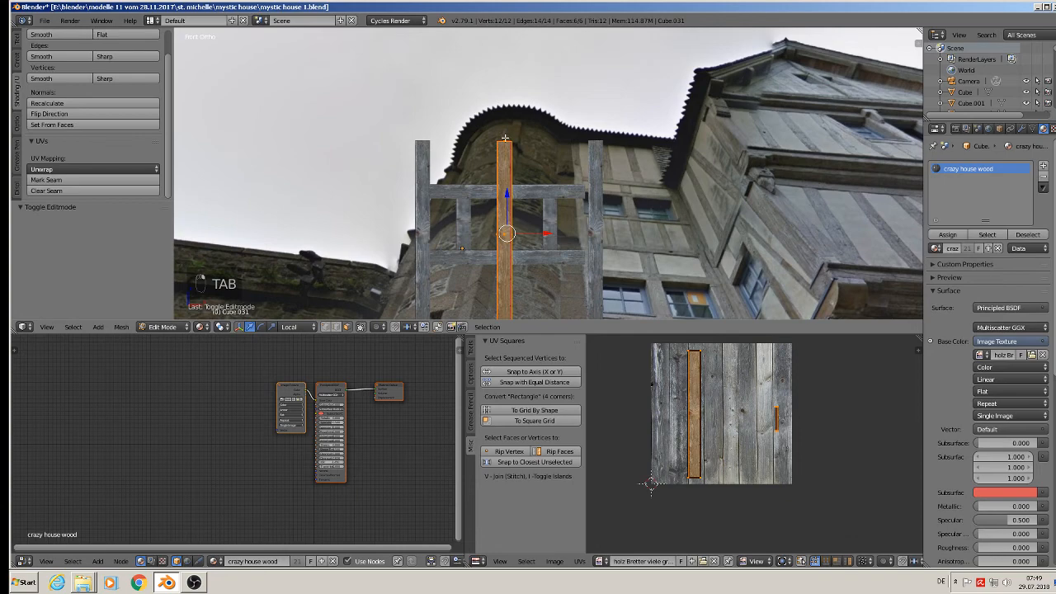
middle_click_drag(518, 147, 495, 116)
right_click(496, 118)
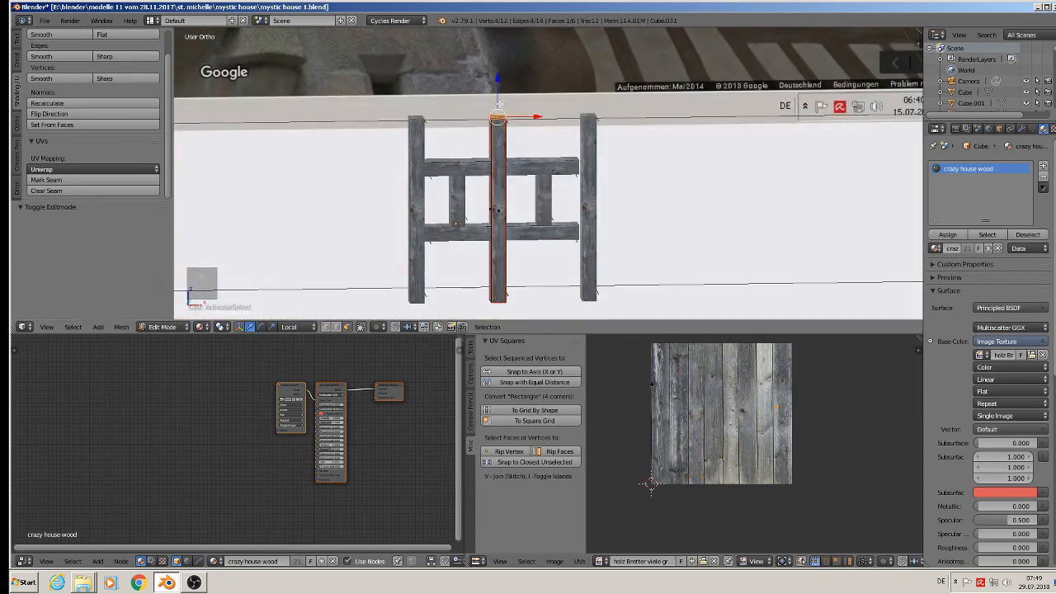
left_click_drag(498, 105, 515, 213)
key("KP_1")
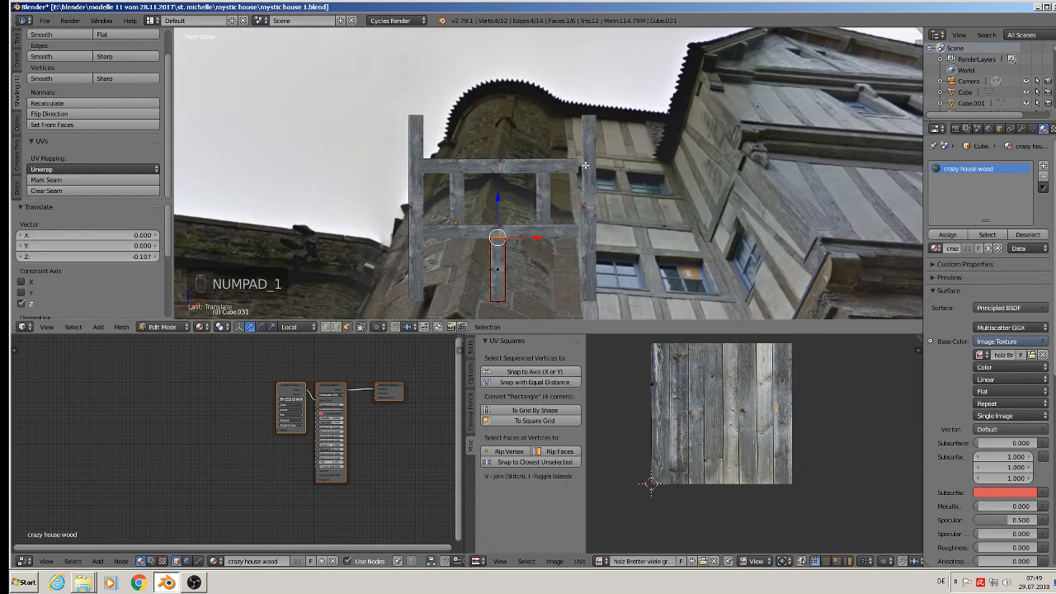
key("Tab")
Step: Delete the upper crossbeam of the timber frame
right_click(525, 169)
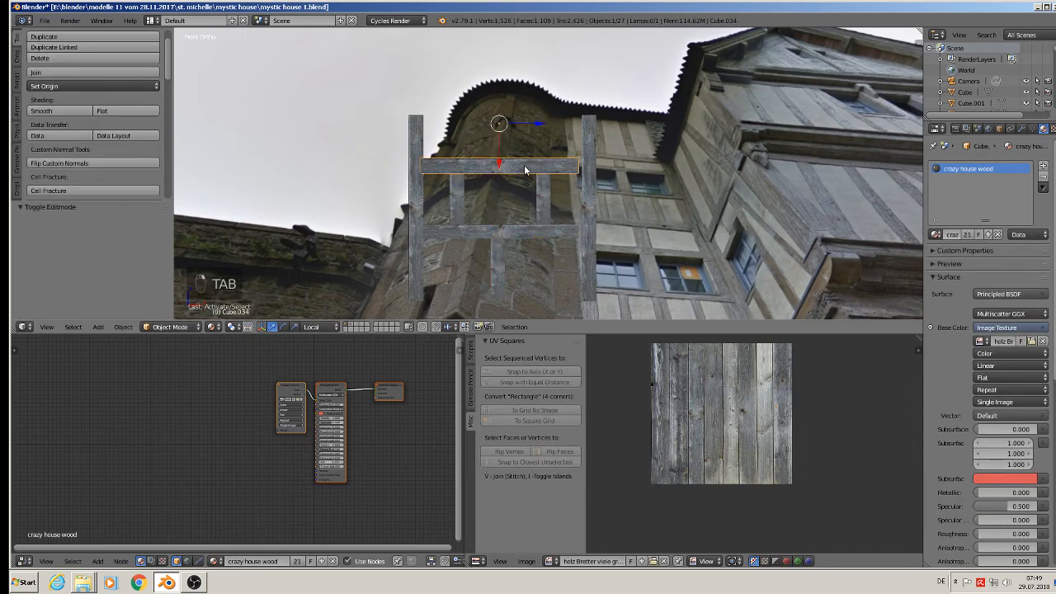
key("x")
left_click(525, 169)
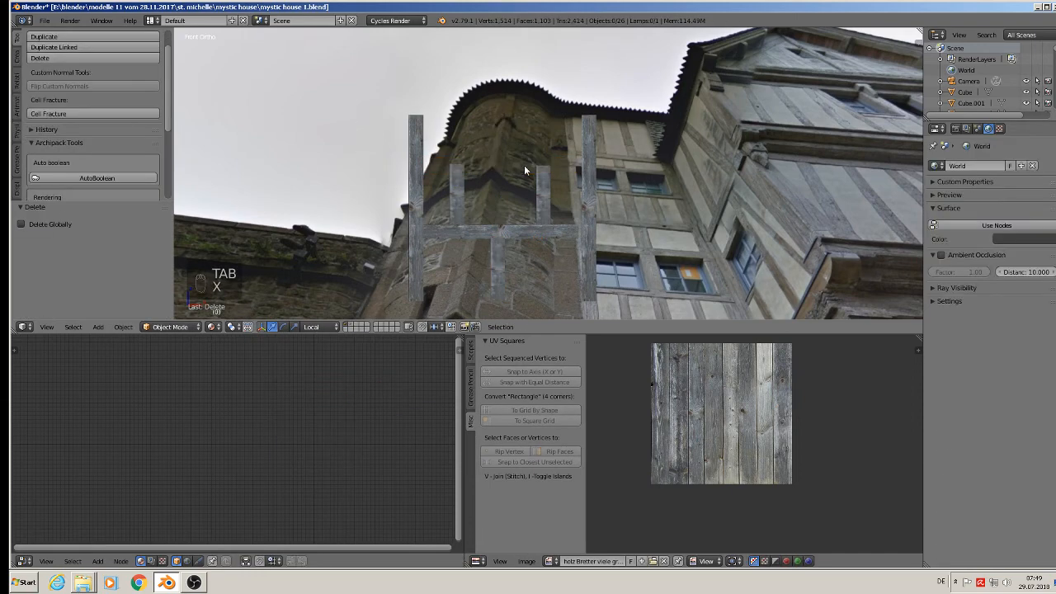
Step: Extend the tops of both short posts up to the height of the outer posts, the left one by about 0.042 along Z
right_click(590, 162)
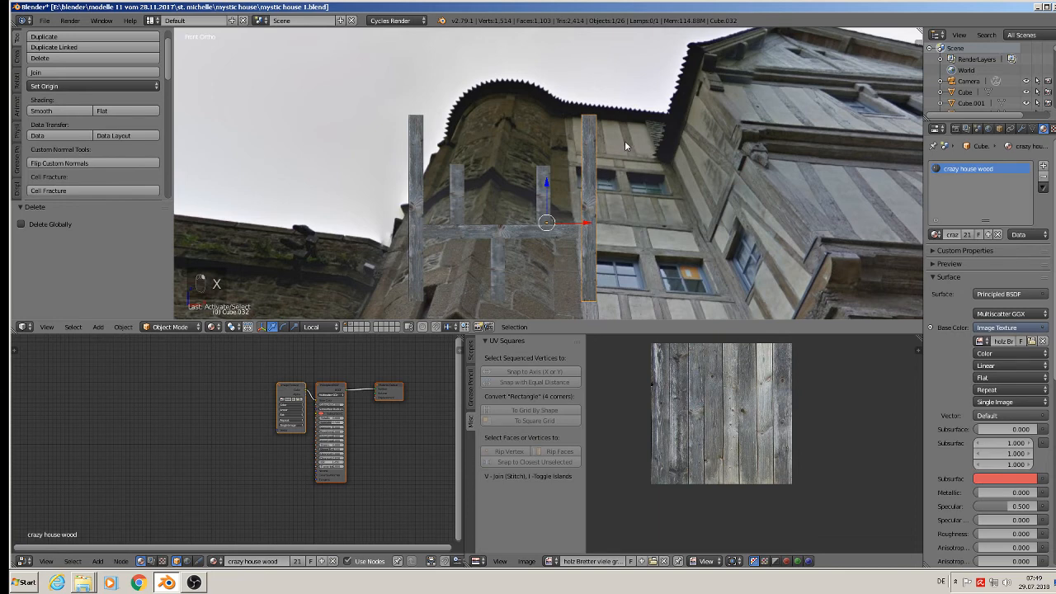
key("Tab")
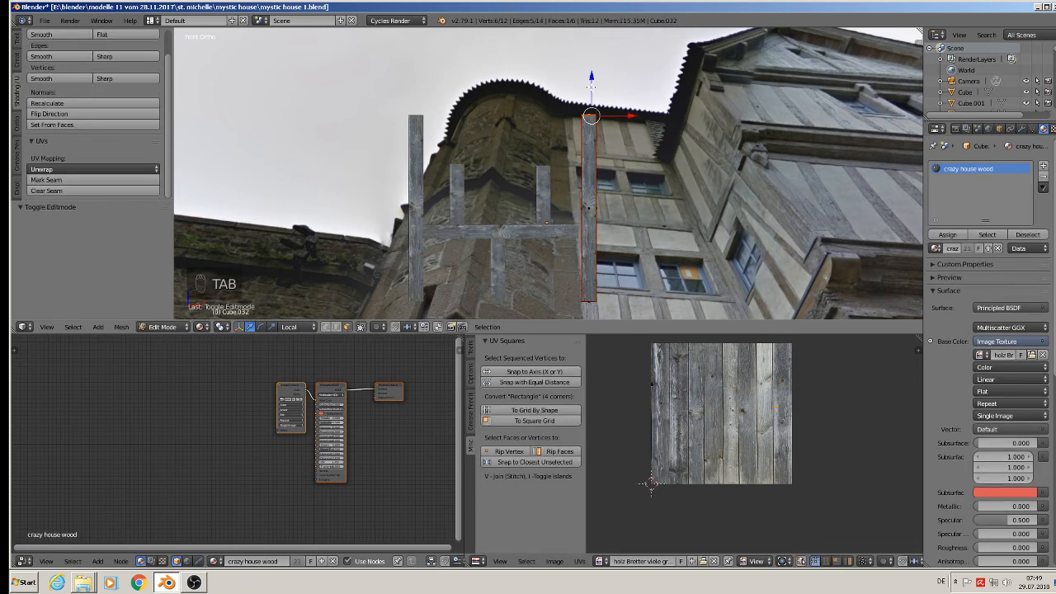
key("Tab")
right_click(539, 179)
key("Tab")
left_click_drag(546, 134, 544, 106)
key("Tab")
right_click(458, 170)
key("Tab")
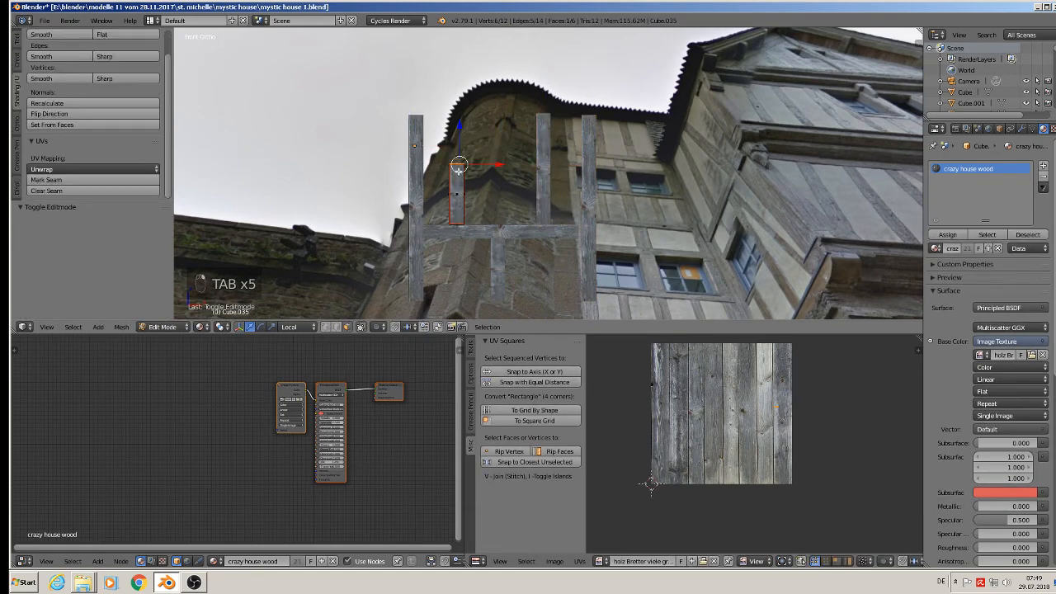
left_click_drag(458, 165, 460, 116)
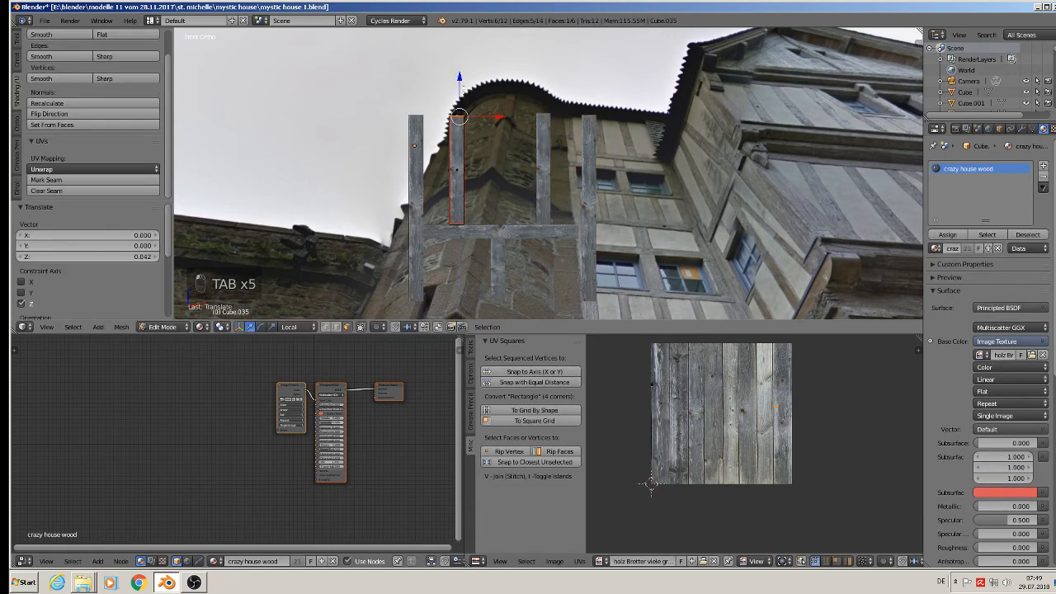
key("Tab")
Step: Shorten the middle post by raising its bottom face about 0.036 along Z
right_click(505, 296)
key("Tab")
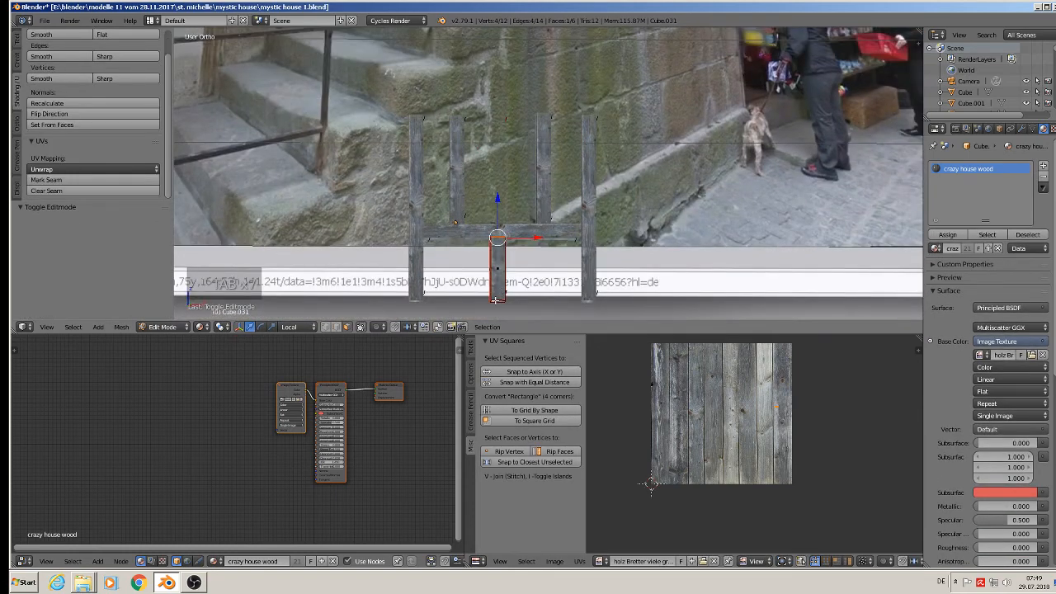
right_click(495, 297)
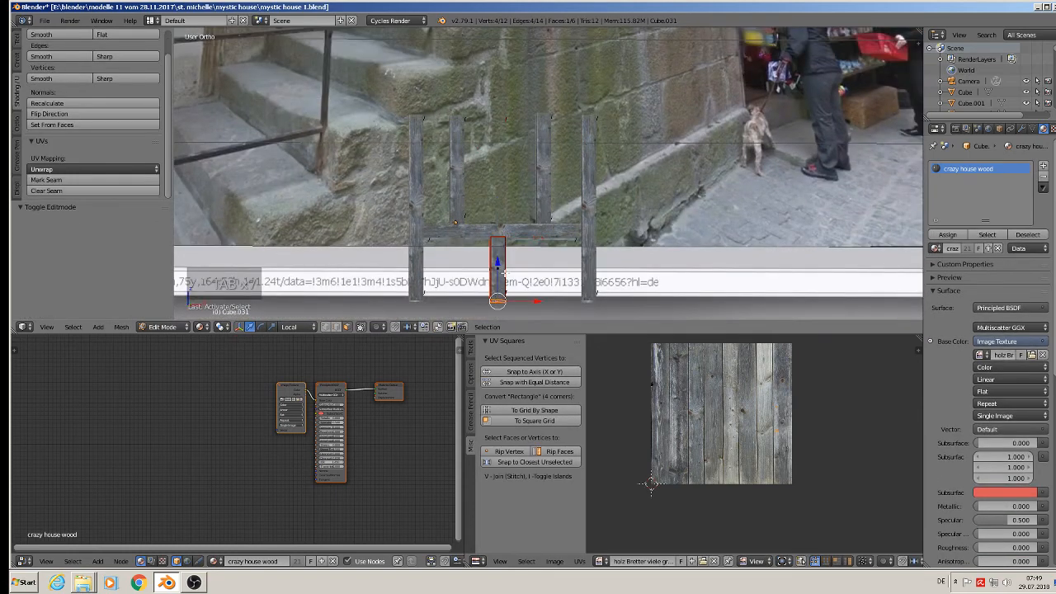
left_click_drag(497, 272, 441, 270)
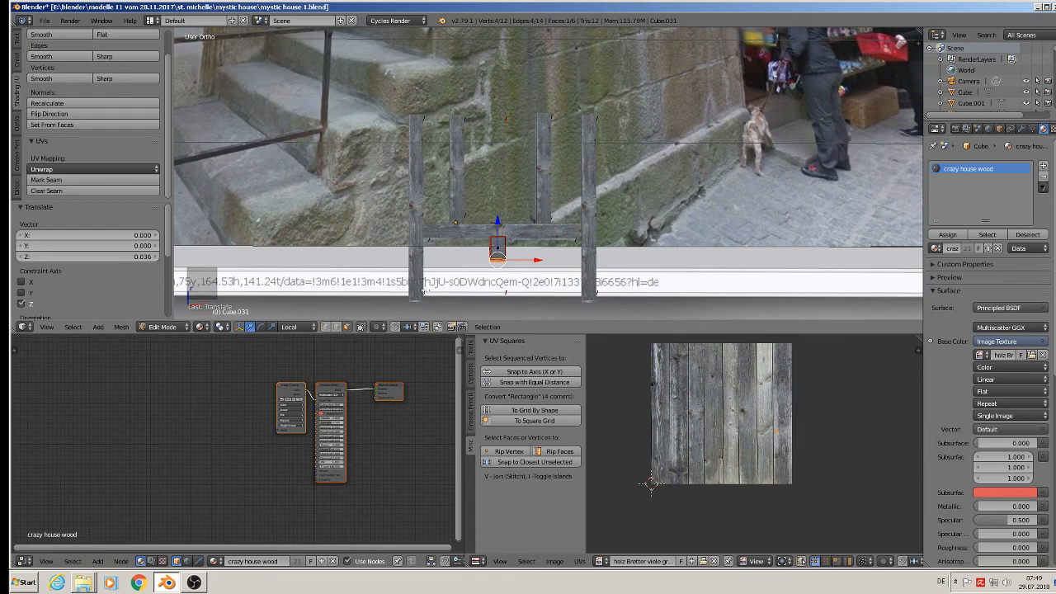
key("Tab")
Step: Shorten both outer posts by raising their bottom faces to the middle post's level, the right one by about 0.034 along Z
right_click(417, 296)
key("Tab")
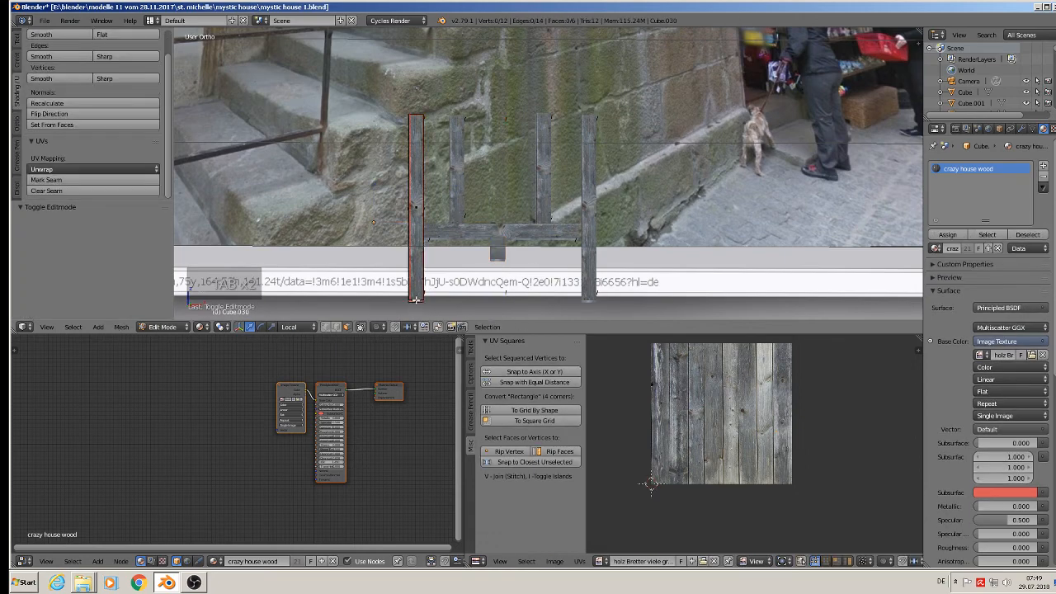
right_click(415, 300)
left_click_drag(416, 278, 416, 238)
key("Tab")
right_click(585, 285)
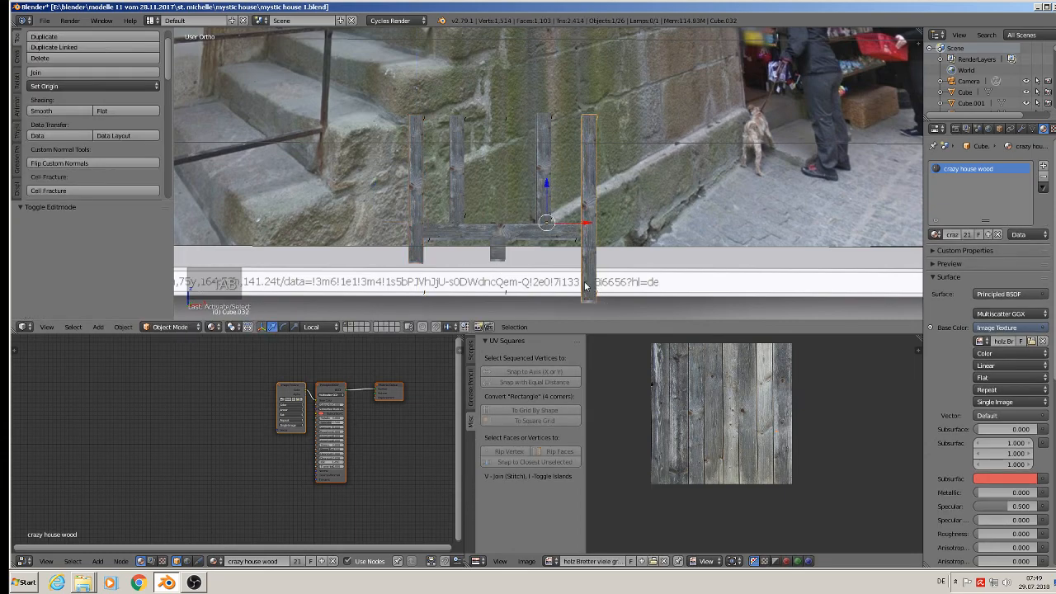
key("Tab")
right_click(588, 300)
left_click_drag(588, 276, 586, 224)
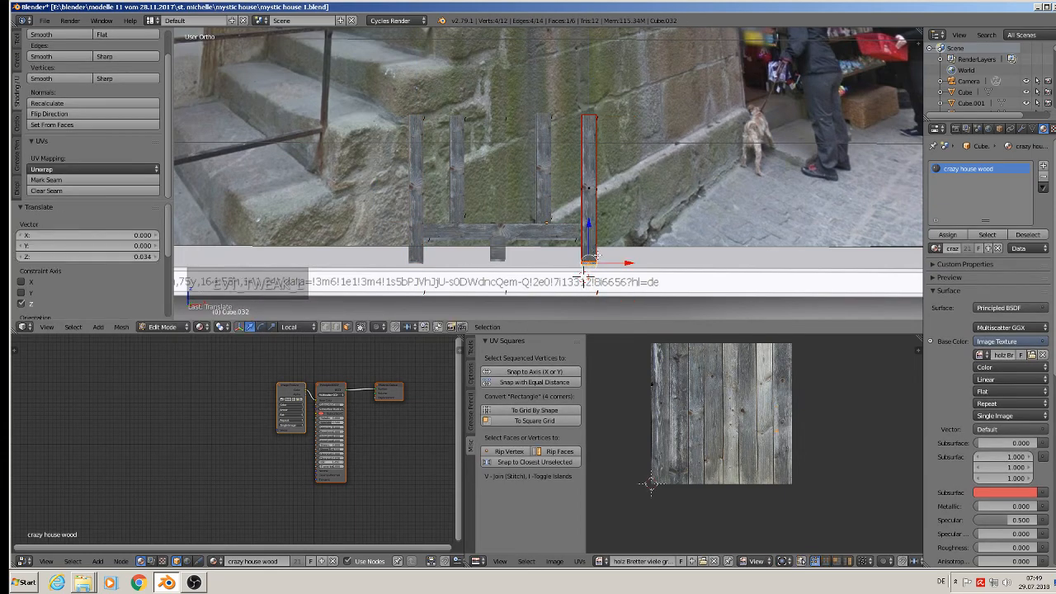
scroll(590, 256, "down", 3)
key("Tab")
Step: Save the blend file
middle_click_drag(592, 264, 586, 282)
scroll(599, 246, "down", 1)
middle_click_drag(617, 214, 560, 295, "shift")
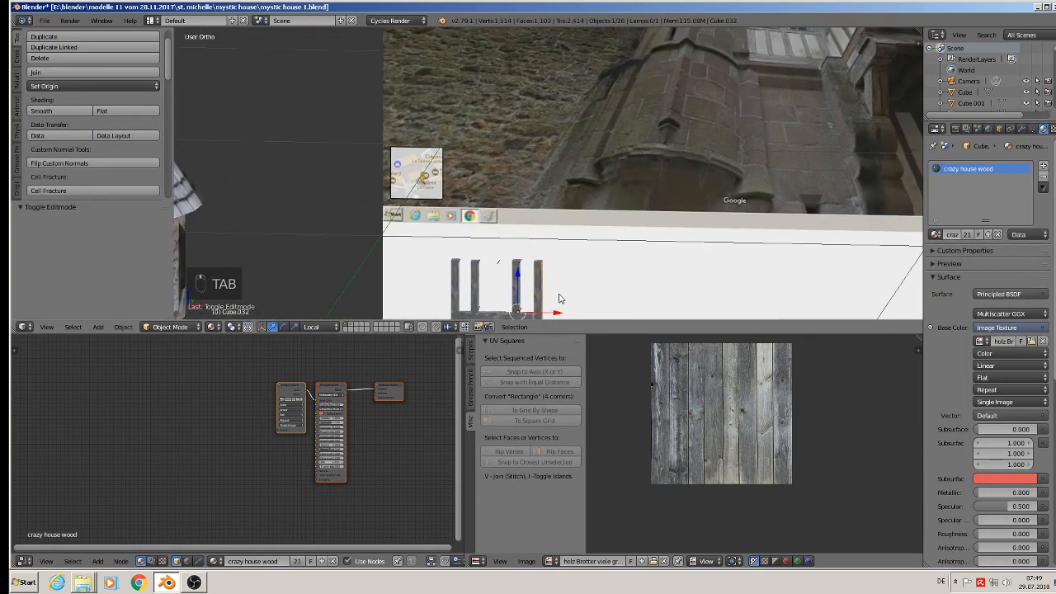
scroll(653, 180, "down", 2)
key("ctrl+s")
scroll(730, 35, "down", 2)
middle_click_drag(731, 30, 727, 74, "shift")
scroll(617, 228, "up", 4)
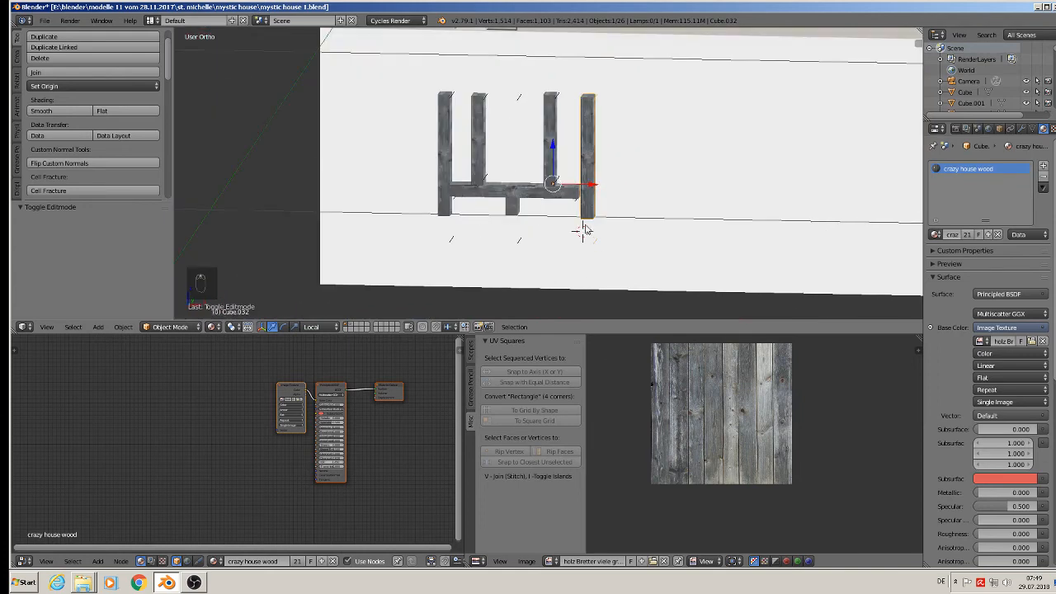
scroll(570, 196, "up", 1)
Step: Select all six timbers of the frame, duplicate them and shift the copies about 0.204 along X
right_click(546, 158, "shift")
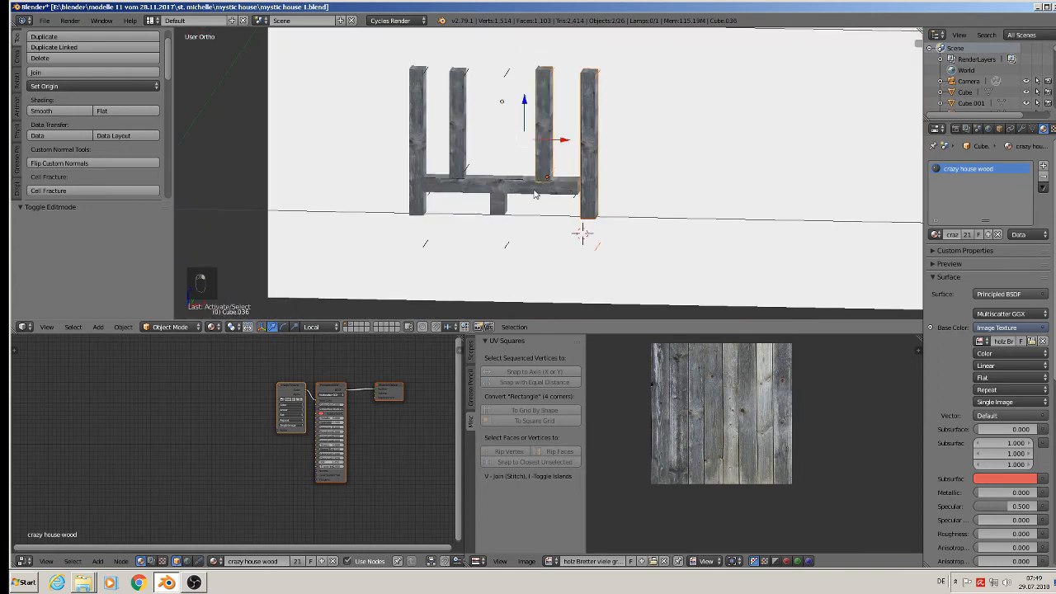
right_click(474, 186, "shift")
right_click(499, 206, "shift")
right_click(458, 142, "shift")
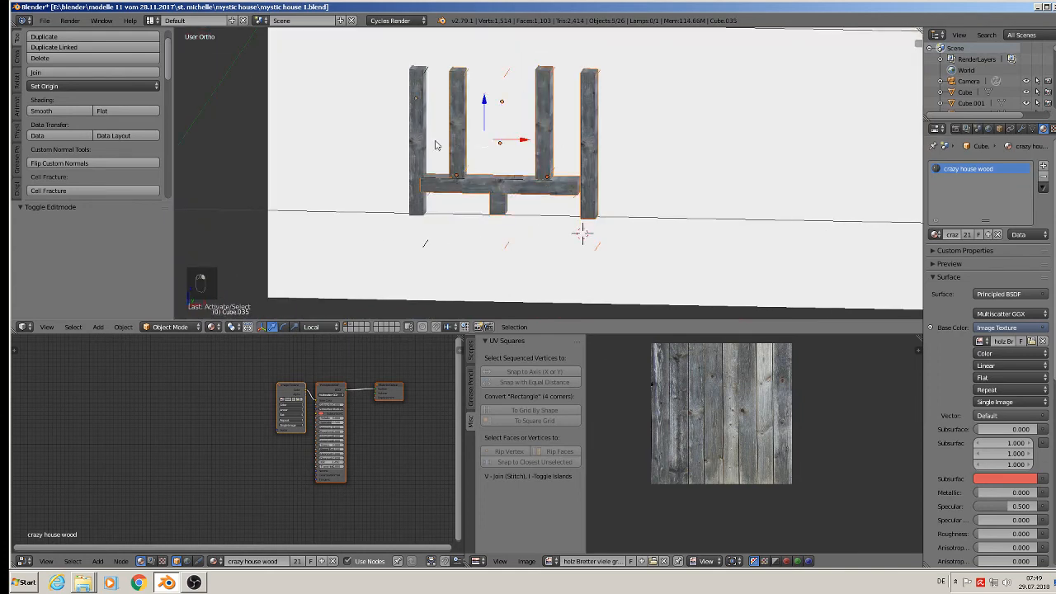
right_click(416, 142, "shift")
scroll(433, 177, "down", 3)
scroll(441, 199, "down", 2)
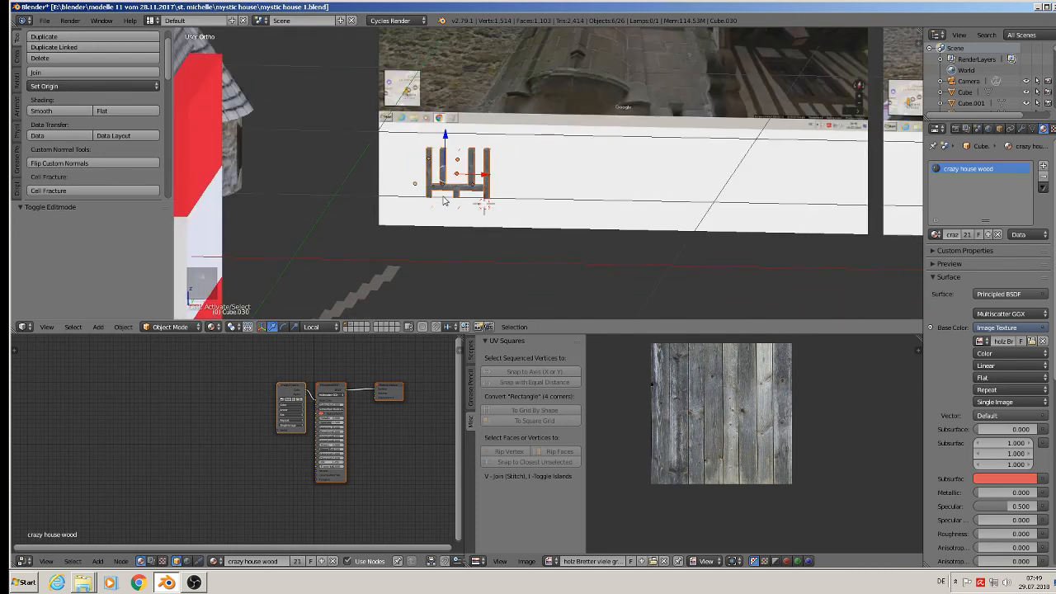
key("shift+d")
left_click(564, 193)
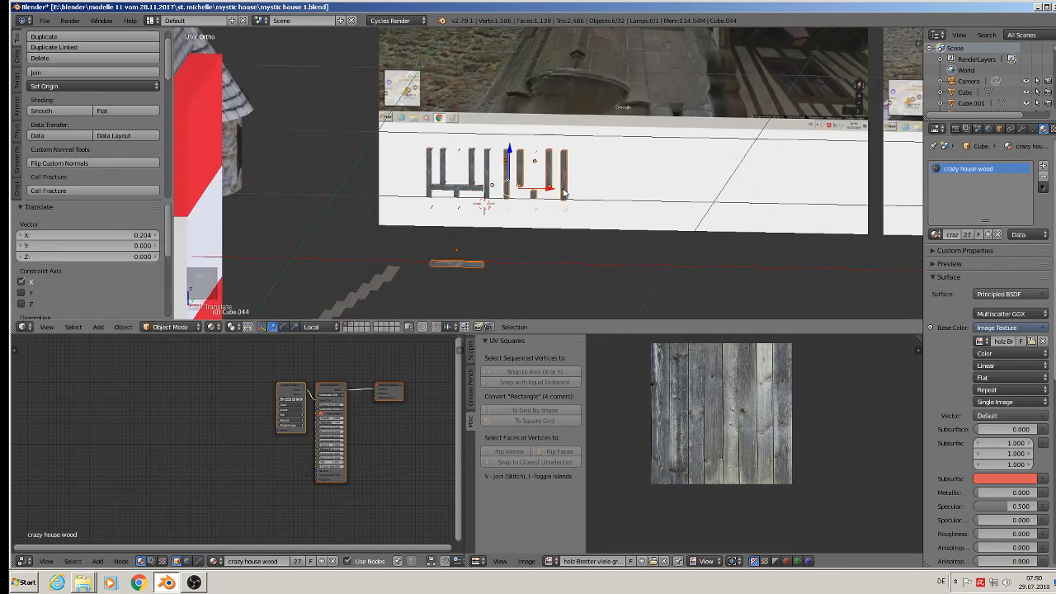
Step: Undo the copies' shift, join them into one object and move it about -0.374 along X, clear of the original
key("ctrl+z")
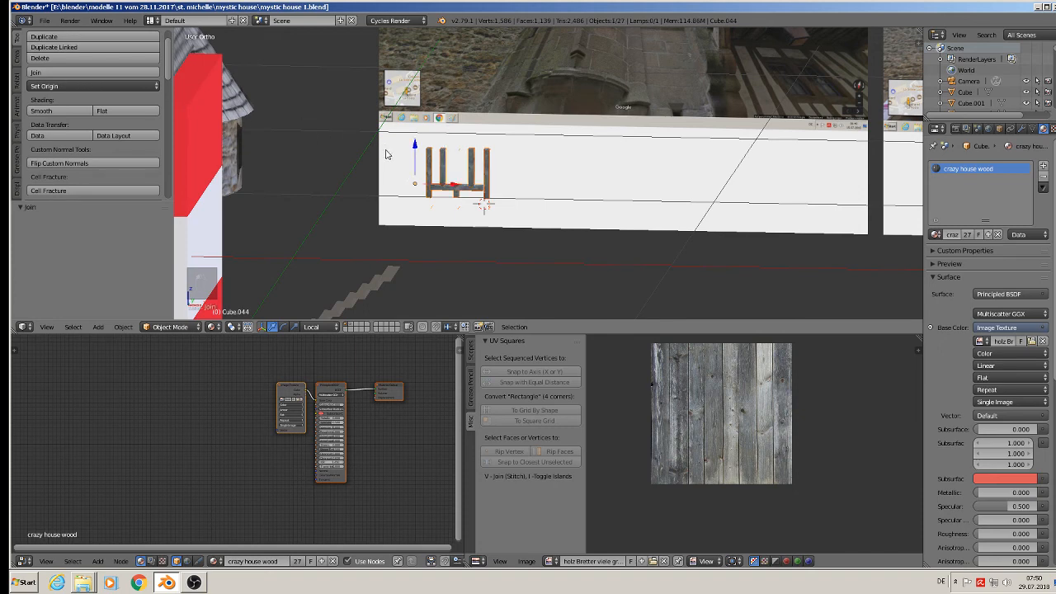
key("shift+d")
key("x")
left_click(310, 193)
scroll(309, 193, "up", 5)
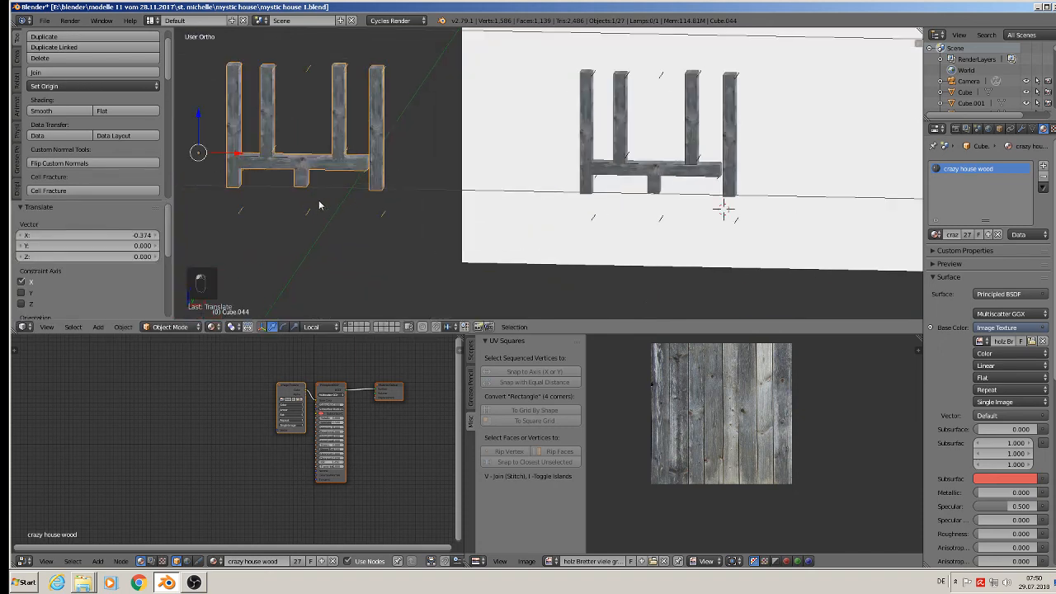
Step: Enter Edit Mode on the joined frame and clear the vertex selection
key("Tab")
key("a")
key("a")
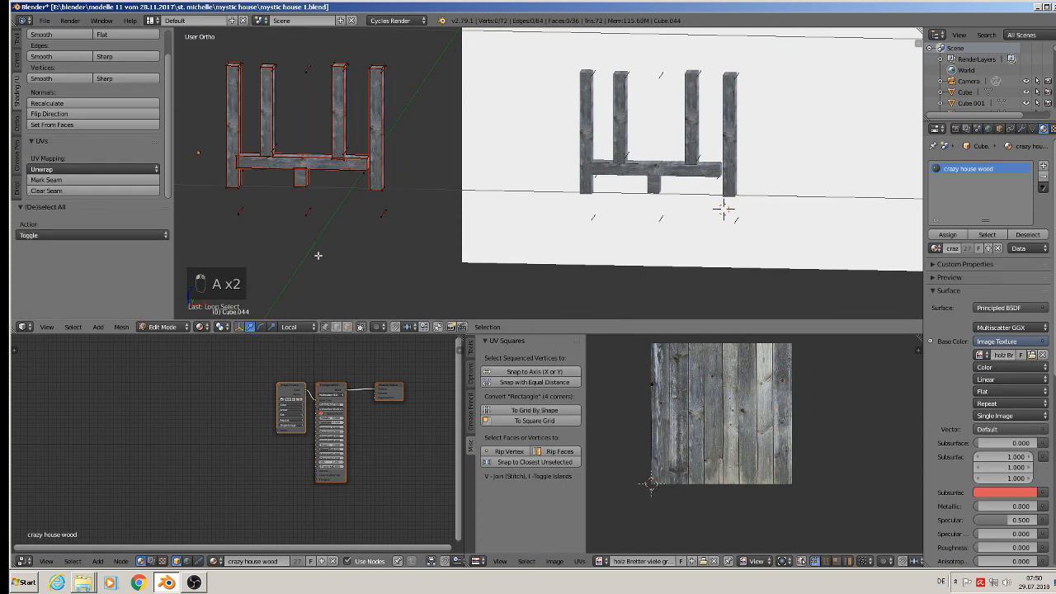
key("a")
key("a")
key("space")
key("c")
key("c")
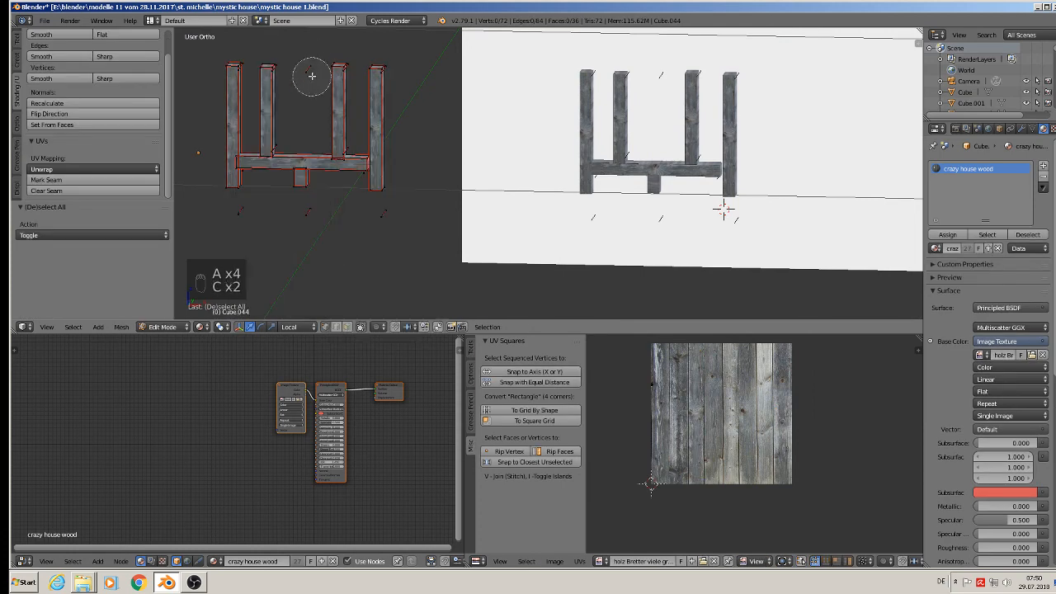
left_click(316, 68)
right_click(312, 74)
key("a")
Step: Circle-select the stray loose edges floating above and below the joined frame and delete their vertices
key("c")
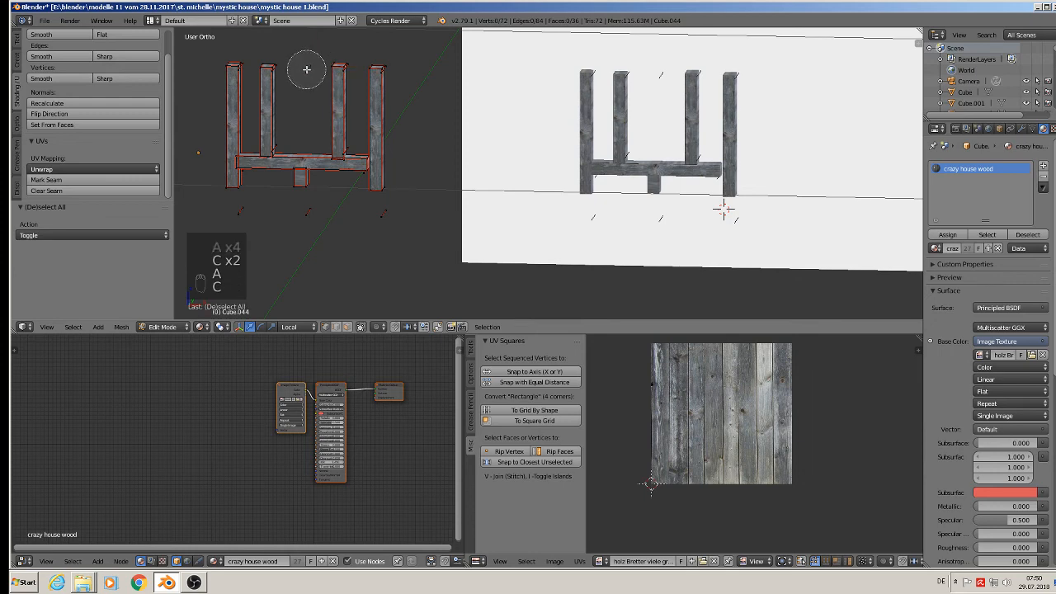
left_click(308, 69)
left_click(232, 216)
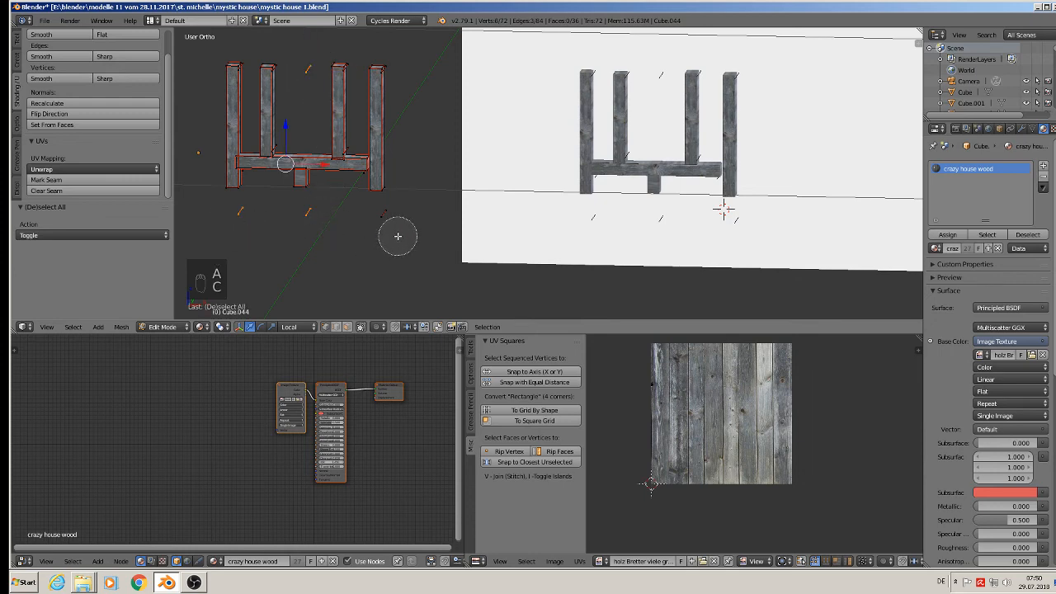
left_click(384, 224)
right_click(382, 221)
key("x")
left_click(382, 223)
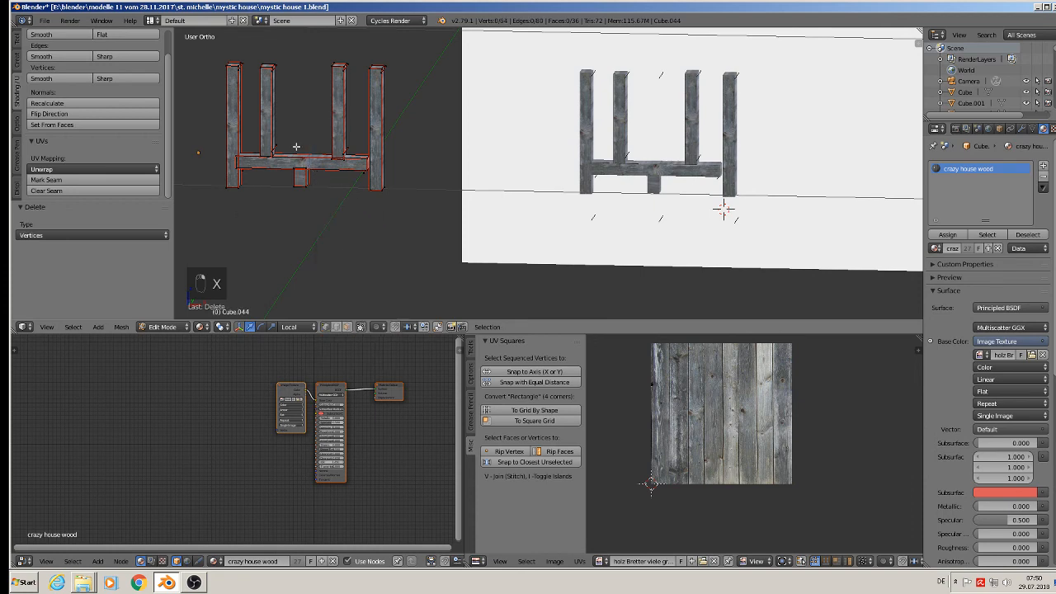
Step: Delete the stray loose edges around the horizontal beam of the joined timber frame
scroll(264, 147, "up", 3)
right_click(259, 150, "alt")
key("x")
left_click(299, 154)
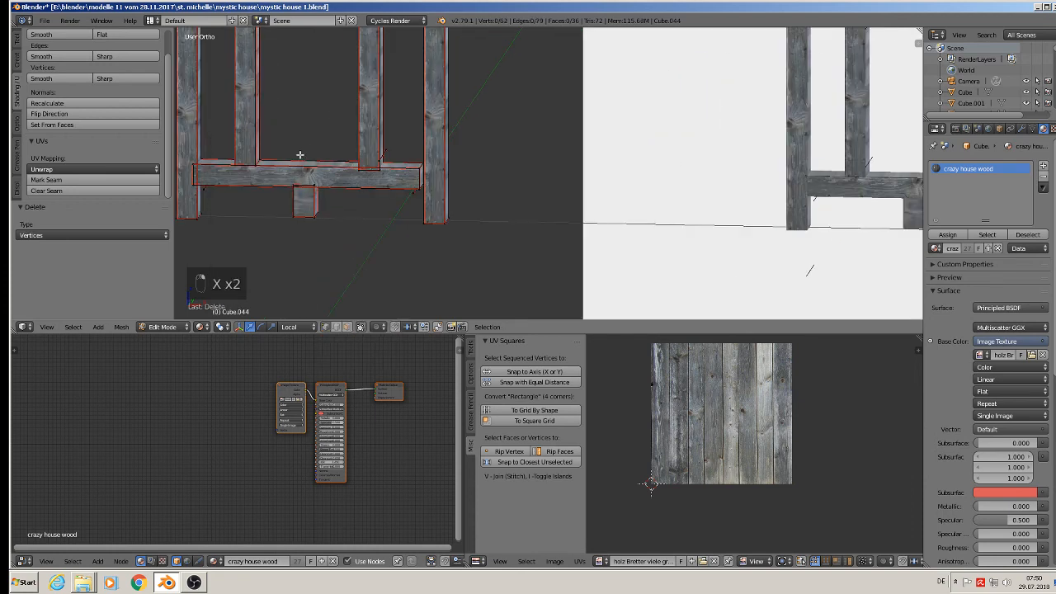
right_click(385, 160)
key("x")
left_click(386, 154)
right_click(412, 192, "alt")
key("x")
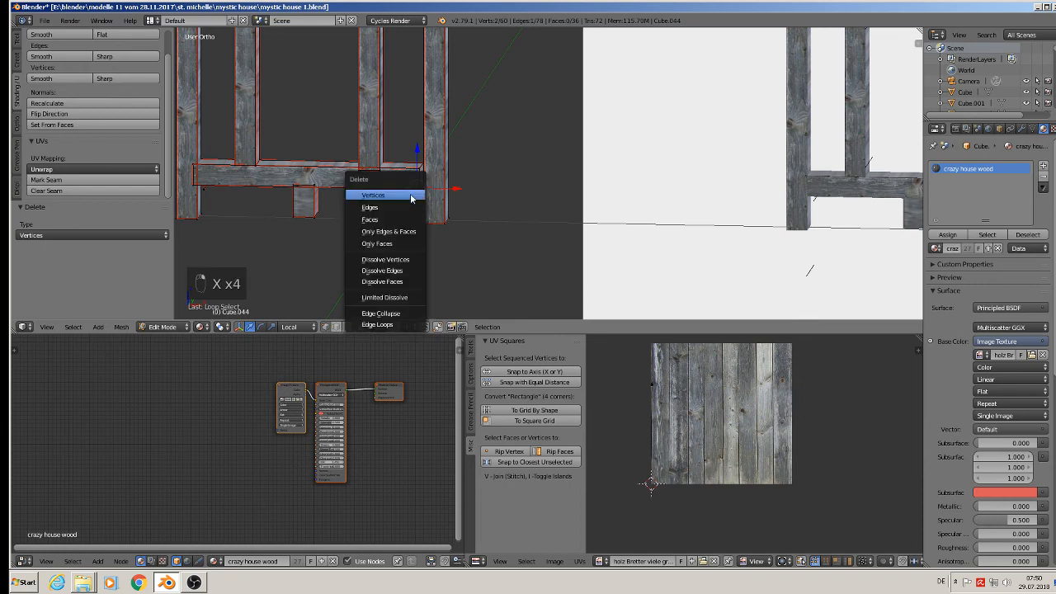
left_click(412, 193)
Step: Delete the vertices of the stray loose edges at the tops of the frame's four vertical posts
middle_click_drag(412, 191, 375, 3)
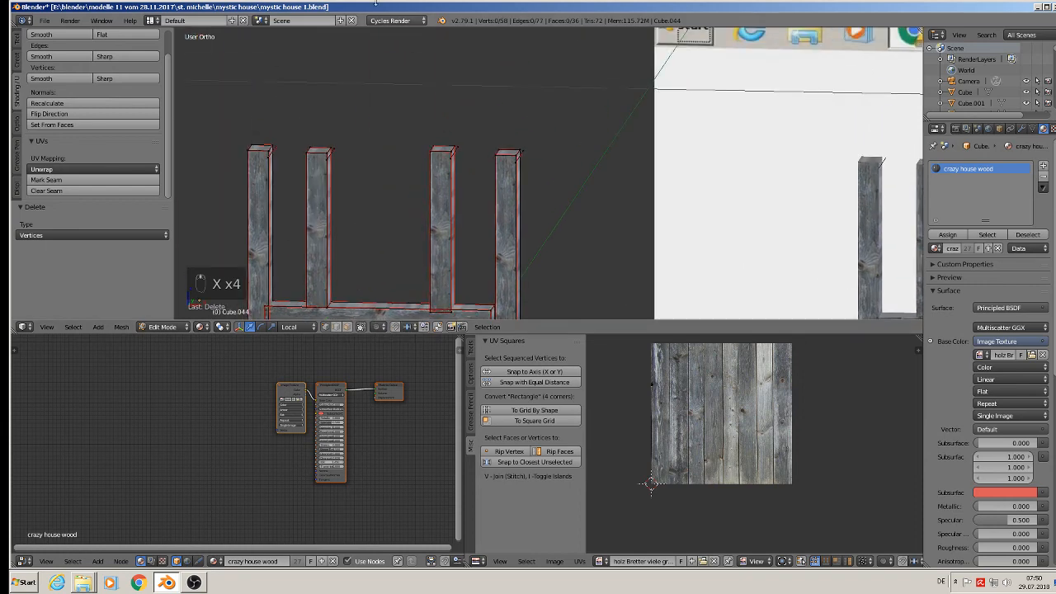
key("x")
left_click(330, 156)
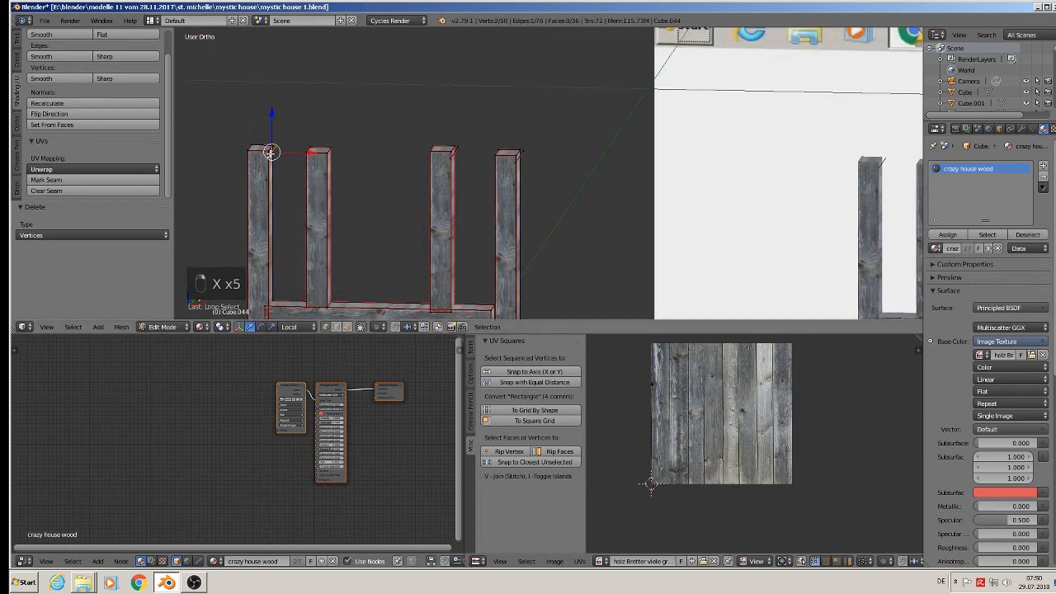
key("x")
left_click(271, 154)
key("x")
key("a")
right_click(454, 154, "alt")
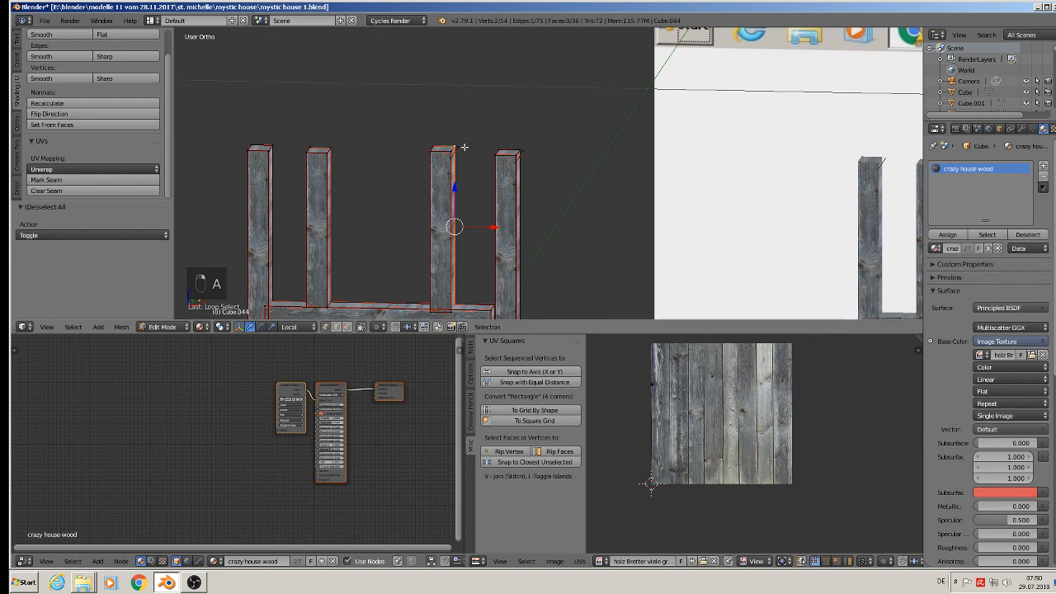
key("a")
key("x")
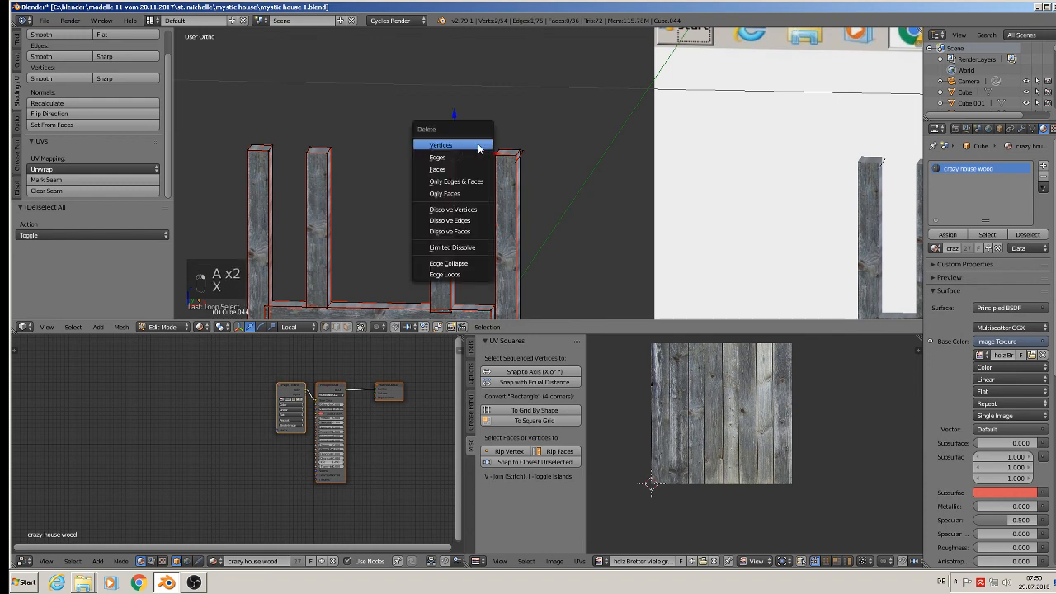
left_click(480, 145)
key("x")
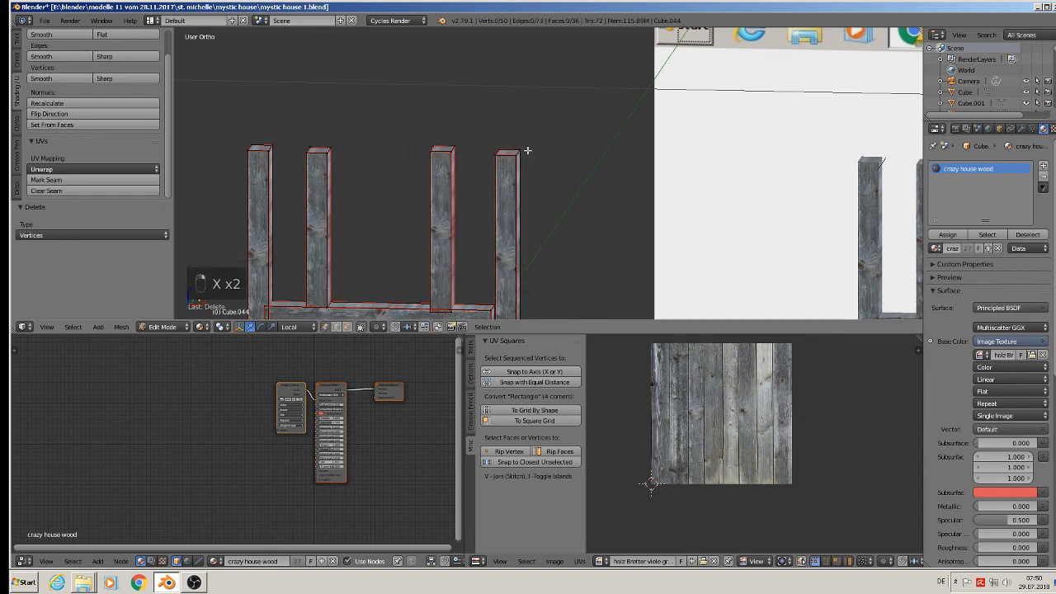
Step: Leave Edit Mode, apply the joined frame's rotation and scale, and set its origin to its geometry
key("Tab")
scroll(527, 151, "down", 4)
scroll(528, 154, "down", 3)
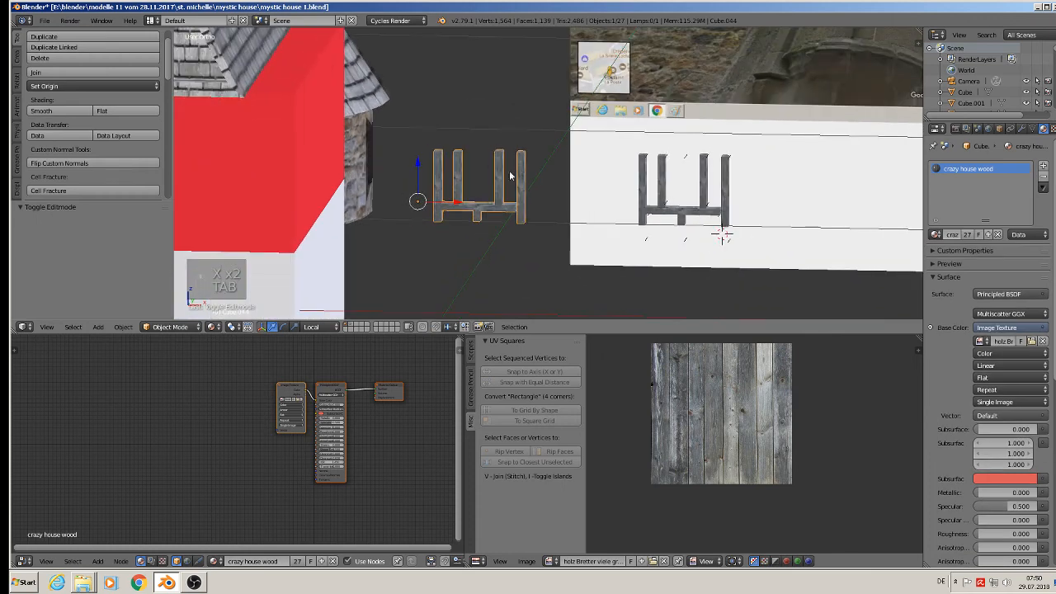
left_click(124, 327)
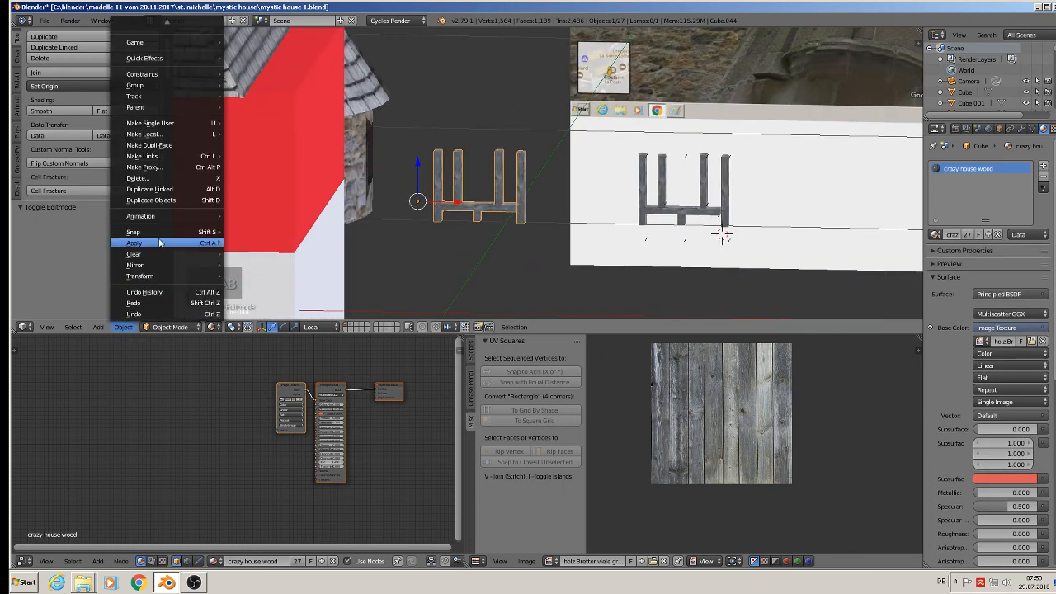
mouse_move(165, 242)
left_click(280, 280)
left_click(81, 85)
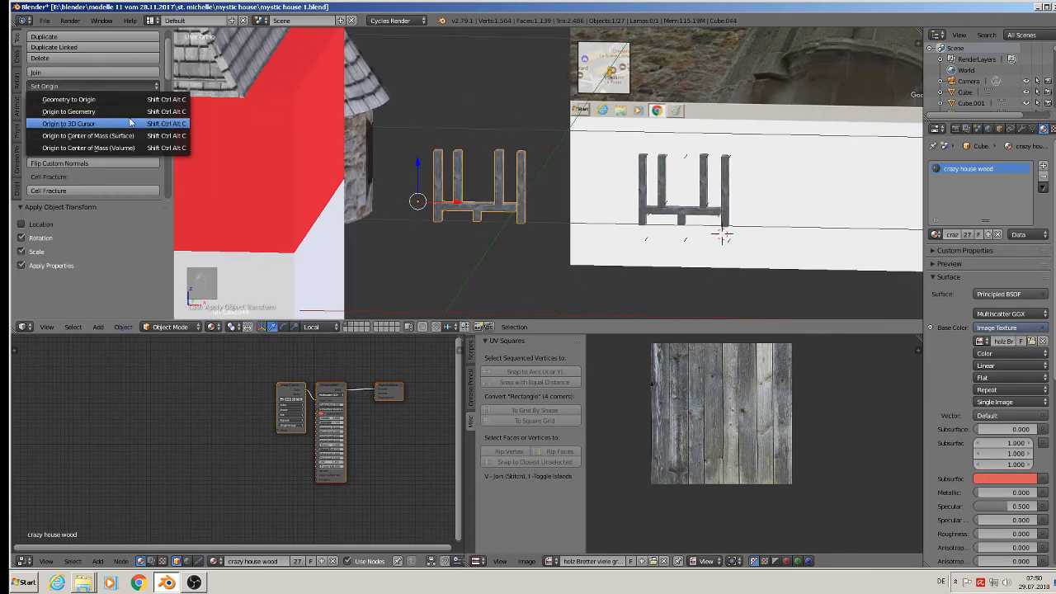
left_click(125, 110)
Step: Move the frame about -1.271 along Z and along negative X beside the other timber pieces, then scale it to about 1.405
scroll(490, 93, "down", 3)
scroll(491, 93, "down", 4)
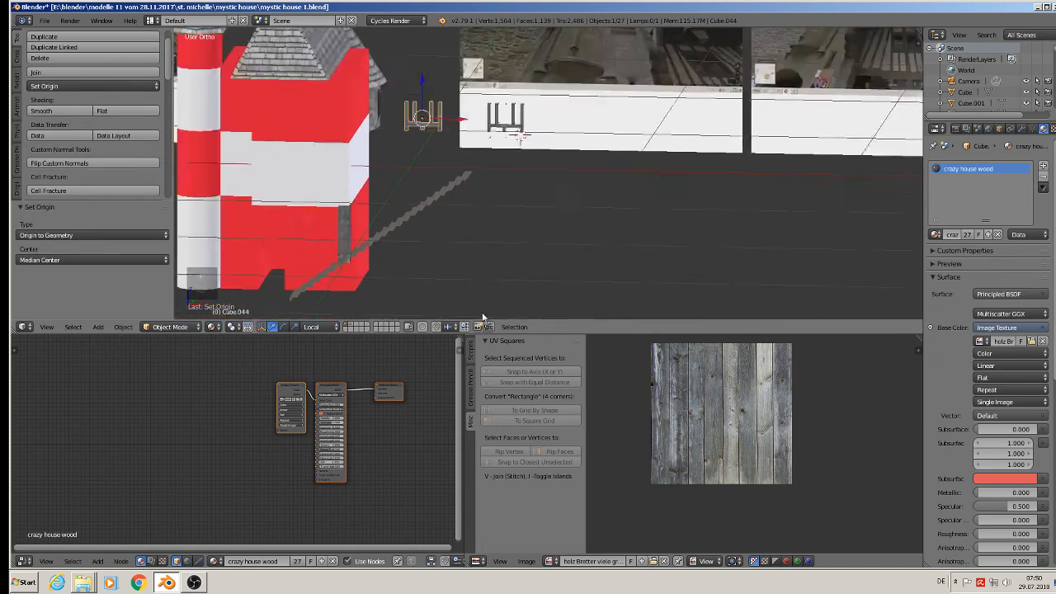
left_click_drag(442, 153, 455, 266)
middle_click_drag(454, 267, 415, 316)
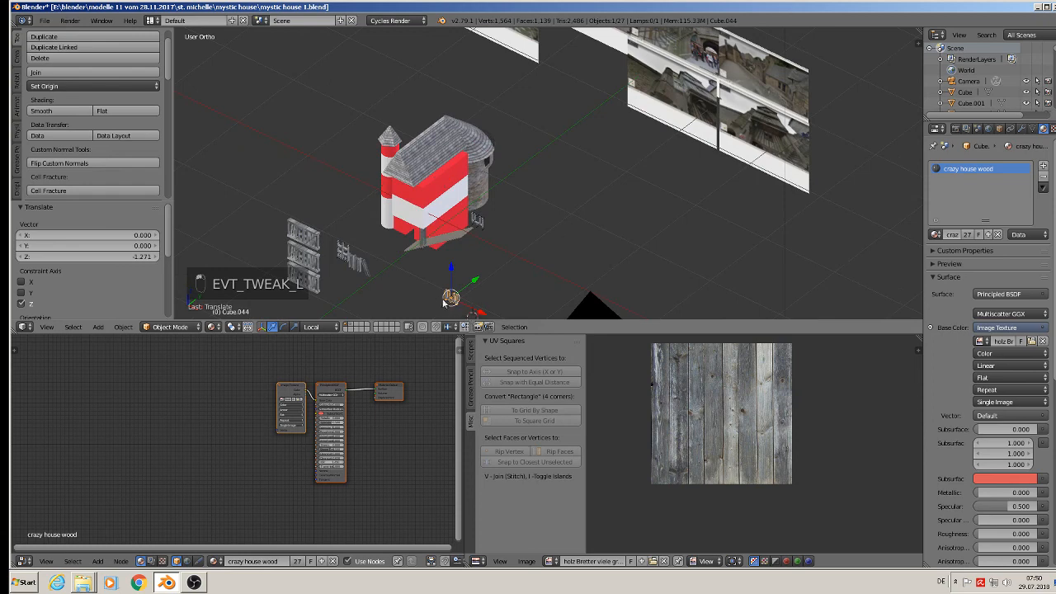
left_click_drag(475, 310, 400, 284)
key("s")
left_click(441, 302)
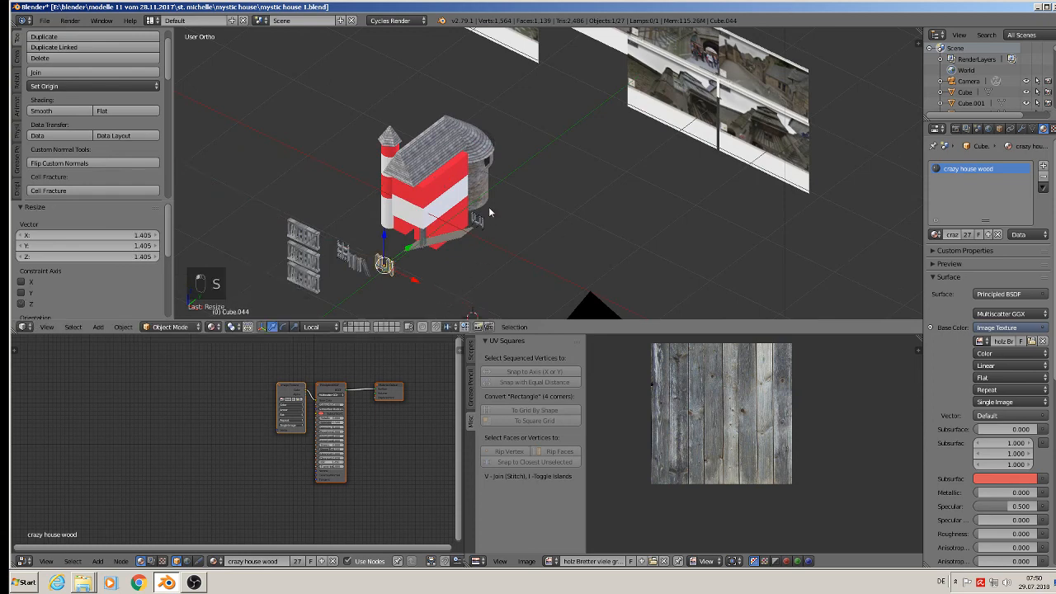
scroll(488, 206, "up", 6)
key("a")
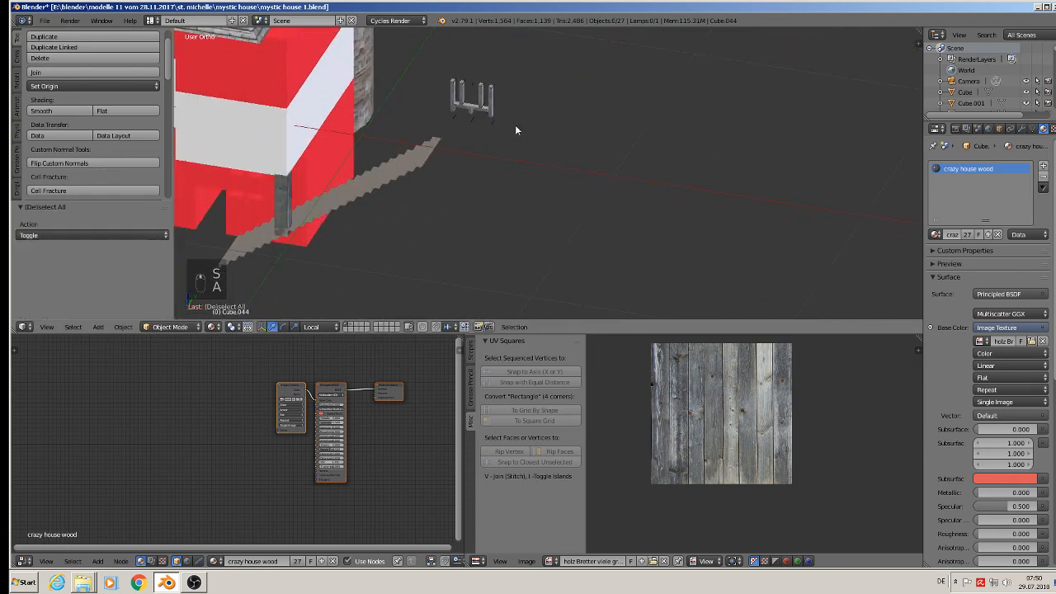
key("v")
key("v")
right_click_drag(492, 106, 497, 113)
right_click(493, 107)
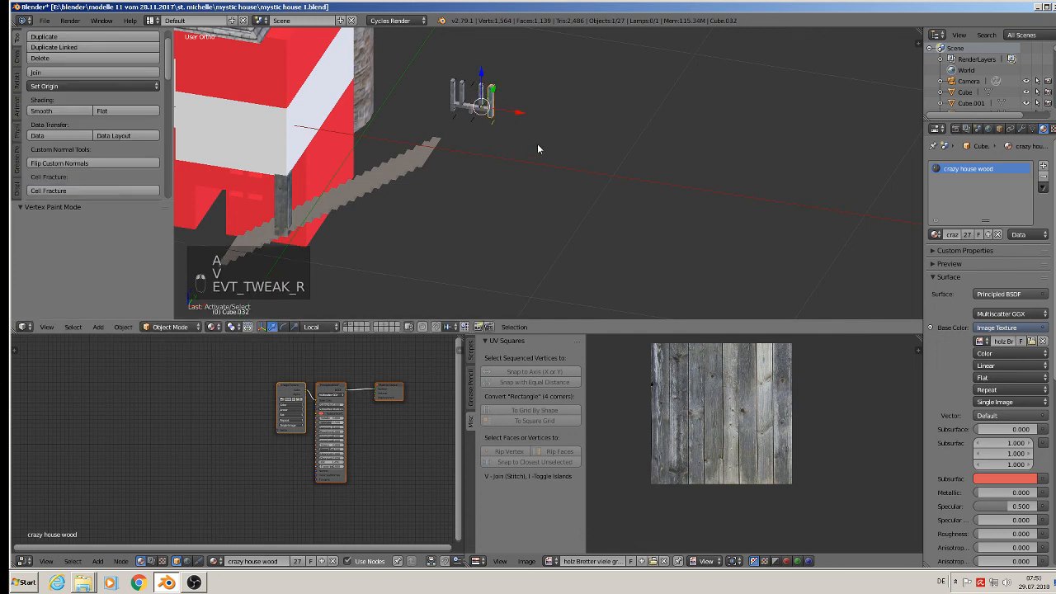
key("KP_1")
key("a")
Step: Border-select the six original timbers beside the house and move them to layer 2
middle_click_drag(530, 138, 533, 165)
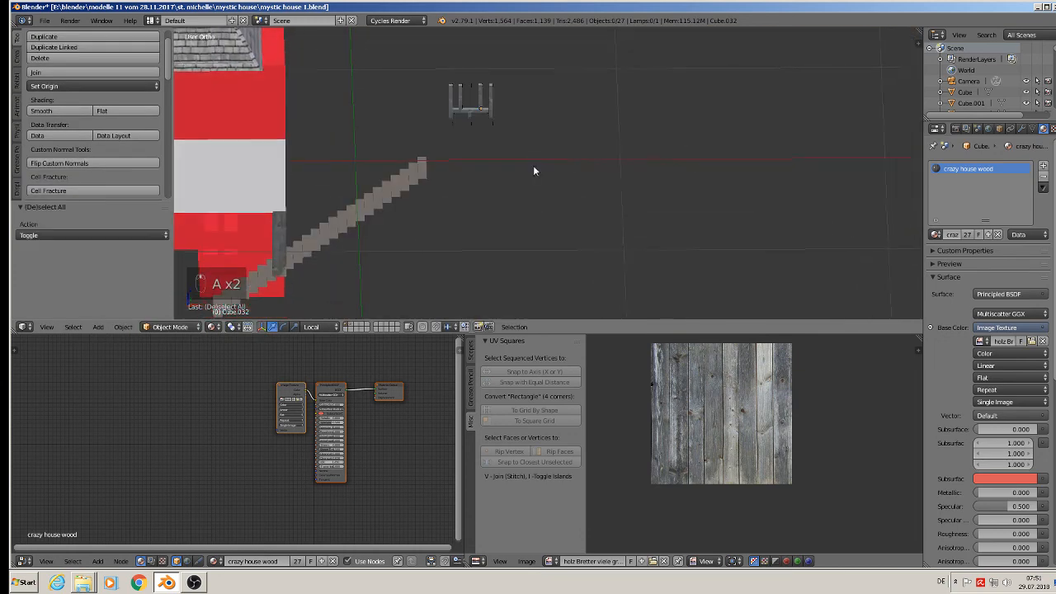
key("b")
left_click_drag(524, 129, 412, 71)
key("m")
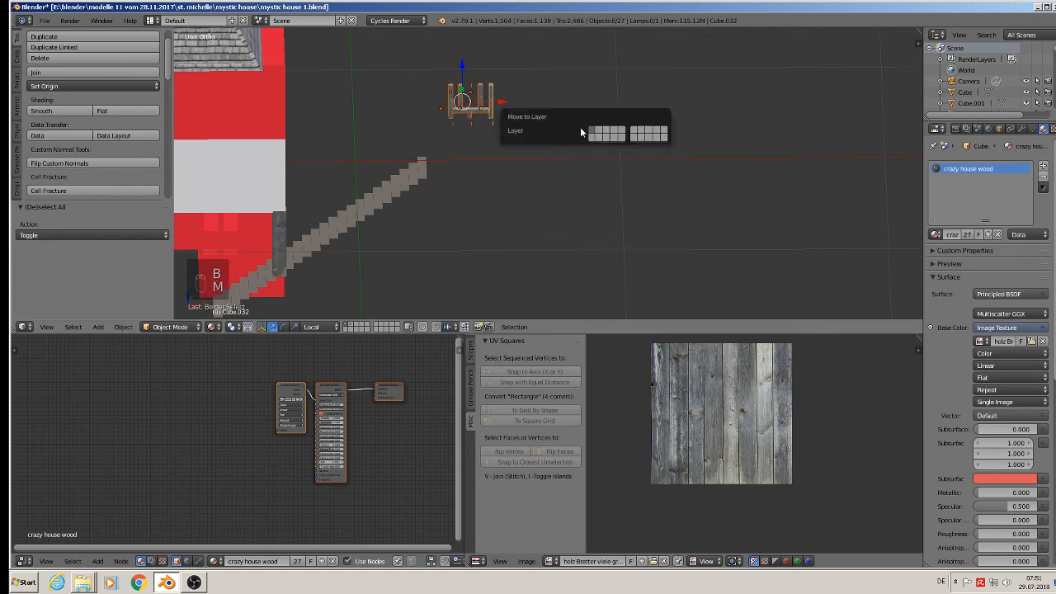
left_click(600, 133)
Step: Save the mystic house 1.blend file
scroll(349, 217, "down", 3)
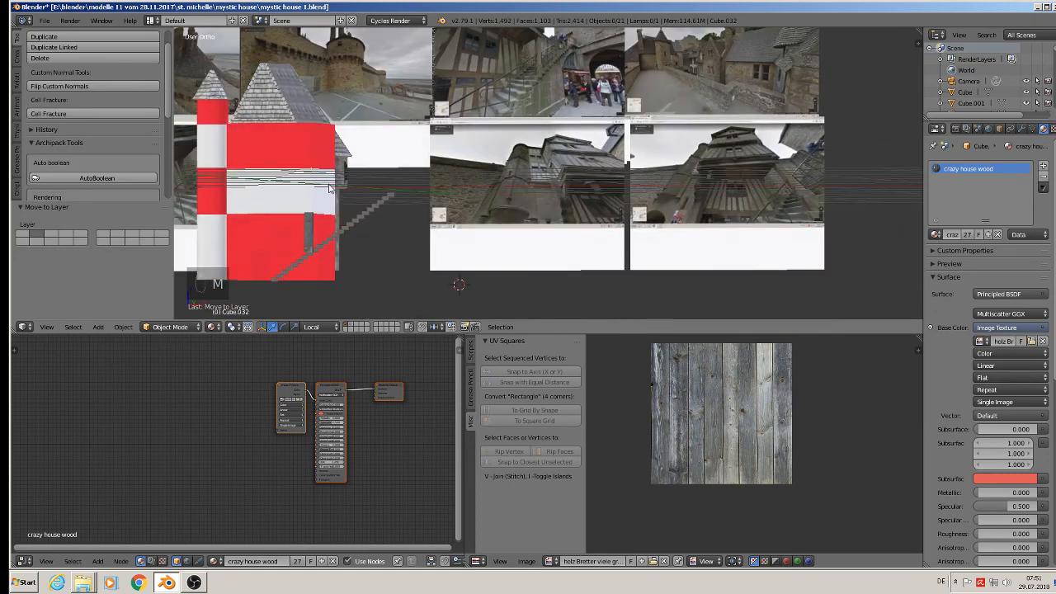
left_click(44, 20)
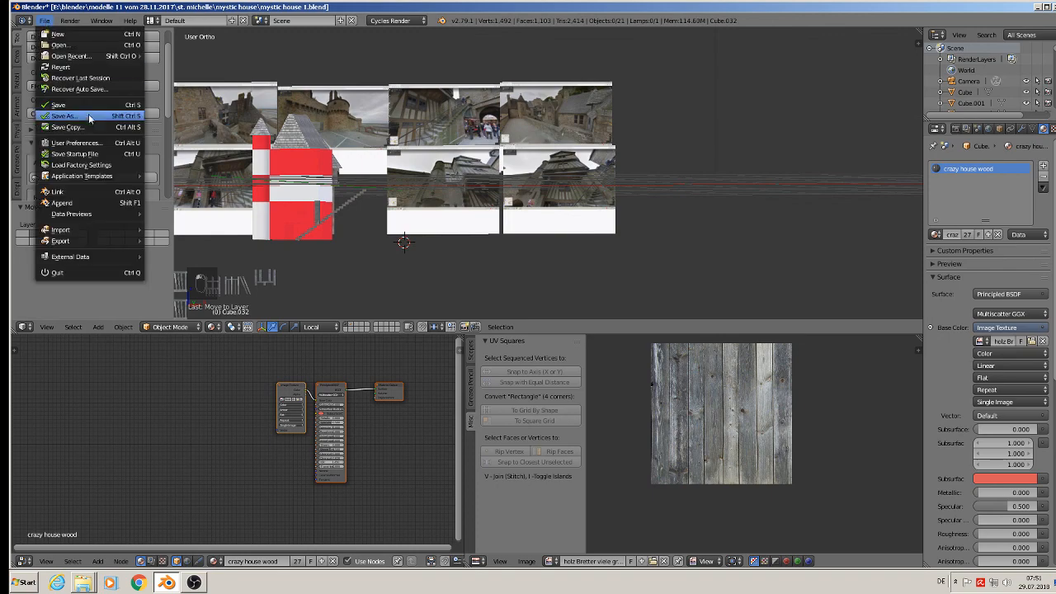
left_click(97, 106)
Step: Show the house in front orthographic view and save the file again
middle_click_drag(198, 189, 439, 216)
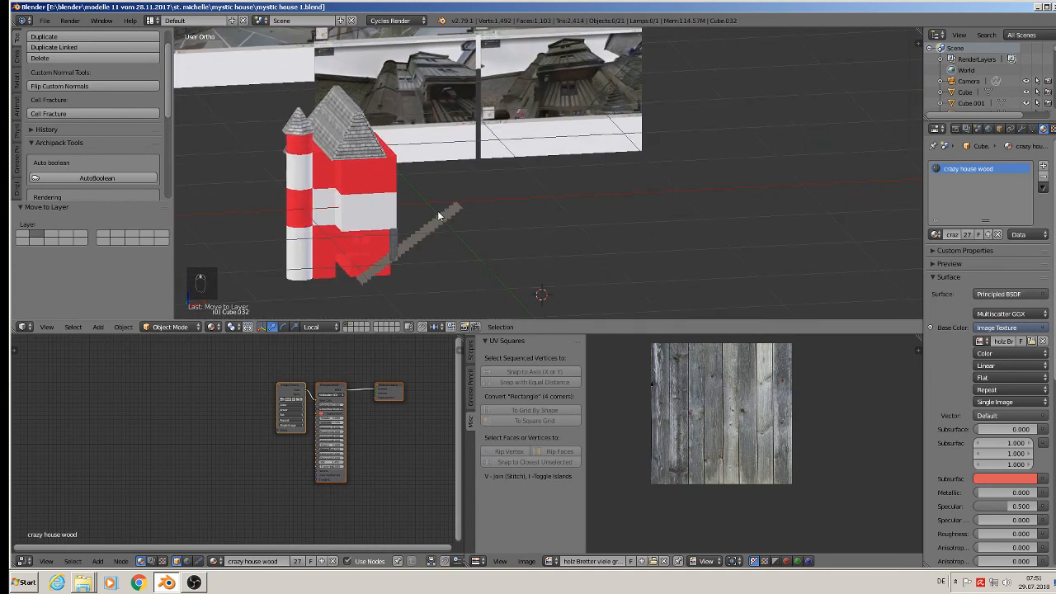
scroll(432, 208, "up", 3)
key("KP_1")
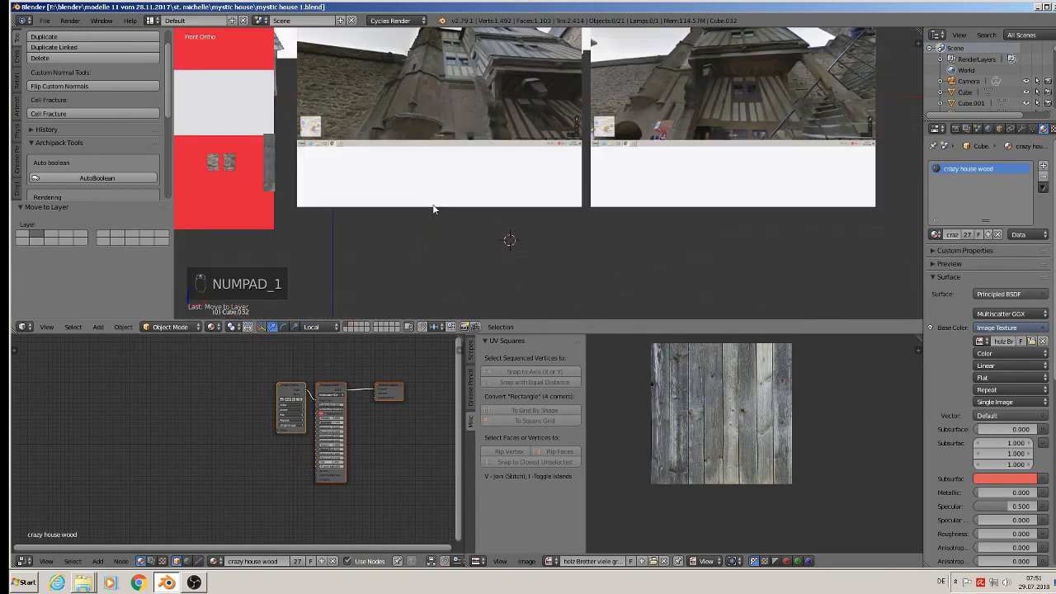
middle_click_drag(360, 148, 598, 192, "shift")
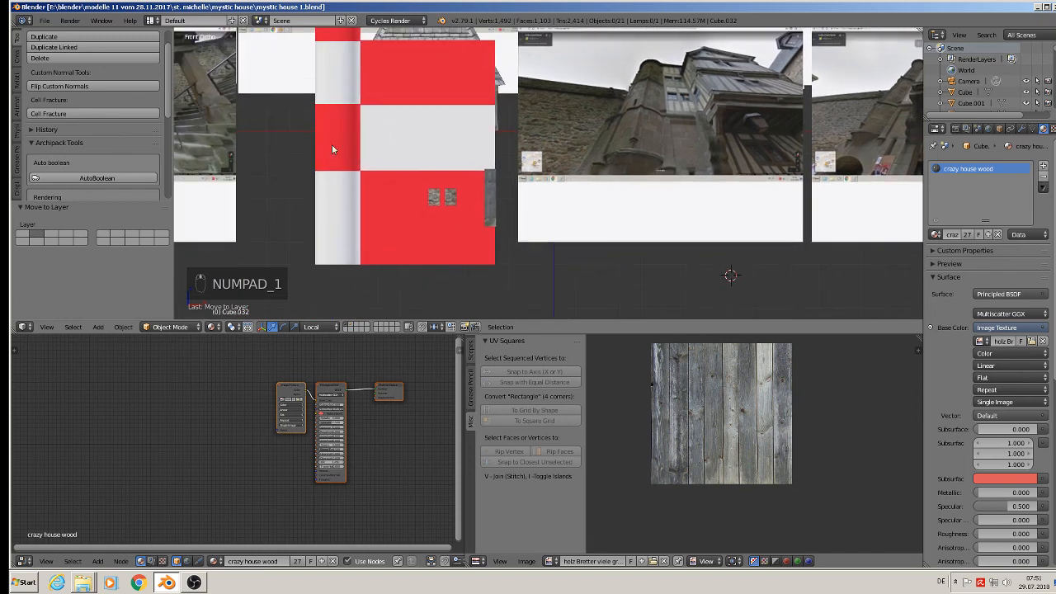
left_click(45, 20)
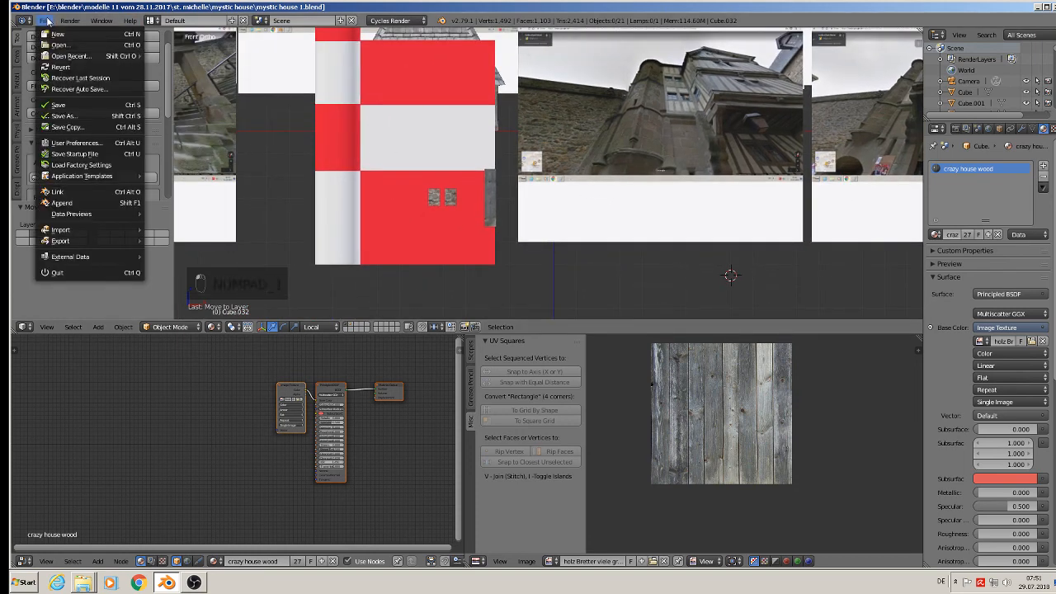
left_click(57, 104)
left_click(194, 583)
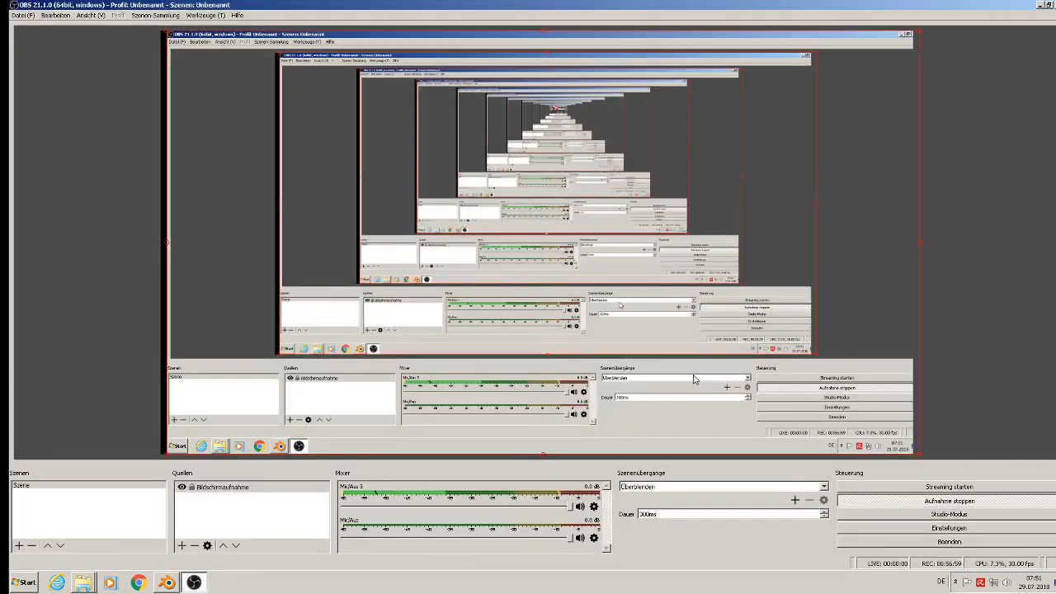